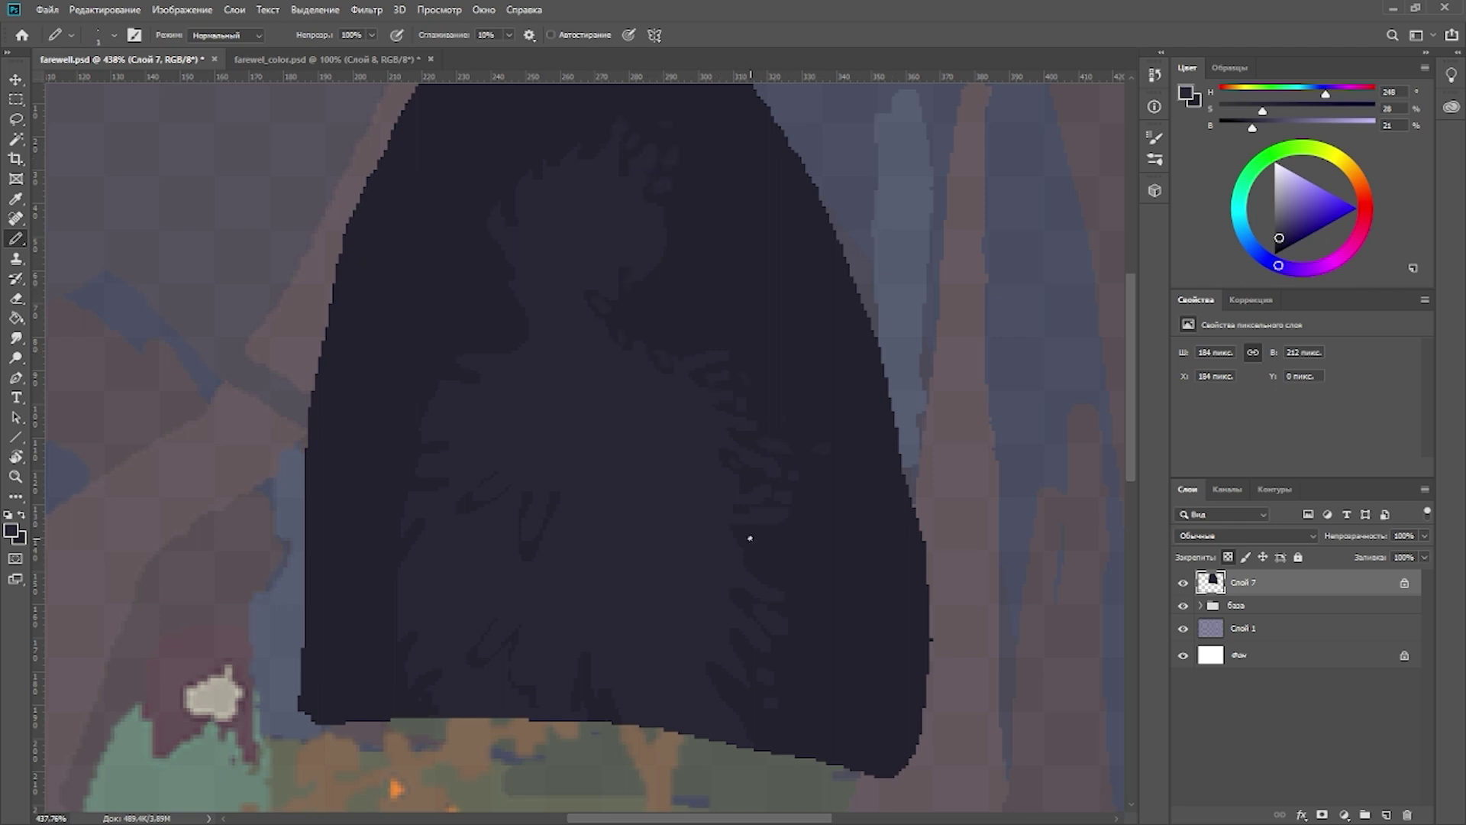
Step: Paint small fur strands around the dark creature's head, chest and sides in sampled dark tones, and save the file
left_click(558, 492, "alt")
left_click(497, 324, "alt")
left_click(712, 519, "alt")
left_click(474, 524, "alt")
left_click(808, 429, "alt")
left_click(786, 615, "alt")
left_click(553, 198, "alt")
left_click(624, 275, "alt")
key("ctrl+s")
Step: Extend the dark fur strands across the creature's chest, lower body and right flank on Слой 7
left_click(693, 556)
left_click(749, 694, "alt")
key("e")
key("b")
left_click(410, 534, "alt")
scroll(547, 331, "down", 5)
scroll(547, 331, "up", 6)
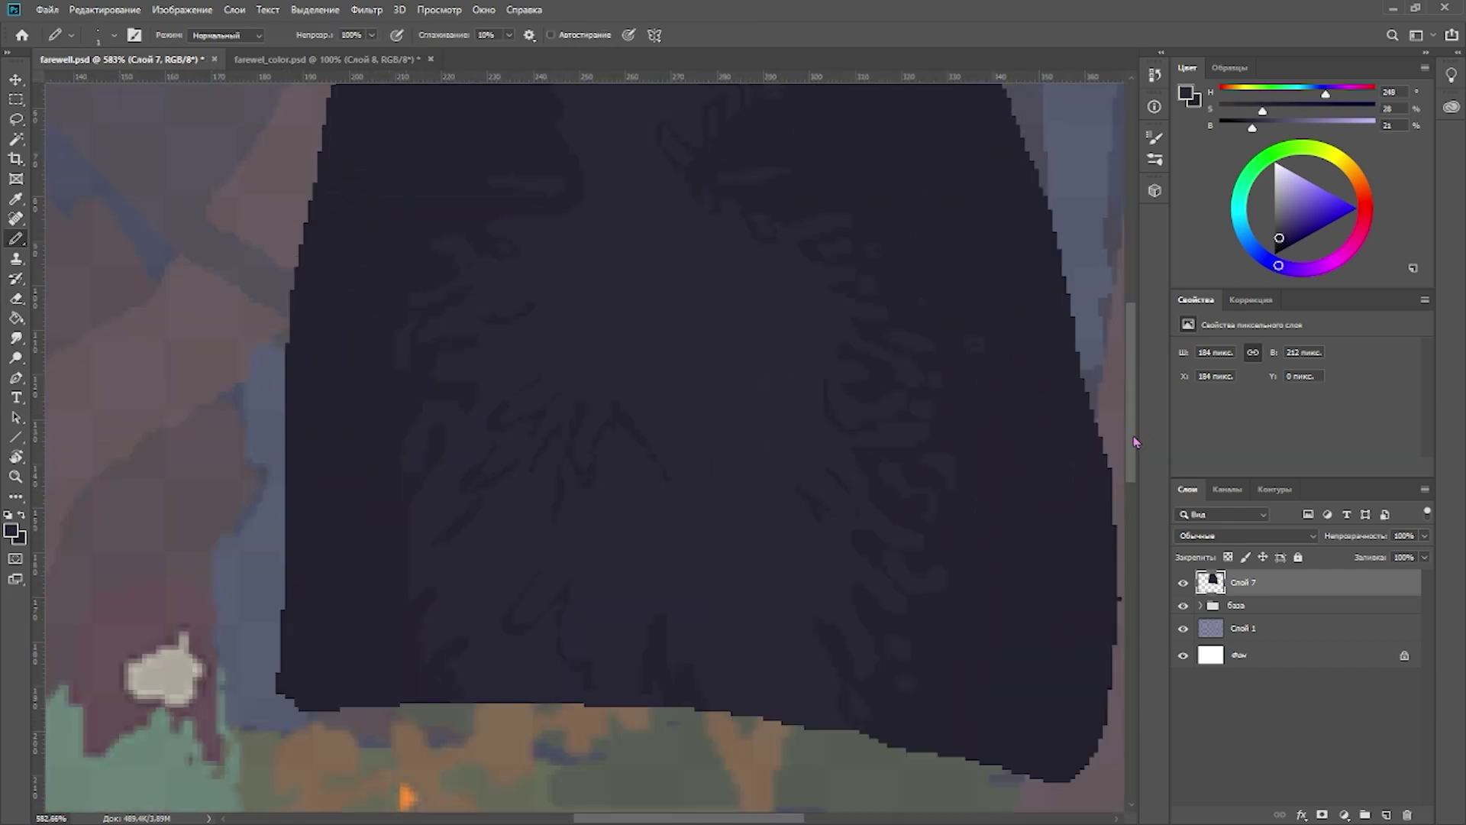
key("p")
key("b")
left_click(720, 451, "alt")
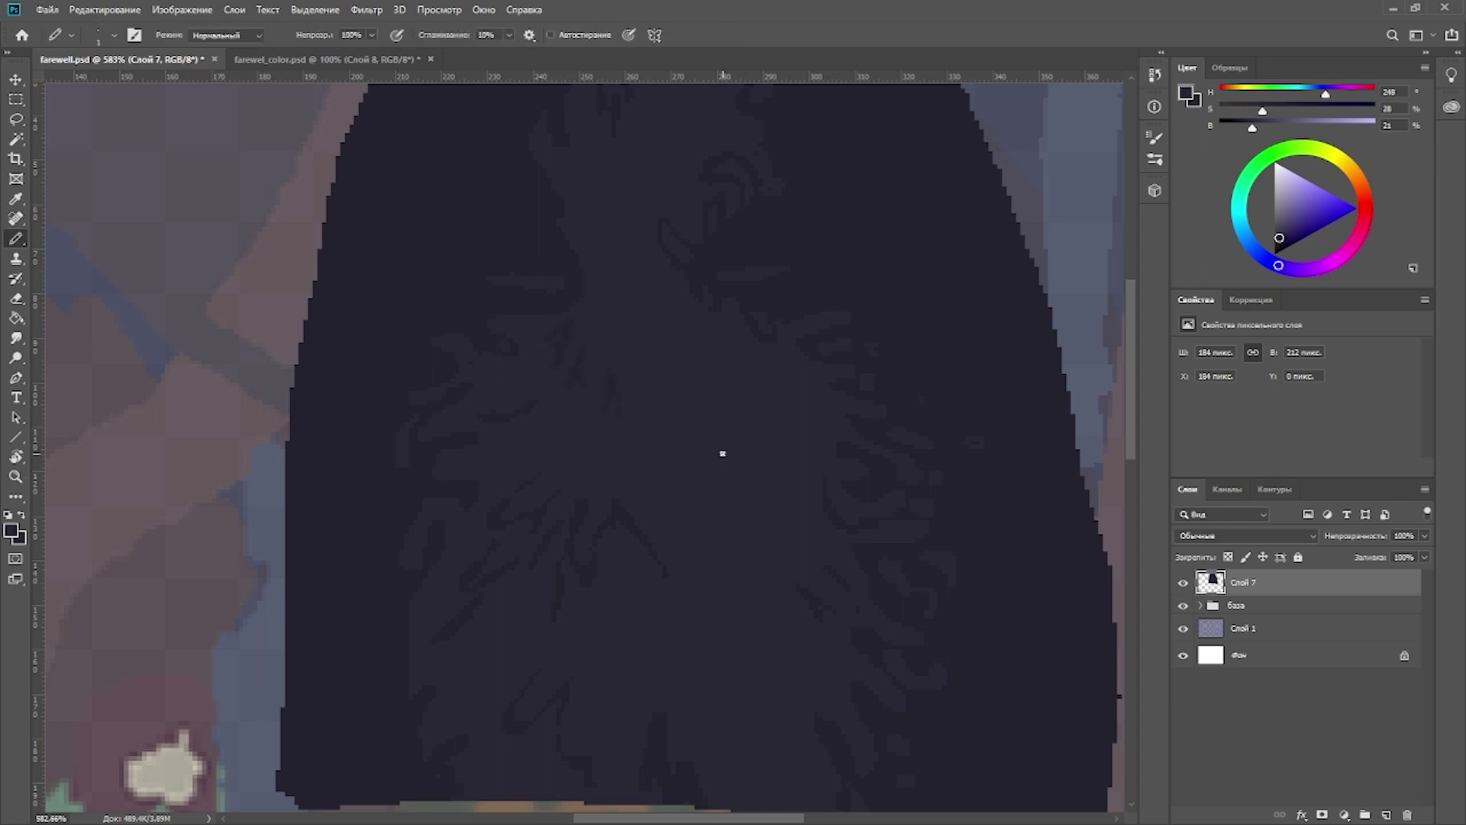
Step: Paint lighter purple-grey fur strands around the creature's neck, shoulders and upper chest using sampled tones
left_click(527, 393, "alt")
left_click(694, 350, "alt")
left_click(677, 386, "alt")
left_click(684, 403, "alt")
left_click(809, 328, "alt")
left_click_drag(866, 294, 835, 313)
scroll(710, 328, "down", 3)
scroll(682, 326, "up", 1)
Step: Try a Levels adjustment layer and a darkening Brightness/Contrast adjustment layer above Слой 7
key("ctrl+l")
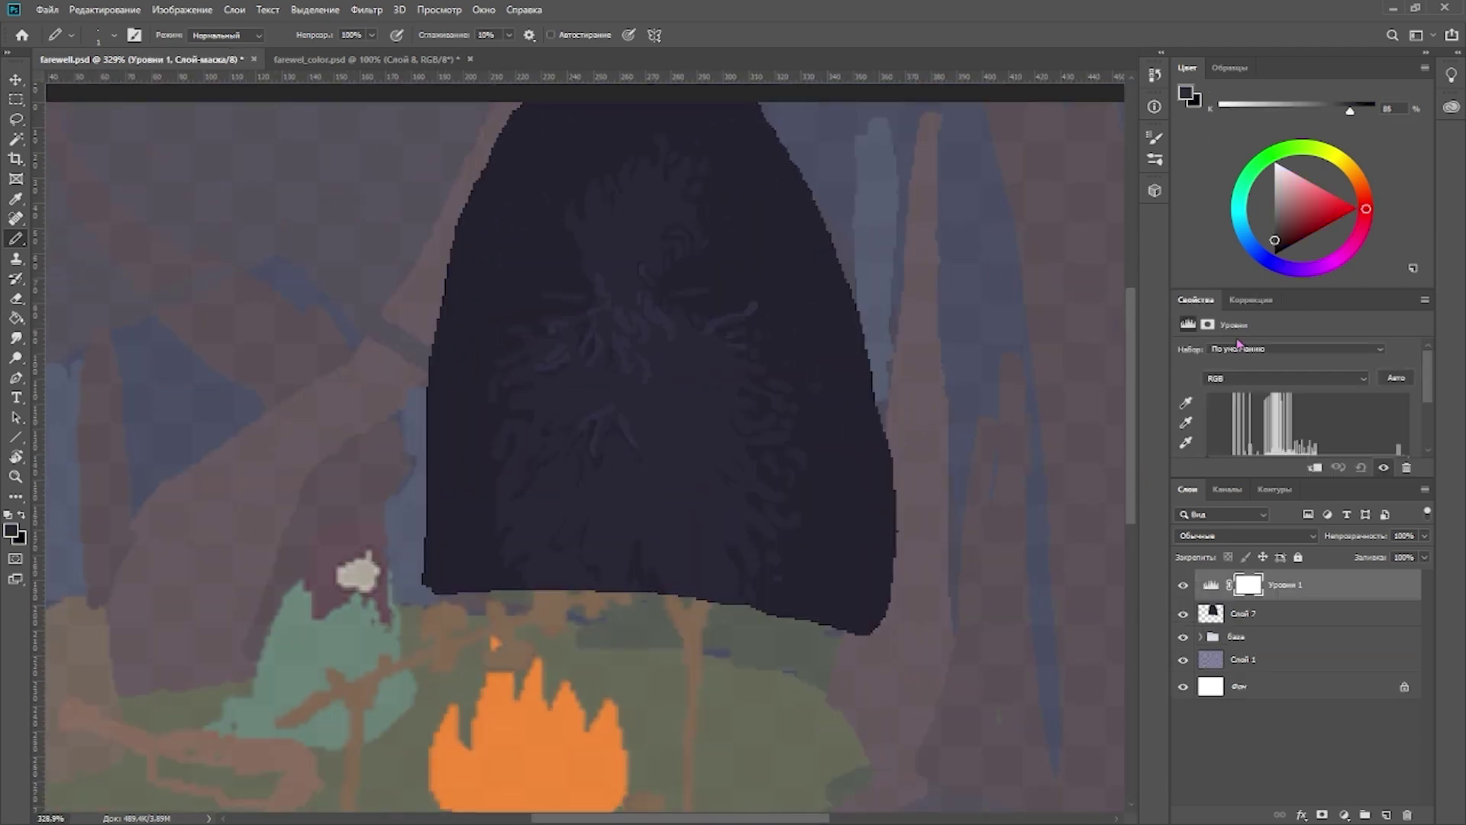
key("ctrl+z")
key("ctrl+b")
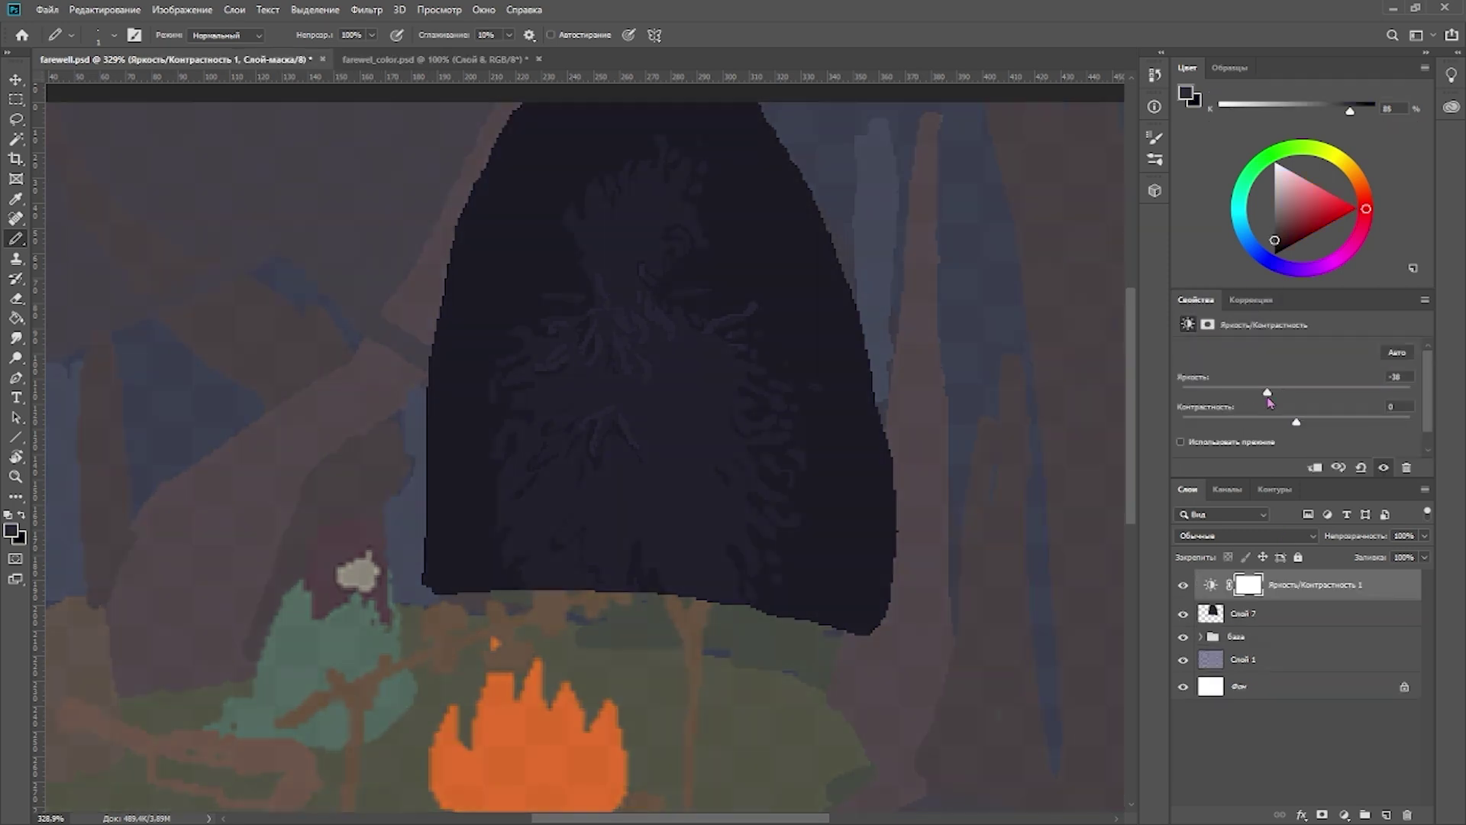
key("ctrl+z")
Step: Cover the creature's head, neck and upper chest with curly lighter purple strands
scroll(654, 265, "up", 2)
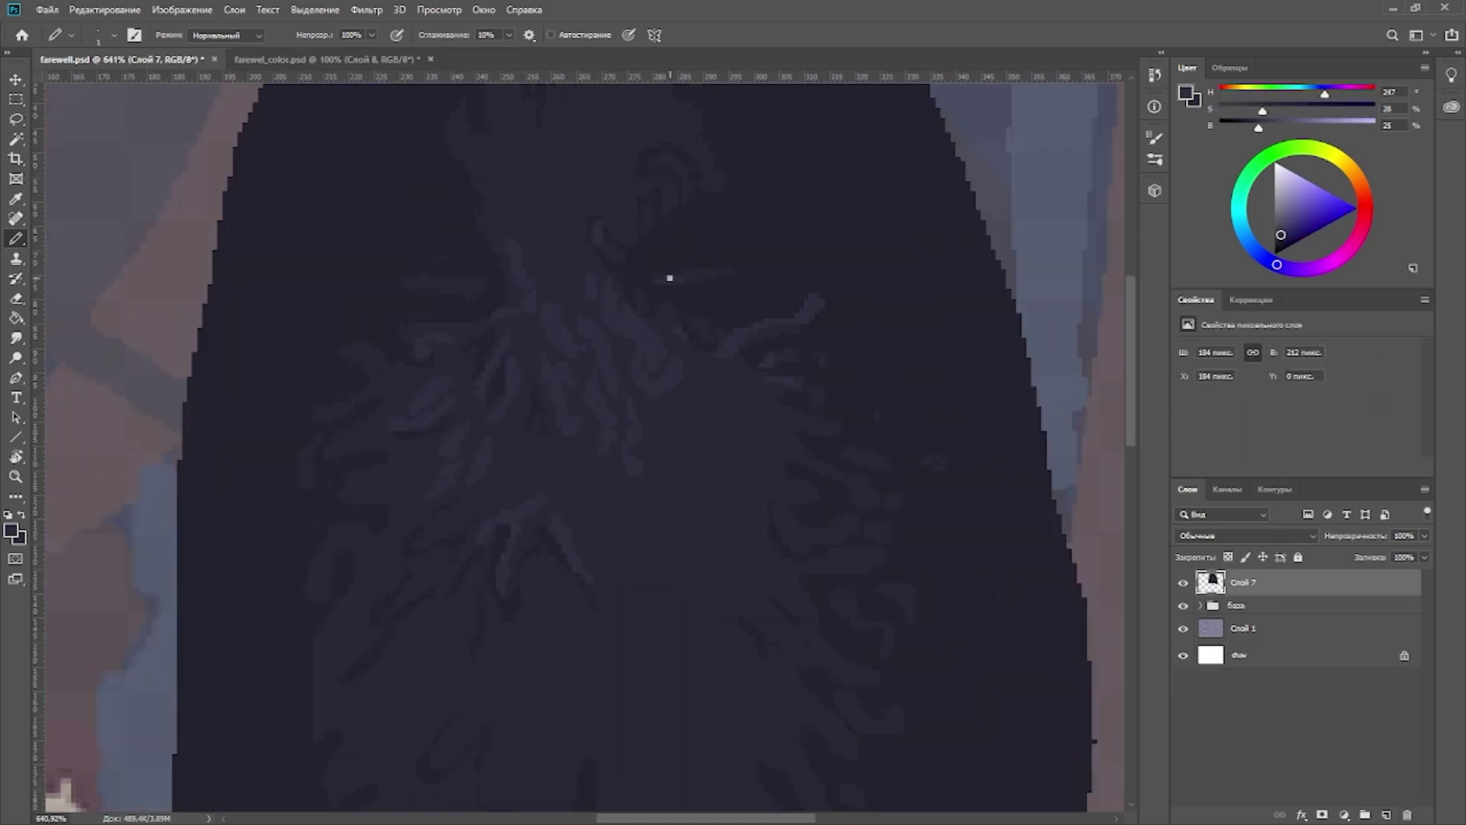
left_click_drag(538, 243, 565, 285)
scroll(560, 577, "down", 5)
scroll(681, 402, "up", 5)
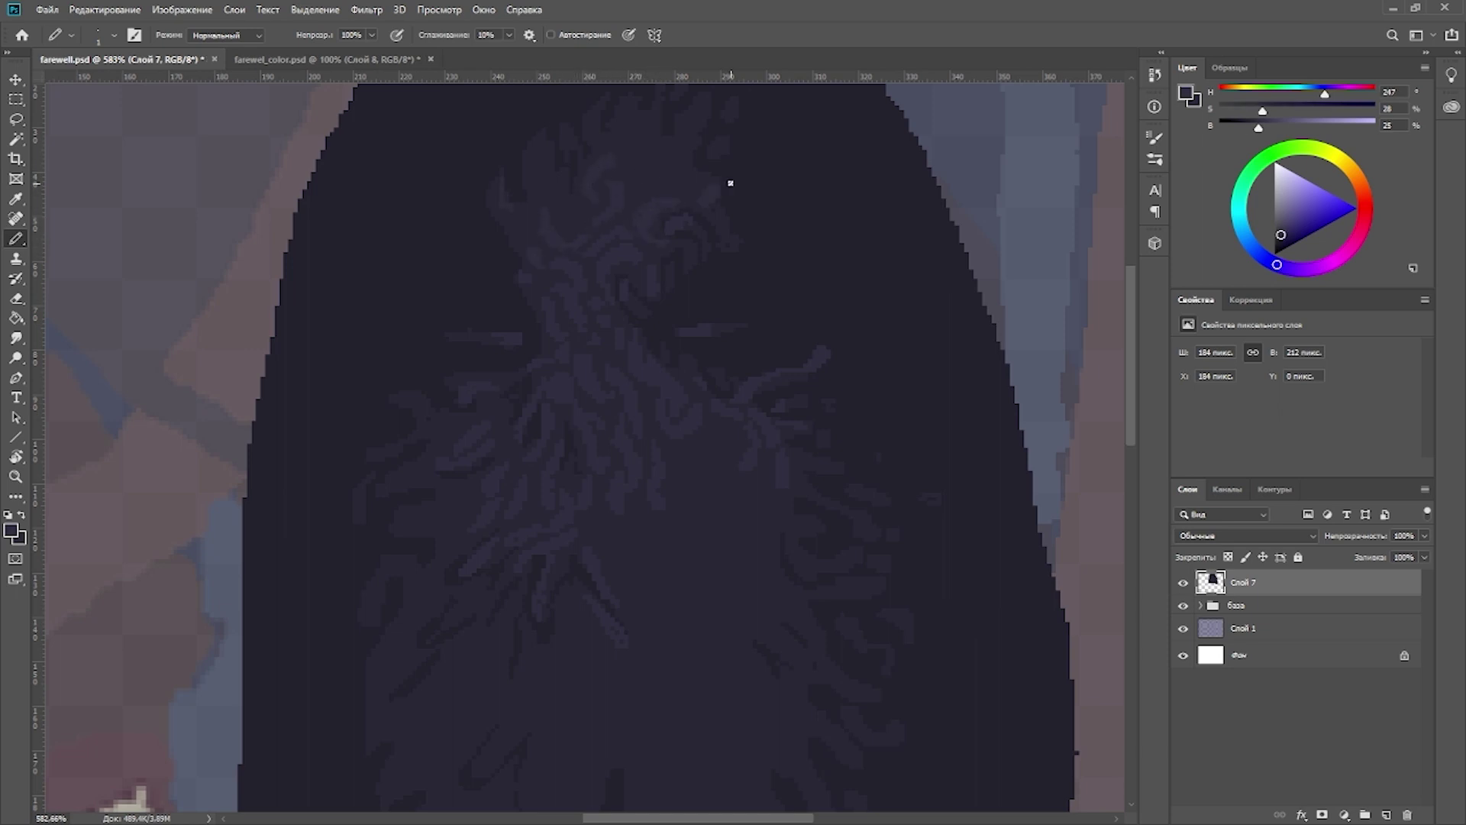
scroll(530, 187, "down", 4)
scroll(598, 507, "up", 4)
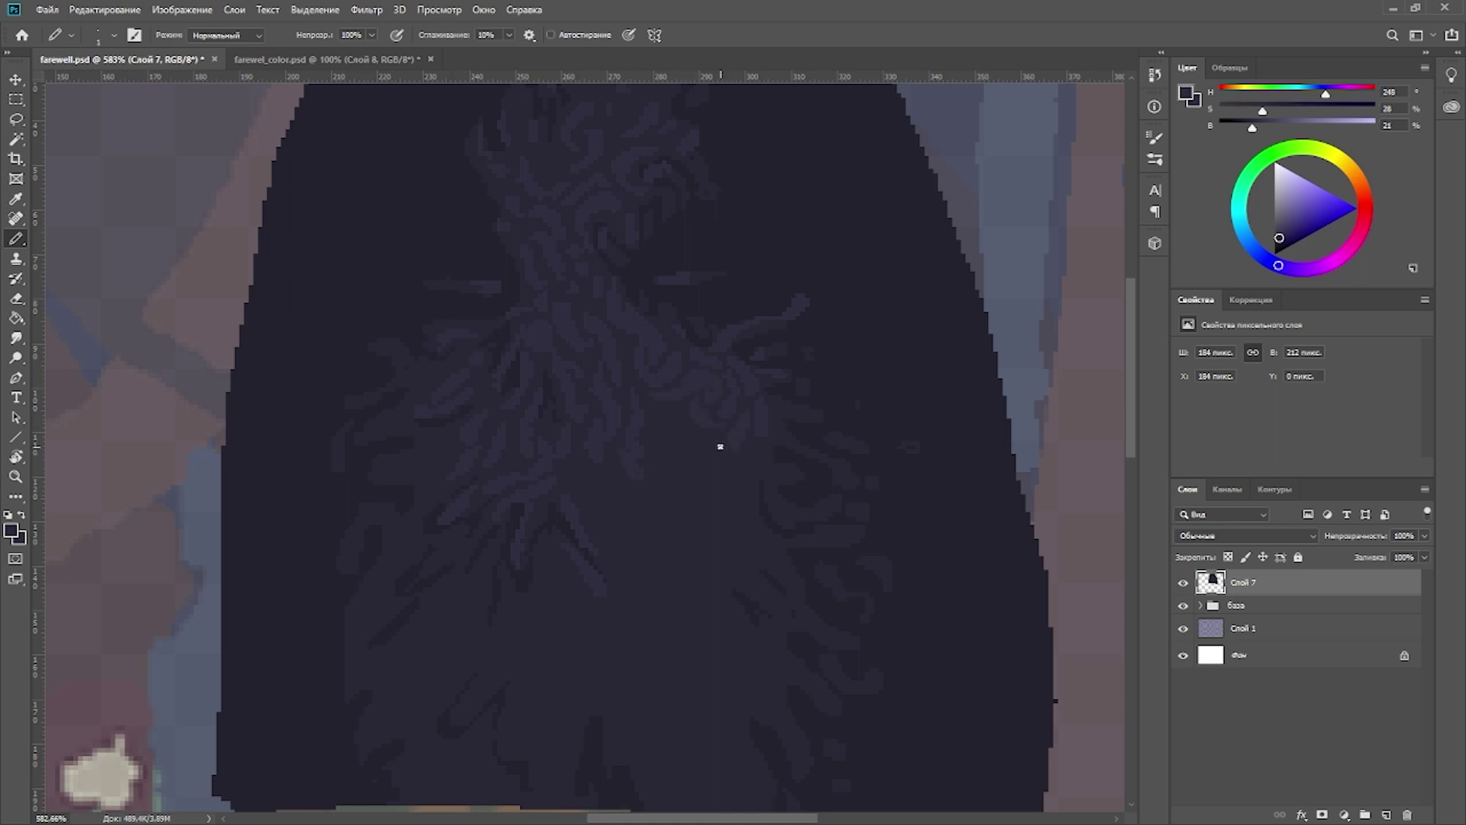
Step: Continue the lighter purple strands down the middle of the chest and belly, alternating with sampled darker tones
left_click(762, 307, "alt")
left_click(693, 438, "alt")
left_click(771, 441, "alt")
left_click(562, 563, "alt")
left_click(448, 553, "alt")
scroll(748, 595, "down", 3)
scroll(745, 639, "up", 2)
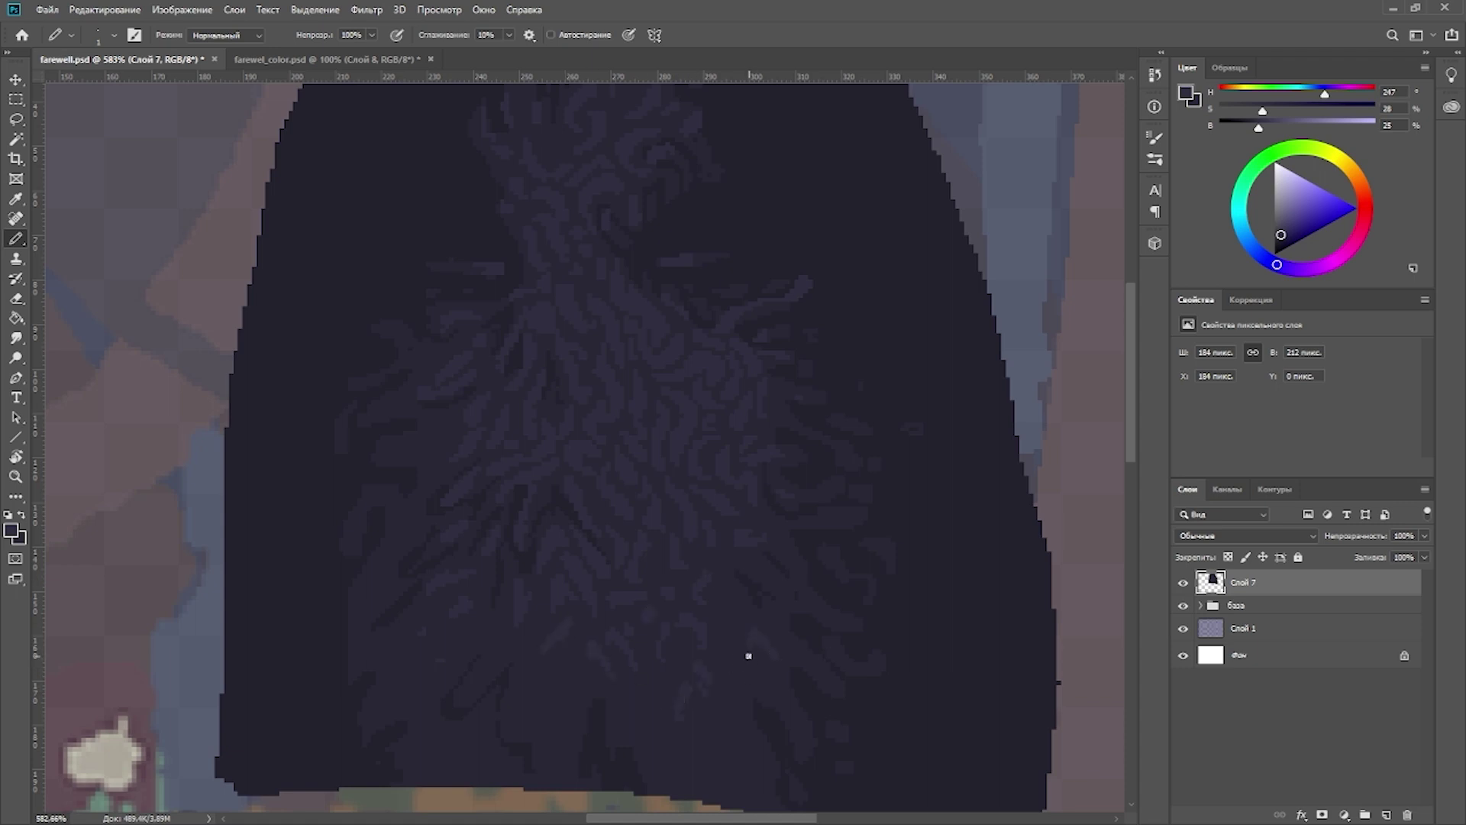
Step: Blend the chest strands into the dark fur on the right shoulder and flank with intermediate sampled tones
left_click(580, 370, "alt")
left_click(632, 419, "alt")
left_click(794, 419, "alt")
scroll(812, 399, "down", 5)
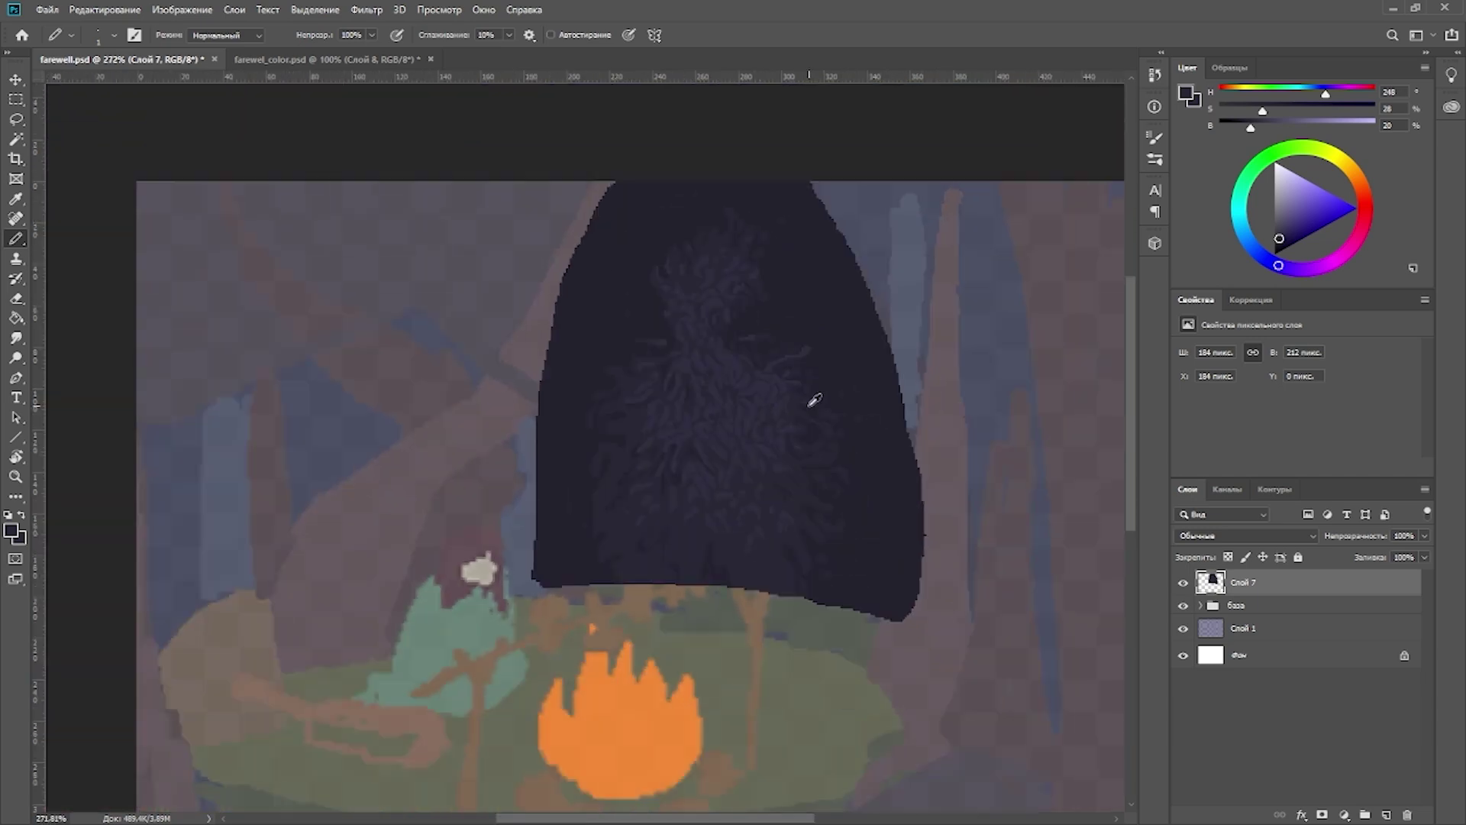
scroll(917, 392, "up", 5)
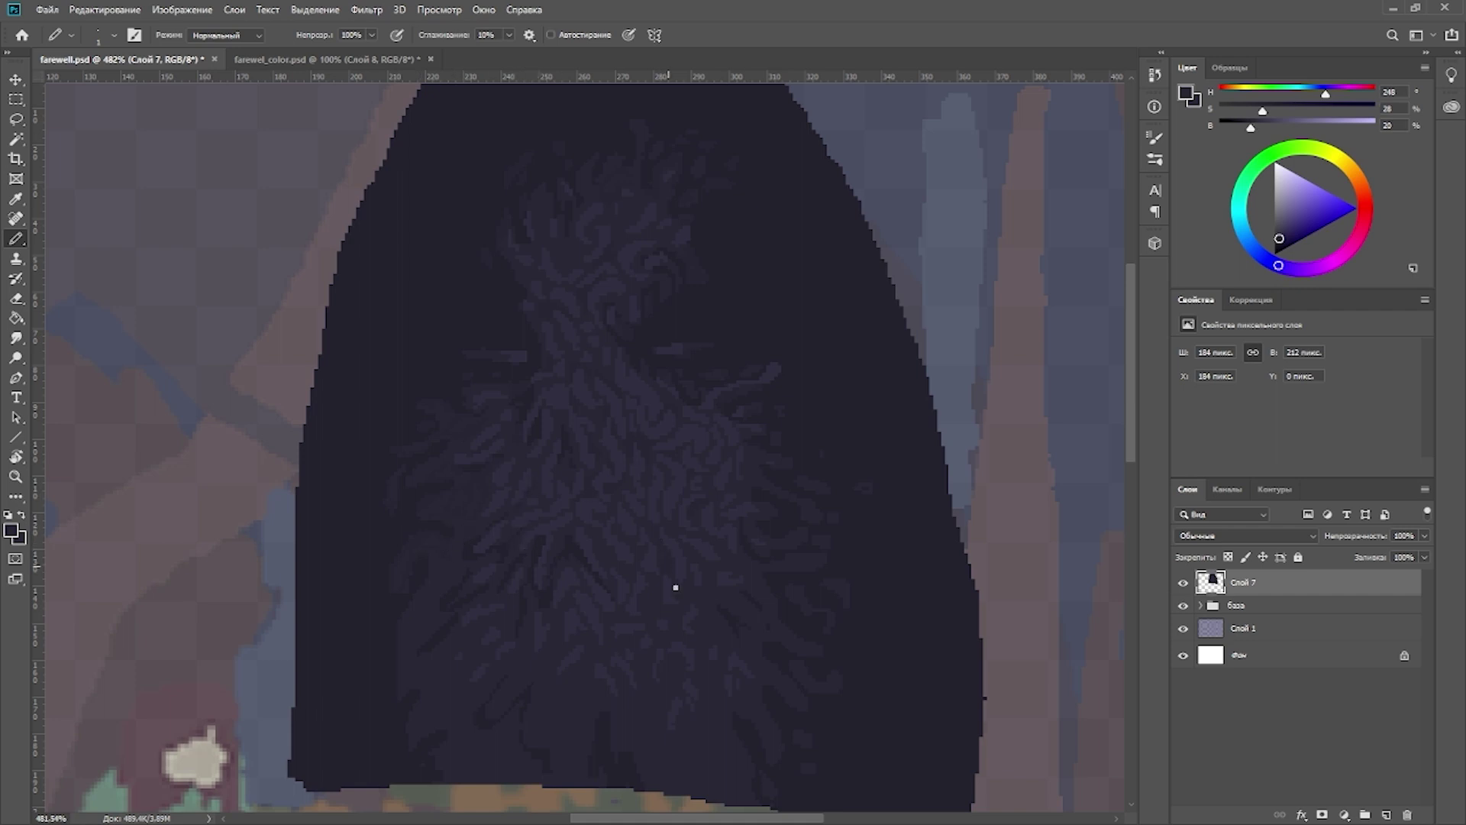
Step: Refine the belly strands with sampled tones and lock the transparent pixels of Слой 7
left_click(688, 592, "alt")
left_click(780, 624, "alt")
key("slash")
left_click(572, 548, "alt")
scroll(534, 425, "up", 3)
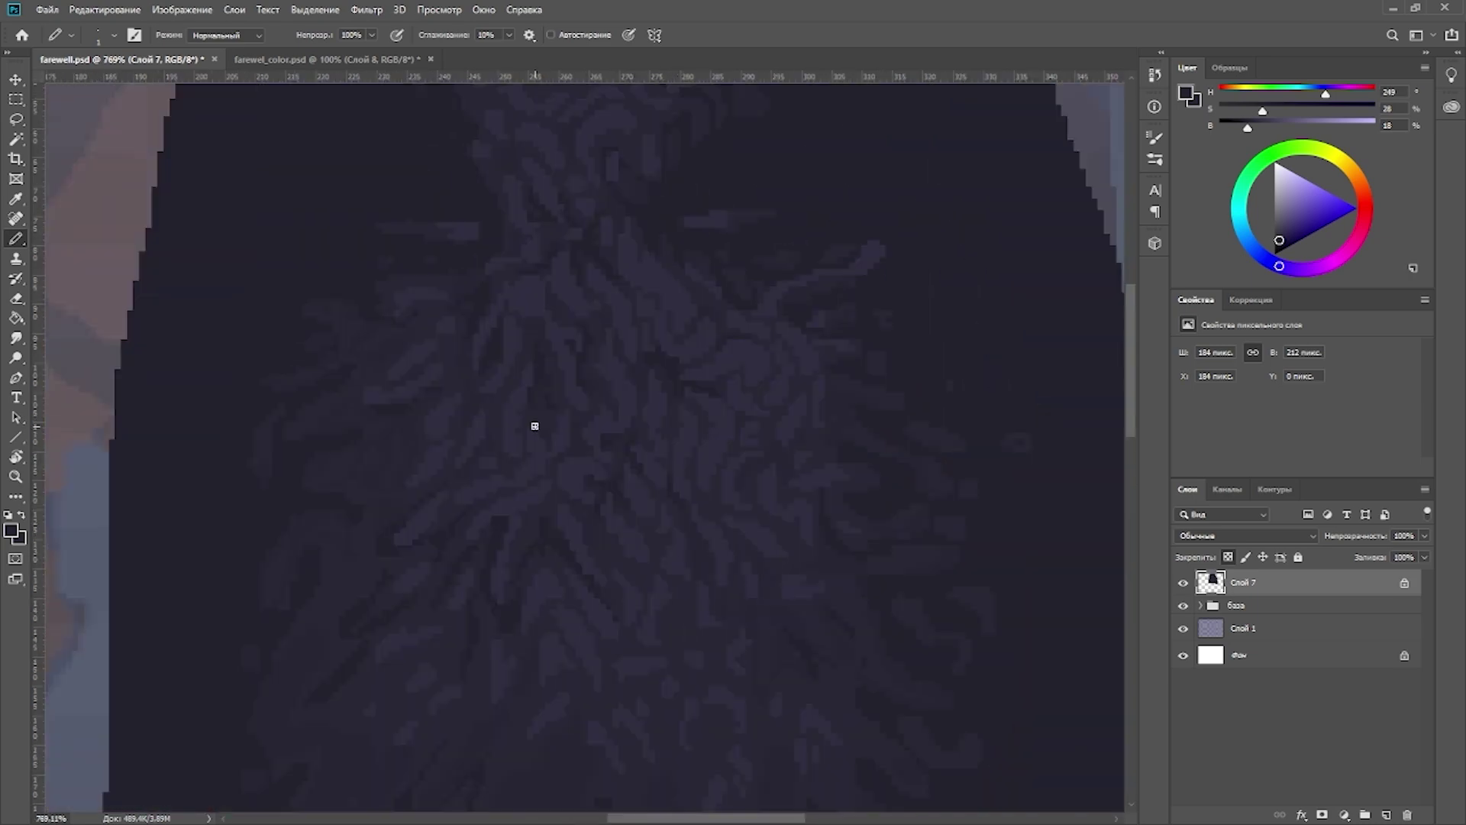
Step: Shade the fur on the lower left side and along the creature's lower belly with sampled mid and dark tones
scroll(572, 517, "down", 2)
left_click(516, 489, "alt")
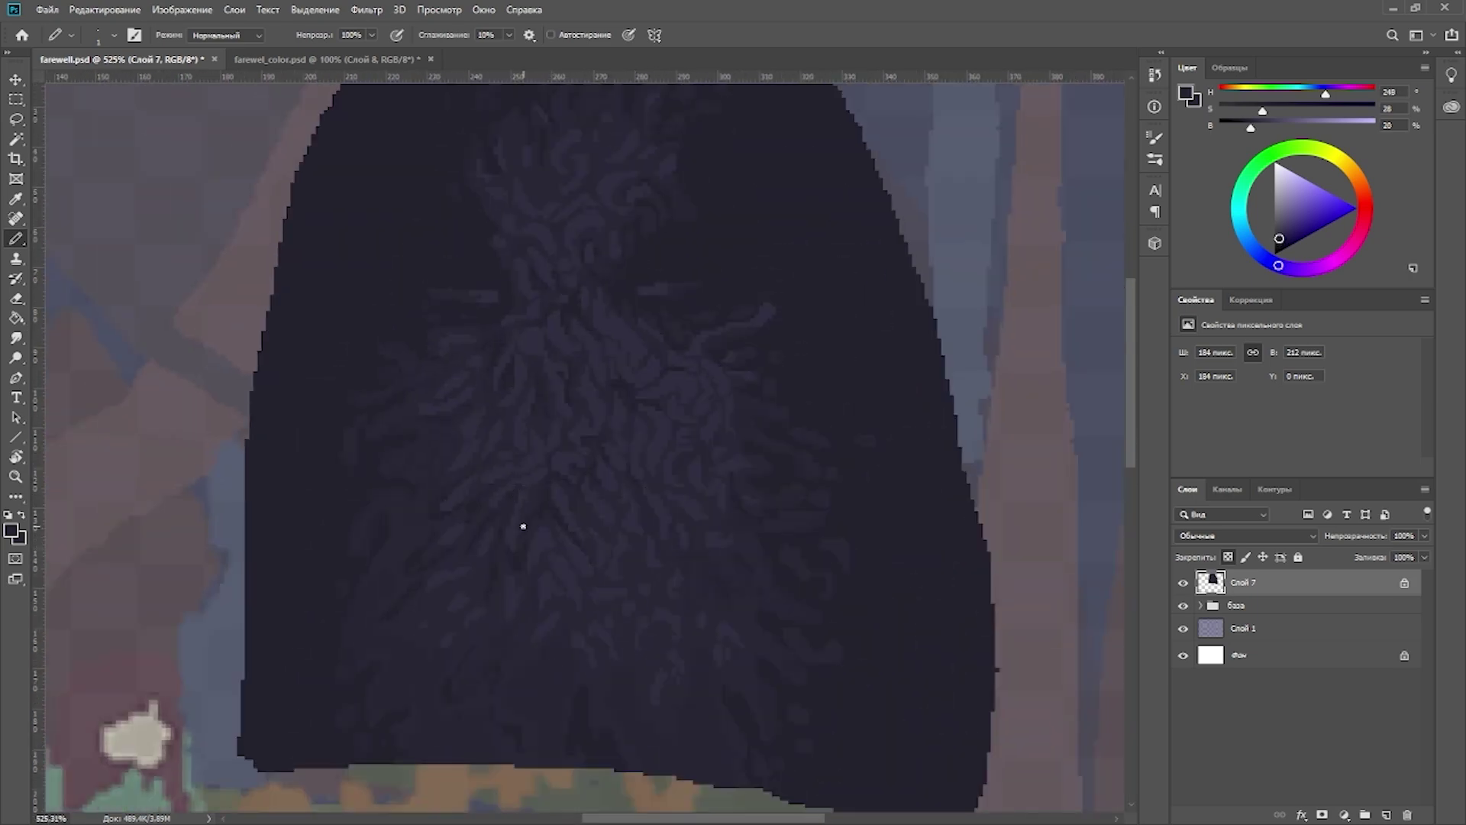
left_click(405, 563, "alt")
left_click(377, 608, "alt")
scroll(654, 530, "down", 1)
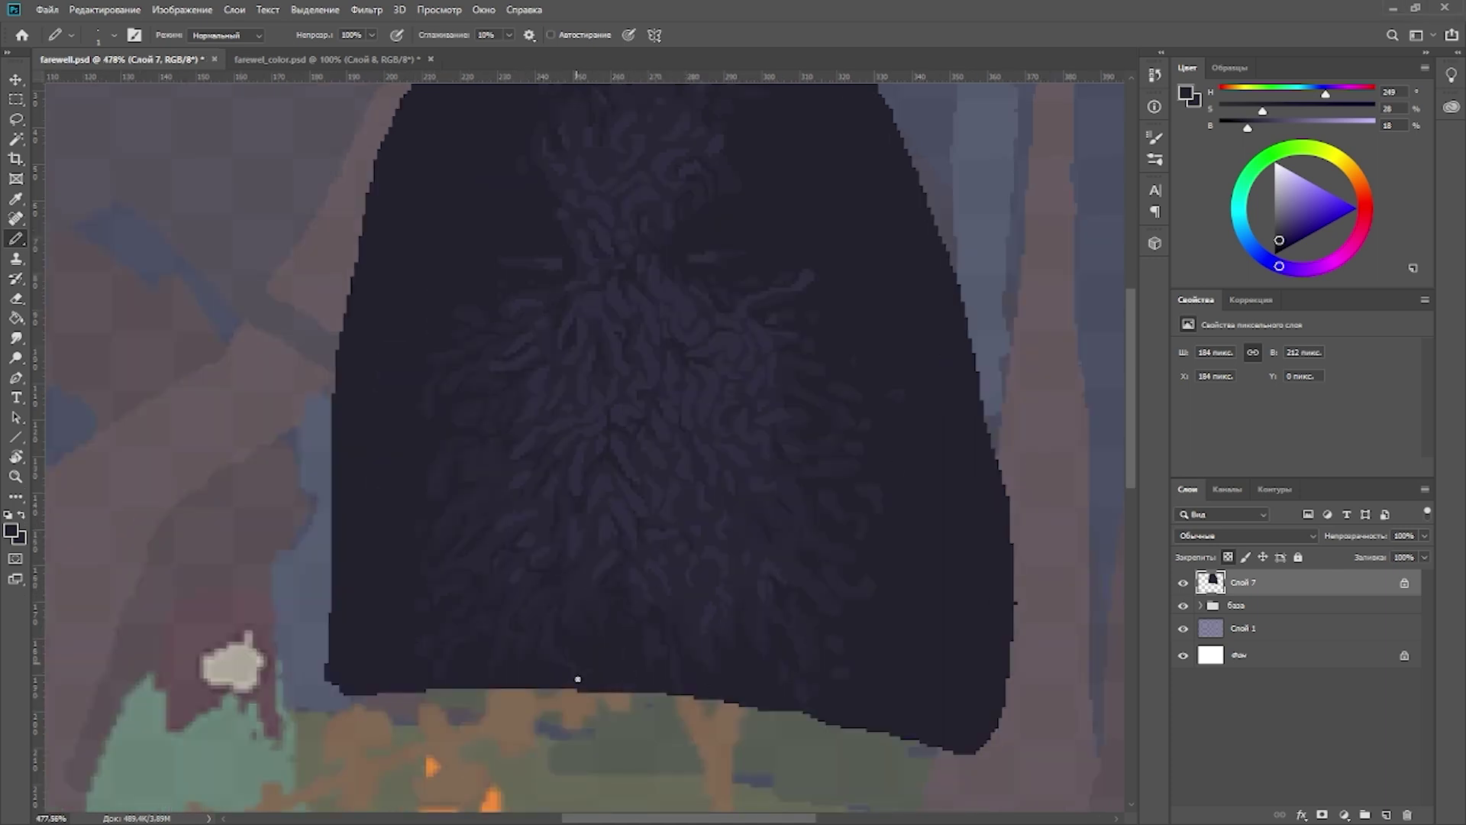
left_click(653, 631, "alt")
scroll(890, 491, "up", 2)
Step: Refine the fur strands on the right chest, lower left side and head with sampled purple tones
left_click(758, 413, "alt")
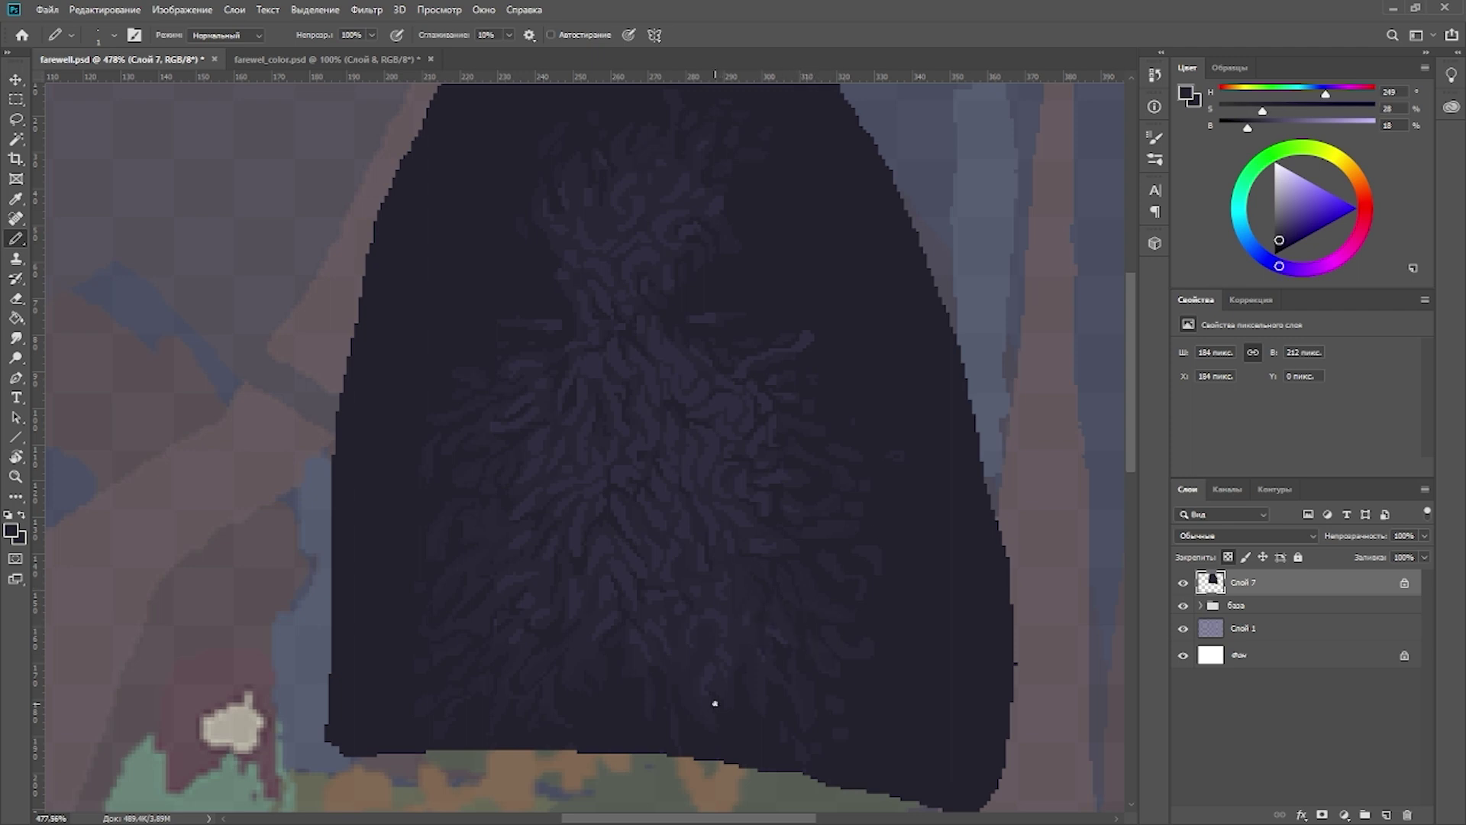
left_click(544, 589, "alt")
scroll(600, 223, "up", 2)
left_click(592, 323, "alt")
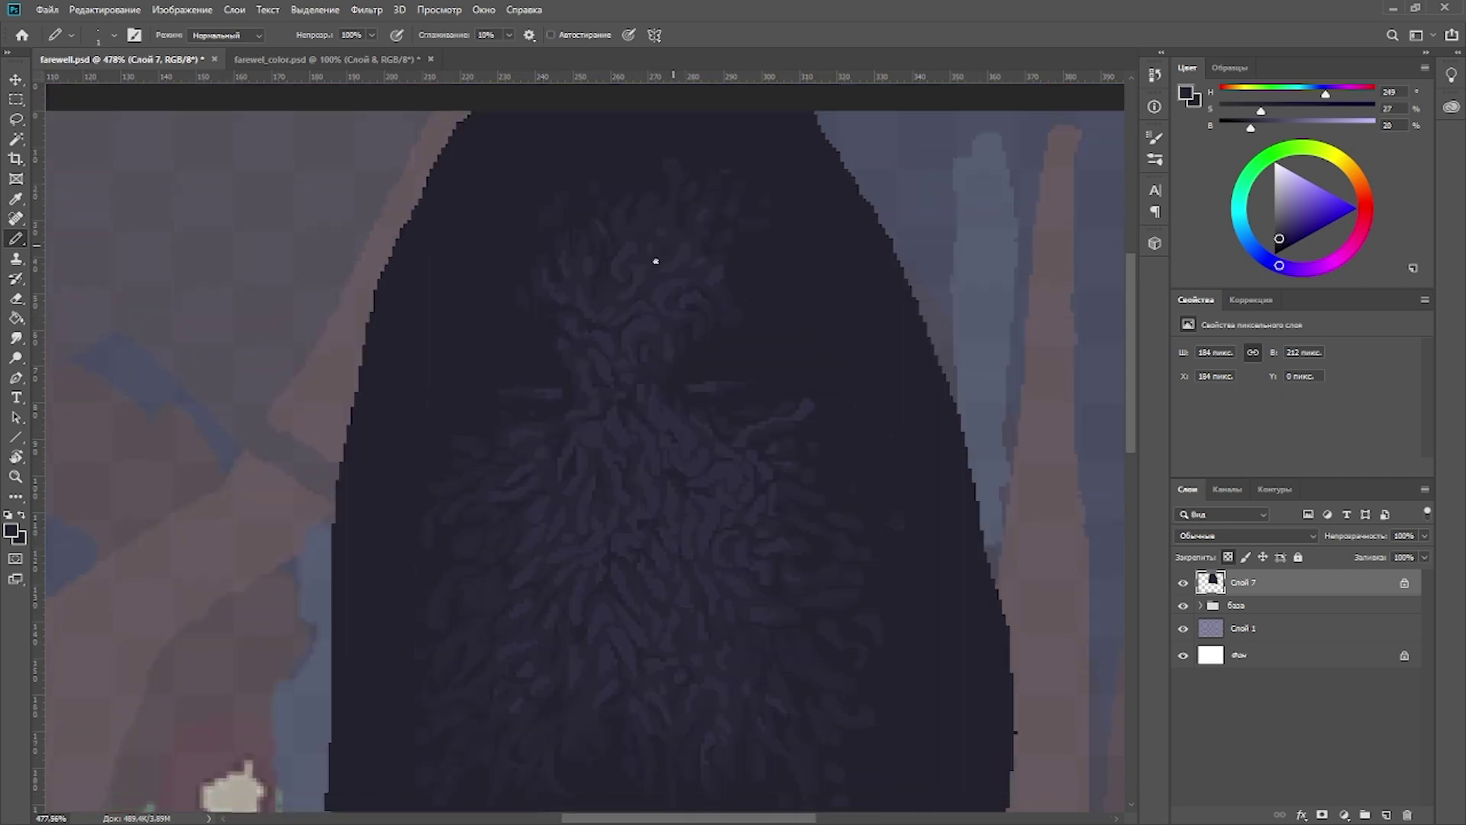
left_click(524, 257, "alt")
scroll(863, 435, "down", 5)
scroll(746, 593, "up", 6)
left_click(747, 592, "alt")
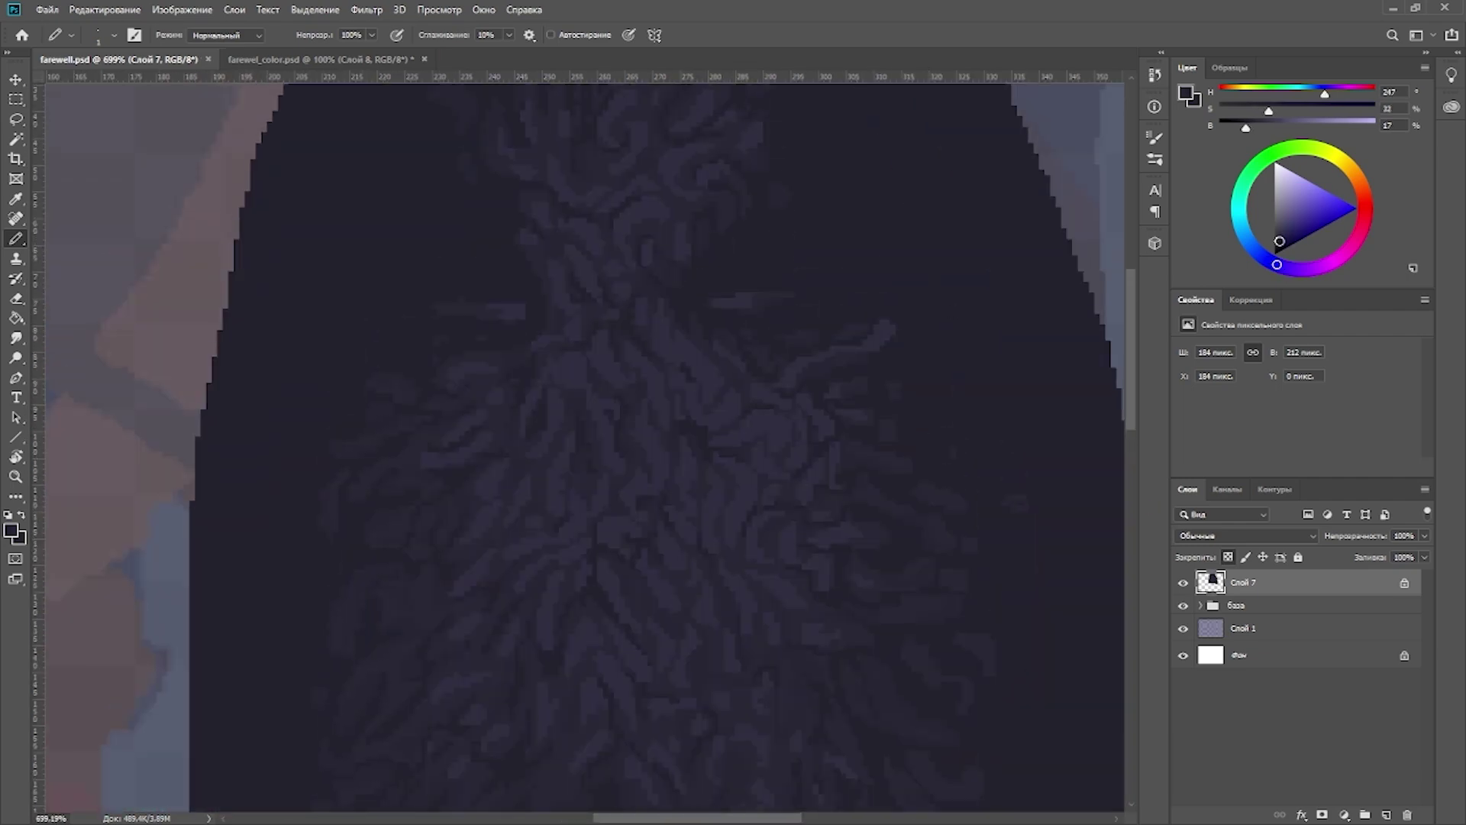
Step: Paint a near-black (H 247, S 38, B 13) right eye socket and small dark marks above it
left_click(964, 313, "alt")
mouse_move(717, 272)
left_mouse_down()
mouse_move(772, 273)
mouse_move(710, 306)
mouse_move(693, 268)
left_mouse_up()
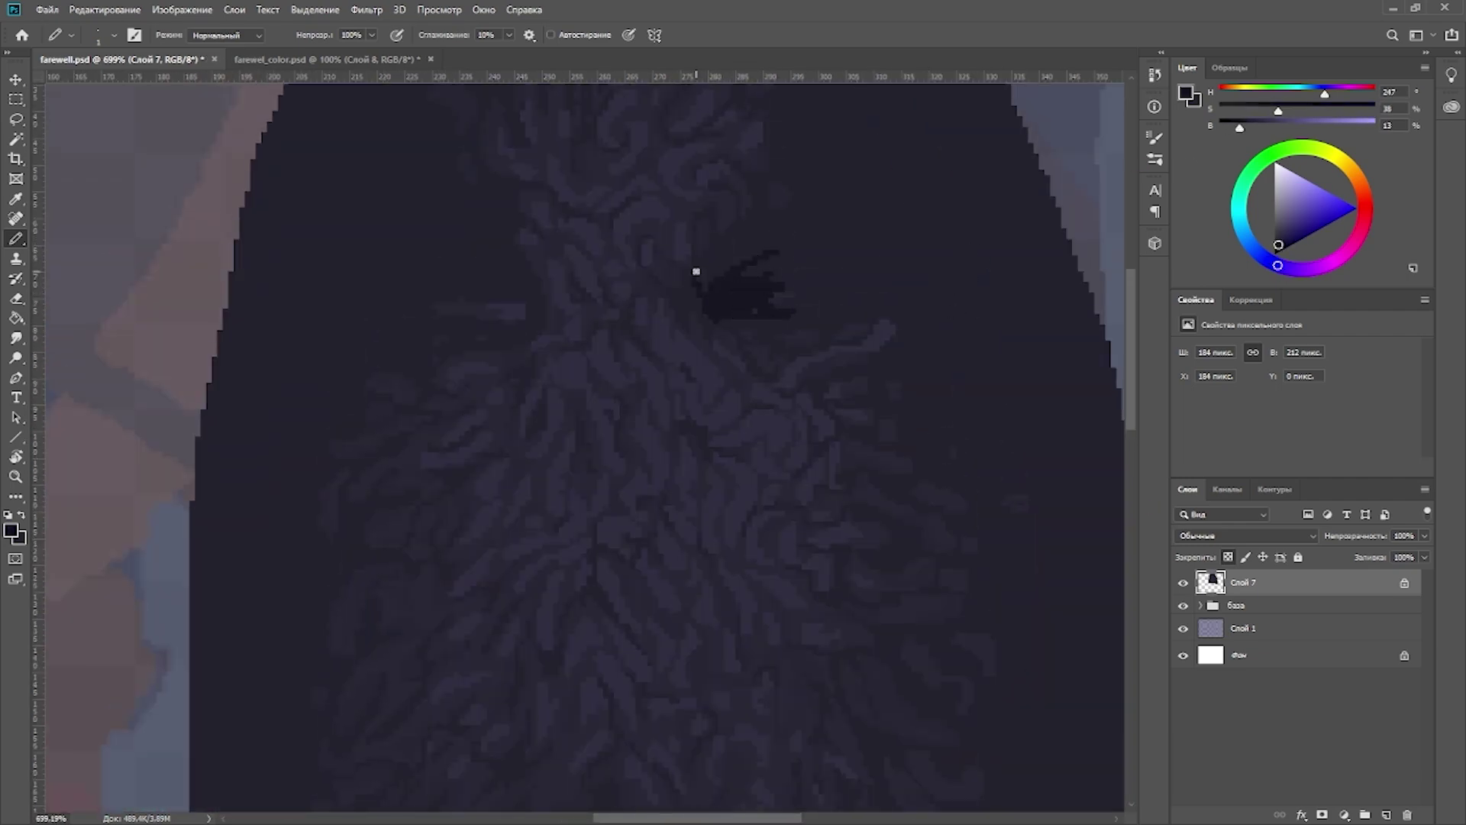
scroll(520, 287, "down", 1)
scroll(798, 206, "down", 1)
scroll(798, 206, "up", 1)
left_click_drag(805, 183, 821, 229)
Step: Paint a wide near-black band along the sides and bottom of the creature's silhouette with a larger brush
scroll(866, 199, "down", 1)
left_click_drag(863, 175, 943, 263)
scroll(924, 252, "up", 1)
scroll(866, 199, "down", 1)
left_click_drag(847, 290, 943, 317)
mouse_move(917, 191)
left_mouse_down()
mouse_move(998, 285)
mouse_move(1050, 797)
left_mouse_up()
left_click_drag(568, 134, 446, 672)
mouse_move(473, 504)
left_mouse_down()
mouse_move(451, 714)
mouse_move(473, 733)
left_mouse_up()
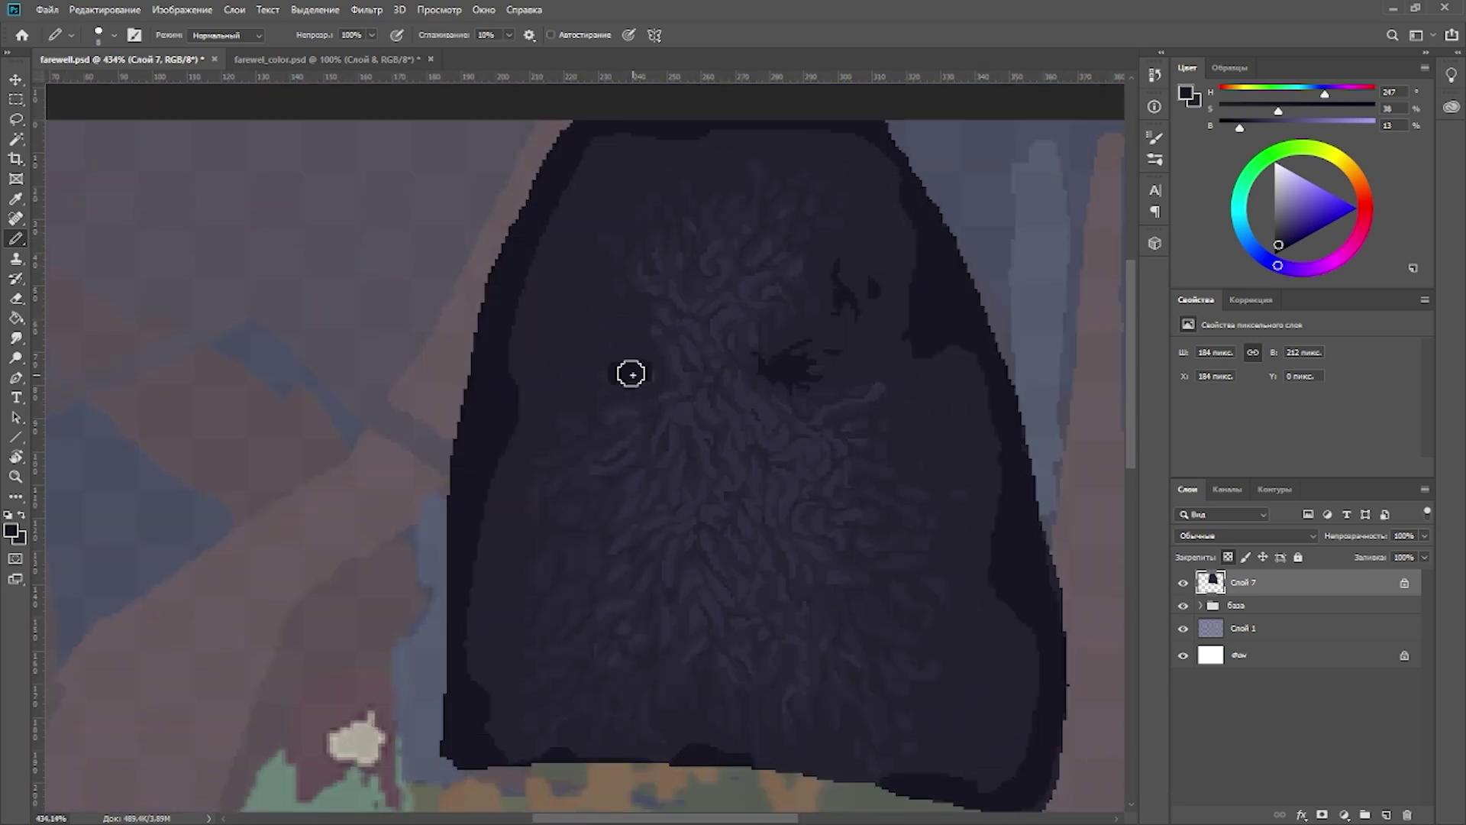
Step: Paint the left eye socket in a dark blue-black at H 245, S 36, B 16
left_click_drag(615, 373, 645, 374)
key("ctrl+z")
left_click(945, 318, "alt")
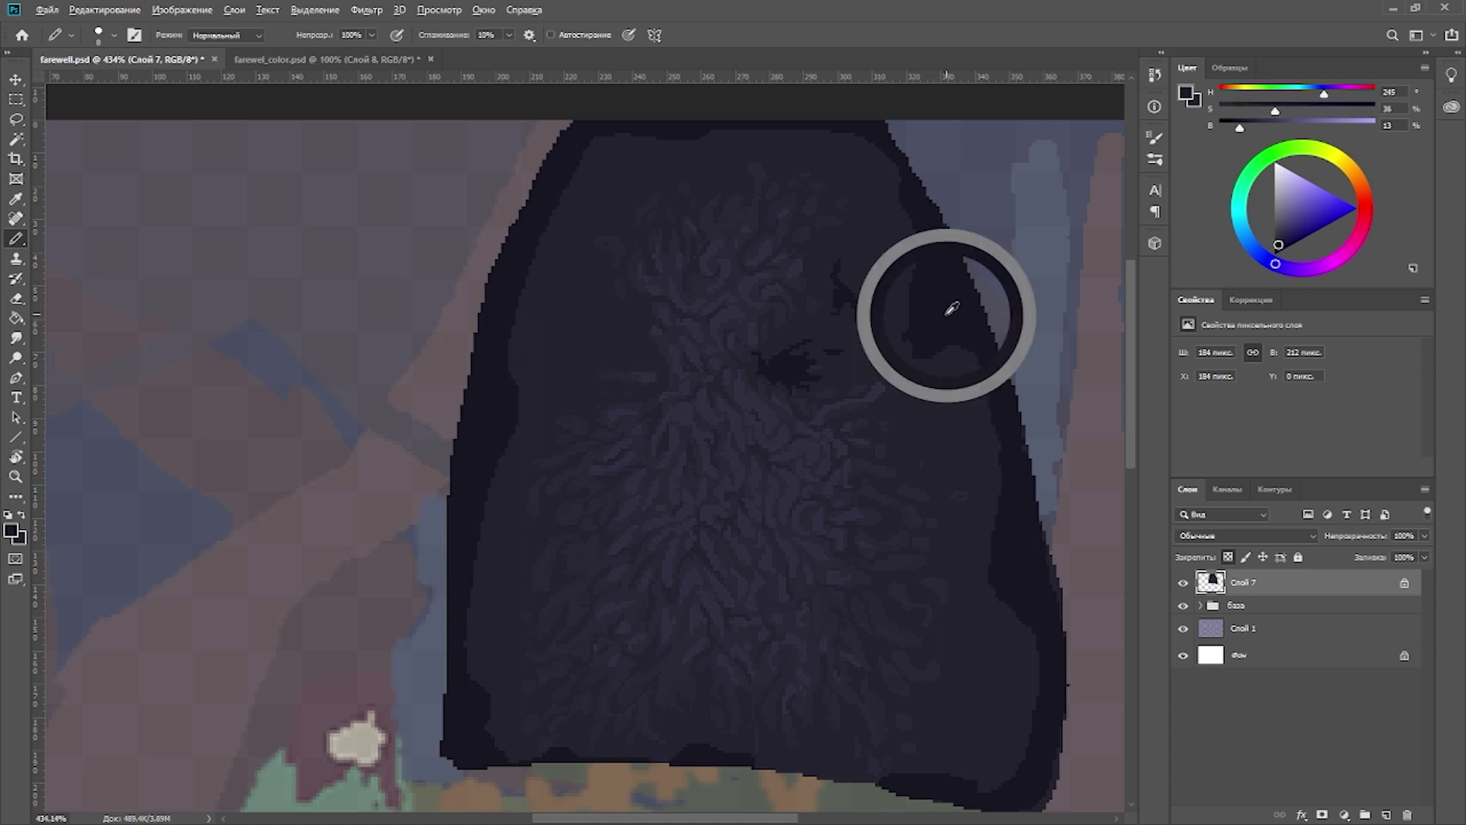
key("Down")
key("Down")
key("Down")
key("Down")
left_click_drag(607, 365, 641, 368)
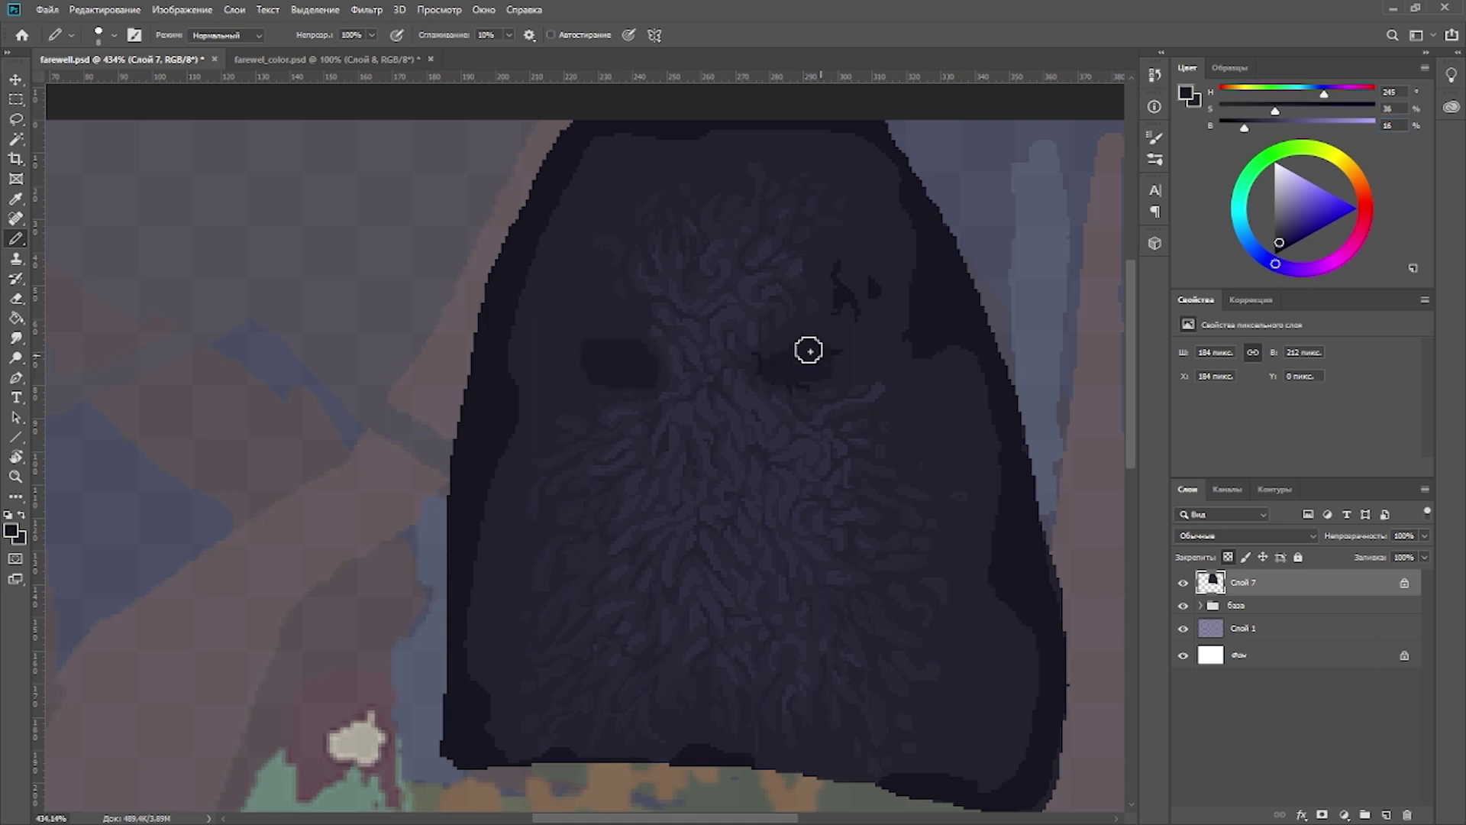
Step: Shrink the brush and darken the left eye socket's center with near-black at 13% brightness
scroll(802, 328, "up", 1)
key("bracketleft")
key("bracketleft")
key("bracketleft")
key("bracketleft")
key("Down")
key("Down")
key("Down")
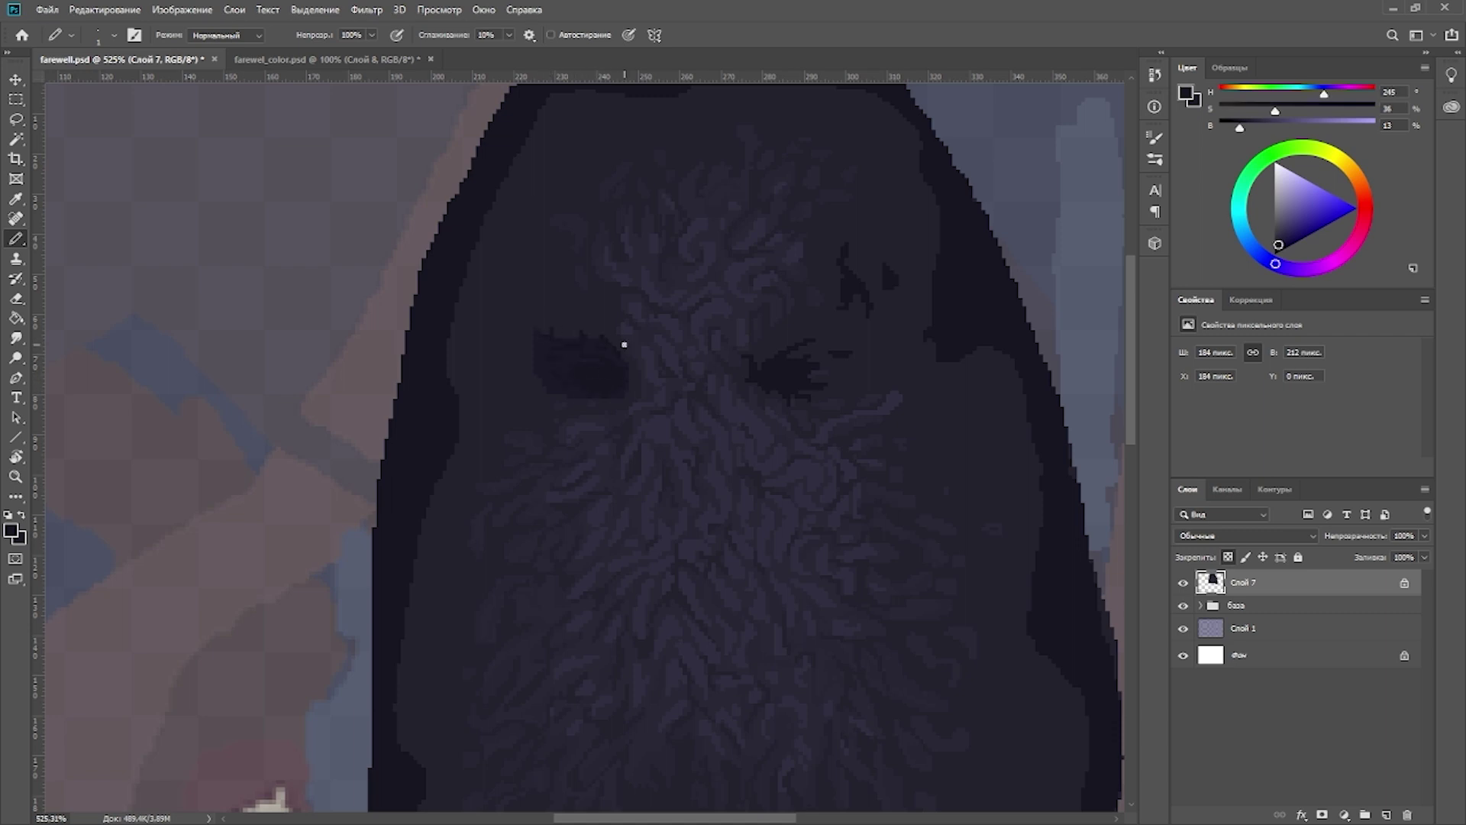
Step: Shape both eye sockets into ragged ovals and soften the dark band beside the right one with sampled tones
left_click(856, 417, "alt")
left_click(591, 410, "alt")
left_click(815, 397, "alt")
left_click(756, 366, "alt")
left_click_drag(944, 350, 900, 357)
left_click(900, 356, "alt")
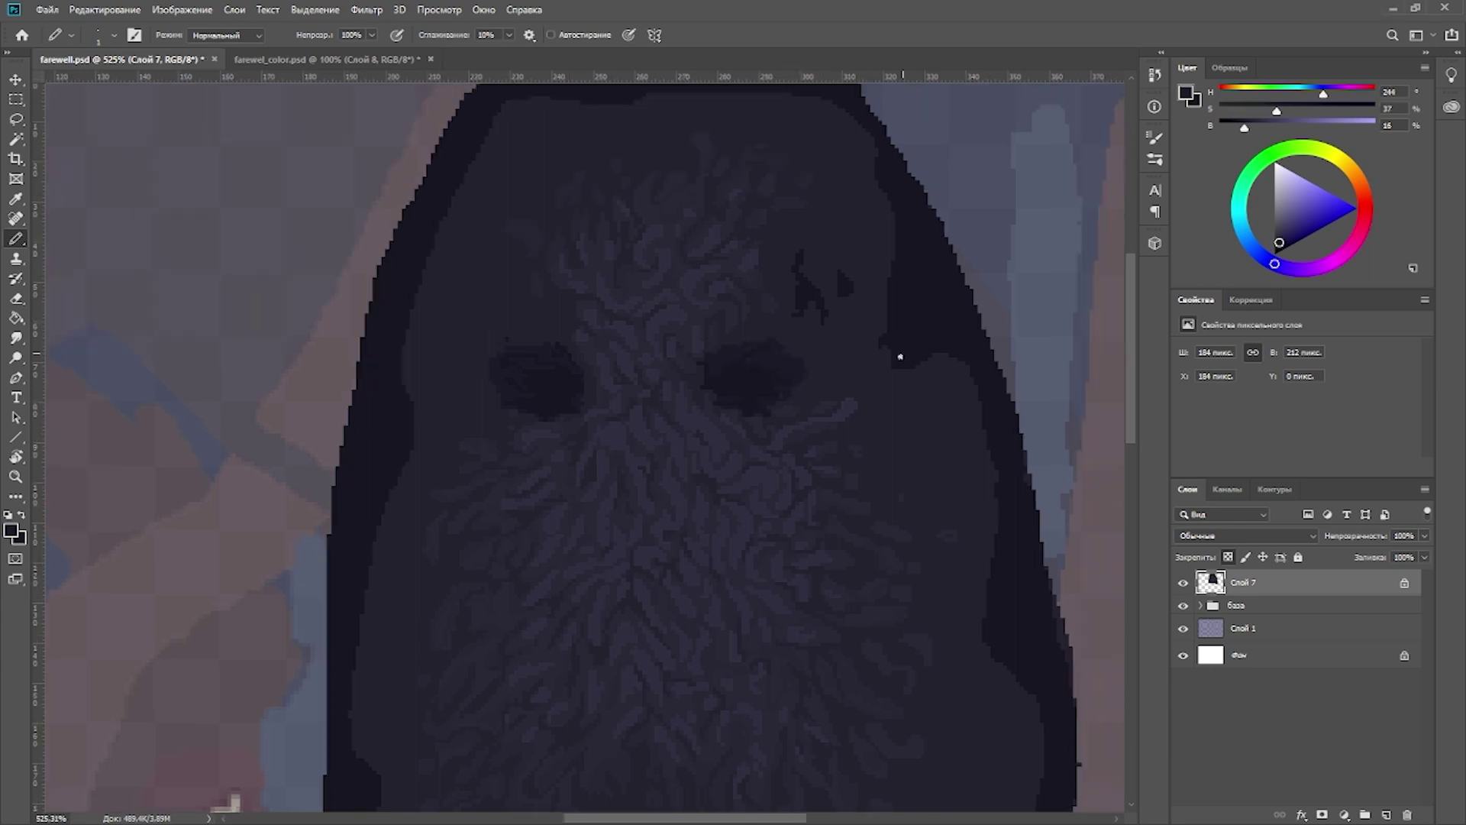
left_click(801, 409, "alt")
left_click(700, 390, "alt")
scroll(565, 318, "down", 5)
Step: Try an orange-hued stroke in the right eye socket for the eye
scroll(671, 287, "up", 8)
key("x")
scroll(632, 380, "up", 2)
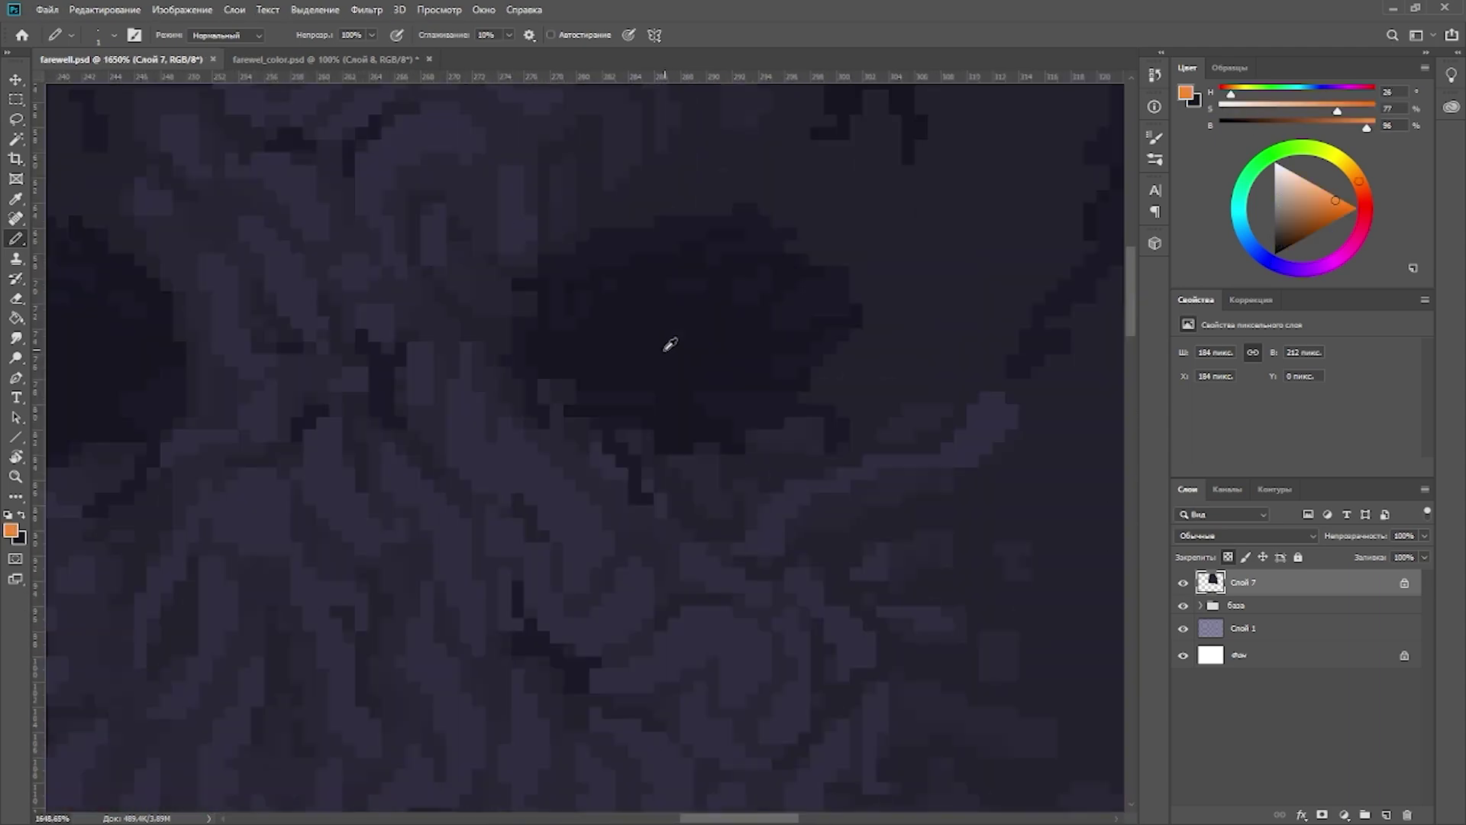
right_click(669, 345, "alt+shift")
left_click_drag(599, 358, 724, 336)
scroll(697, 484, "down", 5)
scroll(697, 484, "up", 6)
key("ctrl+z")
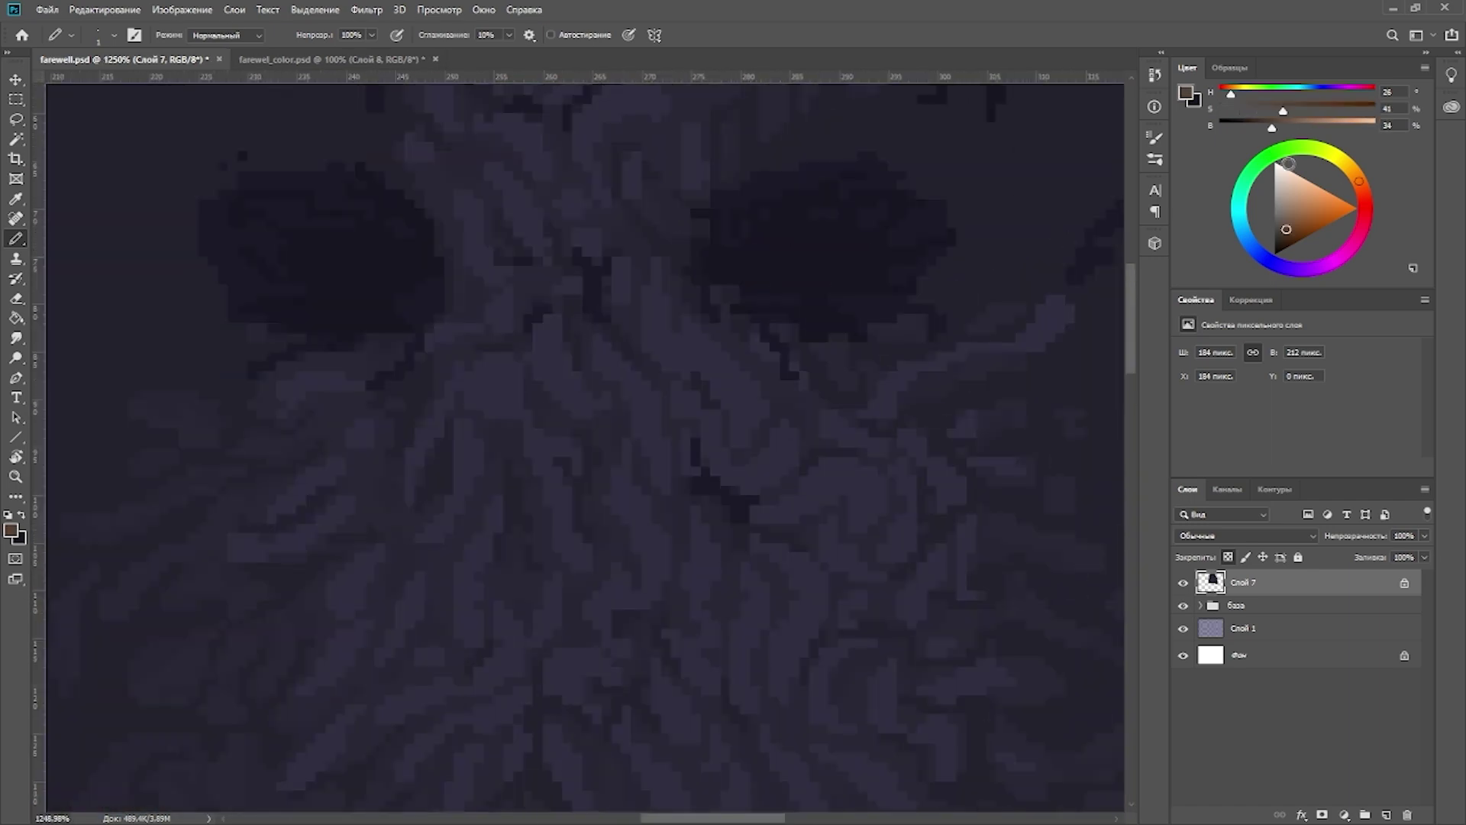
Step: Paint narrow brown slits (H 26) in both eye sockets and add an orange pupil to each
left_click_drag(744, 256, 861, 259)
left_click_drag(302, 256, 416, 264)
scroll(385, 351, "down", 2)
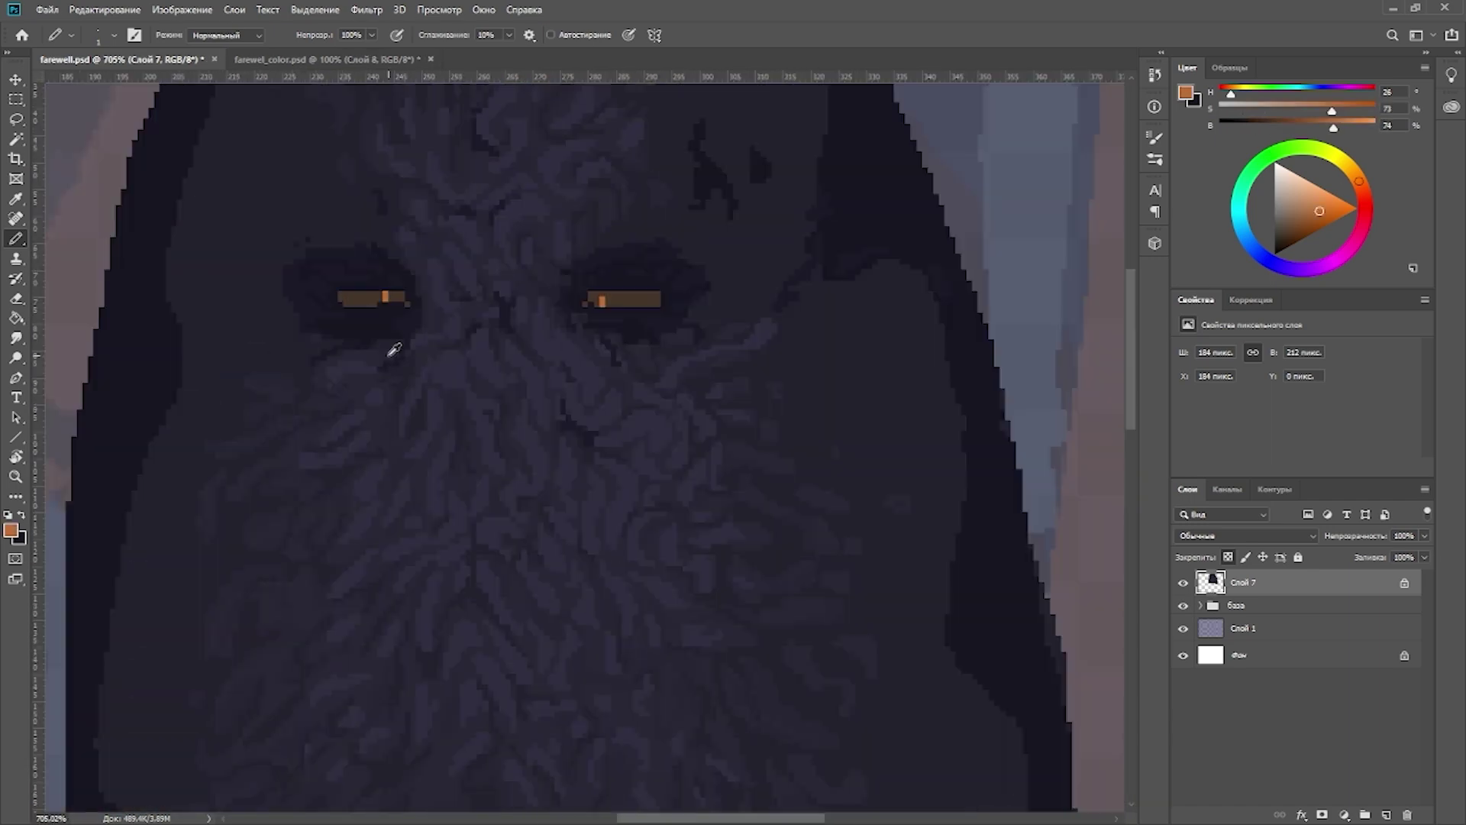
scroll(394, 349, "down", 5)
scroll(425, 317, "up", 6)
Step: Paint dark blue (H 216, S 41, B 27) along the upper outer edges of both eyes
left_click(726, 514, "alt")
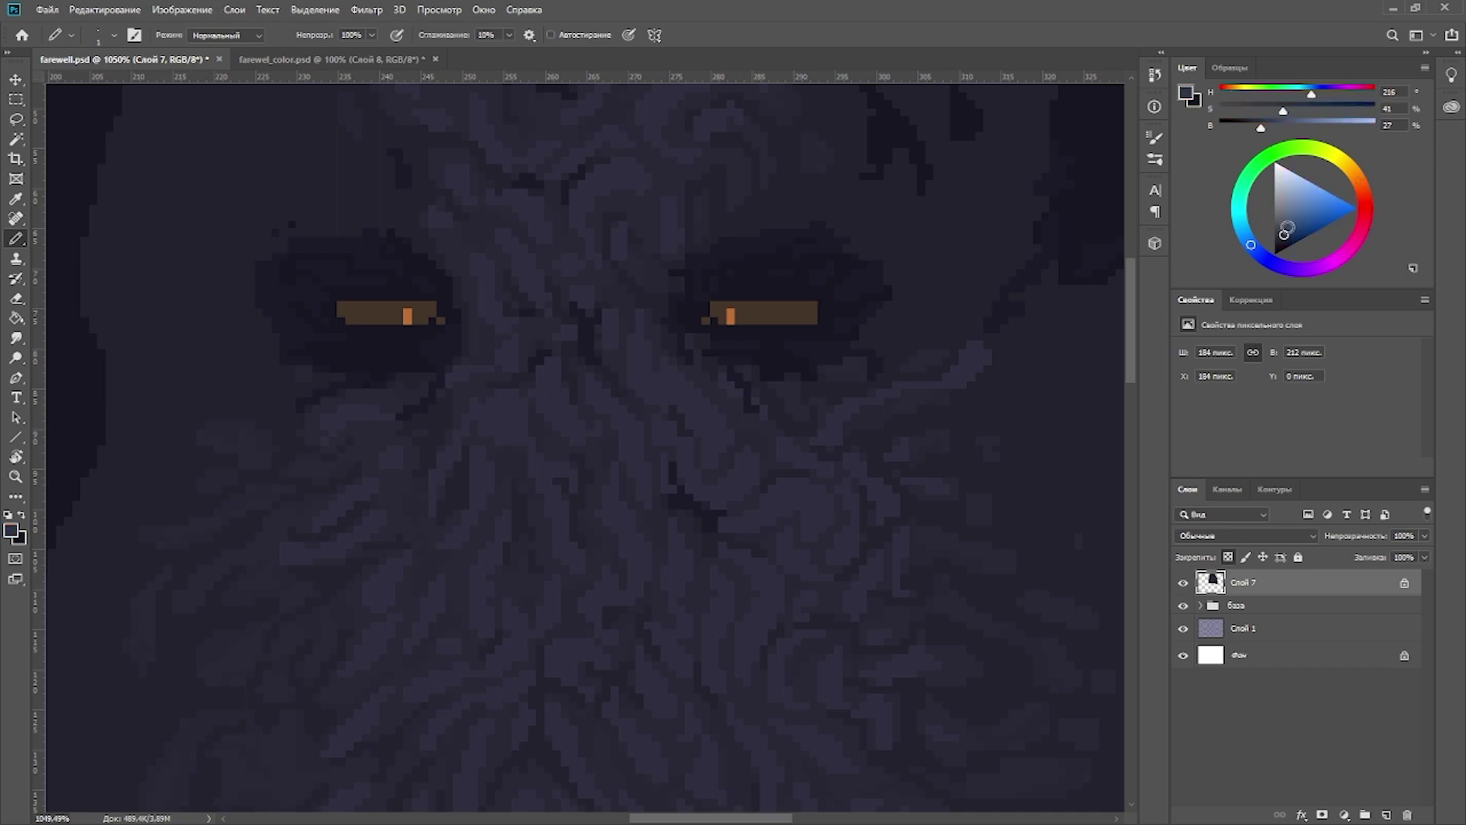
left_click_drag(737, 306, 817, 306)
left_click_drag(336, 306, 394, 306)
scroll(538, 416, "down", 5)
scroll(288, 252, "up", 6)
Step: Refine the outline of the left eye with near-black sampled from its socket
left_click(288, 252, "alt")
scroll(288, 252, "left", 3)
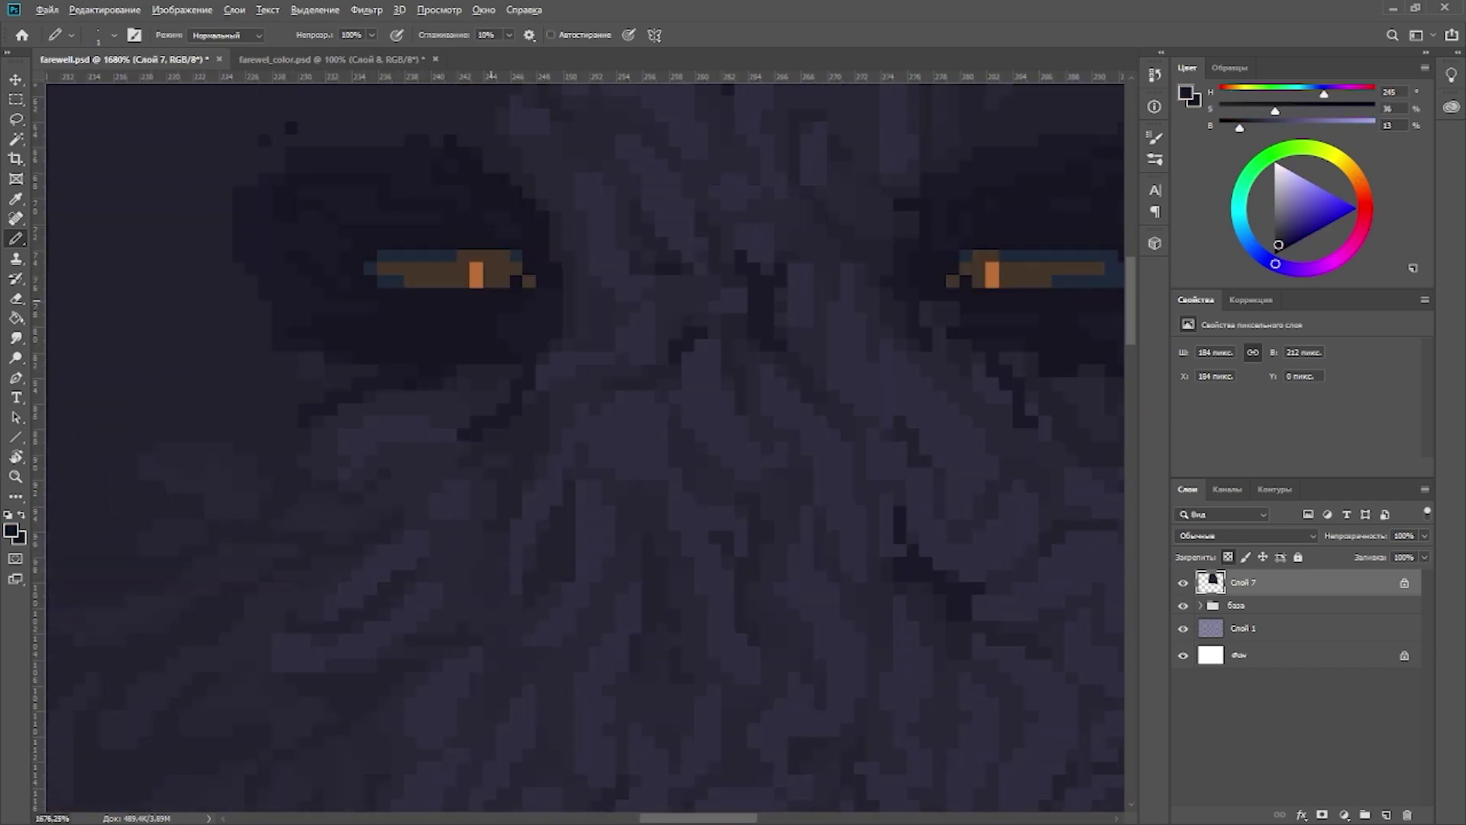
scroll(583, 406, "down", 5)
scroll(665, 405, "up", 5)
Step: Add dark blue accents between the strands around the eyes, nose bridge and right cheek
left_click(770, 386, "alt")
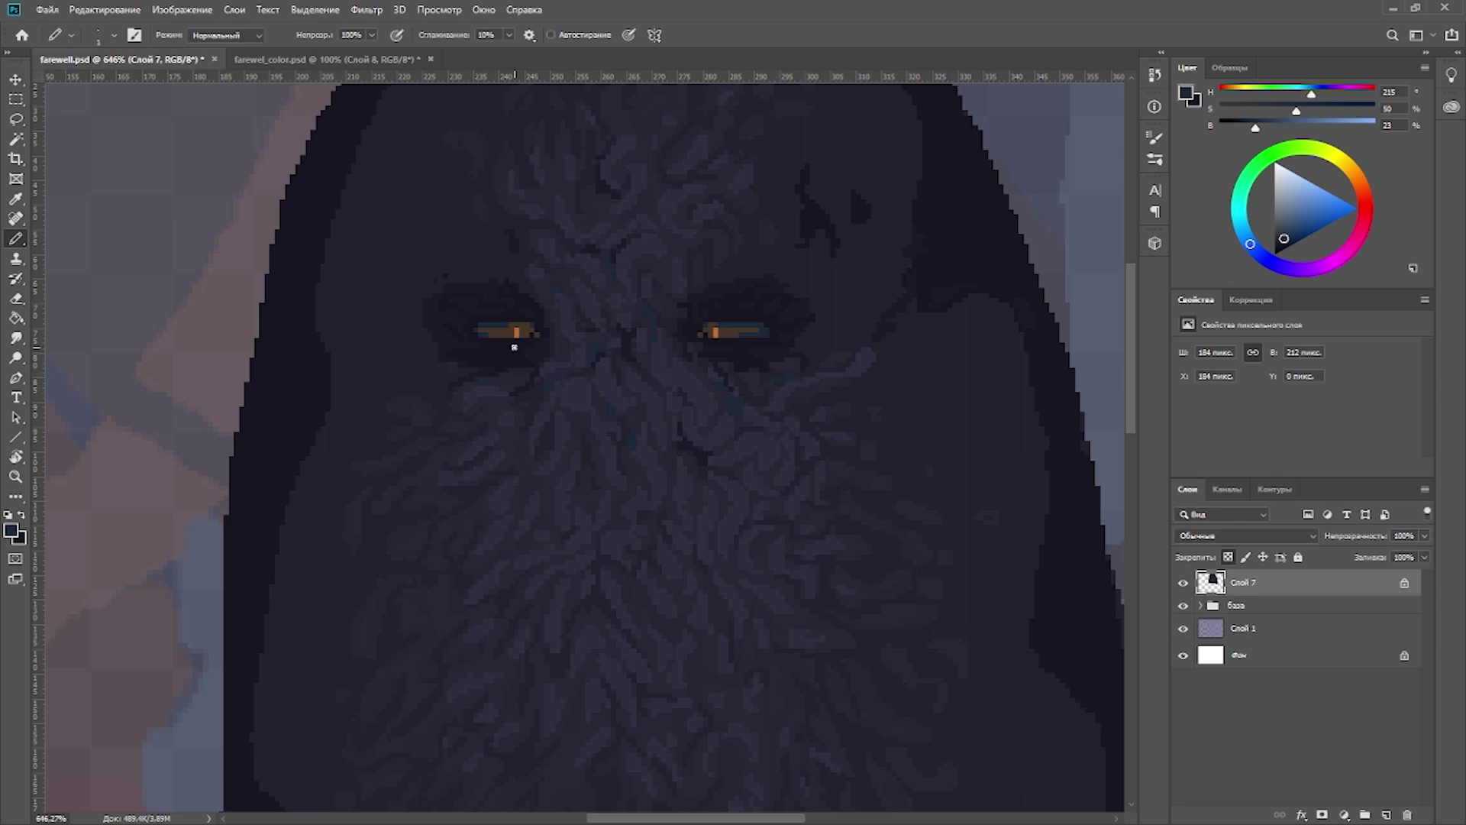
scroll(731, 367, "down", 1)
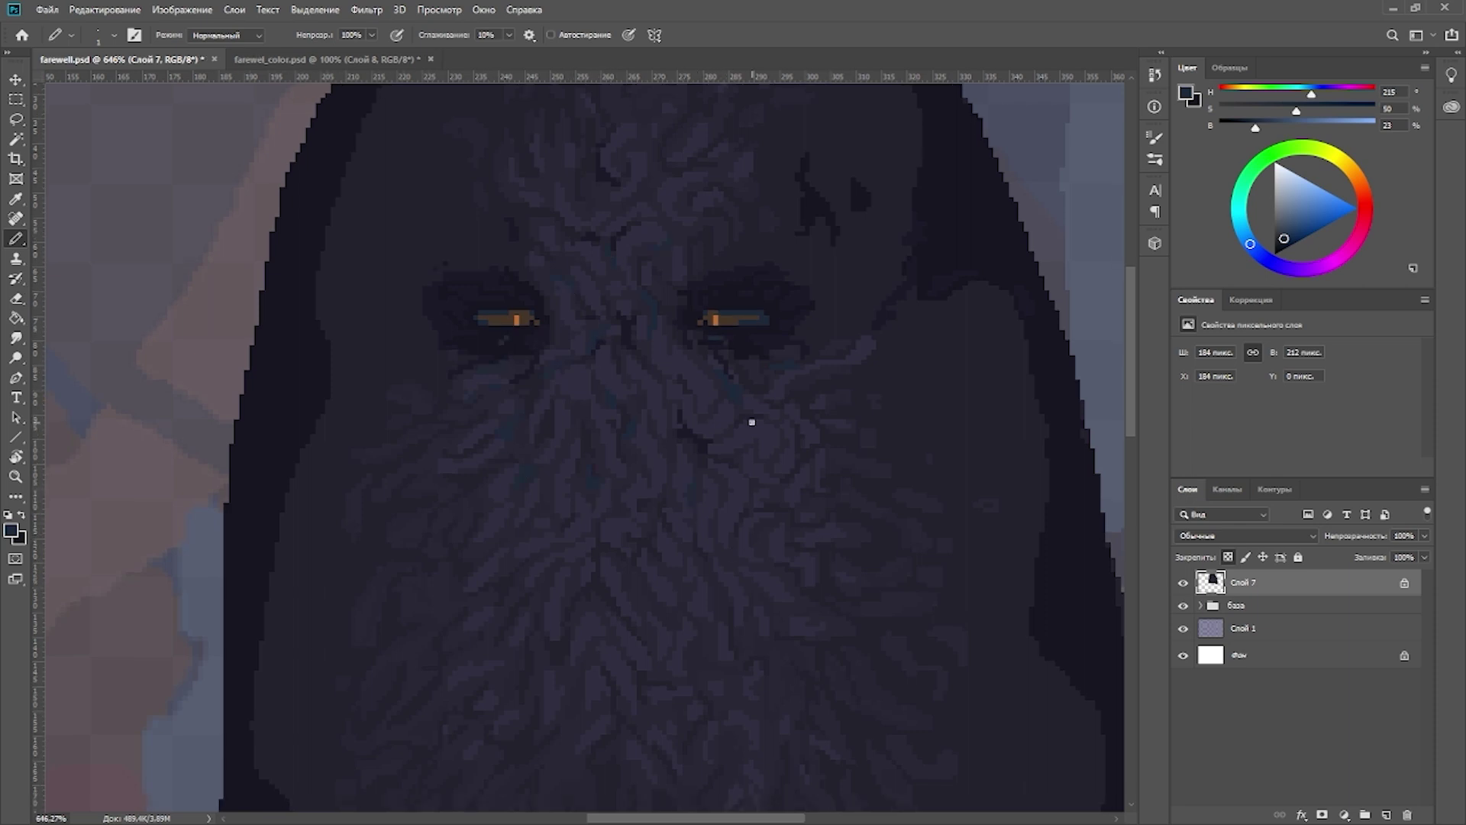
left_click(801, 446, "alt")
left_click(858, 458, "alt")
left_click(754, 422, "alt")
scroll(698, 522, "down", 3)
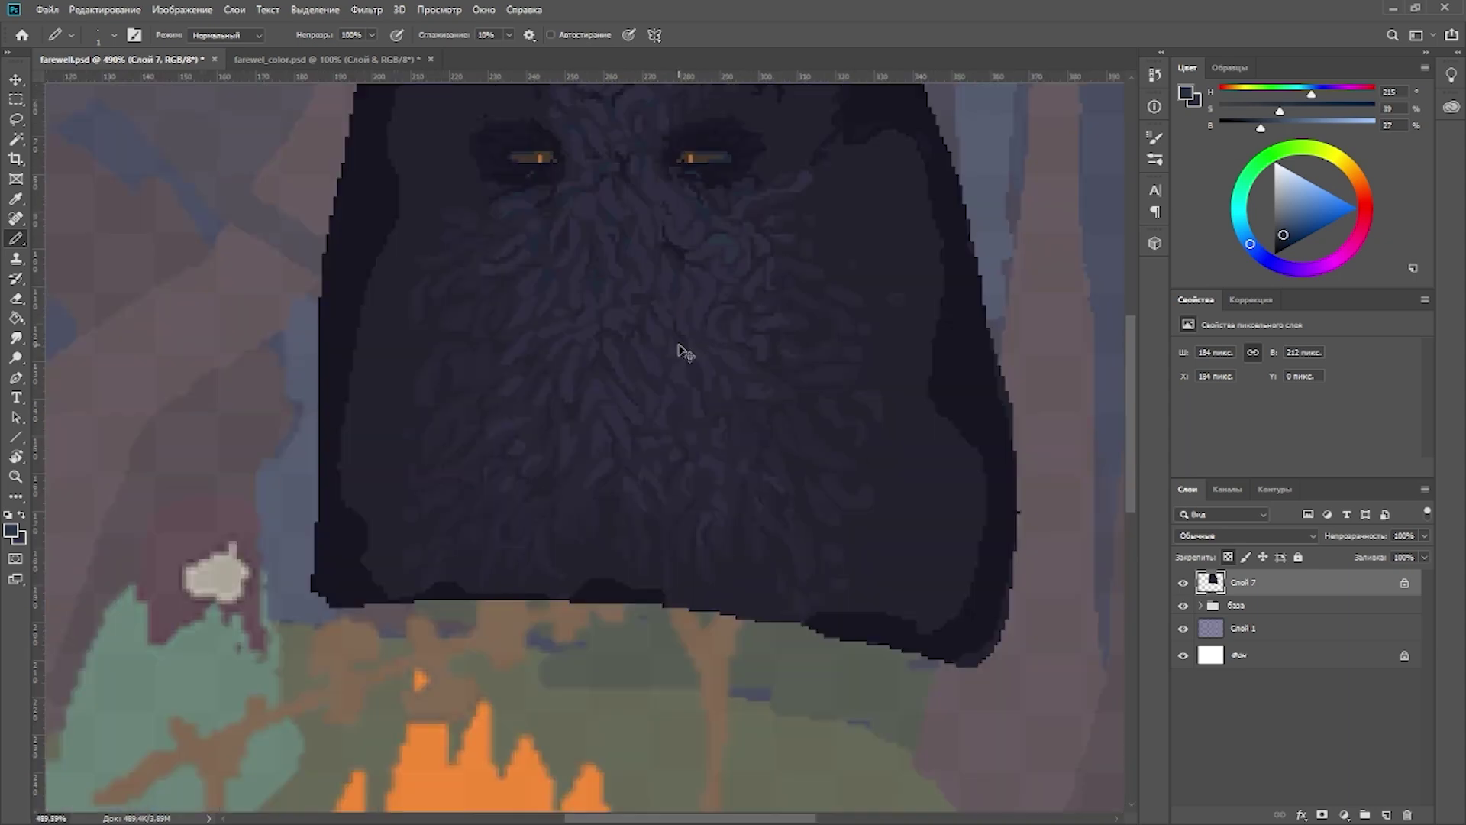
Step: Add dark blue (H 215, S 50, B 23) accents to the fur on the left chest and belly
scroll(681, 351, "up", 4)
left_click(416, 484, "alt")
scroll(429, 517, "down", 3)
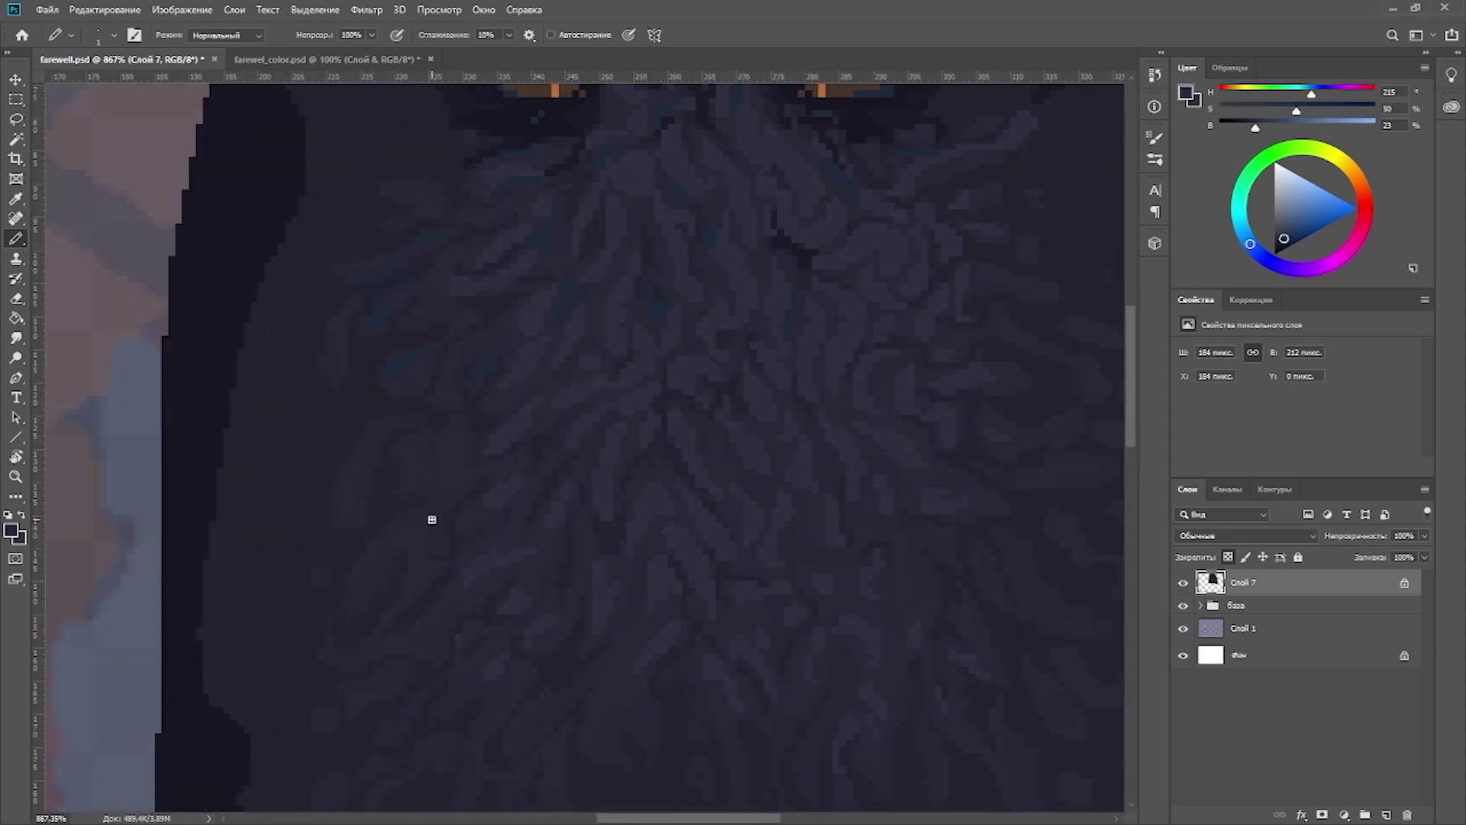
scroll(635, 497, "down", 3)
scroll(592, 529, "up", 2)
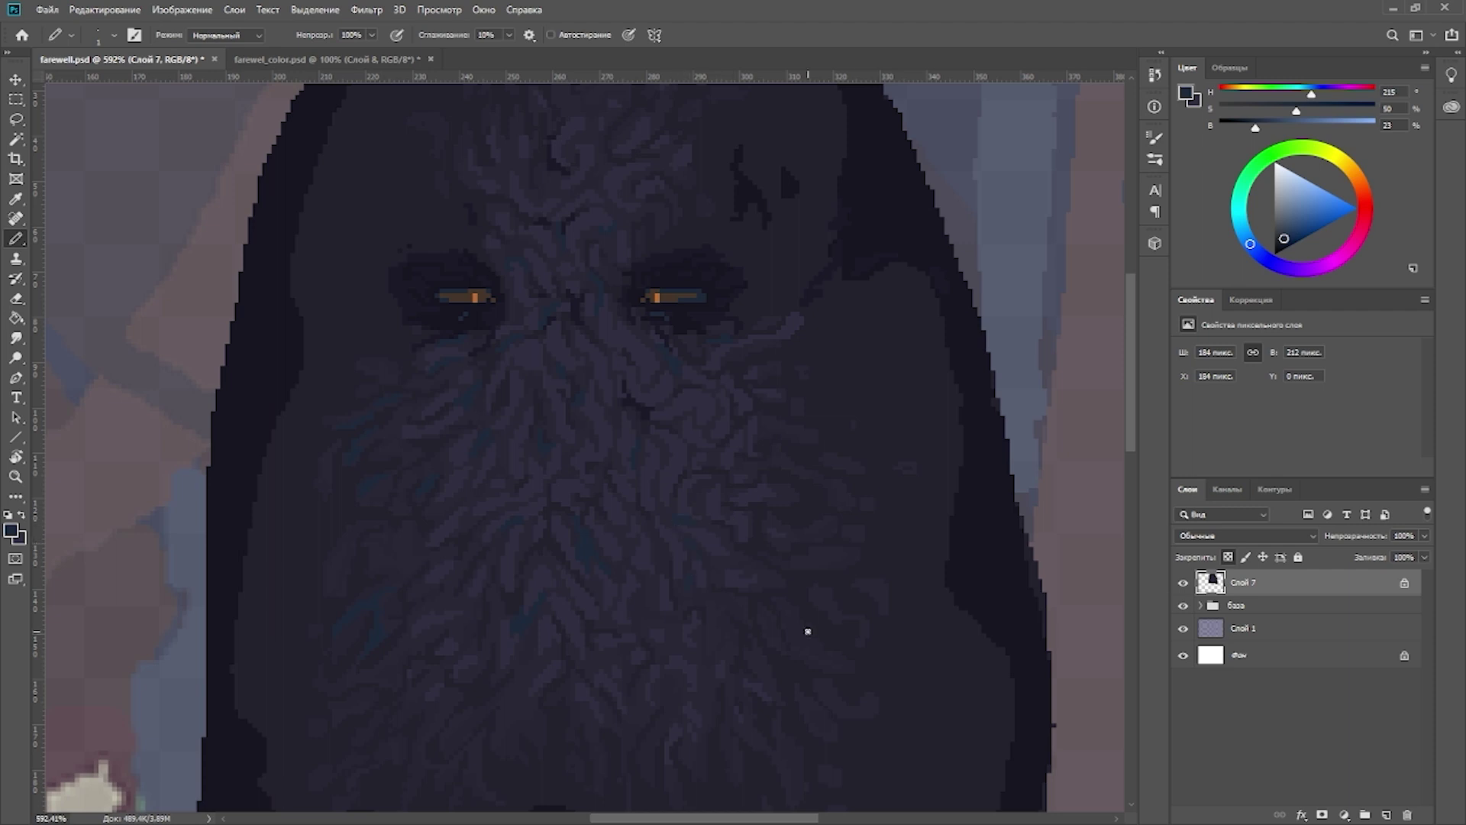
Step: Spread dark blue accents over the lower belly, right flank and forehead fur using sampled tones
scroll(604, 157, "down", 1)
left_click(644, 514, "alt")
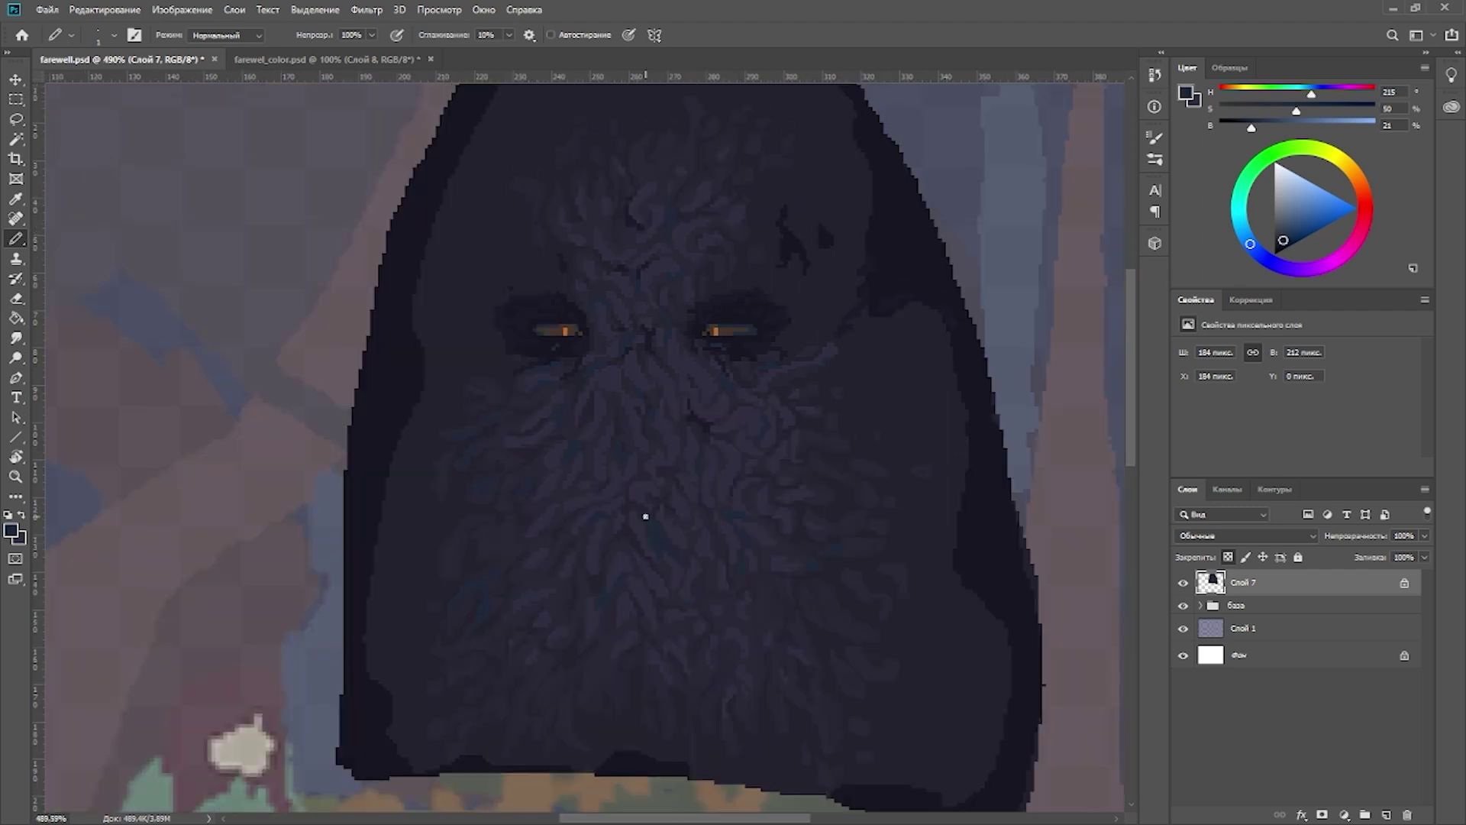
left_click(617, 664, "alt")
left_click(845, 595, "alt")
left_click(817, 218, "alt")
scroll(817, 217, "down", 5)
scroll(605, 336, "up", 5)
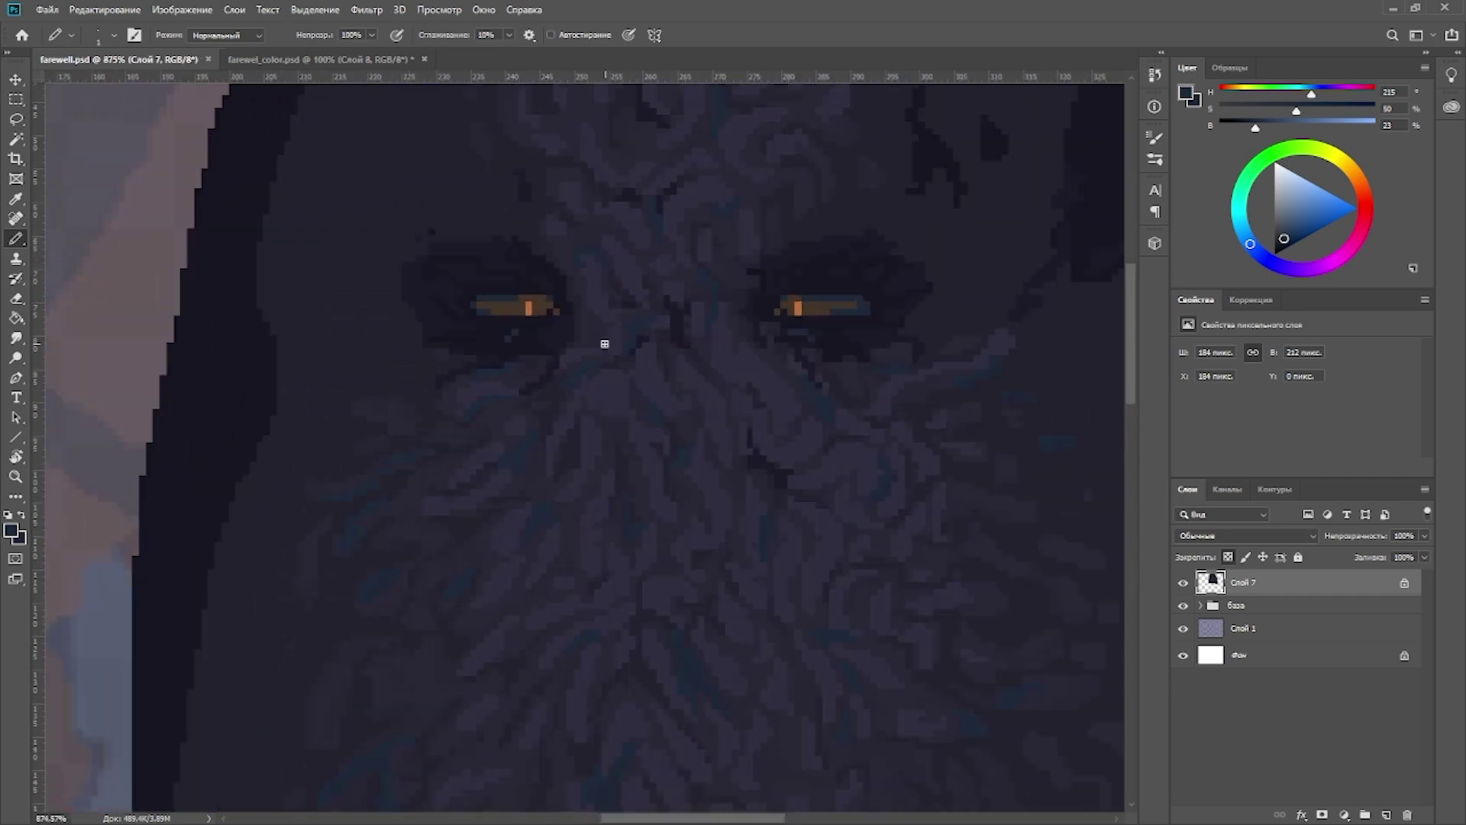
Step: Mix a dark red fur accent (H 8, S 55, B 31) by sampling orange blended on a temporary layer, and delete that layer
left_click(538, 315, "alt")
key("ctrl+shift+alt+n")
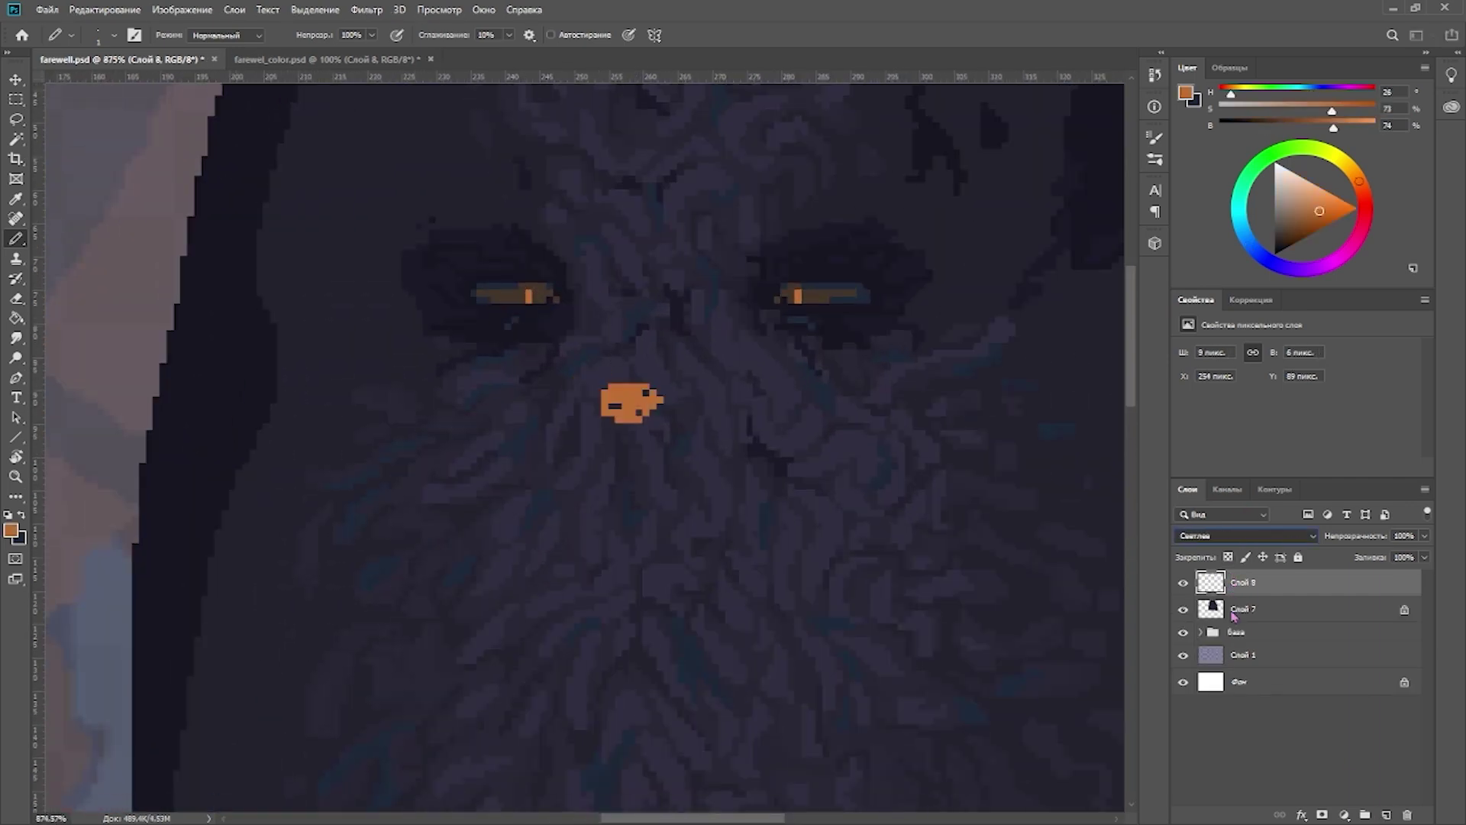
left_click(622, 386, "alt")
key("Delete")
Step: Scatter dark red accents (H 8, S 55, B 31) between the fur strands on the forehead, nose bridge, right cheek and chest
scroll(739, 418, "down", 3)
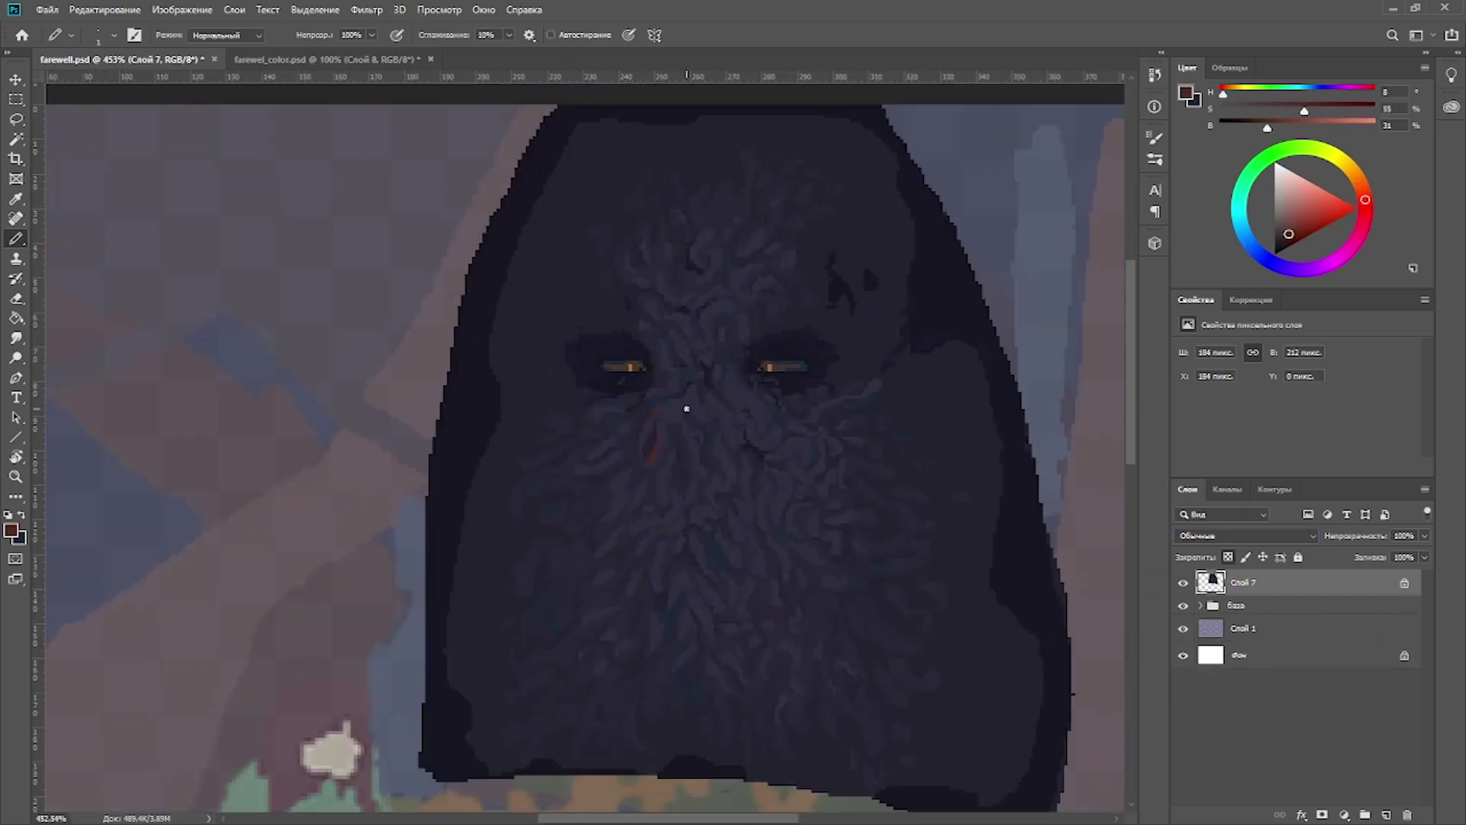
scroll(529, 427, "up", 1)
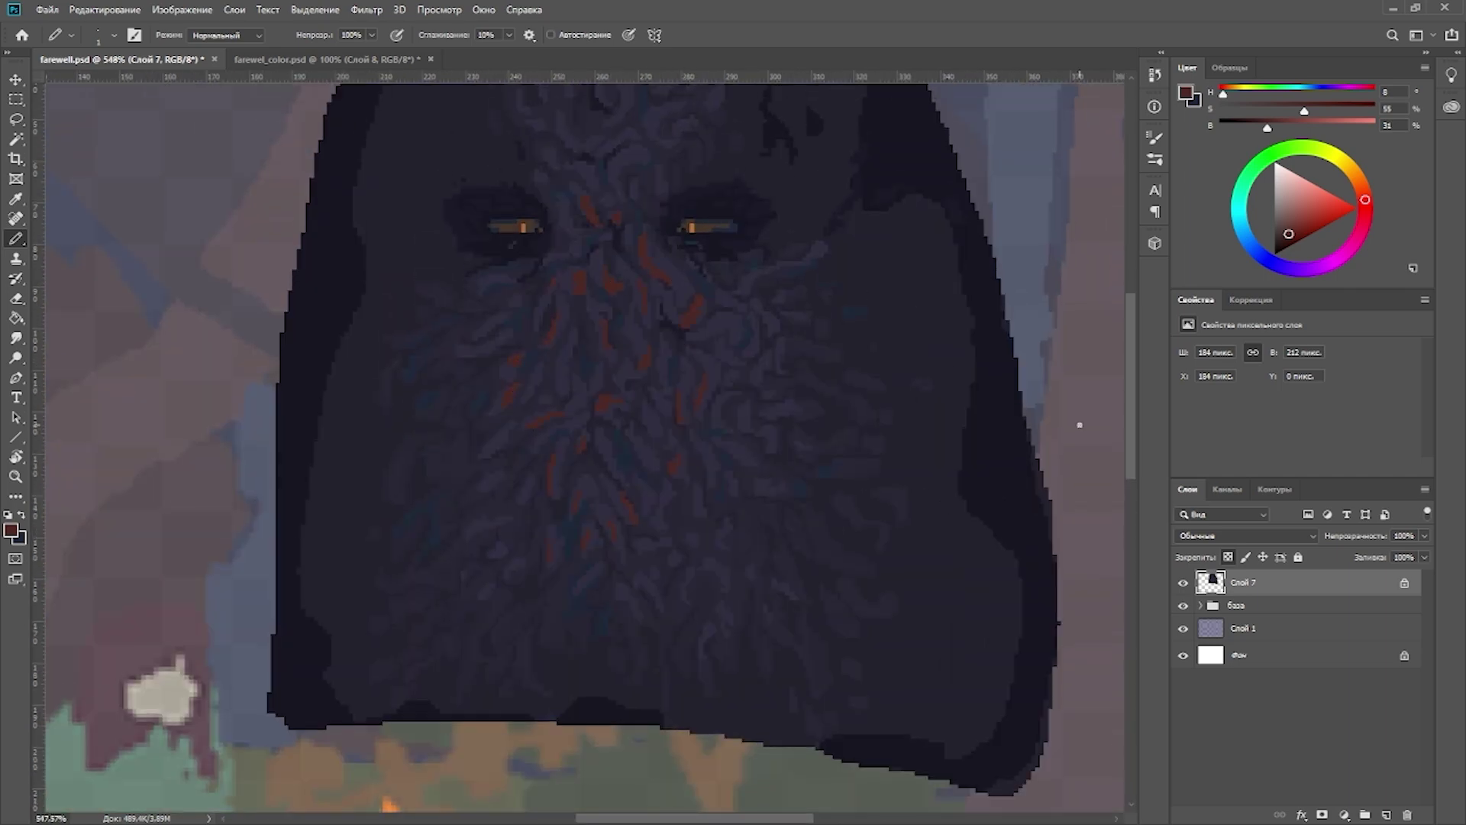
scroll(561, 469, "up", 2)
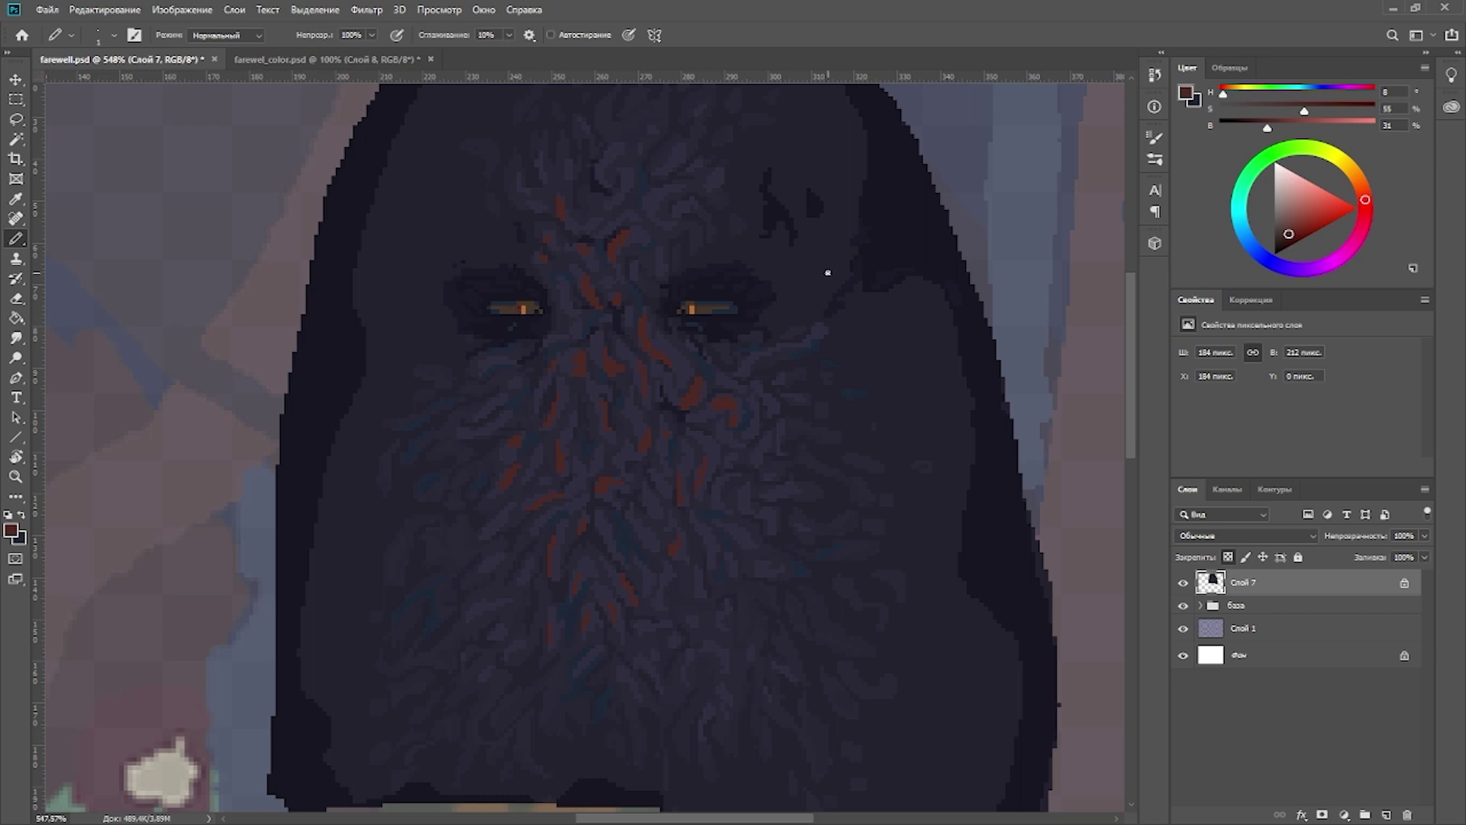
key("h")
left_click_drag(828, 273, 713, 327)
Step: Add muted purple (H 301, S 36) accents to the fur strands beside the nose and on the right cheek
left_click(713, 327, "alt")
left_click(715, 333, "alt")
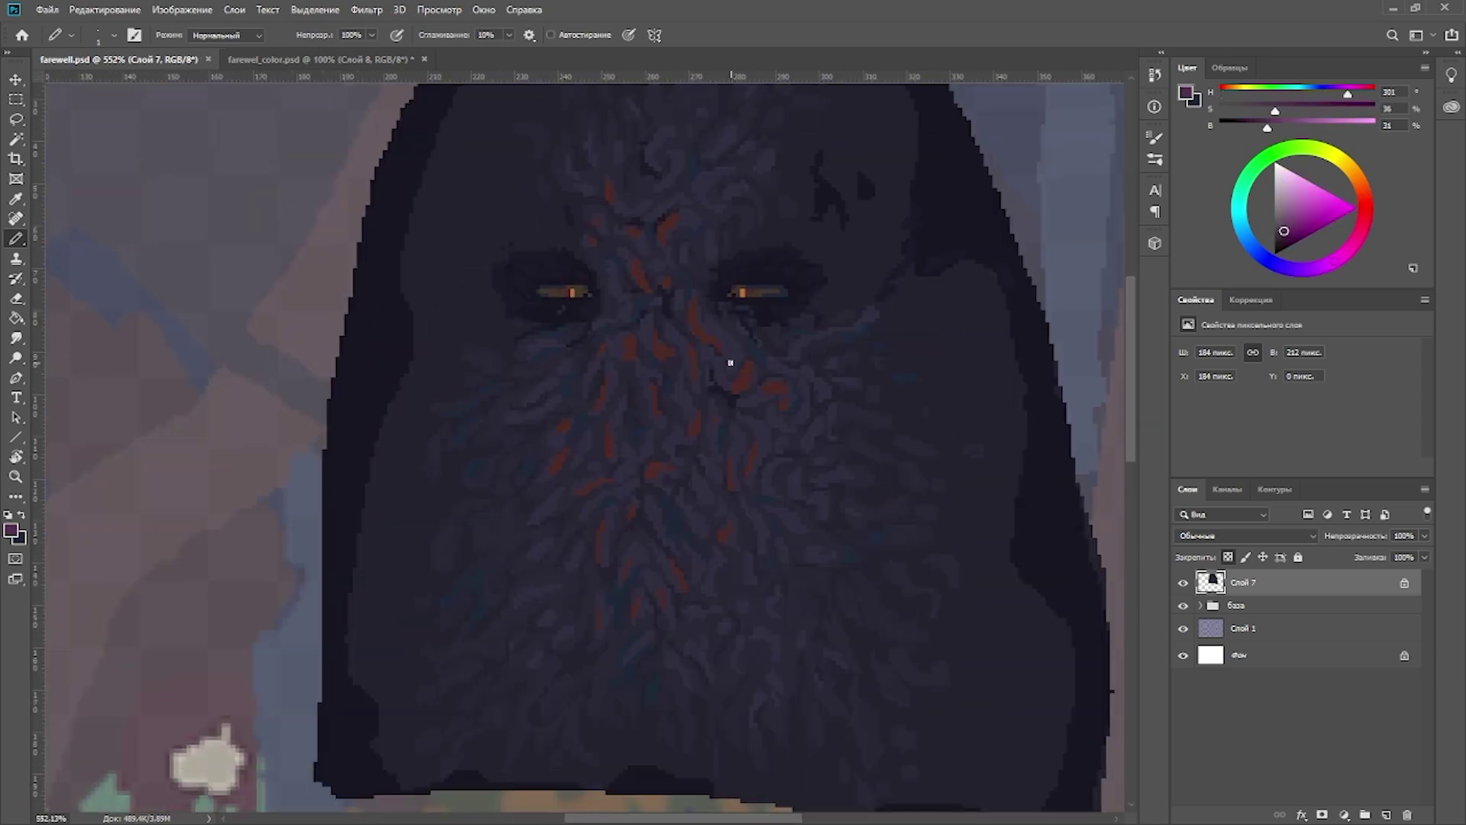
left_click(730, 363)
key("h")
left_click_drag(759, 451, 717, 359)
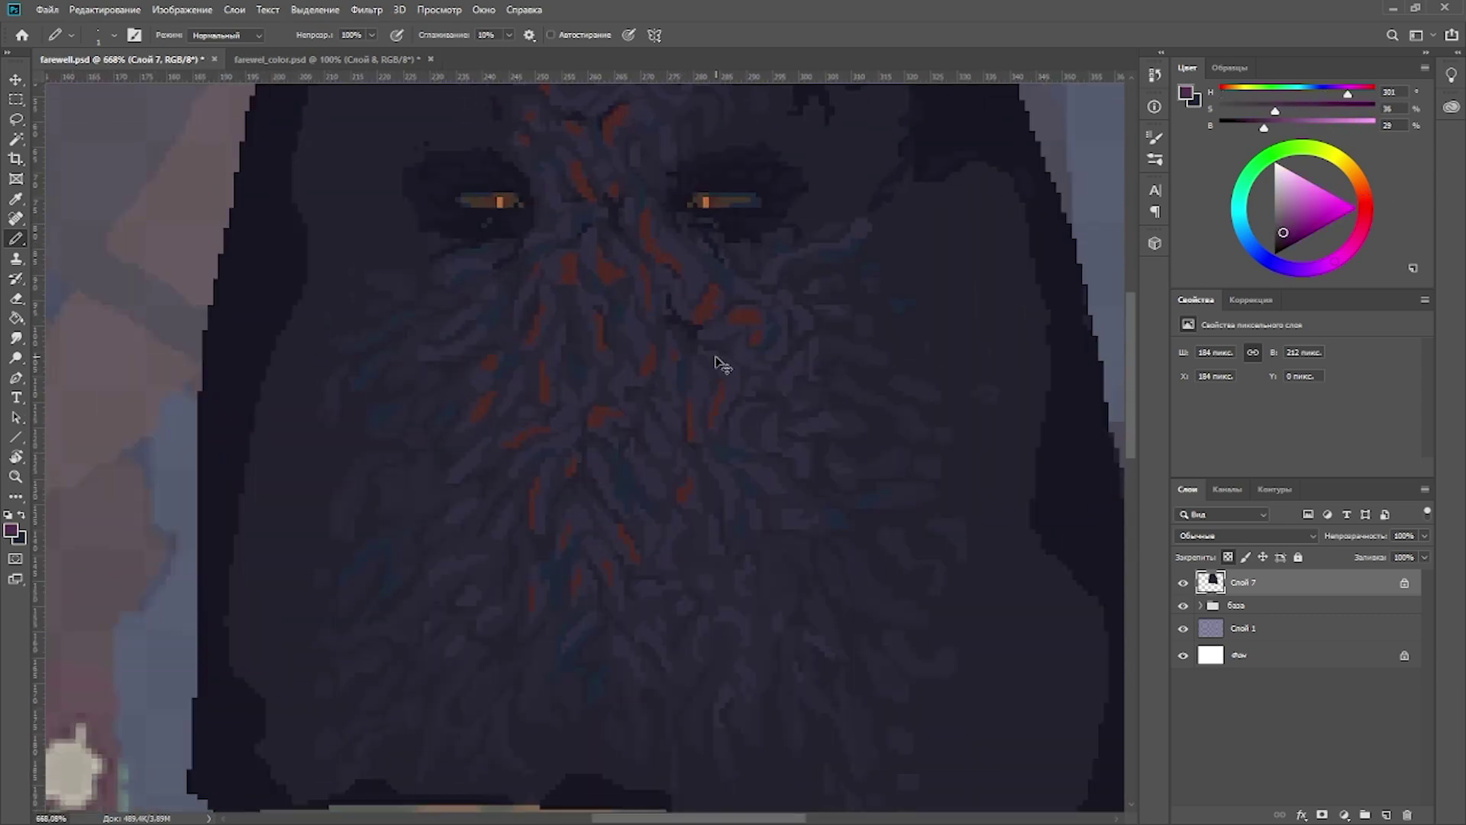
Step: Thin out the red accents around the nose bridge and chest with sampled dark blue (H 215, S 50, B 21) and fur tones
left_click(678, 288, "alt")
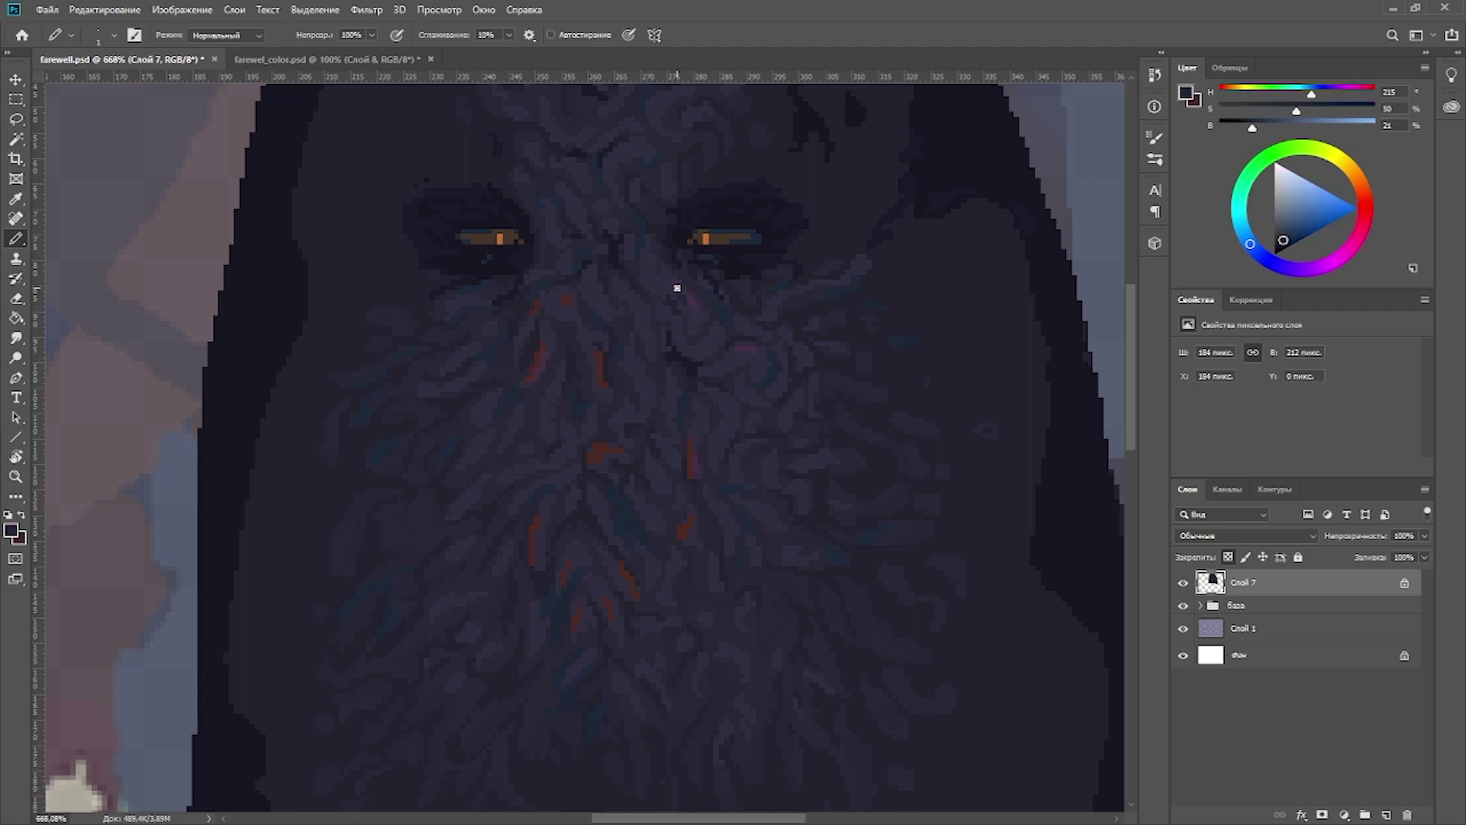
left_click_drag(685, 296, 679, 306)
left_click_drag(647, 382, 644, 394)
scroll(607, 268, "up", 3)
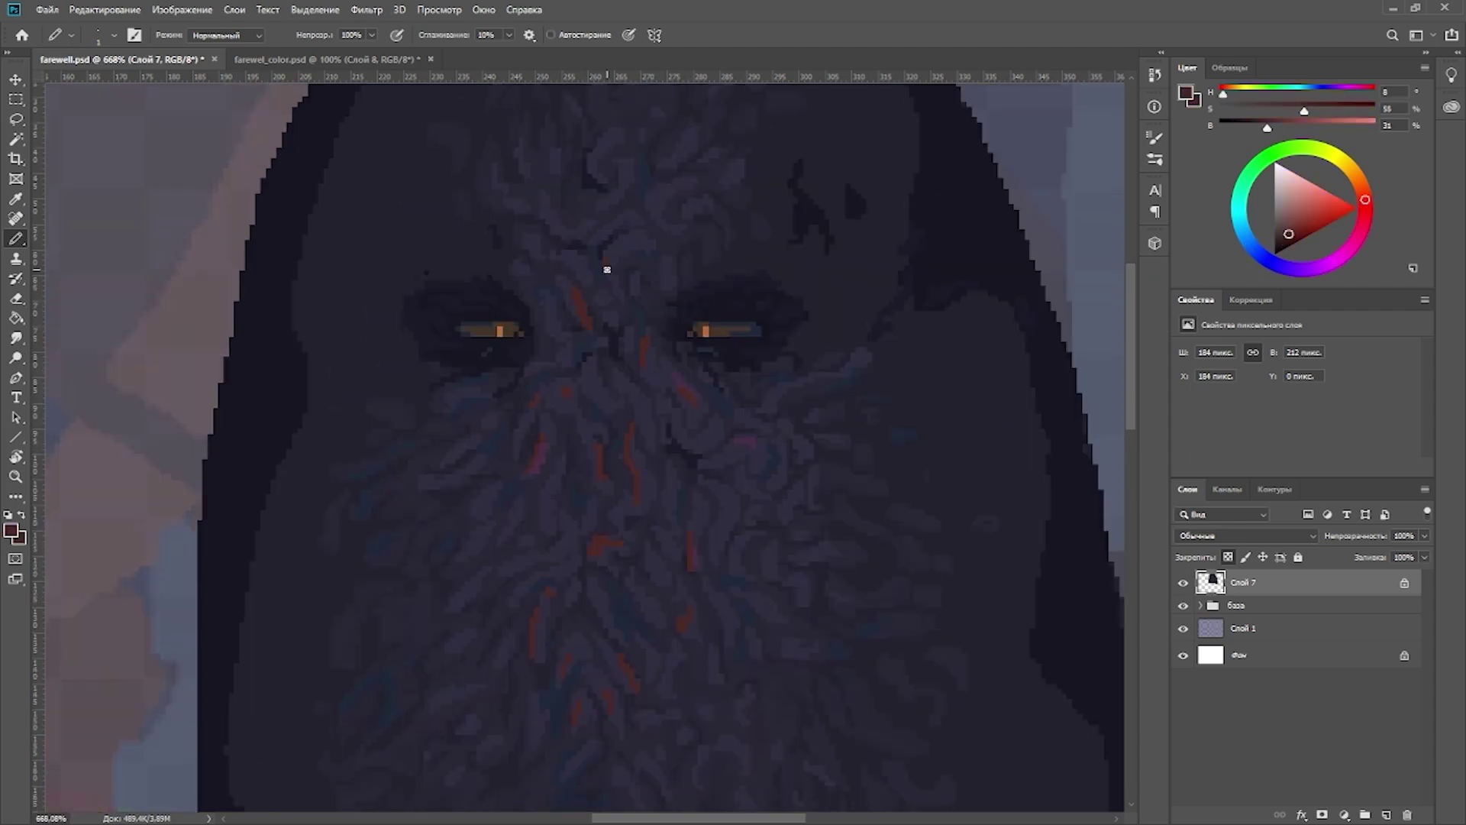
Step: Add purple and dark red accents to the forehead fur and refine the red strands along the nose bridge
left_click(683, 201, "alt")
scroll(567, 327, "down", 2)
left_click(568, 327, "alt")
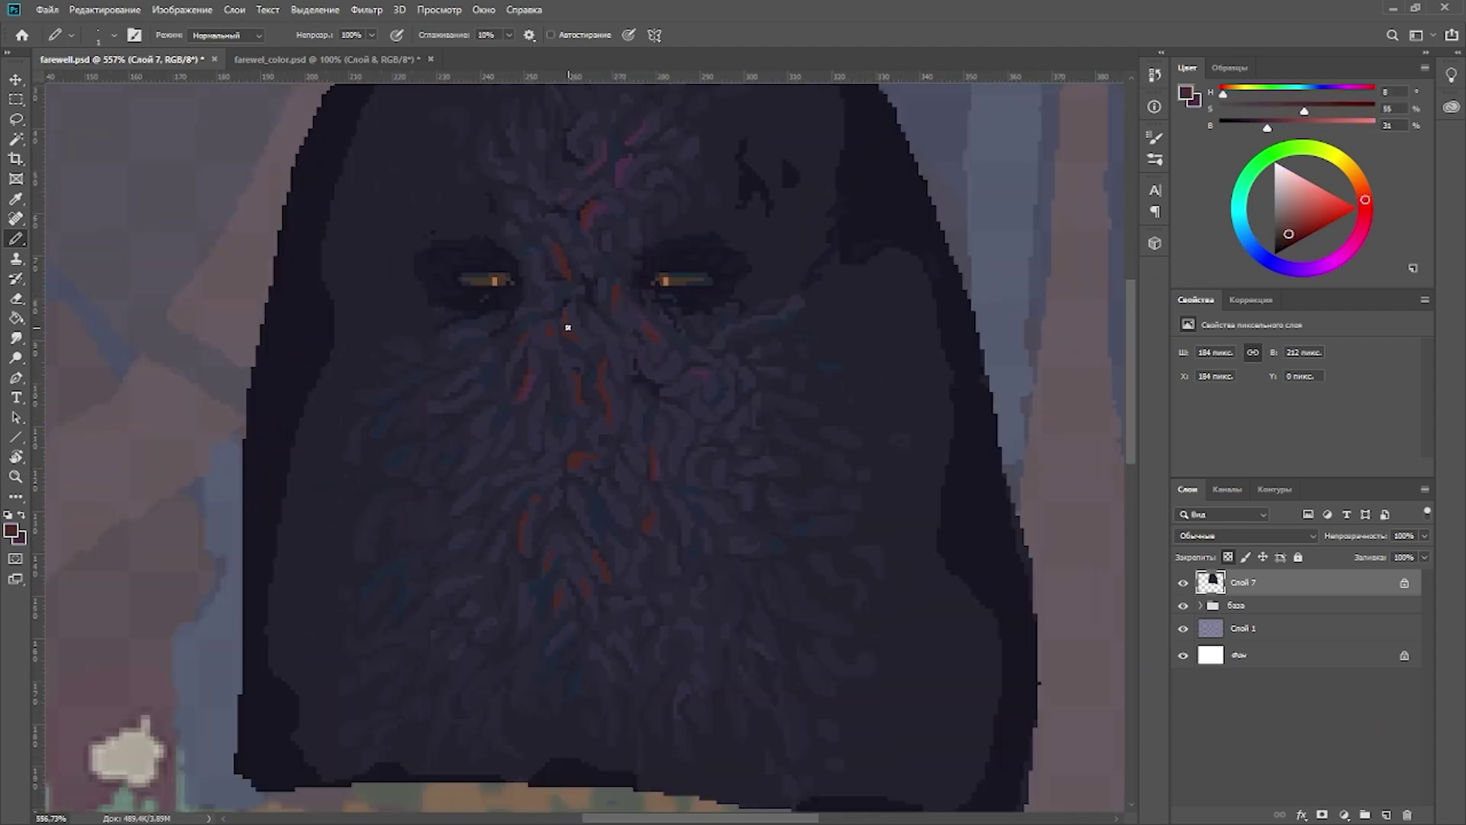
left_click(568, 327, "alt")
left_click_drag(563, 316, 573, 340)
left_click_drag(601, 380, 605, 399)
Step: Brighten parts of the red strands on the nose bridge and chest with a lighter red (H 8, S 55, B 45)
scroll(583, 584, "down", 4)
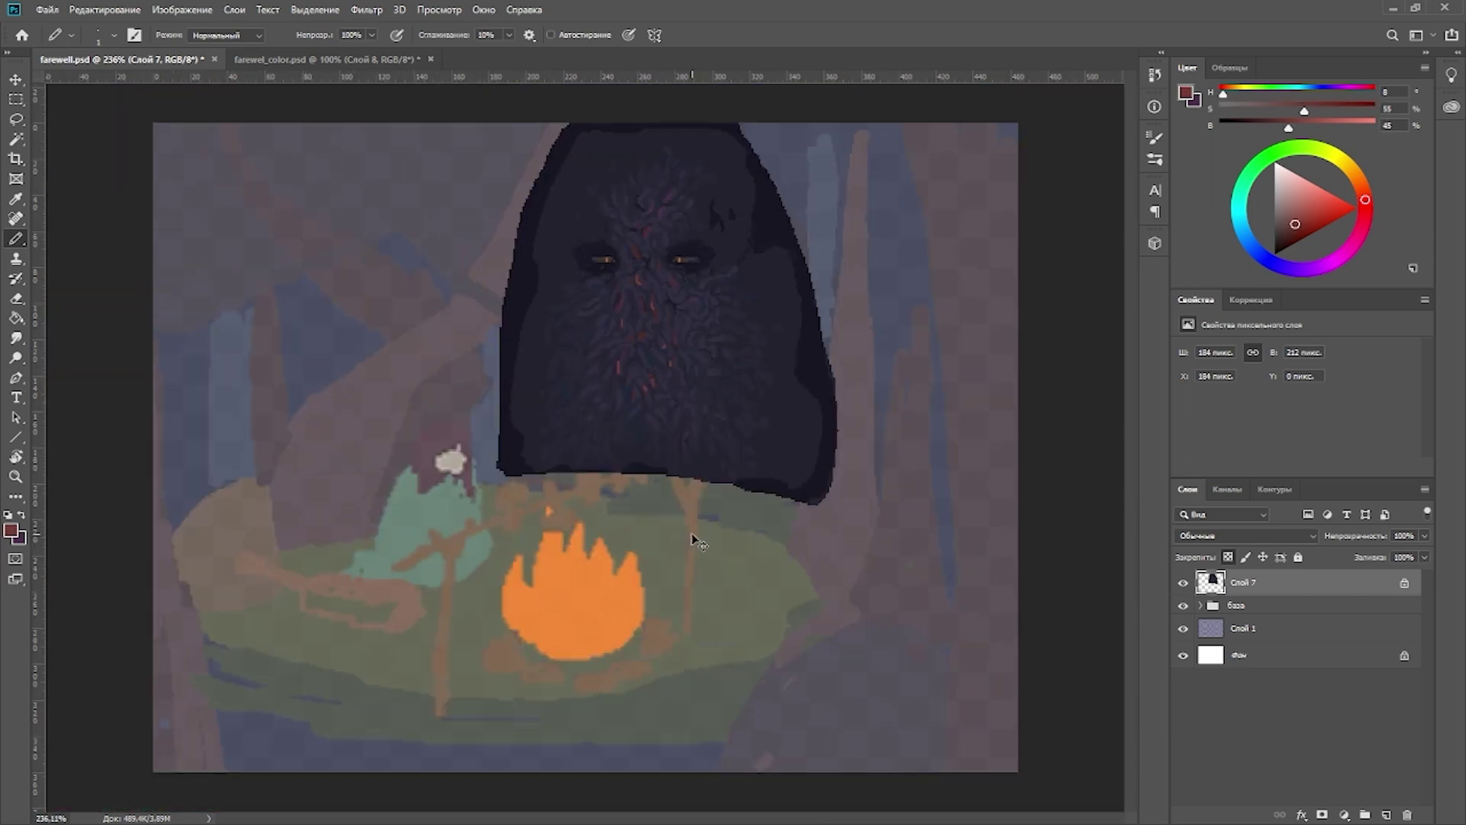
scroll(766, 510, "up", 2)
scroll(766, 510, "down", 2)
scroll(672, 305, "up", 6)
left_click(613, 493, "alt")
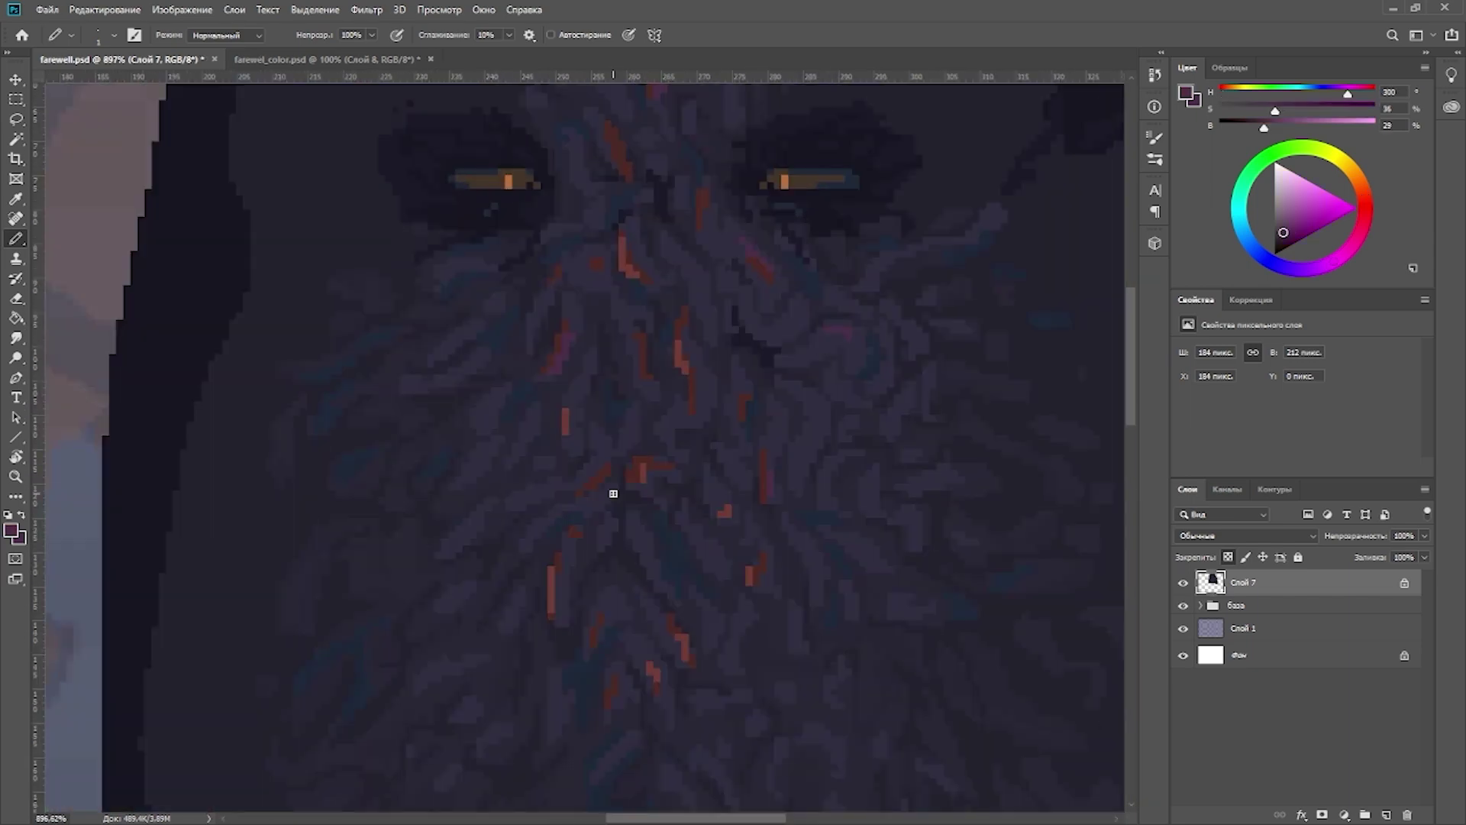
left_click(642, 531, "alt")
Step: Add small purple and dark blue marks under both eyes using sampled tones
scroll(625, 559, "down", 3)
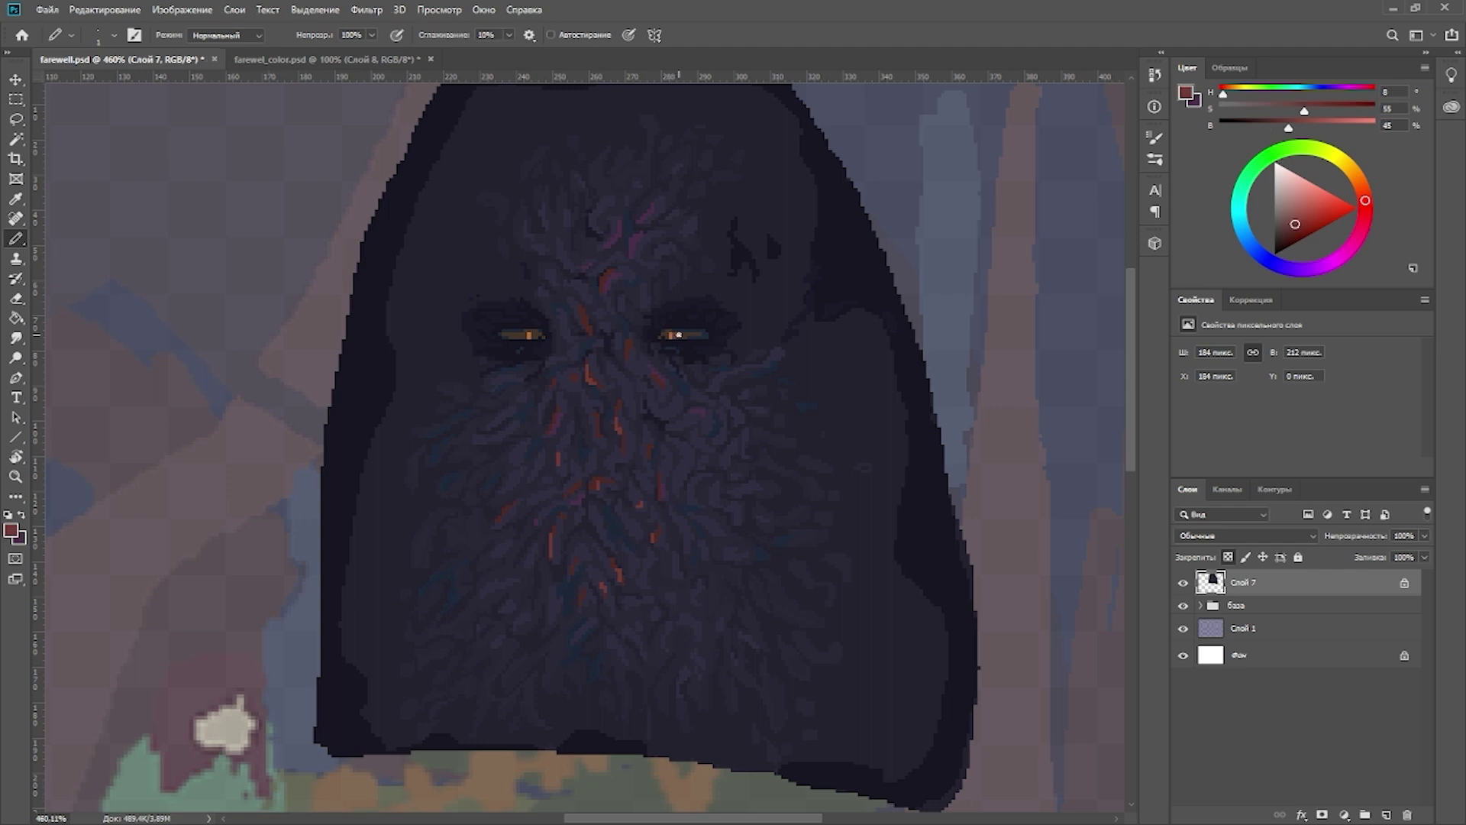
left_click(712, 370, "alt")
left_click(700, 350, "alt")
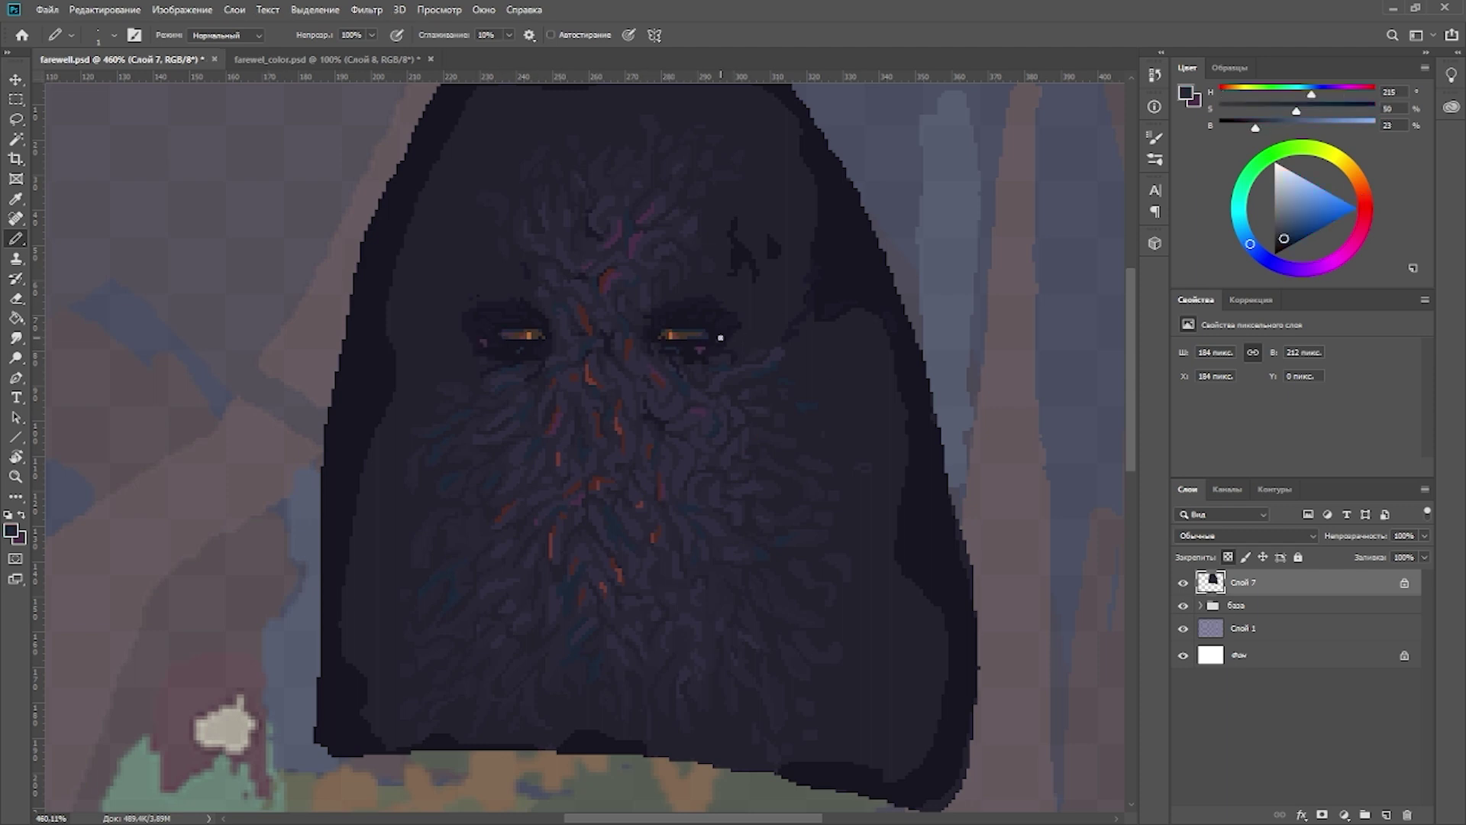
Step: Paint near-black (H 245, S 36, B 13) fur strands along the creature's upper right edge and right shoulder
left_click(760, 241, "alt")
mouse_move(794, 206)
left_mouse_down()
mouse_move(798, 164)
mouse_move(798, 229)
left_mouse_up()
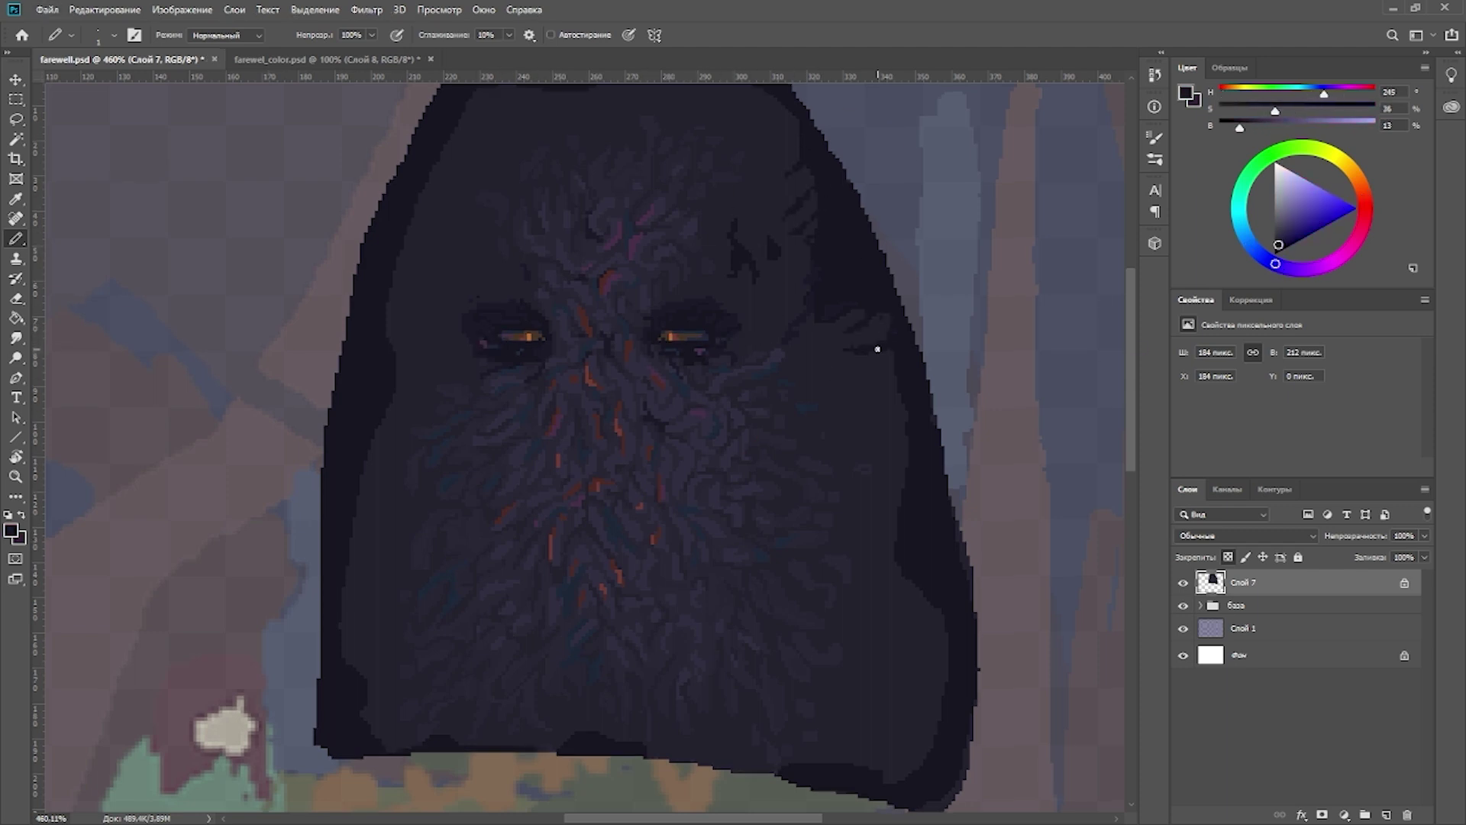
left_click(845, 382, "alt")
scroll(802, 262, "up", 1)
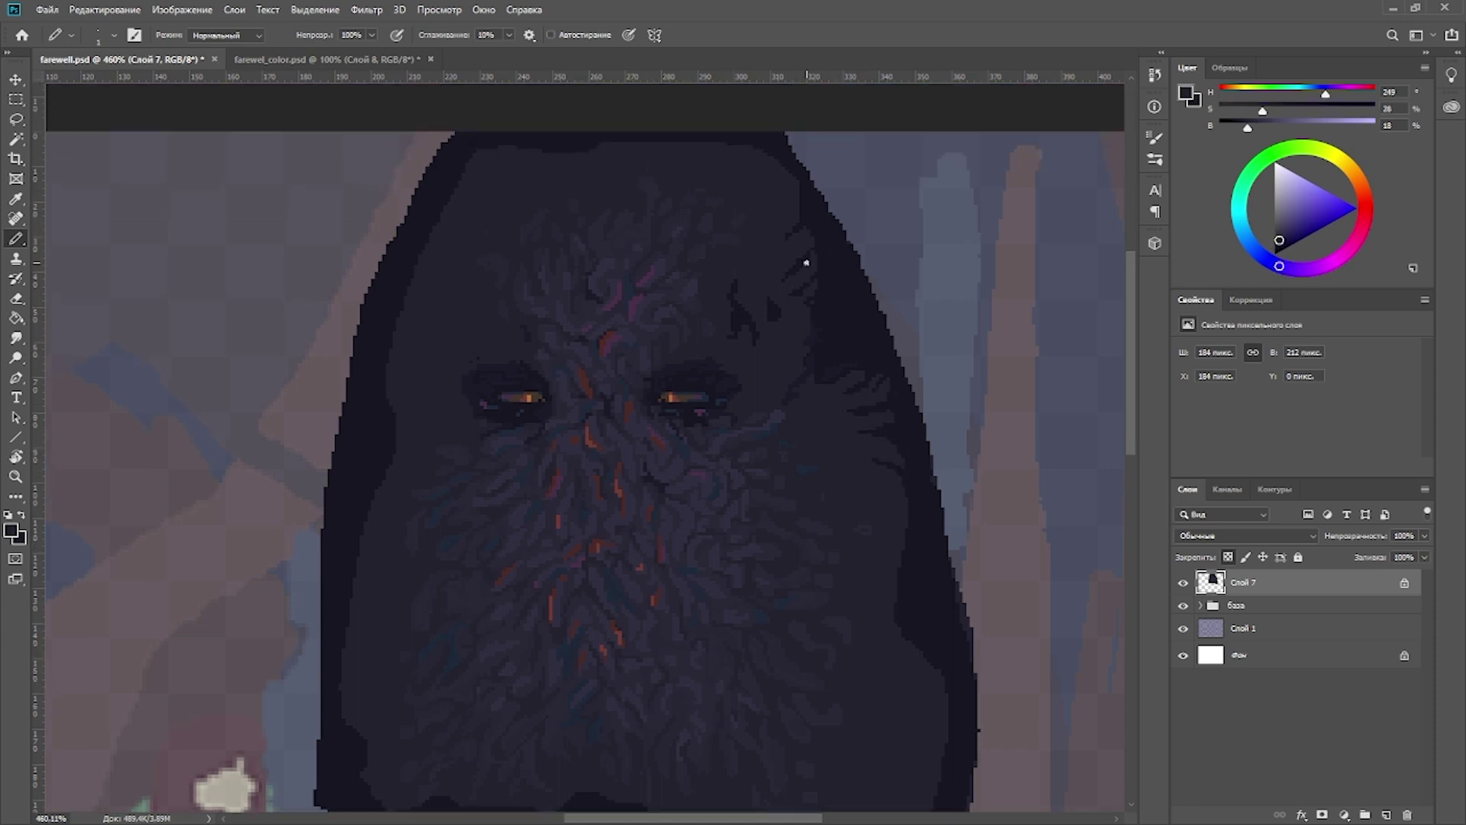
scroll(396, 576, "down", 1)
Step: Break up the creature's lower left edge with near-black fur strands (H 245, S 36, B 13)
left_click(372, 659, "alt")
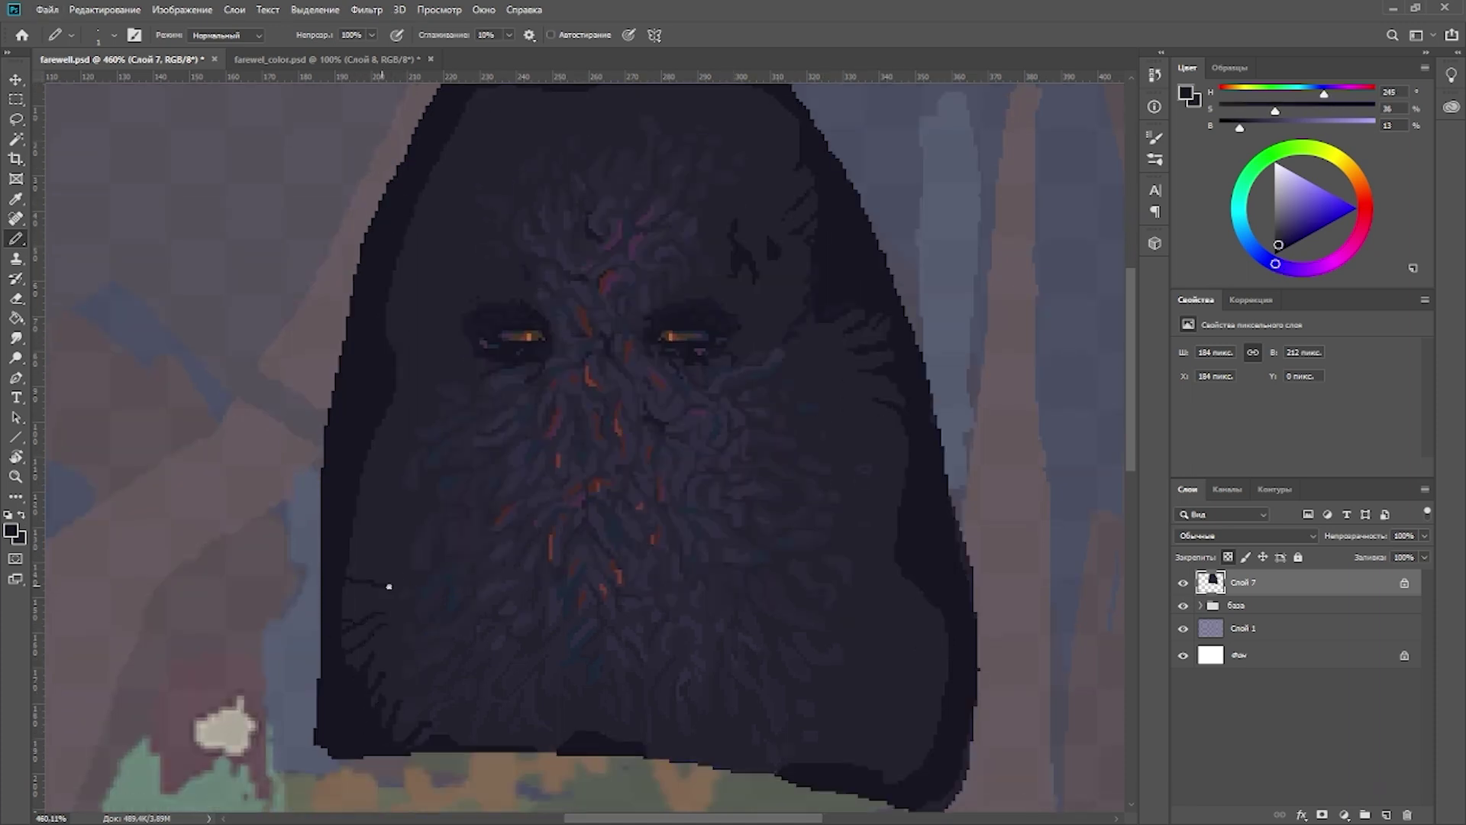
left_click(358, 483, "alt")
left_click(359, 576, "alt")
Step: Extend the near-black fur strands over the creature's right flank and along its upper left edge
left_click(890, 390, "alt")
left_click(916, 599, "alt")
left_click(857, 568, "alt")
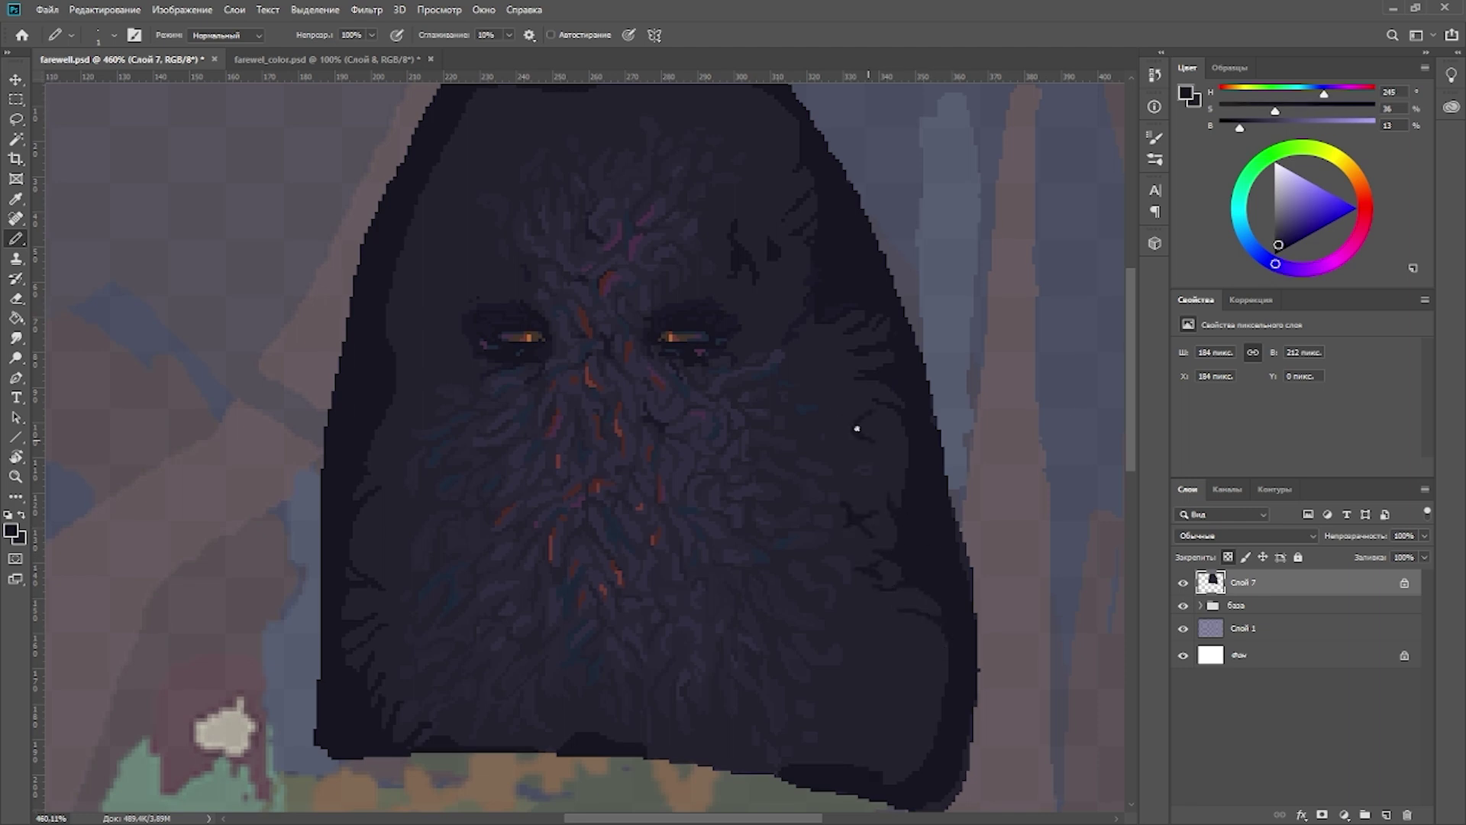
scroll(409, 245, "up", 1)
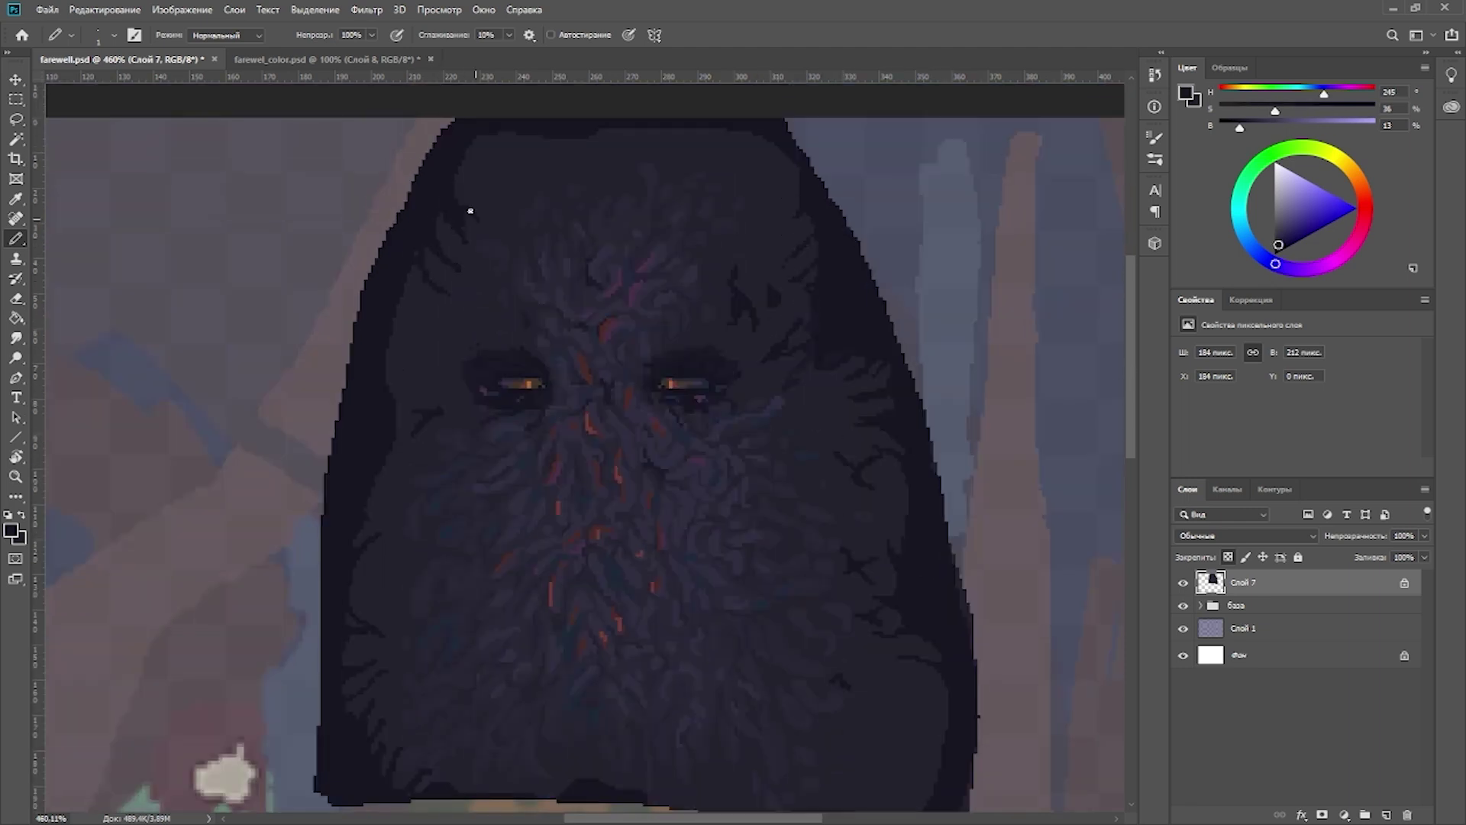
left_click(465, 217, "alt")
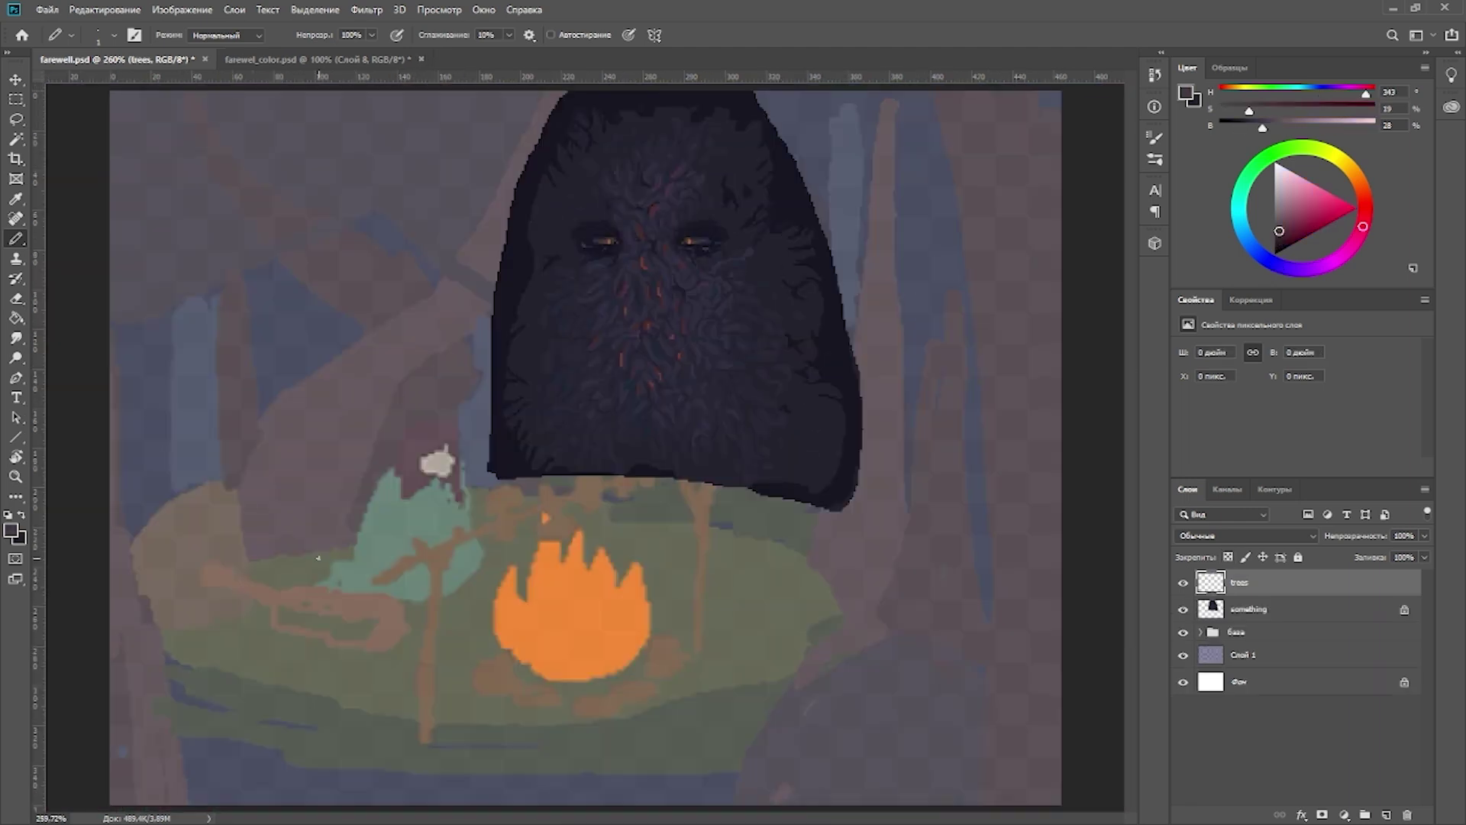
Step: Block in the large tree's trunk and left main branch on the trees layer in muted brown (H 343, S 19, B 28), enlarging the brush
left_click_drag(341, 517, 416, 351)
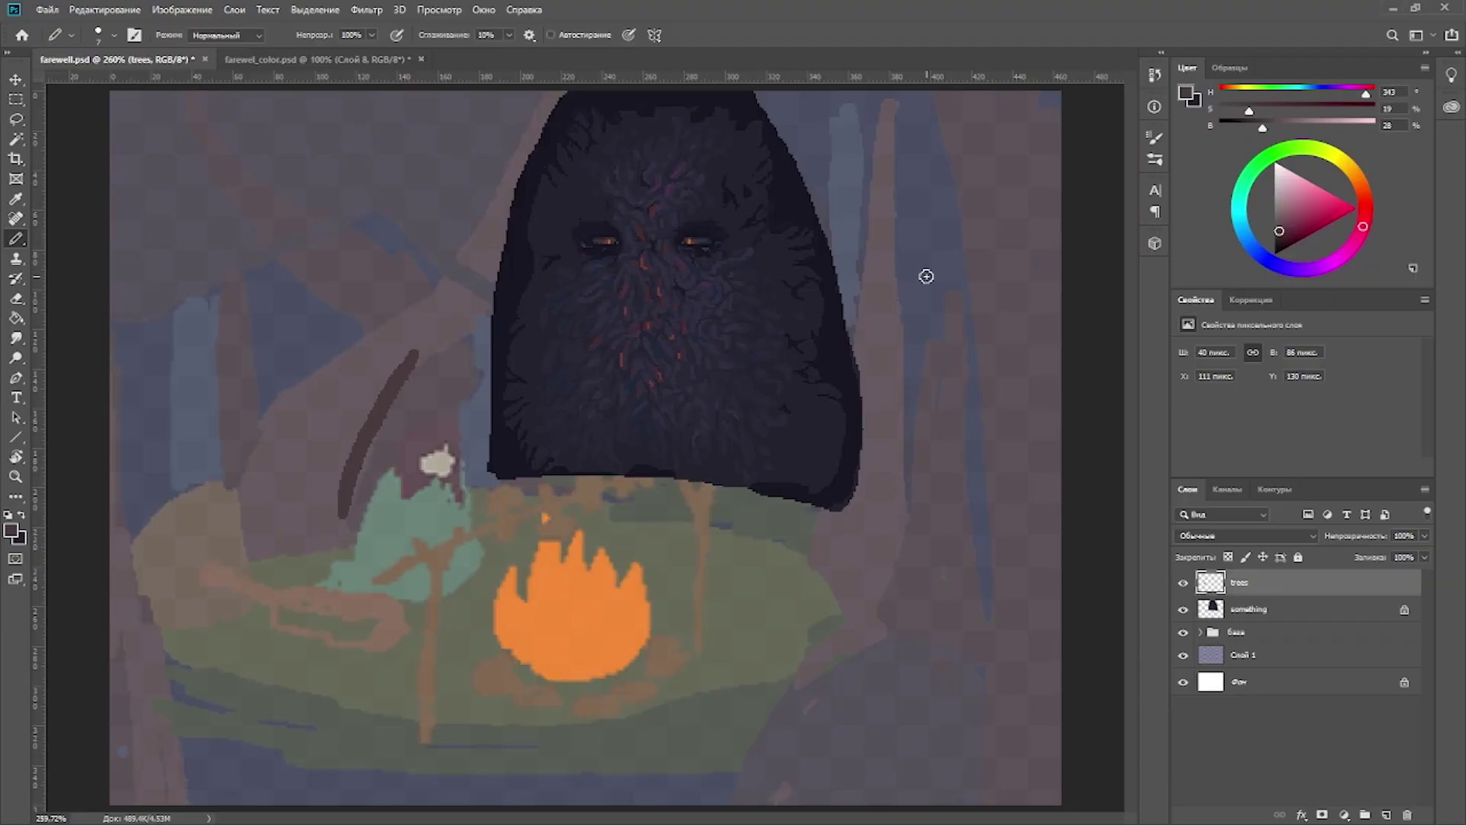
key("bracketright")
key("bracketright")
key("bracketright")
key("bracketright")
key("bracketright")
key("bracketright")
key("bracketright")
key("bracketright")
mouse_move(306, 527)
left_mouse_down()
mouse_move(585, 107)
mouse_move(579, 164)
mouse_move(352, 429)
mouse_move(458, 359)
mouse_move(367, 249)
mouse_move(160, 99)
left_mouse_up()
Step: Paint the large tree's thinner branches with a smaller brush, including one reaching across the top of the creature
key("bracketleft")
key("bracketleft")
key("bracketleft")
key("bracketleft")
left_click_drag(550, 183, 688, 98)
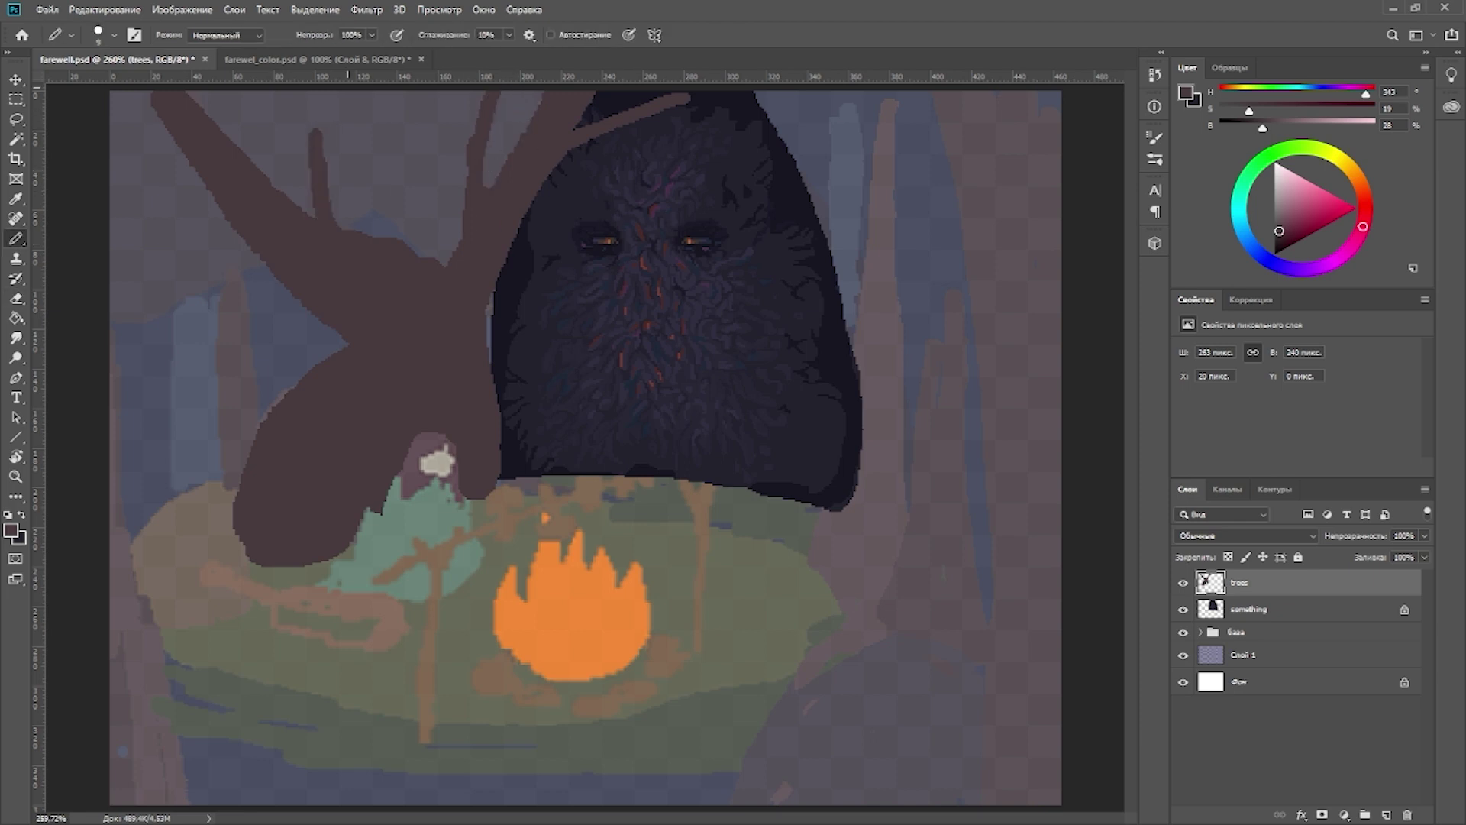
left_click_drag(263, 100, 271, 187)
Step: Erase around the large tree's fork and left branch, cut a small hollow in its trunk, and paint an extra branch at the upper left
key("e")
left_click_drag(382, 256, 445, 252)
left_click(423, 393)
left_click_drag(336, 301, 308, 311)
key("b")
left_click_drag(195, 156, 122, 108)
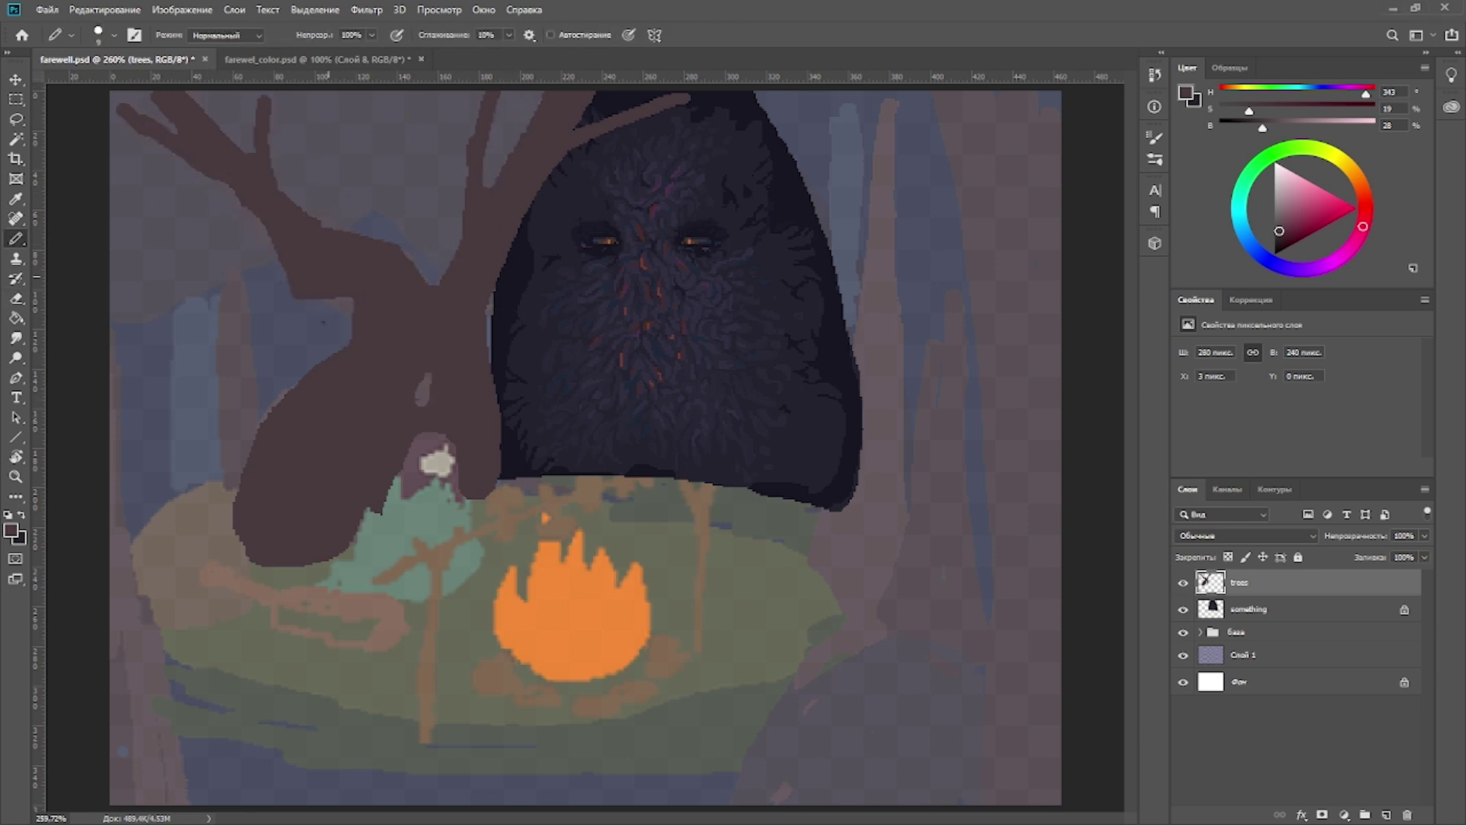
key("ctrl+z")
left_click_drag(114, 103, 196, 164)
Step: Add a layer beneath the trees layer and paint dark purple trunks behind the large tree and along the scene's left edge
left_click(1311, 617)
key("ctrl+shift+alt+n")
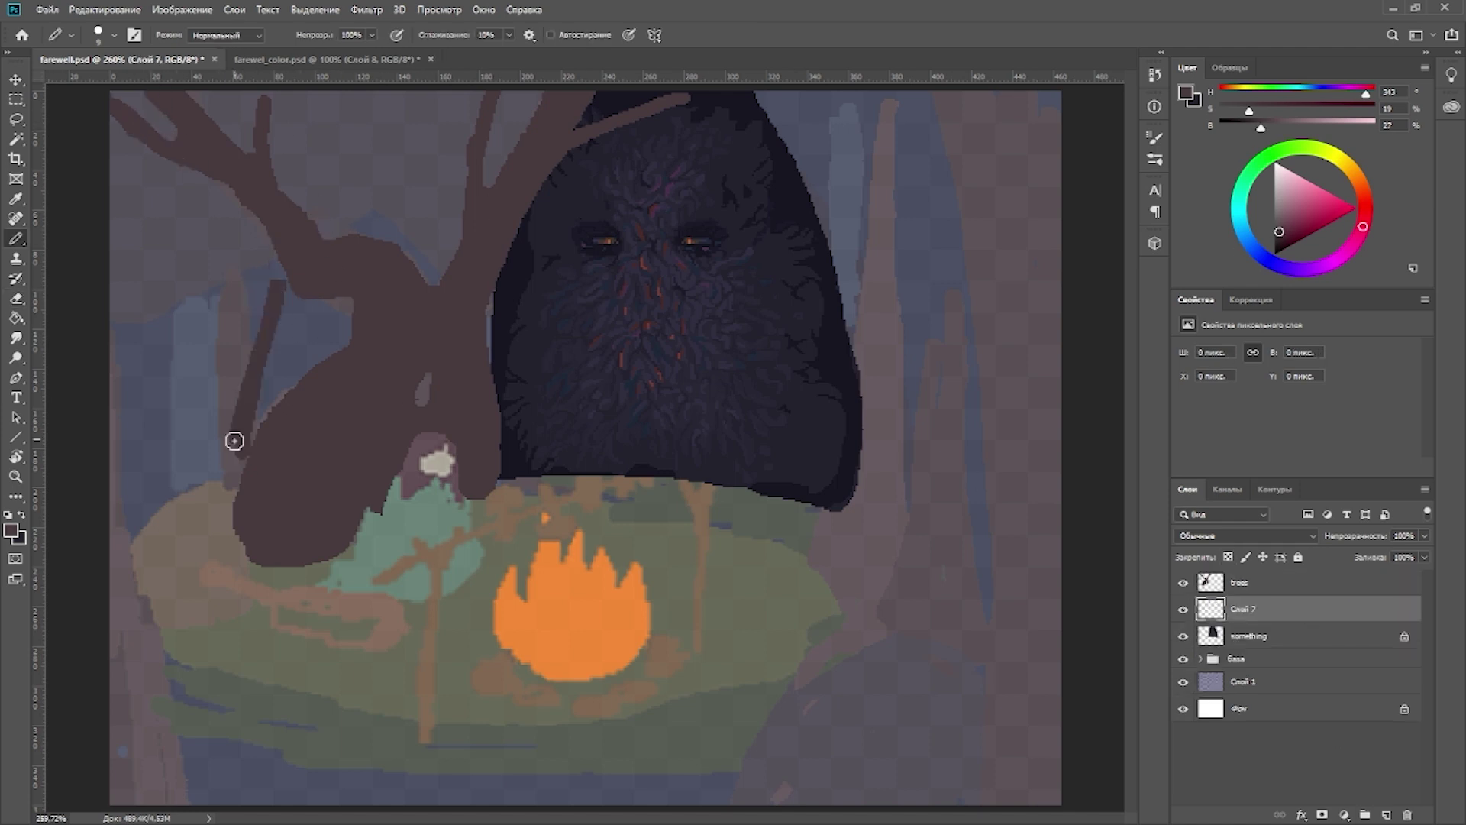
left_click(229, 435, "alt")
left_click_drag(1355, 243, 1314, 268)
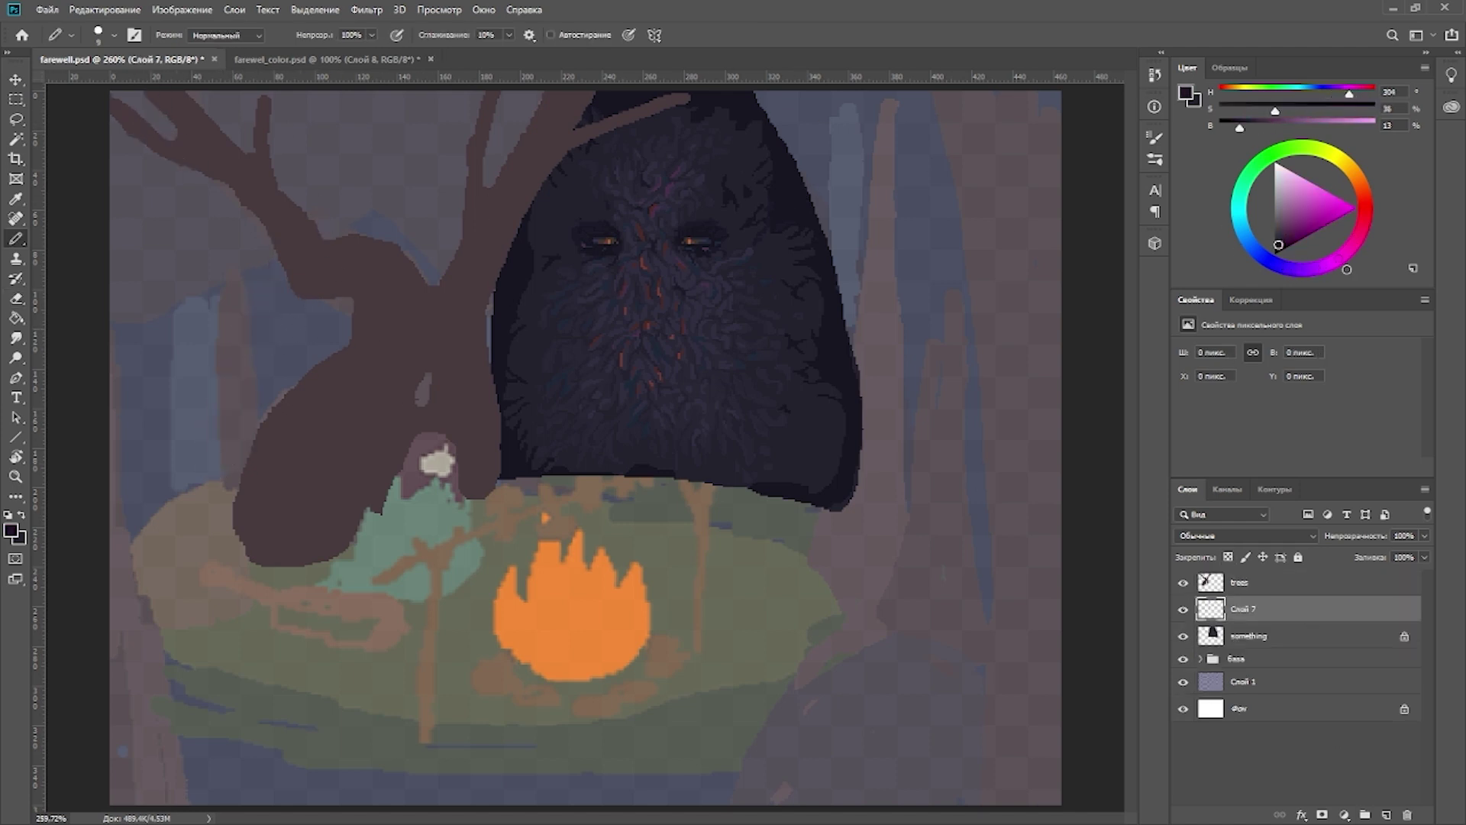
mouse_move(252, 321)
left_mouse_down()
mouse_move(195, 469)
mouse_move(260, 100)
mouse_move(297, 194)
left_mouse_up()
key("e")
key("b")
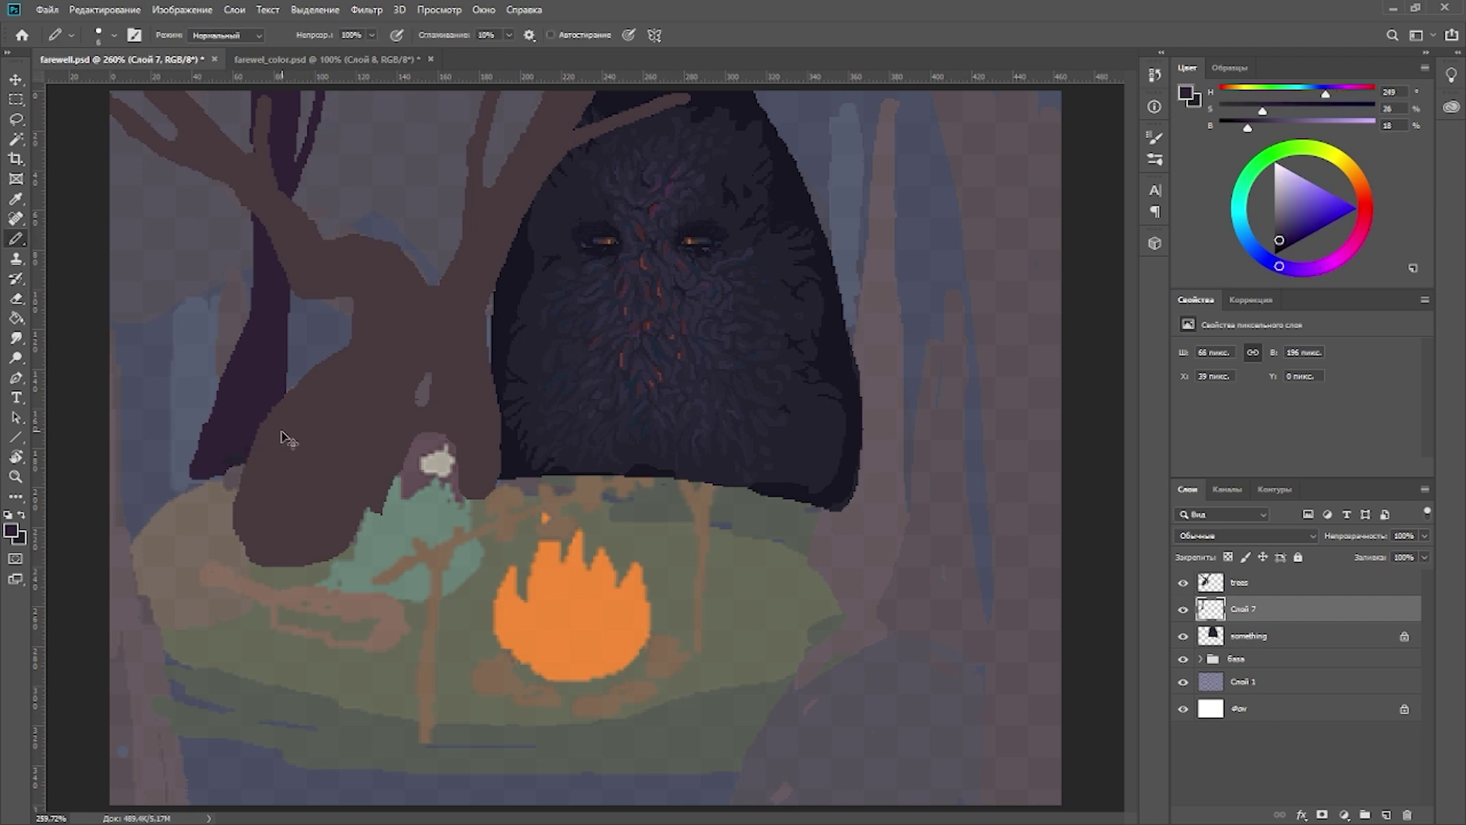
mouse_move(122, 92)
left_mouse_down()
mouse_move(124, 386)
mouse_move(153, 523)
left_mouse_up()
Step: Add a layer beneath the purple trunks and paint thin dark purple distant trees behind the large tree, plus one right of the creature
left_click(1280, 242)
key("alt+bracketleft")
key("ctrl+shift+alt+n")
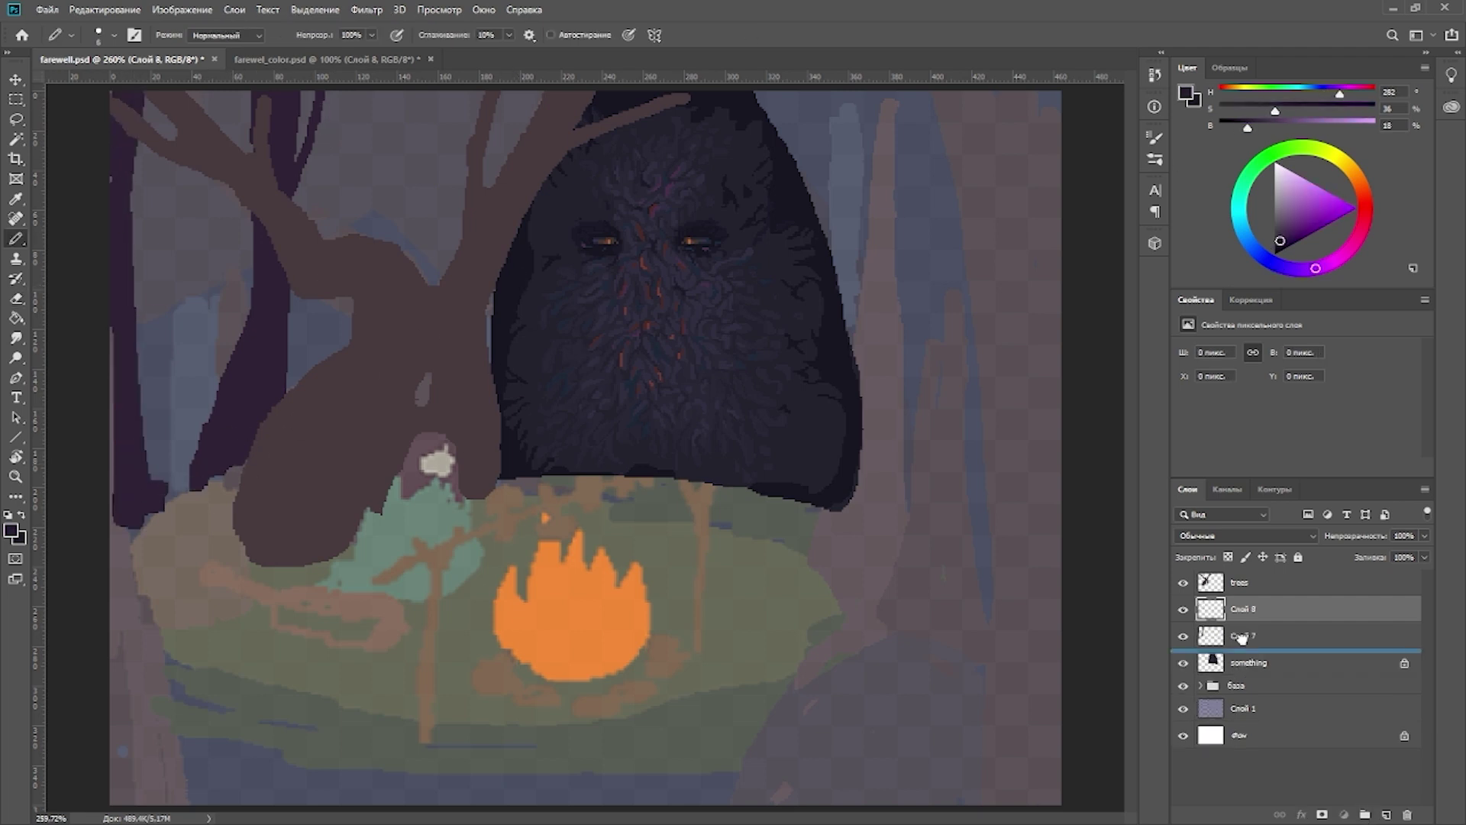
left_click(299, 344, "alt")
left_click(287, 363, "alt")
left_click_drag(202, 99, 195, 436)
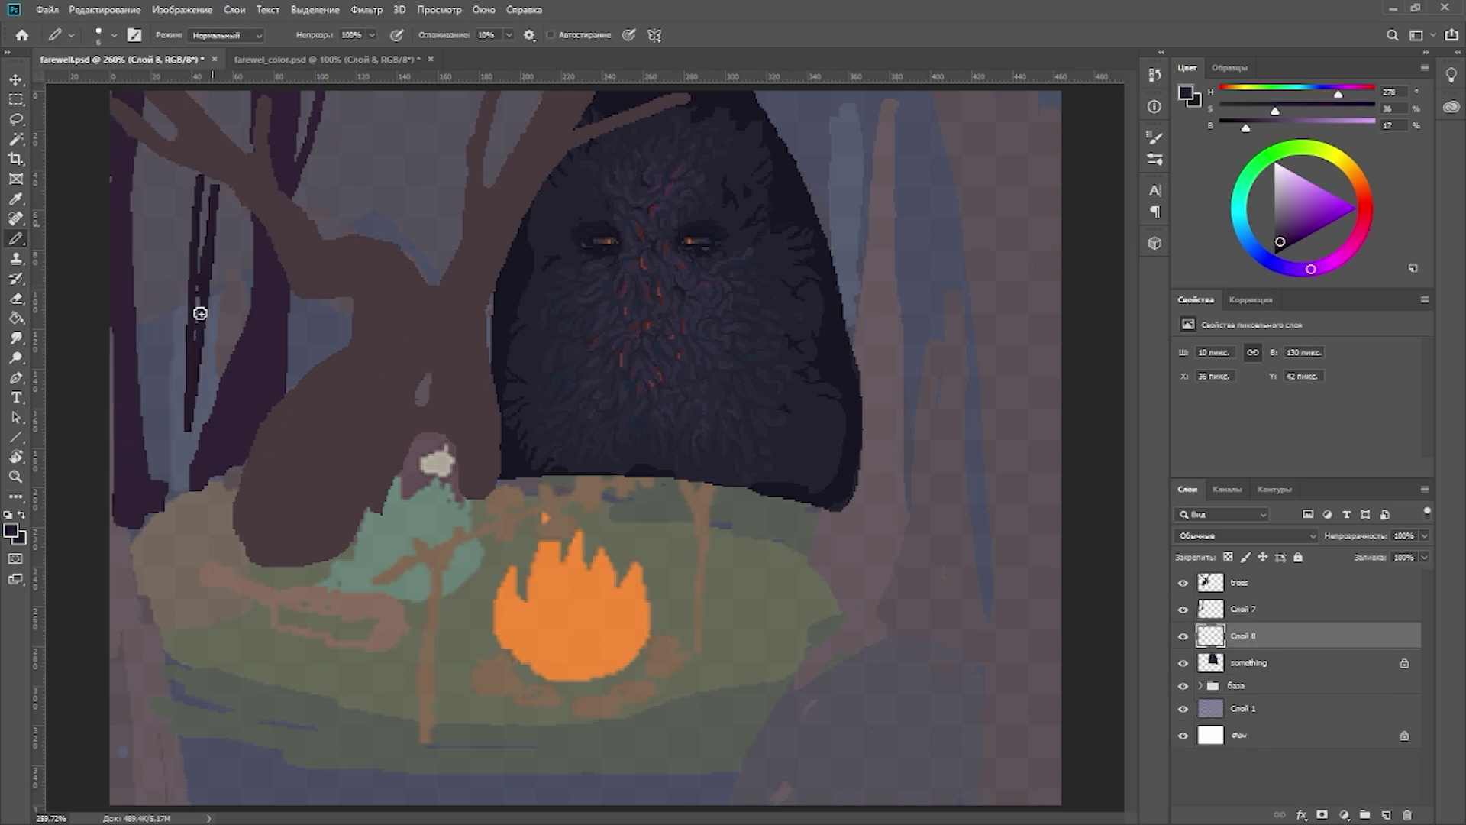
left_click_drag(164, 130, 162, 447)
left_click_drag(236, 103, 229, 214)
mouse_move(376, 232)
left_mouse_down()
mouse_move(387, 91)
mouse_move(446, 270)
left_mouse_up()
left_click_drag(933, 90, 930, 369)
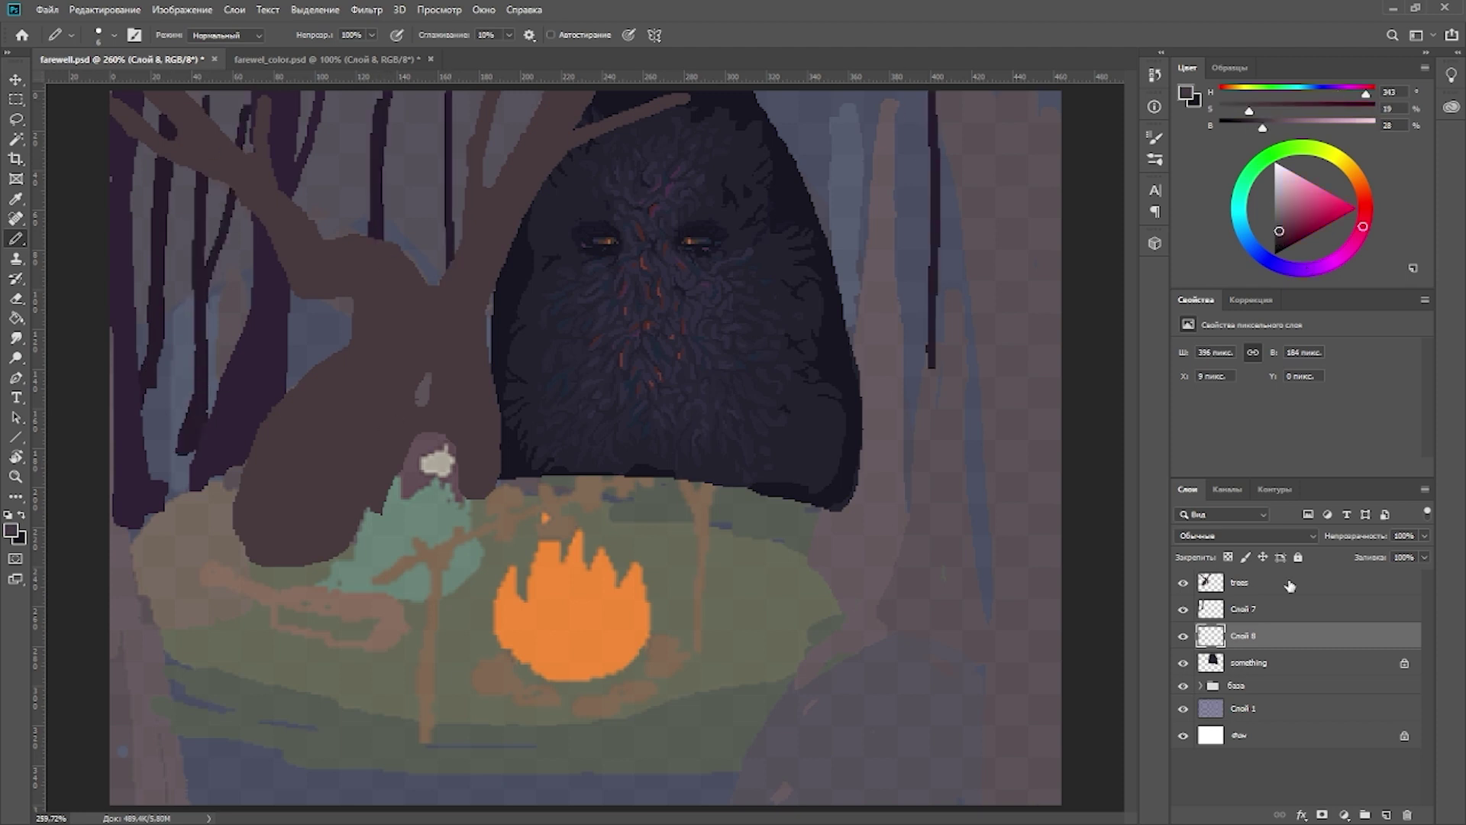
Step: Add a new empty layer directly above the trees layer
left_click(1228, 584)
key("shift+alt+d")
key("ctrl+shift+alt+n")
Step: Try shifting the trees layer and blending it with the Color Dodge mode
key("alt+bracketleft")
key("ctrl+t")
key("Return")
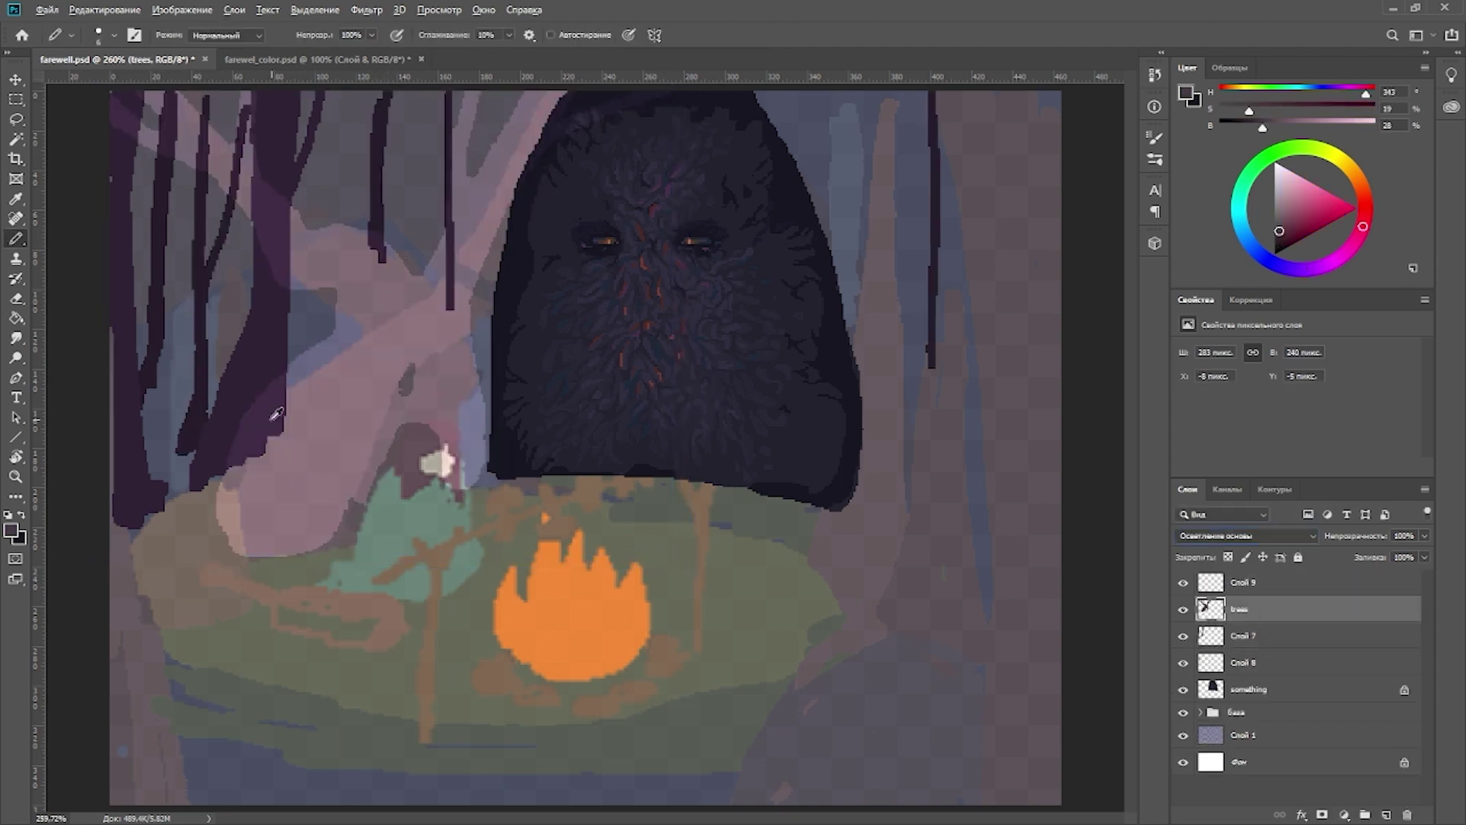
key("shift+alt+n")
Step: Paint a dark foreground trunk along the scene's left edge and a dark mound along the lower edge on the new top layer
key("alt+bracketright")
scroll(699, 489, "down", 3)
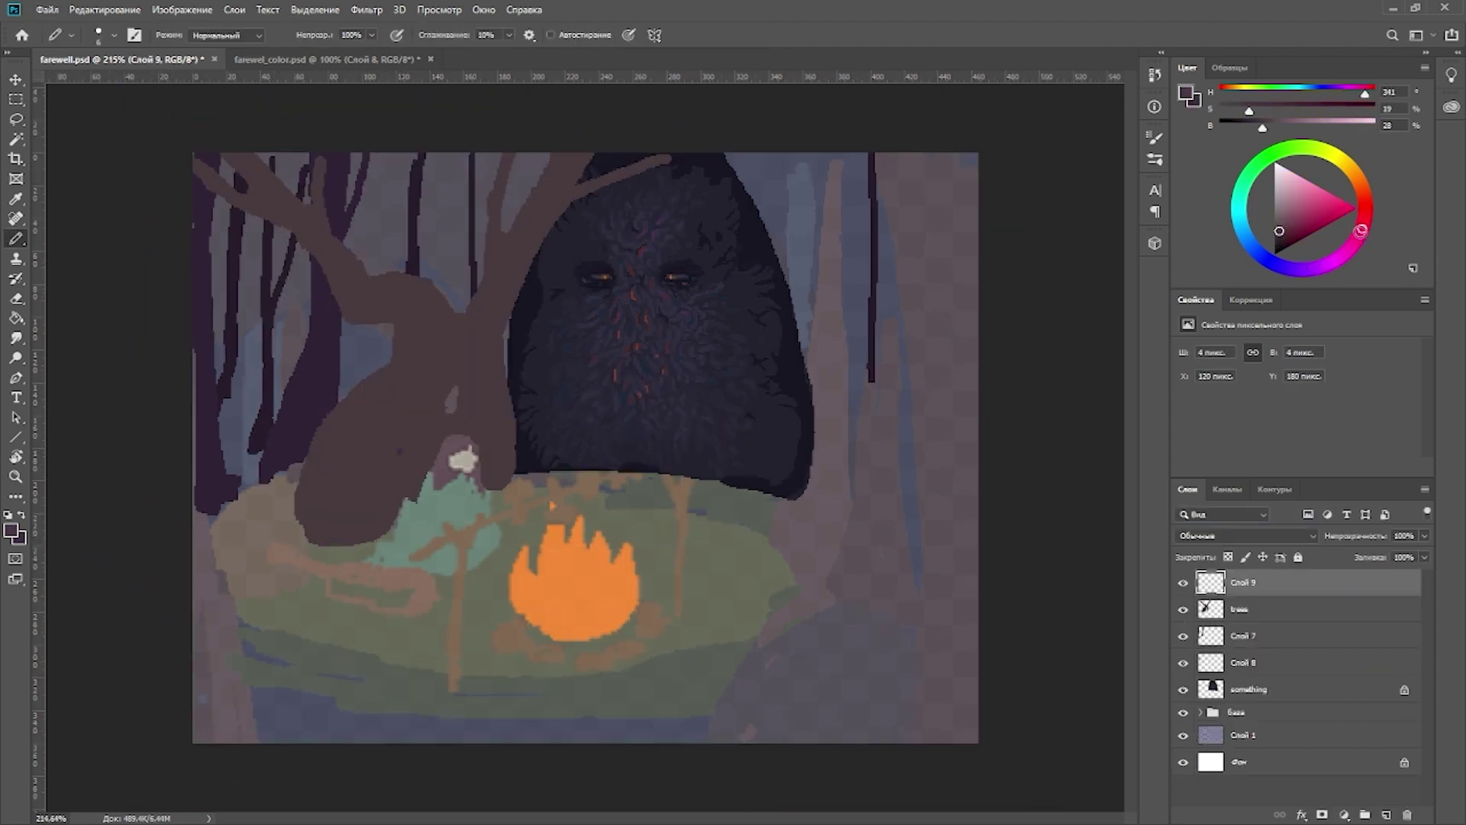
left_click_drag(933, 470, 903, 744)
key("ctrl+z")
left_click_drag(217, 512, 239, 763)
left_click_drag(206, 366, 229, 741)
left_click_drag(229, 565, 252, 744)
left_click_drag(306, 736, 489, 743)
Step: Paint a wide dark brown foreground trunk (H 341, S 24, B 22) along the scene's right edge with a larger brush, and save the file
key("bracketright")
key("bracketright")
key("bracketright")
mouse_move(905, 741)
left_mouse_down()
mouse_move(923, 213)
mouse_move(890, 122)
left_mouse_up()
key("ctrl+s")
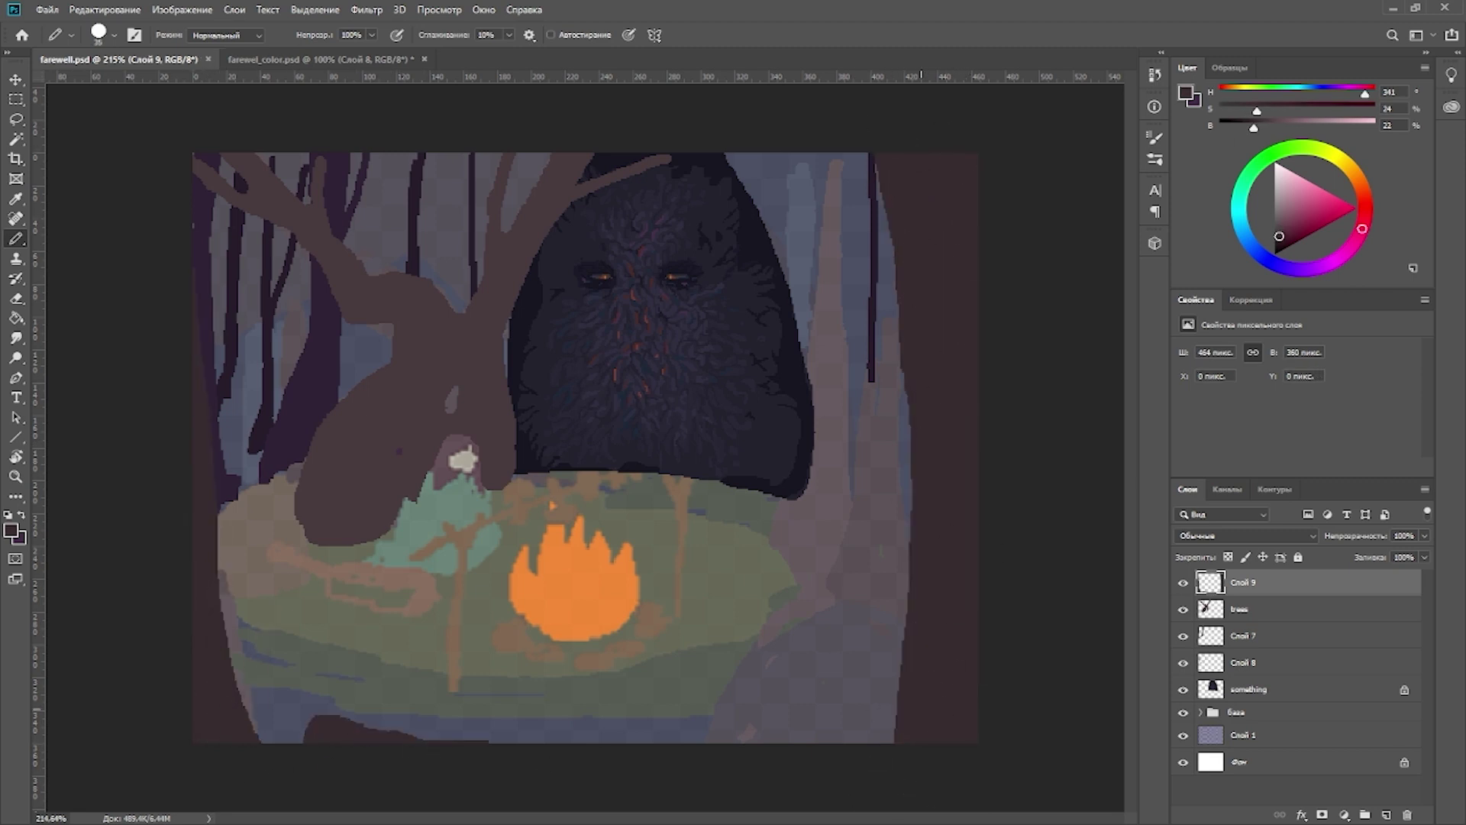
Step: Add a layer beneath the creature layer and paint a dark blue backdrop behind the trees and creature using sampled tones
left_click(1249, 689)
left_click(1386, 815, "ctrl")
mouse_move(397, 183)
left_mouse_down()
mouse_move(828, 465)
mouse_move(634, 256)
left_mouse_up()
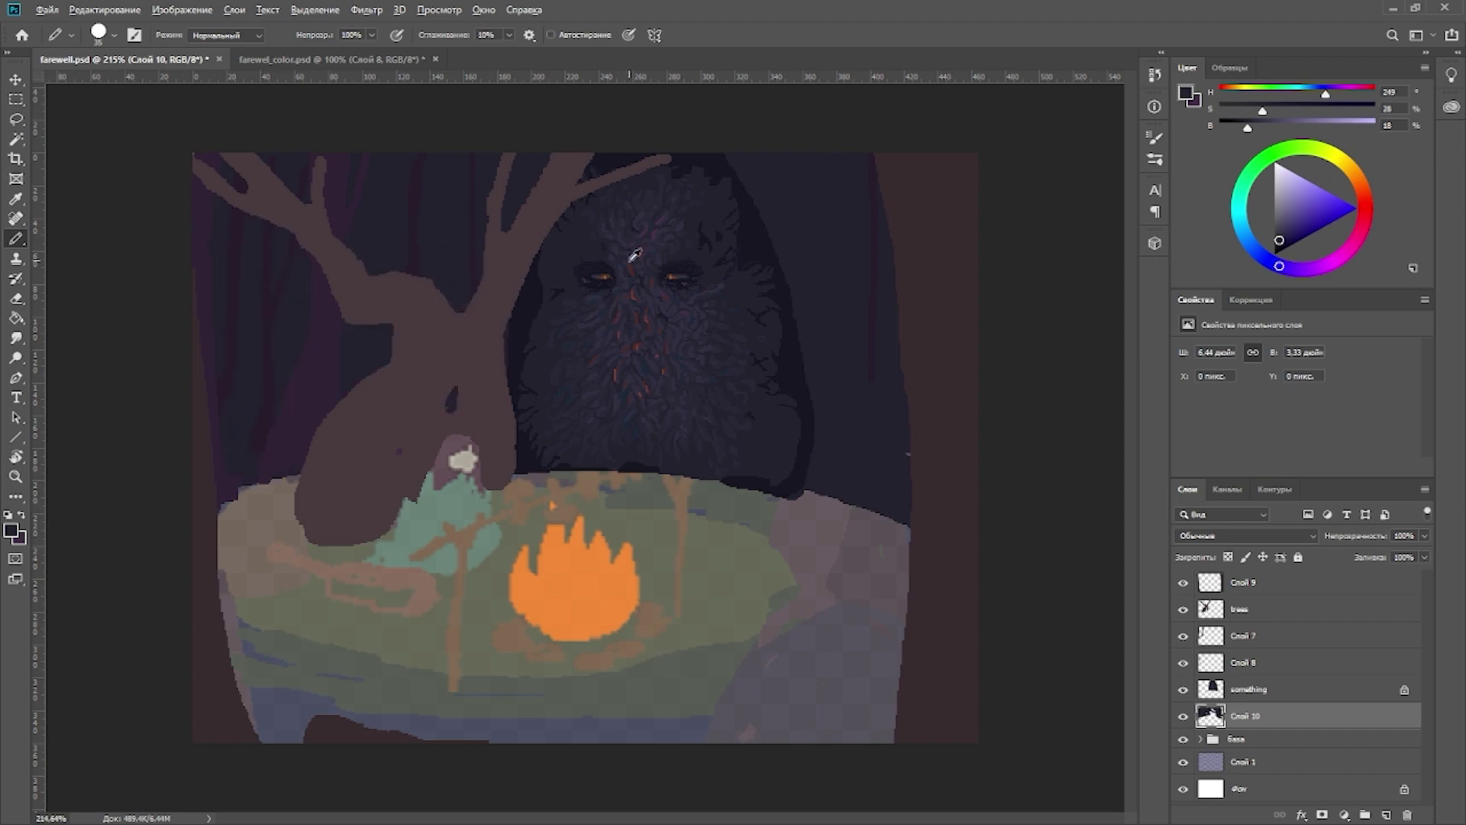
left_click(634, 256, "alt")
left_click_drag(764, 168, 893, 519)
left_click_drag(244, 221, 272, 239)
left_click_drag(779, 199, 901, 519)
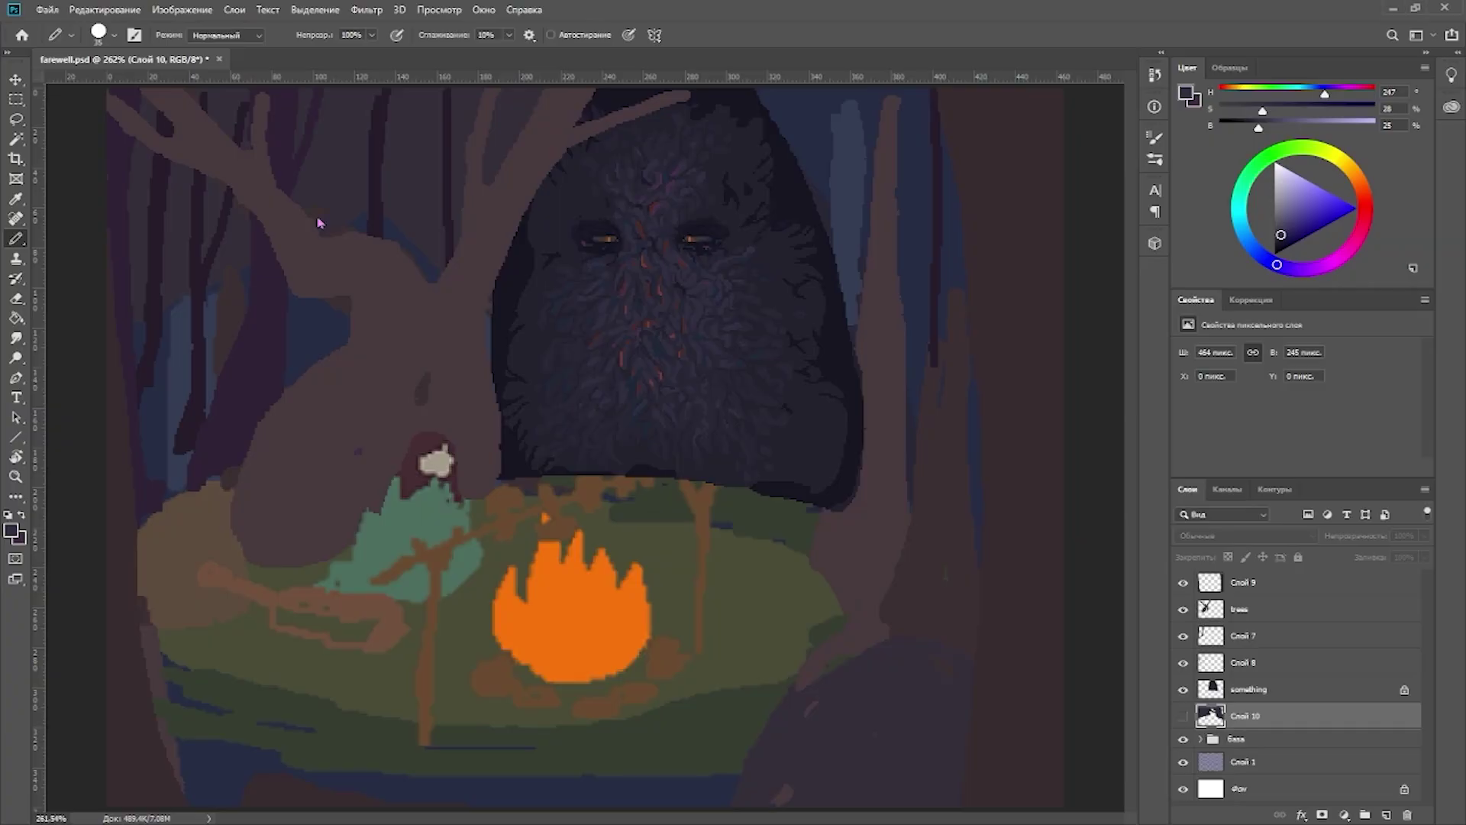
Step: On the trees layer, paint dark red (H 358, S 77, B 31) shadows on the big tree's trunk and branches
left_click(1252, 608)
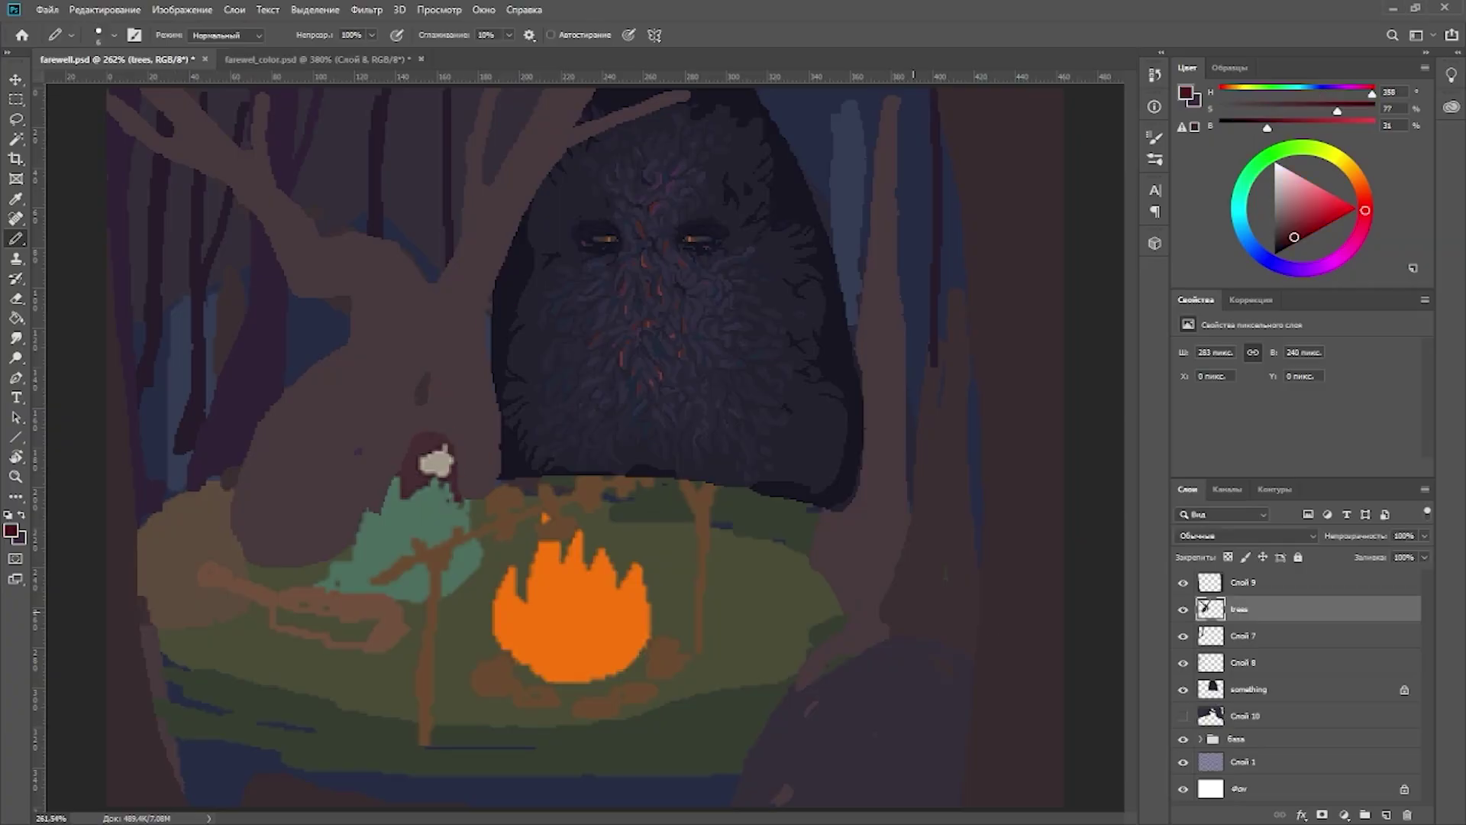
mouse_move(439, 458)
left_mouse_down()
mouse_move(420, 336)
mouse_move(451, 340)
left_mouse_up()
mouse_move(416, 278)
left_mouse_down()
mouse_move(376, 300)
mouse_move(254, 200)
left_mouse_up()
left_click_drag(290, 294, 351, 278)
left_click_drag(229, 180, 291, 278)
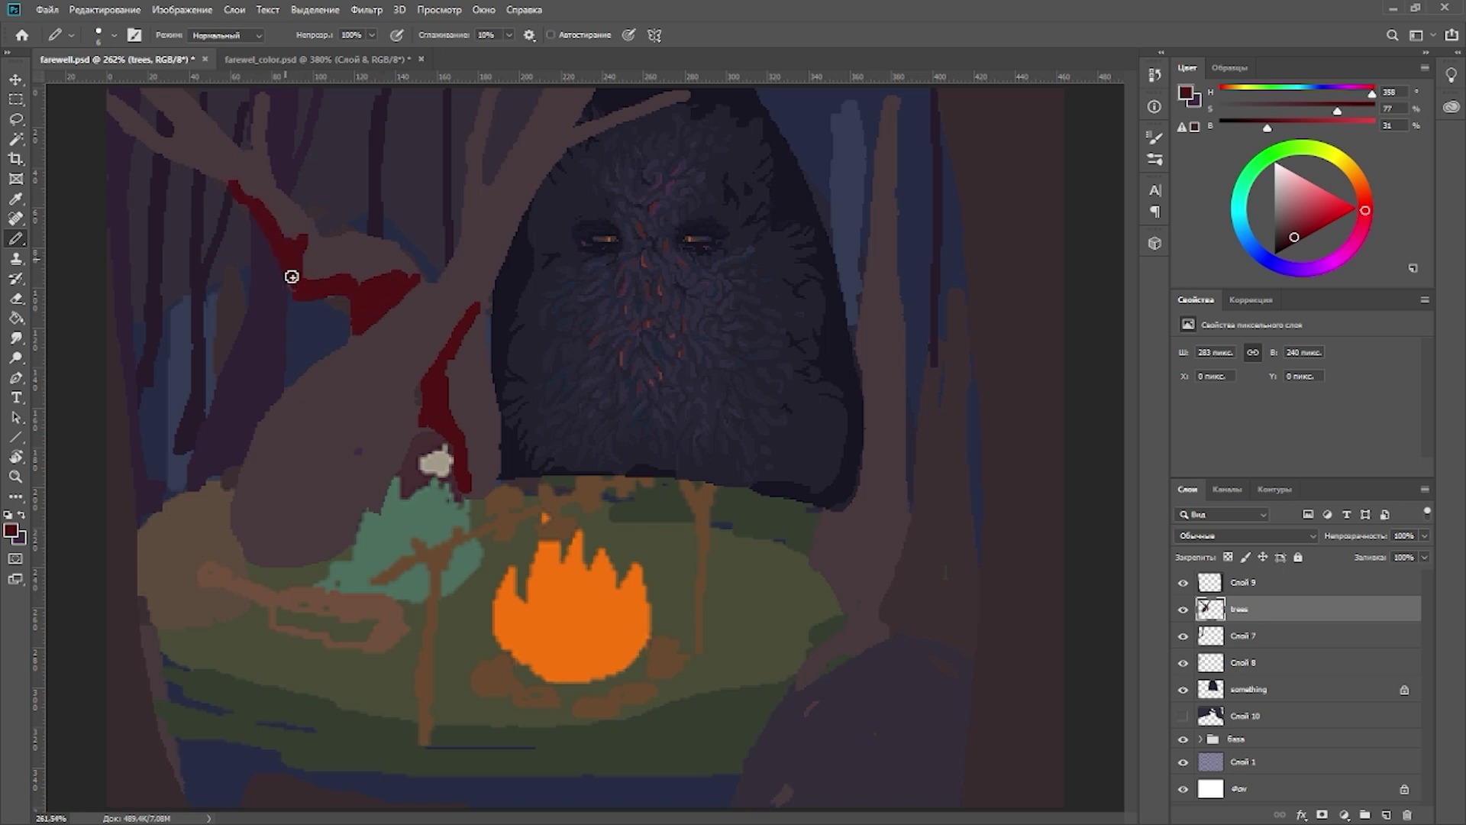
left_click_drag(144, 88, 187, 142)
left_click_drag(252, 157, 236, 144)
left_click_drag(550, 92, 480, 187)
mouse_move(347, 345)
left_mouse_down()
mouse_move(241, 477)
mouse_move(470, 274)
left_mouse_up()
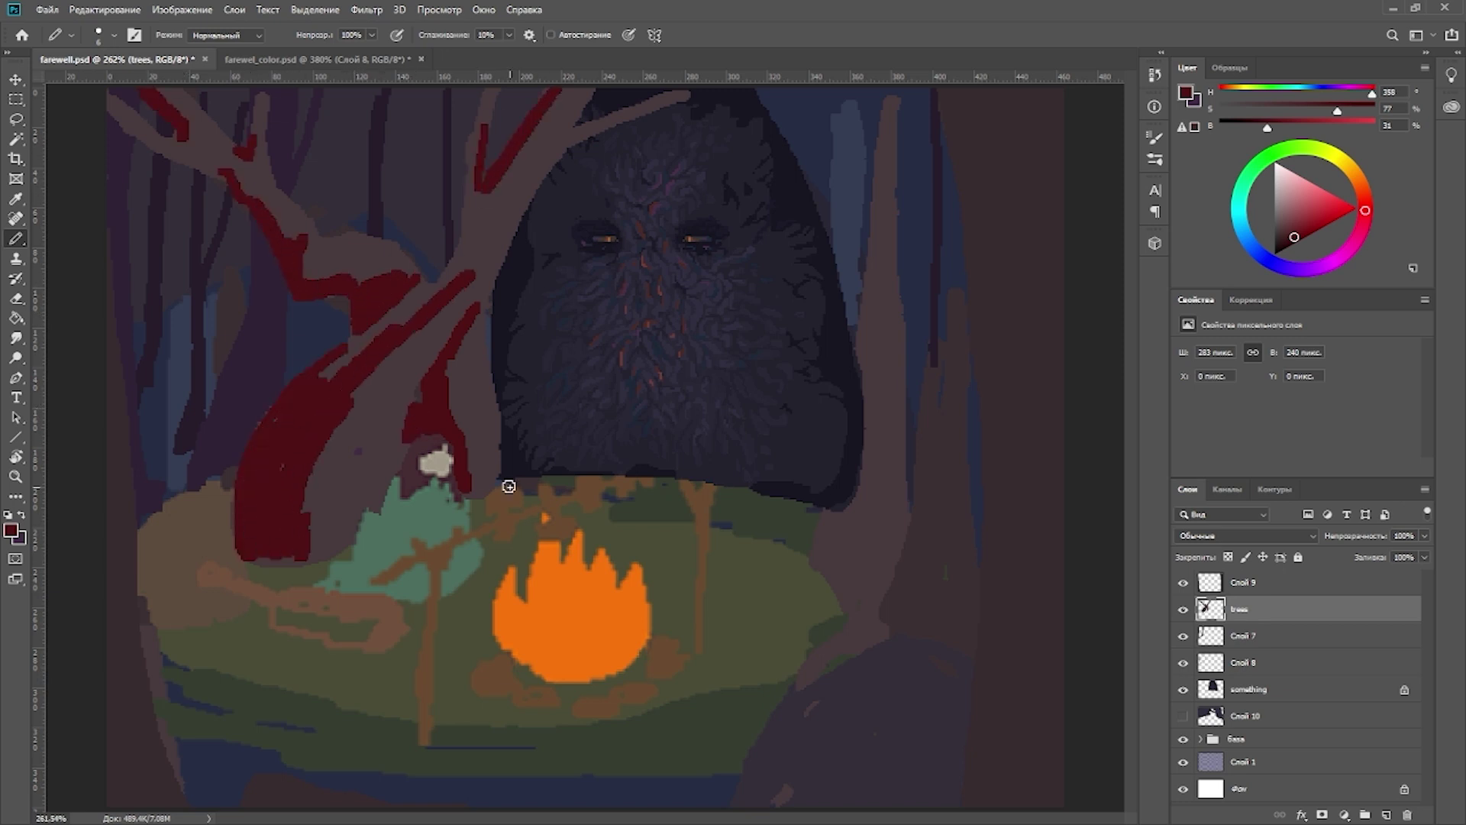
Step: Paint a dark red shadow down the trunk right of the creature and add a thin brown trunk with a side branch over the creature's edge
left_click_drag(891, 129, 893, 556)
left_click(893, 556, "alt")
mouse_move(874, 92)
left_mouse_down()
mouse_move(828, 506)
mouse_move(805, 491)
mouse_move(811, 358)
mouse_move(838, 451)
left_mouse_up()
left_click_drag(863, 99, 804, 500)
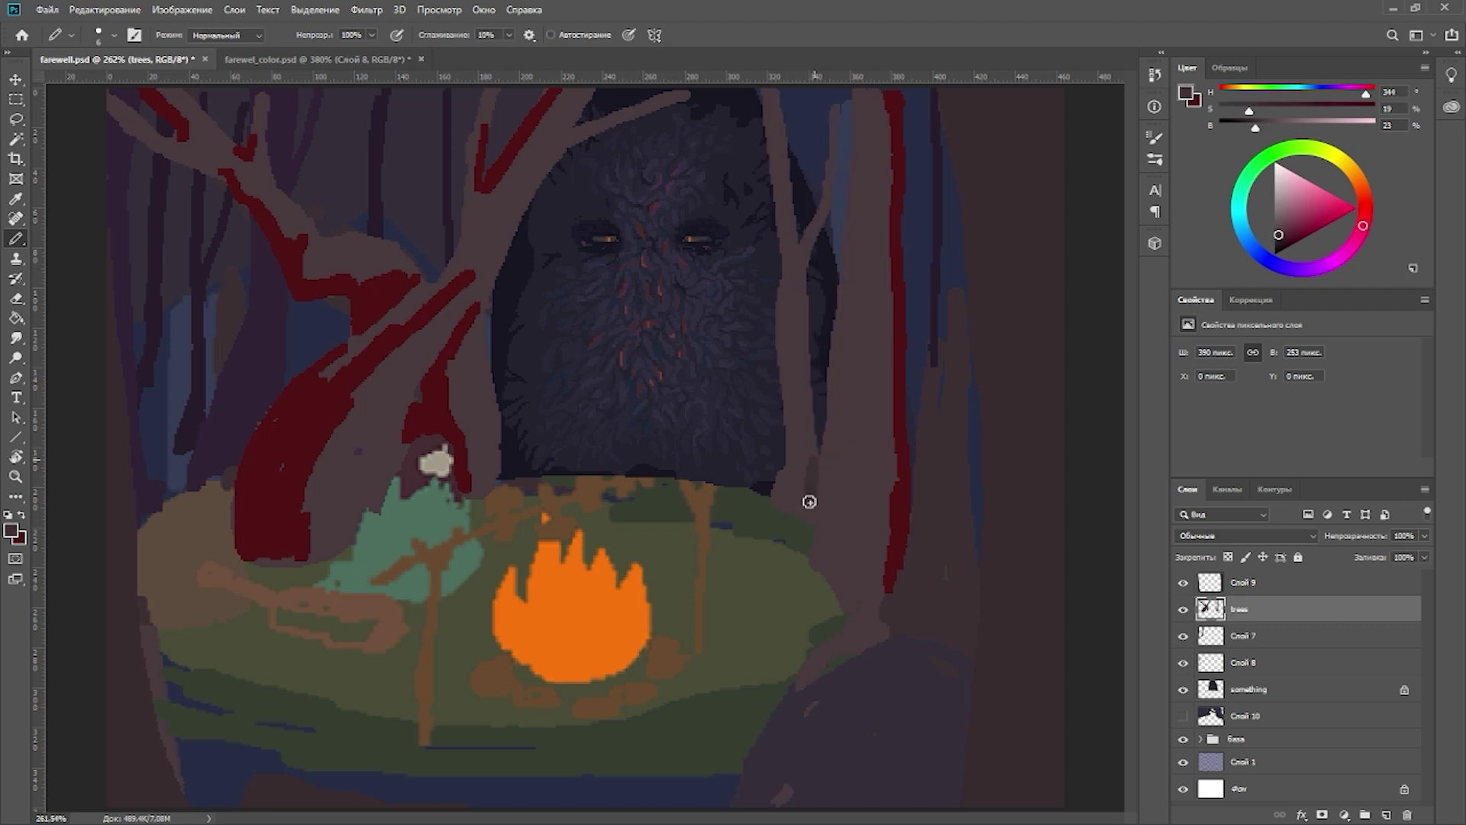
Step: Add muted purple shading (hue about 308) beside the red shadows on the big tree's trunk and branches
left_click(430, 380, "alt")
left_click(431, 380, "alt")
left_click(430, 405, "alt")
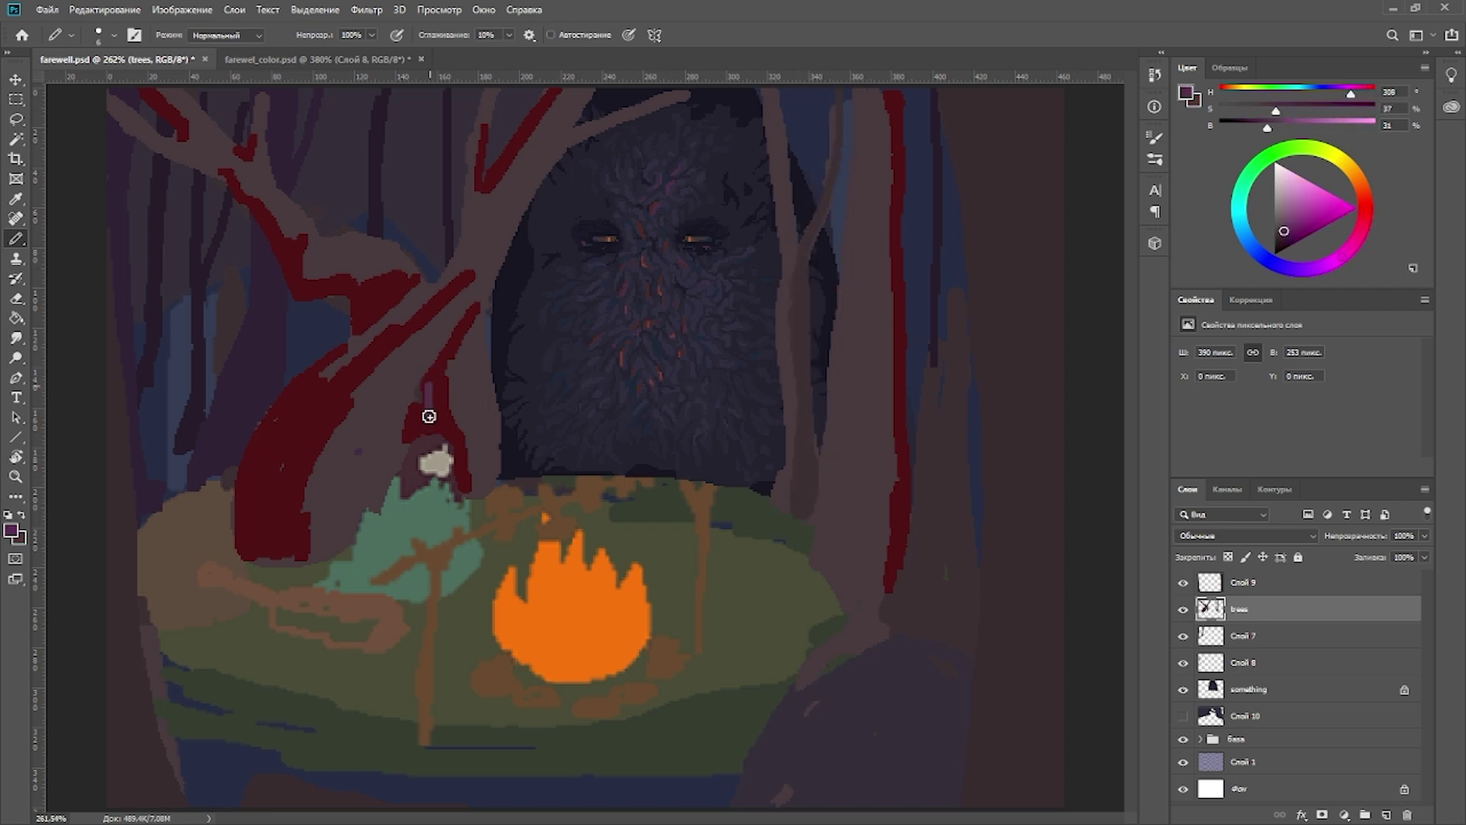
left_click_drag(447, 328, 424, 404)
left_click_drag(275, 243, 302, 296)
left_click_drag(310, 325, 390, 292)
left_click_drag(225, 179, 275, 241)
left_click_drag(301, 376, 274, 475)
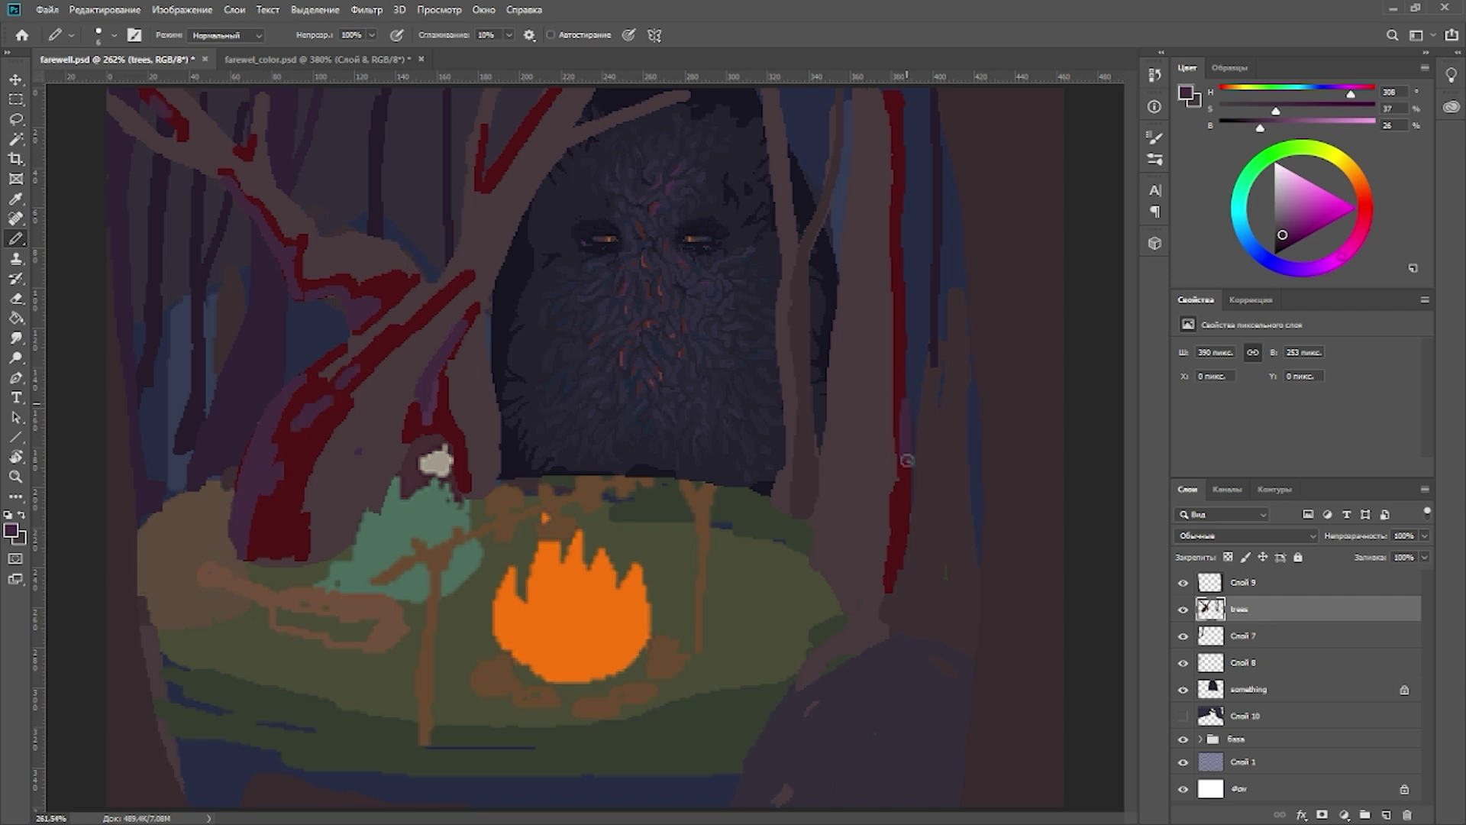
Step: Paint orange-brown (H 26, S 65, B 62) firelight on the fire-facing sides of the trunks, the stump and the branches
left_click(609, 448, "alt")
left_click_drag(534, 164, 321, 557)
left_click_drag(477, 375, 489, 489)
left_click_drag(252, 518, 200, 622)
left_click_drag(828, 588, 858, 190)
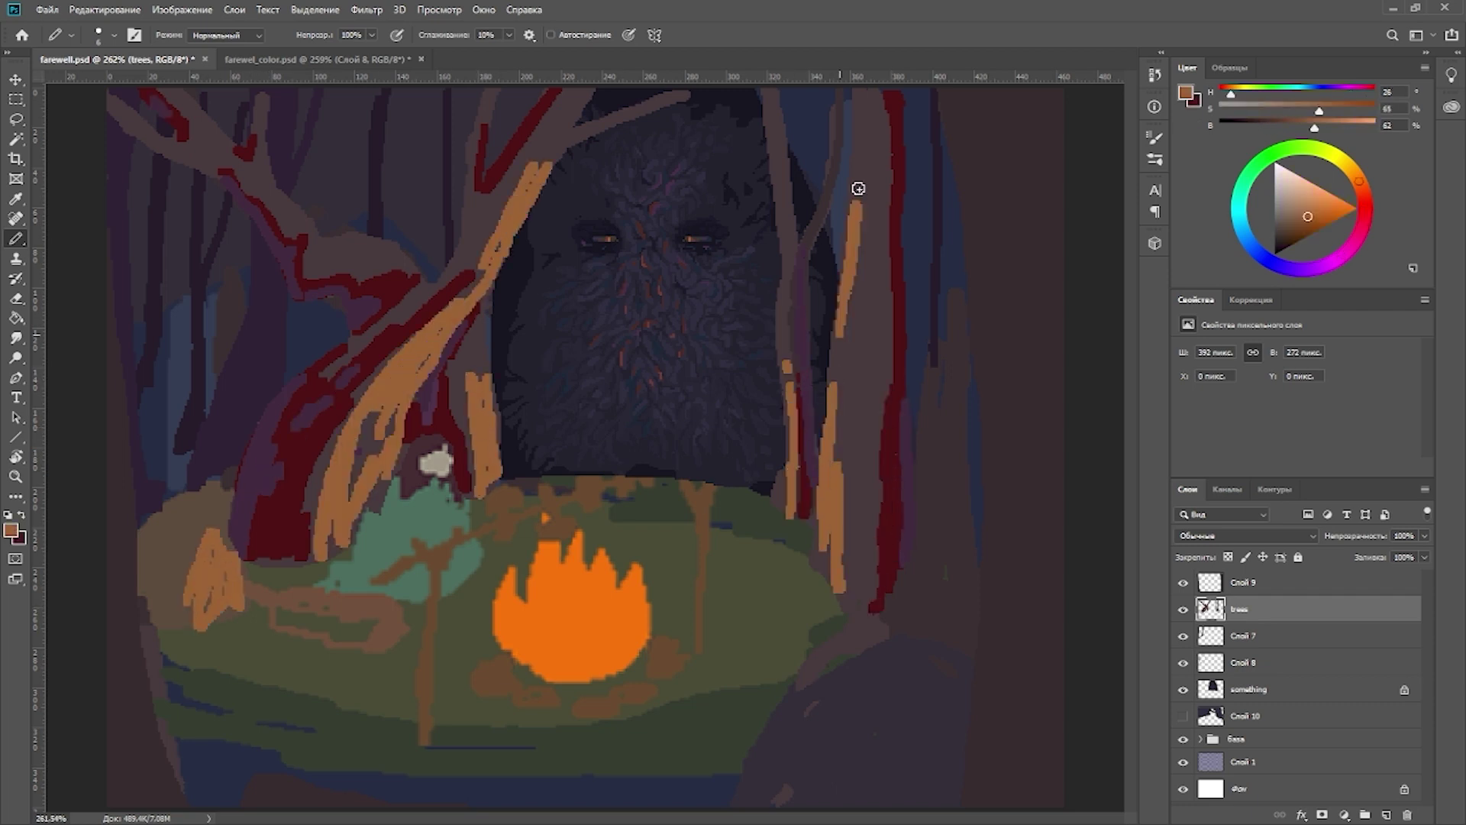
left_click_drag(861, 95, 862, 569)
left_click_drag(855, 489, 851, 618)
left_click_drag(825, 530, 825, 592)
left_click_drag(363, 227, 397, 259)
left_click_drag(591, 129, 622, 113)
Step: Paint a thin purplish trunk in front of the creature's left side and violet shading between the right-hand trunks using sampled tones
left_click(497, 370, "alt")
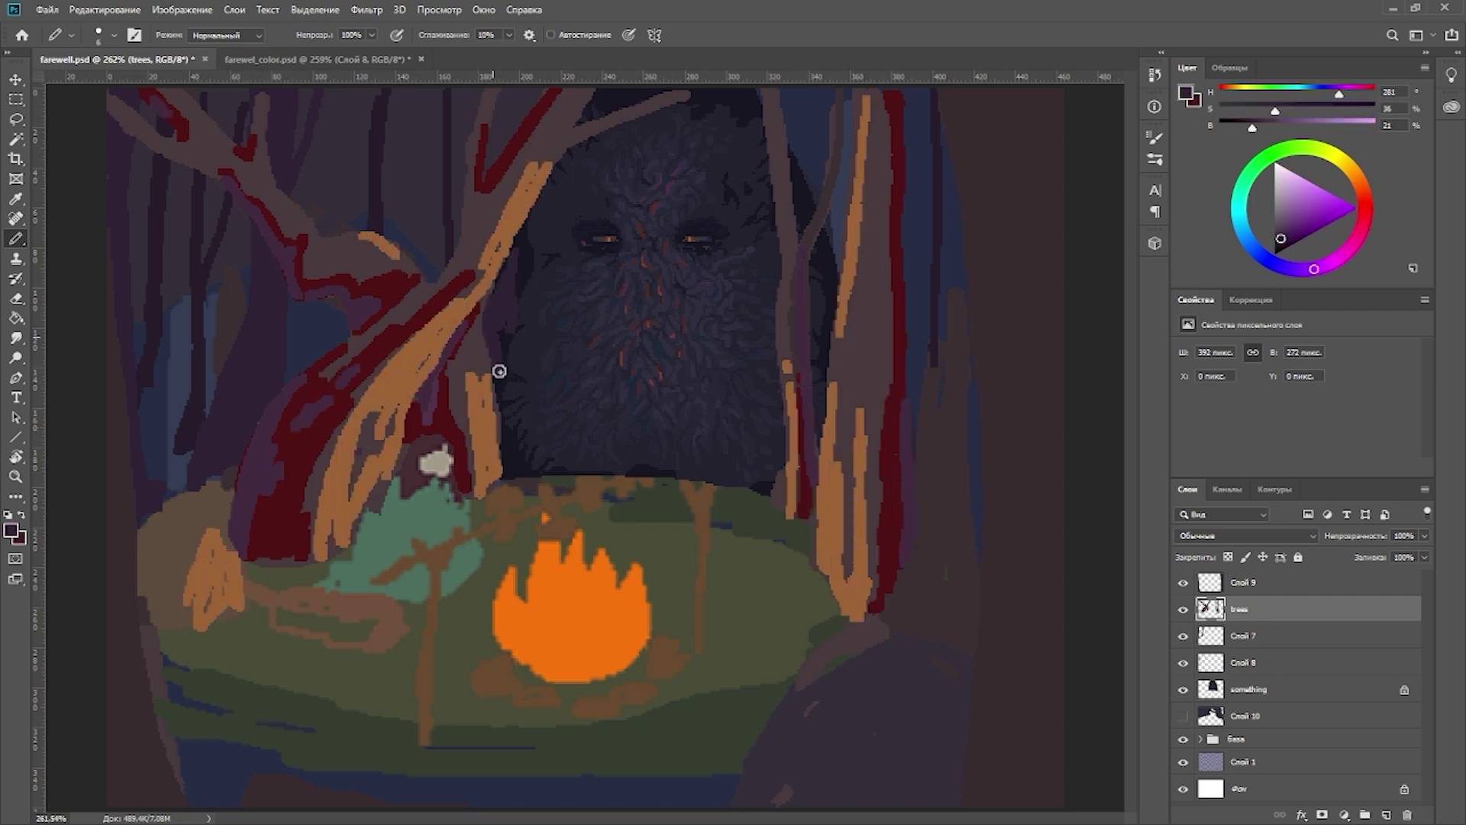
left_click(517, 405, "alt")
left_click(830, 138, "alt")
left_click(840, 145, "alt")
left_click_drag(878, 114, 878, 512)
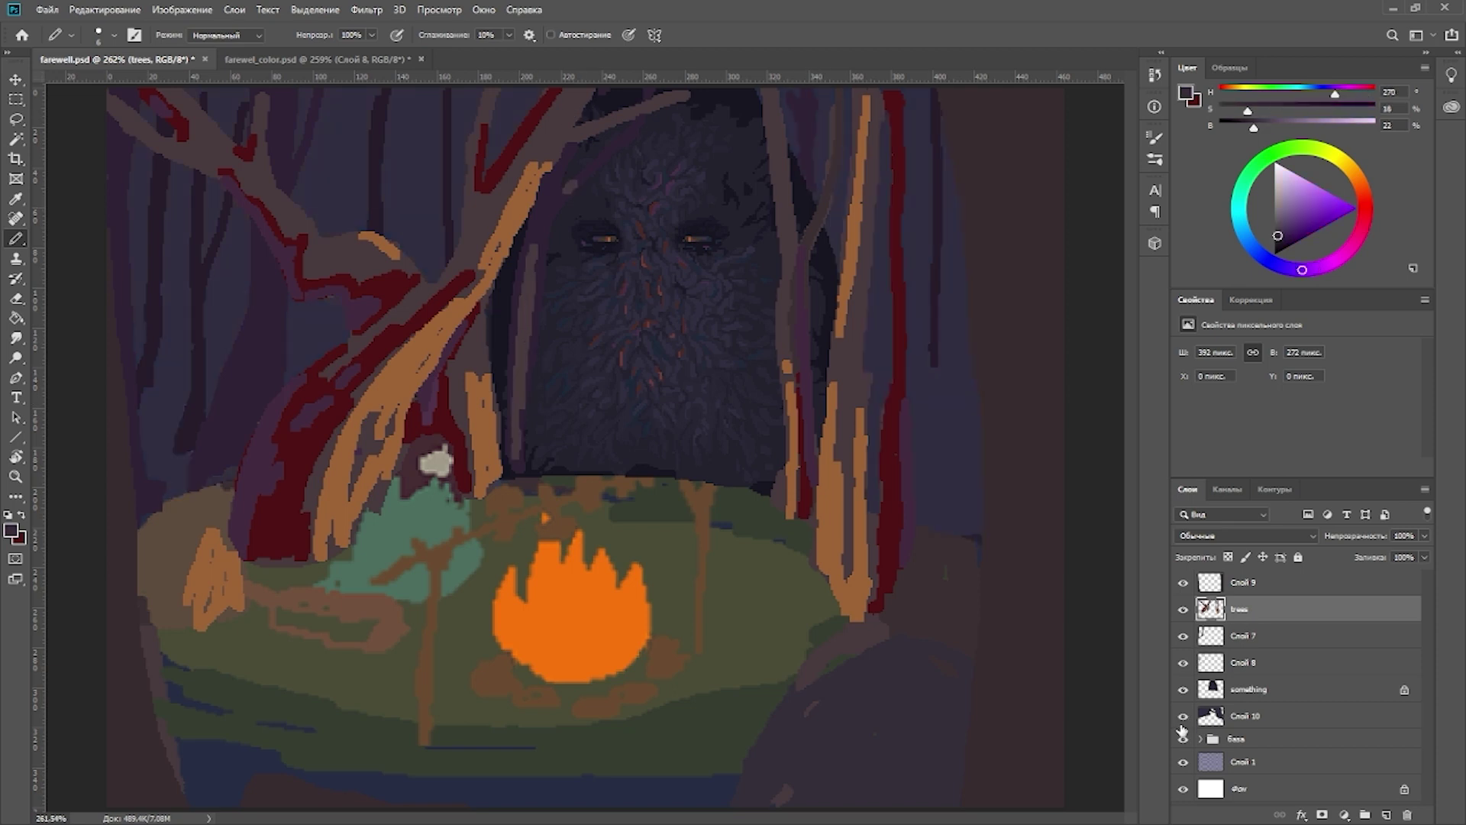
left_click_drag(821, 88, 820, 175)
Step: On backdrop layer Слой 10, paint near-black blue (H 245, S 36, B 13) vertical gaps between the distant trees
key("alt+bracketleft")
key("alt+bracketleft")
key("alt+bracketleft")
key("alt+bracketleft")
left_click_drag(916, 96, 950, 470)
left_click_drag(954, 271, 968, 534)
left_click_drag(412, 275, 409, 124)
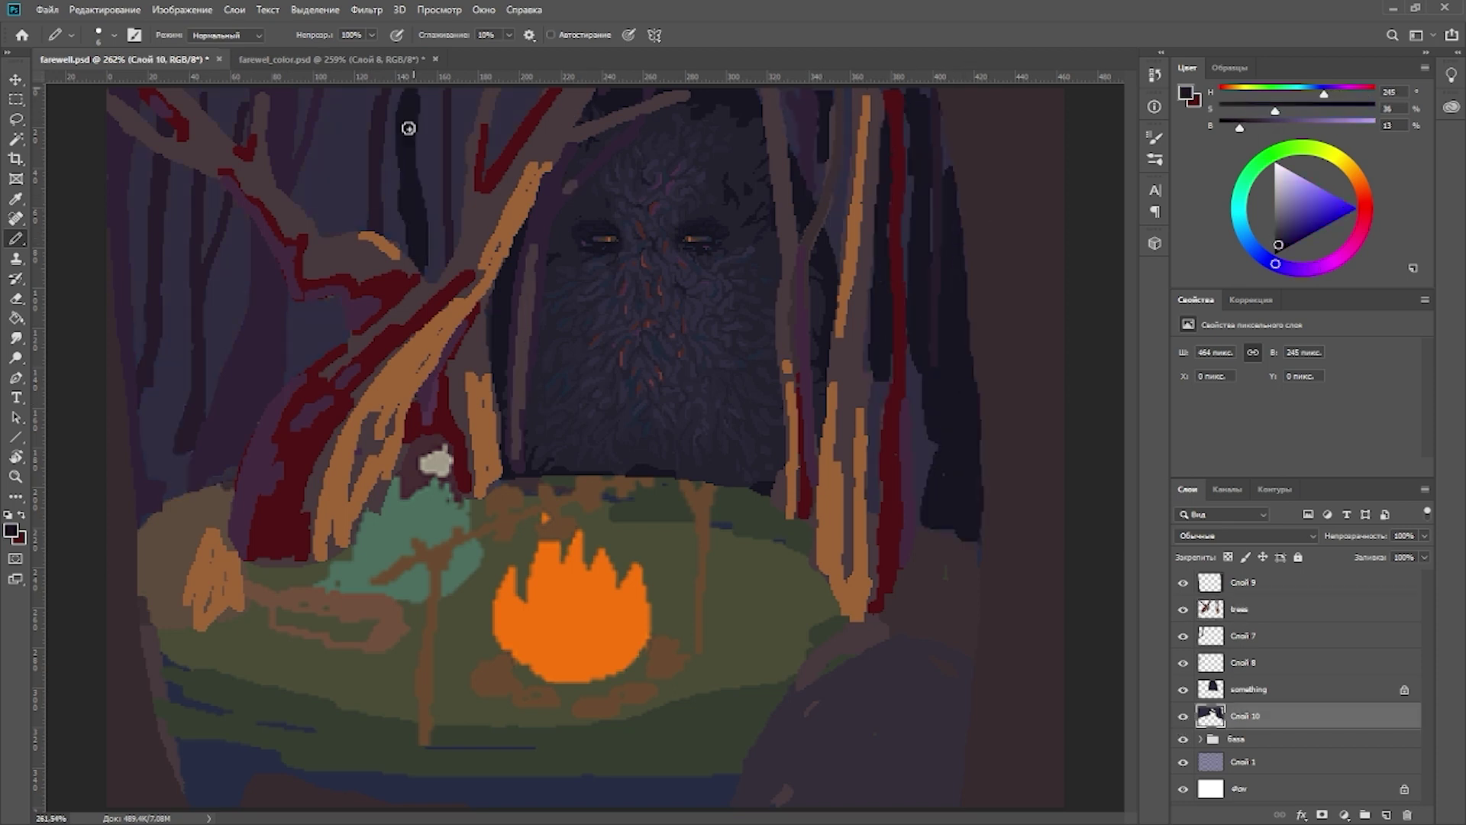
left_click_drag(336, 88, 328, 237)
left_click_drag(309, 298, 317, 374)
left_click_drag(229, 385, 226, 222)
left_click_drag(141, 137, 137, 366)
left_click_drag(172, 187, 164, 496)
Step: On top layer Слой 9, paint a dark brown (H 342, S 23, B 22) leaning foreground trunk at the scene's left edge
key("alt+bracketright")
key("alt+bracketright")
key("alt+bracketright")
key("alt+bracketright")
key("alt+bracketright")
left_click(134, 298, "alt")
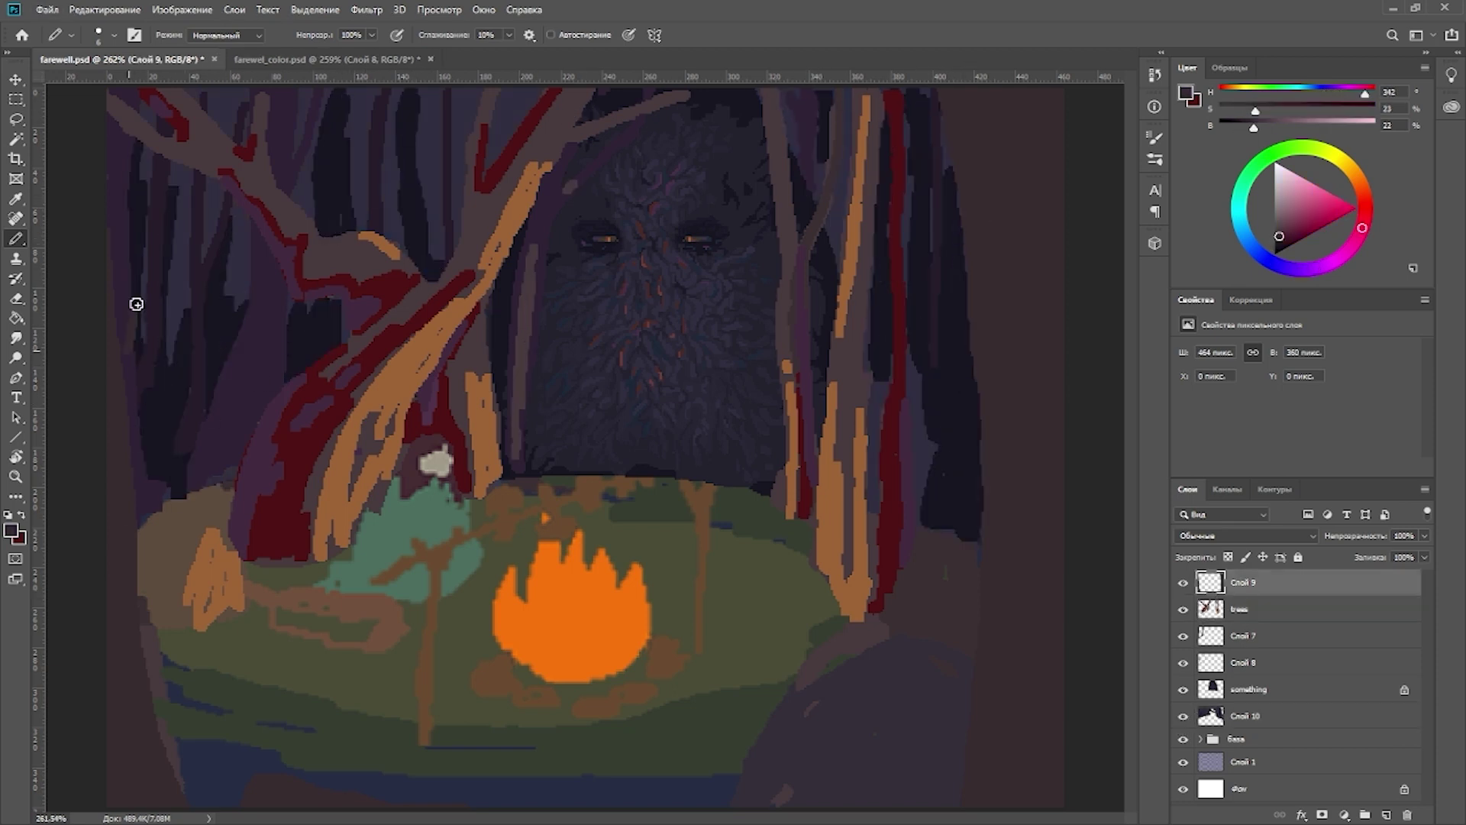
left_click_drag(137, 306, 137, 416)
left_click_drag(221, 118, 187, 207)
left_click_drag(164, 451, 137, 229)
Step: Redo the dark brown branch reaching from the right foreground trunk's base across the ground toward the campfire
left_click_drag(706, 771, 767, 695)
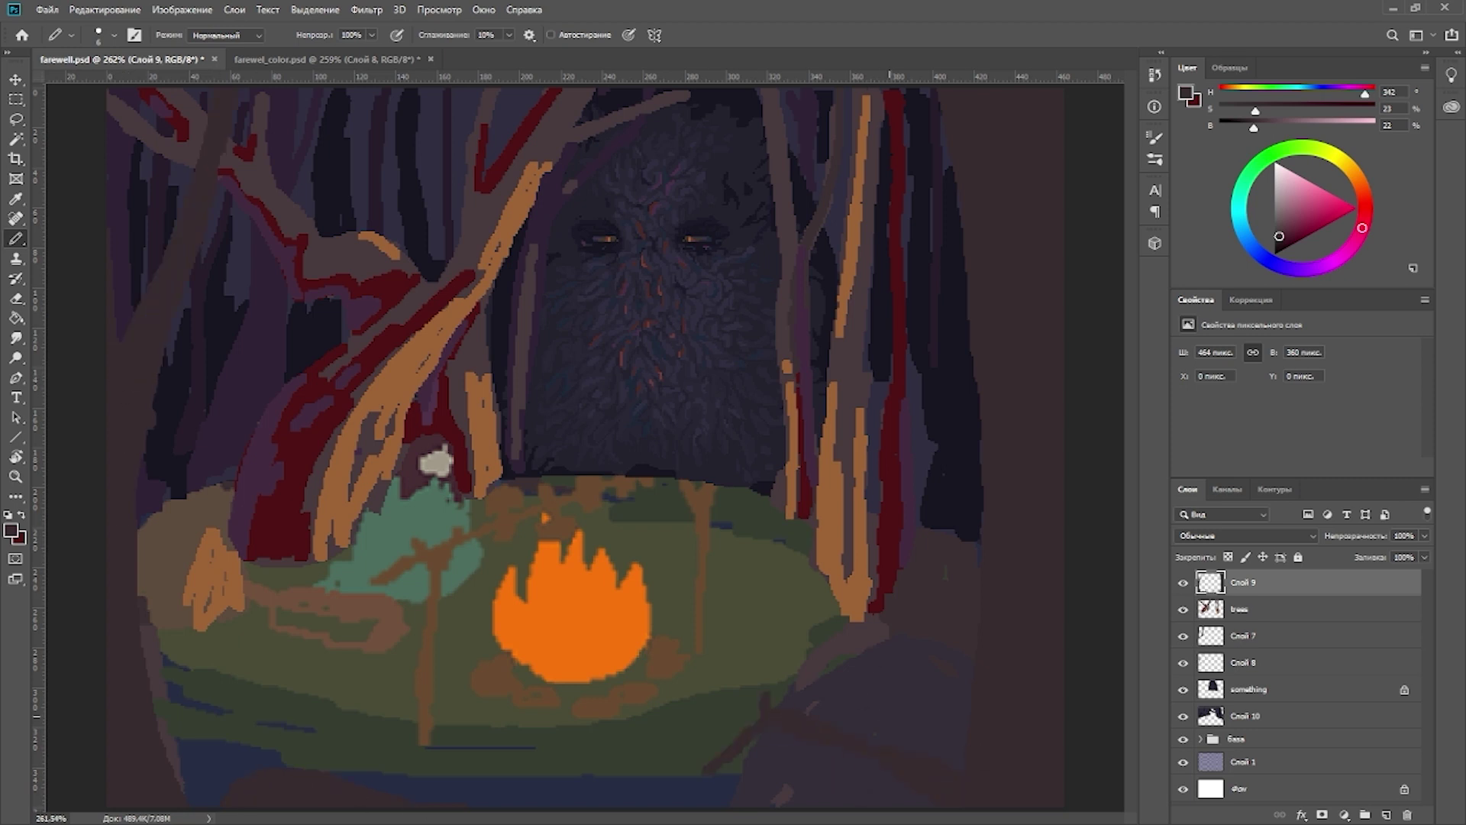
key("ctrl+z")
left_click_drag(630, 760, 950, 778)
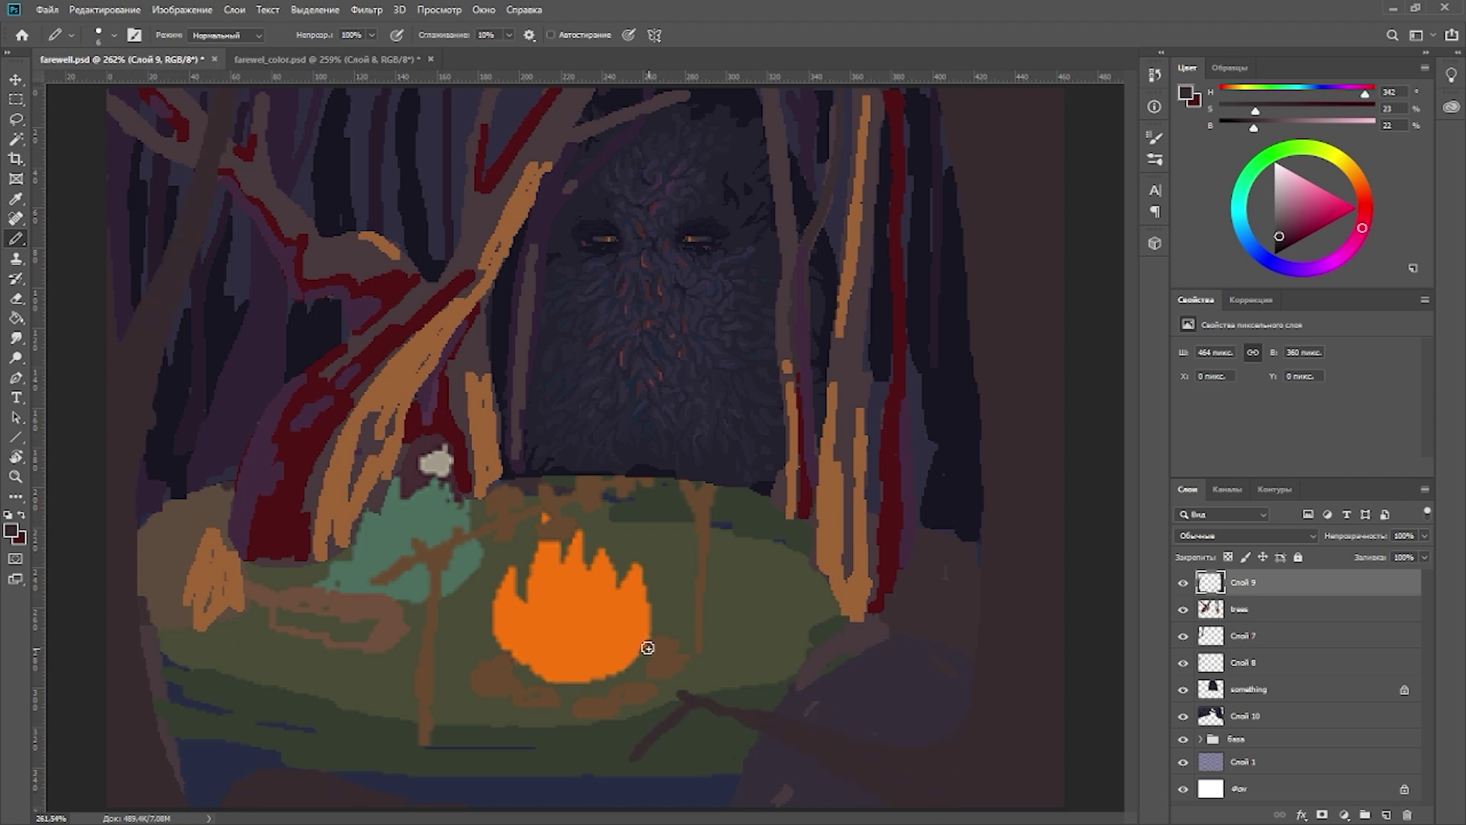
Step: Paint a curved dark branch growing from the right foreground trunk and shade the trunk's outer side dark purple (H 281, S 36, B 21)
left_click_drag(975, 534, 963, 222)
left_click_drag(969, 401, 878, 183)
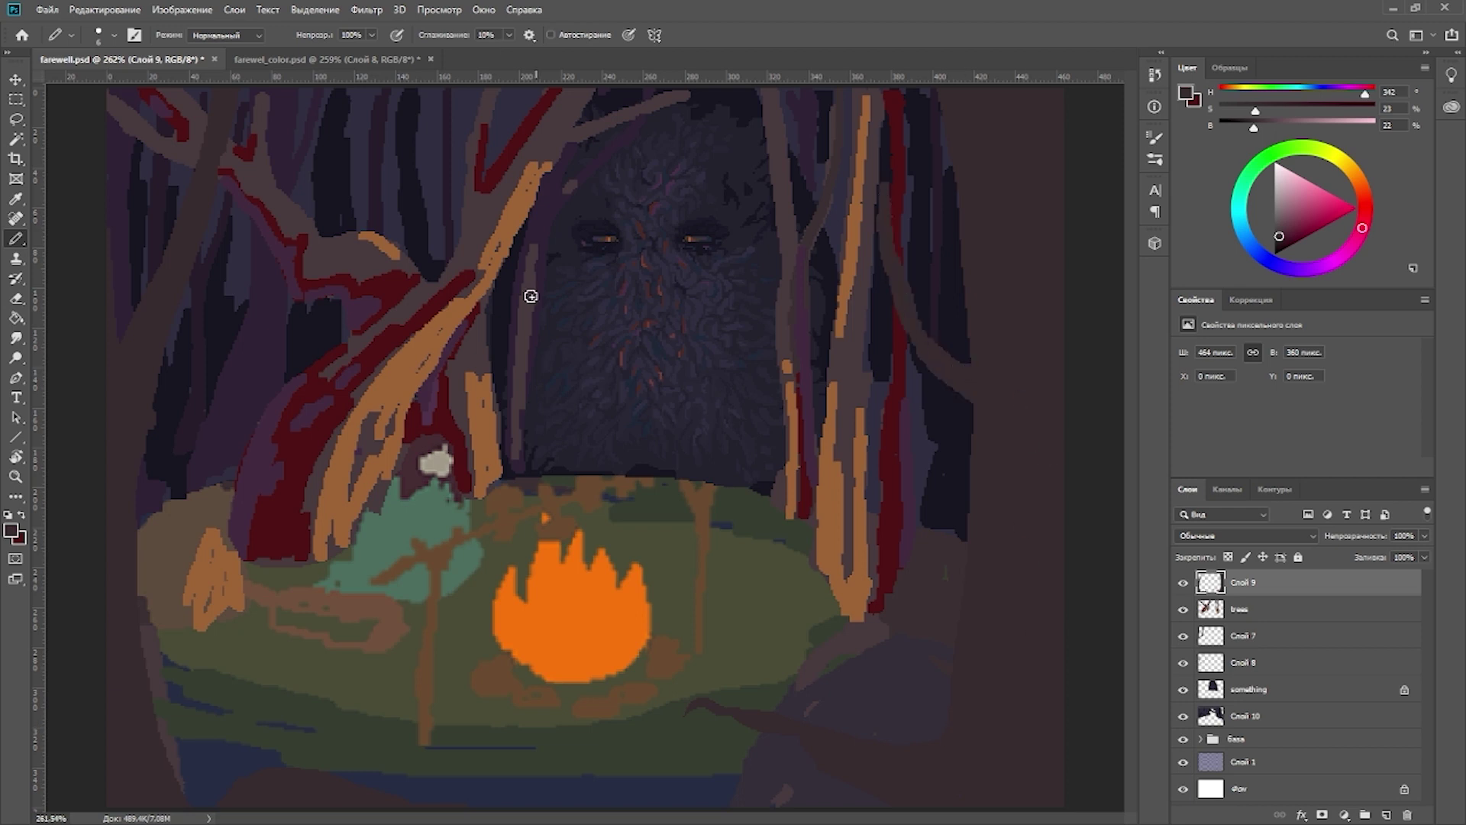
left_click(1015, 404, "alt")
left_click_drag(1016, 404, 1048, 92)
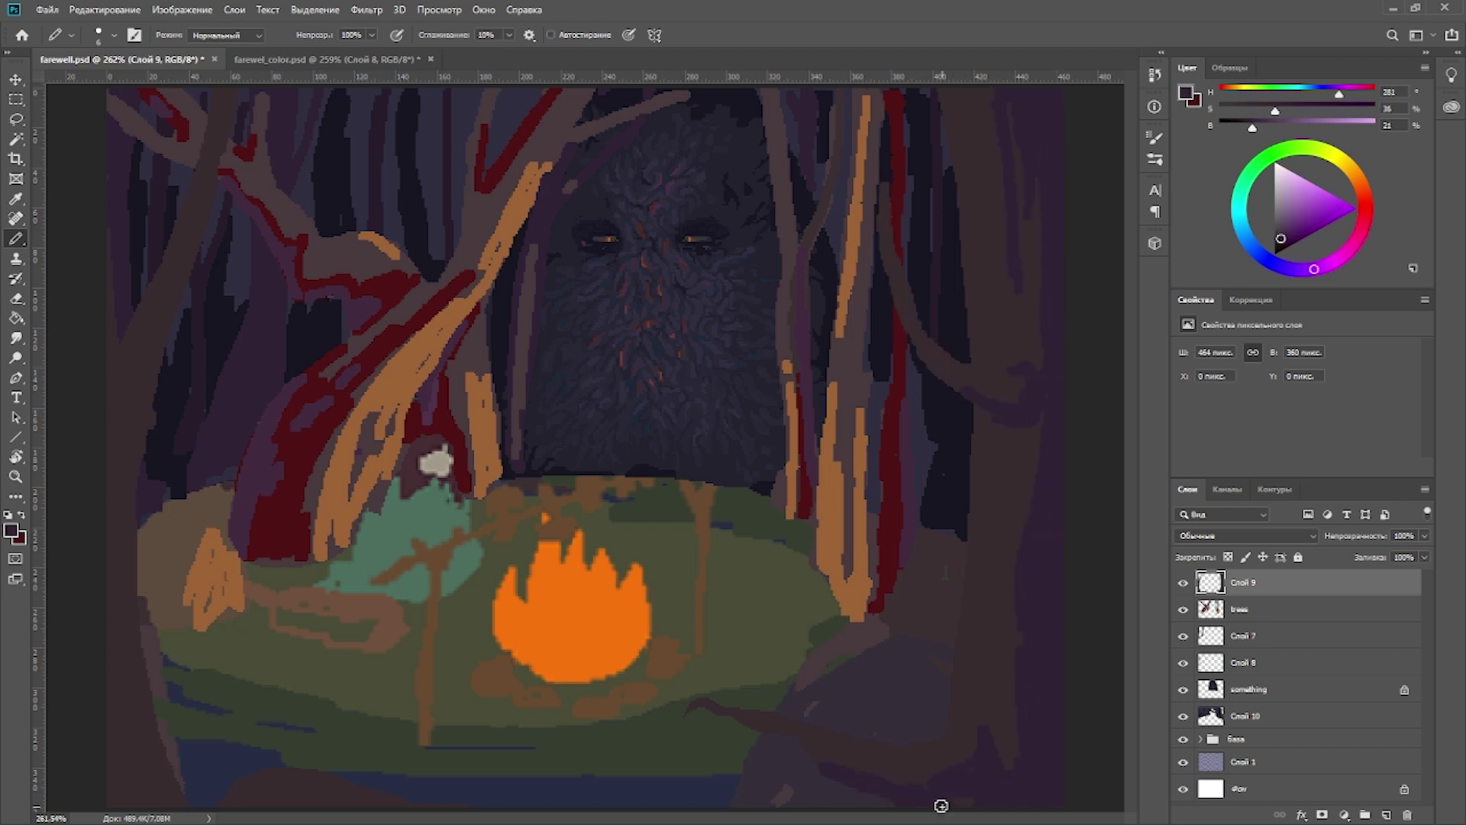
Step: Lock Слой 9's transparency and paint thin orange (H 26, S 61, B 74) rim light along the foreground trunks and branches
left_click(482, 374, "alt")
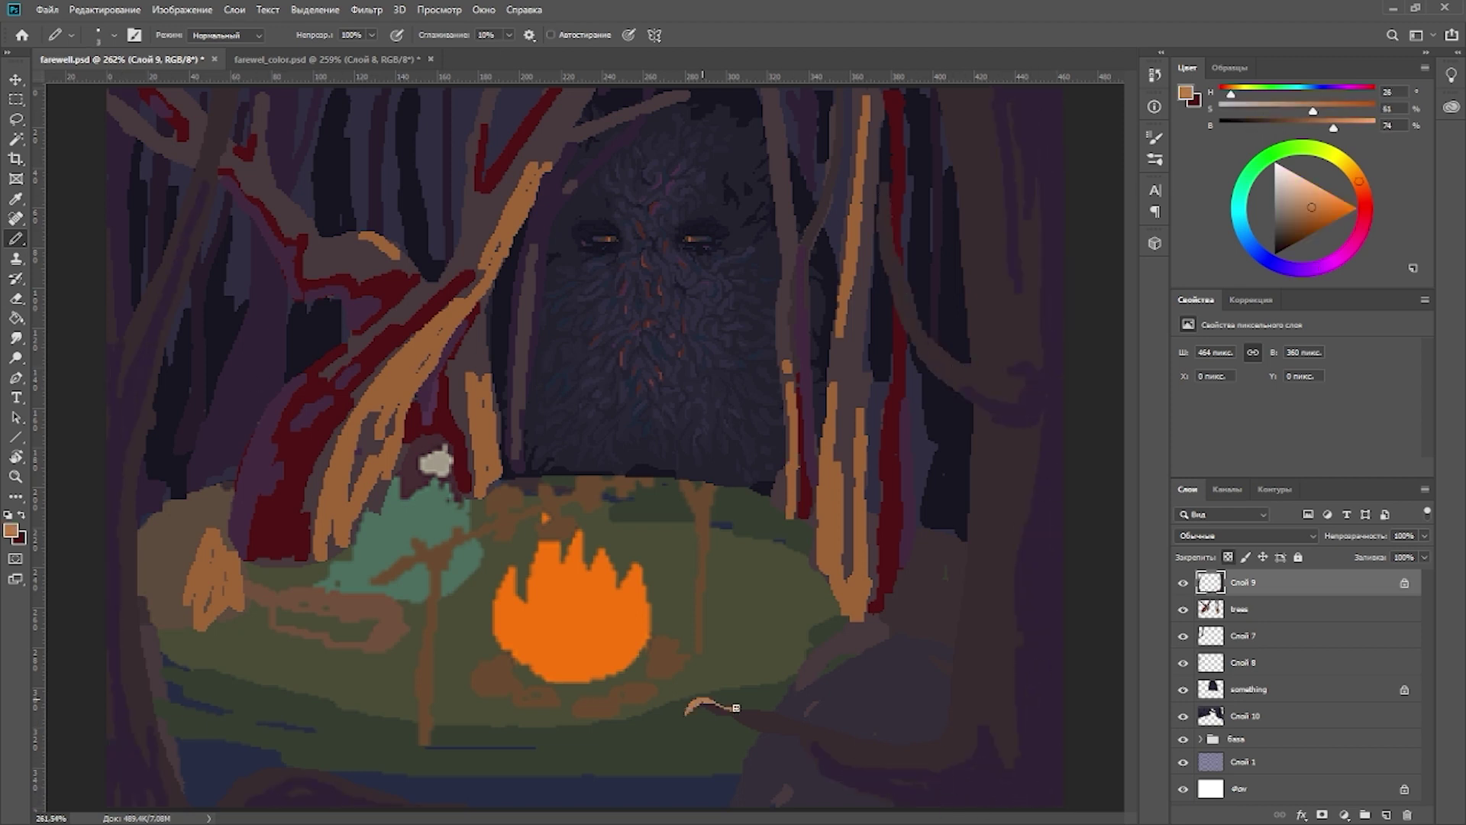
left_click_drag(735, 707, 916, 752)
left_click_drag(977, 416, 951, 691)
left_click_drag(963, 91, 958, 351)
left_click_drag(920, 309, 894, 374)
left_click_drag(221, 145, 130, 573)
left_click_drag(153, 572, 176, 771)
left_click_drag(111, 229, 113, 329)
Step: Add bright orange strokes over the firelit side of the big tree
scroll(655, 520, "down", 2)
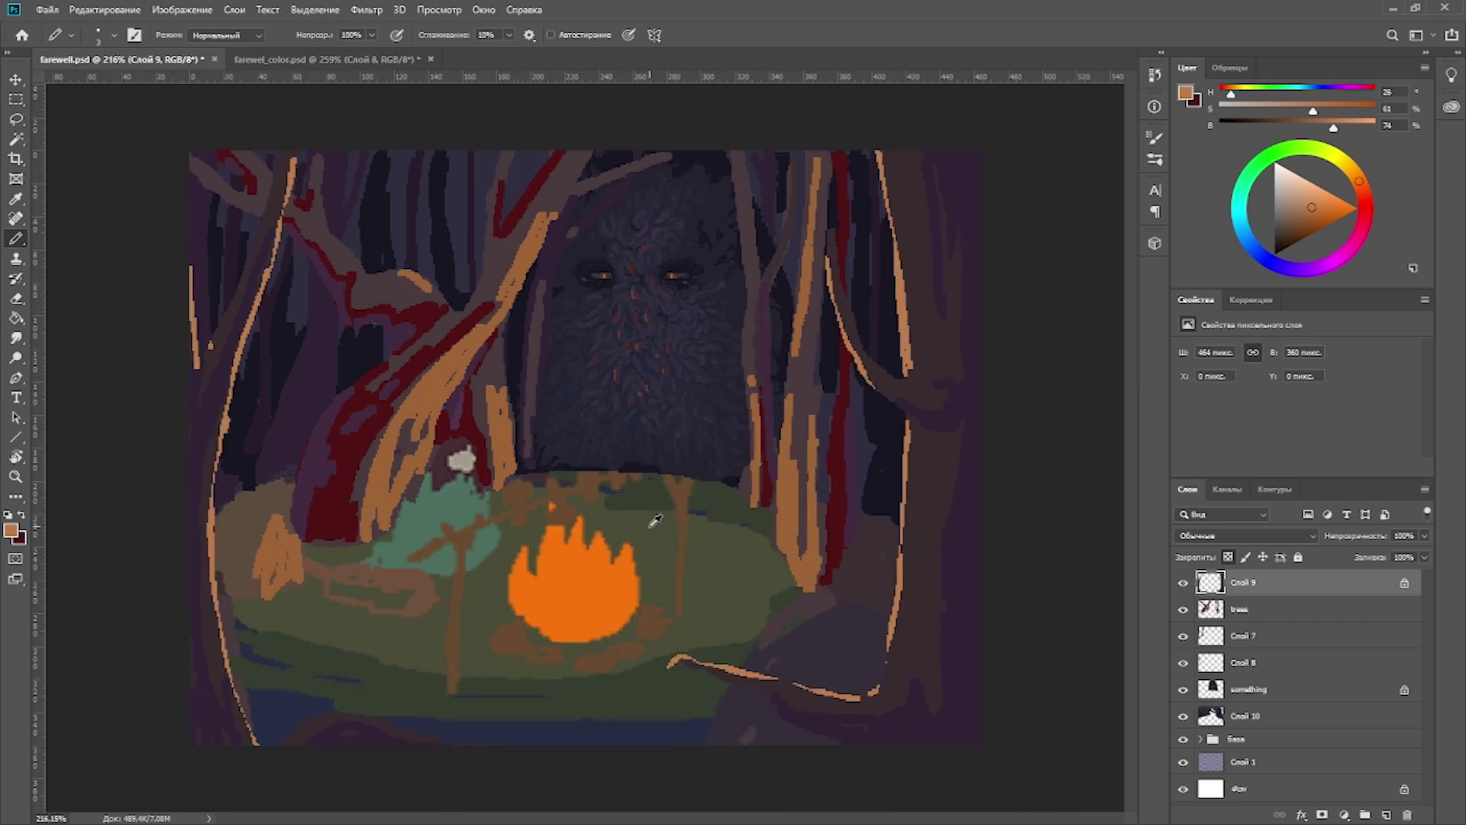
scroll(655, 520, "up", 1)
left_click_drag(446, 365, 384, 517)
Step: Shade the right foreground trunk with greyish purple (H 313, S 13, B 24), add a background stroke behind the big tree, and merge trees into Слой 7
left_click(968, 125, "alt")
left_click_drag(968, 565, 909, 760)
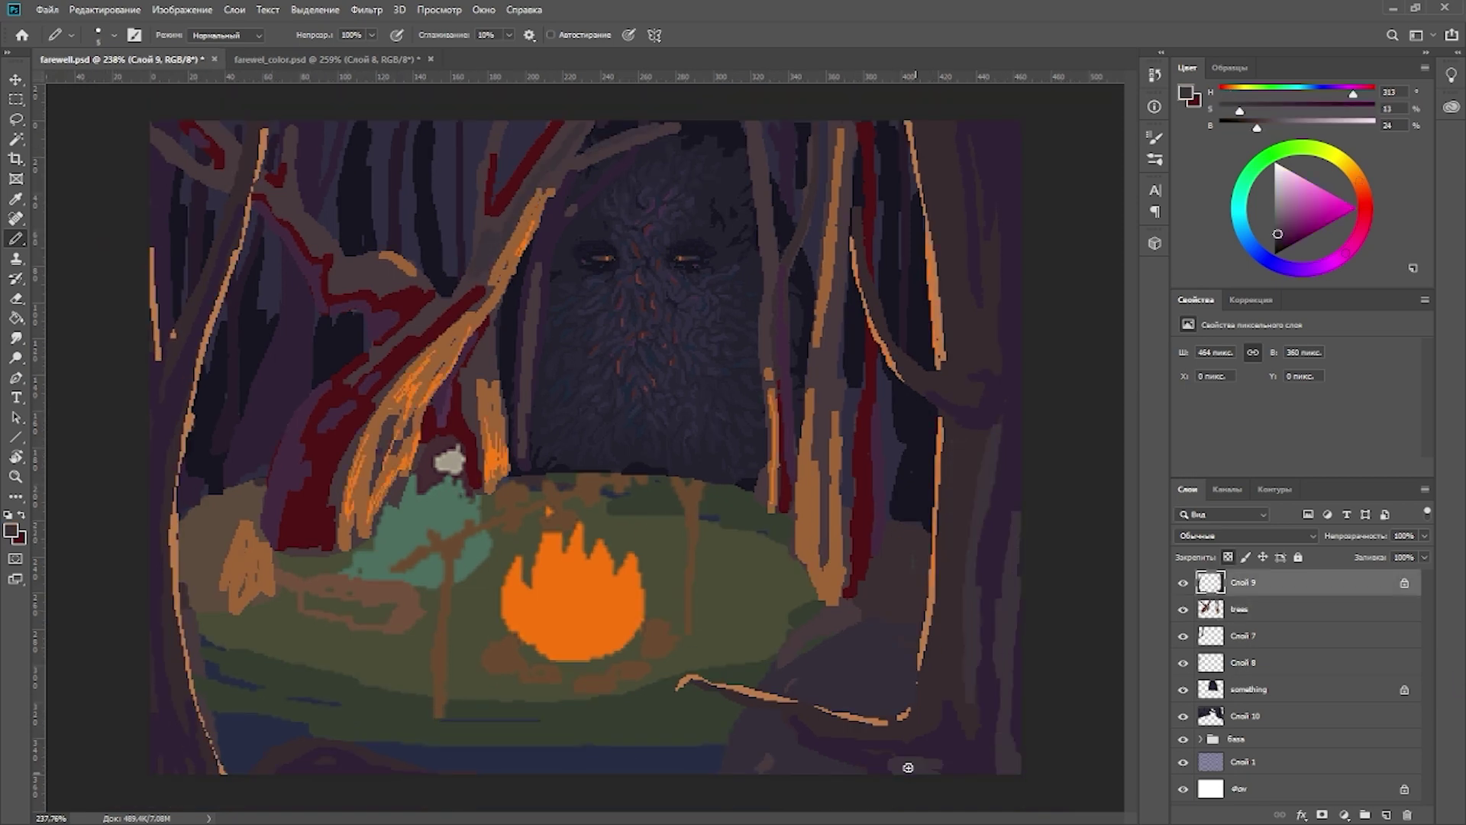
left_click_drag(302, 342, 267, 475)
key("ctrl+e")
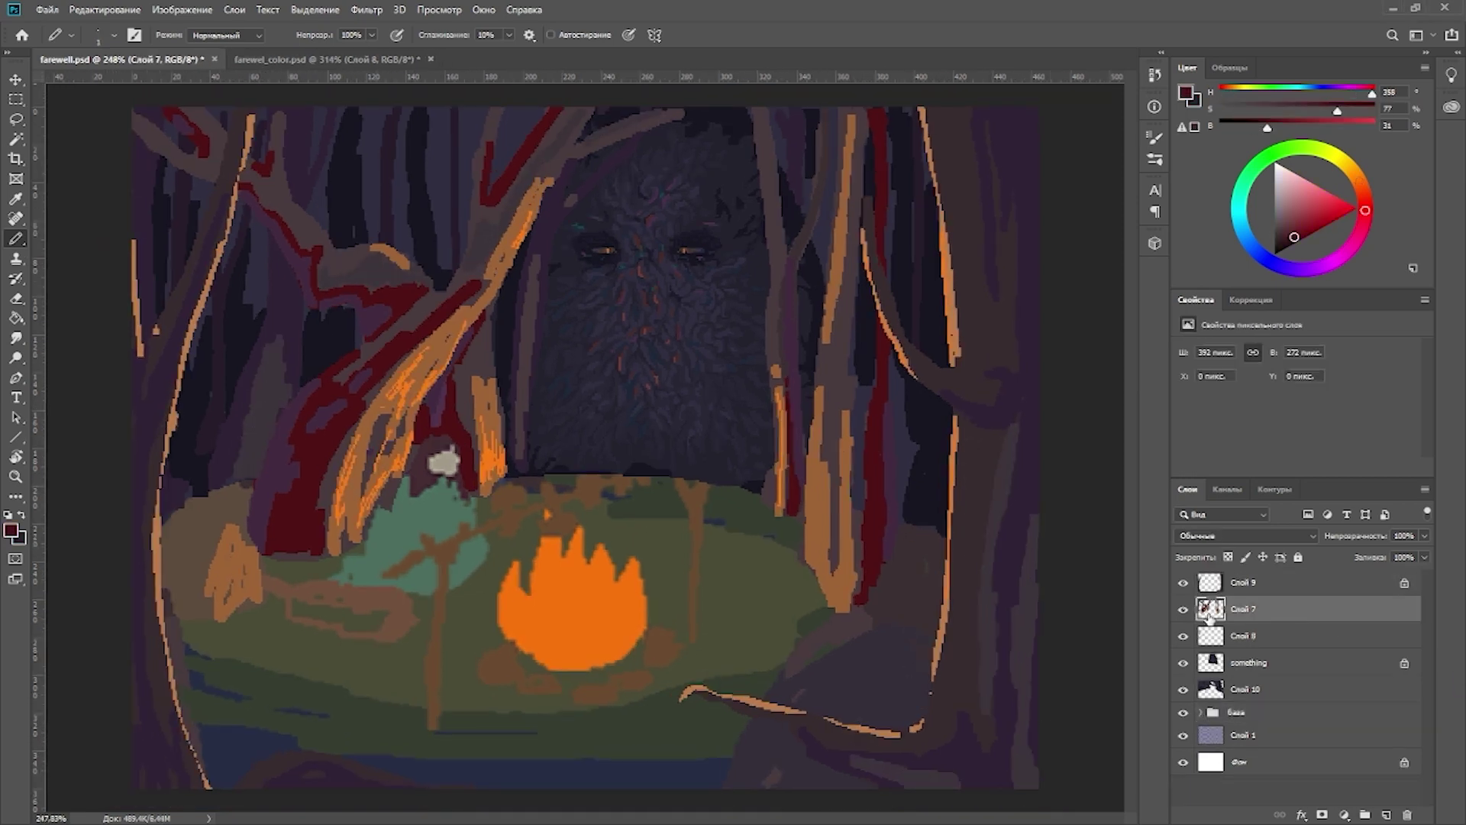
Step: Soften the big tree's red trunk shadow with muted red and brown streaks sampled from the trunk
scroll(958, 462, "up", 3)
left_click(405, 634, "alt")
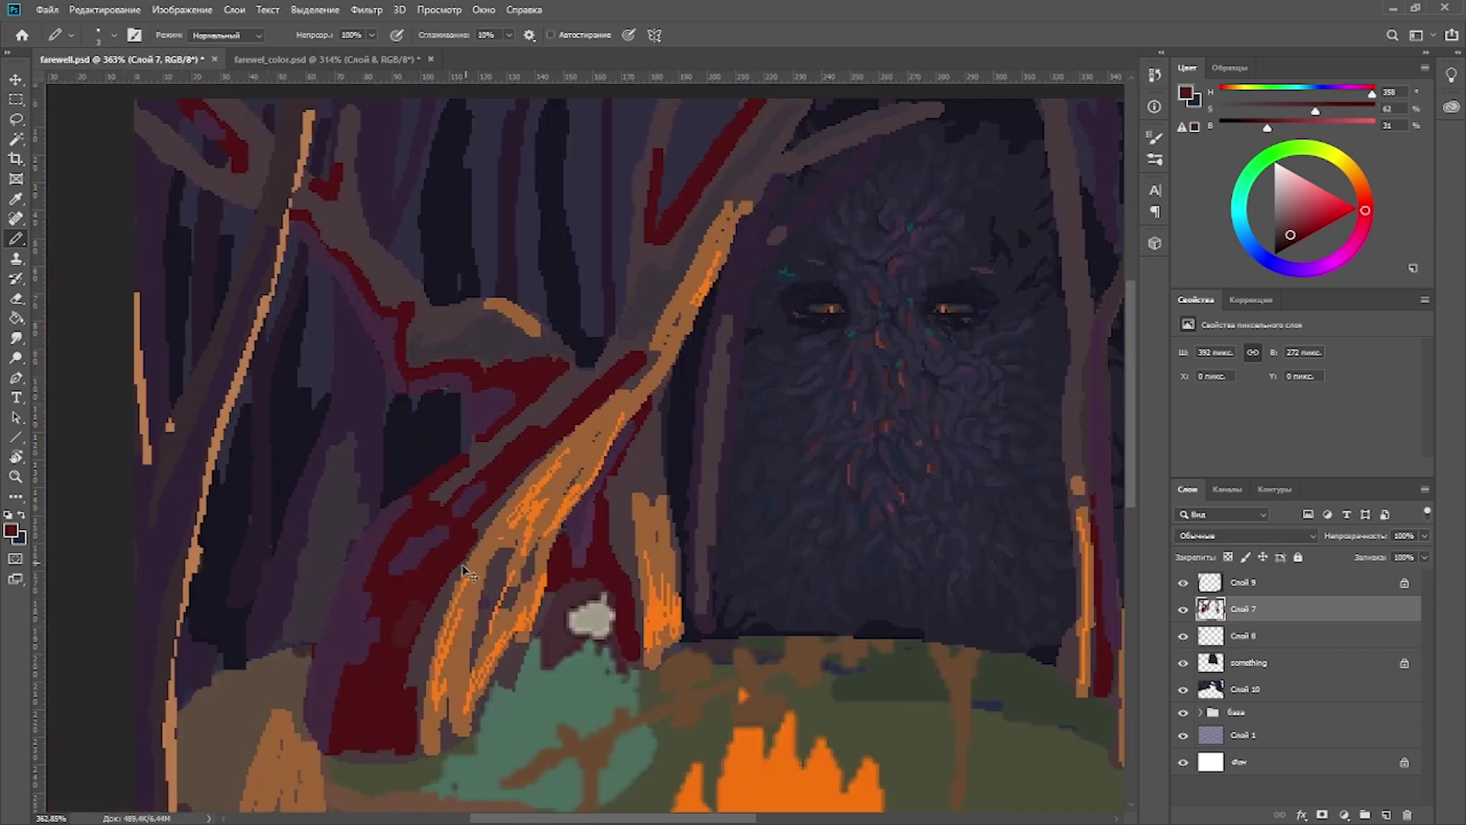
left_click_drag(462, 565, 697, 420)
left_click_drag(566, 436, 374, 721)
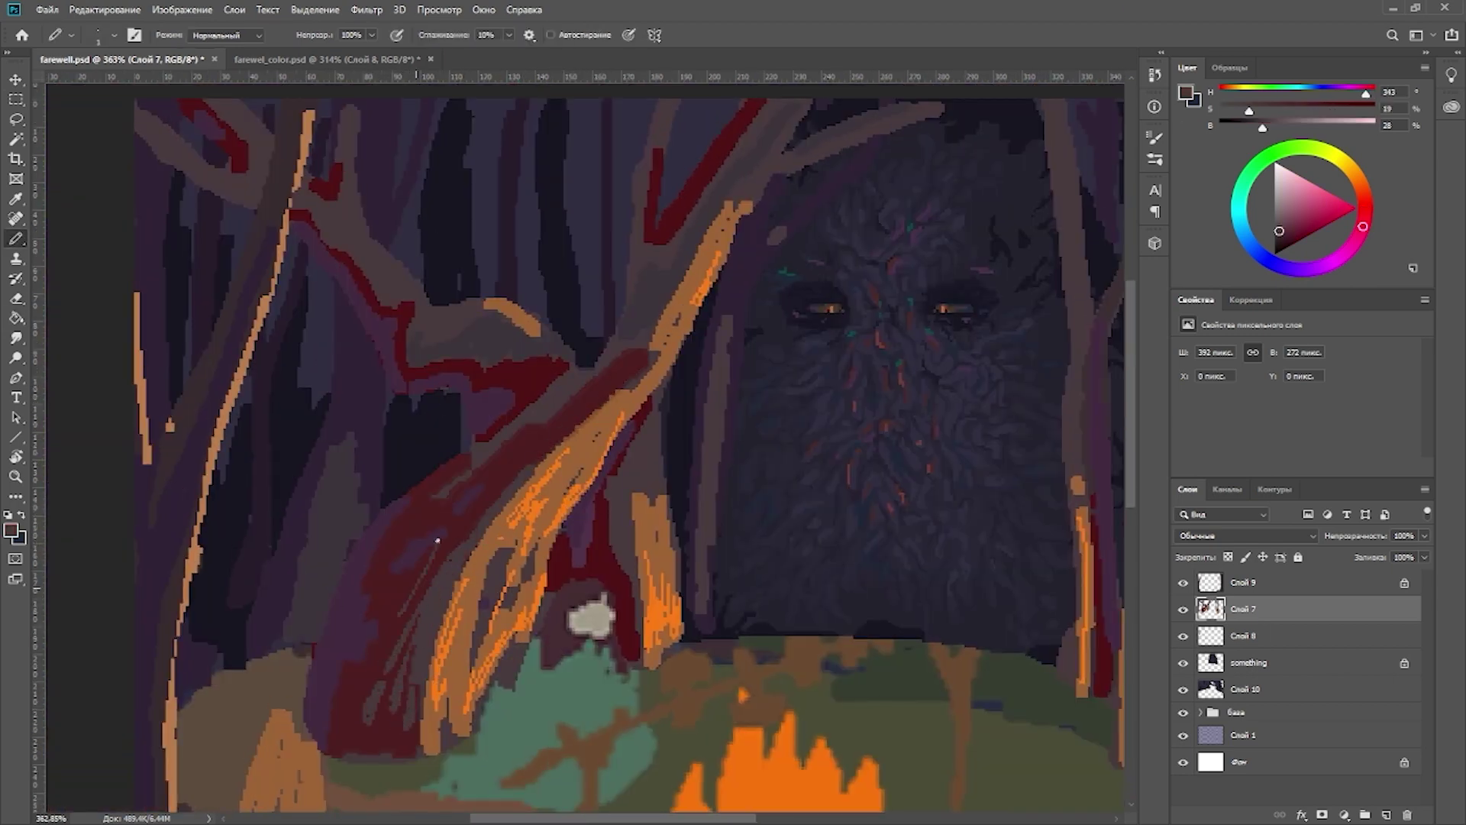
left_click_drag(432, 544, 398, 607)
Step: Cover the orange highlights on the big tree's leaning trunk with brown (H 343, S 19, B 28), cleaning up its upper branches
left_click_drag(504, 603, 737, 203)
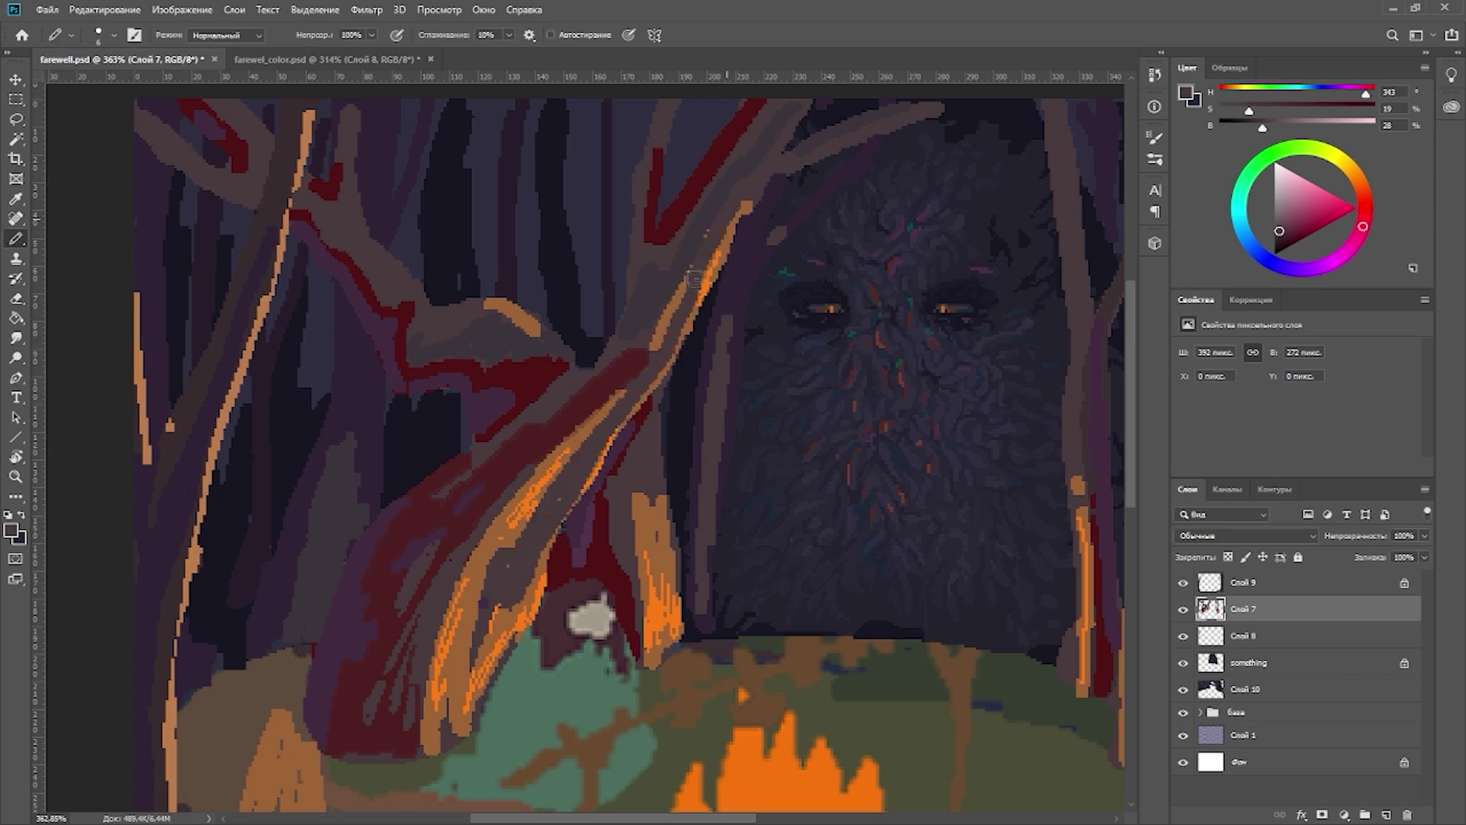
left_click_drag(428, 748, 485, 572)
left_click_drag(752, 203, 629, 382)
mouse_move(565, 435)
left_mouse_down()
mouse_move(449, 615)
mouse_move(576, 484)
mouse_move(745, 217)
mouse_move(840, 122)
mouse_move(638, 180)
mouse_move(672, 200)
mouse_move(691, 144)
left_mouse_up()
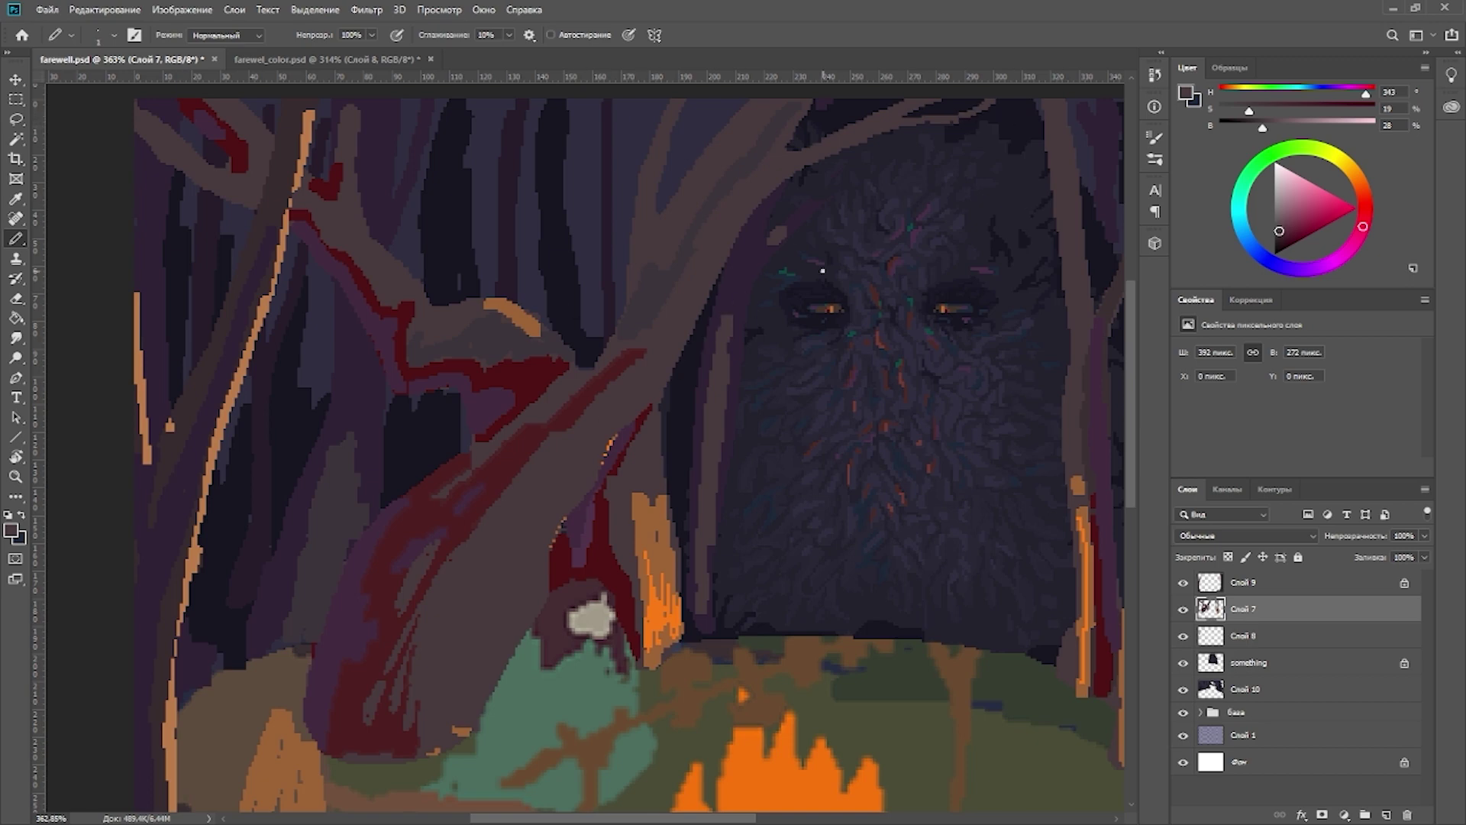
Step: Draw a thin twig from the big tree toward the creature and erase the part crossing its face
left_click_drag(806, 298, 691, 328)
key("e")
left_click_drag(839, 236, 816, 277)
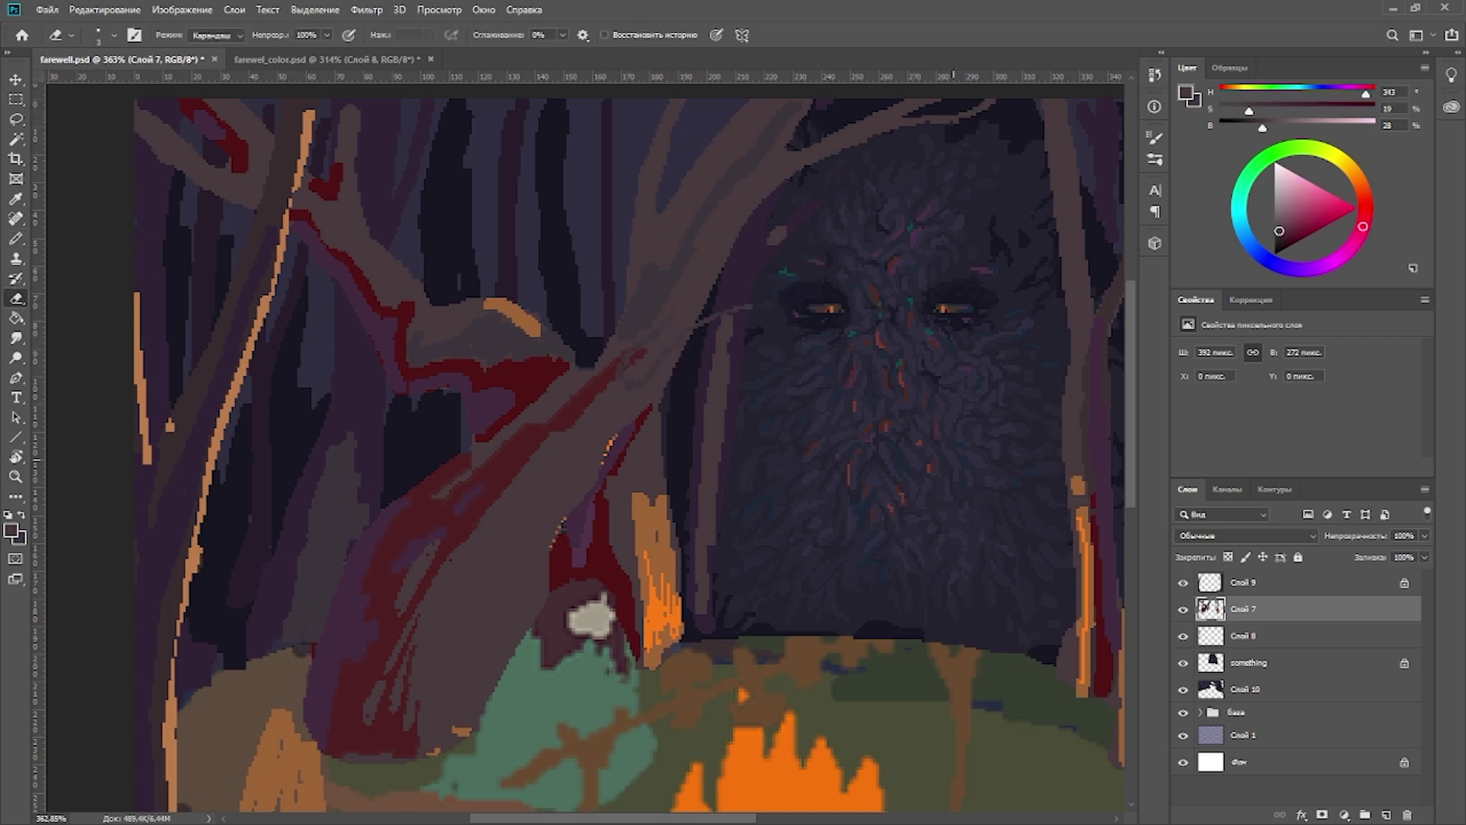
Step: Add a new top layer named girl, reduce the base group's fill to 73%, and make the girl layer active
key("b")
scroll(580, 450, "down", 1)
left_click(1386, 815)
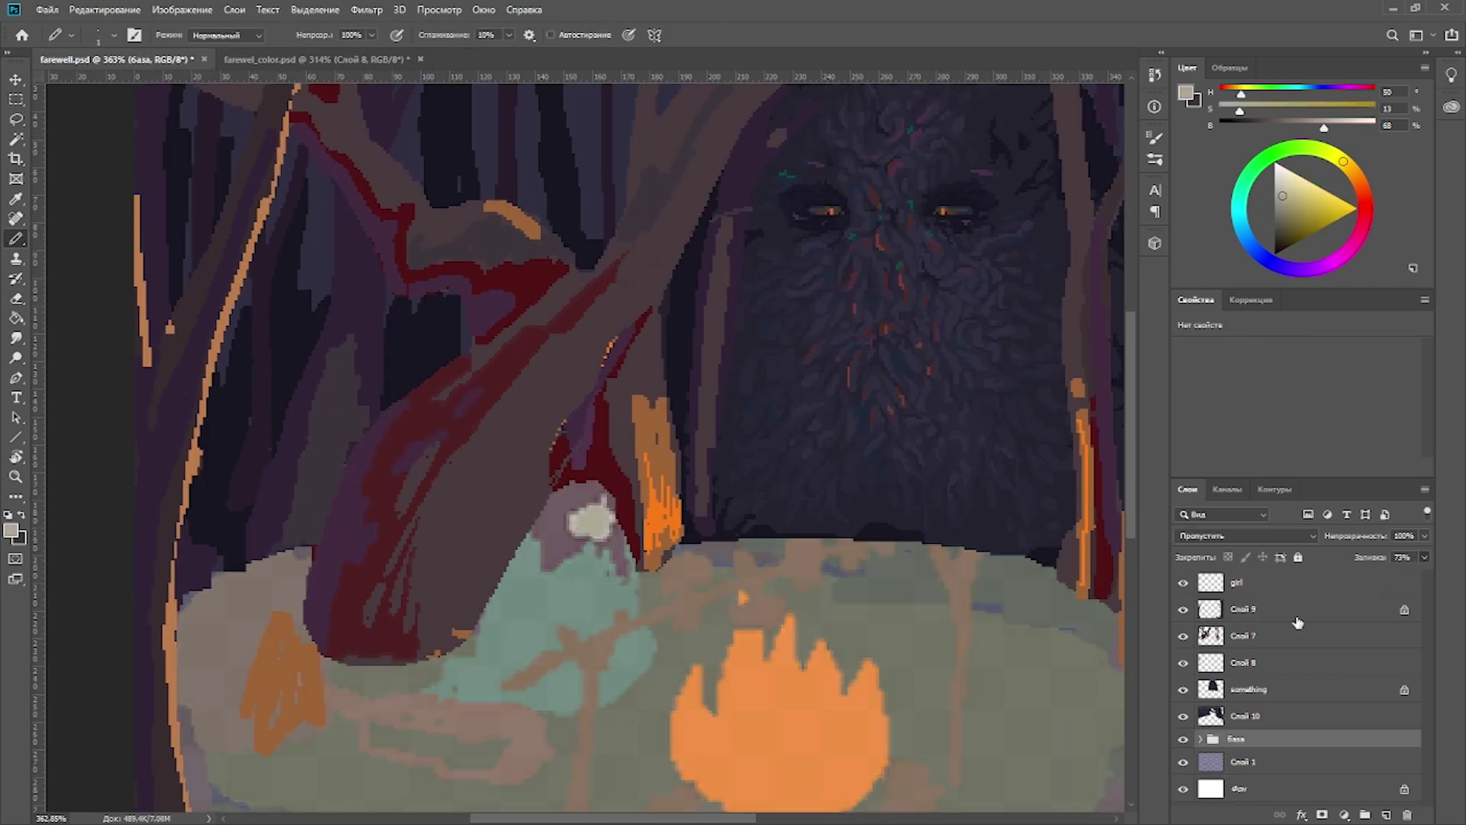
left_click(1268, 582)
Step: Paint the girl's dark reddish-brown hair (H 343, S 36, B 27) around her pale face, trimming its edges
left_click(631, 556, "alt")
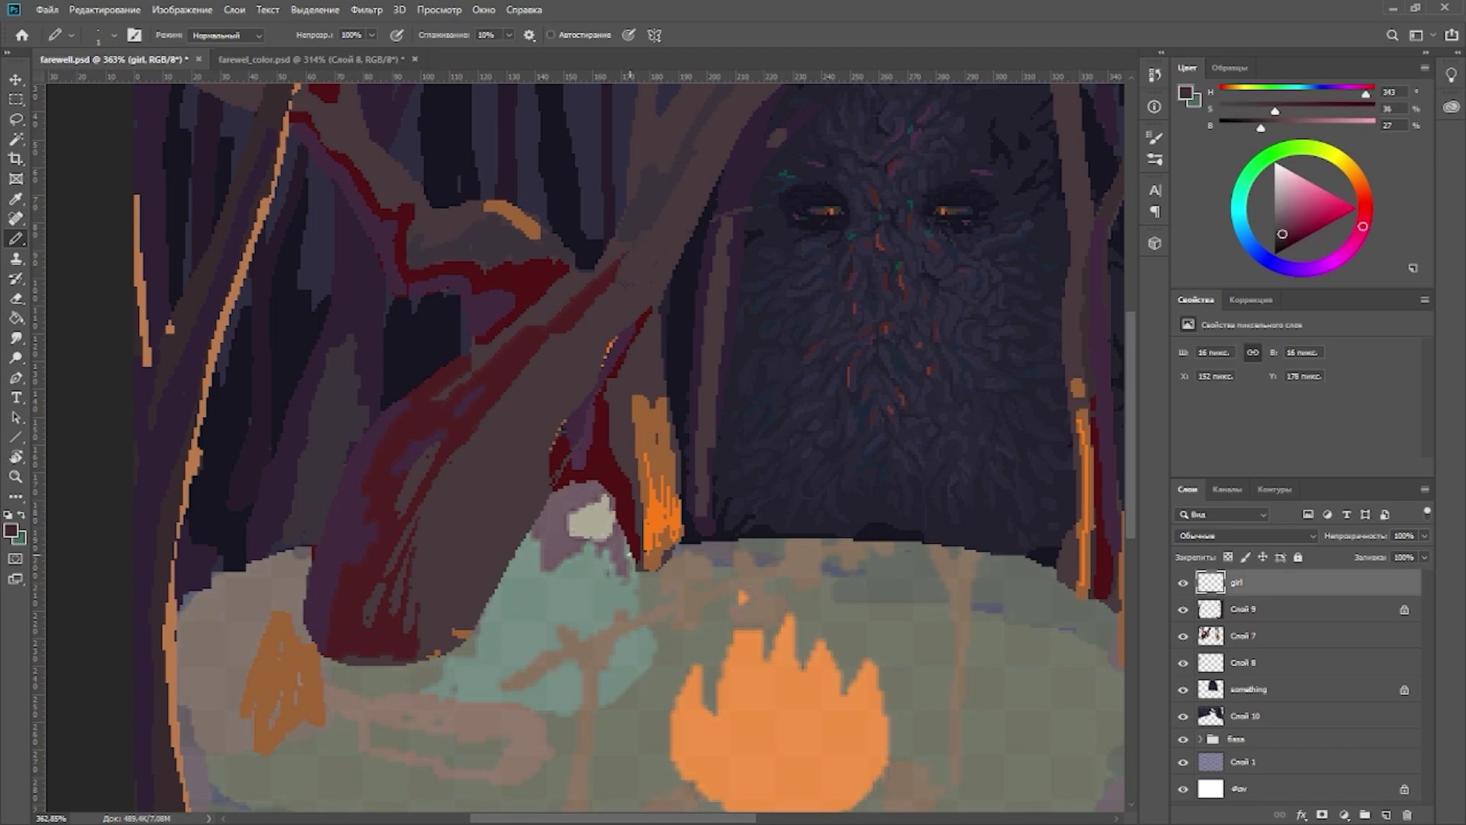
mouse_move(584, 489)
left_mouse_down()
mouse_move(550, 527)
mouse_move(546, 565)
mouse_move(576, 553)
mouse_move(538, 544)
mouse_move(574, 479)
left_mouse_up()
key("e")
key("b")
left_click(621, 544)
left_click(607, 495)
left_click(596, 504, "alt")
left_click(603, 497, "alt")
left_click(587, 485, "alt")
left_click_drag(546, 541, 572, 557)
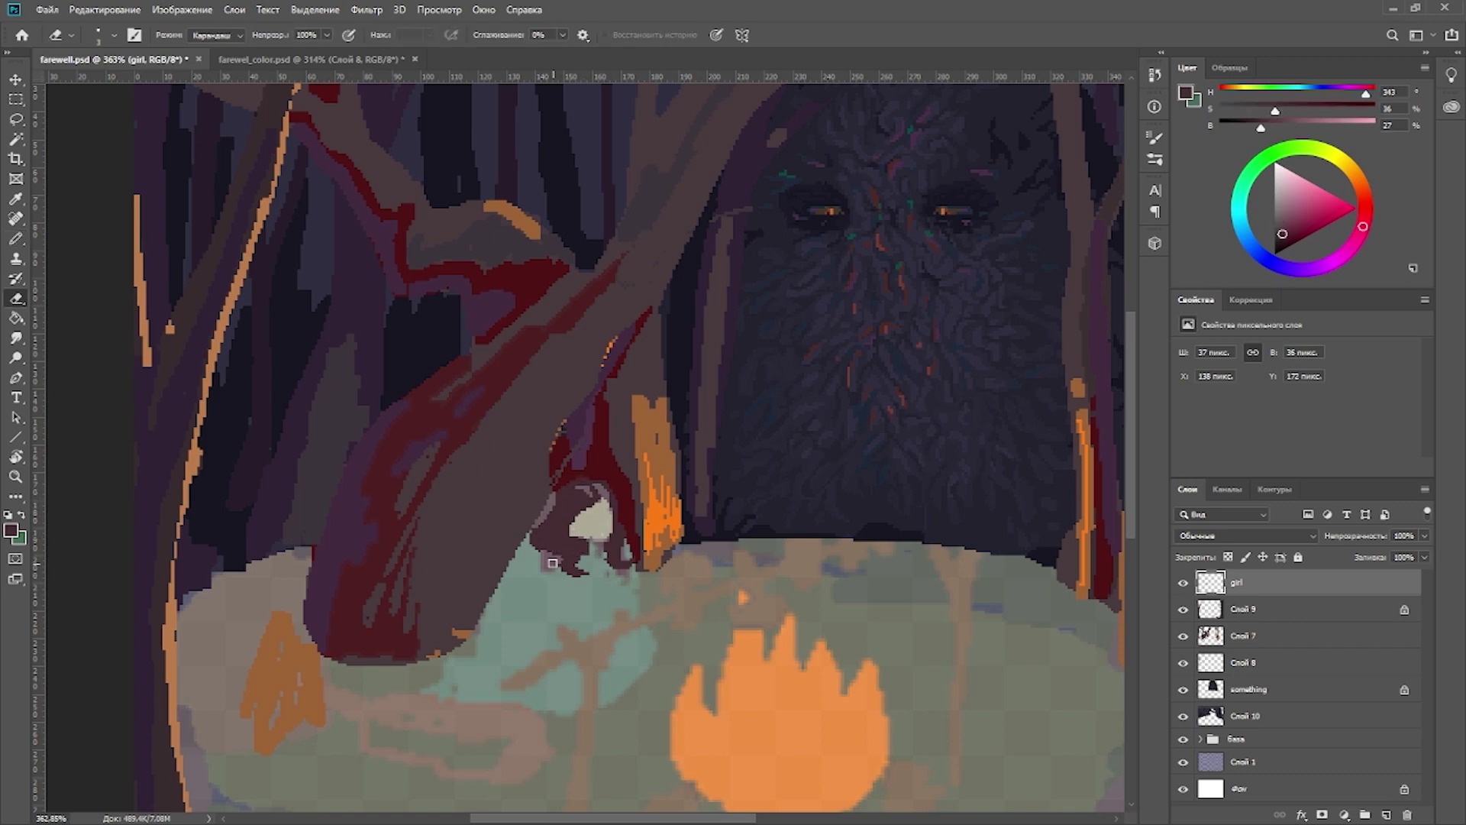
Step: Paint the girl's dress as a solid green (H 155, S 31, B 43) shape with a cleaned-up outline
left_click(676, 581, "alt")
left_click_drag(633, 618, 607, 679)
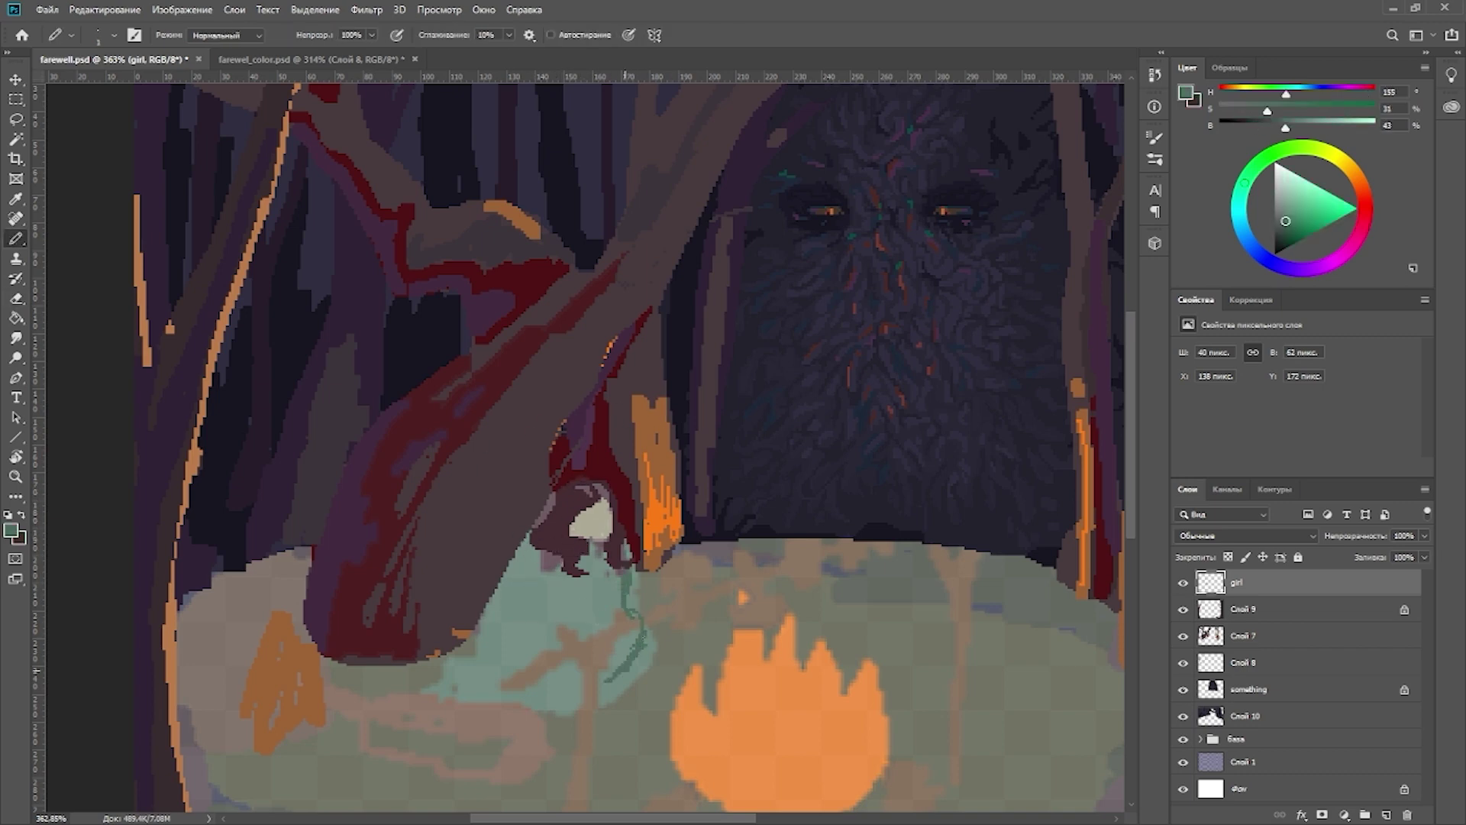
mouse_move(498, 593)
left_mouse_down()
mouse_move(593, 691)
mouse_move(527, 626)
mouse_move(611, 603)
mouse_move(488, 664)
mouse_move(530, 576)
left_mouse_up()
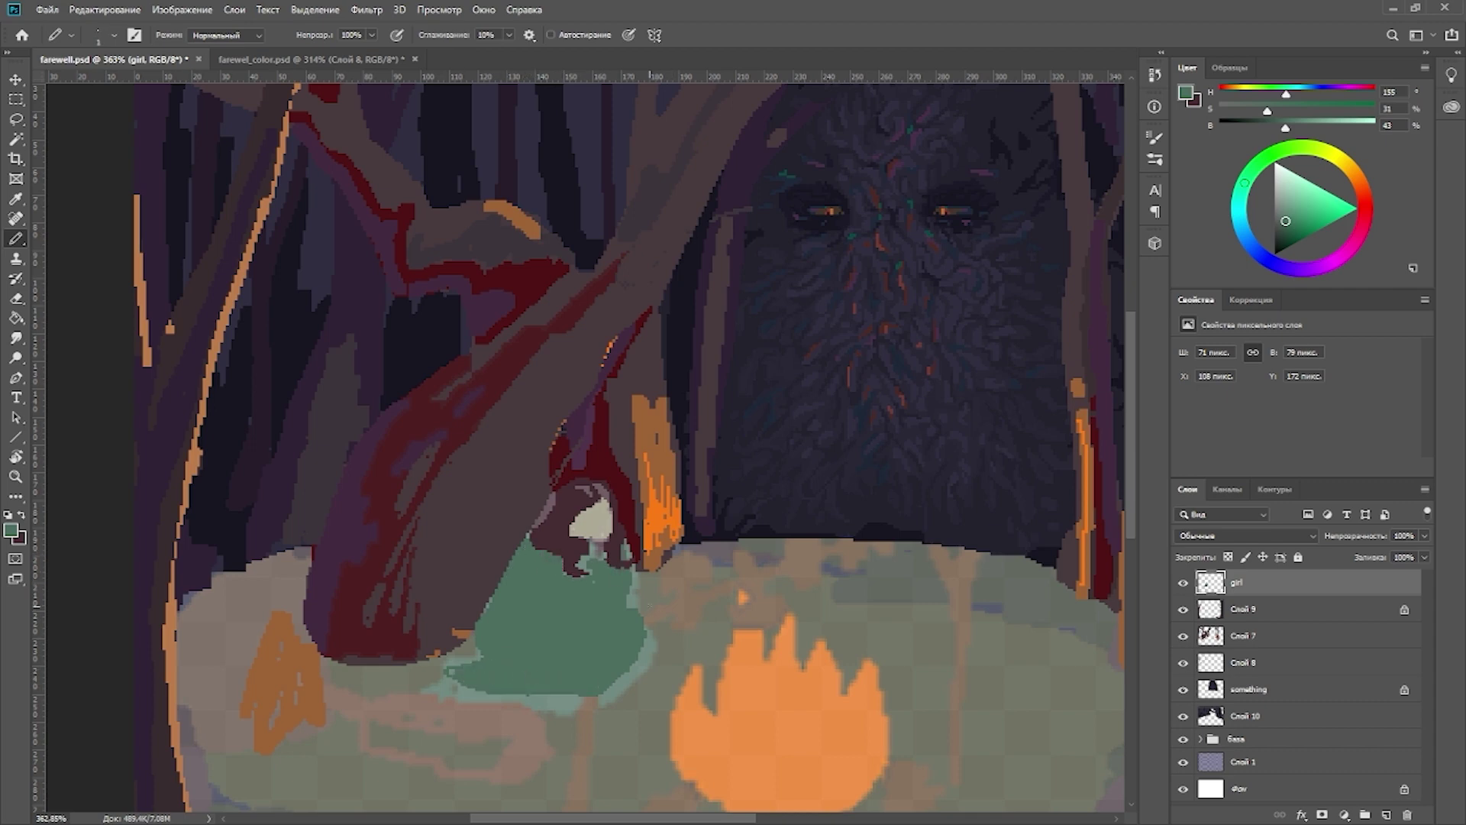
left_click_drag(488, 626, 481, 658)
left_click_drag(625, 648, 651, 676)
key("x")
mouse_move(573, 520)
left_mouse_down()
mouse_move(610, 527)
mouse_move(605, 544)
mouse_move(500, 611)
mouse_move(491, 652)
left_mouse_up()
key("x")
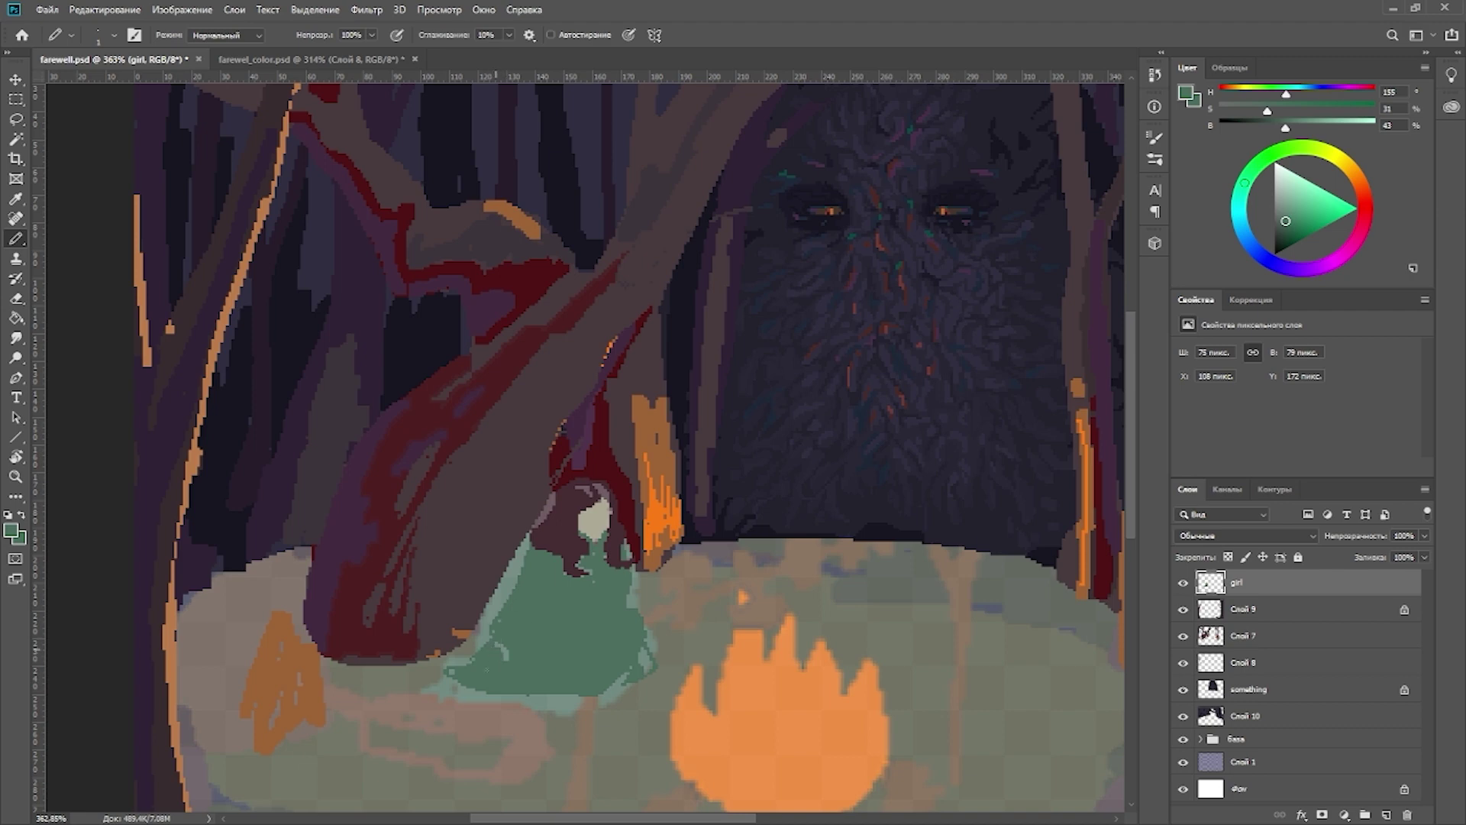
Step: On Слой 7, cover the big tree's red trunk shadow with brown and draw dark bark lines (H 315, S 13, B 24)
scroll(794, 657, "down", 2)
left_click(511, 517, "ctrl")
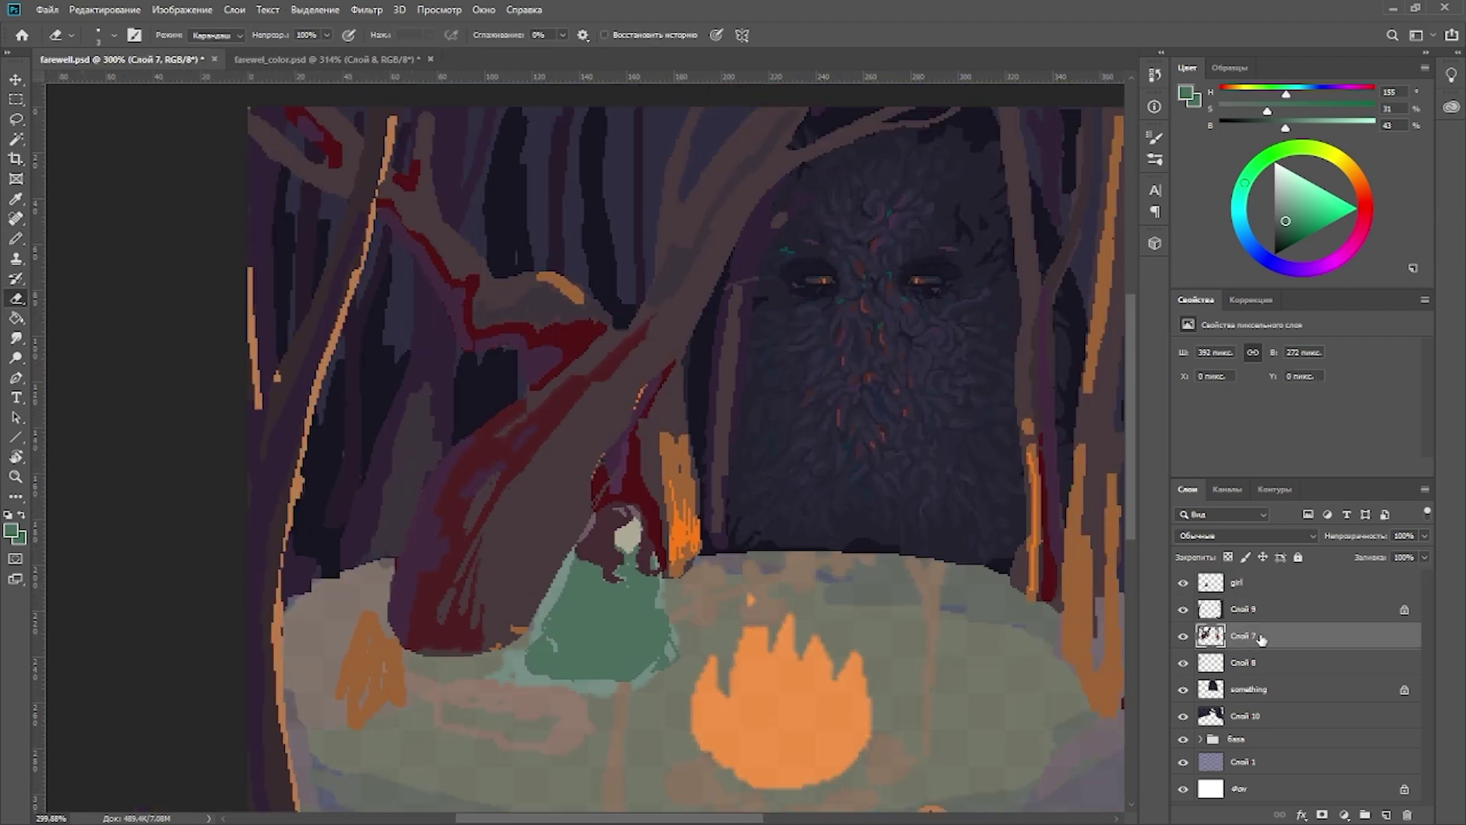
left_click(512, 518, "alt")
mouse_move(511, 518)
left_mouse_down()
mouse_move(543, 415)
mouse_move(458, 603)
mouse_move(514, 644)
mouse_move(527, 582)
left_mouse_up()
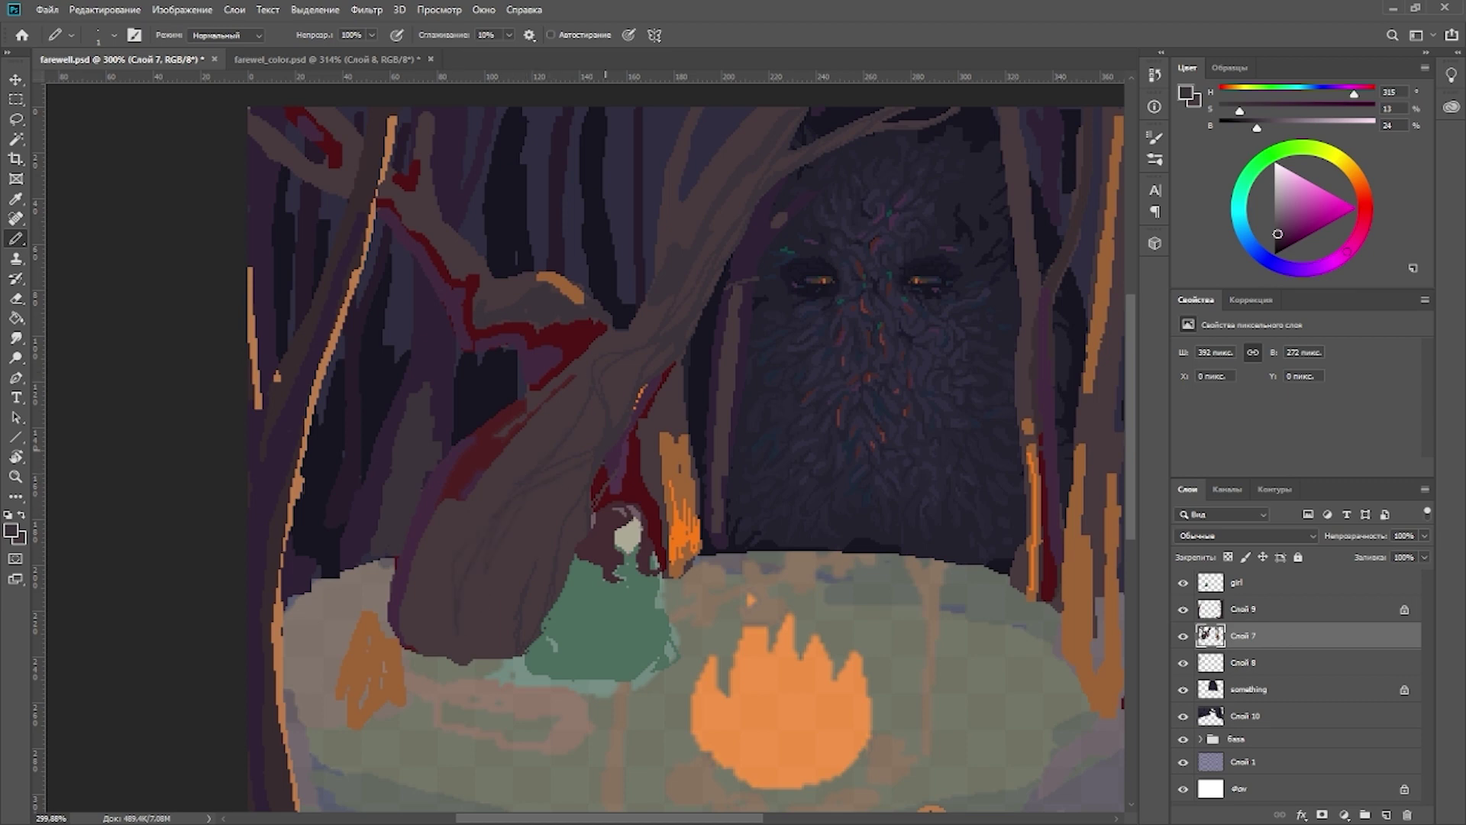
scroll(574, 464, "up", 1)
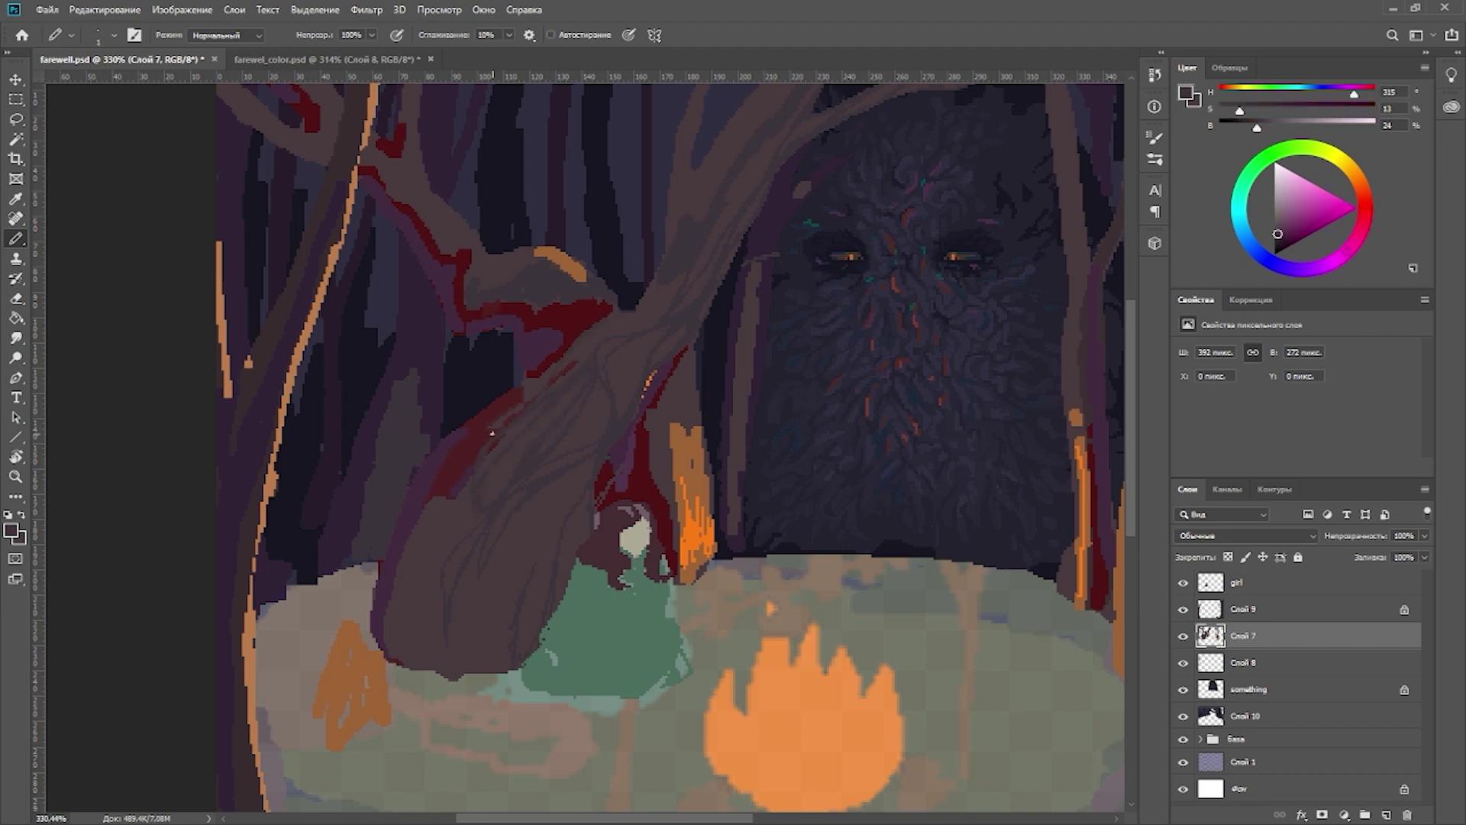
Step: Extend the bark lines over the whole big trunk and repaint its remaining red edge with sampled dark brown tones
left_click(537, 376, "alt")
scroll(631, 353, "up", 2)
scroll(689, 245, "down", 2)
left_click(686, 217, "alt")
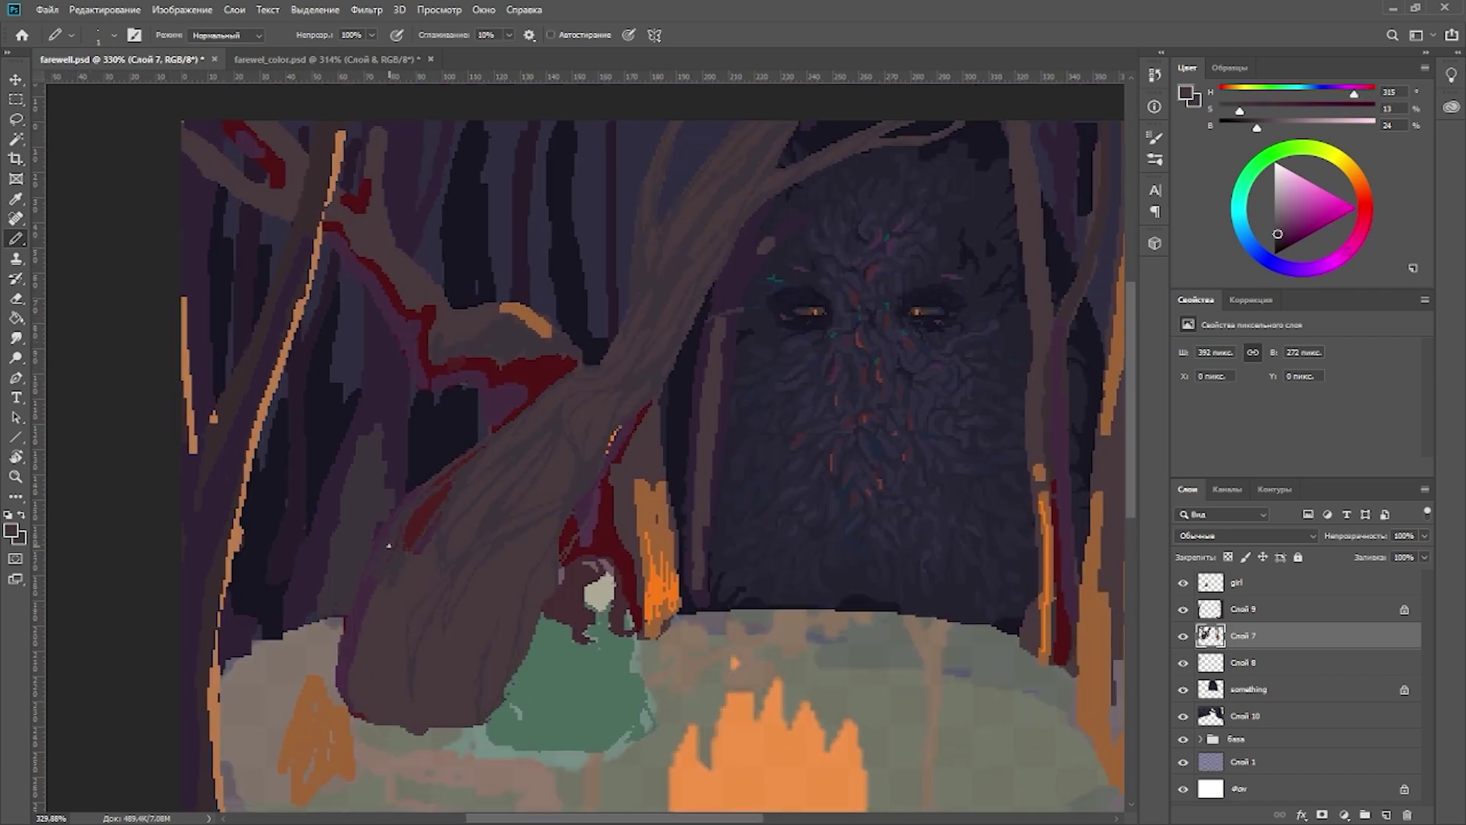
left_click(530, 599, "alt")
left_click(351, 658, "alt")
left_click(453, 462, "alt")
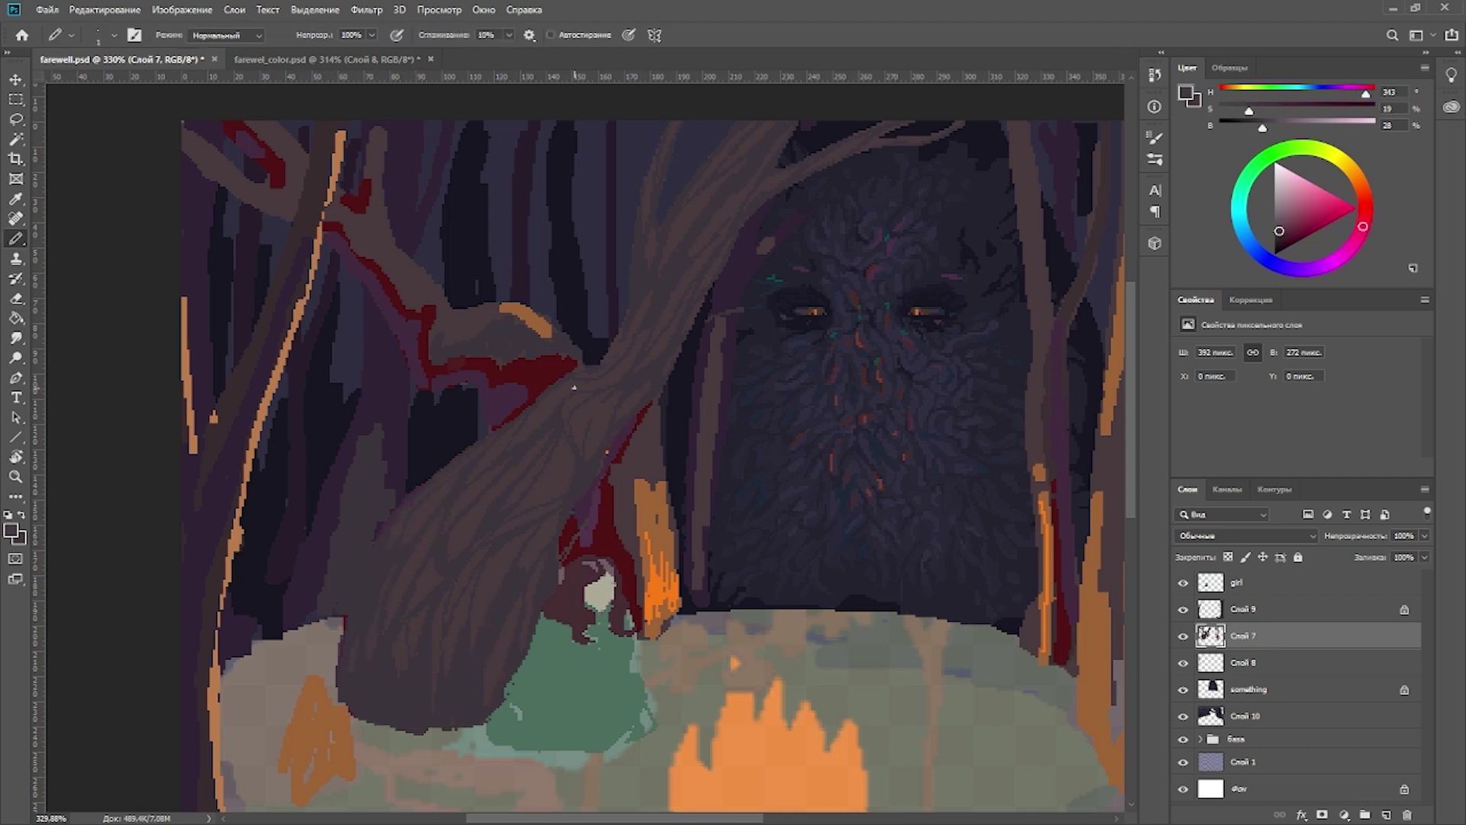
Step: Cover the red and orange areas of the big tree's root behind the girl with sampled brown (H 343, S 19, B 28)
left_click(516, 331, "alt")
scroll(640, 574, "up", 2)
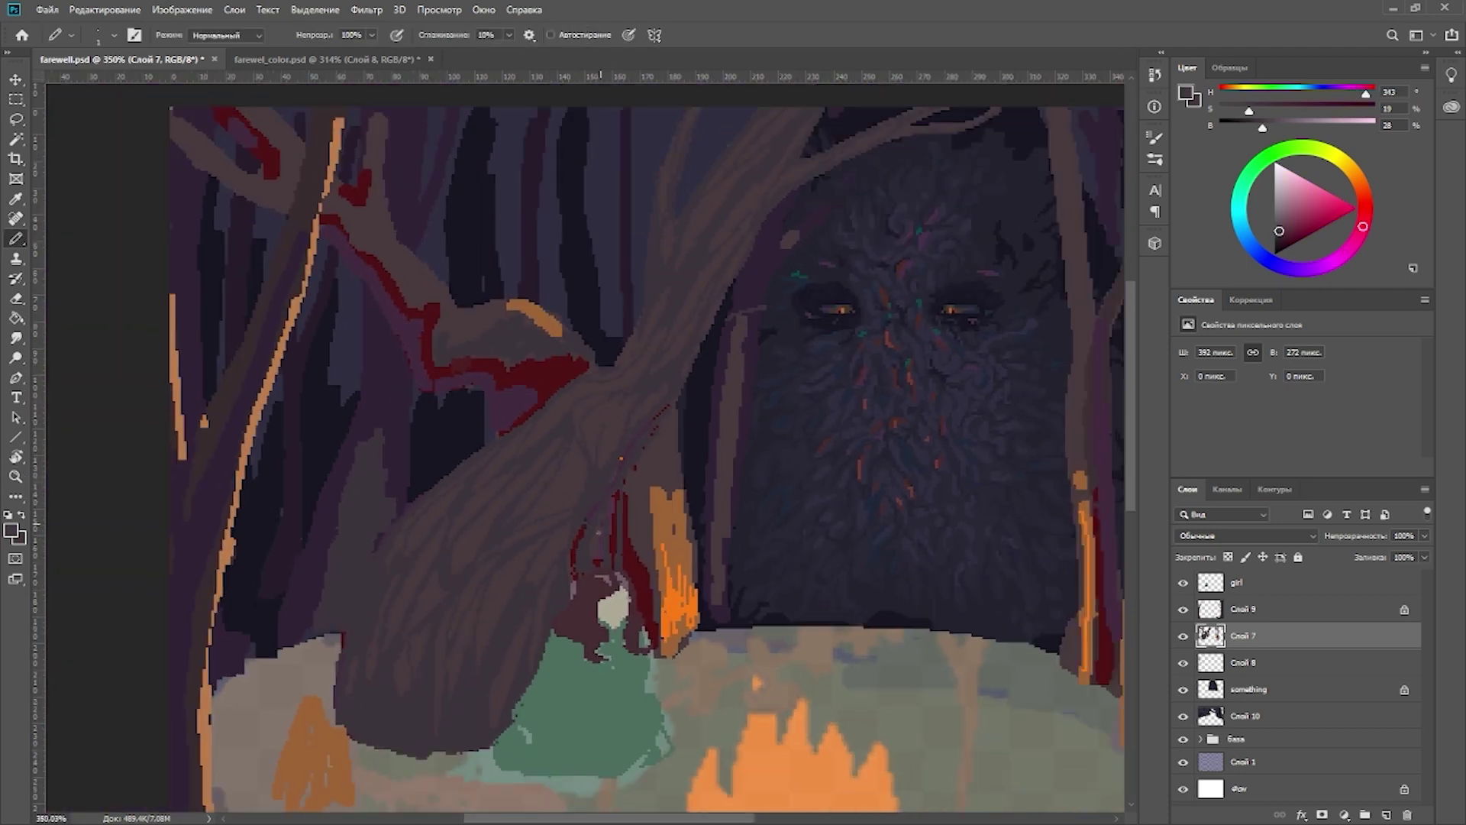
left_click(640, 574, "alt")
mouse_move(676, 657)
left_mouse_down()
mouse_move(660, 496)
mouse_move(668, 649)
left_mouse_up()
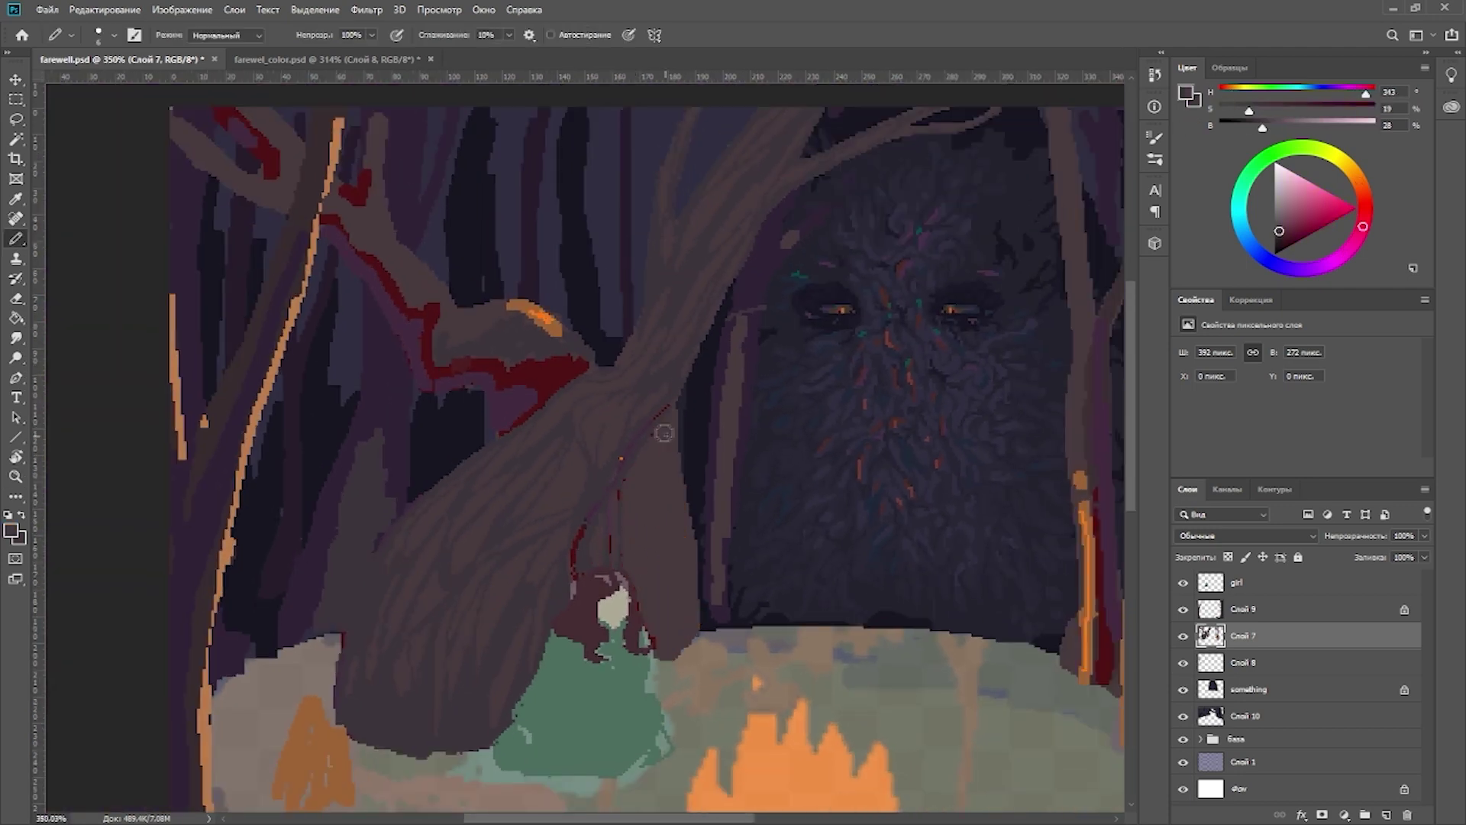
Step: Draw dark bark lines (H 315, S 13, B 24) down the root behind the girl and around the trunk fork
left_click(624, 485, "alt")
key("e")
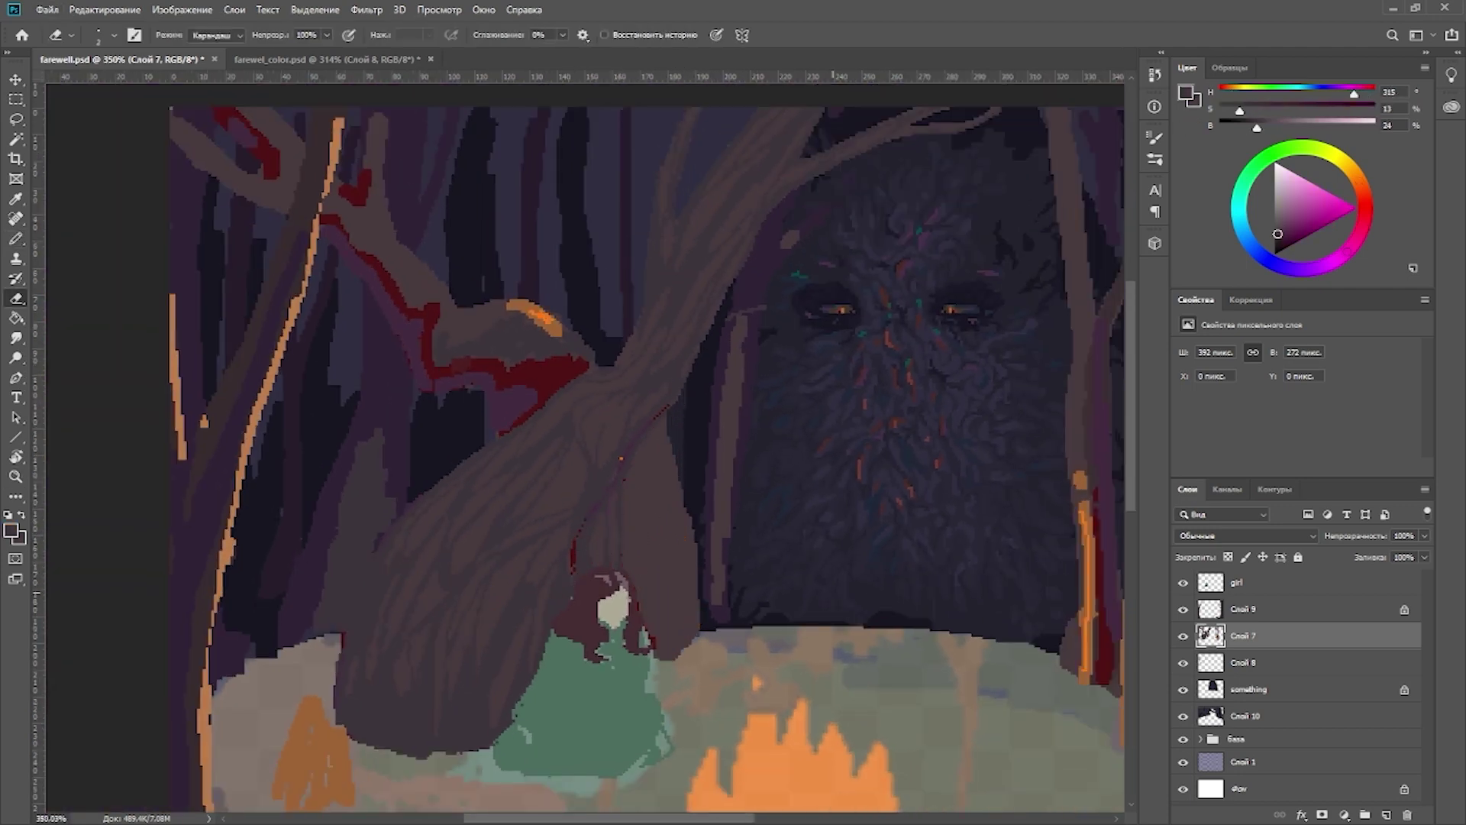
key("b")
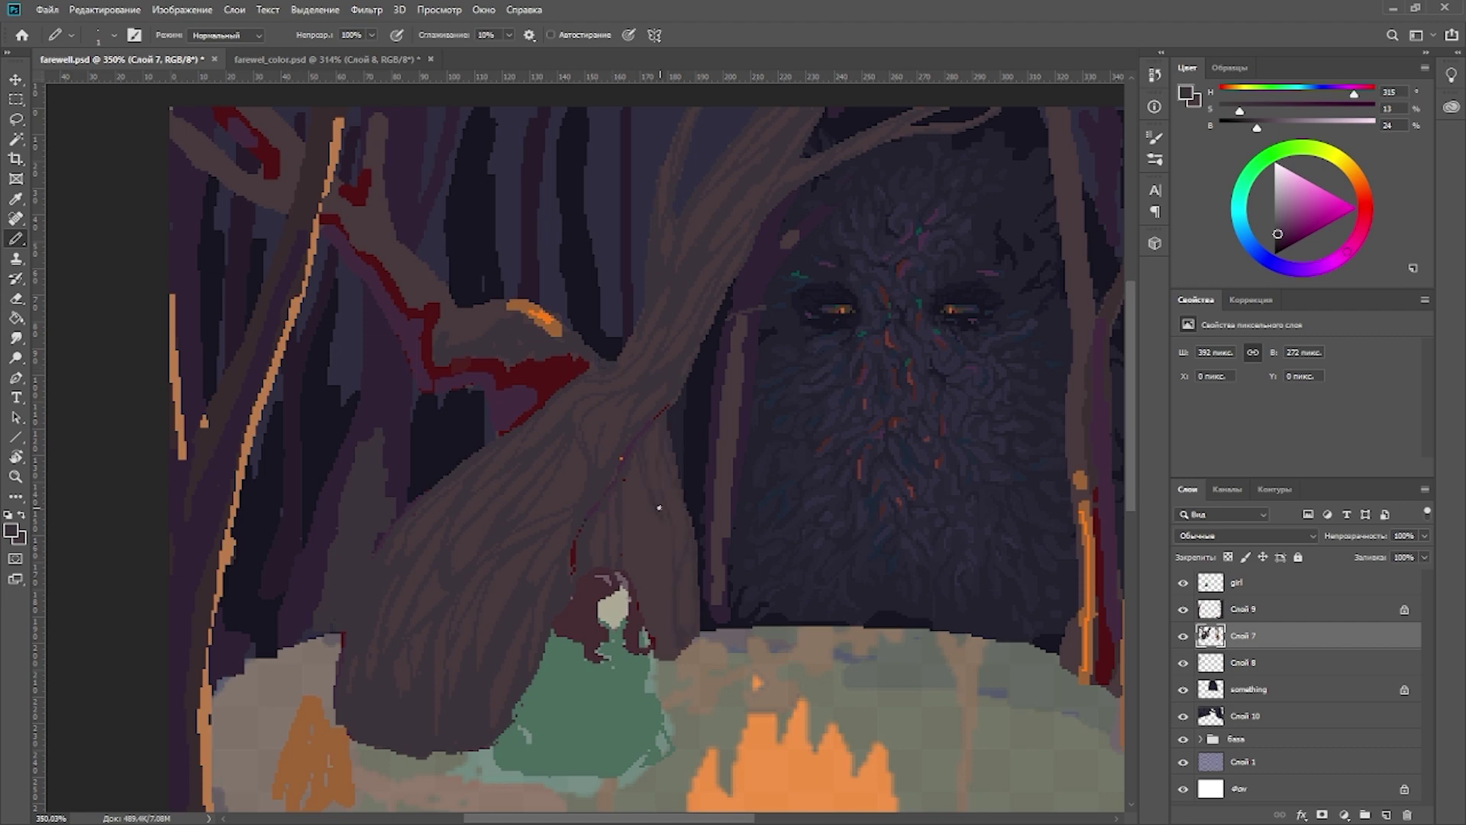
scroll(690, 605, "down", 5)
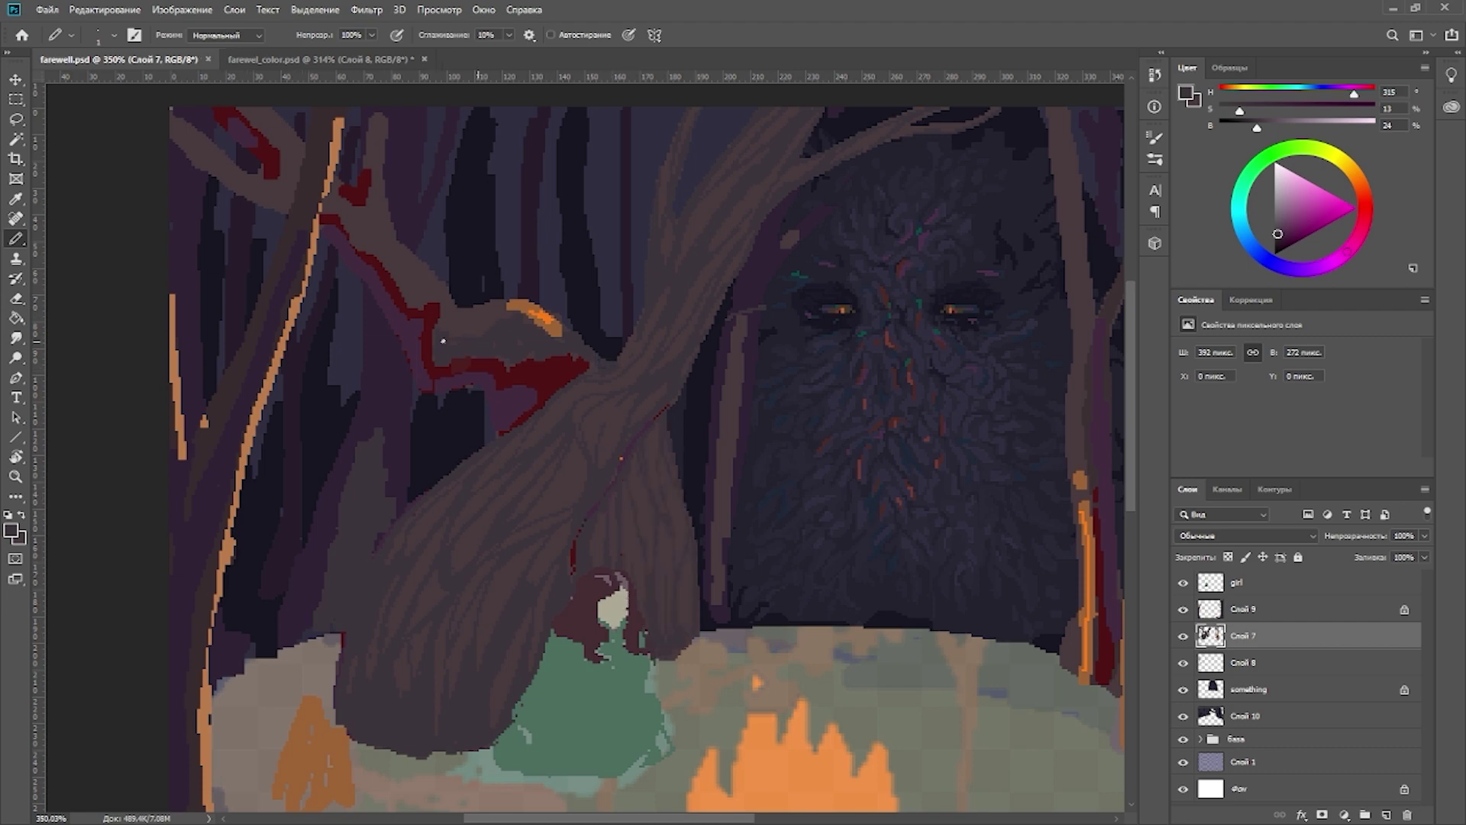
scroll(460, 444, "up", 4)
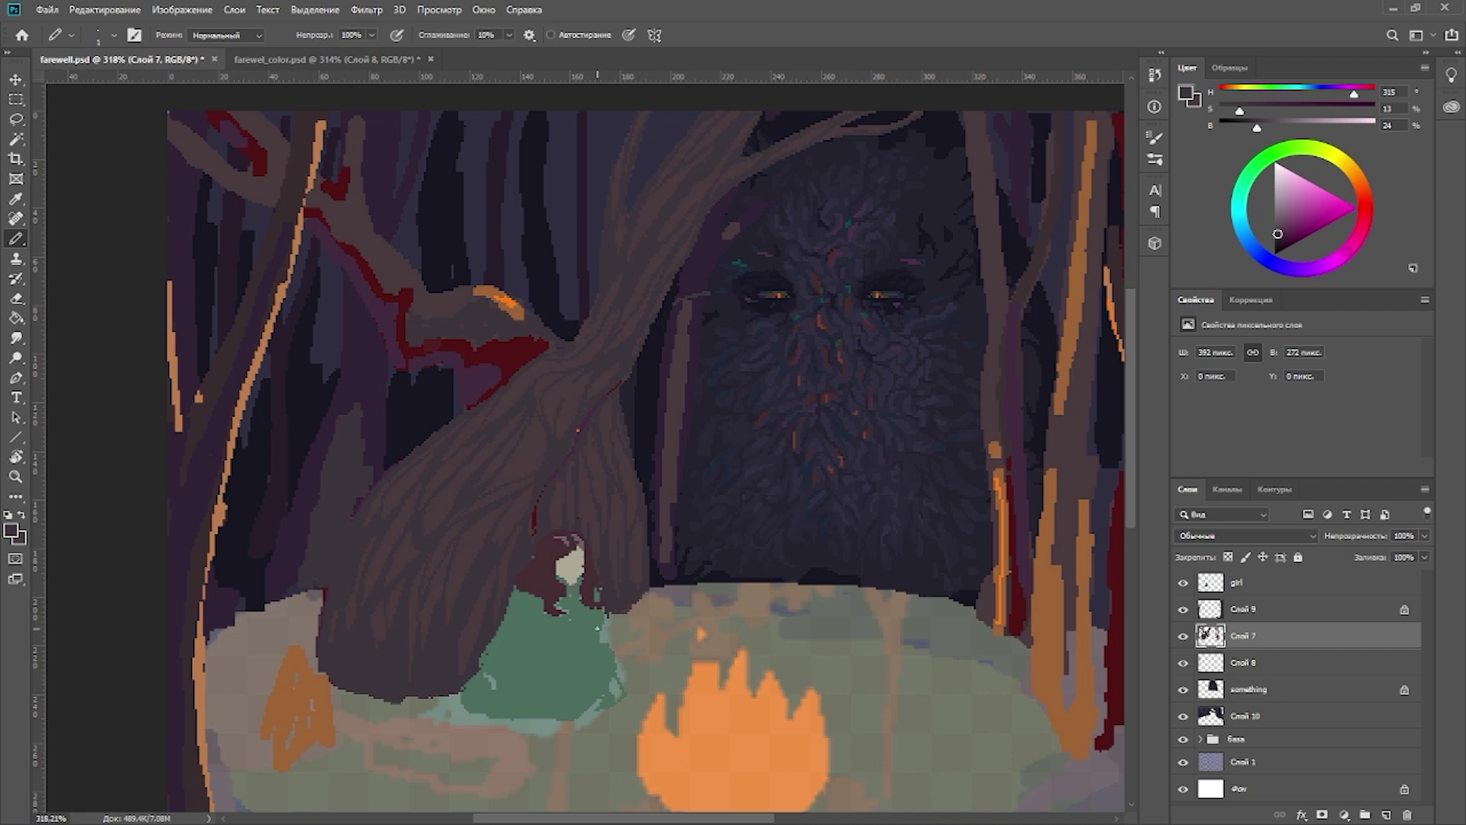
Step: Paint thin orange-brown firelight strokes (H 26, S 51, B 54) along the big trunk's bark, undoing the first trial strokes
left_click(504, 305, "alt")
left_click_drag(540, 437, 485, 492)
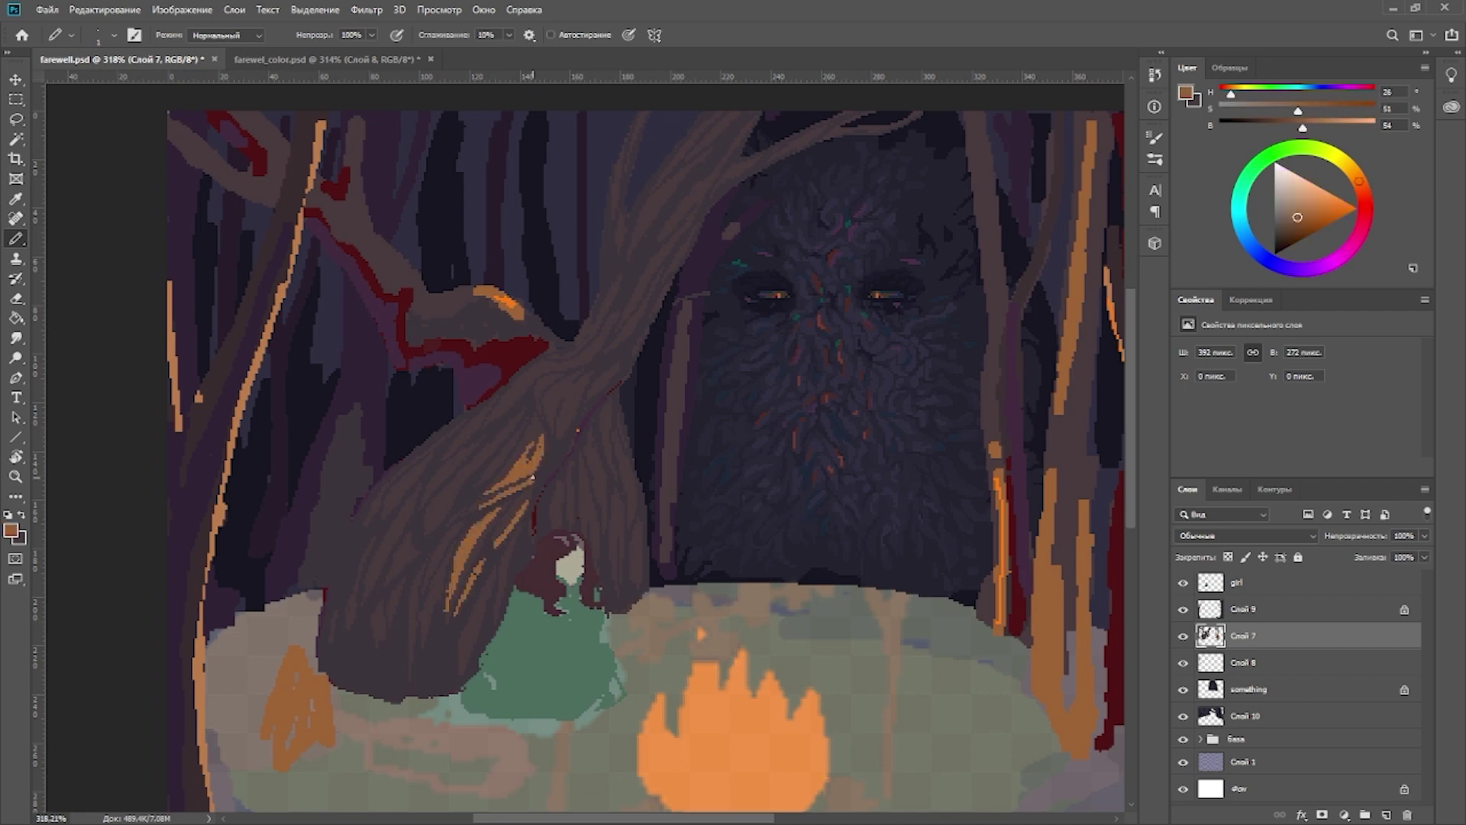
key("ctrl+z")
key("ctrl+z")
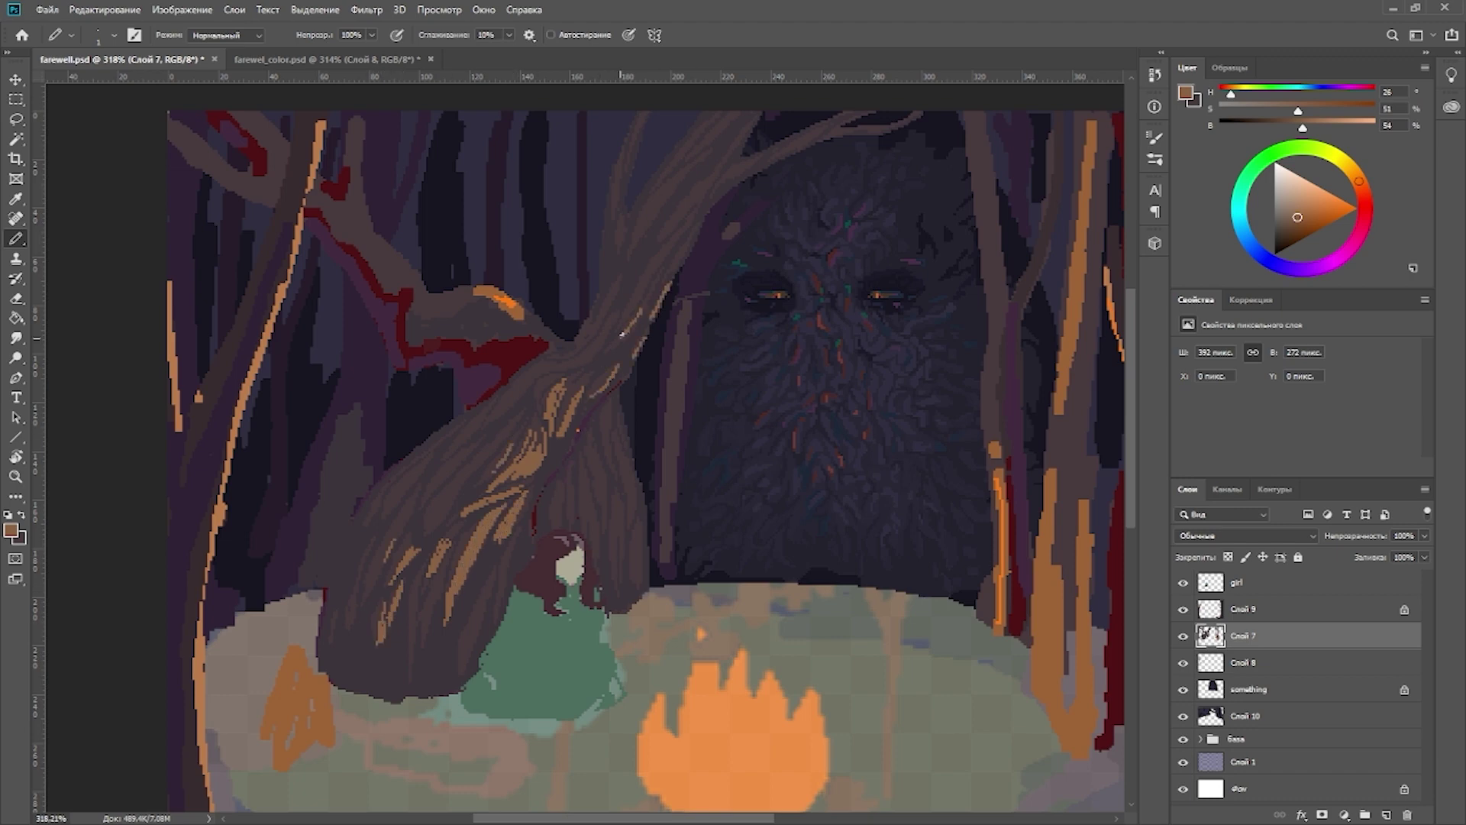
left_click_drag(621, 334, 670, 244)
scroll(772, 547, "down", 3)
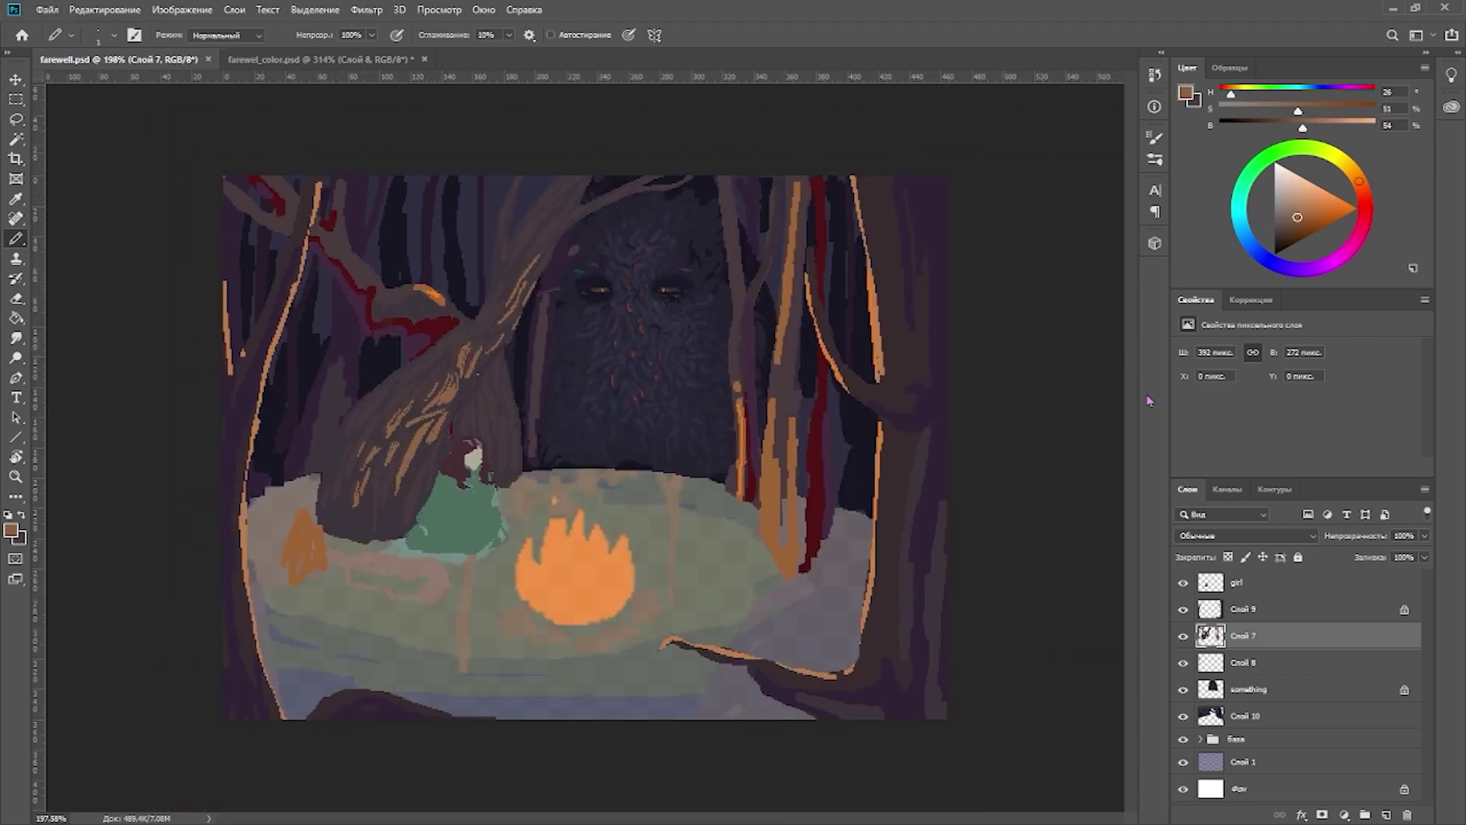
Step: Add darker orange-brown bark strokes (H 26, S 51, B 48) to the root behind the girl and the lower trunk
scroll(757, 212, "up", 4)
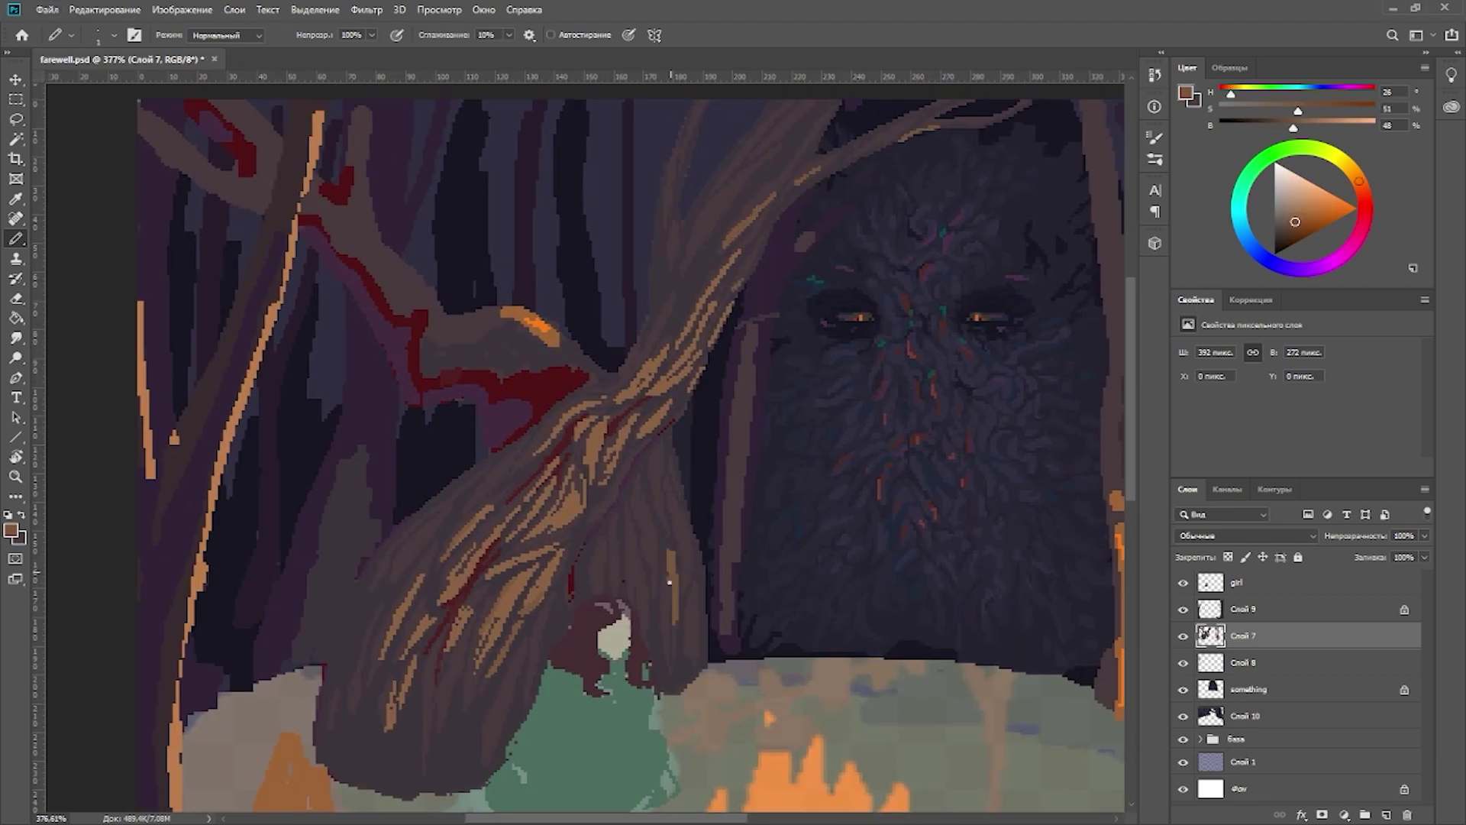
mouse_move(693, 659)
left_mouse_down()
mouse_move(689, 618)
mouse_move(658, 593)
left_mouse_up()
left_click_drag(646, 644, 644, 586)
mouse_move(446, 700)
left_mouse_down()
mouse_move(480, 629)
mouse_move(476, 649)
left_mouse_up()
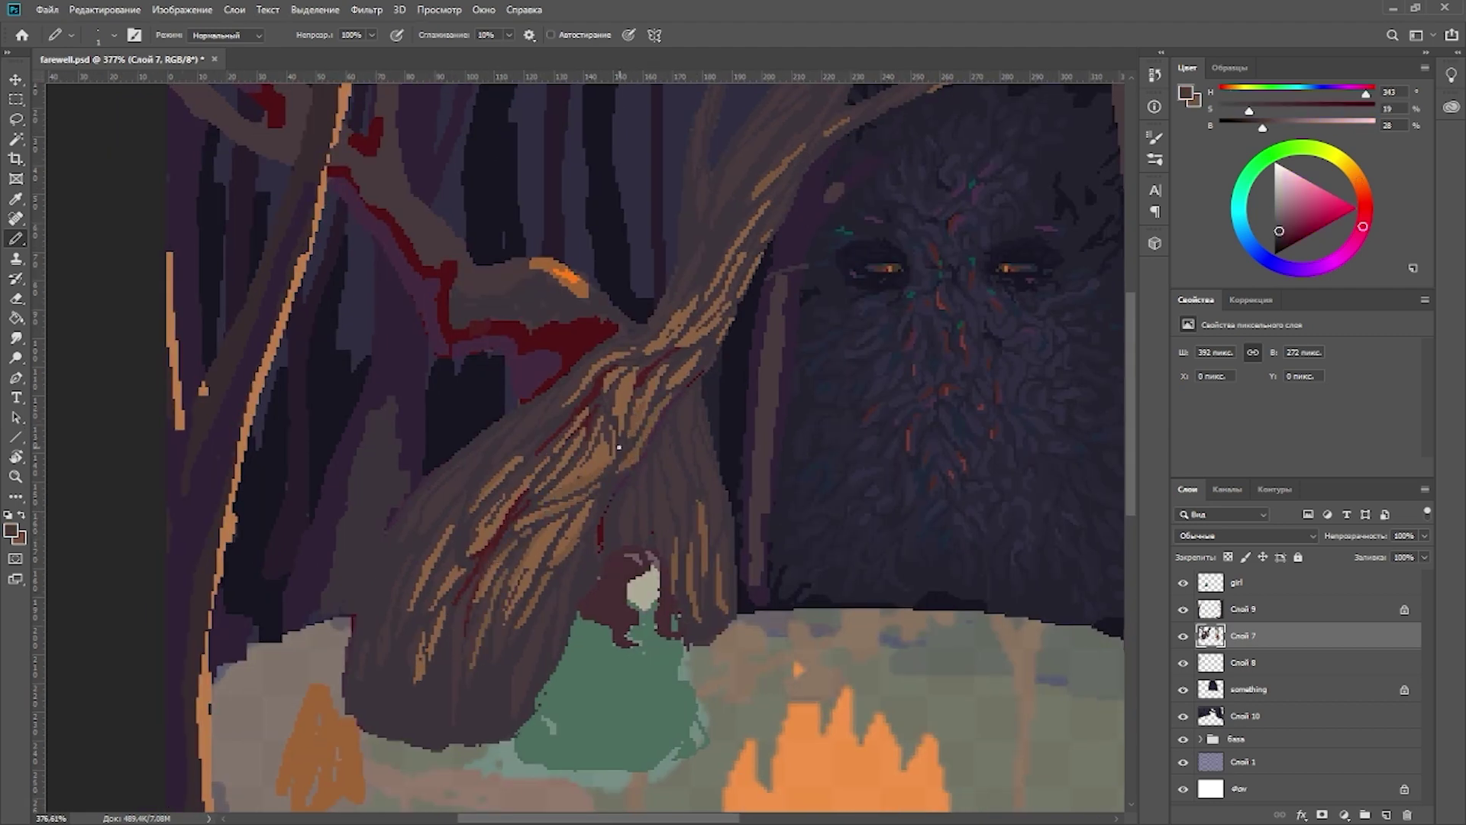
scroll(611, 436, "up", 2)
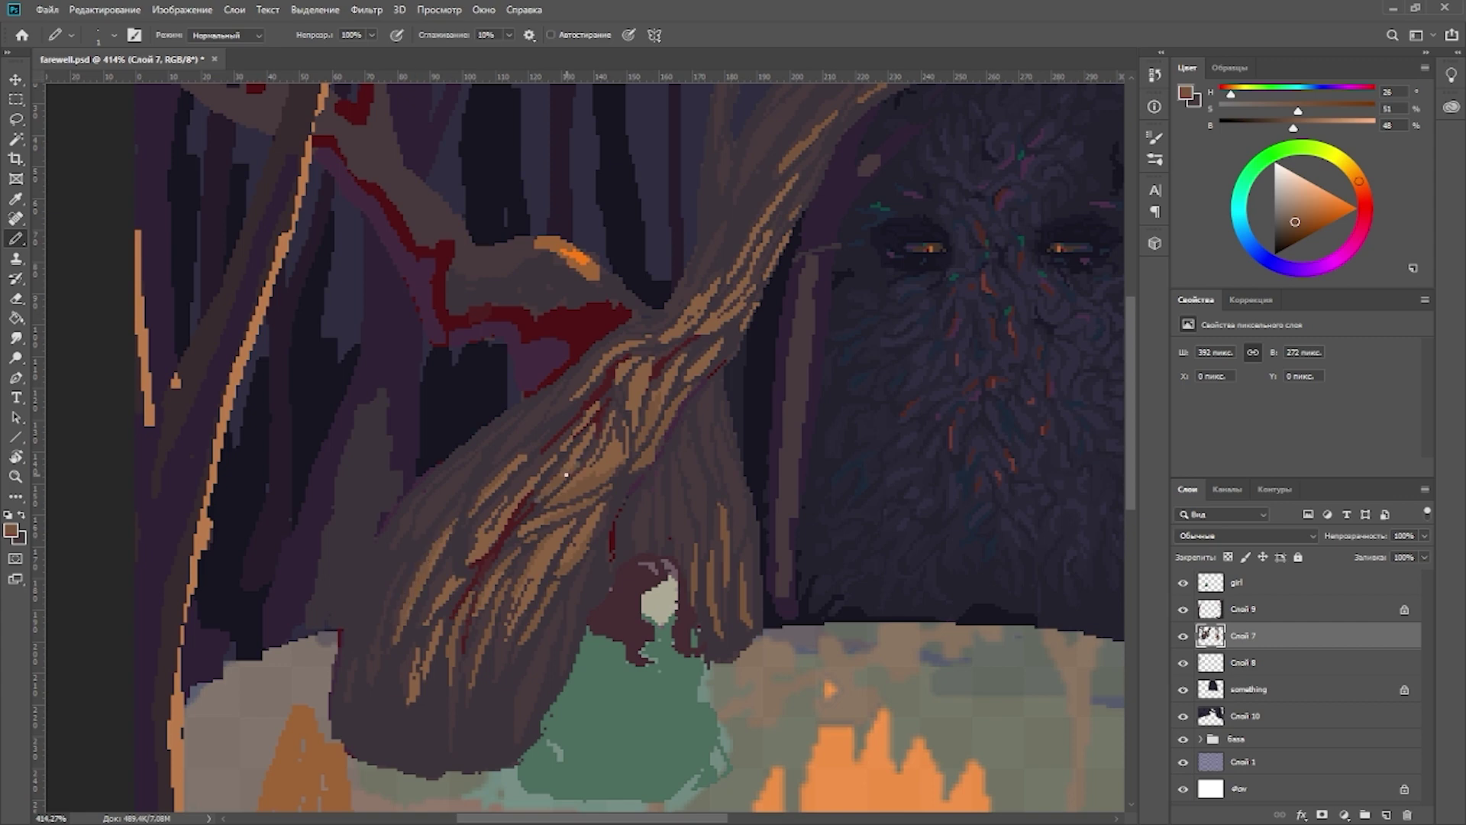
scroll(808, 205, "down", 1)
Step: Weave muted purple and sampled orange-brown strokes between the highlights in the middle of the big trunk
left_click(747, 529, "alt")
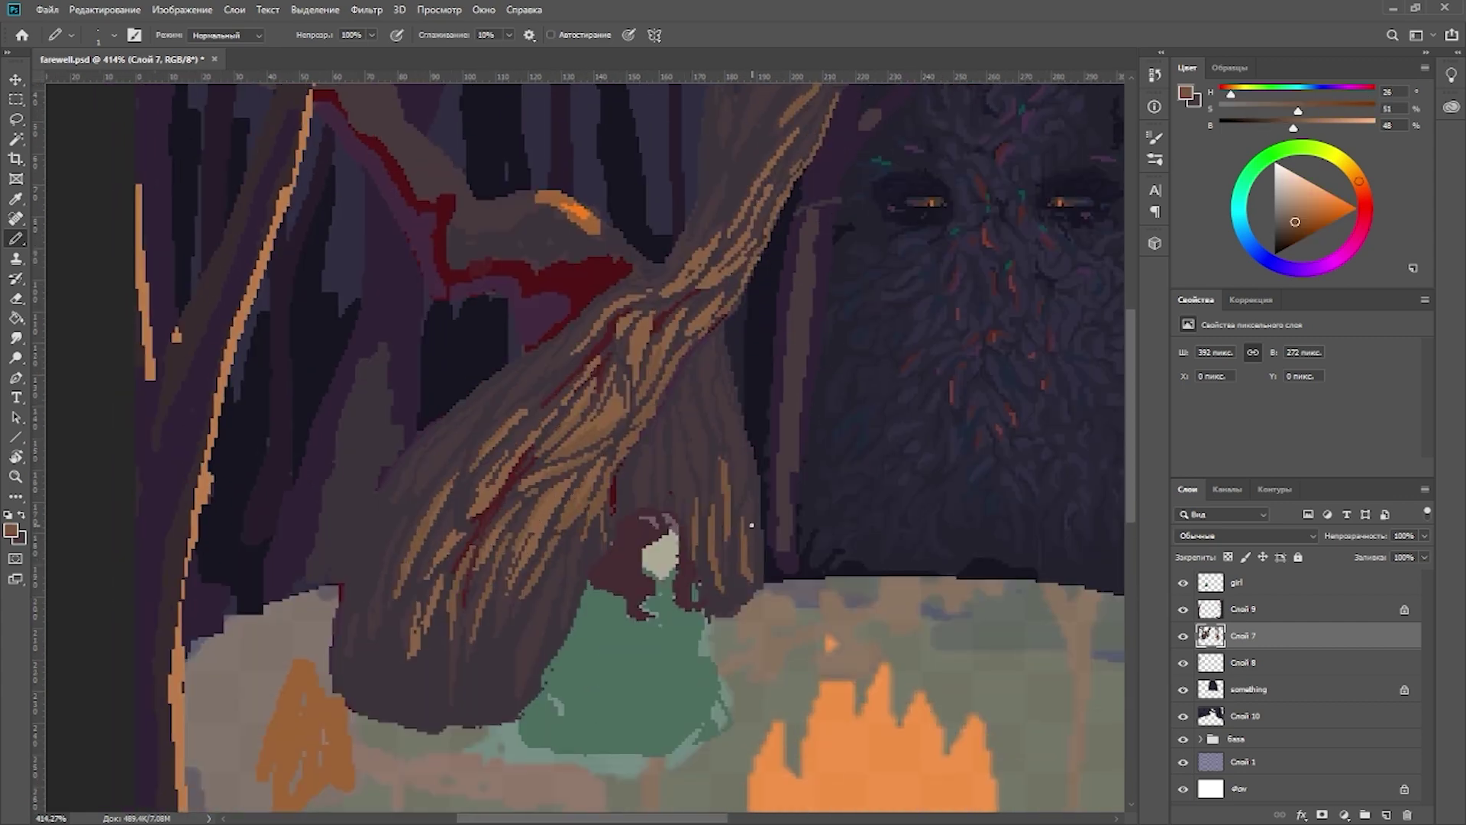
left_click(624, 436, "alt")
left_click(486, 484, "alt")
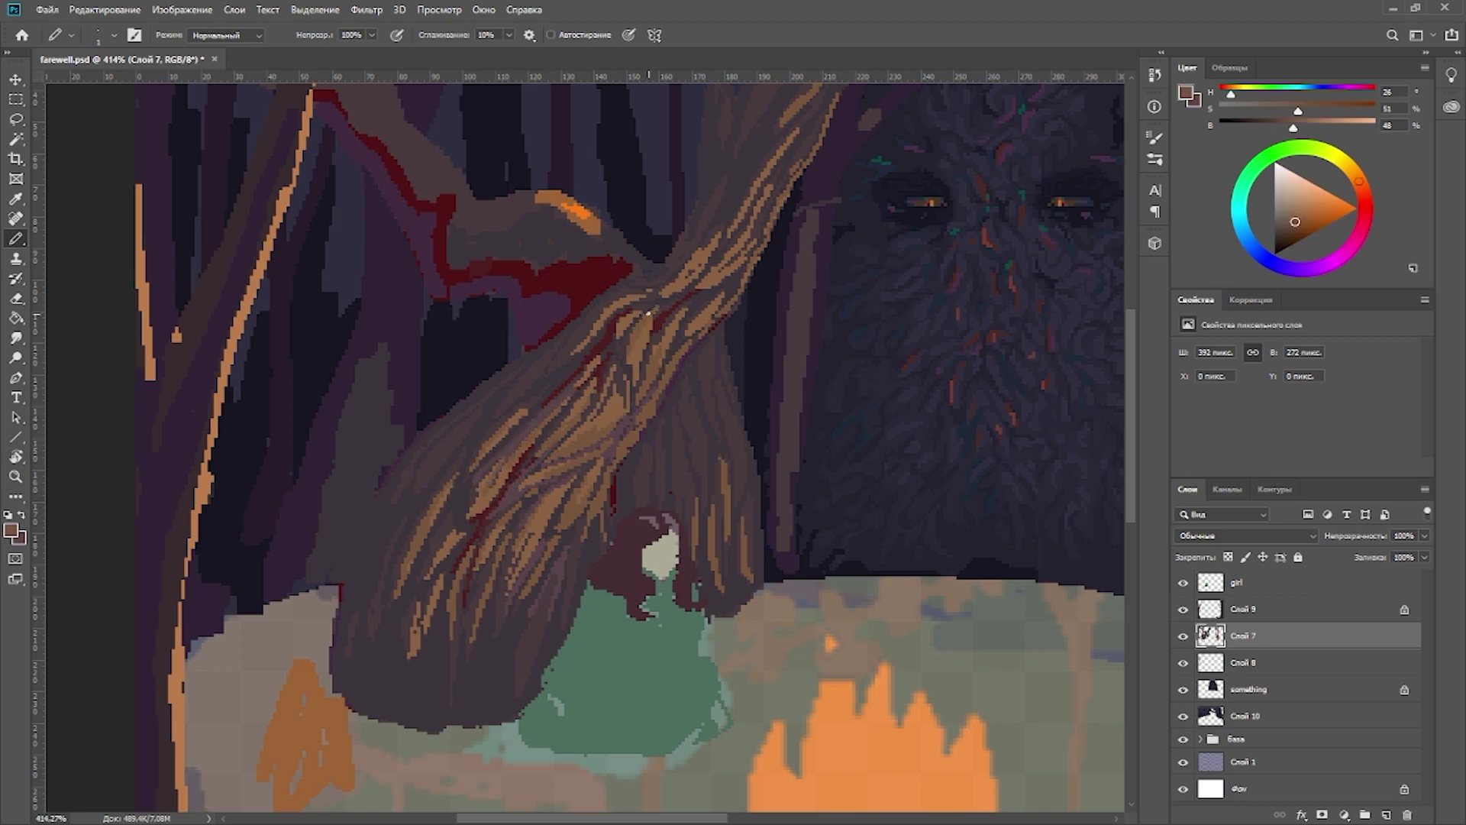
left_click(719, 266, "alt")
Step: Cover the lower trunk's red streaks with dark brown (H 315, S 13, B 24) and muted purple (H 342, S 26, B 36)
scroll(565, 458, "up", 5)
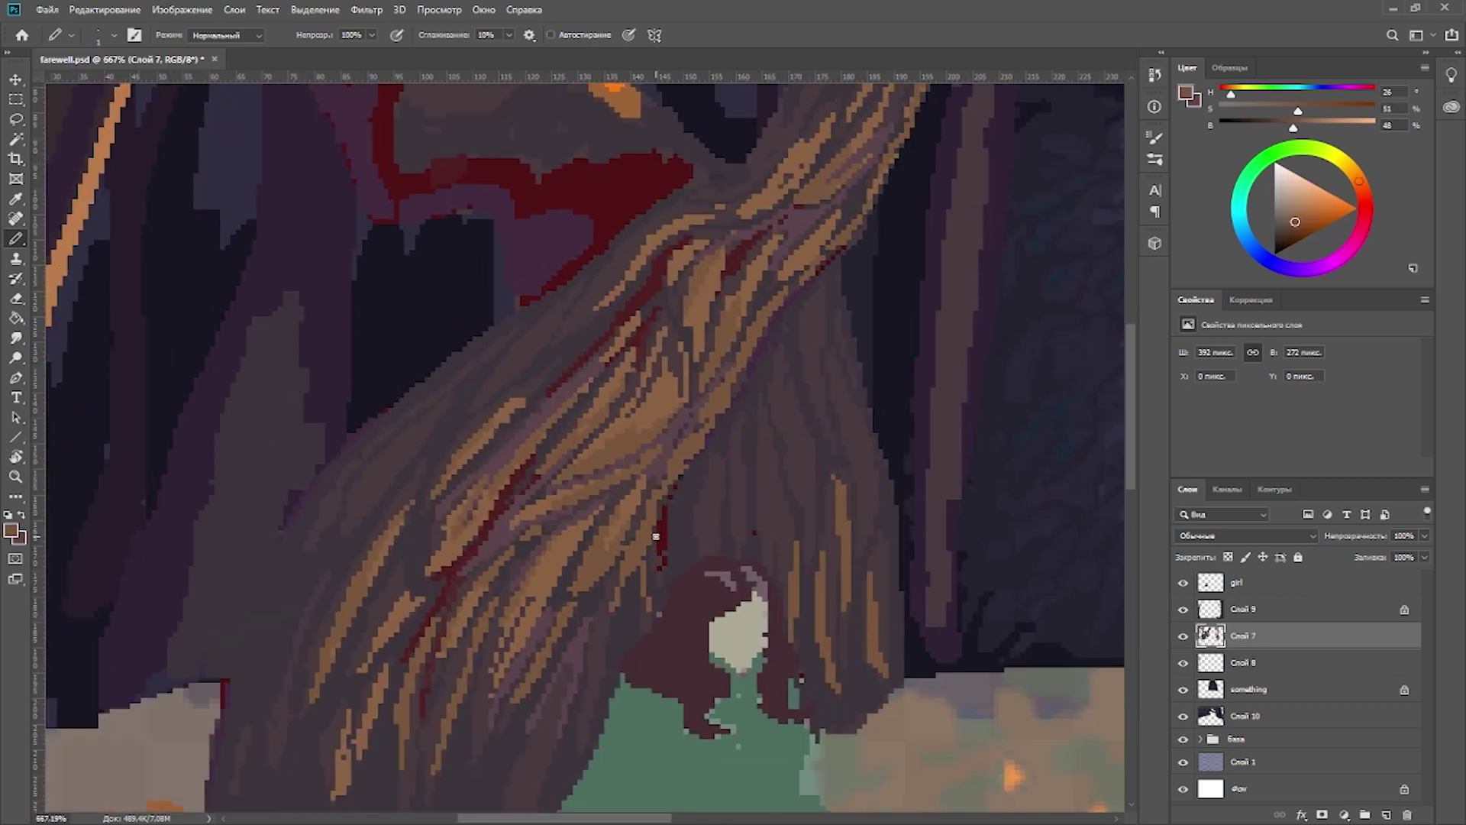
left_click(693, 443, "alt")
left_click(534, 478, "alt")
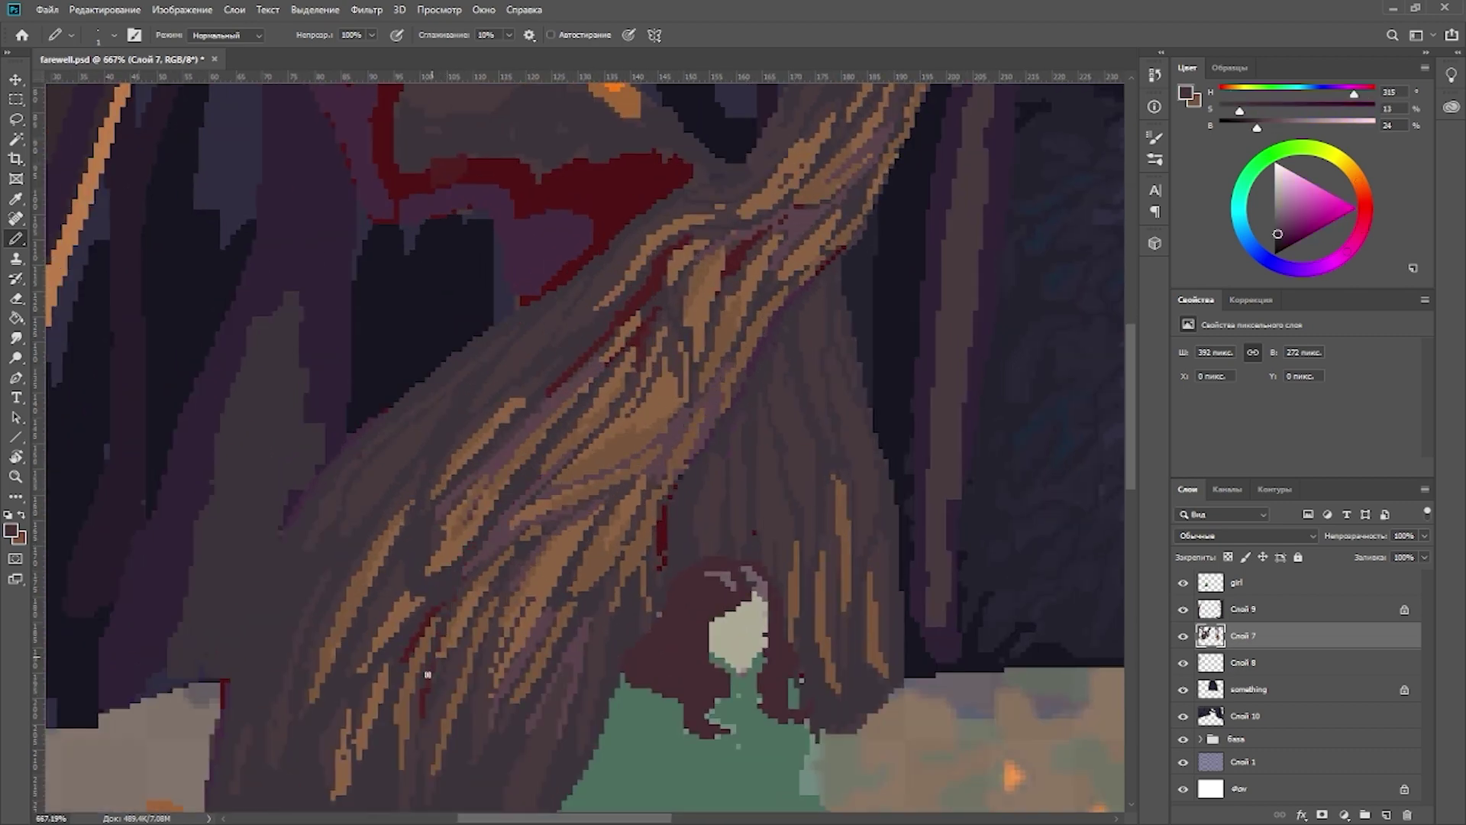
left_click(428, 622, "alt")
scroll(466, 580, "down", 6)
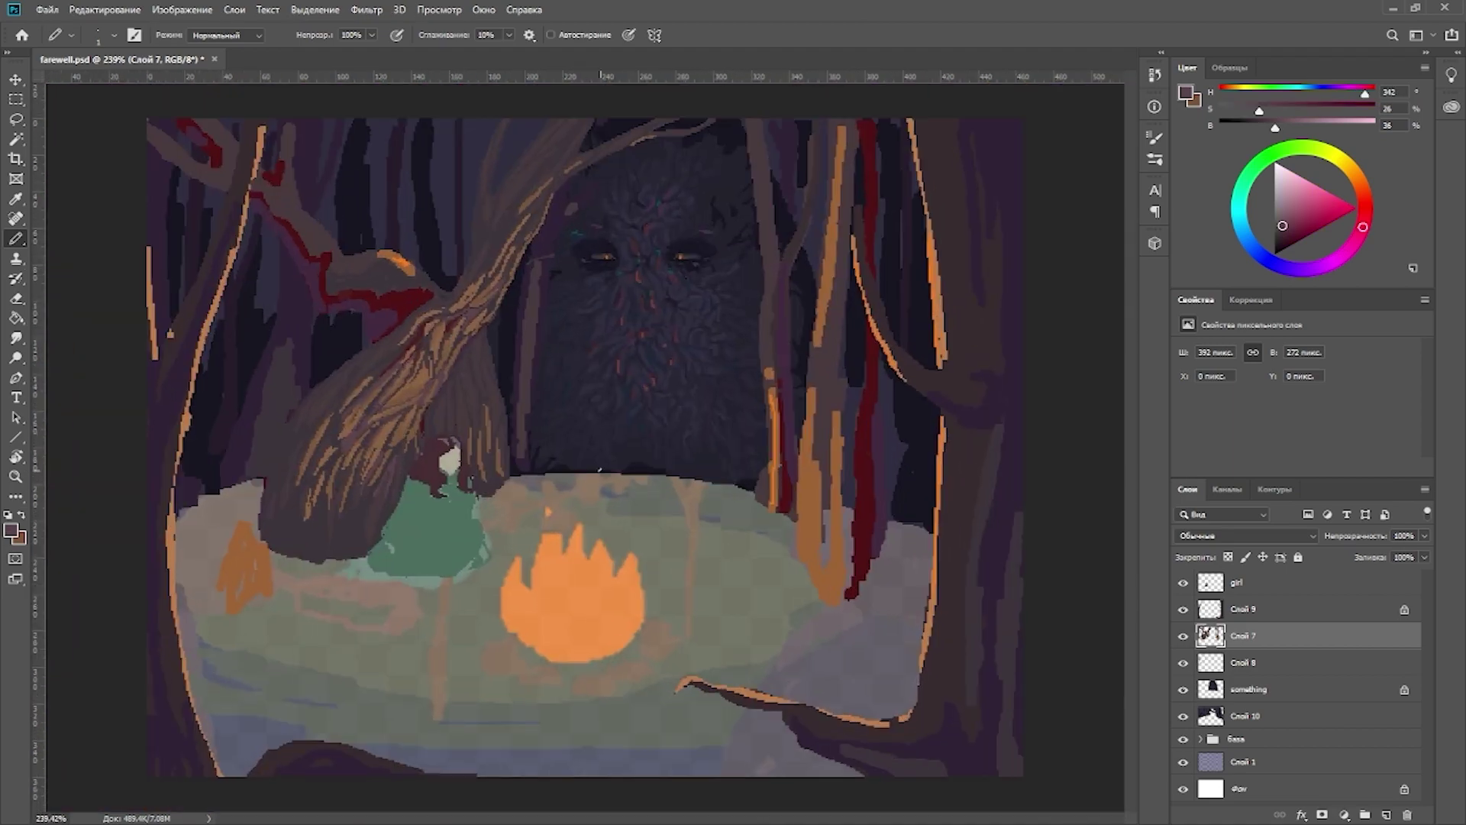
scroll(413, 377, "up", 4)
key("m")
key("ctrl+shift+d")
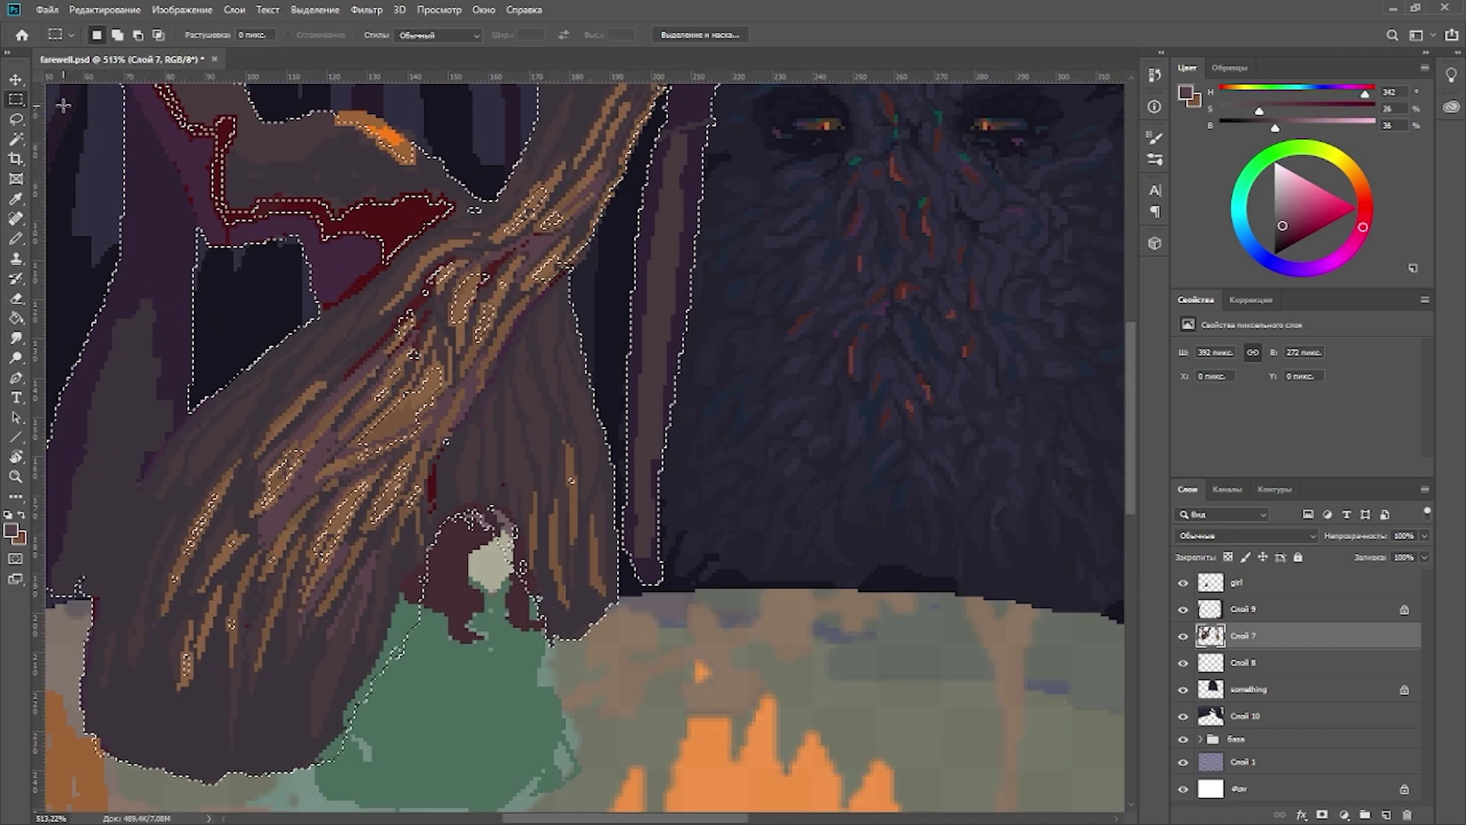
key("ctrl+d")
Step: Shade the gaps between the middle trunk's highlights with muted purple and dark purple lines (H 307, S 36, B 26)
scroll(54, 413, "up", 2)
key("b")
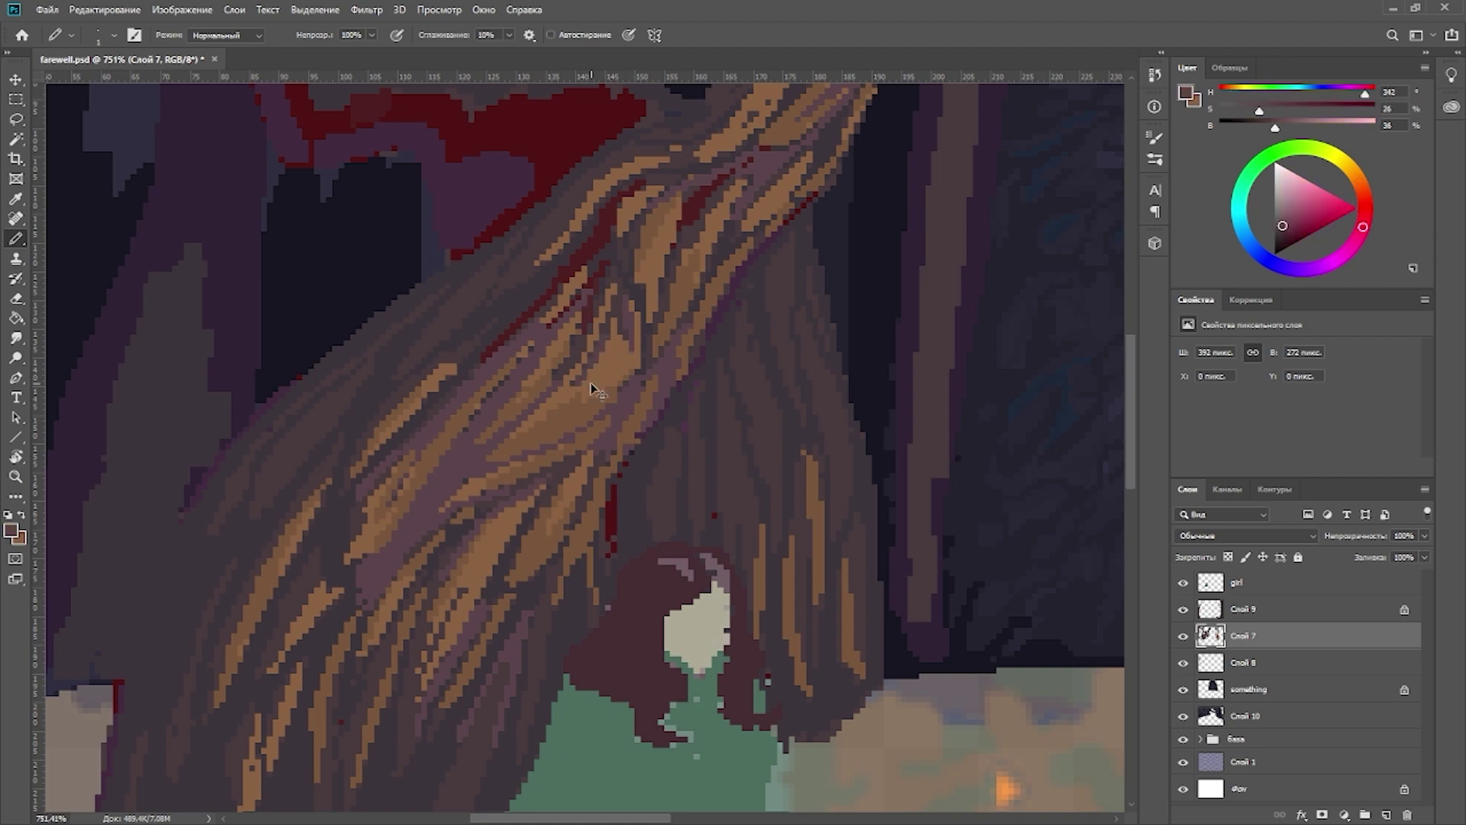
left_click(714, 295, "alt")
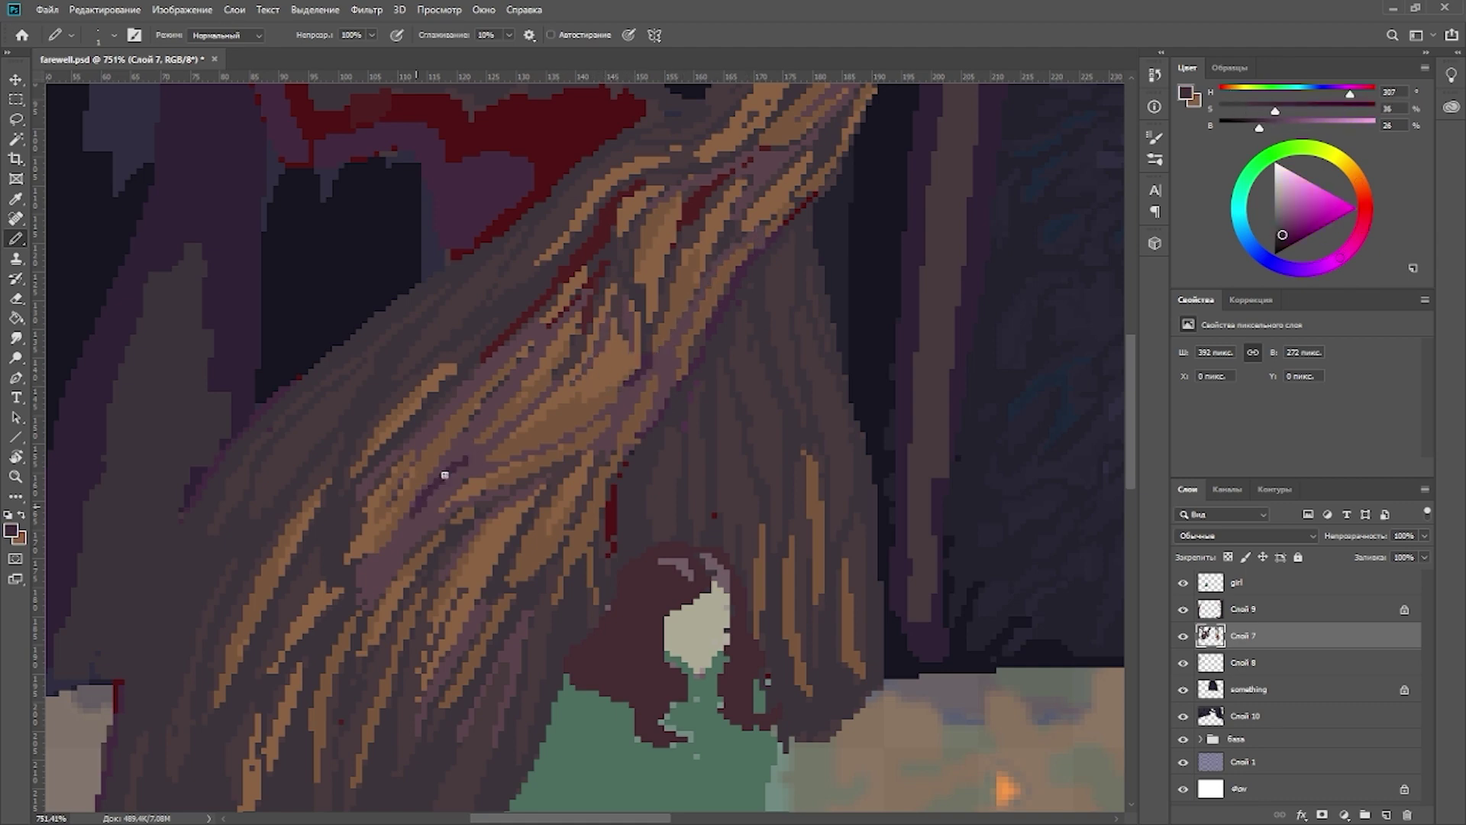
scroll(401, 495, "down", 5)
scroll(920, 555, "up", 5)
Step: Refine the middle trunk's bark with sampled orange-brown (H 26, S 51, B 54) and muted purple (H 342, S 26, B 36) strokes
left_click(558, 476, "alt")
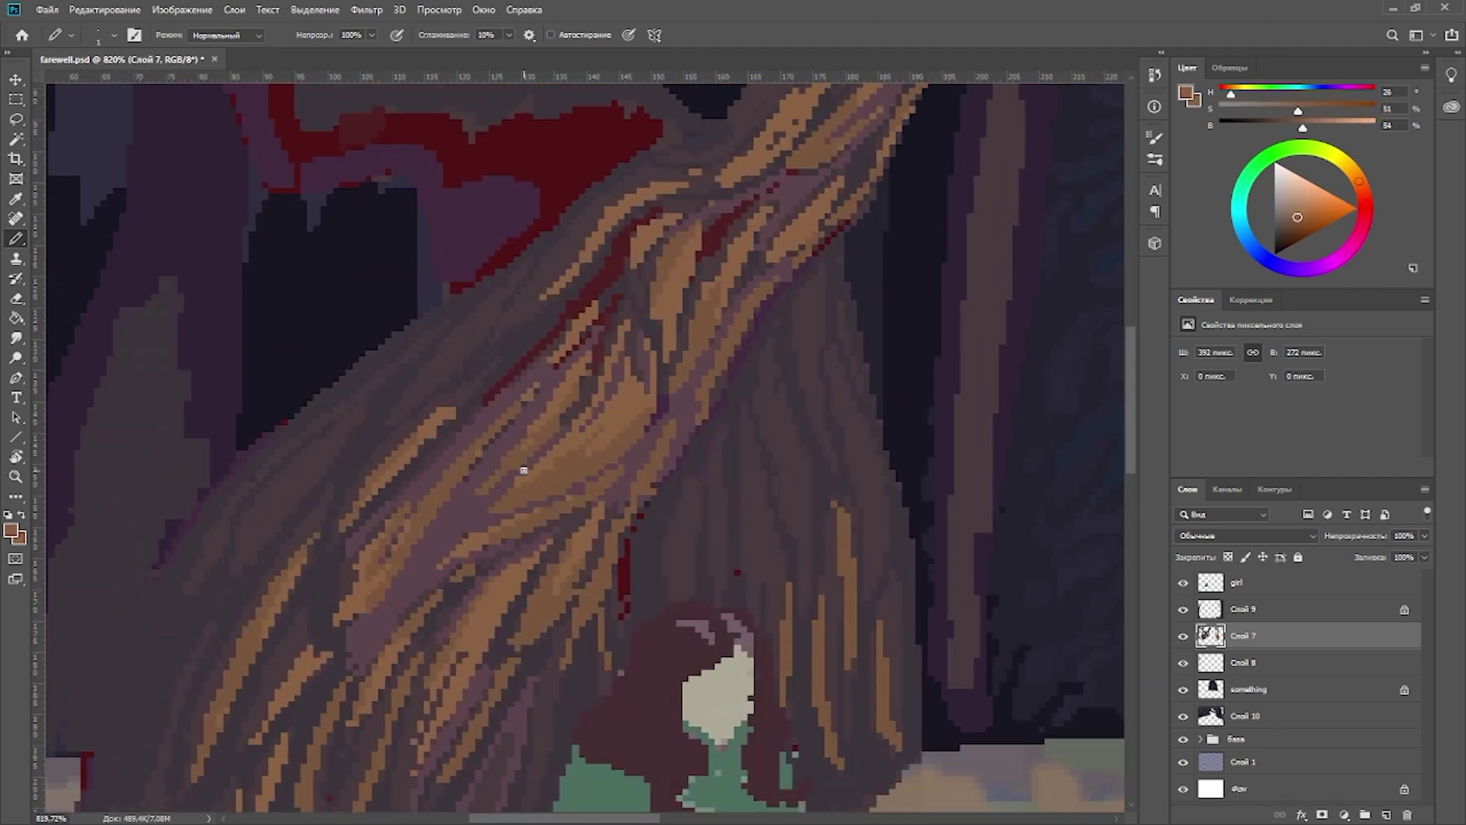
left_click(533, 397, "alt")
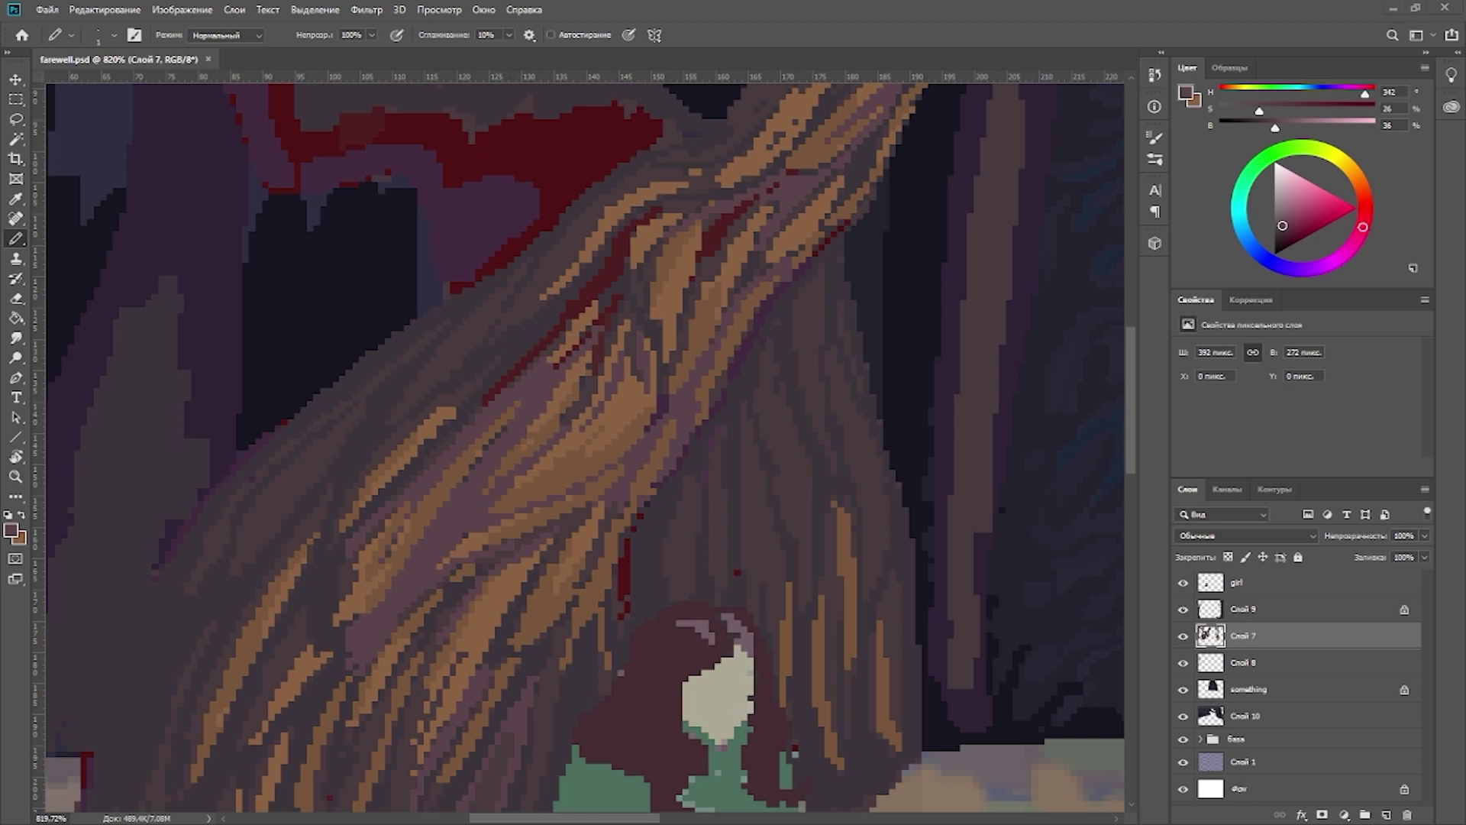
scroll(1120, 73, "down", 1)
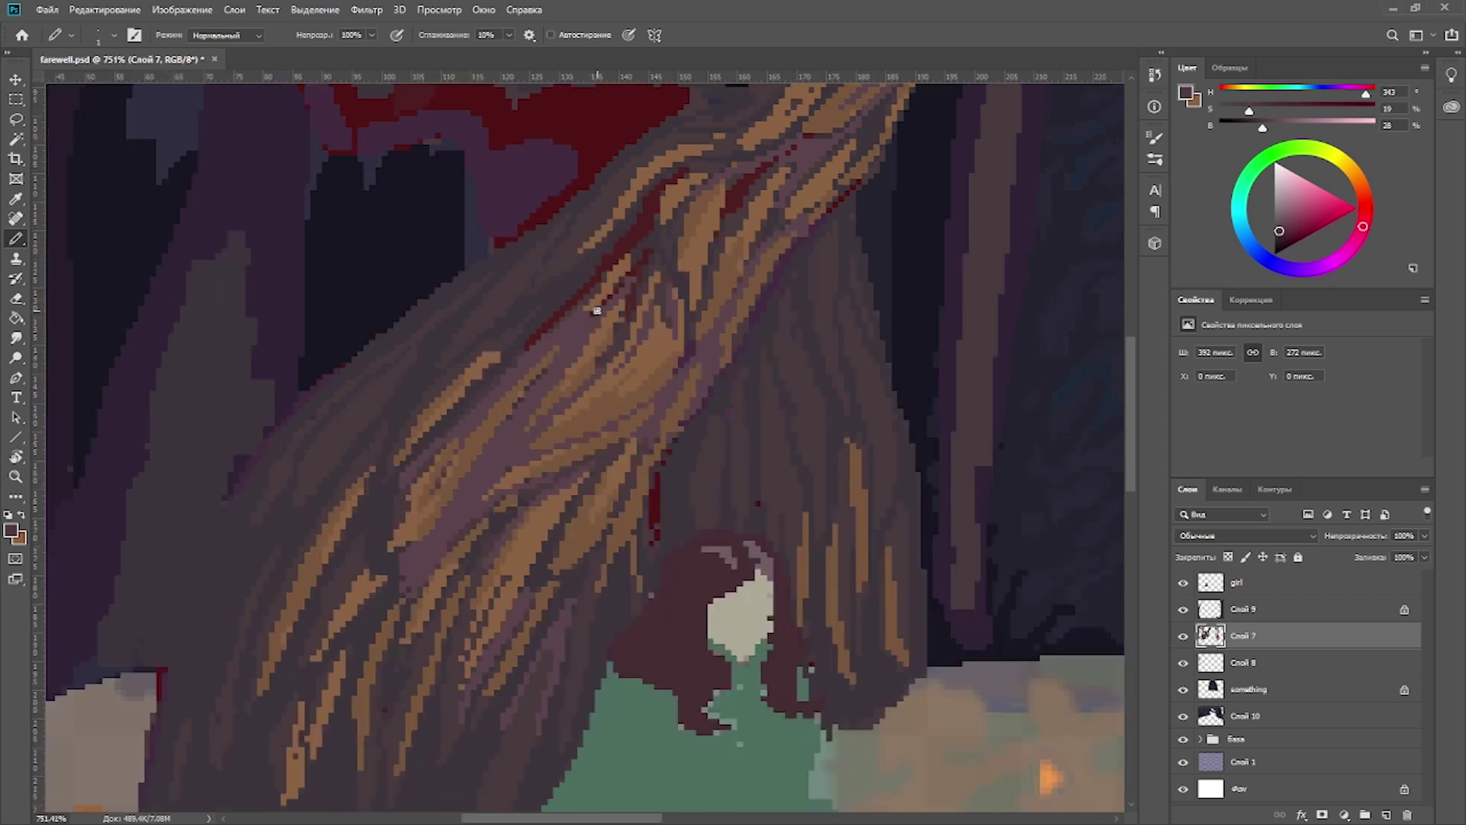
scroll(580, 366, "up", 1)
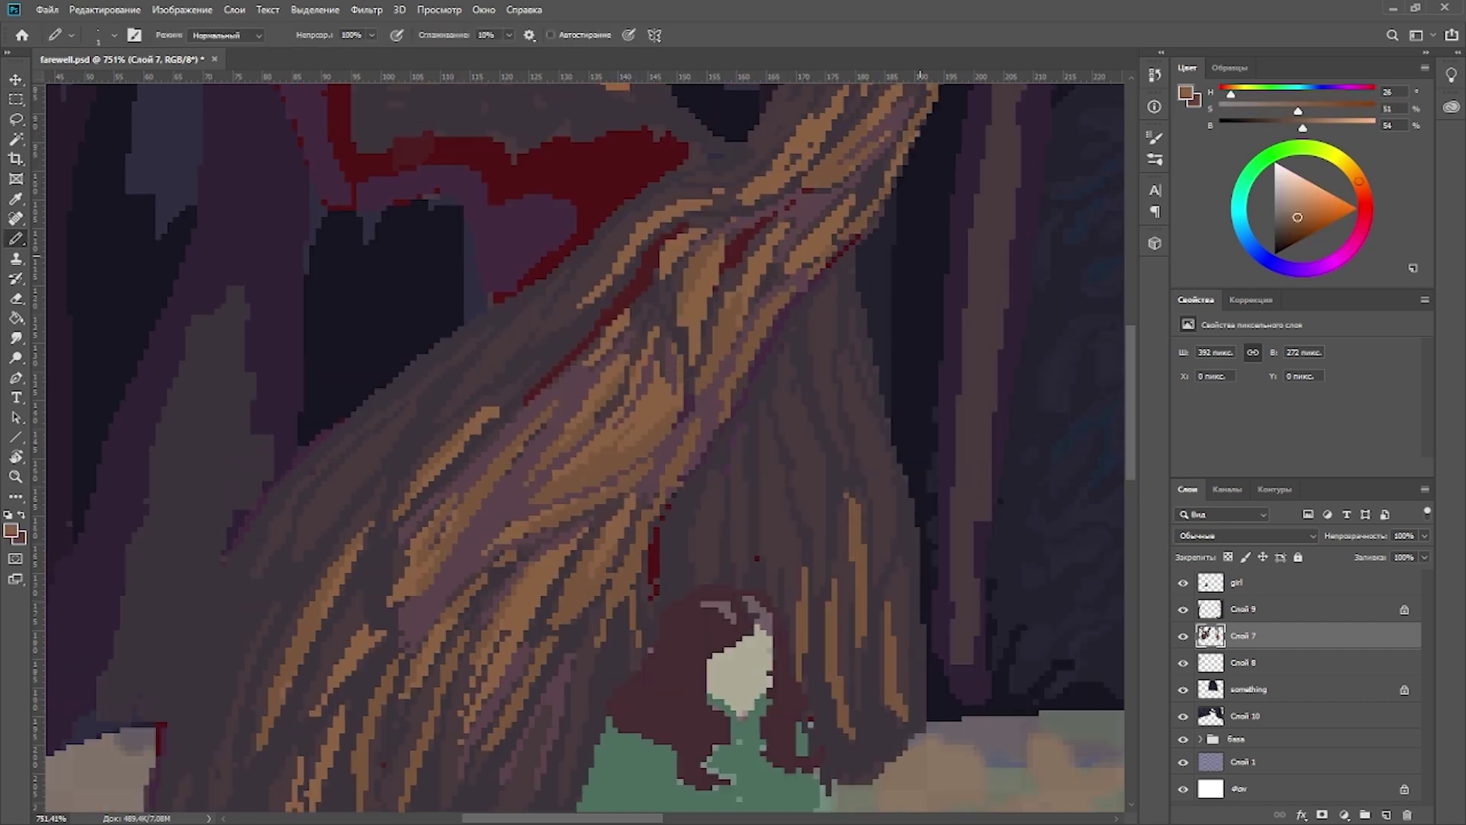
Step: Replace the red streaks in the upper trunk with muted purple and touch up the neighbouring highlights with sampled orange-browns
left_click(525, 400, "alt")
left_click(697, 301, "alt")
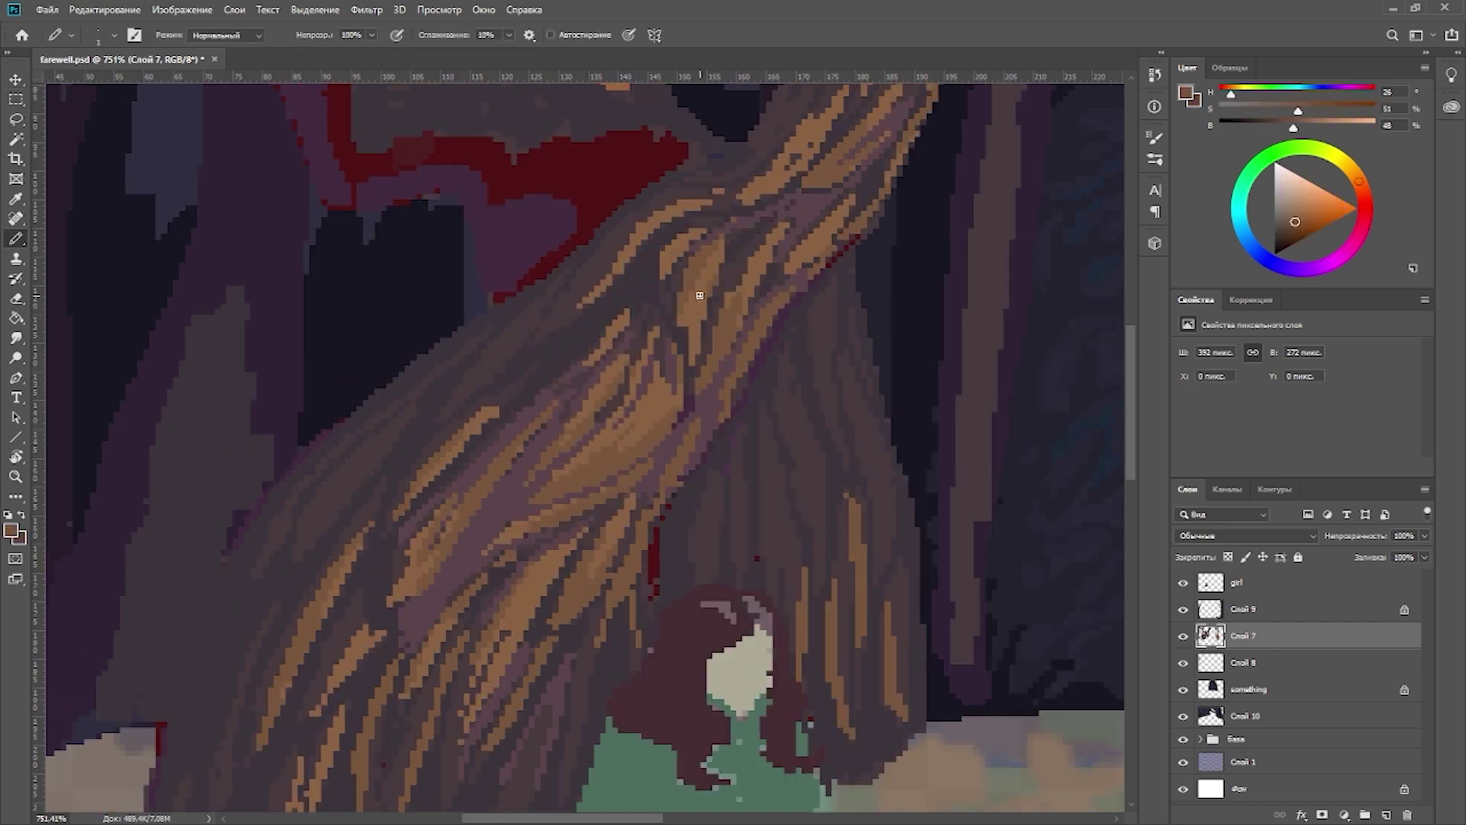
left_click(808, 197, "alt")
left_click(722, 298, "alt")
left_click(612, 461, "alt")
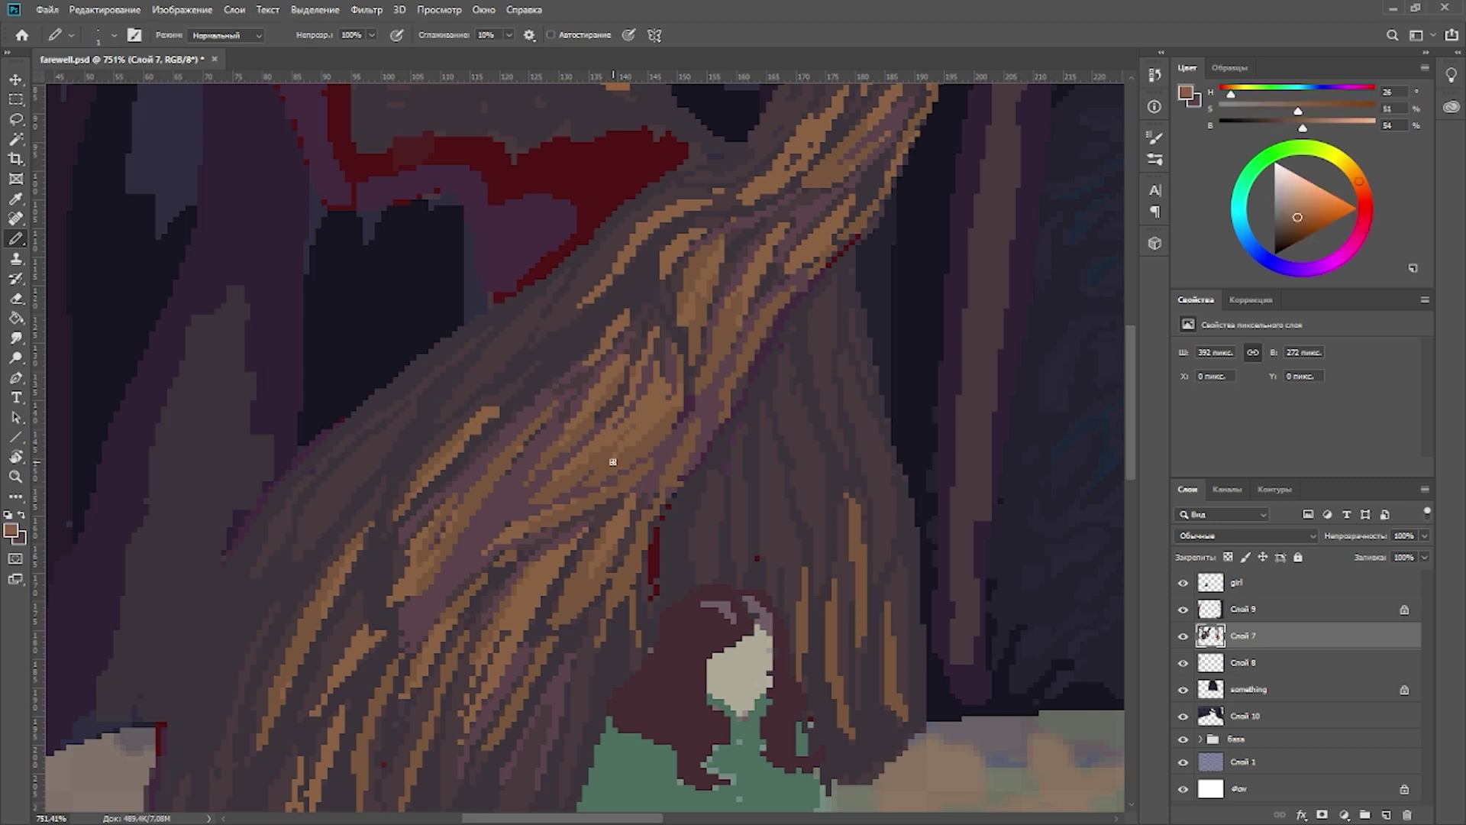
left_click(572, 404, "alt")
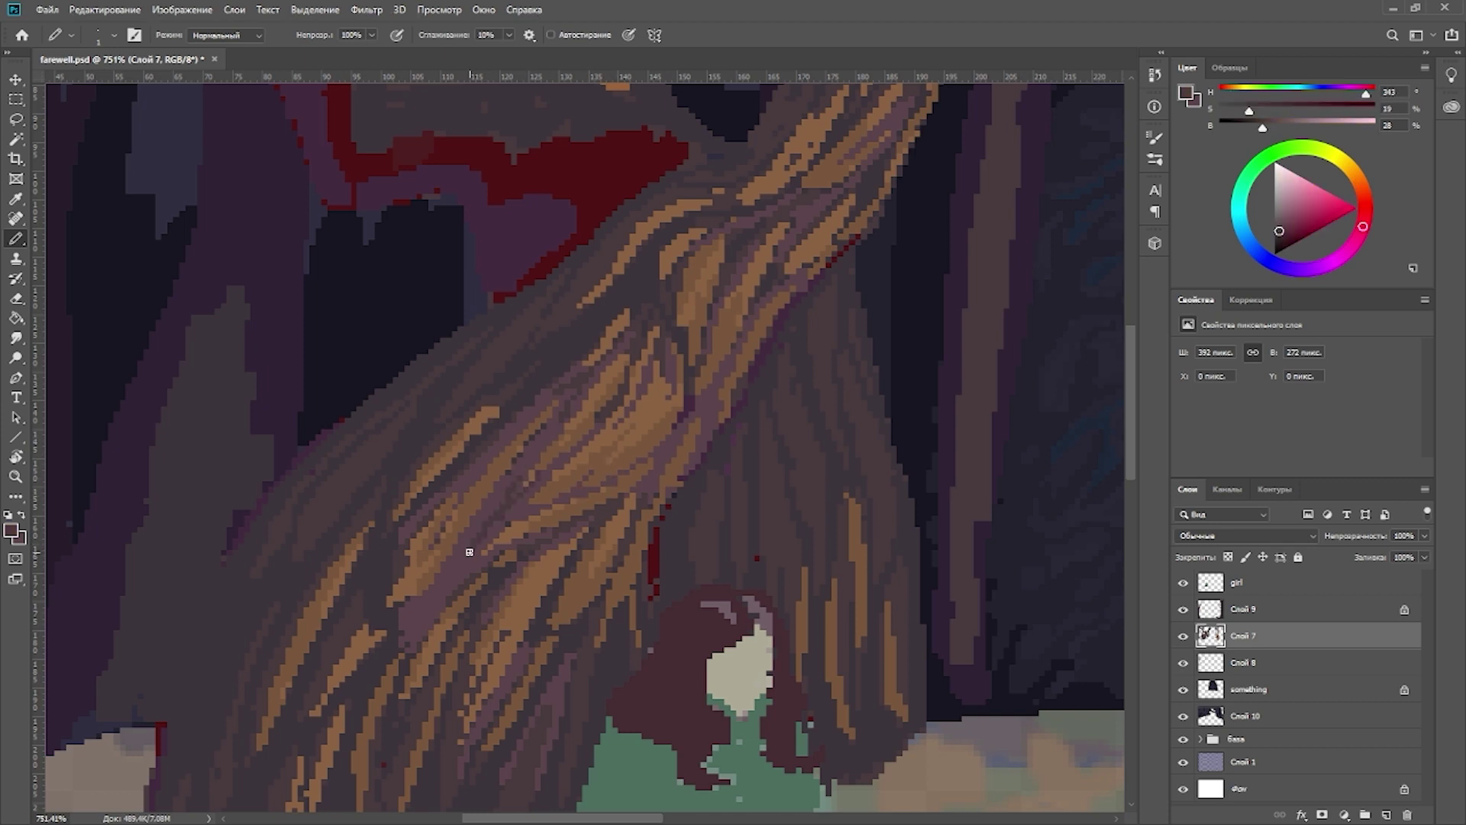
Step: Break up the purple area on the lower trunk with fine strokes of sampled orange-brown, brown and muted purple
left_click(469, 552, "alt")
scroll(596, 484, "down", 3)
left_click(481, 596, "alt")
scroll(507, 484, "right", 2)
left_click(489, 479, "alt")
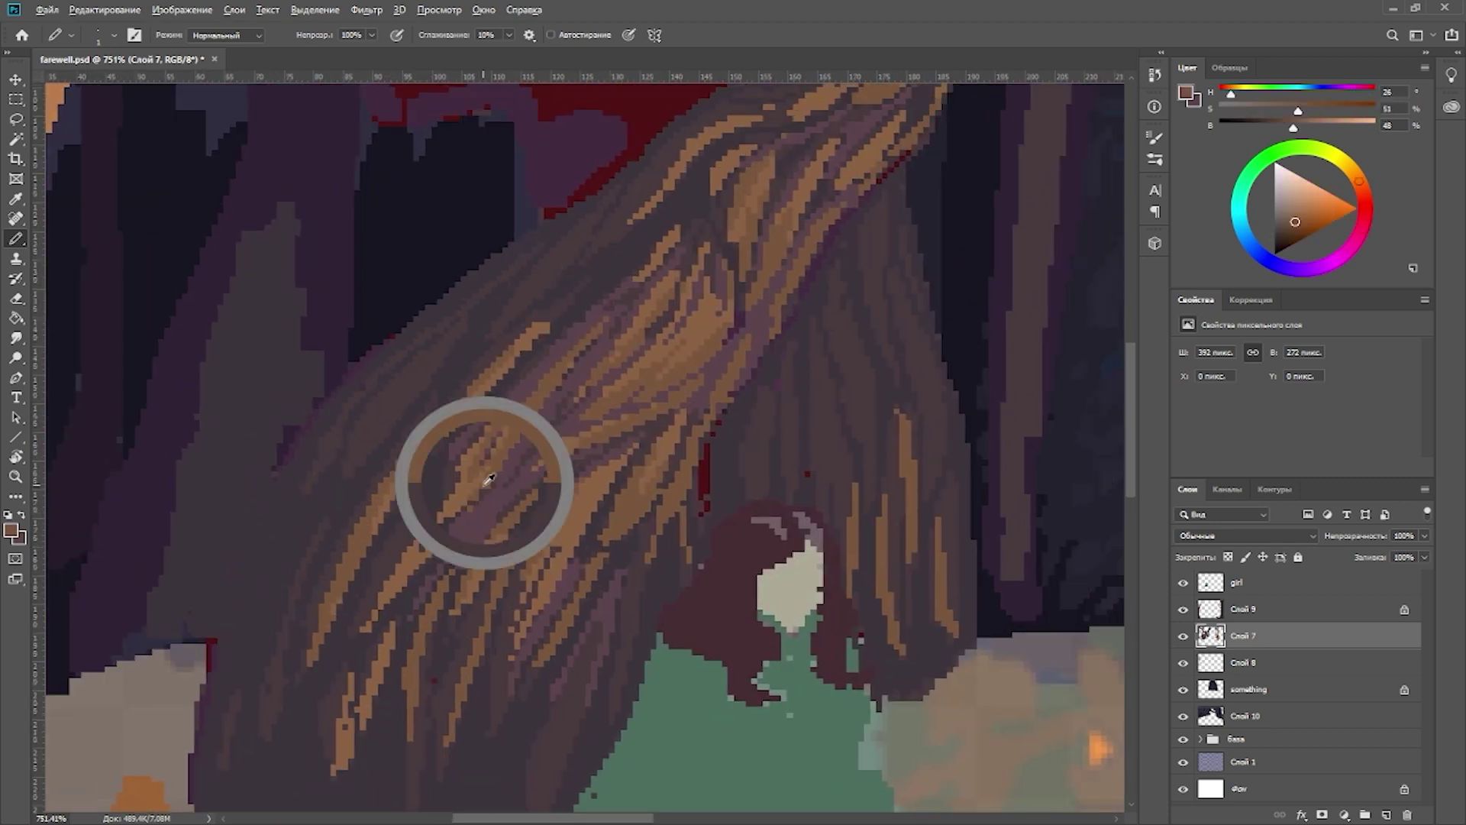
left_click(474, 524, "alt")
scroll(474, 524, "down", 5)
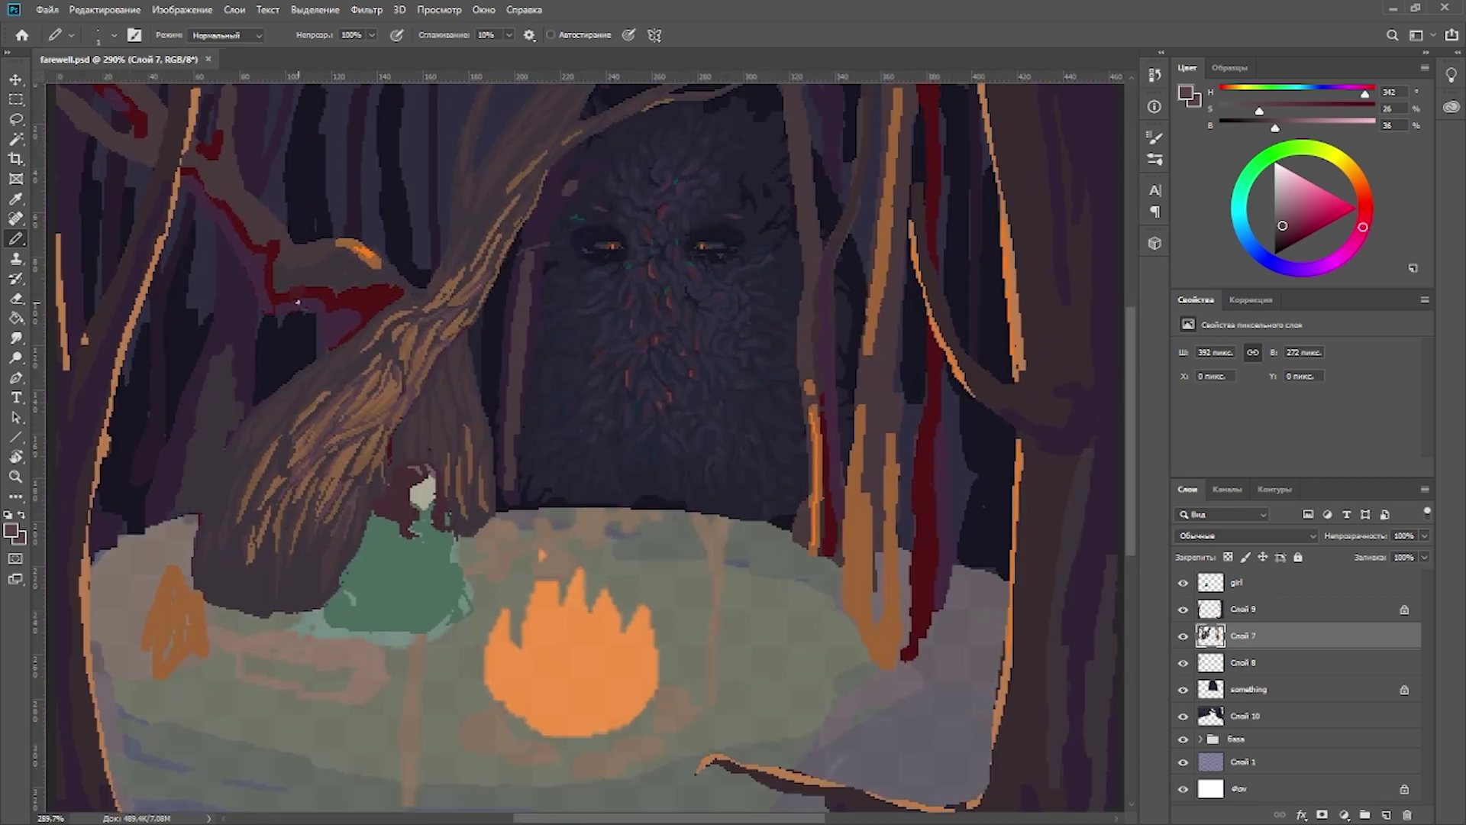
Step: Add reddish-brown strokes (H 10, S 51, B 42) among the highlights in the middle of the big trunk
scroll(298, 302, "up", 5)
left_click(590, 359, "alt")
left_click_drag(517, 444, 558, 473)
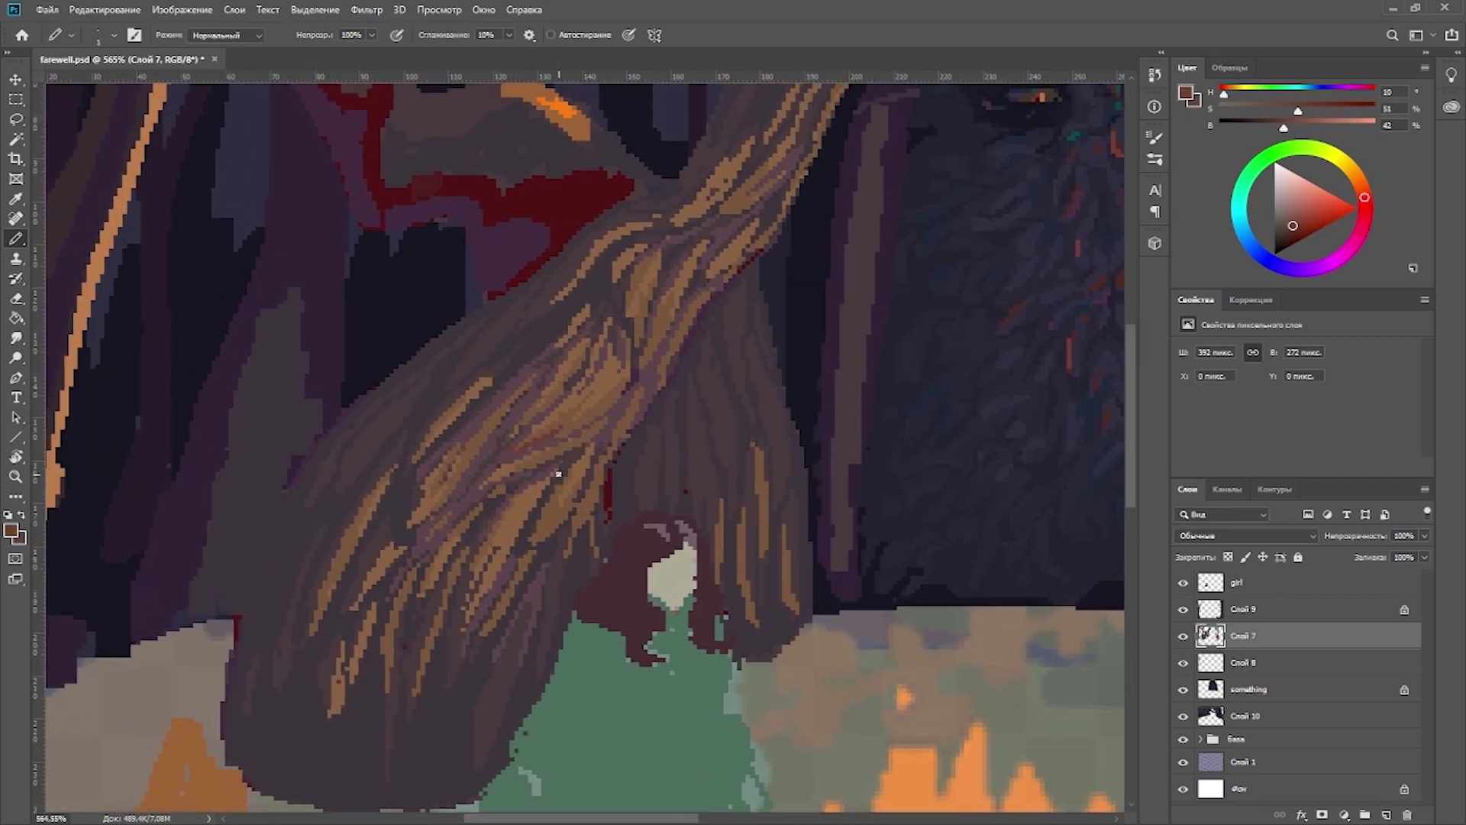
key("w")
left_click(638, 419)
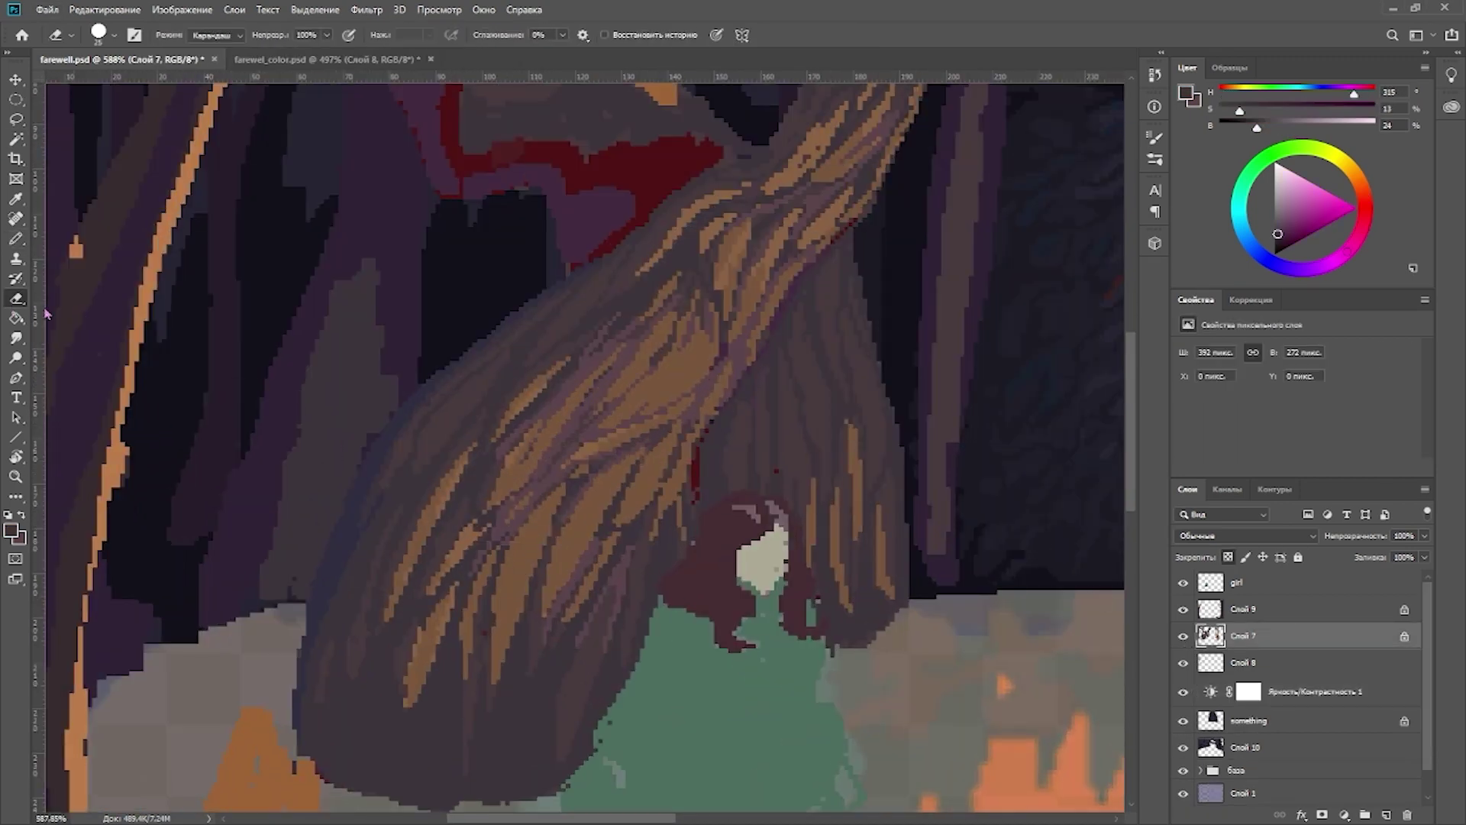
left_click(588, 442)
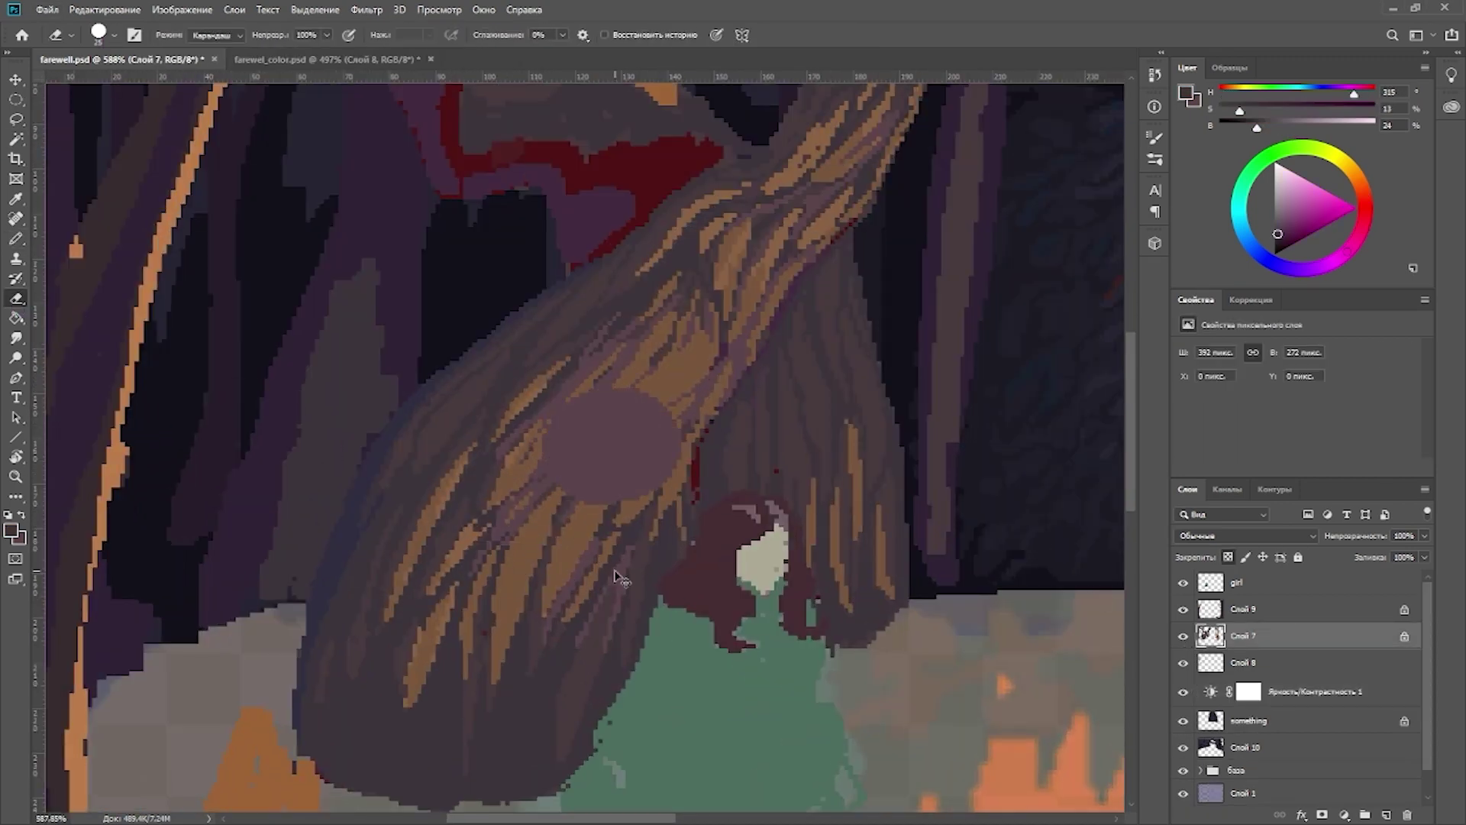
key("ctrl+z")
Step: Reshape the highlights near the base of the big trunk with sampled orange-brown and dark brown (H 315, S 13, B 24)
key("b")
scroll(589, 442, "up", 1)
left_click(533, 548, "alt")
scroll(533, 548, "up", 1)
left_click(511, 599, "alt")
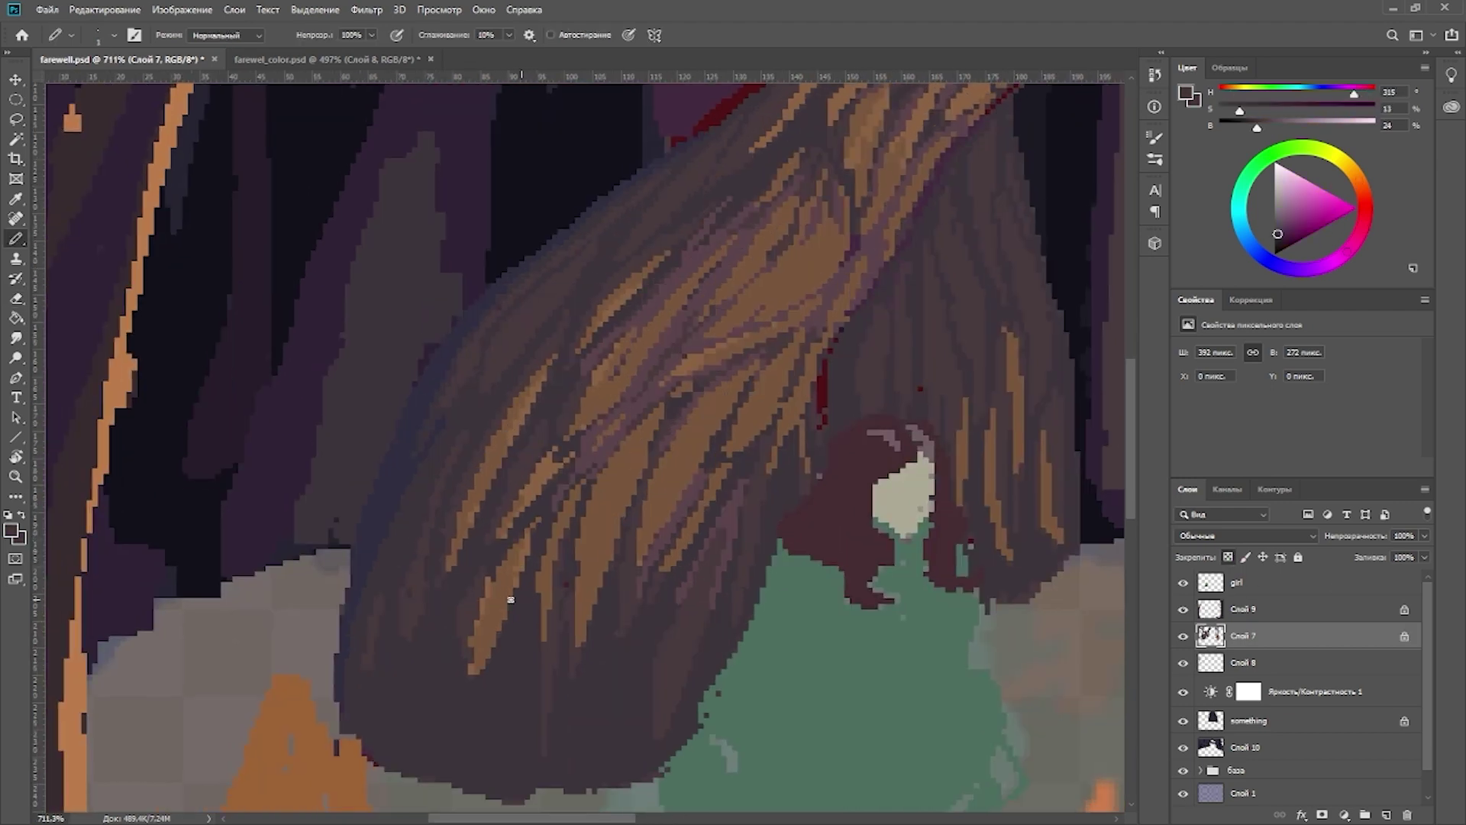
left_click_drag(550, 513, 486, 597)
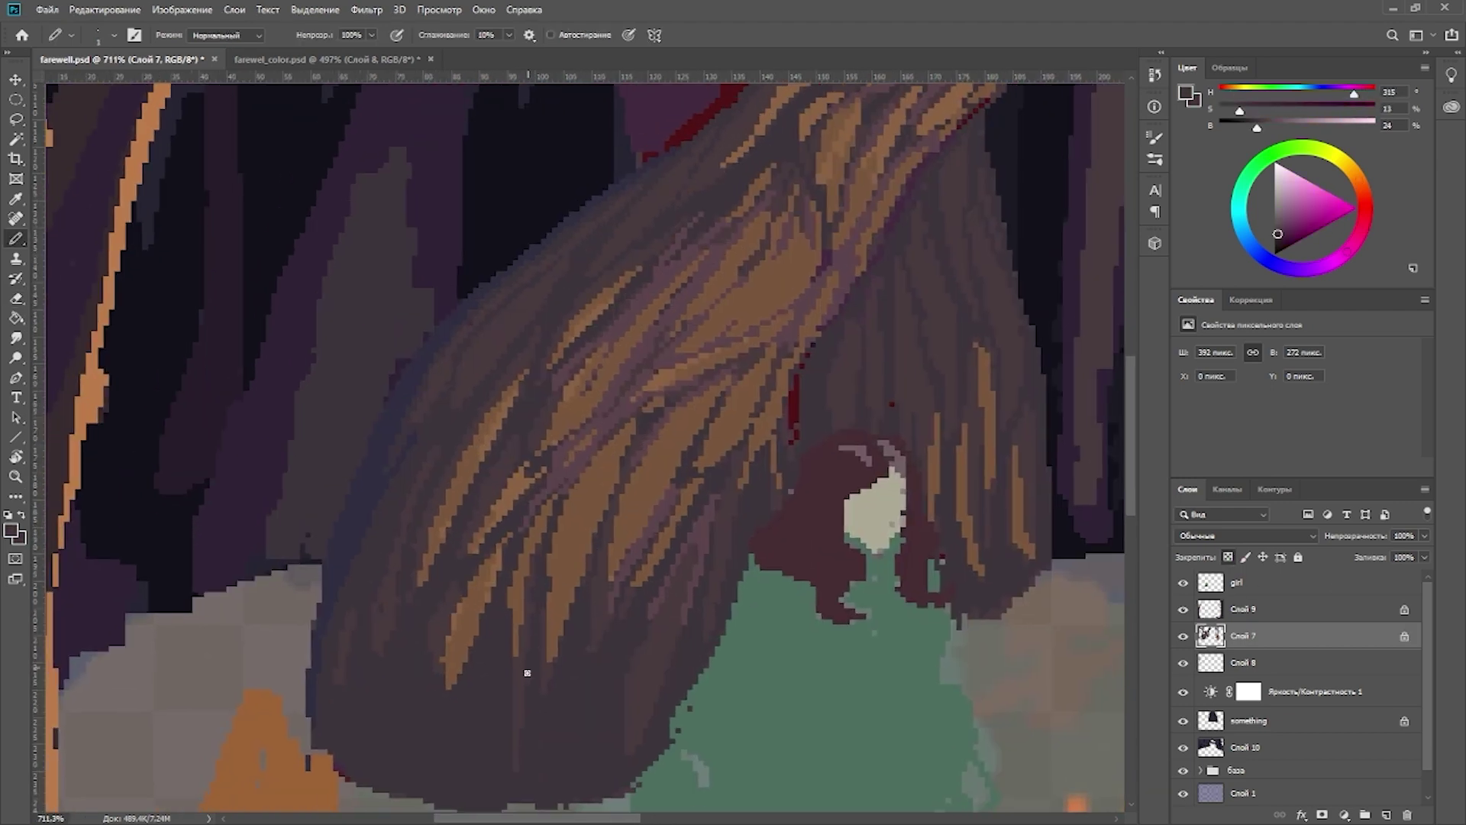
Step: Widen and join the lower and middle trunk's highlight strokes with sampled orange-brown (H 26, S 51, B 48)
left_click(530, 566, "alt")
left_click_drag(616, 597, 573, 581)
left_click(556, 453, "alt")
left_click_drag(672, 313, 583, 406)
left_click(582, 406, "alt")
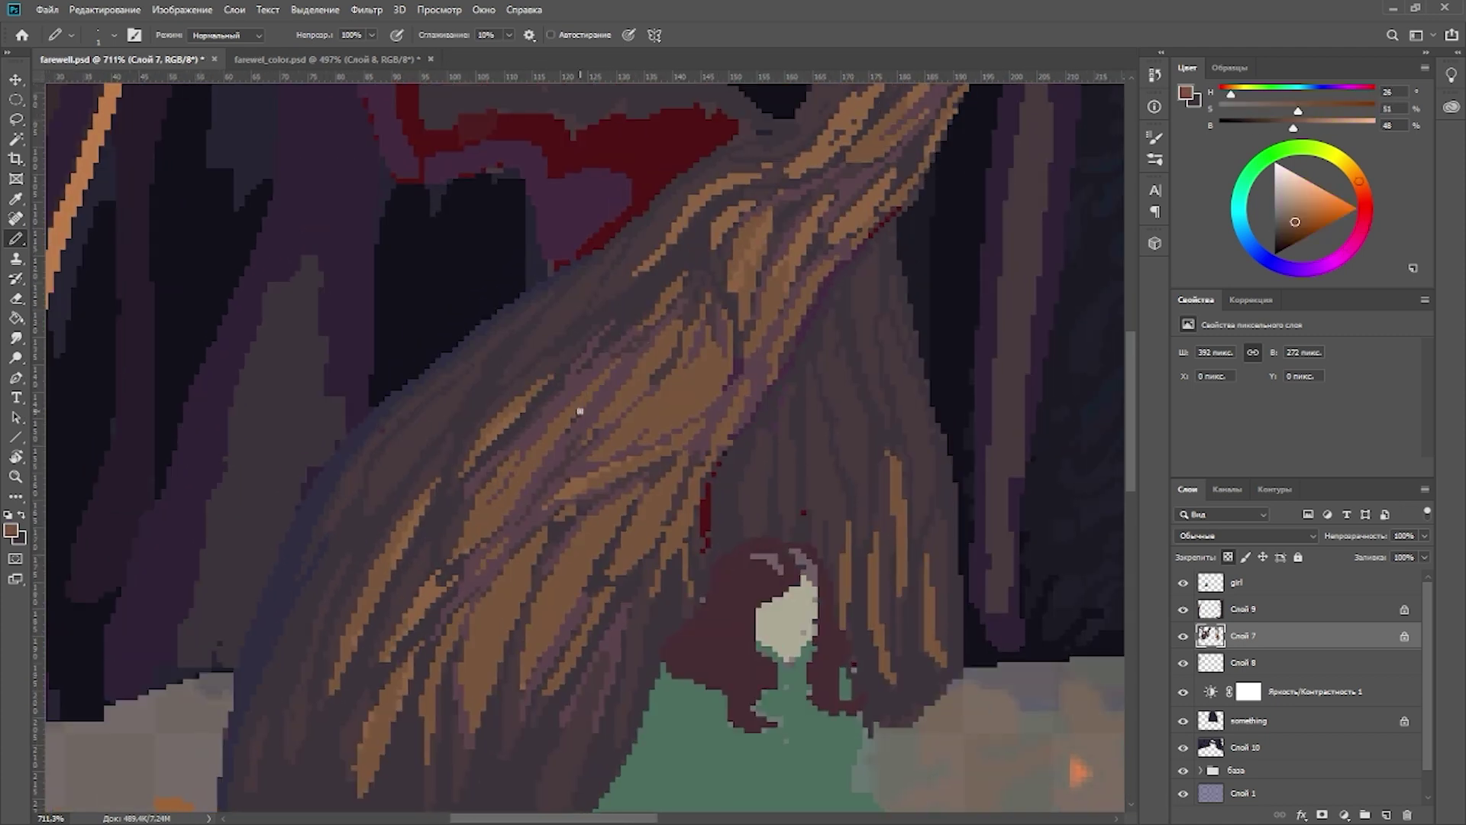
Step: Refine the highlight edges in the middle of the big trunk with sampled orange-brown (H 26, S 51, B 48) and dark brown (H 343, S 19, B 28)
left_click(563, 510, "alt")
left_click_drag(563, 511, 608, 474)
left_click(709, 384, "alt")
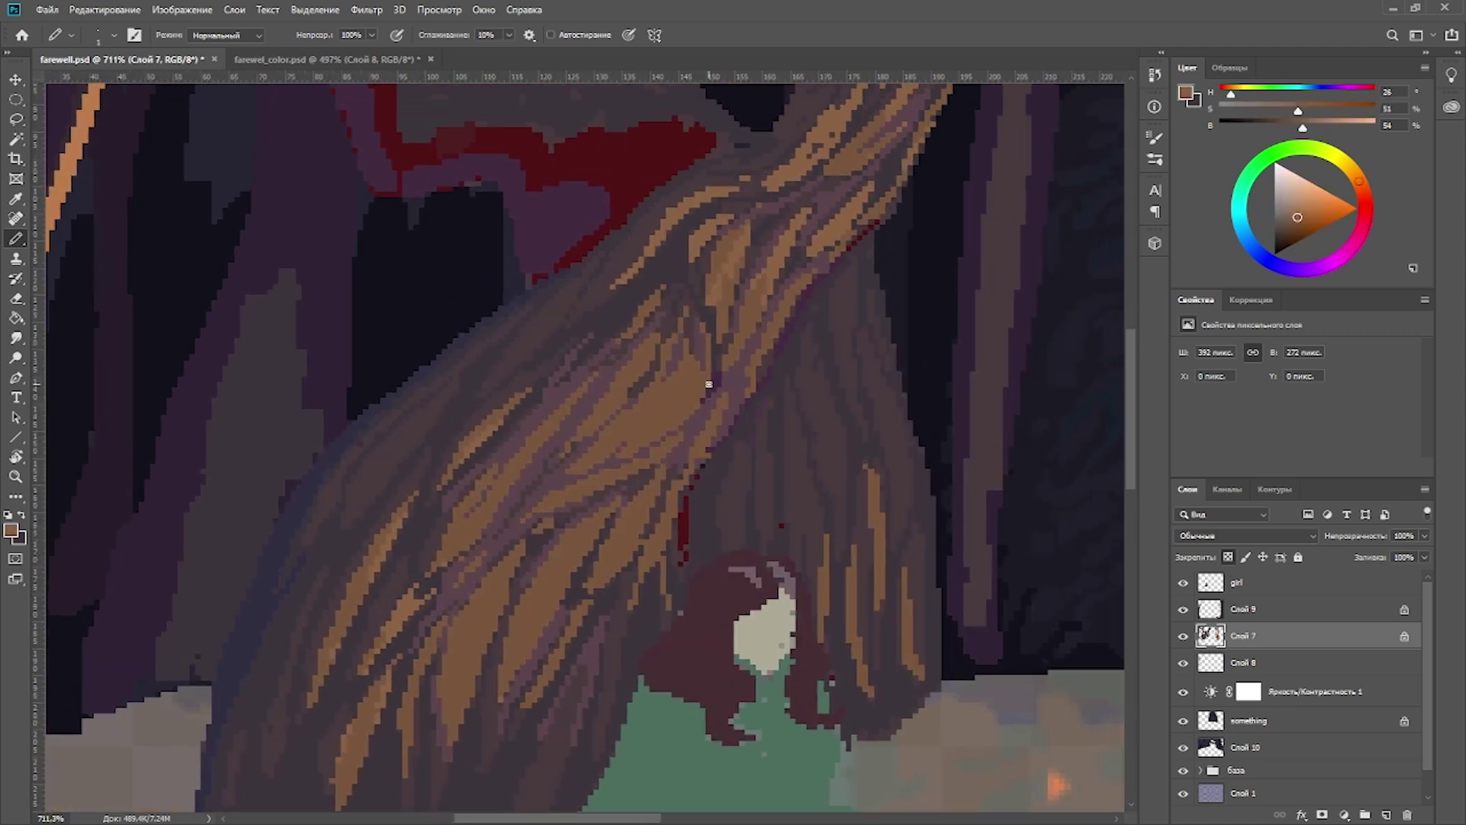
scroll(658, 408, "down", 10)
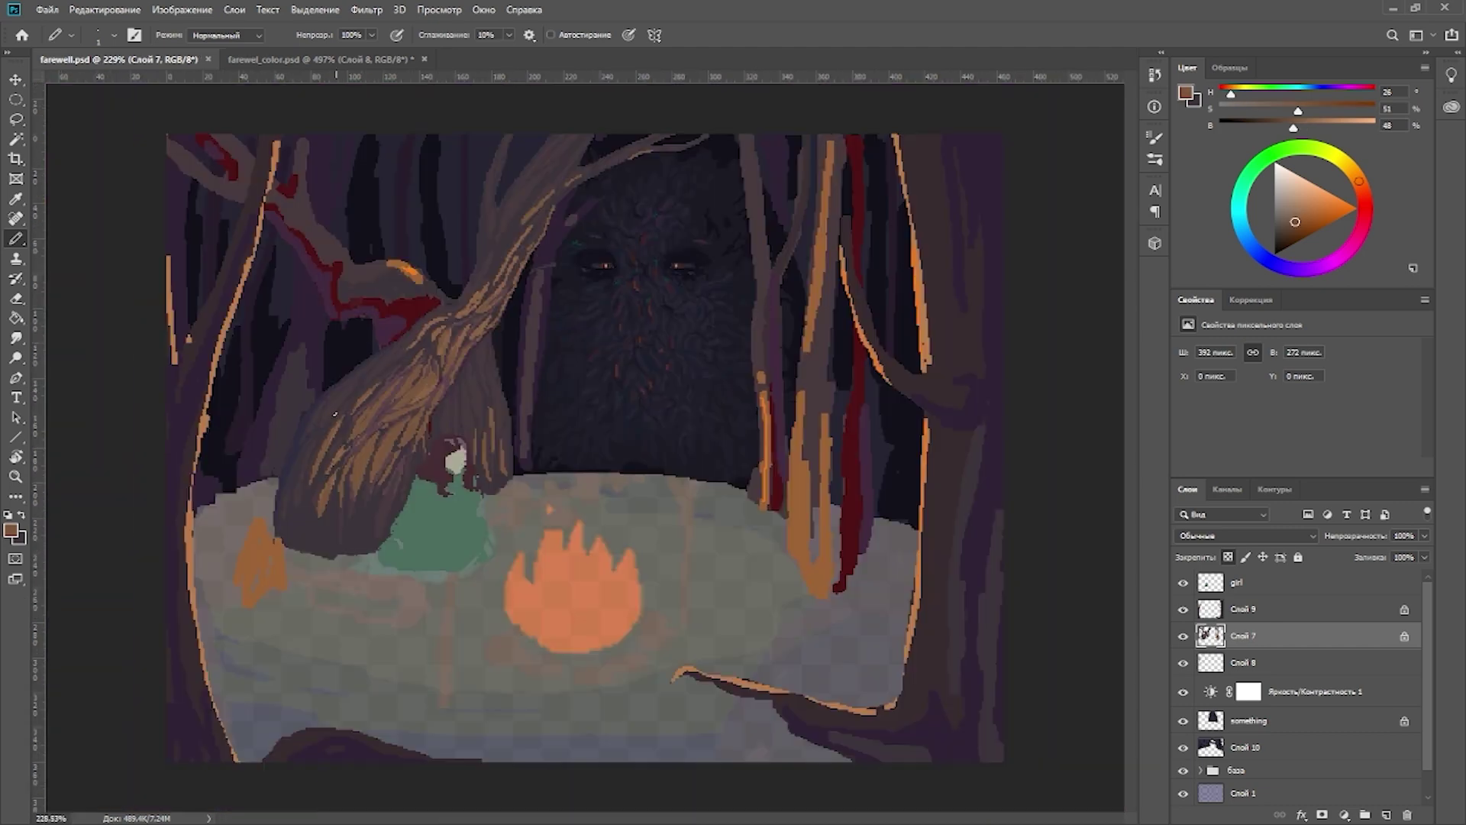
scroll(697, 408, "up", 10)
left_click(688, 377, "alt")
left_click_drag(658, 466, 654, 523)
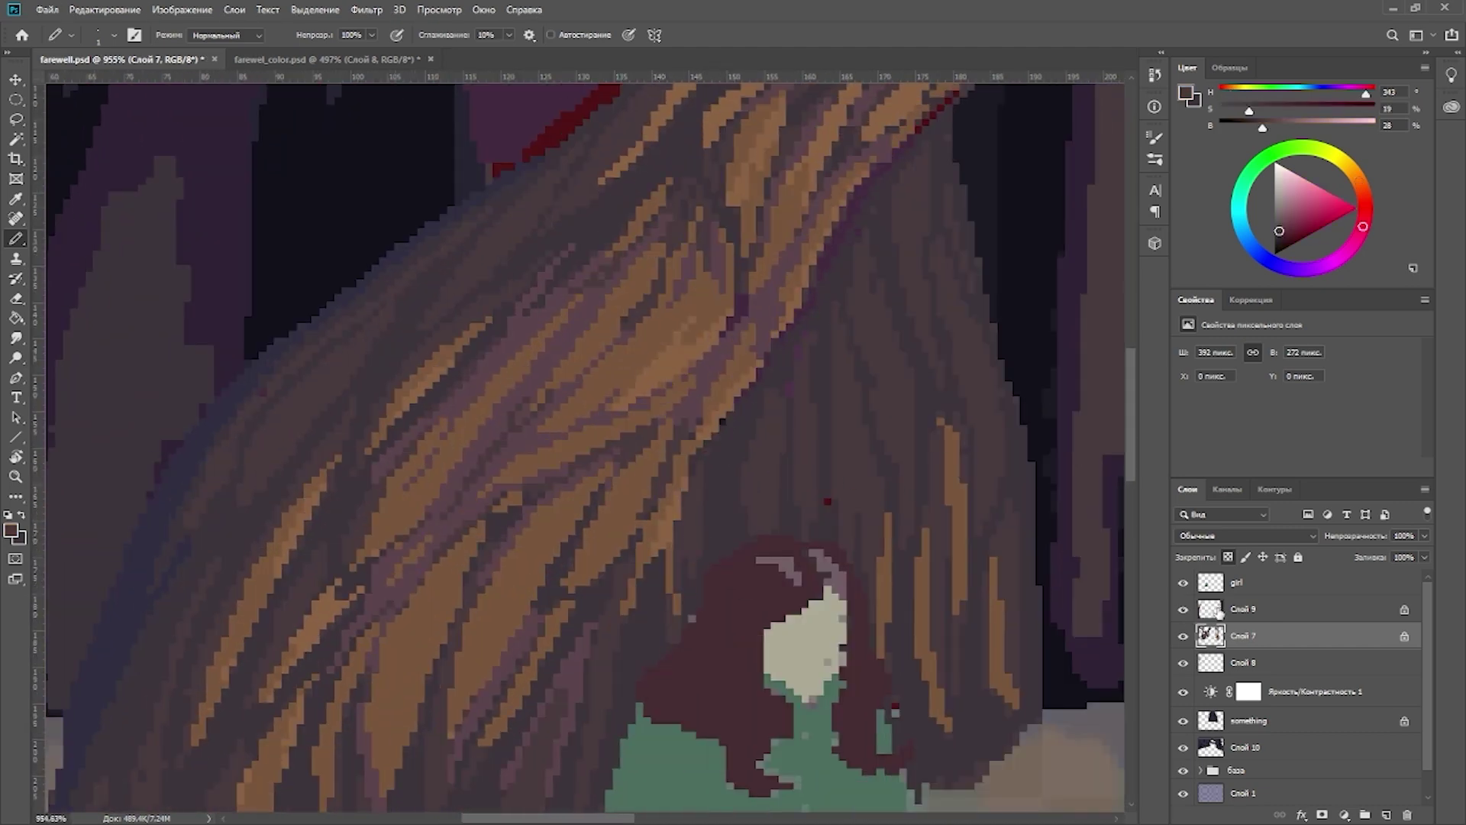
Step: On layer Слой 9, refine the lower trunk's bark with sampled orange-brown (H 26, S 51, B 48) and muted purple (H 342, S 26, B 36)
left_click(1219, 610)
scroll(693, 540, "down", 4)
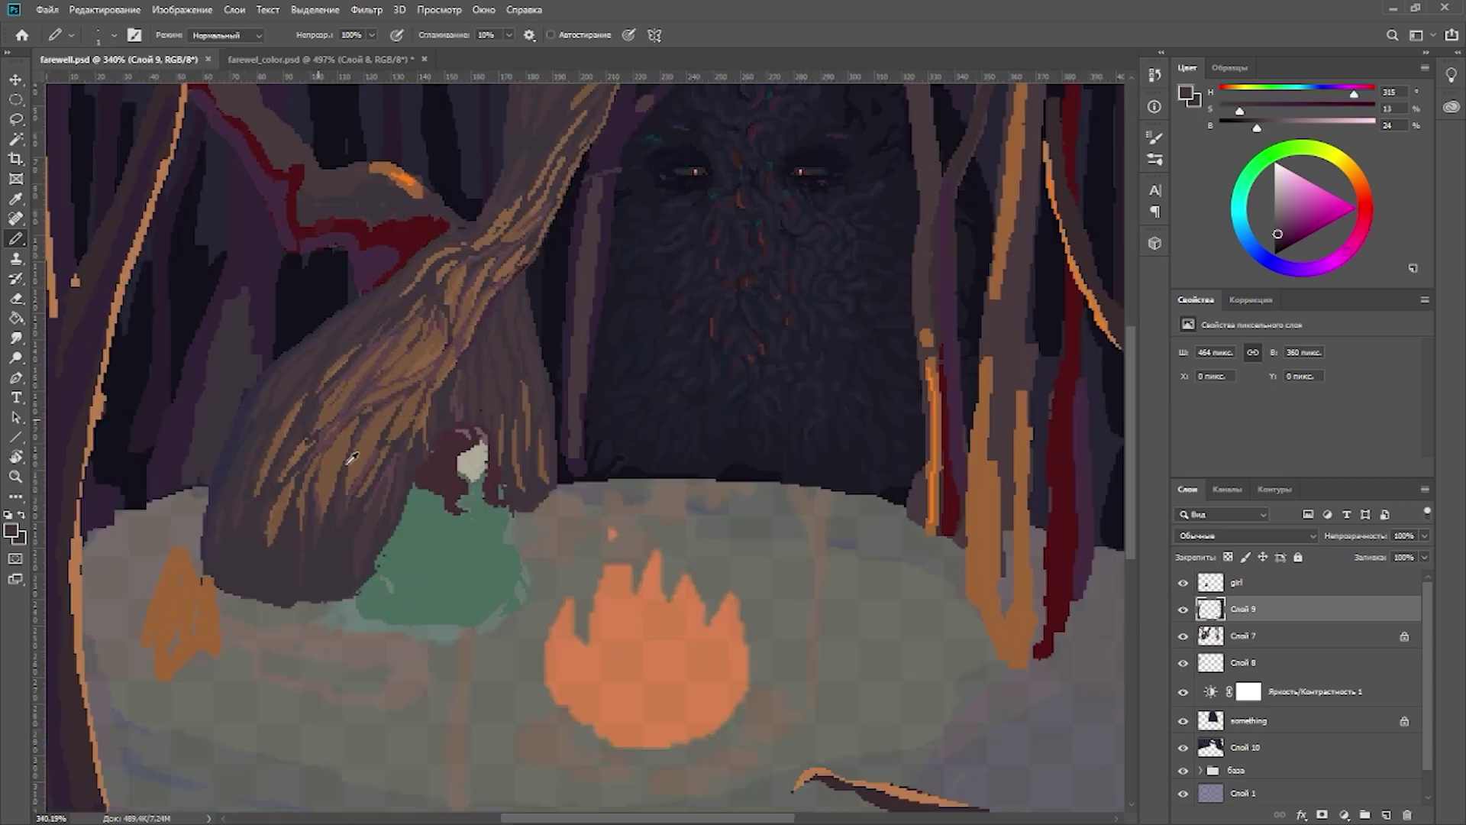
left_click(1244, 69)
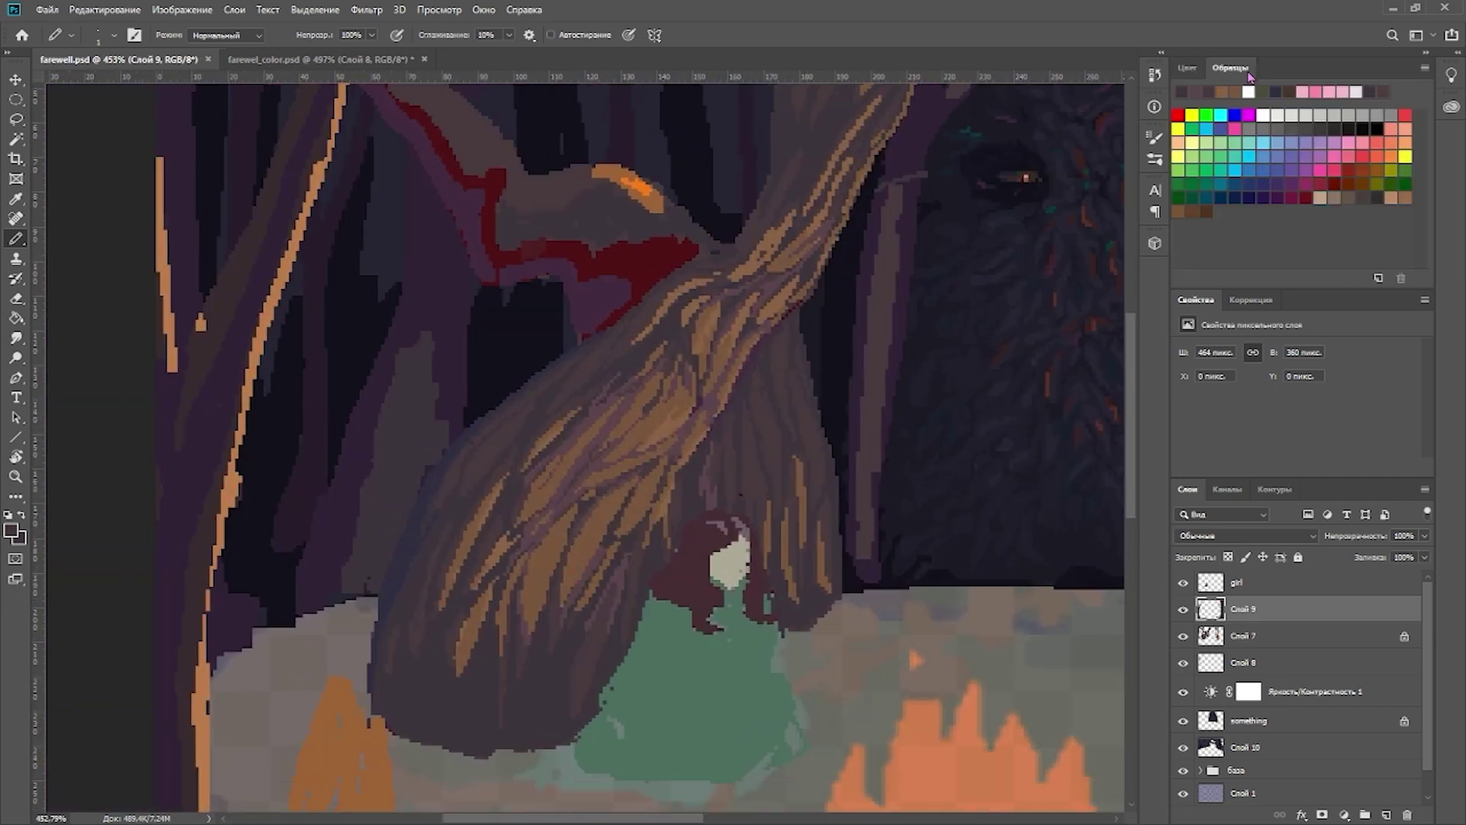
left_click(1187, 67)
left_click(655, 473)
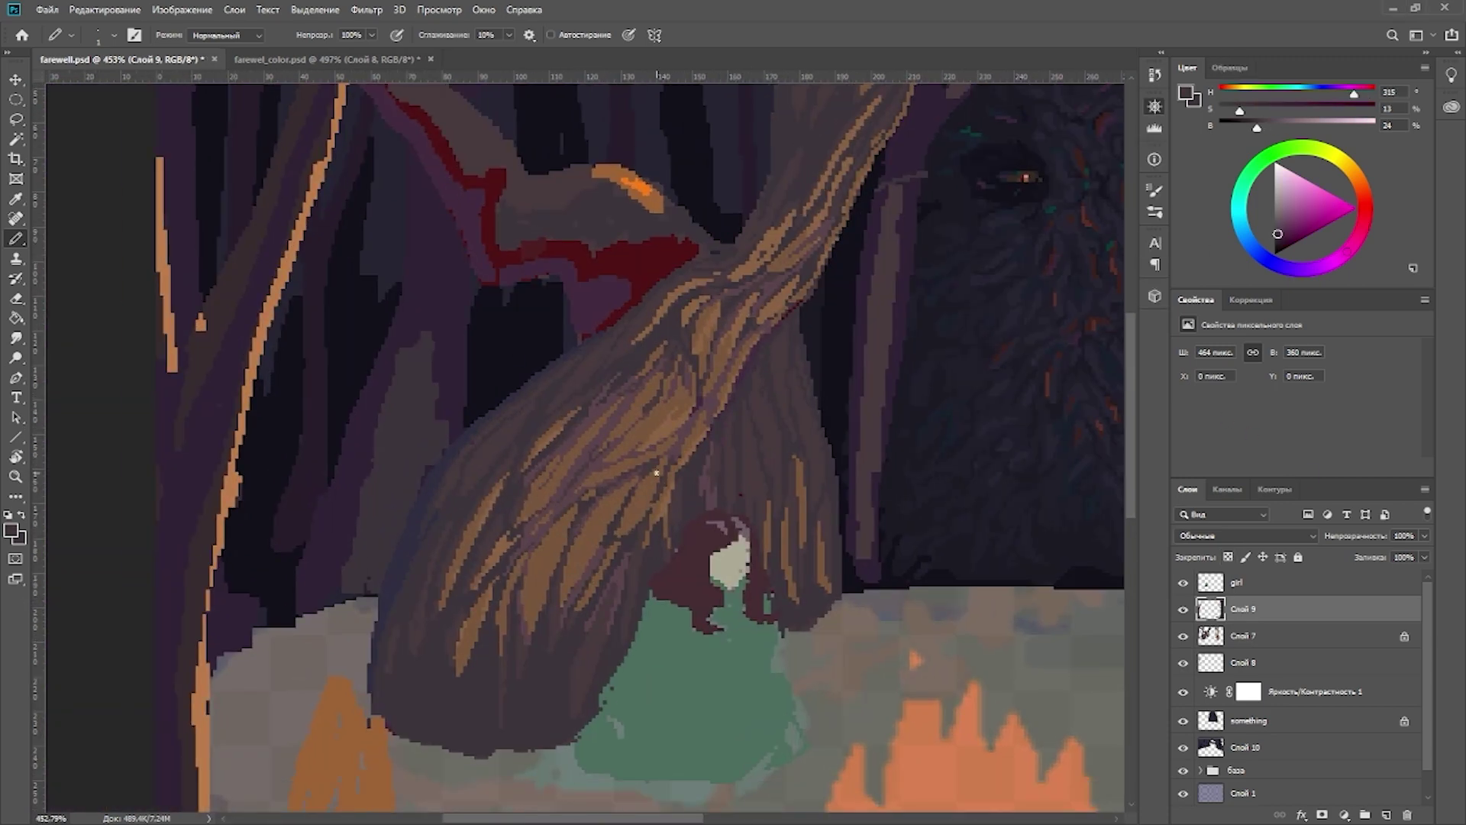
scroll(697, 545, "up", 5)
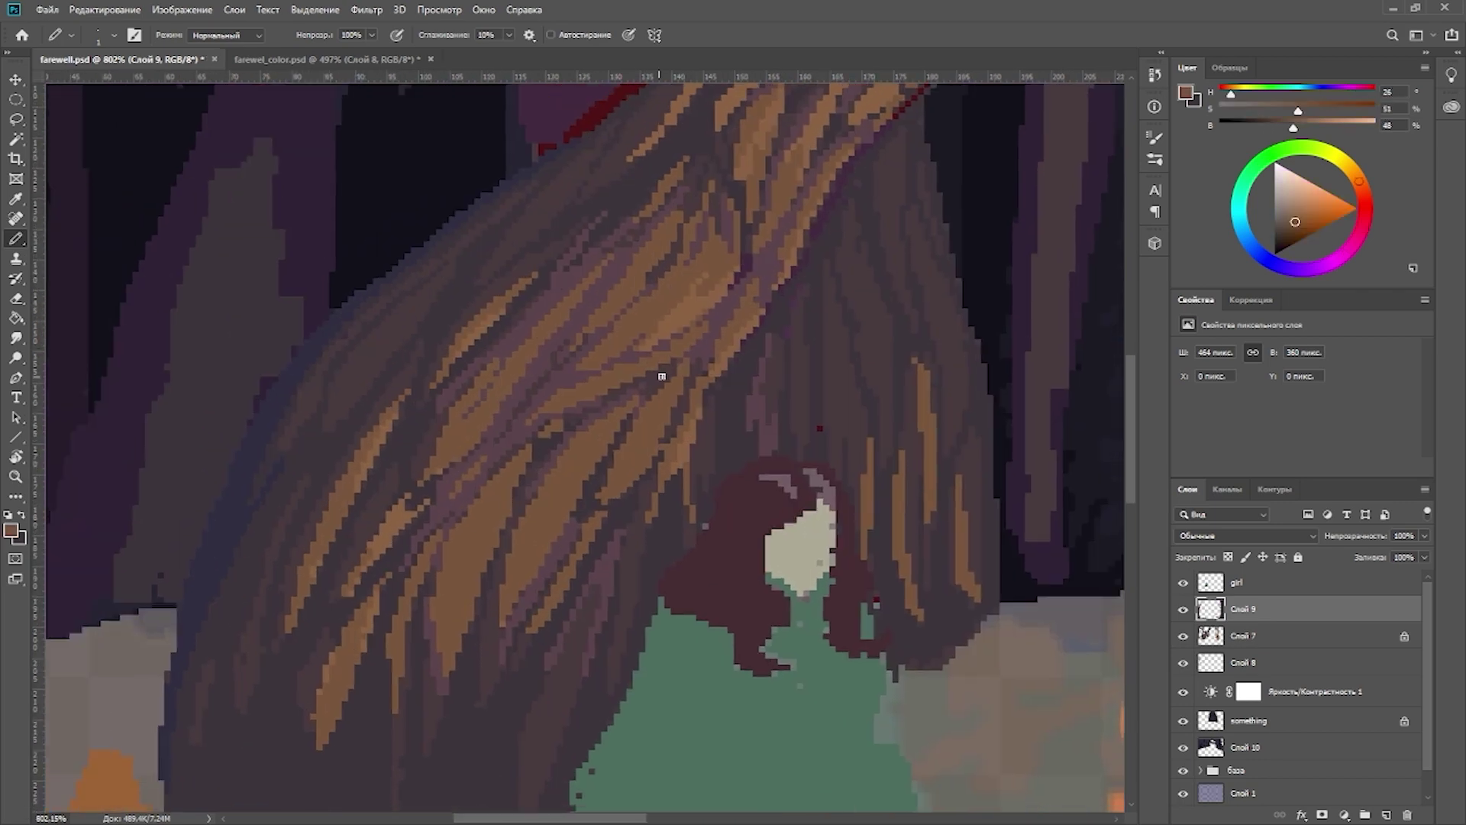
left_click(316, 588, "alt")
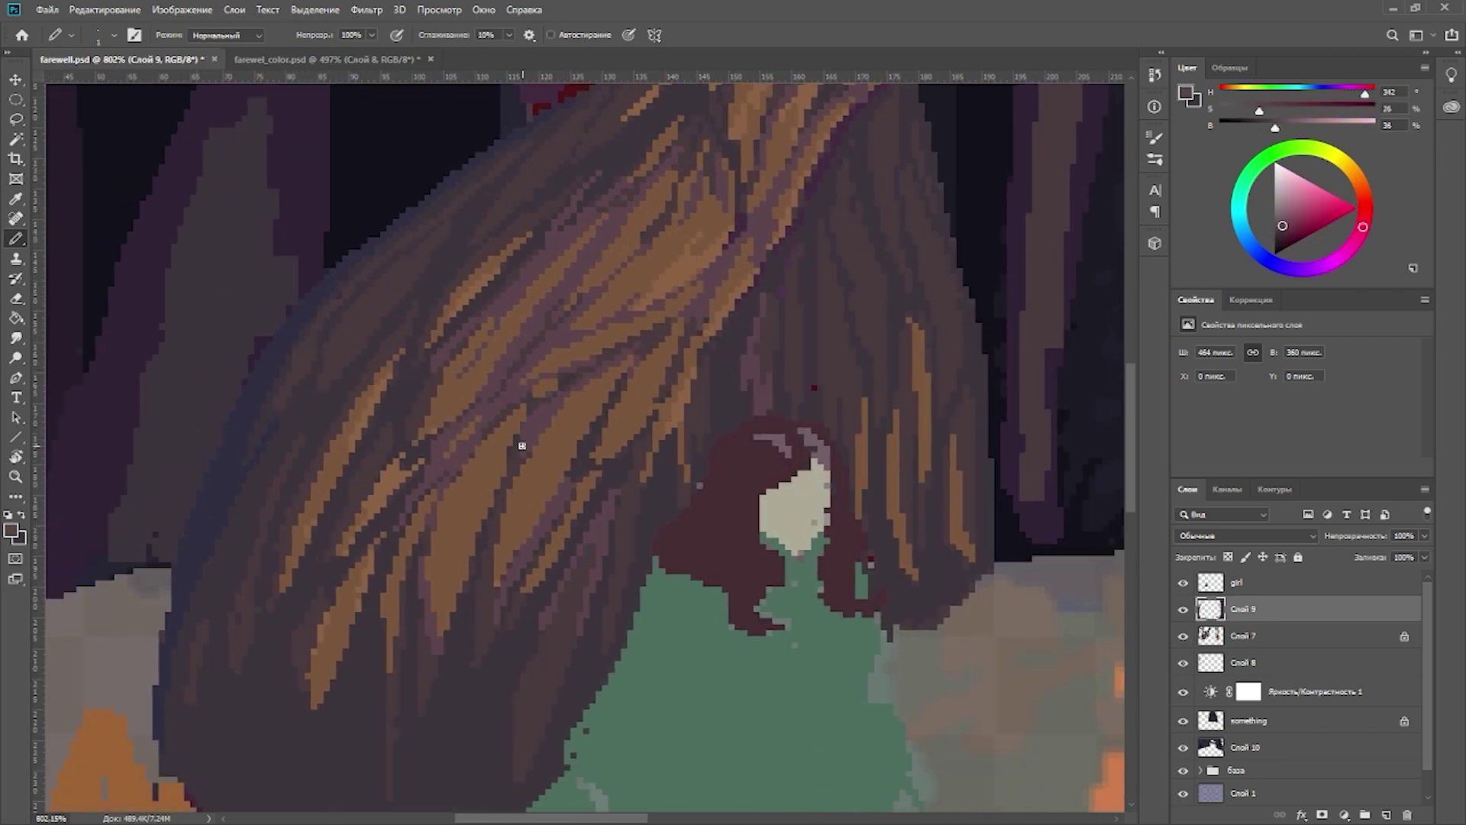
scroll(589, 458, "up", 2)
left_click(609, 507, "alt")
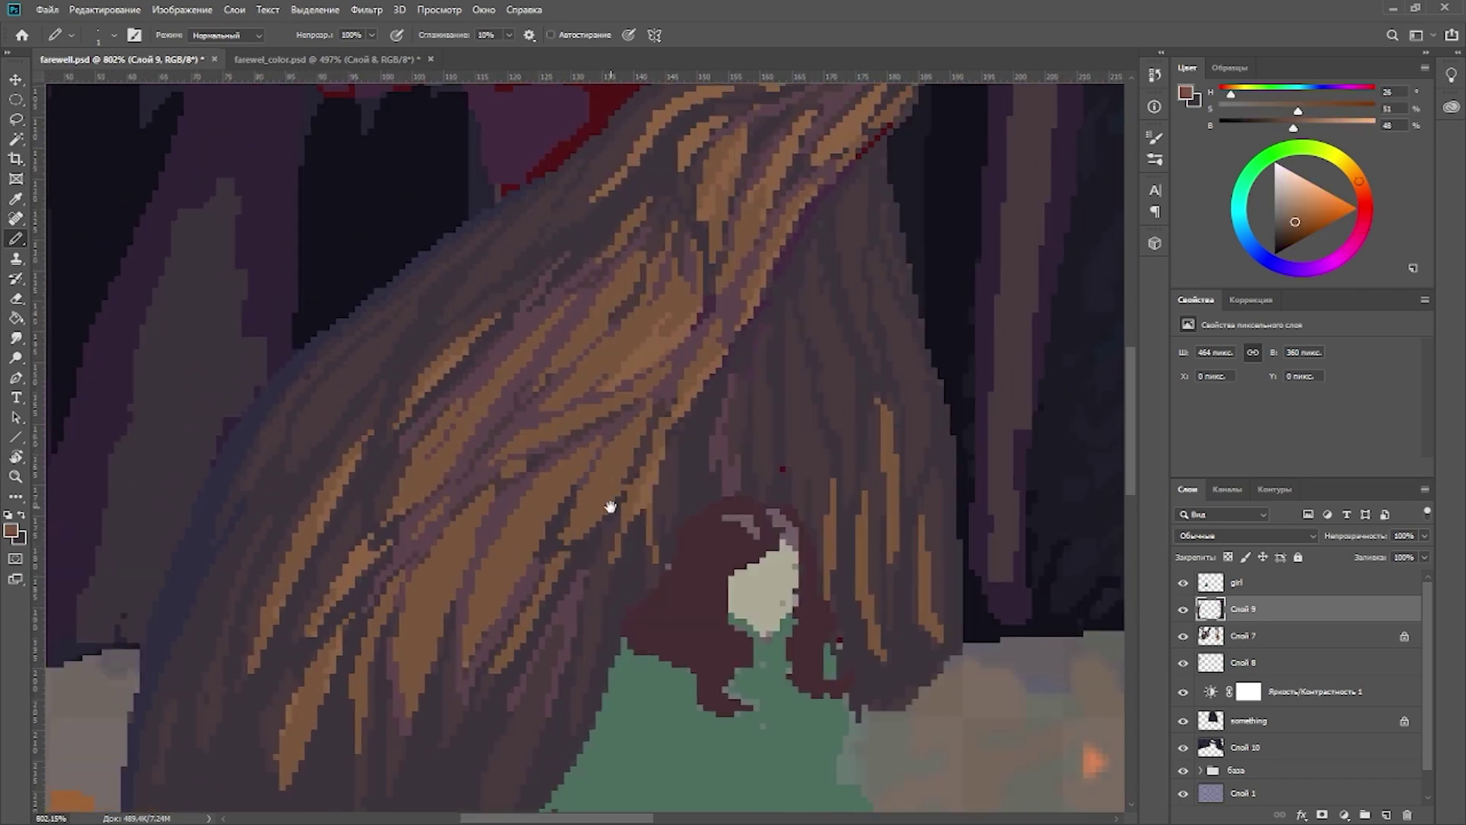
Step: Touch up the bark from the middle to the upper trunk with sampled muted purple (H 342, S 26, B 36) and dark brown (H 343, S 19, B 28)
scroll(621, 442, "left", 2)
left_click(519, 489, "alt")
scroll(513, 494, "up", 3)
left_click(601, 387, "alt")
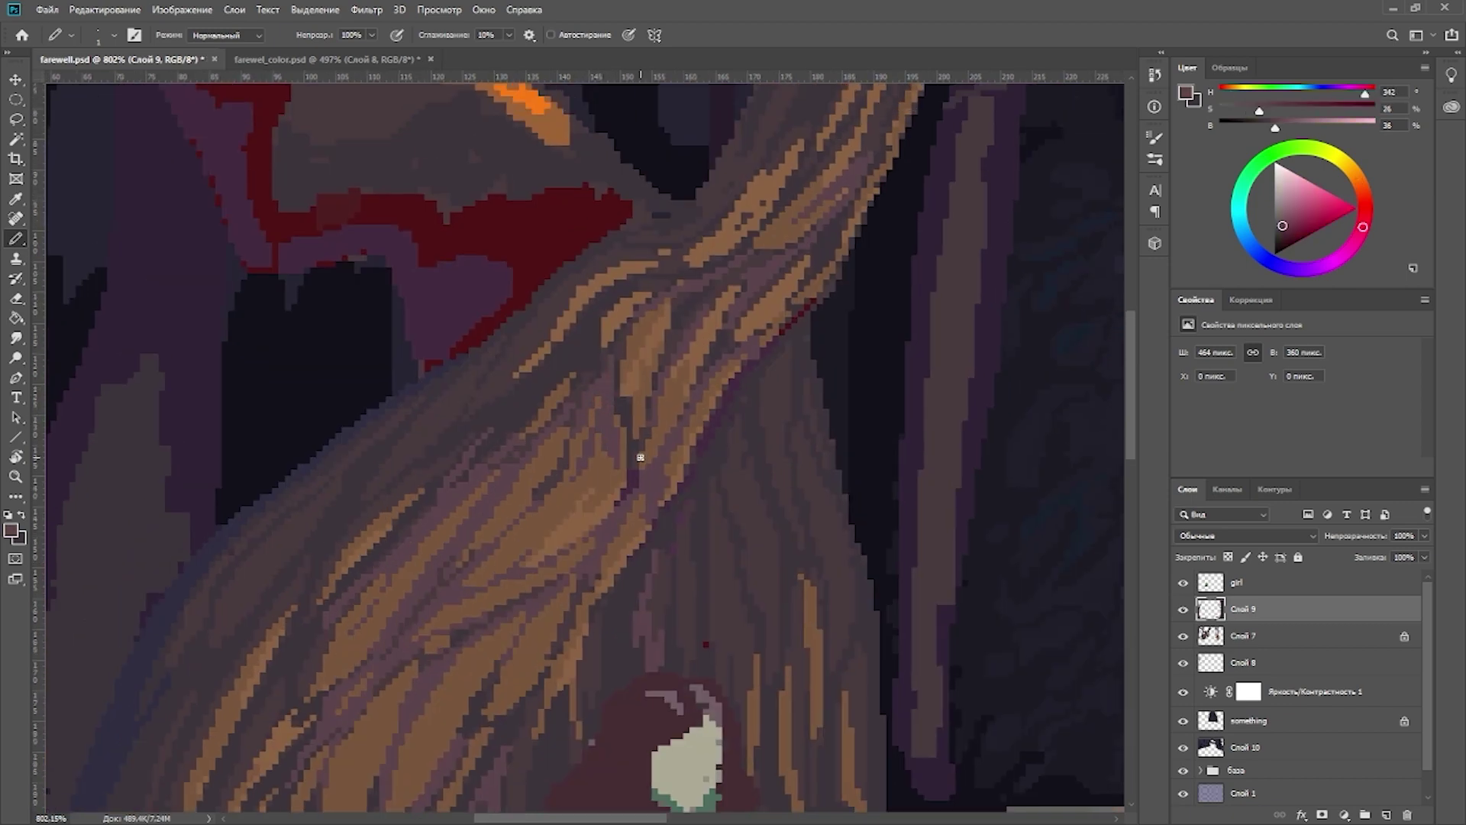
scroll(664, 405, "right", 1)
left_click(685, 351, "alt")
scroll(657, 417, "right", 1)
left_click(652, 416, "alt")
scroll(688, 344, "up", 3)
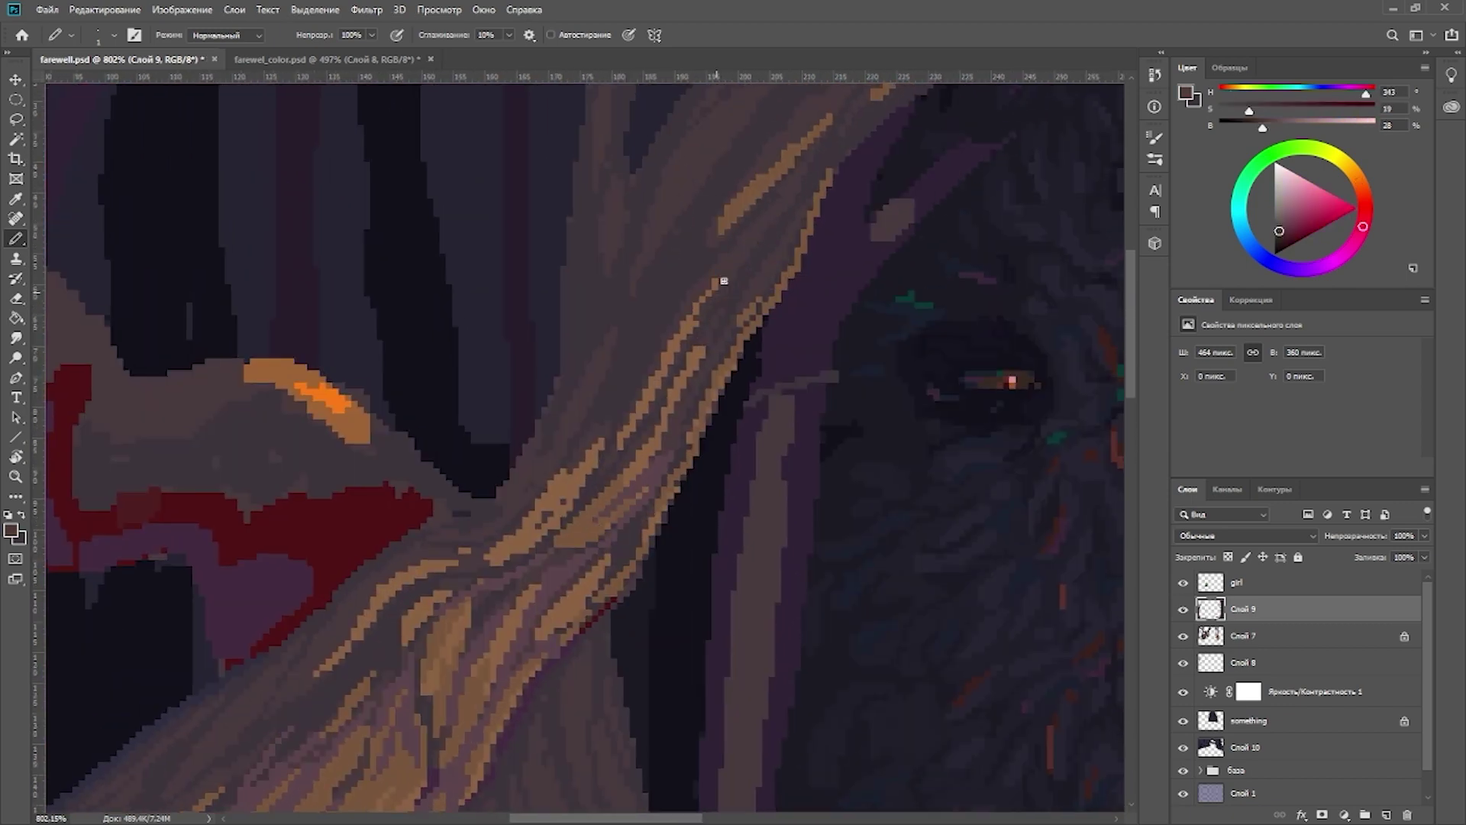
Step: Paste the copied bark strokes as a new layer, align them over the big trunk and merge them into layer Слой 7
key("e")
scroll(703, 262, "down", 6)
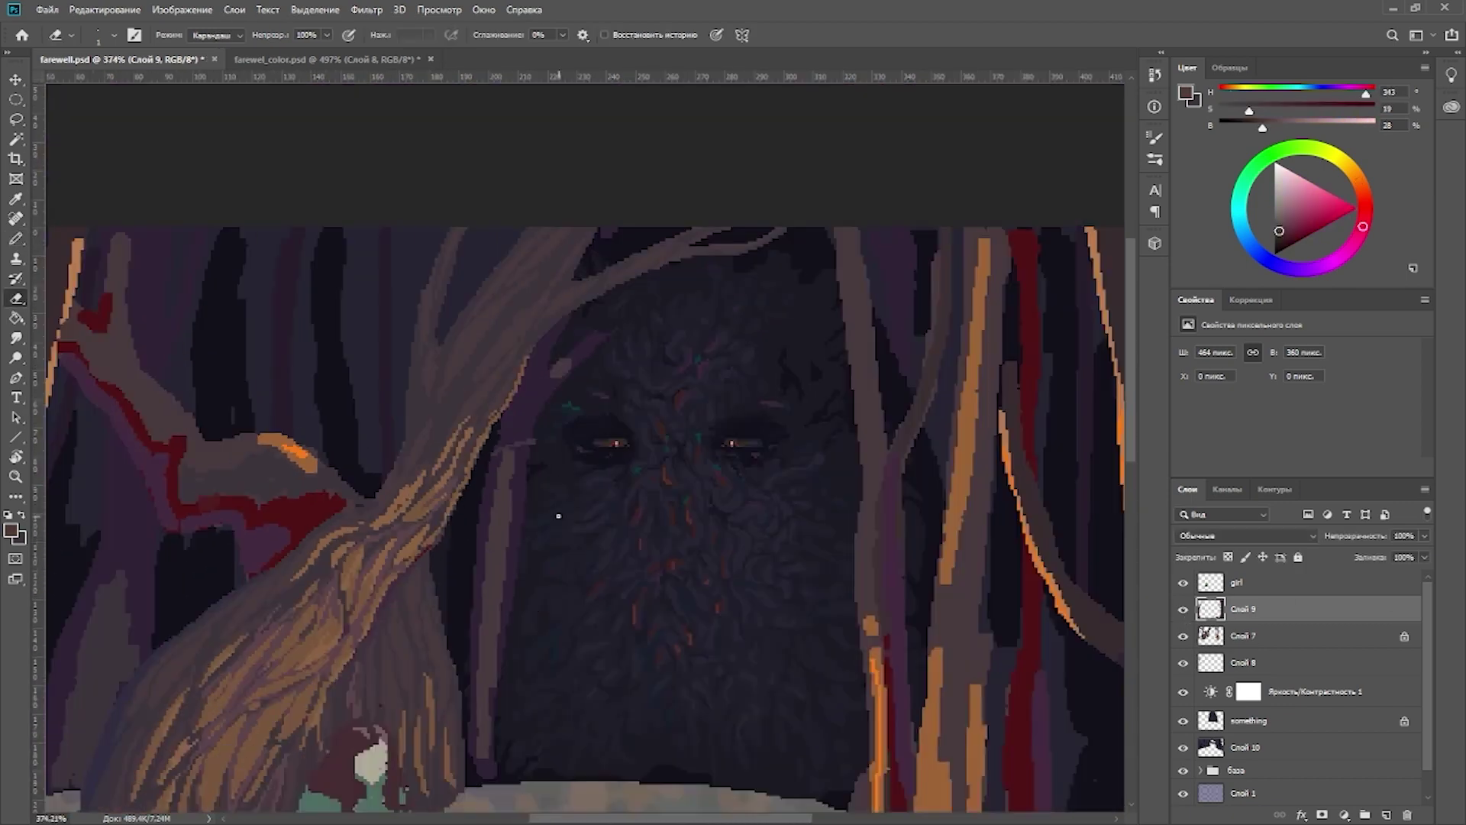
scroll(558, 517, "up", 1)
key("ctrl+v")
key("ctrl+t")
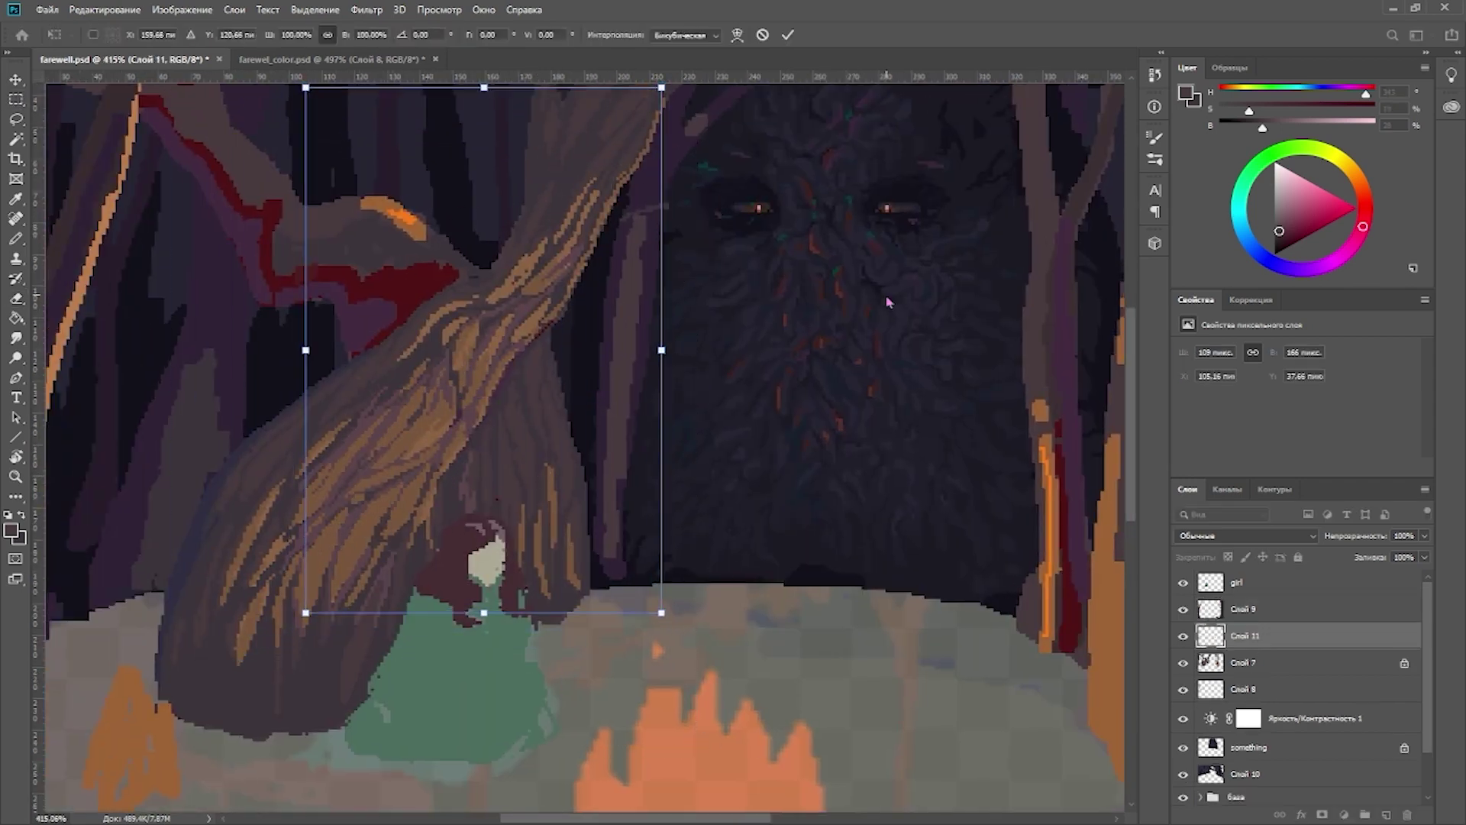
left_click_drag(535, 343, 539, 344)
scroll(450, 367, "up", 8)
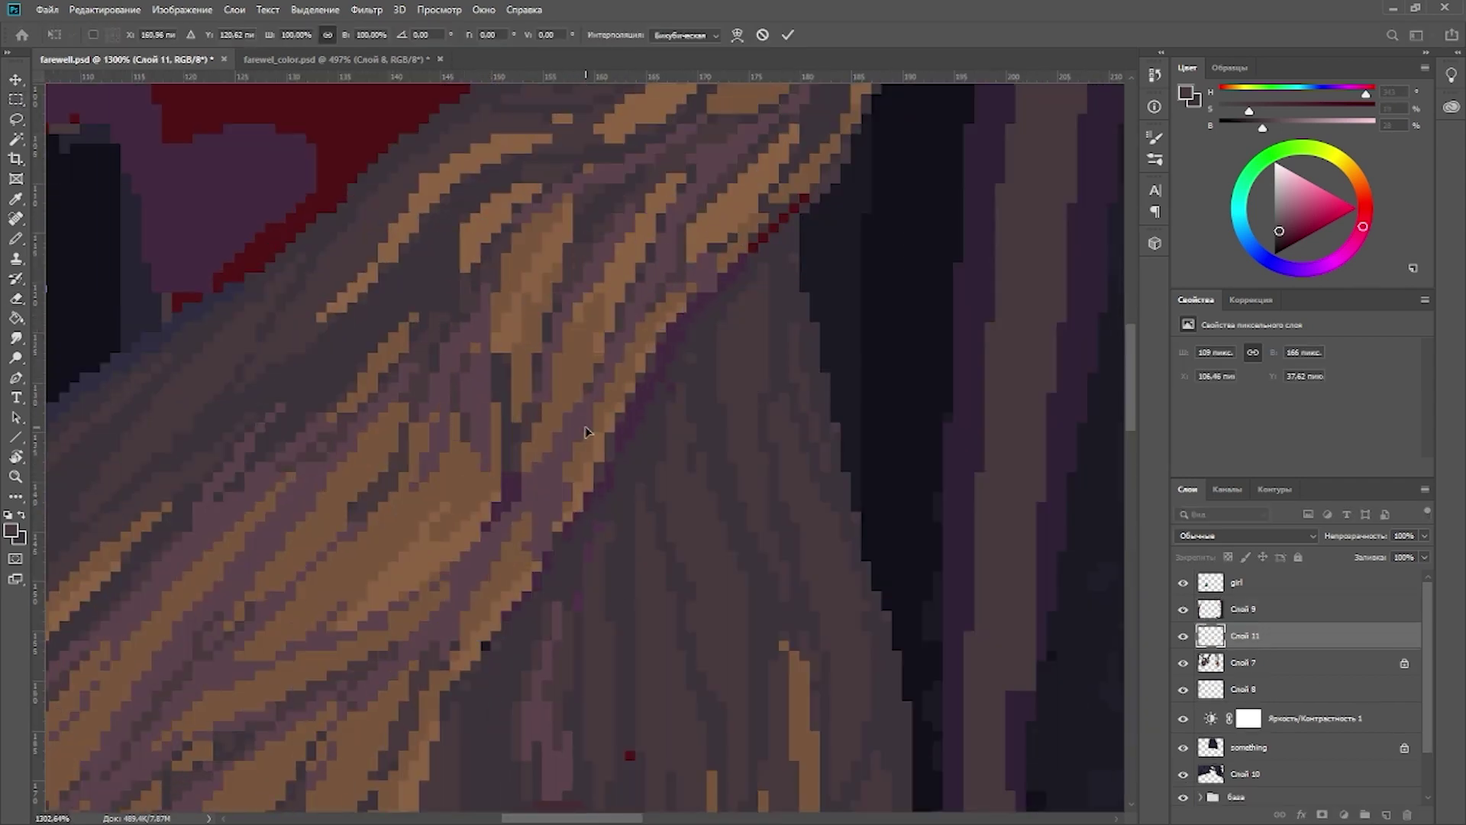
key("Return")
scroll(585, 432, "down", 8)
key("b")
key("ctrl+e")
Step: Block in two large orange-brown patches (H 26, S 51, B 48) at the base of the big trunk
left_click_drag(458, 514, 497, 549)
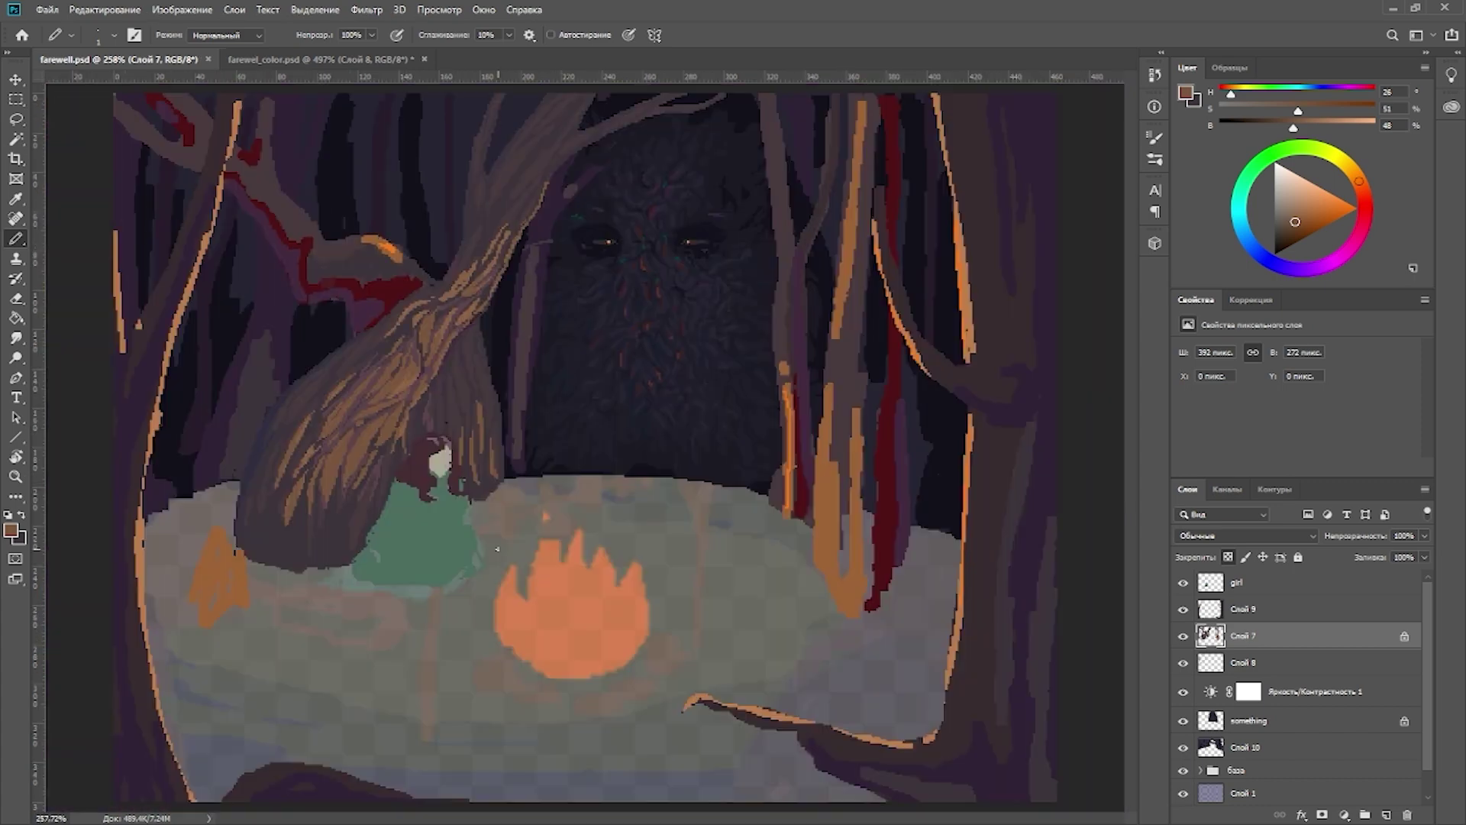
scroll(497, 548, "up", 6)
mouse_move(393, 632)
left_mouse_down()
mouse_move(425, 614)
mouse_move(331, 548)
mouse_move(347, 630)
mouse_move(395, 567)
left_mouse_up()
scroll(428, 473, "up", 2)
Step: Shade the base patches' edges and link them to the bark above with sampled muted purple (H 342, S 26, B 36) and dark brown (H 315, S 13, B 24)
left_click(439, 535, "alt")
scroll(428, 473, "up", 2)
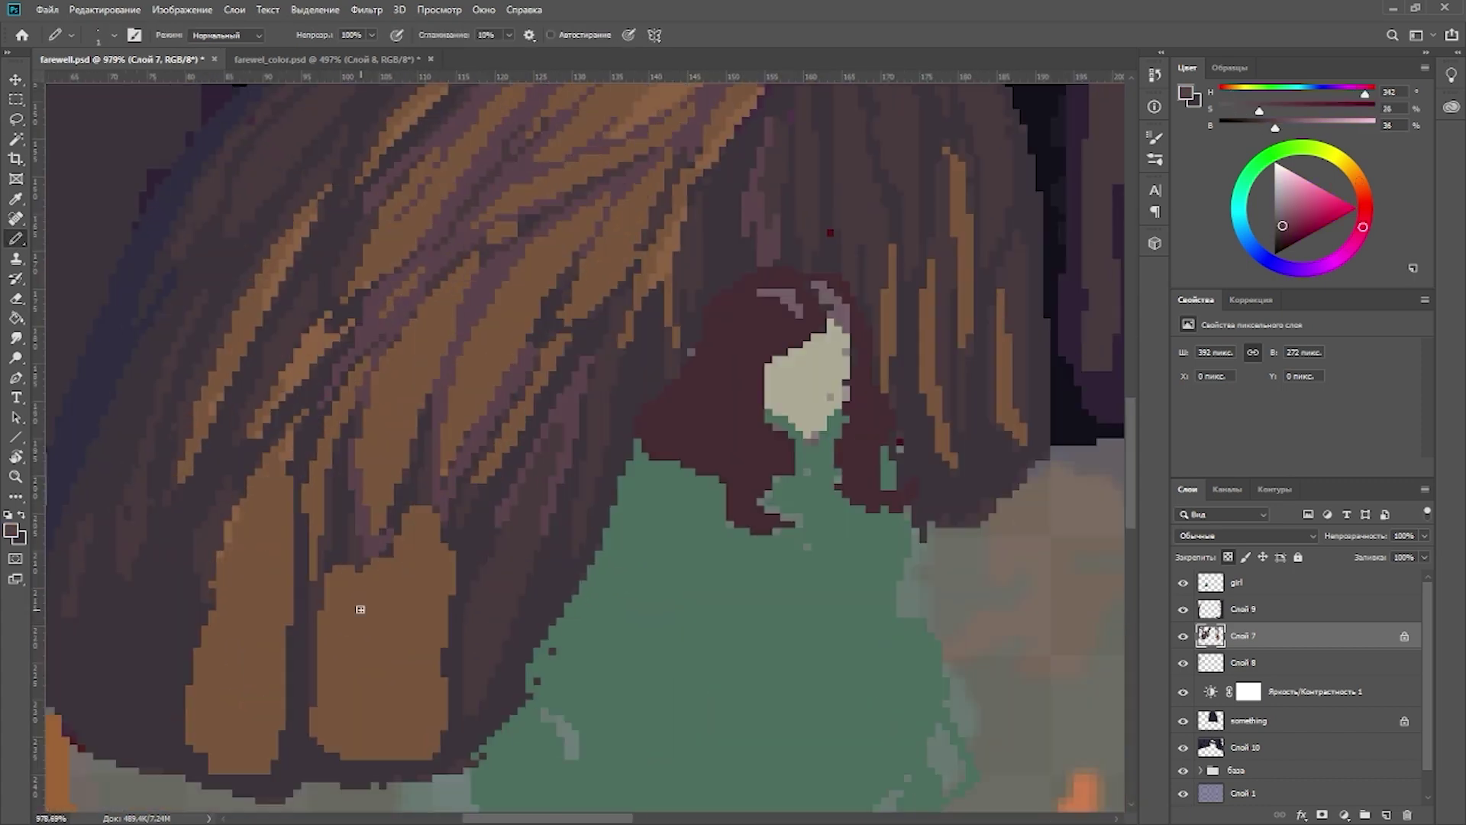
mouse_move(447, 527)
left_mouse_down()
mouse_move(446, 719)
mouse_move(474, 673)
left_mouse_up()
mouse_move(450, 481)
left_mouse_down()
mouse_move(474, 376)
mouse_move(458, 447)
left_mouse_up()
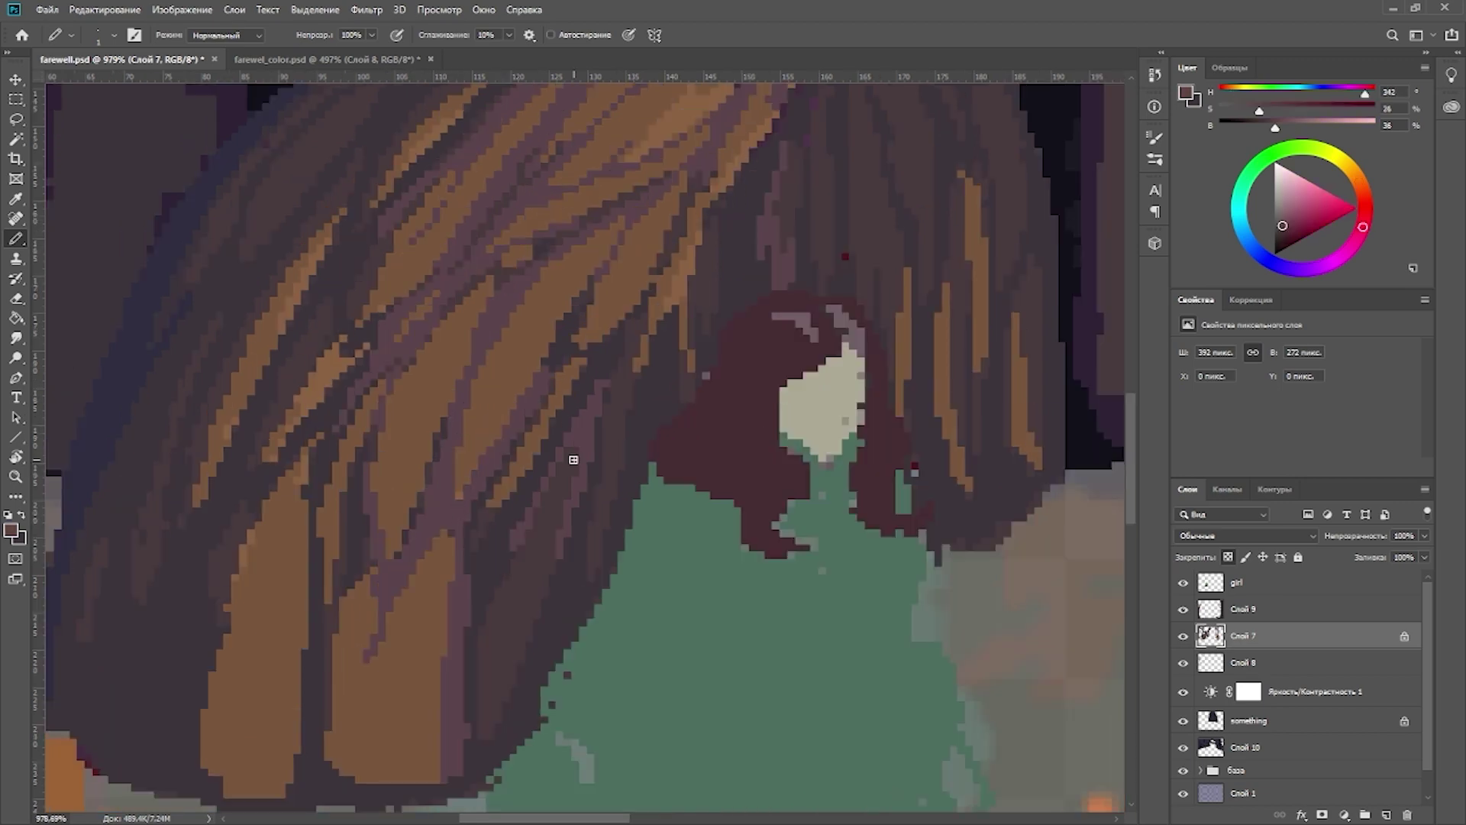
left_click(410, 550, "alt")
left_click_drag(410, 549, 428, 641)
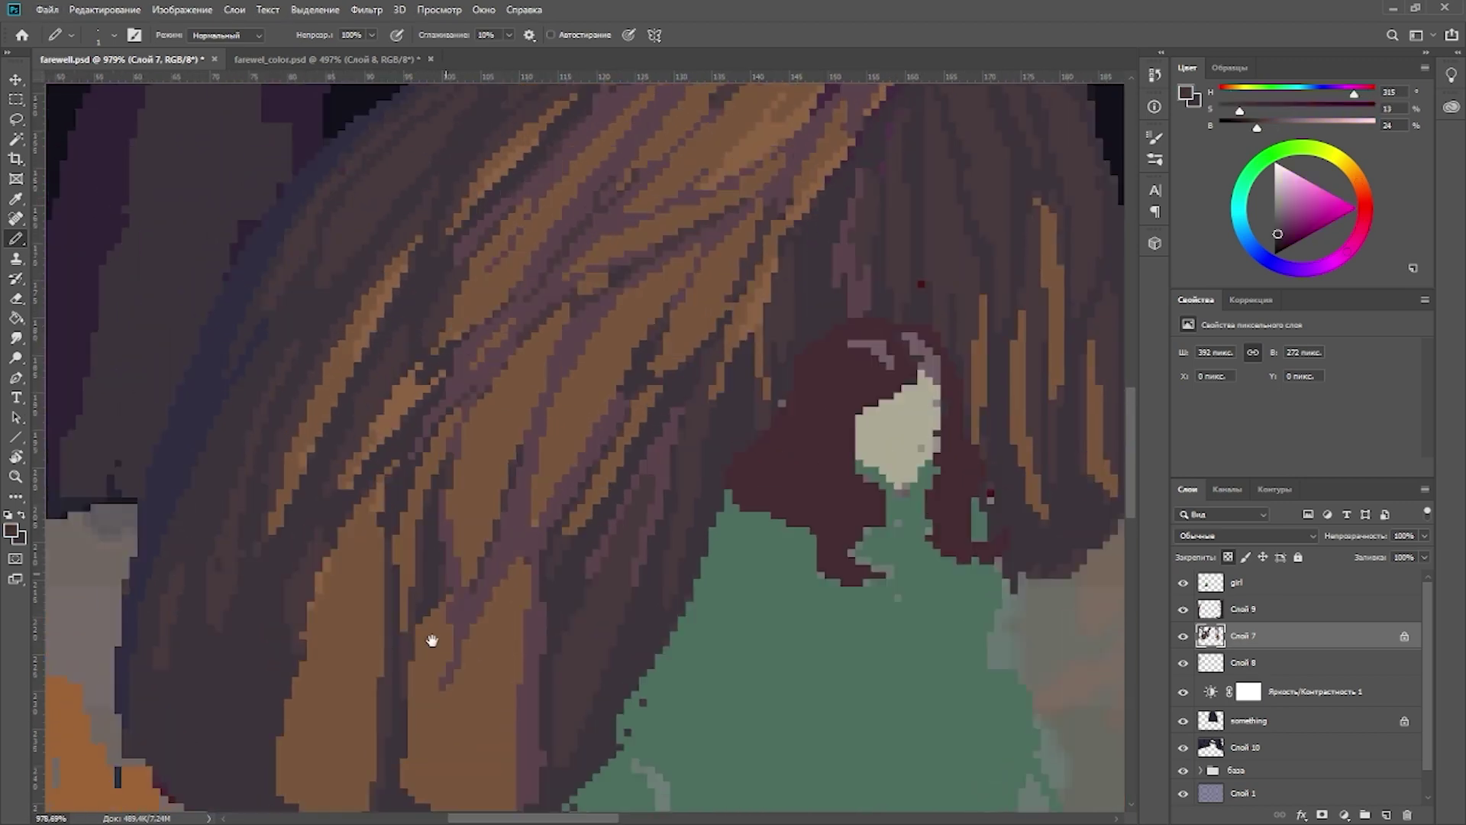
left_click(400, 625, "alt")
left_click(465, 696, "alt")
scroll(469, 615, "down", 6)
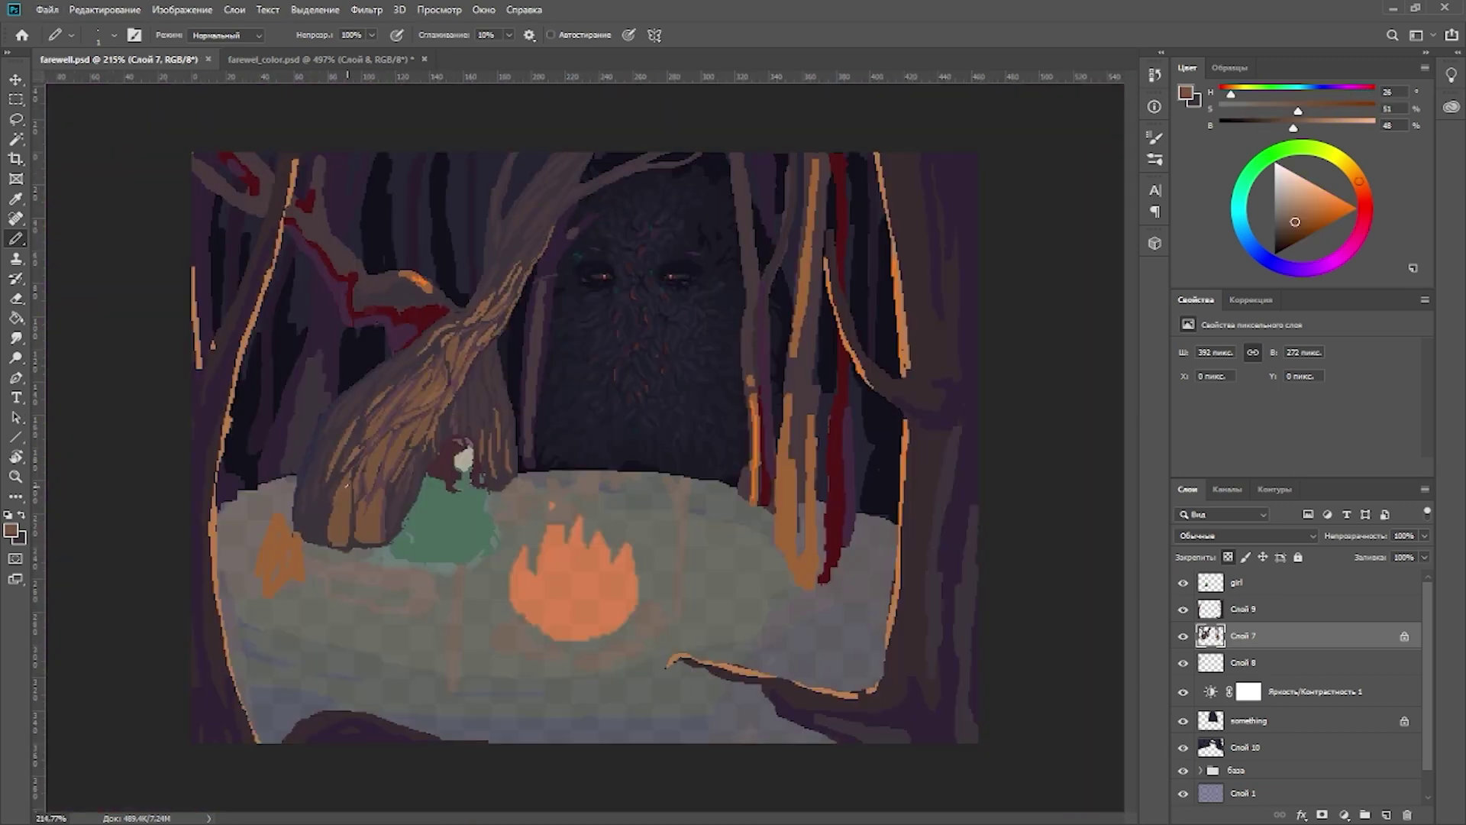
Step: Add muted purple strokes (H 342, S 26, B 36) on the lower outer trunk and rework the outer base patch with sampled orange-brown
scroll(347, 481, "up", 4)
left_click(350, 364, "alt")
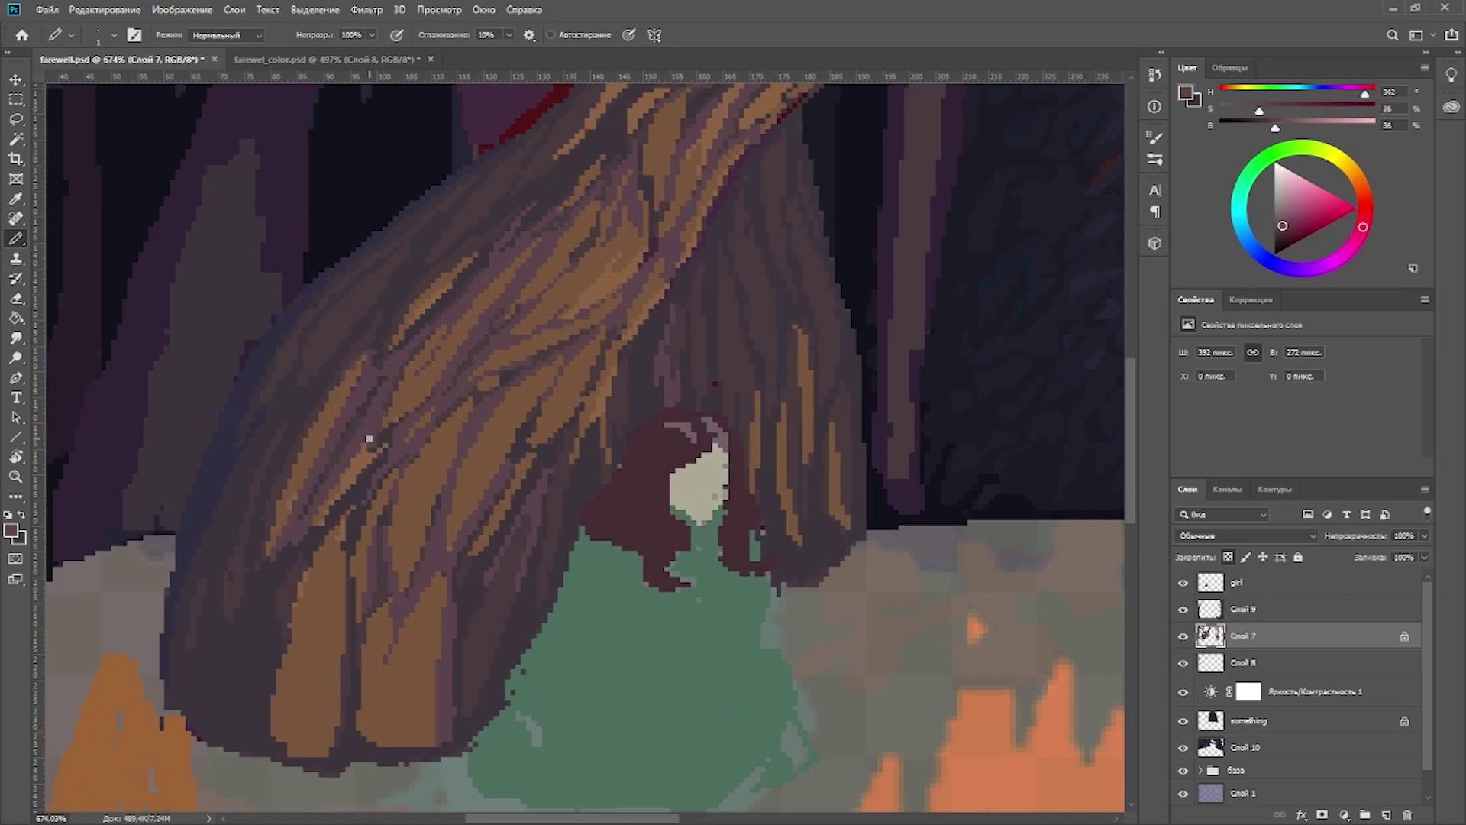
left_click_drag(323, 516, 364, 451)
left_click(332, 497, "alt")
left_click(311, 583, "alt")
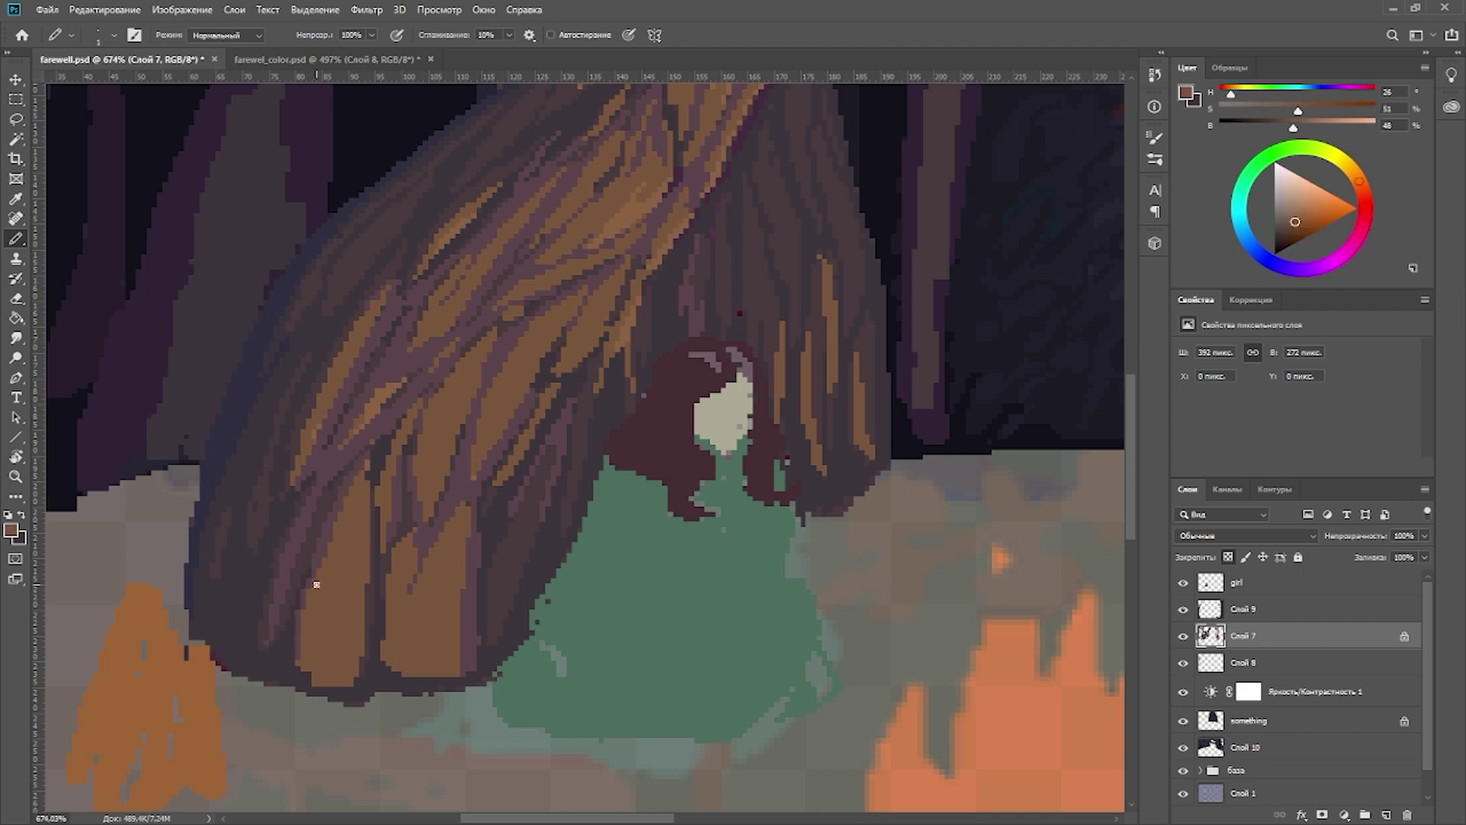
left_click_drag(311, 583, 336, 590)
left_click(330, 687, "alt")
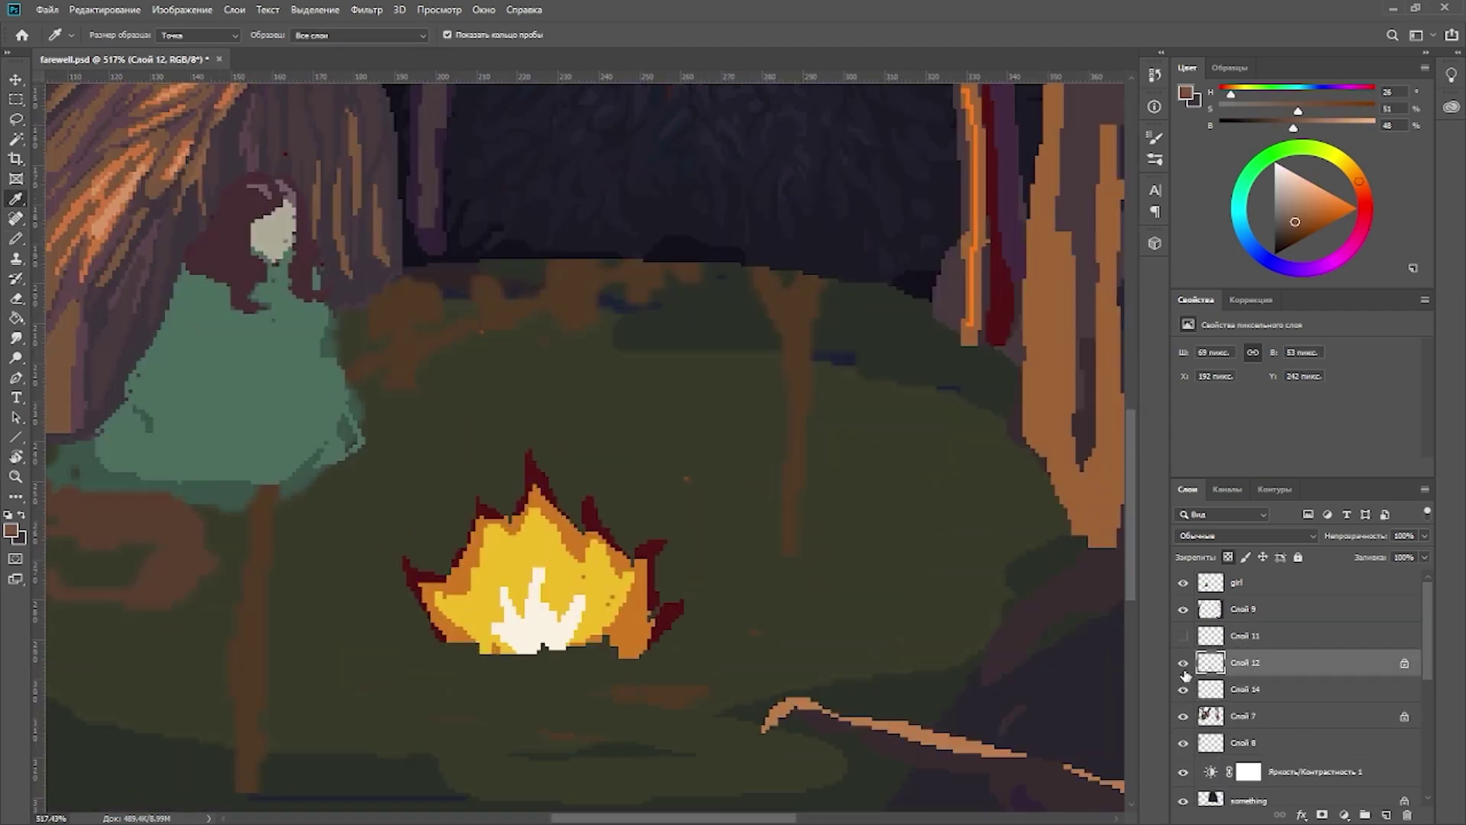
Step: Try the Осветление основы and Линейный осветлитель blend modes on campfire layer Слой 12, painting swatches of the sampled flame colours beside the fire
left_click(1183, 662)
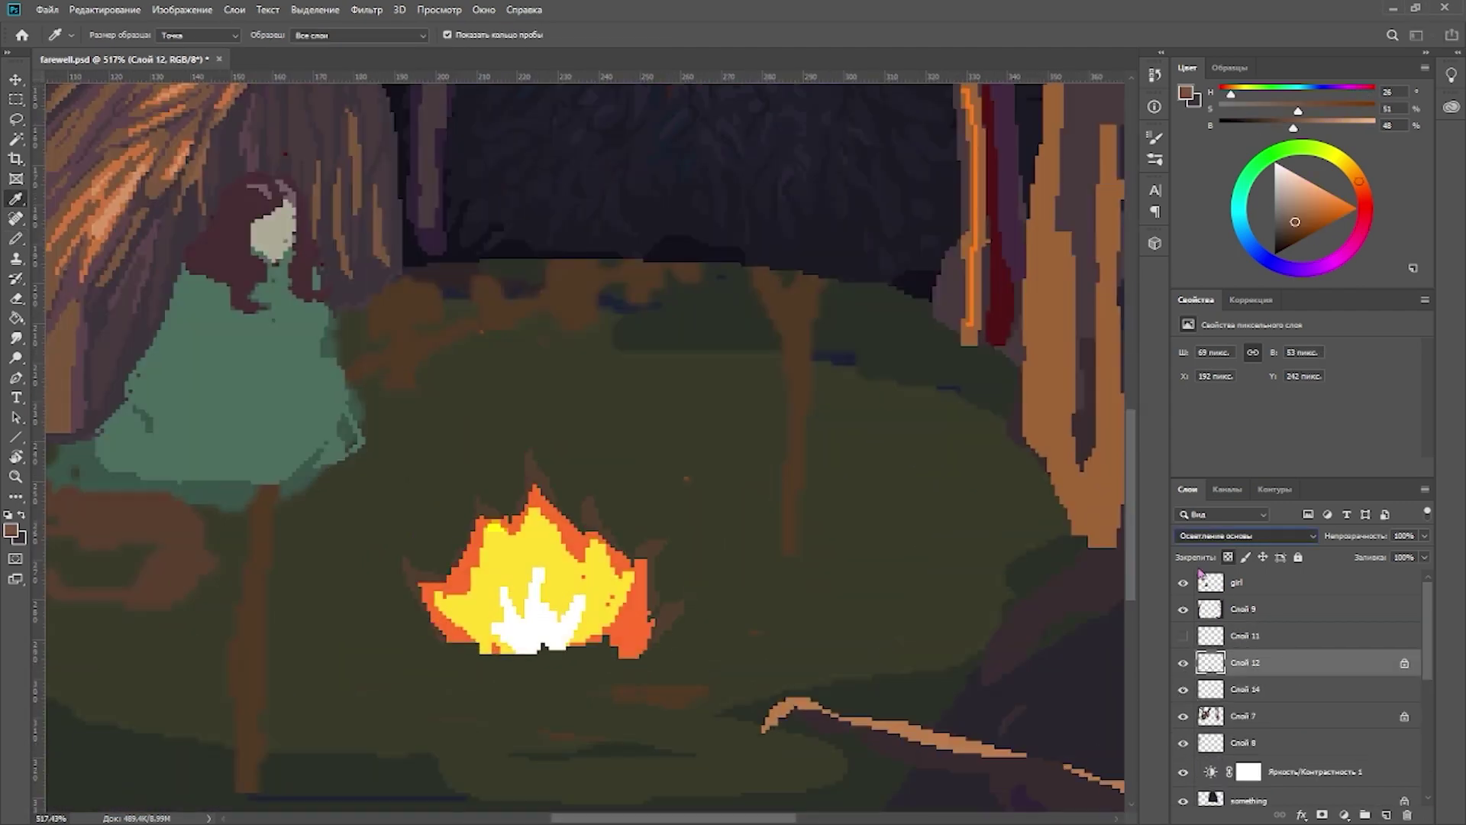
key("b")
key("alt+bracketleft")
left_click_drag(893, 401, 943, 477)
left_click(578, 517, "alt")
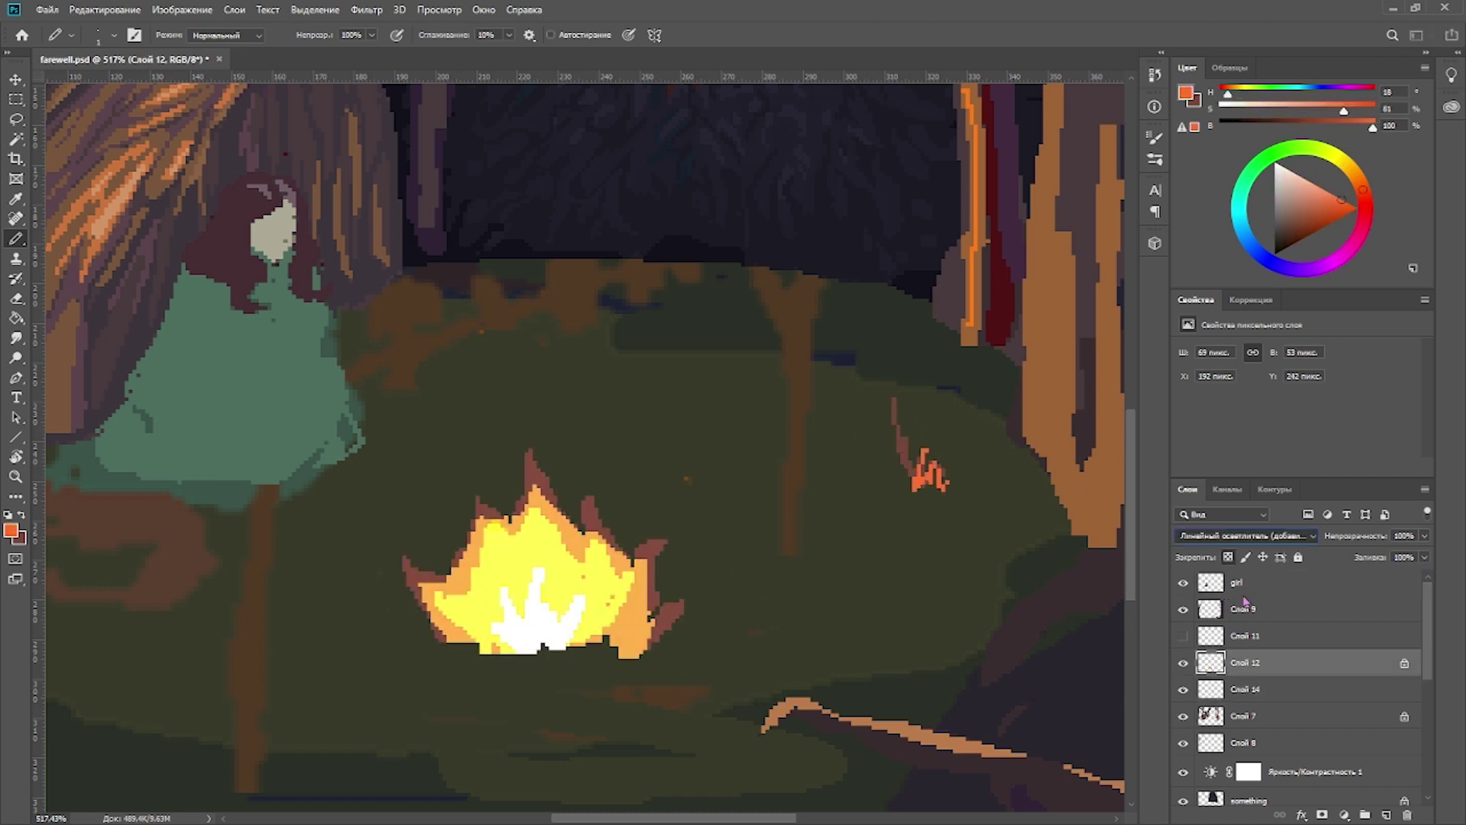
mouse_move(916, 481)
left_mouse_down()
mouse_move(878, 544)
mouse_move(963, 516)
left_mouse_up()
key("x")
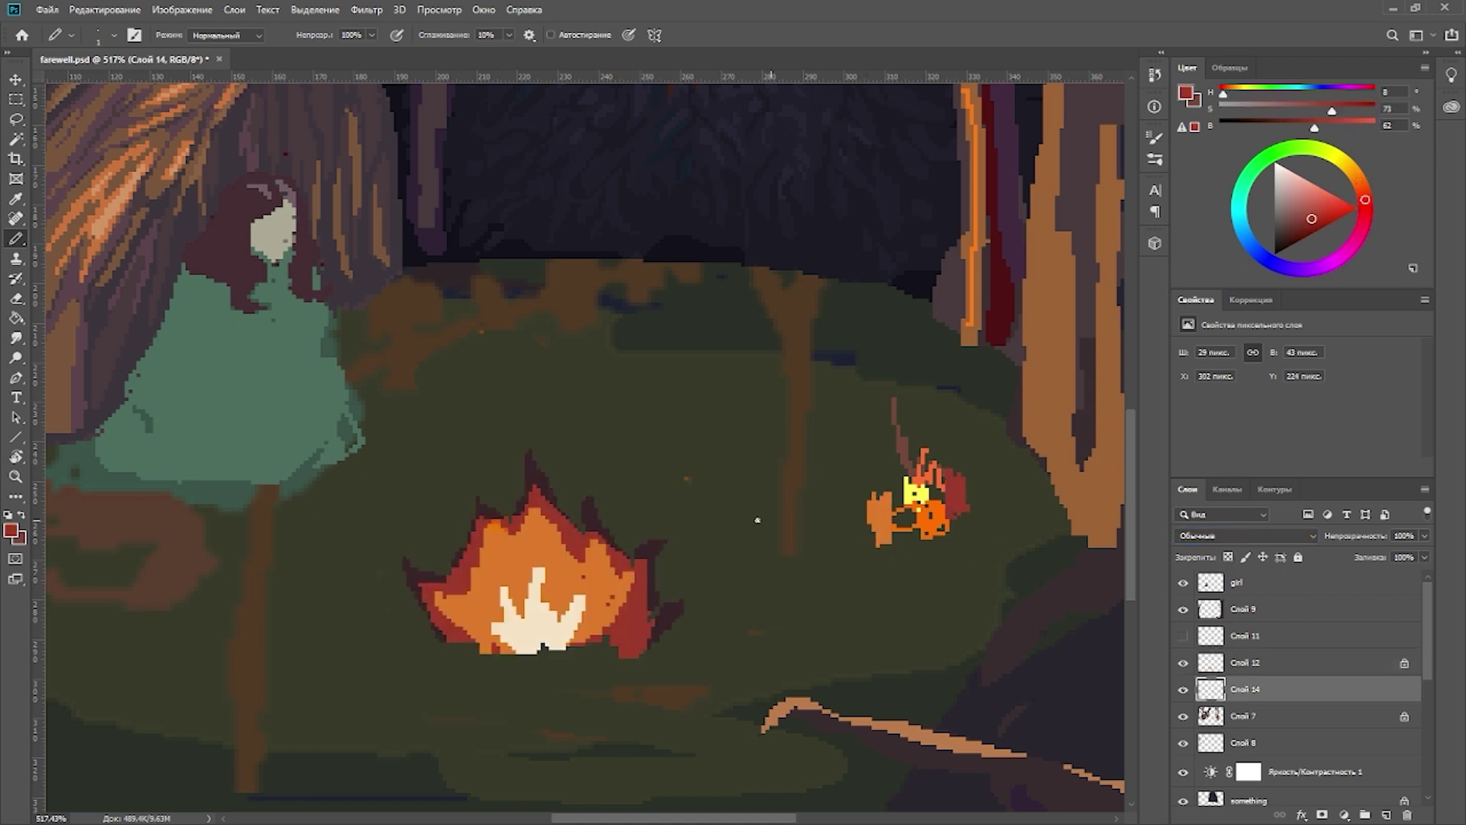
Step: Try the Темнее blend mode on the campfire layer Слой 12
left_click(678, 603, "alt")
left_click(678, 603, "ctrl")
scroll(678, 603, "up", 3)
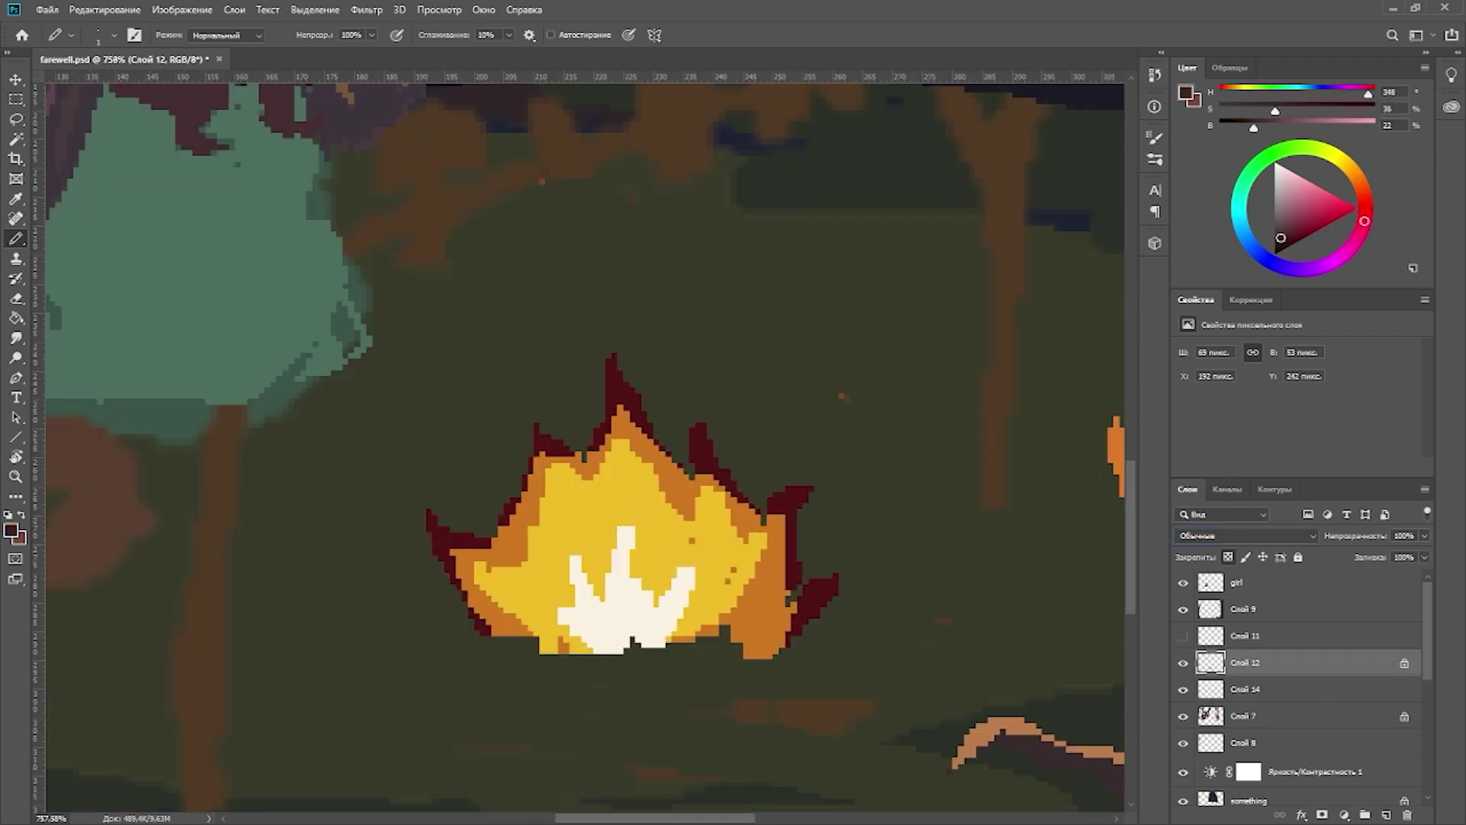
key("ctrl+plus")
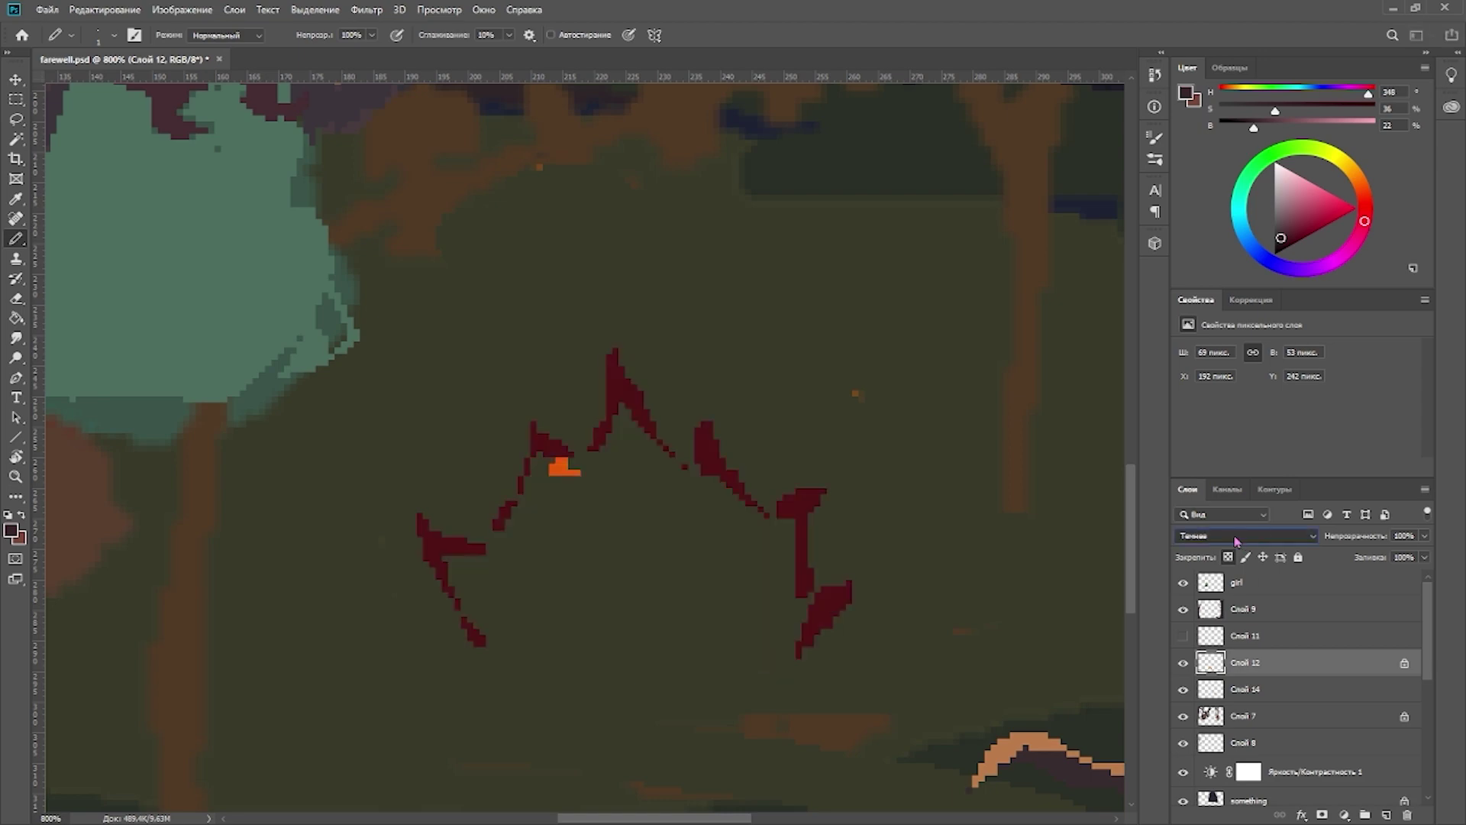
Step: Paint small swatches of orange (H 30, S 84, B 81), cream and dark red (H 358, S 77, B 31) on Слой 12 beside the campfire
scroll(890, 527, "down", 1)
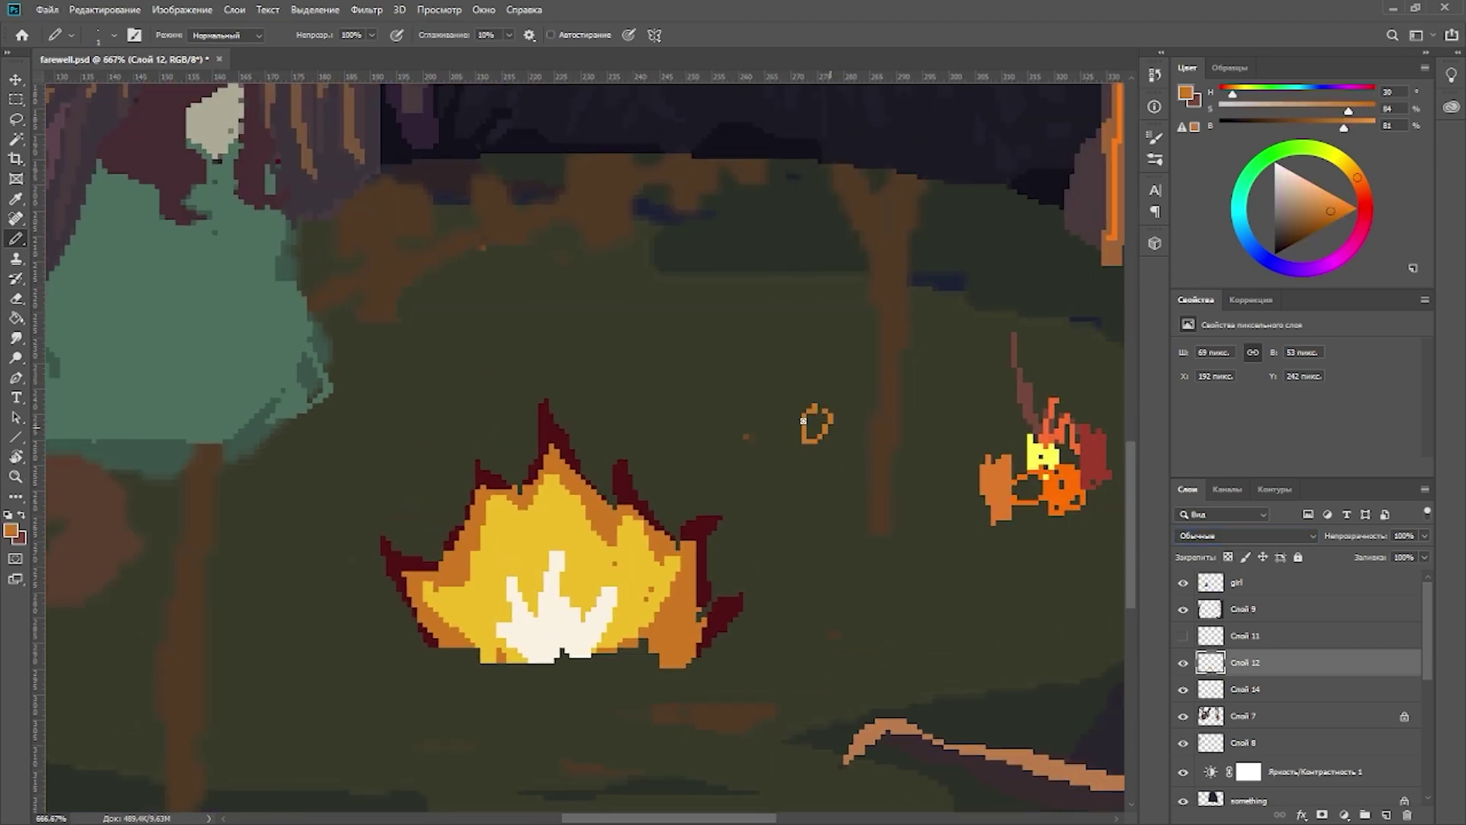
scroll(456, 520, "down", 2)
scroll(456, 520, "left", 3)
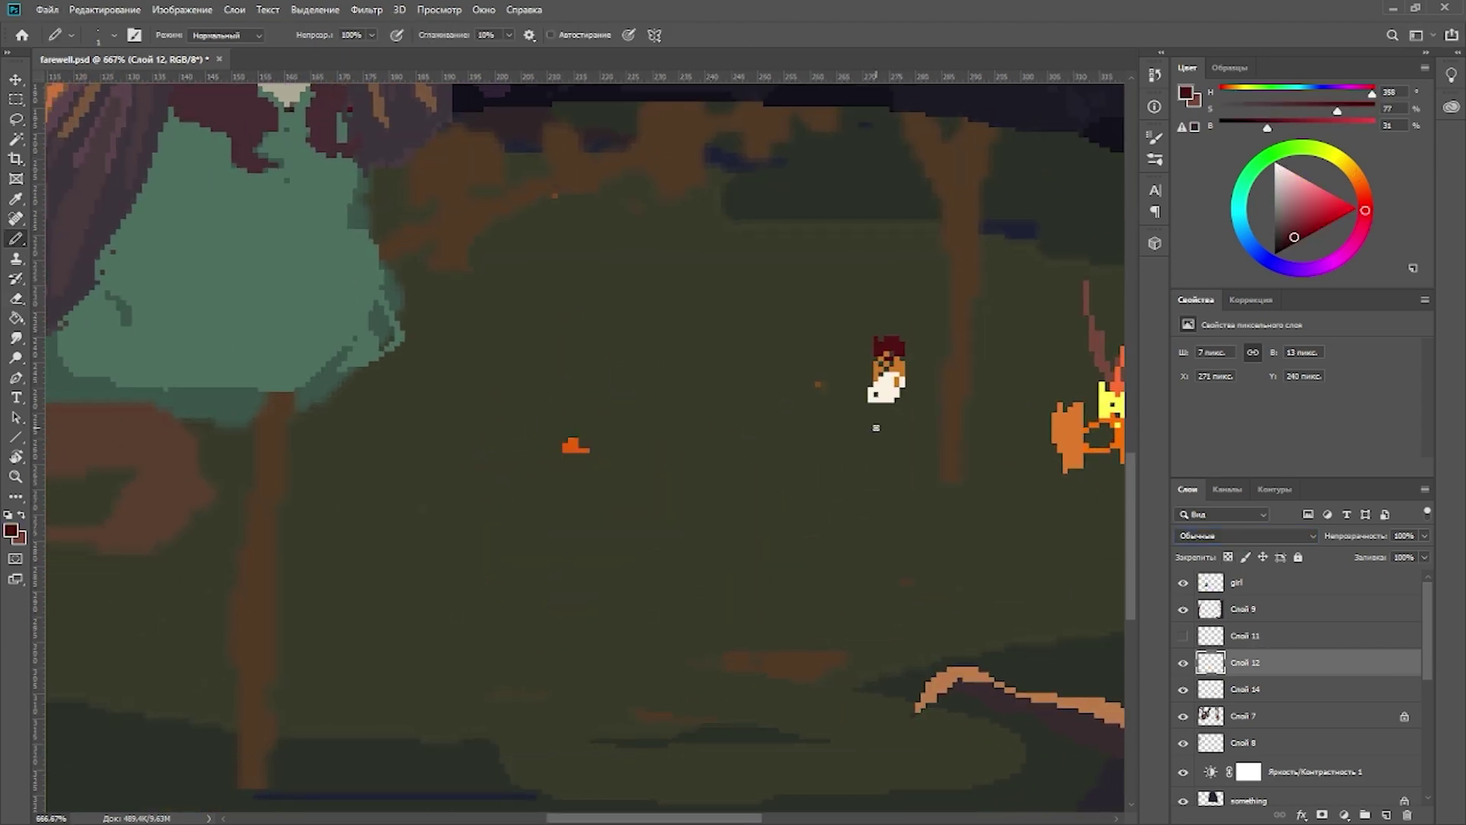
Step: Draw the firewood under the flames in dark red (H 358, S 77, B 31), adding red (H 8, S 73, B 62) and cream strokes
scroll(502, 585, "down", 1)
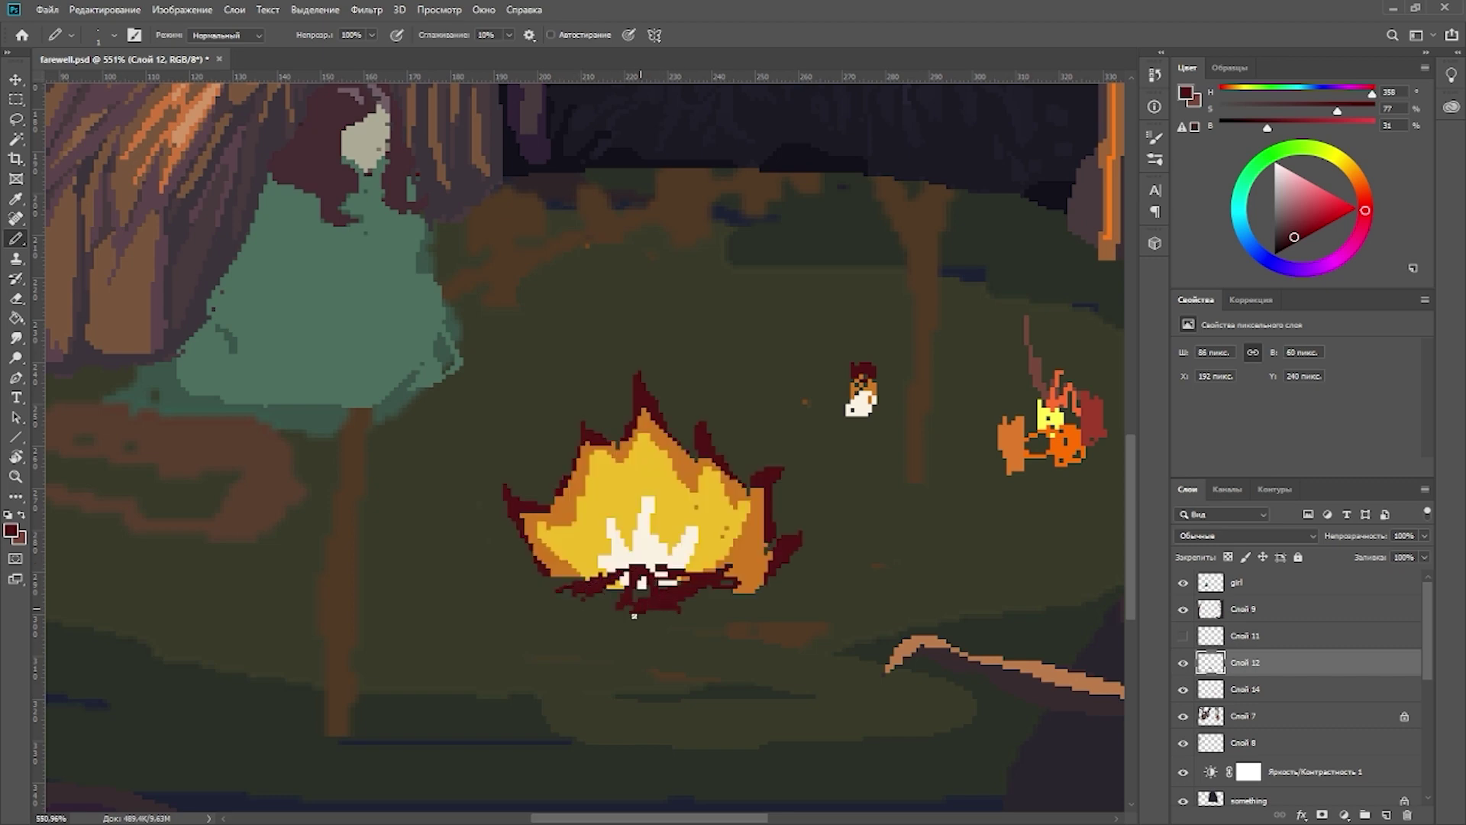
left_click(644, 571, "alt")
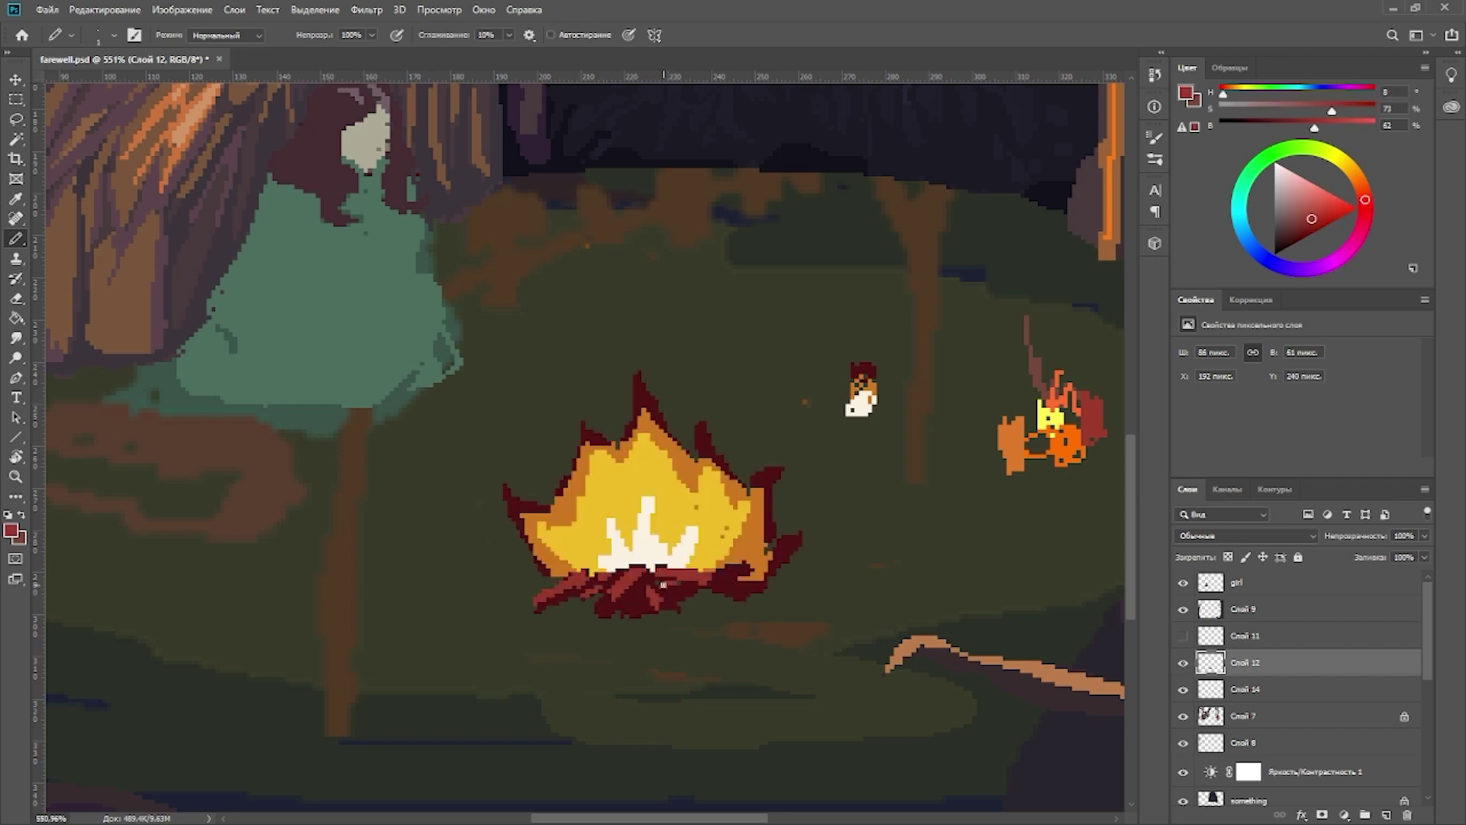
left_click(649, 546, "alt")
scroll(645, 584, "down", 10)
mouse_move(645, 569)
left_mouse_down()
mouse_move(618, 584)
mouse_move(656, 620)
left_mouse_up()
scroll(646, 585, "up", 11)
left_click(729, 587, "alt")
left_click_drag(527, 611, 569, 614)
Step: Lower the sampled dark red's brightness to 19 and paint rounded stones around the base of the campfire
left_click(642, 617, "alt")
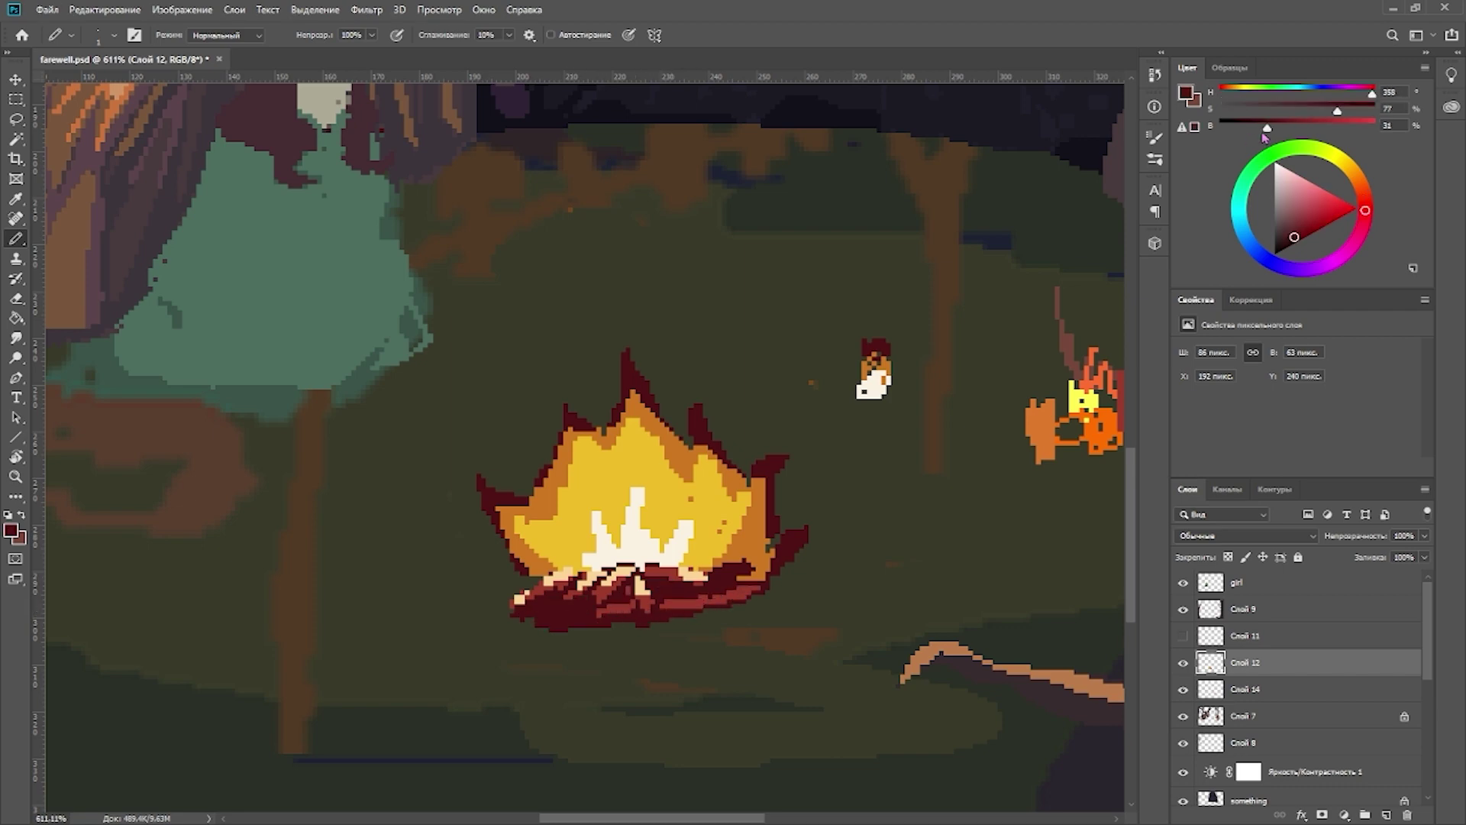
left_click_drag(1265, 130, 1249, 128)
mouse_move(458, 595)
left_mouse_down()
mouse_move(504, 591)
mouse_move(556, 631)
mouse_move(753, 599)
mouse_move(820, 544)
left_mouse_up()
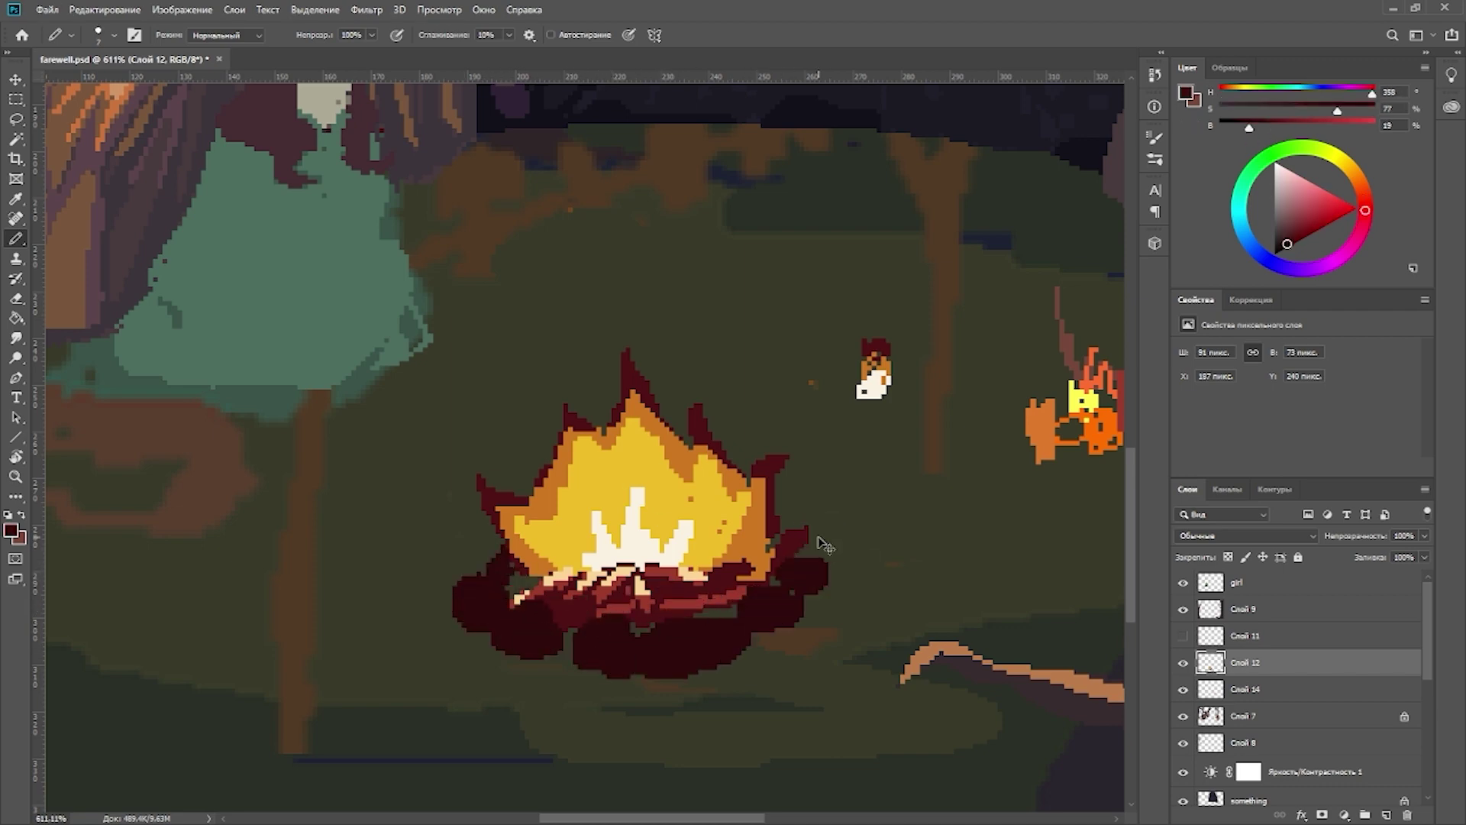
scroll(649, 664, "down", 5)
scroll(709, 604, "up", 1)
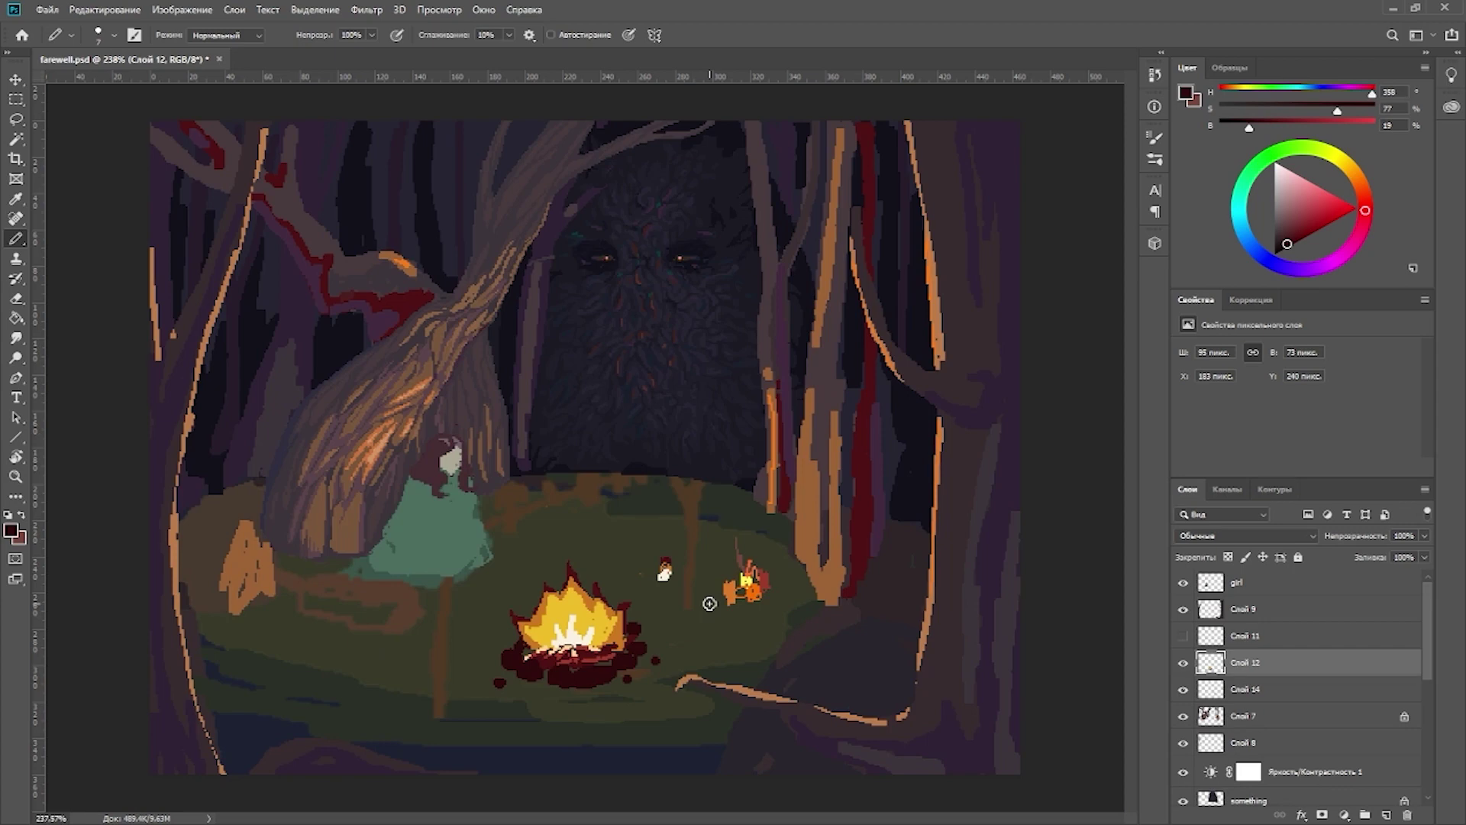
Step: Paint light on the stones around the fire in red-orange (H 14, S 77, B 70) with yellow rims (H 45, S 83, B 93)
scroll(534, 687, "up", 5)
left_click(786, 504, "alt")
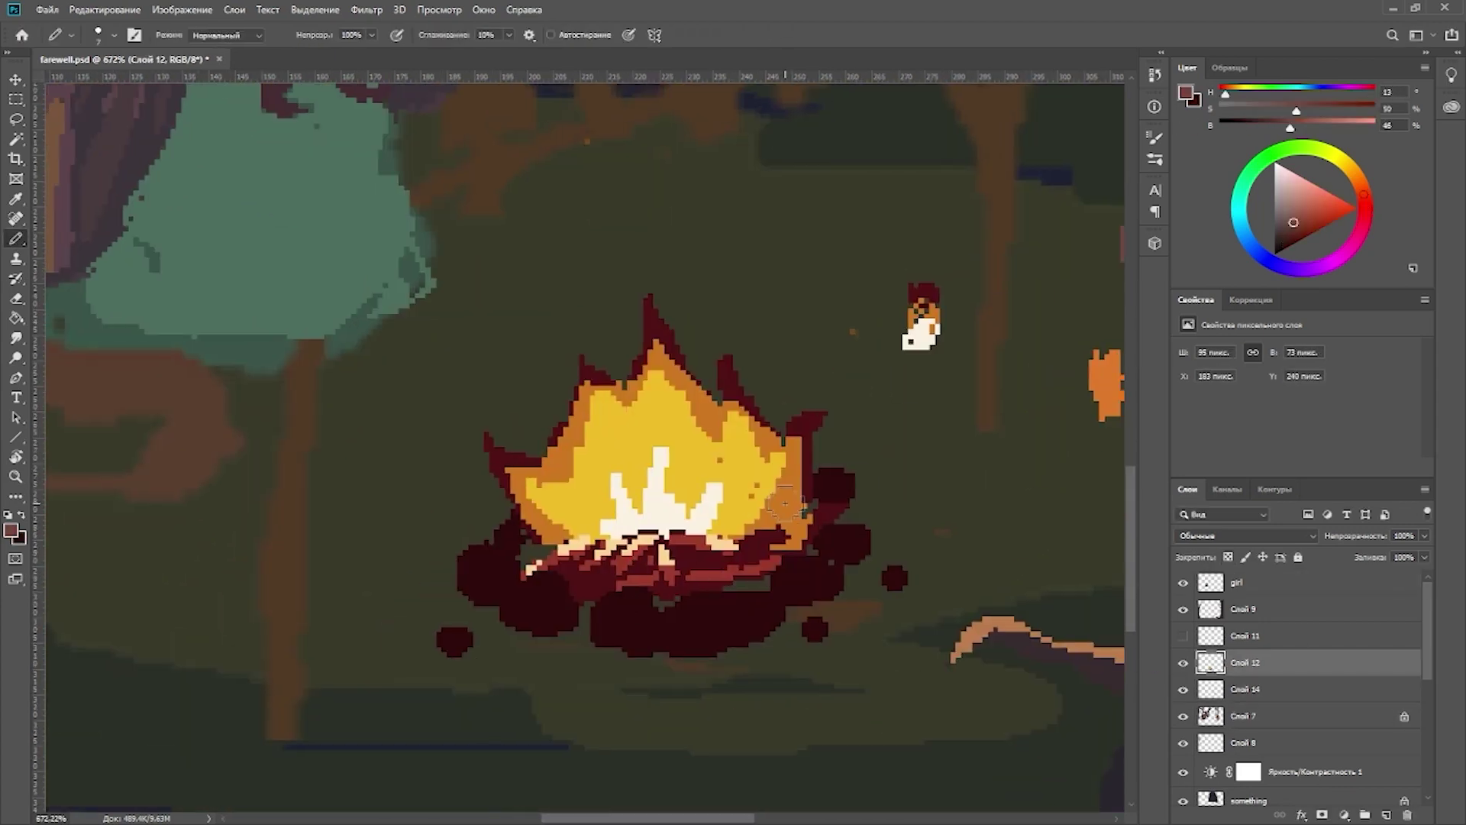
left_click(790, 513, "alt")
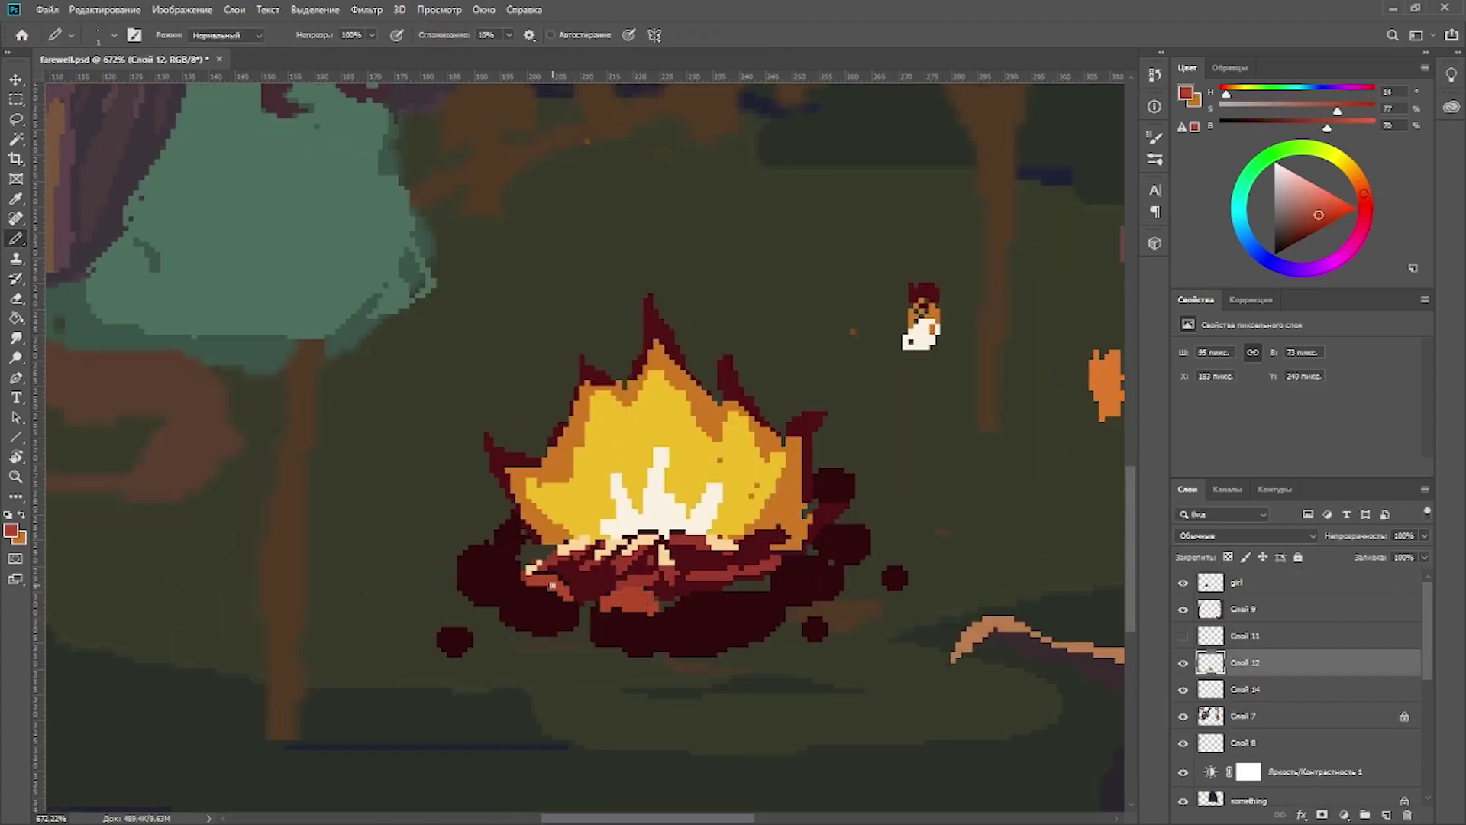
left_click_drag(494, 565, 539, 524)
left_click(710, 450, "alt")
left_click_drag(649, 557, 675, 547)
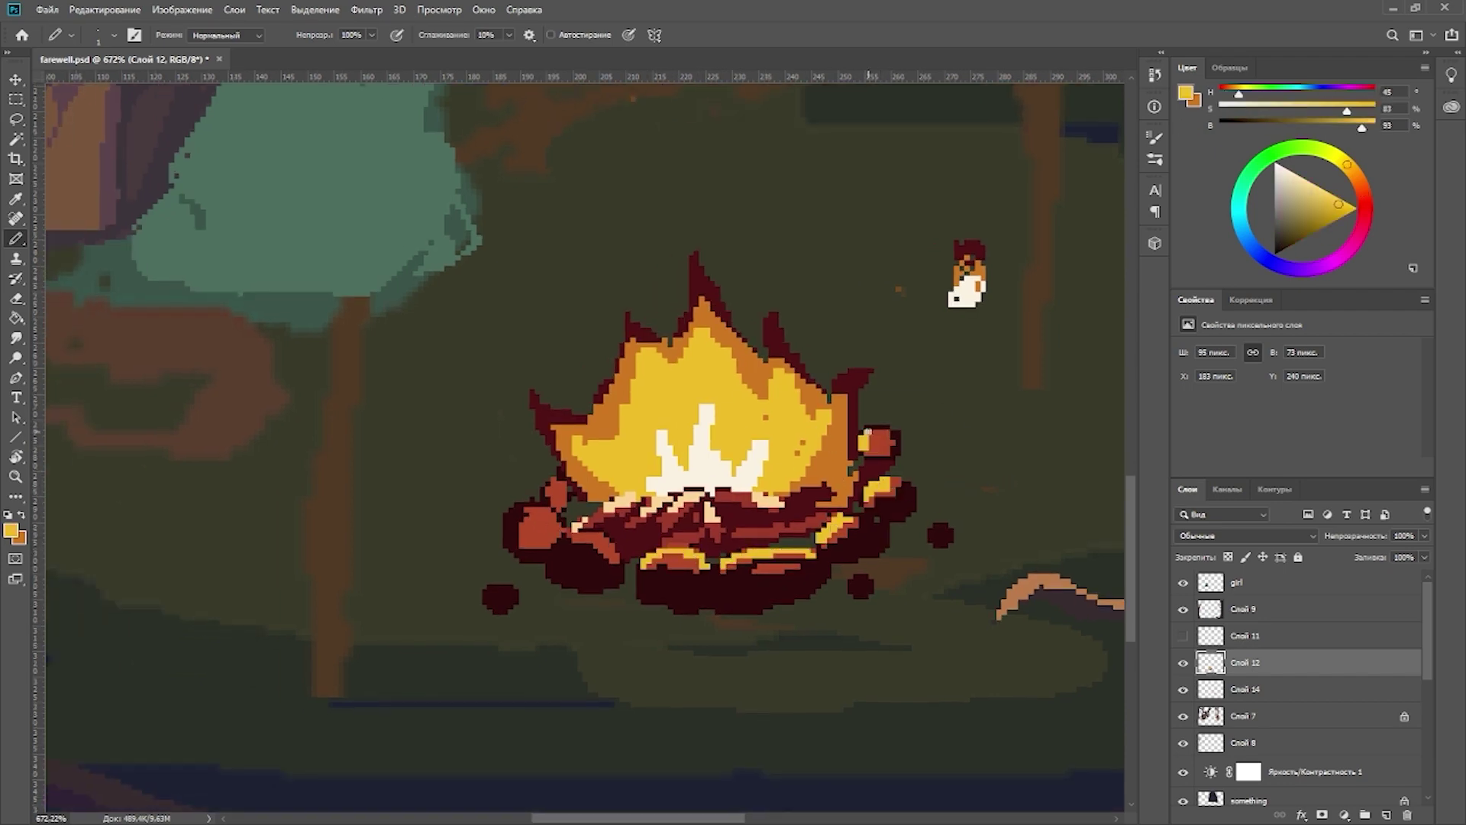
Step: Refine the stones' lit tops and shade their lower sides in dark purple (H 315, S 41, B 18)
key("ctrl+0")
scroll(727, 520, "up", 5)
left_click(825, 517, "alt")
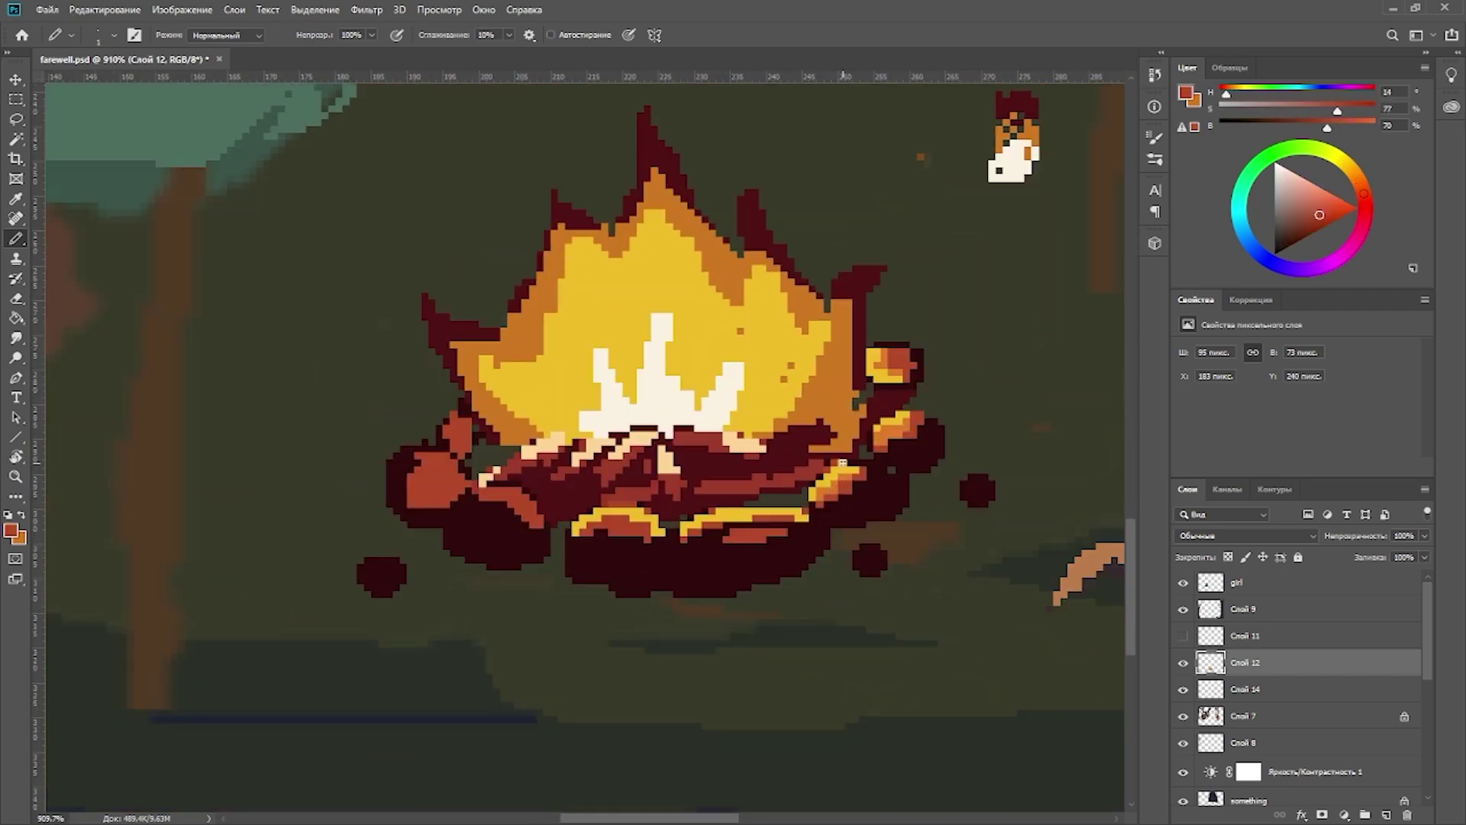
left_click_drag(698, 501, 746, 519)
left_click(746, 519, "alt")
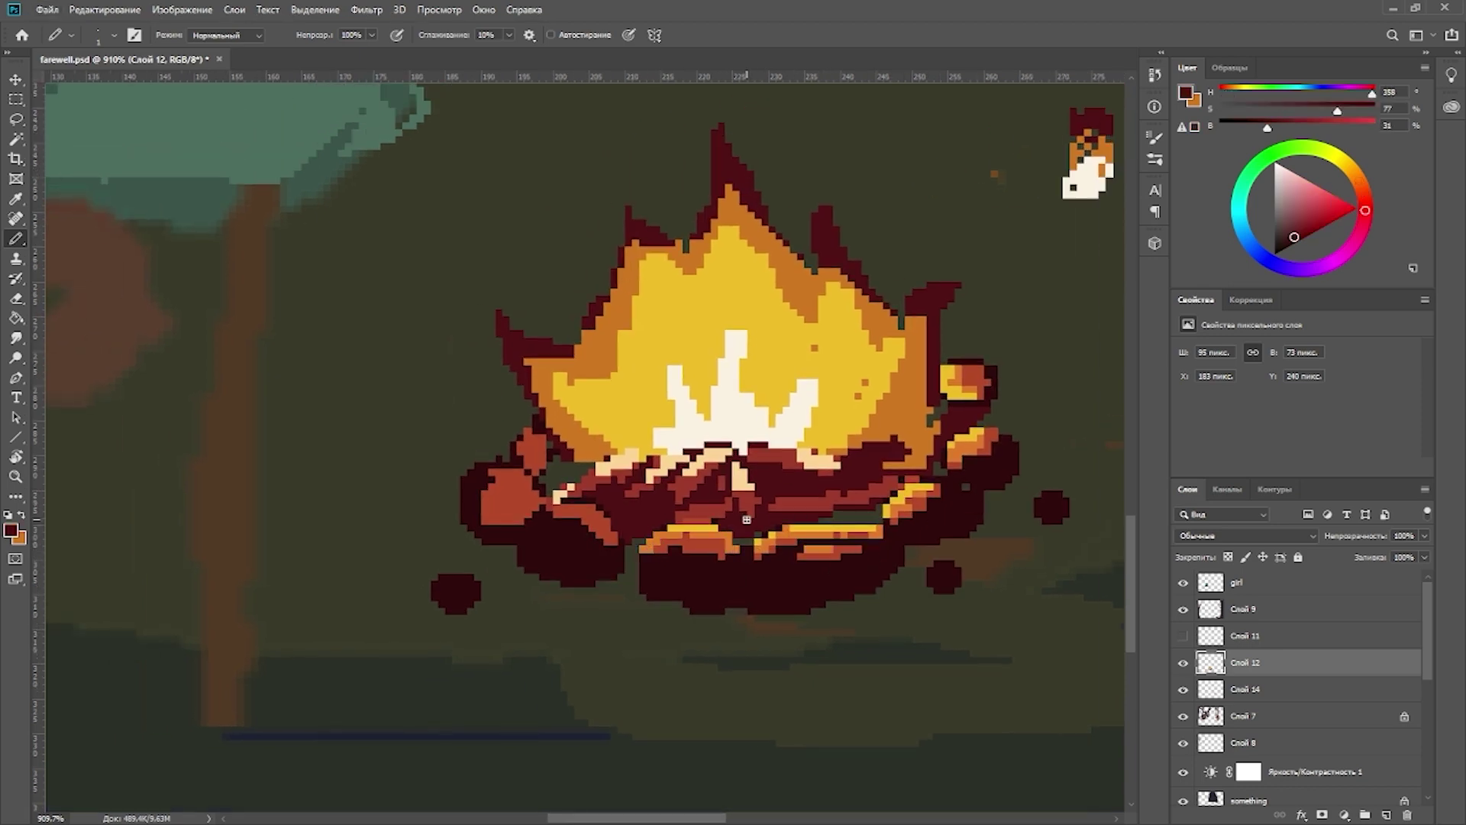
left_click(755, 582, "alt")
mouse_move(716, 581)
left_mouse_down()
mouse_move(794, 557)
mouse_move(626, 563)
left_mouse_up()
scroll(580, 563, "down", 5)
scroll(565, 588, "up", 5)
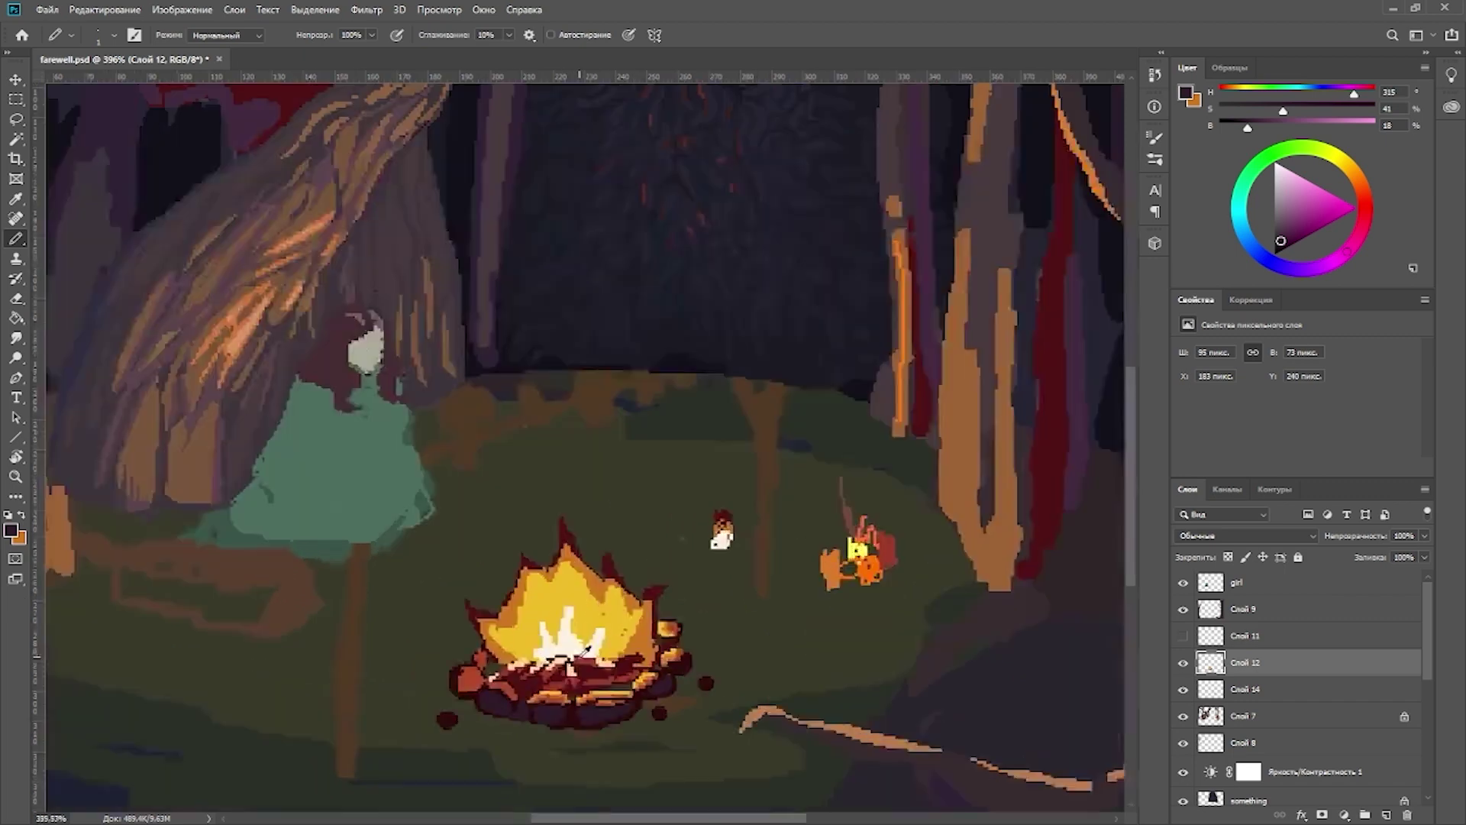
Step: Add orange and yellow (H 45, S 83, B 93) highlights to the stones on the campfire's left side
left_click(550, 609, "alt")
left_click(535, 600, "alt")
left_click(596, 604, "alt")
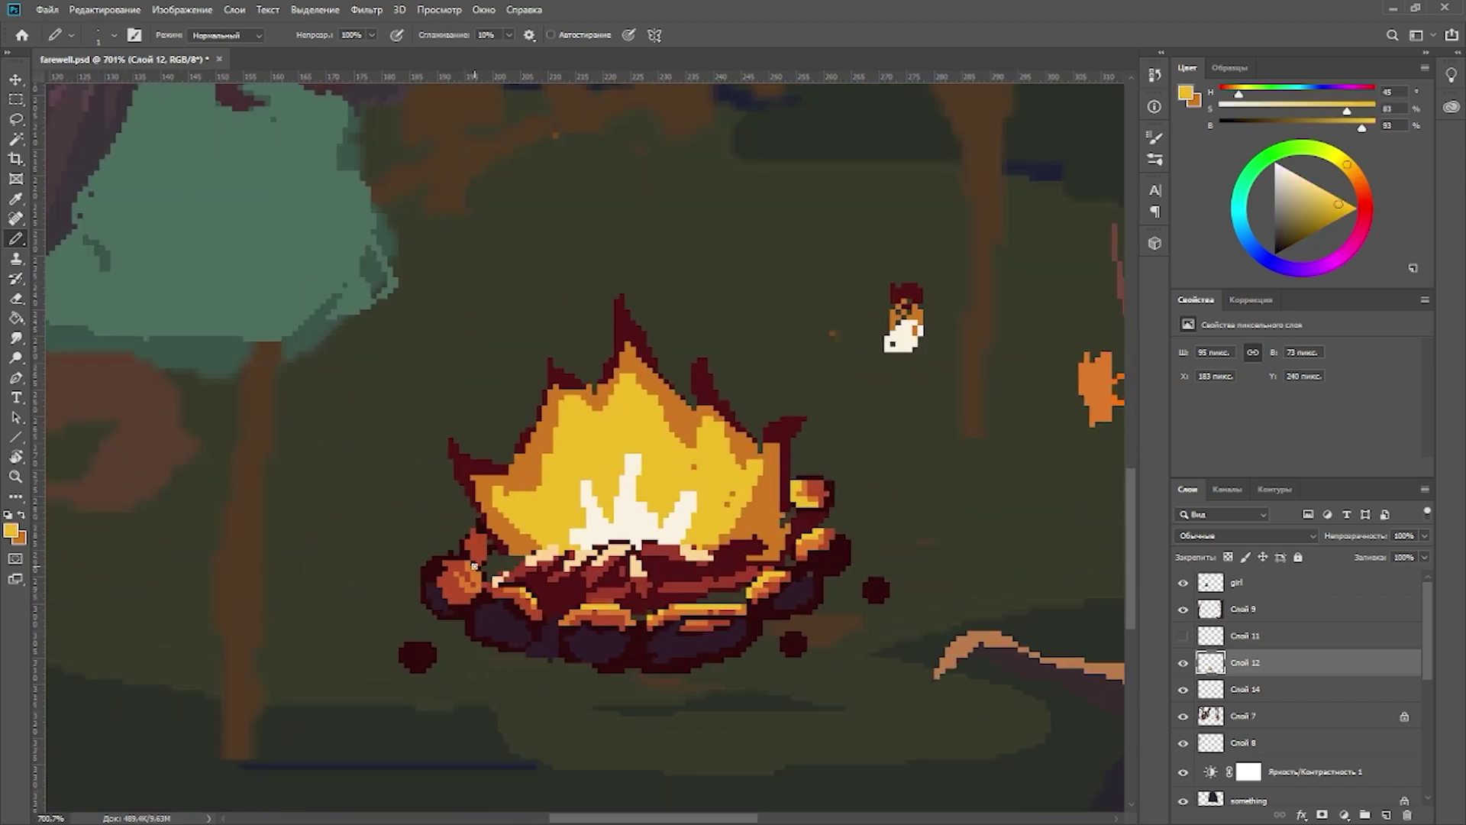
left_click(477, 571, "alt")
left_click(500, 565, "alt")
scroll(756, 548, "down", 1)
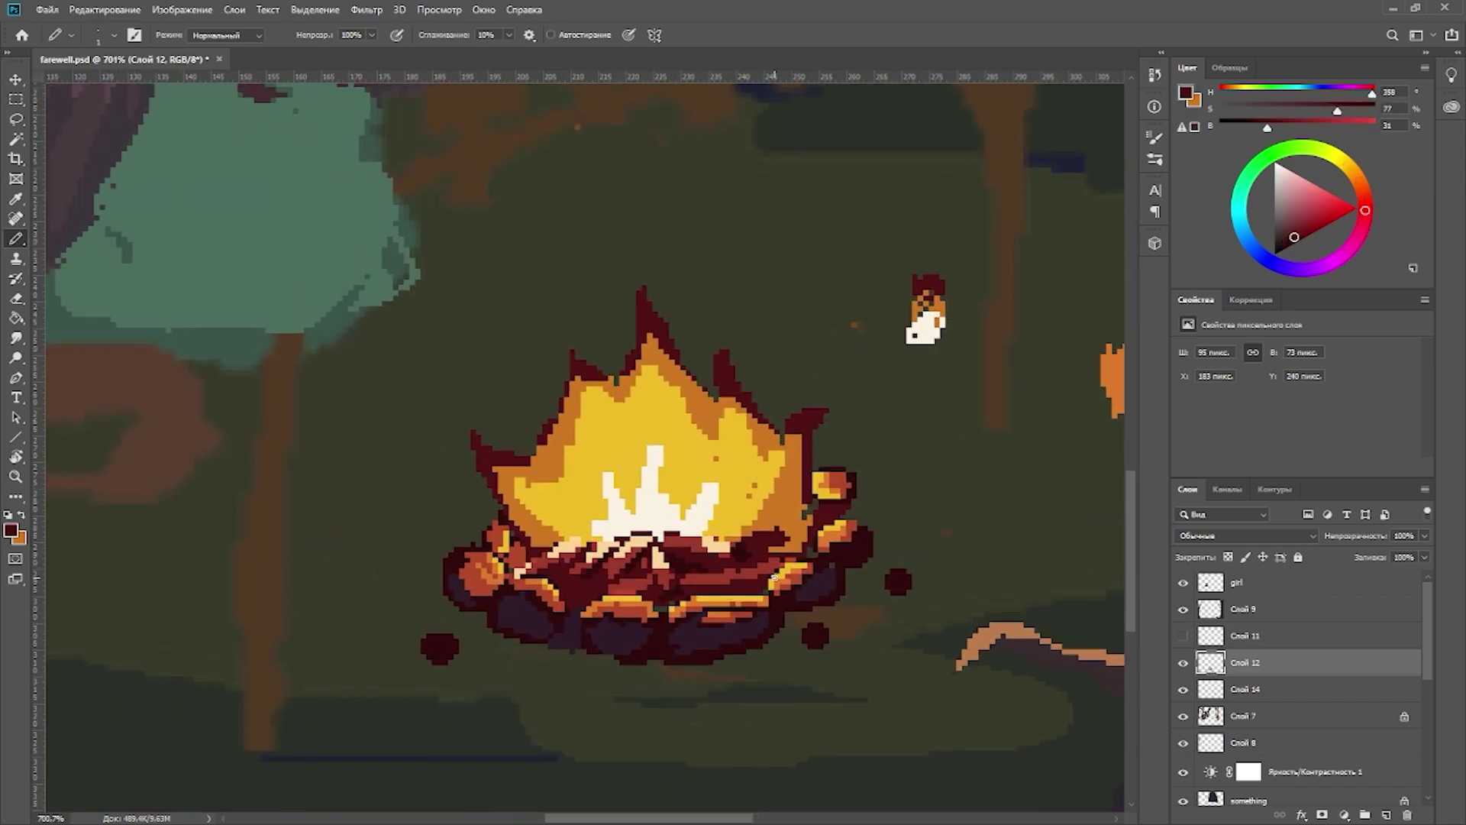
Step: Paint extra dark red (H 358, S 77, B 19) stones behind the campfire and shade the small scattered stones with red-orange and purple
scroll(611, 535, "down", 5)
scroll(474, 513, "up", 5)
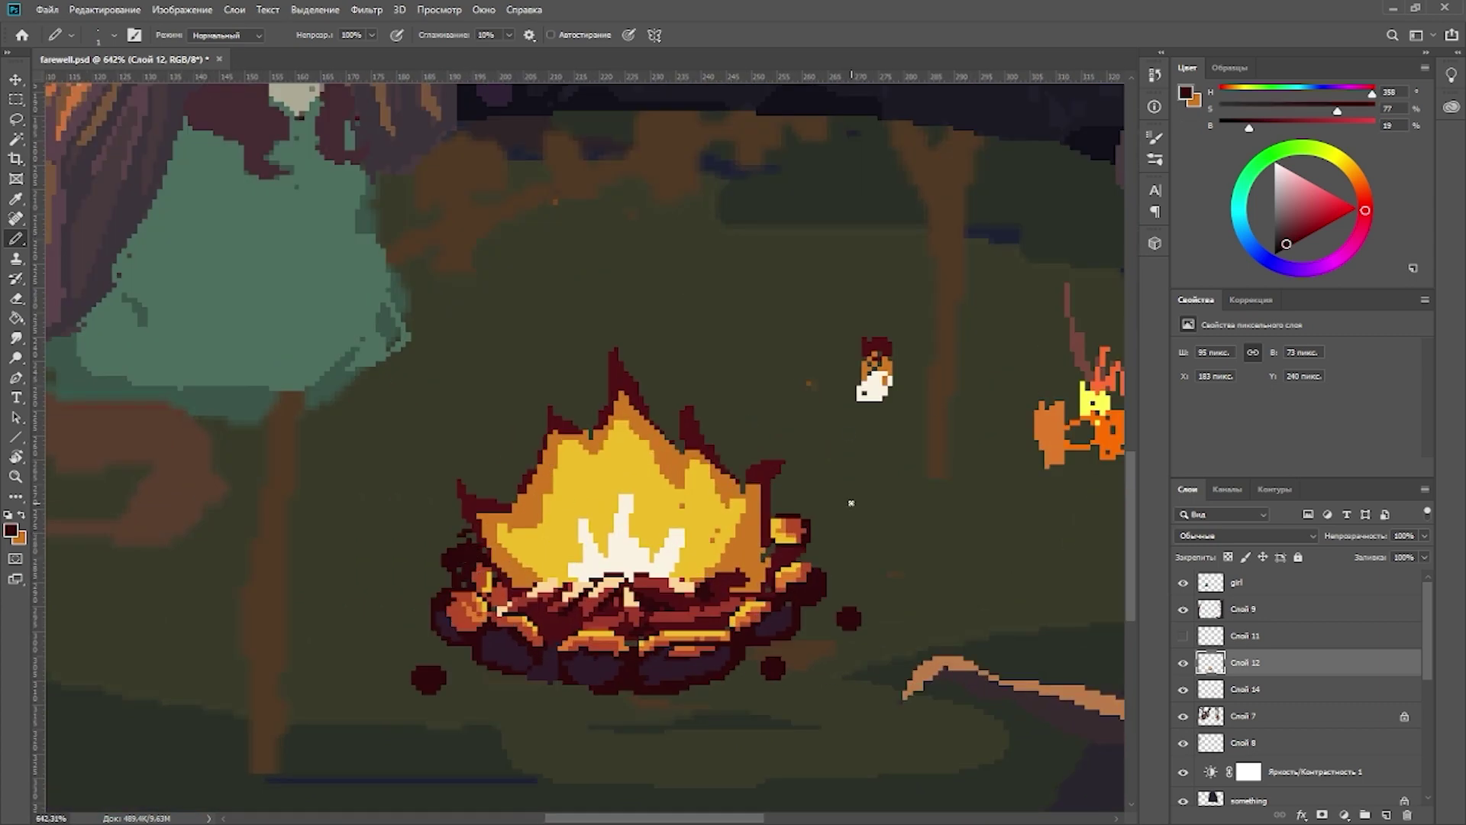
left_click_drag(850, 546, 891, 562)
left_click(542, 686)
left_click(542, 686, "alt")
left_click(490, 676, "alt")
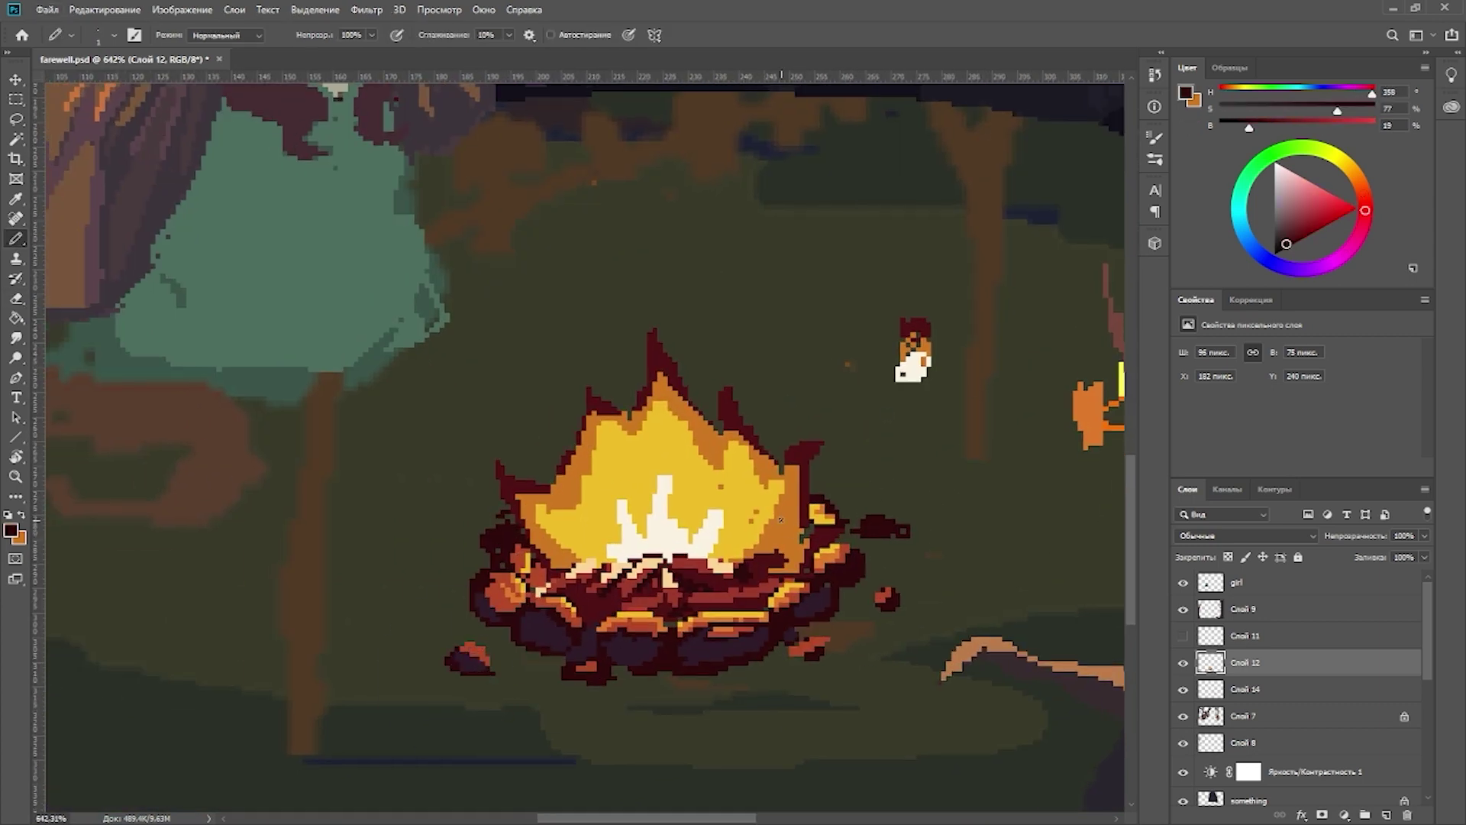
Step: Fill the inner part of the flame with cream tongues, leaving a white core above the firewood
scroll(780, 520, "down", 5)
scroll(534, 557, "up", 6)
left_click(534, 557, "alt")
left_click_drag(535, 466, 534, 595)
mouse_move(496, 504)
left_mouse_down()
mouse_move(532, 560)
mouse_move(649, 488)
left_mouse_up()
Step: Dot glowing embers among the firewood in deep red (H 358, S 91, B 66) and bright red (H 7, S 72, B 84)
scroll(596, 549, "down", 5)
scroll(581, 565, "up", 6)
left_click(578, 534)
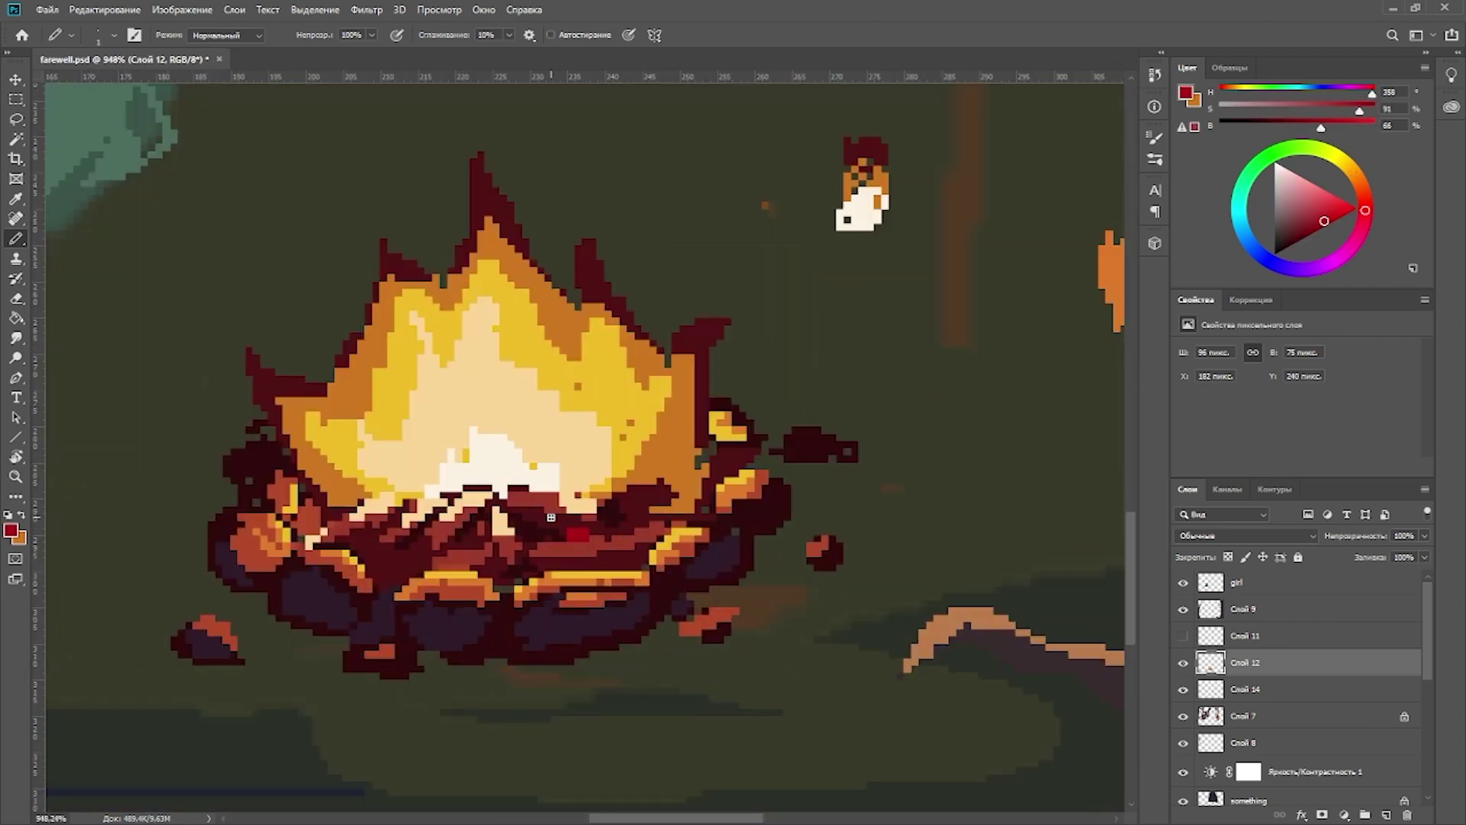
left_click(700, 407, "alt")
left_click_drag(619, 560, 653, 554)
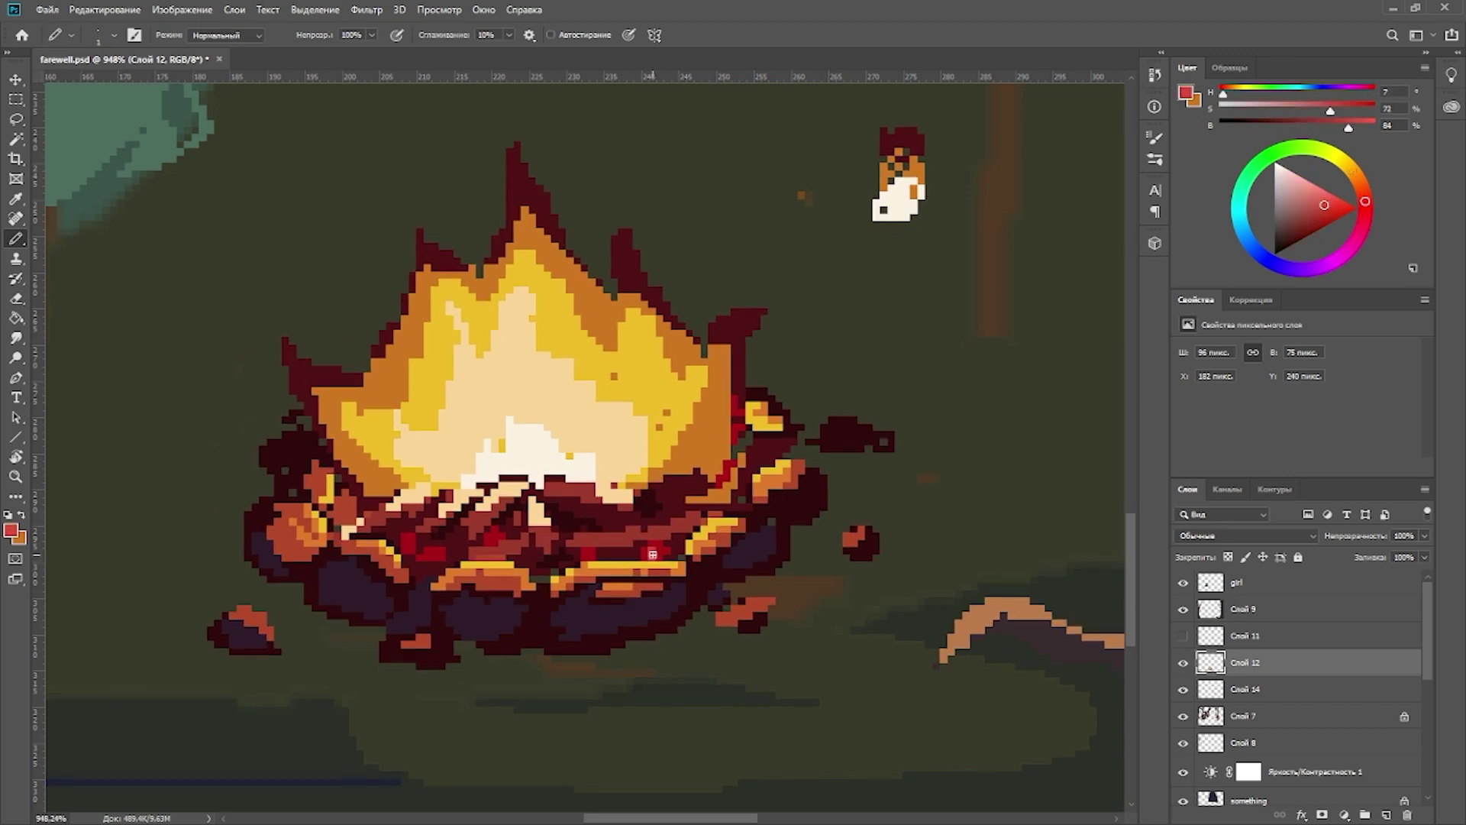
scroll(477, 529, "down", 5)
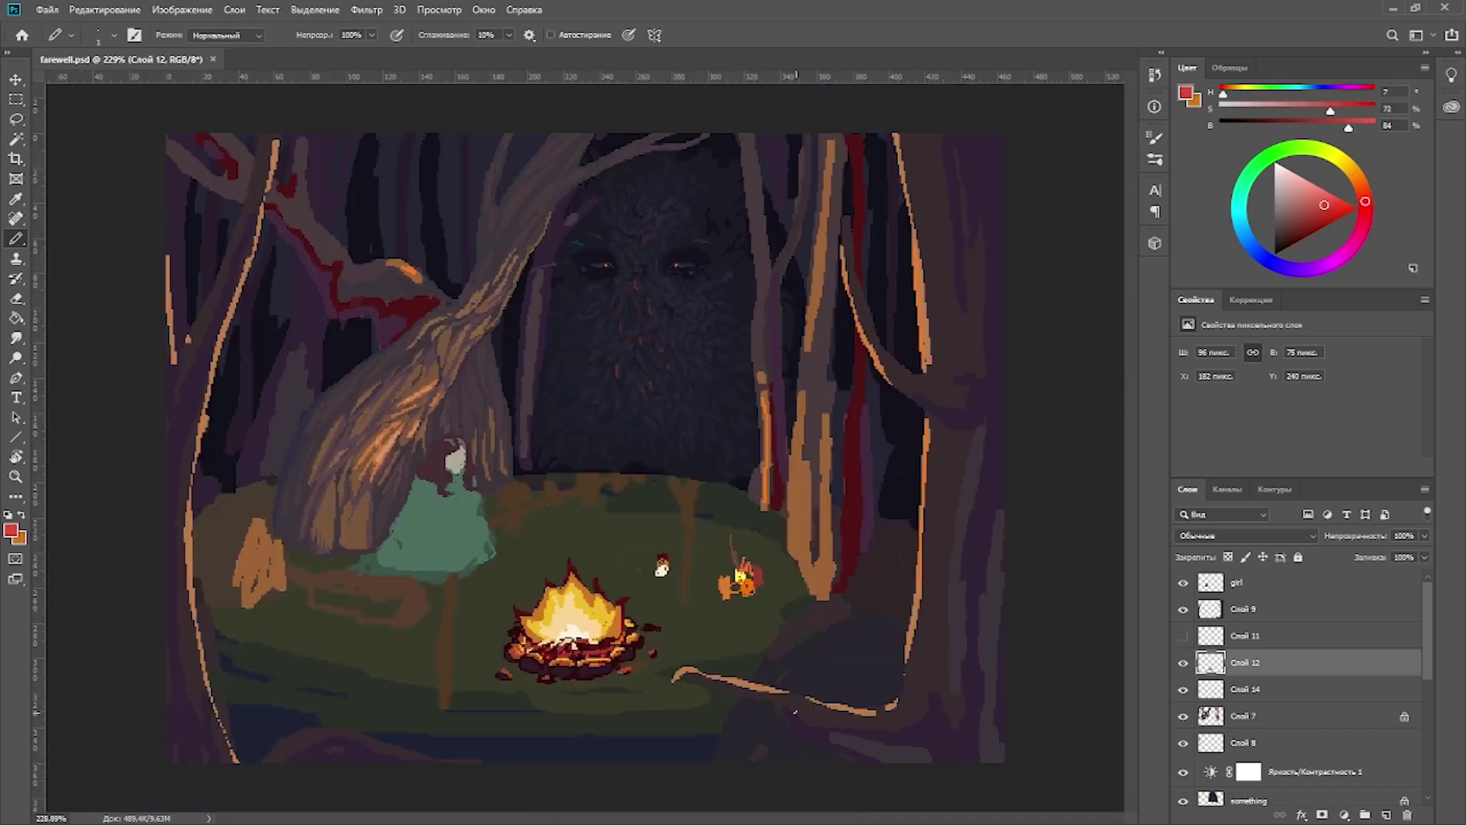
Step: Reshape the flame's tongues with cream (H 38, S 39, B 98), yellow (H 45, S 83, B 93) and orange (H 30, S 84, B 81) strokes
scroll(562, 670, "up", 4)
left_click(582, 486, "alt")
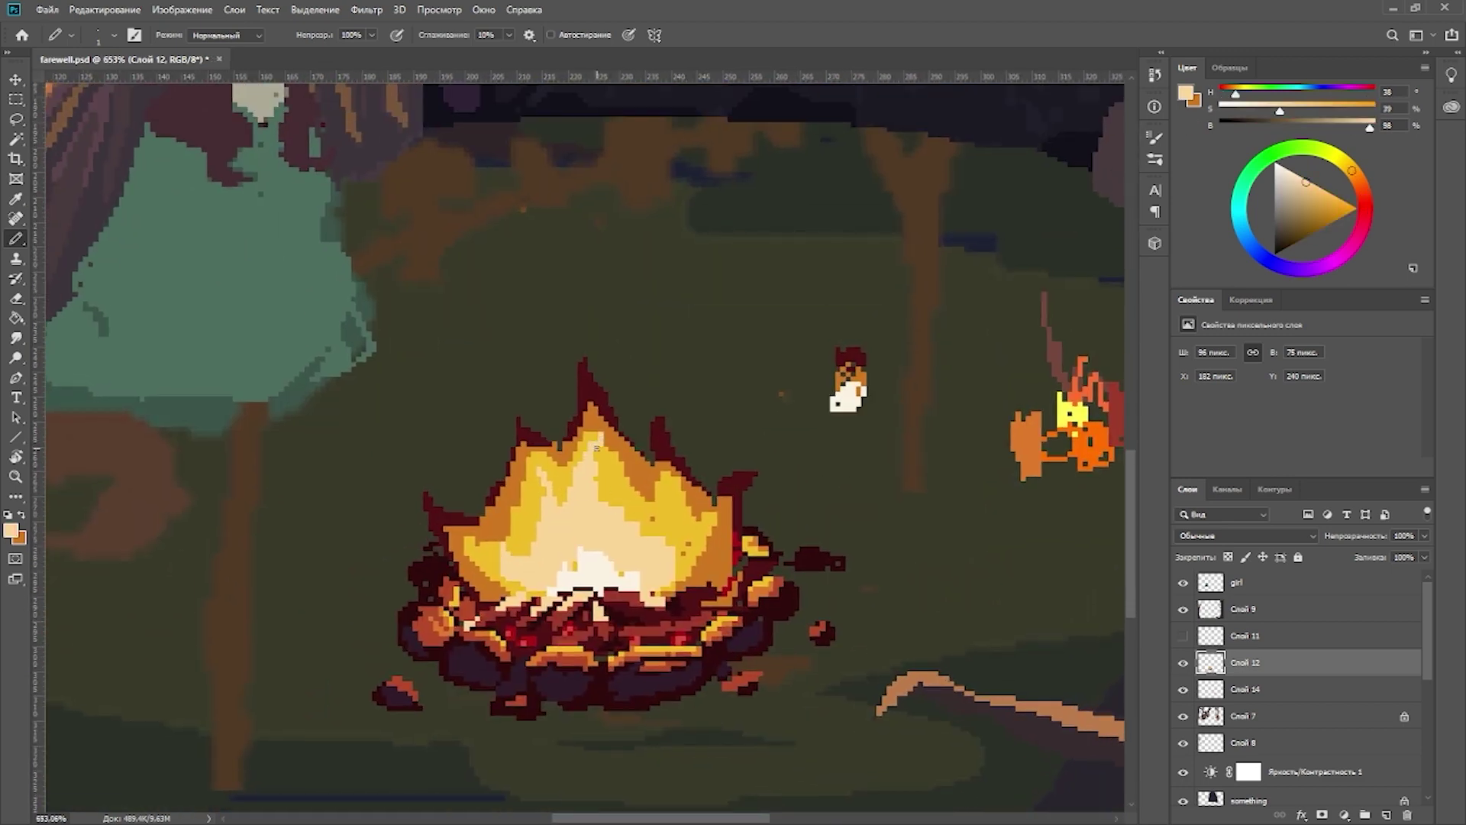
left_click(670, 507, "alt")
left_click(719, 510, "alt")
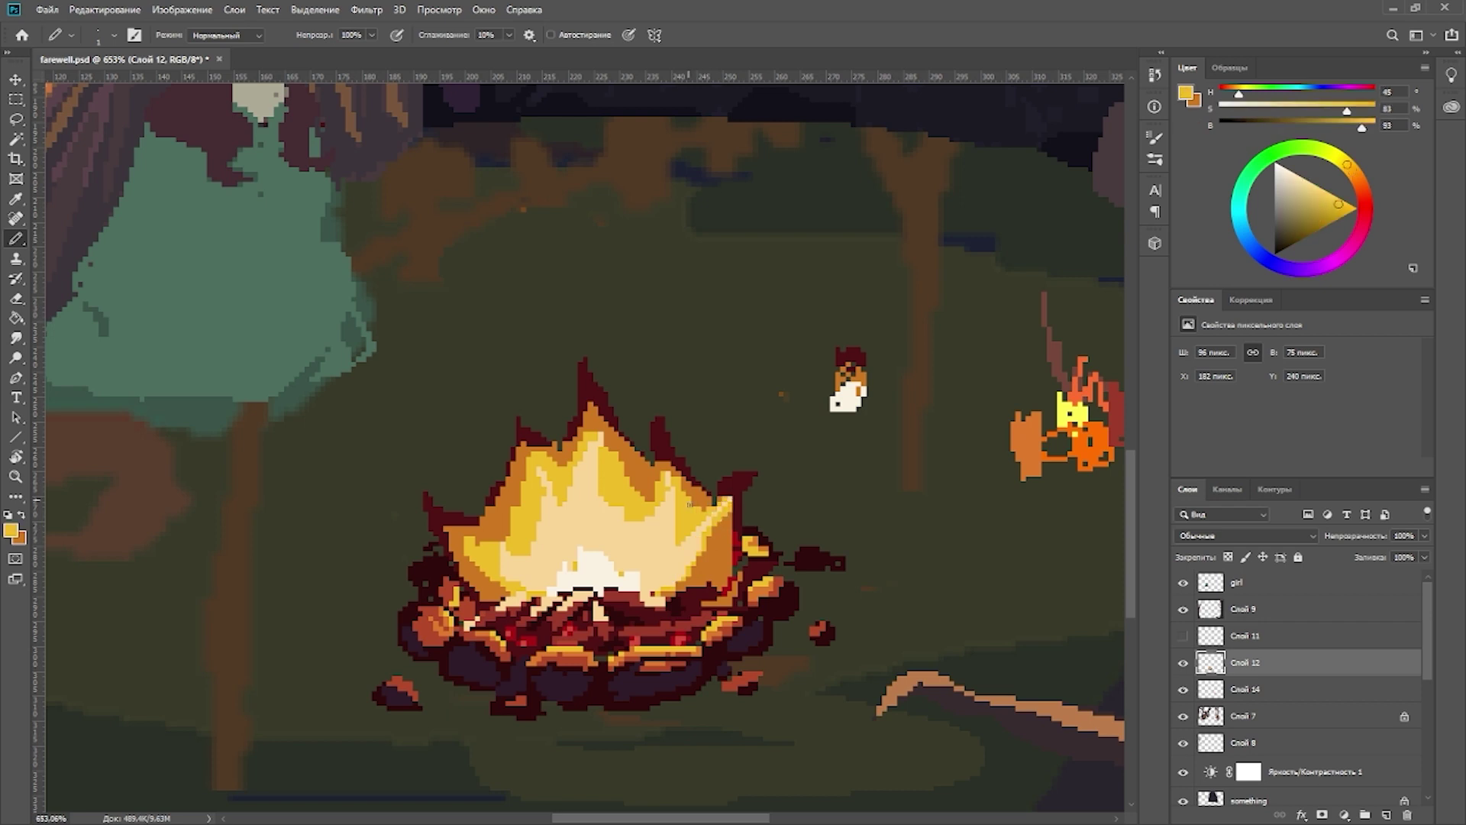
left_click(617, 454, "alt")
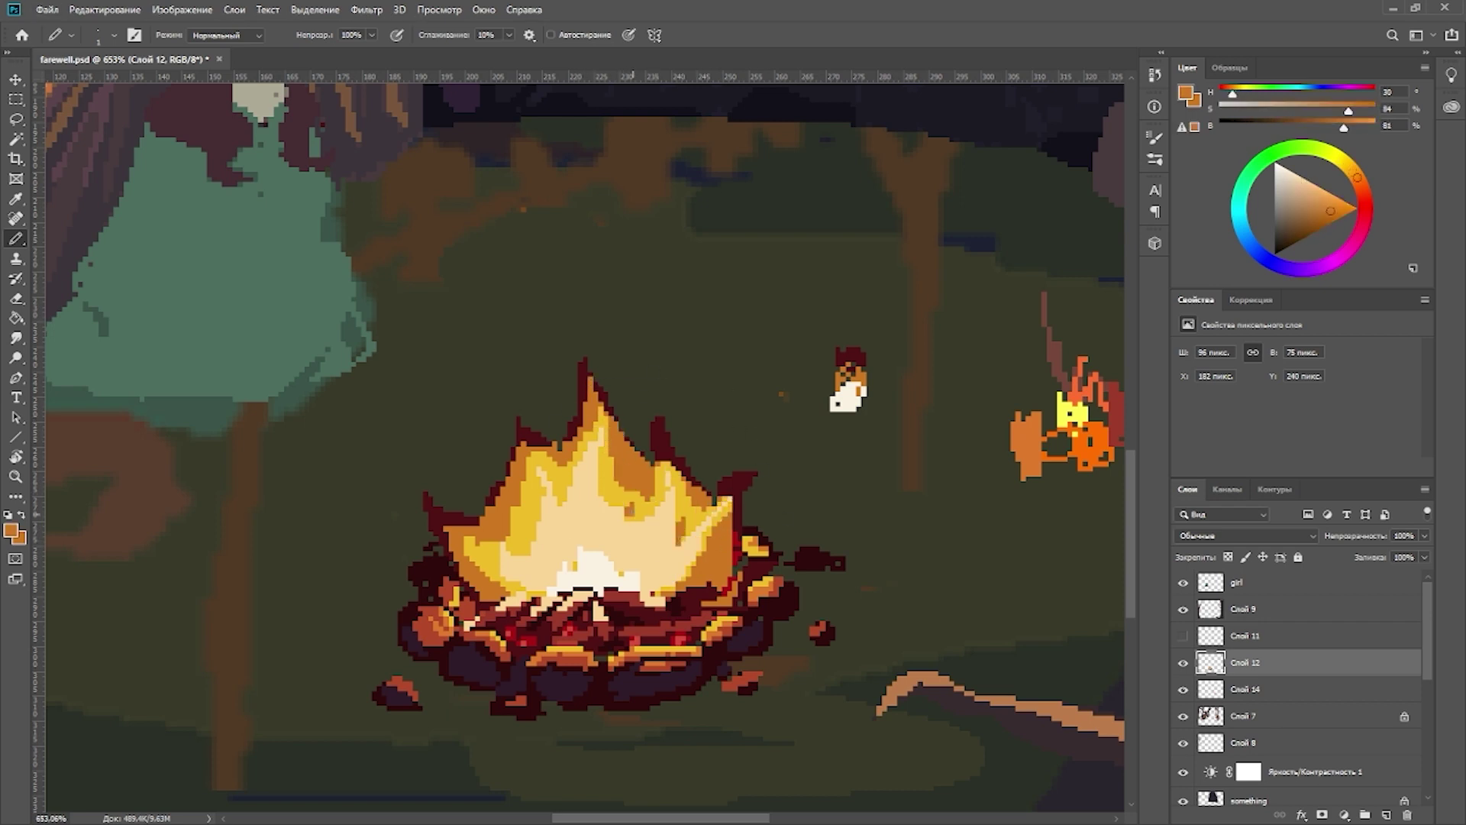
left_click(639, 468, "alt")
Step: Add red accents beside the upper flame tips and a small stray spark to the right of the fire
left_click_drag(653, 418, 657, 454)
left_click(706, 400)
left_click(571, 426)
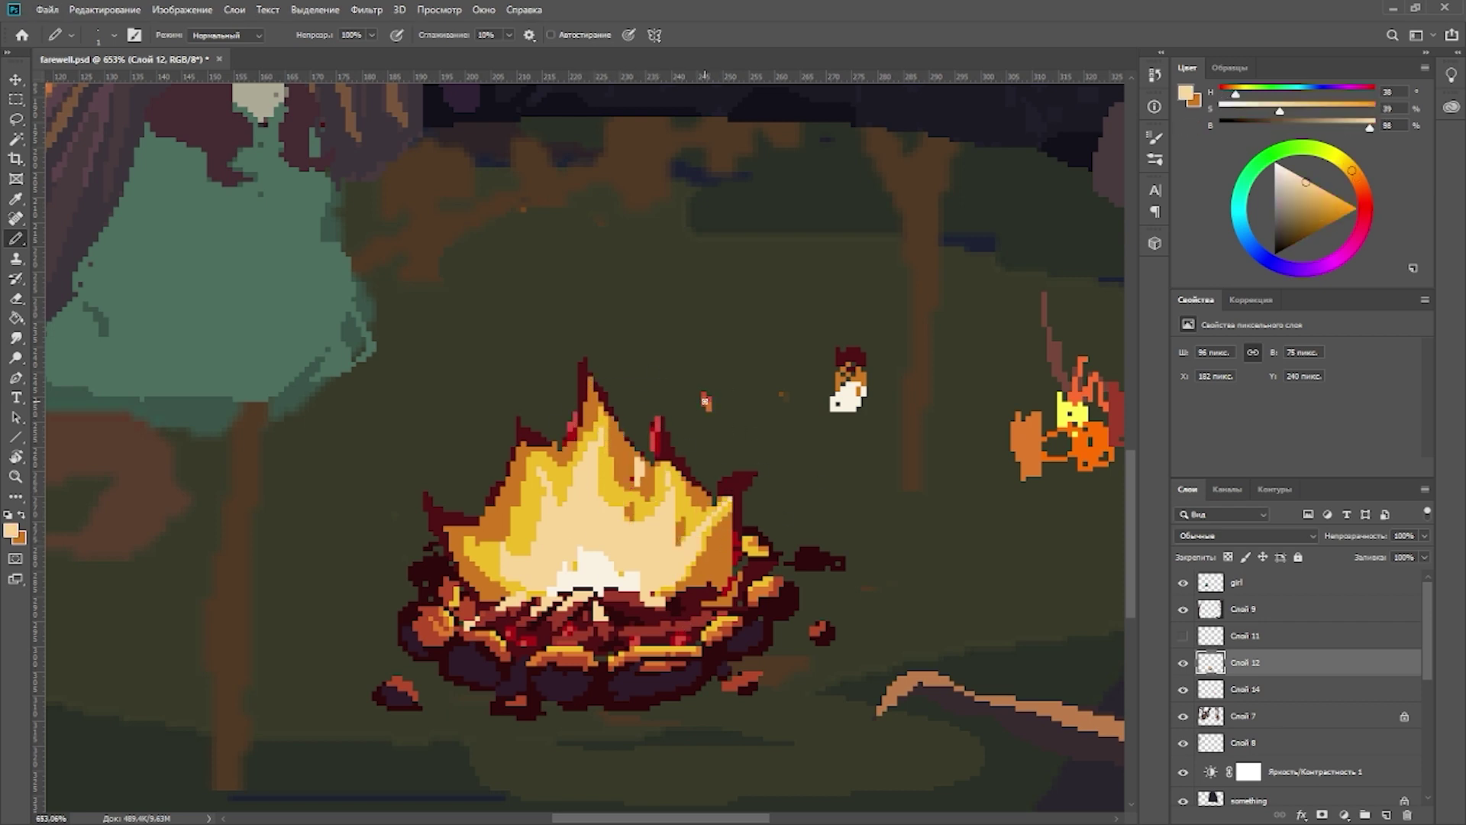
Step: Deepen the gaps between the front stones with dark red (H 358, S 77, B 19) and near-black red (H 0, S 76, B 13)
scroll(529, 764, "up", 2)
left_click(611, 658, "alt")
left_click(634, 632, "alt")
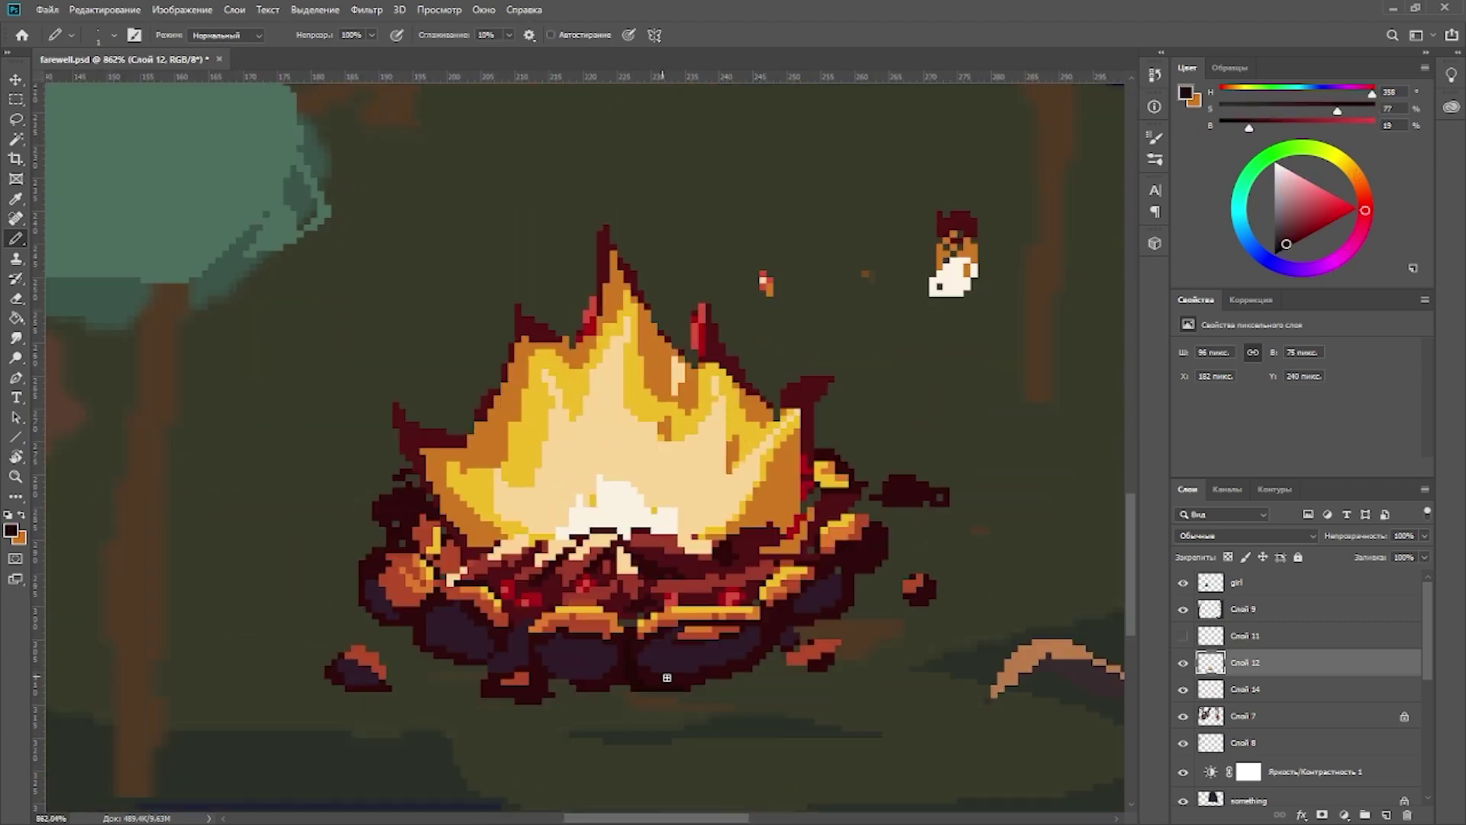
key("x")
key("x")
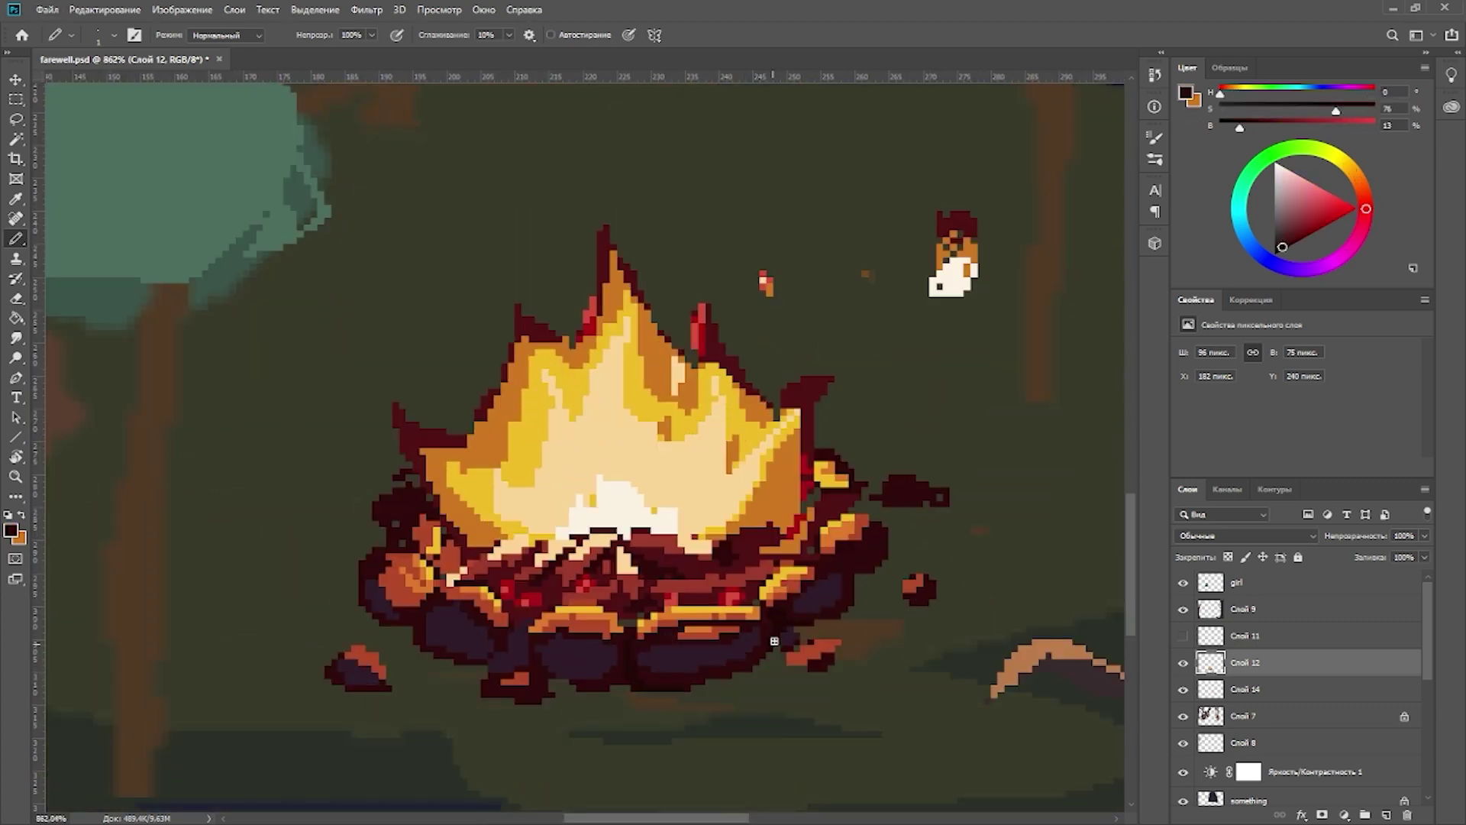
scroll(880, 559, "down", 5)
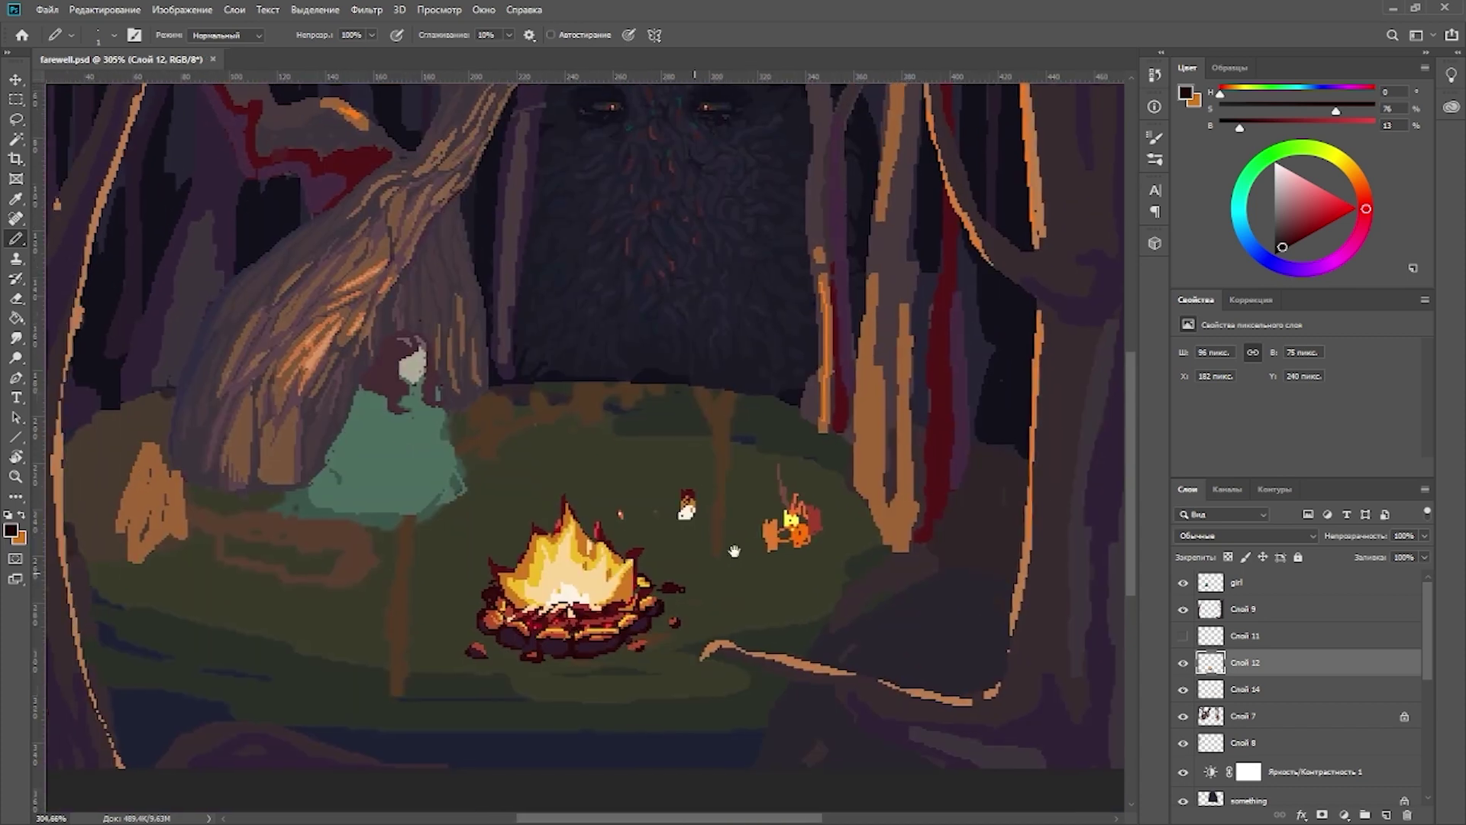
scroll(584, 607, "up", 5)
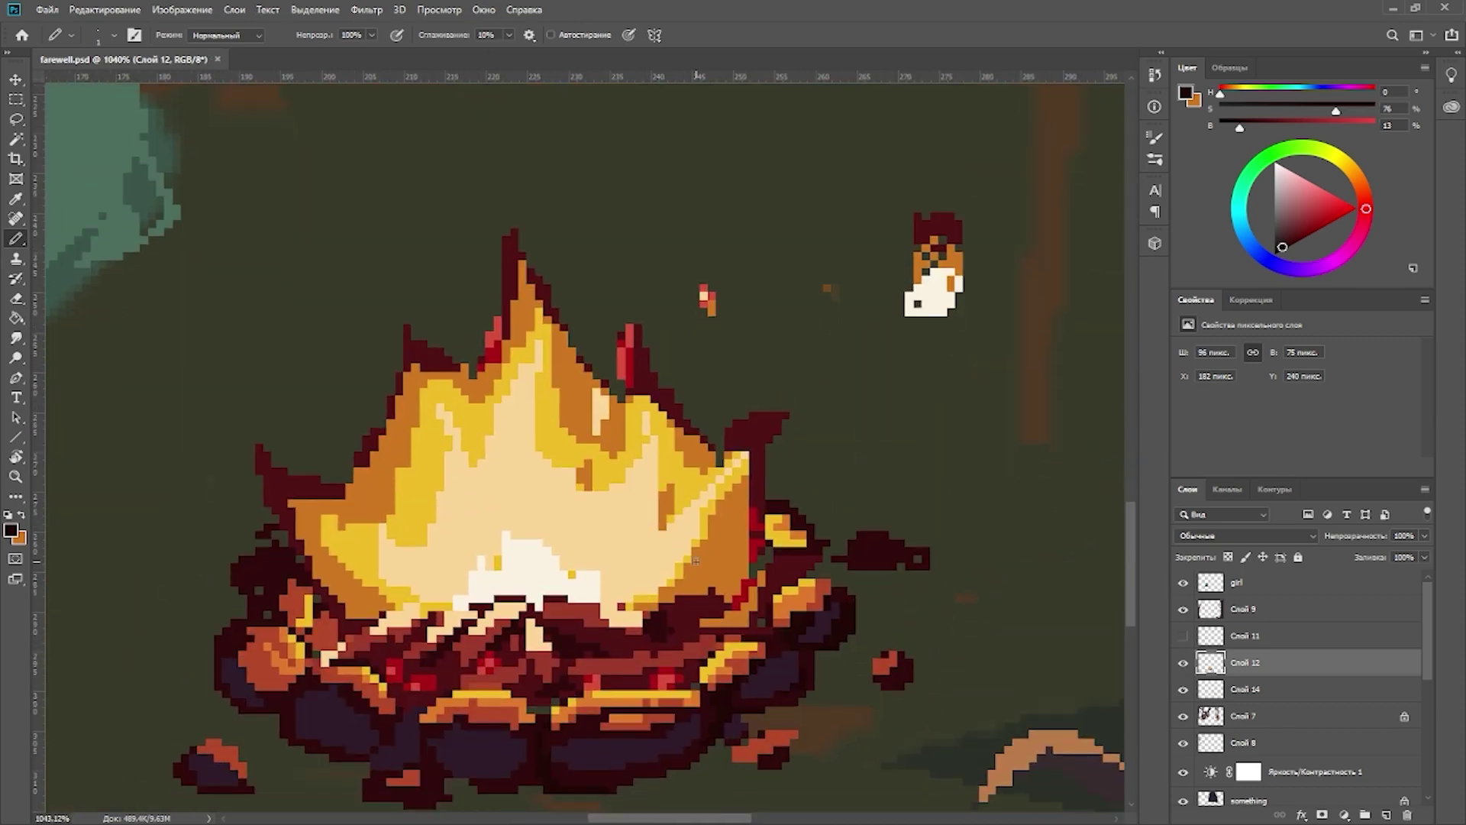
Step: Enlarge the flame's white core and draw thin near-white (H 38, S 10, B 98) streaks rising from it
left_click(522, 540, "alt")
left_click_drag(522, 540, 513, 556)
left_click_drag(646, 458, 597, 593)
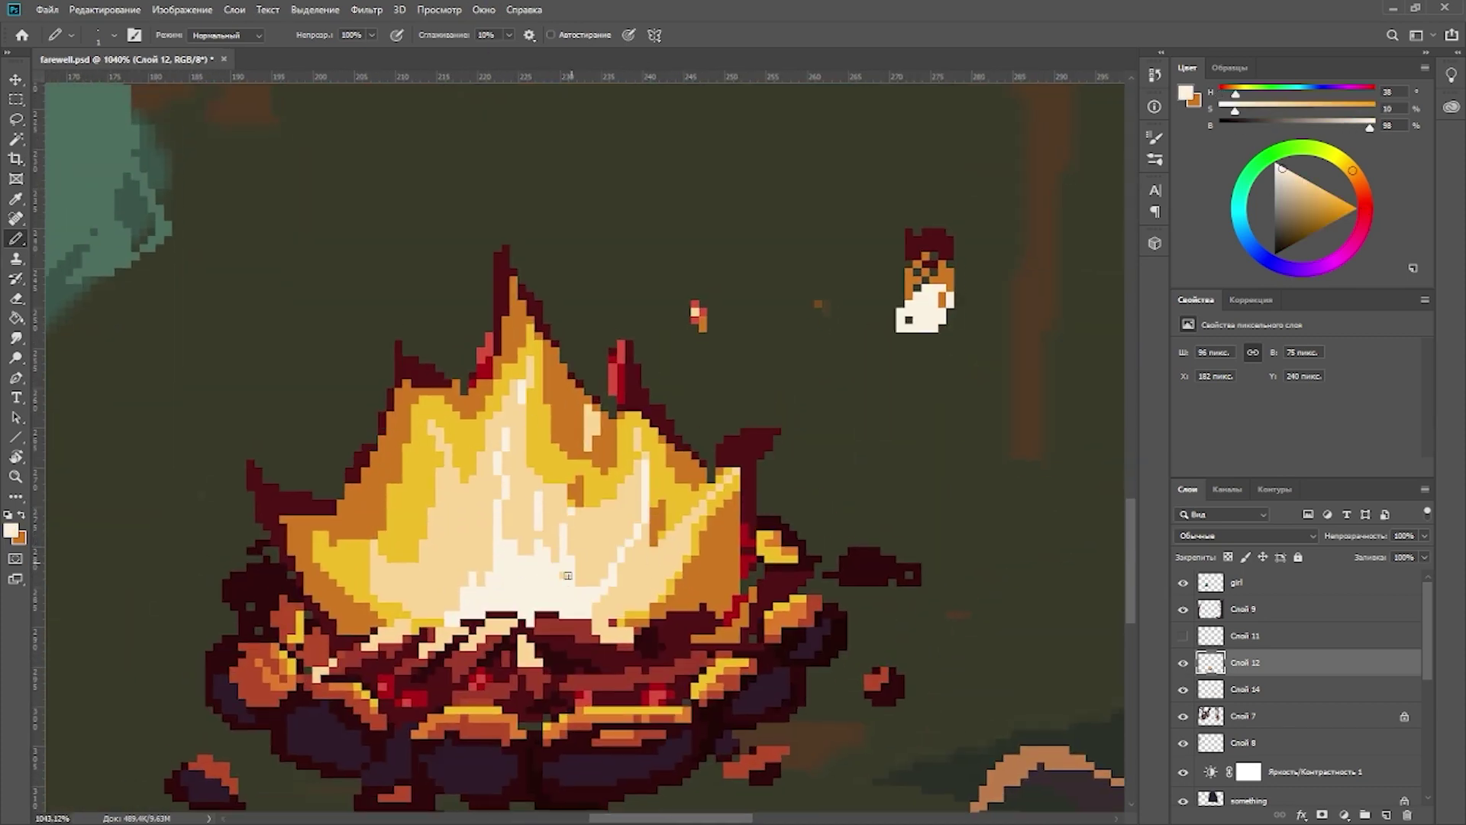
left_click_drag(585, 488, 635, 473)
left_click(444, 562, "alt")
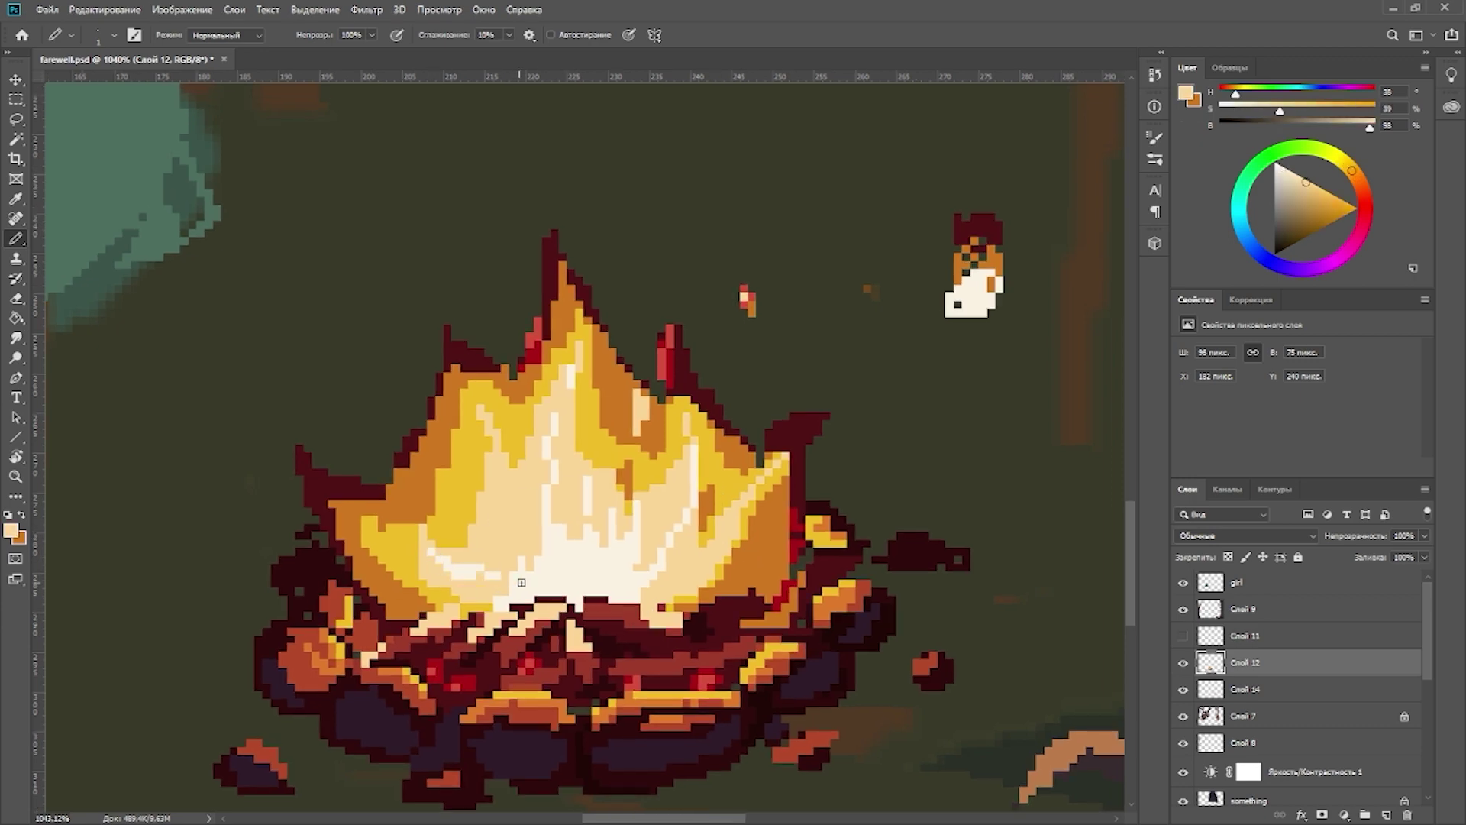
scroll(509, 518, "down", 5)
Step: Slim down the dark red outer flame tips and extend the orange (H 30, S 84, B 81) into them
left_click(655, 569, "alt")
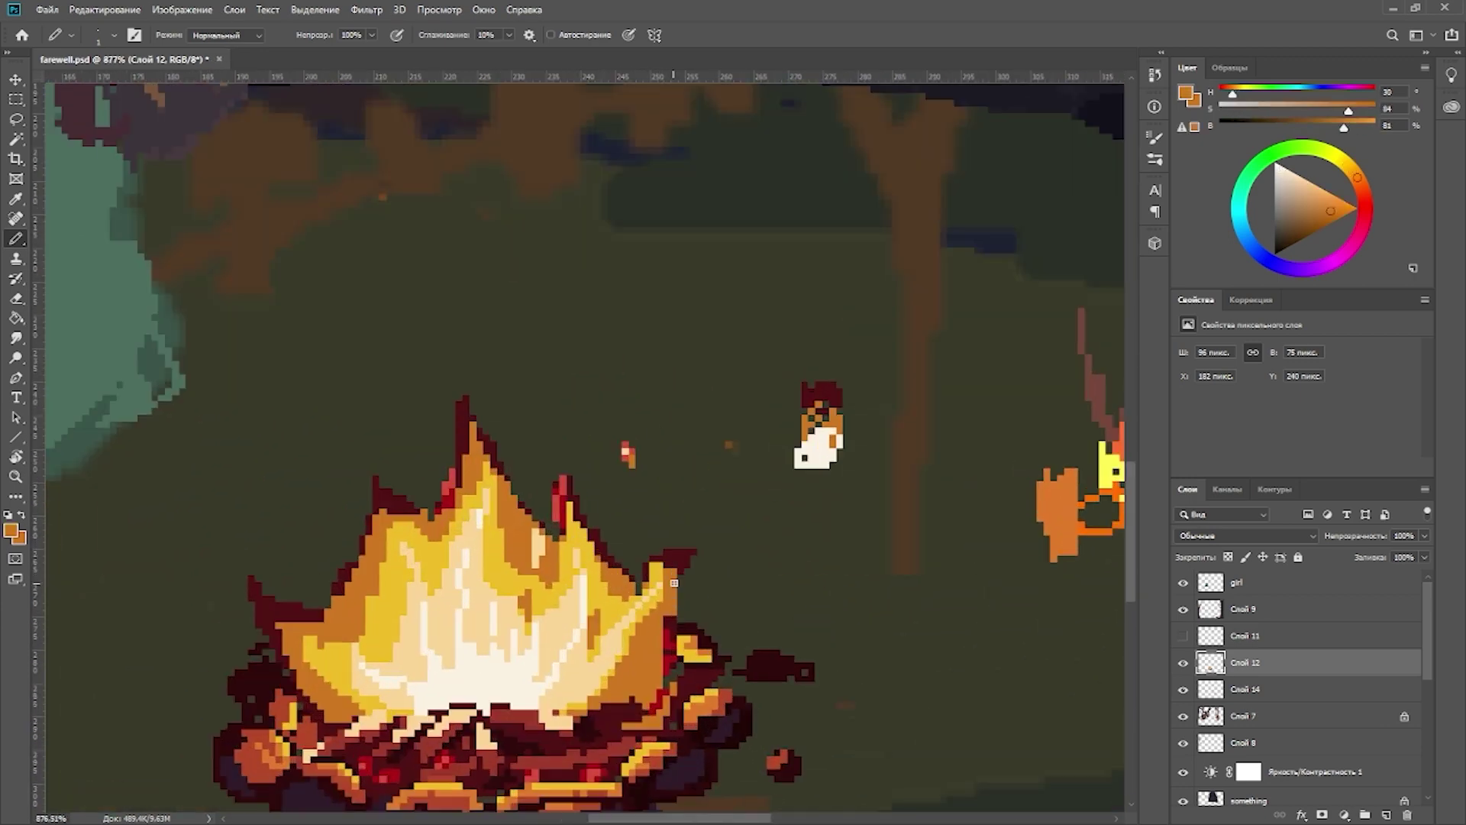
key("e")
key("b")
left_click(441, 441, "alt")
scroll(441, 442, "down", 1)
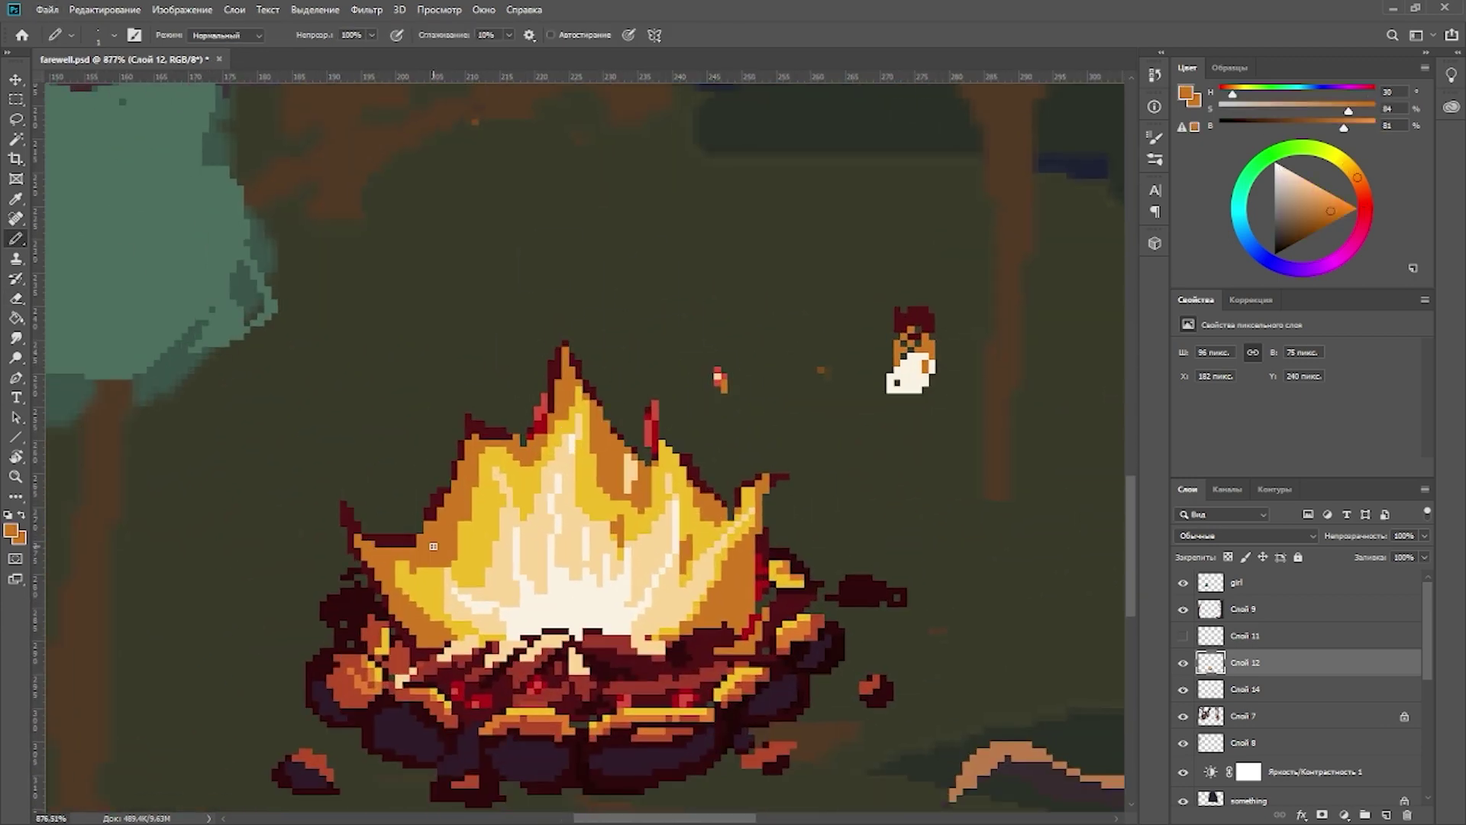
left_click_drag(442, 441, 593, 599)
Step: Cover the thin white streaks in the flame with cream (H 38, S 39, B 98) and try pink (H 358, S 39, B 91) strokes
scroll(593, 599, "up", 2)
left_click(590, 500, "alt")
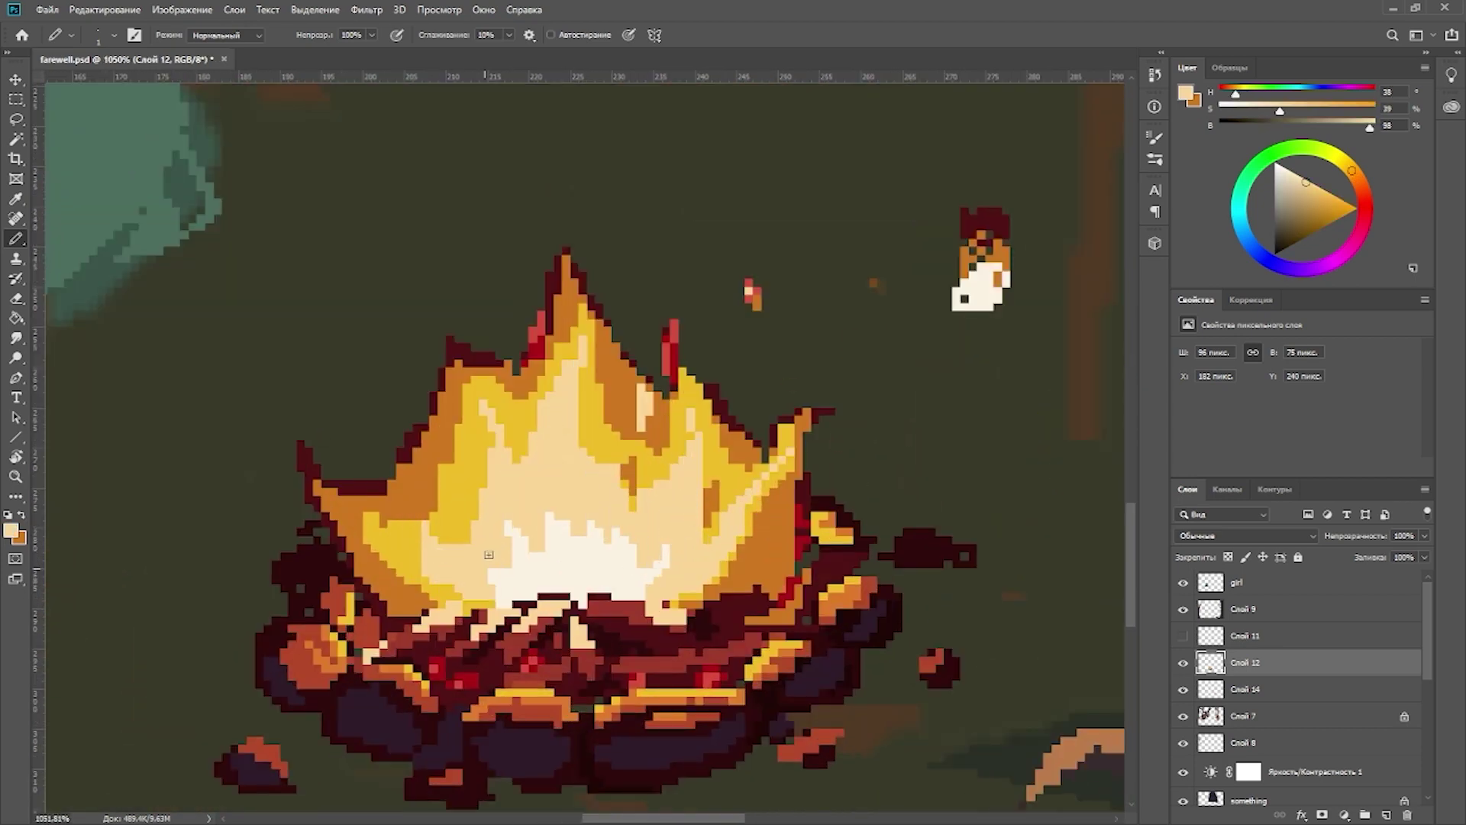
left_click(690, 486, "alt")
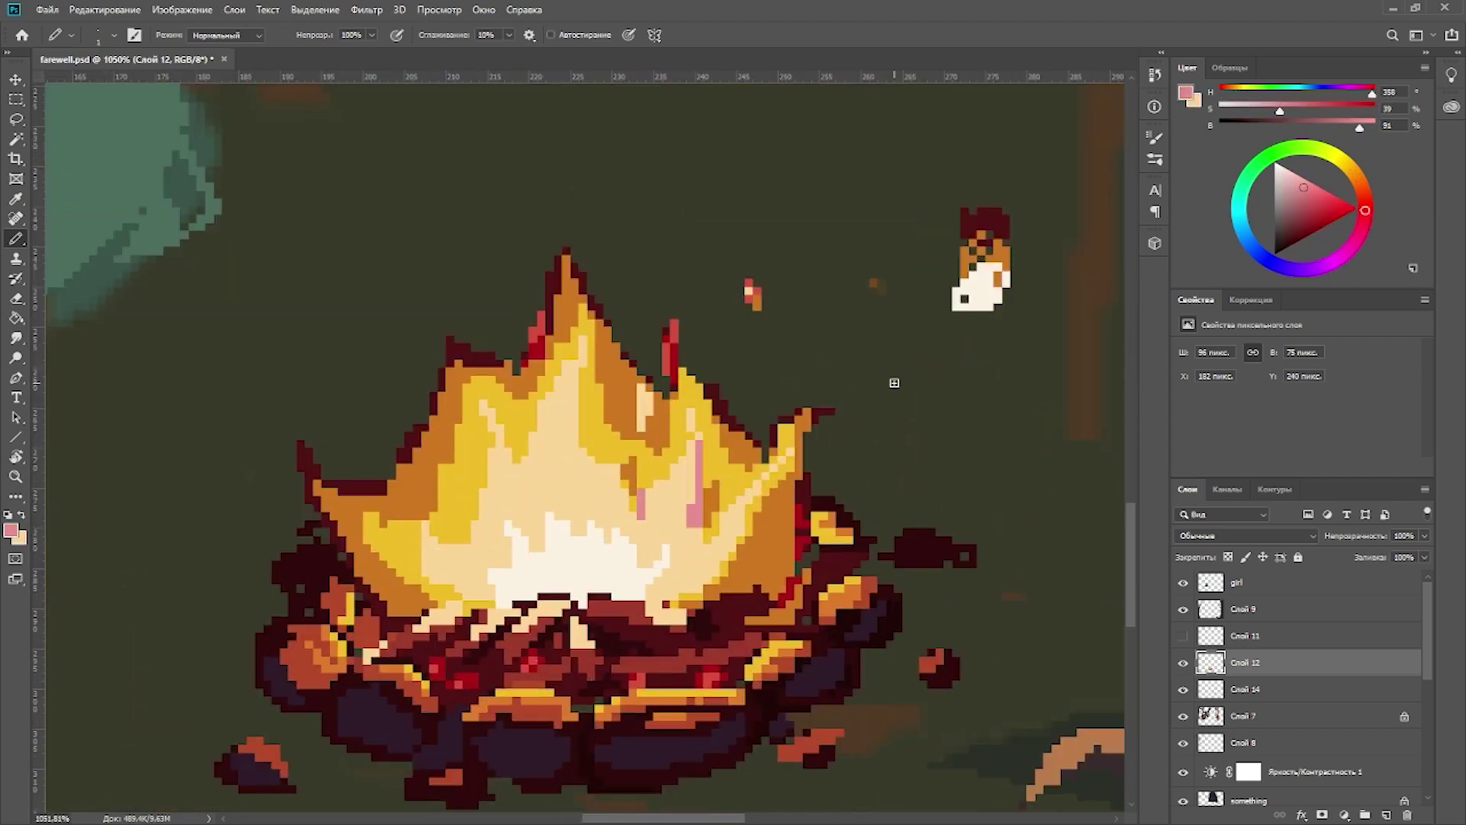
left_click_drag(545, 484, 478, 568)
Step: Erase part of the dark red outline on the flame's left side and repaint the left and top tips in yellow (H 45, S 83, B 93)
key("e")
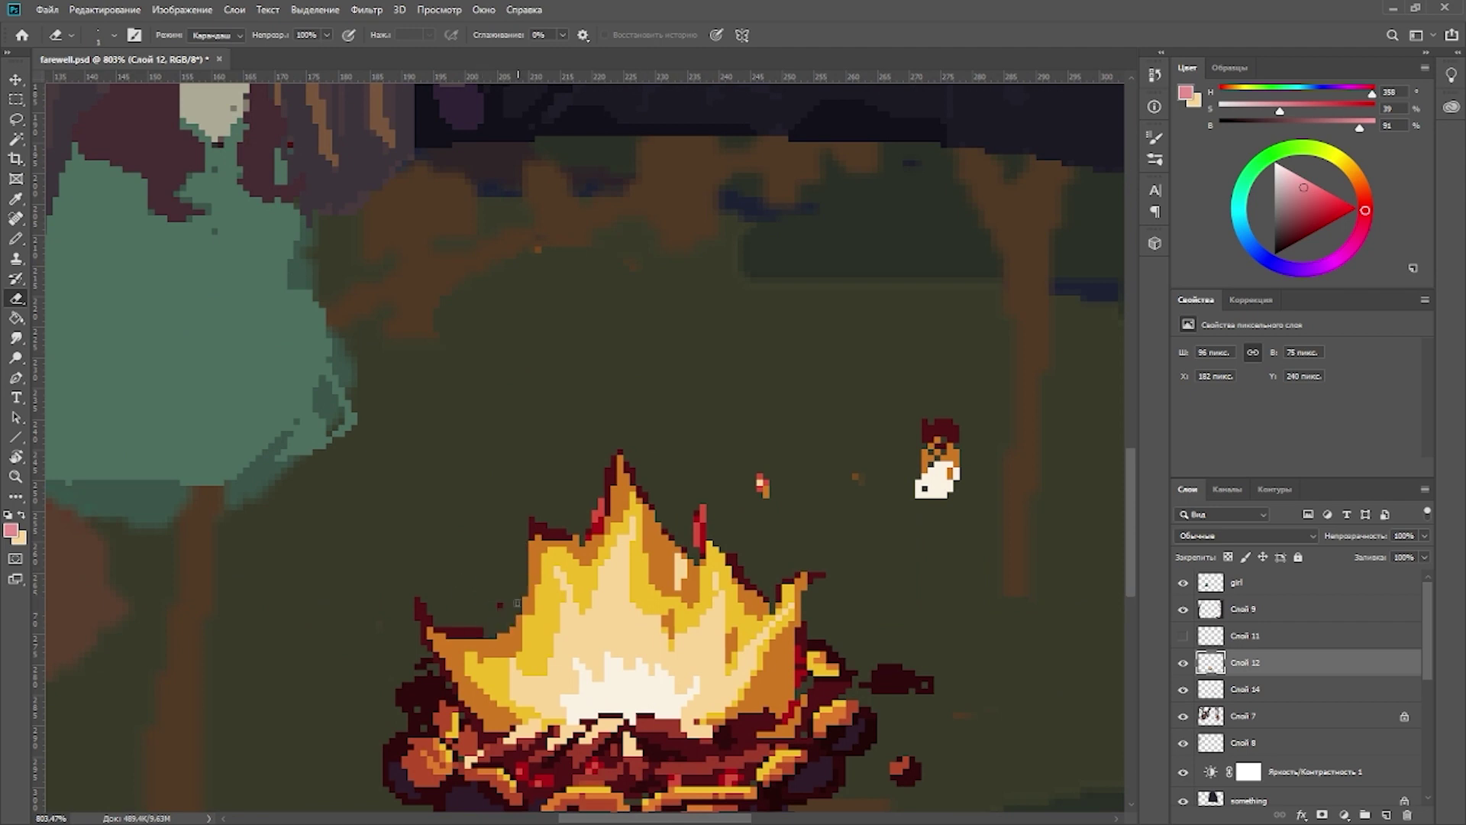
key("b")
left_click(433, 654, "alt")
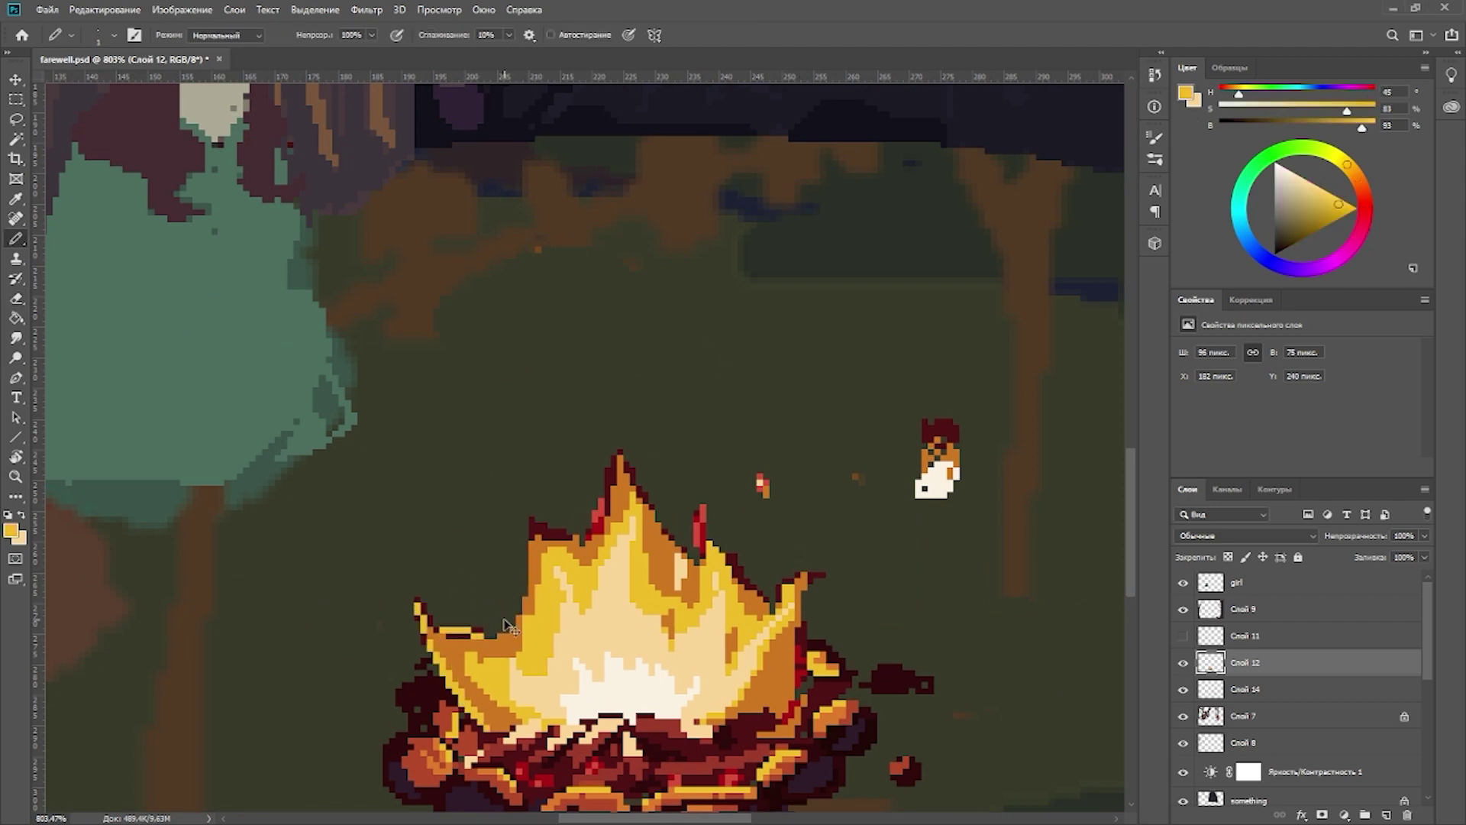
left_click_drag(533, 523, 558, 535)
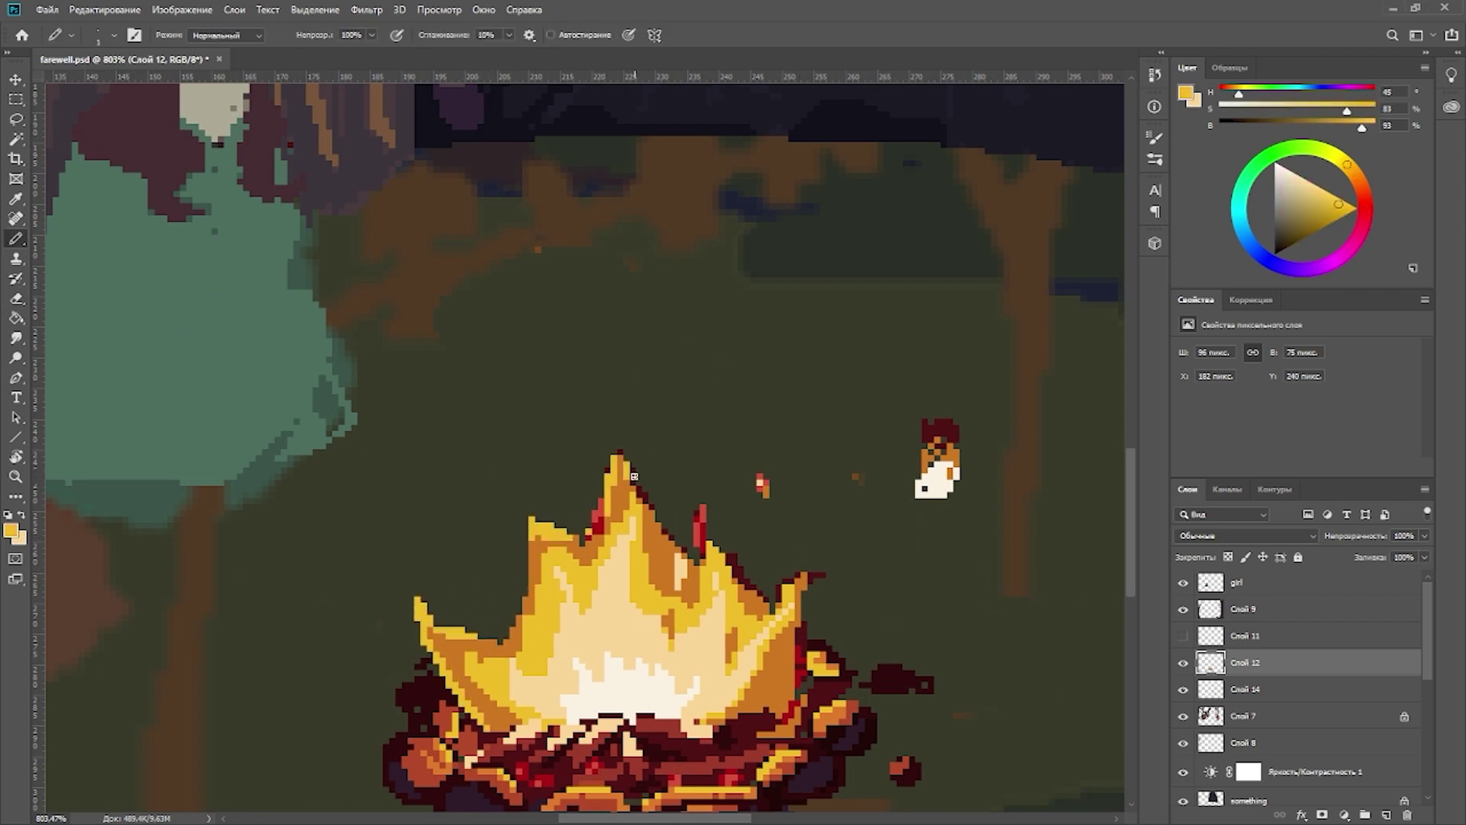
Step: Edge the right flame tips in yellow and paint cream edges along the left tips
scroll(814, 551, "down", 6)
left_click(823, 464, "alt")
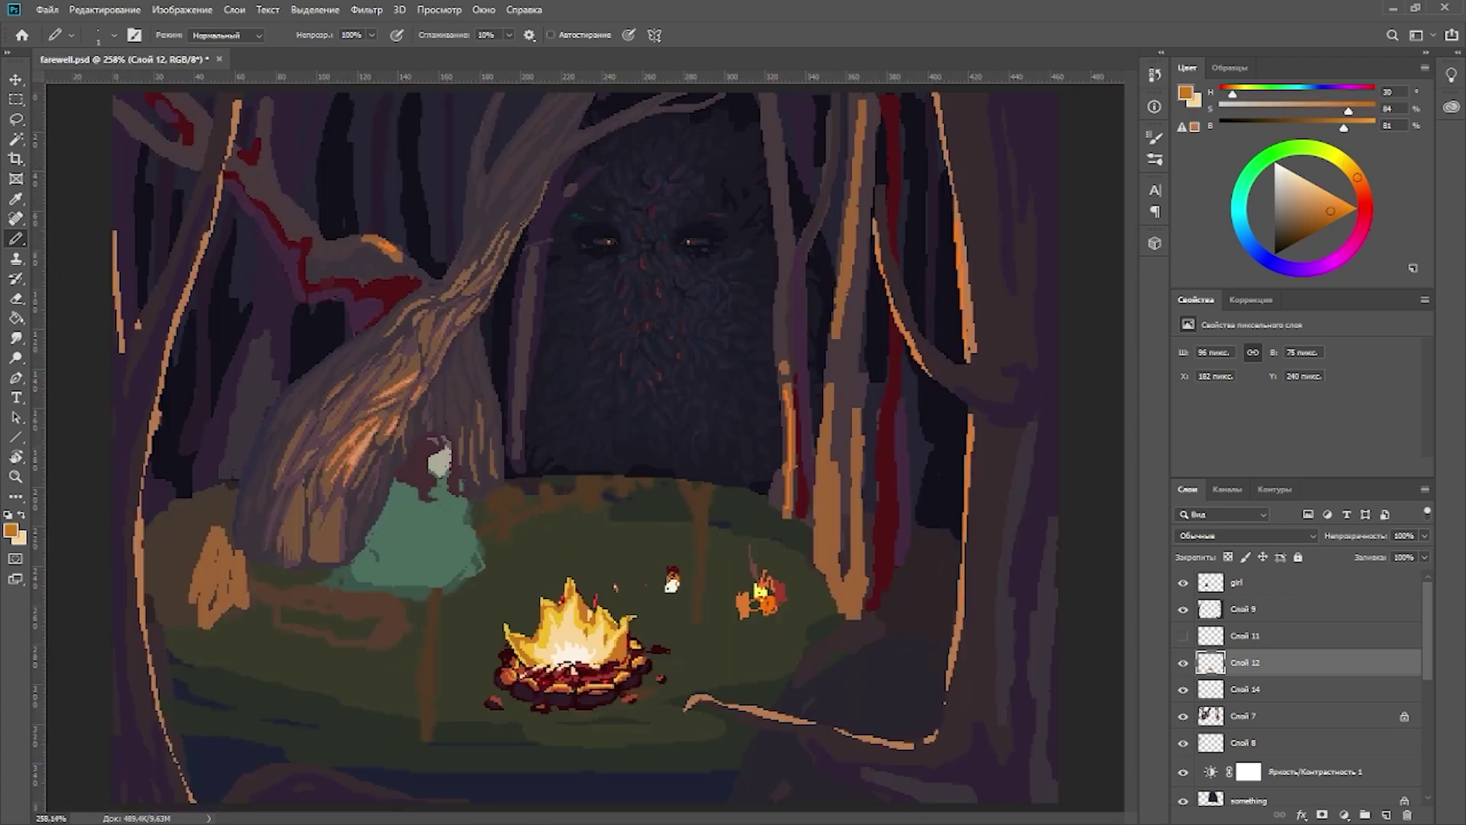
scroll(594, 644, "up", 6)
left_click(594, 643, "alt")
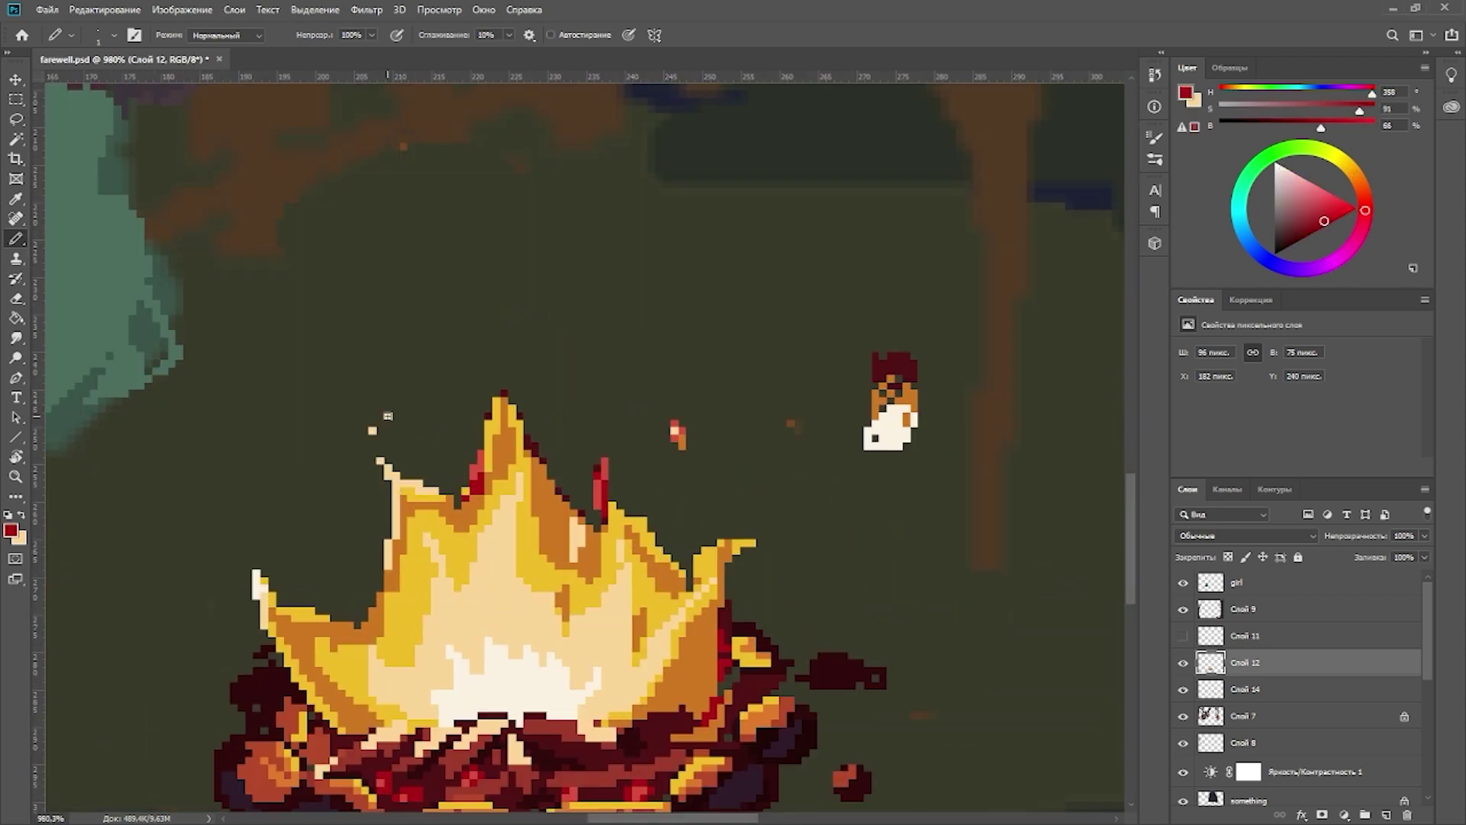
scroll(544, 499, "down", 3)
scroll(544, 499, "up", 3)
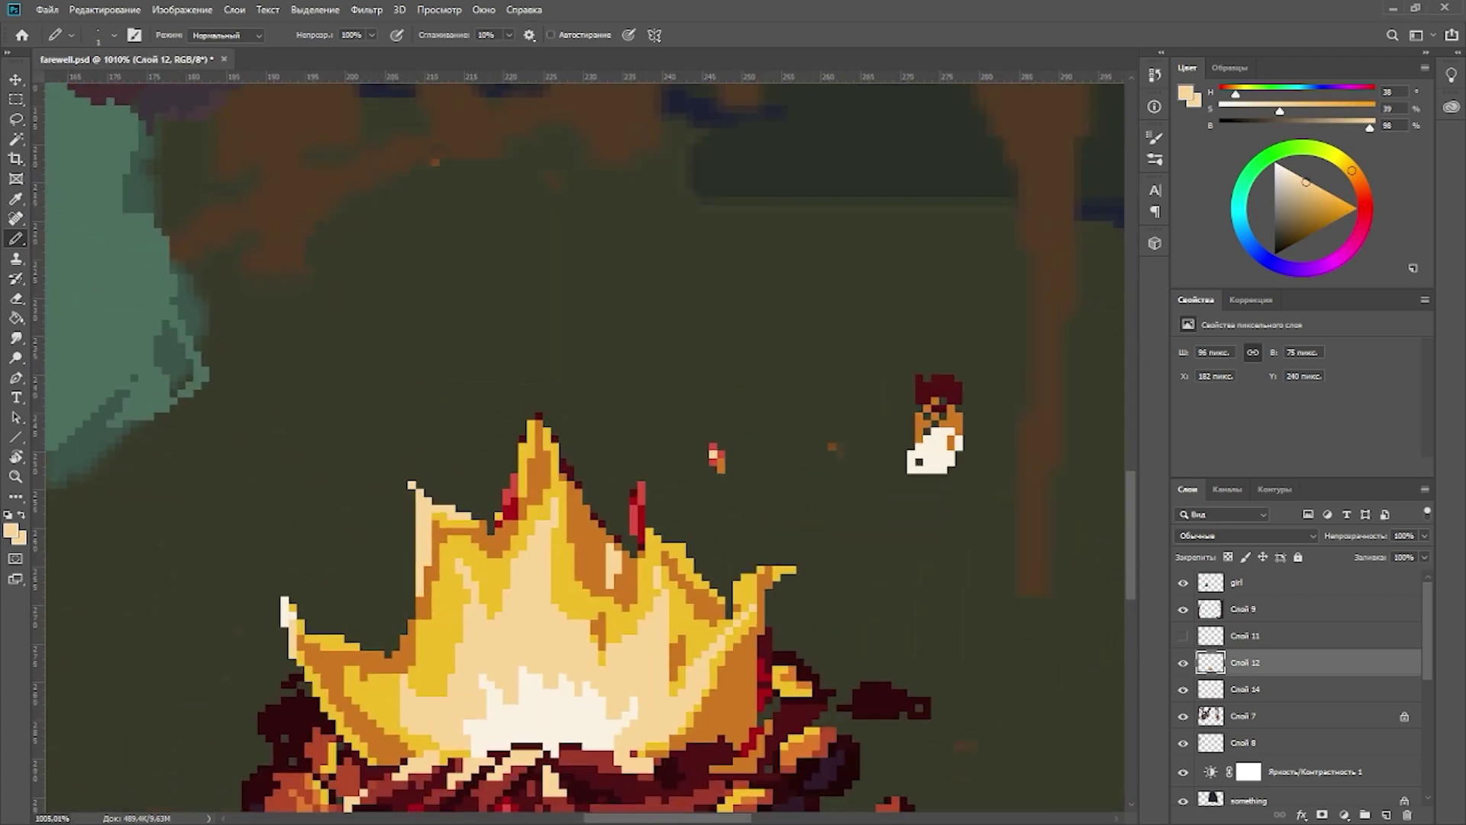
Step: Recolor the upper-left flame tip with yellow and add red-orange (H 12, S 72, B 84) edges to it and the top tip
left_click_drag(428, 554, 483, 525)
left_click(483, 526, "alt")
left_click(619, 433, "alt")
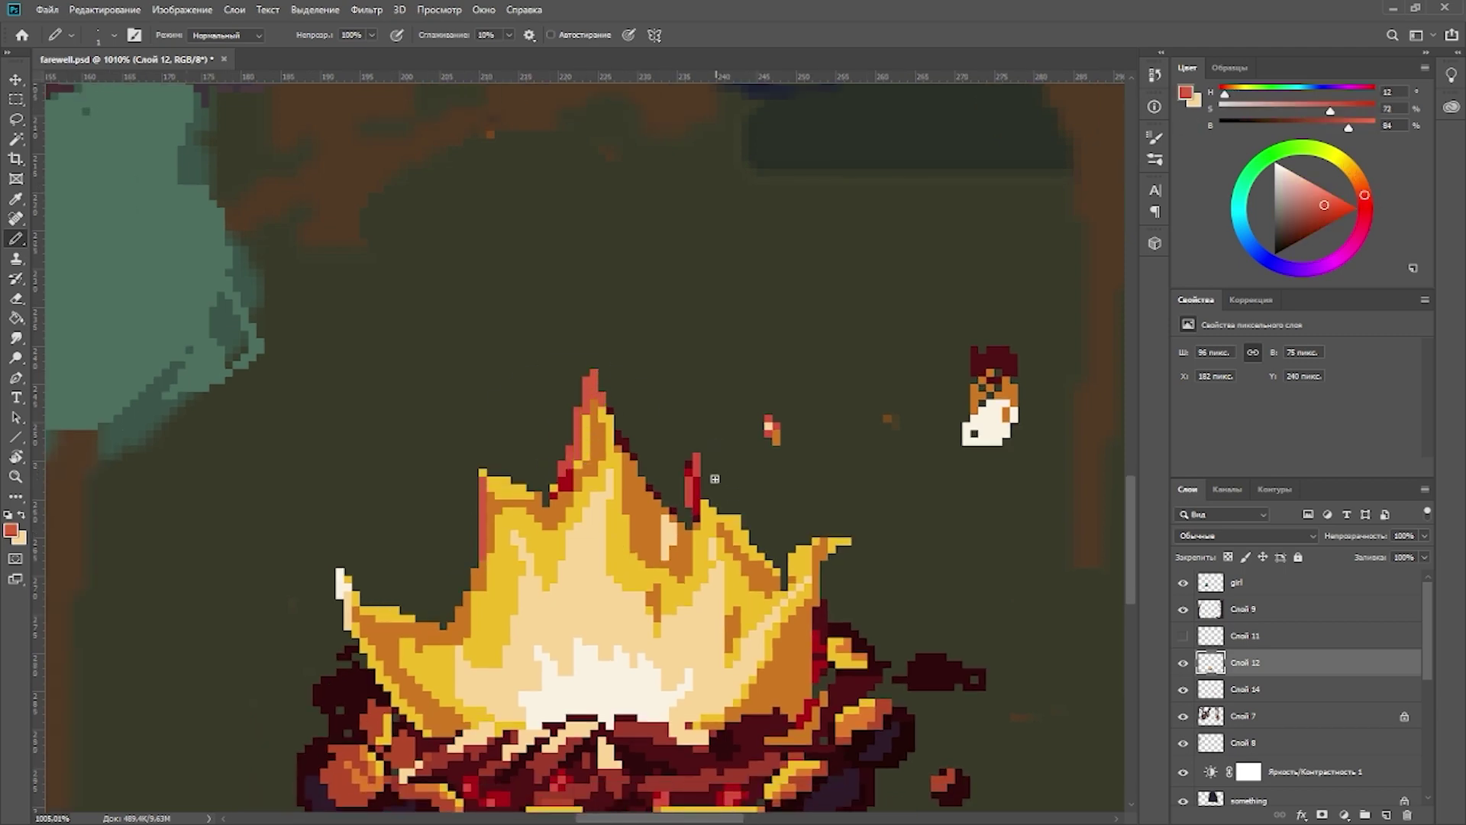
scroll(580, 610, "down", 3)
scroll(580, 611, "up", 3)
Step: Trim the outermost left and right flame tips and extend the dark red (H 358, S 77, B 19) stones behind the left side
mouse_move(368, 649)
left_mouse_down()
mouse_move(324, 544)
mouse_move(416, 672)
left_mouse_up()
mouse_move(786, 508)
left_mouse_down()
mouse_move(737, 534)
mouse_move(745, 588)
left_mouse_up()
left_click(366, 622, "alt")
left_click_drag(366, 610, 403, 650)
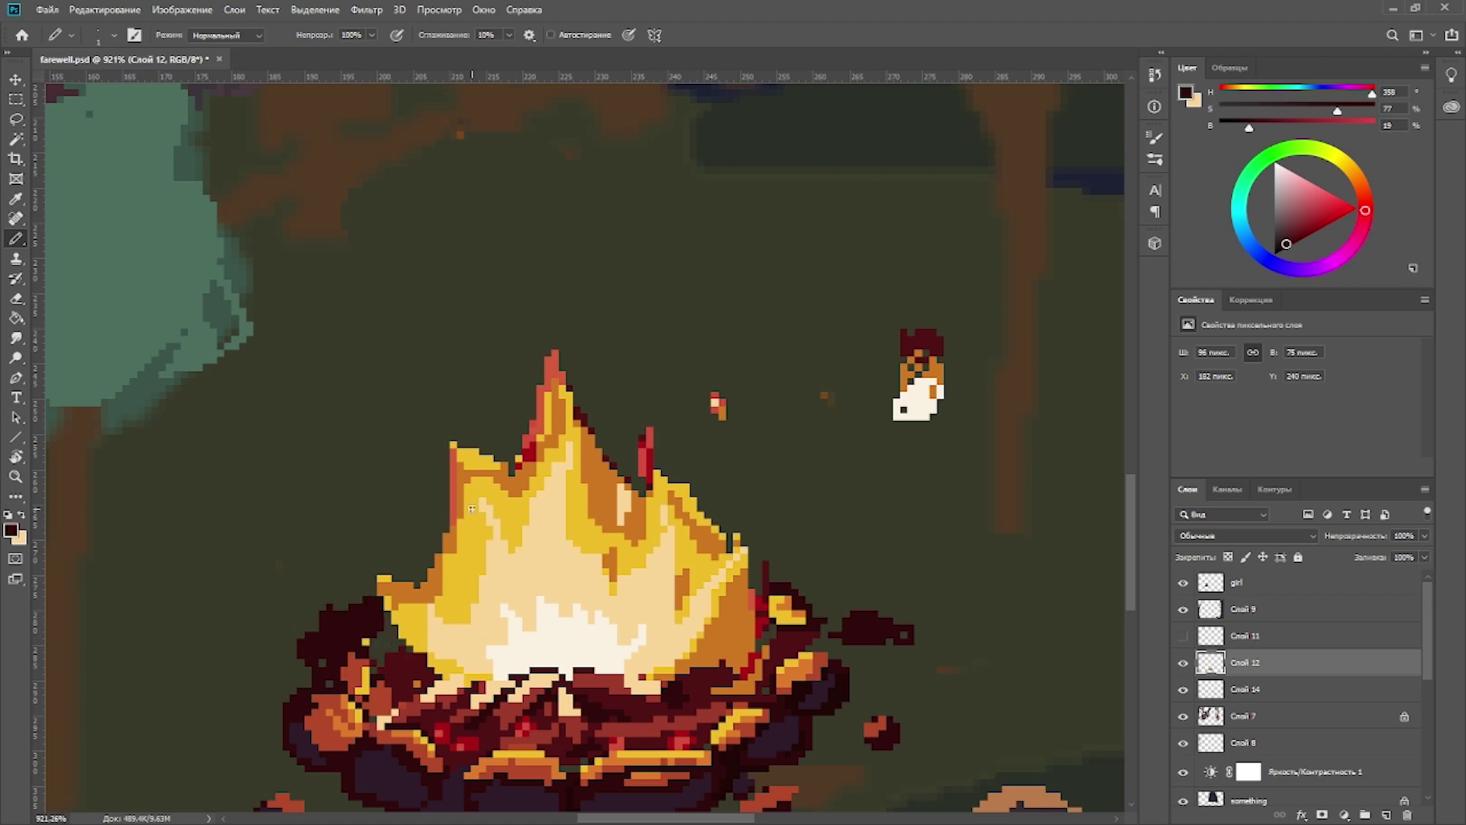
Step: Trim the flame's lower-left tip and recolor it in orange (H 30, S 84, B 81)
scroll(777, 514, "down", 3)
scroll(777, 514, "up", 3)
scroll(777, 514, "down", 3)
scroll(687, 504, "up", 3)
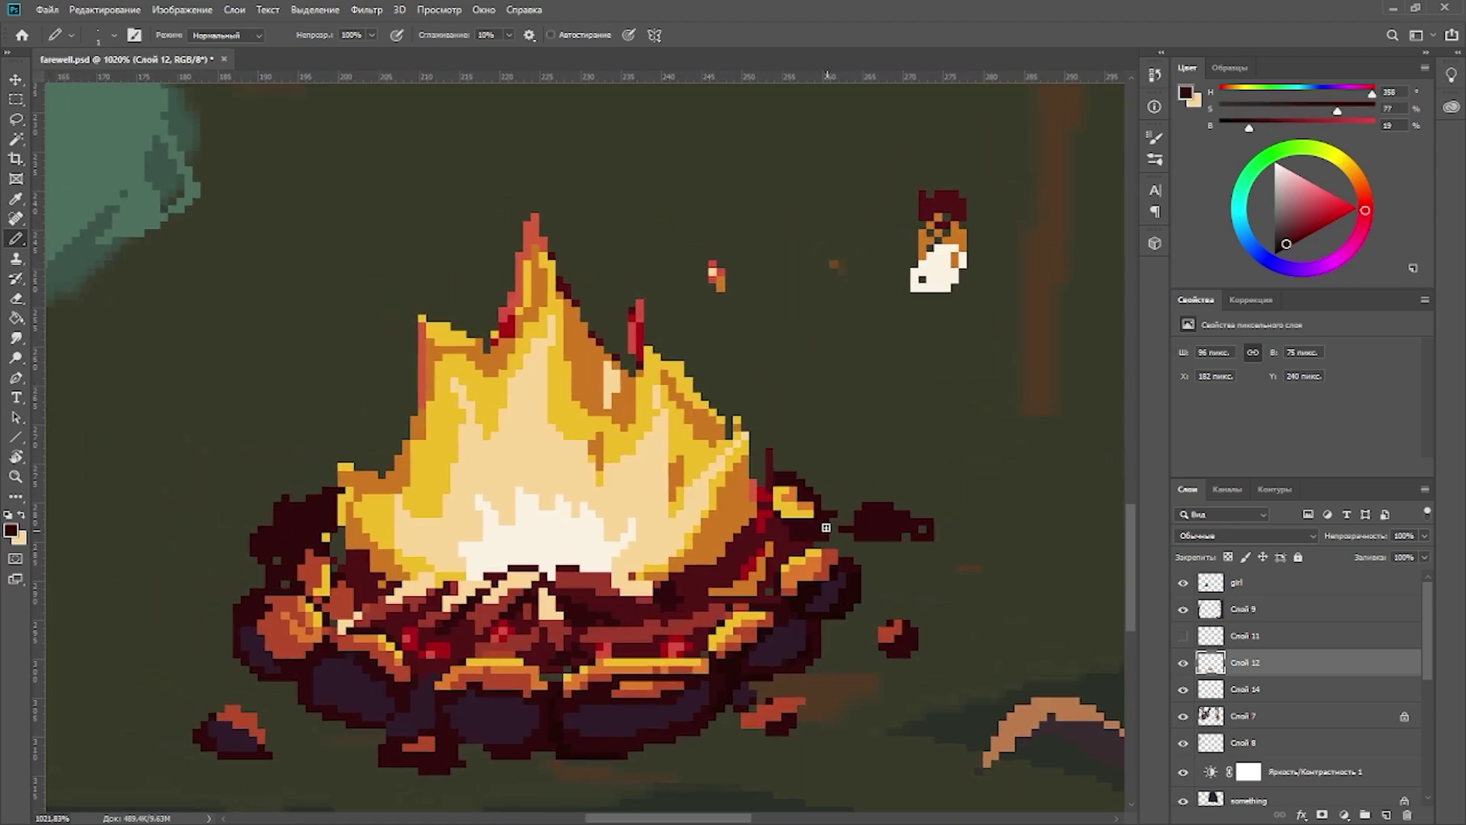
left_click(344, 577, "alt")
scroll(423, 469, "down", 3)
scroll(422, 469, "up", 3)
left_click(423, 469, "alt")
key("e")
left_click_drag(419, 463, 449, 469)
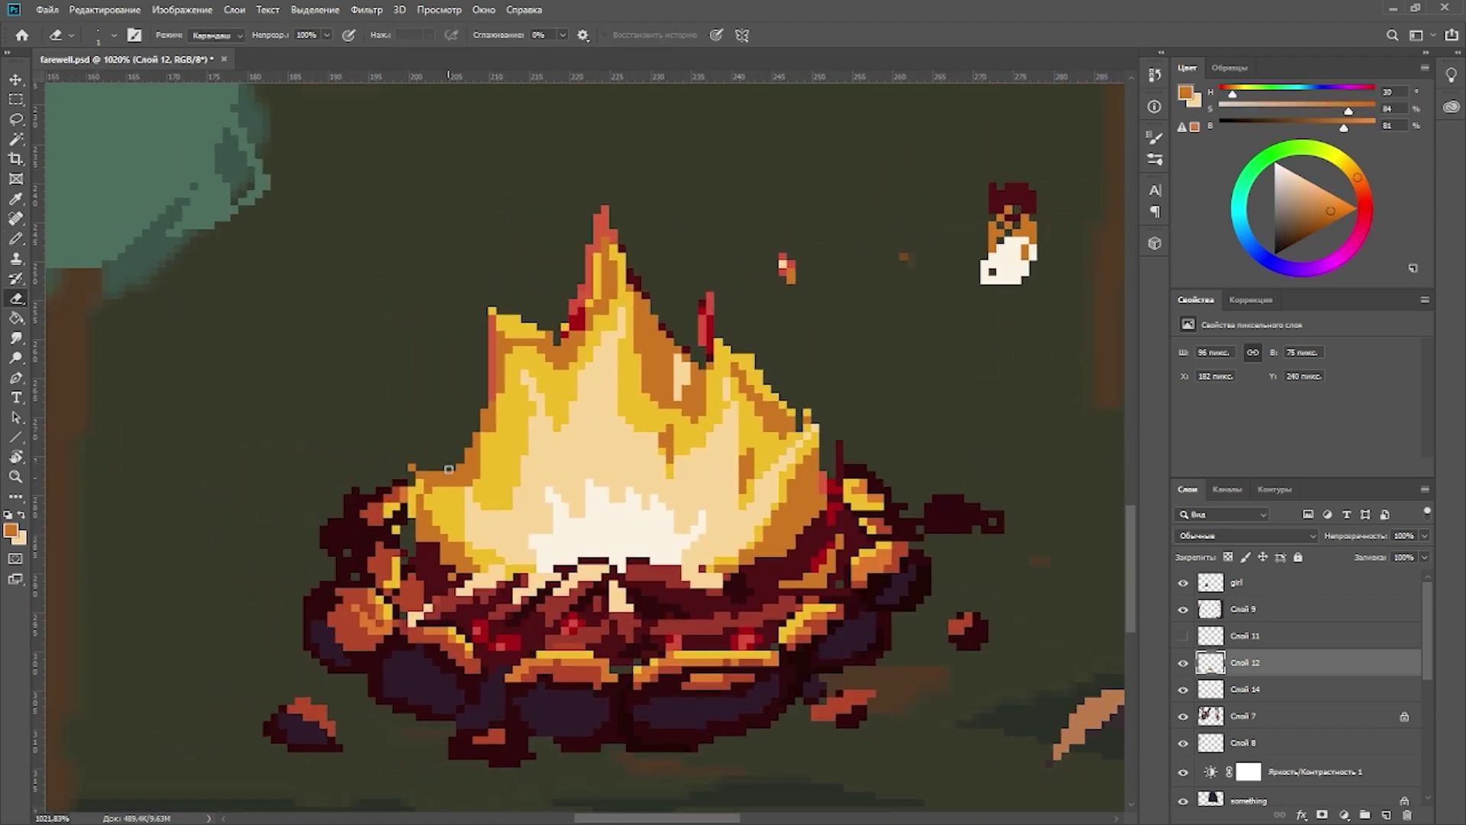
Step: Narrow the flame's upper-left tip into a thin yellow spike
key("b")
left_click(810, 537, "alt")
left_click(539, 611, "alt")
scroll(539, 611, "down", 10)
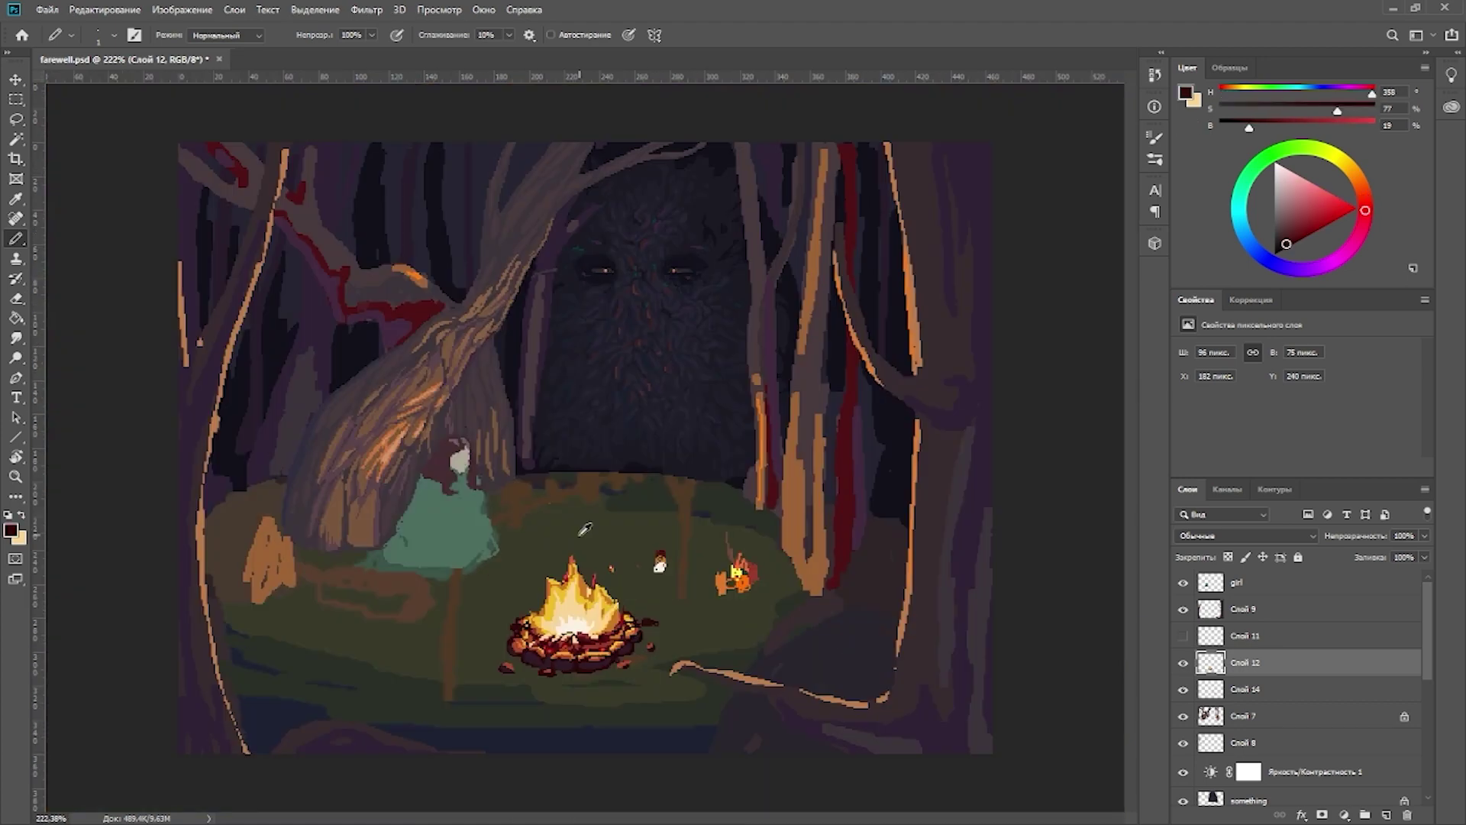
scroll(557, 595, "up", 10)
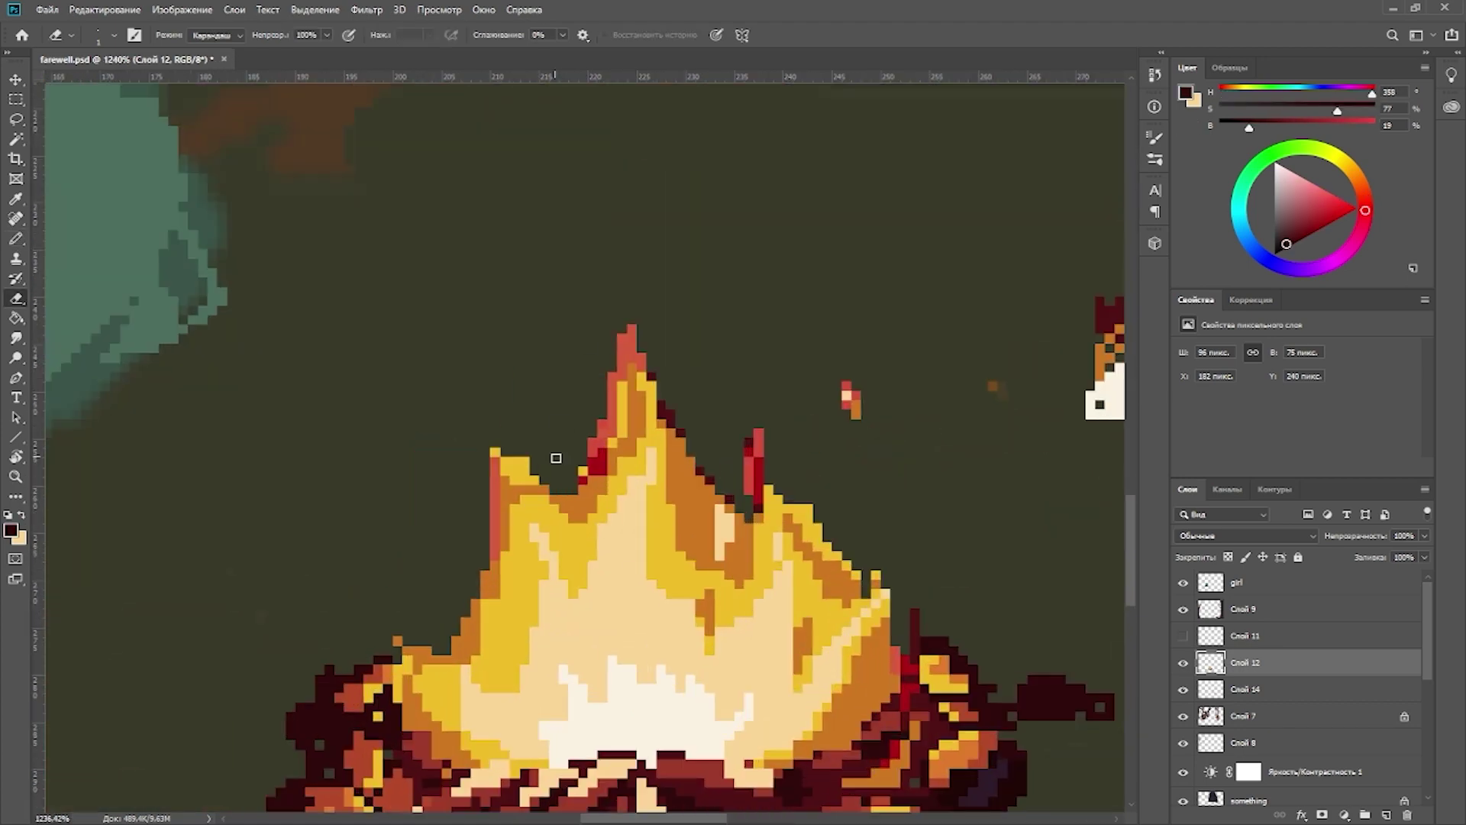
left_click(550, 457, "alt")
left_click(523, 485, "alt")
Step: On layer Слой 14, fill a wide ellipse of ground around the campfire with red-brown (H 16, S 66, B 57) and deselect
scroll(524, 485, "down", 8)
left_click(786, 585, "ctrl")
scroll(787, 584, "up", 3)
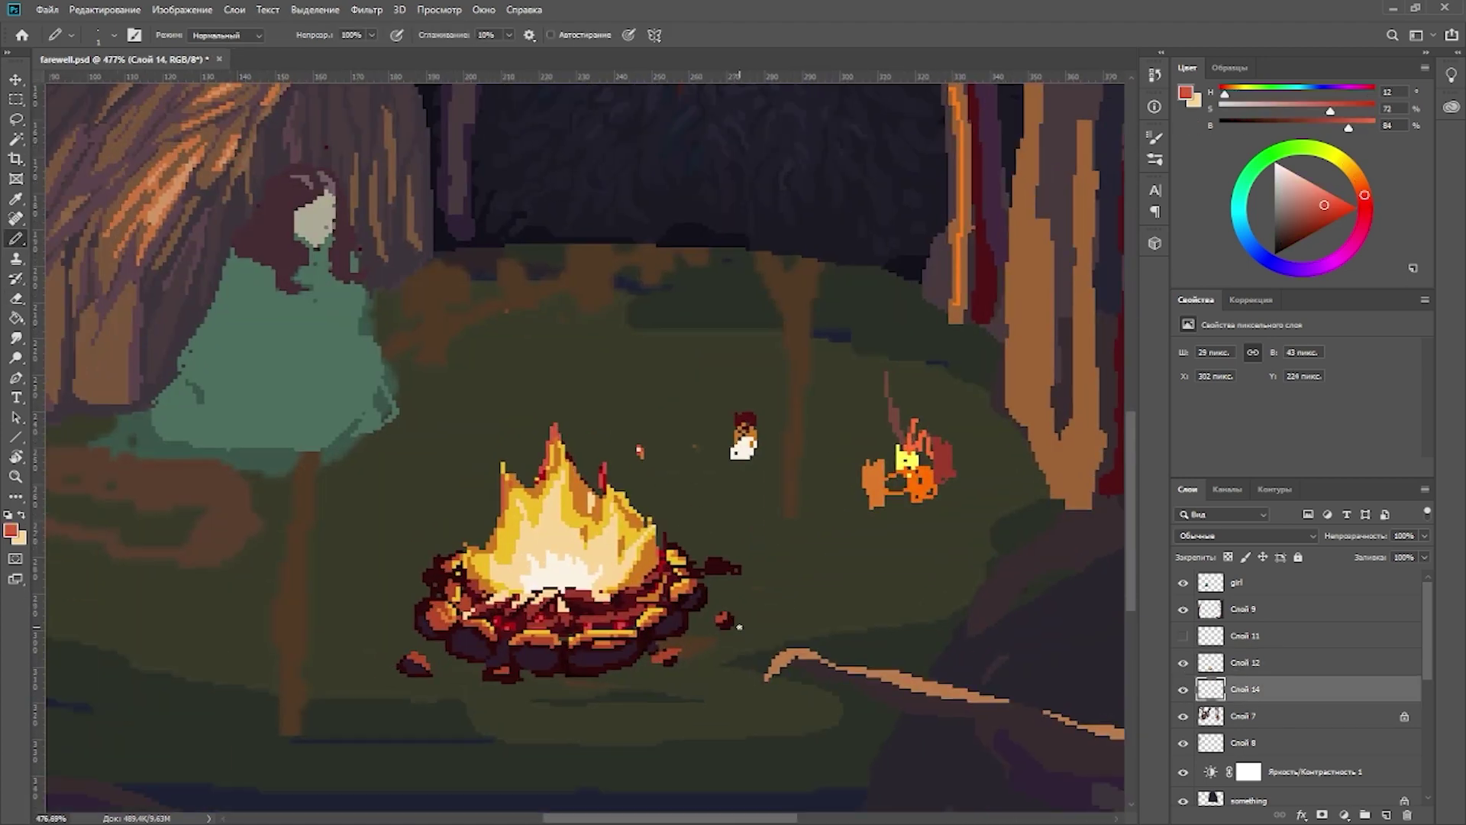
key("shift+m")
mouse_move(386, 514)
left_mouse_down()
mouse_move(809, 718)
mouse_move(796, 704)
mouse_move(862, 752)
left_mouse_up()
key("g")
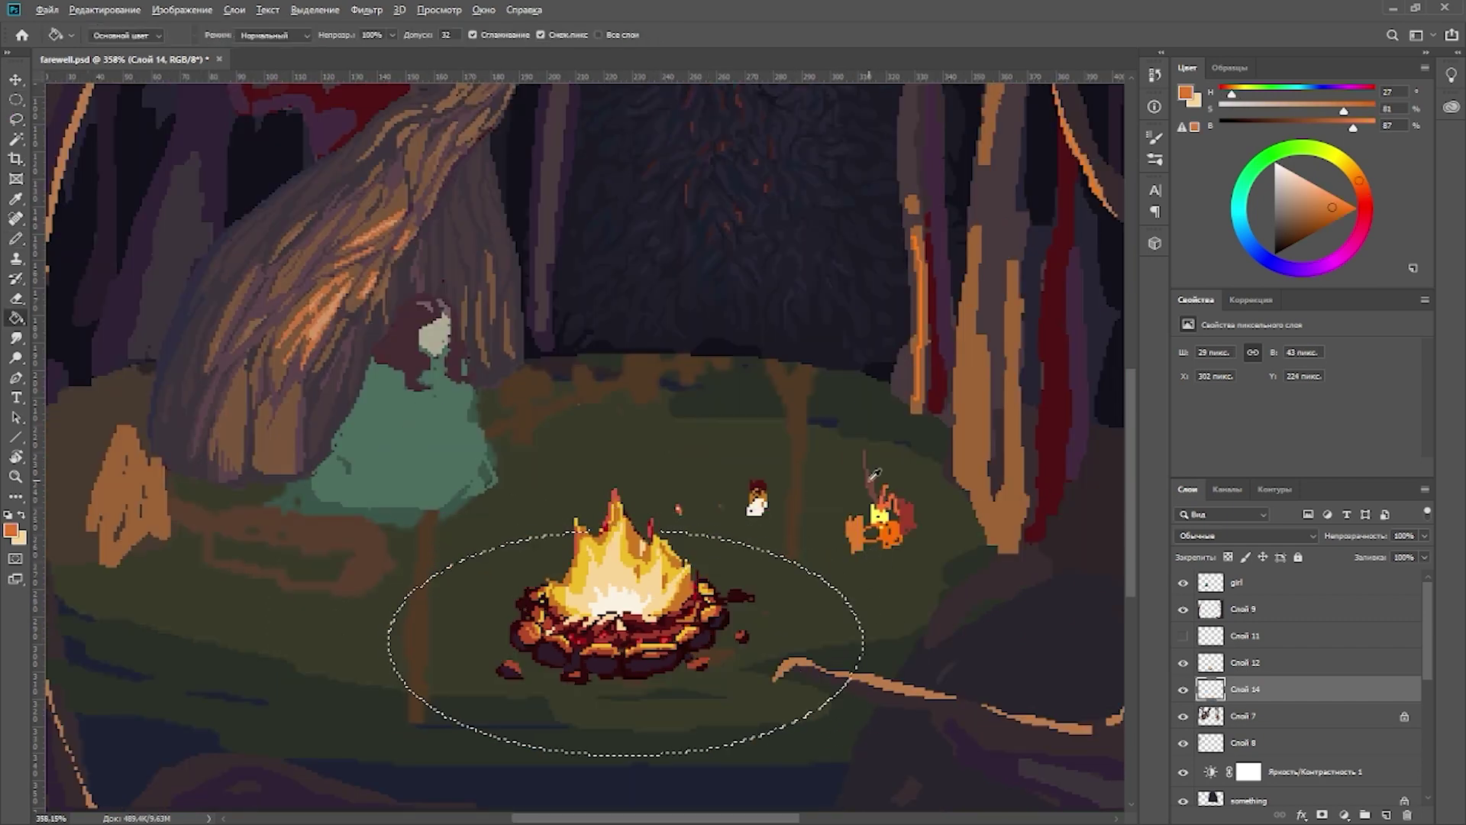
left_click(840, 649)
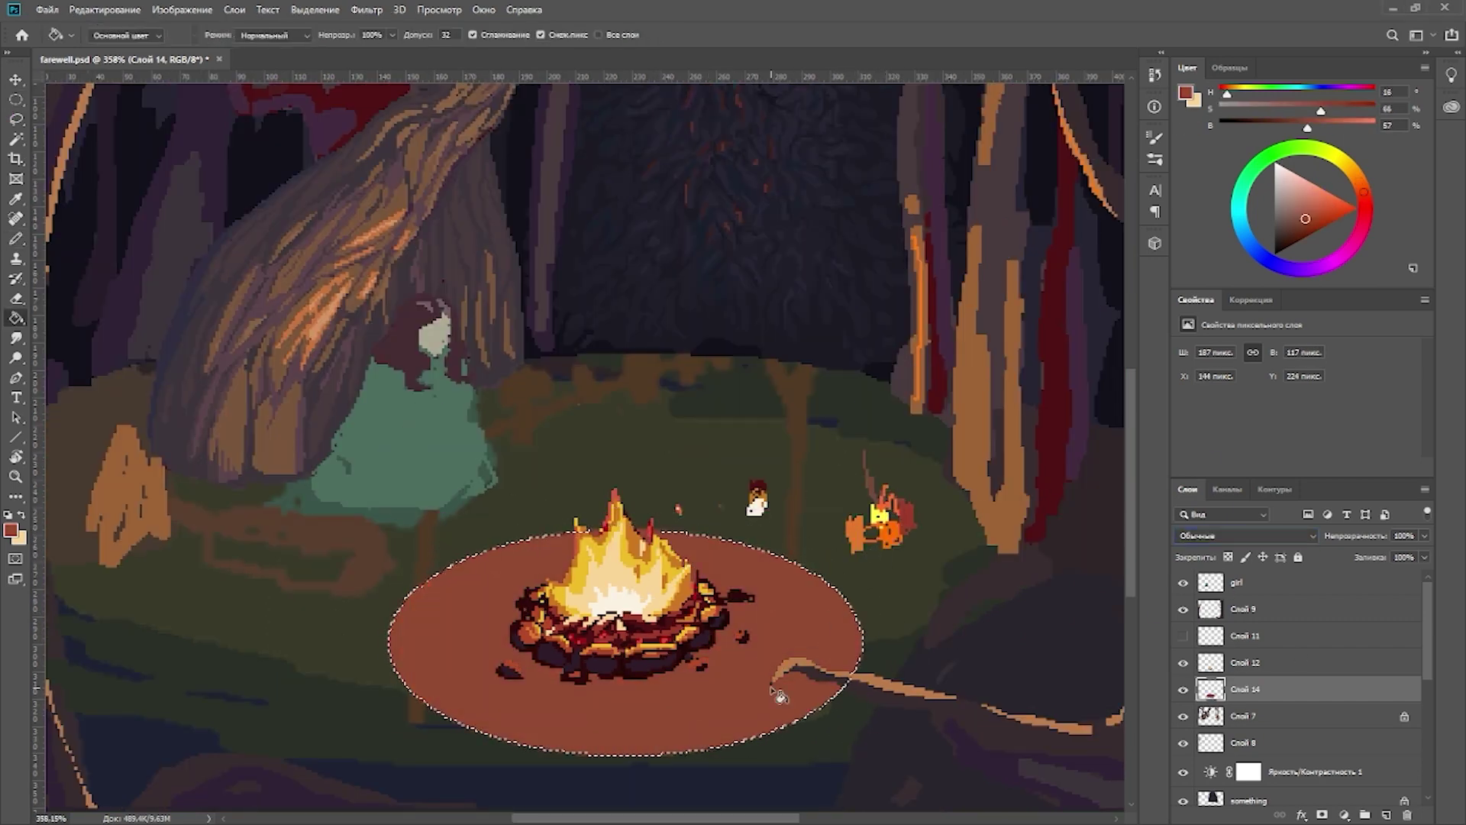
key("ctrl+d")
Step: Paint dark purple (H 316, S 41, B 18) shadow patches on the ground around the campfire stones with a smaller brush
key("l")
scroll(717, 626, "up", 3)
key("b")
scroll(489, 618, "down", 3)
scroll(535, 595, "up", 3)
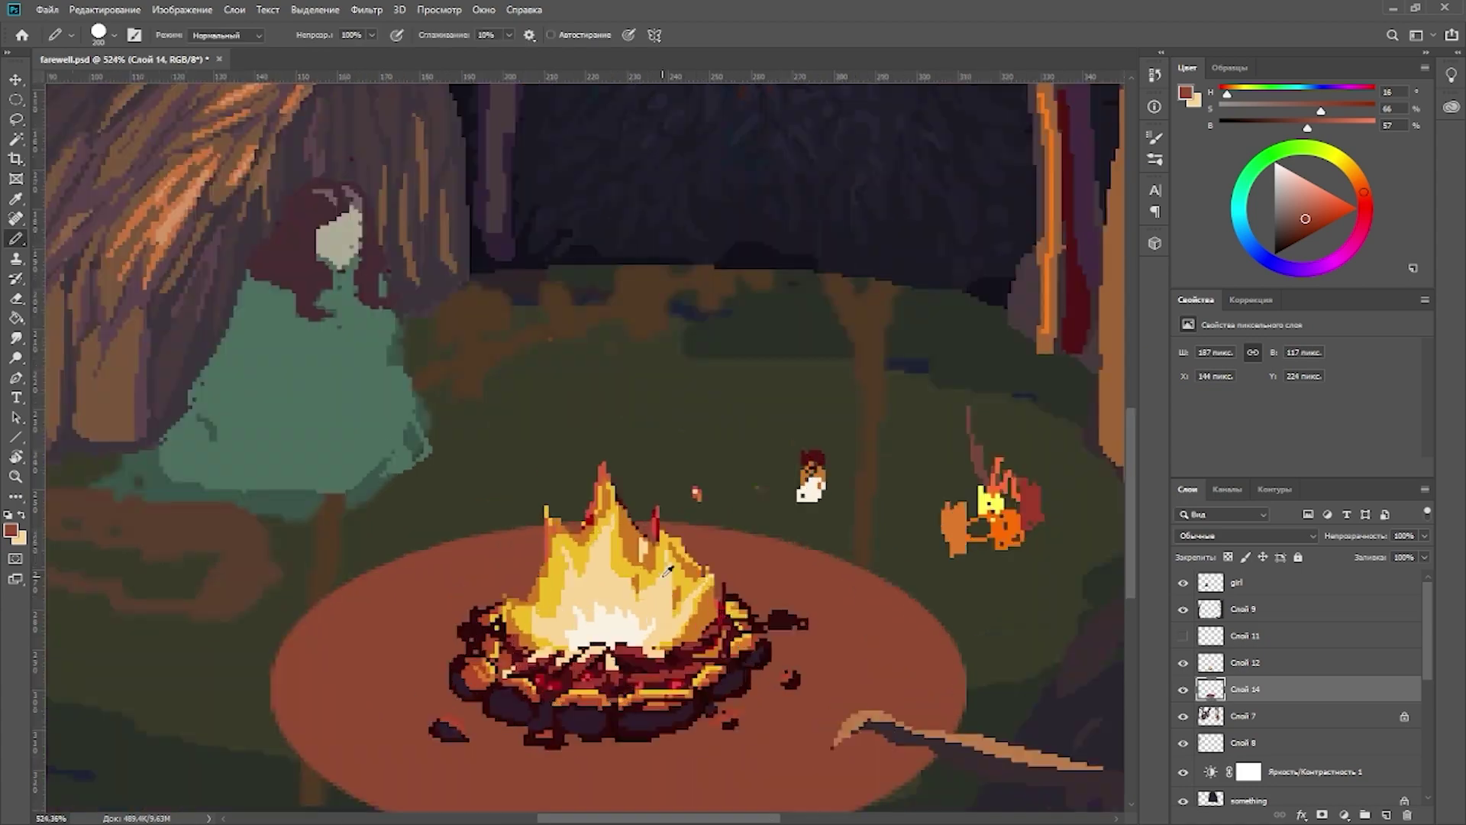
scroll(590, 564, "down", 2)
key("bracketleft")
key("bracketleft")
key("bracketleft")
key("bracketleft")
key("bracketleft")
key("bracketleft")
key("bracketleft")
key("bracketleft")
key("bracketleft")
key("bracketleft")
left_click_drag(771, 581, 811, 573)
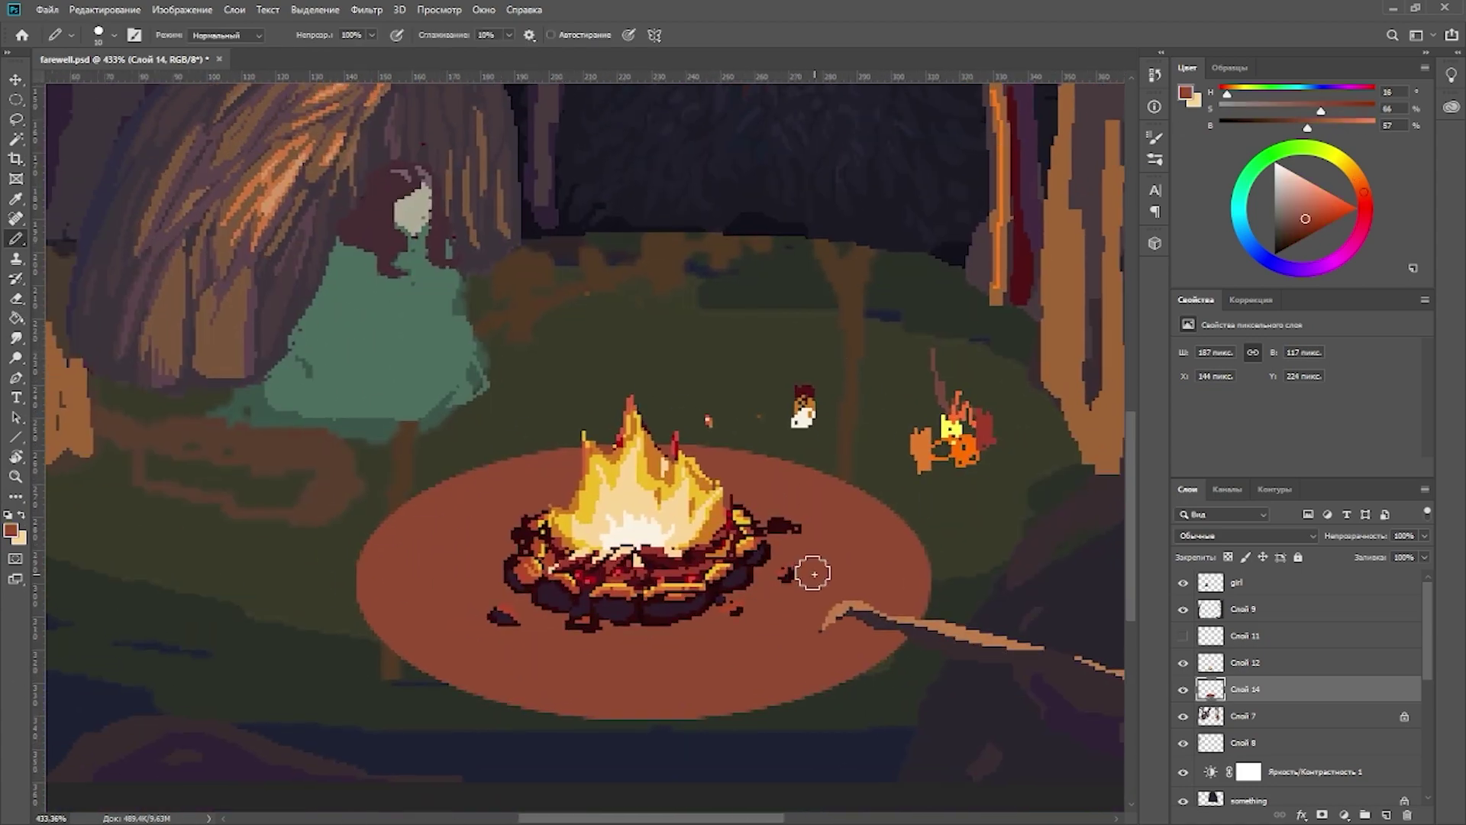
left_click(497, 547, "alt")
mouse_move(497, 547)
left_mouse_down()
mouse_move(514, 595)
mouse_move(643, 632)
left_mouse_up()
scroll(649, 634, "down", 5)
scroll(419, 716, "up", 5)
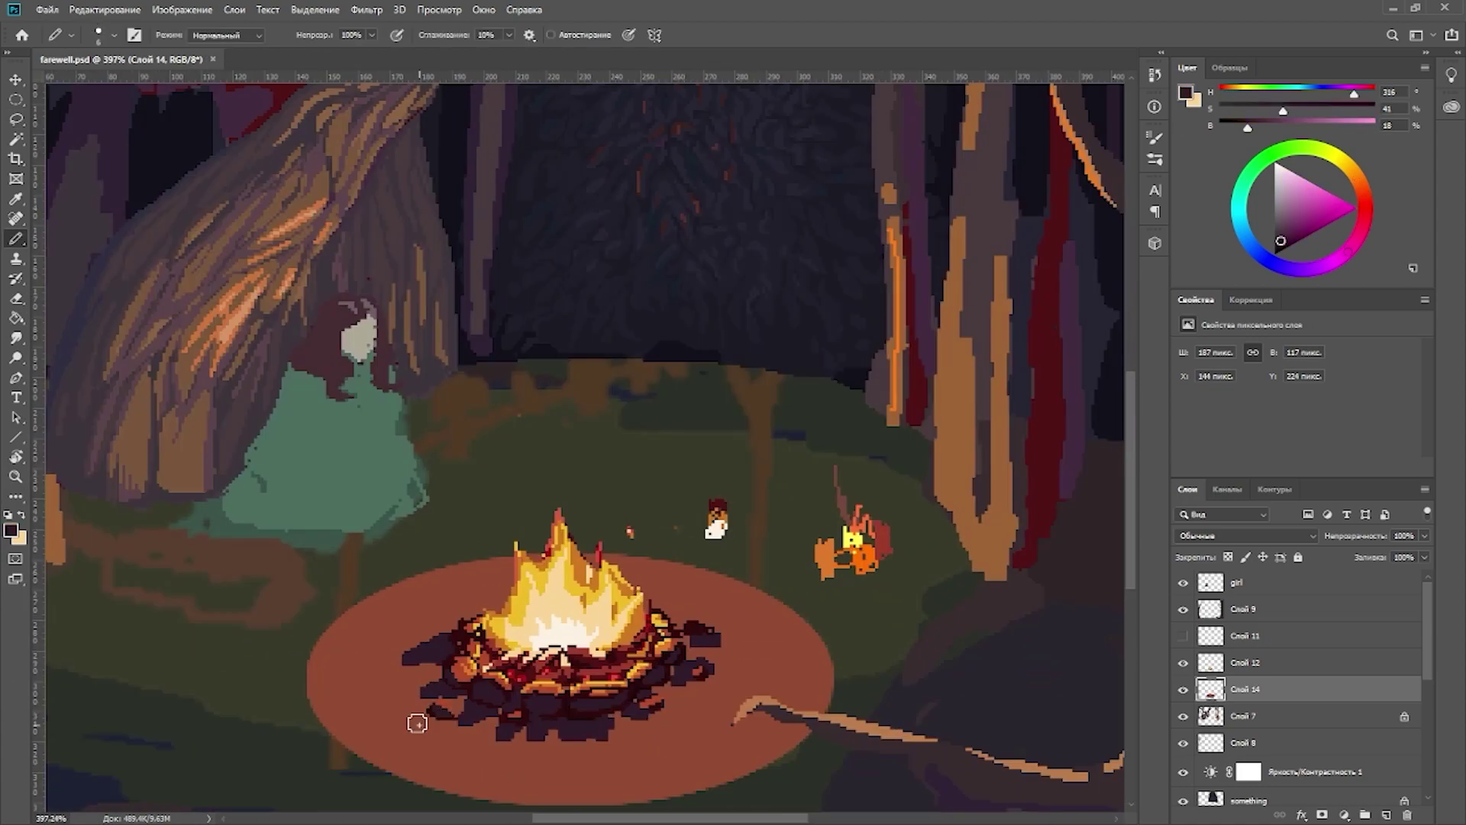
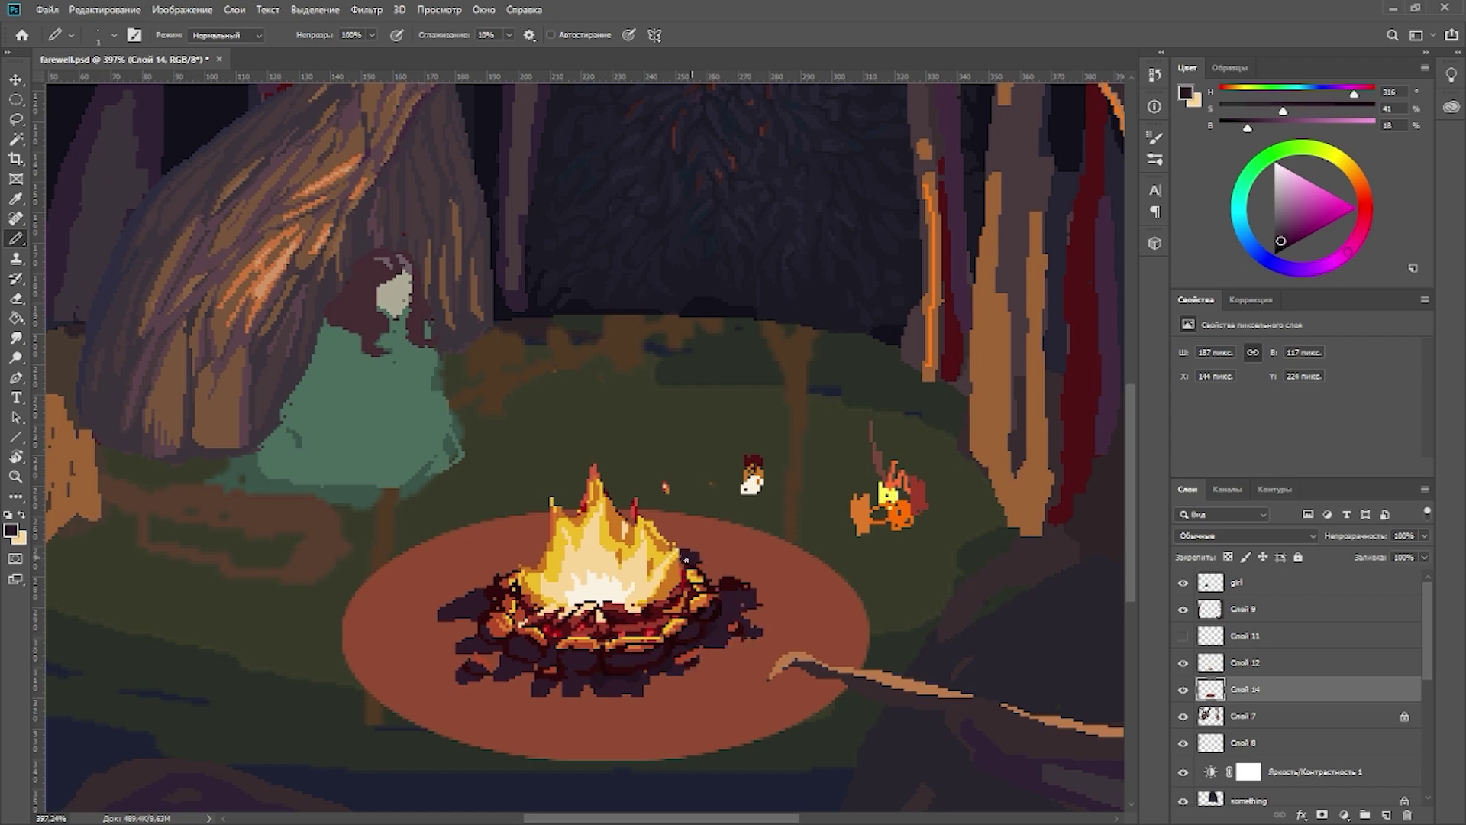
Step: Draw thin dark purple grass blades behind the right-hand stones and retouch the shadow around the campfire
left_click_drag(694, 545, 728, 527)
left_click(985, 593, "alt")
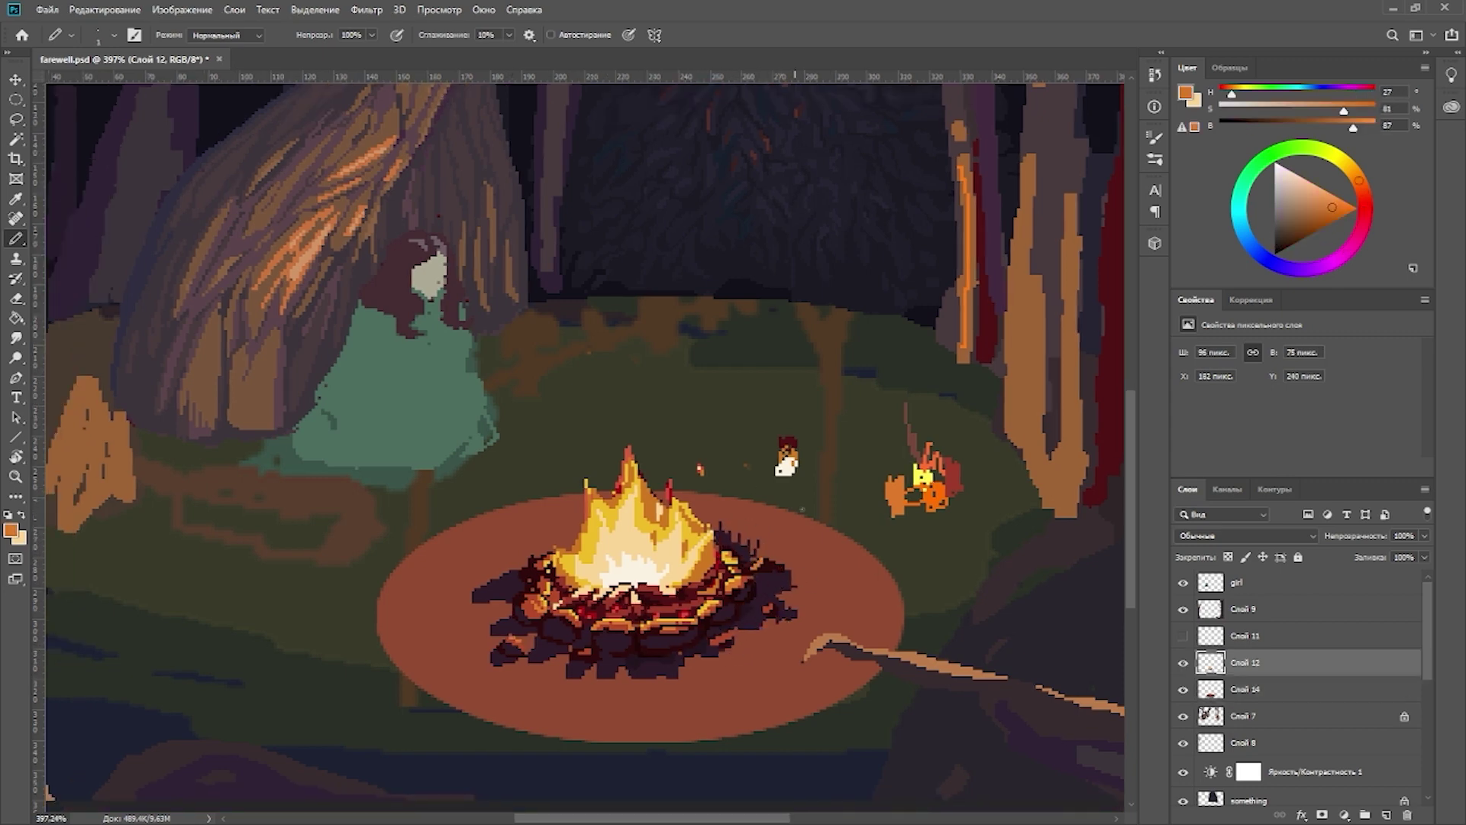
left_click_drag(1041, 651, 1090, 652)
left_click(672, 687, "alt")
scroll(672, 688, "up", 5)
left_click_drag(671, 672, 700, 649)
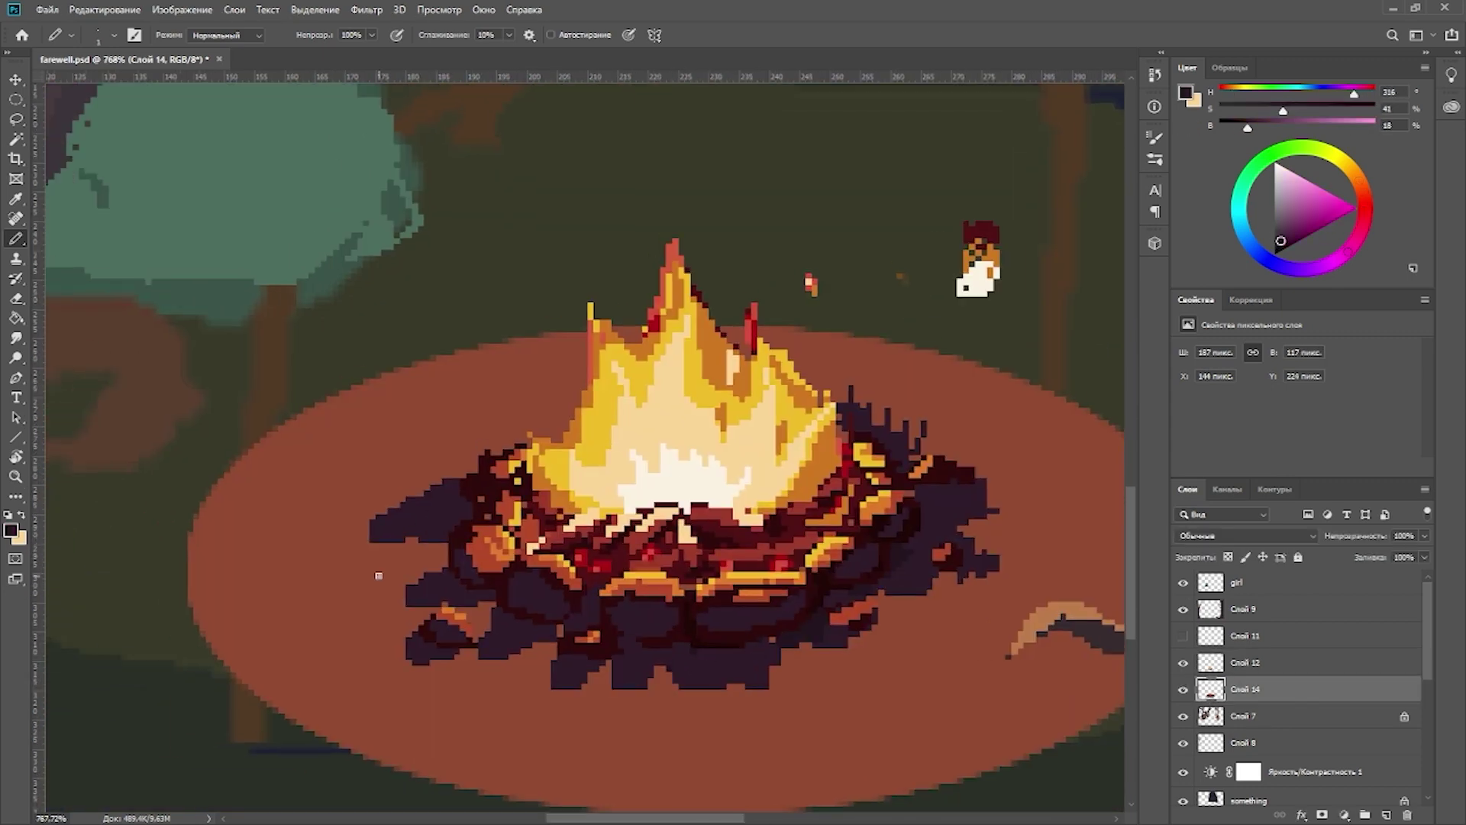
left_click_drag(665, 535, 513, 529)
left_click(804, 500, "alt")
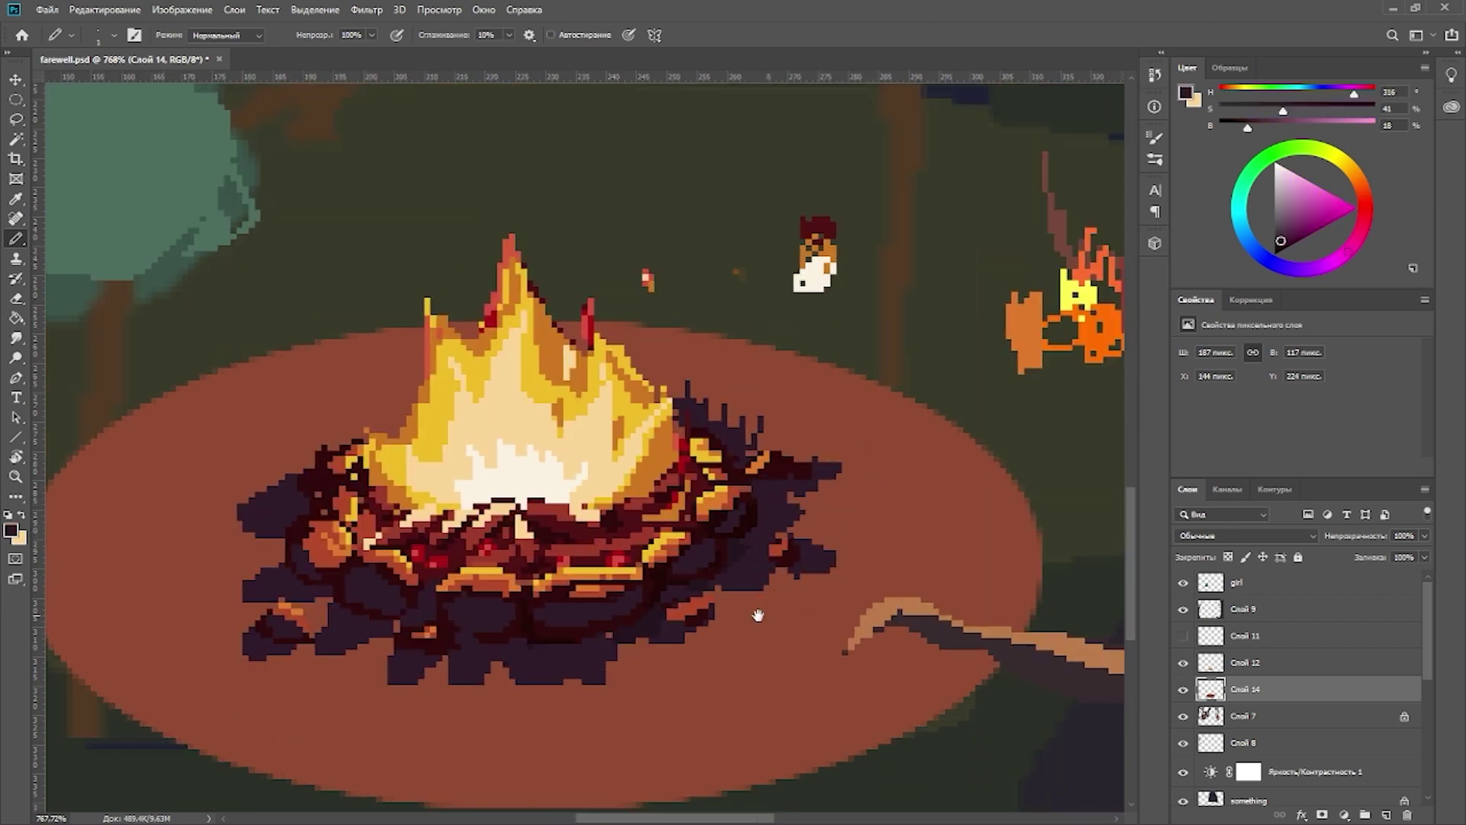
left_click_drag(753, 605, 803, 587)
Step: On layer Слой 12, darken the outlines of the campfire stones with near-black red (H 0, S 76, B 13)
left_click(634, 623, "alt")
left_click(634, 624, "ctrl")
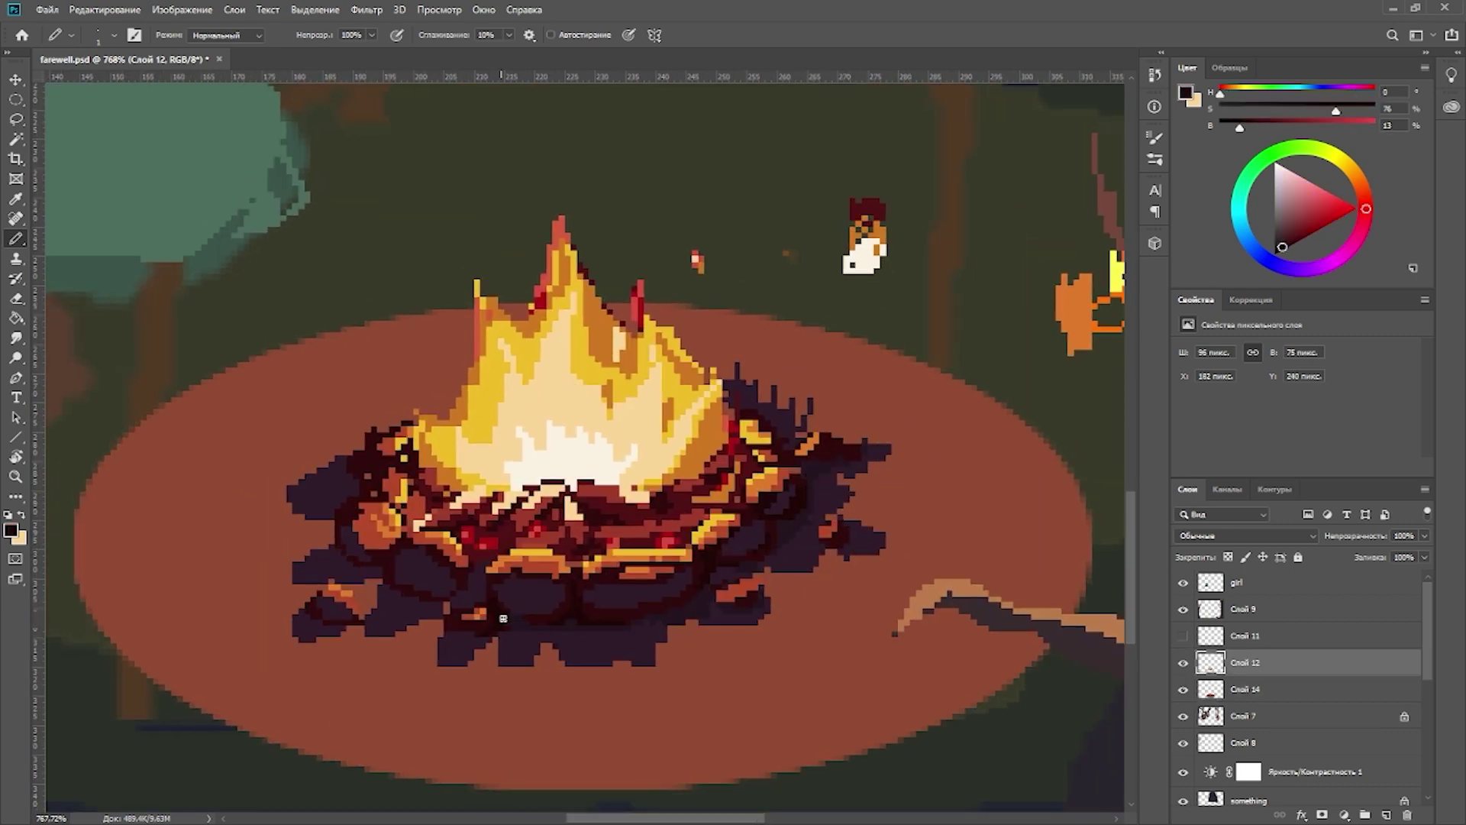
scroll(448, 636, "down", 5)
scroll(448, 636, "up", 5)
left_click_drag(449, 636, 494, 651)
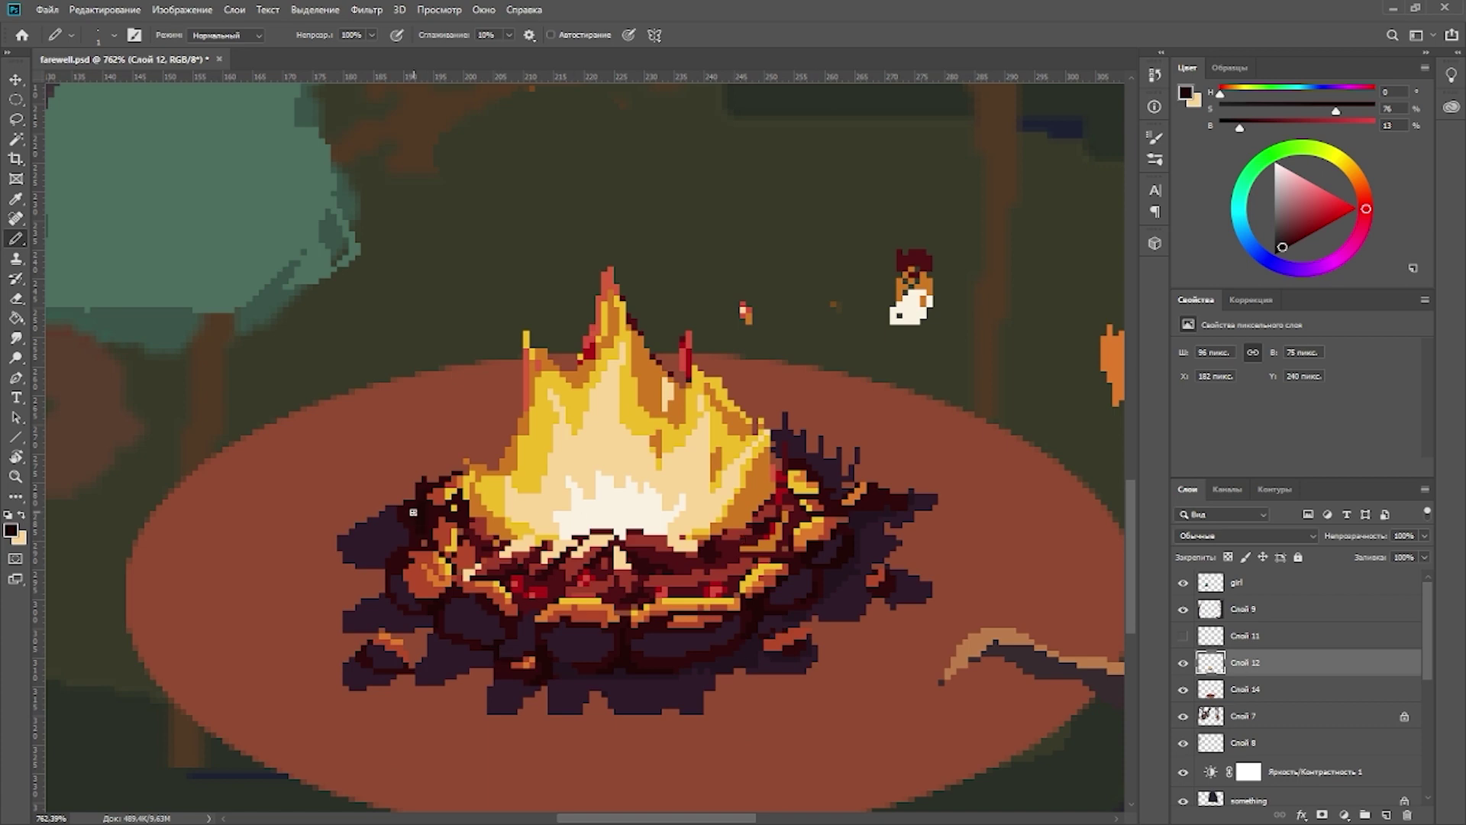
Step: Fringe the front and left edges of the campfire's shadow with thin dark purple (H 316, S 41, B 18) blades
scroll(463, 583, "down", 2)
left_click(464, 583, "alt")
scroll(424, 597, "down", 3)
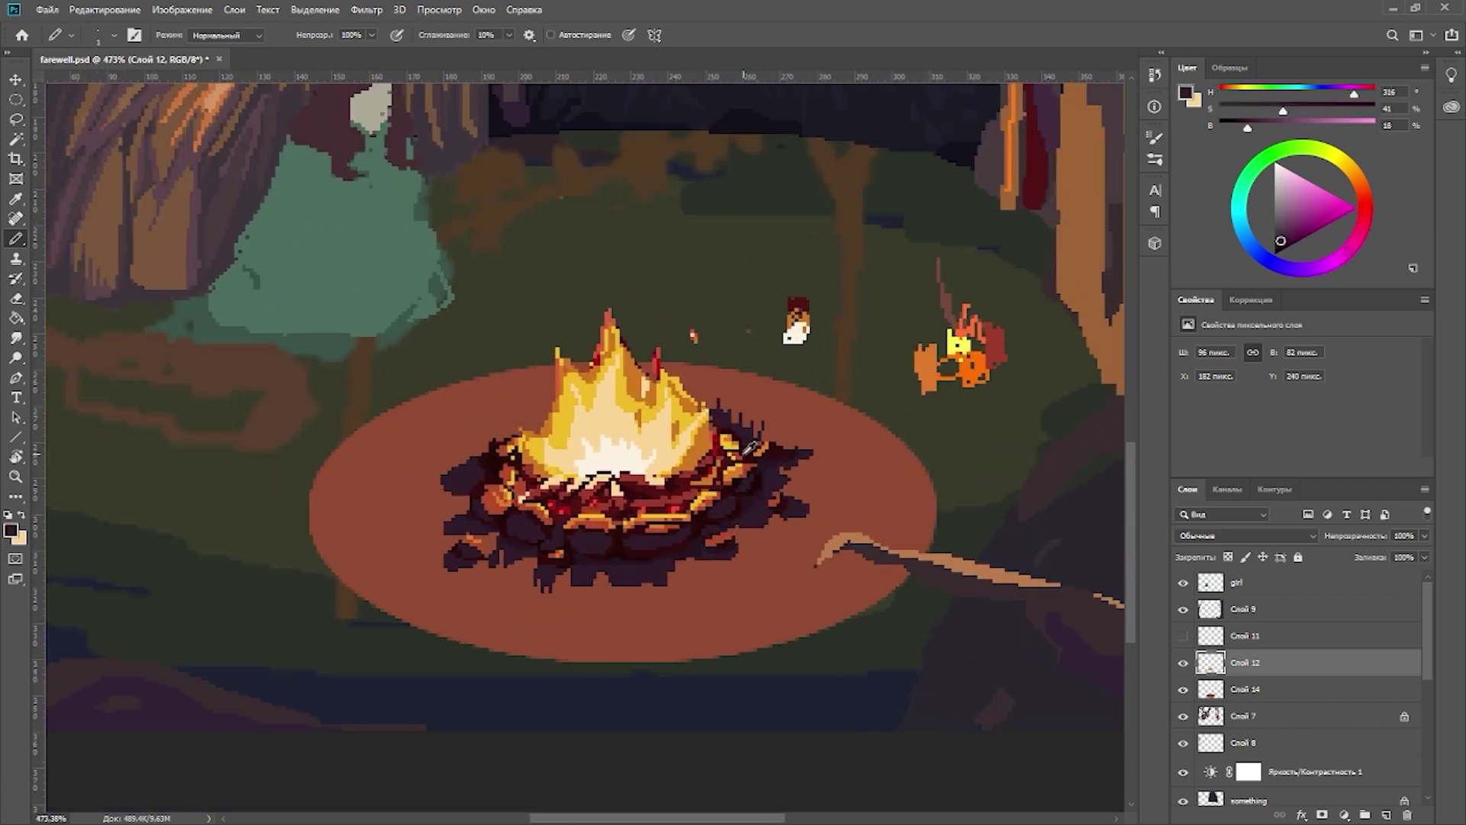
scroll(598, 617, "up", 1)
left_click(387, 471)
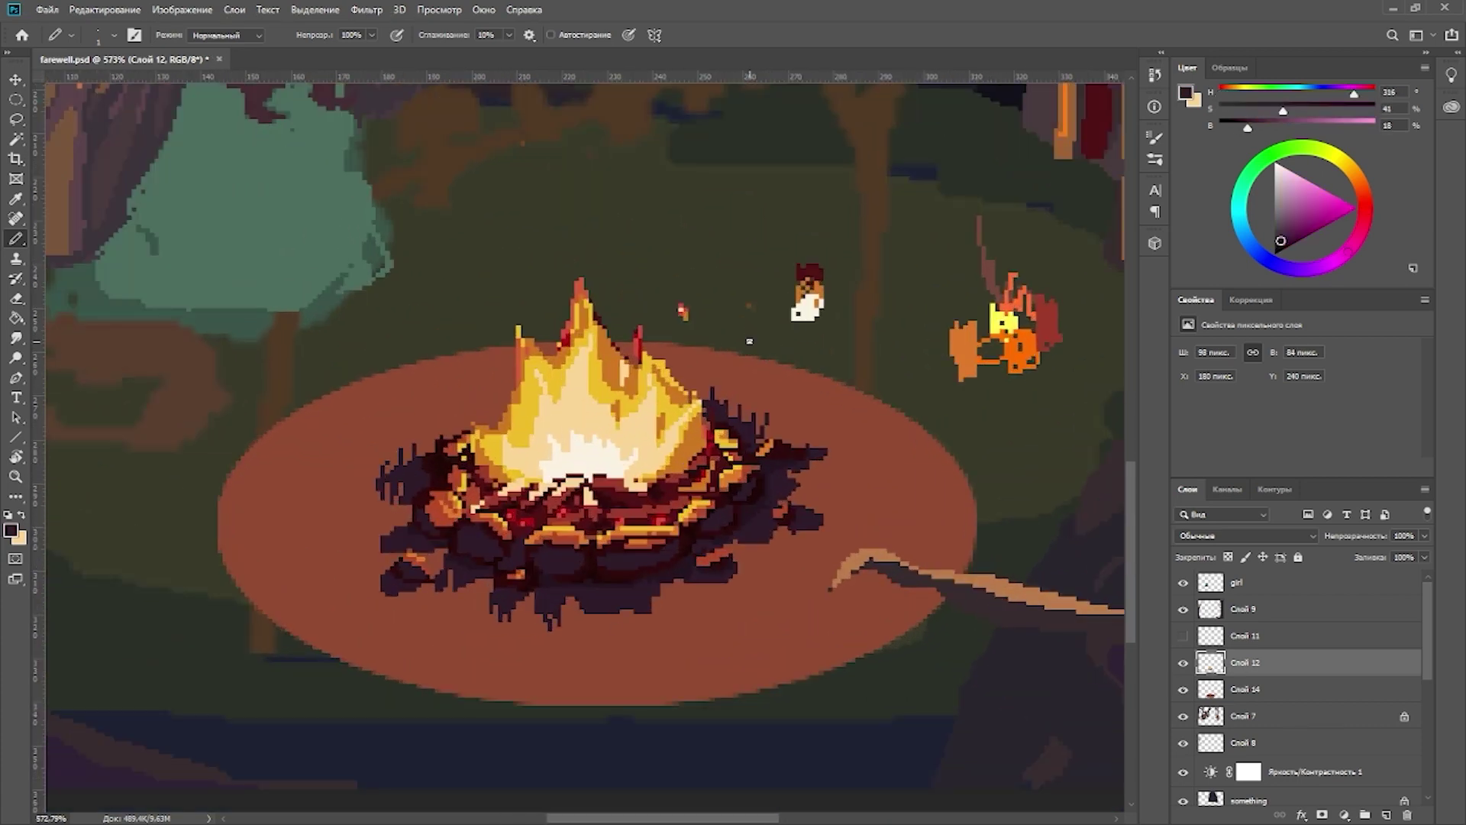
Step: Draw thin red-brown (H 16, S 66, B 57) grass blades along the right edge of the ground ellipse
scroll(749, 341, "down", 3)
scroll(772, 471, "up", 3)
left_click(752, 411, "alt")
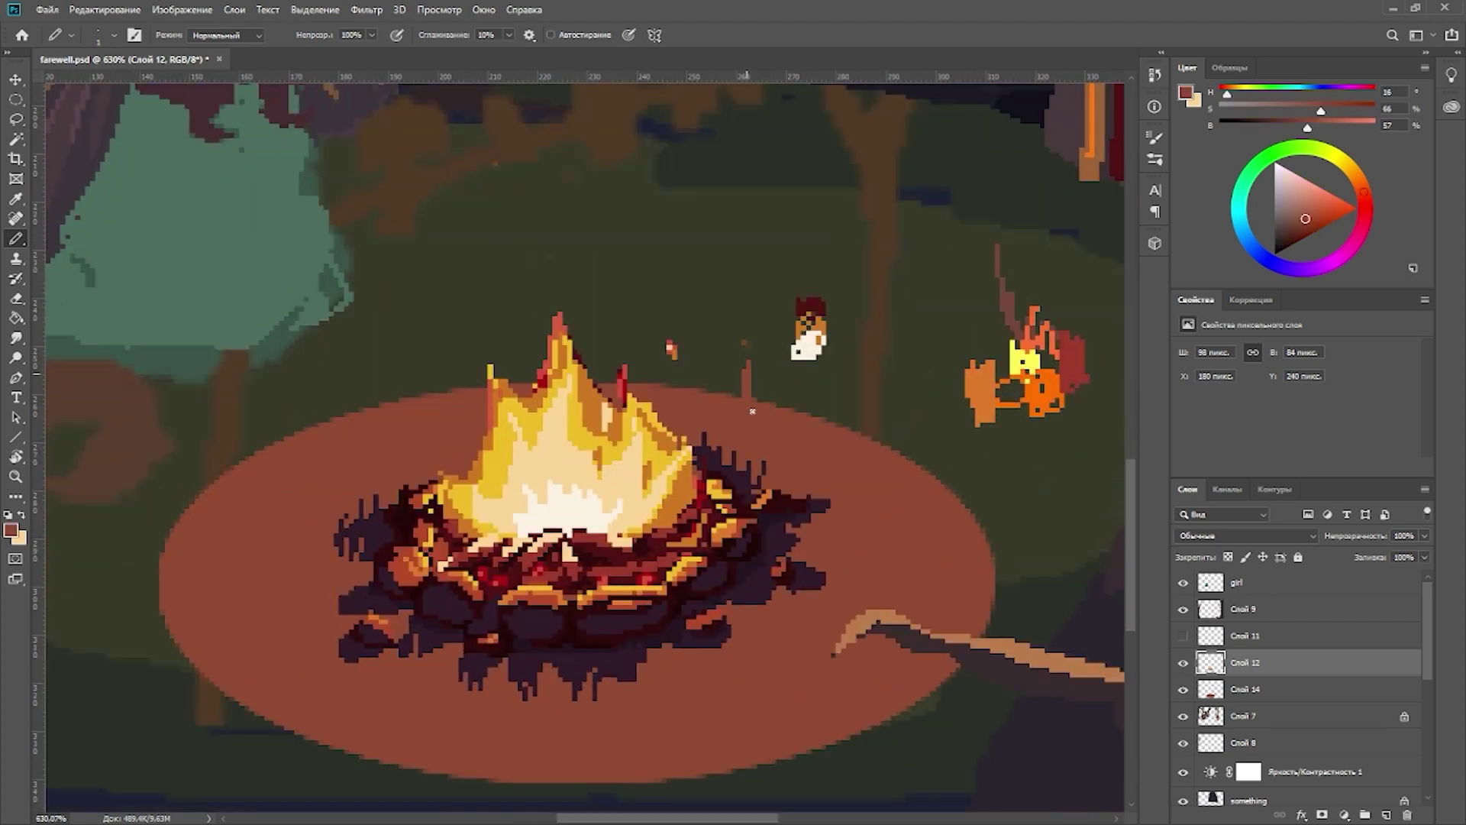
scroll(805, 453, "down", 5)
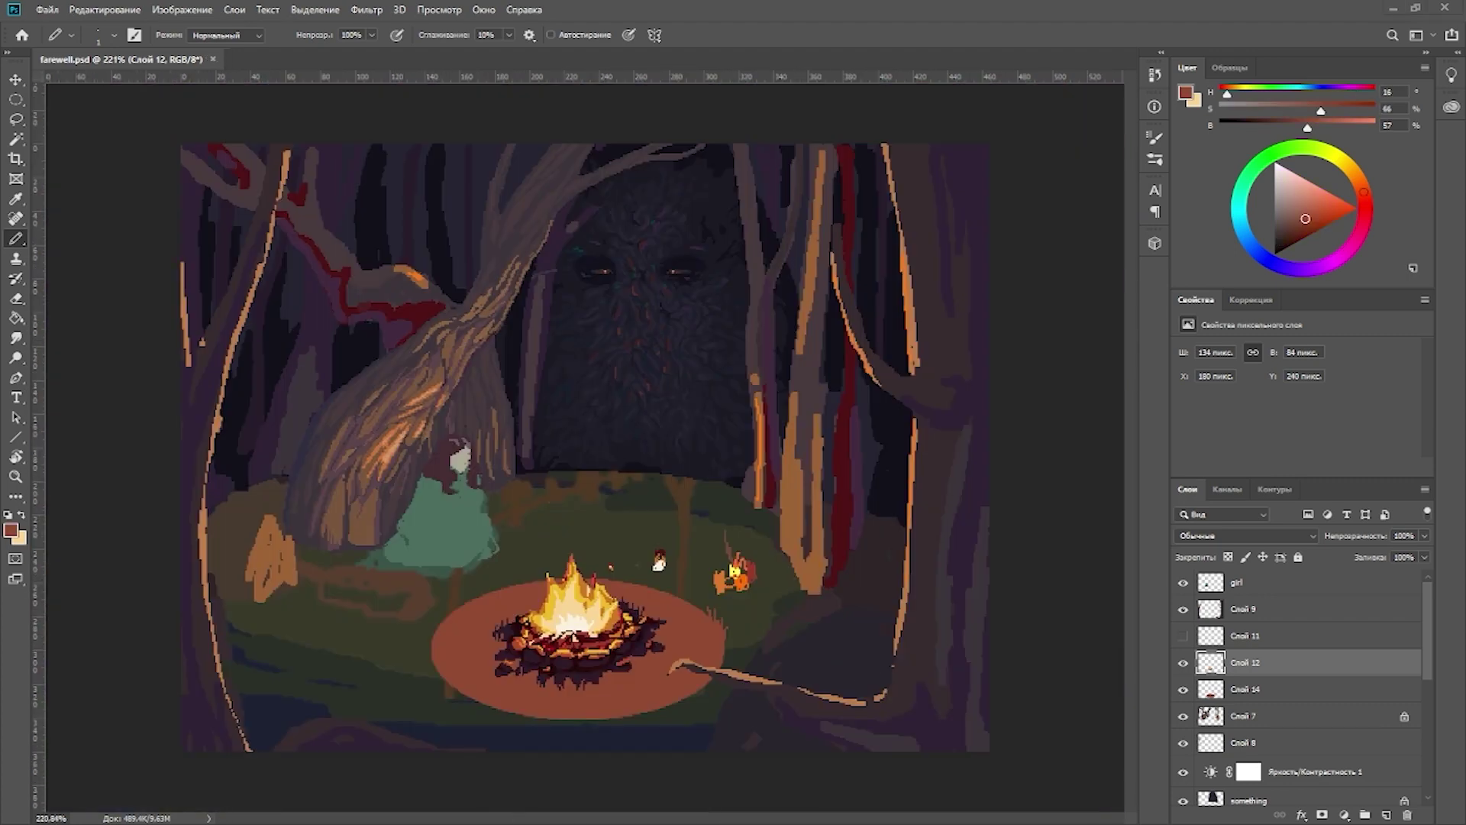
Step: Try to put the lassoed shadow fringe around the campfire on its own layer and transform it
key("l")
scroll(593, 633, "up", 3)
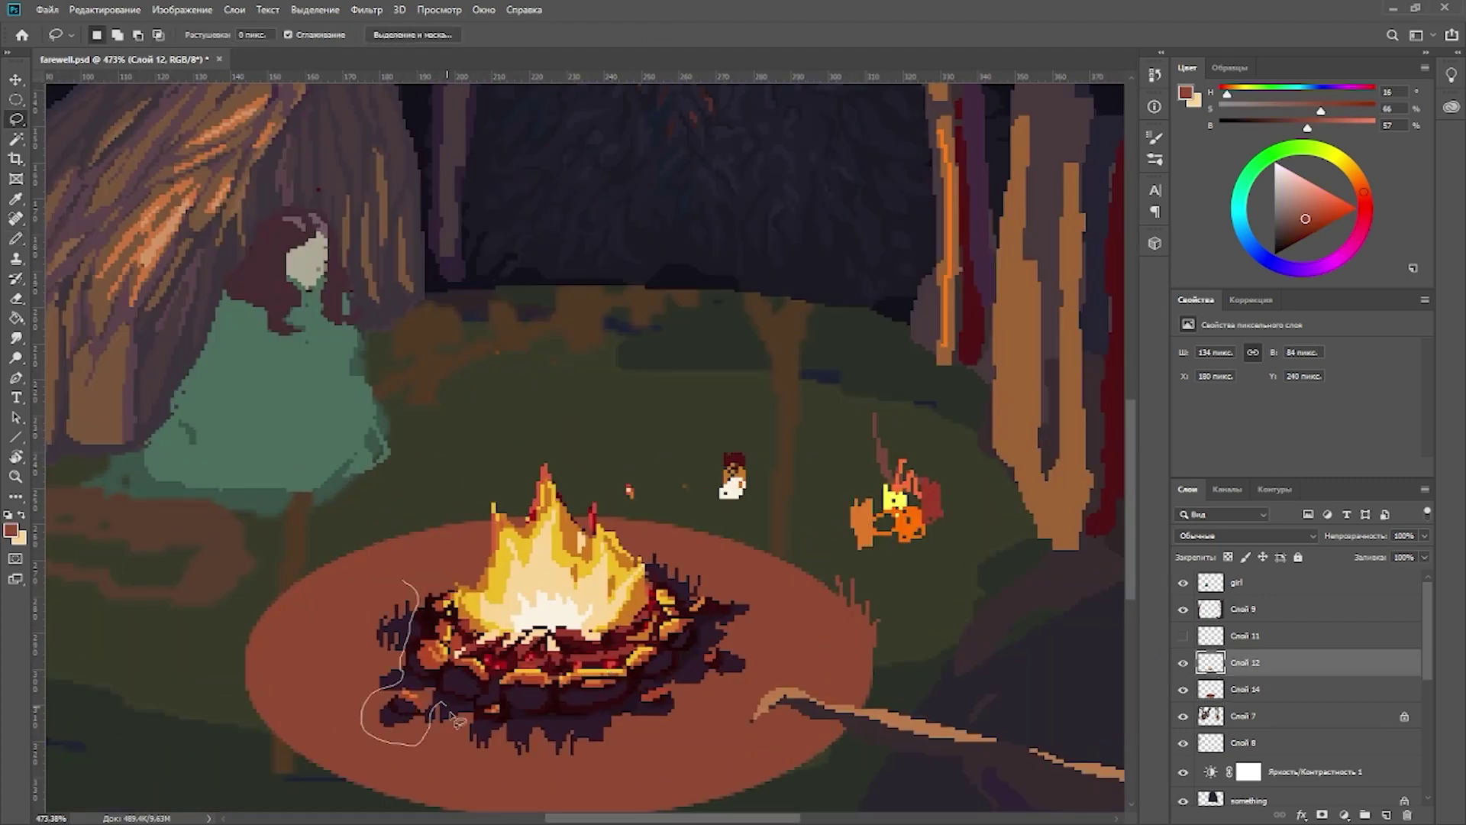
left_click_drag(458, 721, 756, 604)
key("ctrl+j")
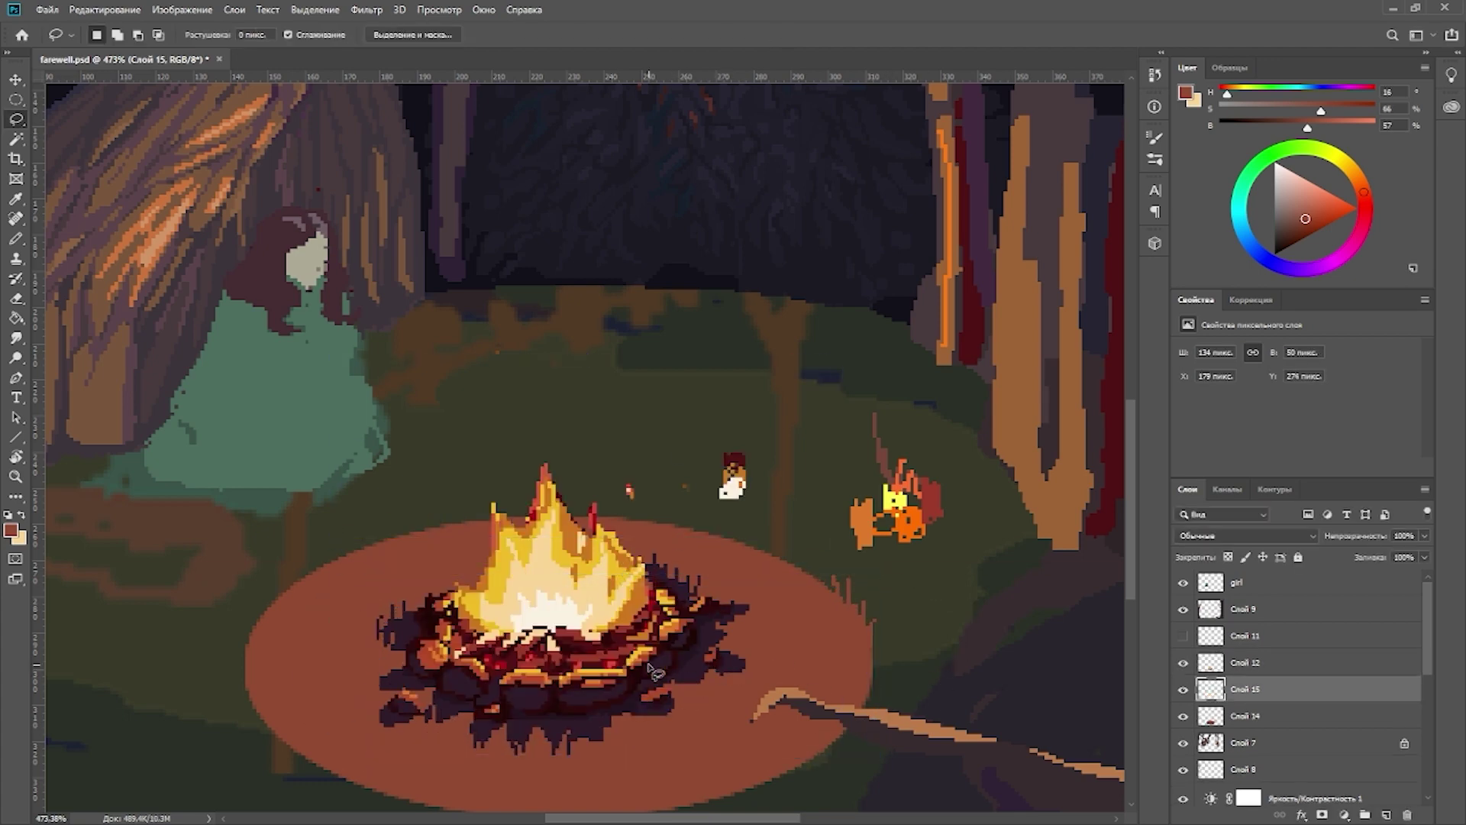
key("ctrl+t")
key("Escape")
key("ctrl+z")
Step: On layer Слой 15, paint a wider brown (H 24, S 52, B 38) area around the red-brown ellipse and undo the Color Dodge trial
key("b")
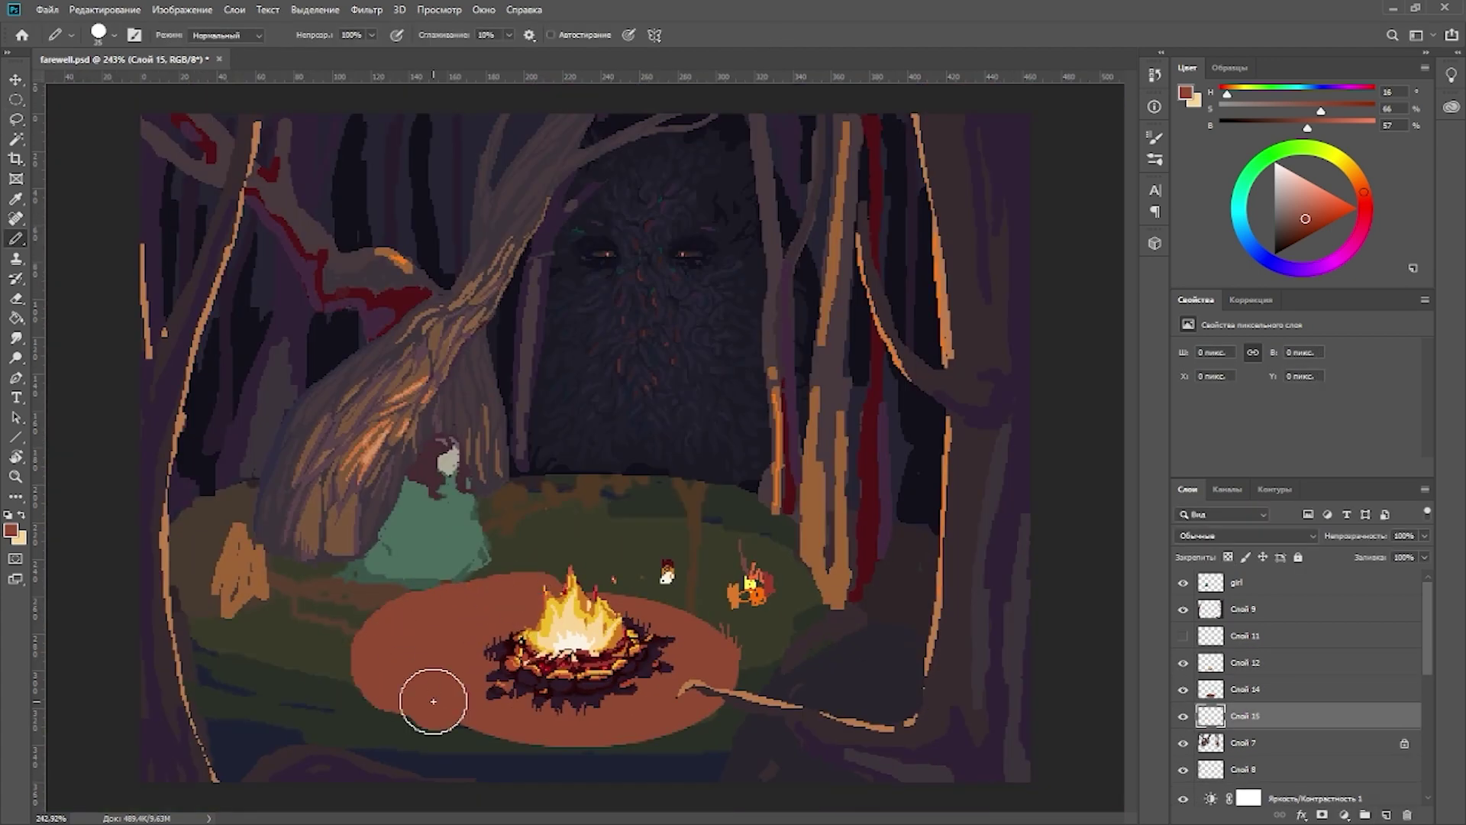
left_click_drag(435, 694, 782, 623)
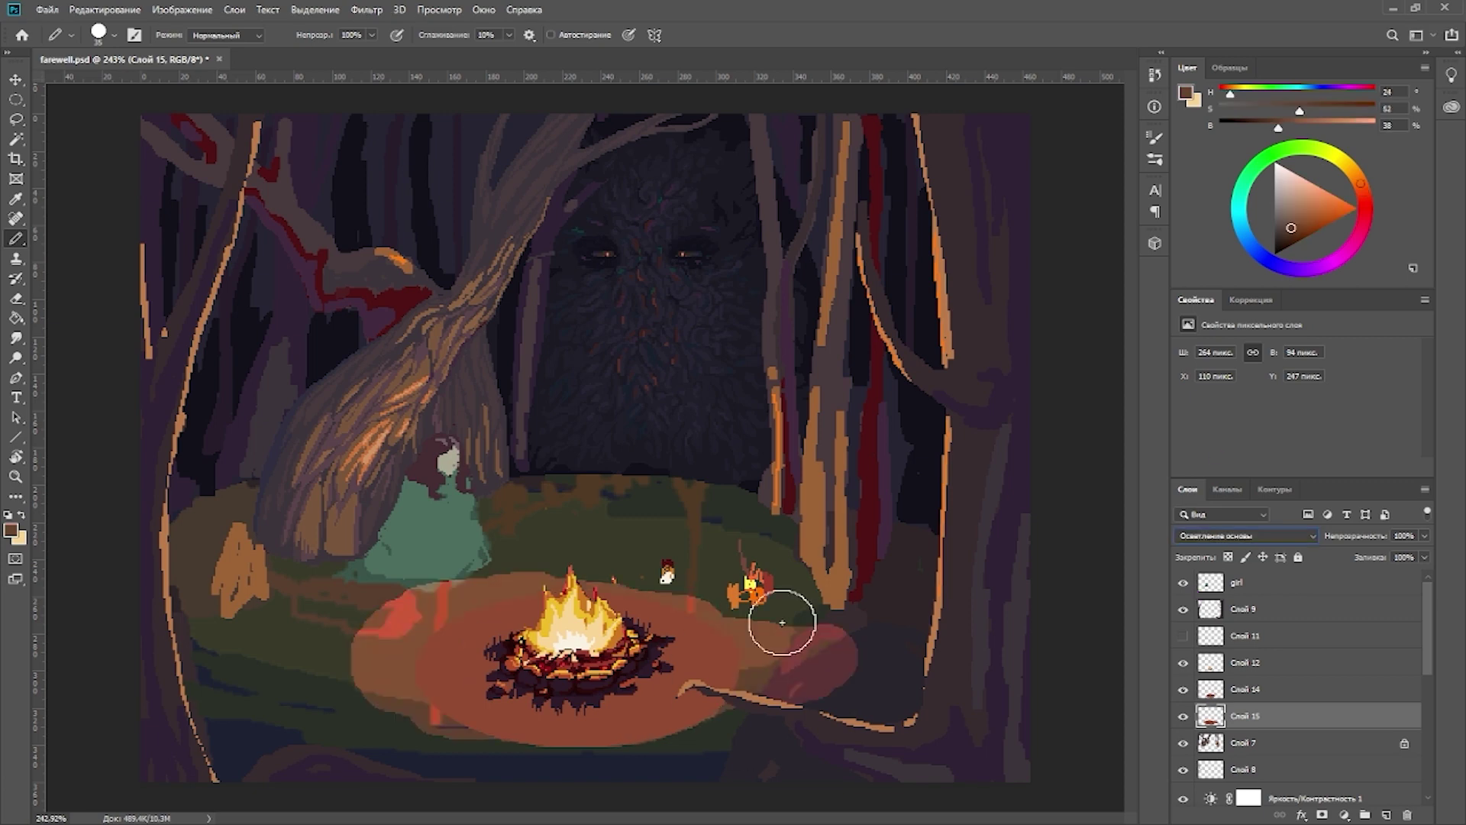
key("ctrl+z")
key("ctrl+z")
key("ctrl+z")
key("ctrl+z")
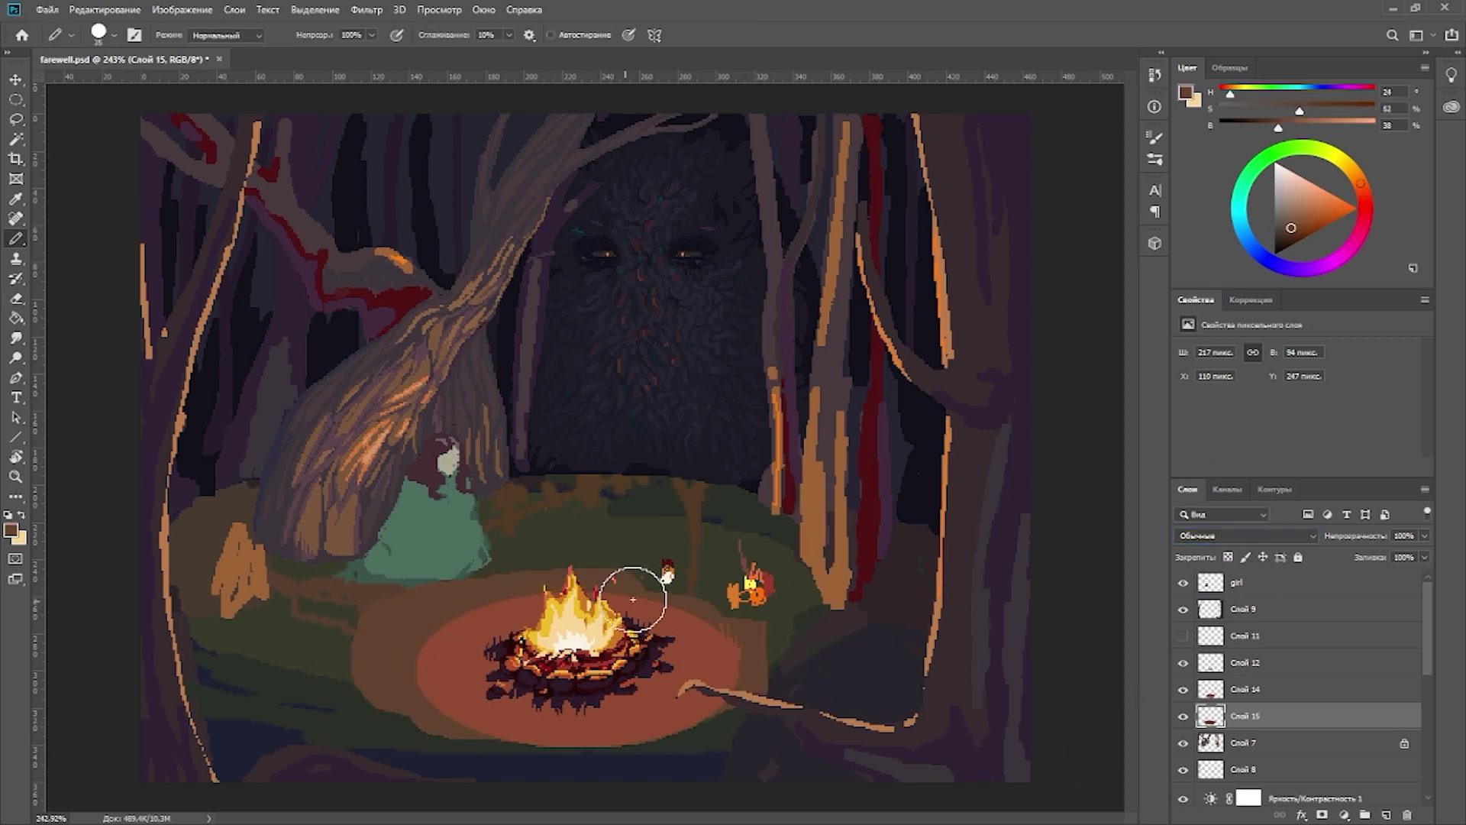
Step: On a new layer above Слой 7, paint a broader outer ring of ground and try several blend modes on it
left_click(1327, 746)
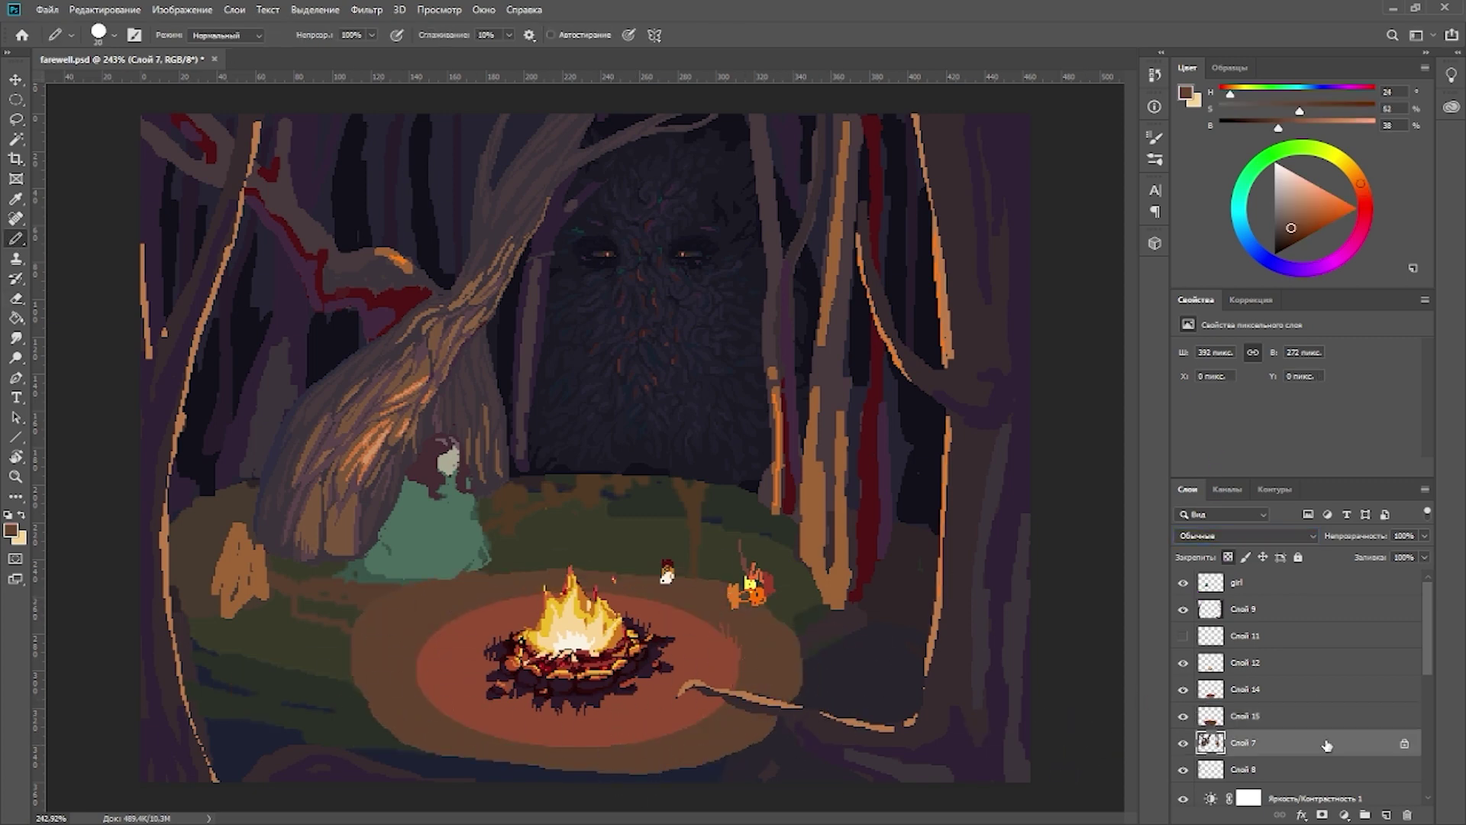
key("ctrl+shift+alt+n")
mouse_move(321, 664)
left_mouse_down()
mouse_move(387, 631)
mouse_move(622, 588)
mouse_move(794, 649)
left_mouse_up()
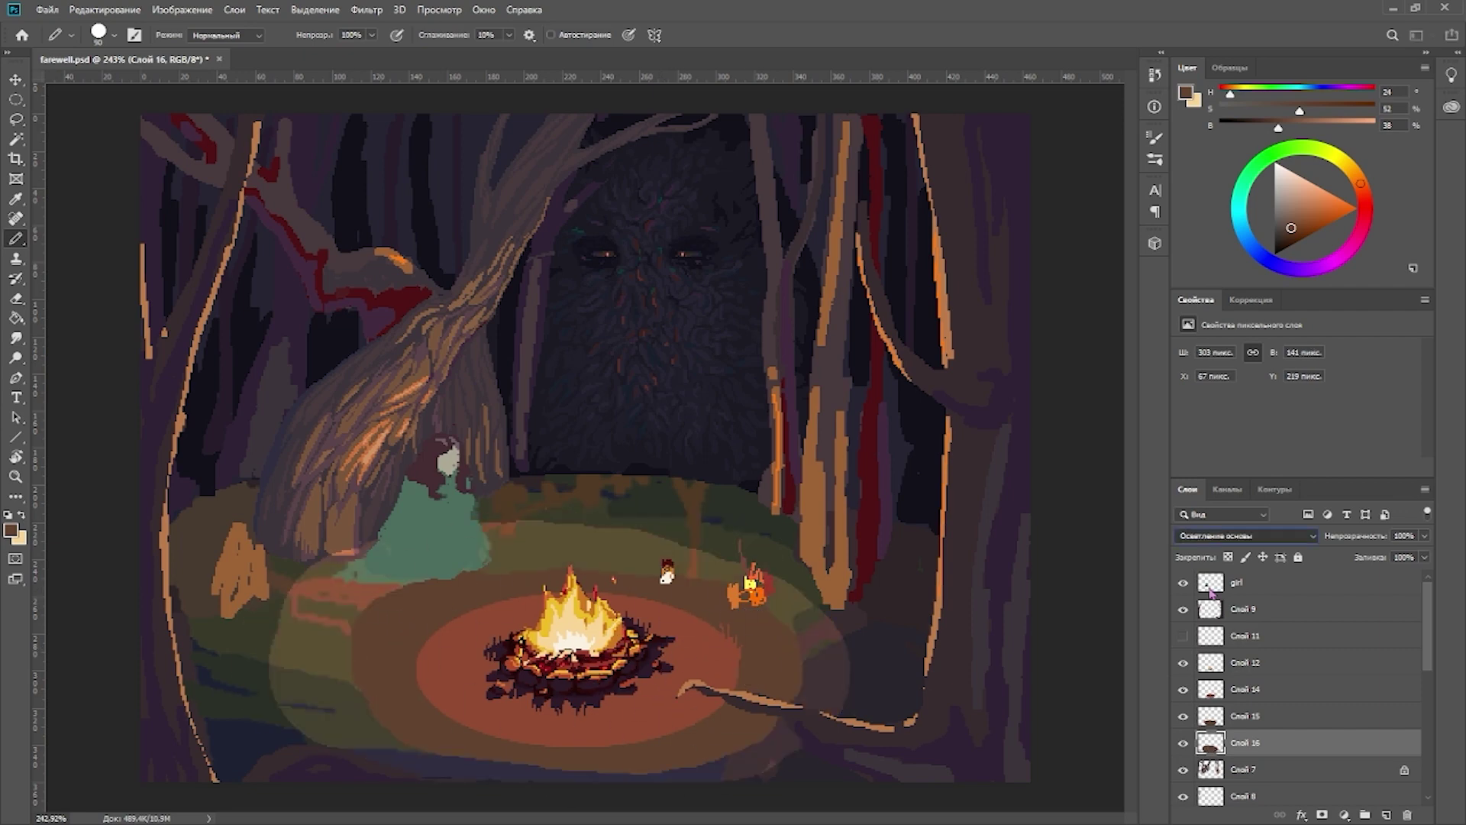
scroll(1207, 536, "up", 4)
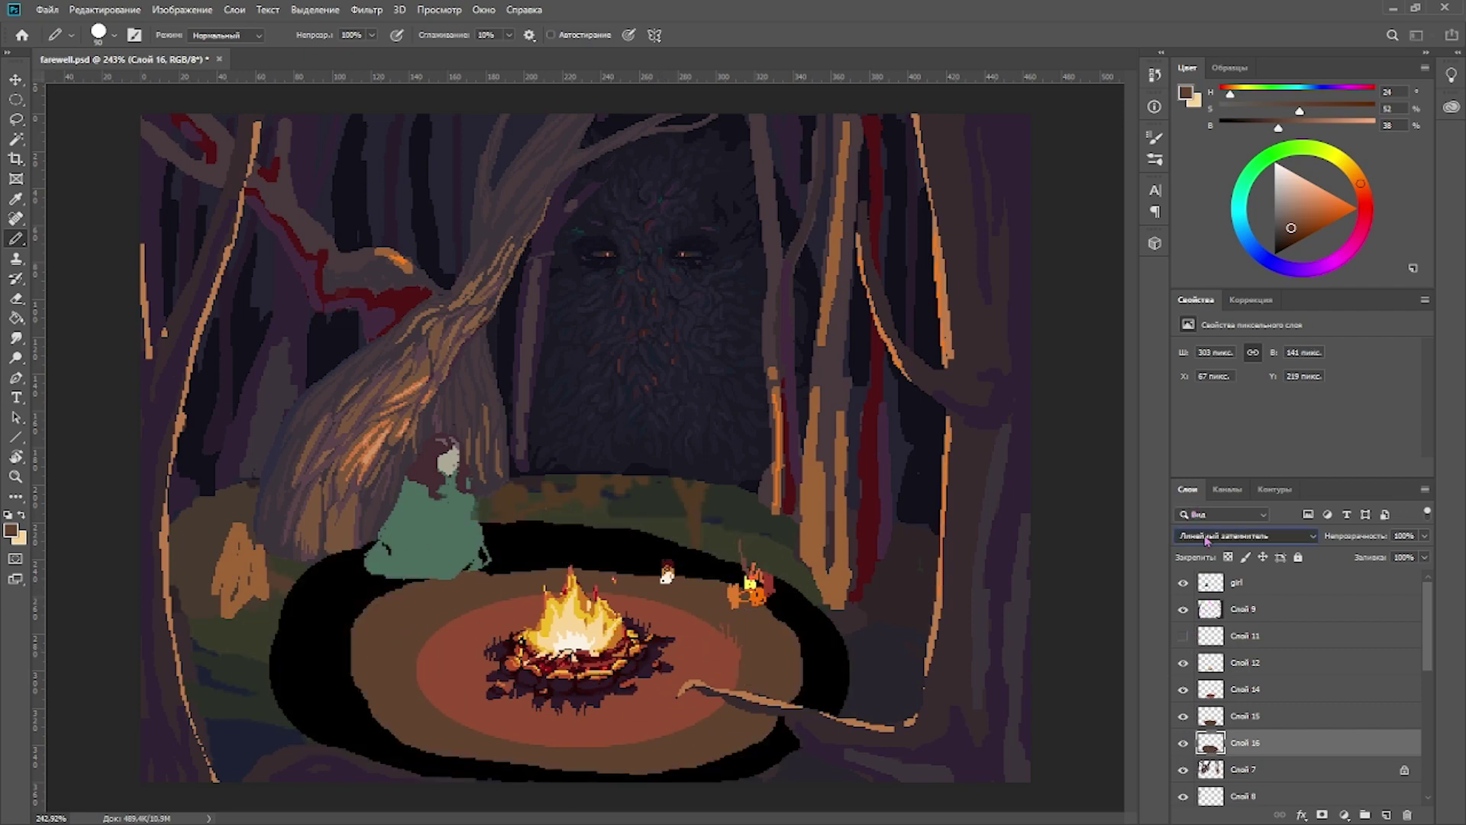
scroll(1206, 537, "down", 3)
Step: Lock the ring layer's transparent pixels, recolor it dark plum (H 336, S 42, B 24) and set its blend mode to Normal
left_click(1360, 233)
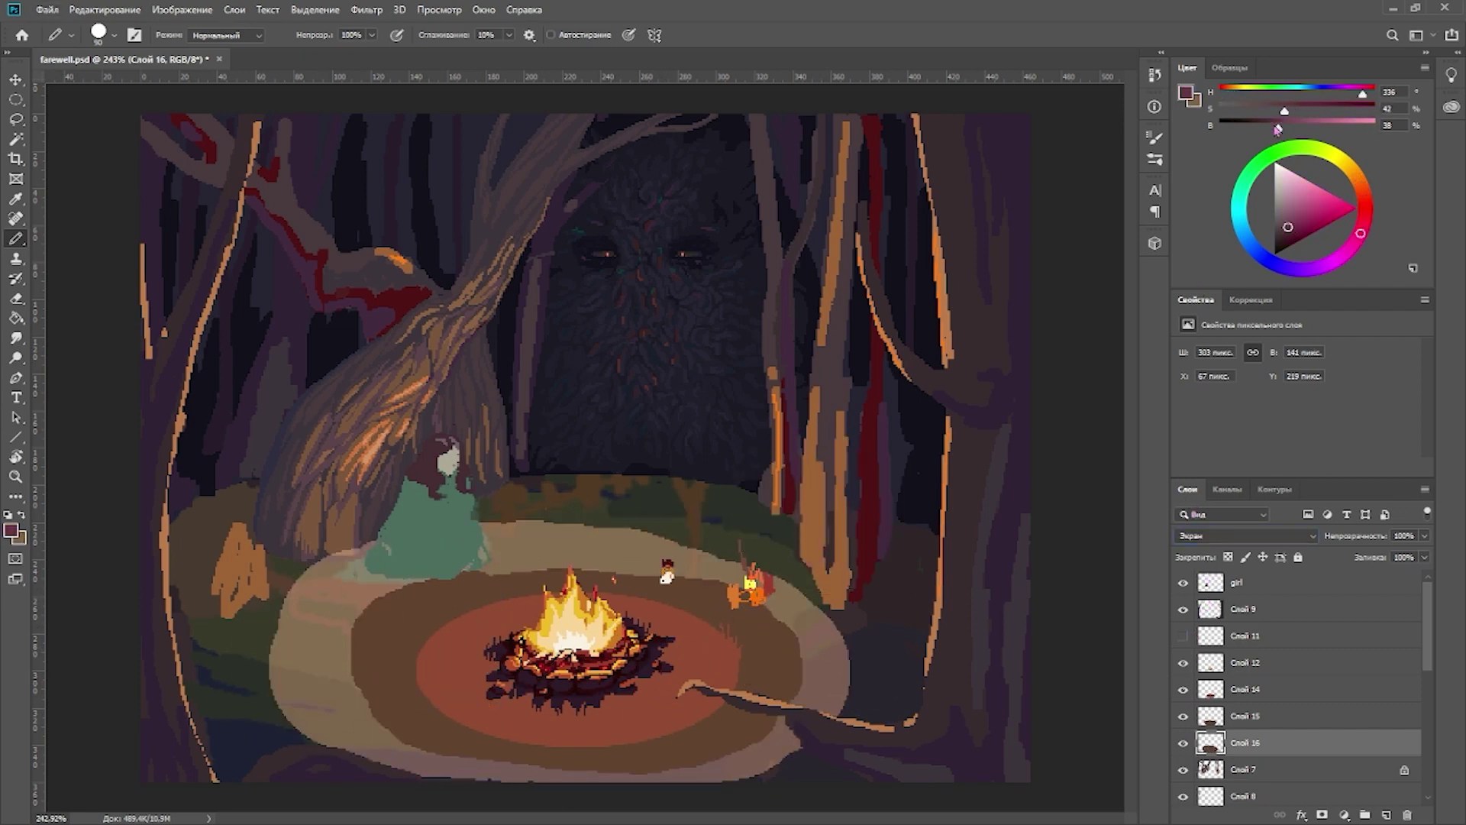
left_click_drag(1277, 126, 1257, 126)
key("slash")
key("alt+BackSpace")
key("shift+alt+n")
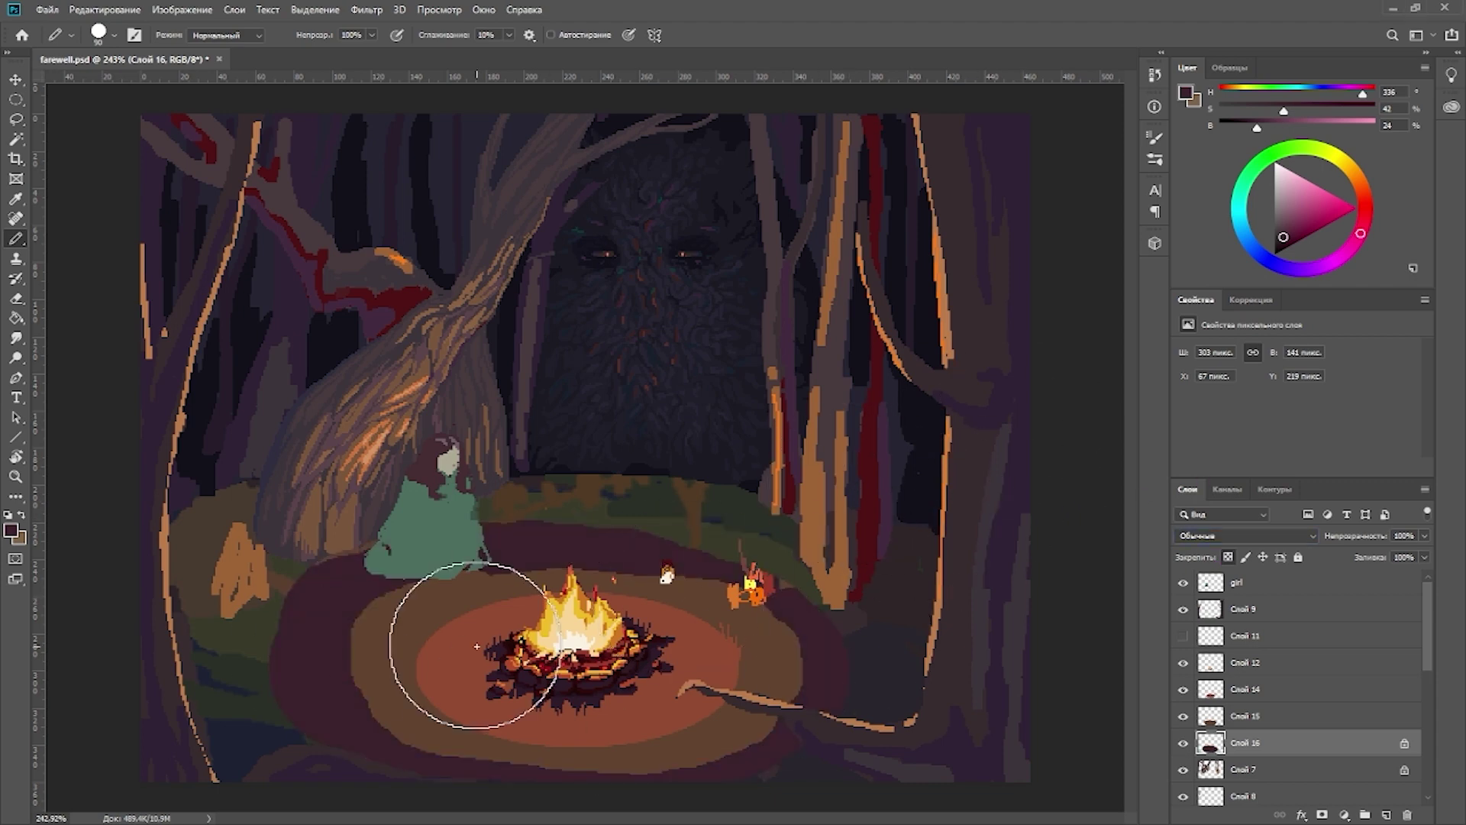
Step: Move the campfire and ground ring layers, Слой 12 through Слой 16, up together by about 11 px
scroll(441, 622, "up", 3)
scroll(752, 605, "down", 4)
key("shift+alt+bracketright")
key("ctrl+t")
left_click_drag(648, 649, 647, 632)
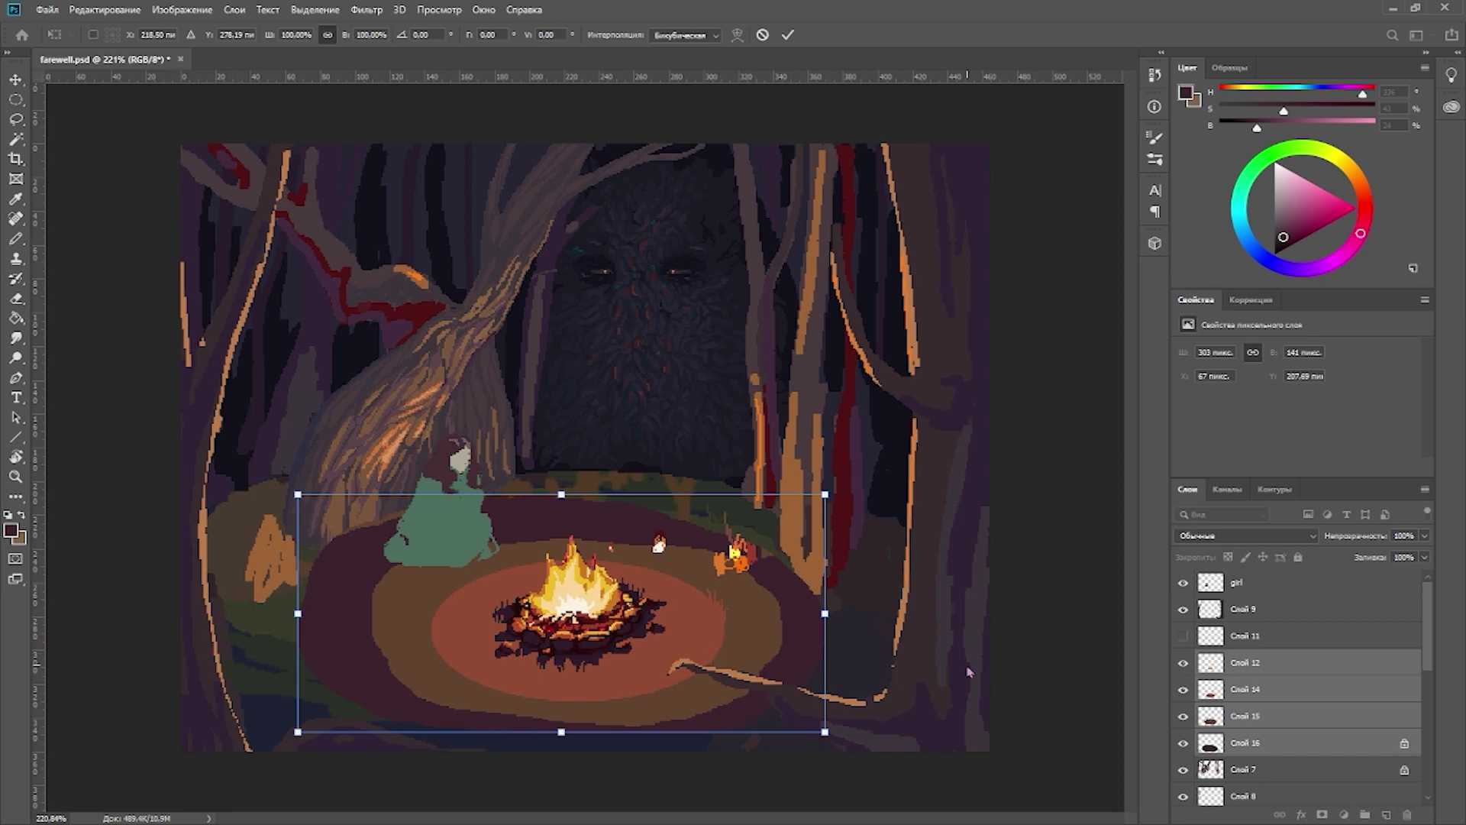
key("Return")
Step: Erase the small fire sketches beside the campfire and merge the ground layers Слой 14, Слой 15 and Слой 16
key("alt+bracketright")
key("alt+bracketright")
key("e")
key("ctrl+e")
key("b")
left_click(392, 605, "alt")
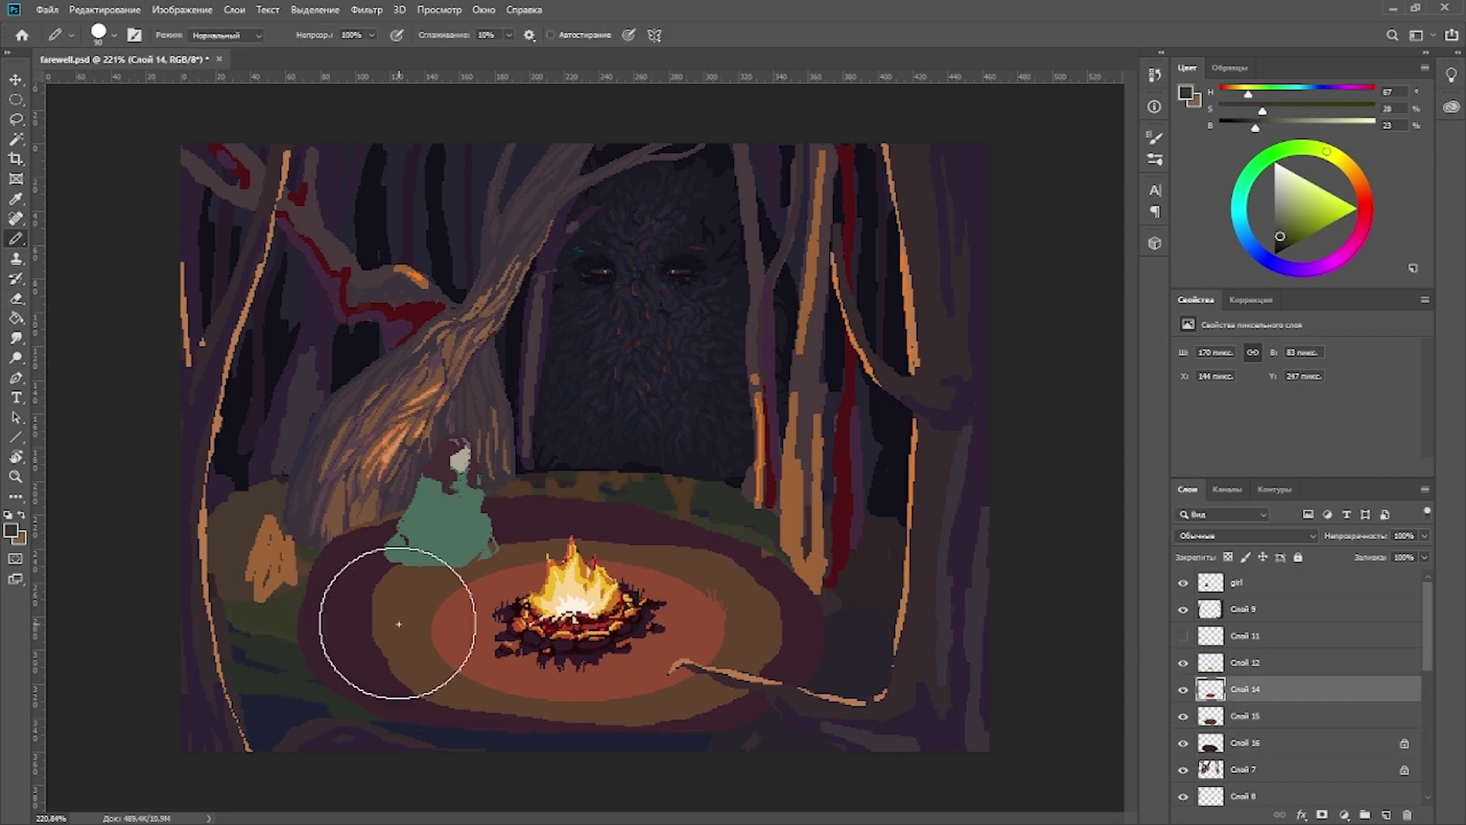
key("bracketleft")
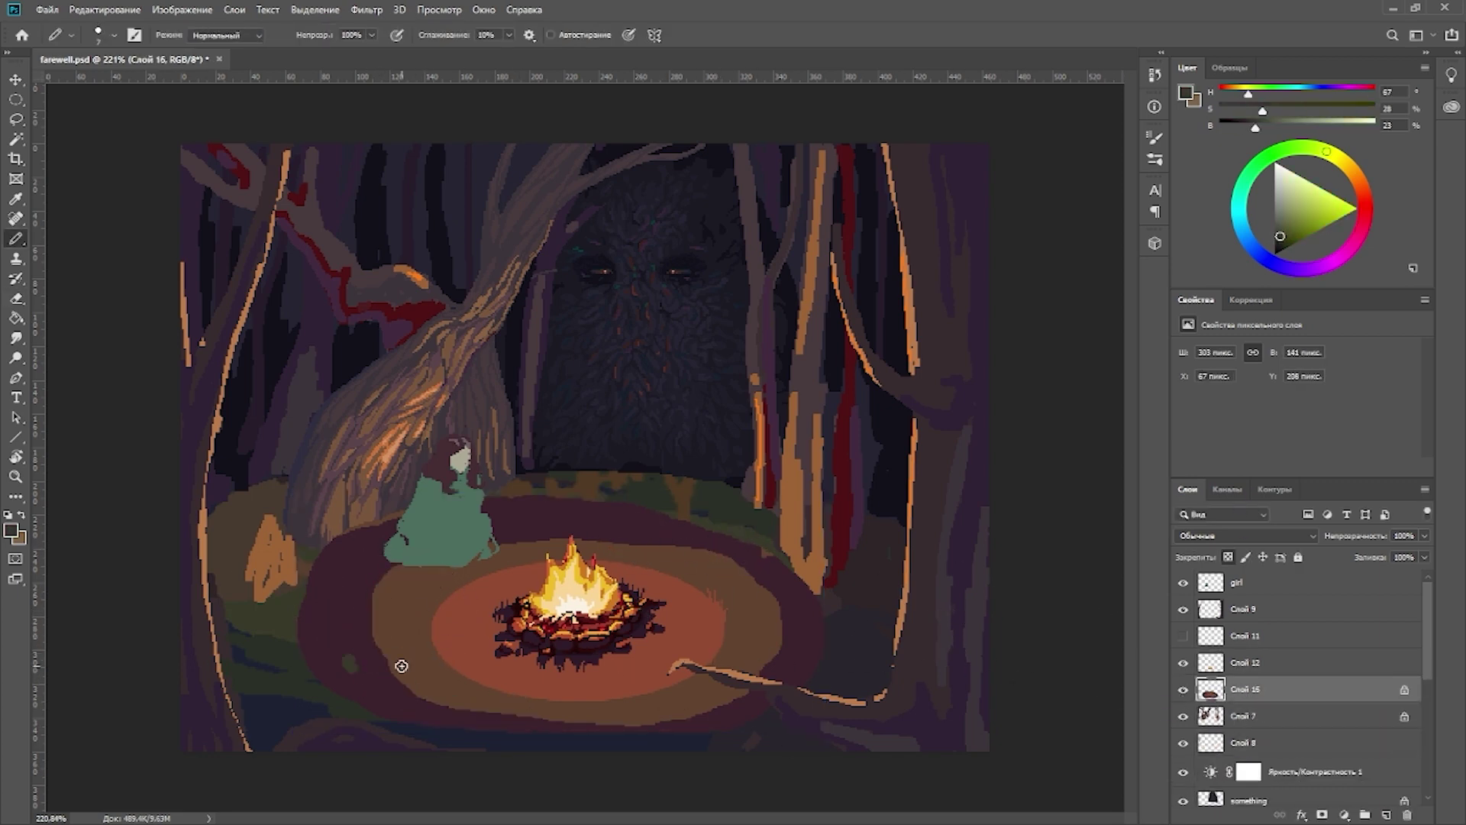
Step: On layer Слой 16, paint dark purple strokes around the left stump and darken the clearing's far edge
left_click(396, 664, "alt")
mouse_move(229, 542)
left_mouse_down()
mouse_move(286, 634)
mouse_move(305, 561)
left_mouse_up()
left_click(305, 569, "alt")
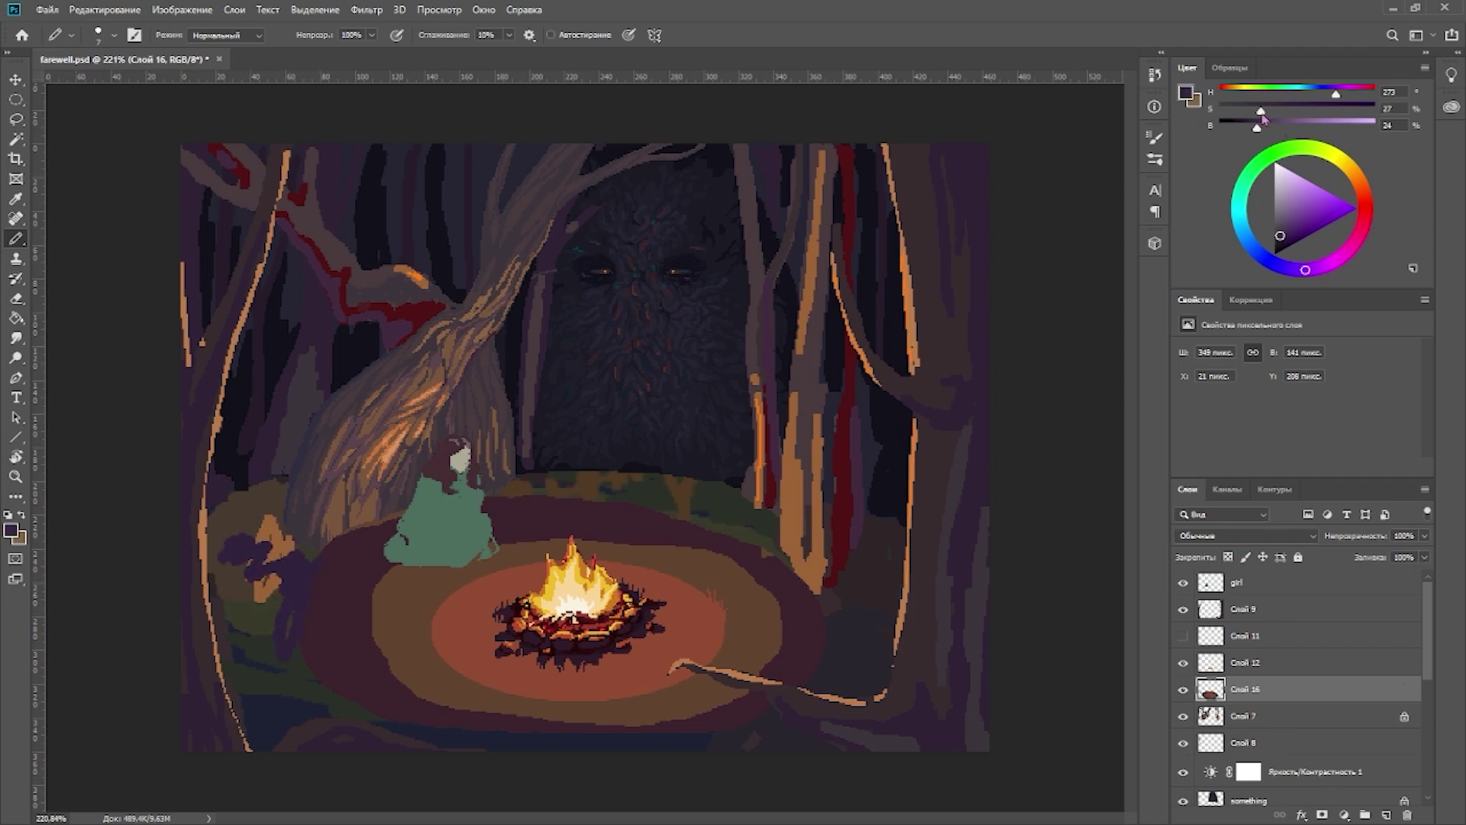
key("e")
key("b")
left_click(542, 489, "alt")
mouse_move(489, 497)
left_mouse_down()
mouse_move(787, 558)
mouse_move(962, 639)
mouse_move(765, 543)
mouse_move(727, 558)
mouse_move(736, 514)
mouse_move(648, 469)
left_mouse_up()
left_click(963, 639, "ctrl")
key("ctrl+bracketright")
key("ctrl+bracketright")
key("ctrl+bracketleft")
key("ctrl+bracketleft")
left_click(726, 556, "ctrl")
Step: Paint near-black blue (H 246, S 38, B 10) ground between the right-hand trunks and in the scene's lower-left corner
left_click(654, 485, "alt")
left_click_drag(886, 527, 881, 668)
mouse_move(252, 733)
left_mouse_down()
mouse_move(230, 485)
mouse_move(287, 720)
left_mouse_up()
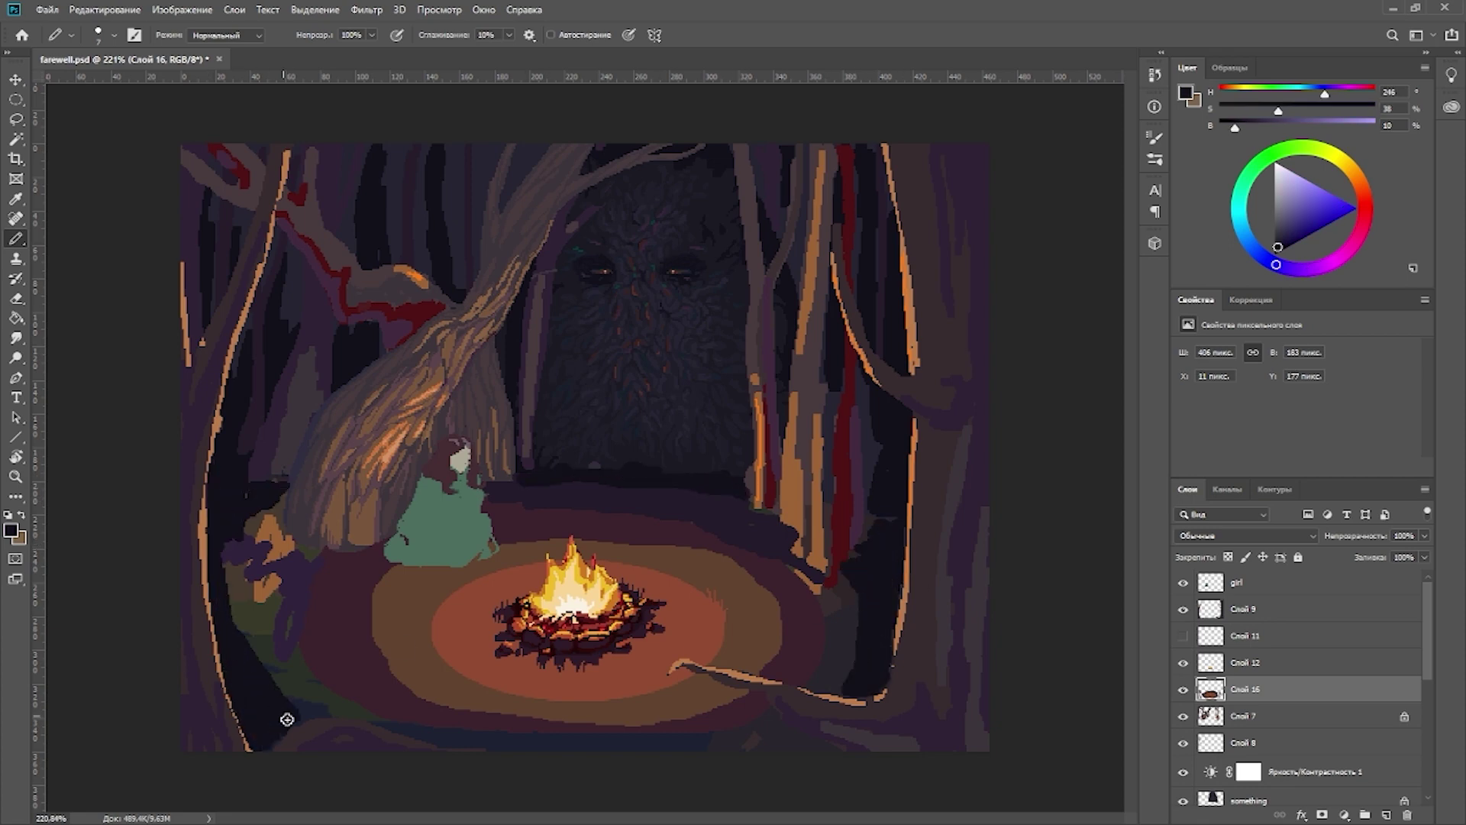
Step: Paint near-black blue ground along the scene's bottom edge and over the bushes beside the left stump
mouse_move(556, 745)
left_mouse_down()
mouse_move(724, 736)
mouse_move(798, 696)
left_mouse_up()
mouse_move(268, 646)
left_mouse_down()
mouse_move(239, 548)
mouse_move(239, 589)
left_mouse_up()
scroll(503, 526, "down", 3)
scroll(1113, 664, "up", 3)
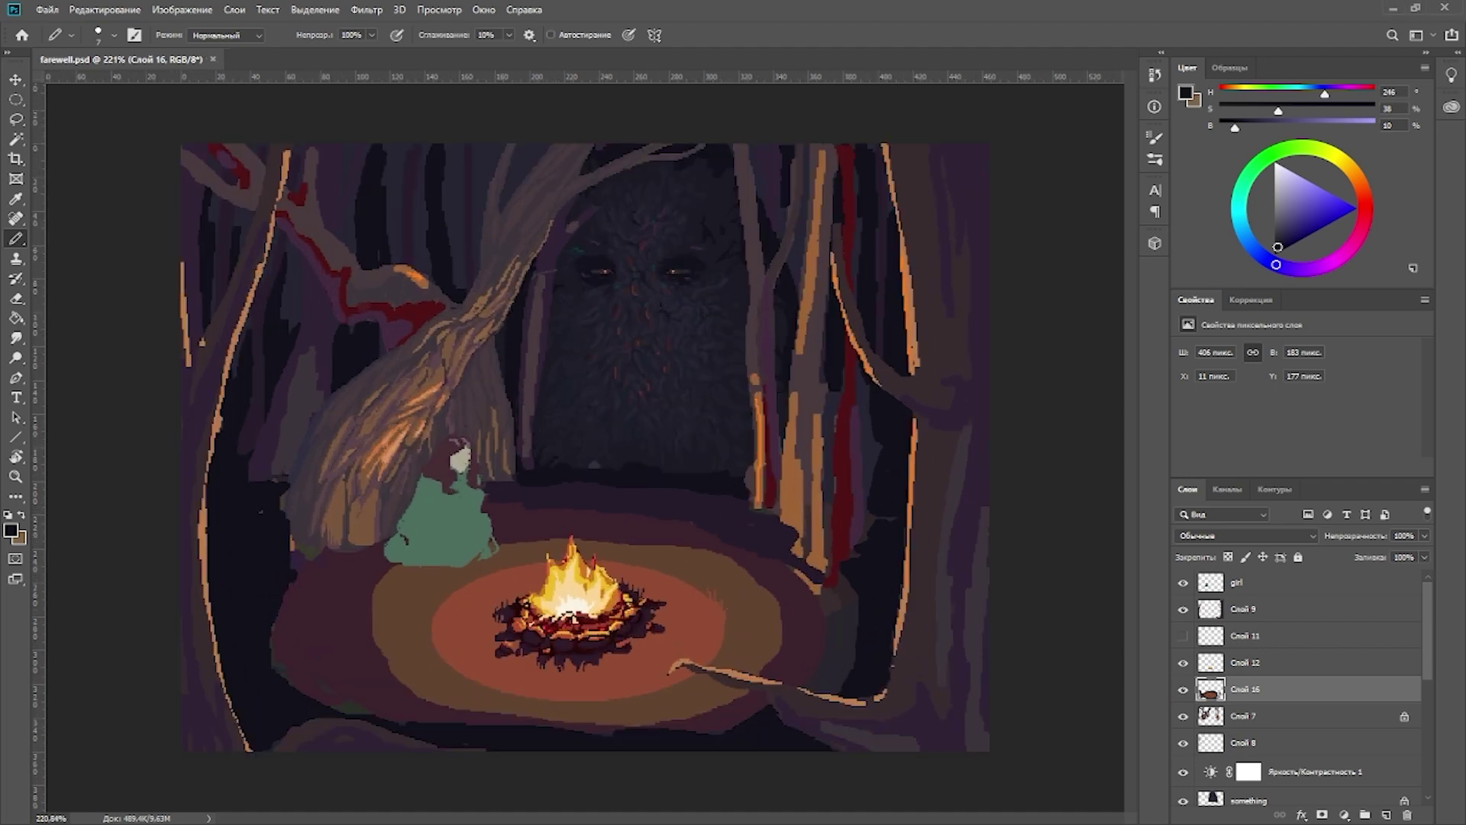
Step: Paint brown (H 24, S 52, B 38) grass blades over the red-brown inner ring's front-right rim, with layer Слой 9 hidden
scroll(697, 694, "up", 4)
left_click(697, 694, "alt")
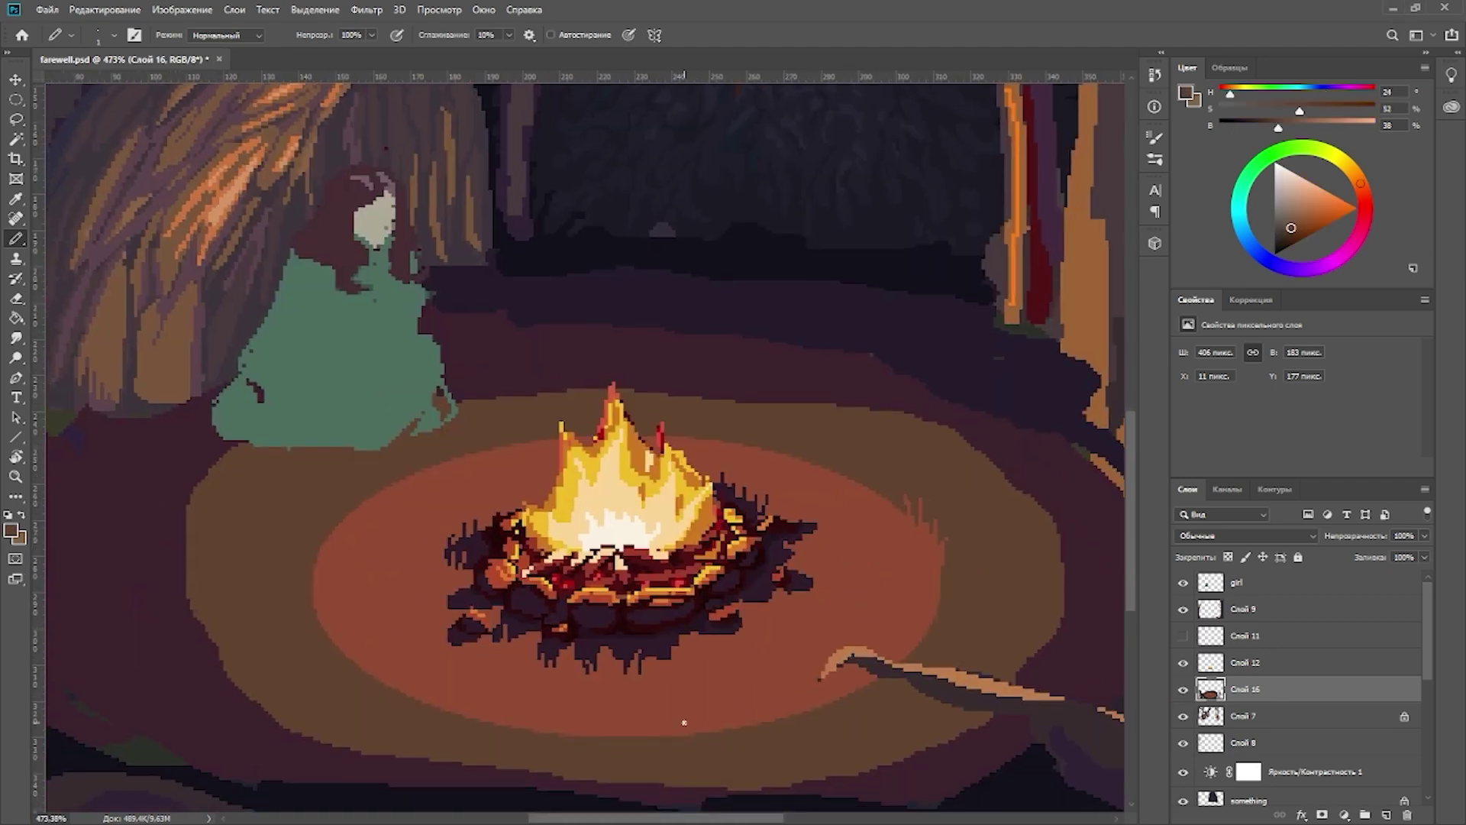
mouse_move(756, 714)
left_mouse_down()
mouse_move(771, 675)
mouse_move(809, 675)
left_mouse_up()
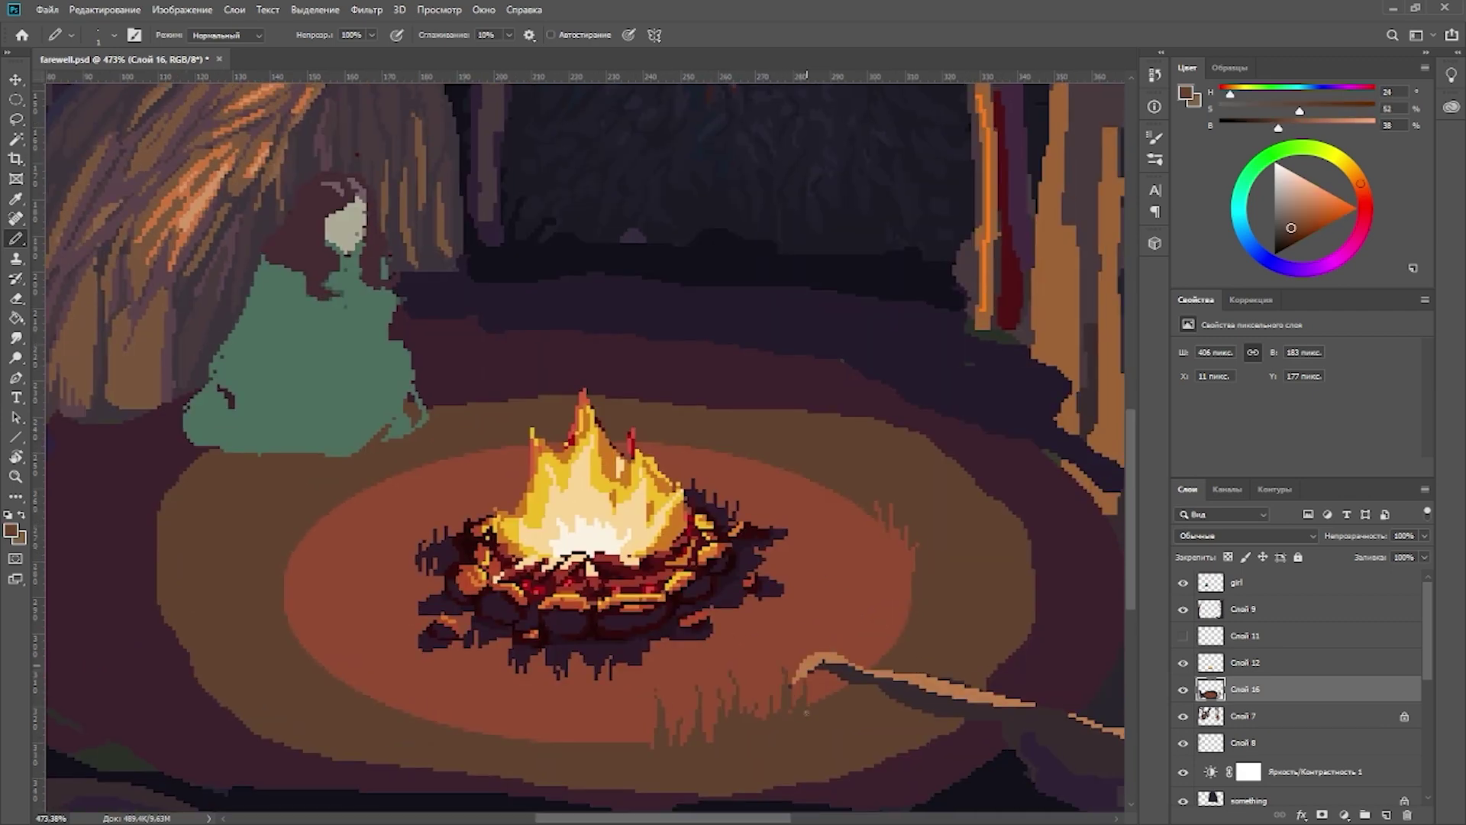
left_click(900, 631, "alt")
left_click(789, 700, "alt")
left_click(734, 737, "alt")
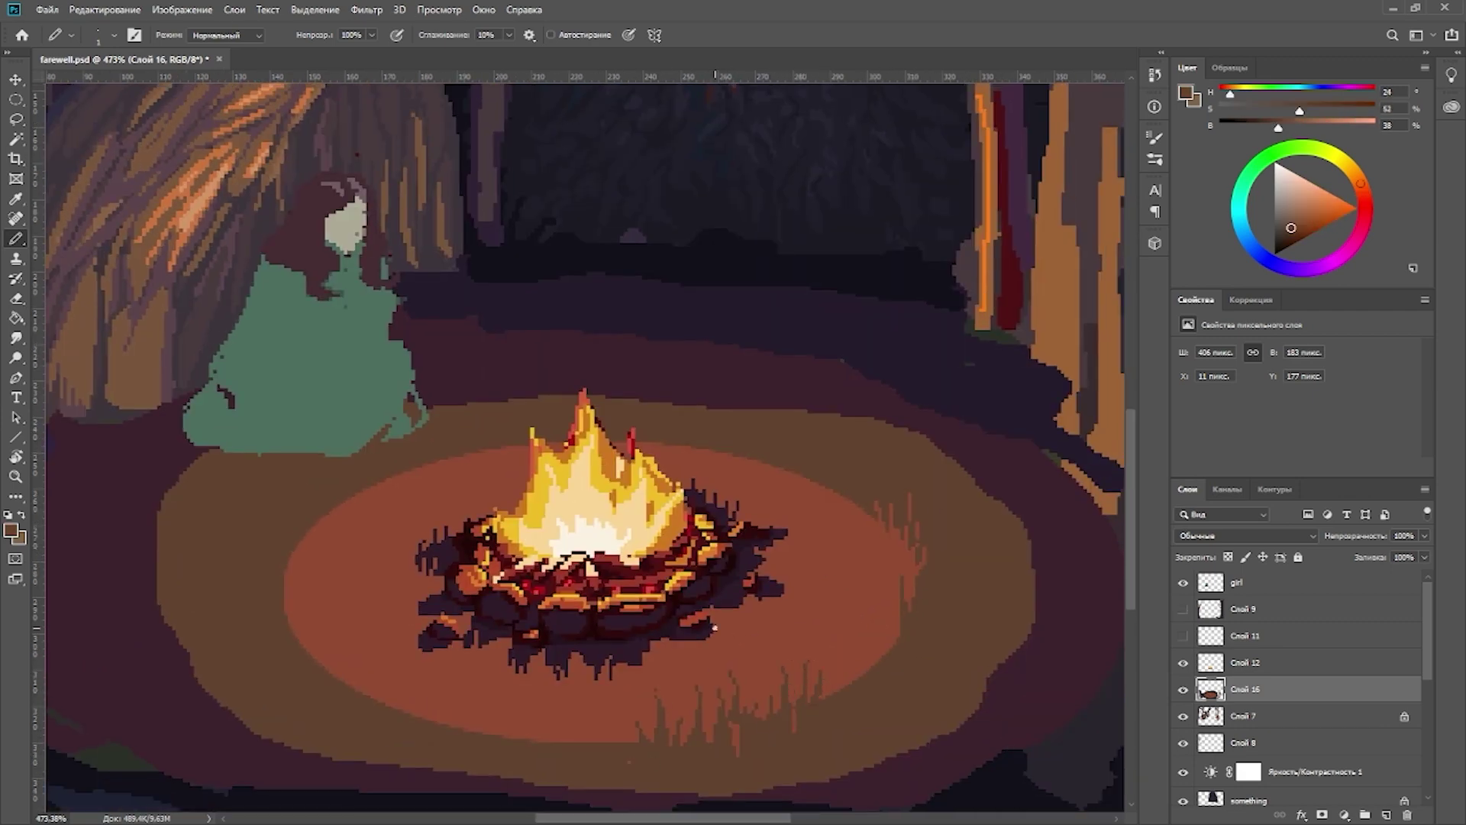
scroll(784, 658, "down", 1)
scroll(784, 658, "up", 1)
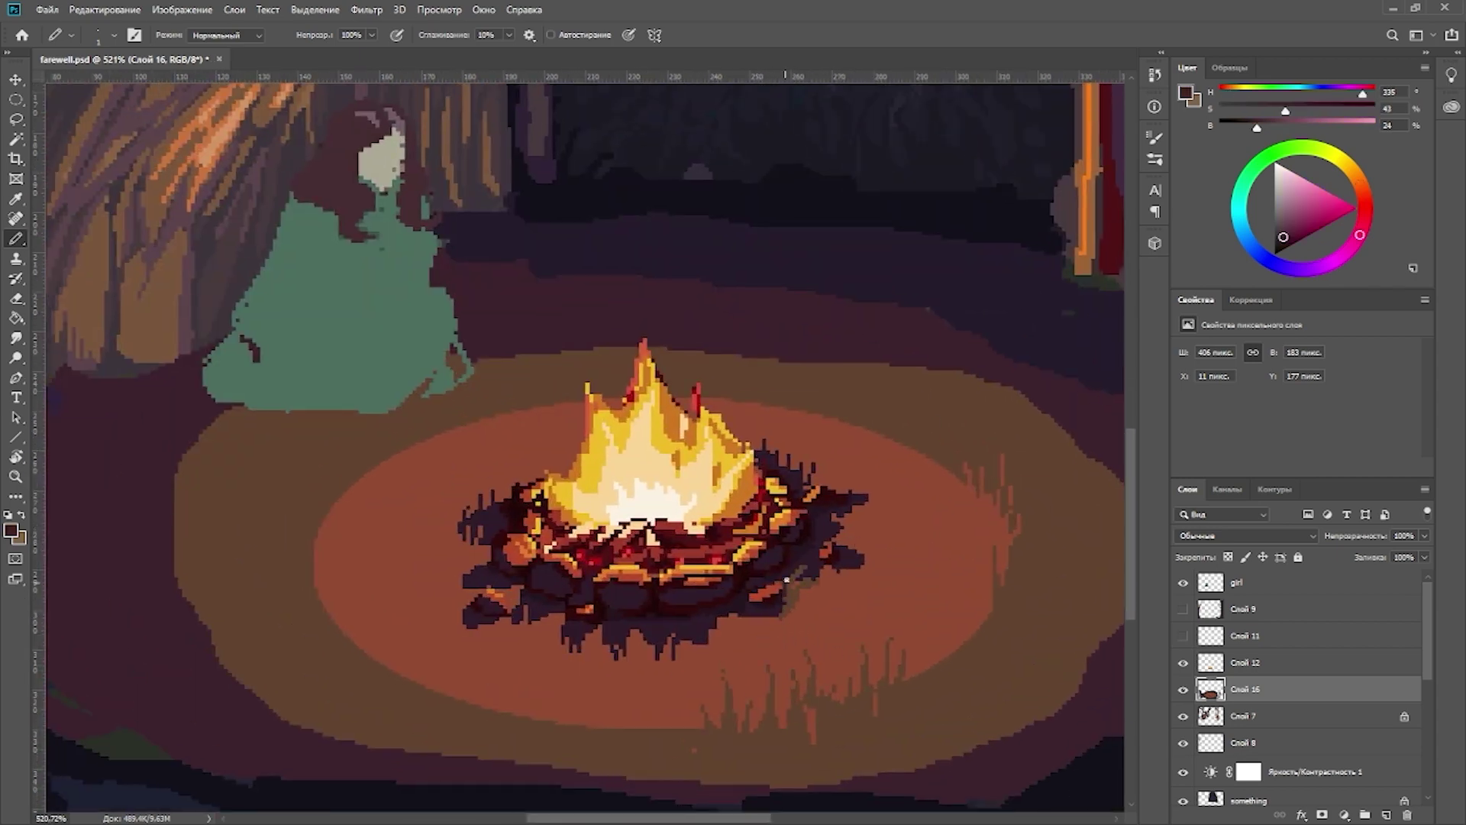
Step: Show layer Слой 9 and extend the brown grass blades along the inner ring's front and front-left rim
scroll(513, 726, "down", 4)
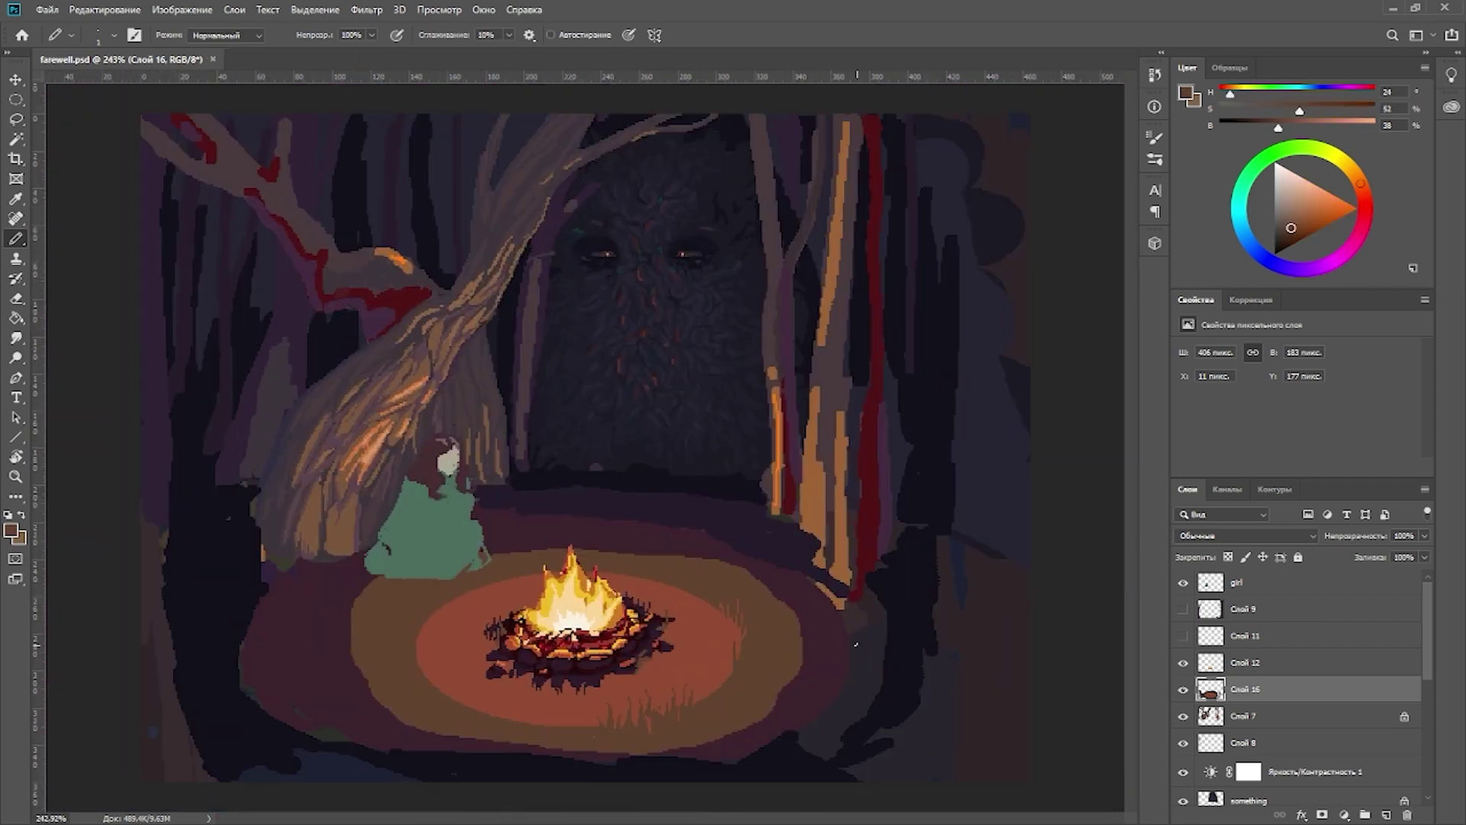
left_click(1183, 608)
scroll(632, 621, "up", 2)
scroll(631, 622, "down", 2)
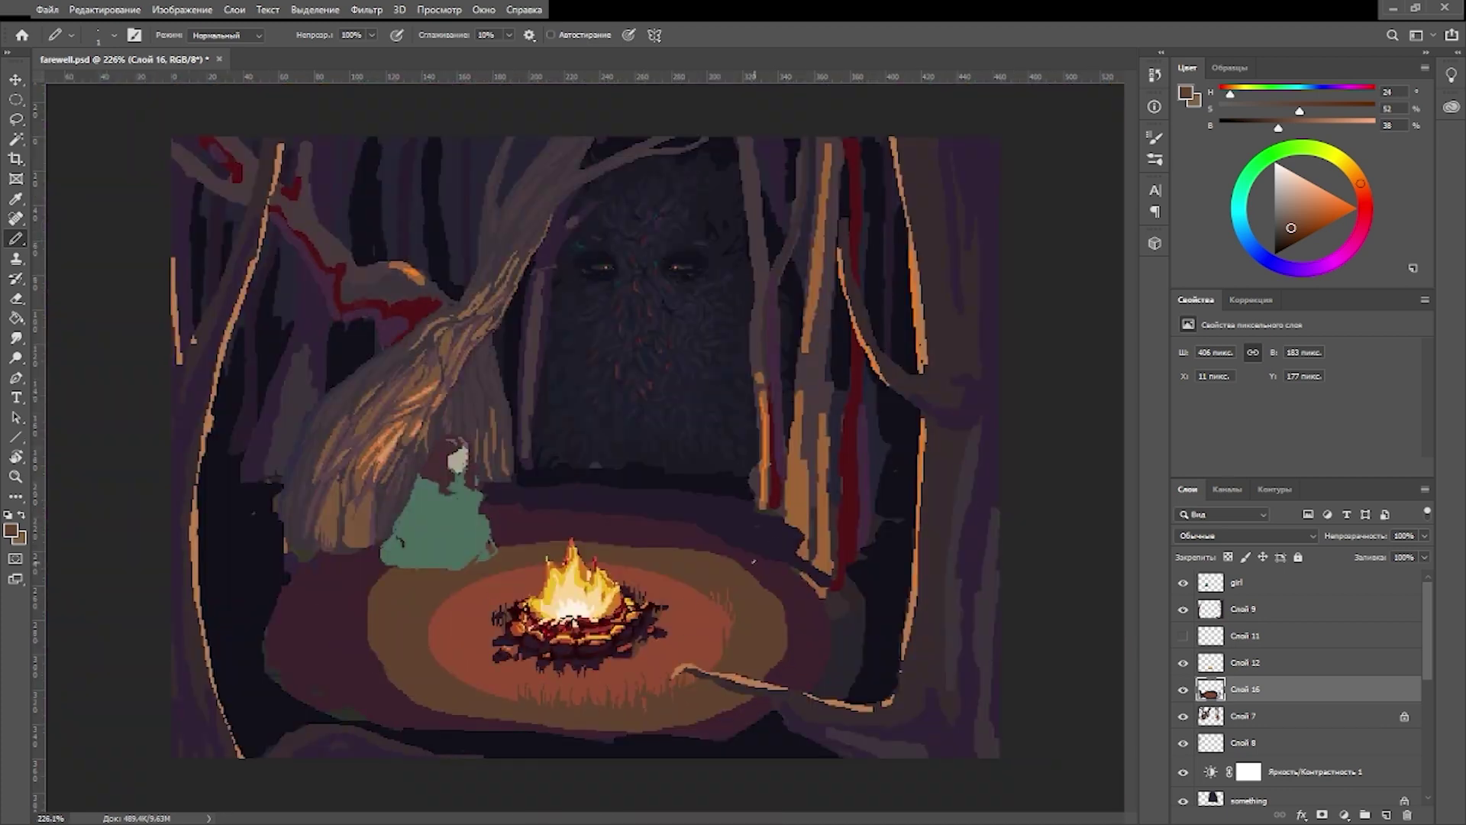
scroll(631, 621, "up", 1)
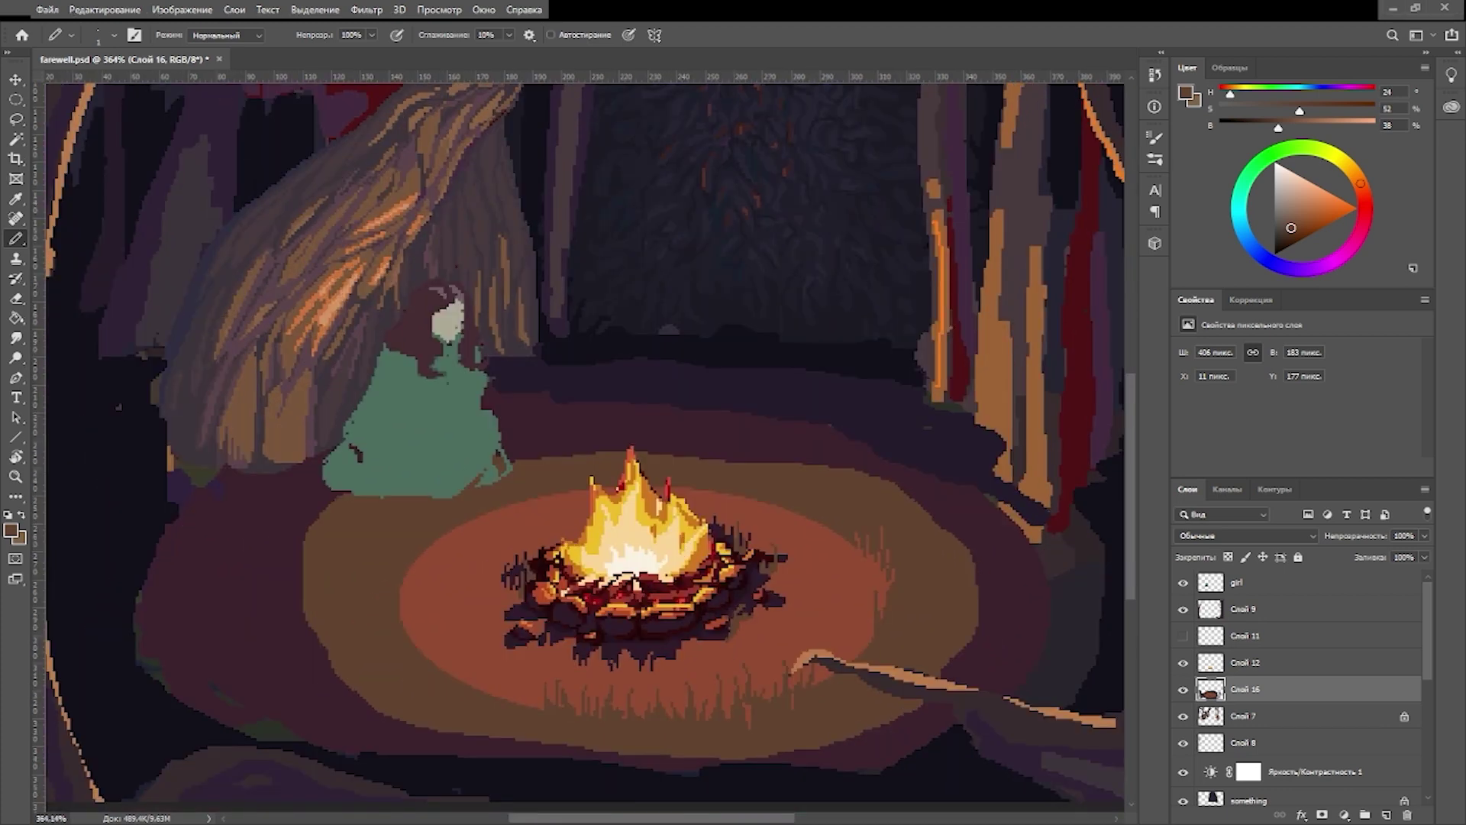
scroll(489, 794, "up", 1)
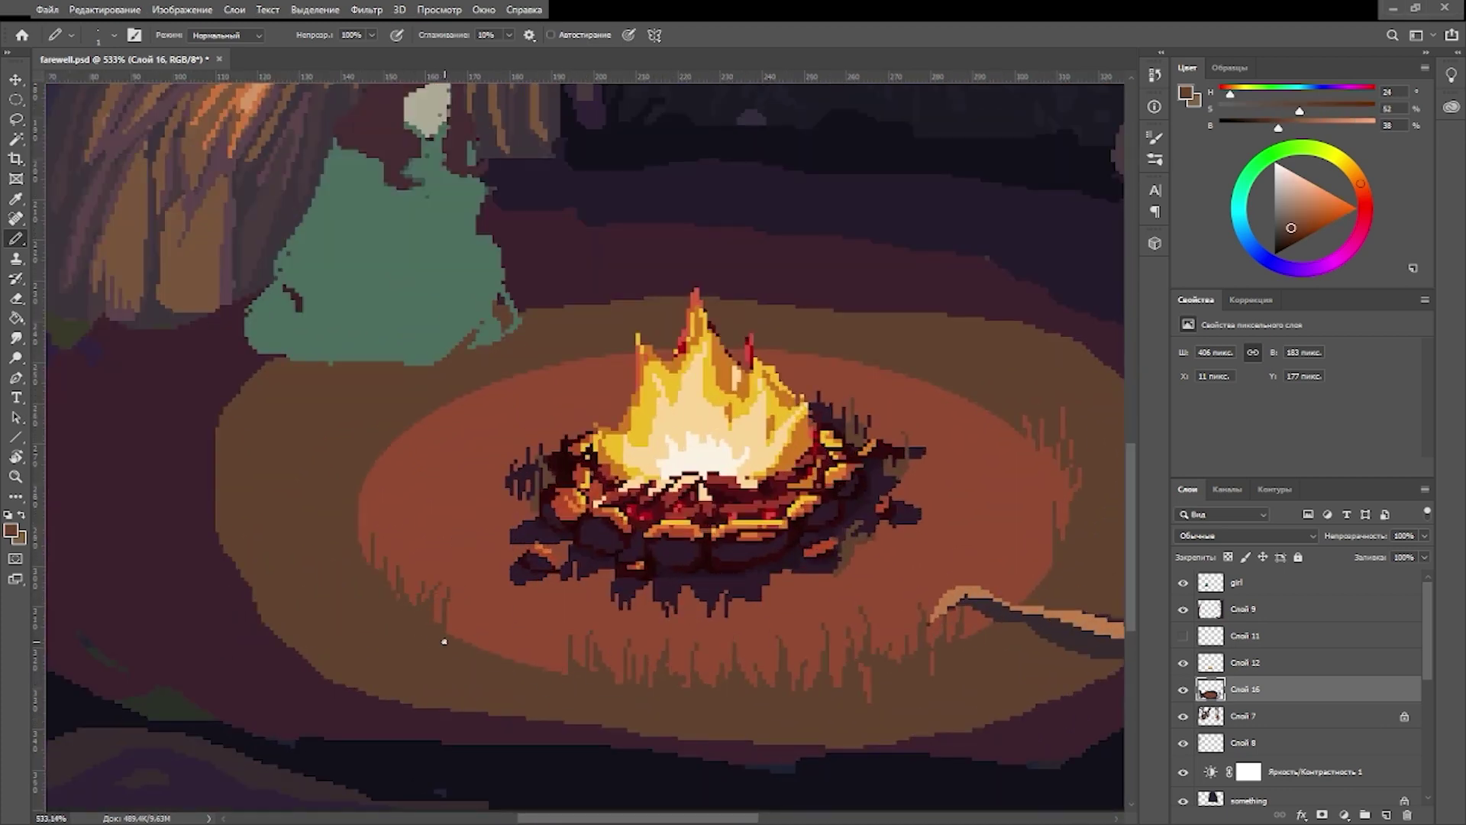
Step: Paint red-brown (H 16, S 66, B 57) and brown grass blades along the inner ring's left and back-right rim
left_click(367, 475, "alt")
scroll(764, 443, "up", 1)
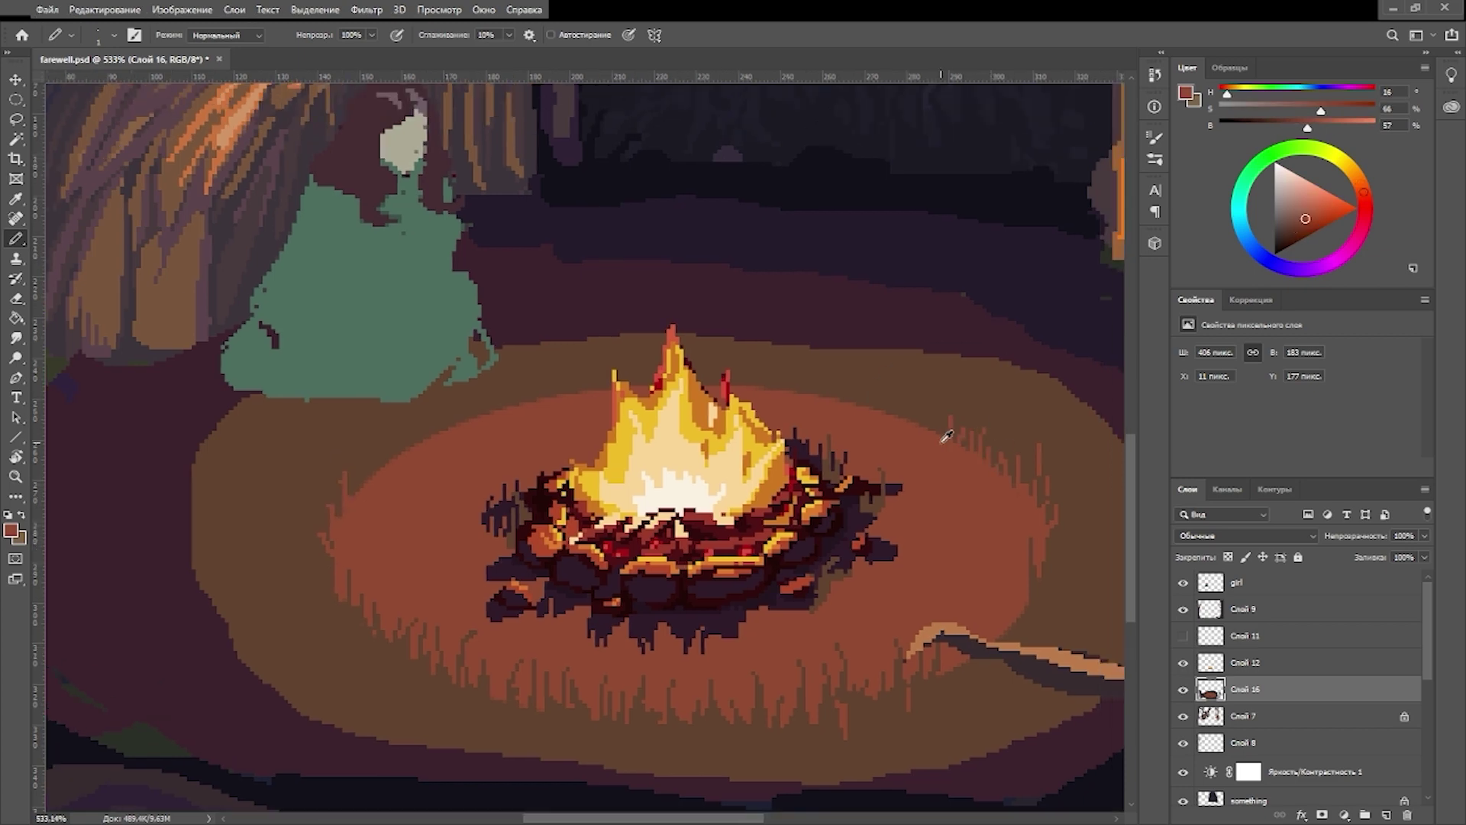
left_click(866, 404, "alt")
scroll(866, 405, "down", 3)
scroll(811, 474, "up", 3)
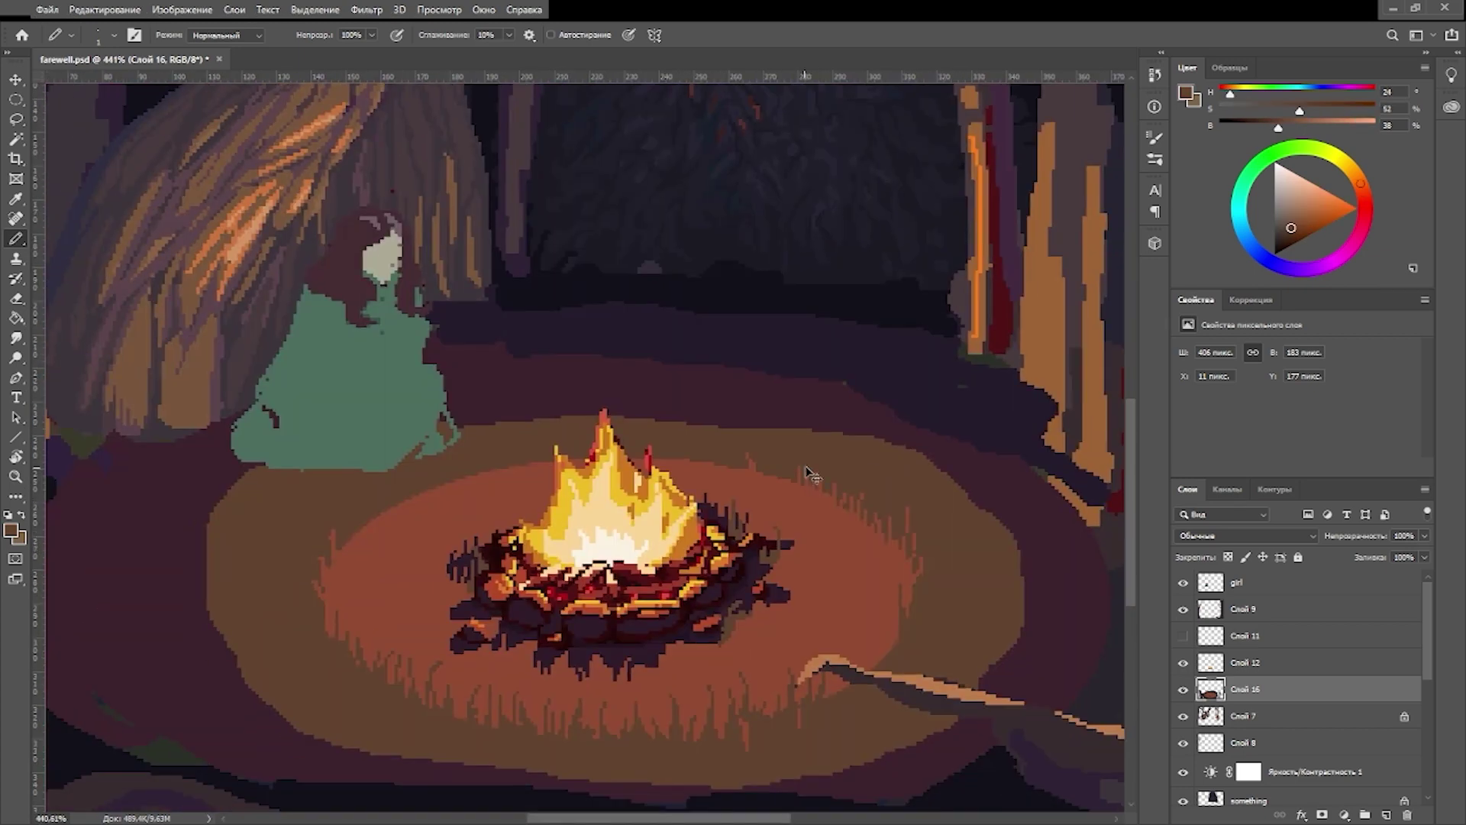
Step: Extend the inner ring's back-right and front fringe with alternating red-brown and brown blades, and add brown shading below the campfire stones
left_click(811, 519, "alt")
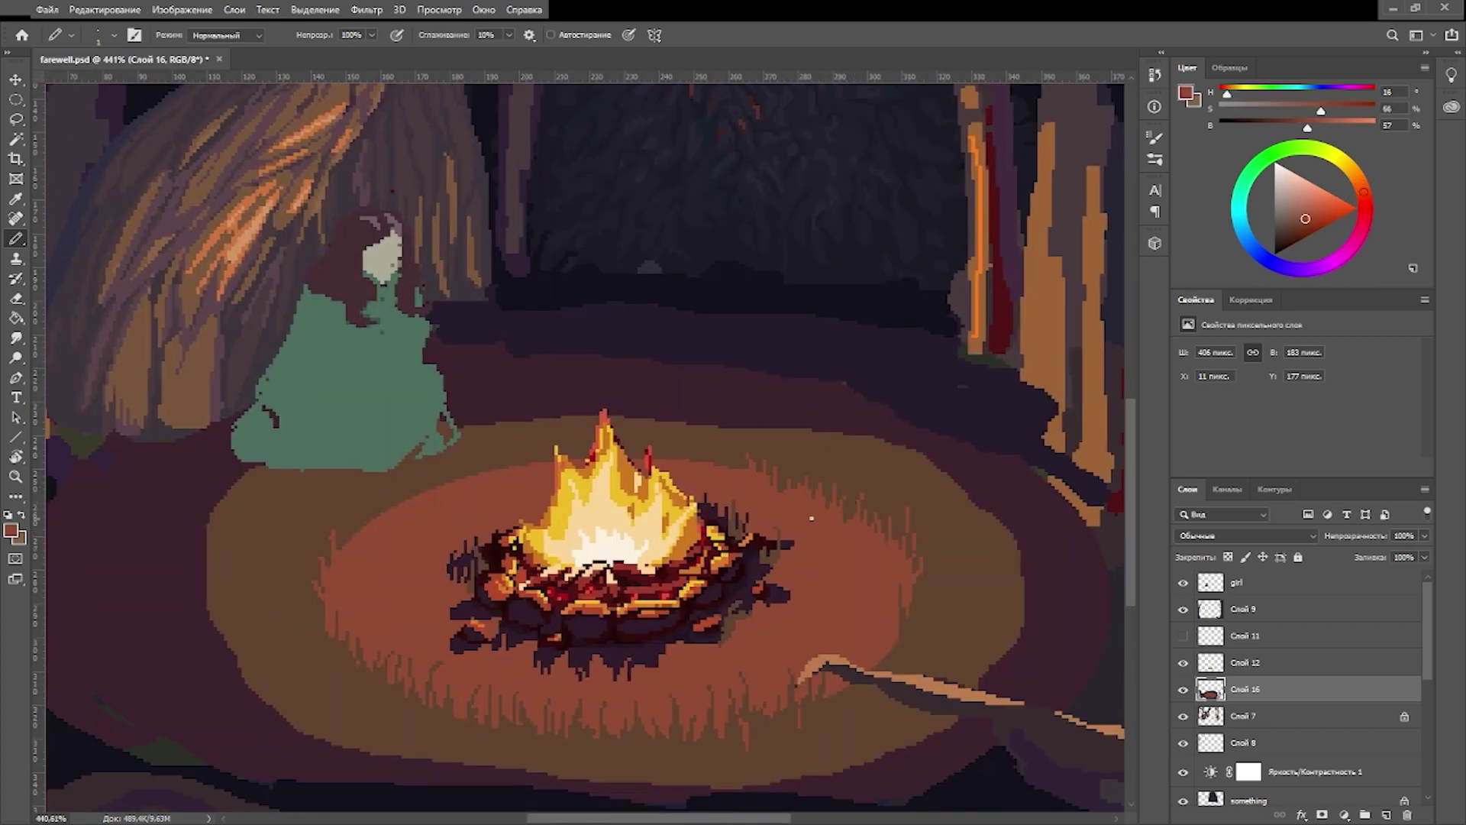
left_click(772, 608, "alt")
scroll(771, 609, "down", 1)
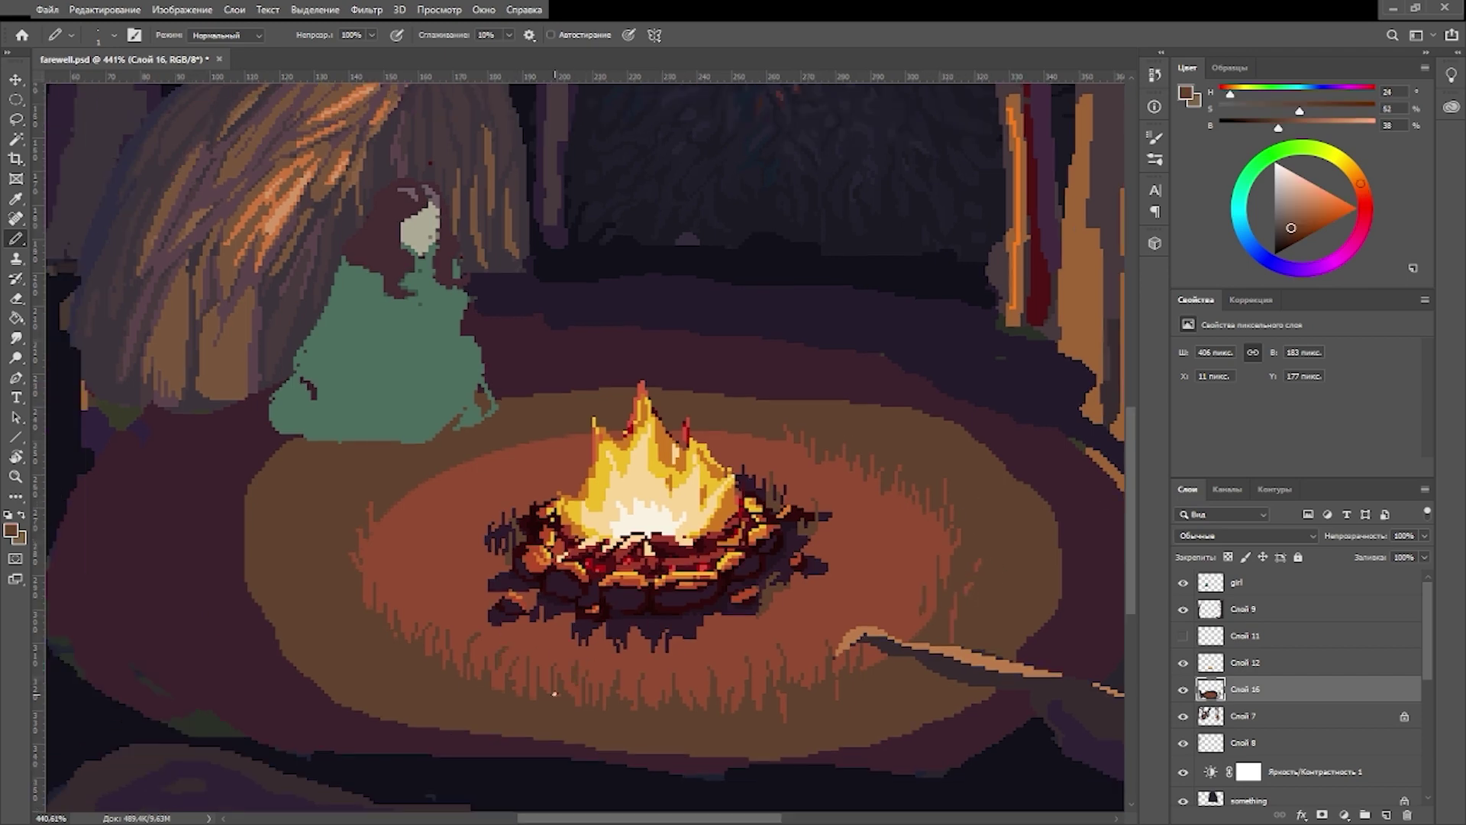
left_click(799, 644, "alt")
scroll(798, 645, "down", 1)
scroll(578, 691, "up", 3)
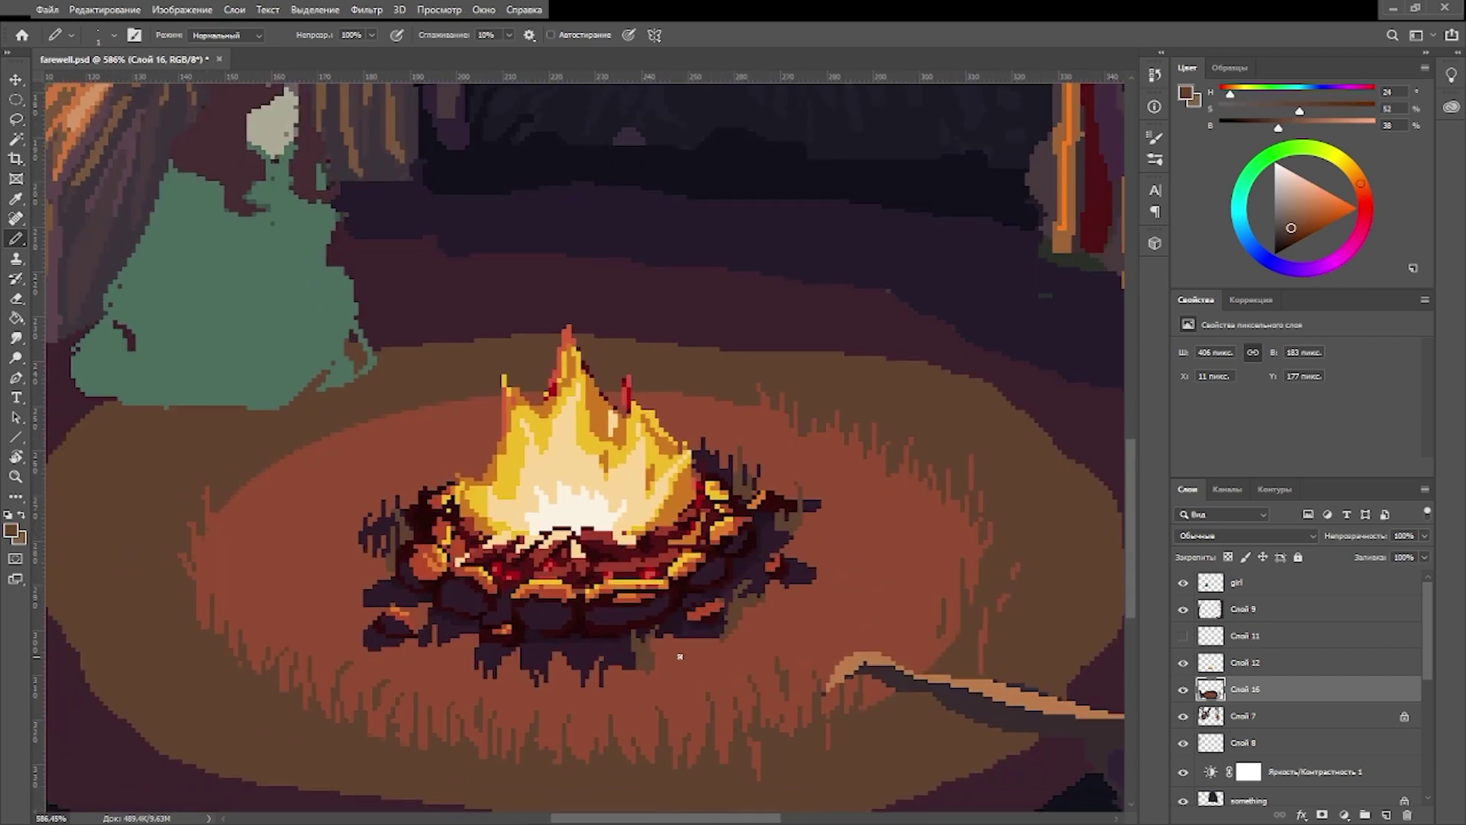
Step: Hide layer Слой 9 and add more red-brown and brown grass blades to the inner ring's right and left rims
scroll(679, 655, "down", 2)
scroll(847, 623, "up", 3)
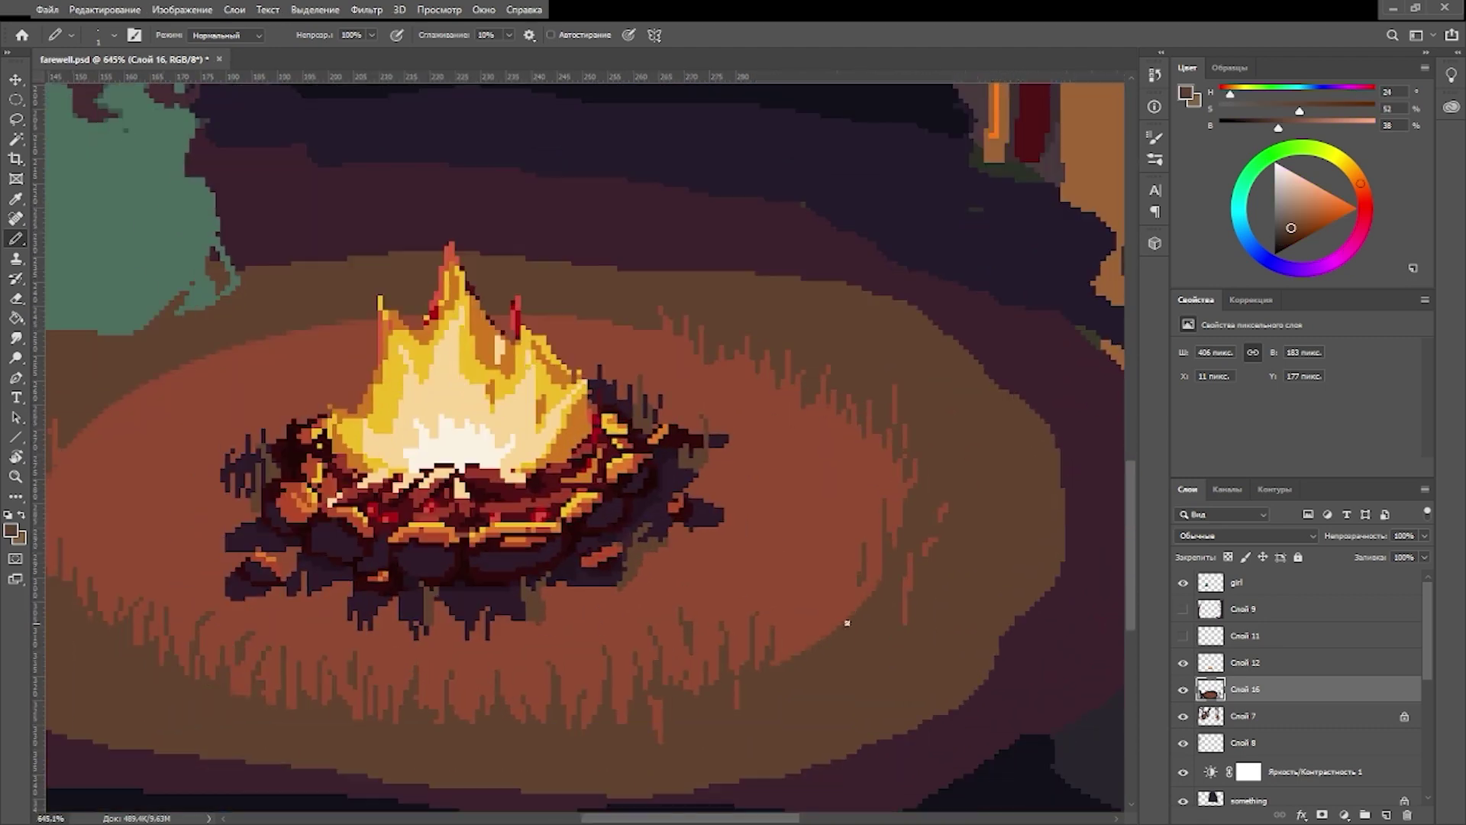
scroll(847, 623, "down", 2)
scroll(598, 629, "up", 3)
scroll(611, 622, "down", 1)
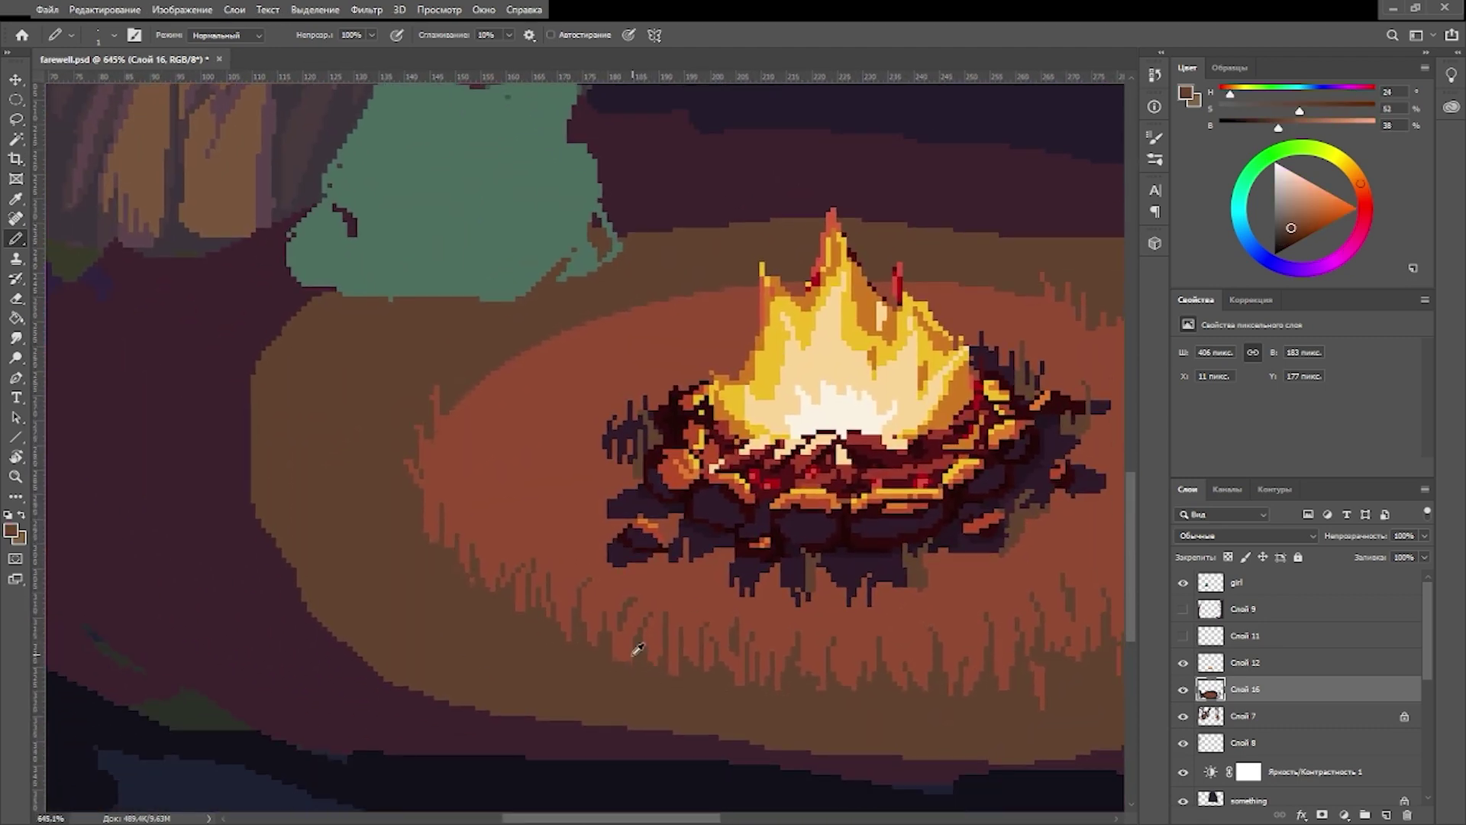
left_click(631, 644, "alt")
scroll(817, 697, "down", 2)
scroll(890, 699, "down", 1)
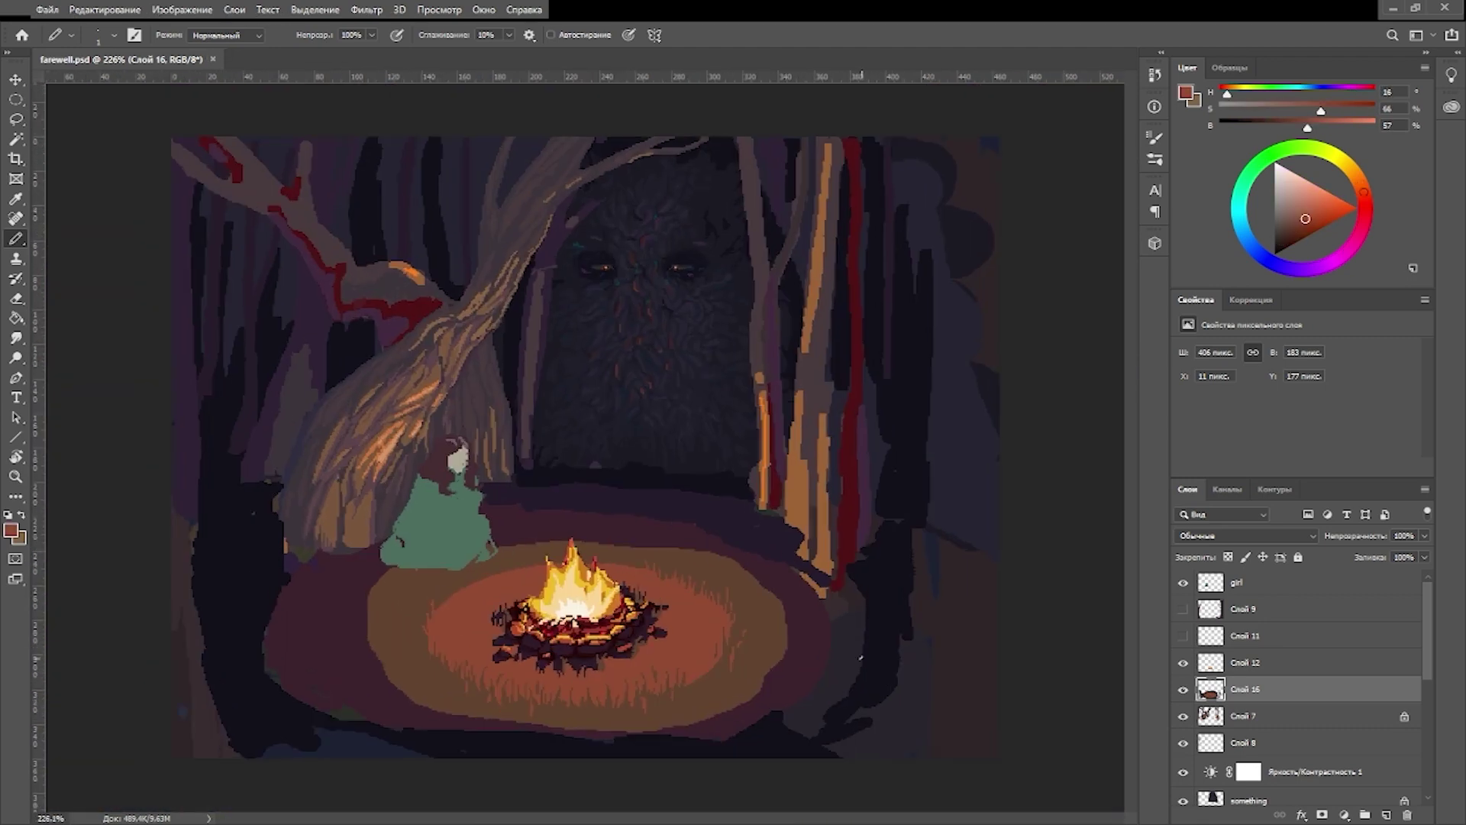
Step: Complete the inner ring's grassy fringe behind and right of the fire, blending in intermediate brown (H 20, S 57, B 47)
scroll(879, 547, "up", 2)
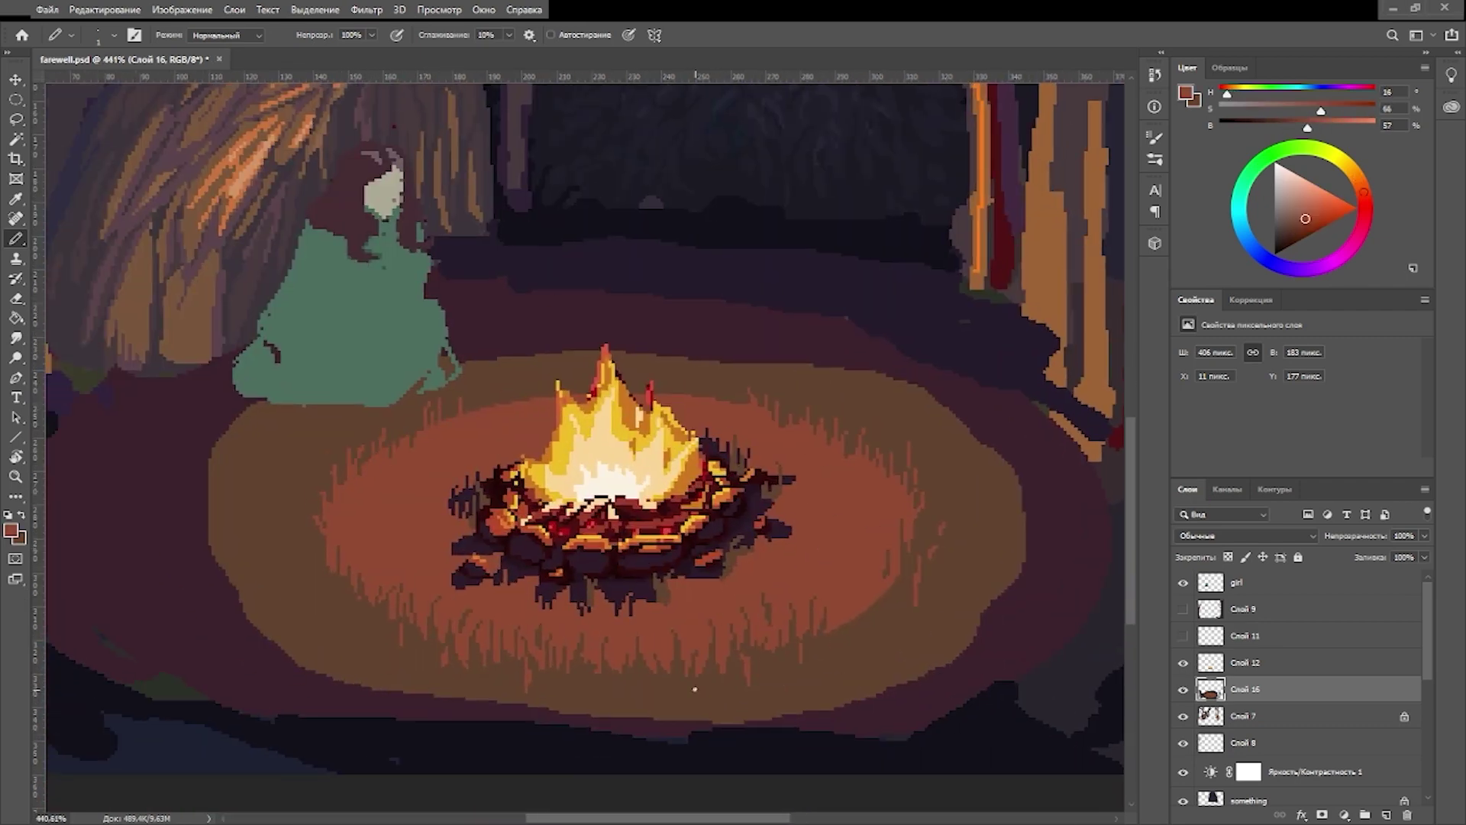
scroll(687, 718, "up", 1)
left_click(694, 721, "alt")
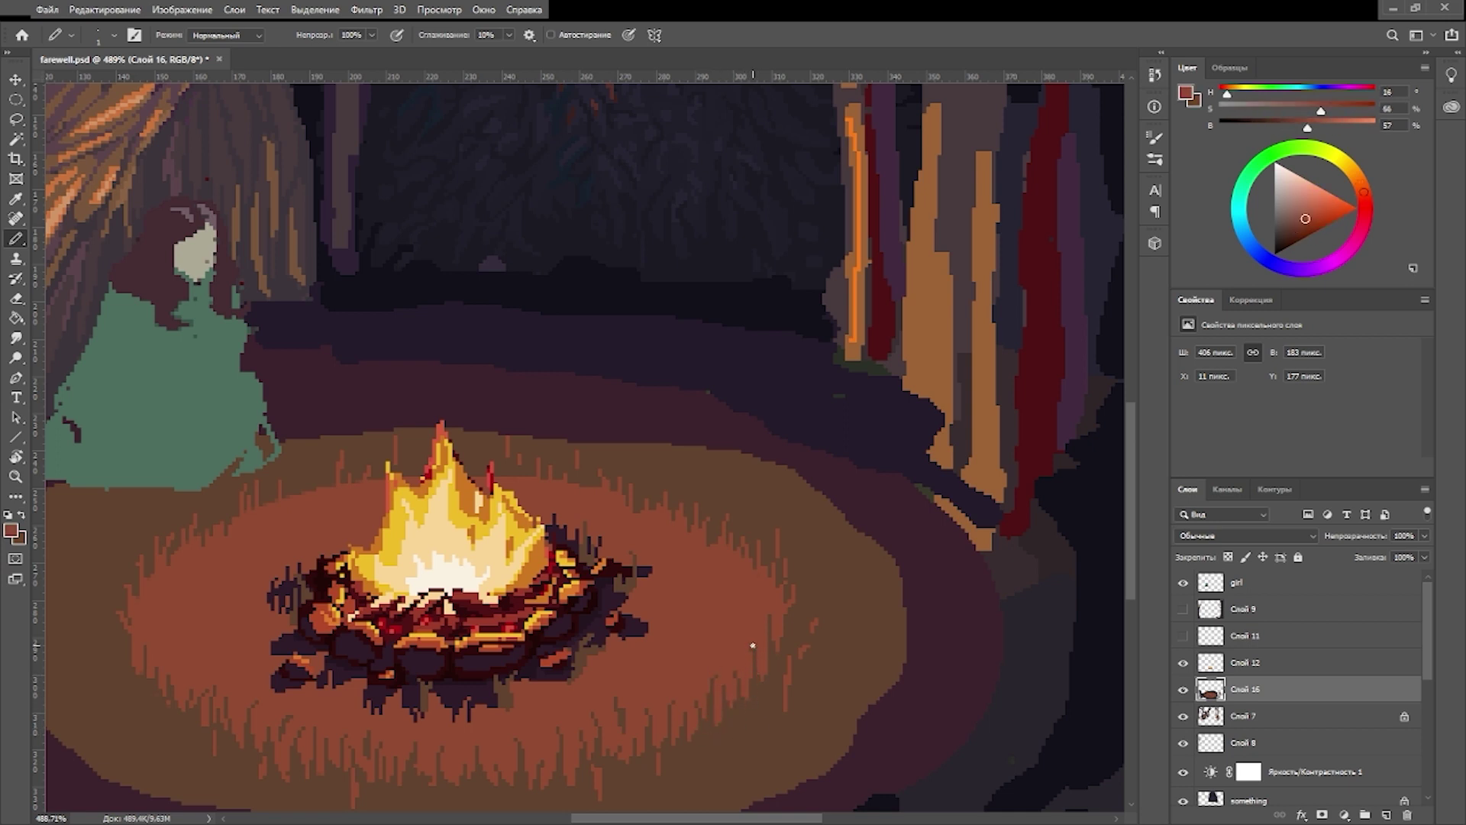
left_click_drag(746, 698, 946, 617)
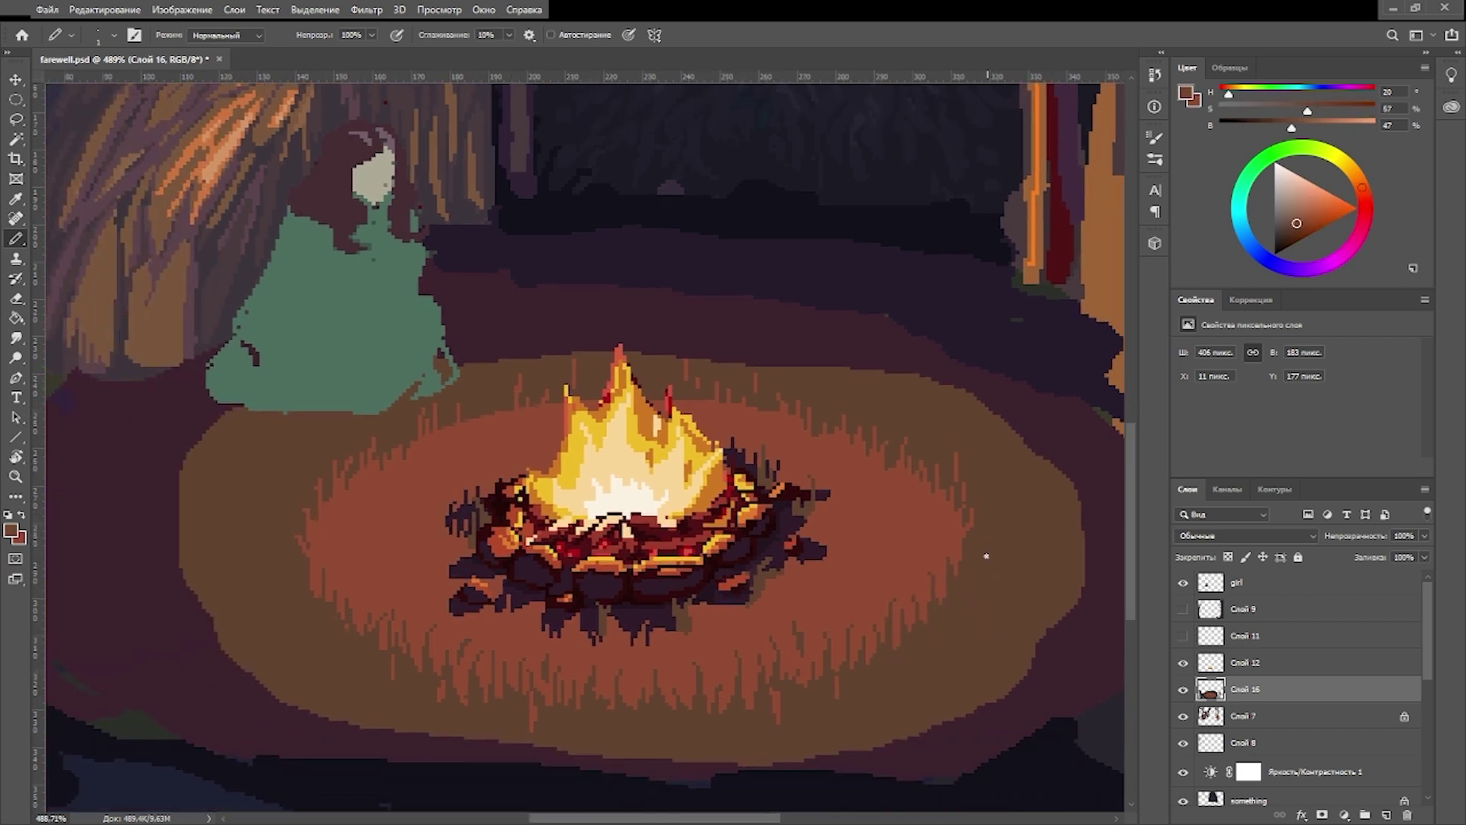
left_click_drag(973, 495, 1052, 470)
left_click(532, 389, "alt")
key("ctrl+0")
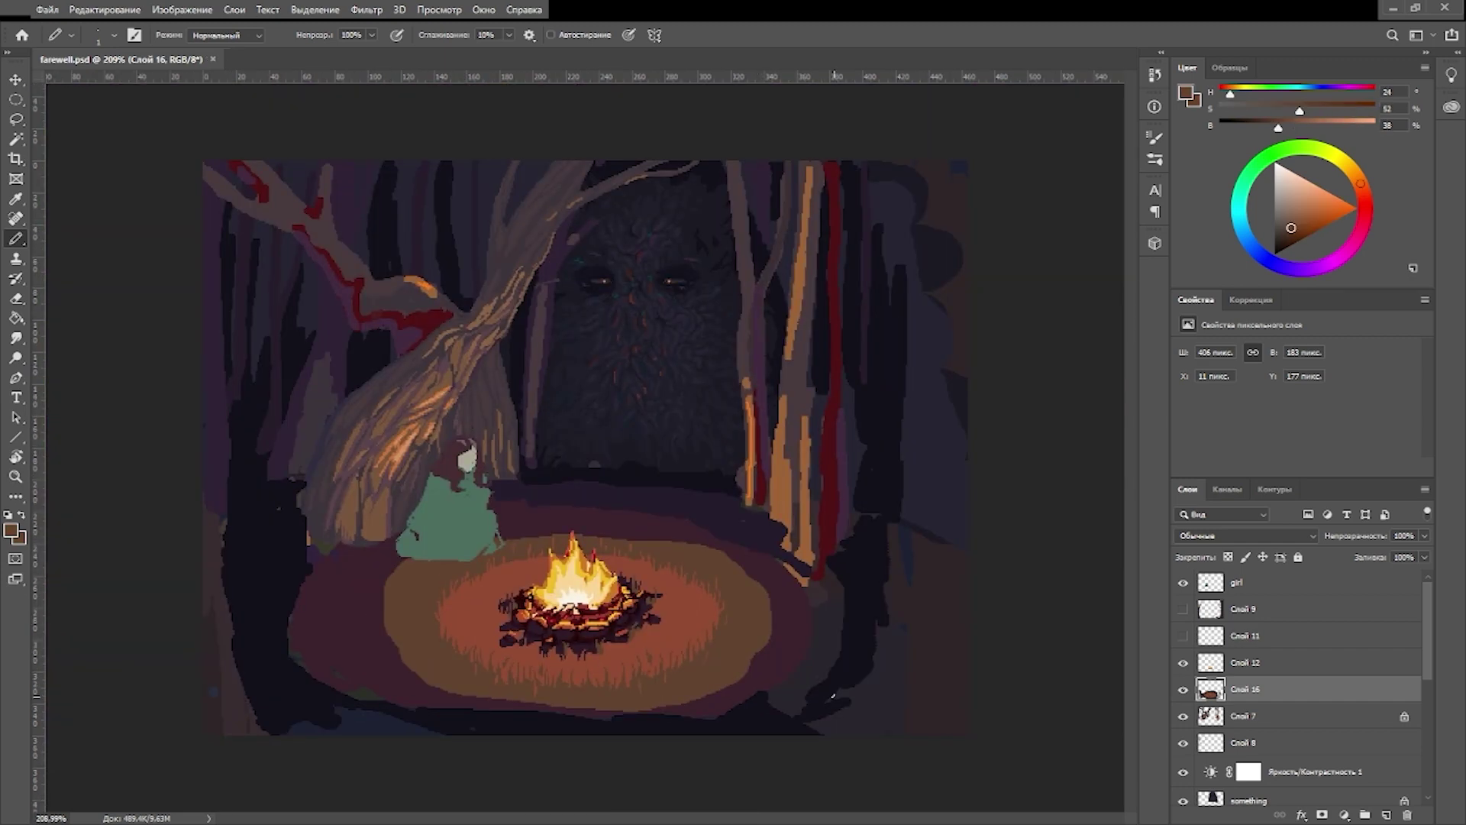
Step: Paint brown (H 24, S 52, B 38) grass tufts on the brown ring's back edge, between the girl and the right-hand trunks
left_click_drag(343, 458, 672, 655)
left_click(452, 608, "alt")
scroll(830, 544, "down", 4)
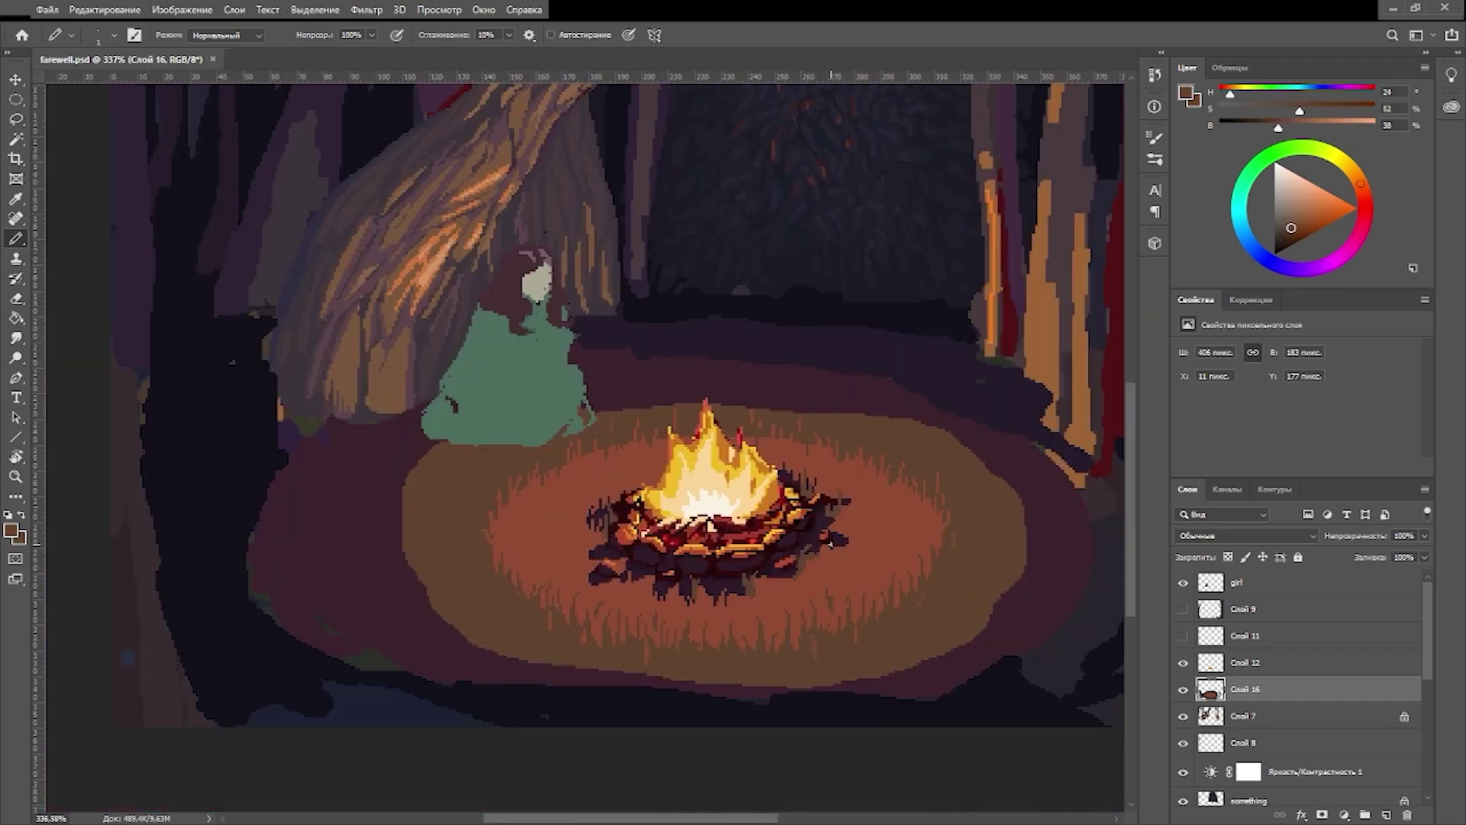
scroll(850, 614, "up", 2)
scroll(573, 645, "down", 2)
scroll(420, 328, "up", 3)
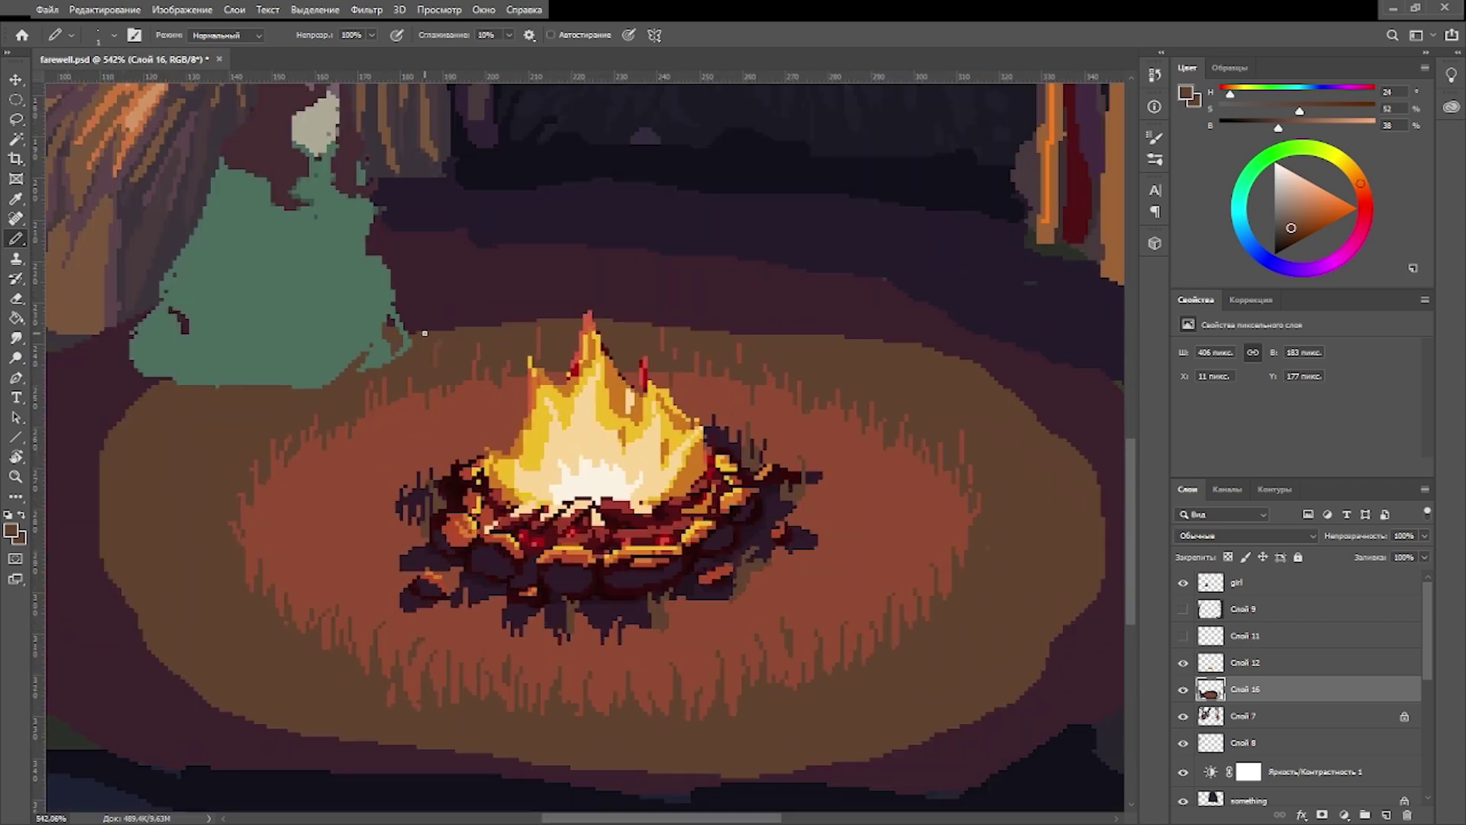
left_click(564, 256, "alt")
left_click(508, 325, "alt")
left_click_drag(506, 327, 500, 292)
left_click(802, 311, "alt")
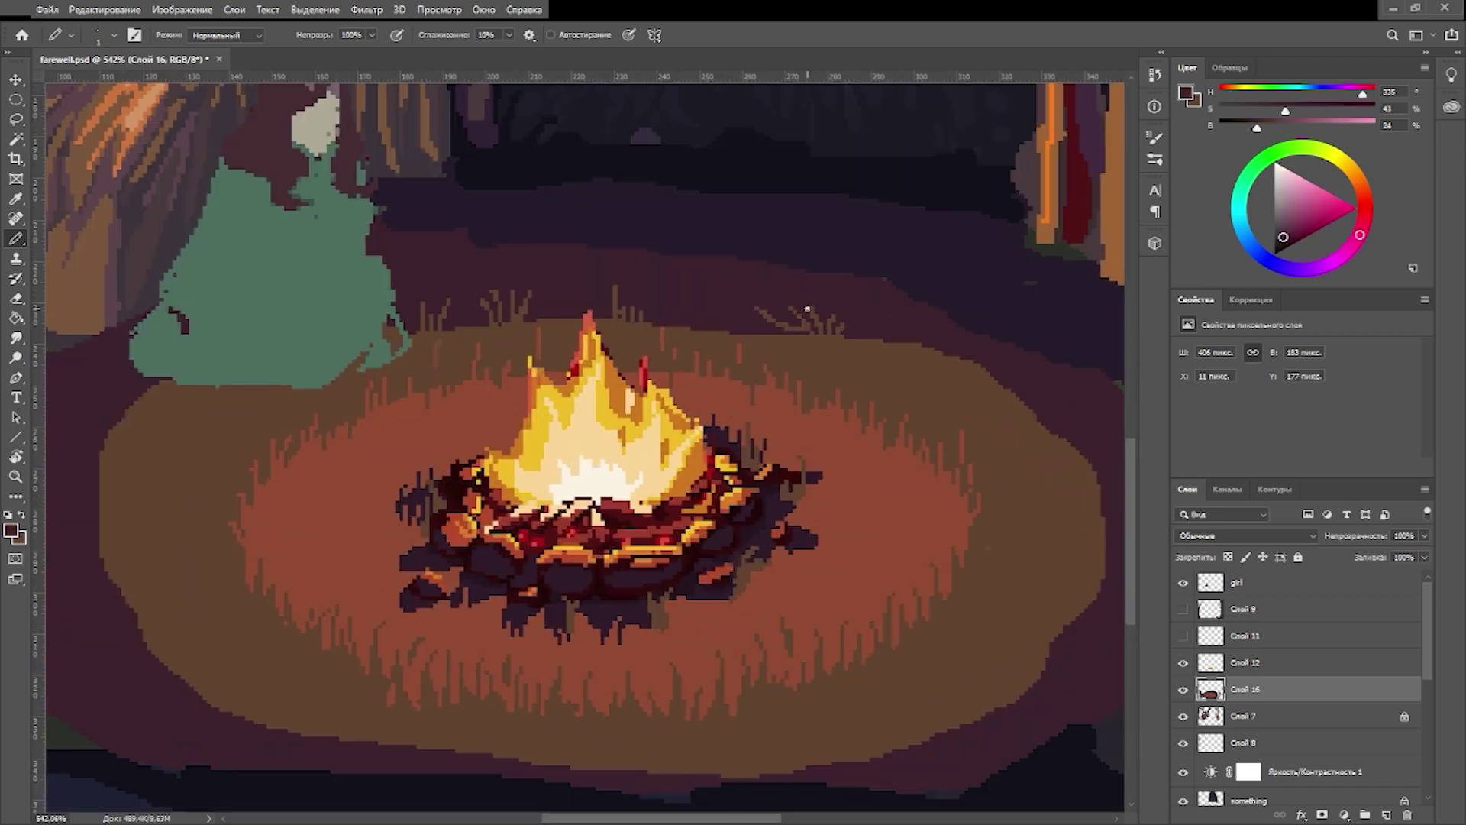
Step: Touch up the back grass tufts with plum (H 335, S 43, B 24) and add a brown tuft left of the girl
scroll(693, 377, "down", 2)
scroll(864, 519, "up", 2)
left_click(863, 518, "alt")
left_click(729, 552, "alt")
scroll(729, 553, "down", 4)
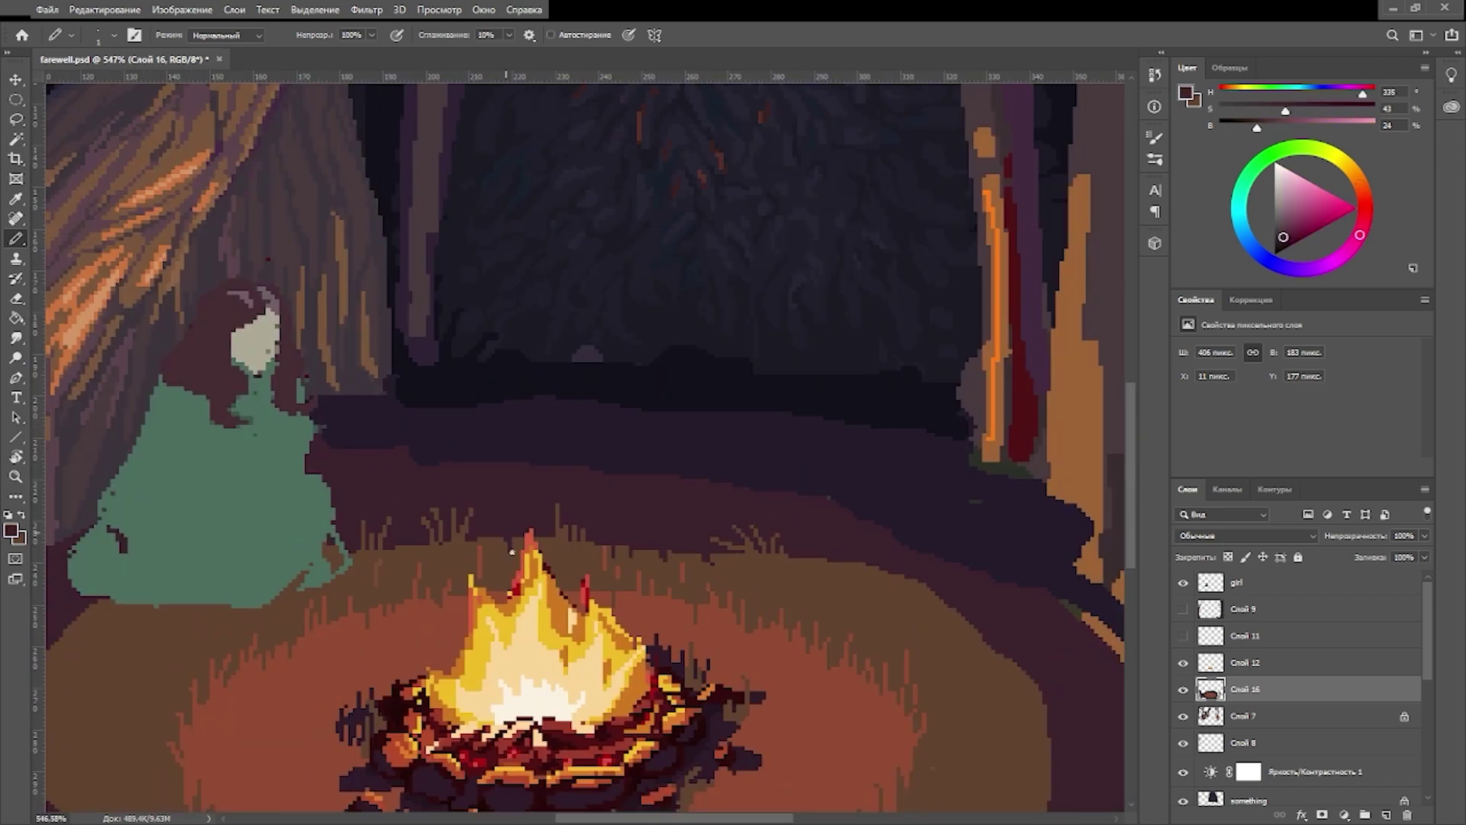
scroll(427, 588, "up", 2)
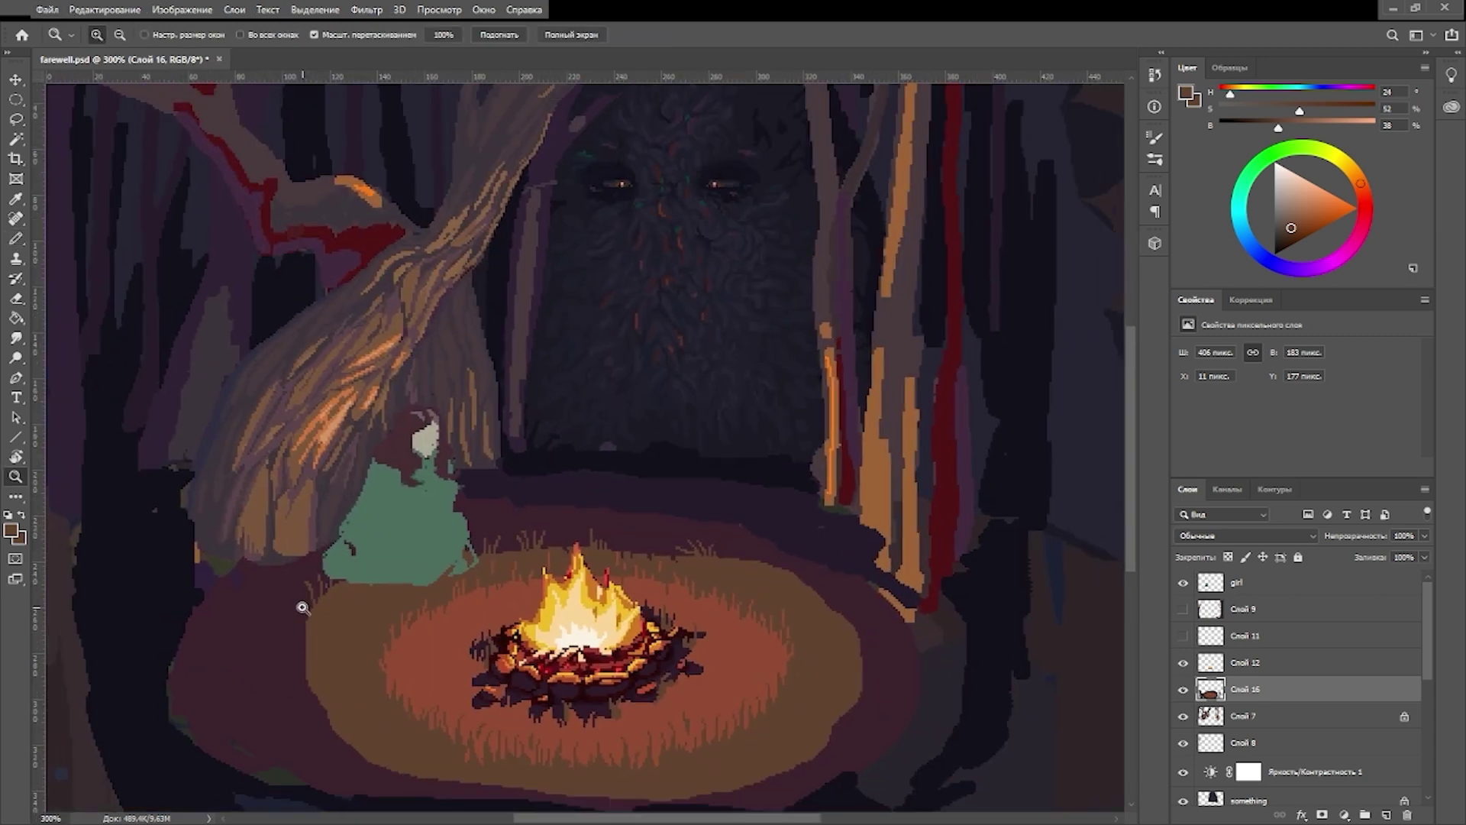
Step: Paint plum (H 335, S 43, B 24) and brown grass blades along the brown ring's front rim
left_click(301, 605, "alt")
scroll(253, 413, "up", 2)
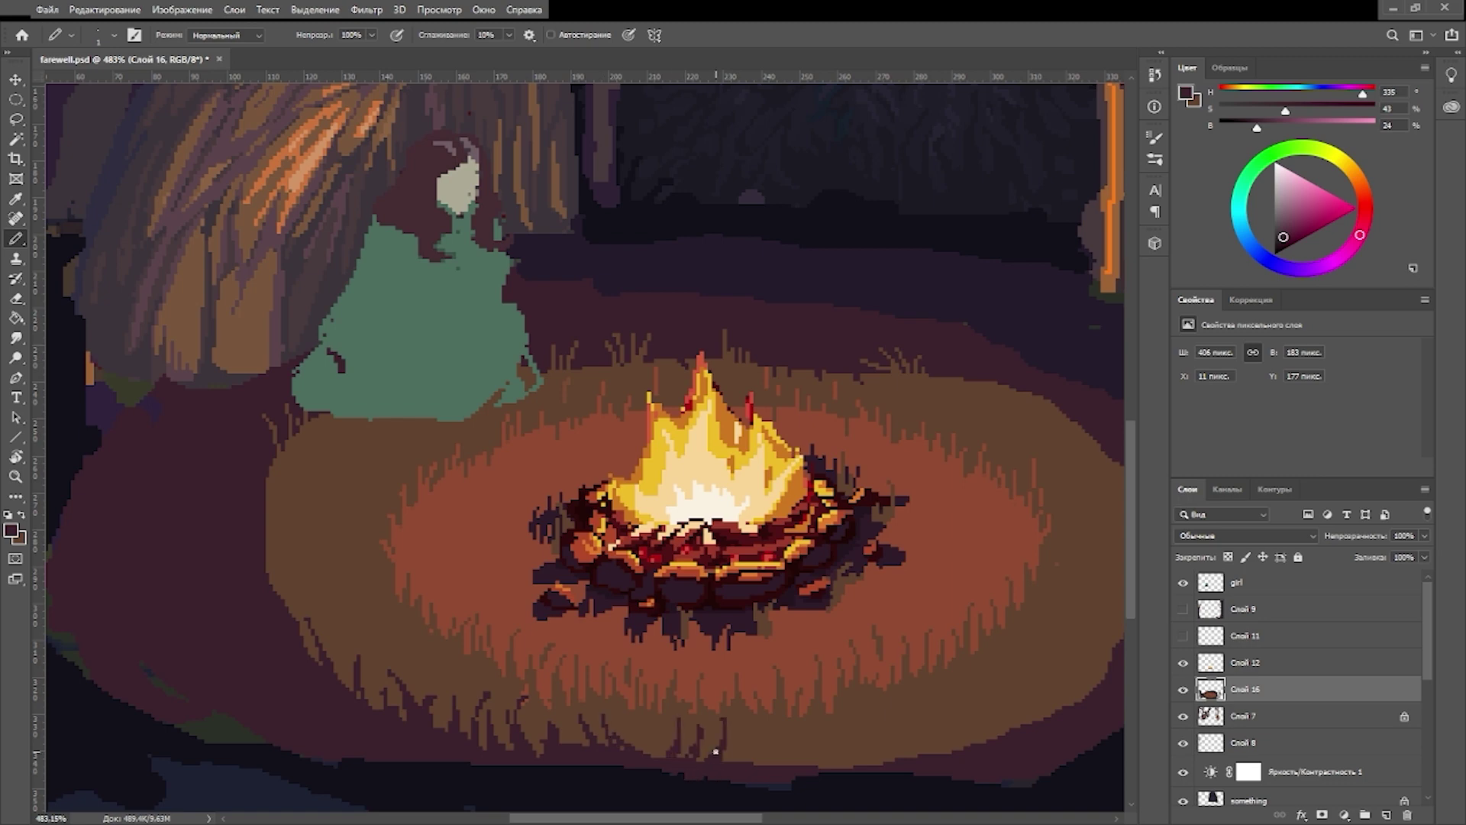
left_click(753, 737, "alt")
scroll(760, 737, "right", 2)
left_click(833, 731, "alt")
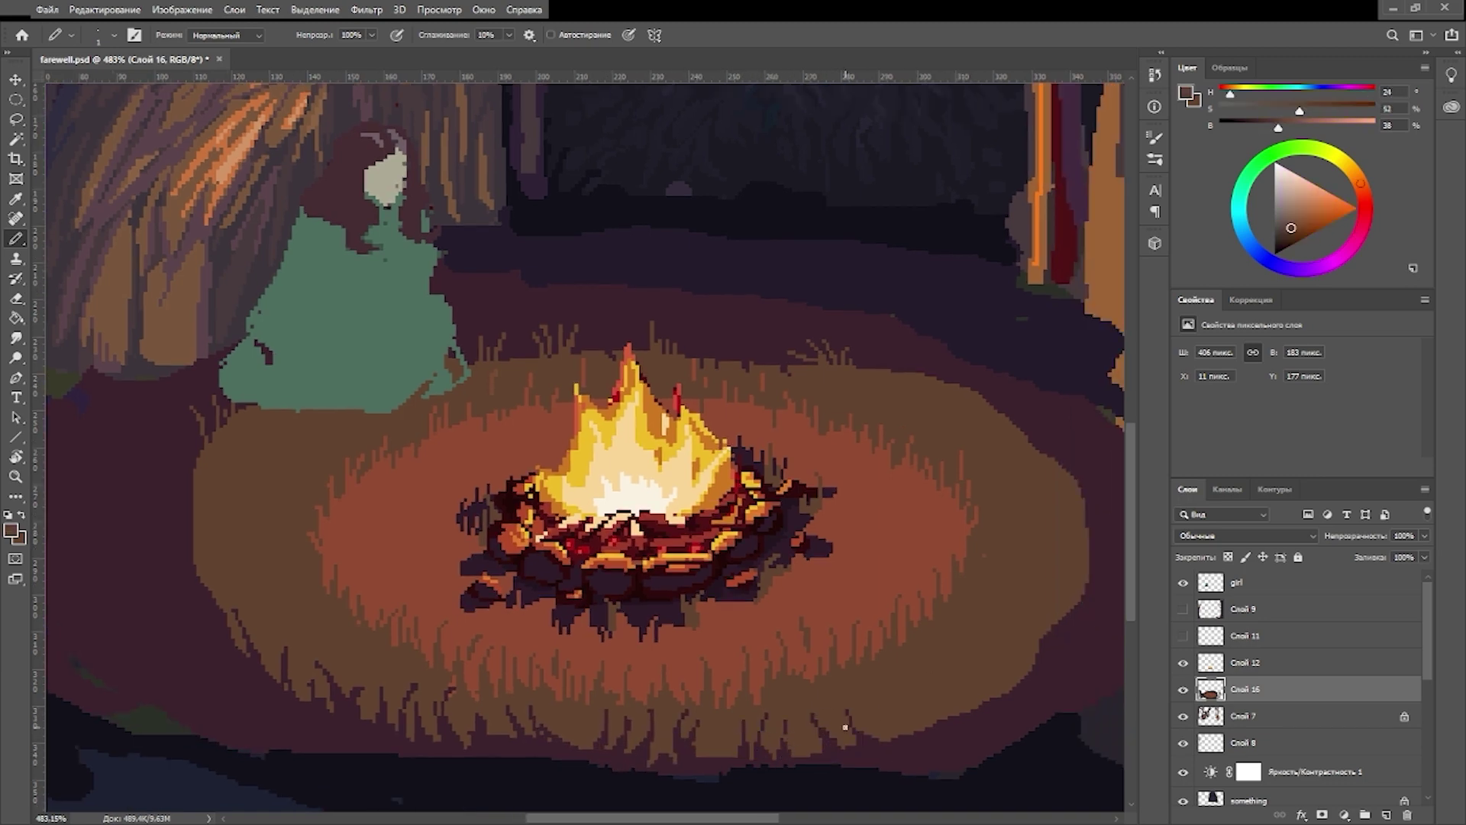
scroll(845, 727, "right", 2)
left_click(829, 706, "alt")
Step: Continue the plum and brown grass blades around the brown ring's right rim up to its back edge
scroll(928, 707, "down", 3)
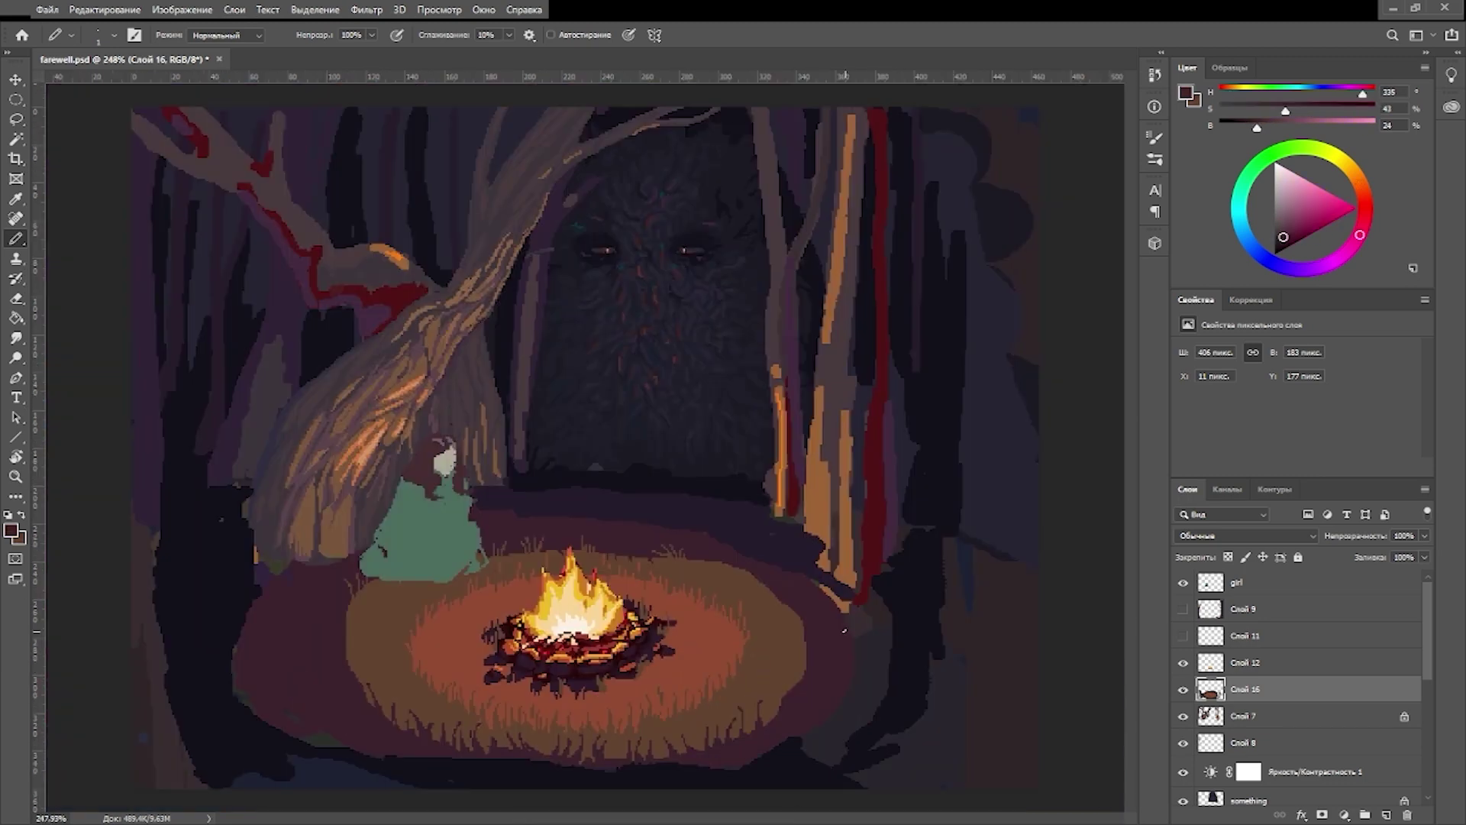
scroll(719, 755, "up", 2)
scroll(910, 583, "down", 2)
scroll(910, 583, "left", 2)
scroll(840, 584, "up", 1)
scroll(839, 584, "right", 1)
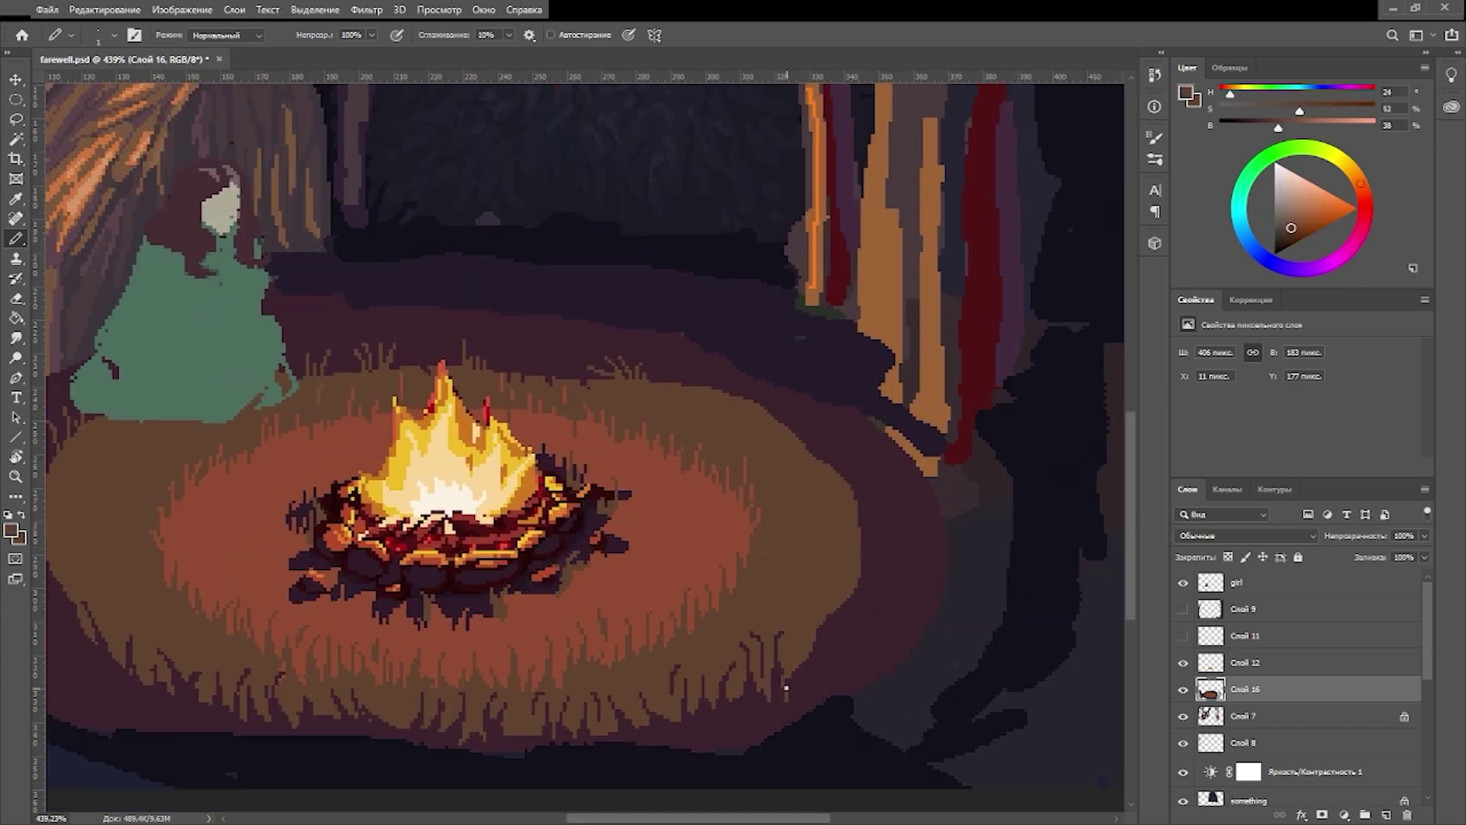
left_click(861, 555, "alt")
scroll(806, 463, "down", 3)
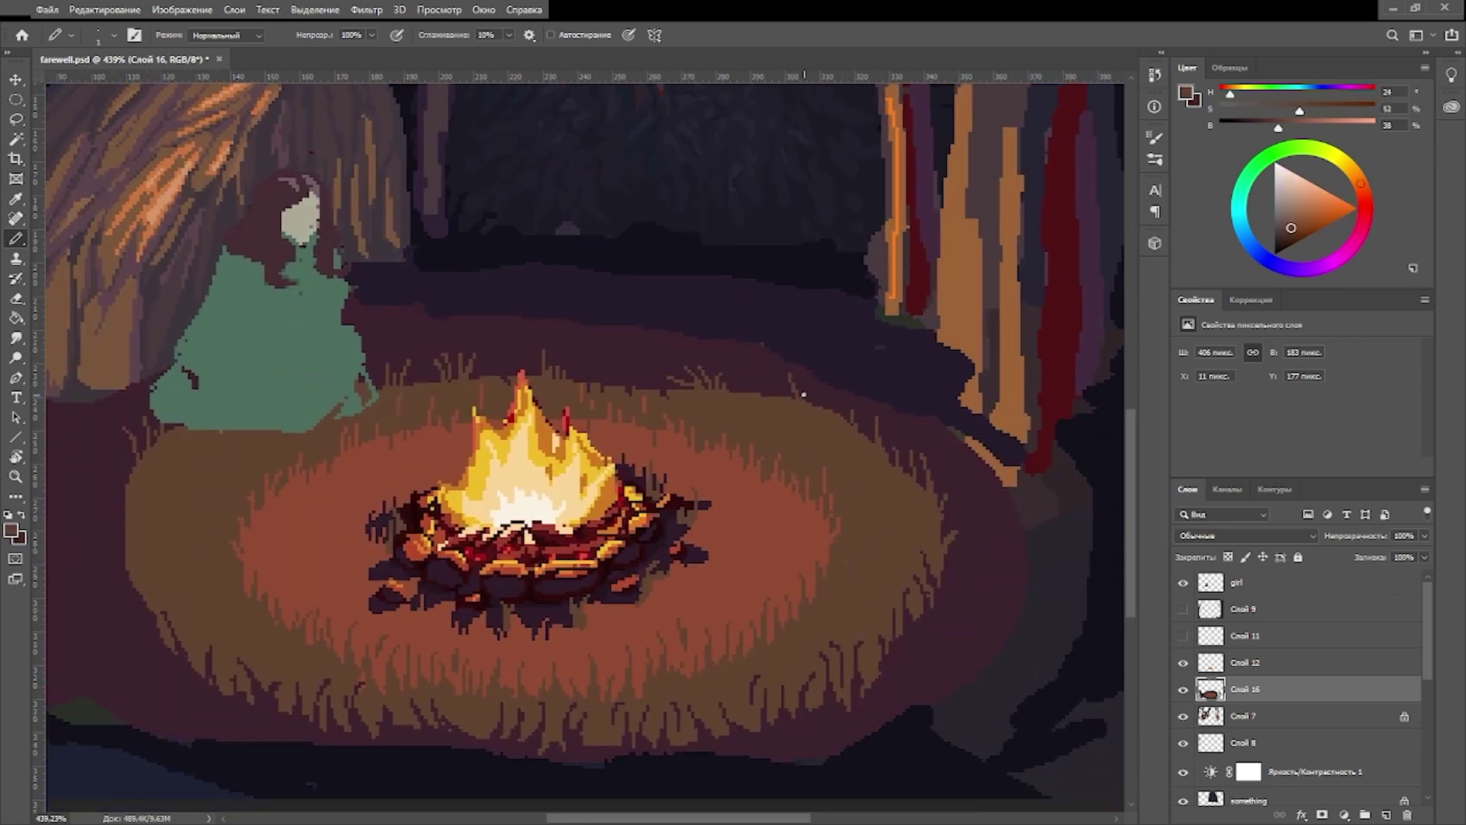
left_click(802, 412, "alt")
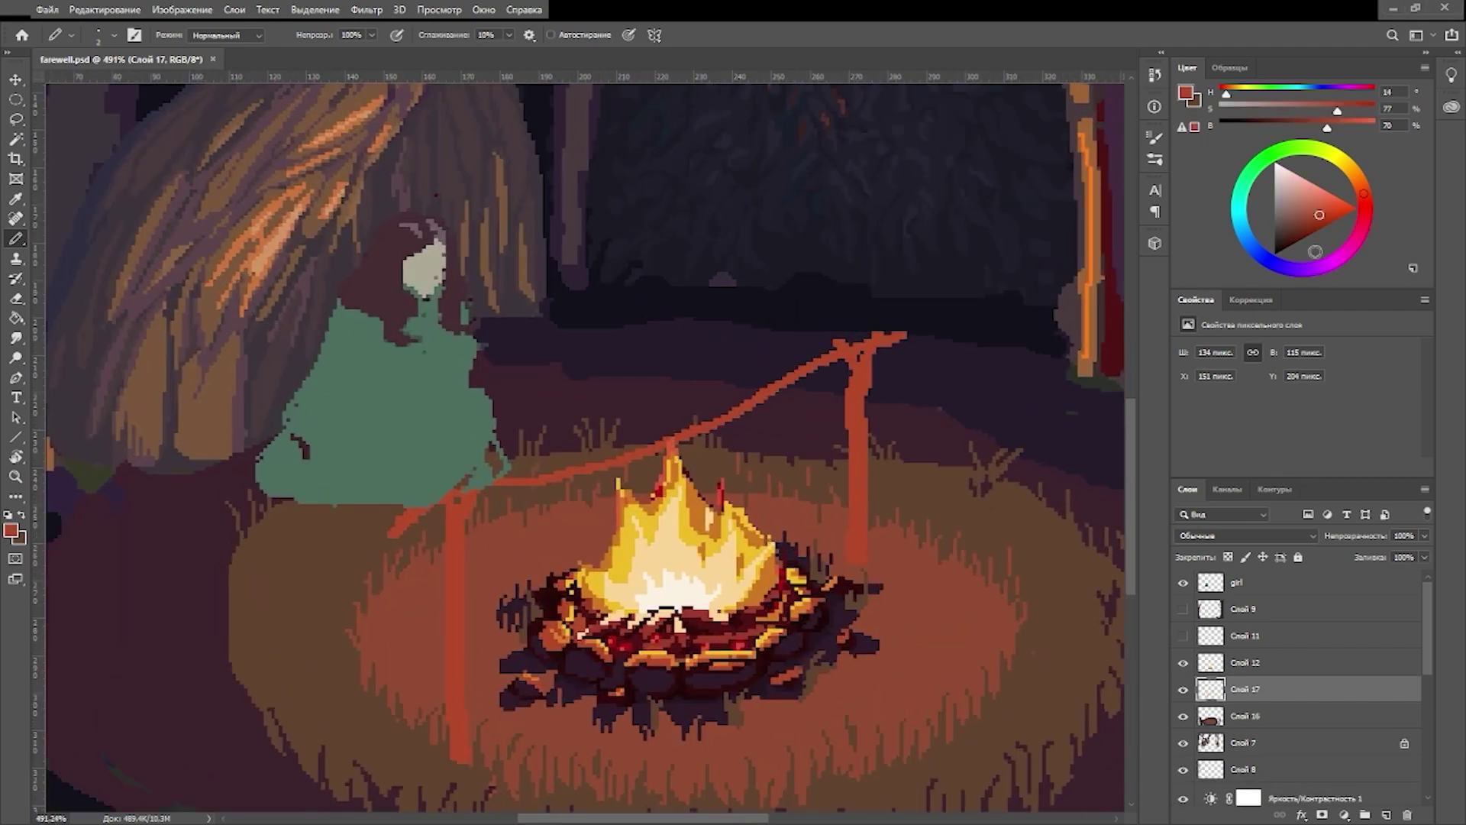
Step: On layer Слой 17, paint dark grey (H 343, S 19, B 28) pieces along the campfire spit and raise the layer above Слой 12
left_click(548, 475, "alt")
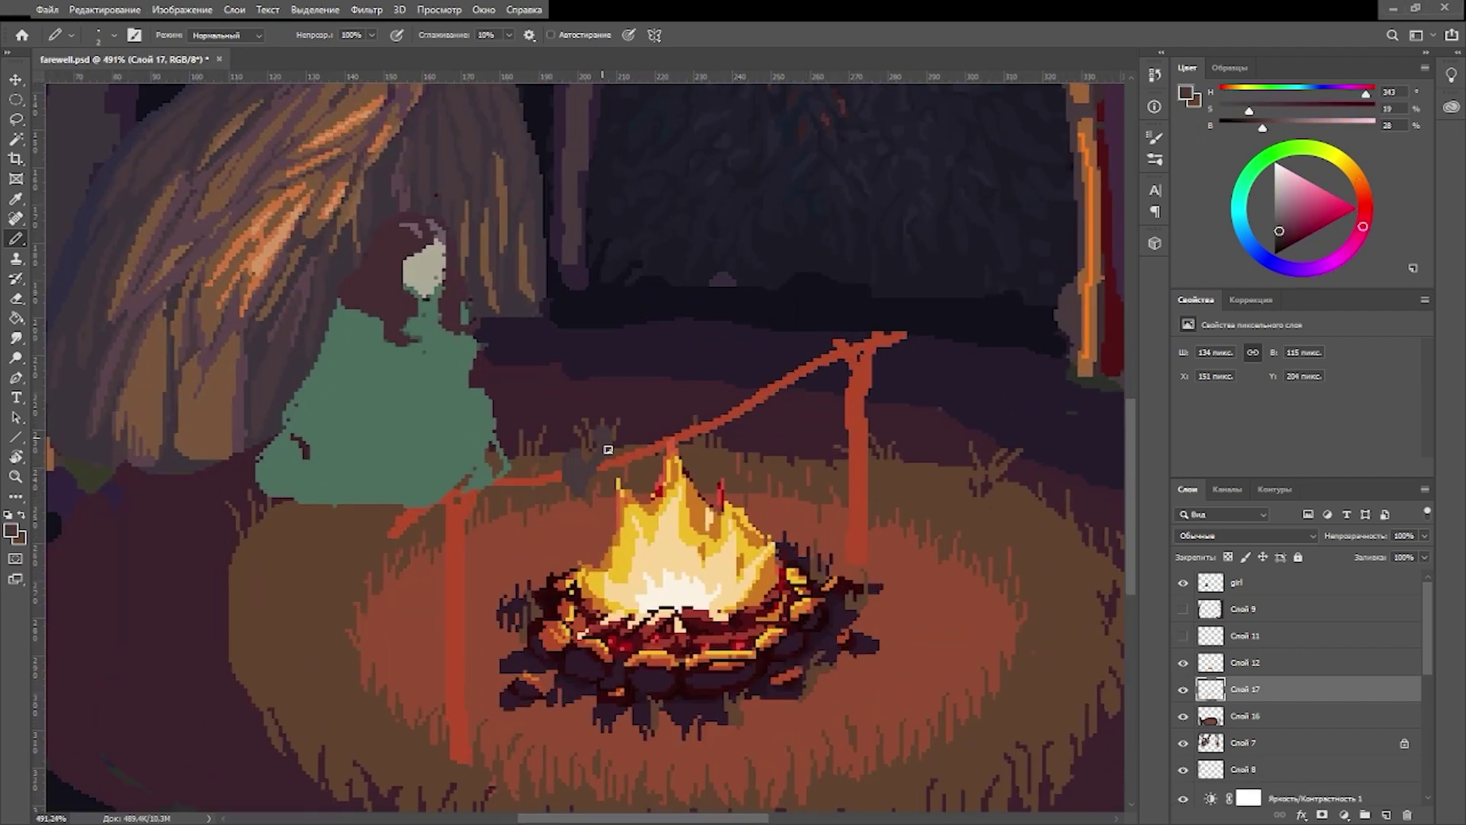
key("ctrl+bracketright")
left_click_drag(700, 412, 711, 441)
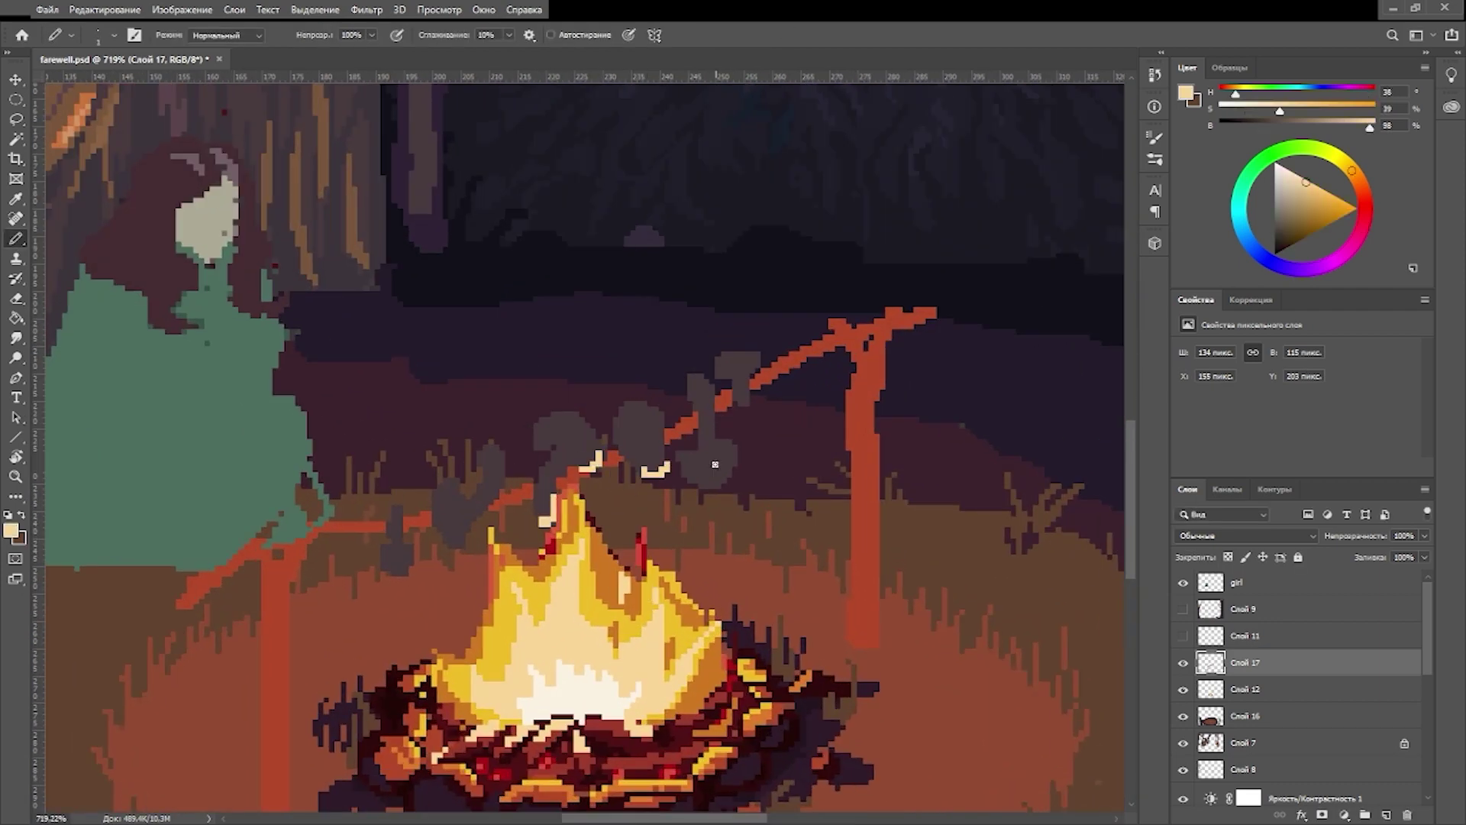
Step: Paint cream (H 38, S 39, B 98) undersides with dark red (H 358, S 91, B 66) edges on the grey pieces along the spit
left_click(394, 566)
left_click(452, 533)
left_click(544, 504)
left_click(593, 462)
left_click(650, 469)
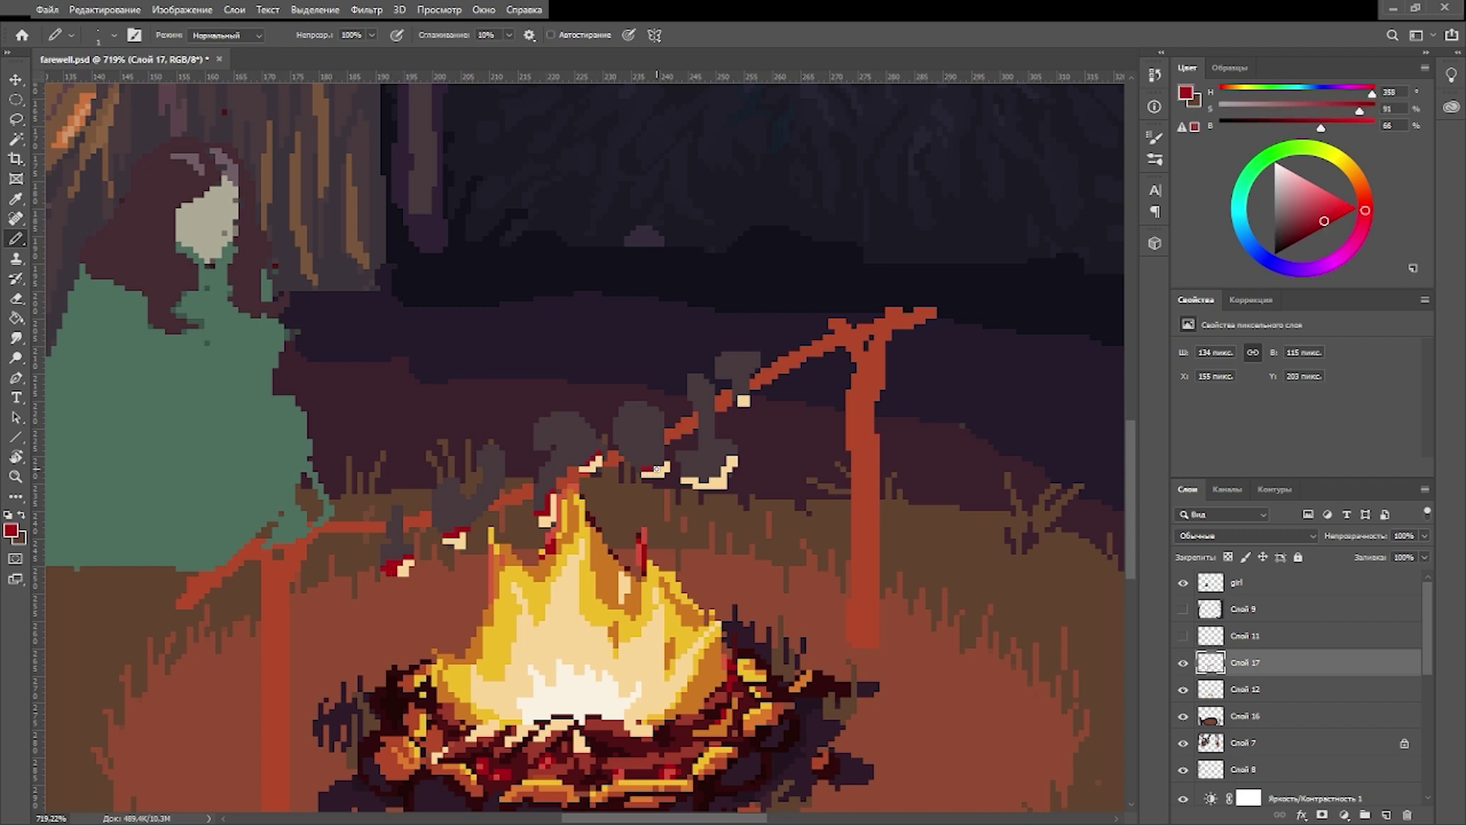
left_click_drag(739, 395, 773, 376)
Step: Paint the middle pieces on the spit as mushrooms with brick red (H 8, S 73, B 62) caps and ochre (H 38, S 61, B 68) stems
left_click(498, 726, "alt")
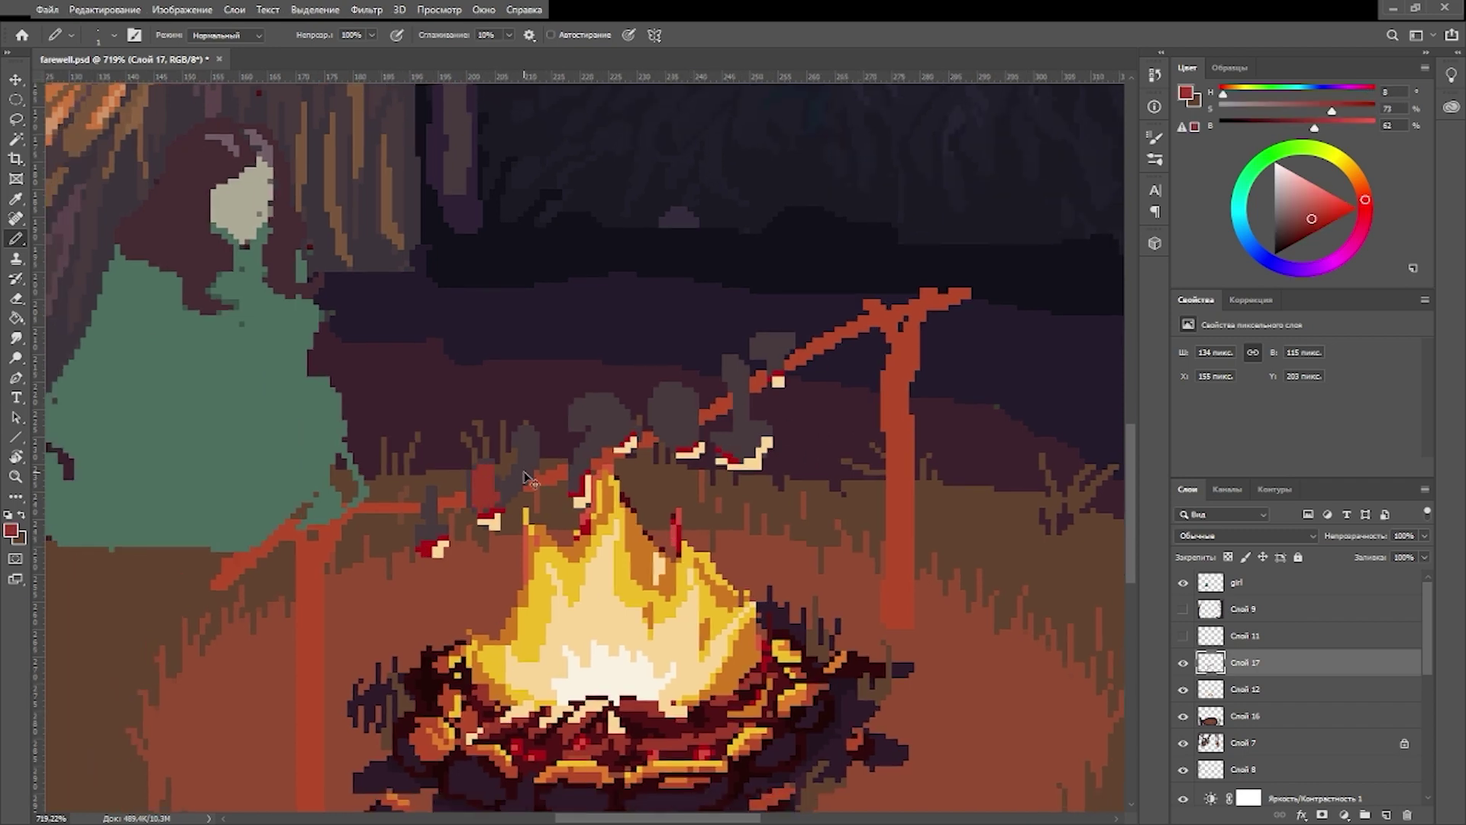
left_click(664, 412, "alt")
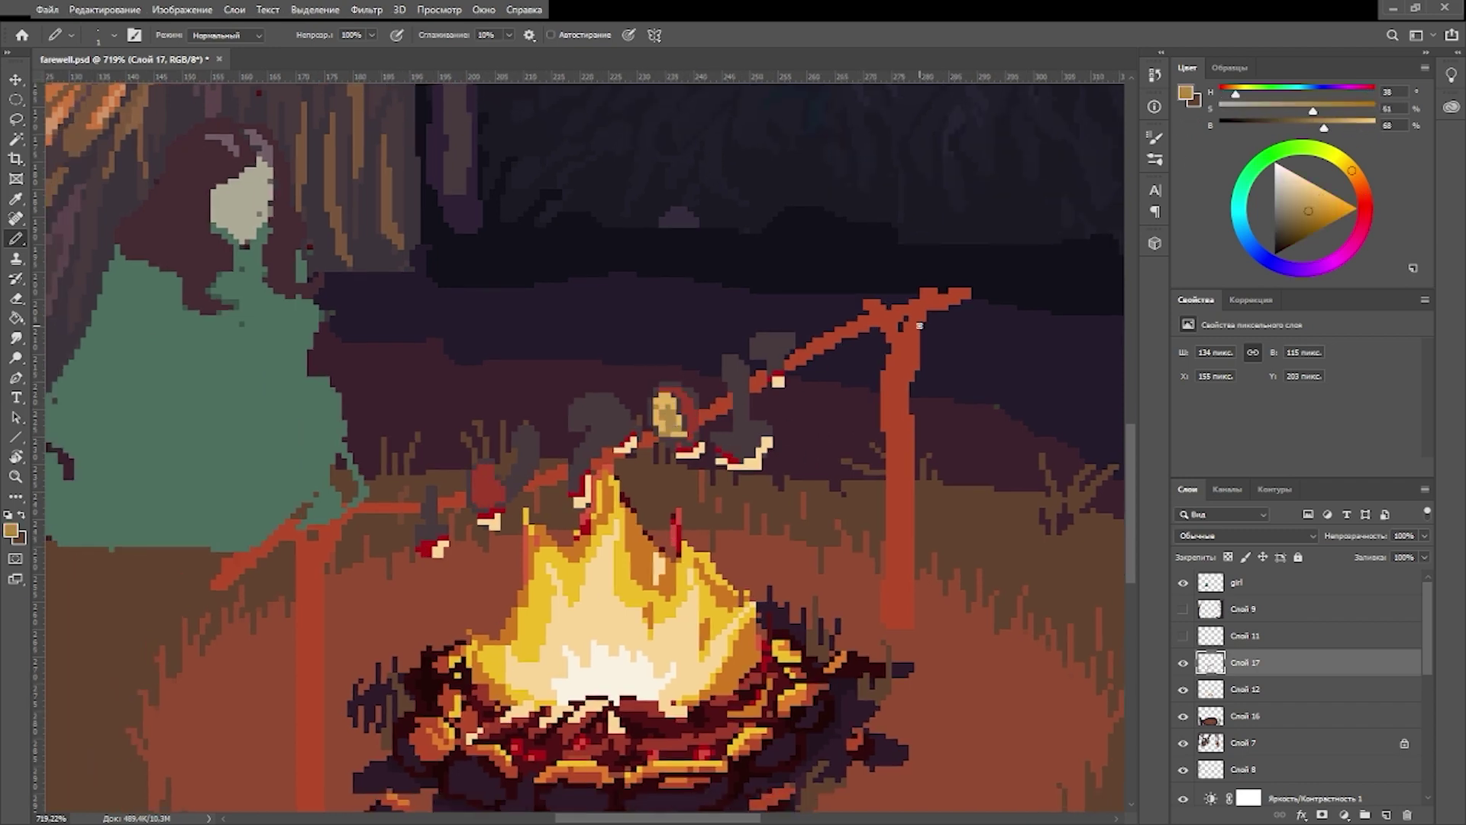
left_click_drag(919, 326, 758, 385)
left_click(655, 414, "alt")
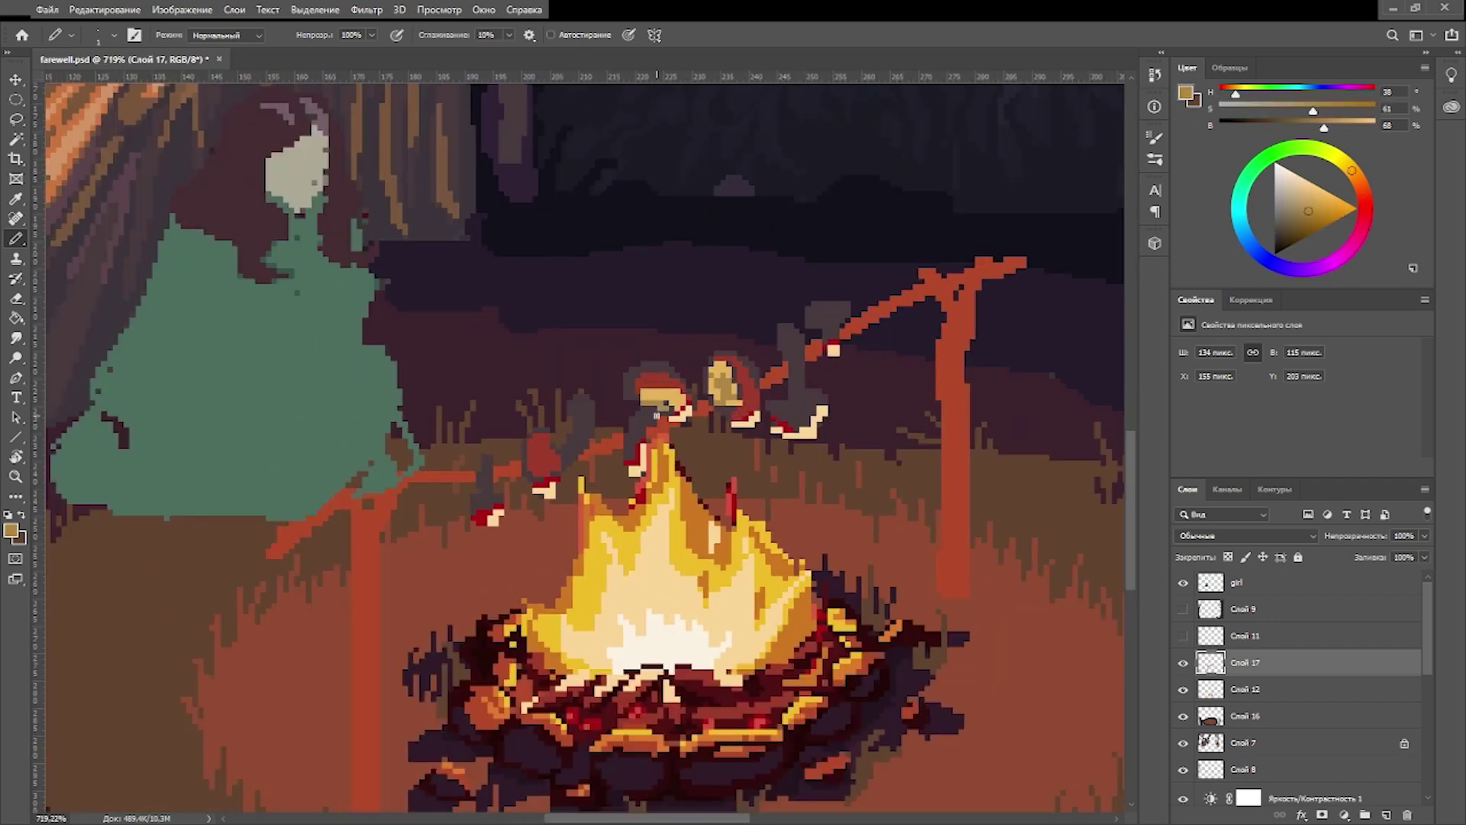
mouse_move(655, 415)
left_mouse_down()
mouse_move(634, 447)
mouse_move(622, 393)
left_mouse_up()
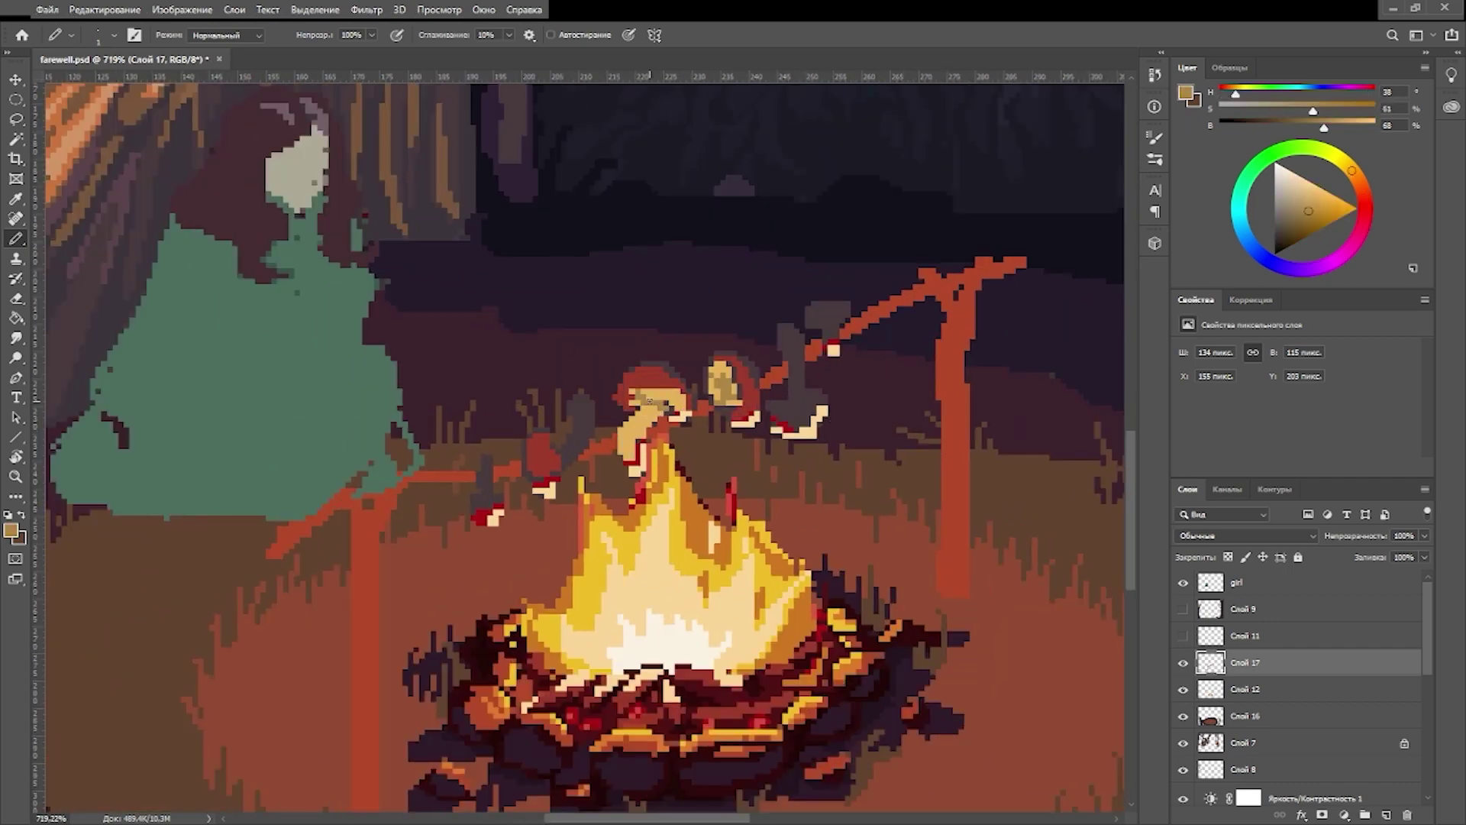
Step: Erase the old lower edges, add orange (H 31, S 93, B 98) glow to the mushrooms and paint an ochre stem beside the left red cap
left_click(649, 400, "alt")
key("e")
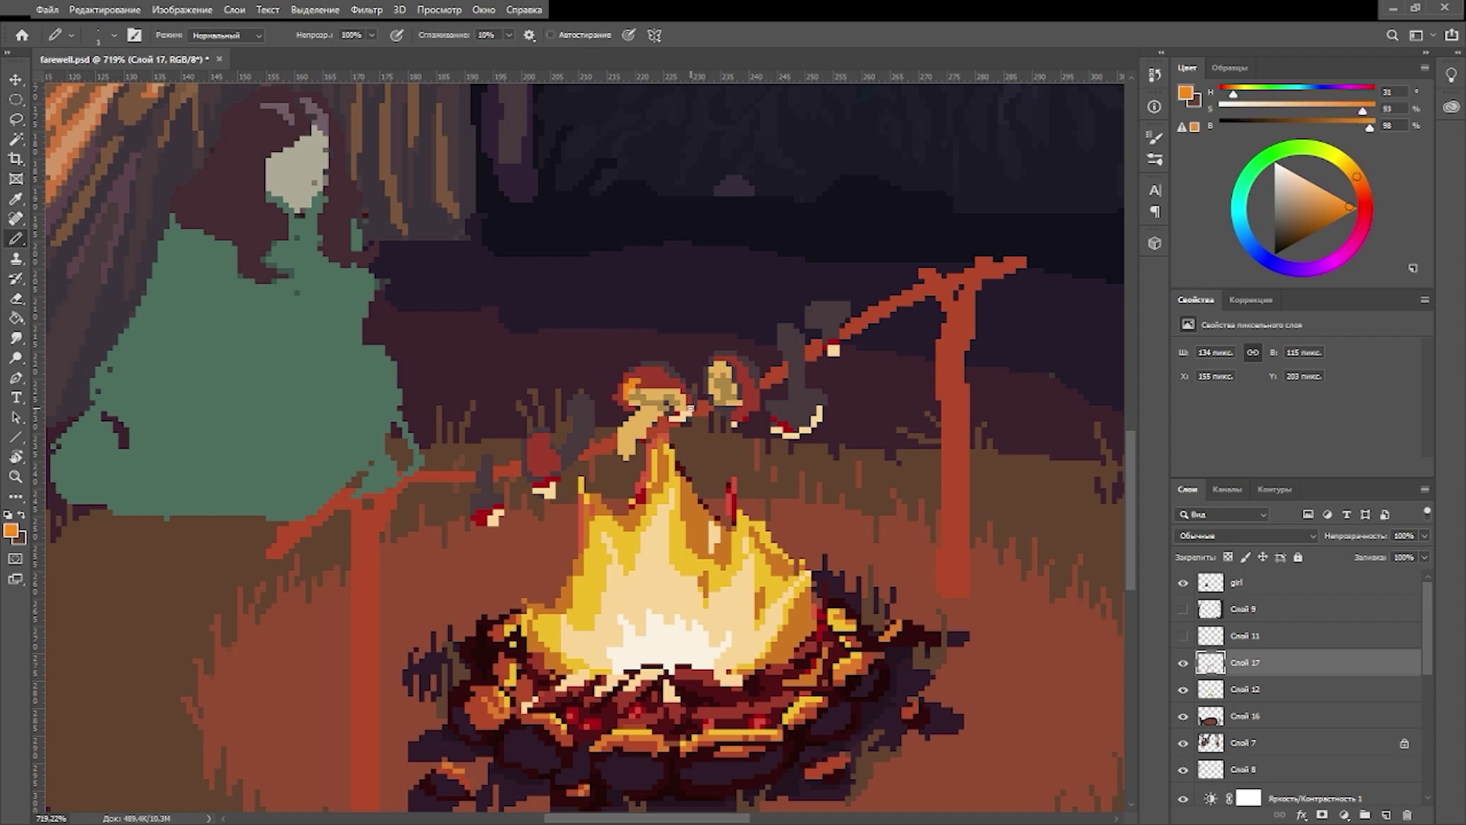
key("b")
mouse_move(569, 458)
left_mouse_down()
mouse_move(585, 400)
mouse_move(570, 411)
mouse_move(568, 394)
mouse_move(665, 410)
left_mouse_up()
left_click(580, 401, "alt")
key("e")
left_click(581, 398)
key("b")
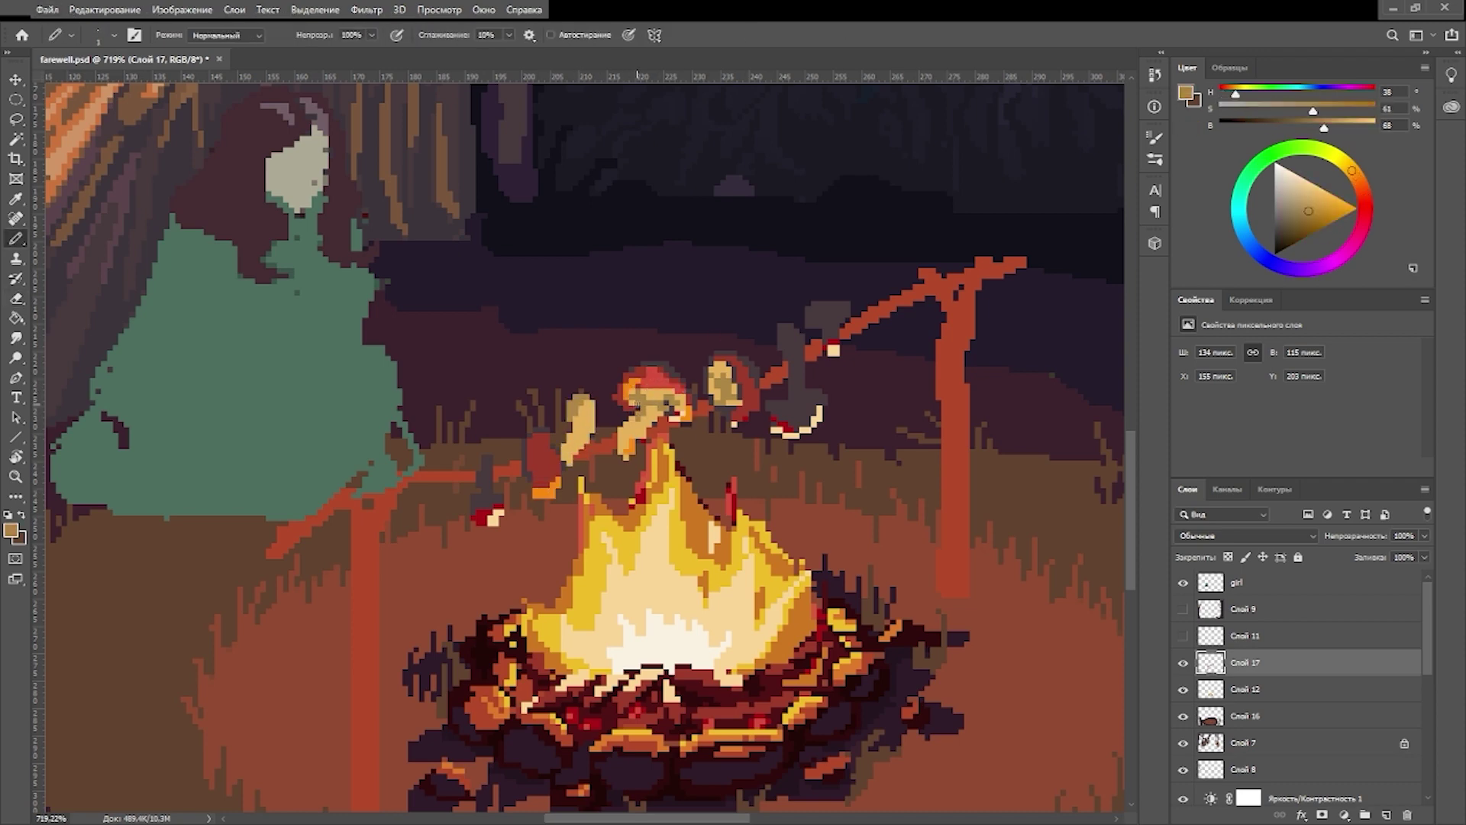
Step: Lighten the mushroom stems with yellow ochre (H 38, S 61, B 90) and the middle cap with bright red (H 8, S 73, B 85)
left_click(662, 410, "alt")
scroll(628, 538, "down", 5)
scroll(628, 538, "up", 5)
left_click(629, 501, "alt")
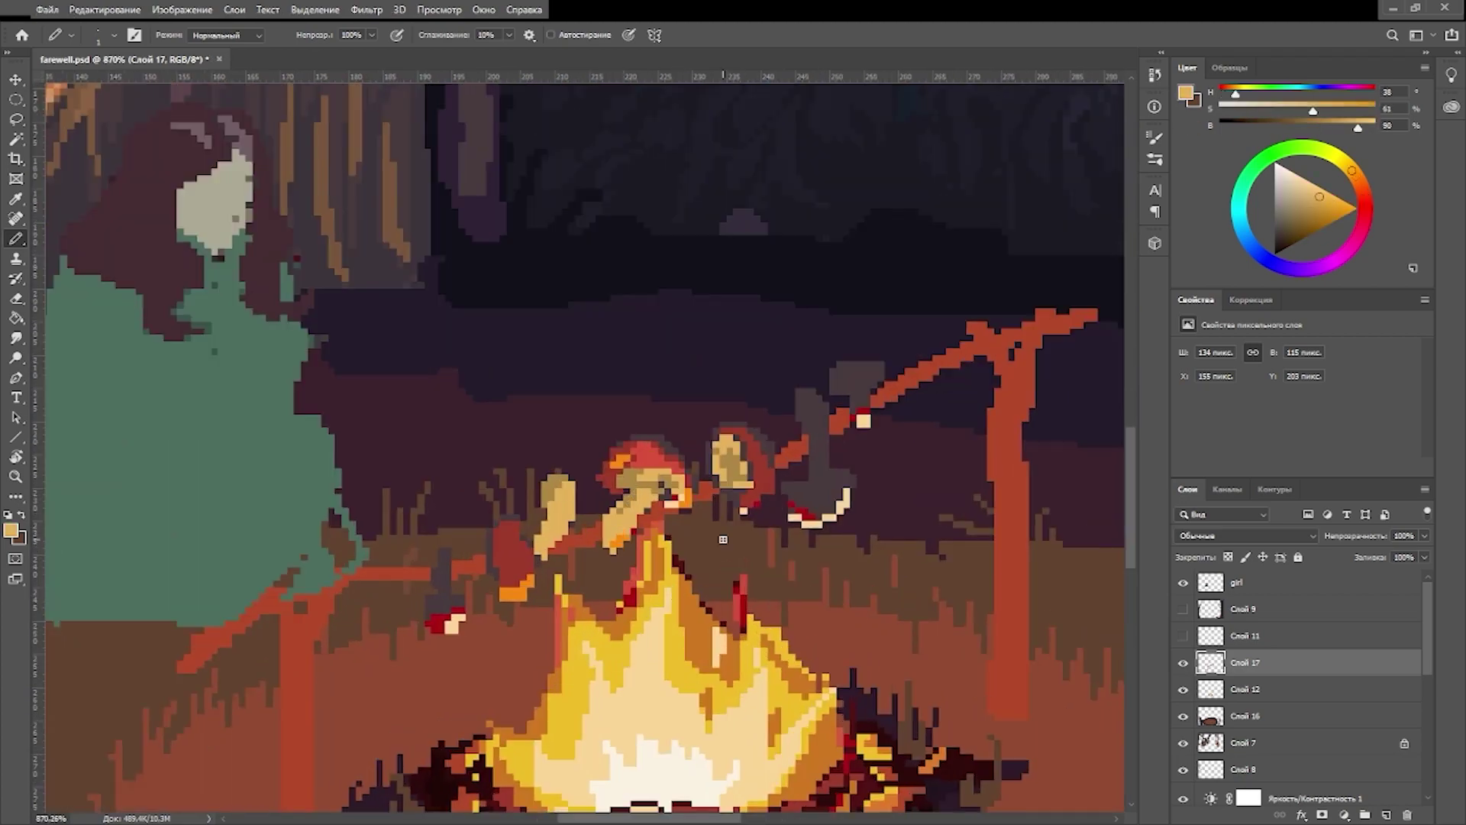
left_click(670, 493, "alt")
scroll(687, 469, "down", 5)
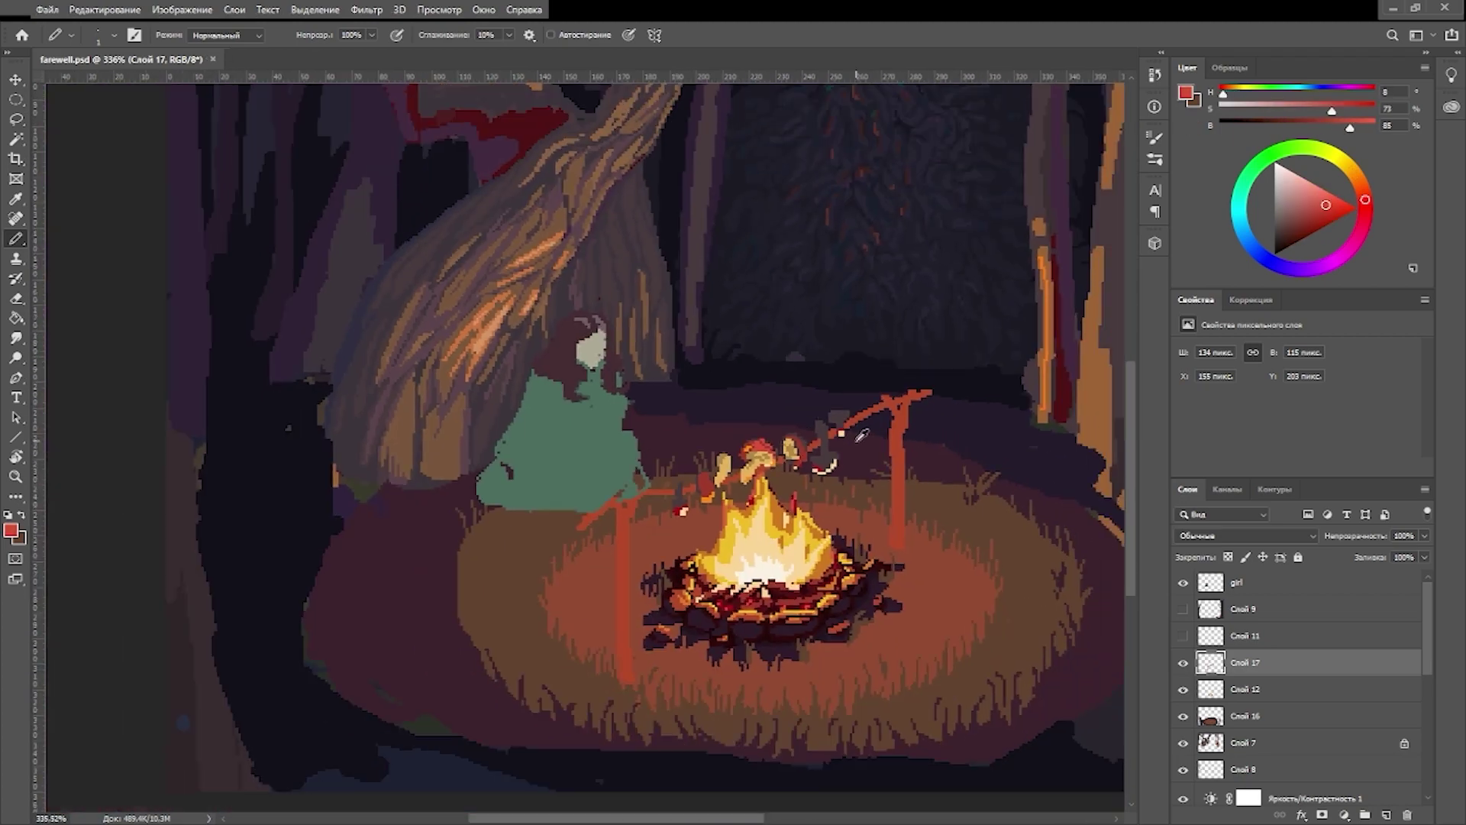
Step: Add pale cream (H 31, S 20, B 99) highlights under the two middle mushrooms and touch up their caps with brick red (H 8, S 73, B 62)
scroll(791, 491, "up", 3)
scroll(610, 610, "up", 3)
left_click(703, 455, "alt")
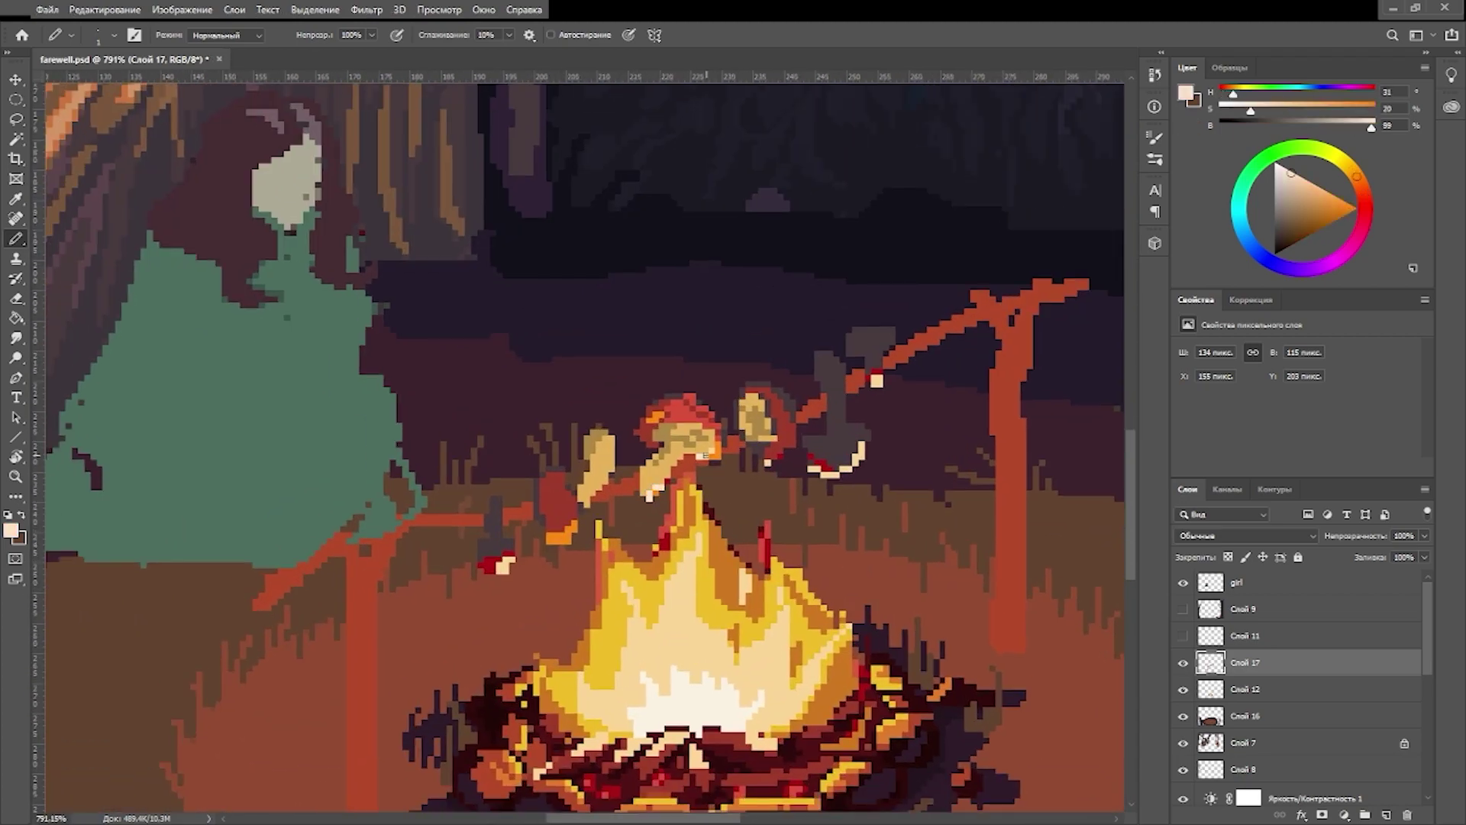
left_click_drag(784, 495, 771, 520)
left_click(732, 464, "alt")
left_click(727, 440, "alt")
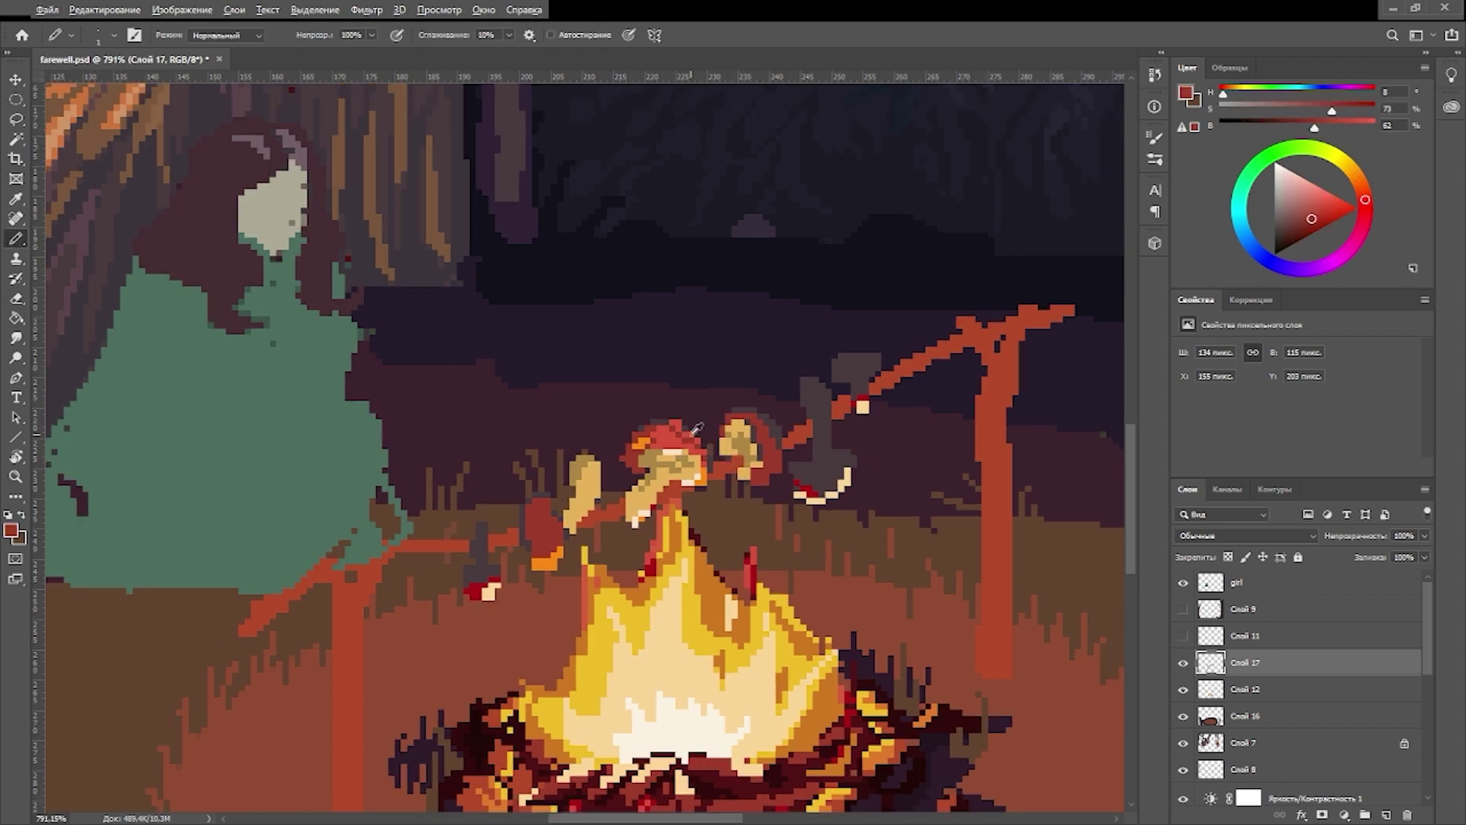
left_click(763, 493, "alt")
scroll(685, 419, "down", 4)
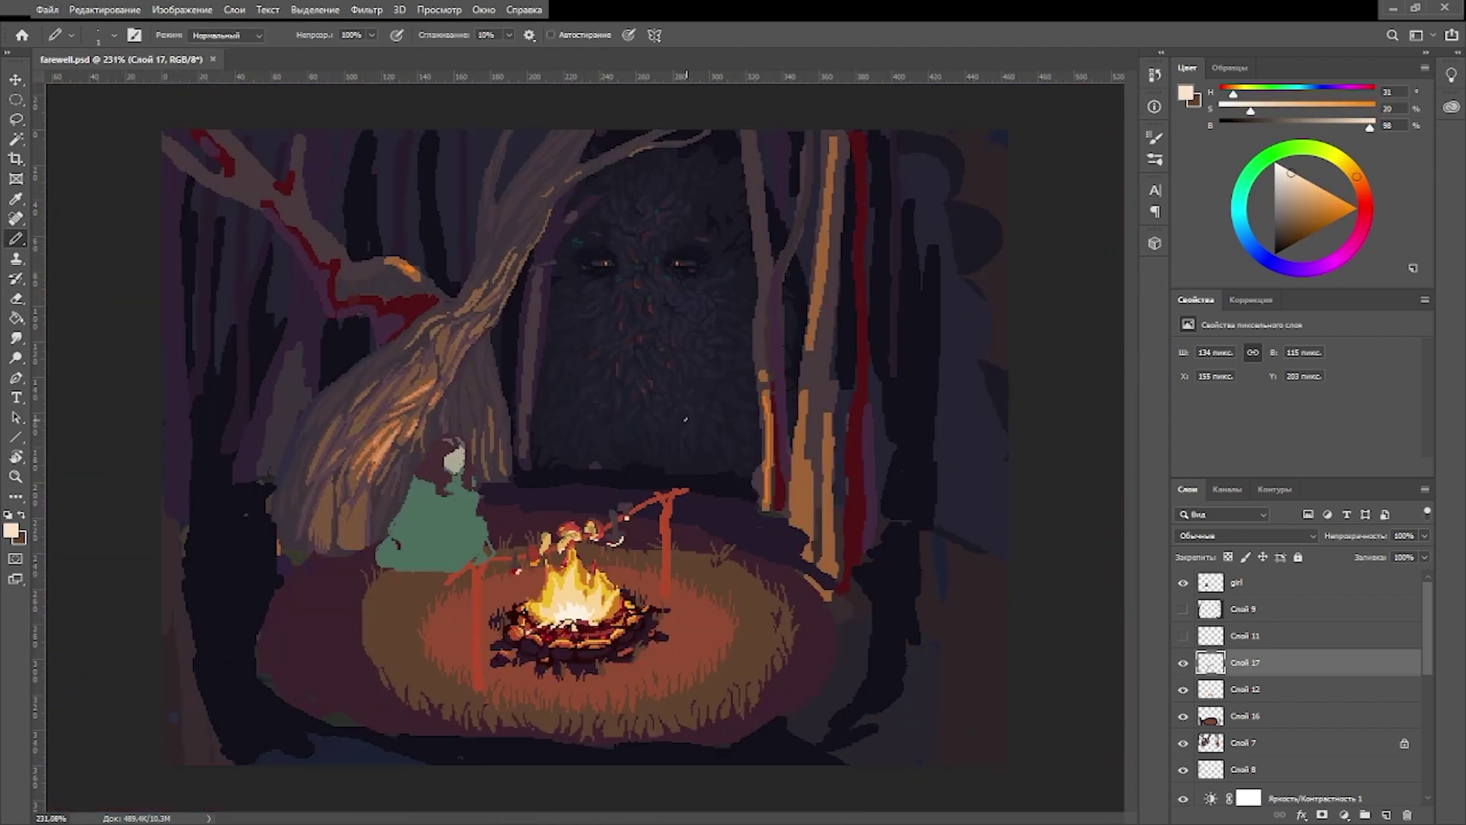
Step: Trim the left red mushroom cap's underside and repaint the cap with bright red and orange shading
scroll(519, 569, "up", 3)
left_click(517, 579, "alt")
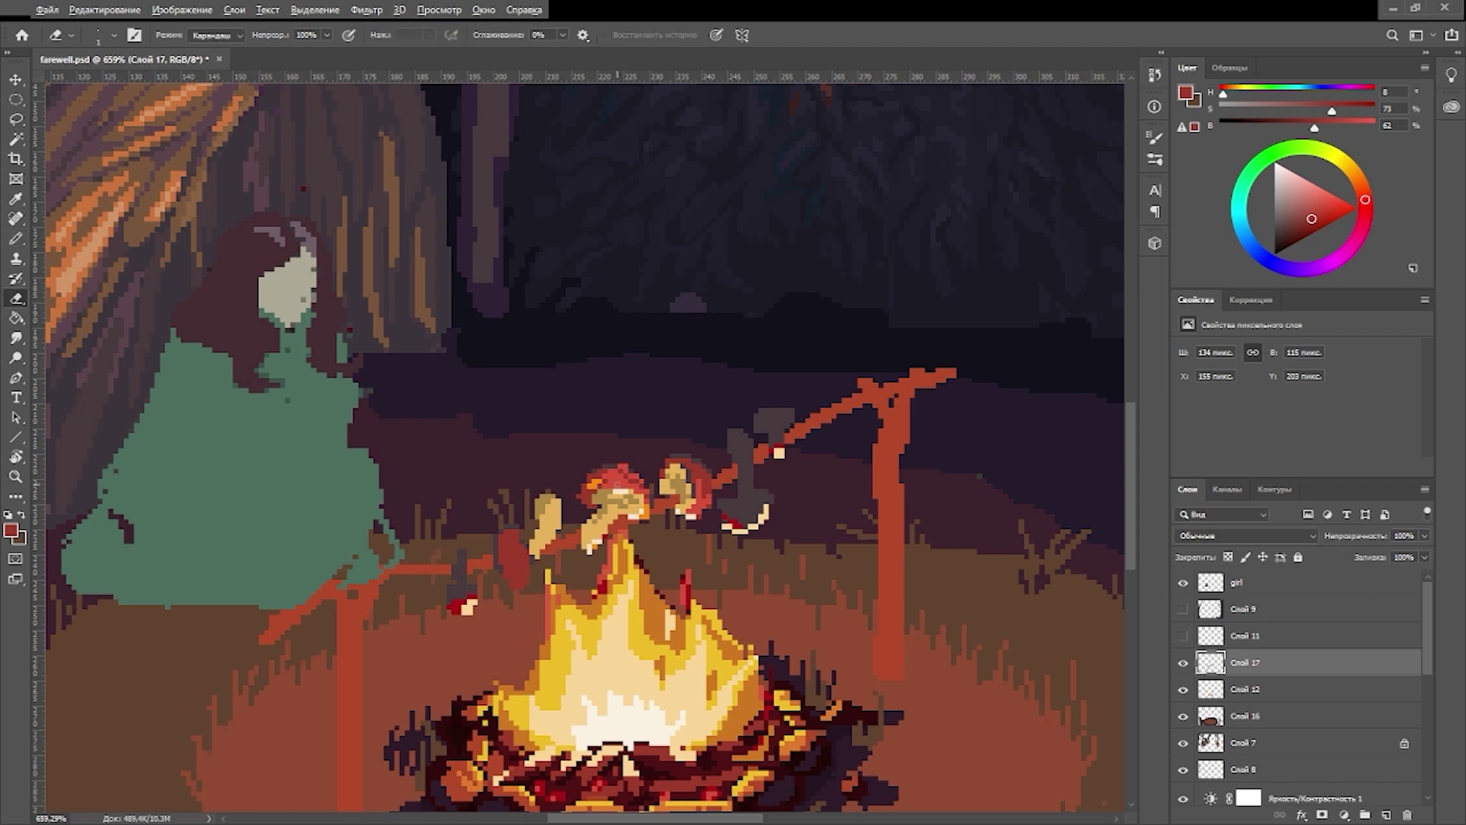
left_click_drag(584, 543, 614, 510)
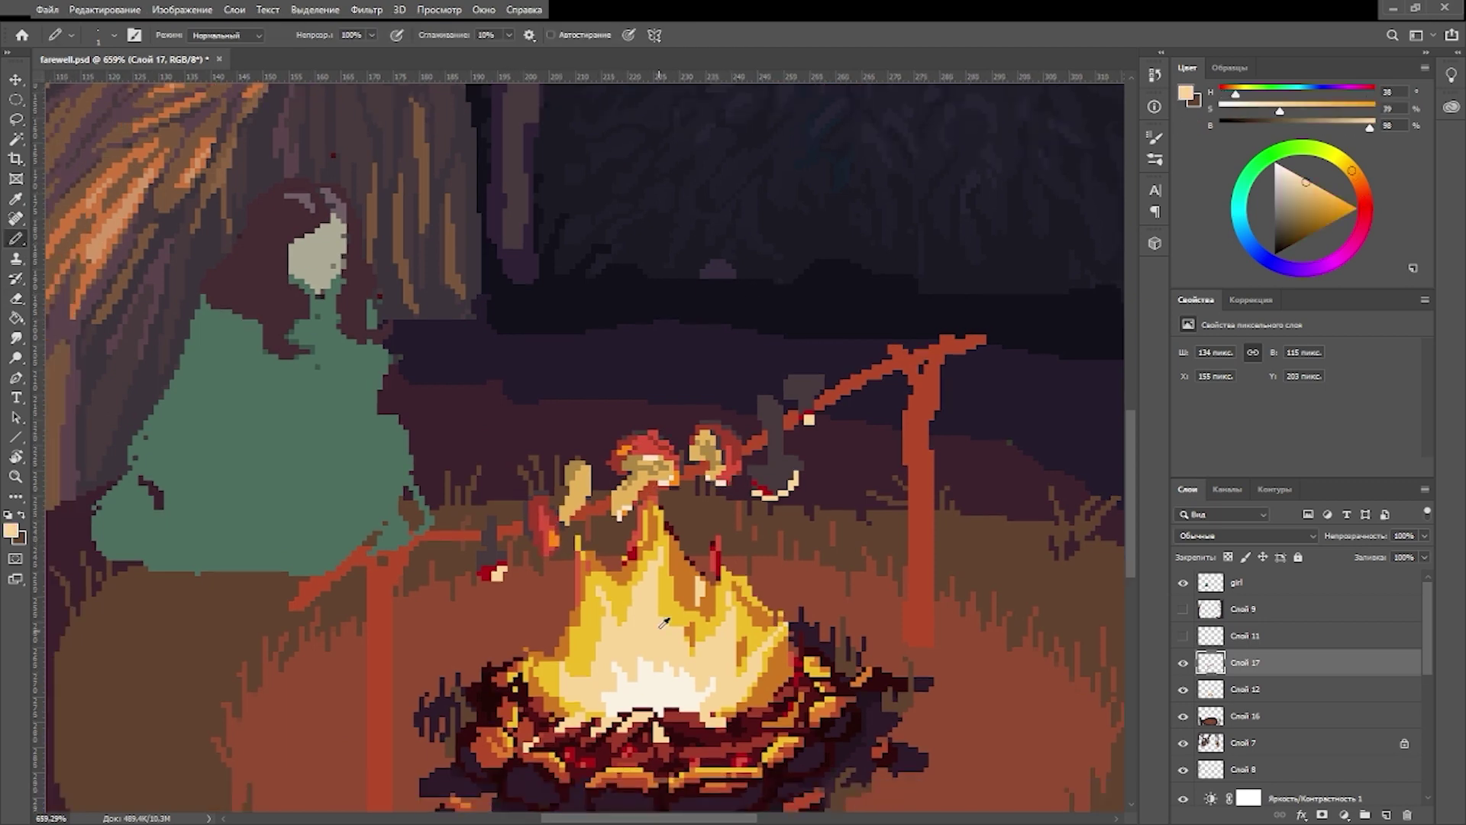
Step: Paint orange-brown (H 23, S 71, B 80) firelight highlights along the spit and down the right post
left_click(614, 510, "alt")
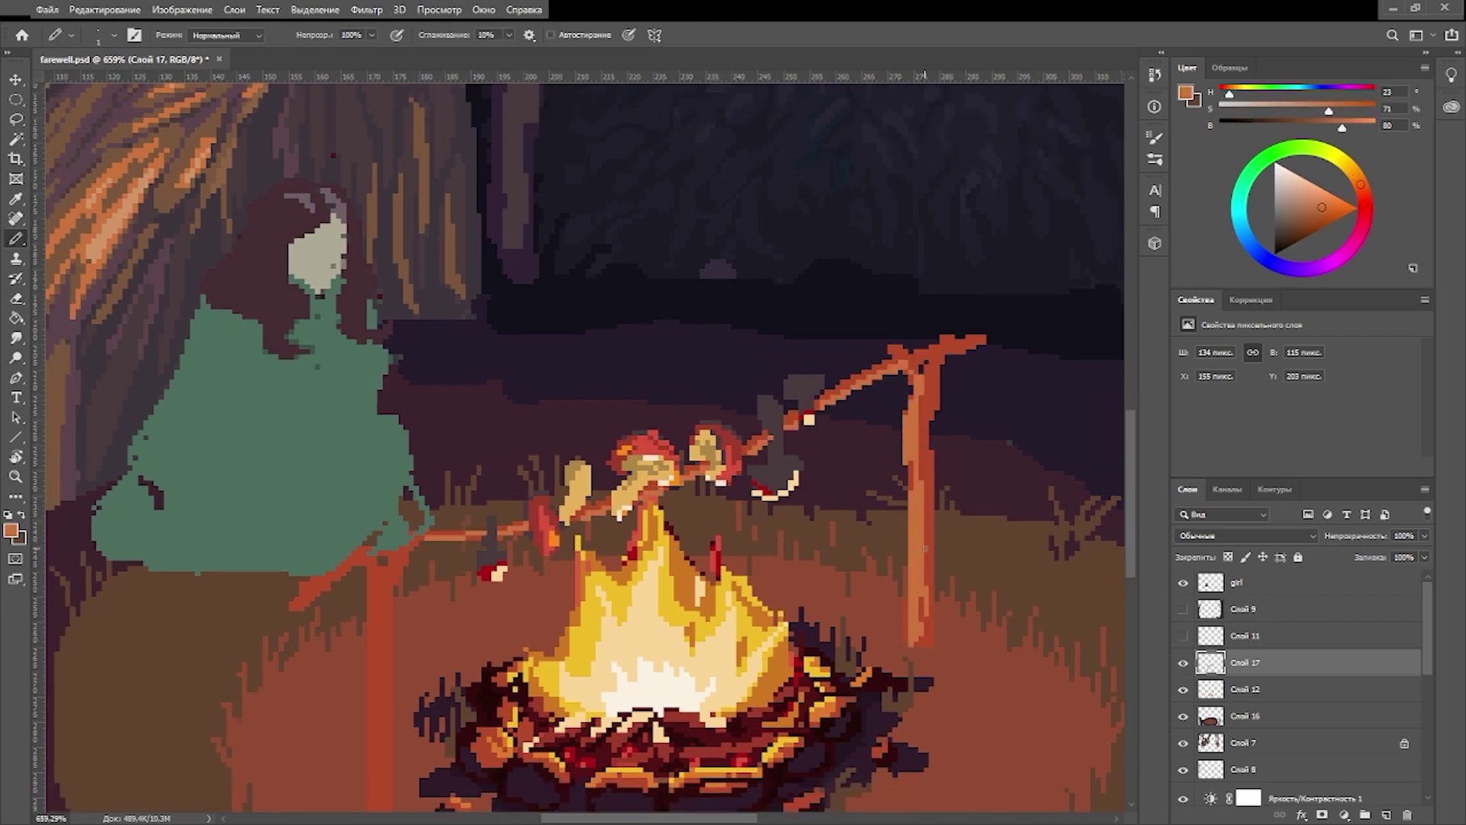
scroll(924, 548, "down", 4)
scroll(923, 426, "up", 5)
Step: Recolour the flame's right tongue with red (H 7, S 72, B 84) and orange (H 30, S 84, B 81)
left_click(716, 517, "alt")
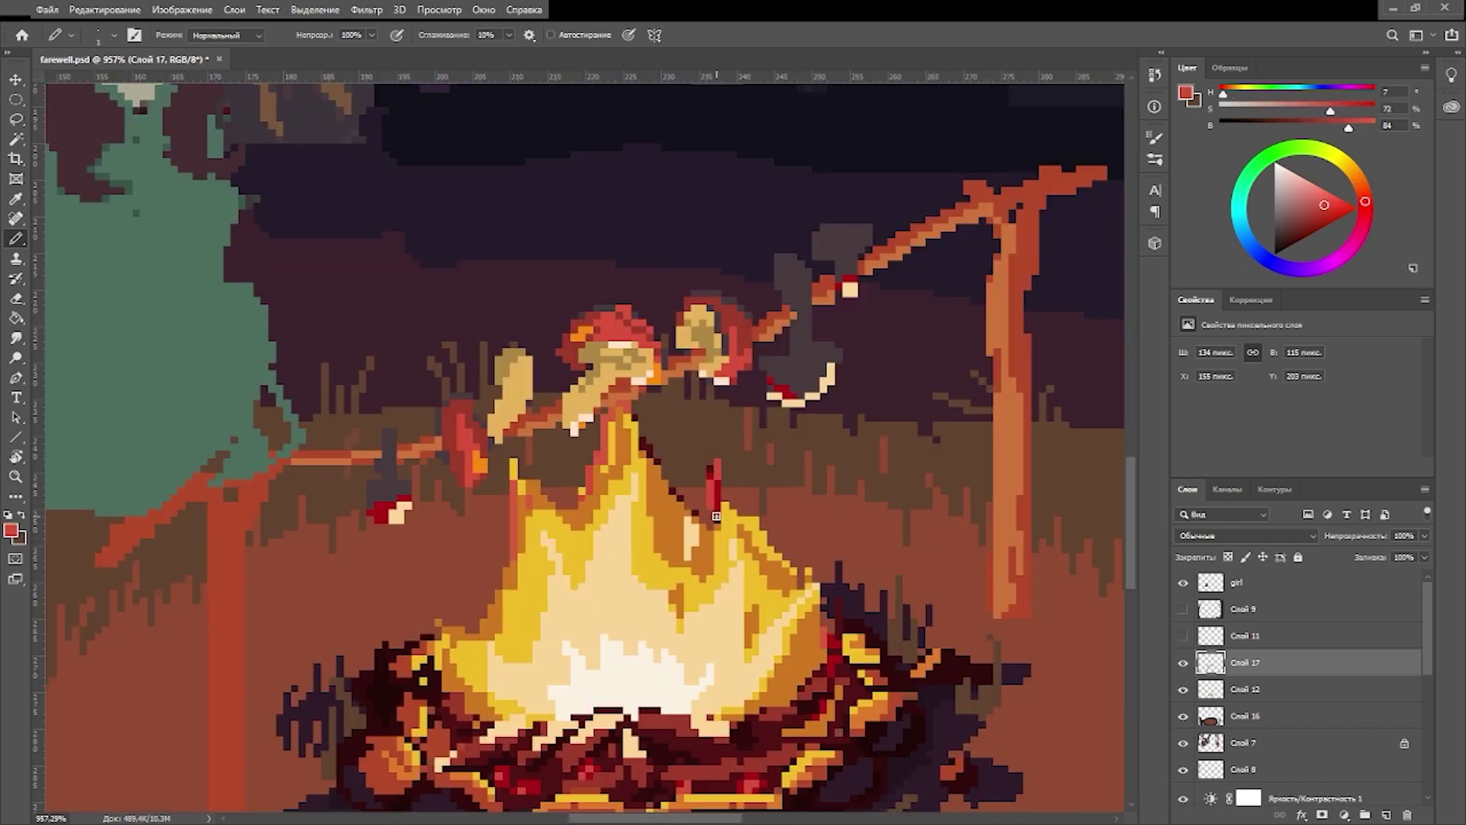
left_click(716, 526, "alt")
scroll(717, 516, "down", 5)
scroll(687, 321, "up", 2)
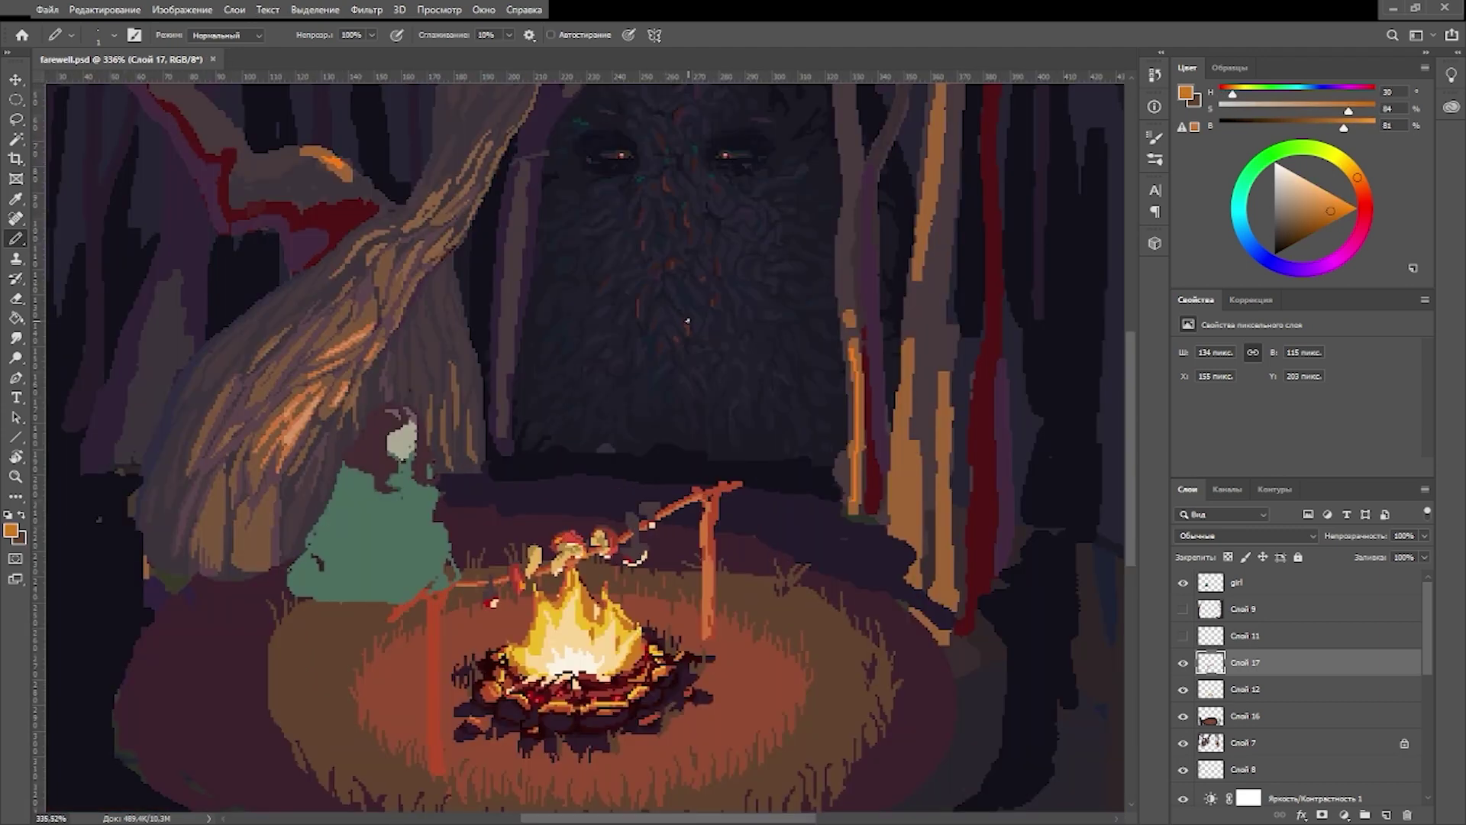
Step: Turn the lowest grey piece near the spit's right end into a bright red (H 8, S 73, B 85) mushroom cap, erasing its excess edges
scroll(622, 566, "up", 3)
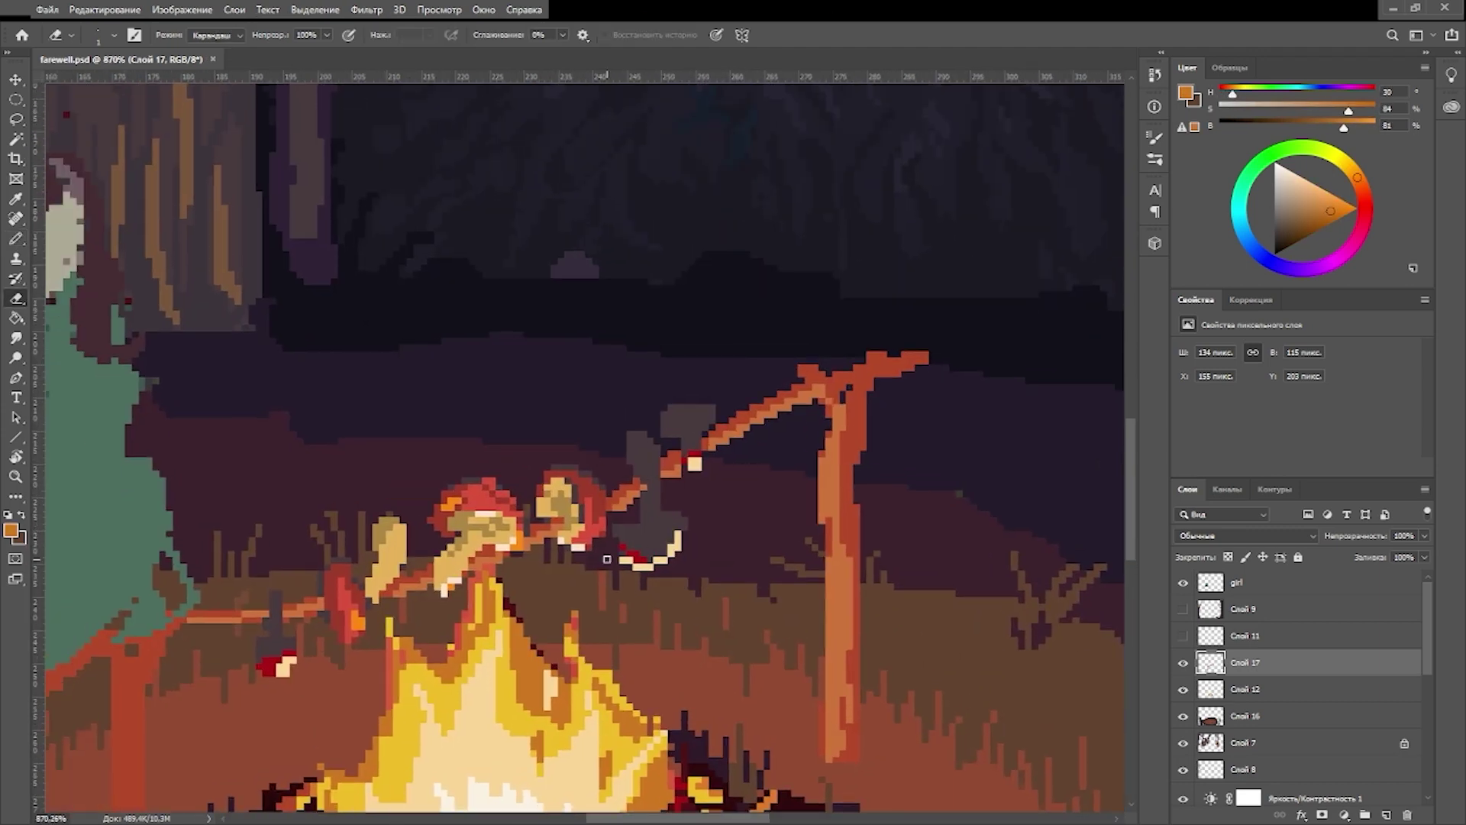
left_click(665, 519, "alt")
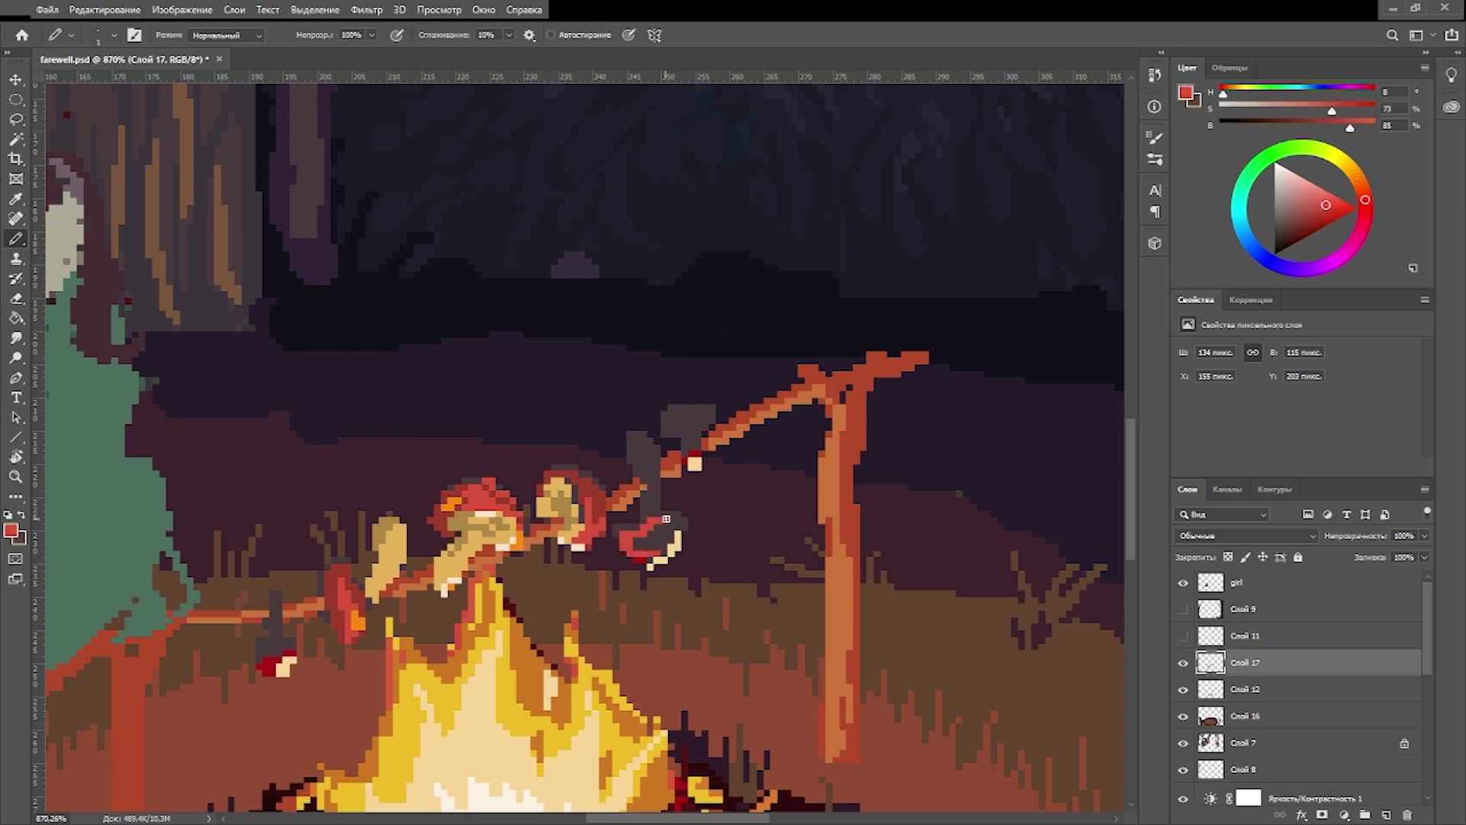
left_click(580, 507, "alt")
key("e")
left_click_drag(690, 506, 736, 536)
Step: Paint that mushroom's stem in ochre (H 38, S 61, B 90) and shade the spit with dark rust (H 14, S 77, B 52)
key("b")
left_click(600, 535, "alt")
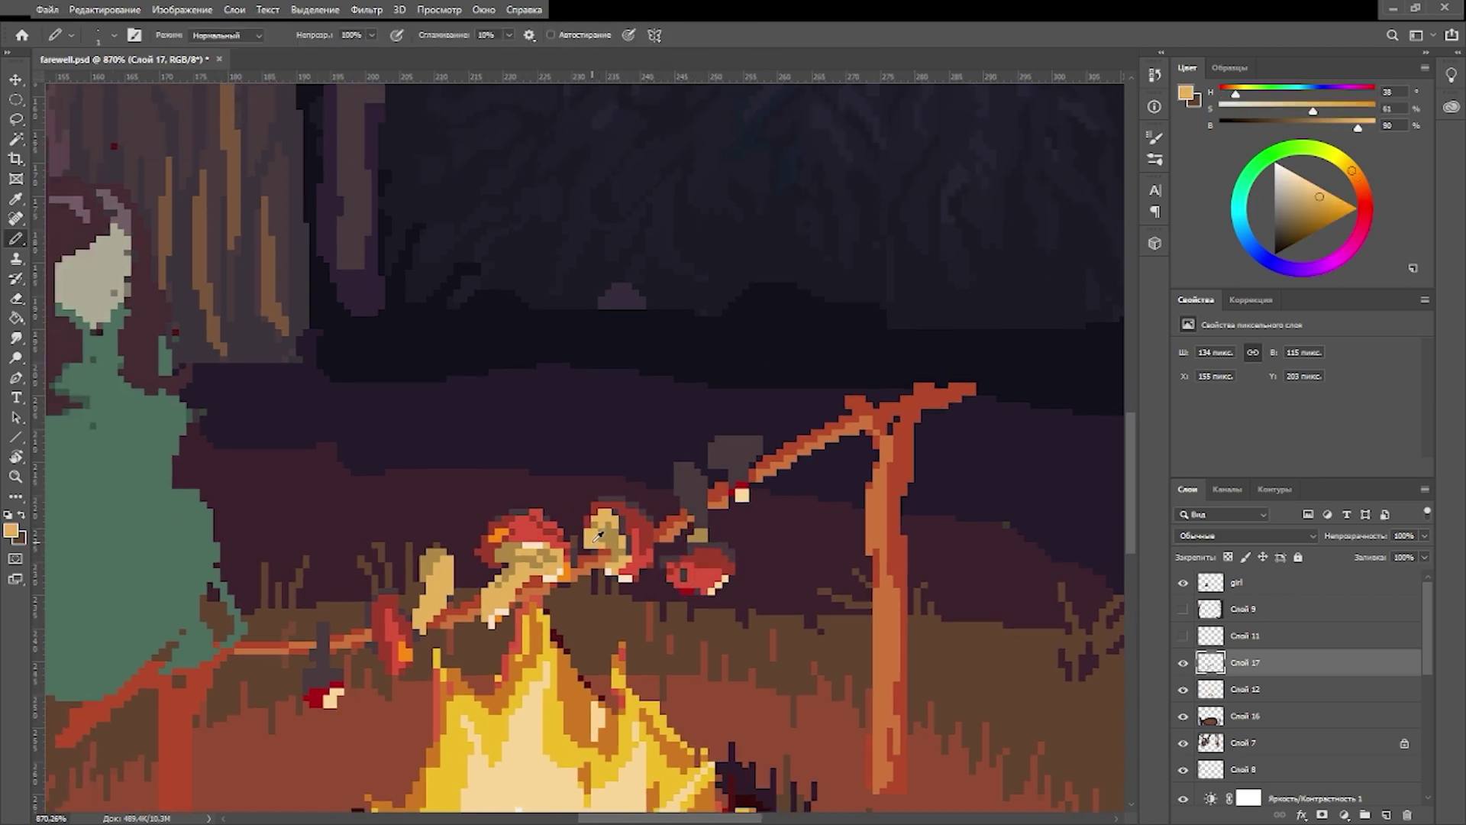
mouse_move(675, 489)
left_mouse_down()
mouse_move(689, 468)
mouse_move(671, 477)
left_mouse_up()
left_click(691, 509, "alt")
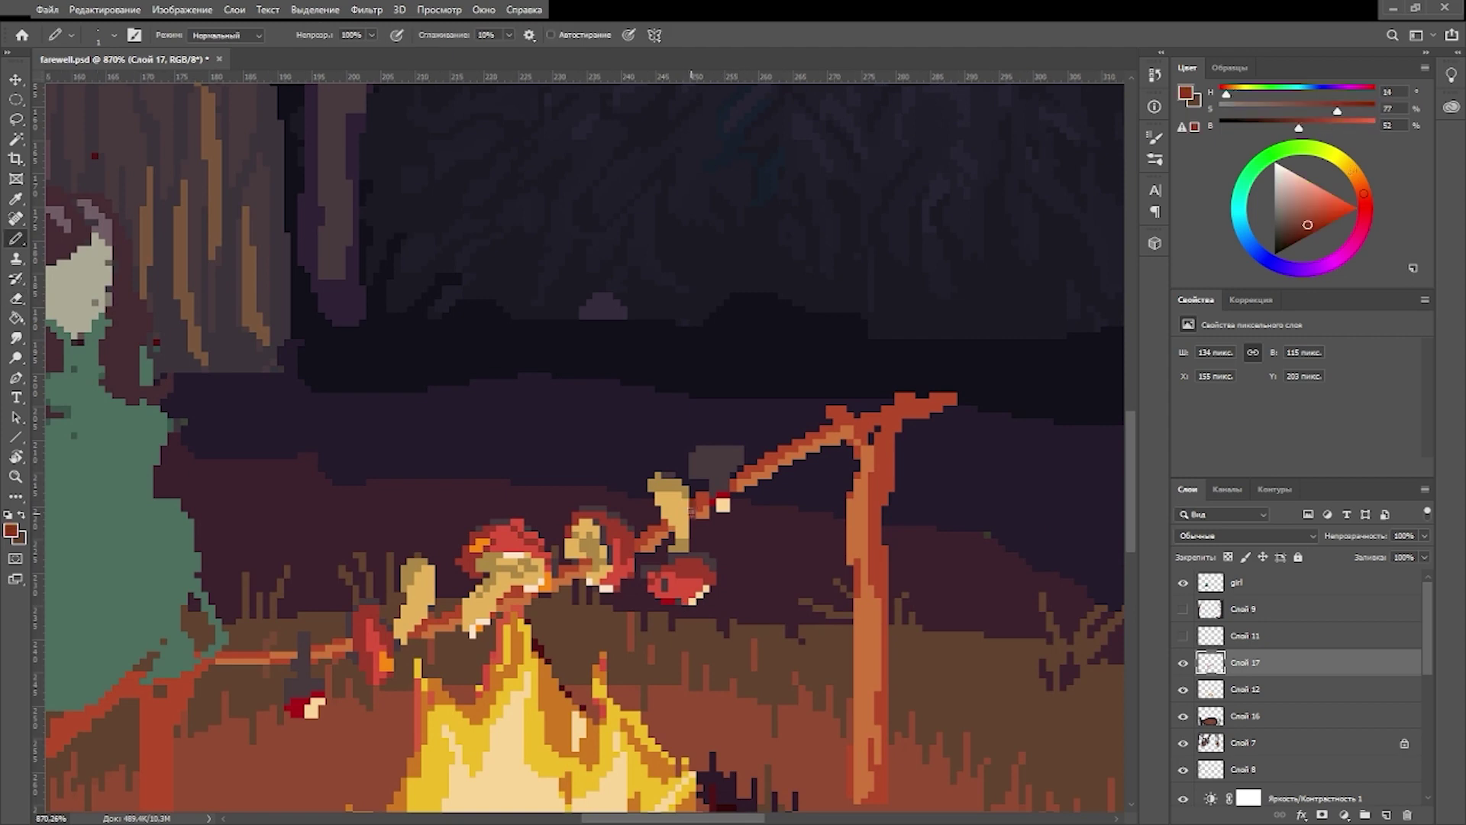
scroll(810, 453, "down", 3)
scroll(779, 529, "up", 2)
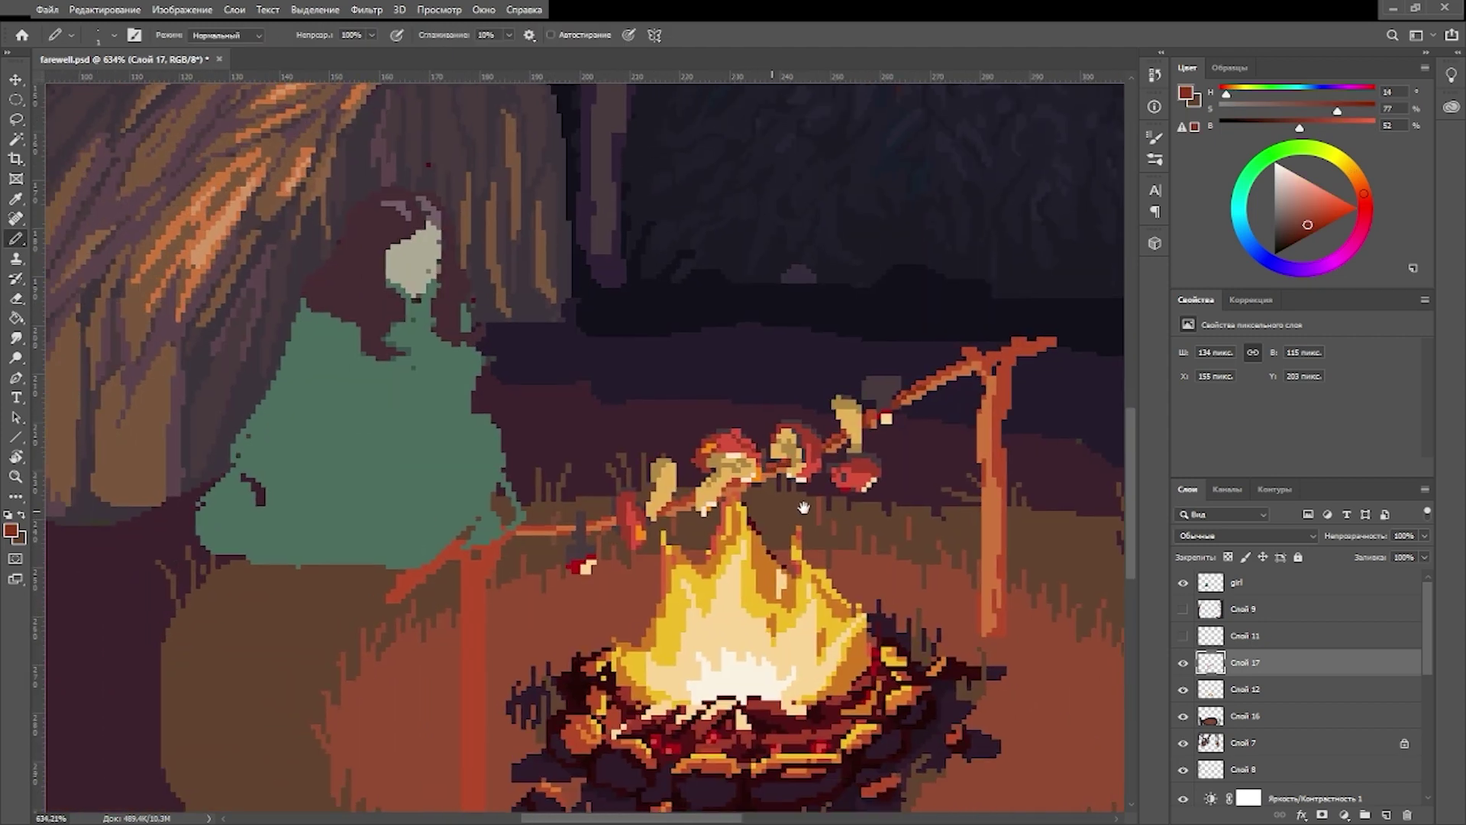
Step: Hide the girl layer and extend the left post with a forked branch top in red (H 14, S 77, B 70)
left_click_drag(779, 529, 956, 437)
scroll(653, 438, "down", 3)
key("l")
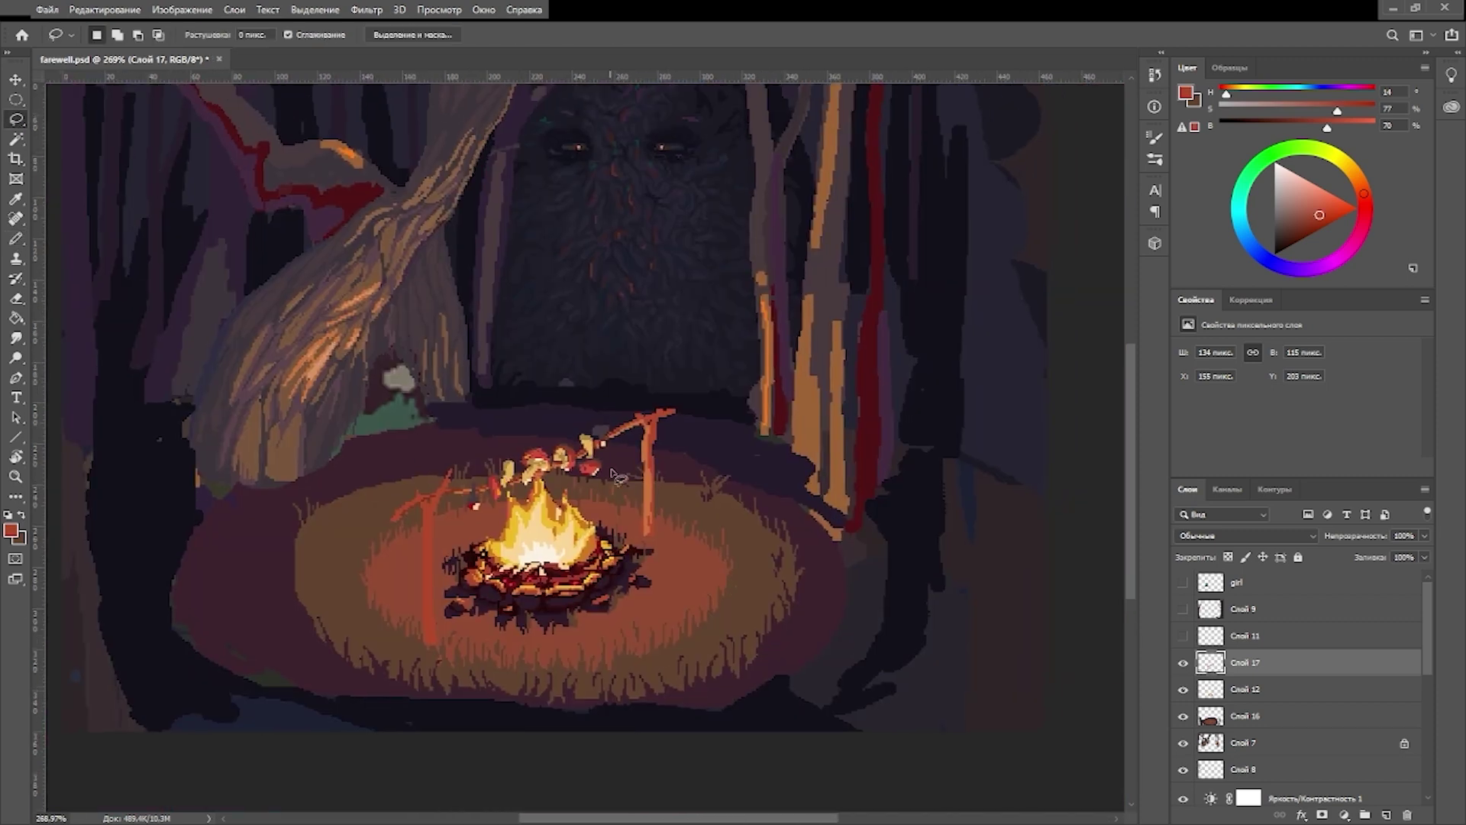
scroll(366, 392, "up", 2)
key("x")
key("b")
key("x")
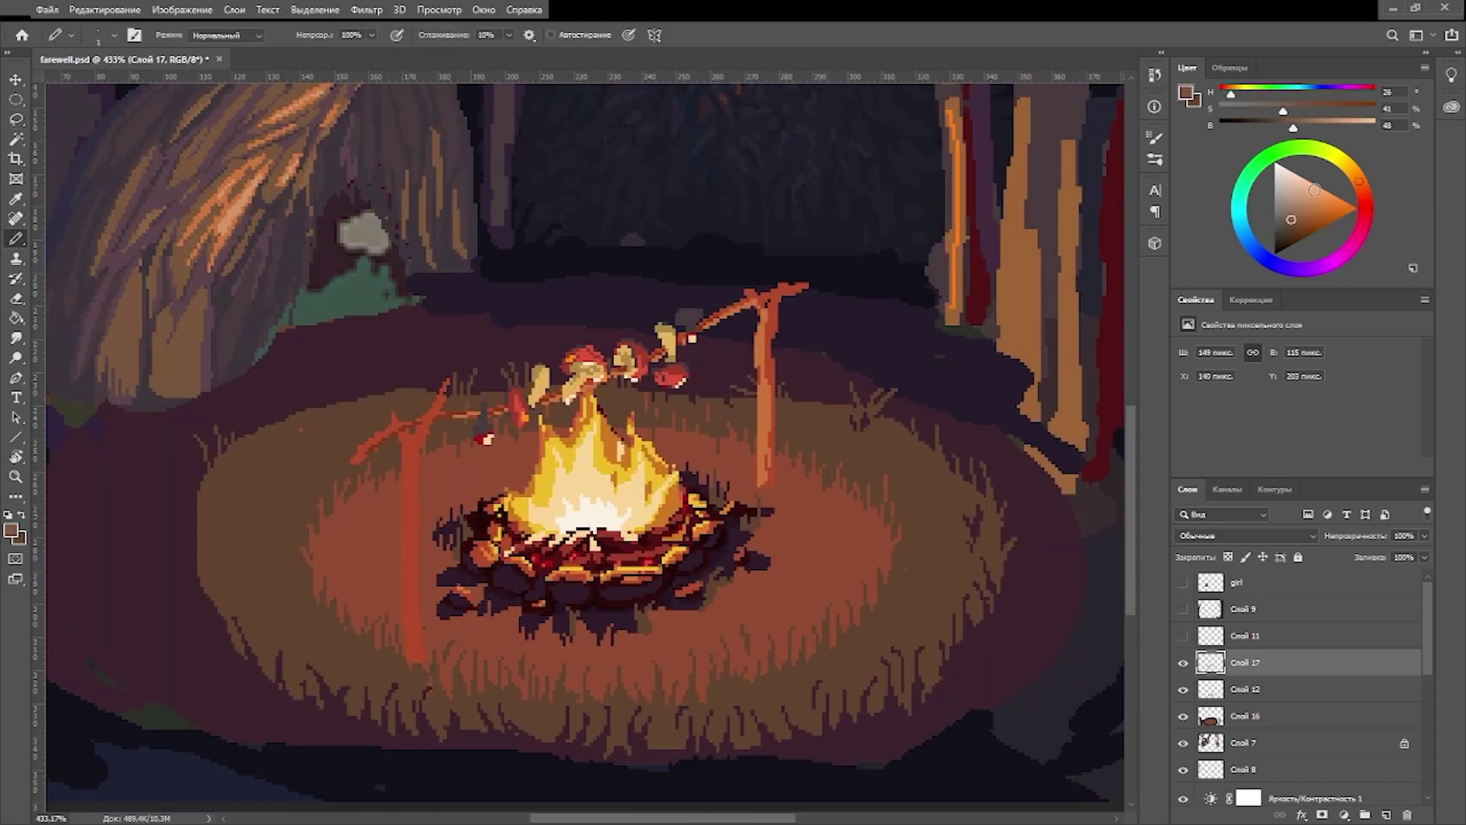
Step: Shade the left post down to its base with dark rust (H 14, S 77, B 54)
left_click(405, 478, "alt")
scroll(405, 475, "up", 2)
left_click(385, 703, "alt")
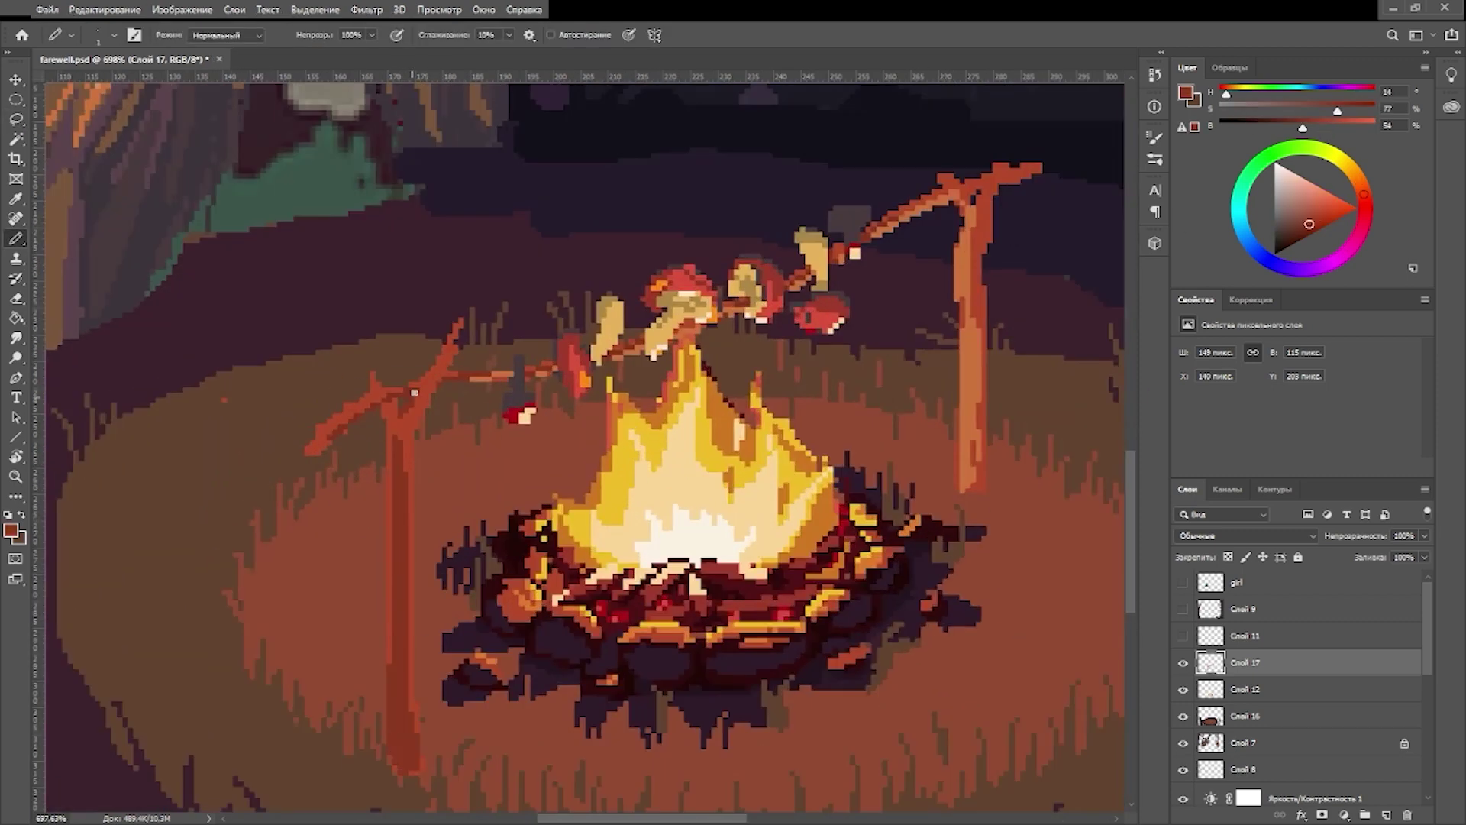
left_click_drag(403, 490, 405, 775)
Step: Refine the right post and its fork with red (H 14, S 77, B 70), orange-brown (H 23, S 71, B 80) and dark rust (H 14, S 77, B 54)
scroll(405, 775, "down", 3)
scroll(695, 506, "up", 3)
left_click(695, 506, "alt")
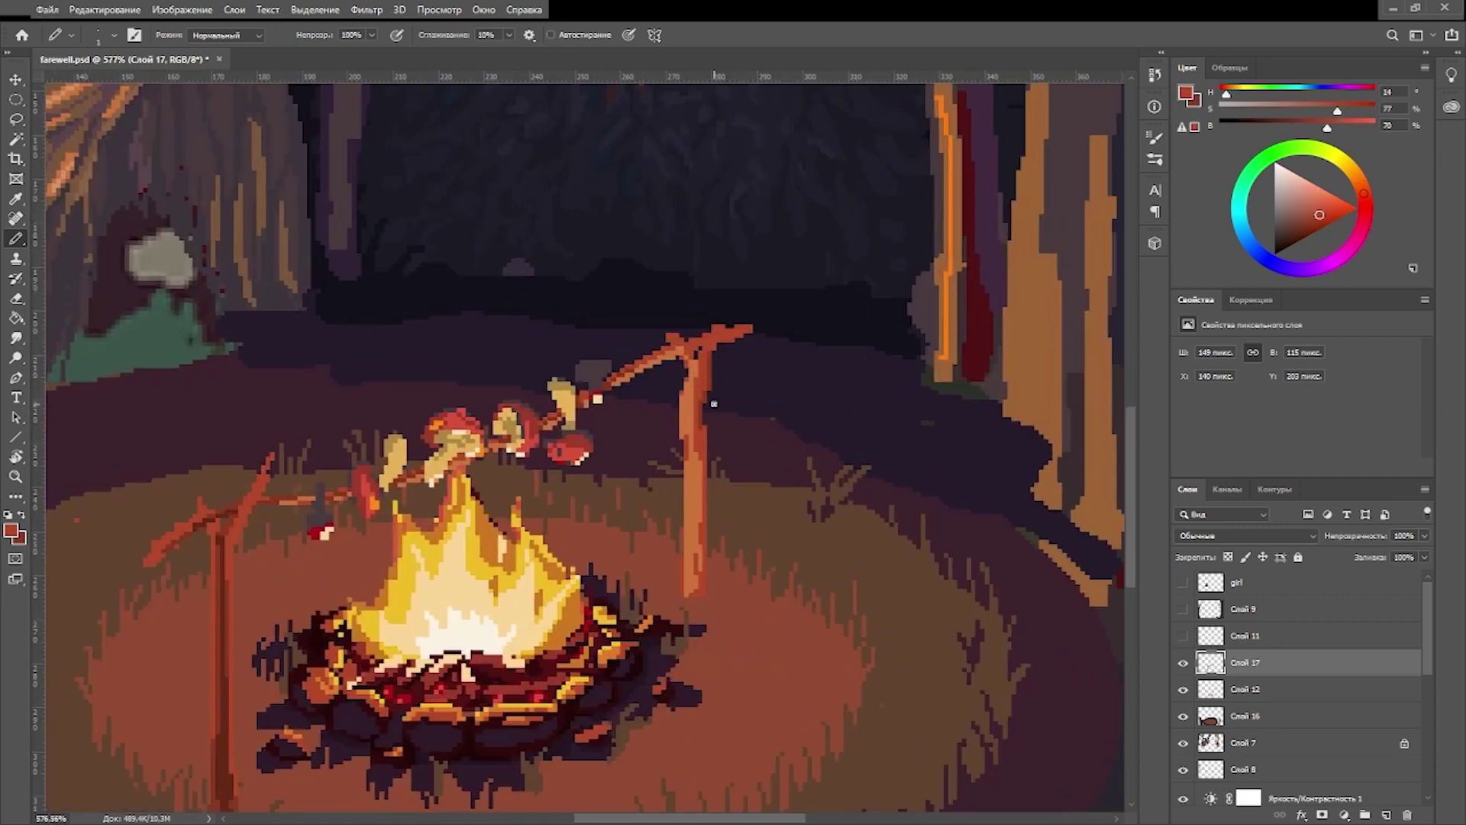
left_click(688, 460, "alt")
scroll(687, 461, "up", 1)
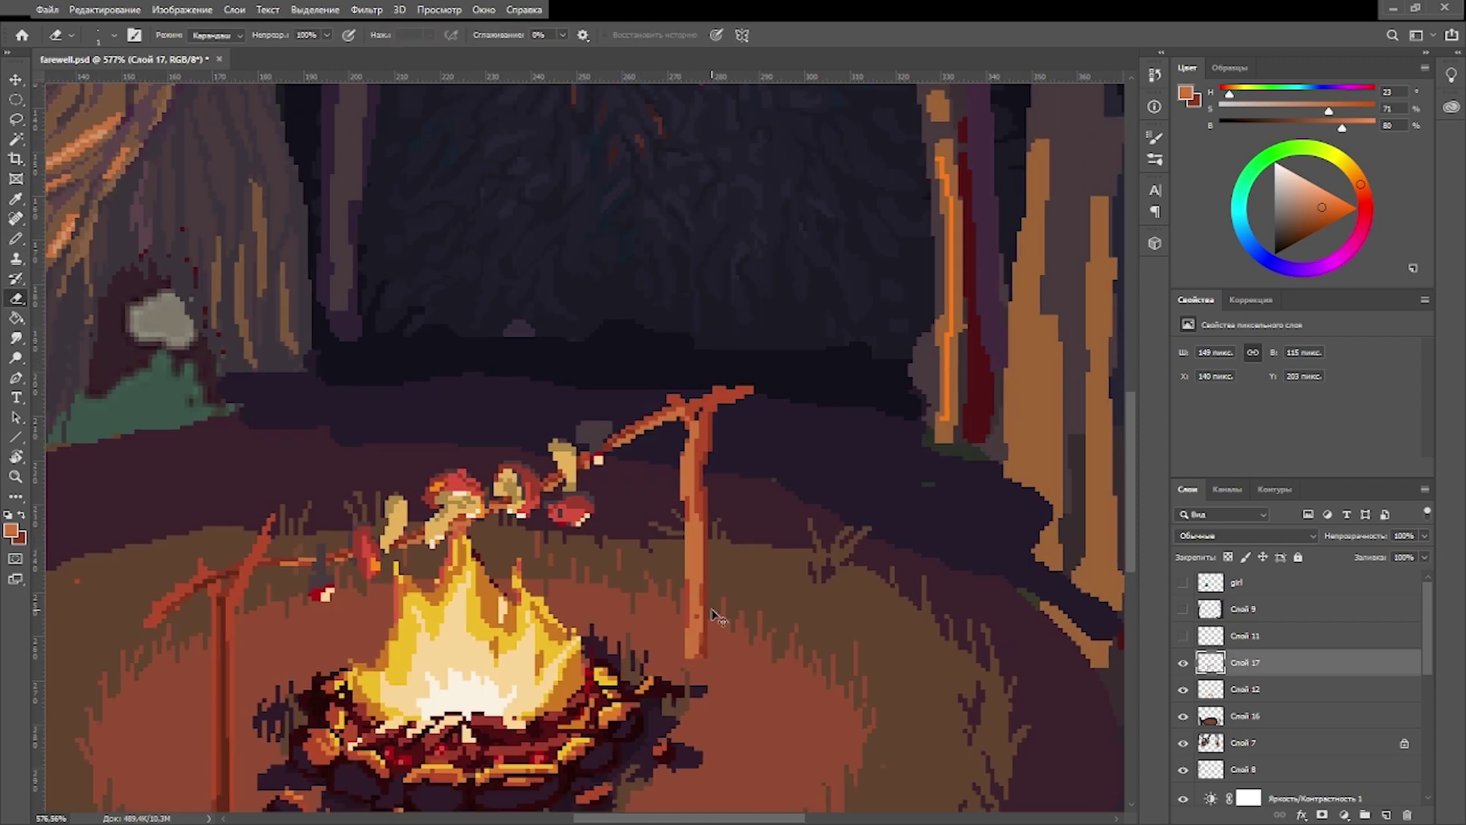
left_click(713, 611, "alt")
scroll(696, 474, "up", 1)
left_click_drag(703, 501, 739, 476)
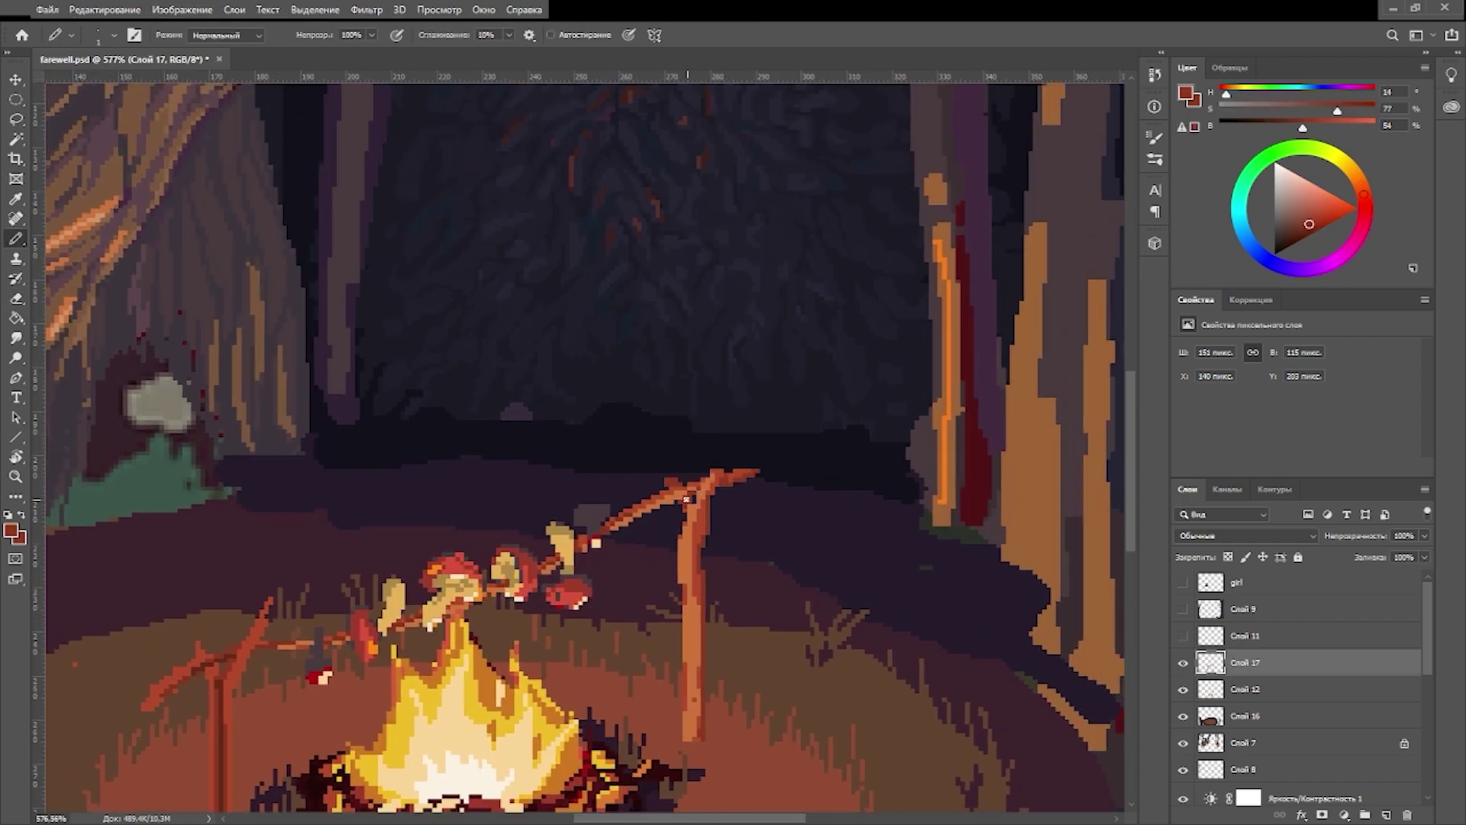
Step: Add orange-brown (H 23, S 71, B 80) highlights to the left post and its forked branch
scroll(687, 498, "down", 3)
scroll(473, 489, "up", 3)
left_click(473, 489, "alt")
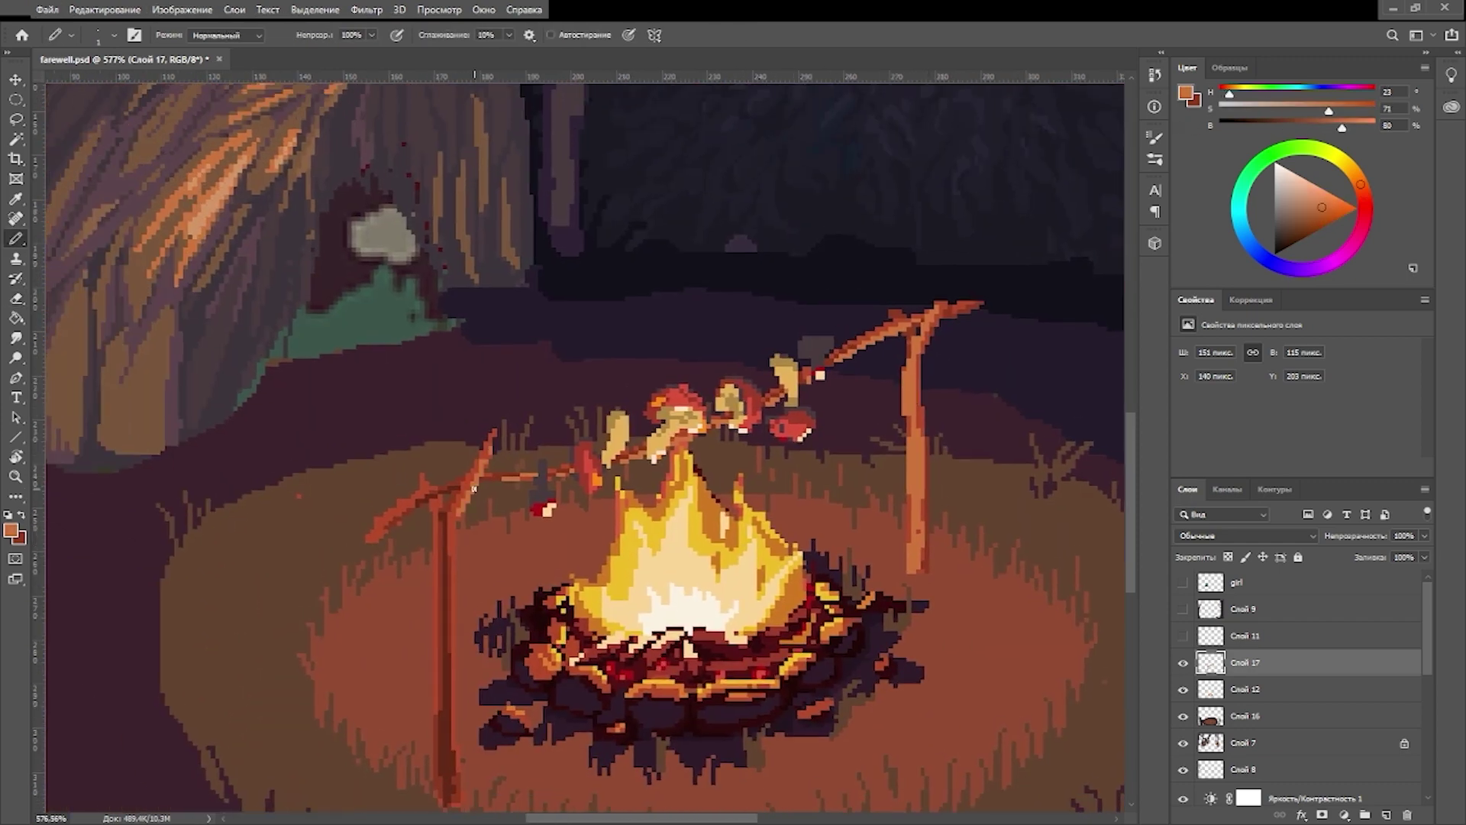
scroll(474, 488, "down", 1)
scroll(724, 428, "up", 1)
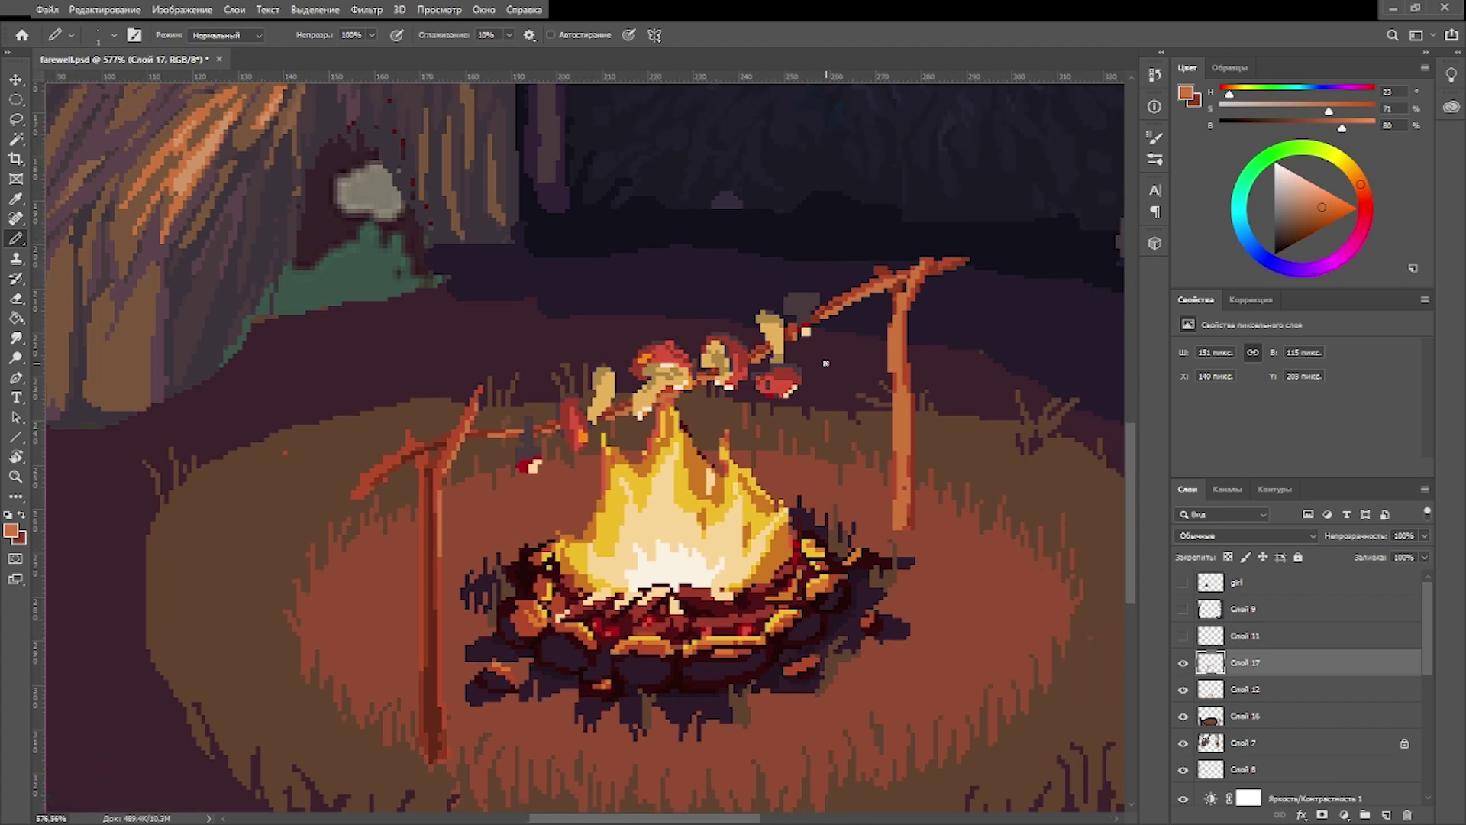
Step: On layer trees, paint over the olive bush beside the left foreground trunk with dark tones (H 342, S 23, B 22 and H 343, S 19, B 28)
scroll(825, 363, "down", 3)
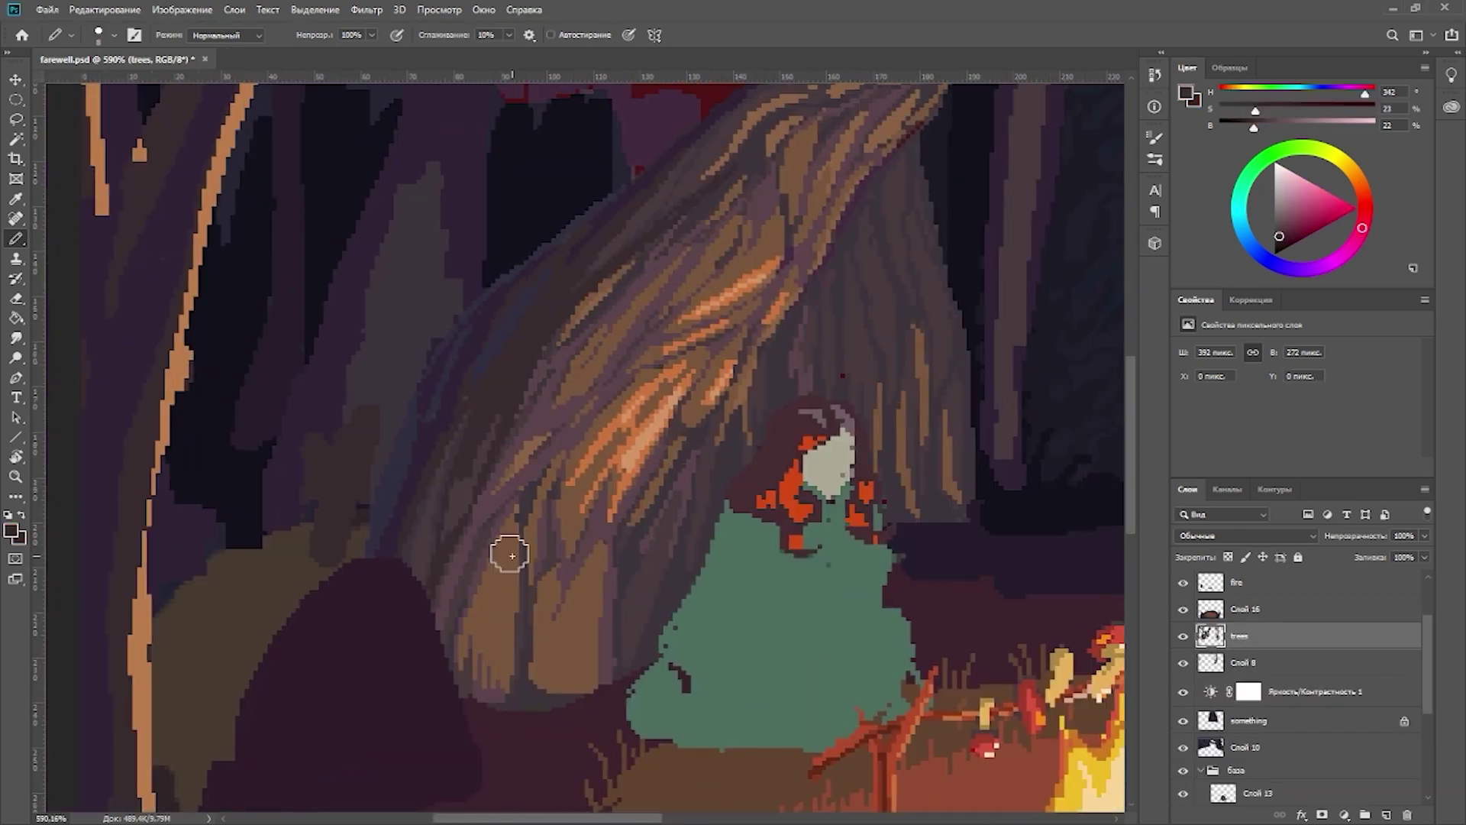
scroll(510, 549, "down", 3)
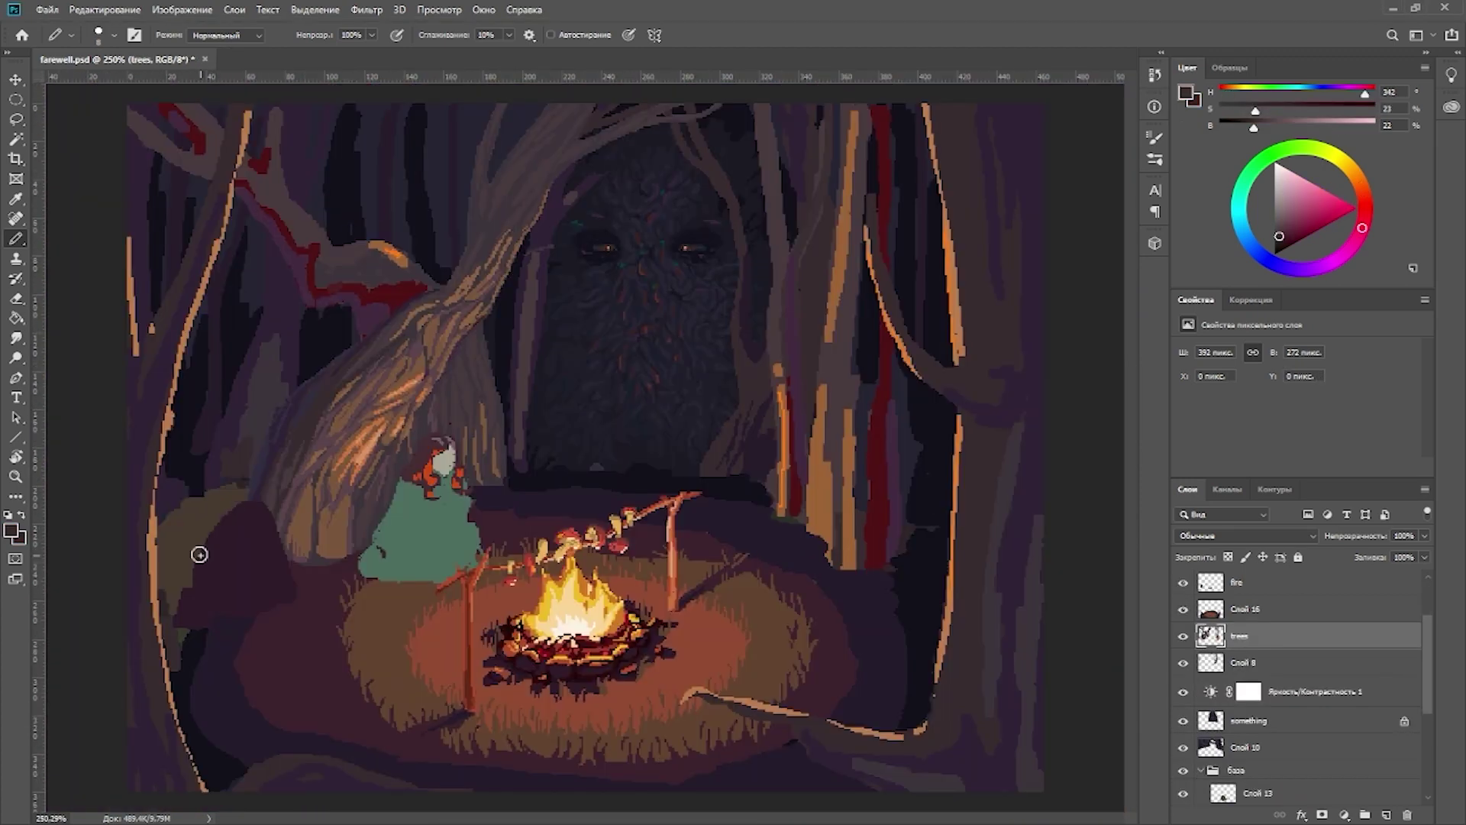
left_click_drag(251, 297, 214, 405)
left_click_drag(206, 542, 195, 446)
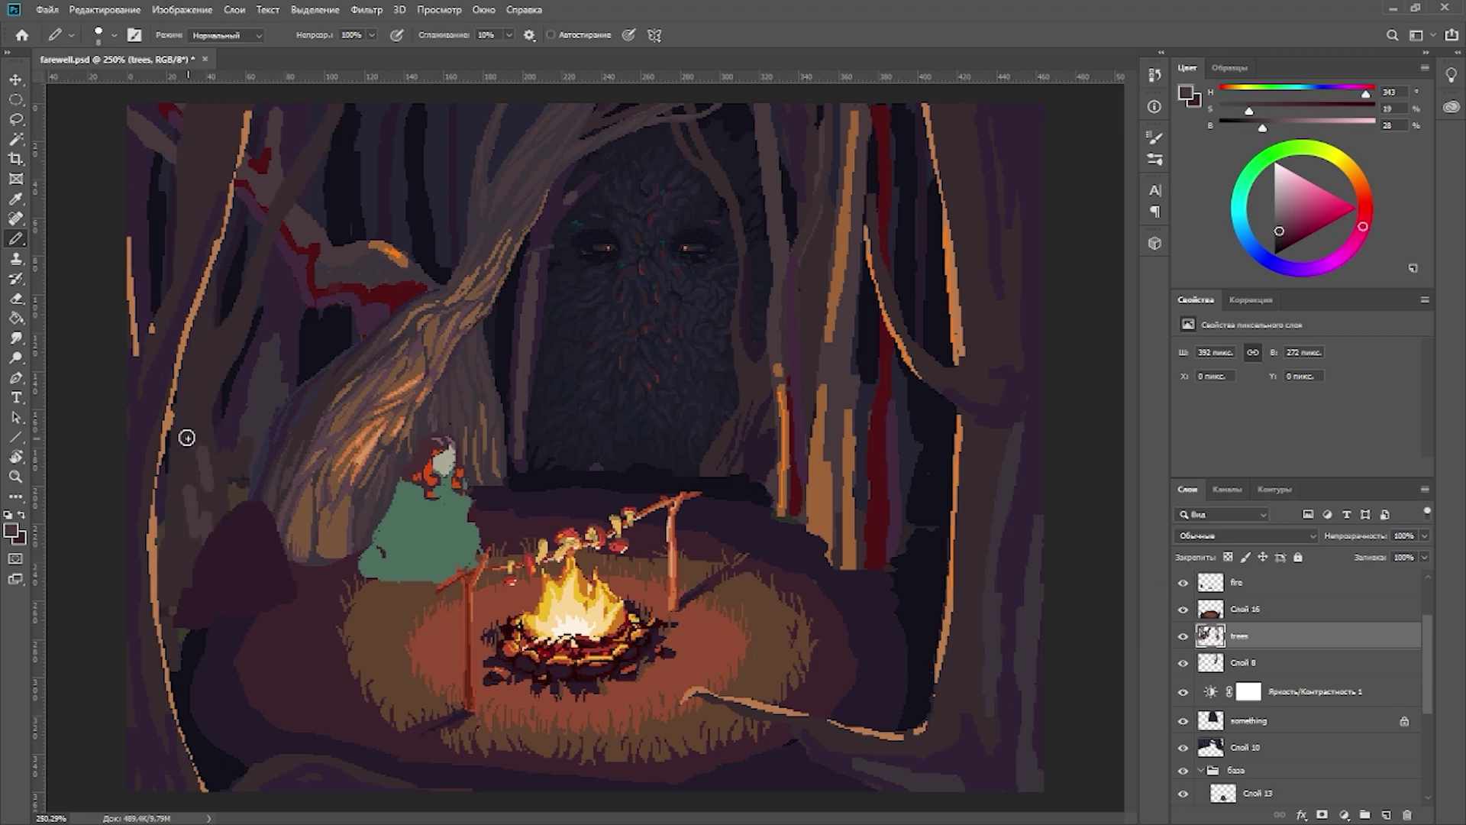
Step: On layer trees, paint a dark grey (H 343, S 19, B 28) trunk base beside the right foreground tree's orange-lit edge
left_click(1218, 618, "alt")
key("ctrl+z")
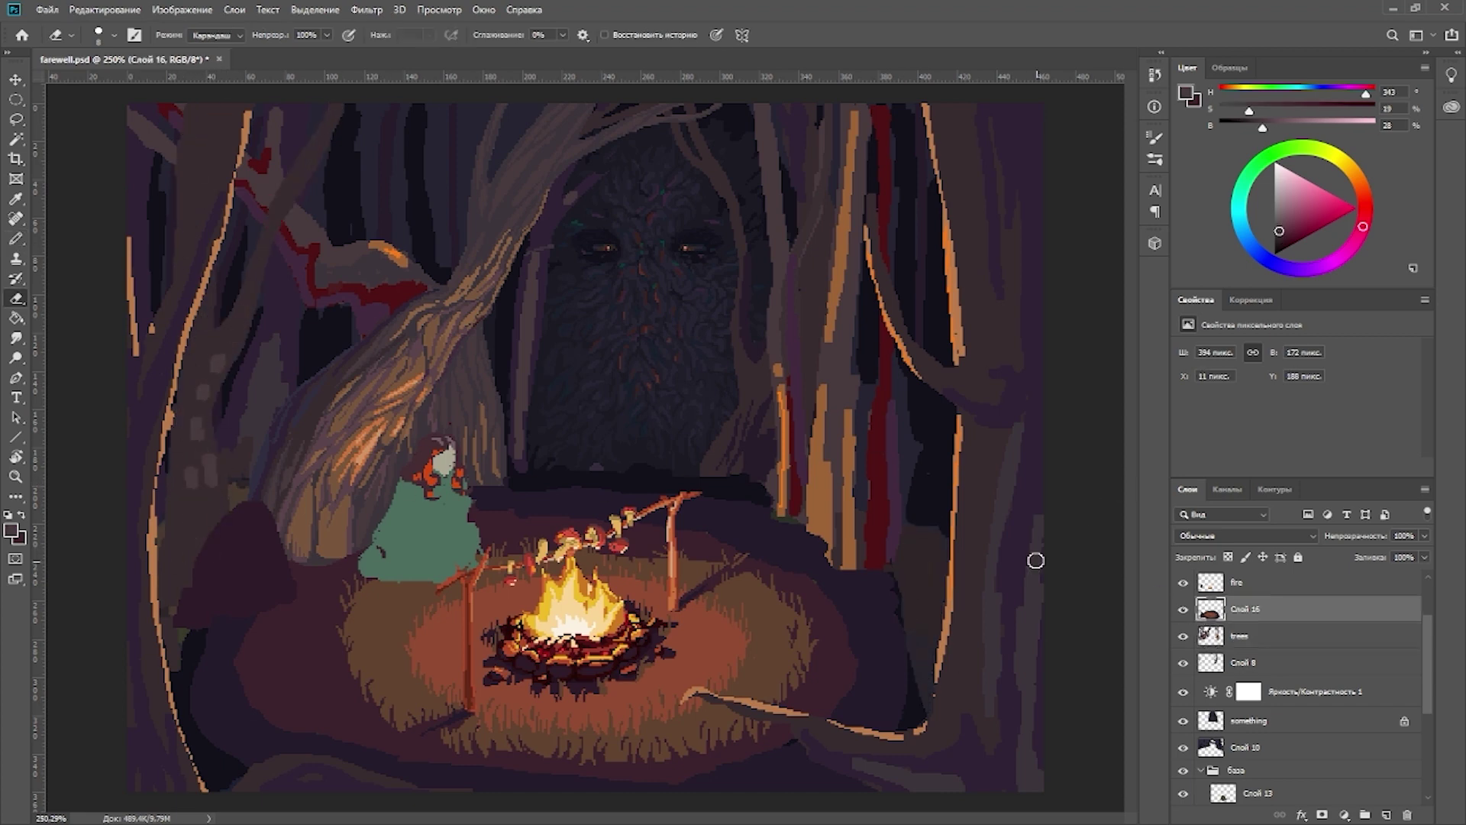
left_click(907, 606)
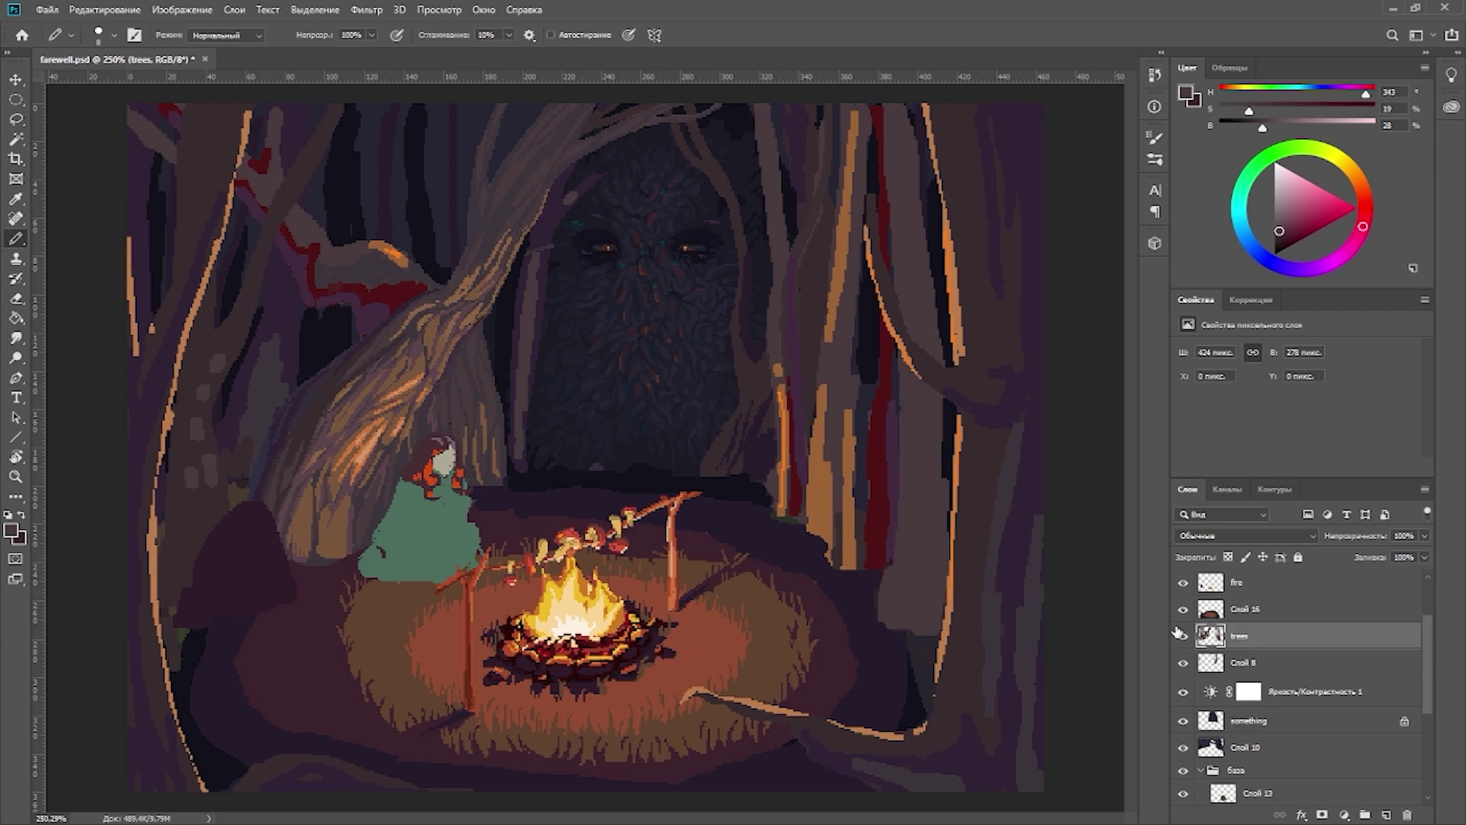
Step: On layer trees, cover the red and orange streaks of the right background trunks with dark brown and erase the excess along their edges
mouse_move(875, 534)
left_mouse_down()
mouse_move(877, 163)
mouse_move(890, 290)
left_mouse_up()
key("e")
mouse_move(848, 107)
left_mouse_down()
mouse_move(850, 535)
mouse_move(841, 435)
mouse_move(866, 206)
left_mouse_up()
key("b")
left_click_drag(923, 436, 927, 497)
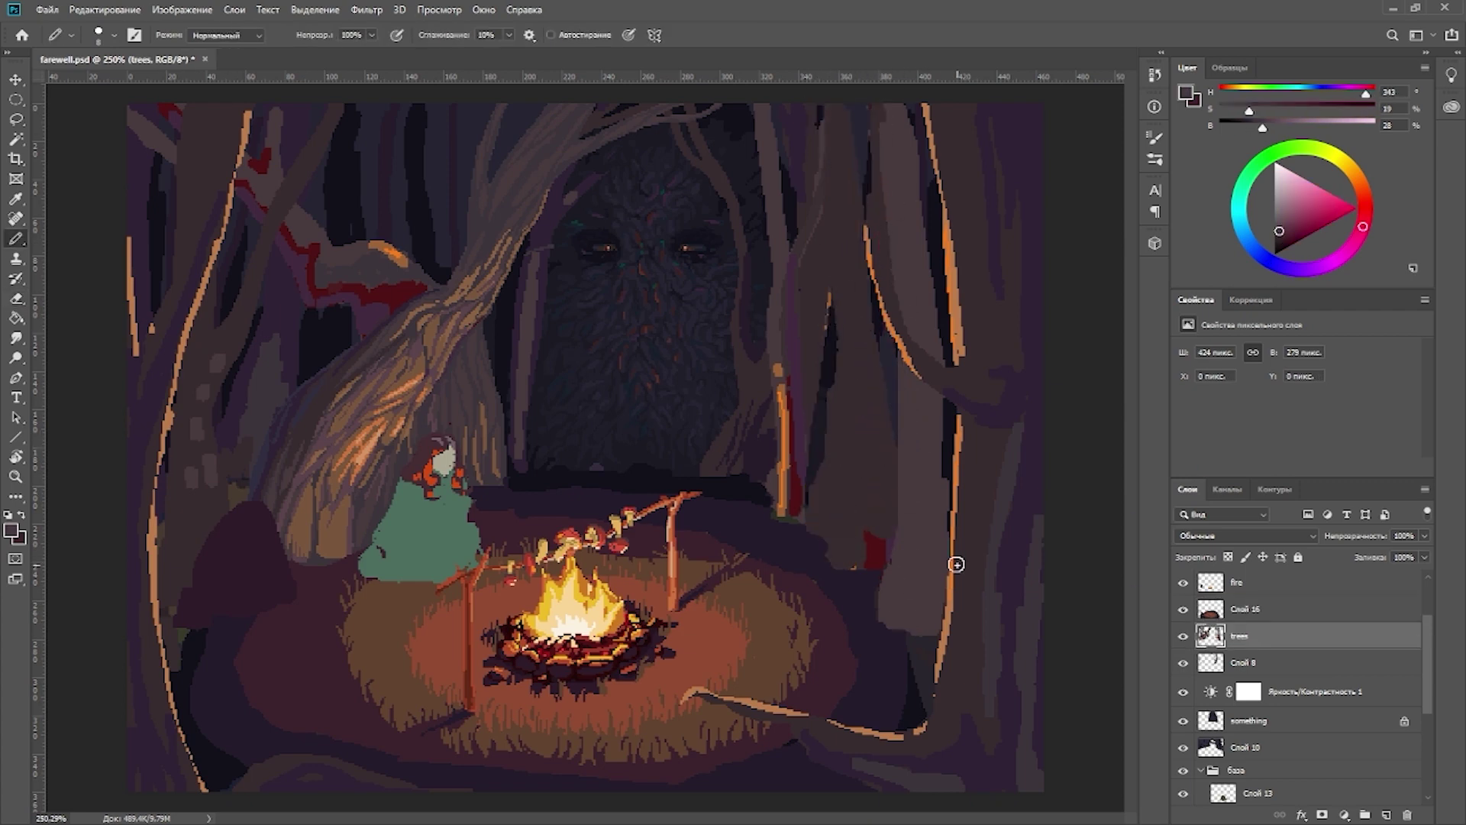
Step: Repaint the thin purple trunk beside the dark face in dark purple (H 280, S 35, B 17) and clean its edges with the eraser
left_click(752, 423, "alt")
mouse_move(576, 163)
left_mouse_down()
mouse_move(552, 203)
mouse_move(543, 297)
left_mouse_up()
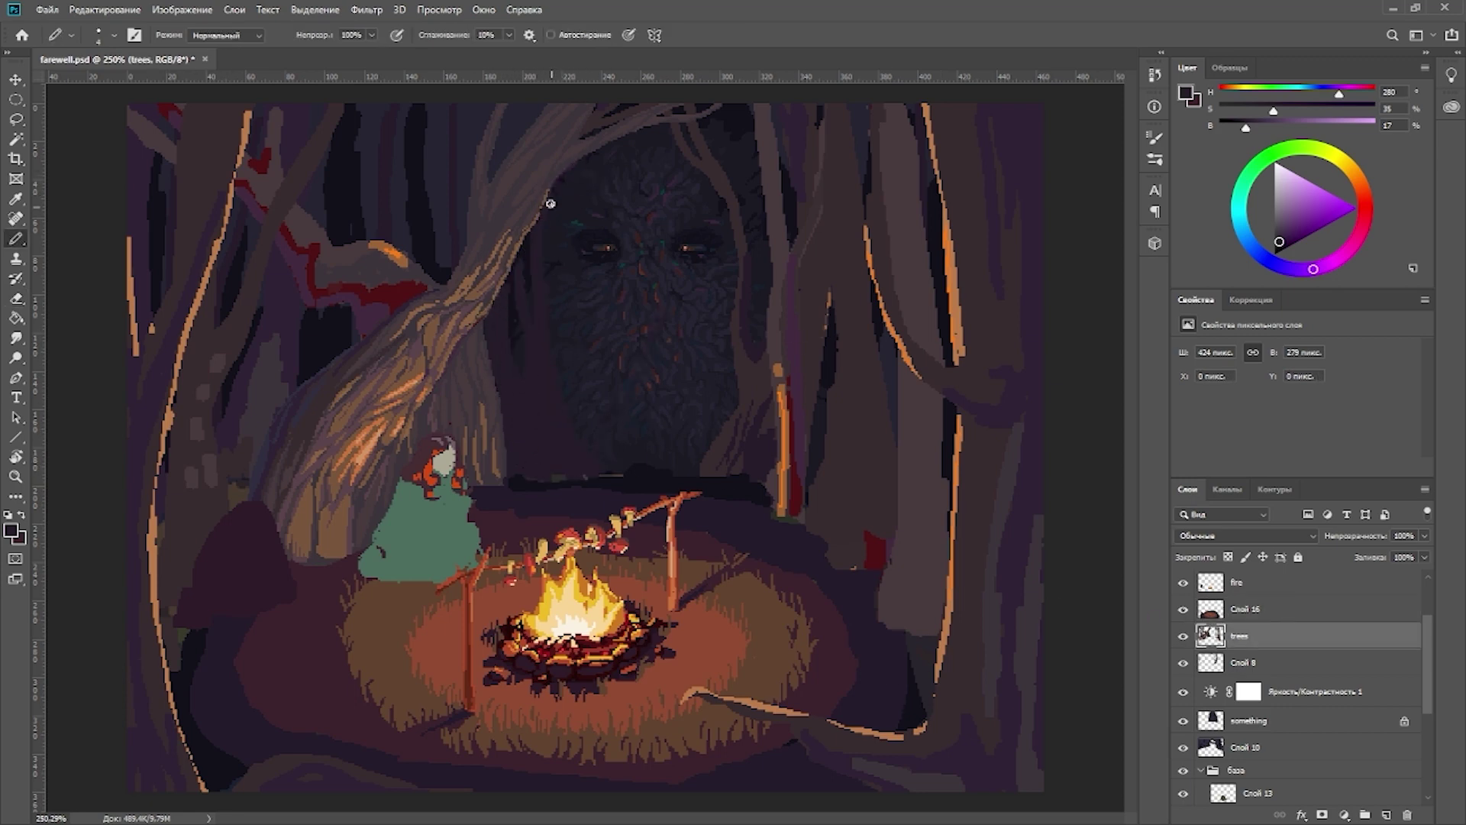
scroll(577, 352, "up", 5)
left_click_drag(491, 409, 540, 491)
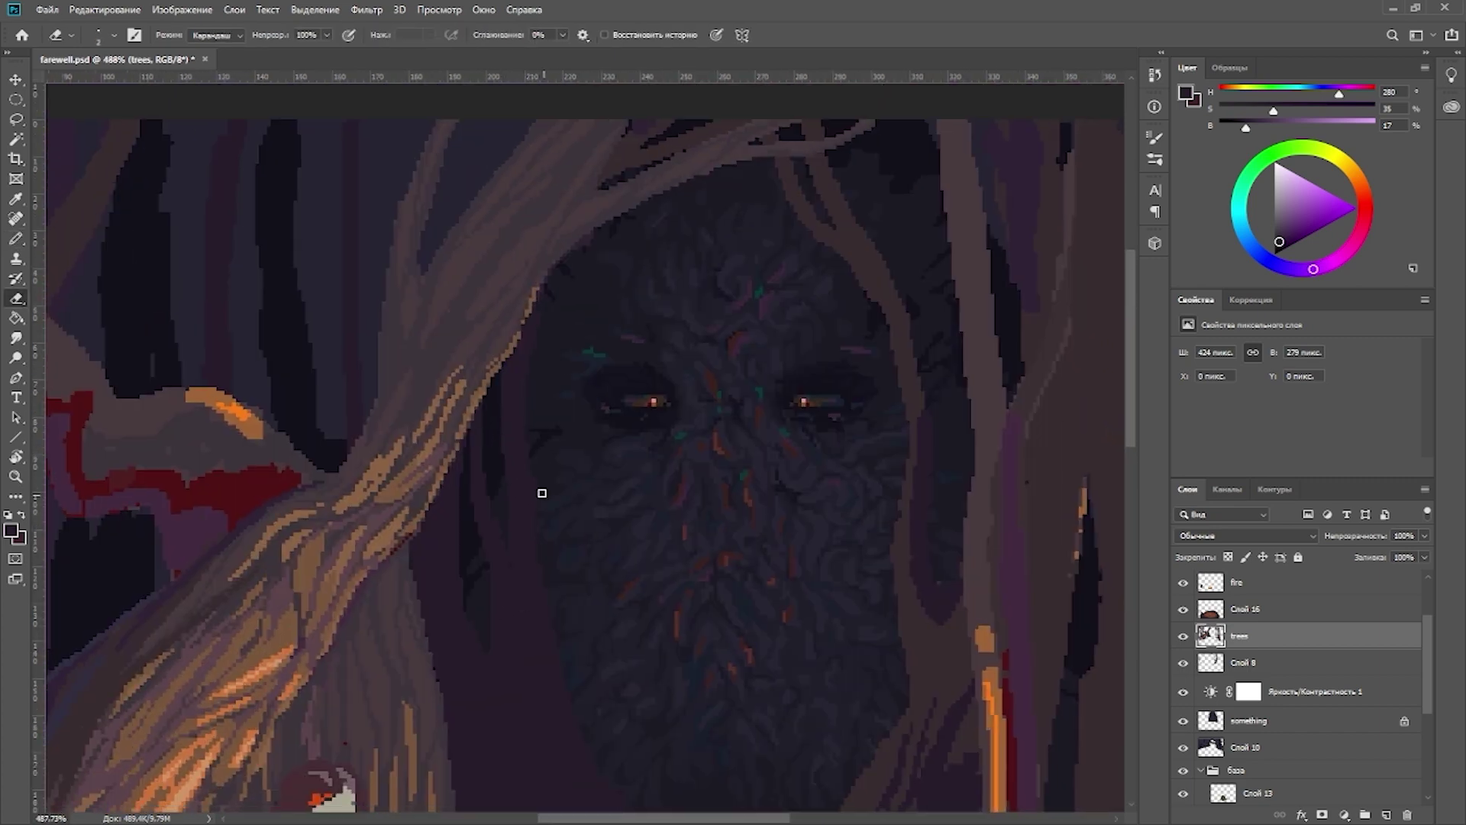
left_click_drag(293, 641, 415, 550)
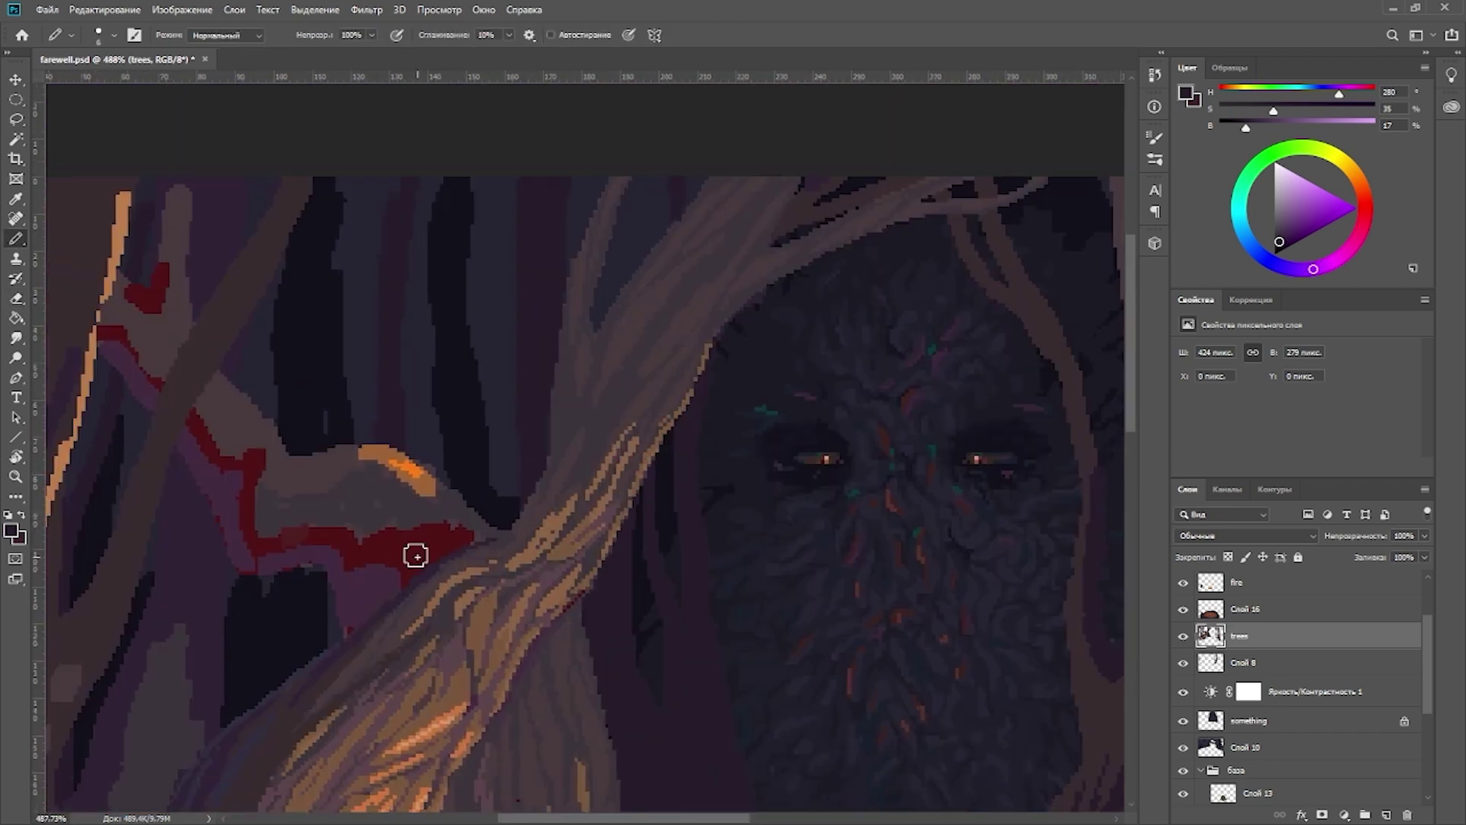
Step: Clip the Brightness/Contrast 1 adjustment layer to the layer something
left_click(416, 550, "alt")
scroll(465, 170, "down", 4)
scroll(1298, 687, "down", 1)
left_click(1292, 718)
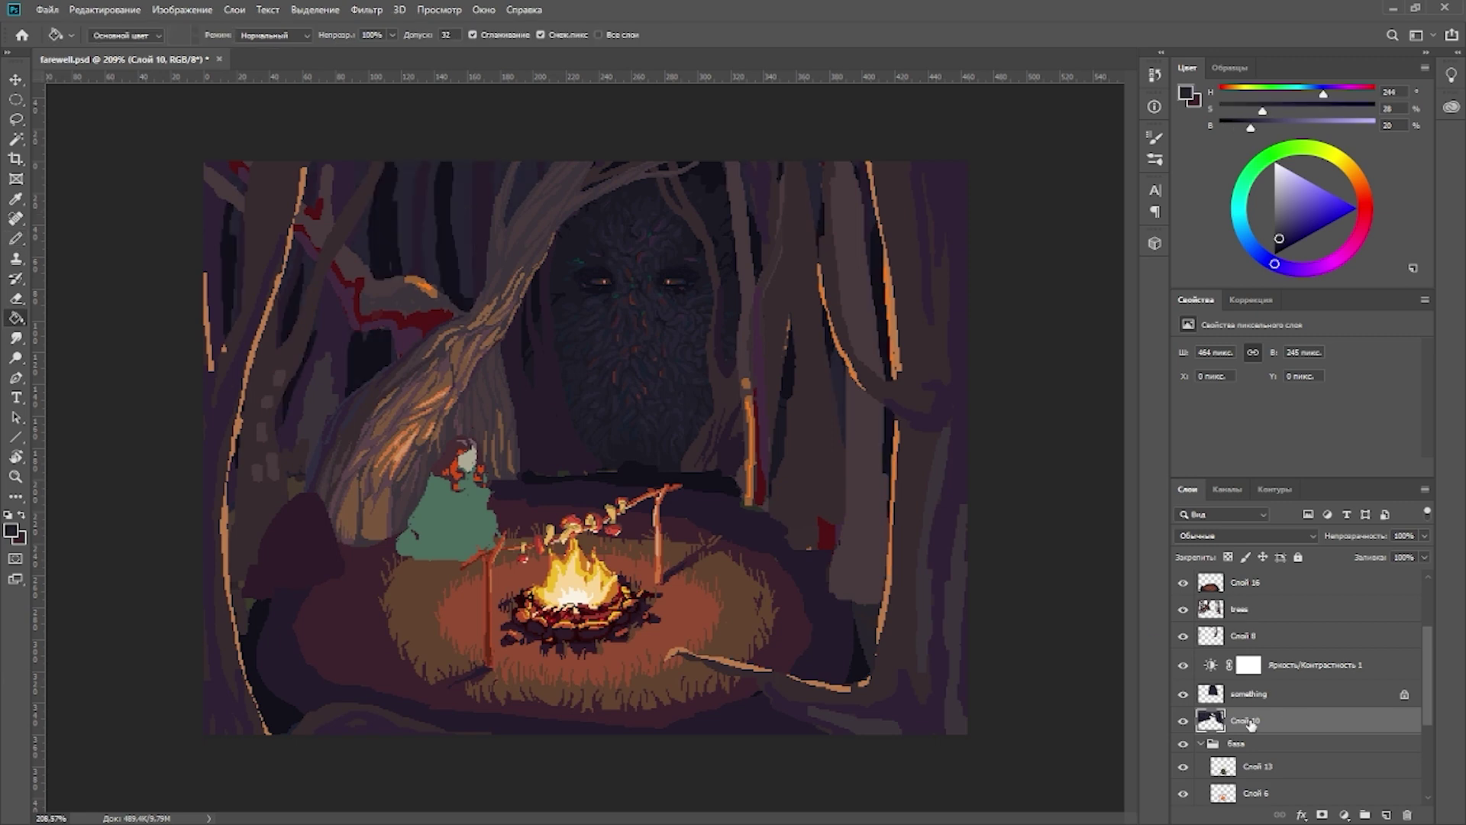
left_click(1298, 693)
left_click(1313, 665)
left_click(1260, 679, "alt")
Step: On layer Слой 10, fill the forest background with dark blue (H 244, S 28, B 20)
left_click(1298, 720)
key("g")
left_click(775, 500)
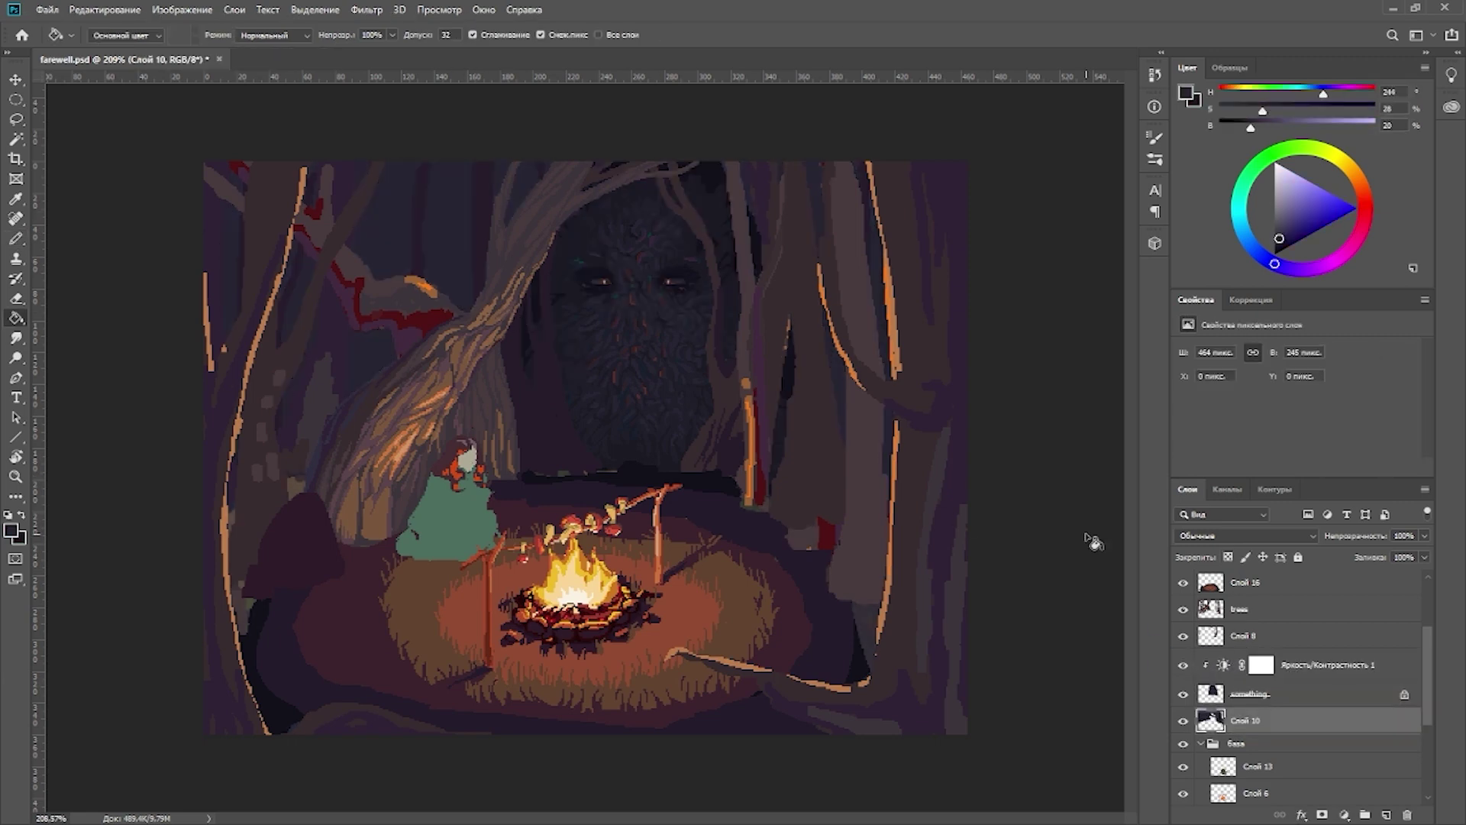
Step: On layer trees, erase the stray background trunk parts between the left foreground trees and the leaning trunk
left_click(436, 283, "ctrl")
key("b")
left_click(613, 206, "alt")
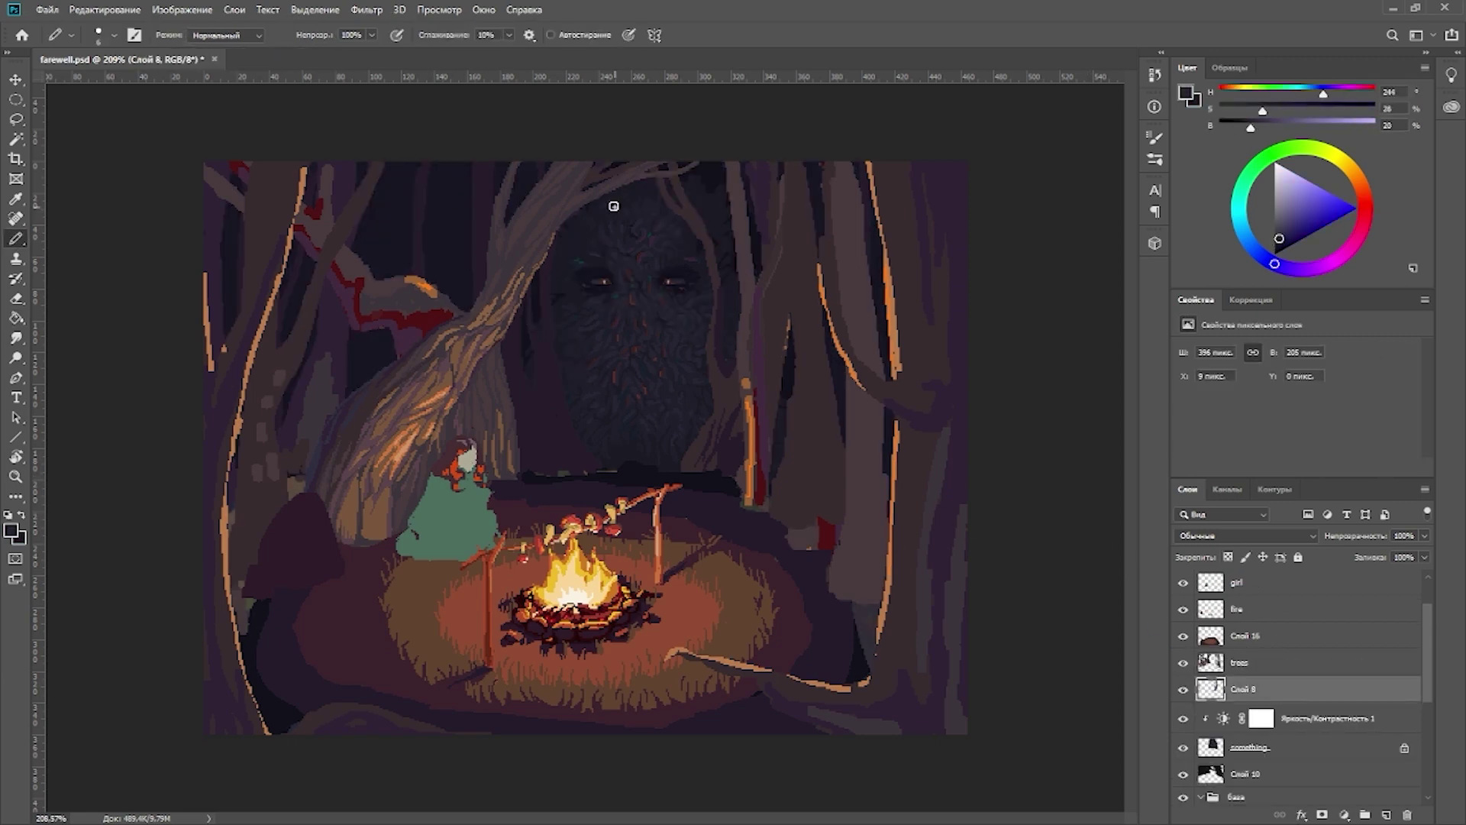
left_click(374, 407, "ctrl")
key("e")
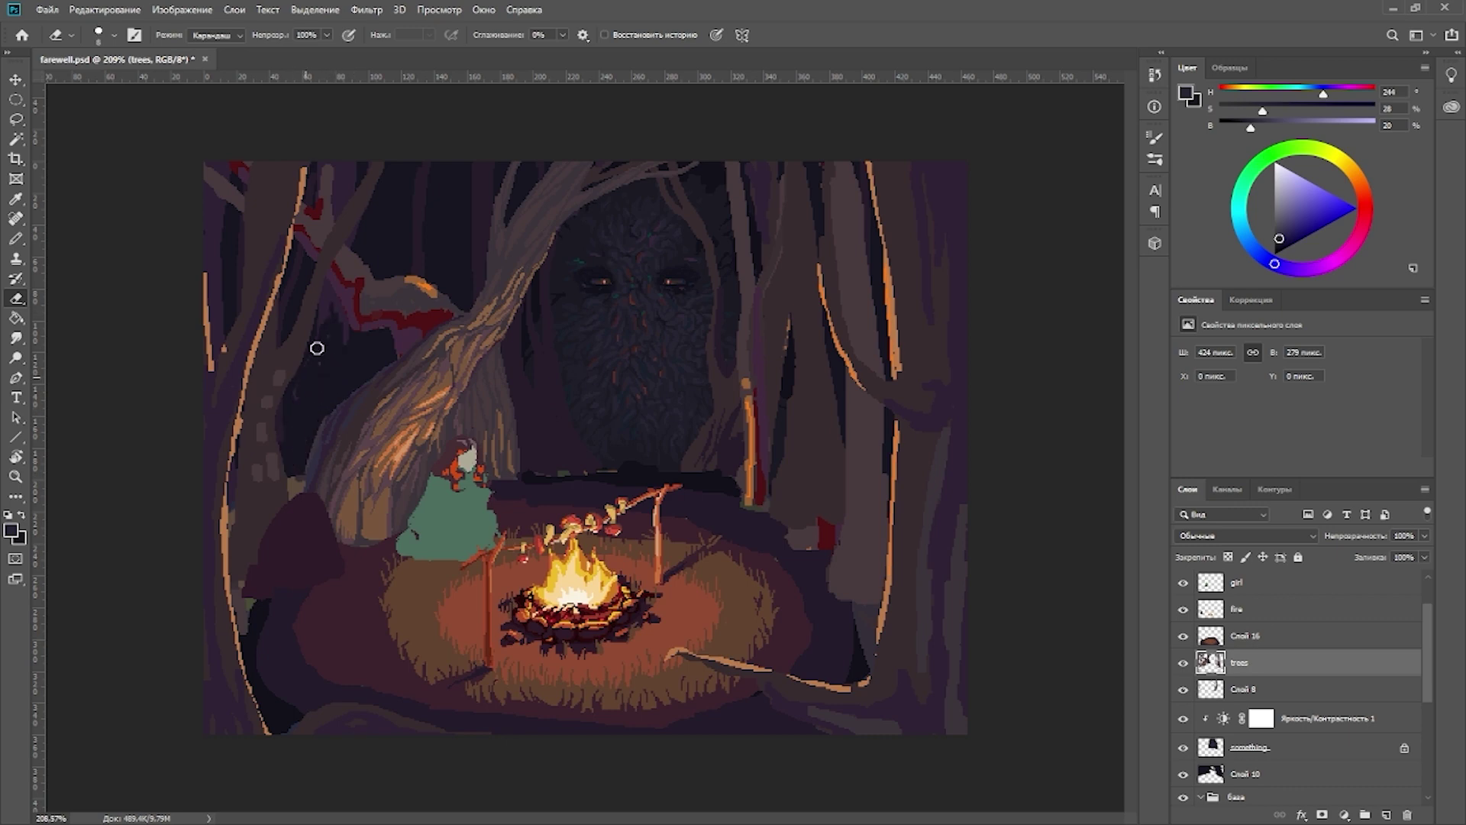
left_click_drag(327, 323, 326, 288)
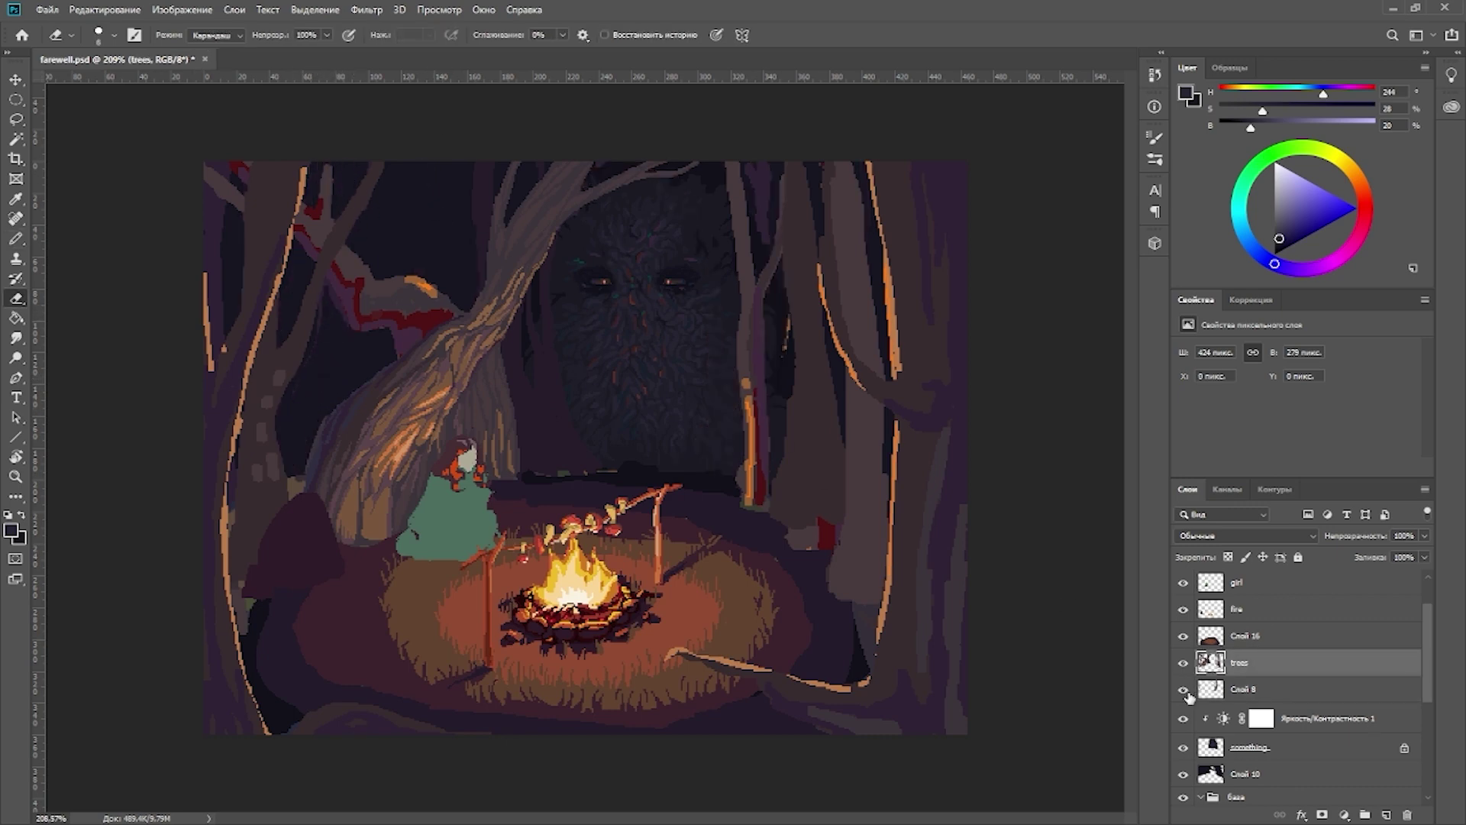
Step: On layer Слой 8, paint distant trunks with thin branches in dark purple (H 280, S 35, B 17) behind the left trees
key("b")
left_click(455, 238, "alt")
left_click(451, 229, "ctrl")
left_click(451, 229, "alt")
left_click_drag(453, 214, 452, 261)
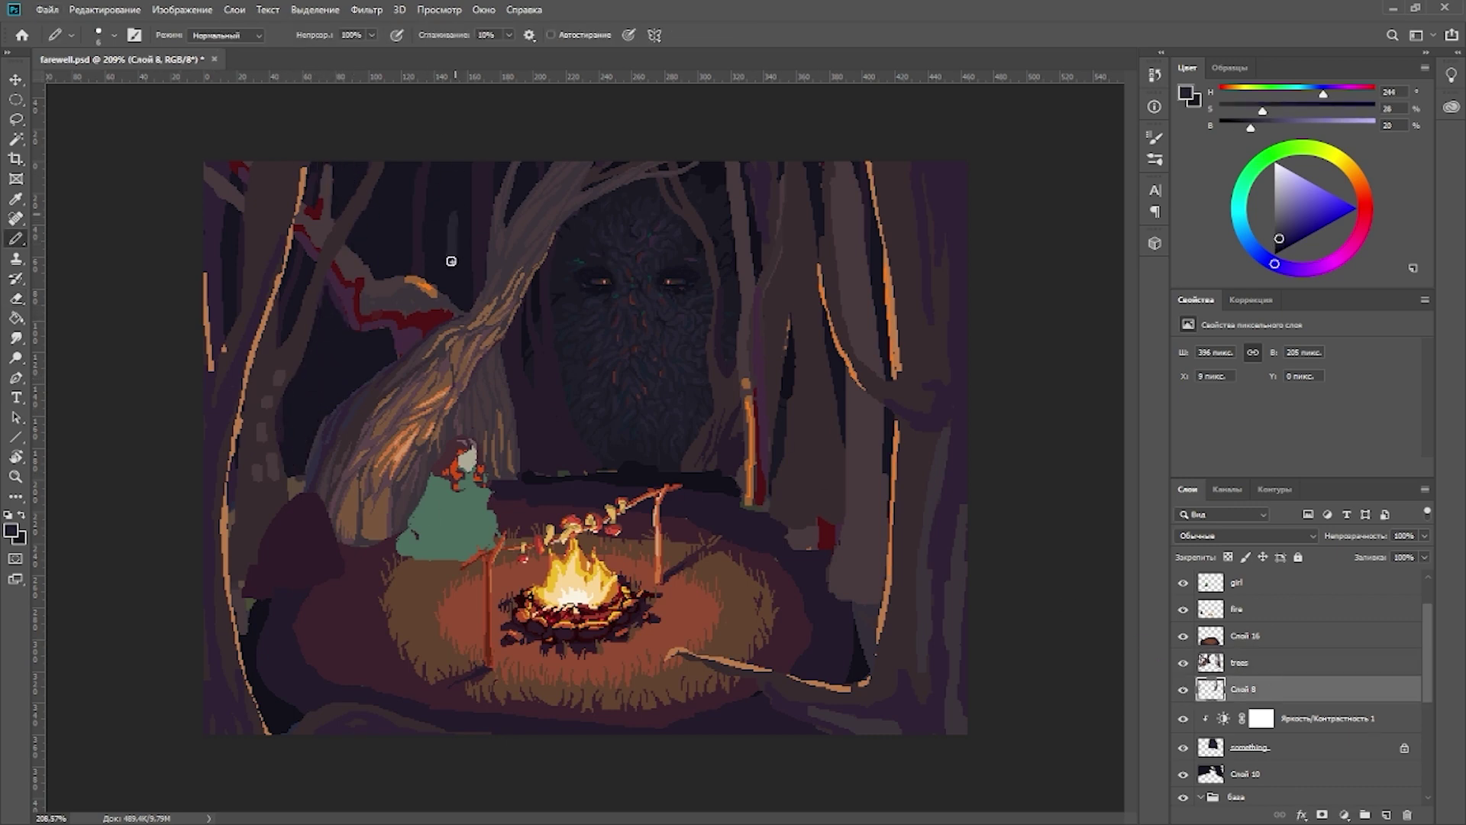
left_click(313, 409, "alt")
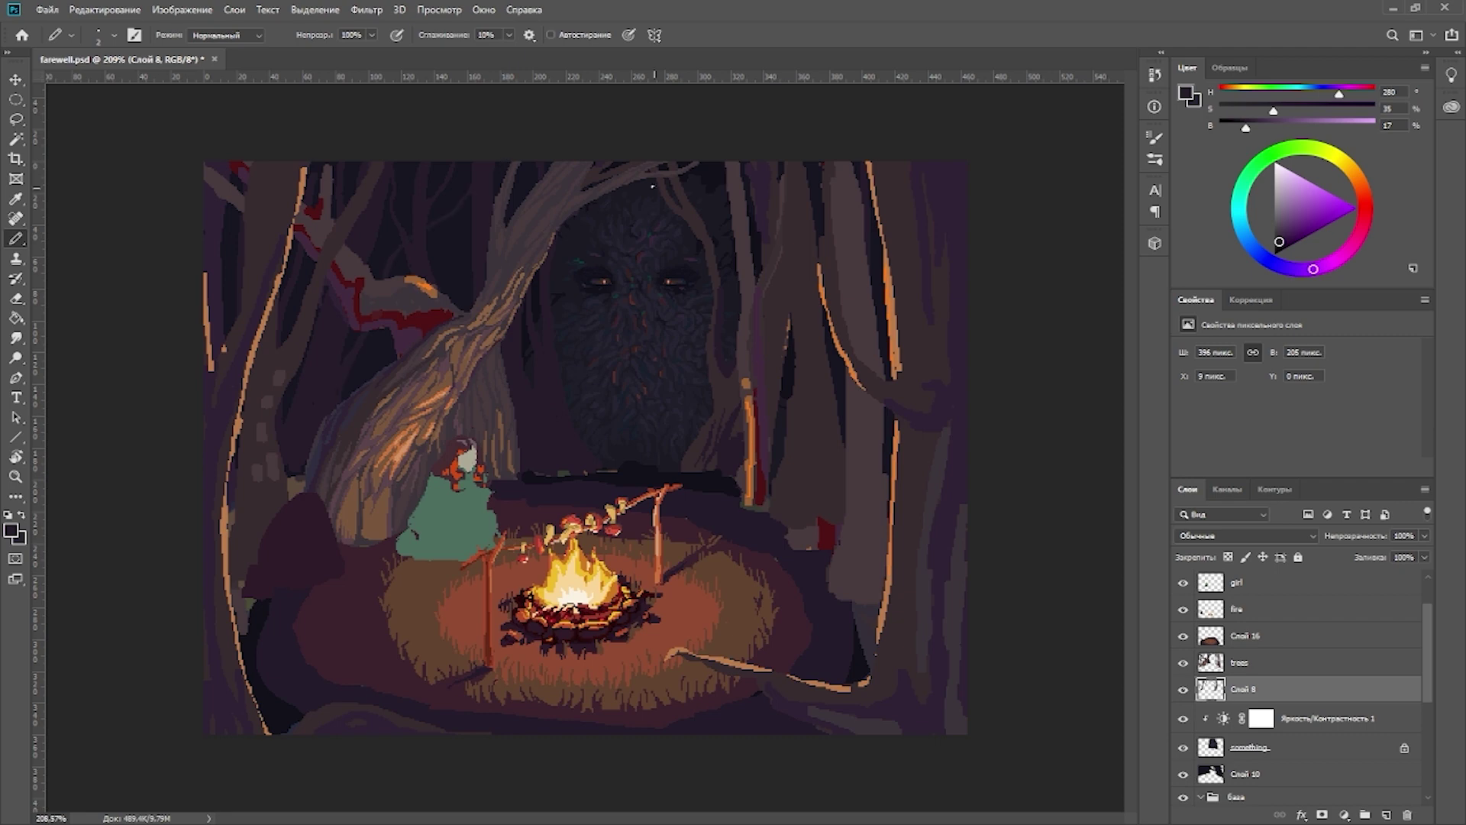
Step: On layer trees, rotate the selected red-streaked branch by about 18°, reposition the brown left trunk, and clear the selection
left_click(342, 260, "ctrl")
key("ctrl+t")
left_click_drag(458, 190, 525, 246)
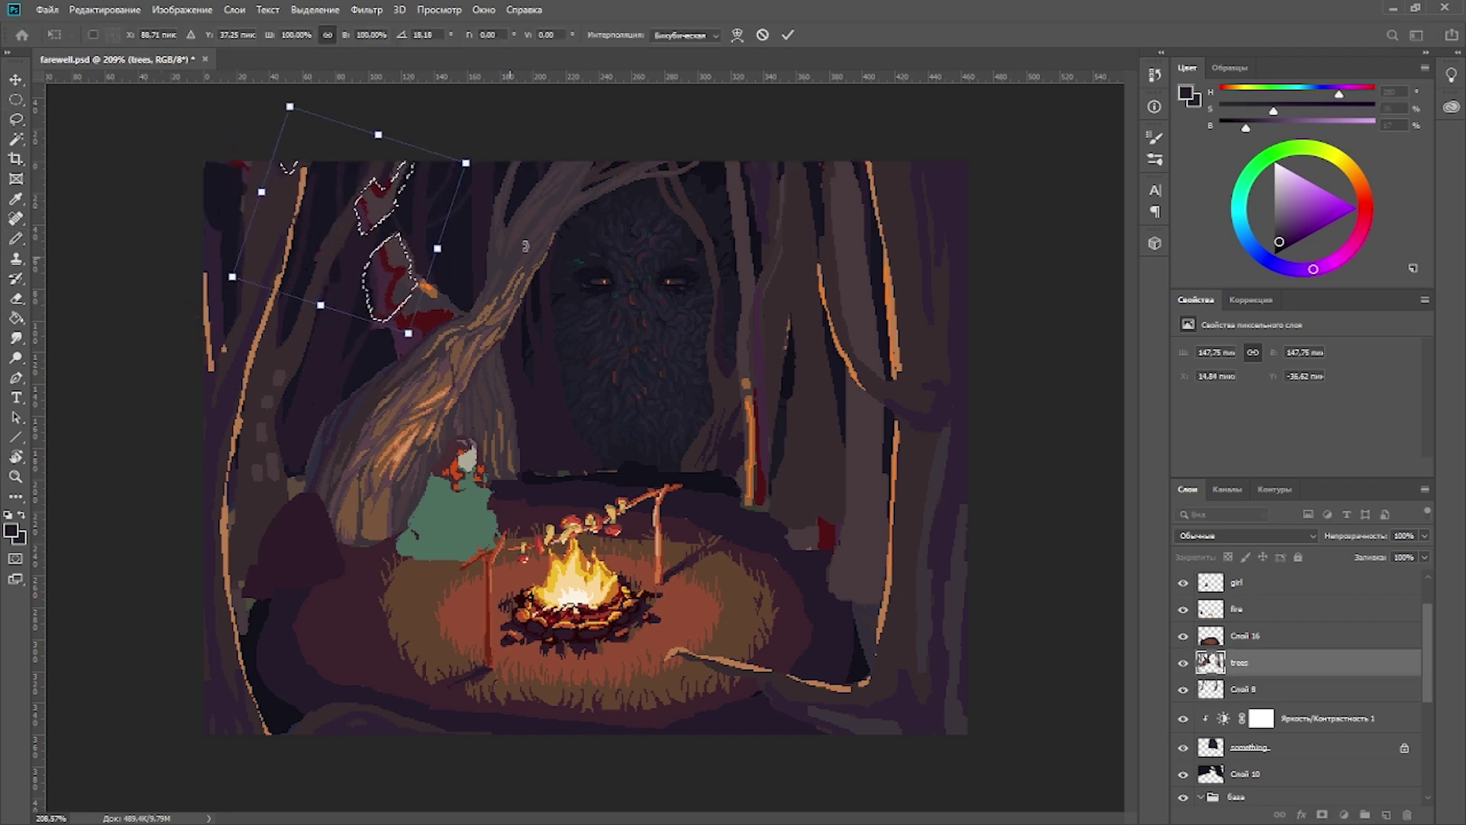
key("Return")
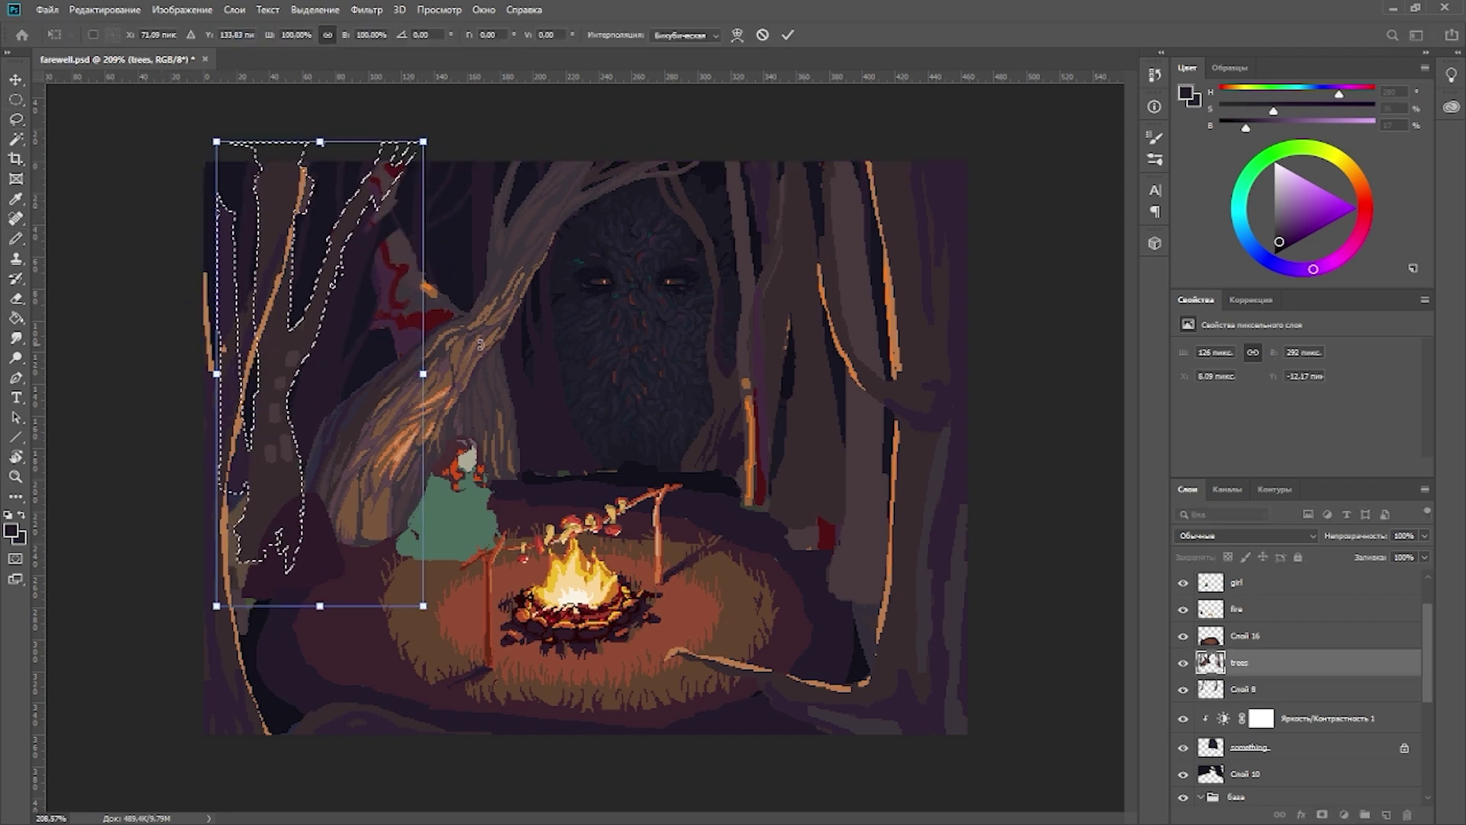
key("ctrl+t")
key("Return")
key("ctrl+d")
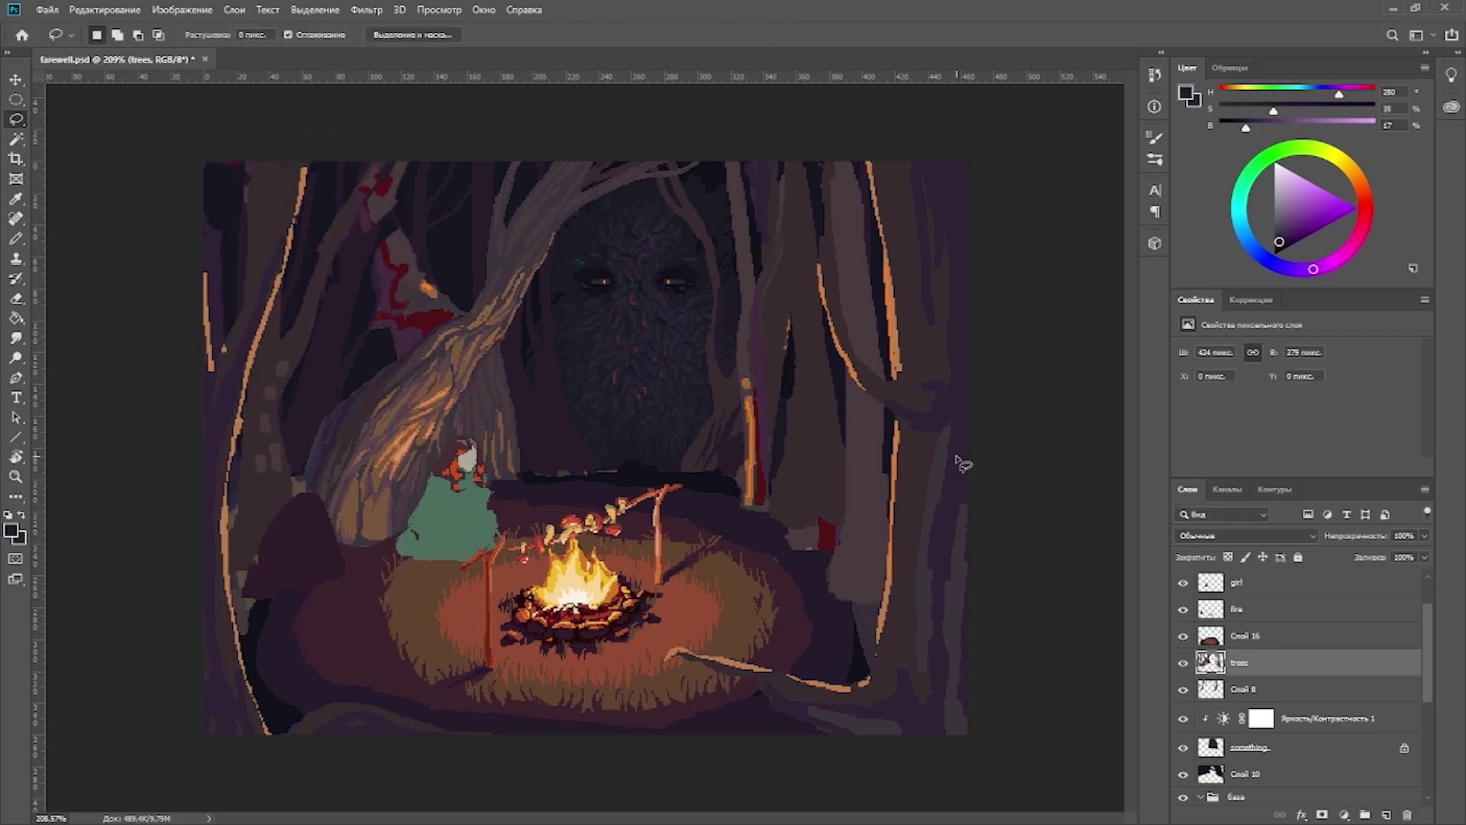
Step: On a new layer above trees, sketch light purple (H 280, S 21, B 35) strokes over the leaning trunk, and hide that layer
scroll(465, 360, "up", 3)
key("b")
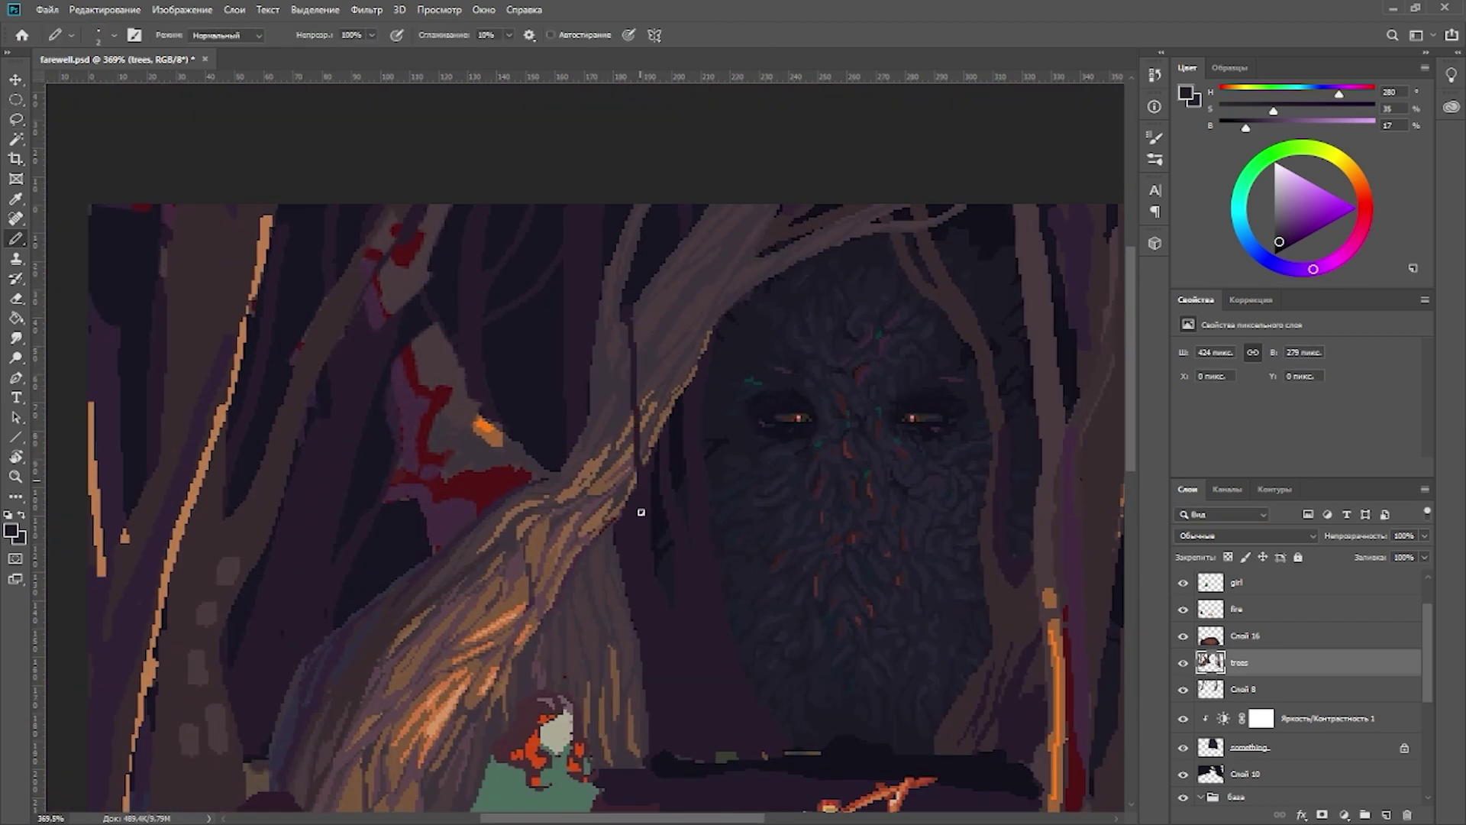
left_click(751, 295, "alt")
key("ctrl+z")
key("ctrl+shift+alt+n")
left_click_drag(632, 288, 646, 330)
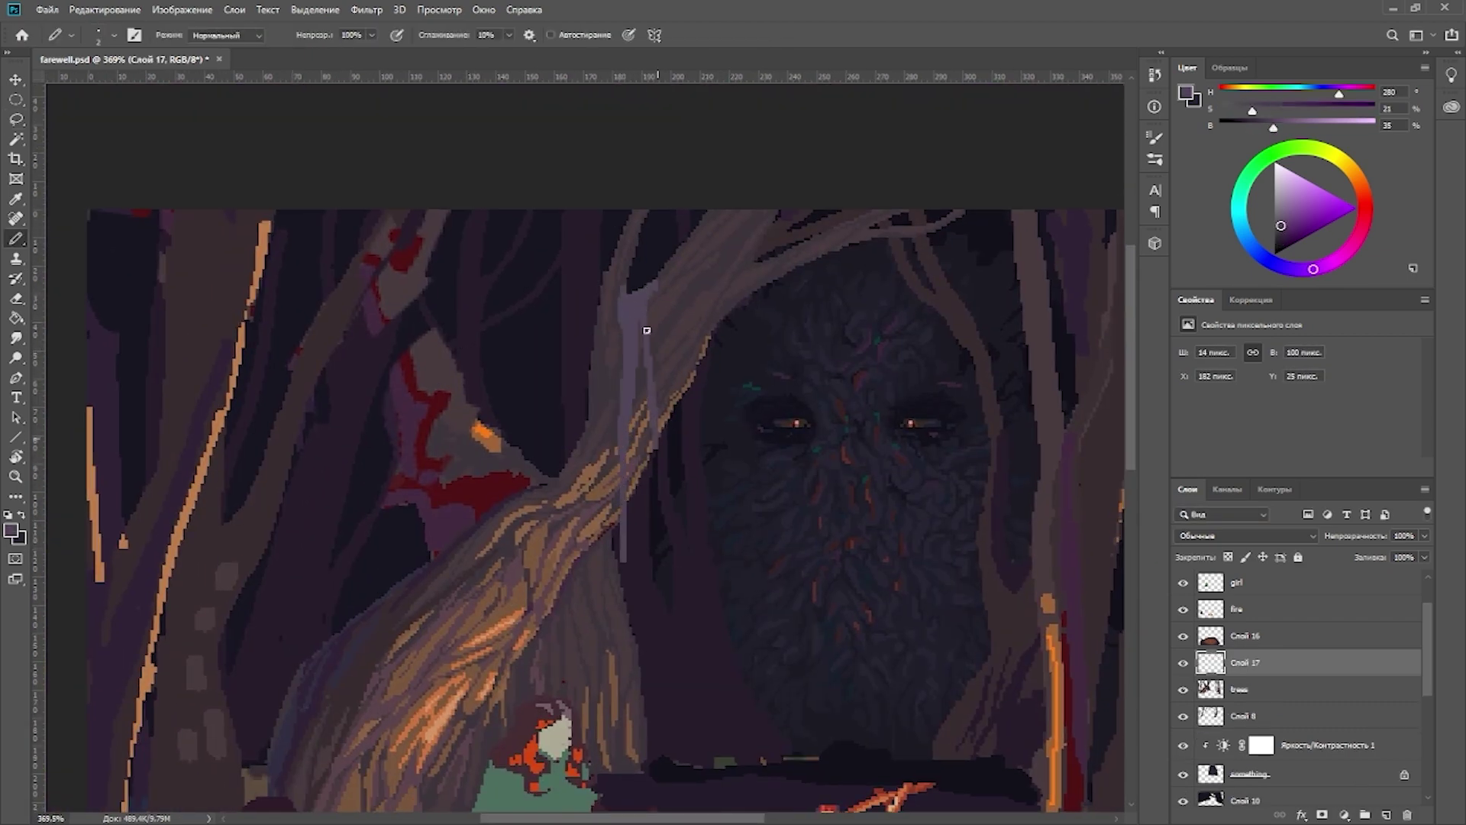
left_click_drag(760, 259, 781, 224)
scroll(728, 376, "down", 2)
scroll(710, 468, "up", 3)
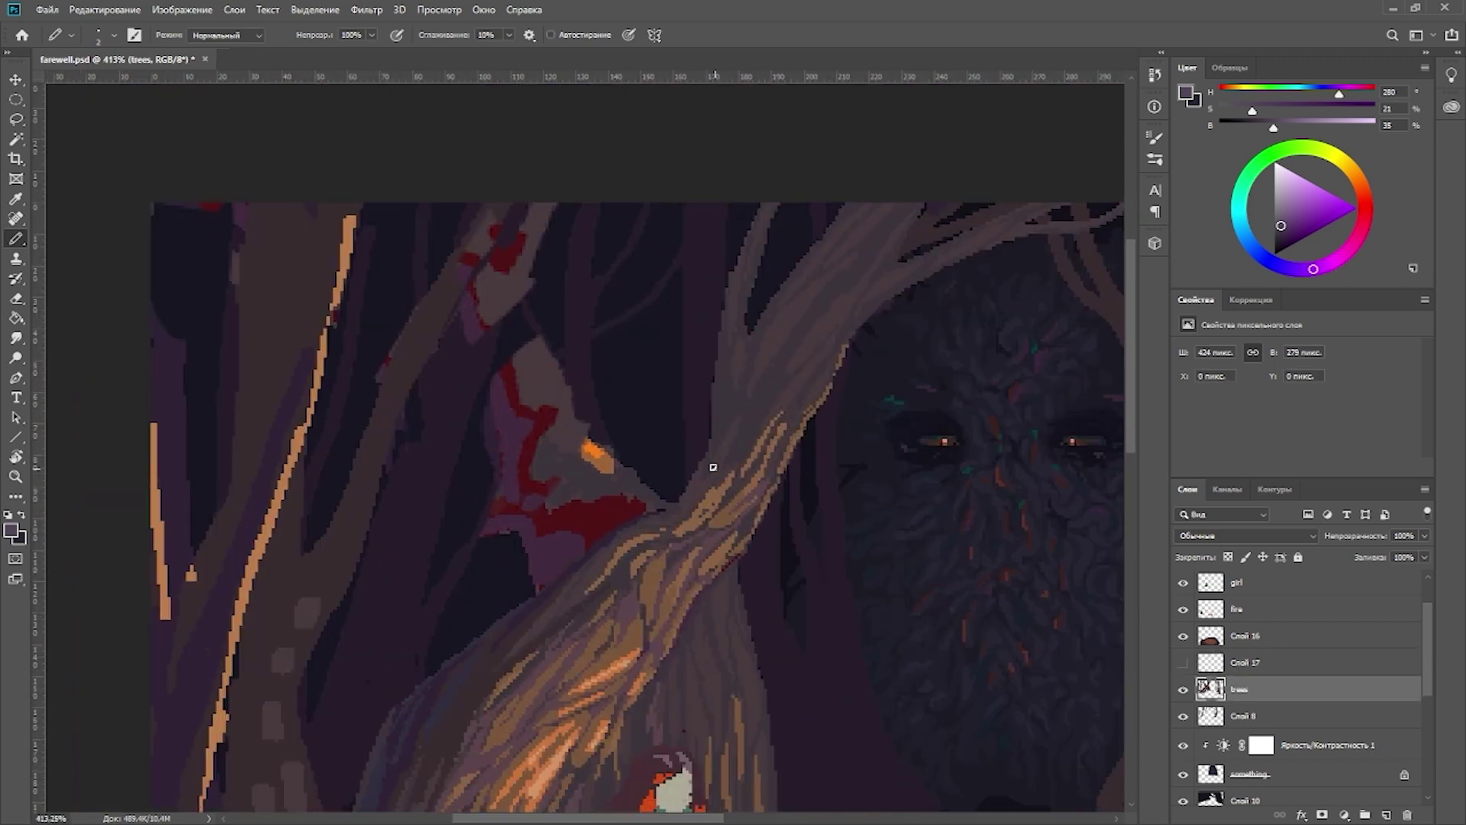
Step: On layer trees, repaint the red-streaked branch as a broad curved trunk in dark grey (H 343, S 19, B 28), erasing its rough edges
key("e")
mouse_move(553, 487)
left_mouse_down()
mouse_move(595, 530)
mouse_move(474, 542)
left_mouse_up()
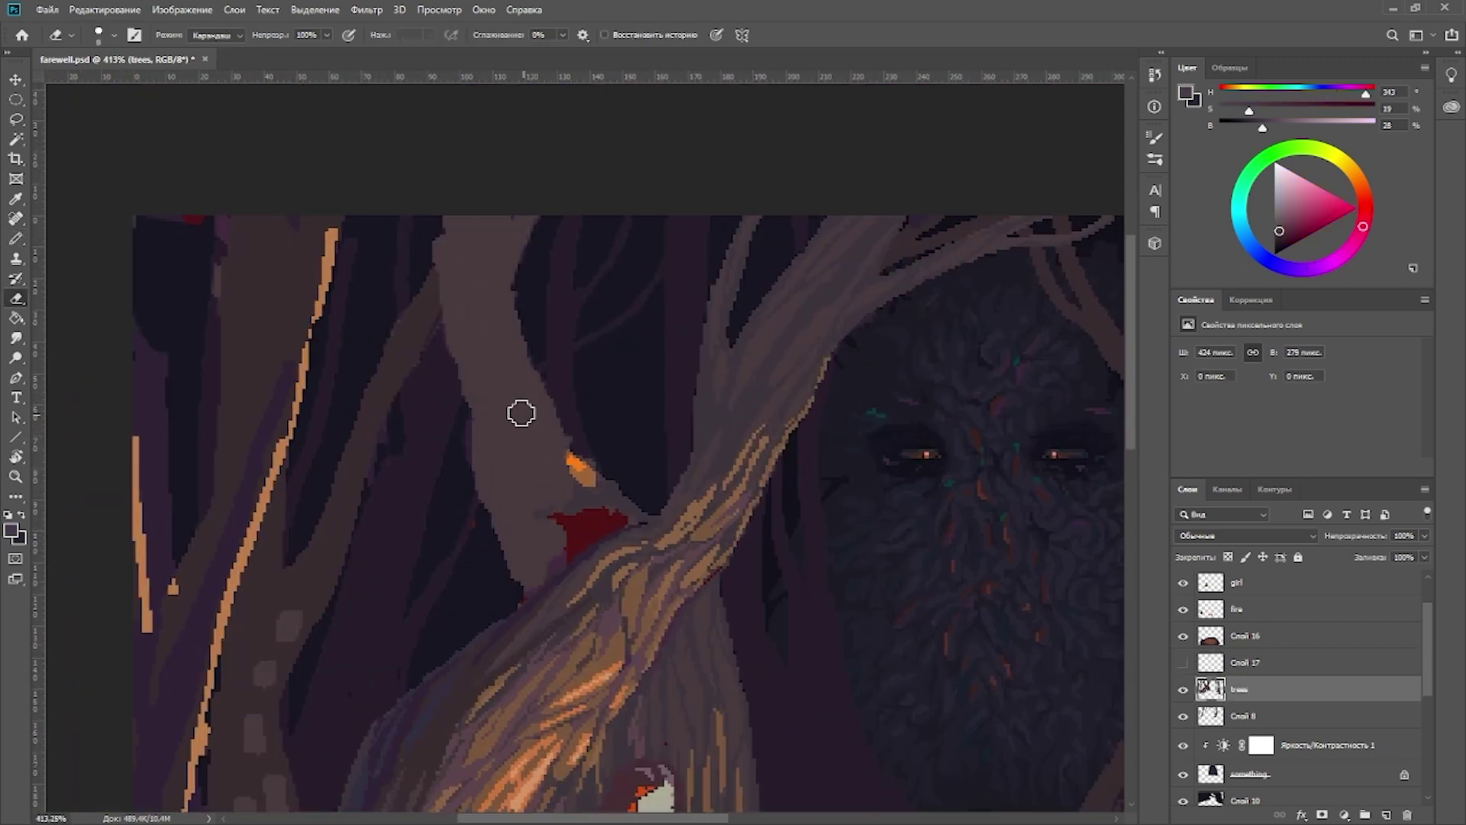
key("b")
scroll(496, 336, "down", 1)
mouse_move(549, 415)
left_mouse_down()
mouse_move(554, 471)
mouse_move(523, 484)
left_mouse_up()
scroll(581, 503, "down", 1)
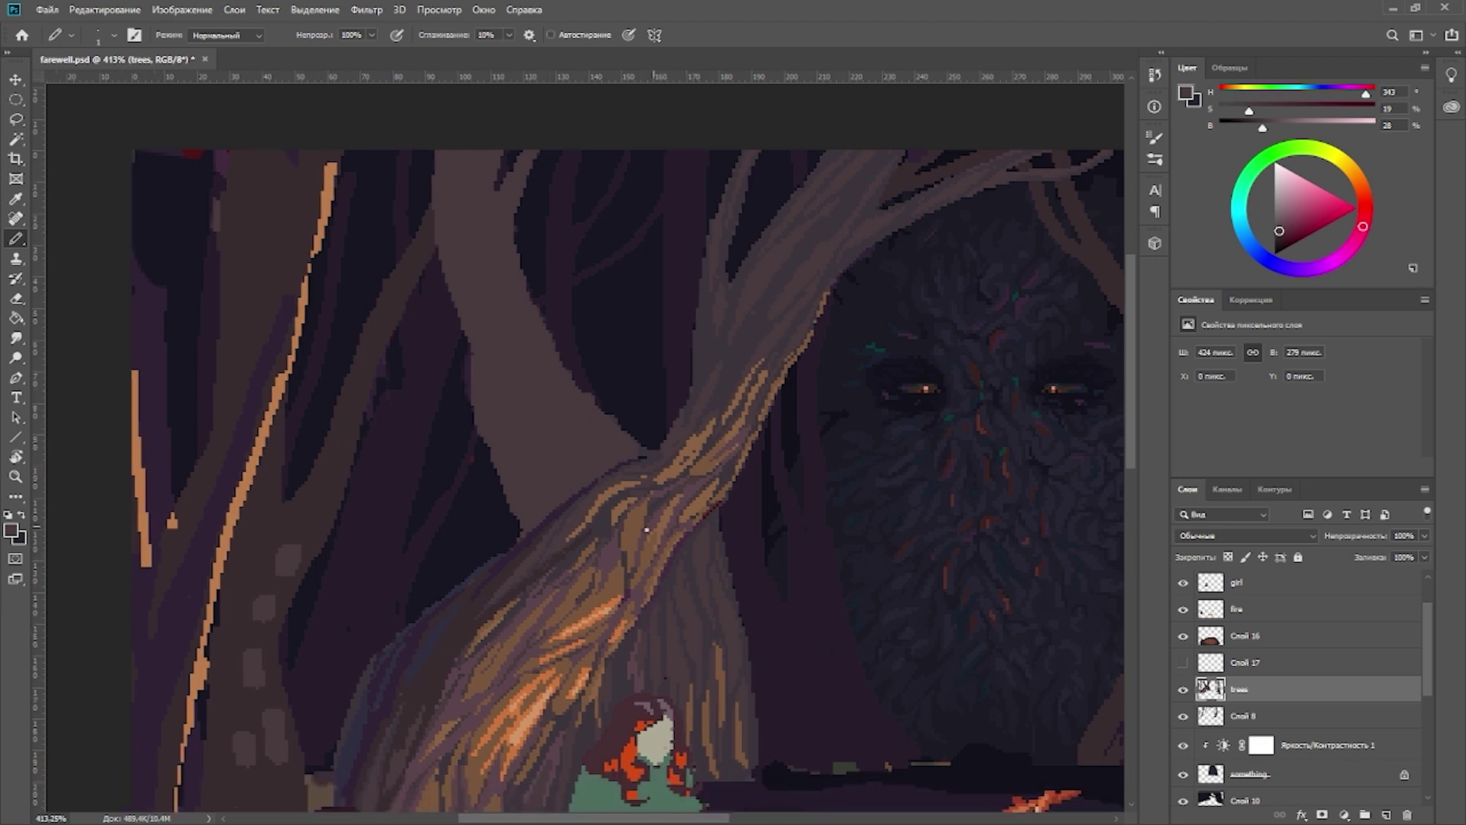
Step: Darken the curved trunk behind the leaning tree with dark brown (H 342, S 23, B 22)
mouse_move(621, 460)
left_mouse_down()
mouse_move(497, 435)
mouse_move(471, 312)
mouse_move(542, 468)
mouse_move(540, 507)
left_mouse_up()
left_click_drag(493, 305, 511, 406)
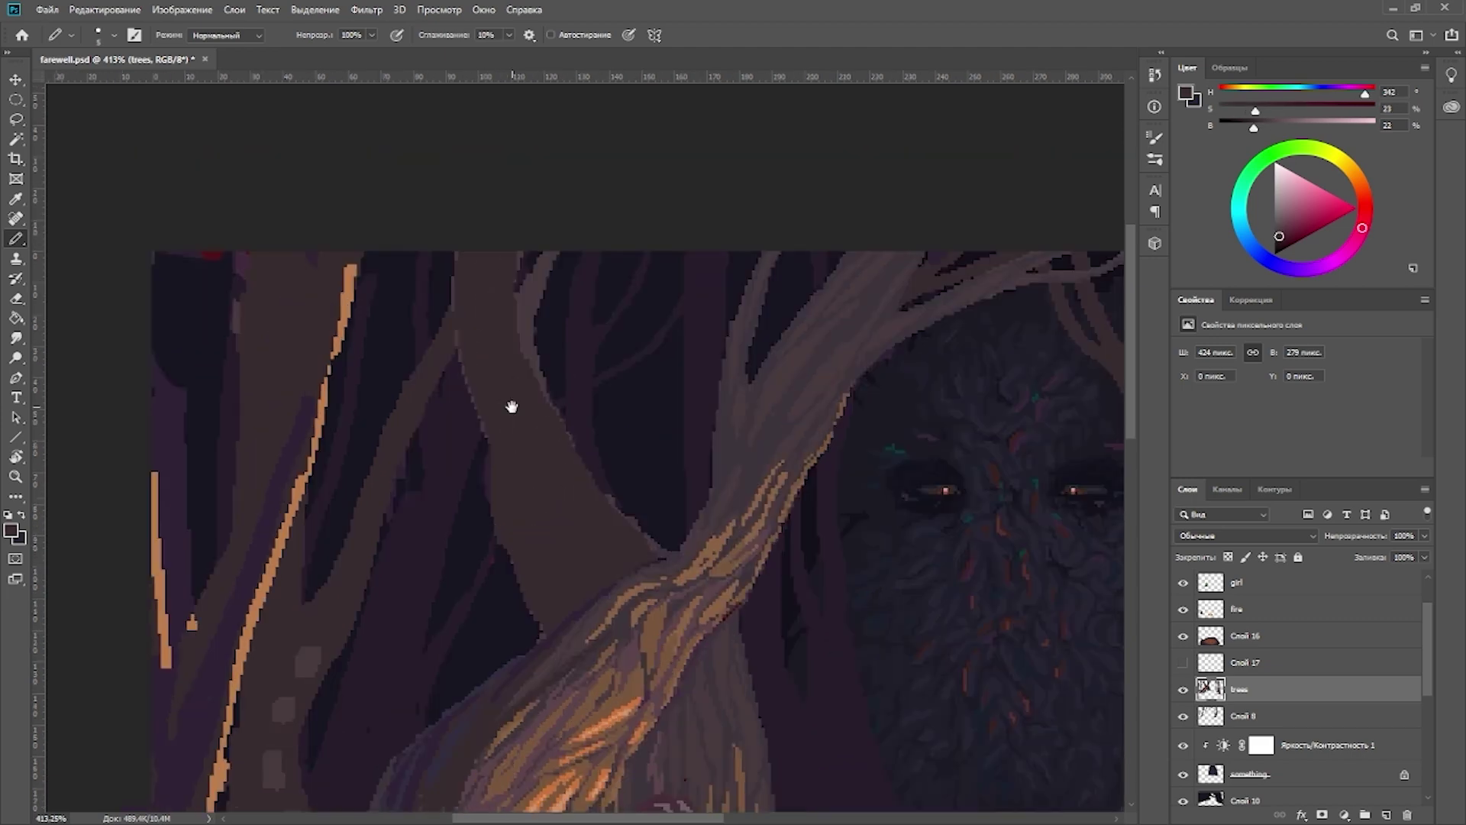
scroll(547, 409, "down", 5)
scroll(641, 501, "right", 2)
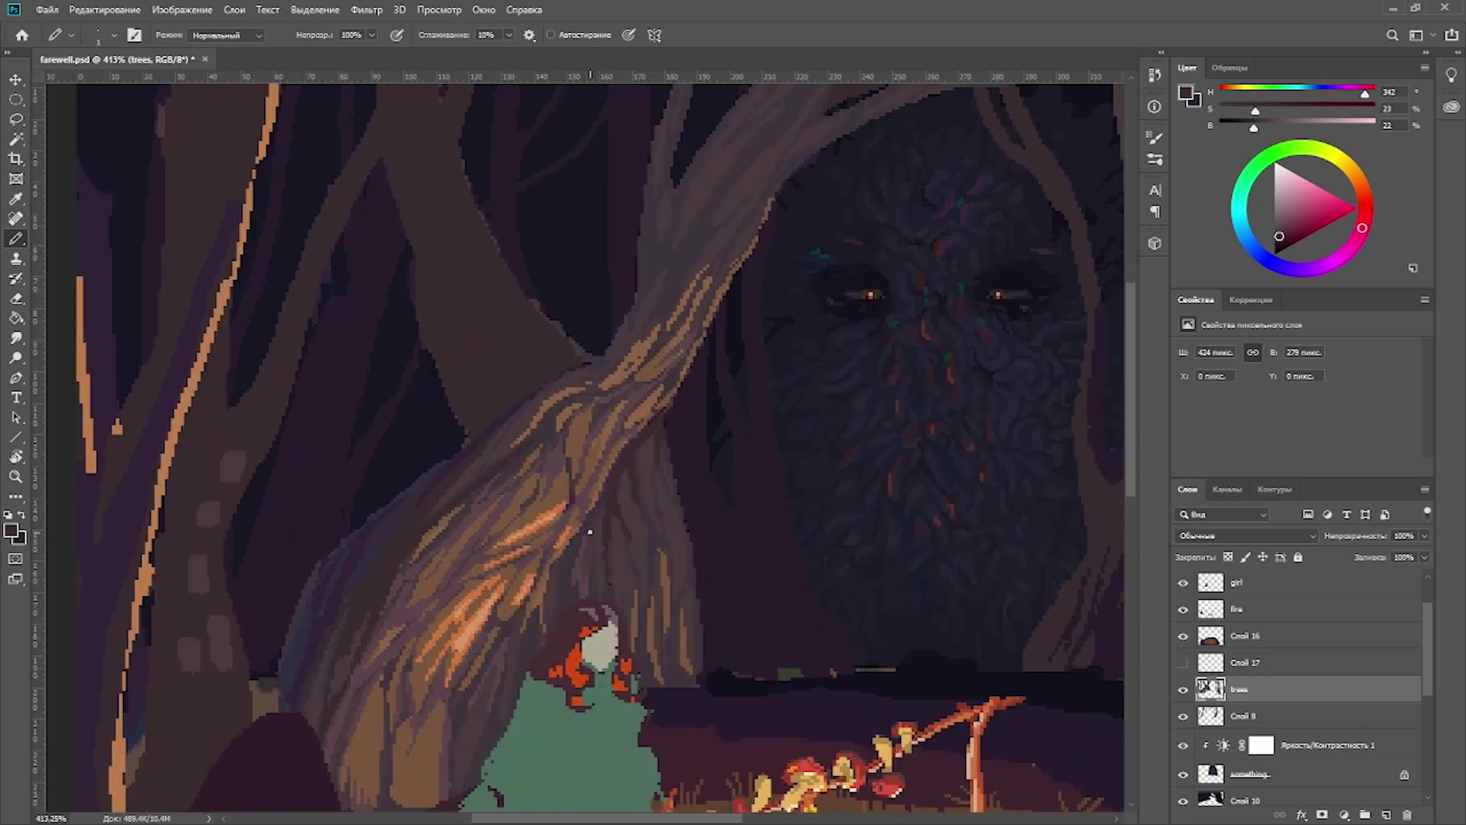
Step: Shade the trunk behind the girl with mauve-brown (H 342, S 26, B 36) and dark blue (H 247, S 28, B 25) strokes
scroll(665, 481, "down", 1)
scroll(550, 428, "down", 2)
scroll(475, 392, "up", 3)
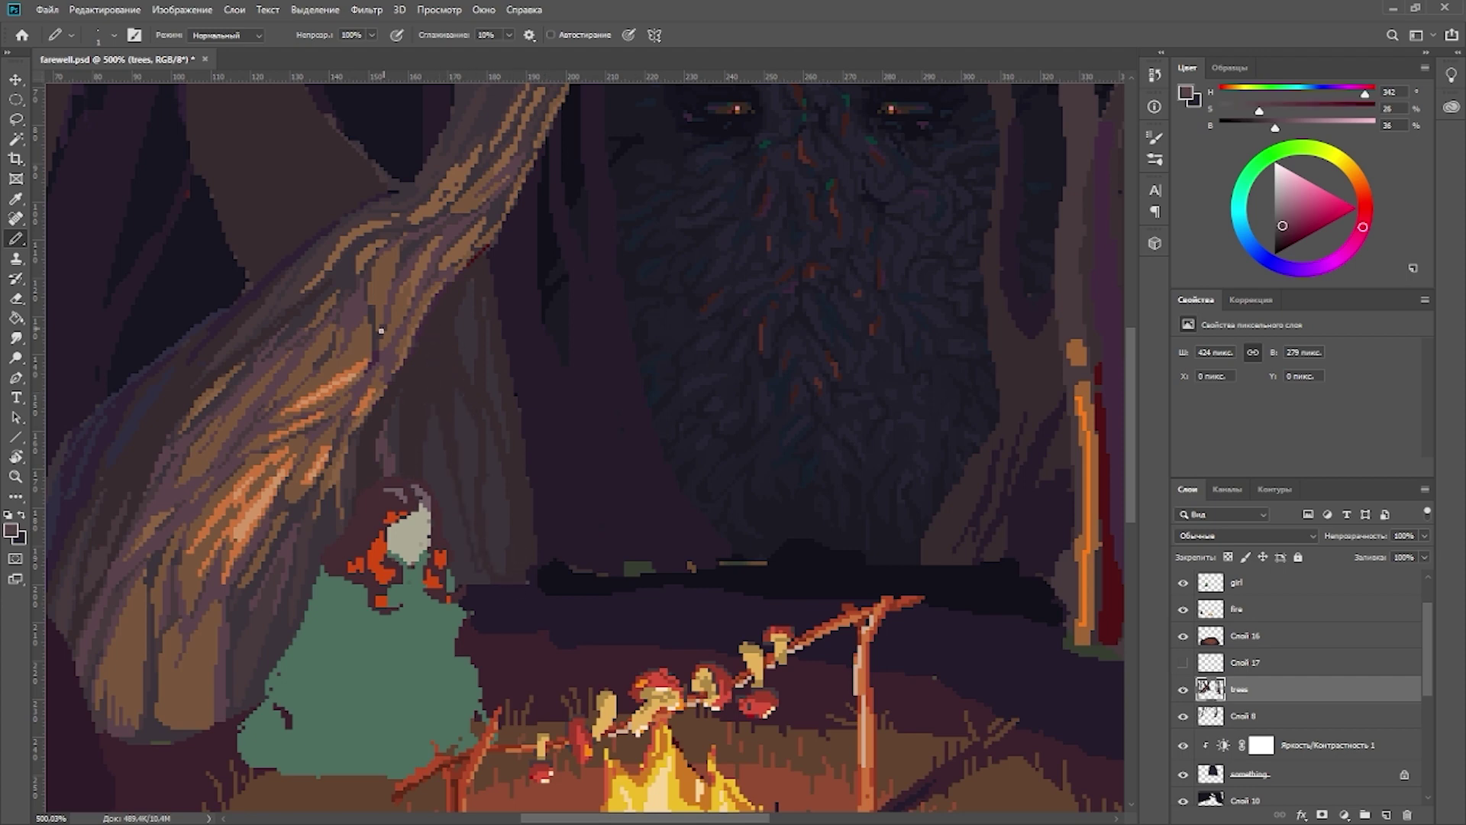
left_click(422, 376, "alt")
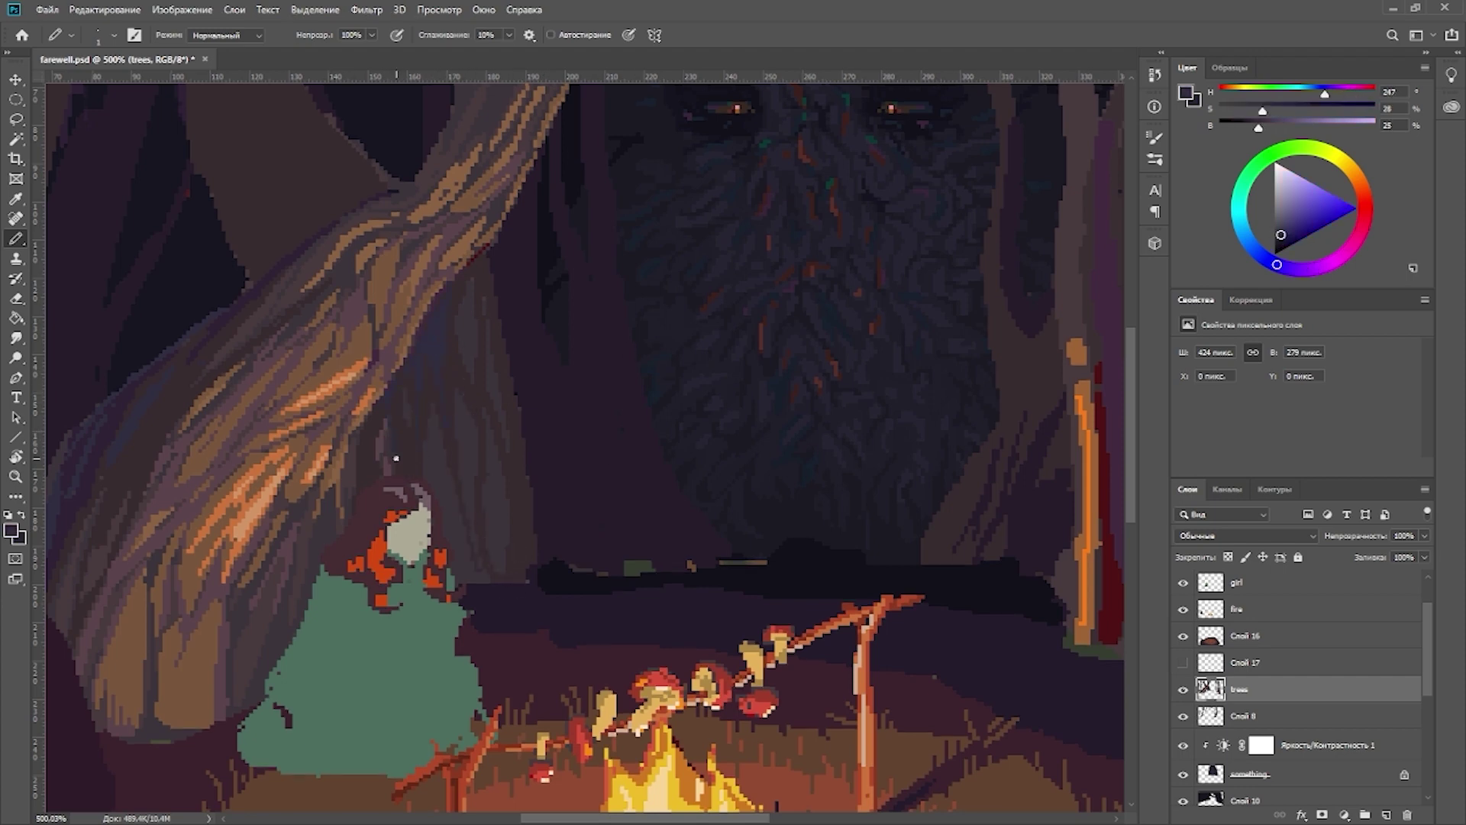
Step: Enlarge the brush and paint dark blue (H 247, S 28, B 25) shadows on the curved rear trunk's lower part and edges
scroll(336, 367, "up", 3)
scroll(336, 367, "left", 2)
key("bracketright")
key("bracketright")
key("bracketright")
key("bracketright")
key("bracketright")
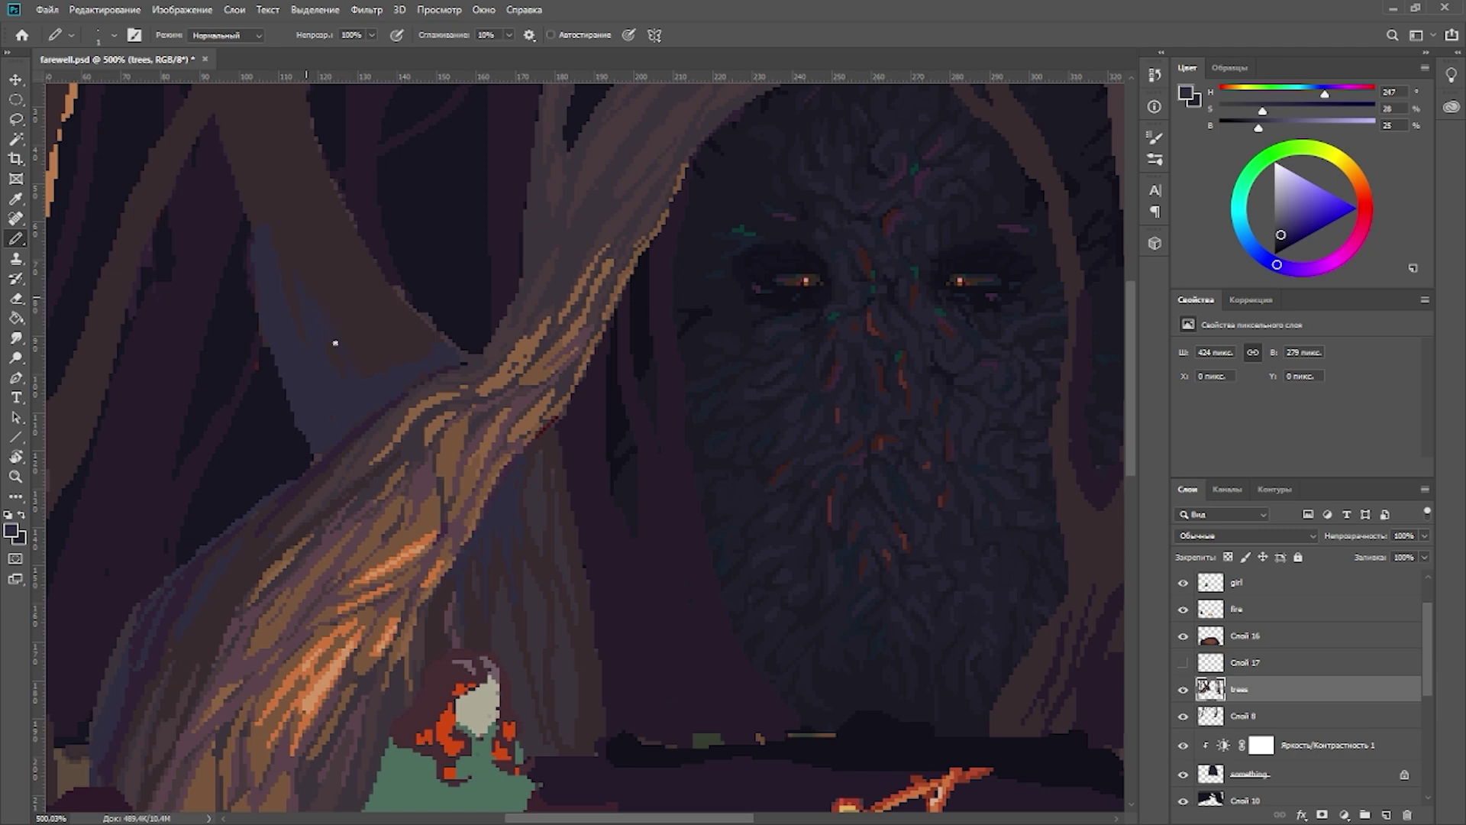
scroll(392, 284, "up", 3)
scroll(393, 284, "left", 2)
Step: Add dark purple (H 280, S 35, B 17) bark lines to the lower part of the curved rear trunk
left_click(353, 567, "alt")
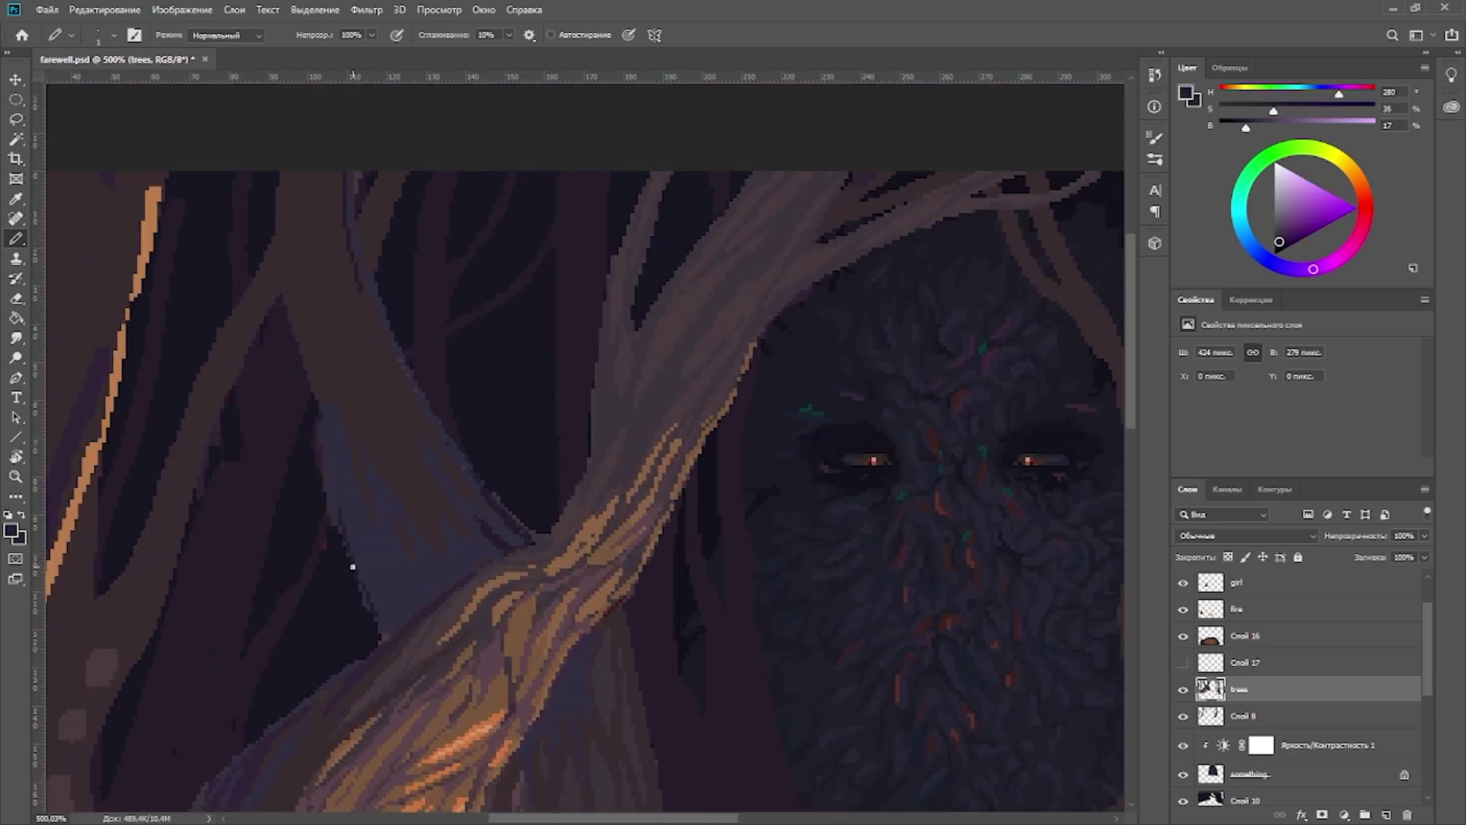
scroll(385, 538, "down", 3)
left_click(535, 370, "alt")
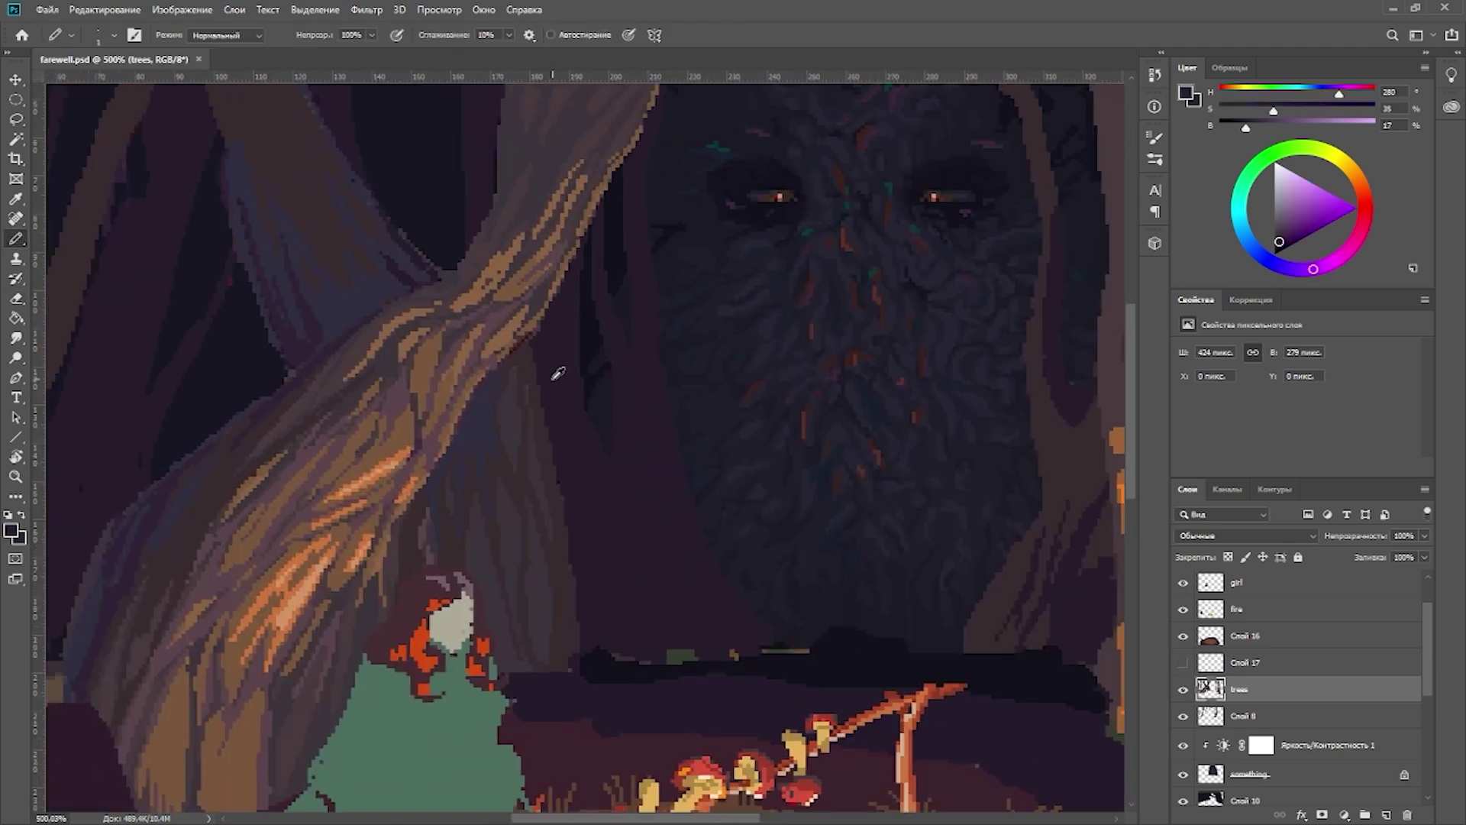
Step: Paint thin forked branches in dark brown (H 342, S 23, B 22) growing from the right side of the curved rear trunk
scroll(534, 370, "down", 2)
scroll(486, 320, "up", 2)
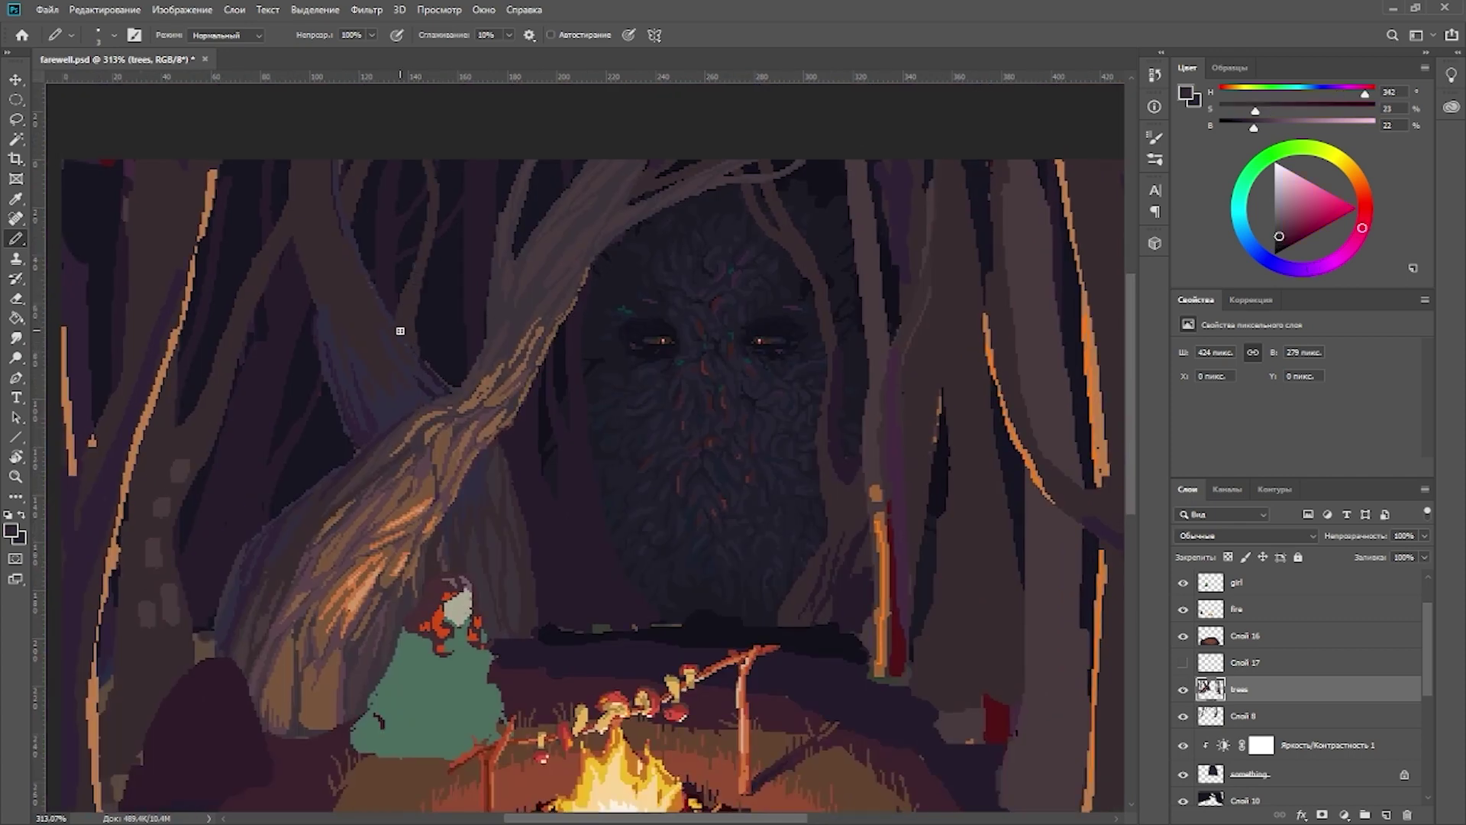
scroll(424, 304, "down", 3)
scroll(480, 394, "up", 3)
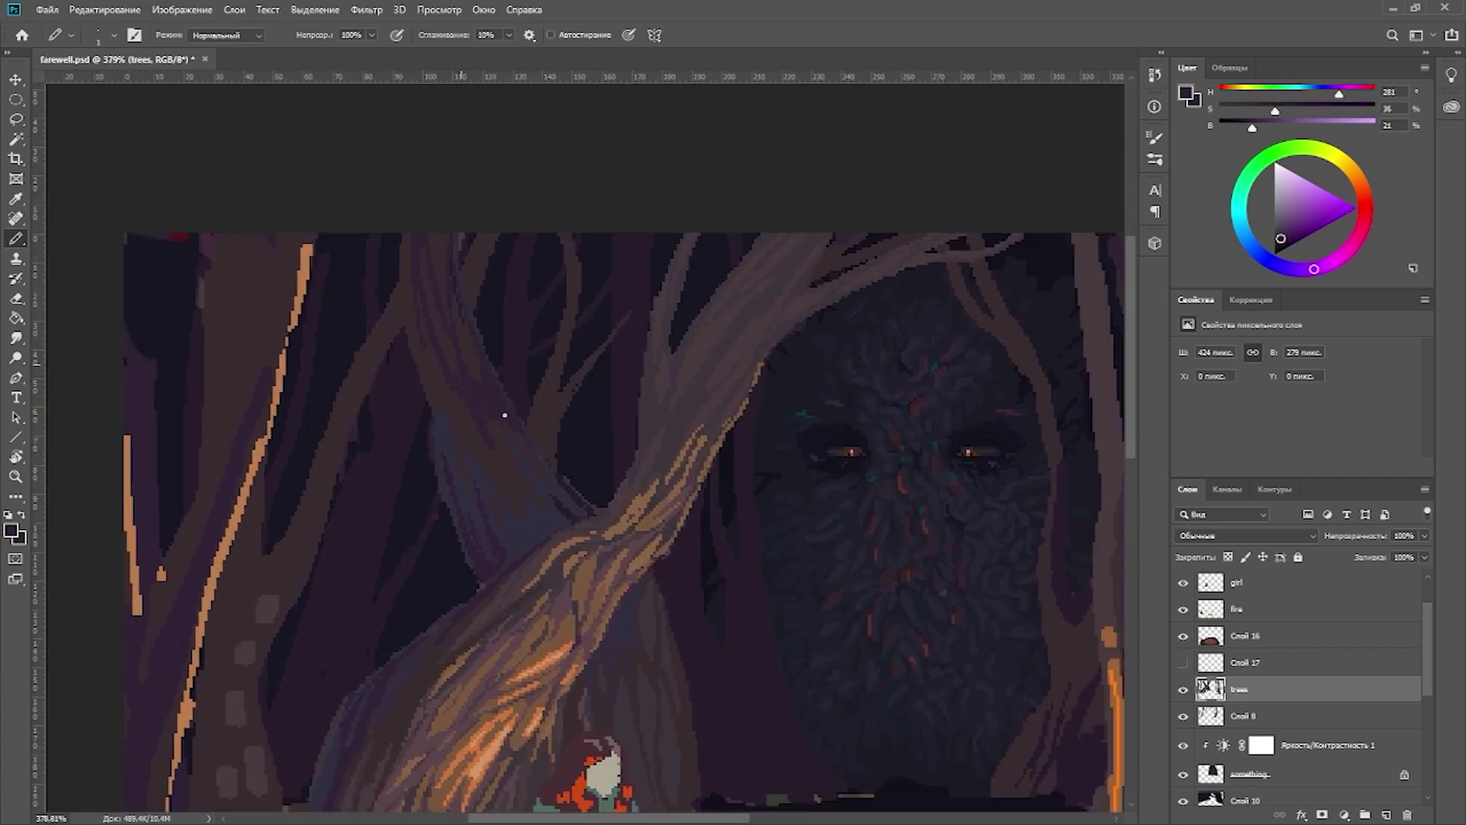
Step: Texture the curved rear trunk's bark with dark purple (H 281, S 36, B 21) and dark blue (H 247, S 28, B 25) strokes
left_click(444, 353, "alt")
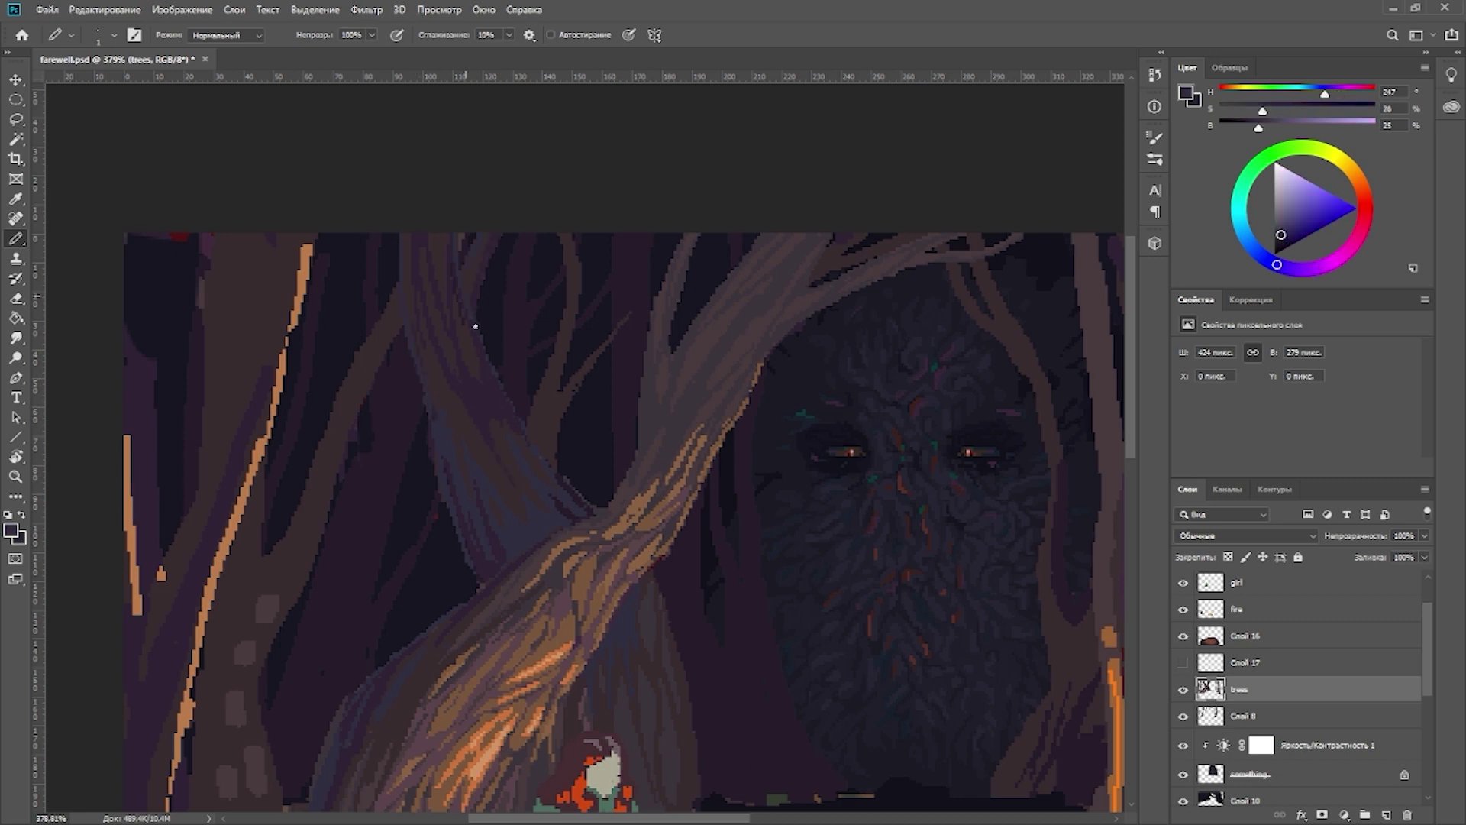
left_click(549, 418, "alt")
left_click(545, 456, "alt")
scroll(545, 456, "down", 5)
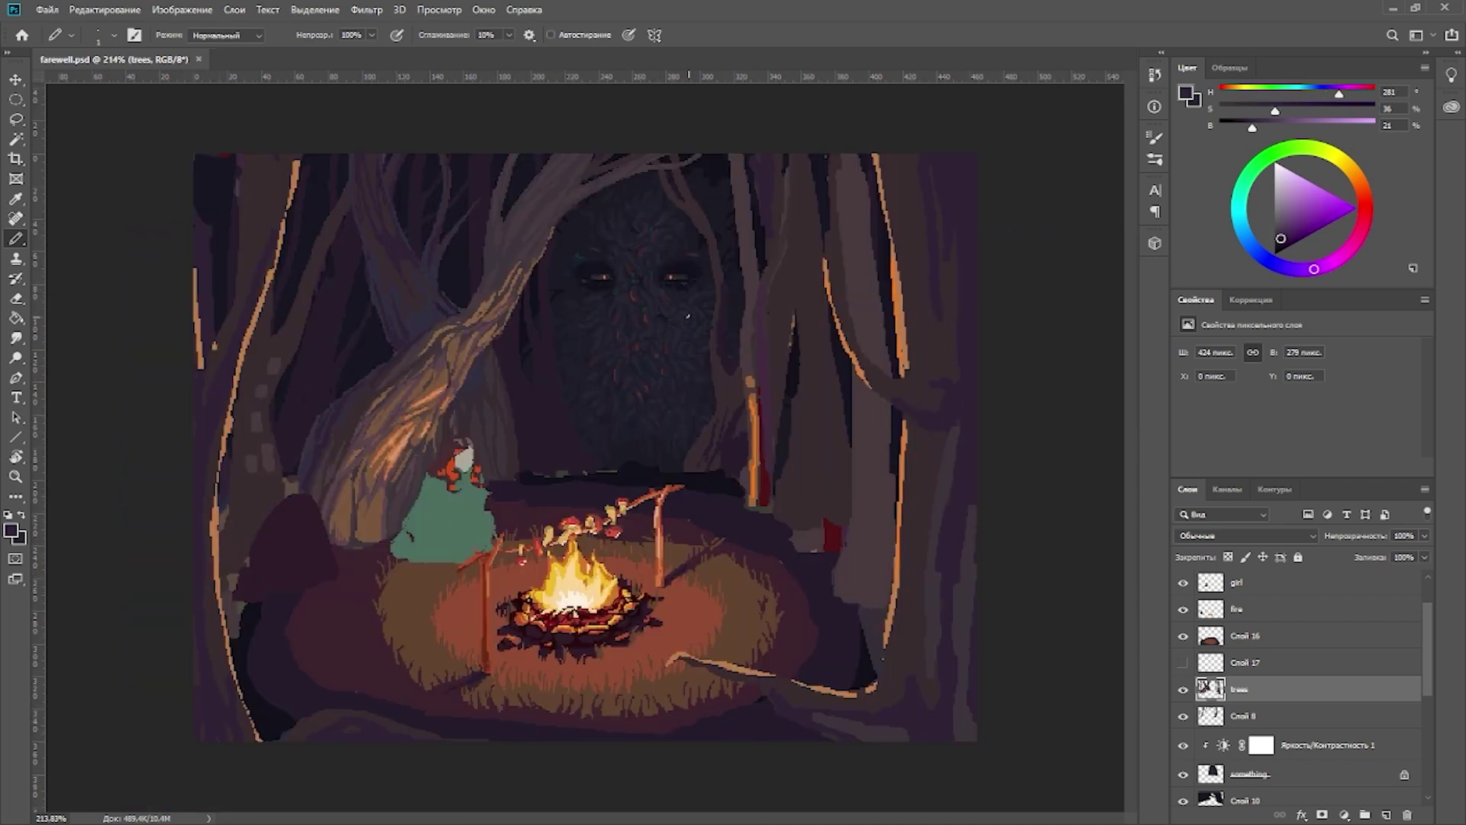
Step: Refine the curved rear trunk and its thin branches with grey-purple (H 315, S 13, B 24) and dark blue (H 247, S 28, B 25)
scroll(459, 502, "up", 5)
scroll(459, 502, "up", 4)
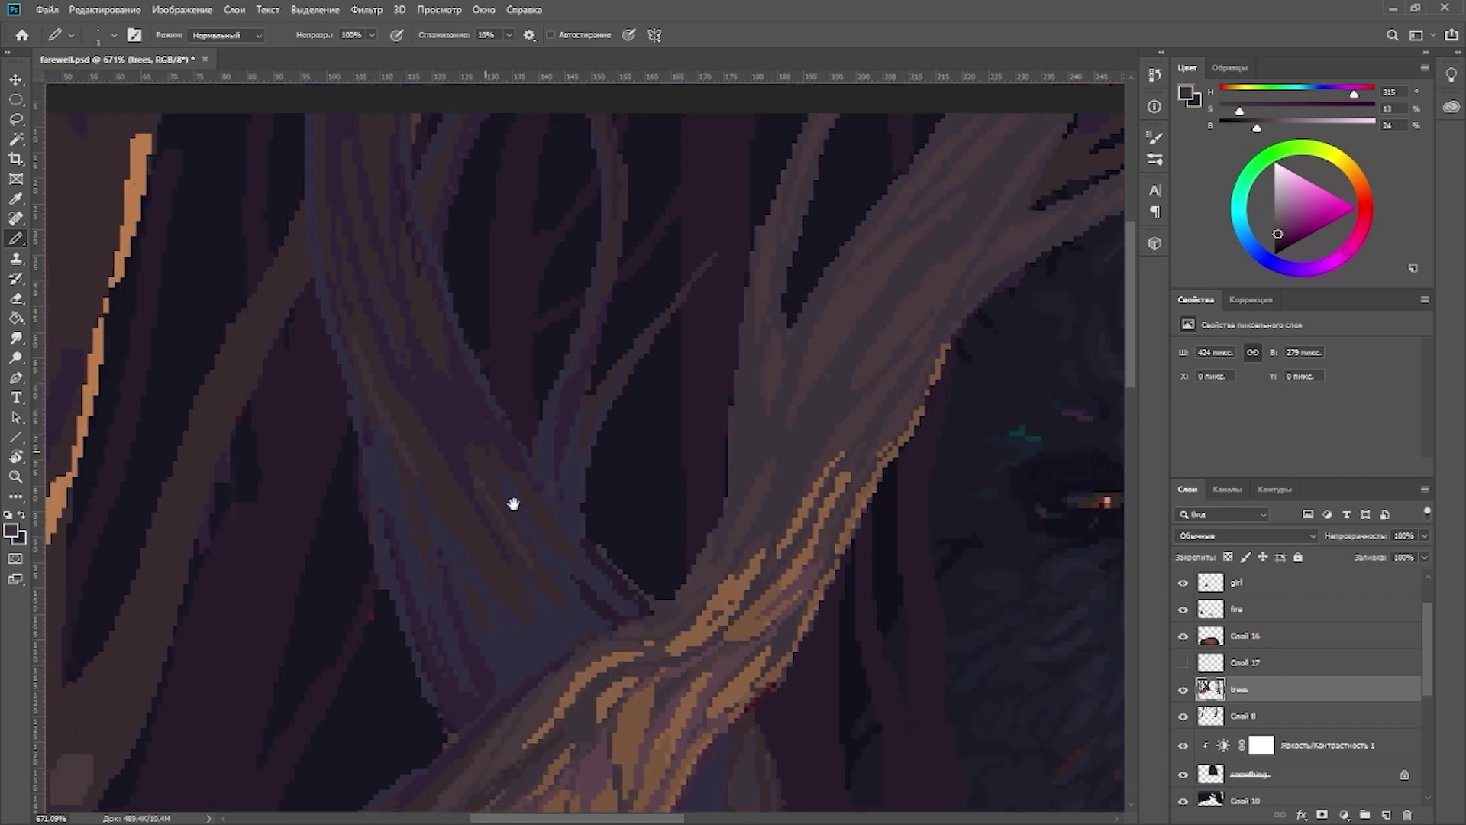
left_click(529, 501, "alt")
scroll(529, 501, "down", 5)
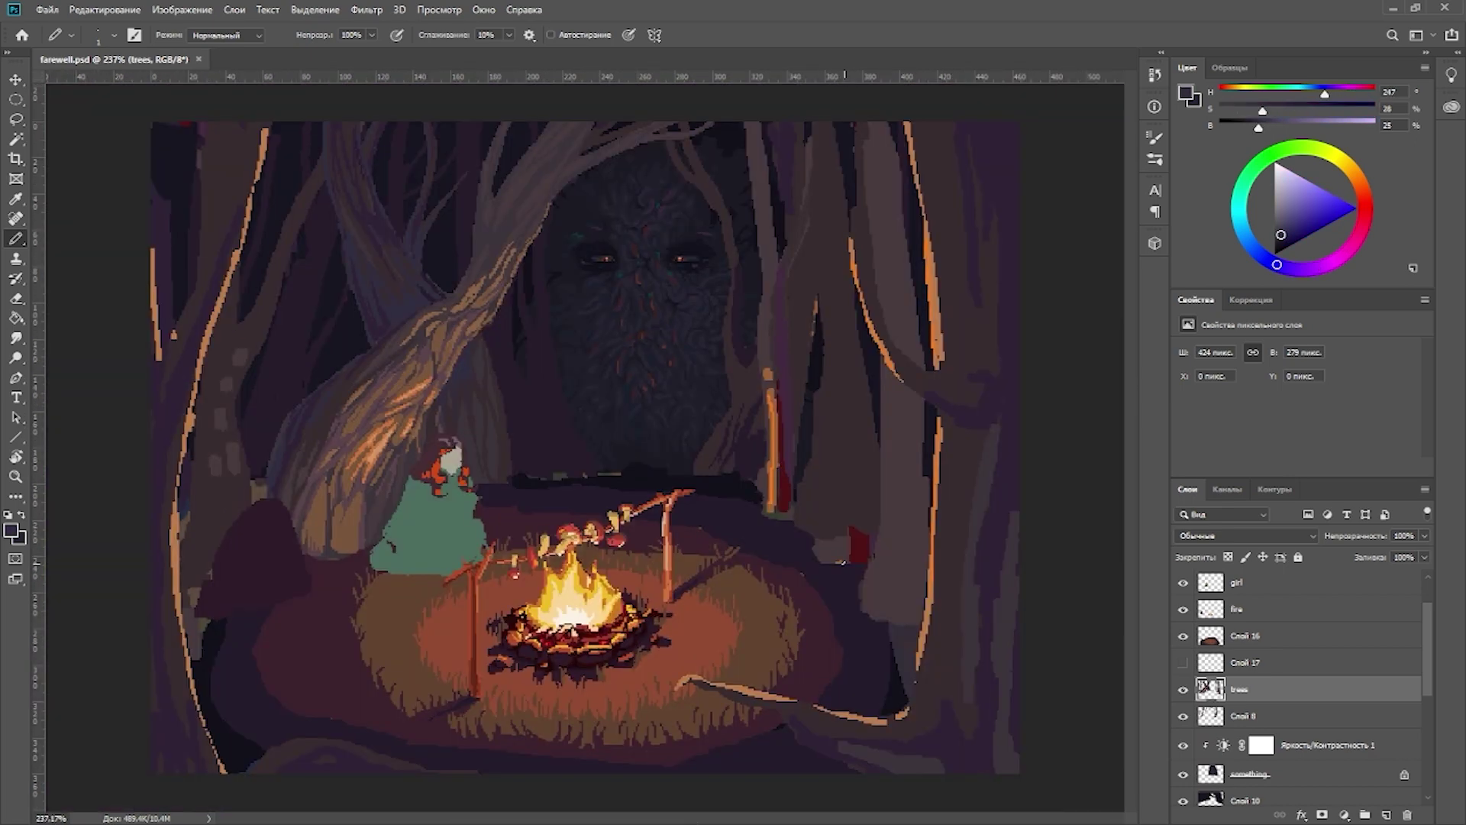
Step: Paint warm brown (H 26, S 51, B 48) firelight highlights on the trunk base behind the girl
scroll(473, 431, "up", 4)
left_click(530, 473, "alt")
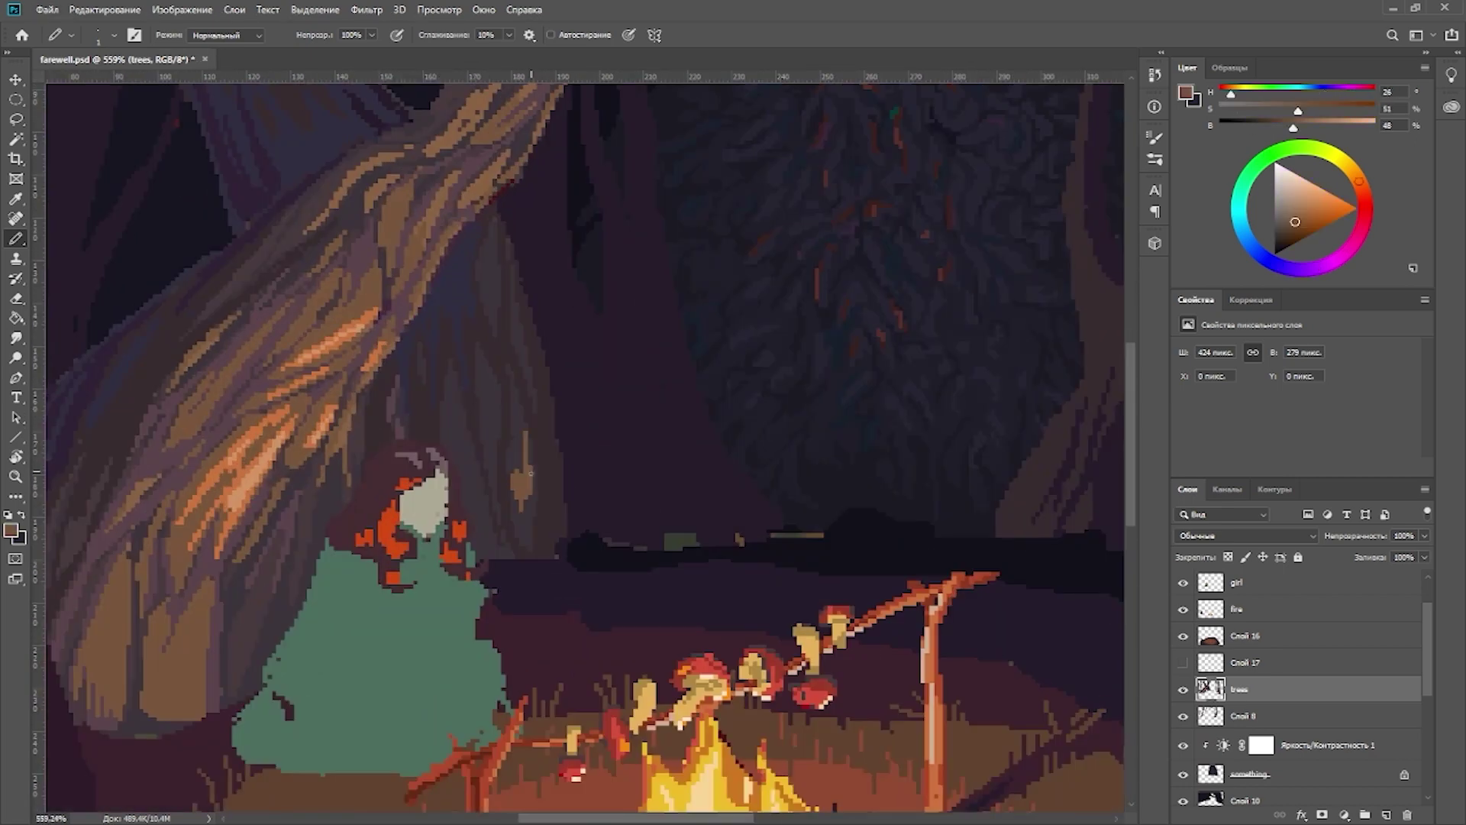
scroll(516, 446, "down", 3)
scroll(524, 507, "down", 3)
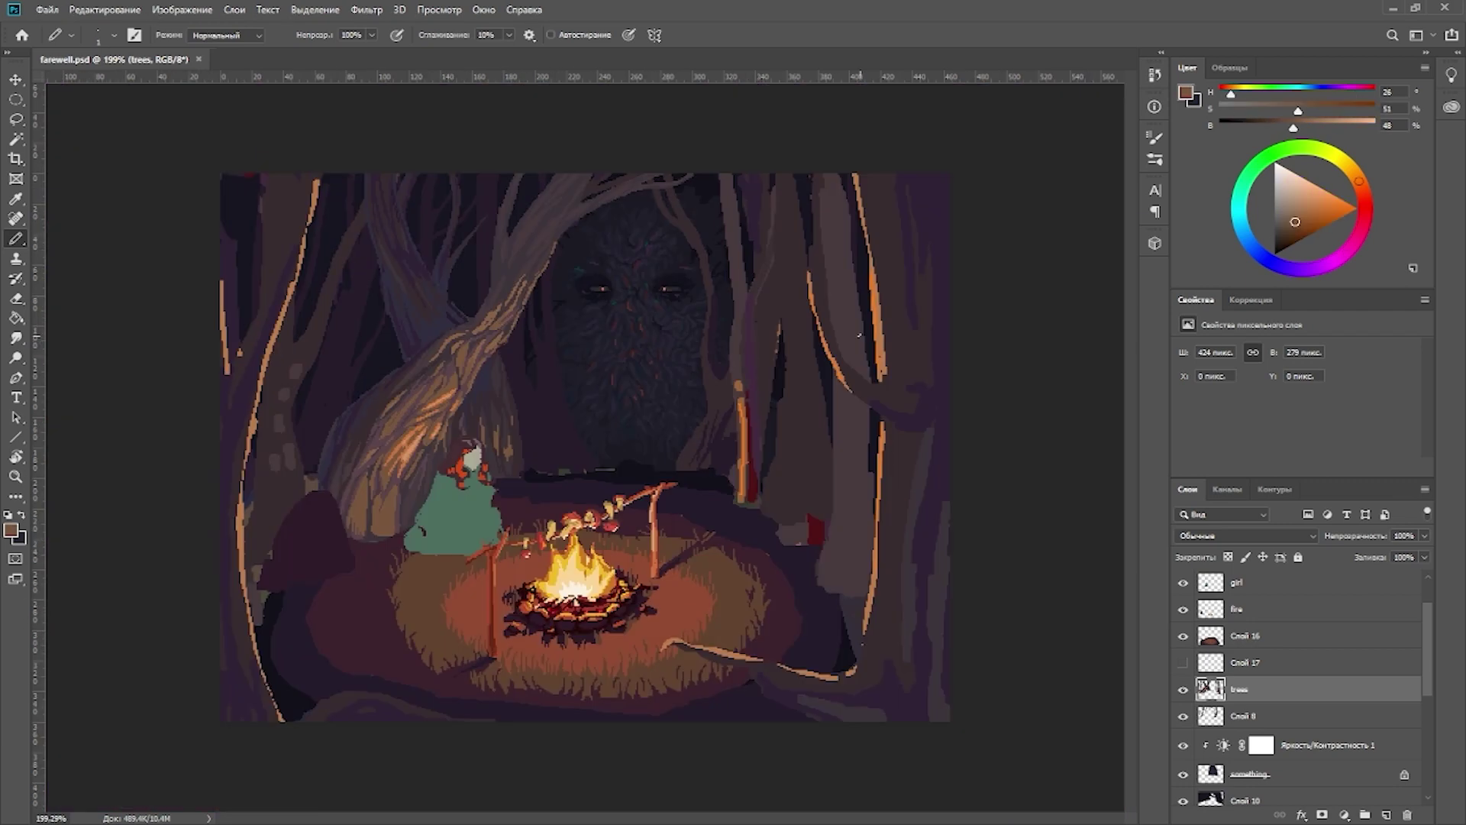
Step: Hide the Слой 8 layer and paint dark purple and blue-violet bark streaks on the trunk behind the leaning tree
left_click(1183, 715)
left_click(1183, 662)
left_click(1182, 663)
scroll(412, 455, "up", 5)
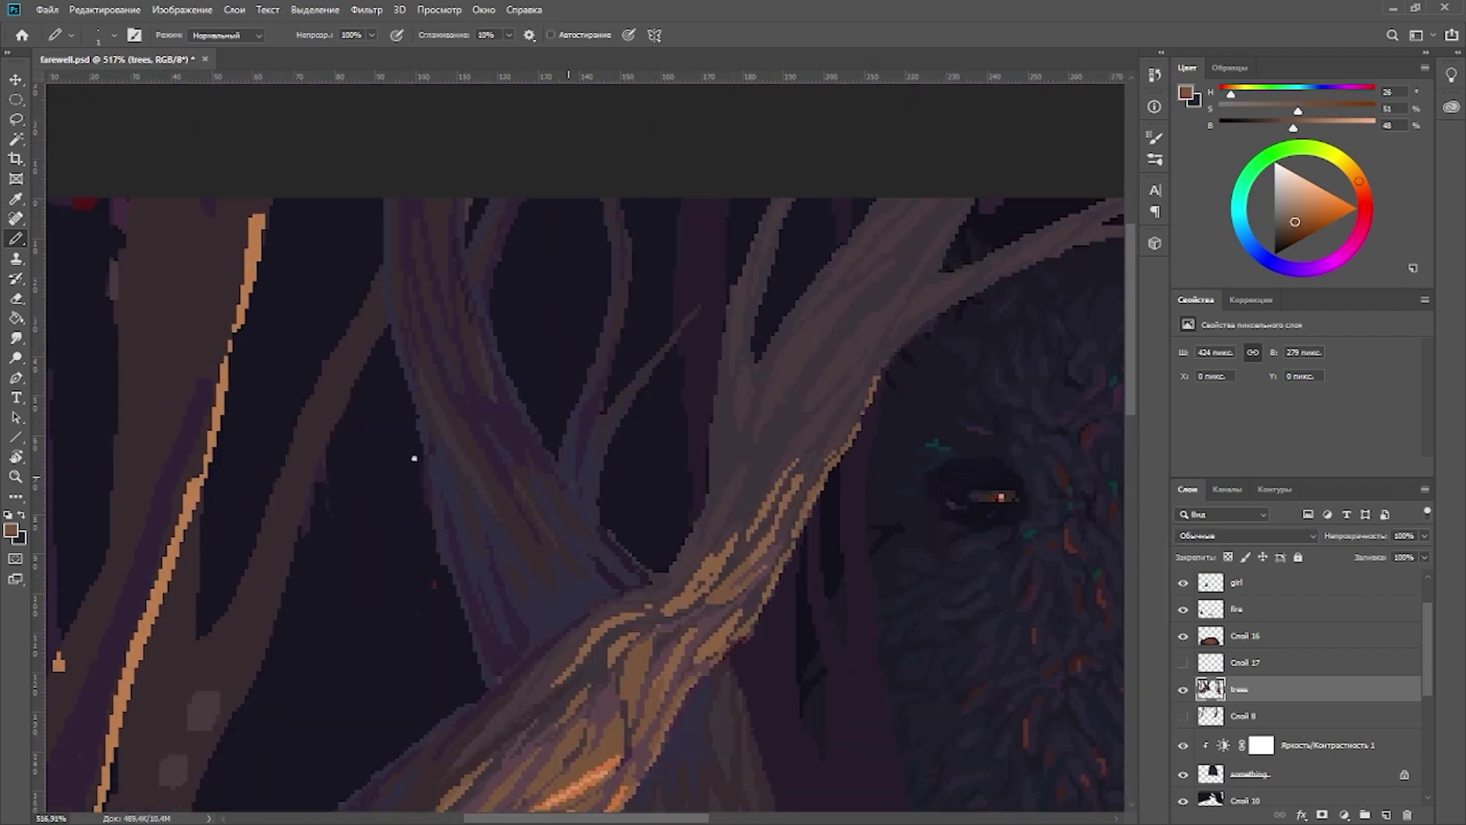
left_click(597, 572, "alt")
scroll(543, 593, "down", 3)
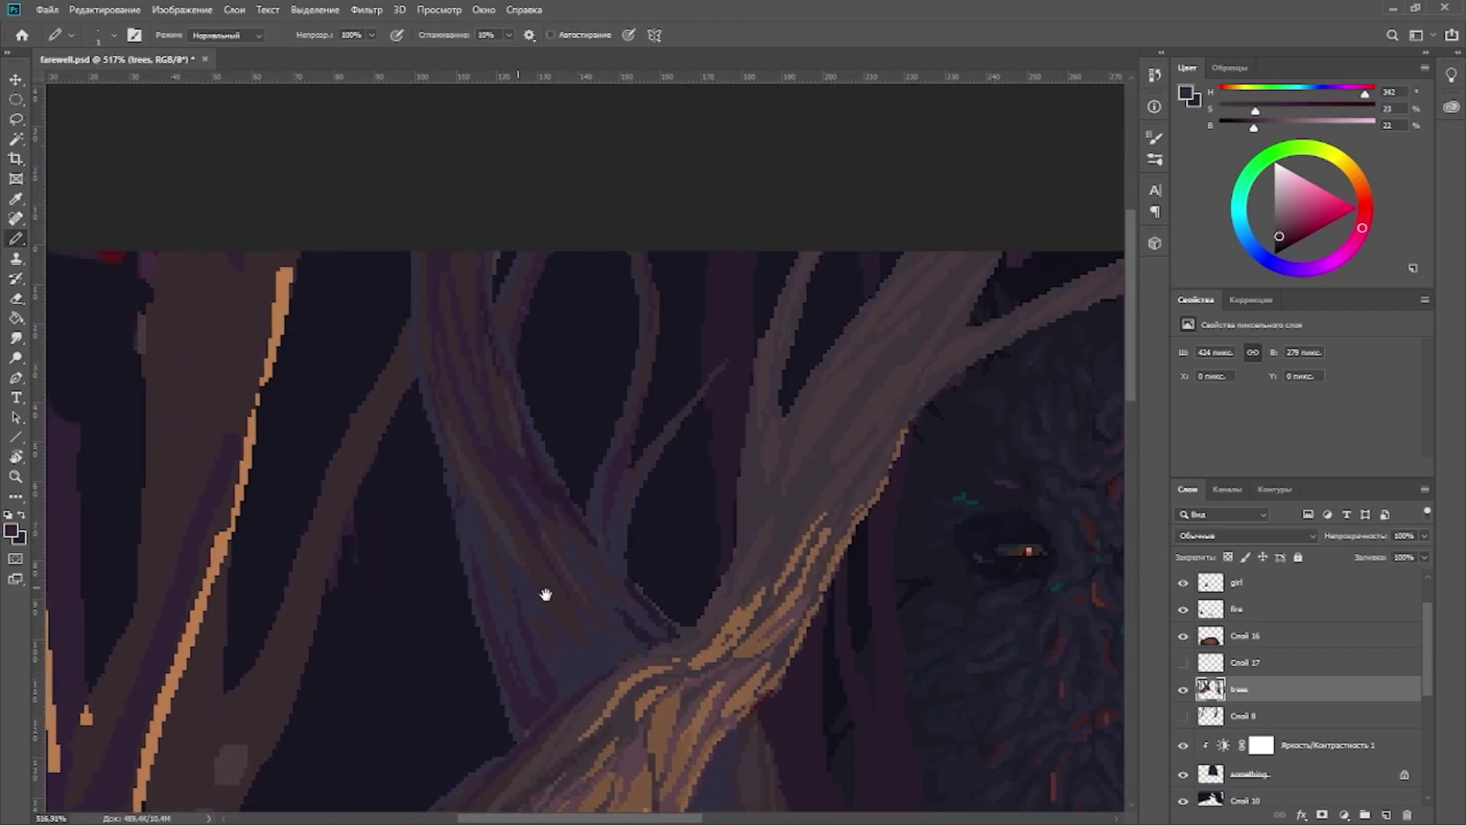
left_click(553, 602, "alt")
left_click(553, 603, "alt")
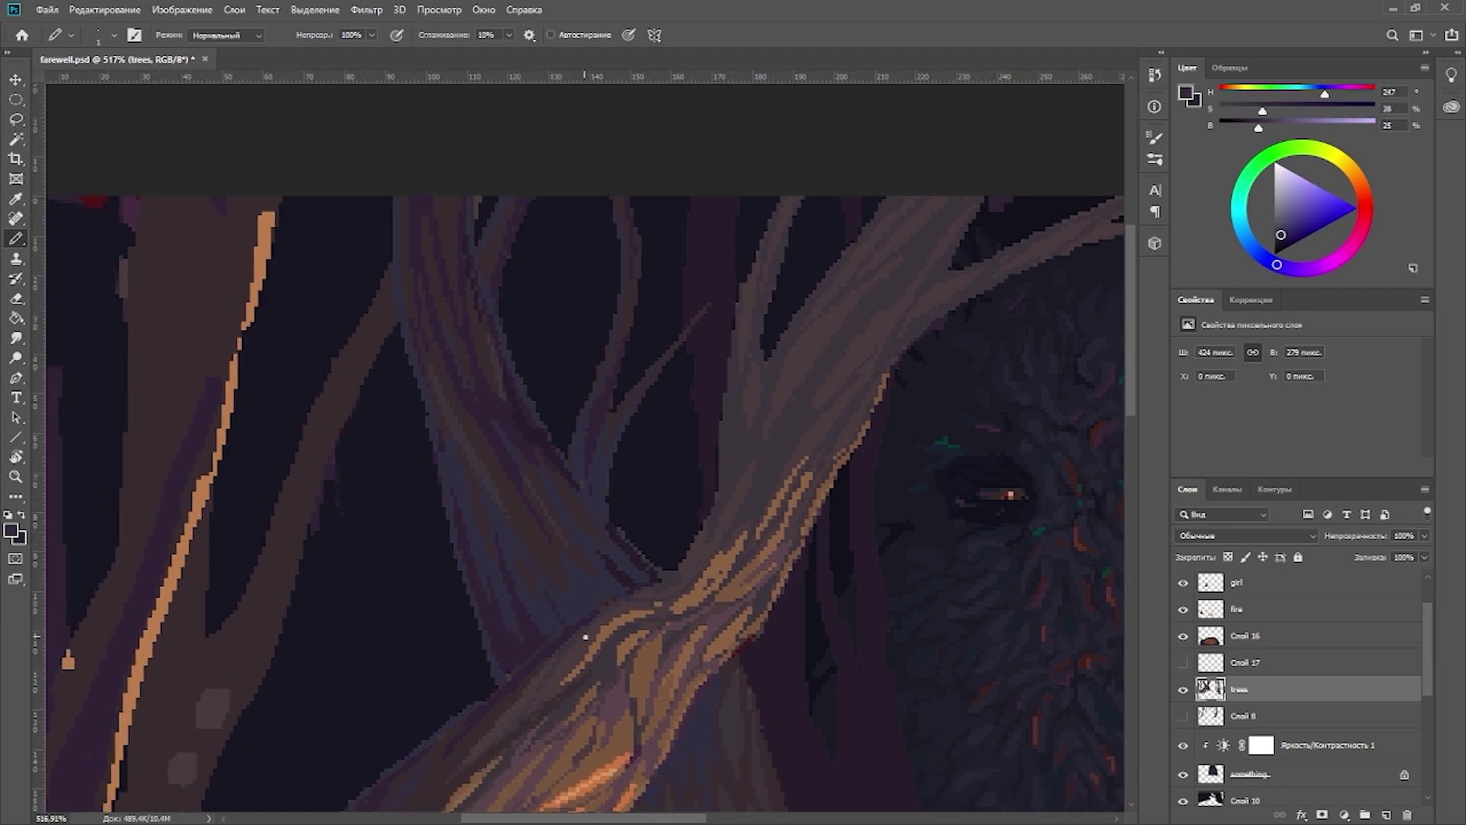
Step: Paint muted purple and dark blue-violet bark lines on the upper branches of the leaning tree
scroll(514, 678, "down", 5)
scroll(501, 377, "up", 3)
scroll(497, 401, "up", 1)
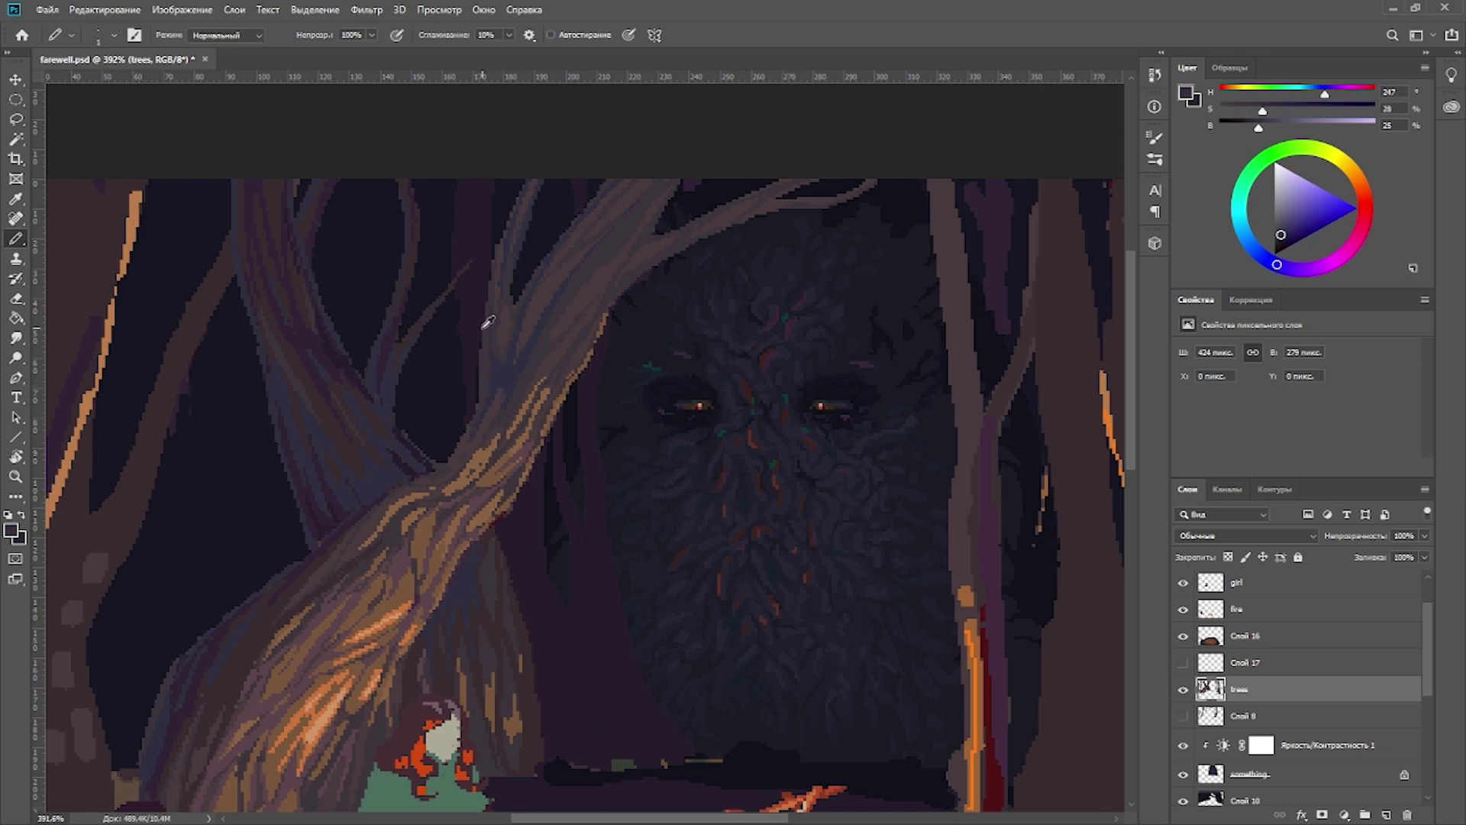
left_click(523, 203, "alt")
left_click(605, 303, "alt")
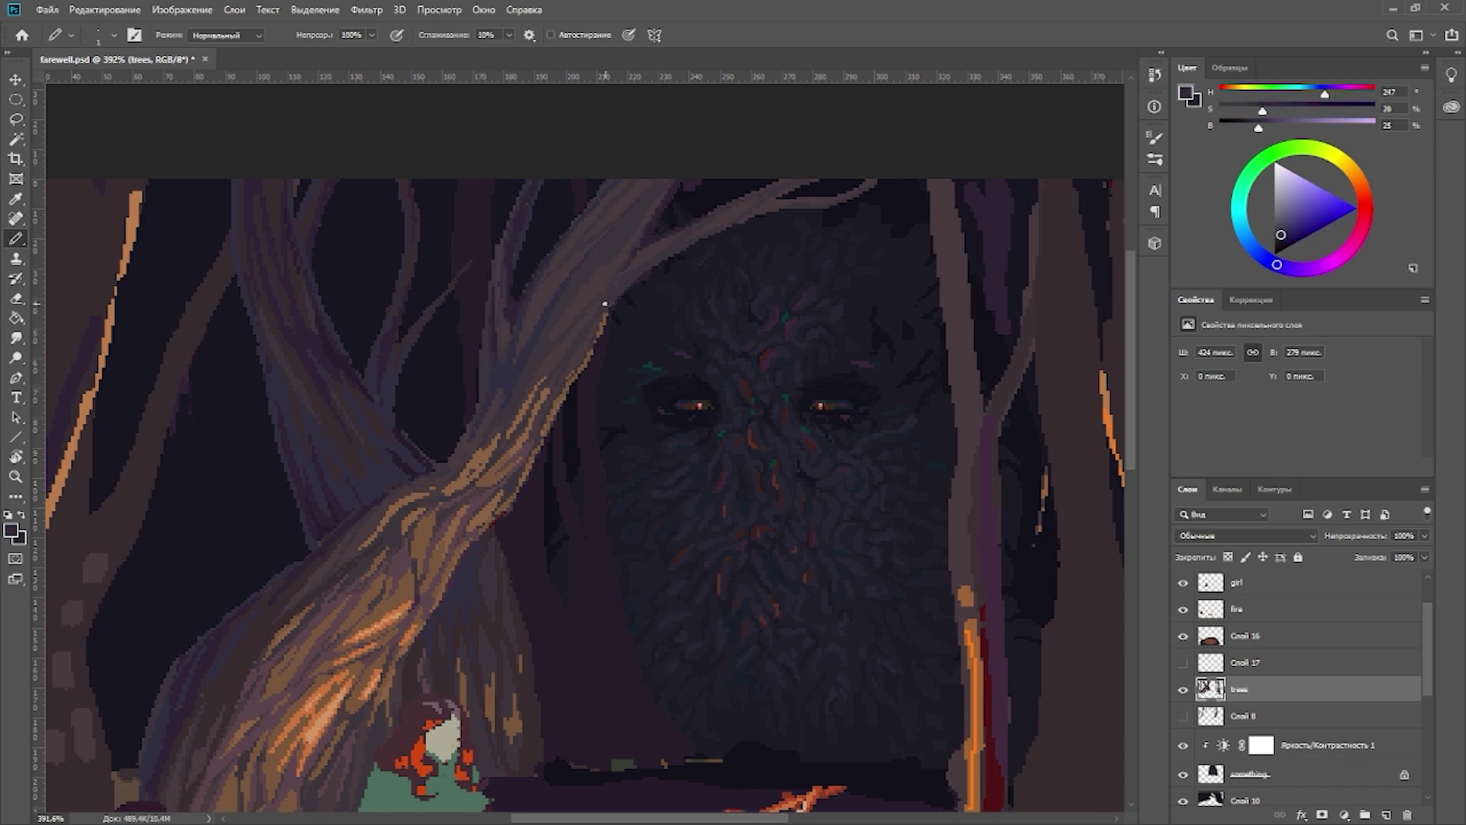
Step: Add a layer above the fire layer, test burn blend modes with a stroke behind the girl, and set it to Multiply
scroll(586, 273, "down", 5)
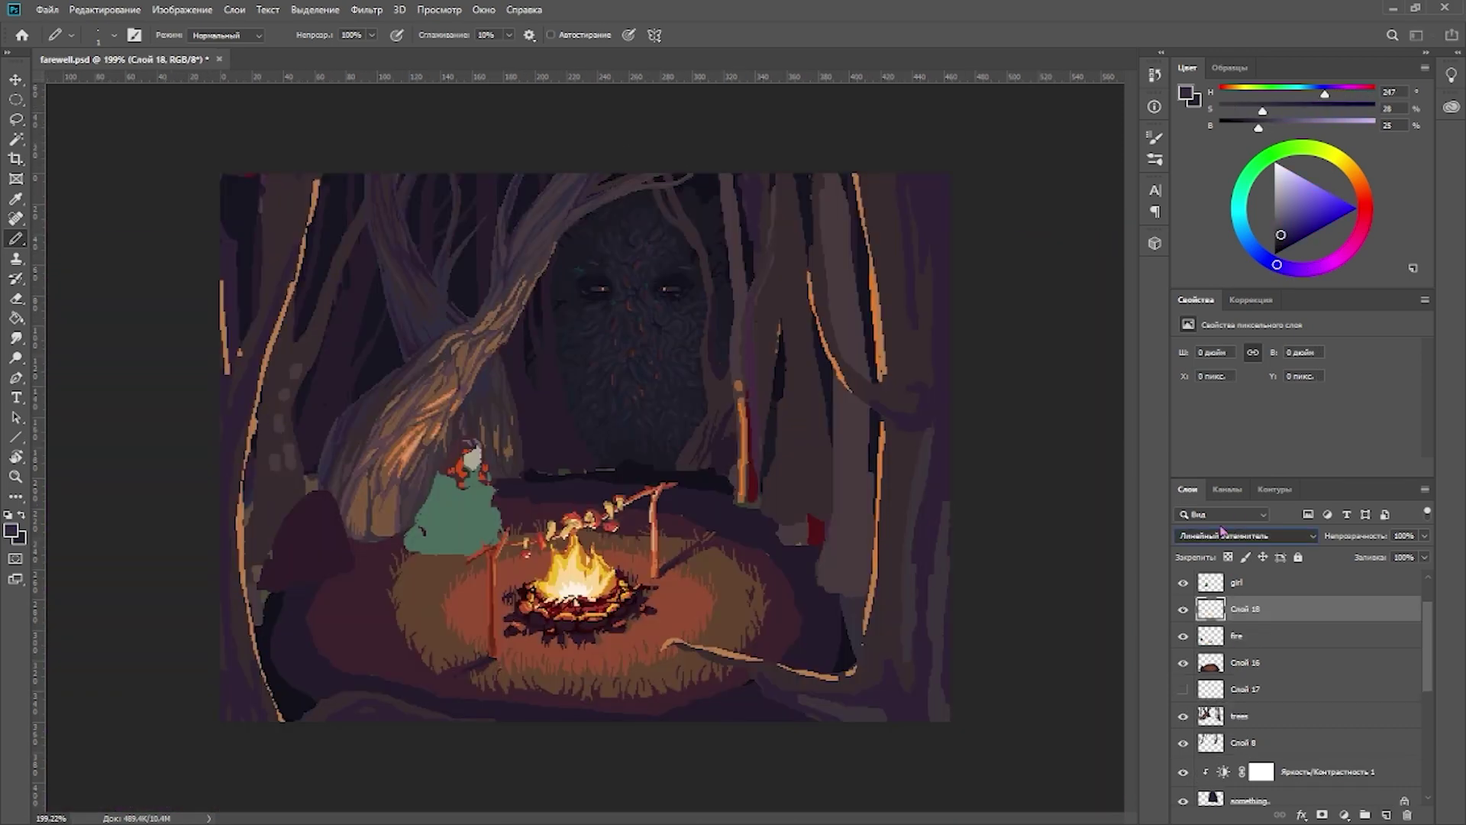
scroll(1244, 535, "up", 1)
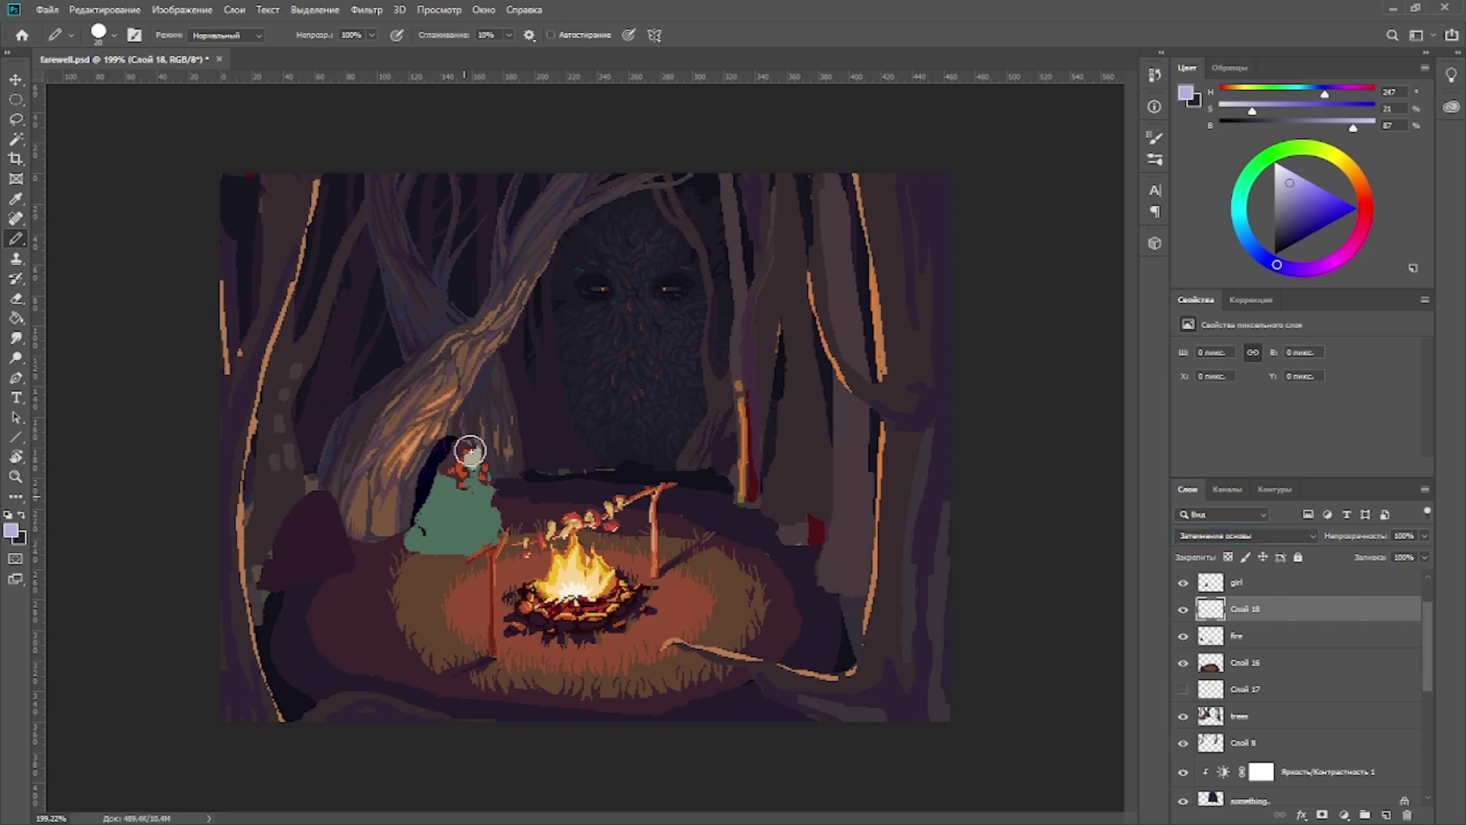
scroll(621, 461, "up", 3)
scroll(1252, 535, "up", 1)
left_click(508, 473, "alt")
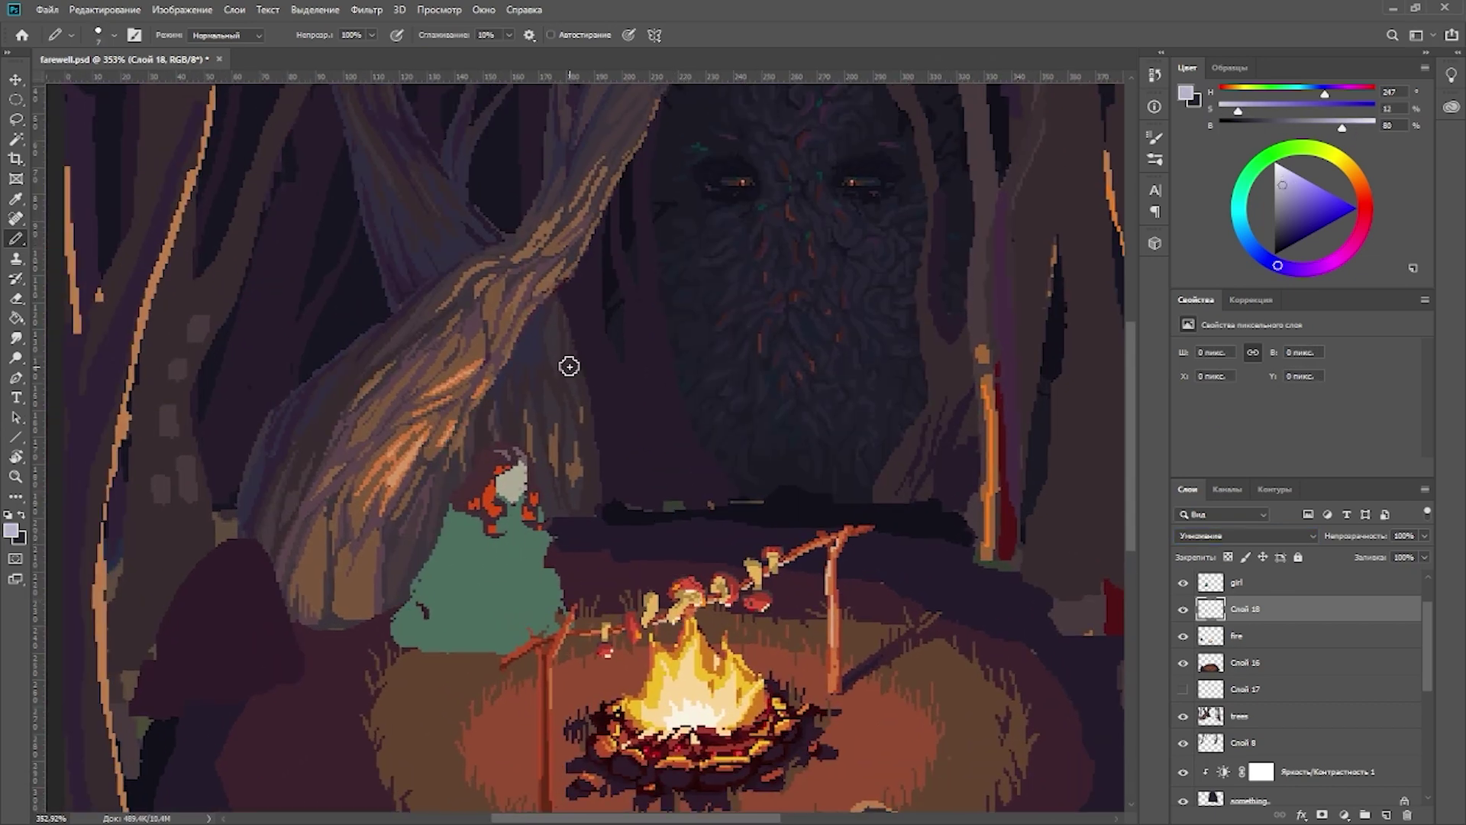
Step: Paint the girl's shadow on the trunk with a pale lavender outer shape and a darker violet core
scroll(327, 444, "down", 2)
scroll(736, 304, "up", 3)
left_click(736, 304, "alt")
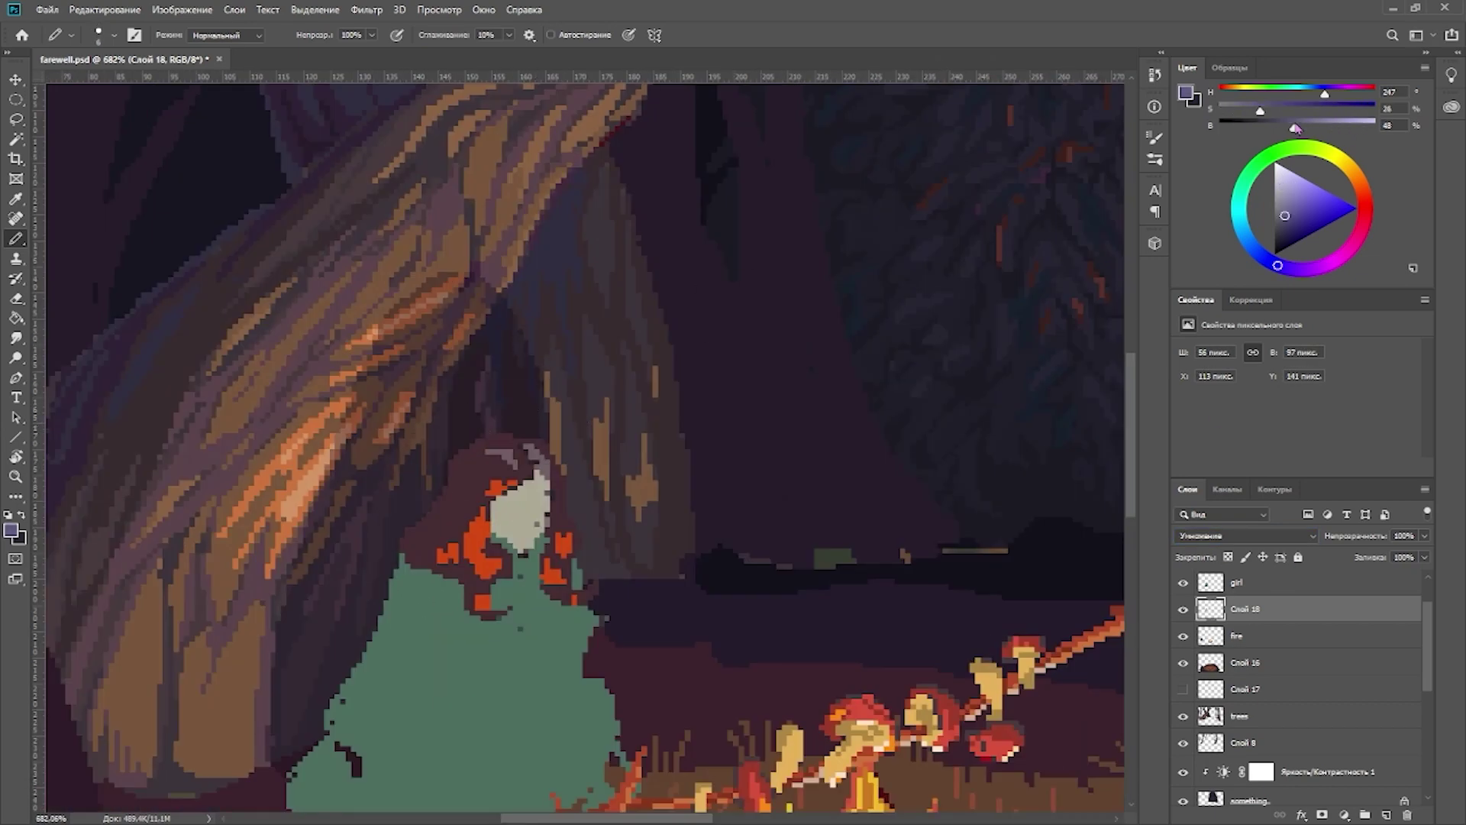
scroll(507, 599, "down", 3)
left_click(427, 462, "alt")
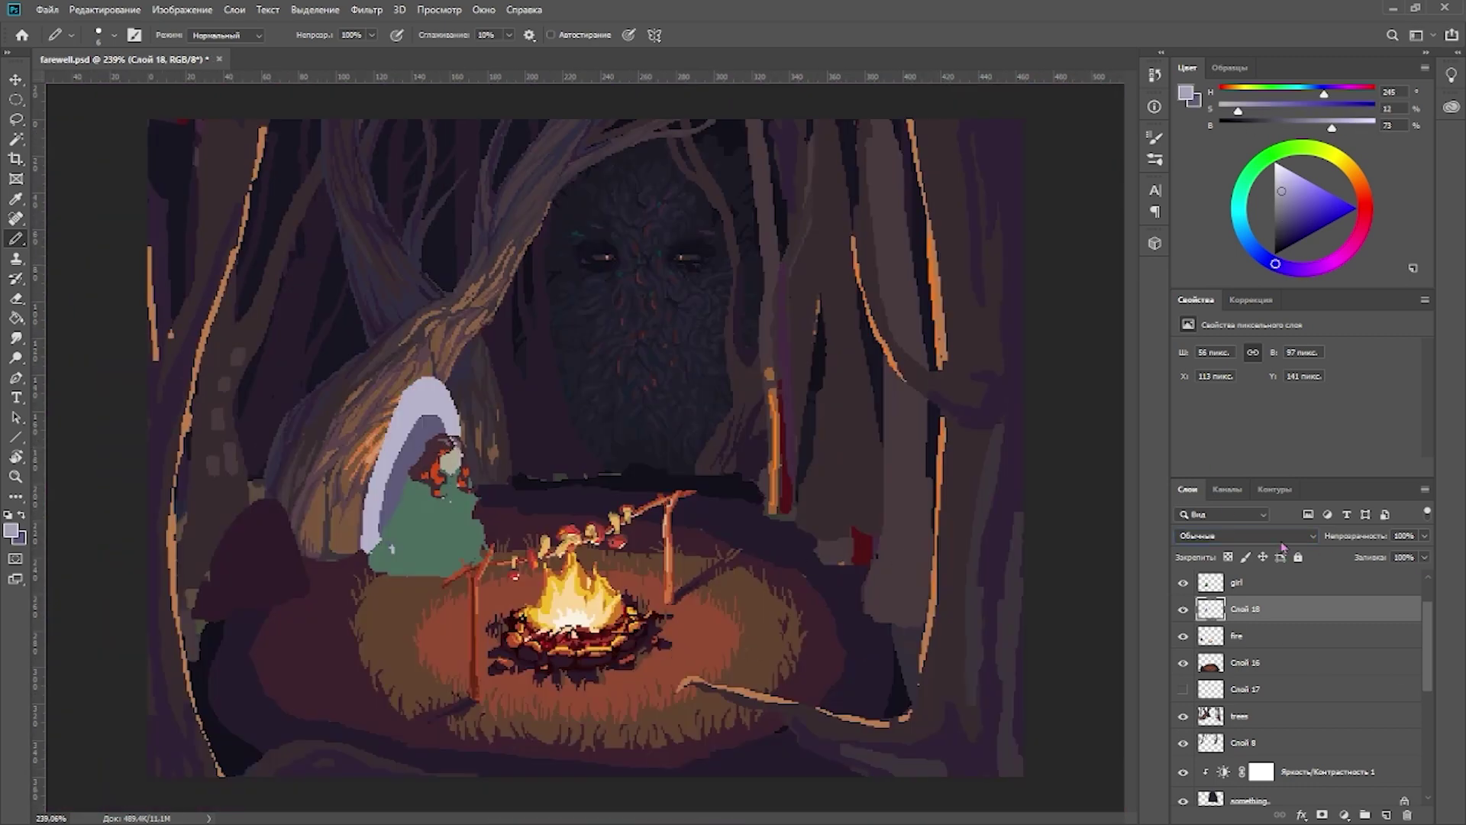
left_click(391, 518, "alt")
left_click_drag(391, 519, 418, 418)
scroll(560, 396, "up", 2)
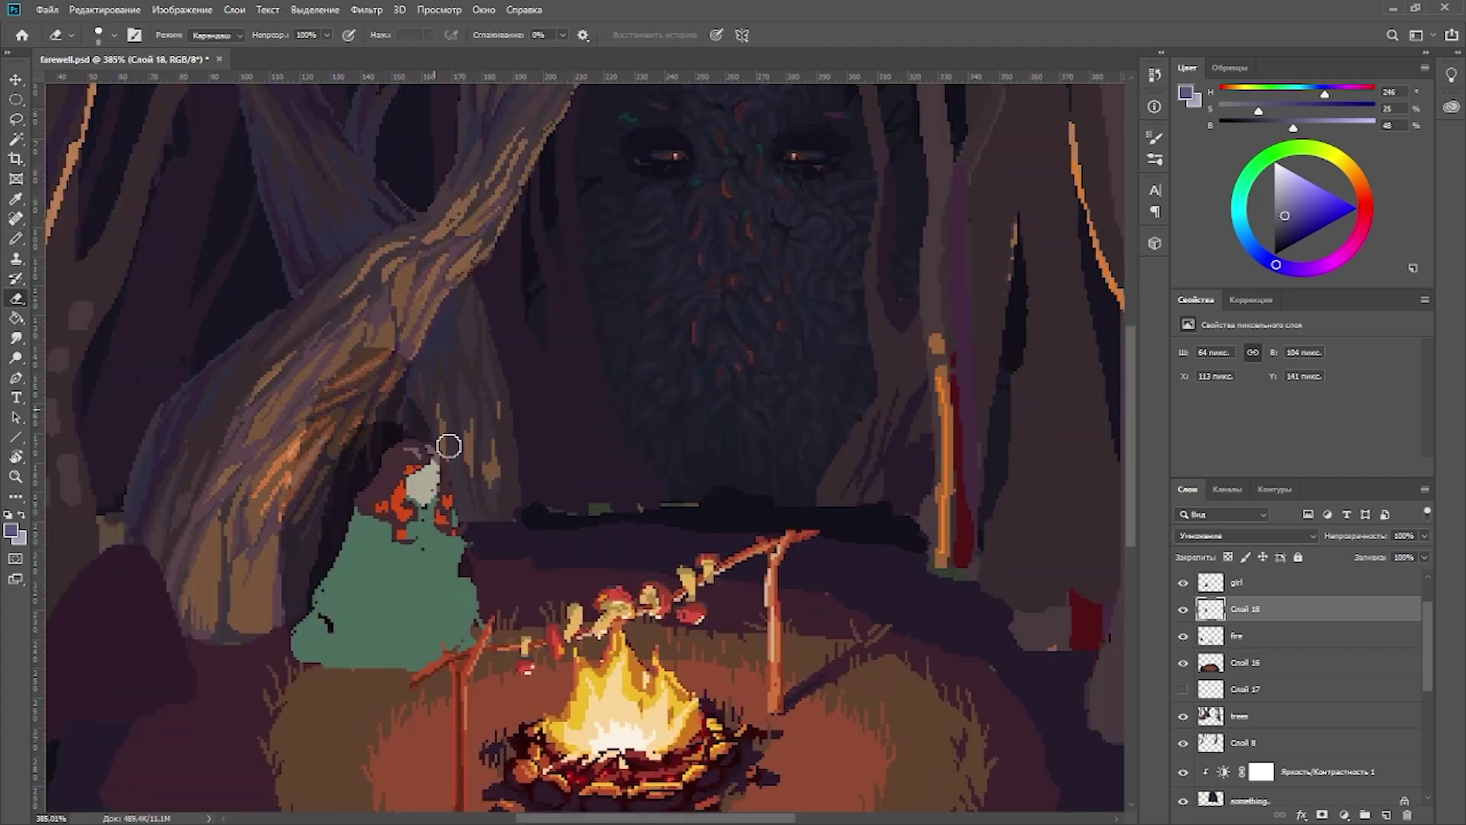
Step: Erase stray parts of the shadow and refine its edge around the girl's head with a small brush
key("[")
left_click(376, 382, "alt")
scroll(689, 586, "down", 3)
key("ctrl+z")
scroll(534, 489, "up", 4)
left_click(397, 336, "alt")
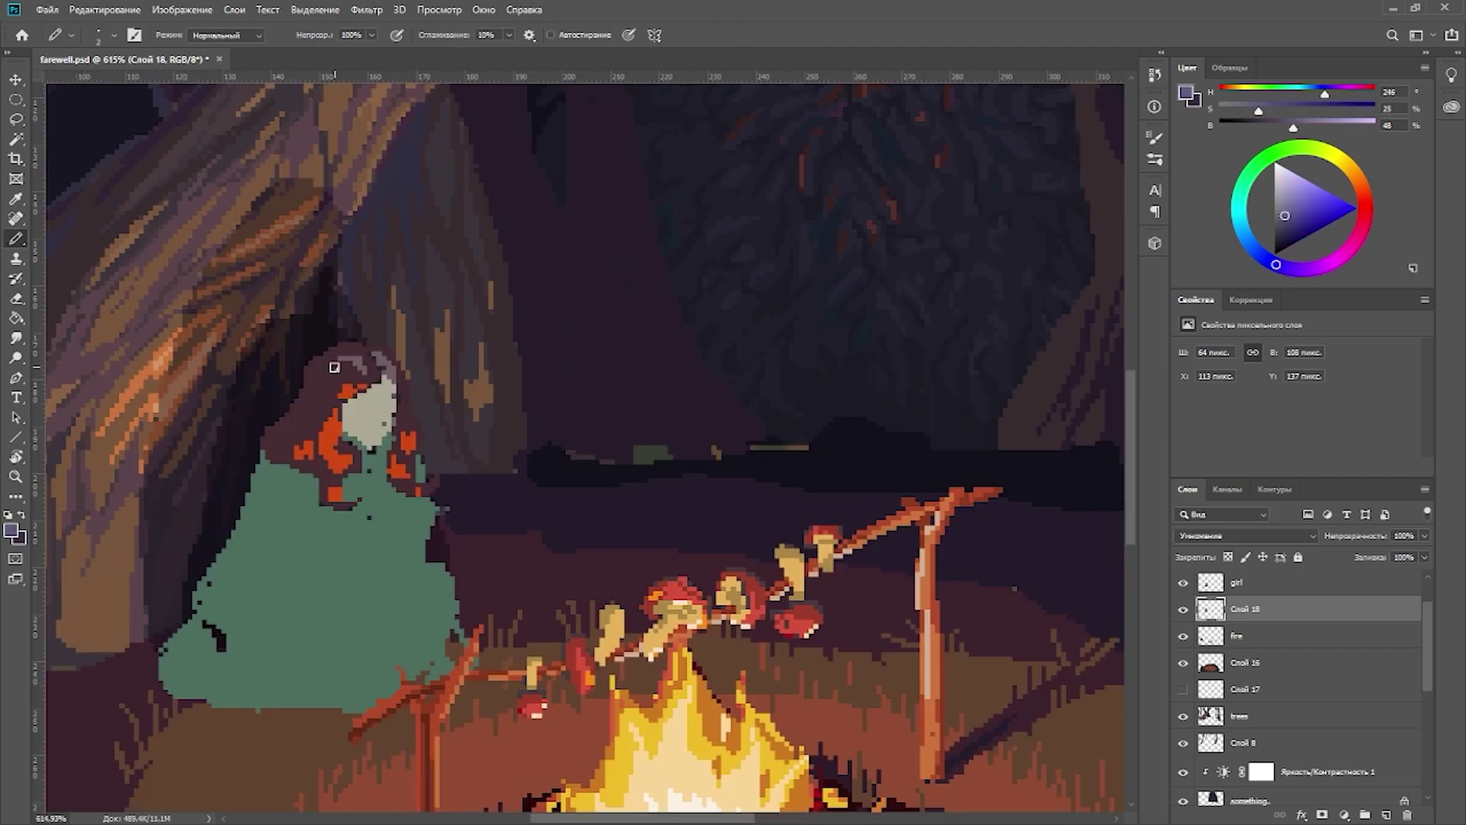
Step: Undo the shadow strokes on the Слой 18 layer
key("ctrl+z")
key("ctrl+z")
key("ctrl+z")
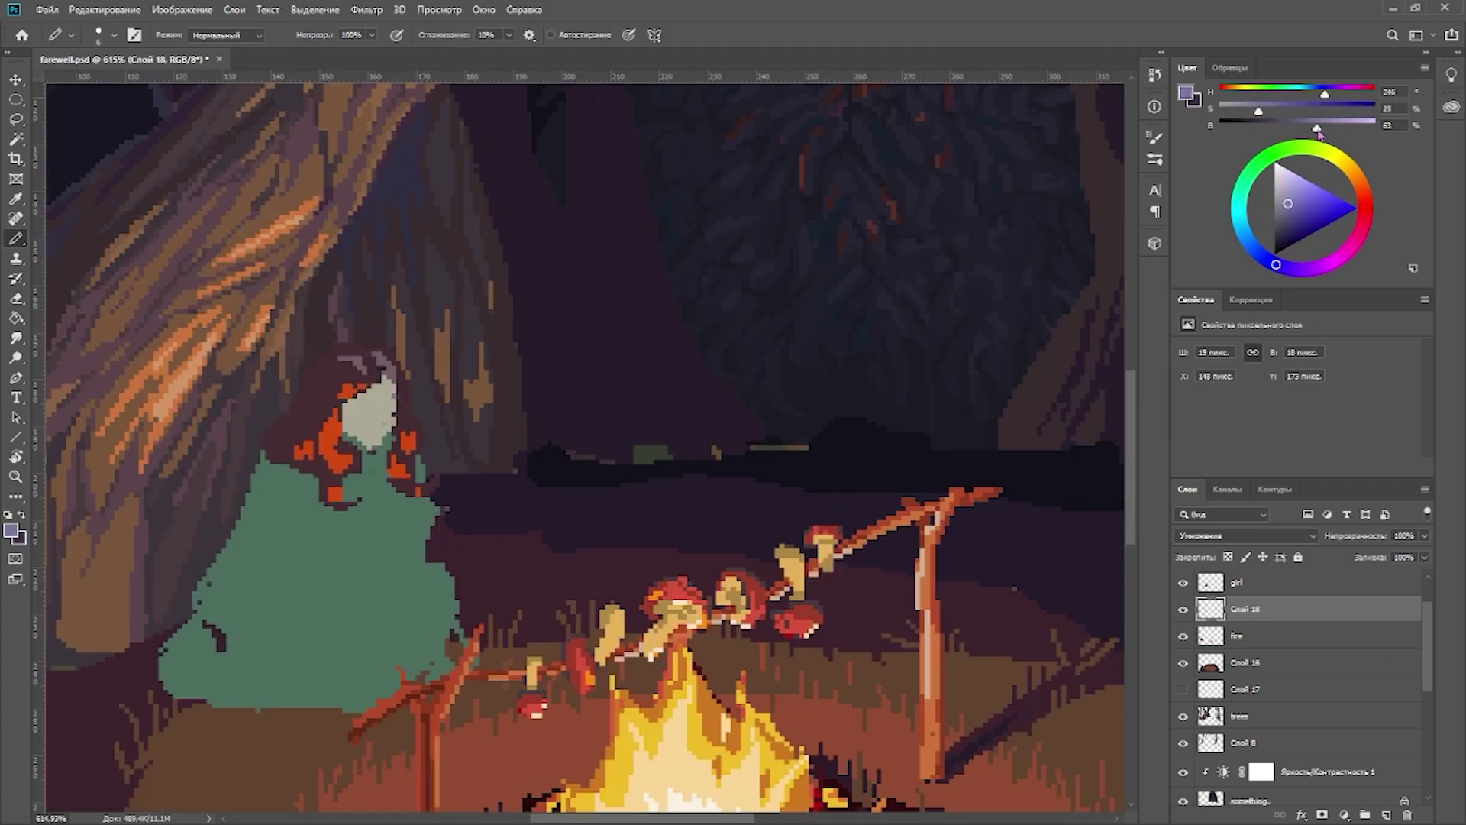
key("ctrl+z")
key("ctrl+z")
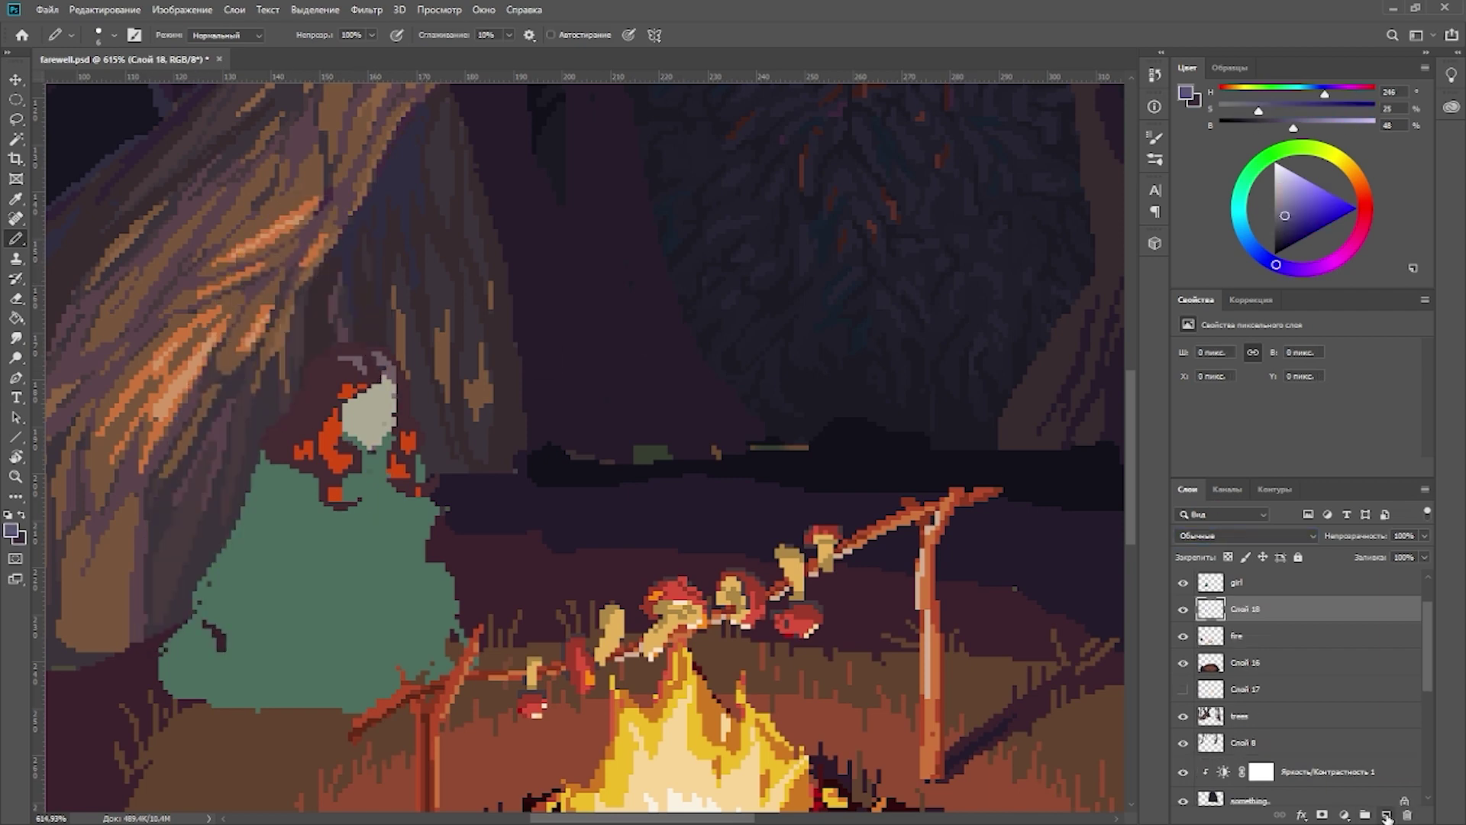
Step: Try repainting the girl's shadow on the trunk with the Слой 18 layer set to Multiply
left_click(207, 556, "alt")
key("ctrl+shift+z")
left_click_drag(378, 363, 448, 422)
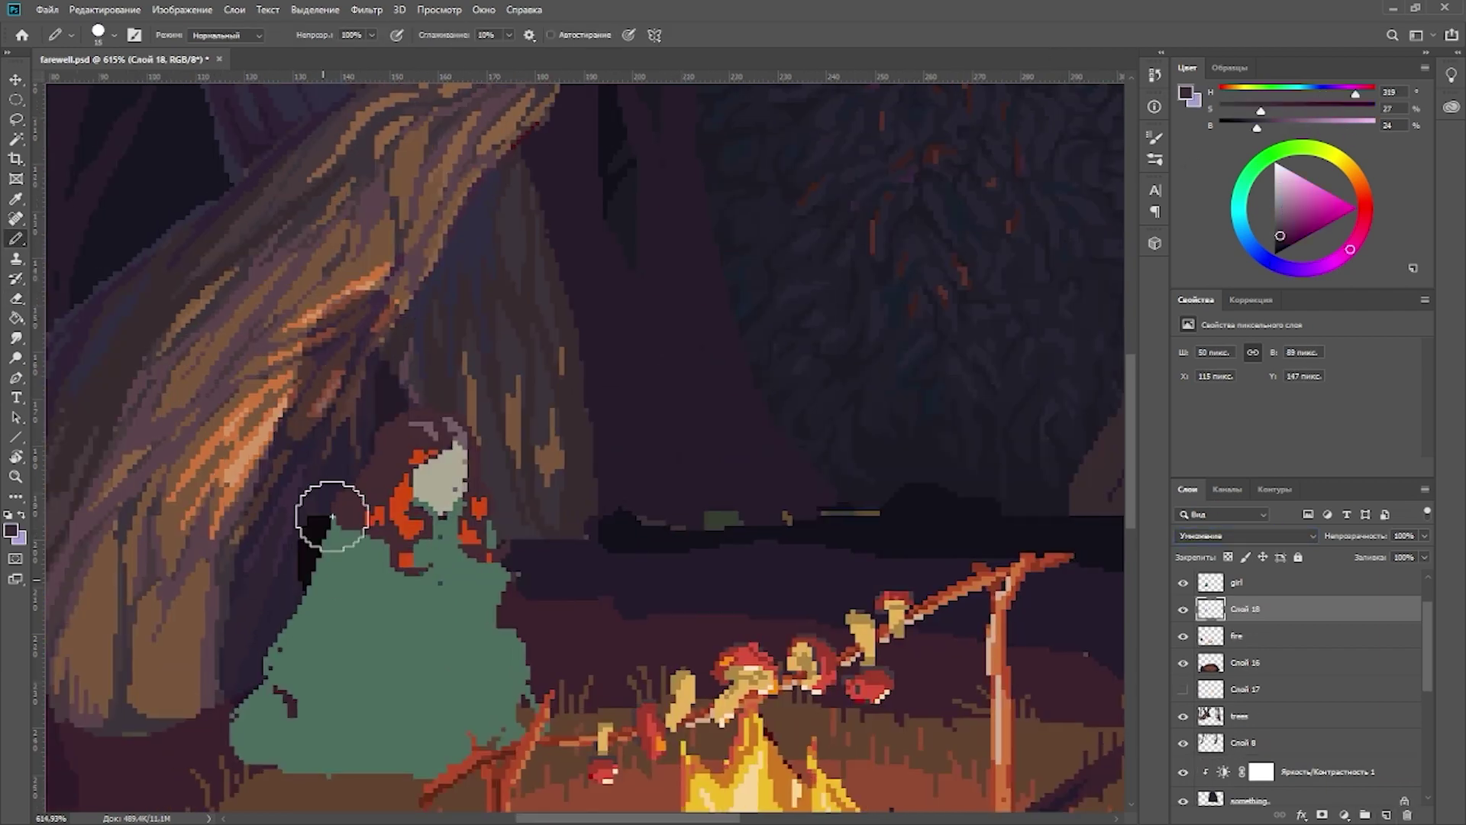
left_click(425, 412, "alt")
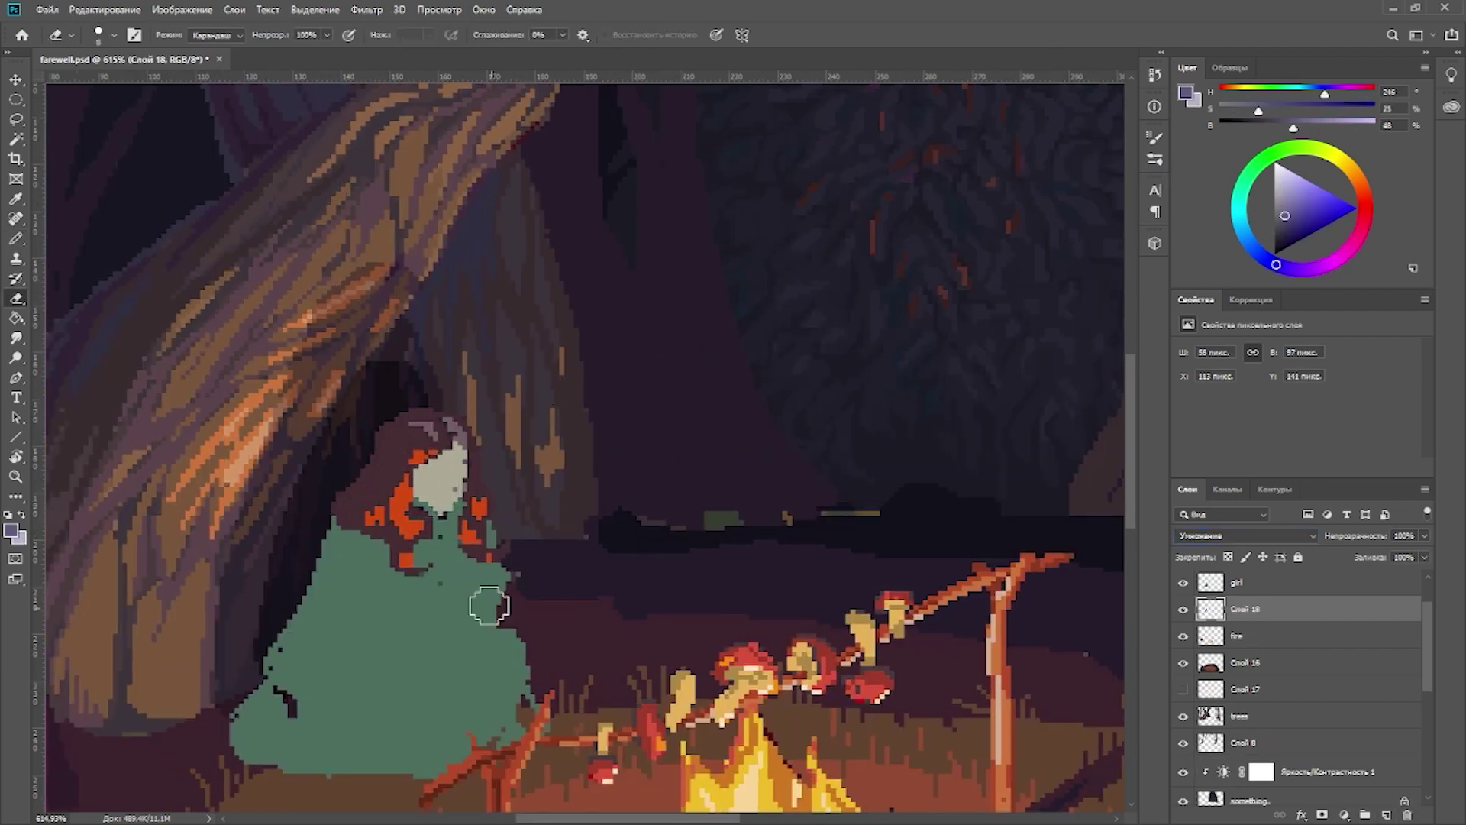
Step: Trim the repainted shadow and extend its dark core down along the girl's back
key("ctrl+z")
key("ctrl+shift+z")
key("bracketleft")
key("ctrl+z")
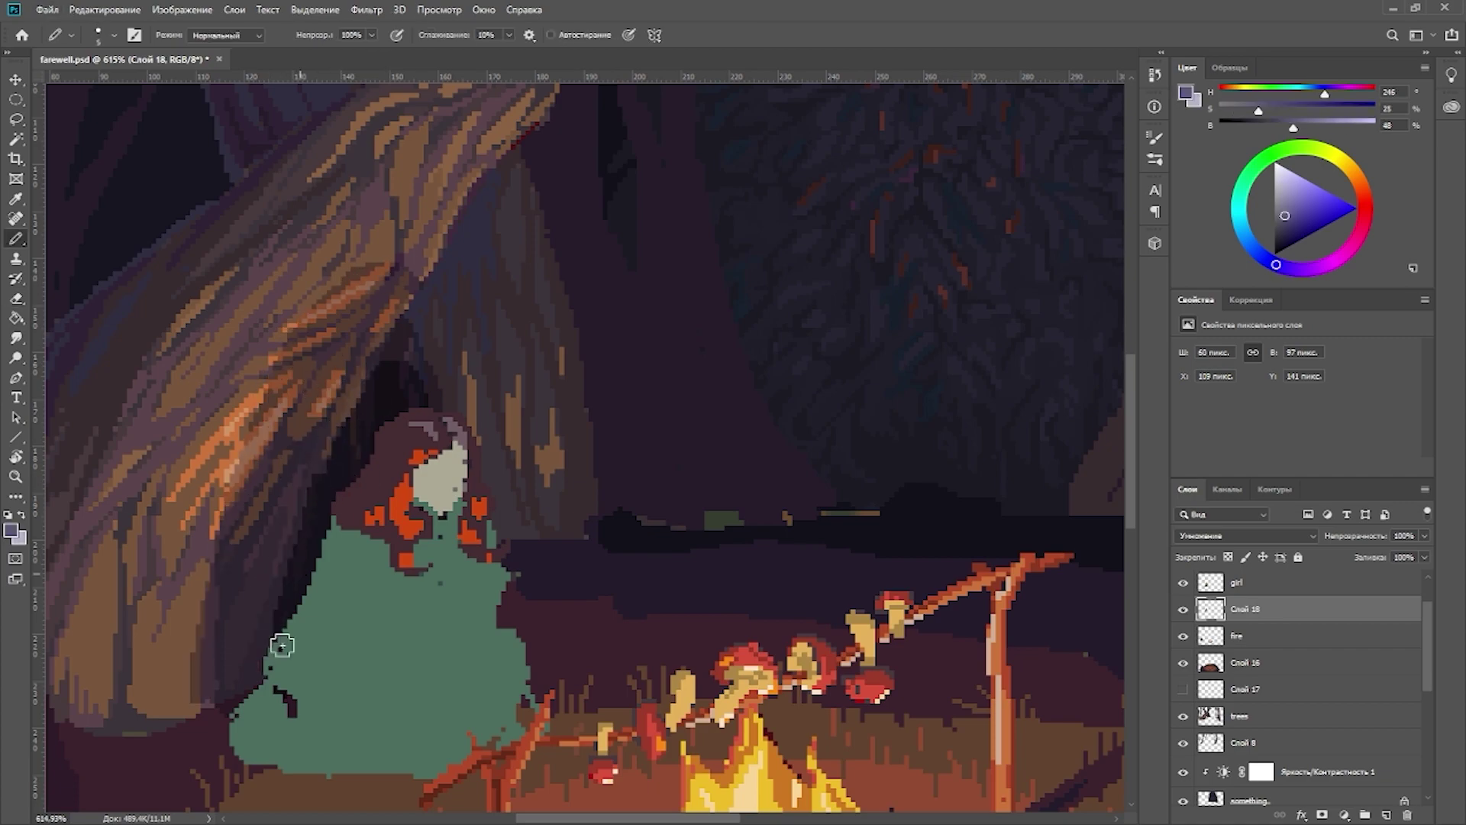
scroll(458, 458, "down", 2)
left_click(321, 500, "alt")
scroll(585, 495, "down", 4)
scroll(584, 495, "up", 5)
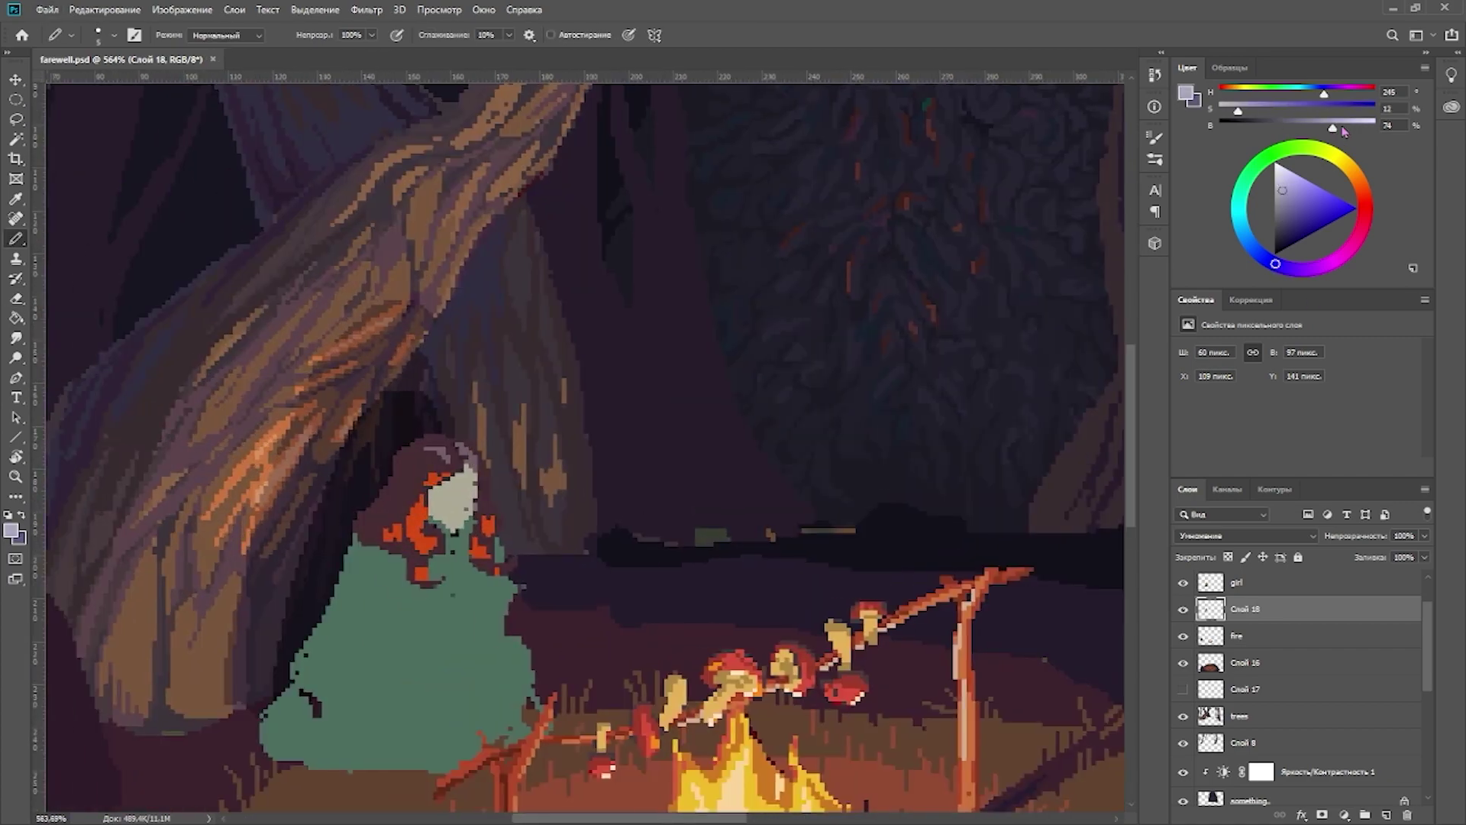
Step: Redo the girl's shadow on the trunk with a large lavender outer shape and a darker violet core along her back
key("ctrl+z")
key("ctrl+shift+z")
scroll(601, 566, "down", 1)
scroll(600, 566, "down", 1)
key("ctrl+shift+z")
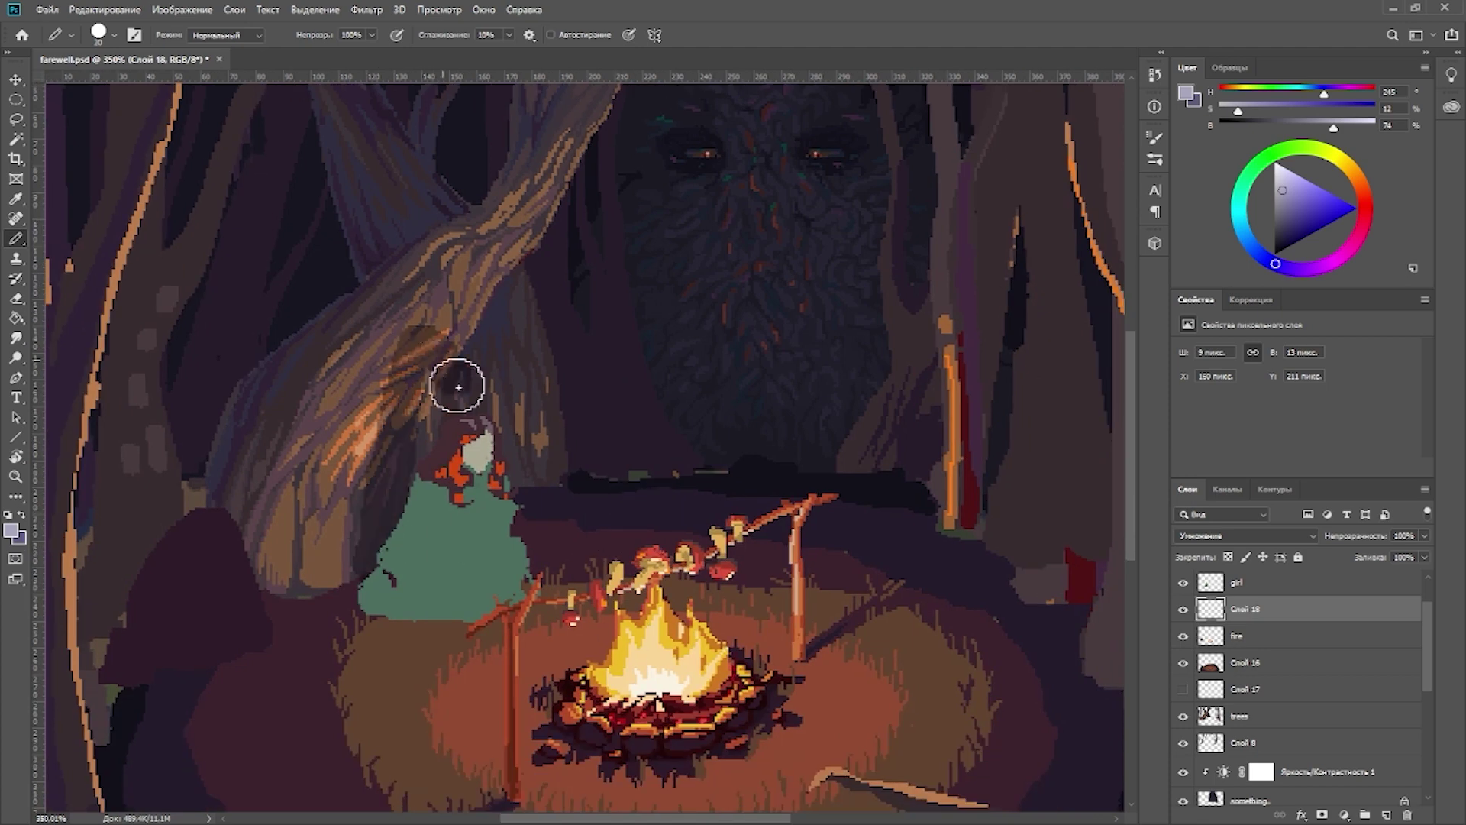
key("e")
key("b")
left_click(421, 429, "alt")
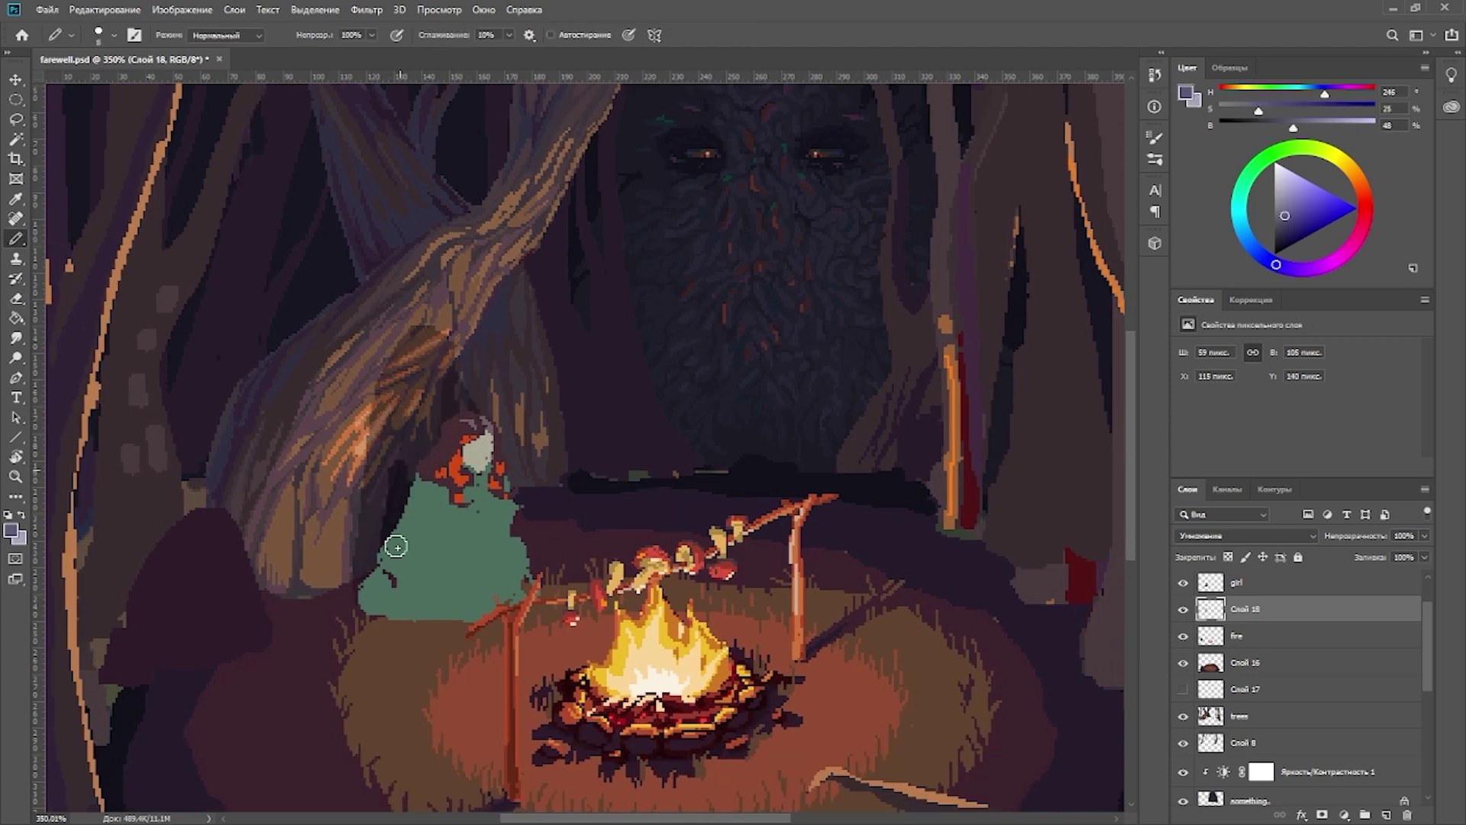
scroll(420, 428, "up", 1)
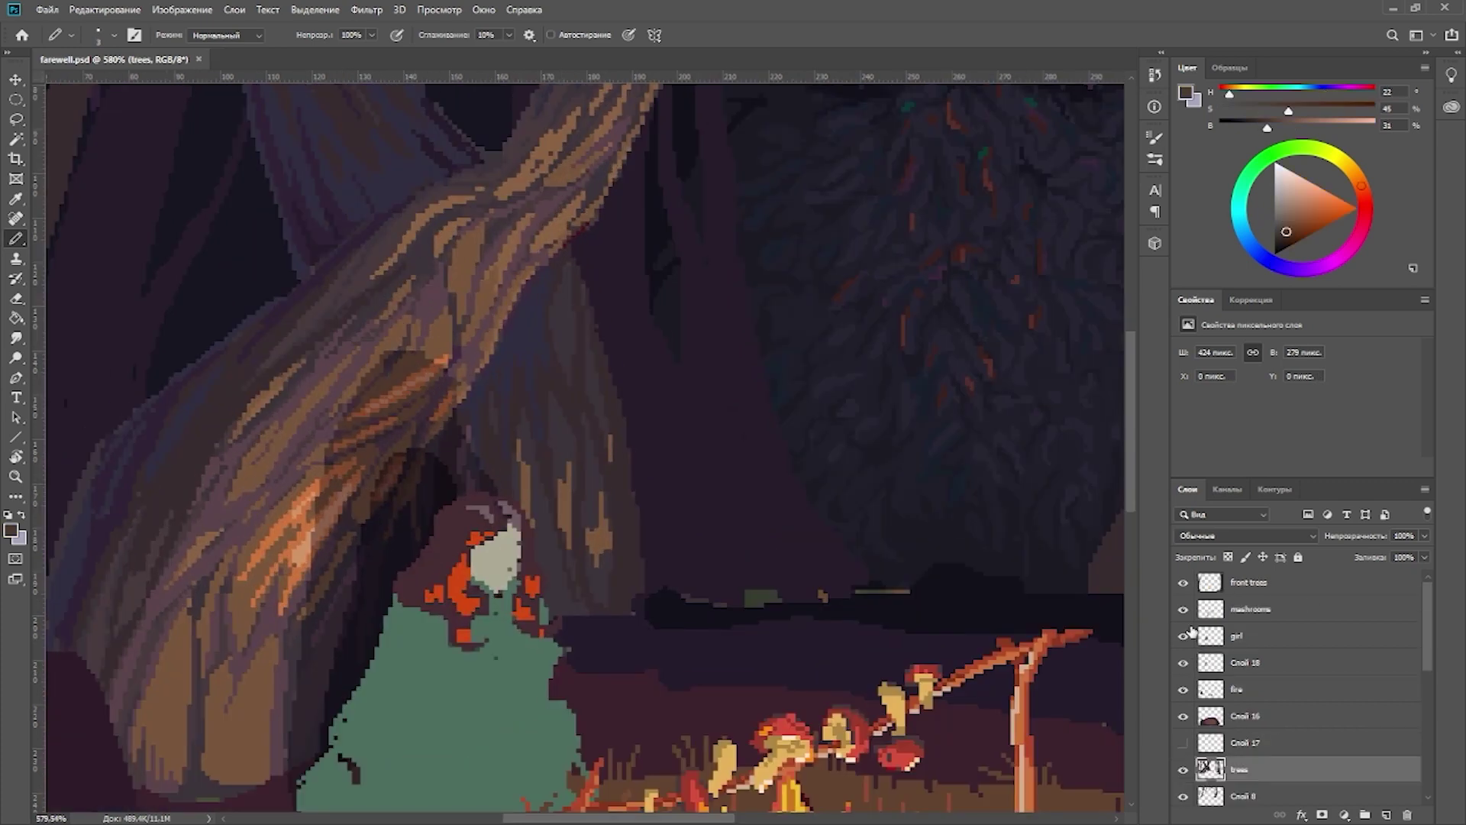
Step: Rename the Слой 18 layer to shadow and hide it
double_click(1248, 662)
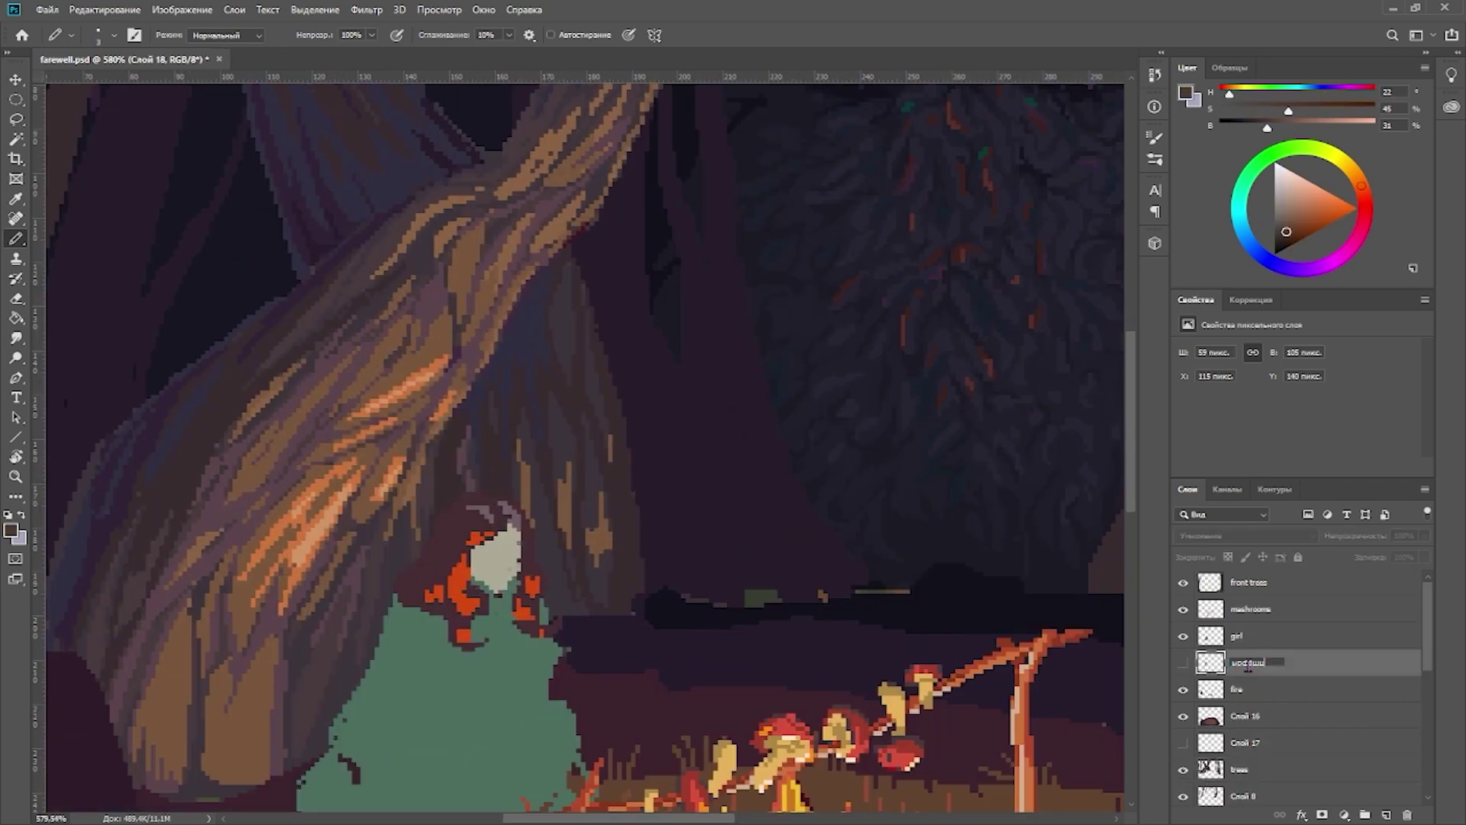
type("shadow")
key("Return")
left_click(1183, 662)
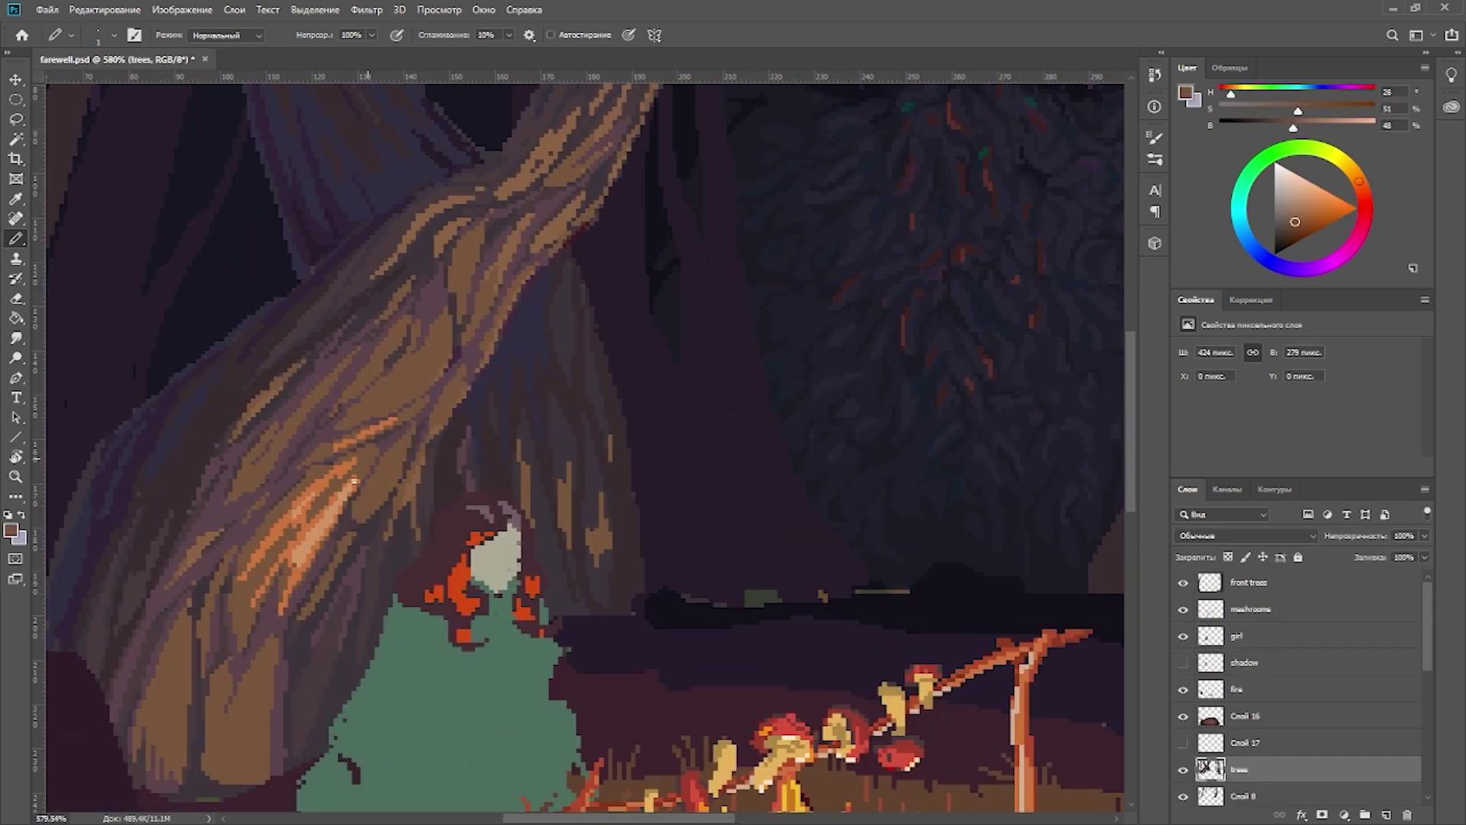
Step: Show the shadow layer and rework the bark beside the shadow with brown strokes and orange highlights on the trees layer
left_click(1183, 662)
left_click_drag(246, 619, 317, 550)
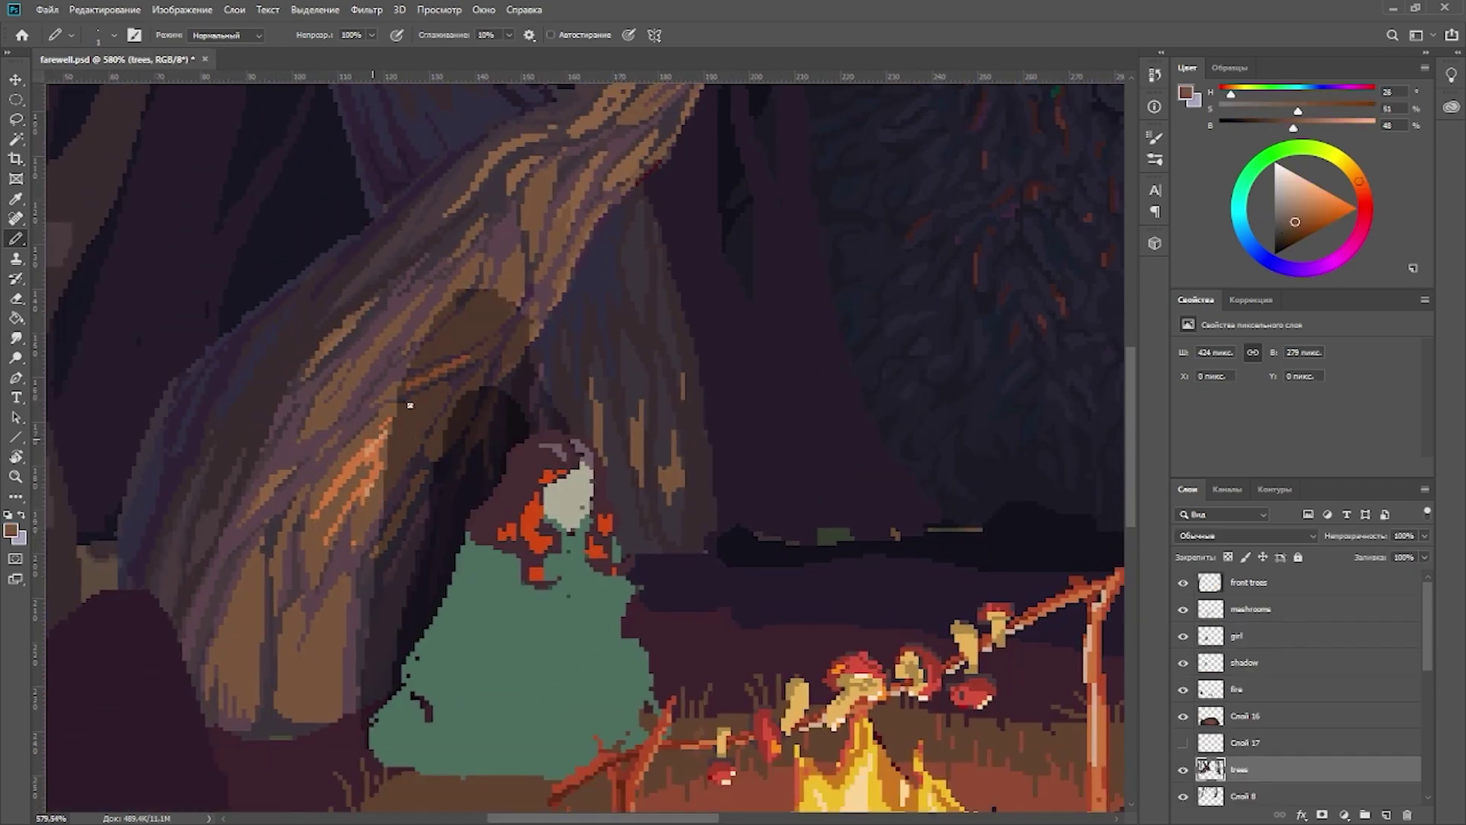
left_click_drag(410, 404, 500, 416)
left_click(456, 438, "alt")
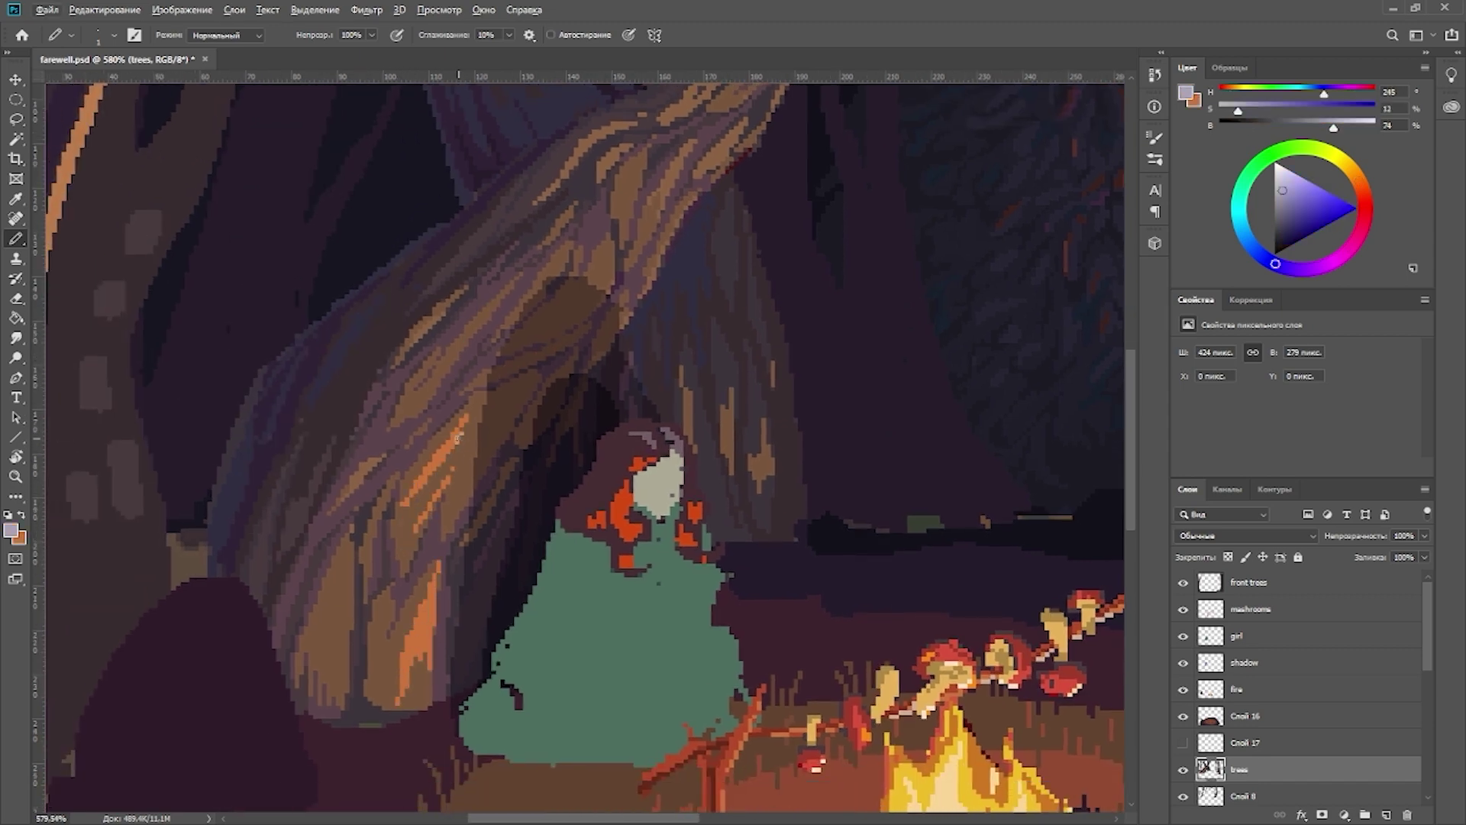
Step: Add orange and peach highlight streaks to the bark at the base of the leaning tree
left_click(456, 438, "alt")
left_click_drag(443, 465, 420, 504)
left_click(418, 519, "alt")
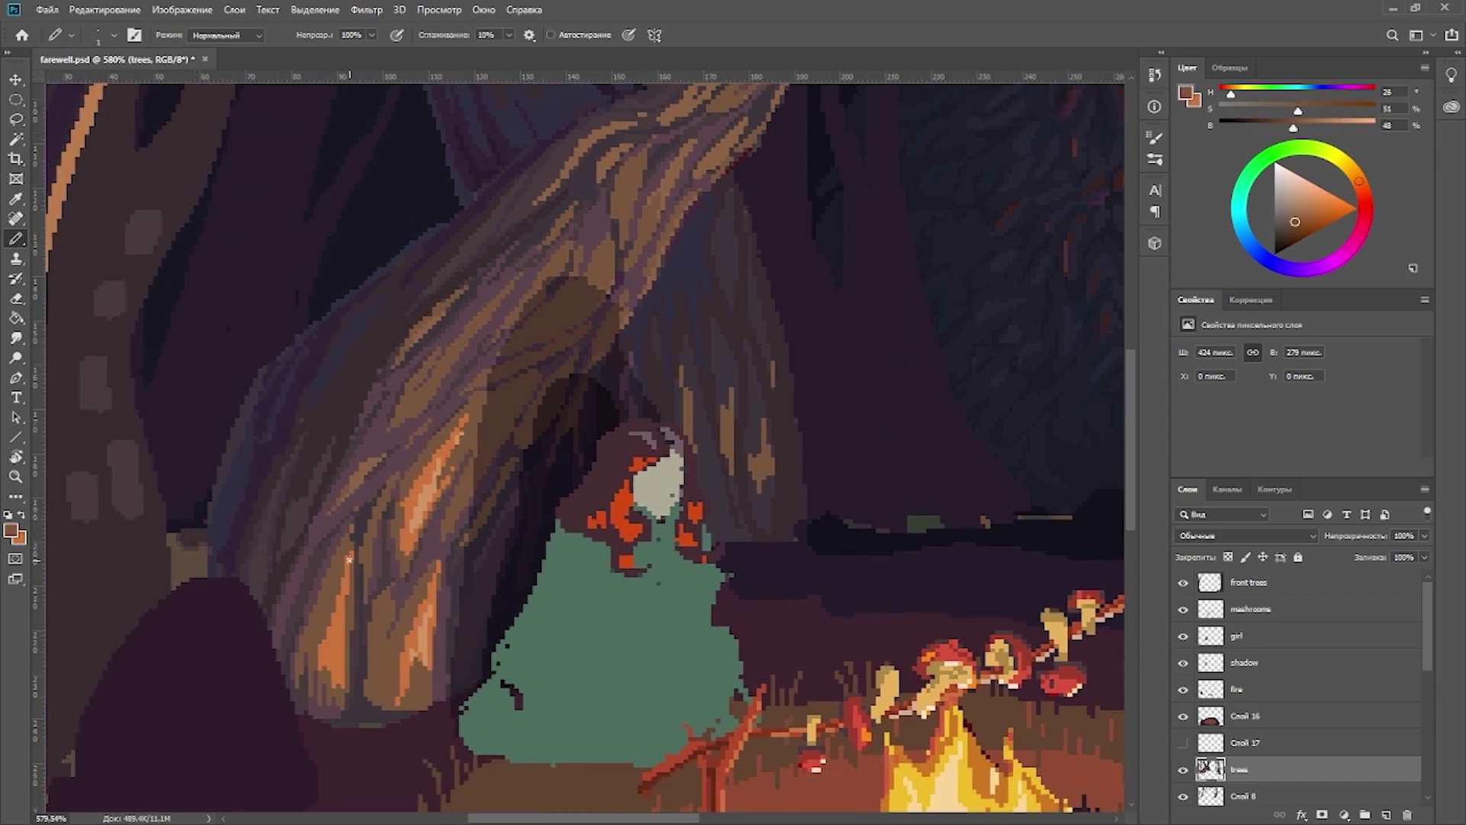
scroll(349, 560, "down", 10, "alt")
scroll(648, 311, "up", 8, "alt")
left_click(364, 603, "alt")
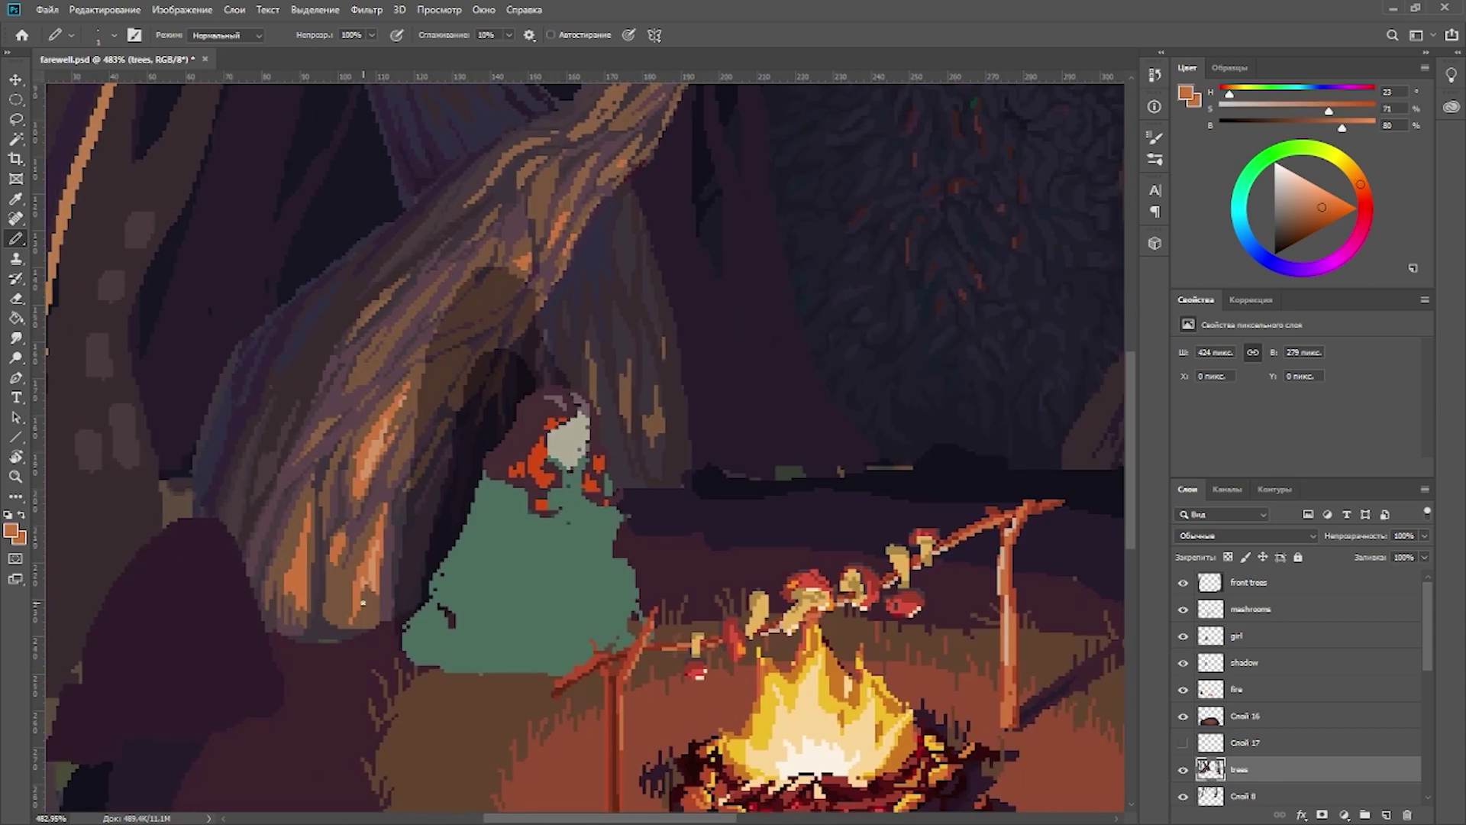
scroll(390, 470, "down", 5, "alt")
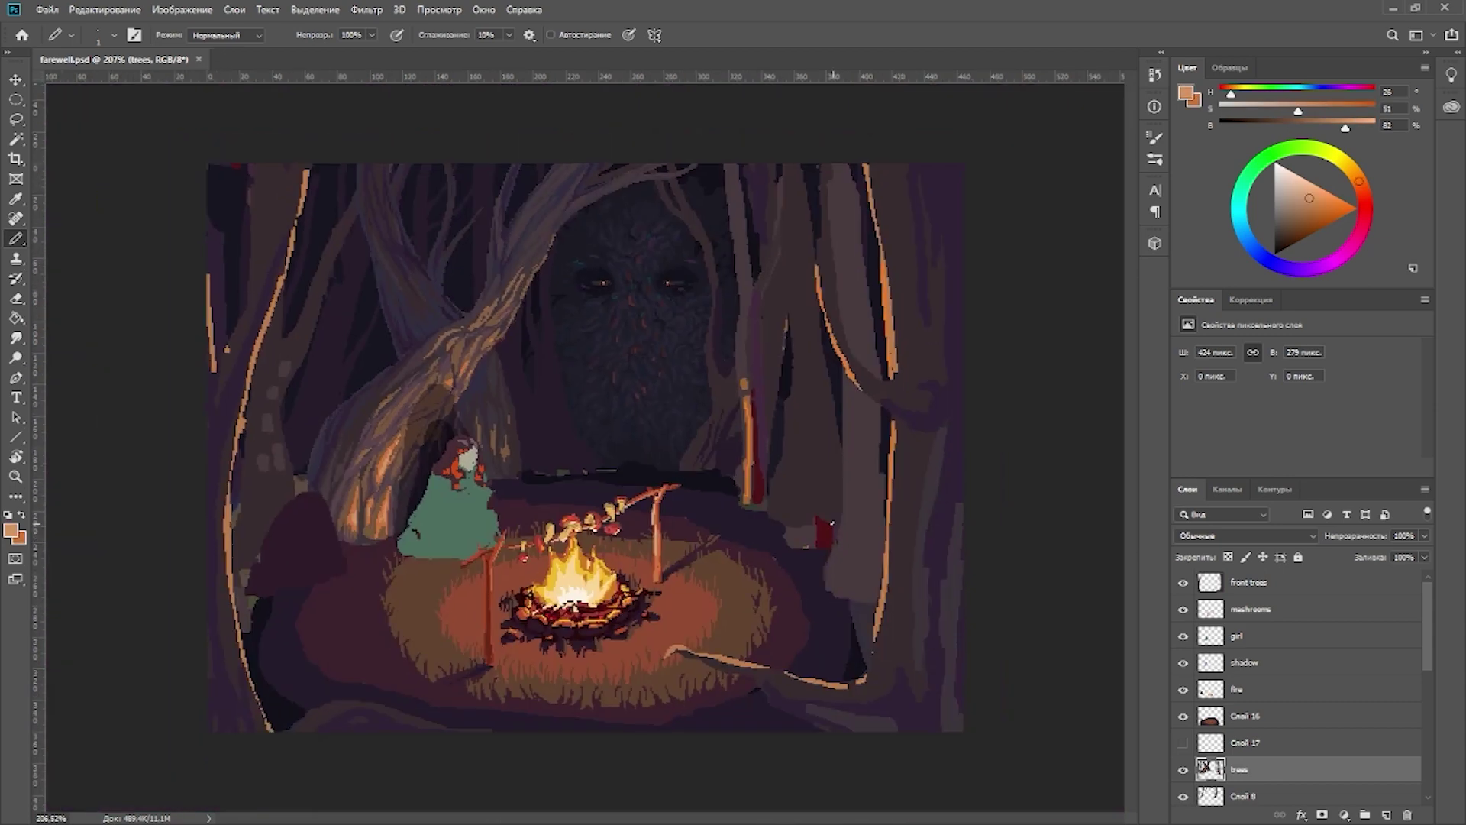
Step: Paint muted purple and dark blue-violet bark streaks along the leaning tree's upper trunk and branches
scroll(457, 255, "up", 5, "alt")
left_click(643, 317, "alt")
scroll(534, 397, "up", 2)
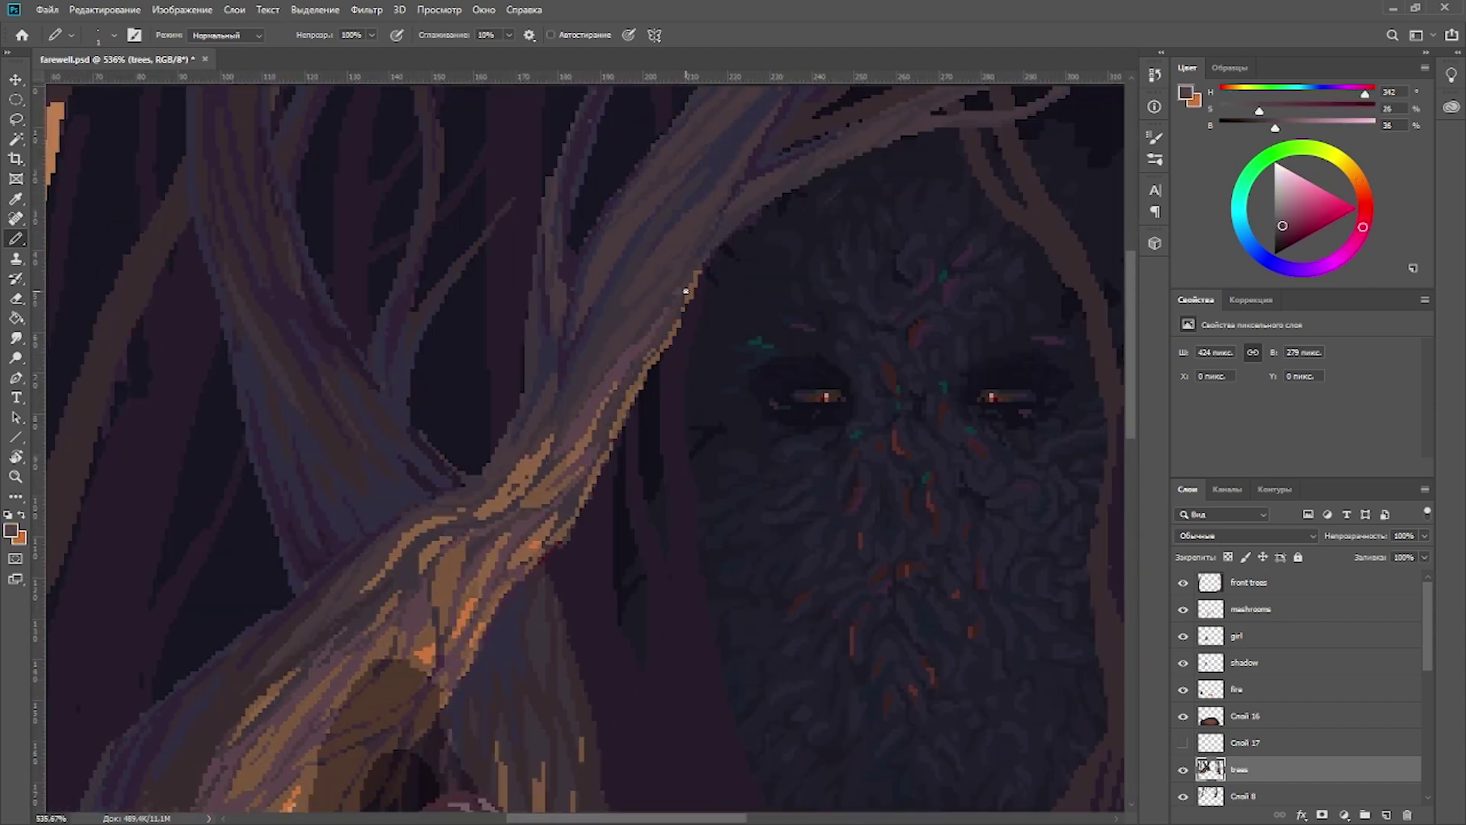
scroll(388, 520, "down", 1)
left_click(527, 414, "alt")
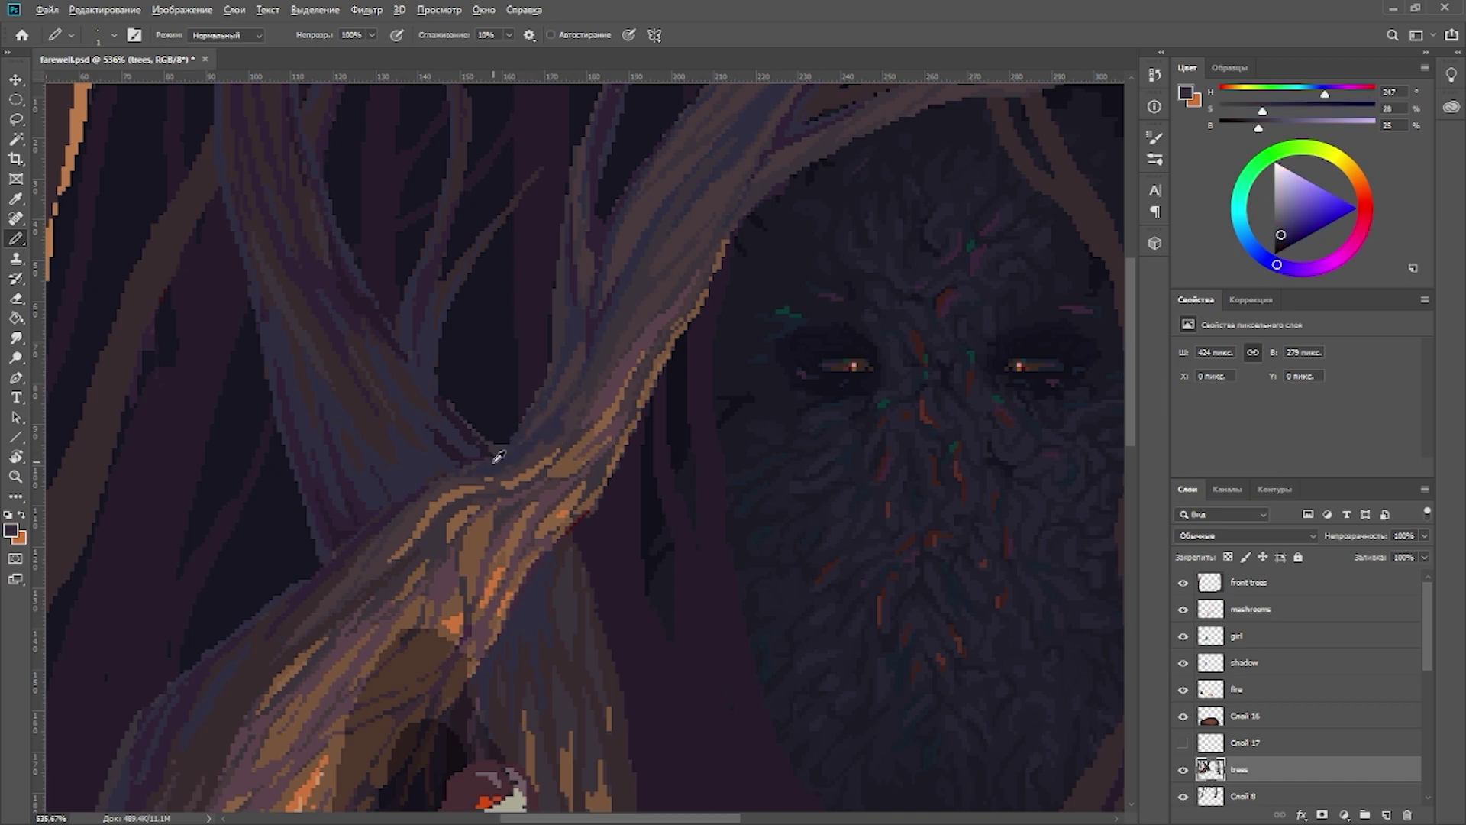
scroll(498, 455, "up", 1)
Step: Extend the light brown highlight streaks along the bend of the leaning tree below the branch fork
scroll(603, 517, "down", 4, "alt")
scroll(655, 534, "up", 5, "alt")
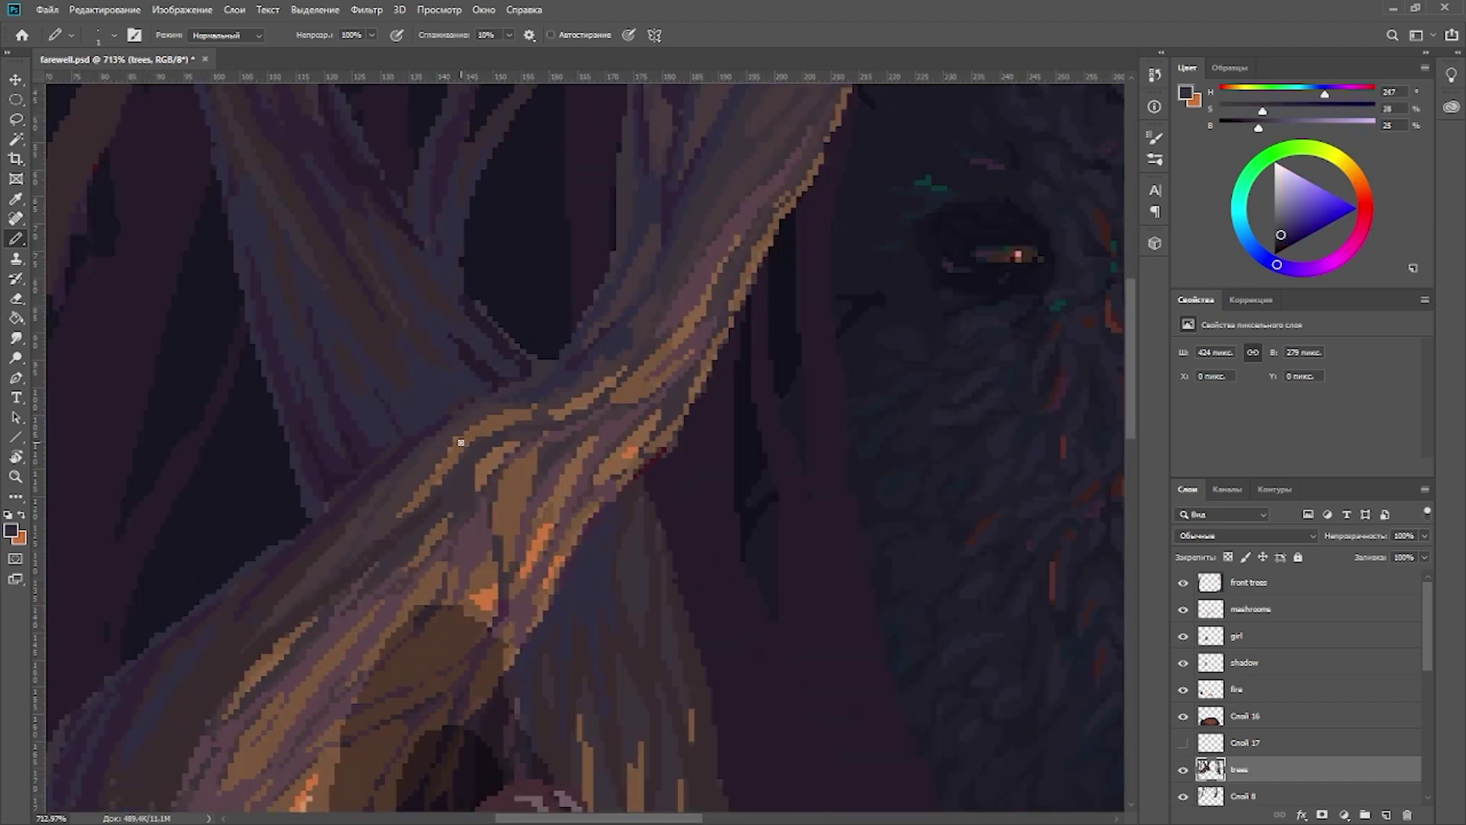
left_click(471, 419, "alt")
left_click(824, 318, "alt")
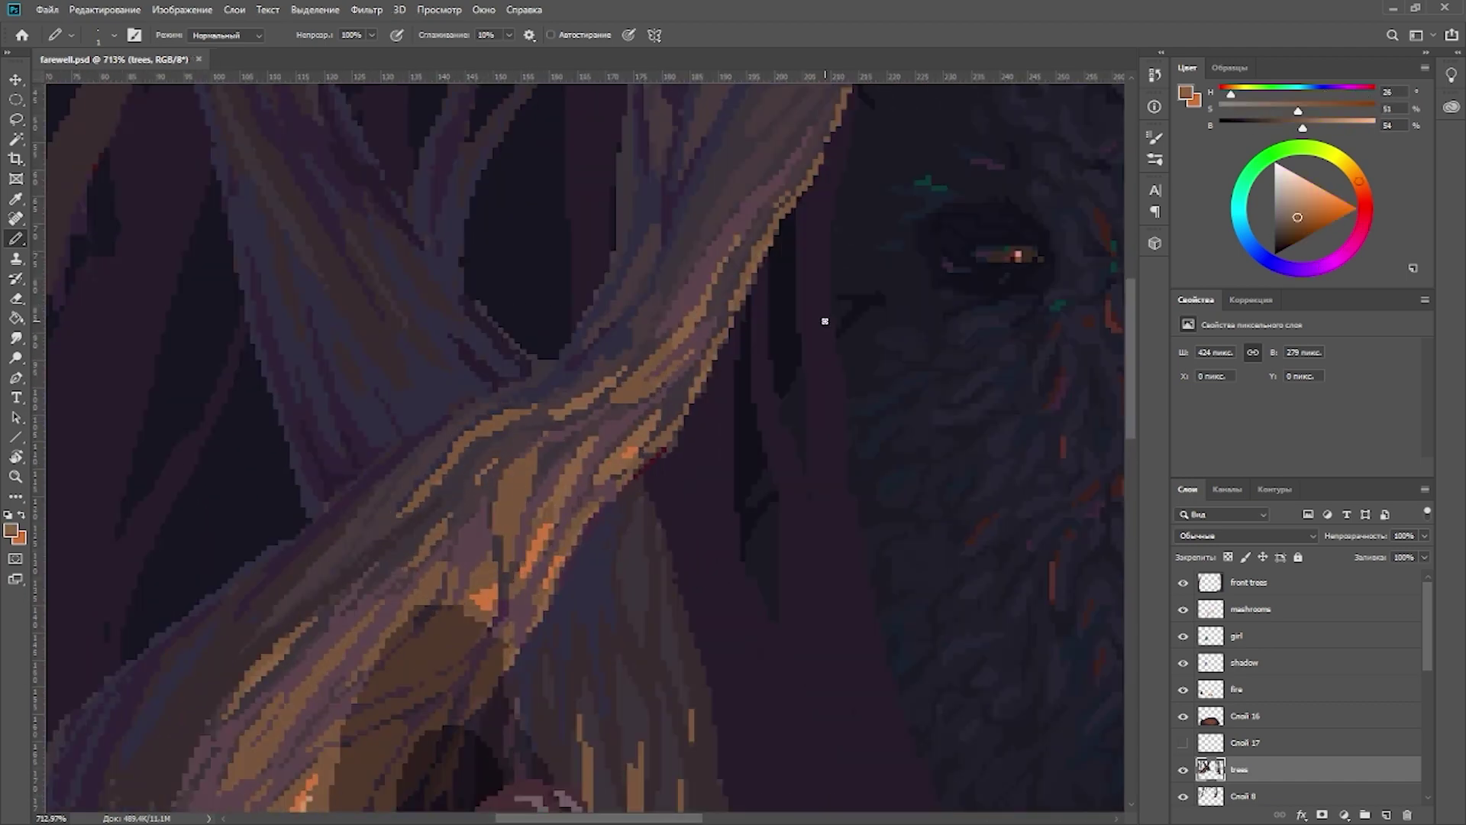
Step: Block in a dark red shape over the dark mound beside the tree on the fire layer
scroll(429, 272, "down", 4, "alt")
scroll(386, 344, "up", 3, "alt")
left_click(387, 344, "alt")
scroll(725, 402, "down", 2, "alt")
scroll(187, 573, "up", 3, "alt")
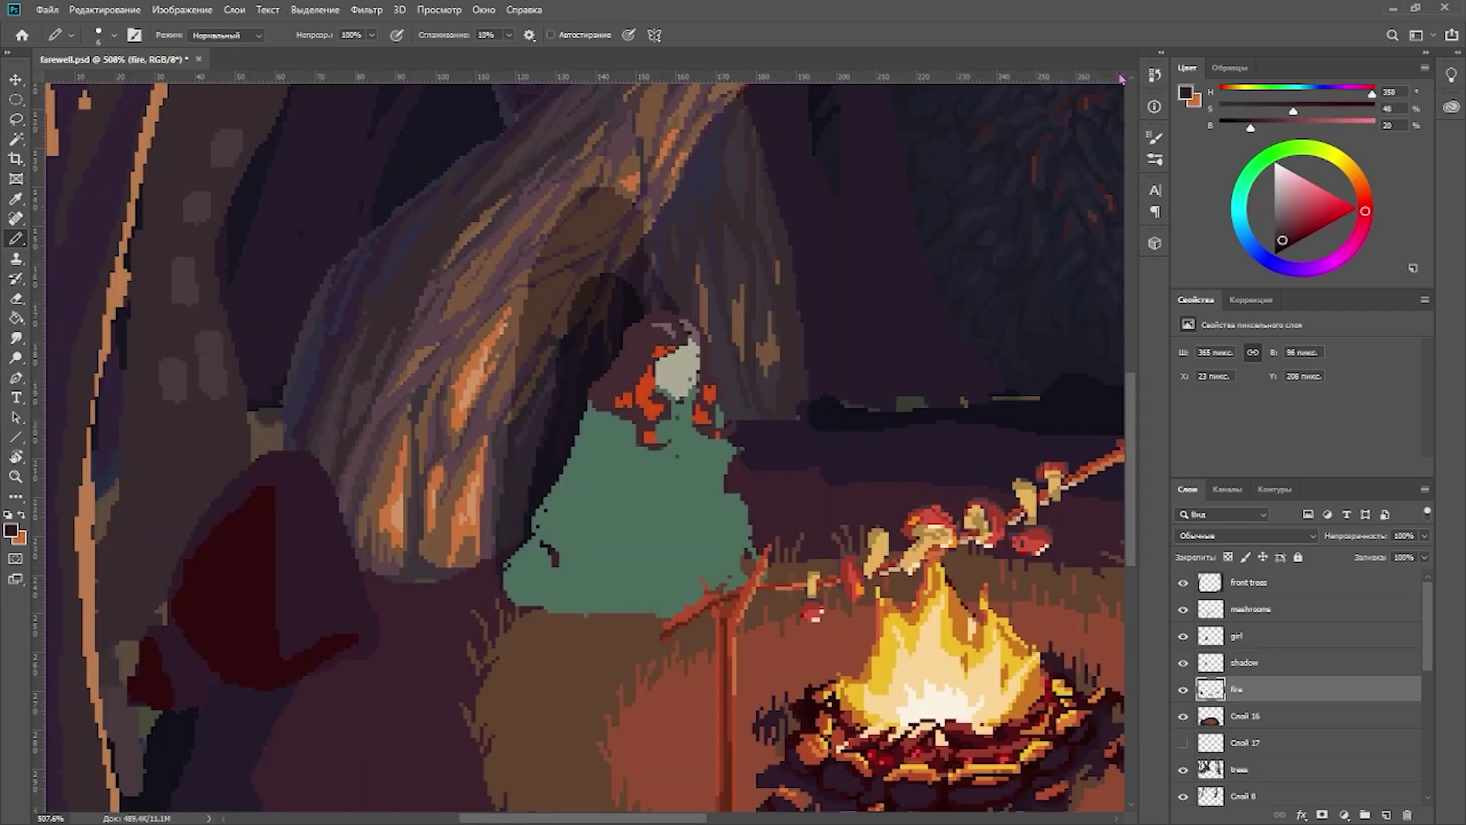
Step: Paint a dark figure-eight silhouette at the foot of the tree, then lasso and transform it
mouse_move(431, 485)
left_mouse_down()
mouse_move(422, 536)
mouse_move(466, 561)
left_mouse_up()
key("w")
left_click(439, 550)
key("ctrl+t")
key("Return")
scroll(561, 434, "down", 3, "alt")
scroll(580, 474, "up", 5, "alt")
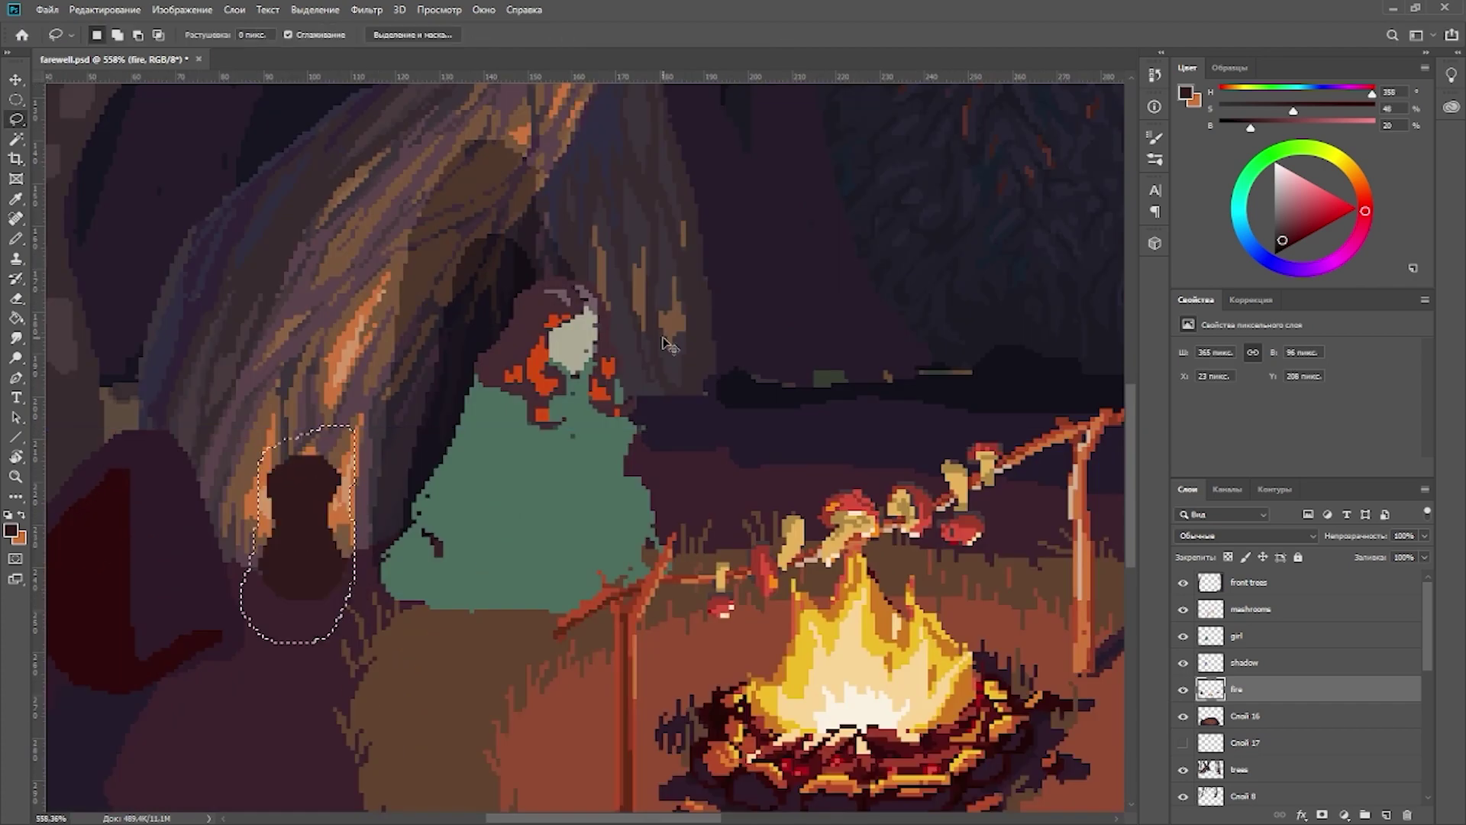
Step: Deselect the silhouette and fill its interior with a lighter maroon, keeping a dark outline
key("ctrl+d")
key("b")
key("shift+alt+BackSpace")
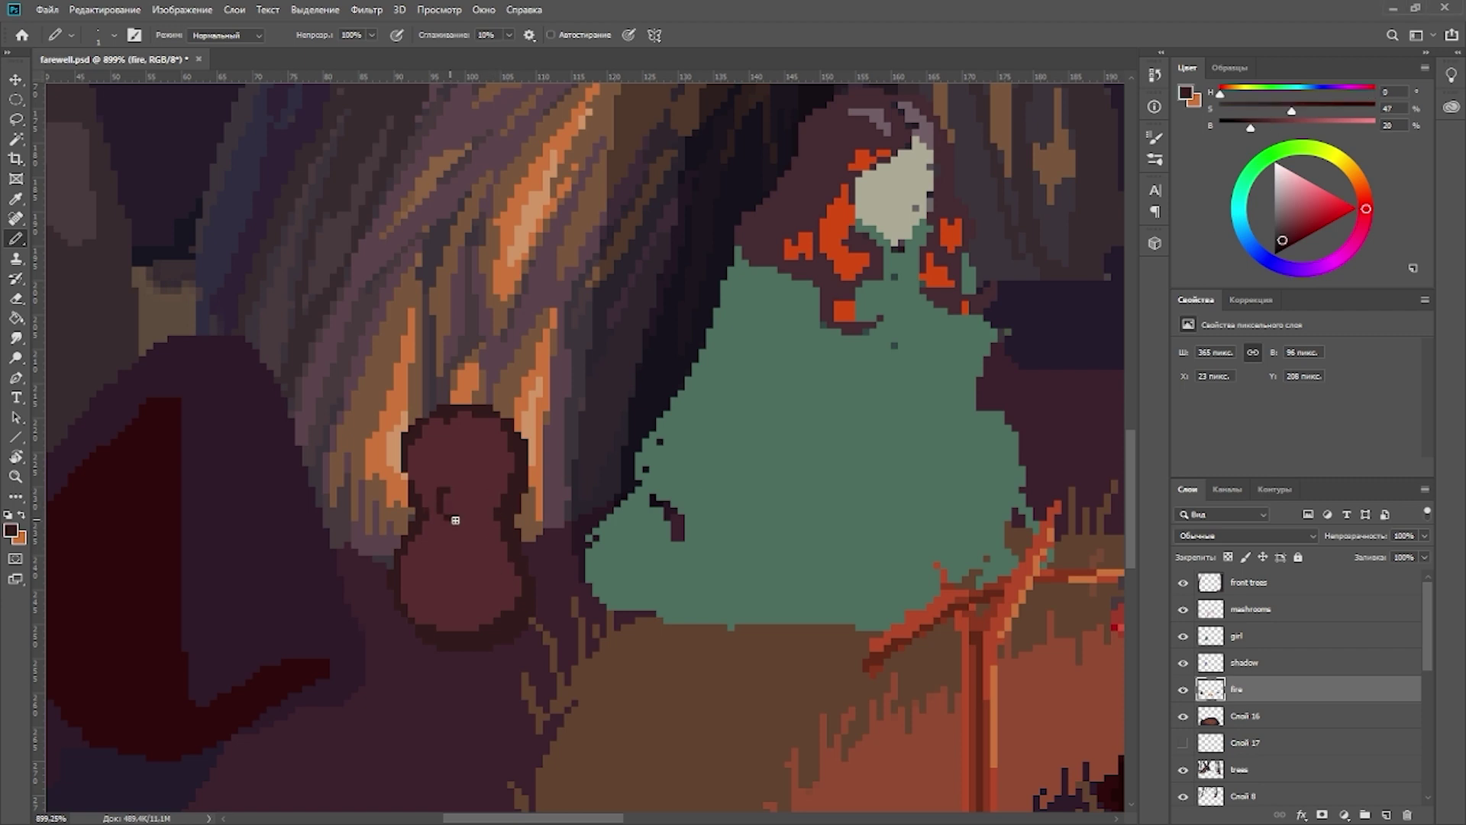
Step: Paint a dark round sound hole and a short dark bridge on the maroon guitar body
left_click(459, 497)
mouse_move(405, 468)
left_mouse_down()
mouse_move(451, 409)
mouse_move(484, 415)
mouse_move(474, 514)
left_mouse_up()
left_click(467, 415, "alt")
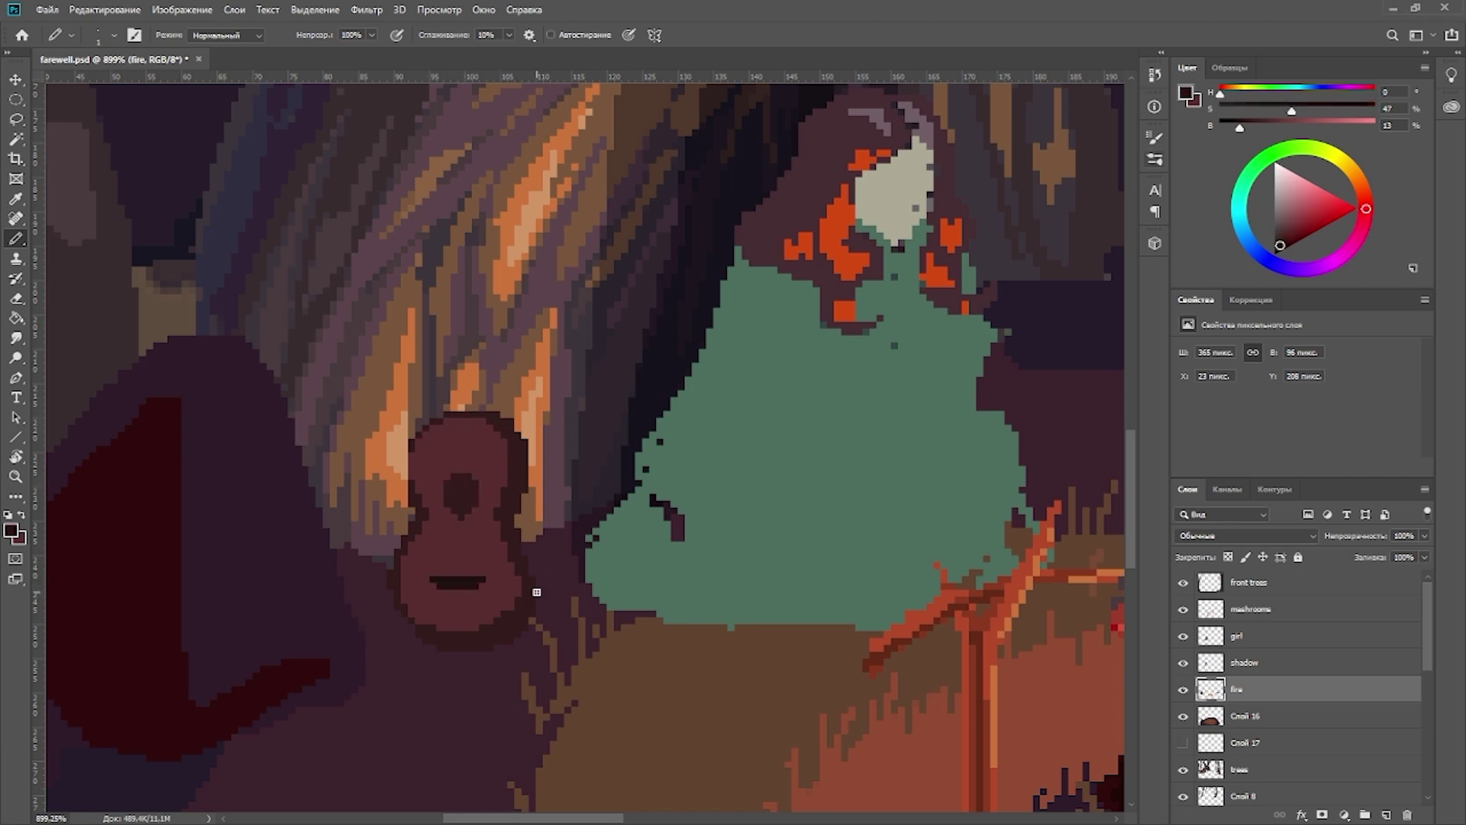
Step: Paint a dark neck with a maroon headstock above the guitar body, then lasso and transform it
scroll(537, 591, "up", 2)
left_click_drag(452, 489, 463, 355)
mouse_move(451, 467)
left_mouse_down()
mouse_move(467, 428)
mouse_move(458, 488)
mouse_move(489, 469)
mouse_move(498, 479)
mouse_move(471, 451)
left_mouse_up()
key("l")
key("ctrl+t")
key("Return")
key("b")
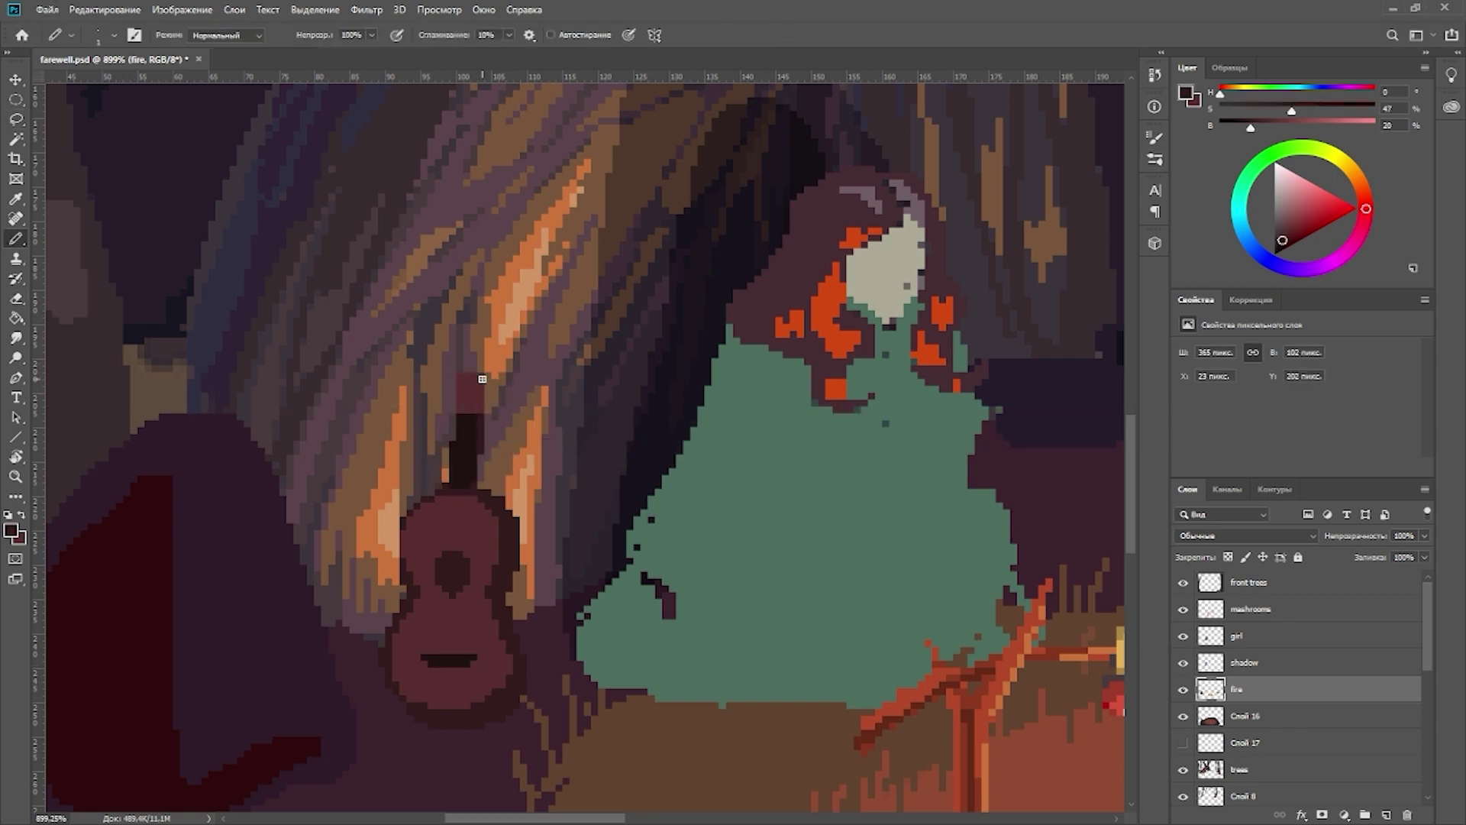
Step: Add tuning pegs to the guitar's headstock and adjust part of the guitar with a lasso selection, then deselect
scroll(476, 495, "up", 1)
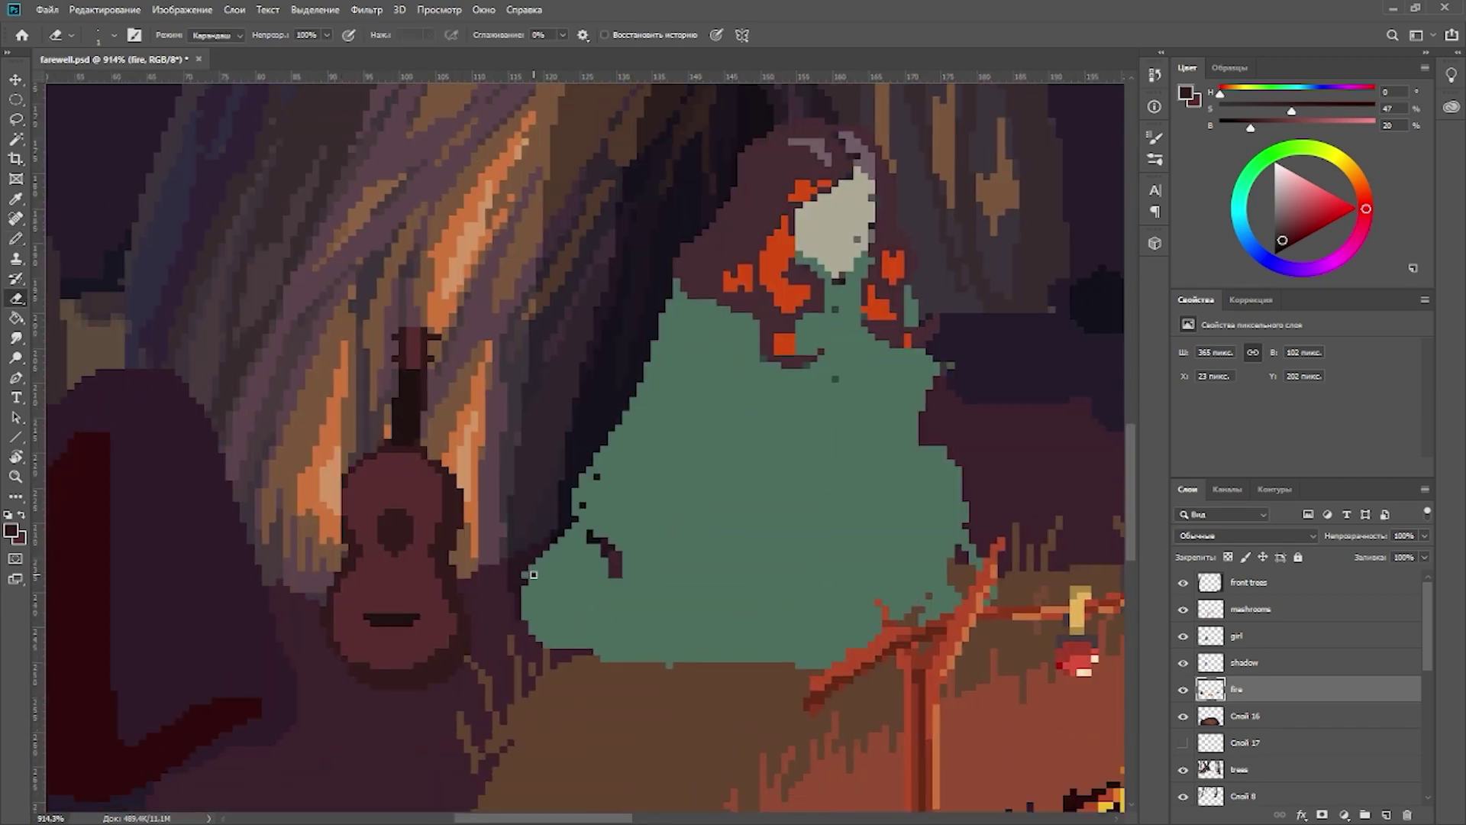
scroll(458, 458, "down", 1)
key("l")
mouse_move(468, 505)
left_mouse_down()
mouse_move(407, 300)
mouse_move(458, 496)
left_mouse_up()
scroll(791, 385, "down", 5)
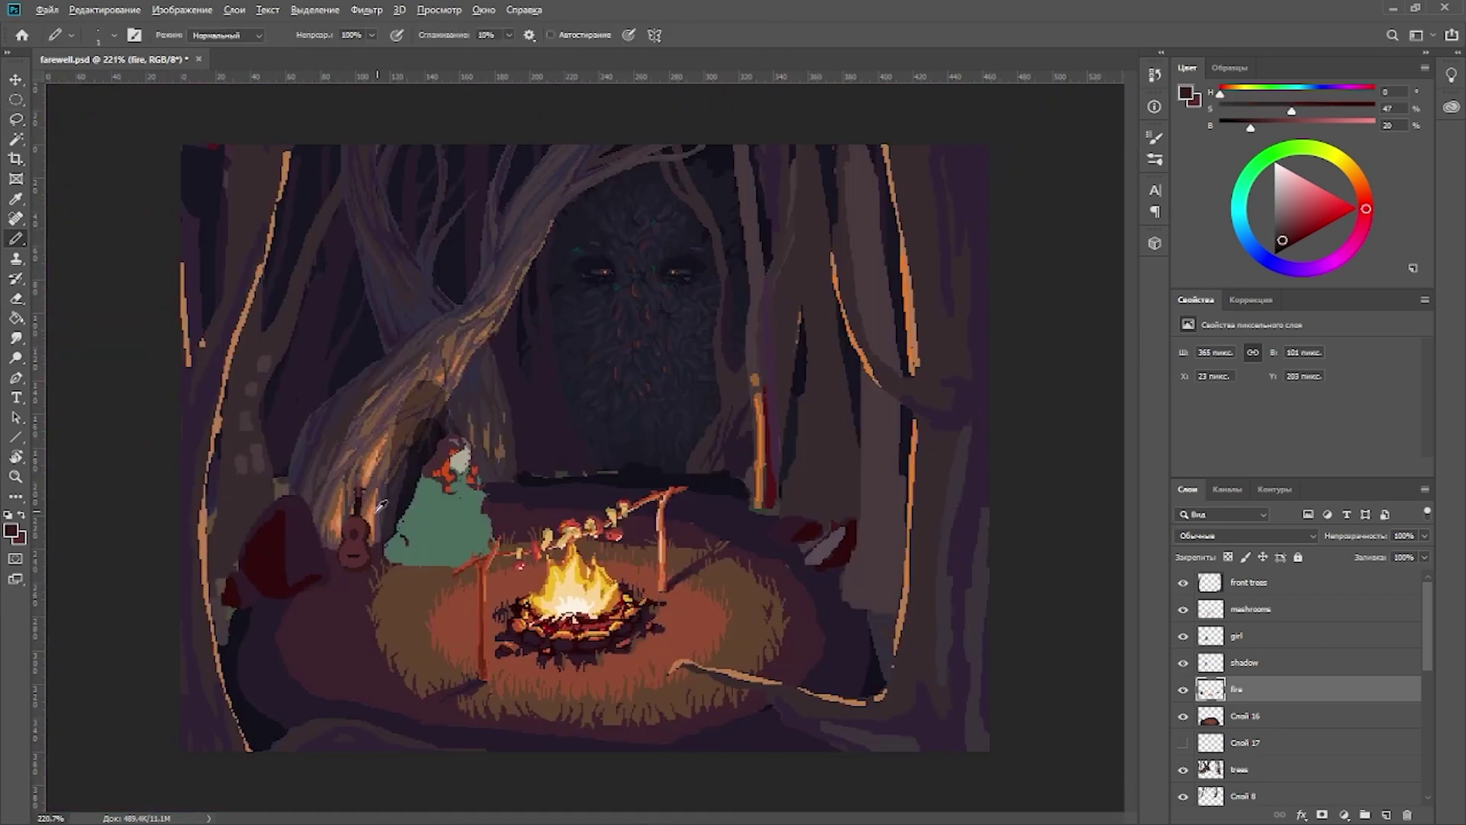
scroll(791, 385, "up", 5)
key("b")
key("ctrl+d")
Step: Paint thin pale pink glints over the guitar's sound hole and neck
mouse_move(504, 664)
left_mouse_down()
mouse_move(603, 608)
mouse_move(593, 493)
left_mouse_up()
key("x")
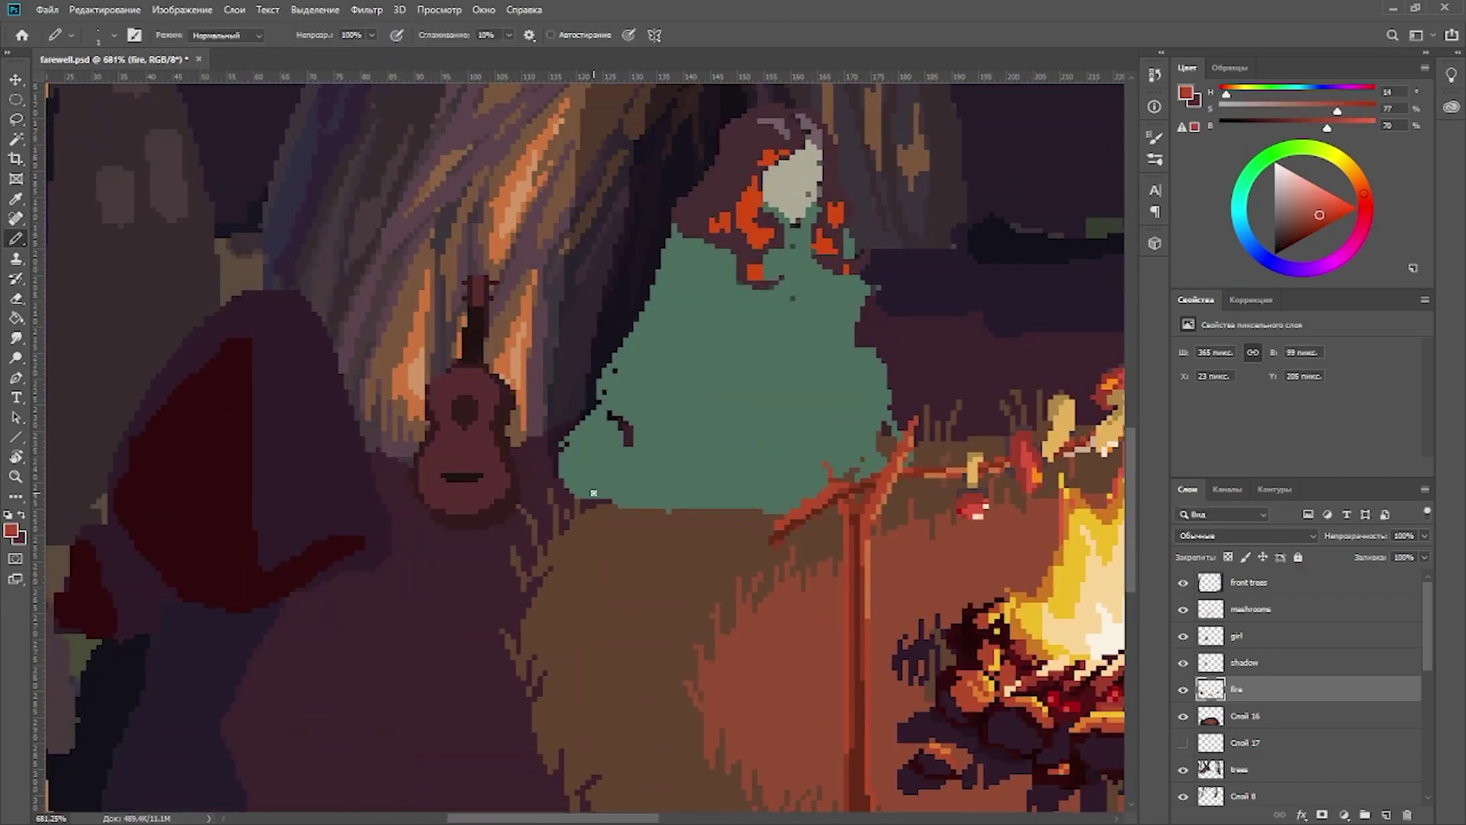
key("x")
left_click_drag(472, 389, 472, 420)
left_click(484, 329)
scroll(484, 336, "down", 5)
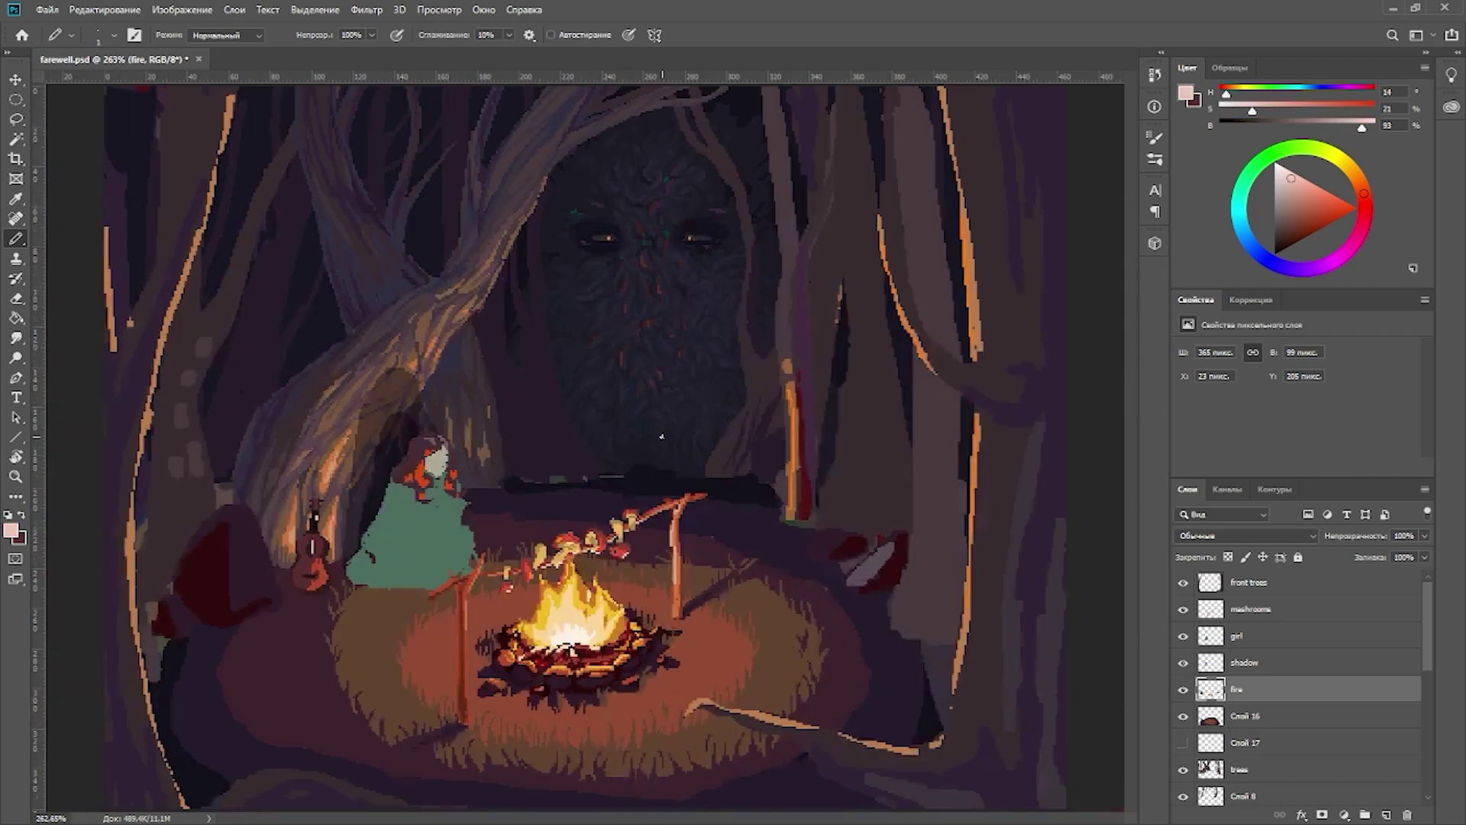
Step: Paint orange-red firelight on the lower guitar body, with orange highlights and dark green accents at the waist
scroll(489, 458, "up", 7)
left_click(513, 504, "alt")
left_click(789, 466, "alt")
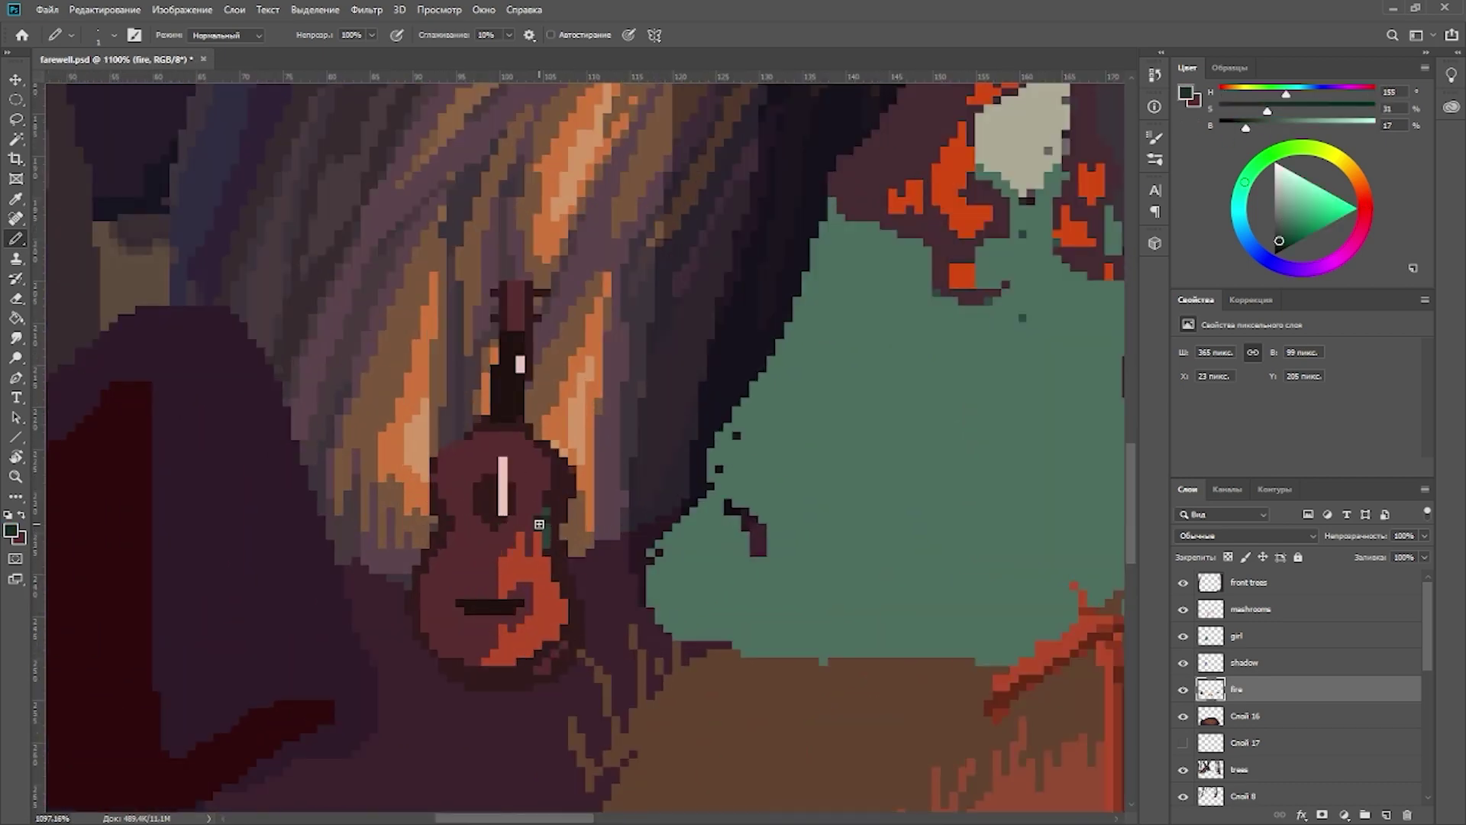
scroll(837, 459, "down", 5)
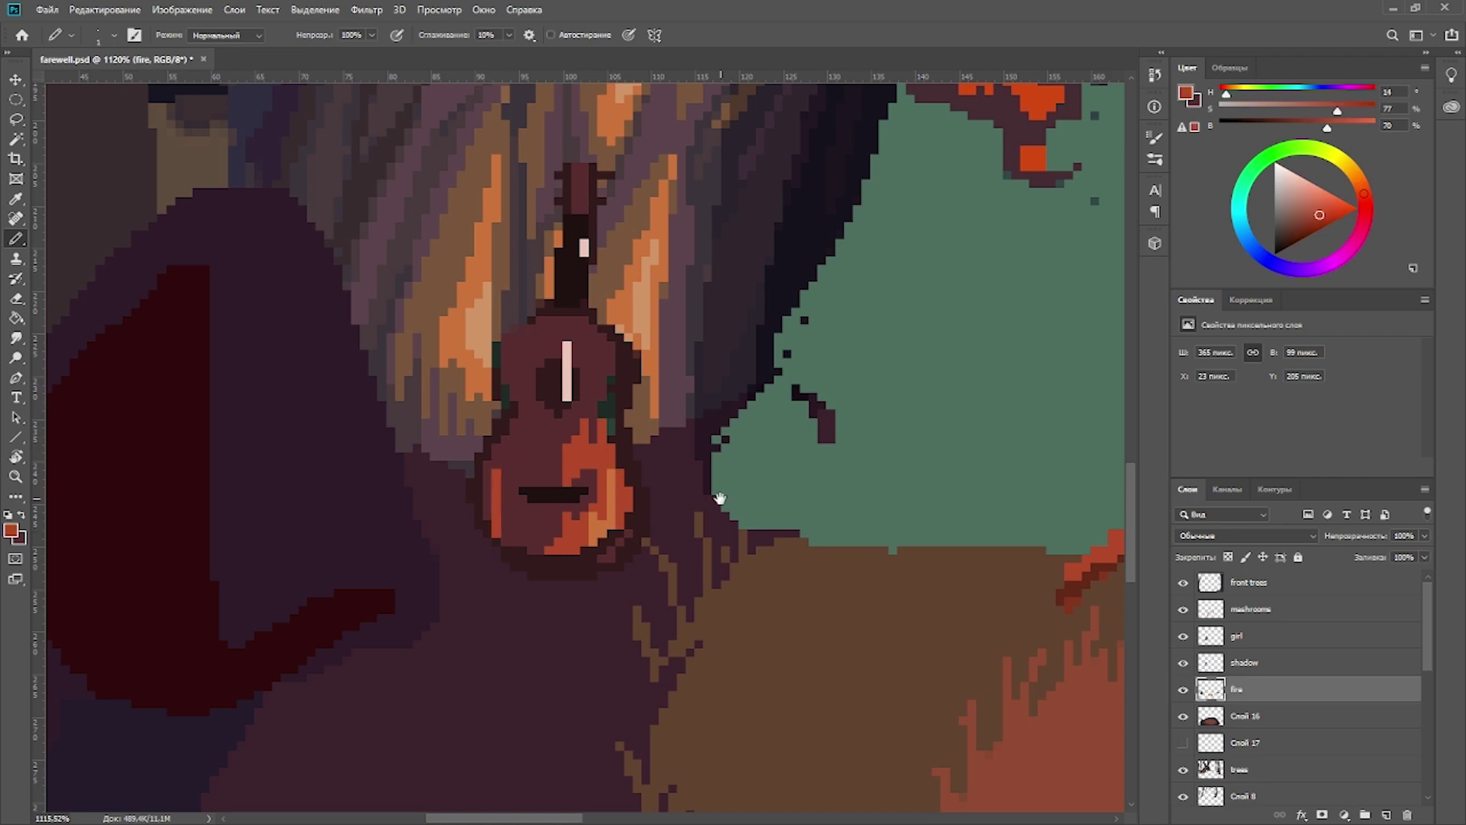
scroll(558, 536, "up", 5)
left_click(558, 536, "alt")
Step: Add lighter maroon shading to the upper body and lower edge of the guitar
scroll(534, 550, "down", 5)
scroll(428, 500, "up", 4)
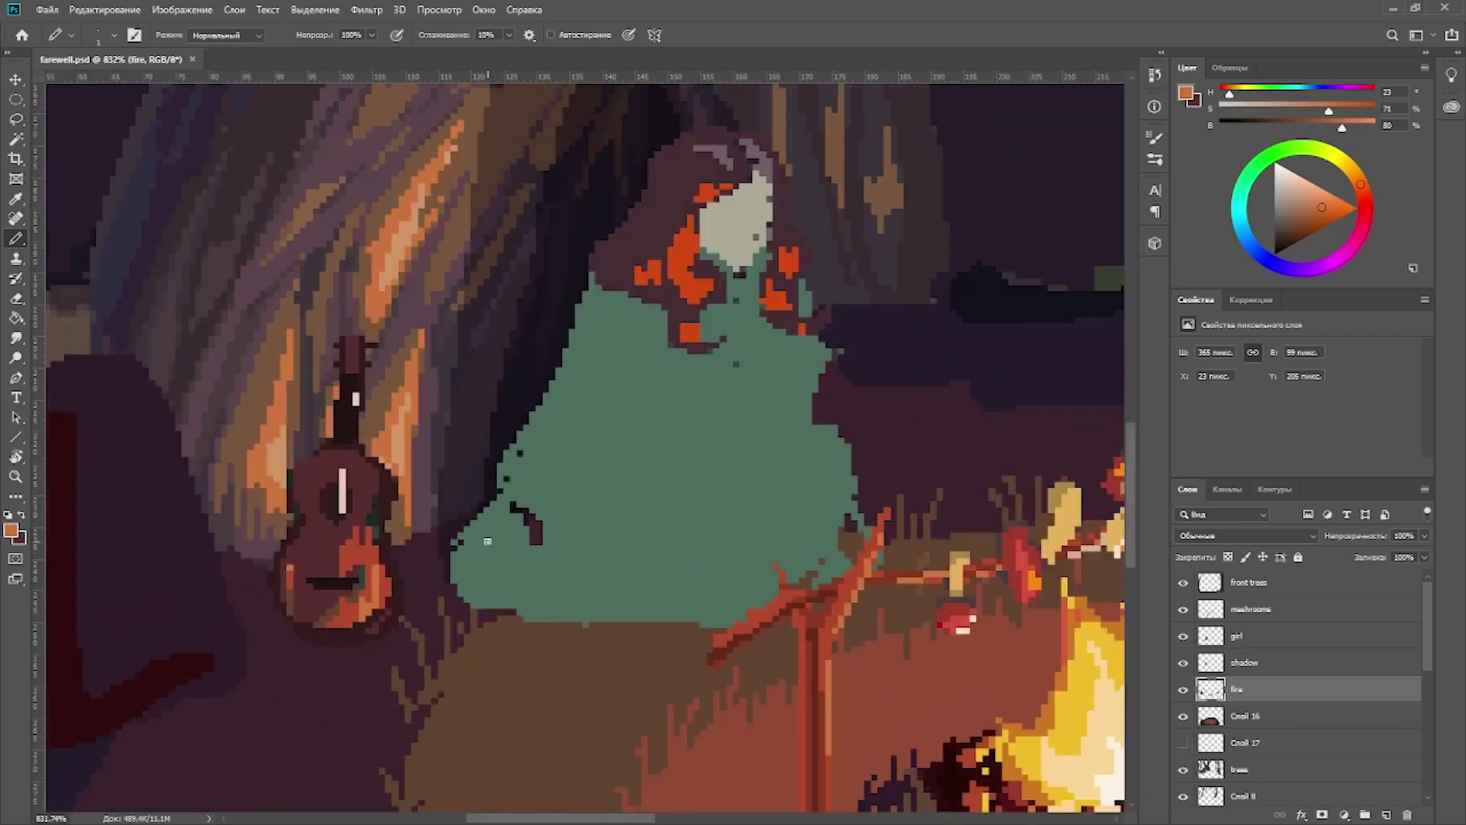
left_click(426, 499, "alt")
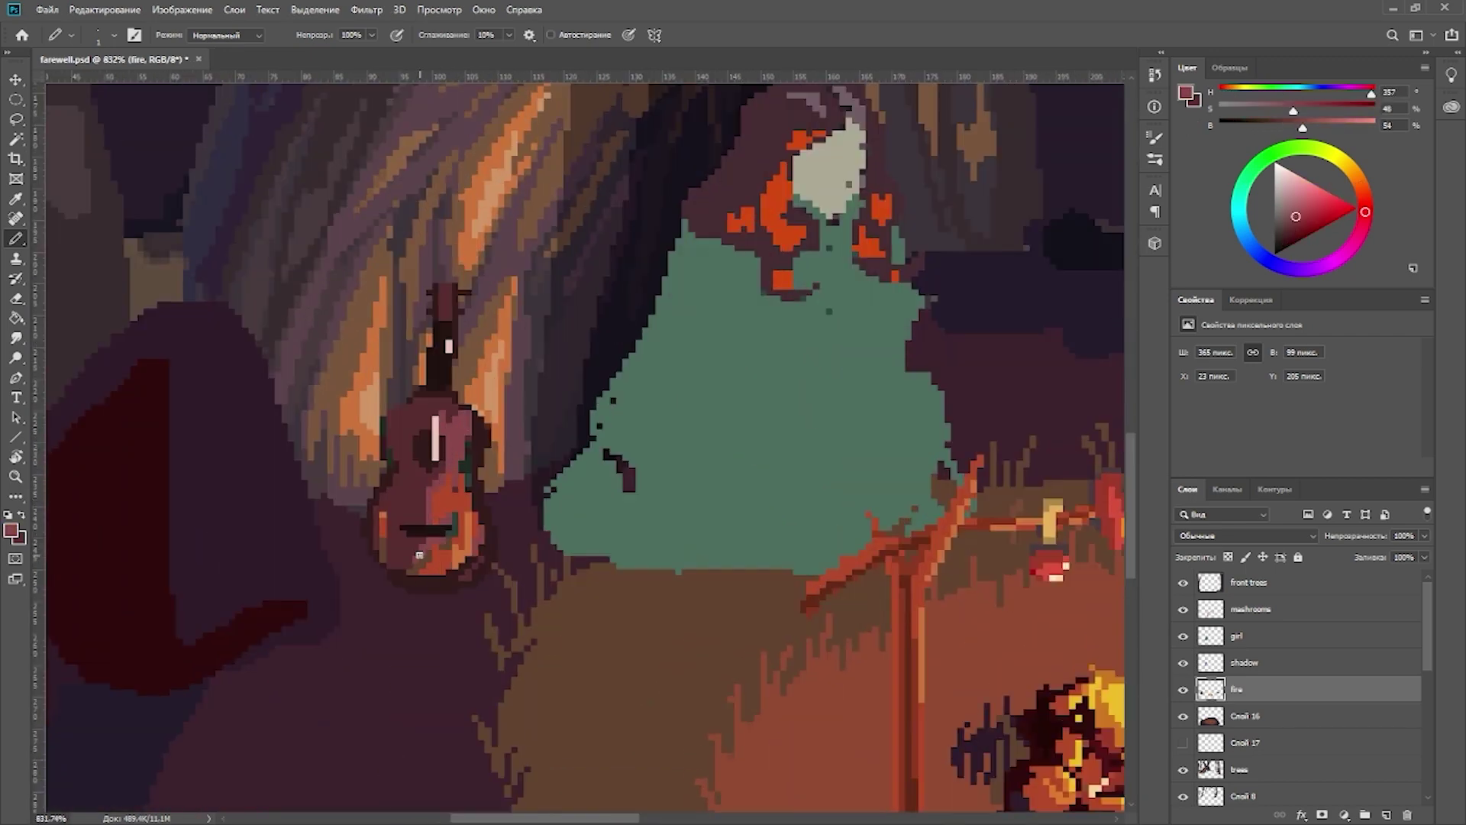
scroll(427, 534, "down", 5)
Step: Paint a light cream rim along the guitar's fire-facing edge
left_click(779, 611, "alt")
scroll(763, 611, "up", 5)
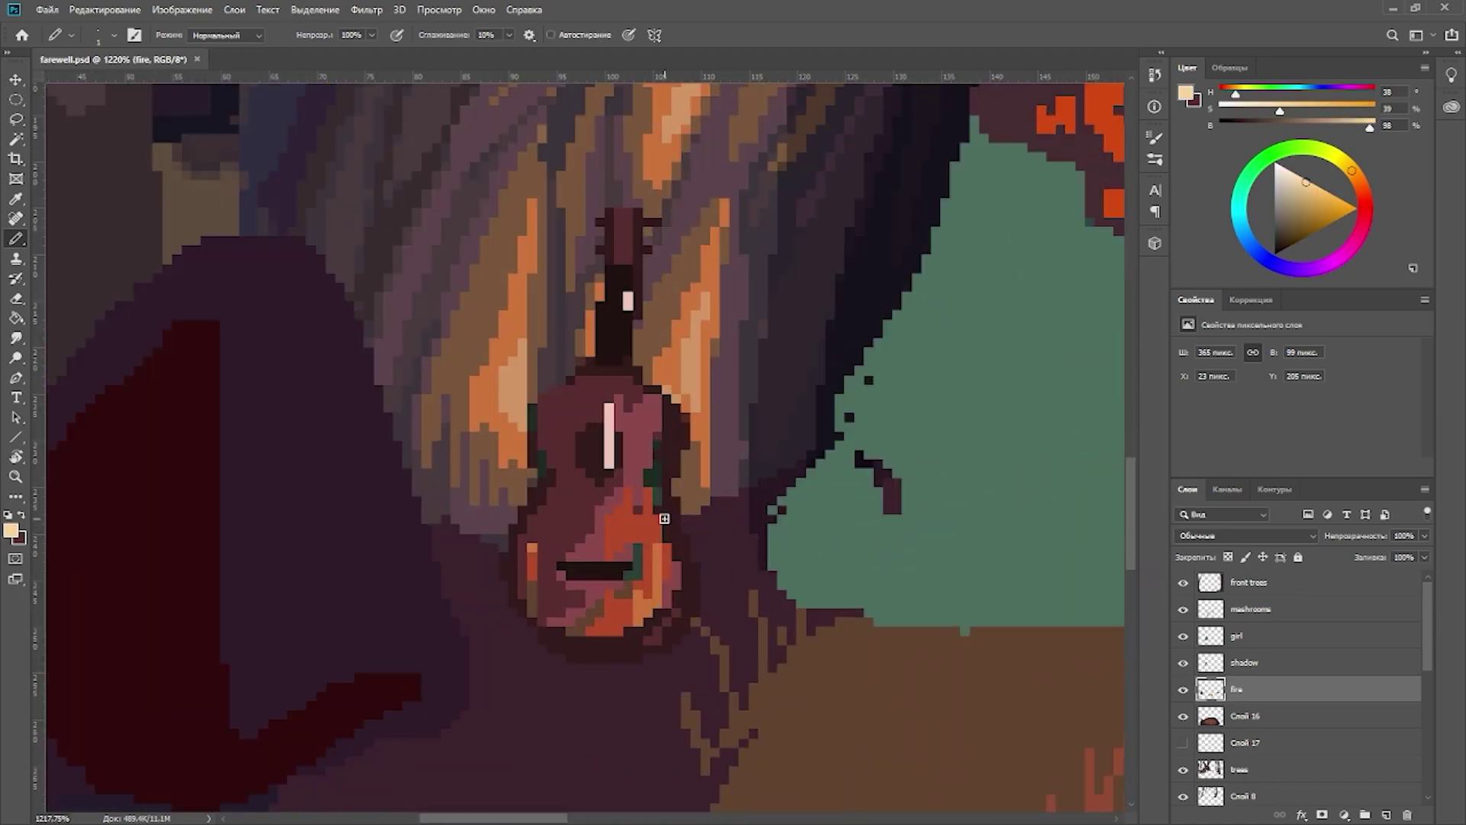
scroll(693, 453, "down", 3)
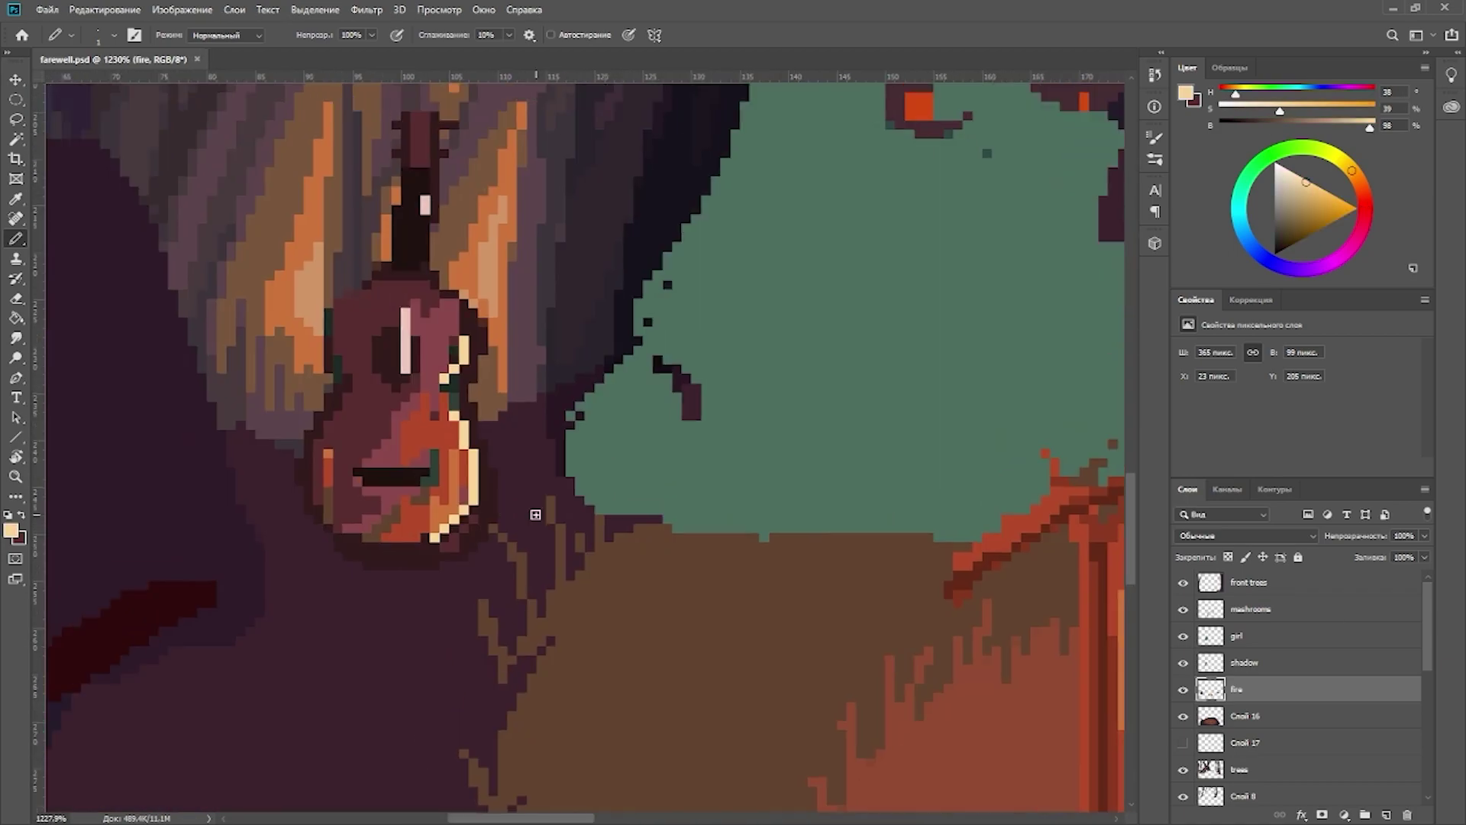
left_click(631, 491, "alt")
scroll(631, 491, "down", 3)
Step: Paint muted violet string strokes along the guitar's neck, sound hole and bridge
scroll(669, 360, "up", 4)
left_click(627, 389, "alt")
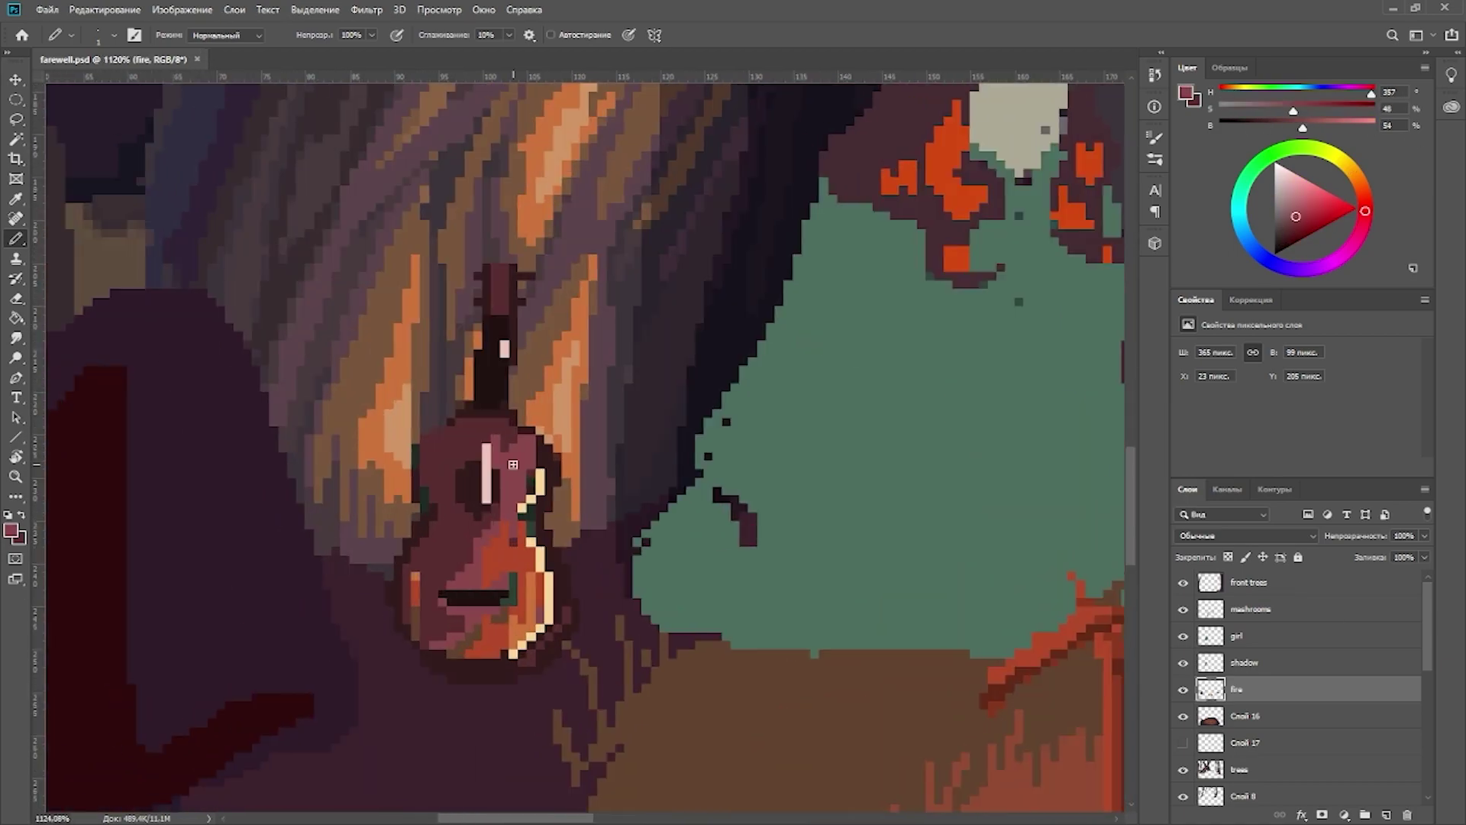
left_click(487, 450)
left_click_drag(1352, 127, 1317, 126)
scroll(497, 548, "down", 5)
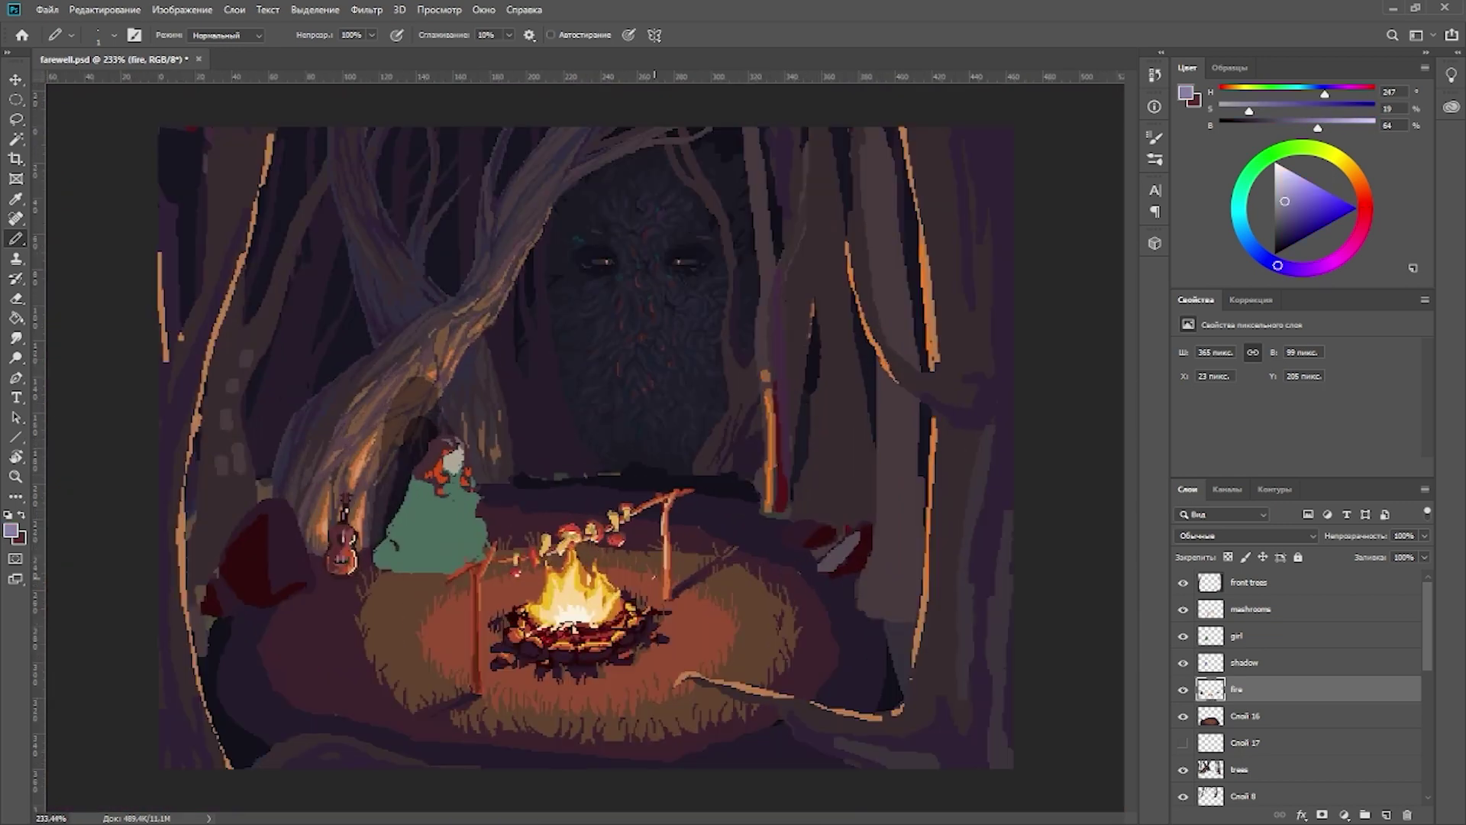
Step: Add small pale pink highlights to the guitar's strings and tuning pegs
scroll(386, 458, "up", 3)
left_click(386, 458, "alt")
scroll(988, 568, "down", 3)
scroll(309, 532, "up", 3)
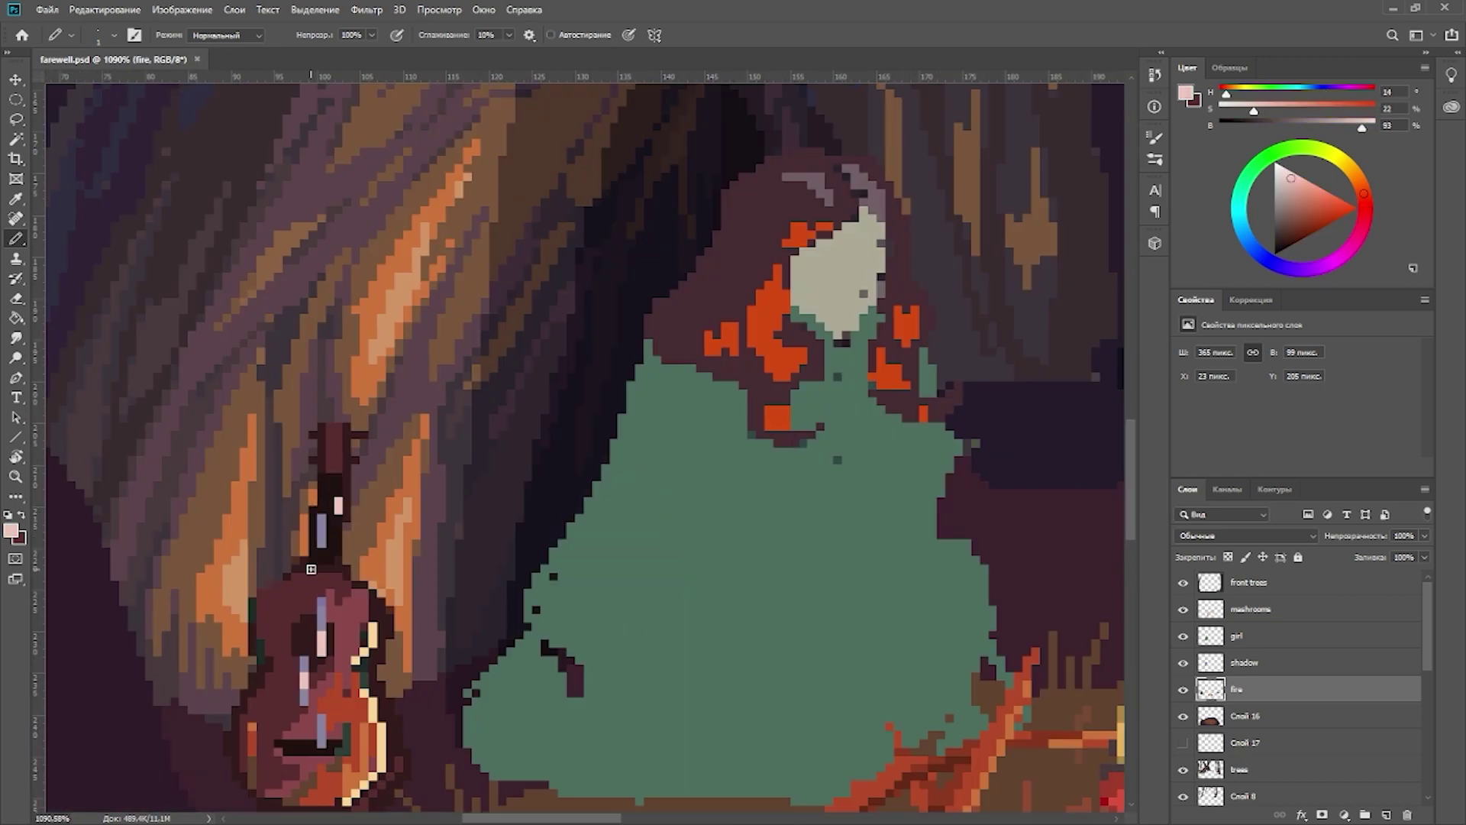
scroll(580, 459, "down", 4)
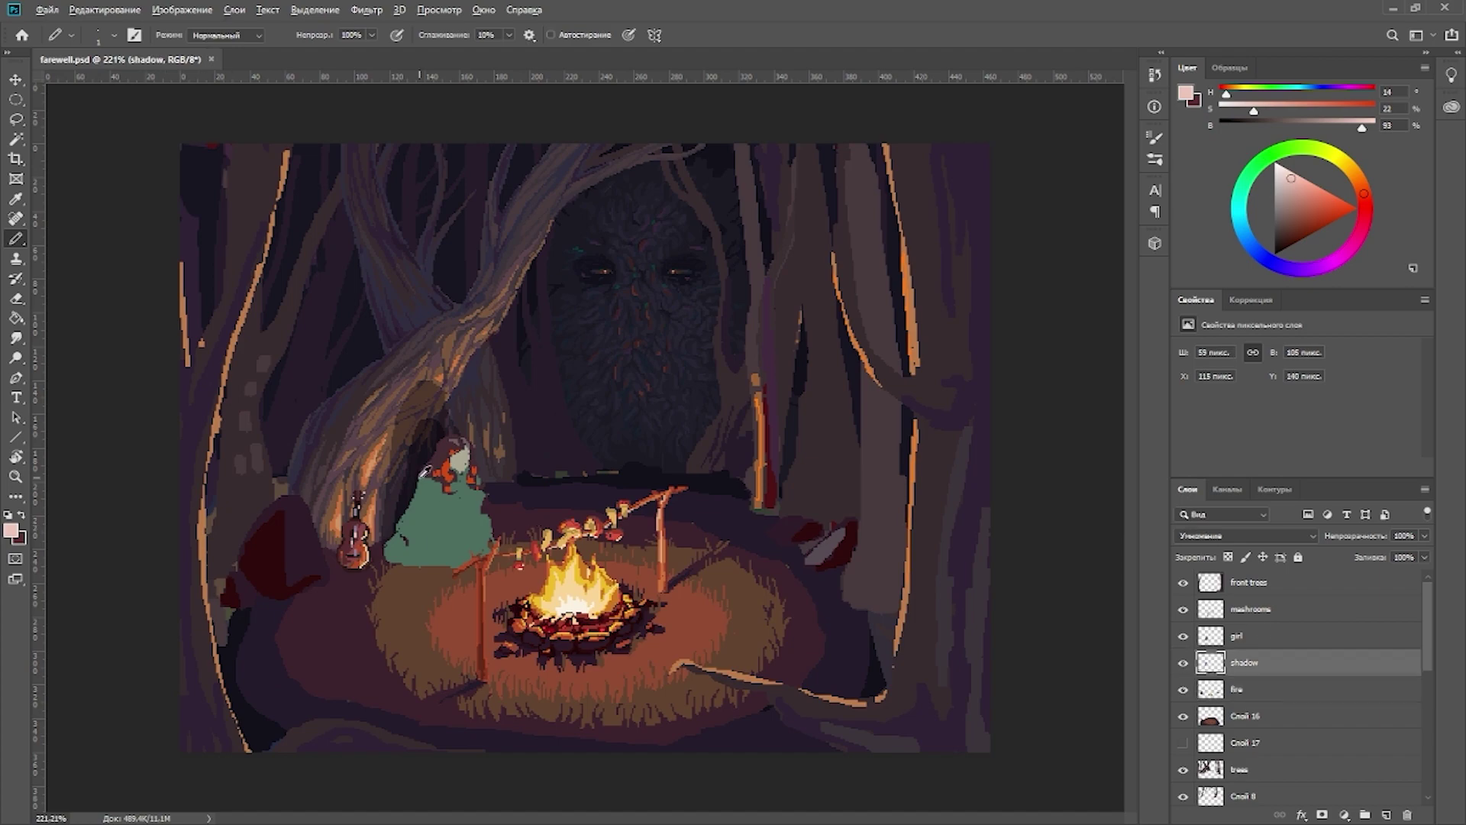
Step: Lasso the guitar, copy it onto its own layer above the girl layer and merge it down
scroll(305, 534, "up", 6)
left_click(399, 477, "alt")
key("l")
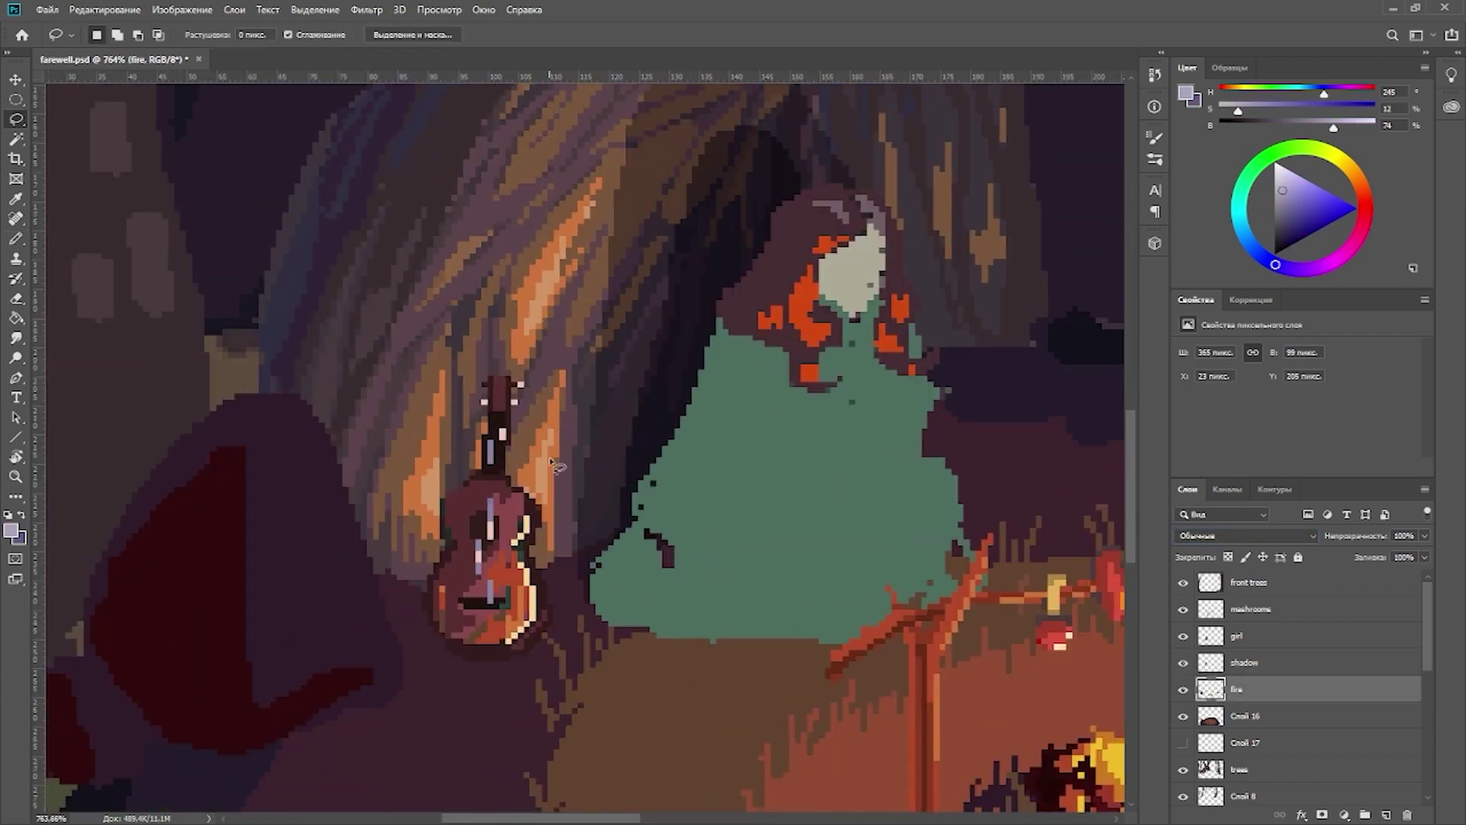
left_click_drag(473, 359, 459, 633)
key("ctrl+j")
scroll(328, 466, "down", 5)
left_click_drag(922, 630, 858, 633)
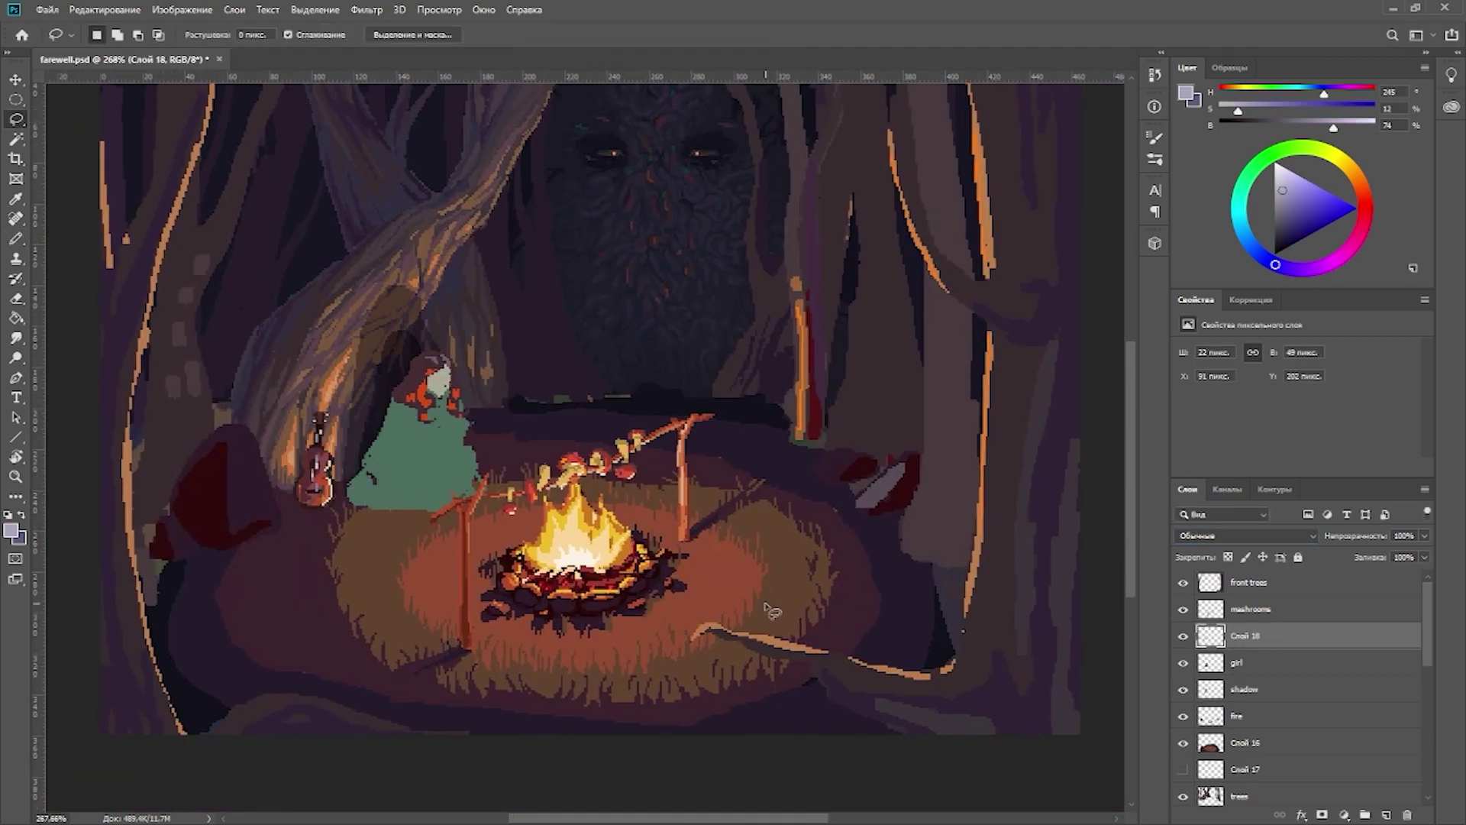
scroll(428, 519, "up", 1)
key("ctrl+e")
Step: Paint a muted violet shadow around the guitar on the shadow layer
key("alt+bracketleft")
key("b")
scroll(437, 520, "up", 4)
left_click_drag(437, 520, 420, 595)
left_click(417, 535, "alt")
scroll(427, 534, "down", 5)
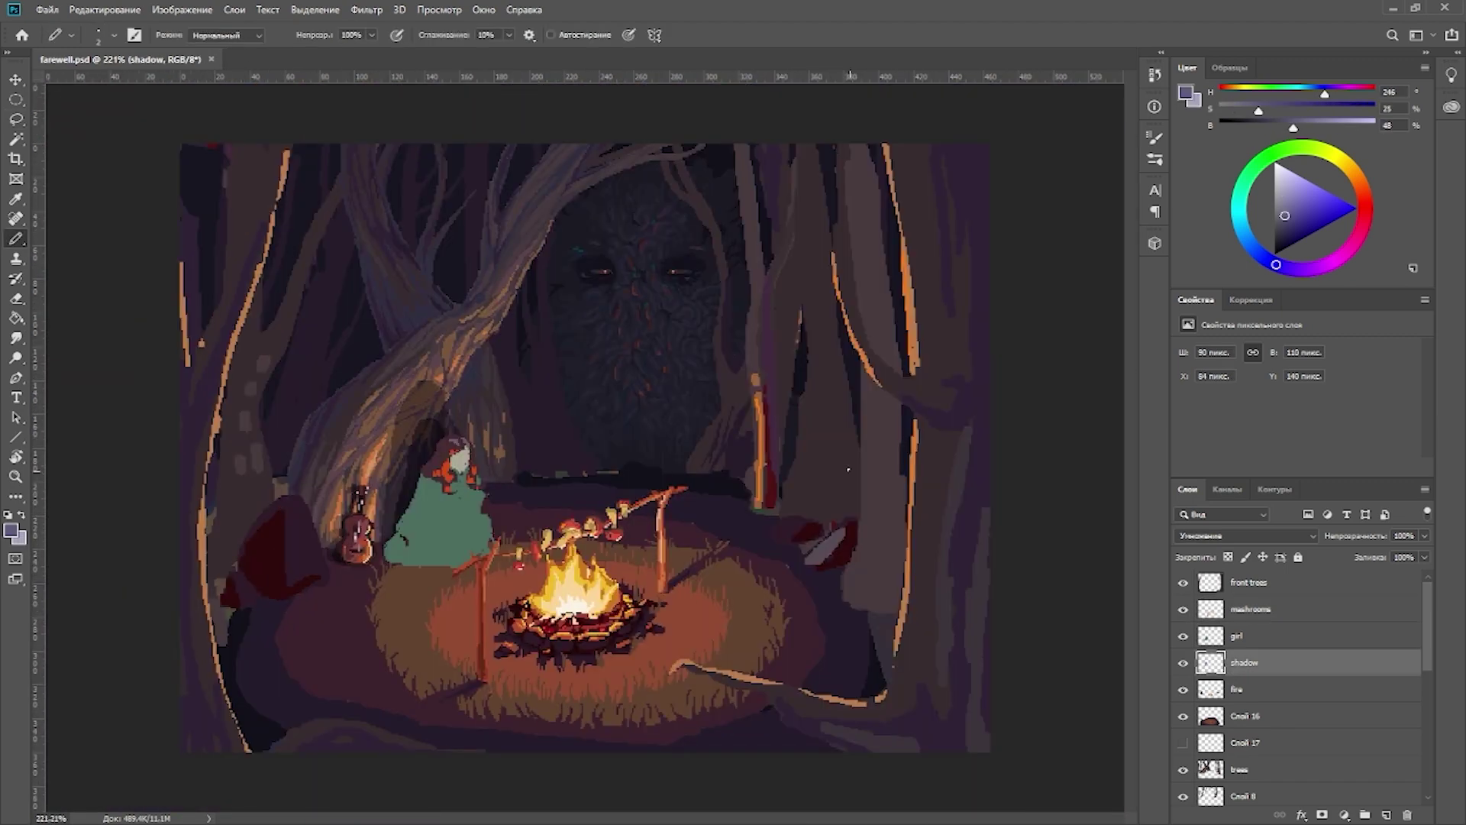
Step: Paint over the orange and red stripes at the base of the trunk behind the campfire on the trees layer, using the muted trunk colour
scroll(991, 507, "up", 1)
key("alt+bracketleft")
key("alt+bracketleft")
key("alt+bracketleft")
key("alt+bracketleft")
left_click(735, 552, "alt")
scroll(735, 552, "up", 1)
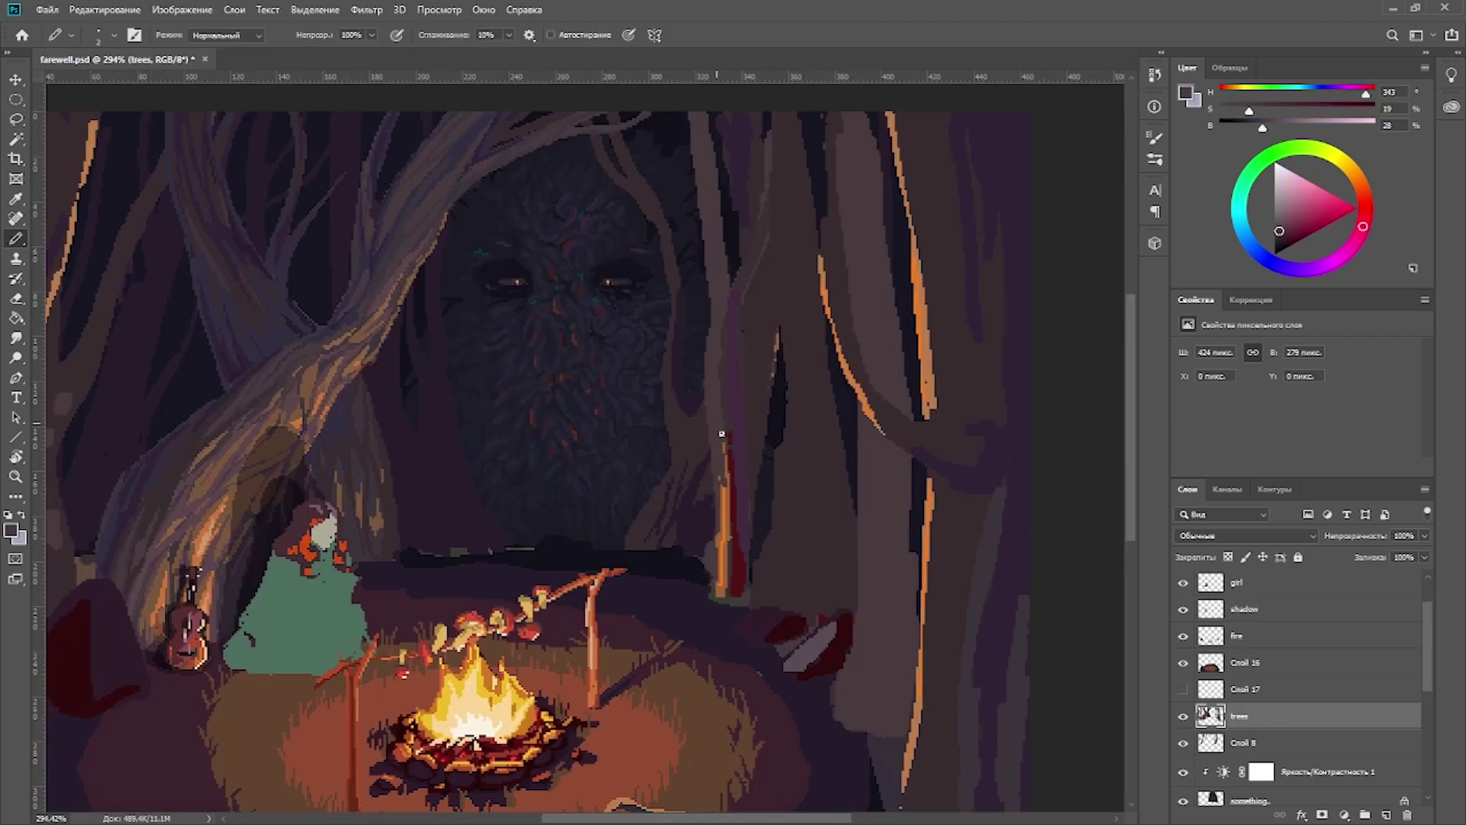
left_click_drag(735, 552, 741, 619)
Step: Add a Brightness/Contrast adjustment clipped to Слой 8 with brightness -64
key("e")
left_click(1244, 743)
left_click(1250, 299)
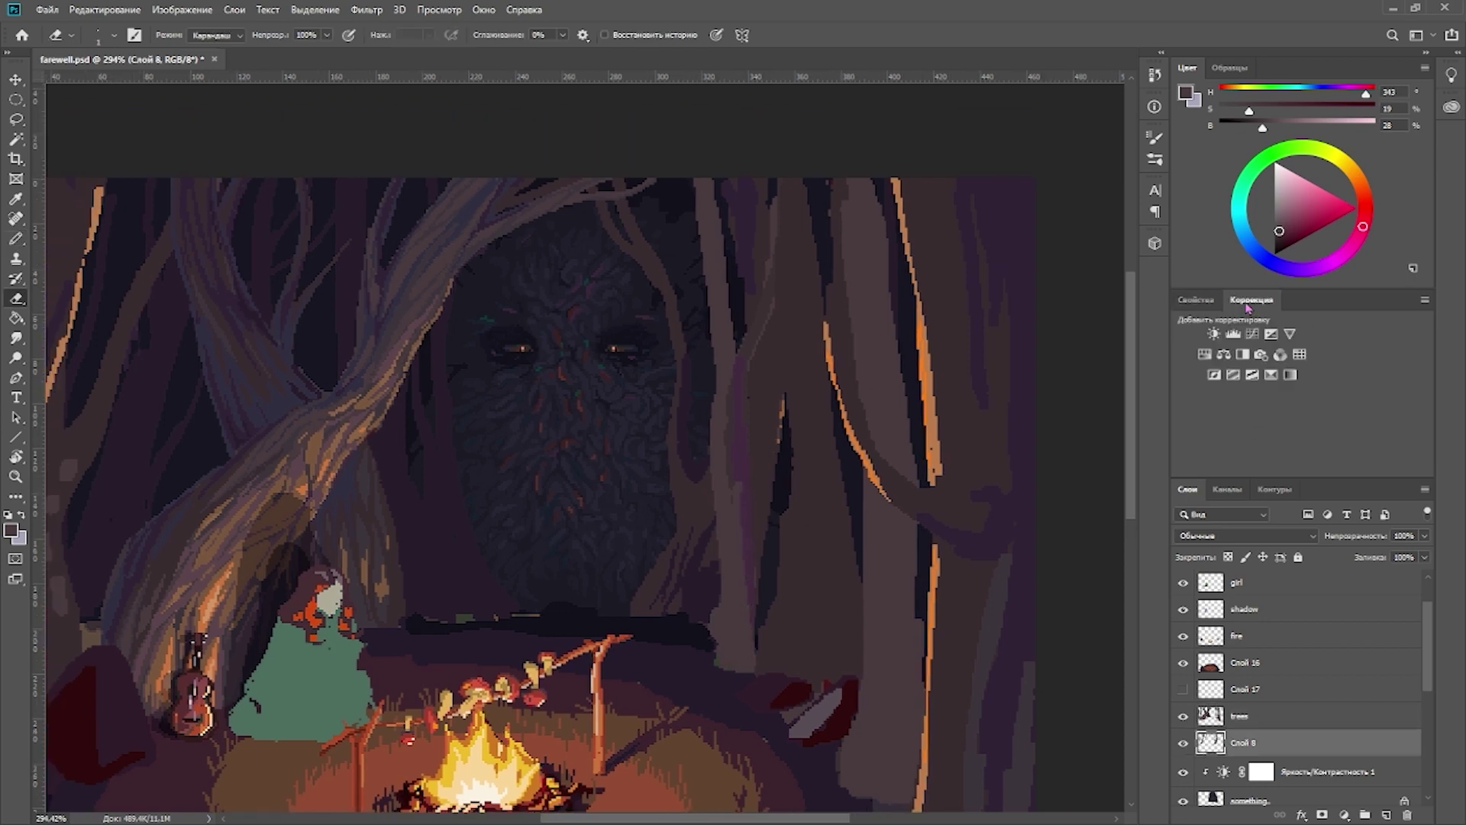
left_click(1188, 336)
scroll(1256, 657, "down", 2)
left_click(1256, 651, "alt")
key("ctrl+minus")
key("ctrl+plus")
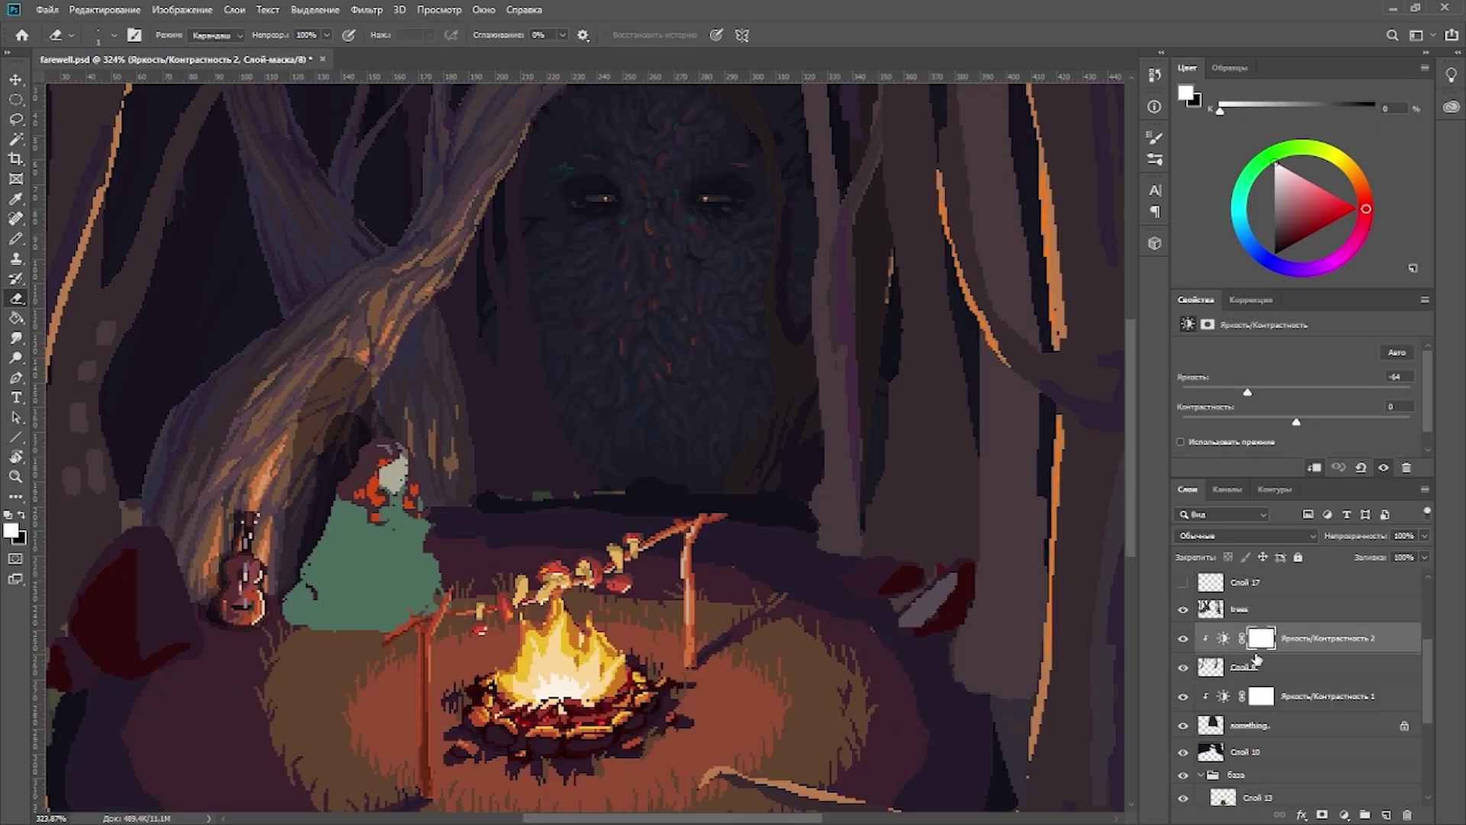
Step: Merge the two Brightness/Contrast adjustments into Слой 8 and the something layer
key("ctrl+minus")
key("Delete")
key("alt+bracketleft")
key("Delete")
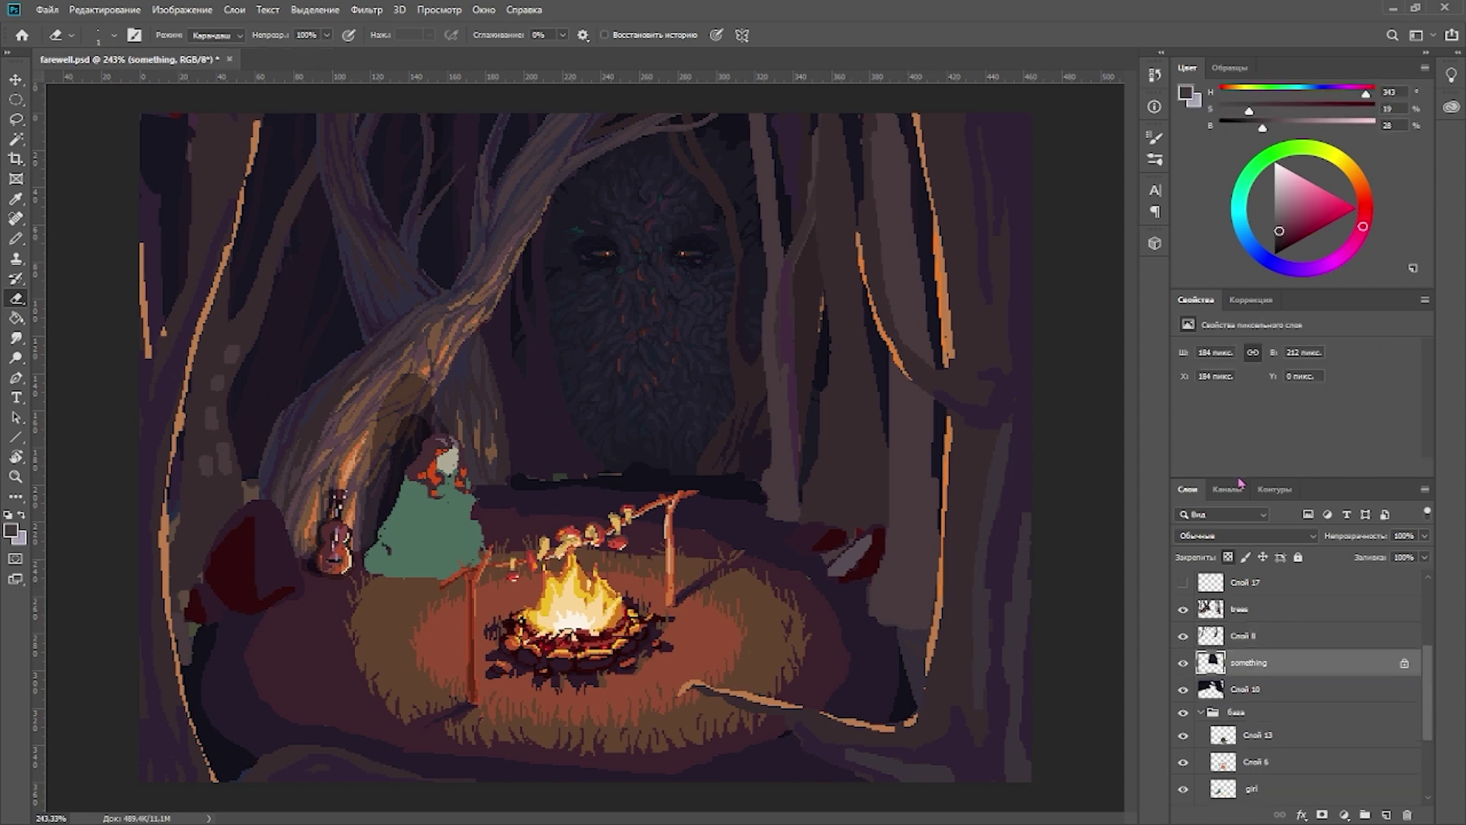
Step: Rename the hidden layer Слой 17 to maybe???
scroll(1243, 691, "up", 3)
left_click(1243, 691)
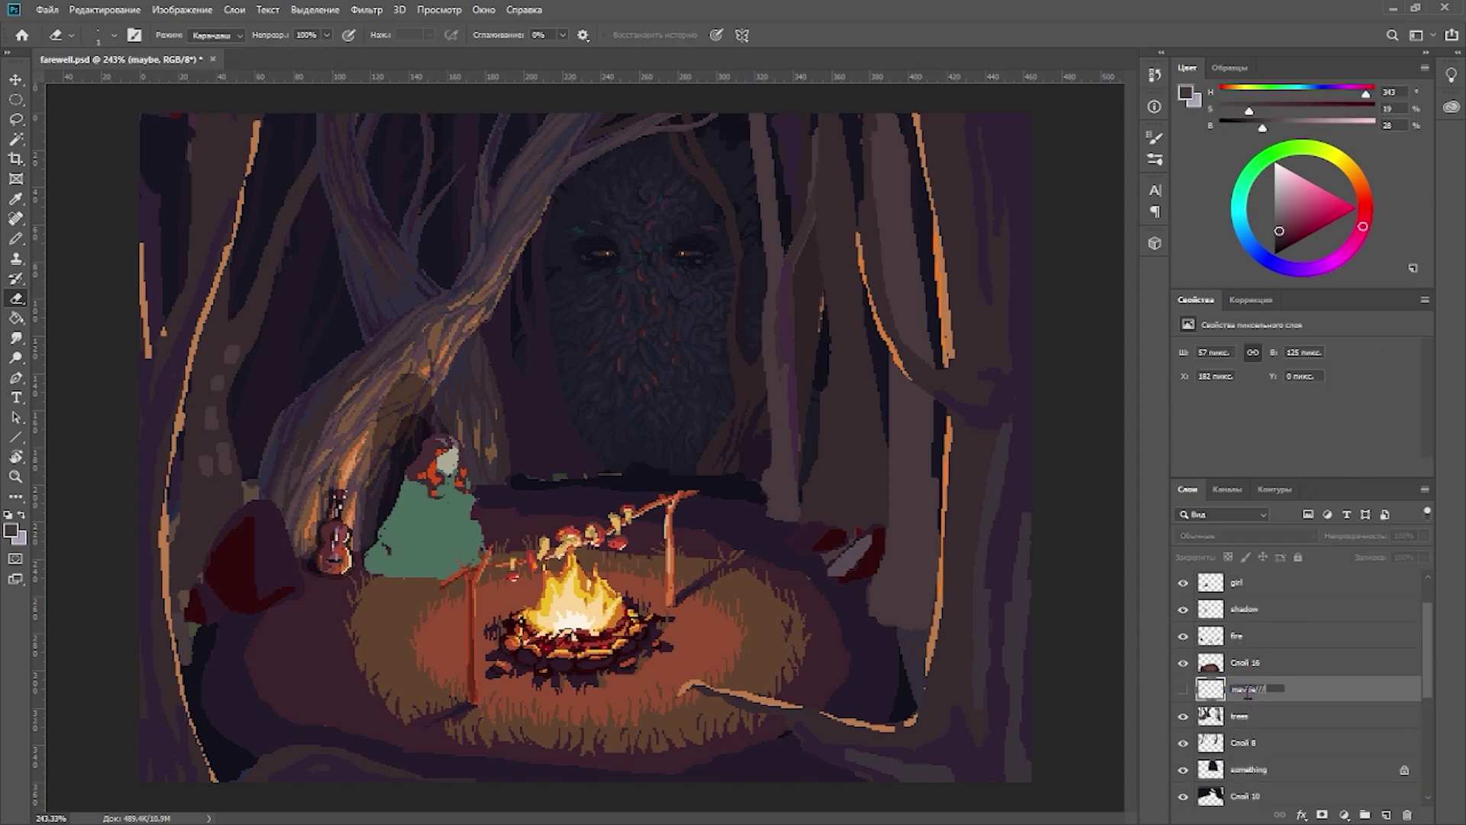
Step: Cover the stray green and brown spots on the dark ground strip on Слой 16 and add dark grass blades along its edge
key("alt+bracketright")
scroll(817, 586, "up", 4)
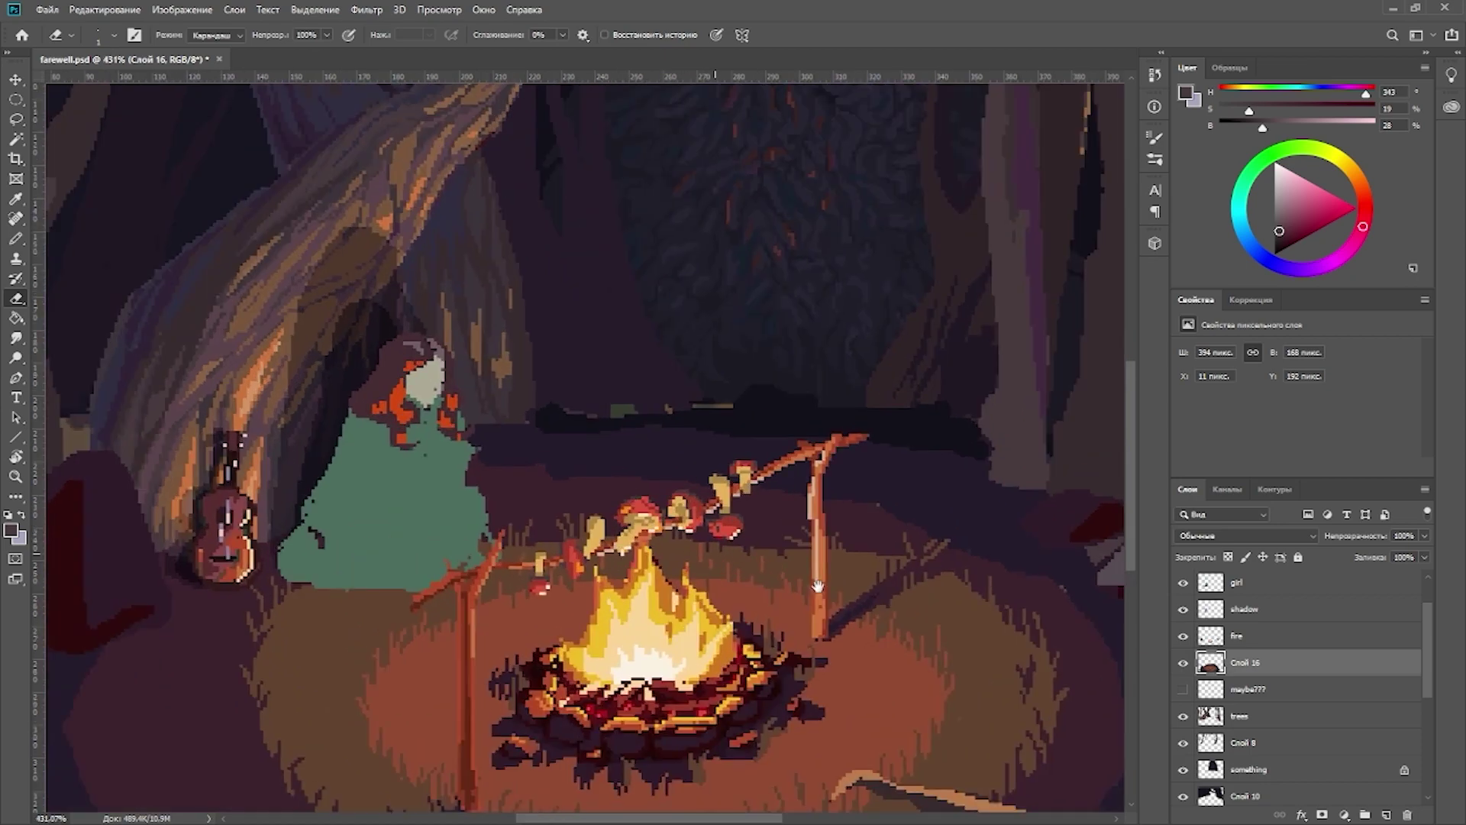
left_click_drag(817, 586, 819, 691)
scroll(551, 502, "up", 1)
key("b")
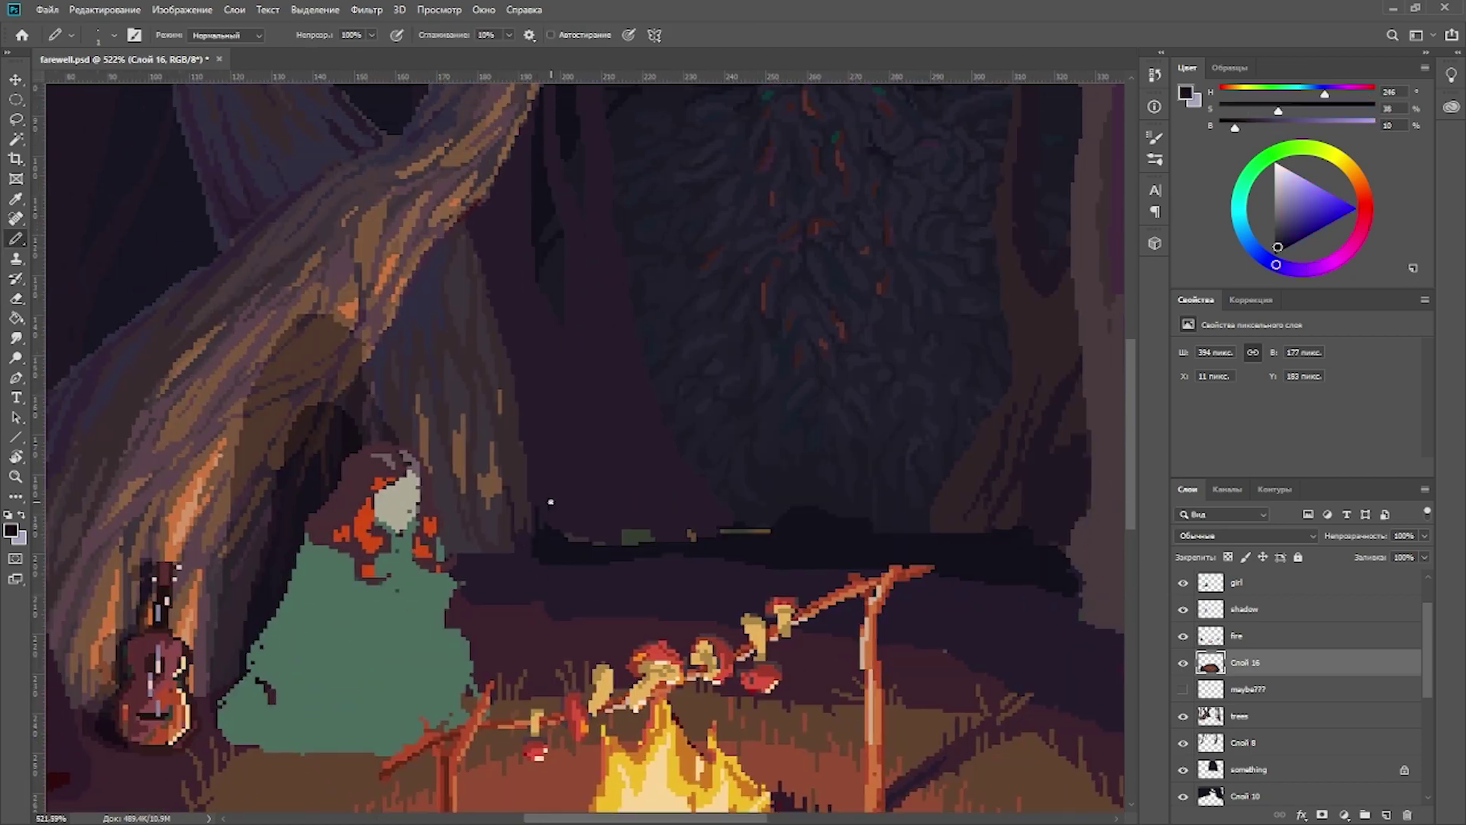
scroll(619, 534, "right", 3)
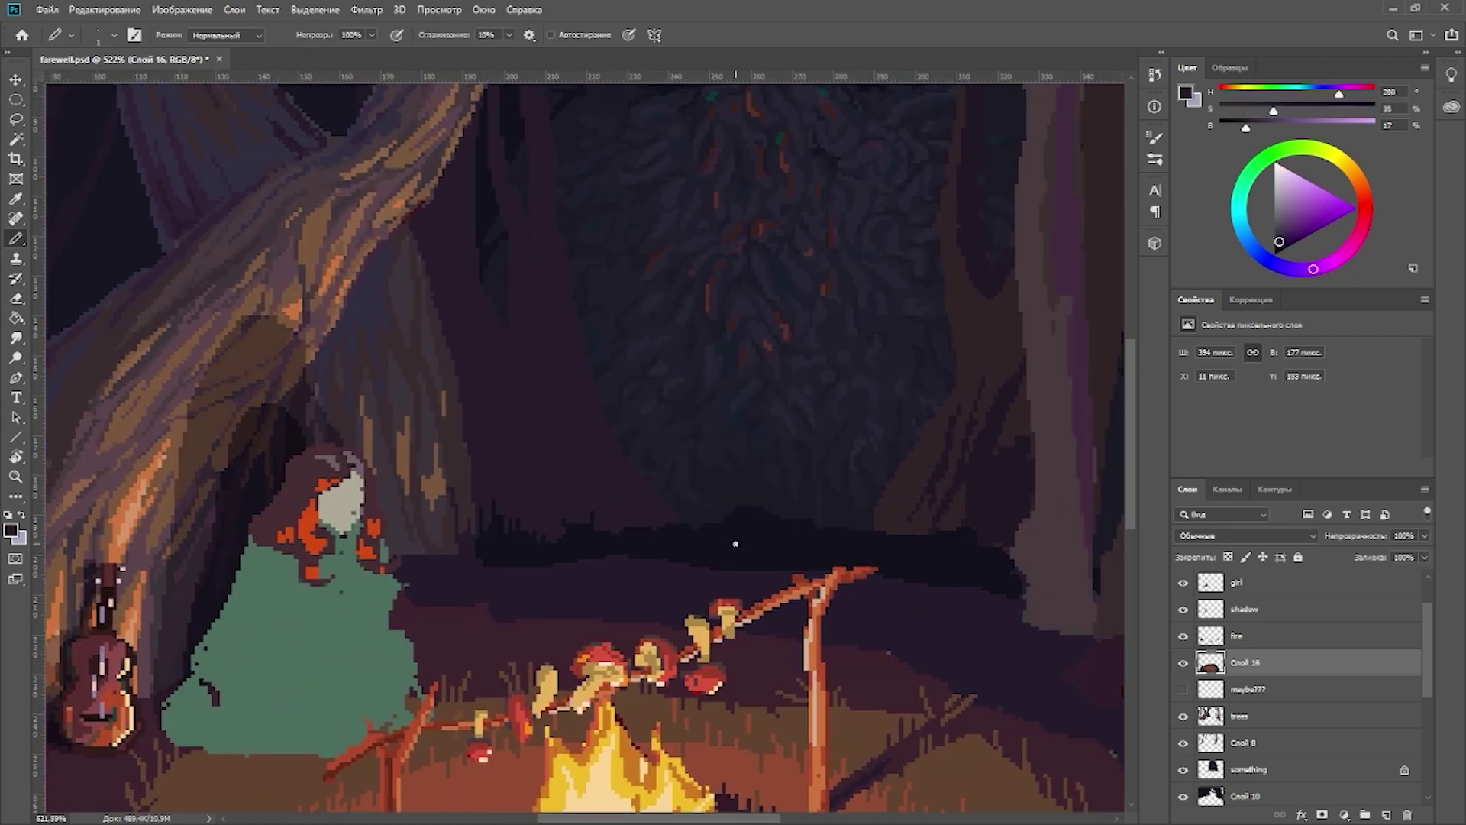
Step: Extend the near-black ground strip to the pale trunk and paint grass blades over the trunk's base
scroll(733, 540, "up", 1)
left_click(647, 598, "alt")
left_click_drag(671, 563, 733, 534)
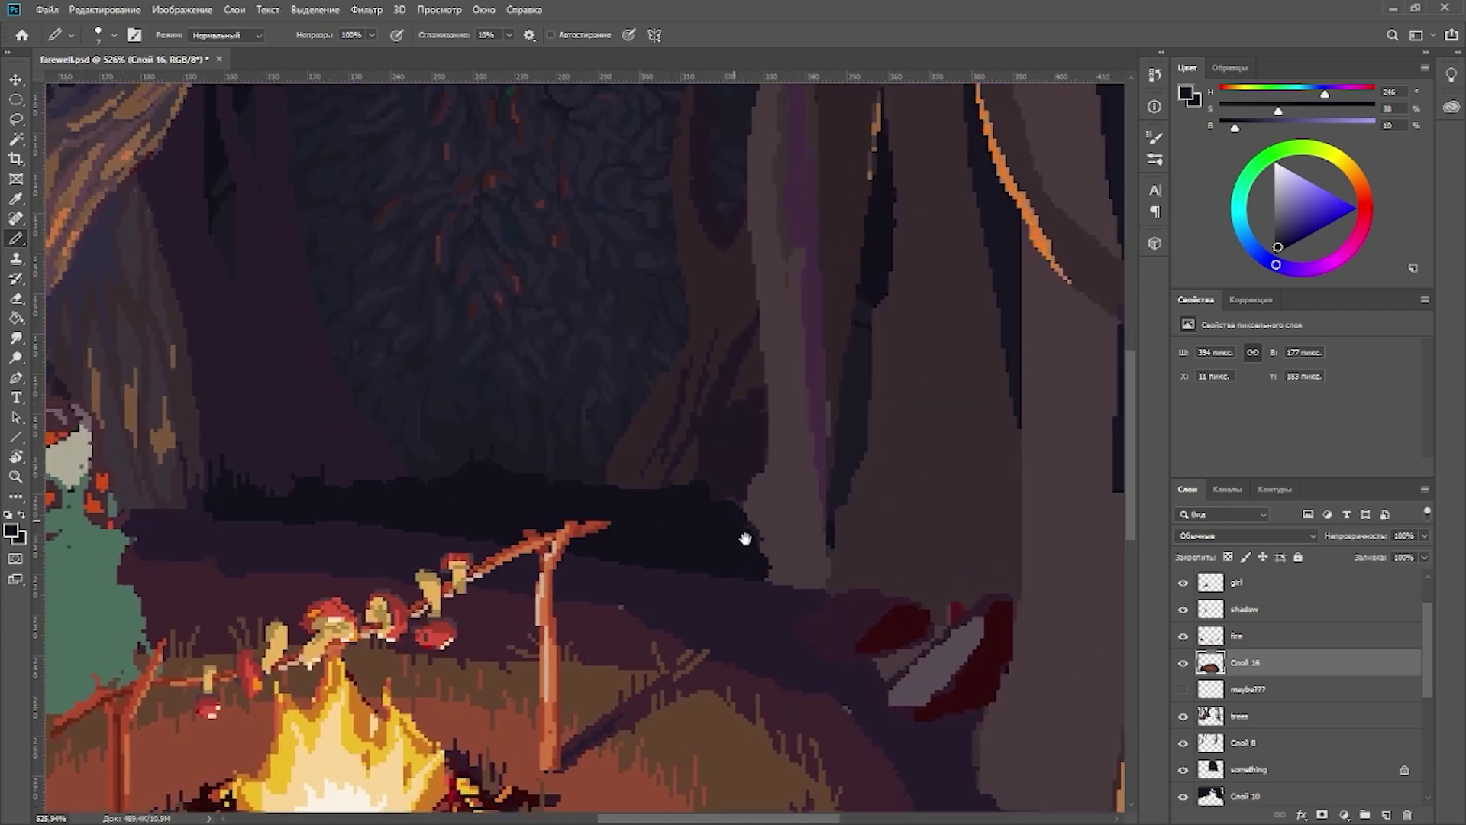
left_click(838, 552, "alt")
scroll(838, 551, "up", 2)
scroll(642, 497, "left", 3)
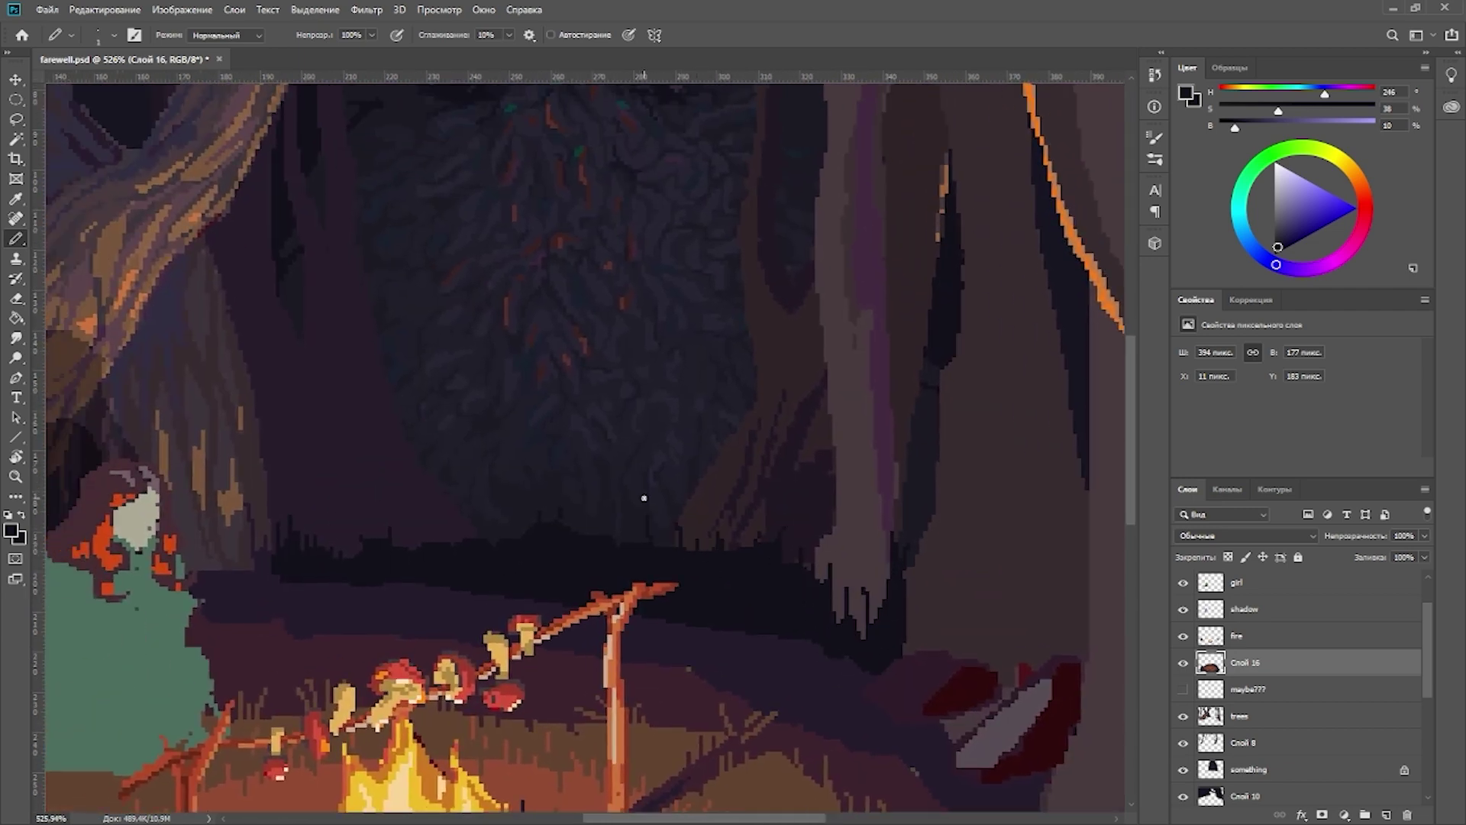
Step: Check the base of the dark creature with Слой 16 hidden, then show it and extend the dark grass blades there
key("e")
key("ctrl+comma")
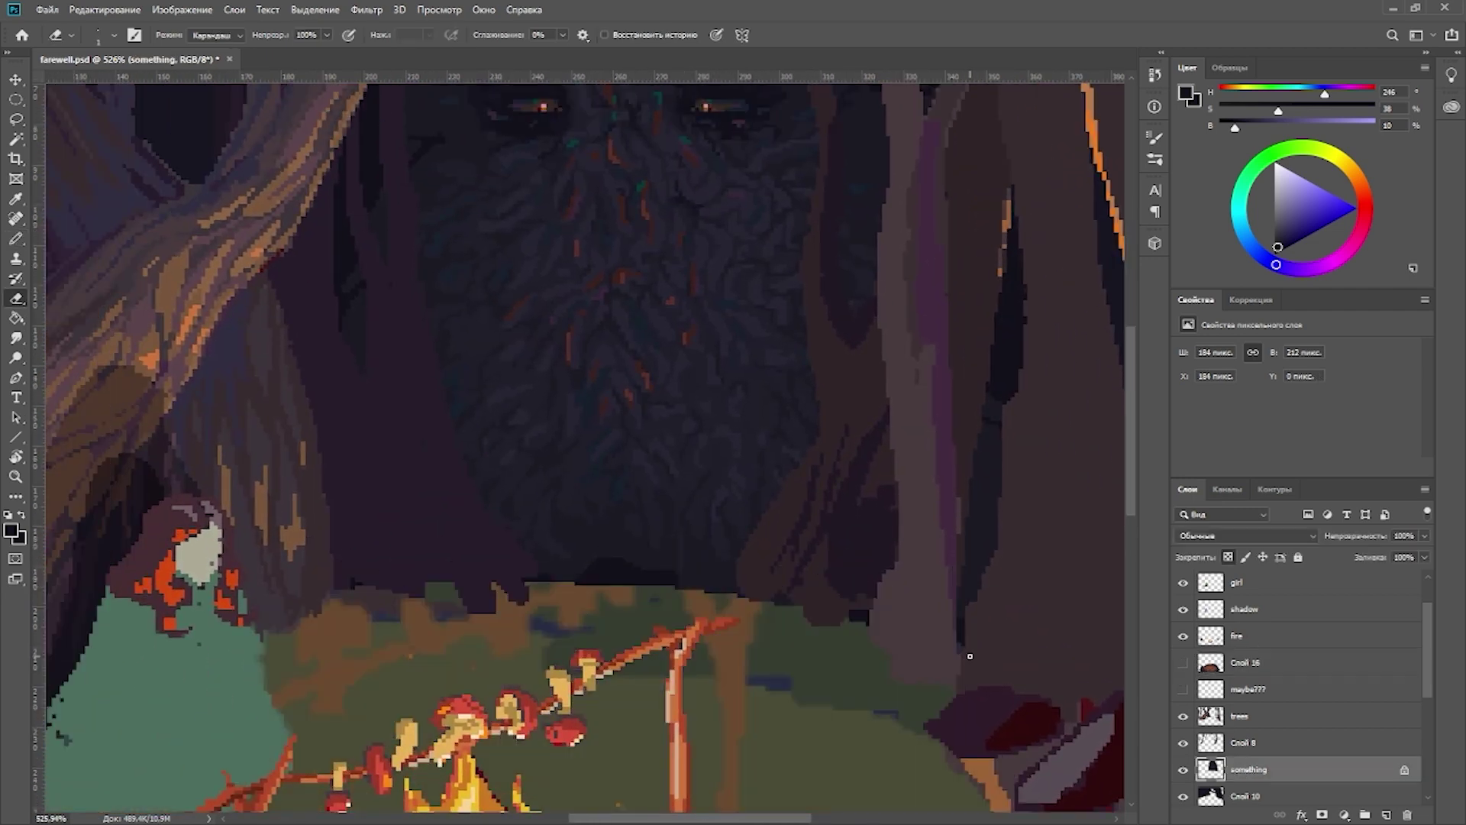
key("b")
key("ctrl+comma")
left_click(627, 613, "alt")
left_click(616, 575, "alt")
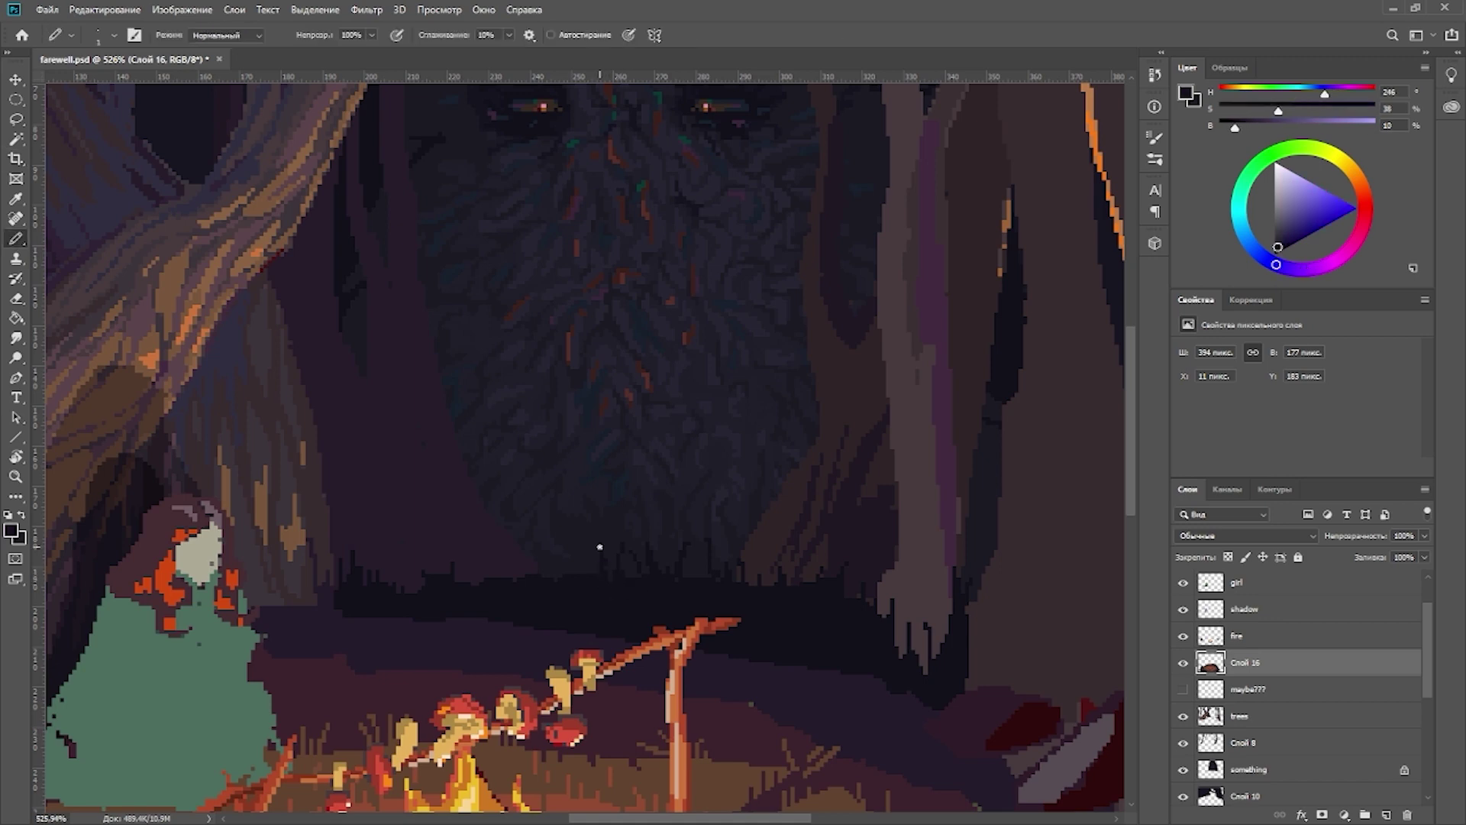
scroll(599, 547, "down", 6)
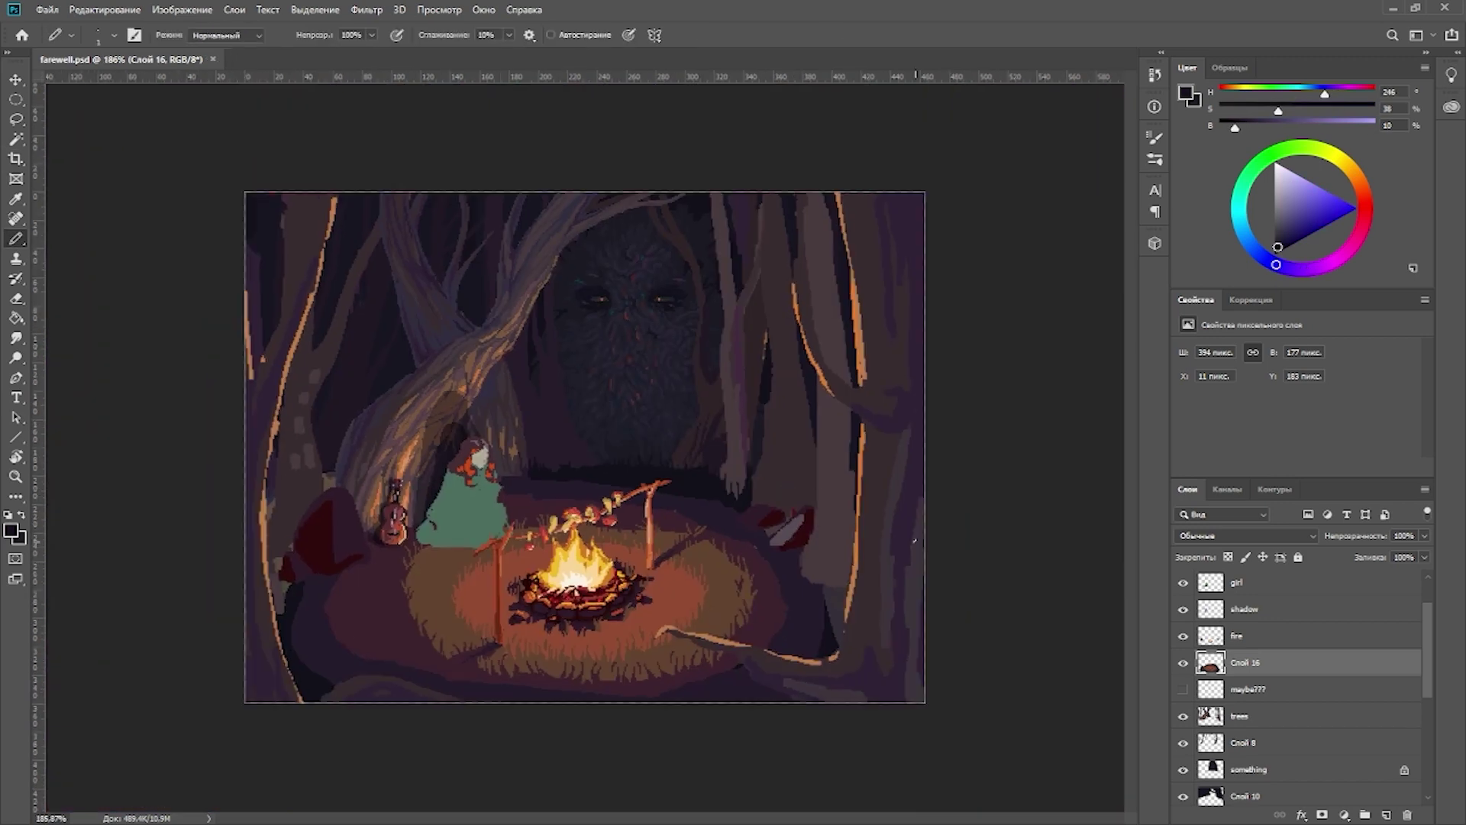
Step: Erase the dark red shapes over the mounds on both sides of the camp
scroll(423, 546, "up", 4)
key("e")
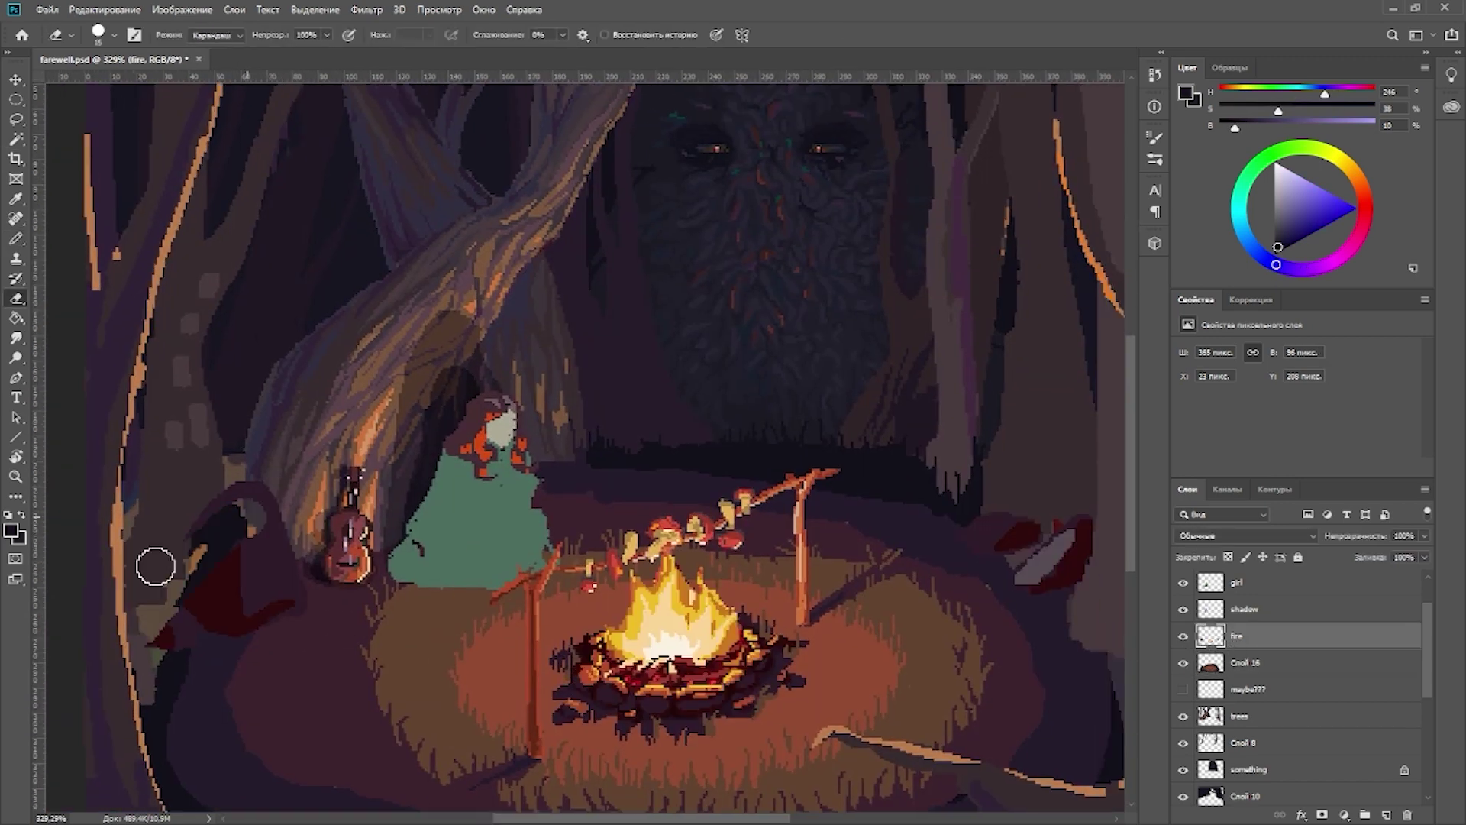
scroll(154, 563, "right", 3)
scroll(515, 569, "up", 3)
scroll(516, 569, "right", 6)
mouse_move(704, 600)
left_mouse_down()
mouse_move(772, 566)
mouse_move(747, 668)
left_mouse_up()
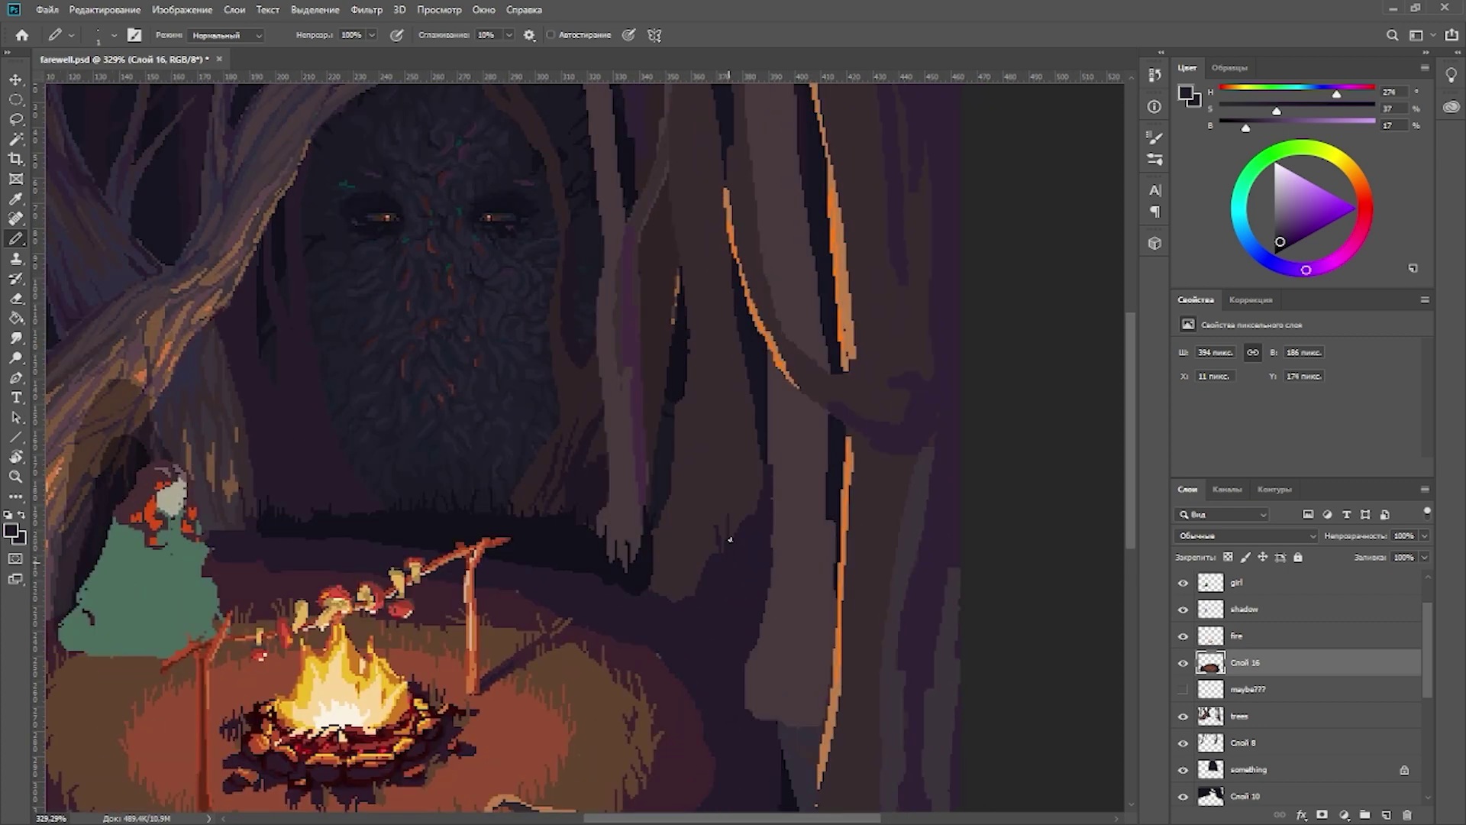
Step: Paint dark grass blades over the left edge of the tall pale trunk's base and dark red blades on the mound beside it
left_click_drag(725, 535, 698, 525)
scroll(698, 525, "up", 3)
key("b")
scroll(812, 563, "down", 3)
left_click(732, 594, "alt")
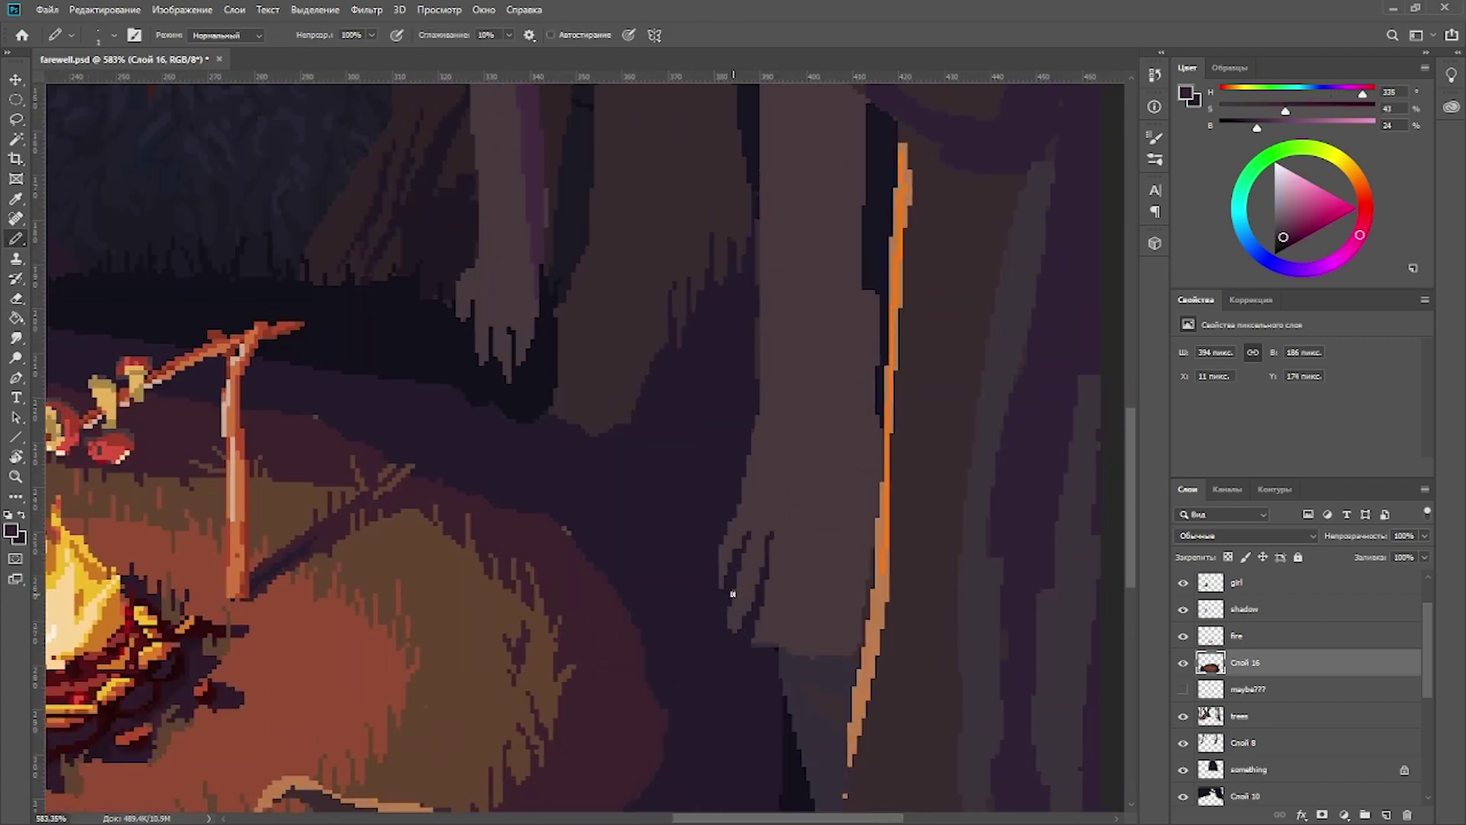
scroll(692, 441, "down", 2)
scroll(671, 419, "left", 2)
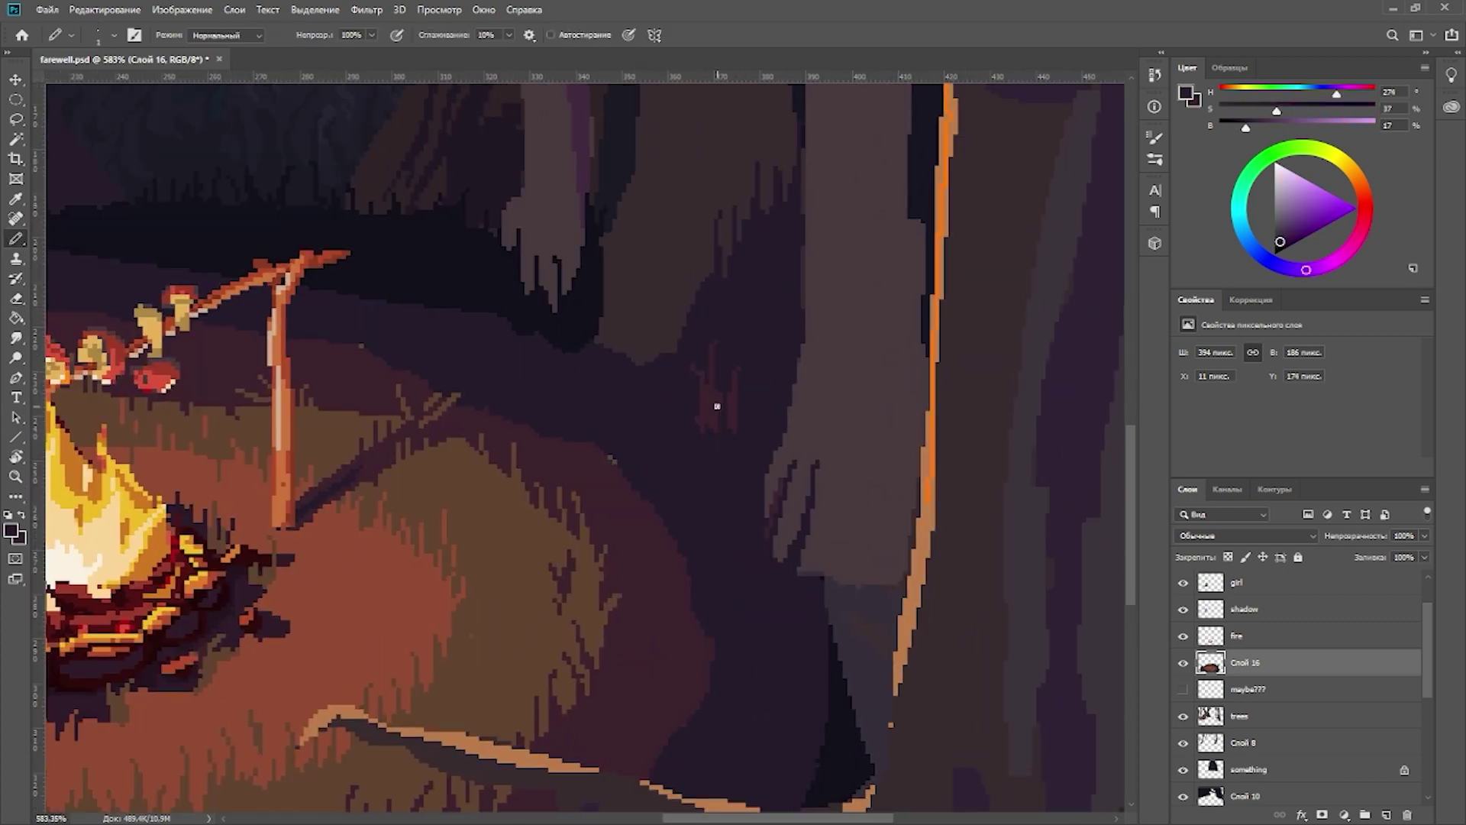
Step: Extend the dark grass blades across the tall pale trunk's base and cover the grey patch beneath it with dark purple
scroll(764, 481, "down", 6)
scroll(687, 488, "up", 6)
left_click(687, 488, "alt")
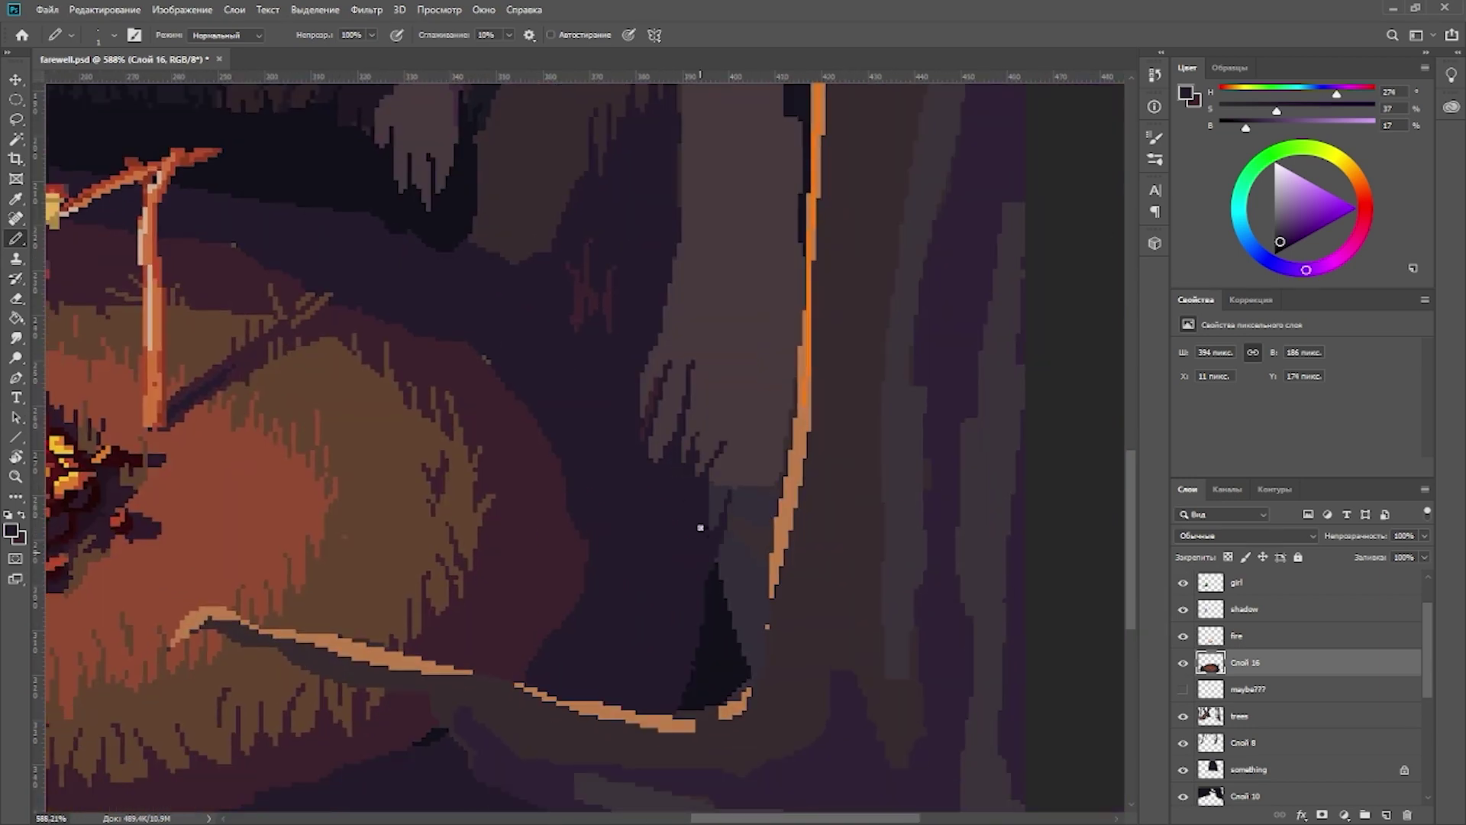
mouse_move(700, 526)
left_mouse_down()
mouse_move(778, 502)
mouse_move(722, 679)
mouse_move(759, 542)
left_mouse_up()
left_click(713, 671, "alt")
scroll(759, 543, "up", 3)
scroll(733, 645, "left", 1)
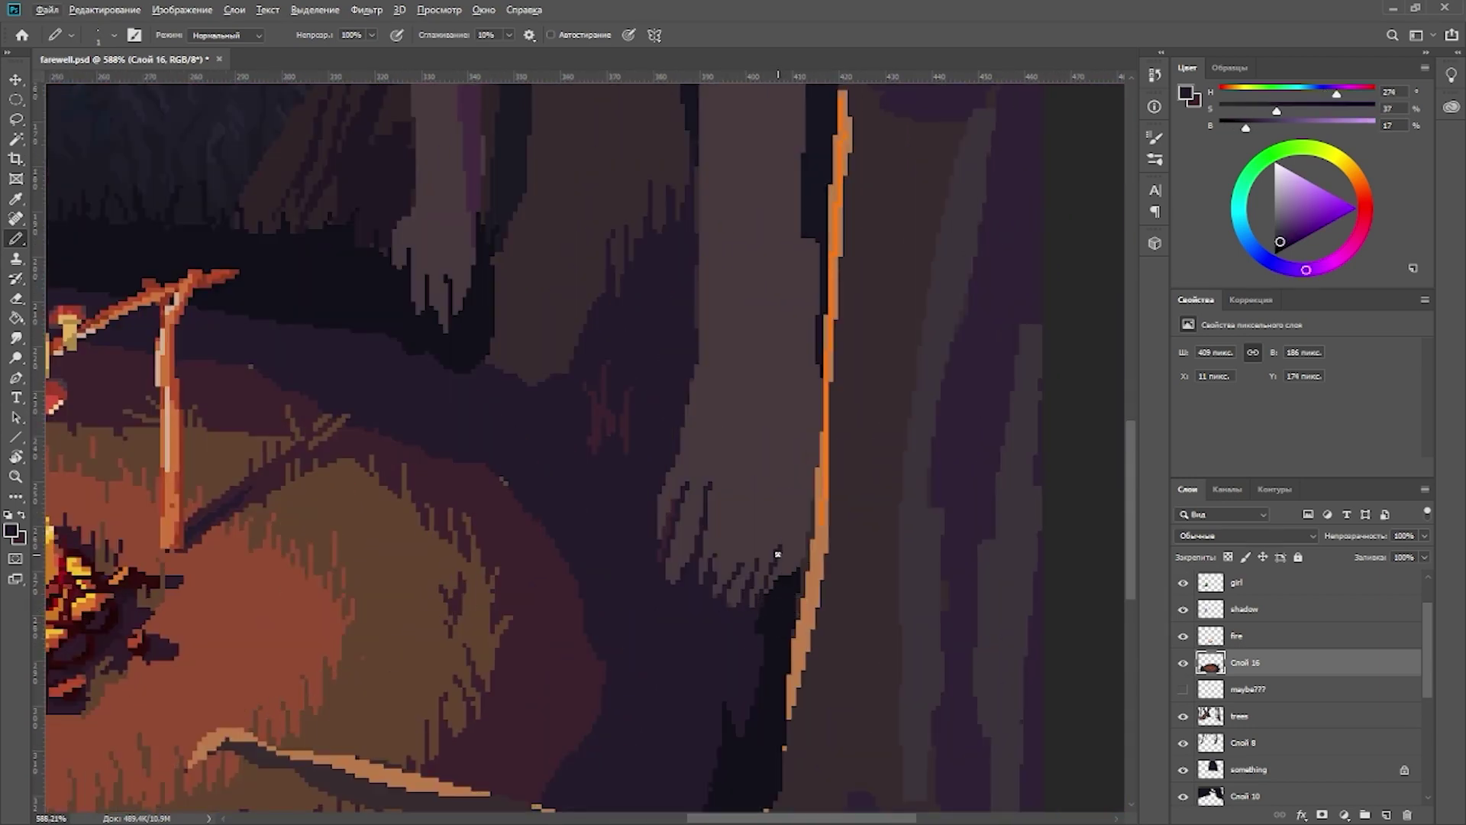
scroll(736, 572, "up", 1)
scroll(679, 570, "right", 1)
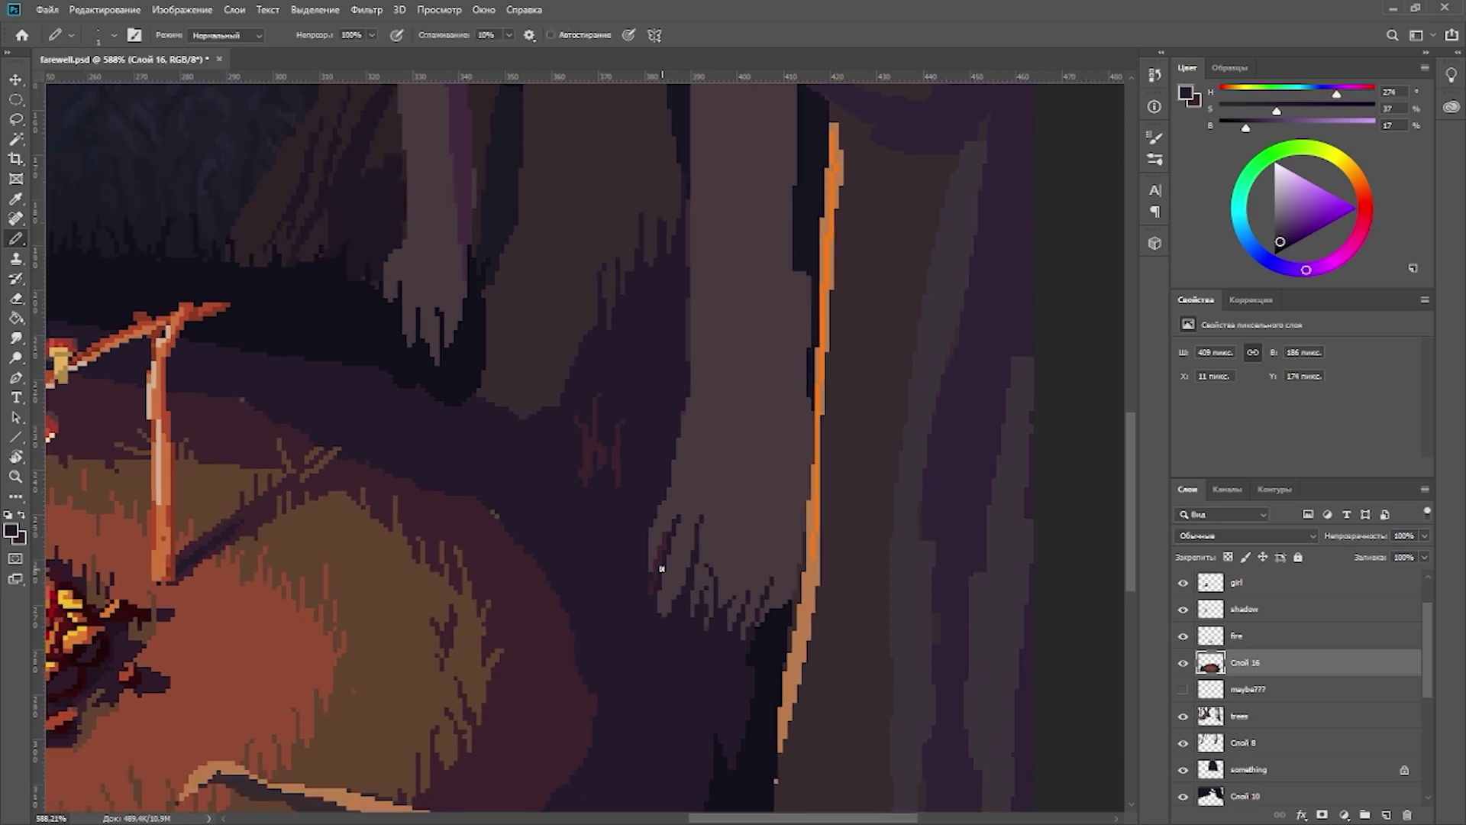
Step: Add near-black grass blades and shading below the tall pale trunk, down to the orange-lit front root
left_click(661, 568, "alt")
left_click_drag(661, 568, 680, 593)
scroll(687, 558, "down", 3)
scroll(745, 548, "down", 2)
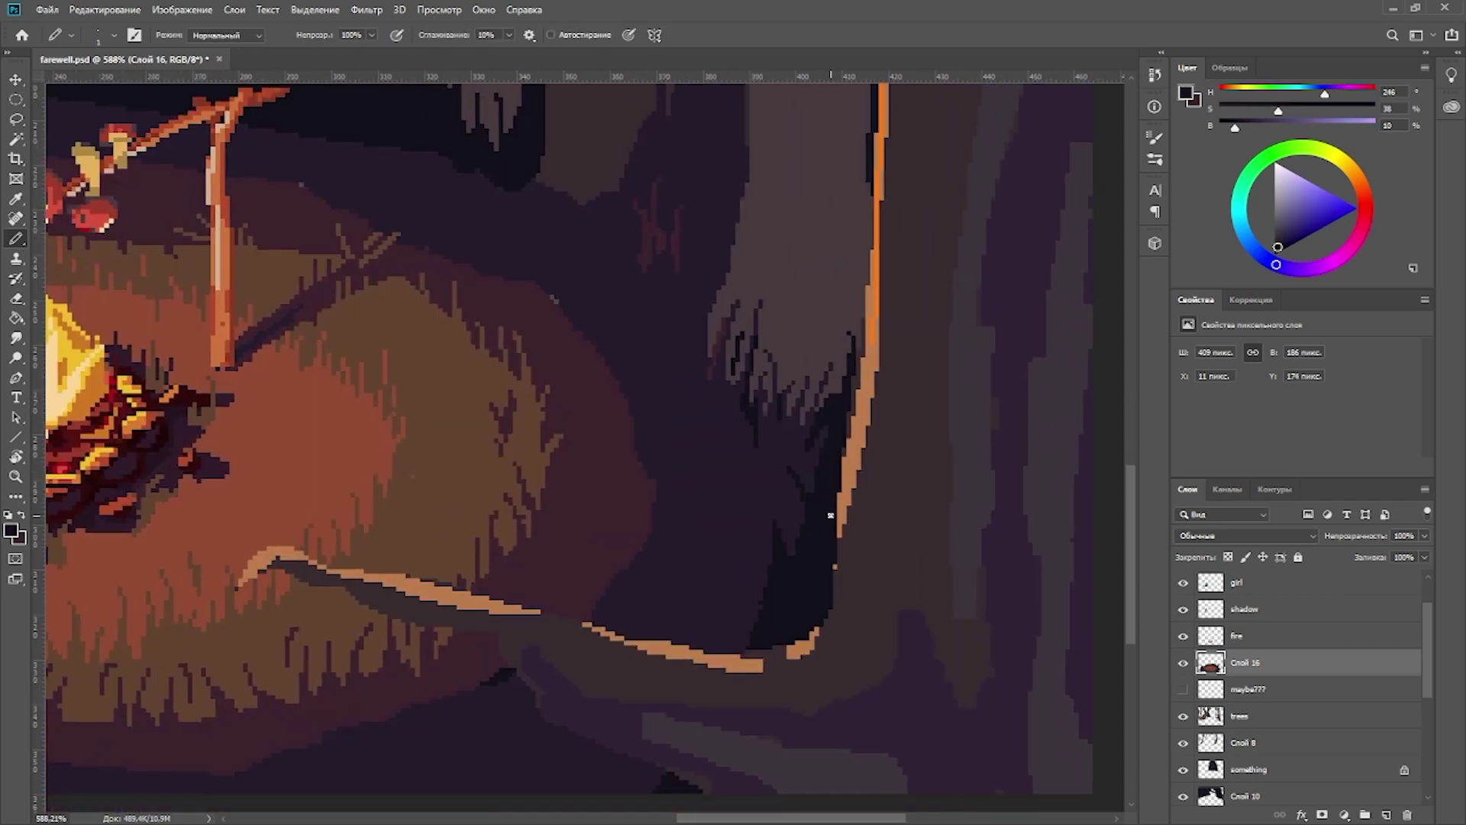
scroll(744, 548, "left", 1)
left_click(785, 609, "alt")
left_click(750, 537, "alt")
scroll(945, 728, "down", 5)
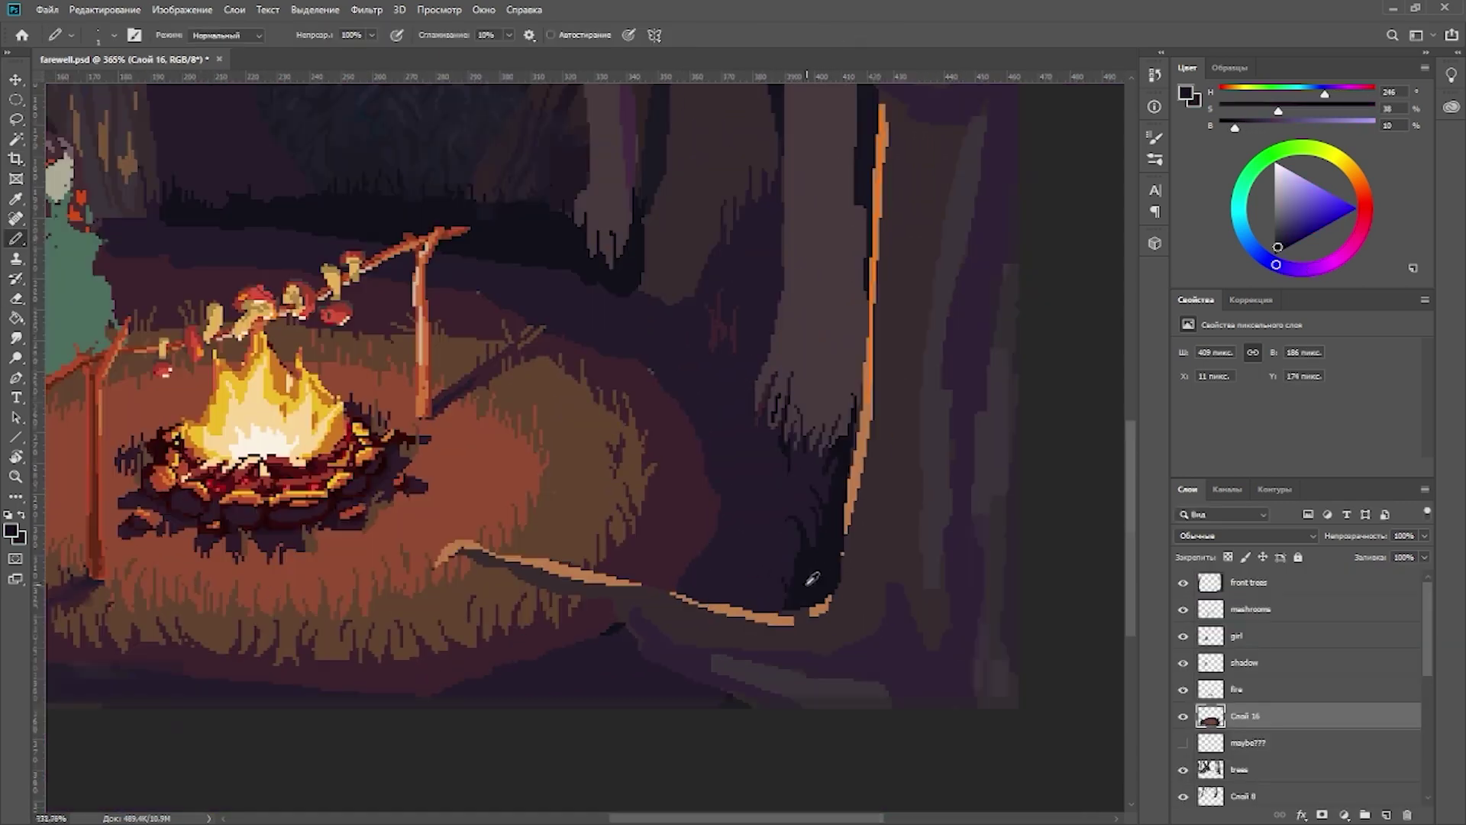
Step: Paint dark red and dark purple grass blades along the right edge of the camp's outer ground ring
scroll(764, 687, "up", 3)
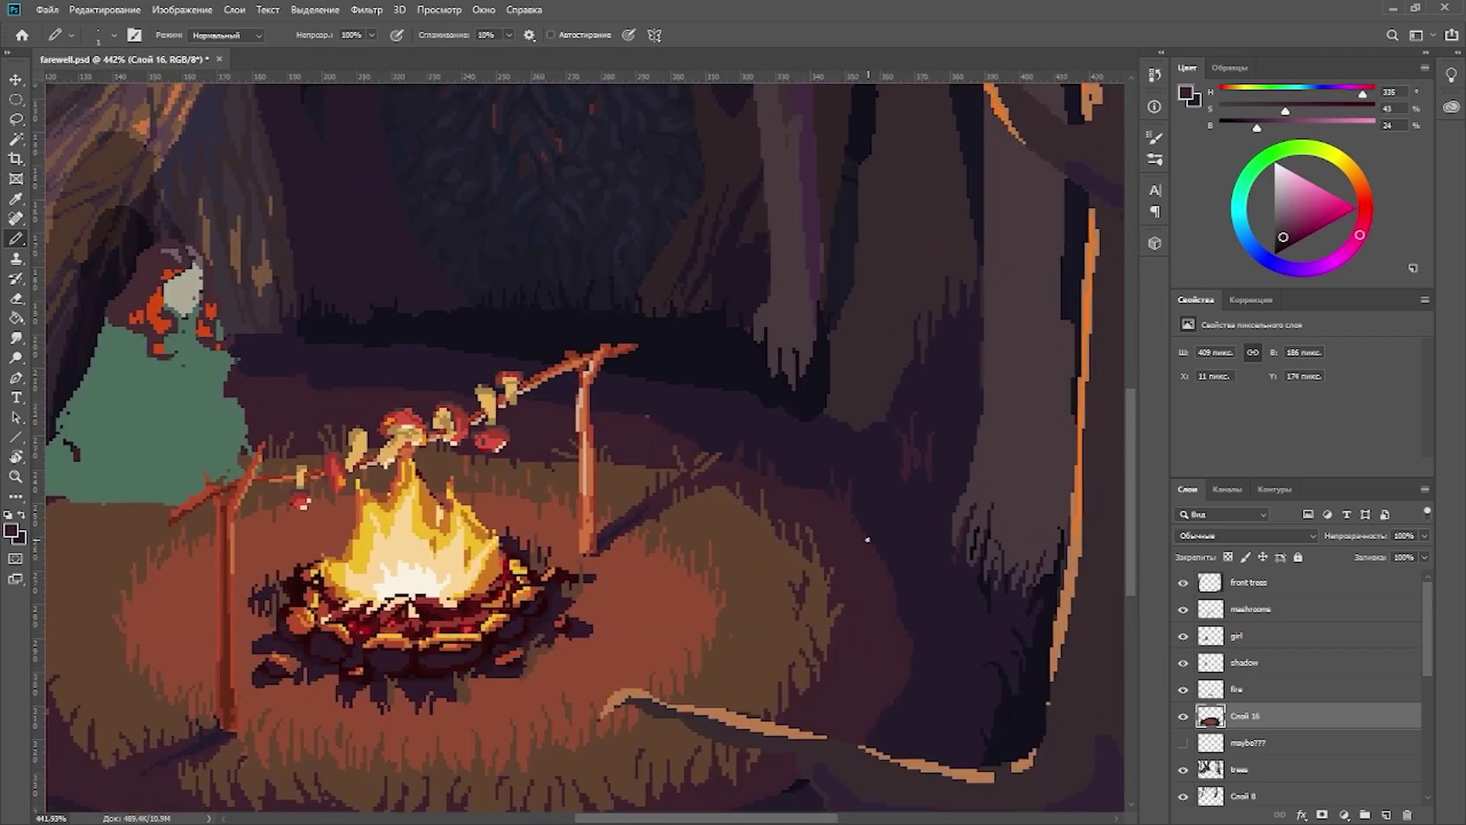
left_click(895, 534, "alt")
scroll(903, 568, "down", 1)
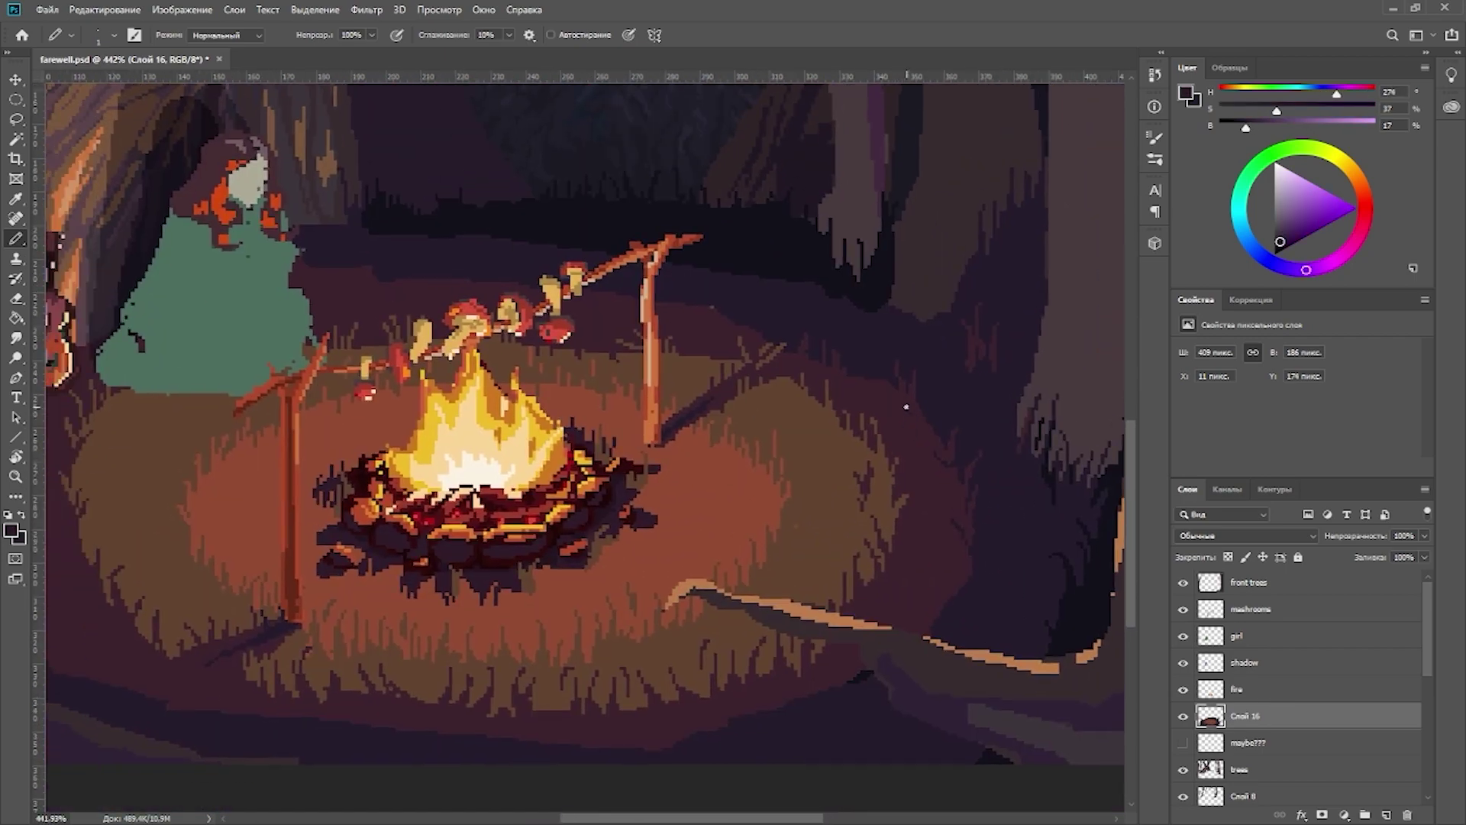
scroll(940, 498, "down", 1)
left_click(949, 548, "alt")
left_click(893, 632, "alt")
scroll(886, 514, "up", 2)
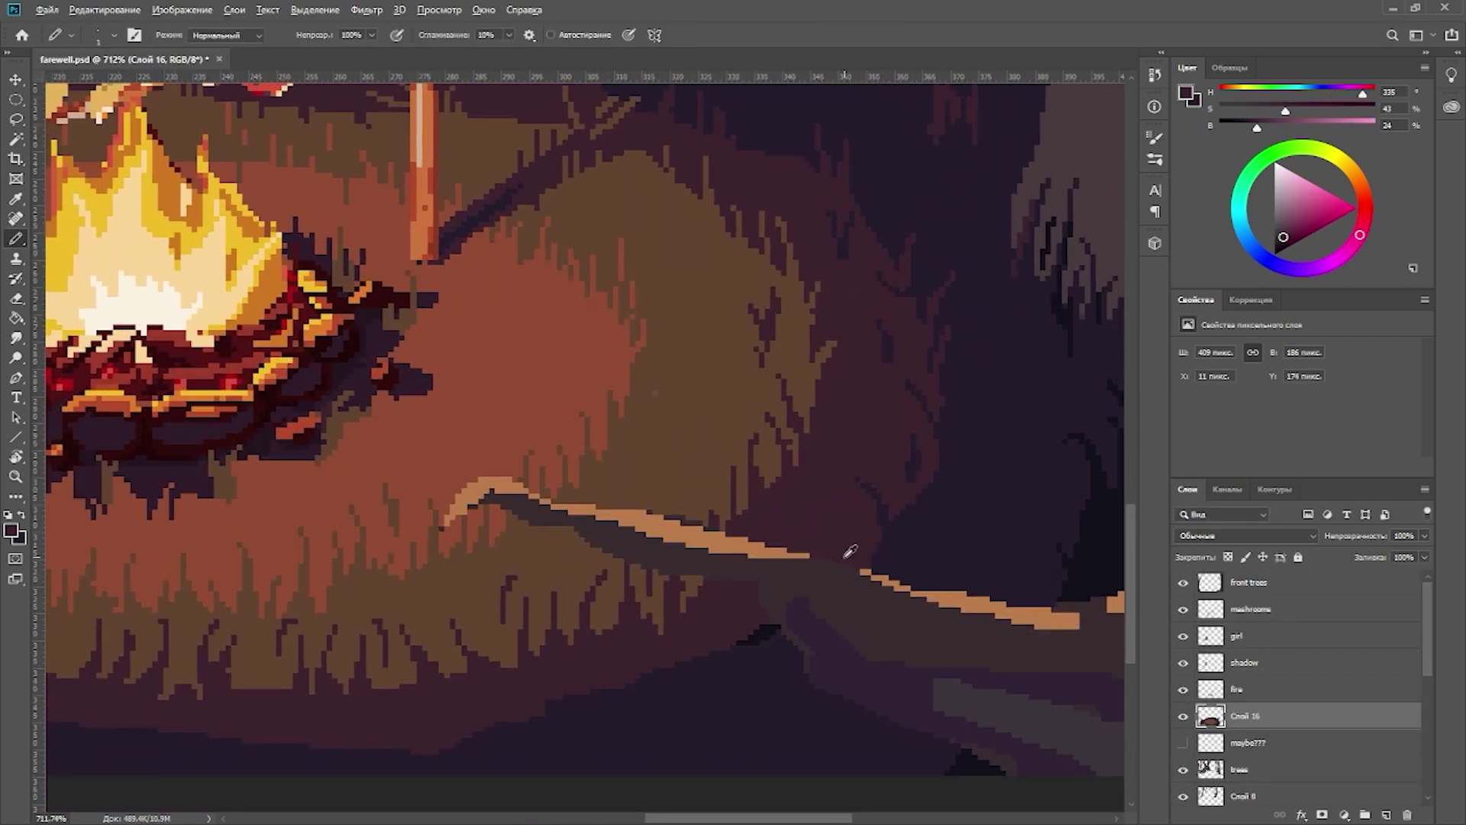
Step: Hide the front trees layer and continue the grass blades along the lower-right edge of the dark red ground ring
scroll(855, 550, "up", 1)
scroll(903, 540, "left", 3)
scroll(907, 514, "down", 1)
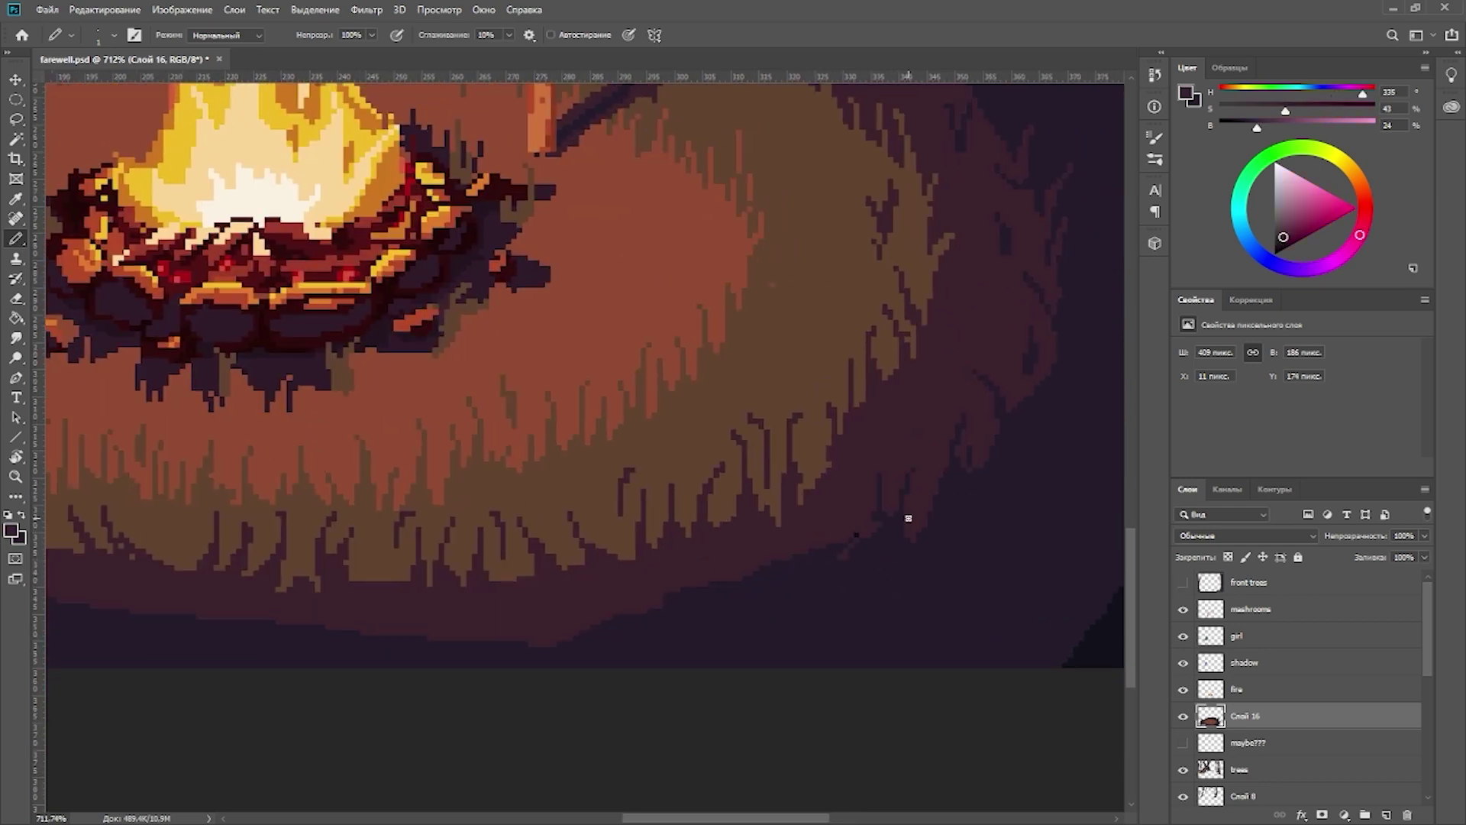
key("c")
key("Escape")
scroll(850, 510, "up", 1)
key("b")
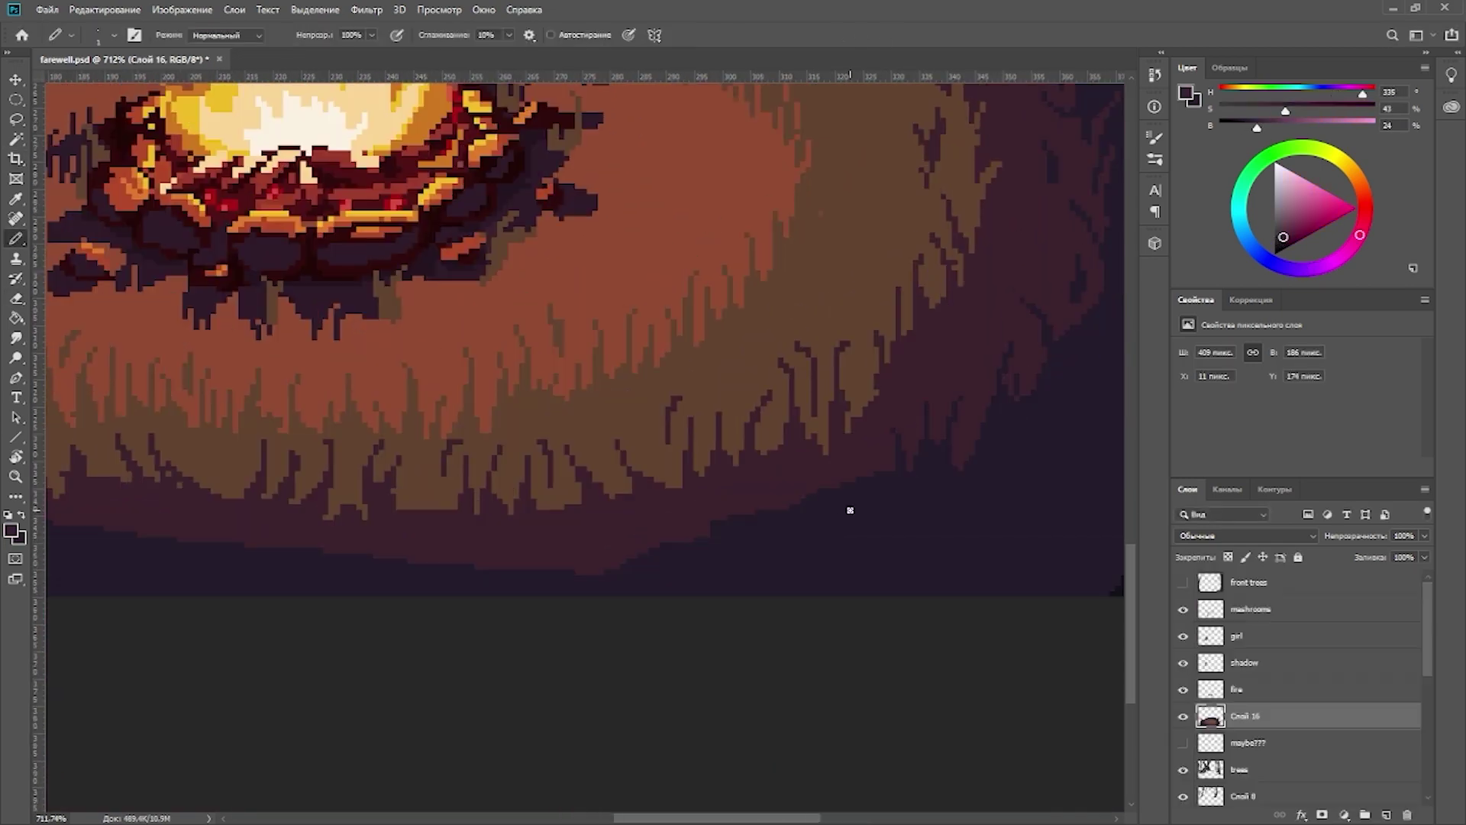
scroll(847, 461, "left", 1)
scroll(848, 461, "up", 1)
left_click(649, 581, "alt")
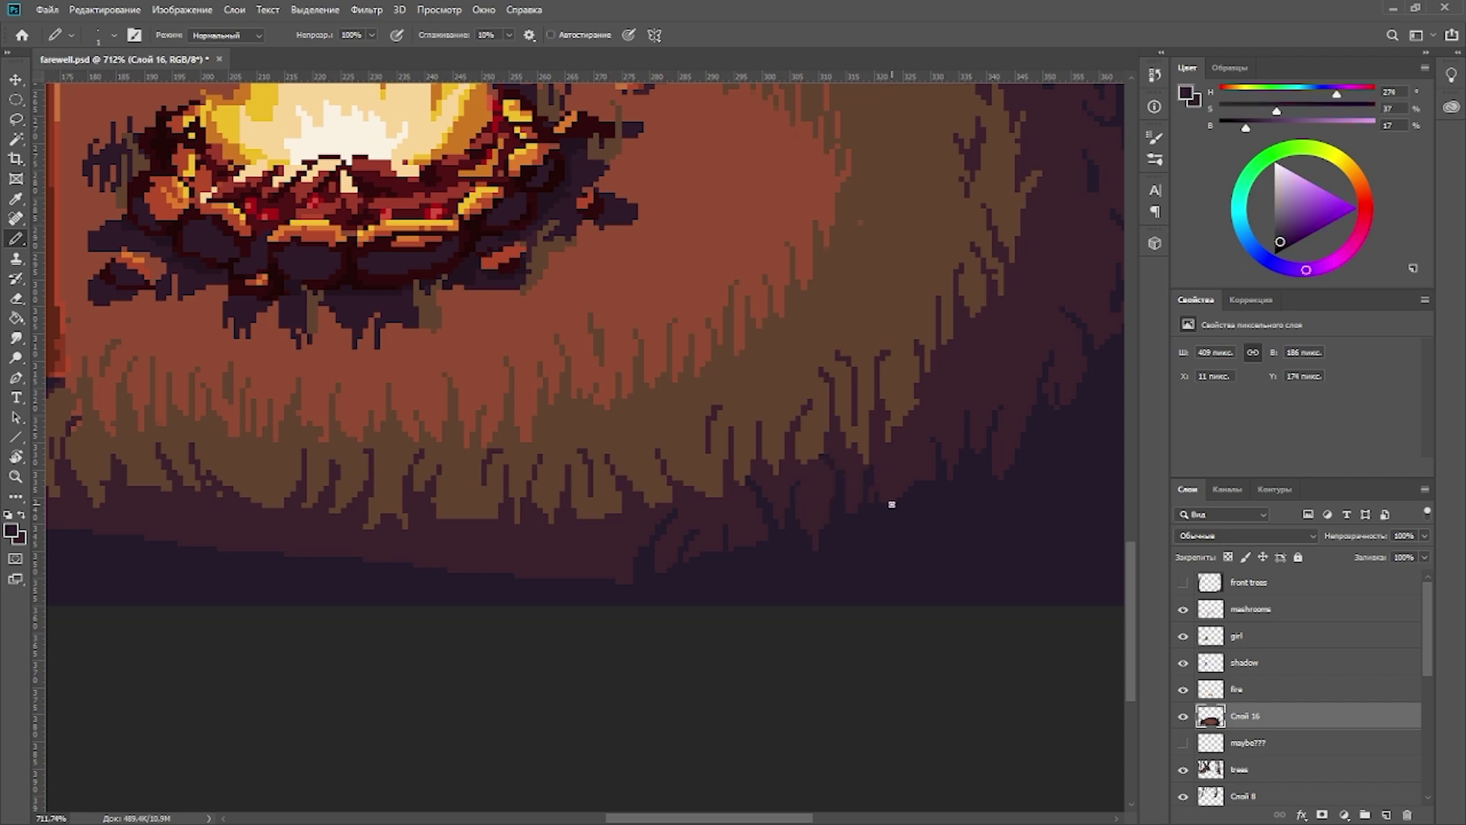
Step: Check the finished camp ground in the whole scene and show the front trees layer again
scroll(892, 504, "down", 5)
scroll(765, 609, "up", 2)
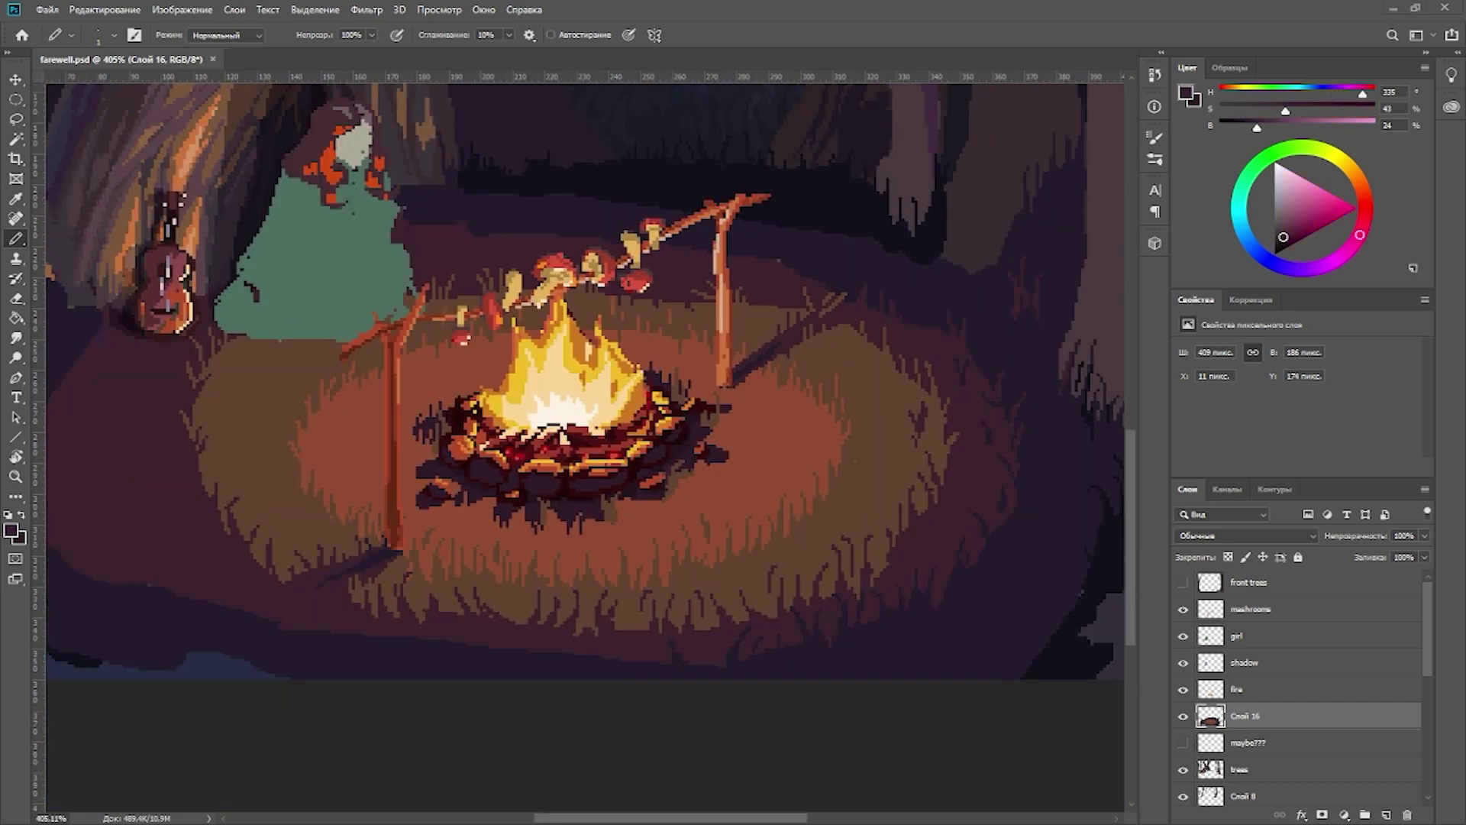
scroll(994, 468, "down", 2)
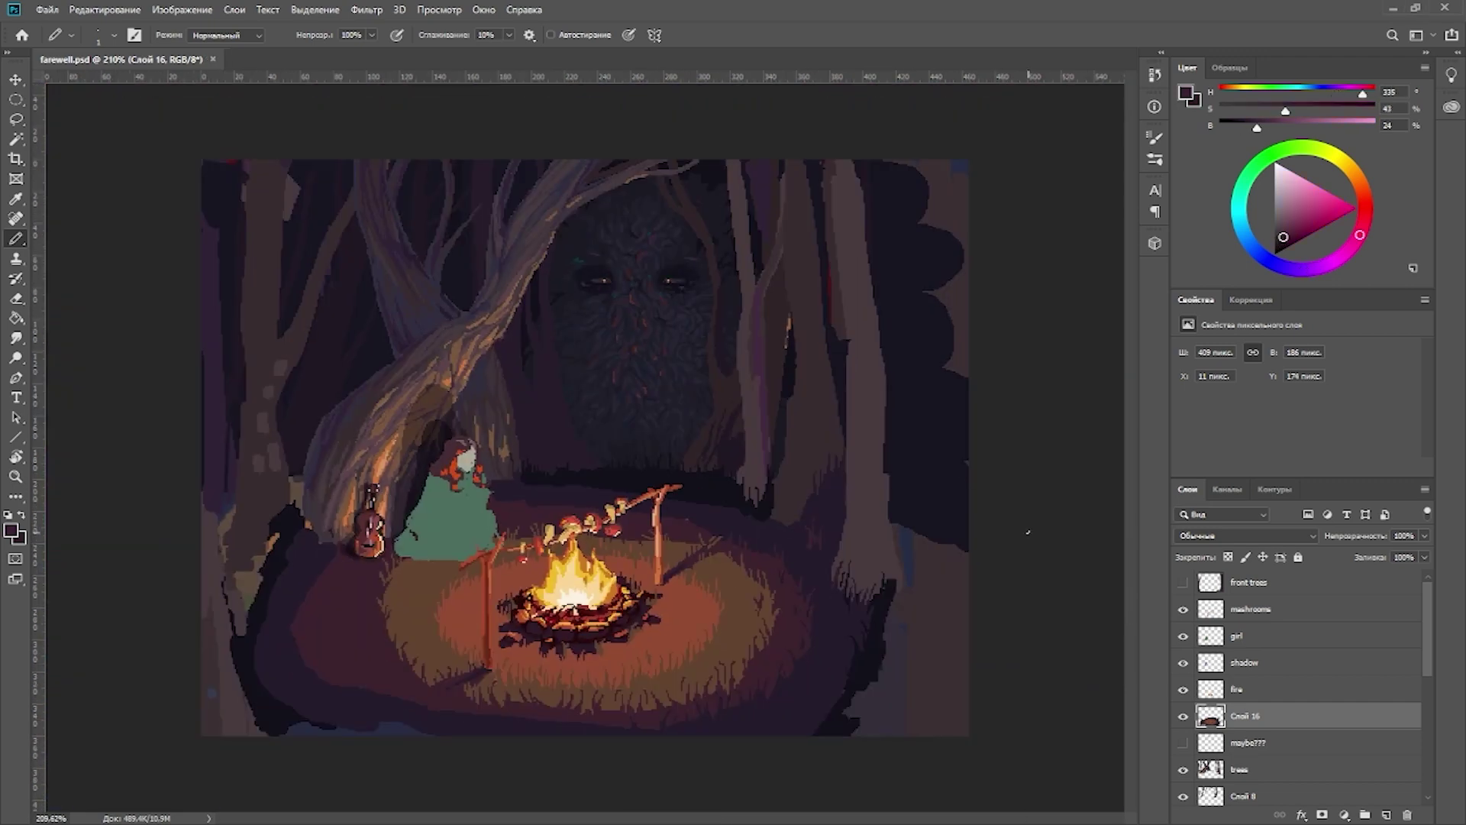
scroll(707, 562, "up", 4)
left_click_drag(696, 570, 689, 661)
key("ctrl+0")
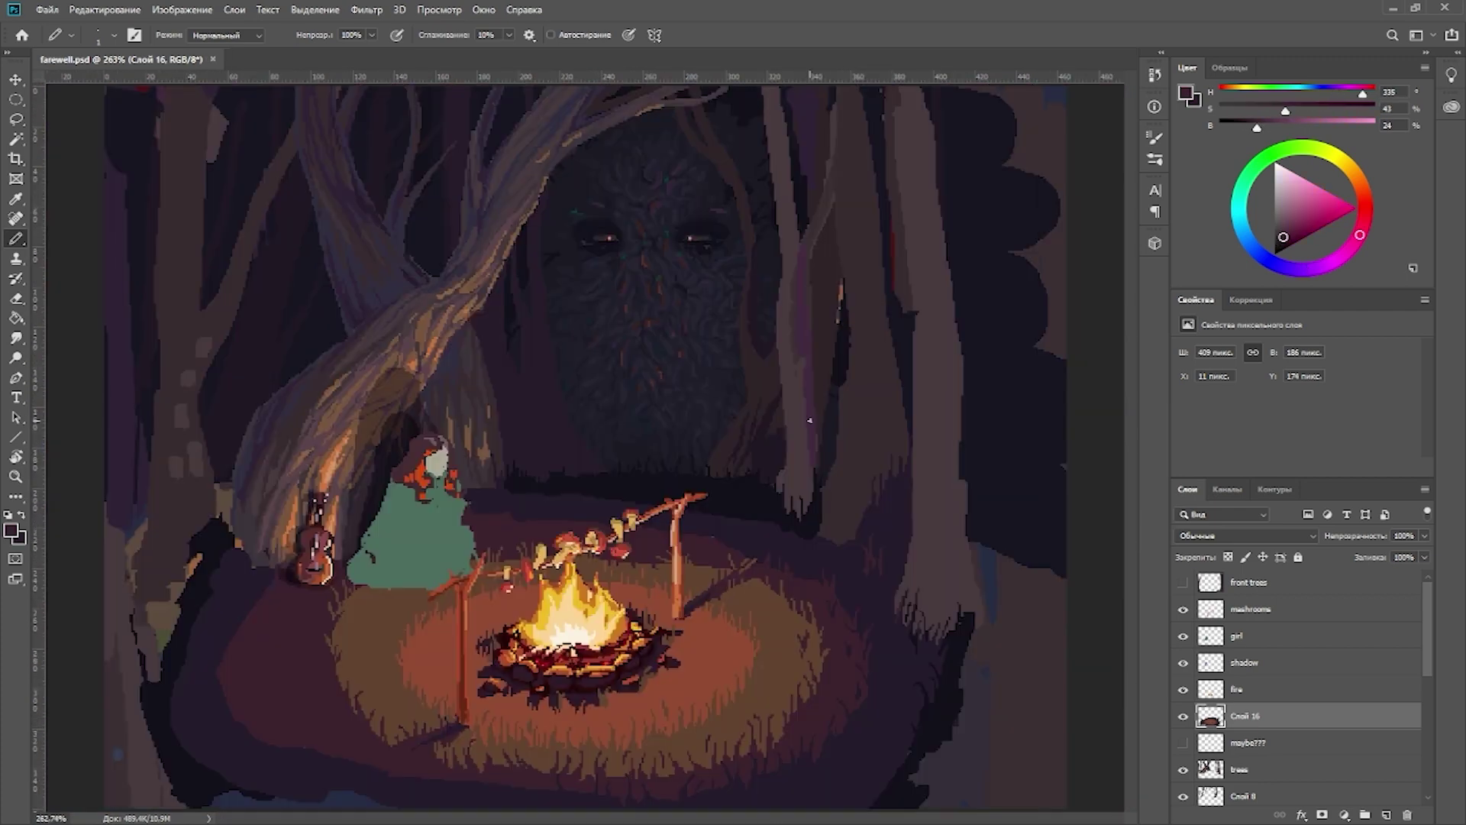
left_click(1182, 583)
scroll(672, 344, "up", 2)
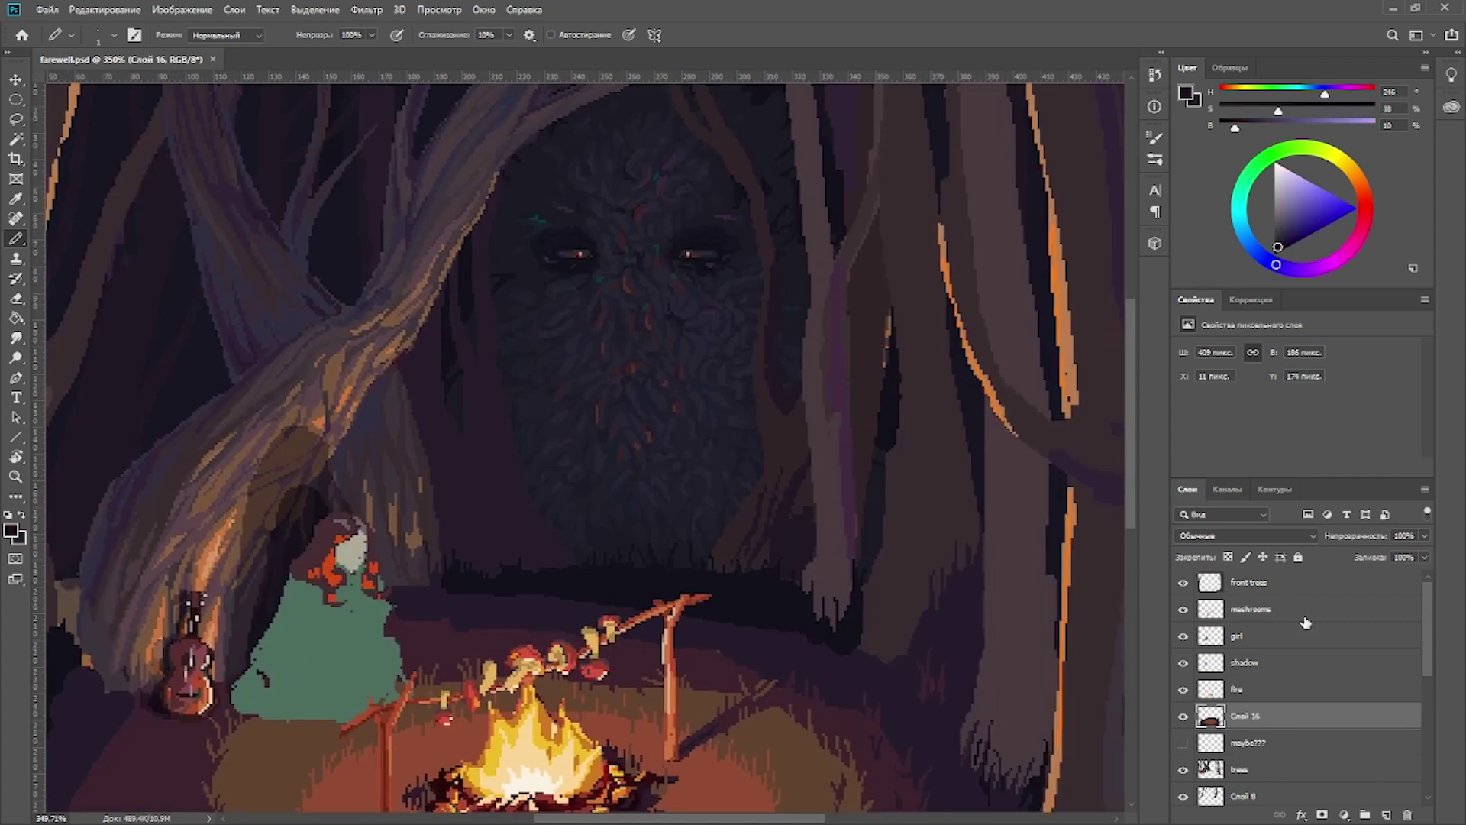
Step: On the trees layer, paint near-black shadows in the gaps between the trunks to the right of the creature
left_click(803, 550, "ctrl")
left_click_drag(803, 549, 765, 582)
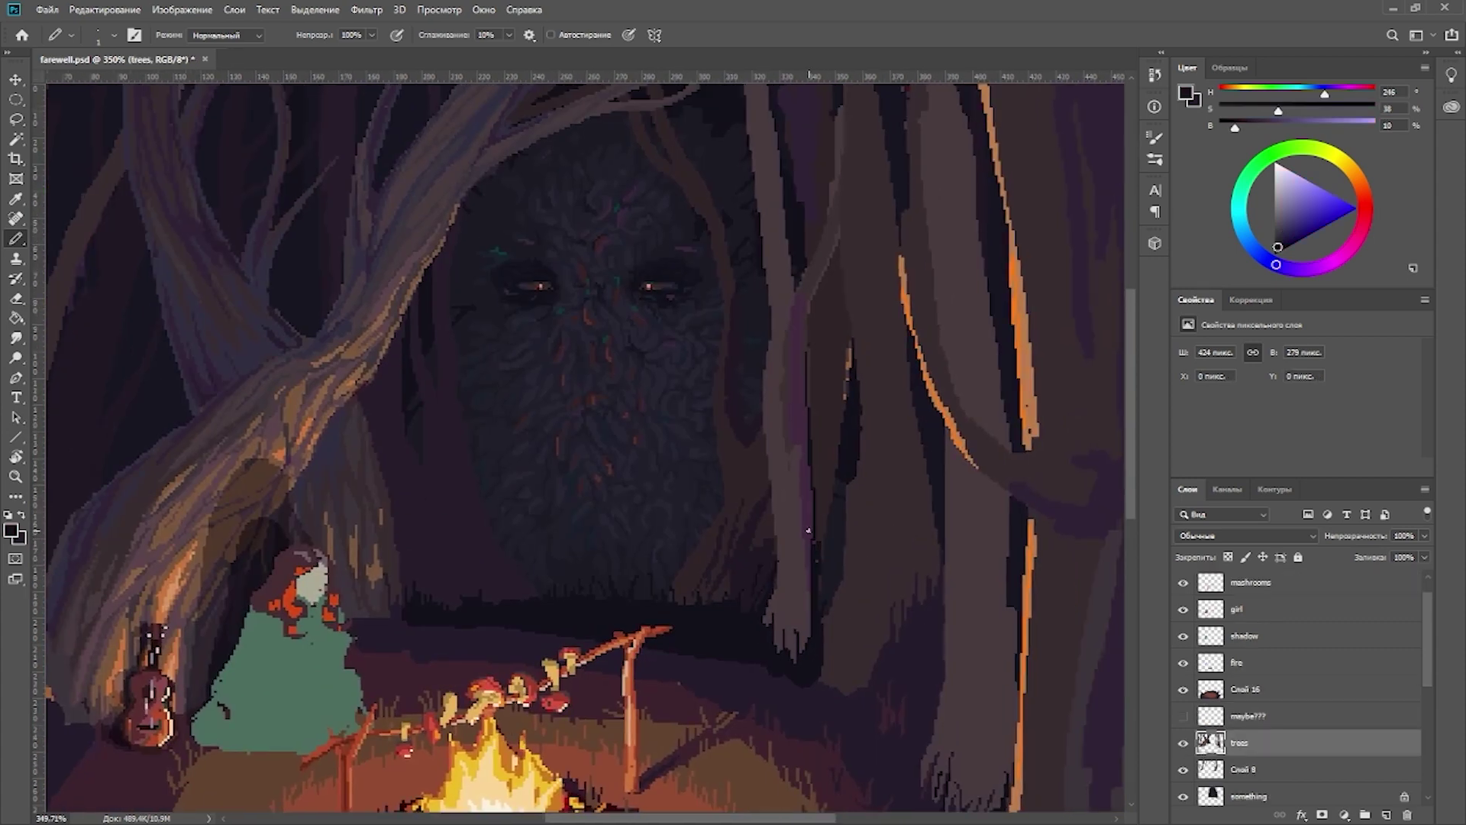
left_click_drag(819, 296, 819, 467)
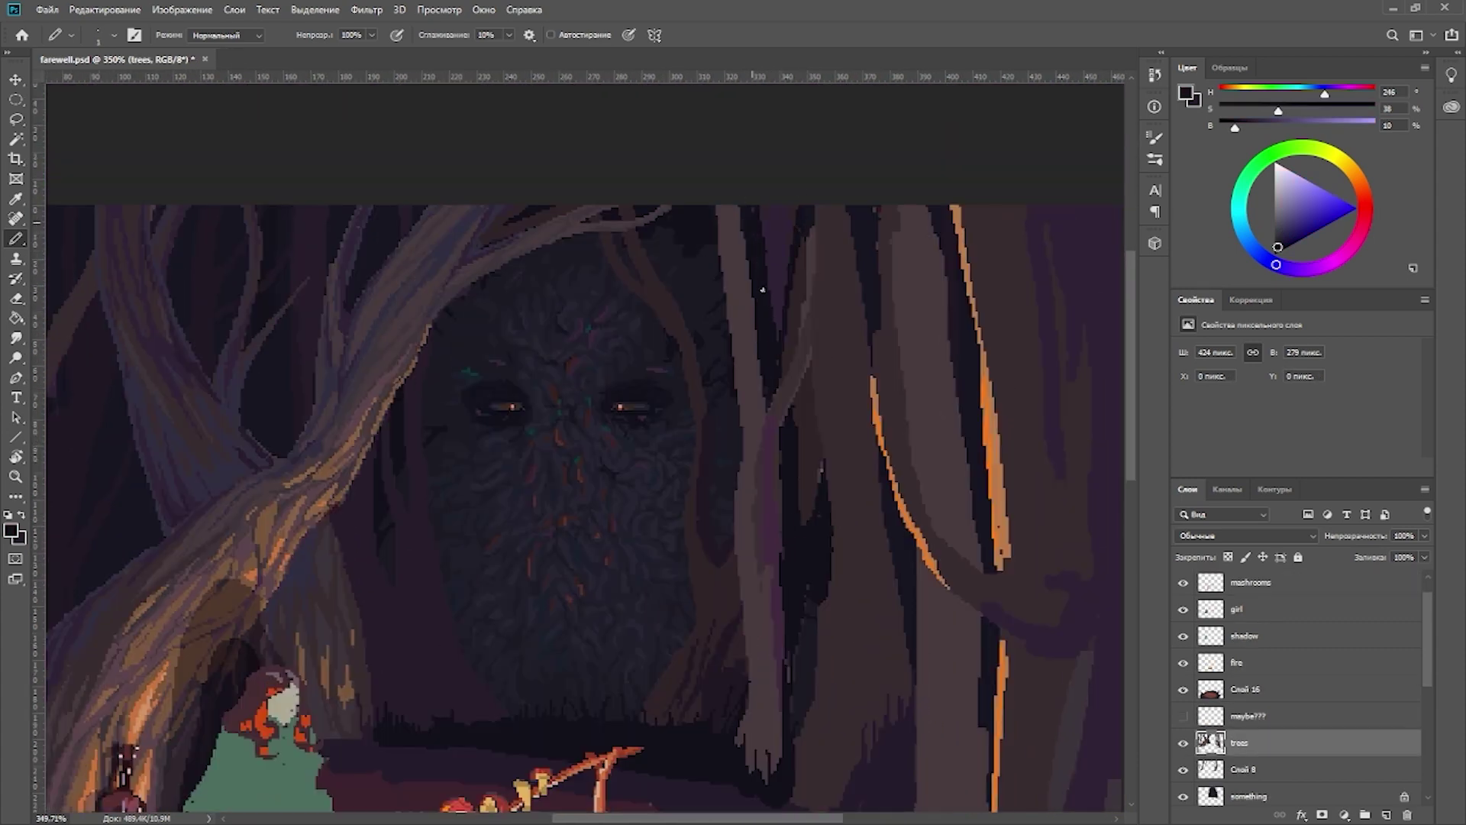
left_click_drag(820, 571, 721, 566)
left_click_drag(711, 659, 726, 491)
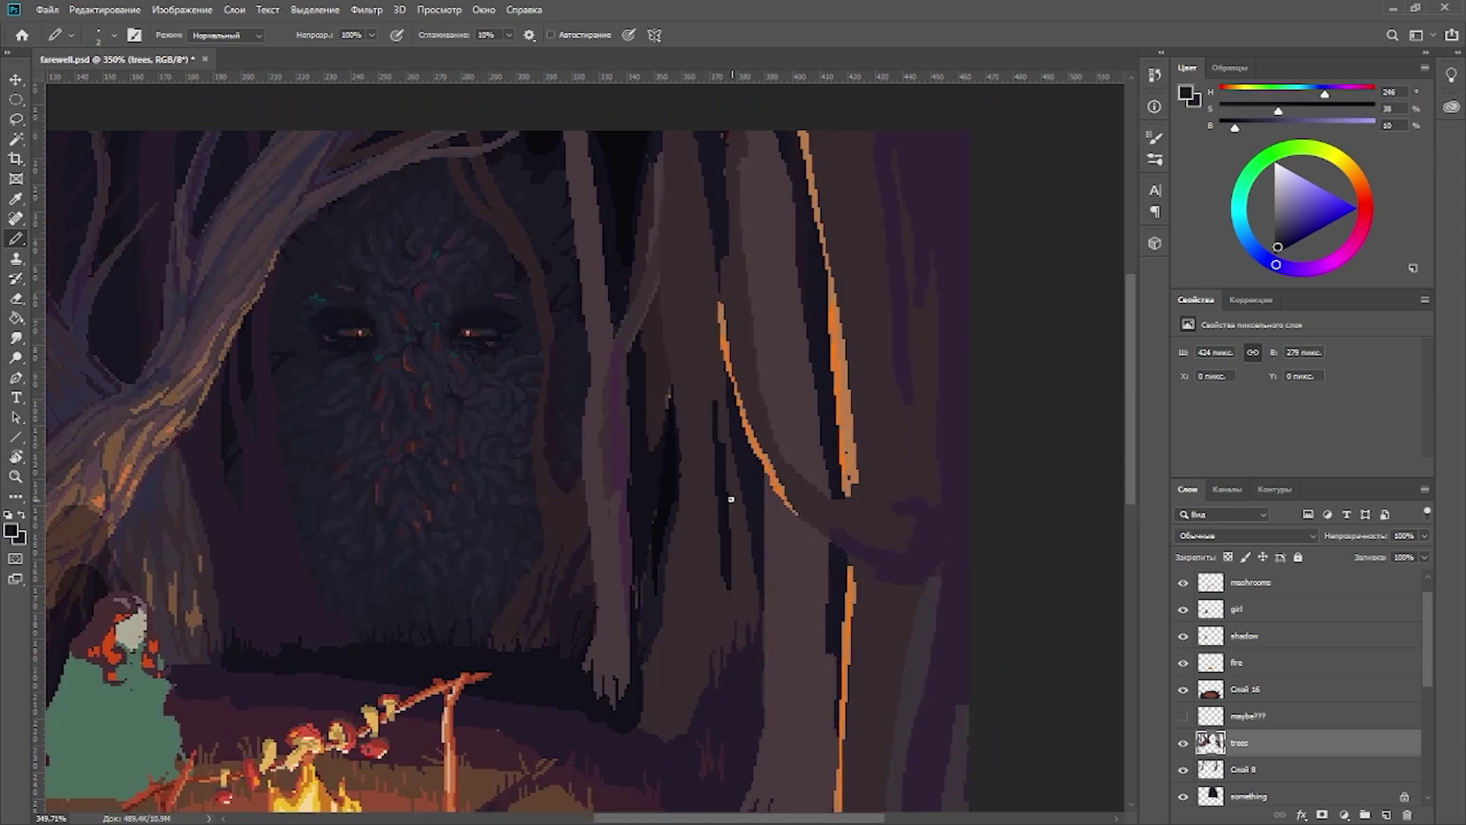
Step: Paint long grey-brown strands down the brown trunk between the two pale trunks
left_click(710, 301, "alt")
left_click_drag(710, 301, 733, 474)
left_click(699, 384, "alt")
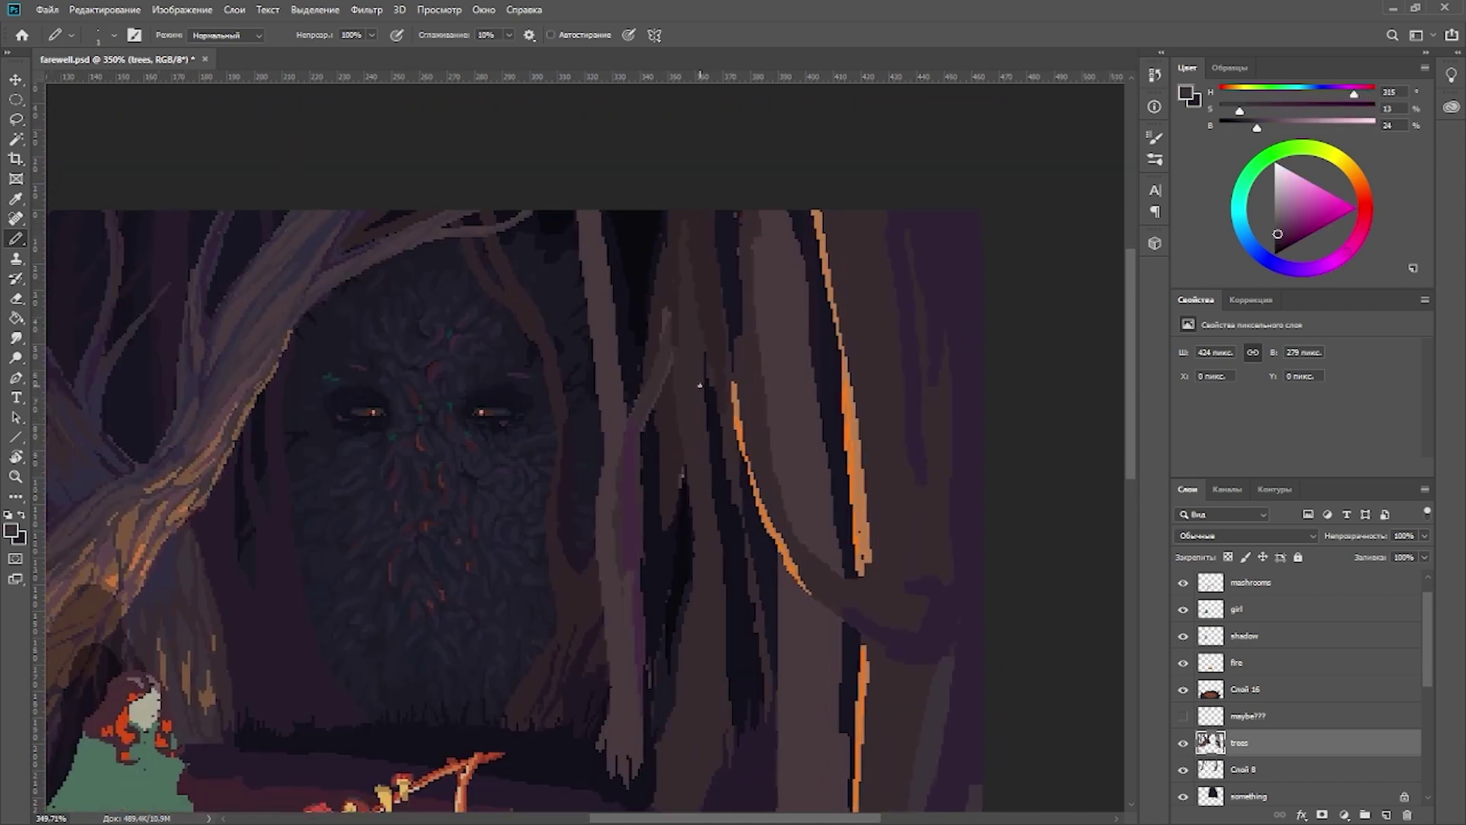
scroll(818, 474, "down", 3)
scroll(756, 466, "up", 4)
Step: Deepen the upper gaps around the brown trunk with near-black
left_click(755, 465, "alt")
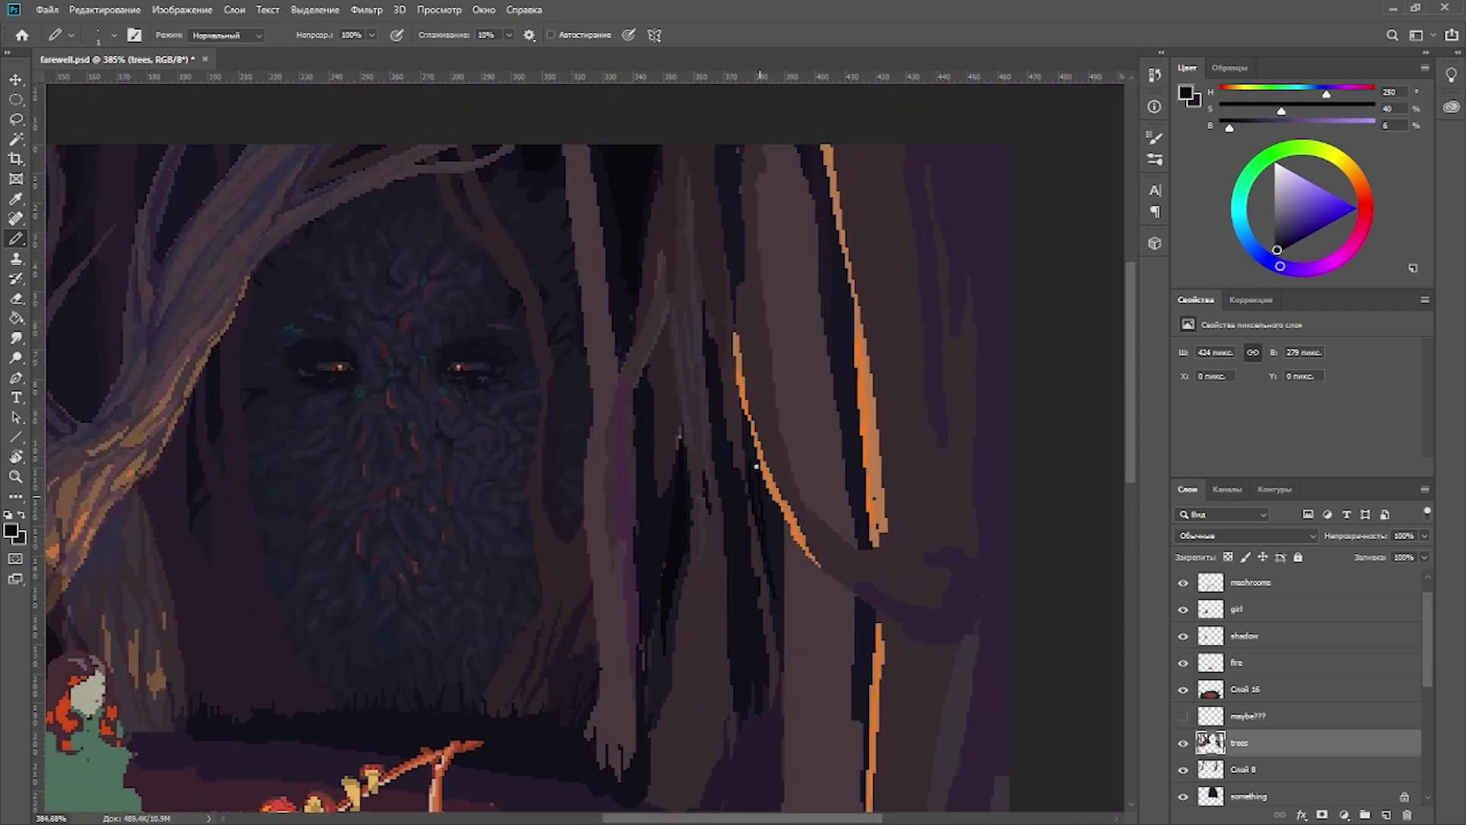
scroll(741, 404, "up", 3)
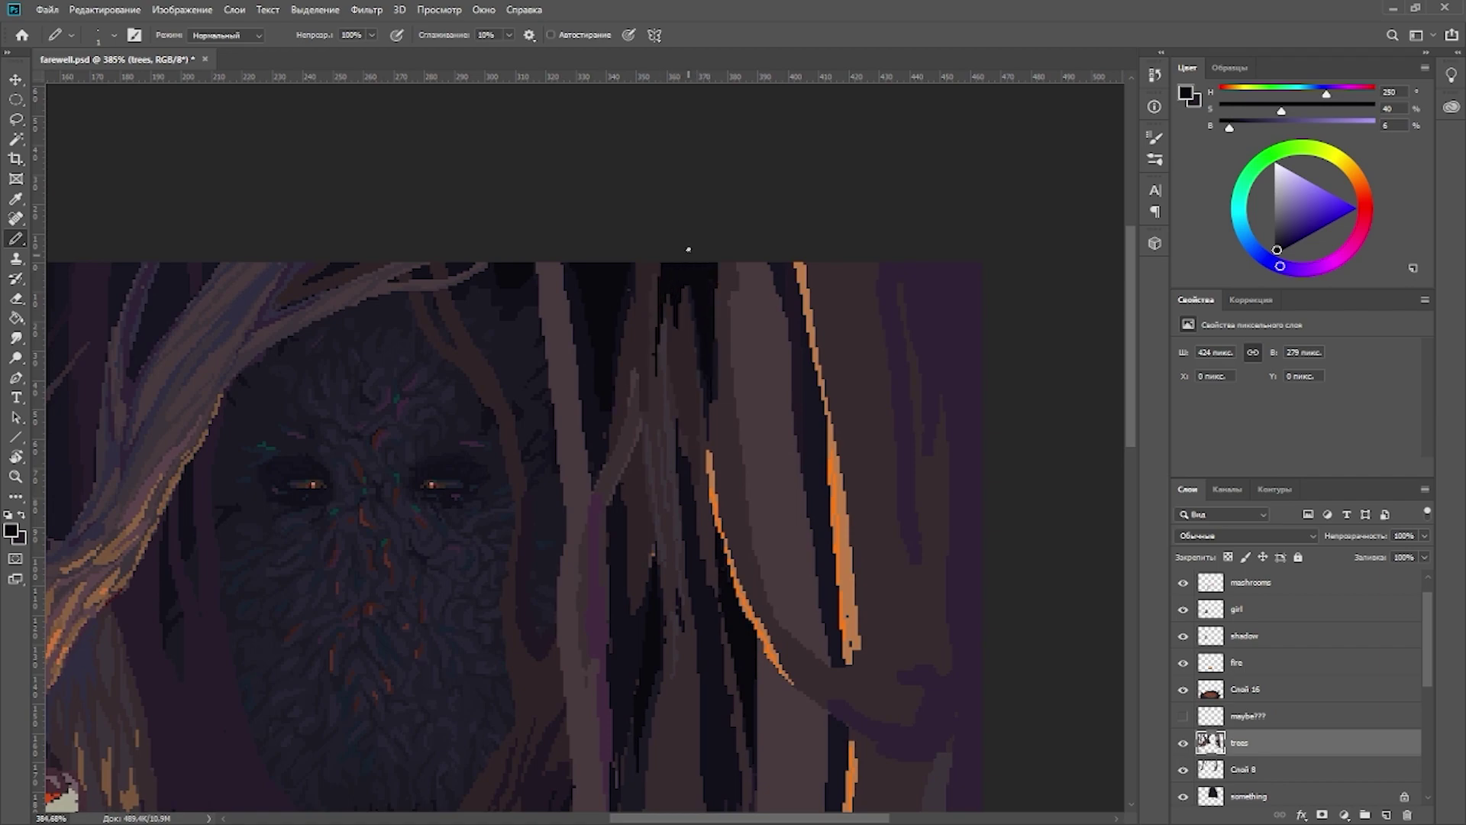
scroll(688, 249, "down", 3)
scroll(498, 398, "up", 3)
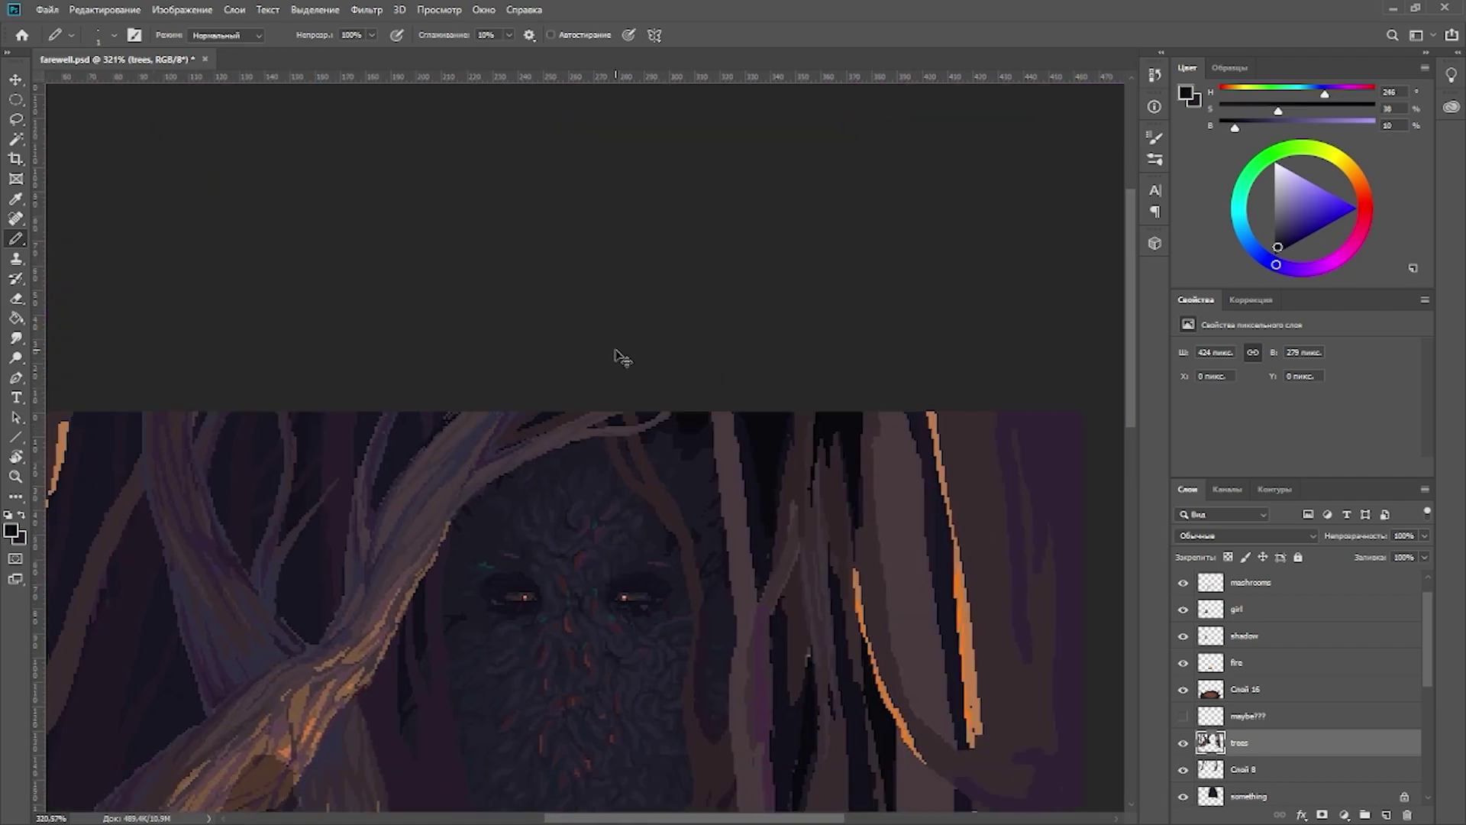
Step: Paint dark bark lines down the lower part of the brown trunk between the pale trunks
scroll(623, 359, "down", 3)
scroll(764, 534, "up", 3)
scroll(764, 550, "down", 1)
mouse_move(776, 621)
left_mouse_down()
mouse_move(781, 573)
mouse_move(756, 619)
left_mouse_up()
left_click(735, 678, "alt")
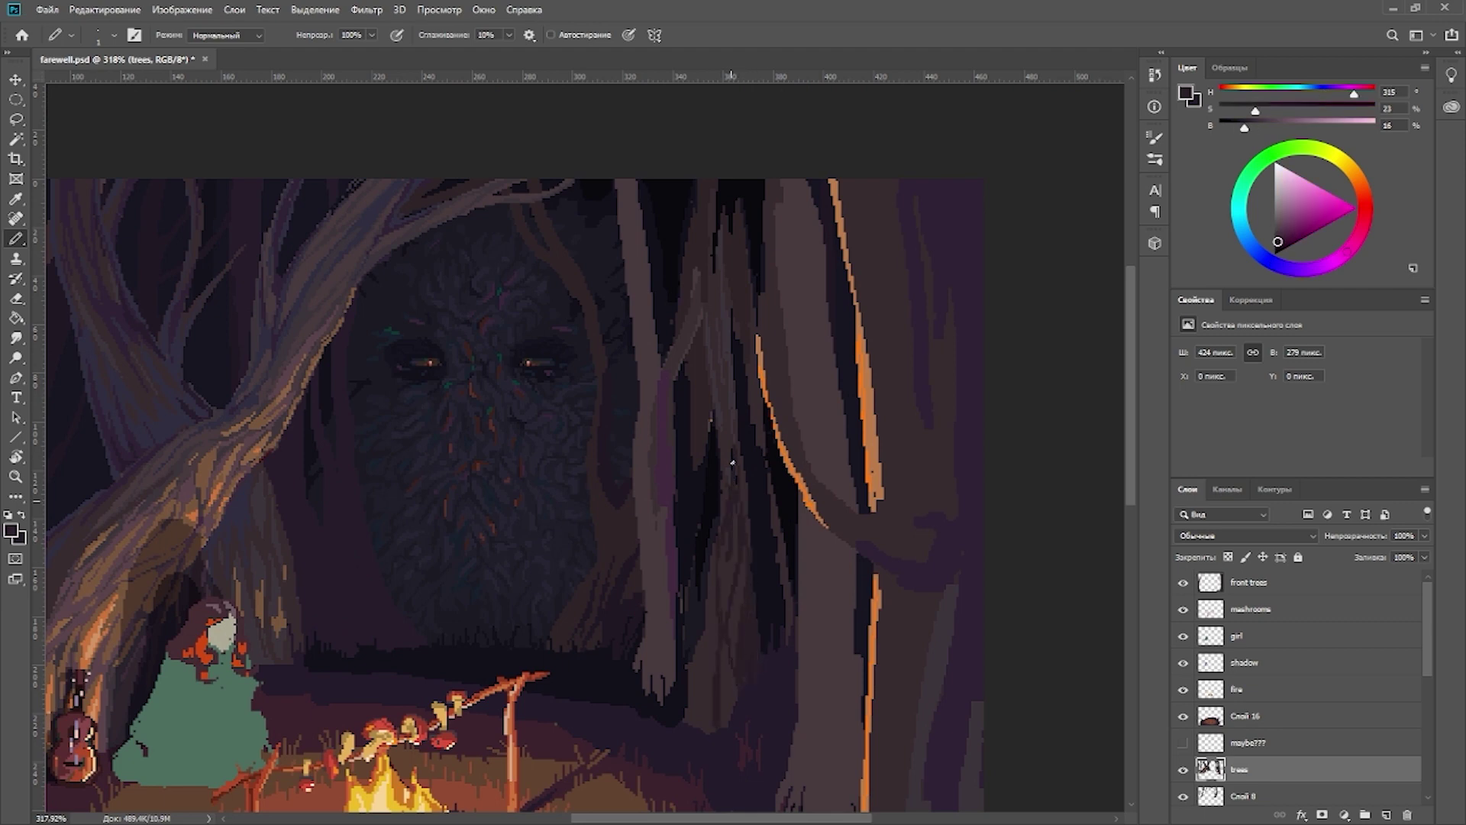
scroll(732, 462, "down", 1)
scroll(930, 388, "up", 2)
Step: Shade the pale trunk beside the creature with a darker brown, from its roots up to the fork
left_click(550, 693, "alt")
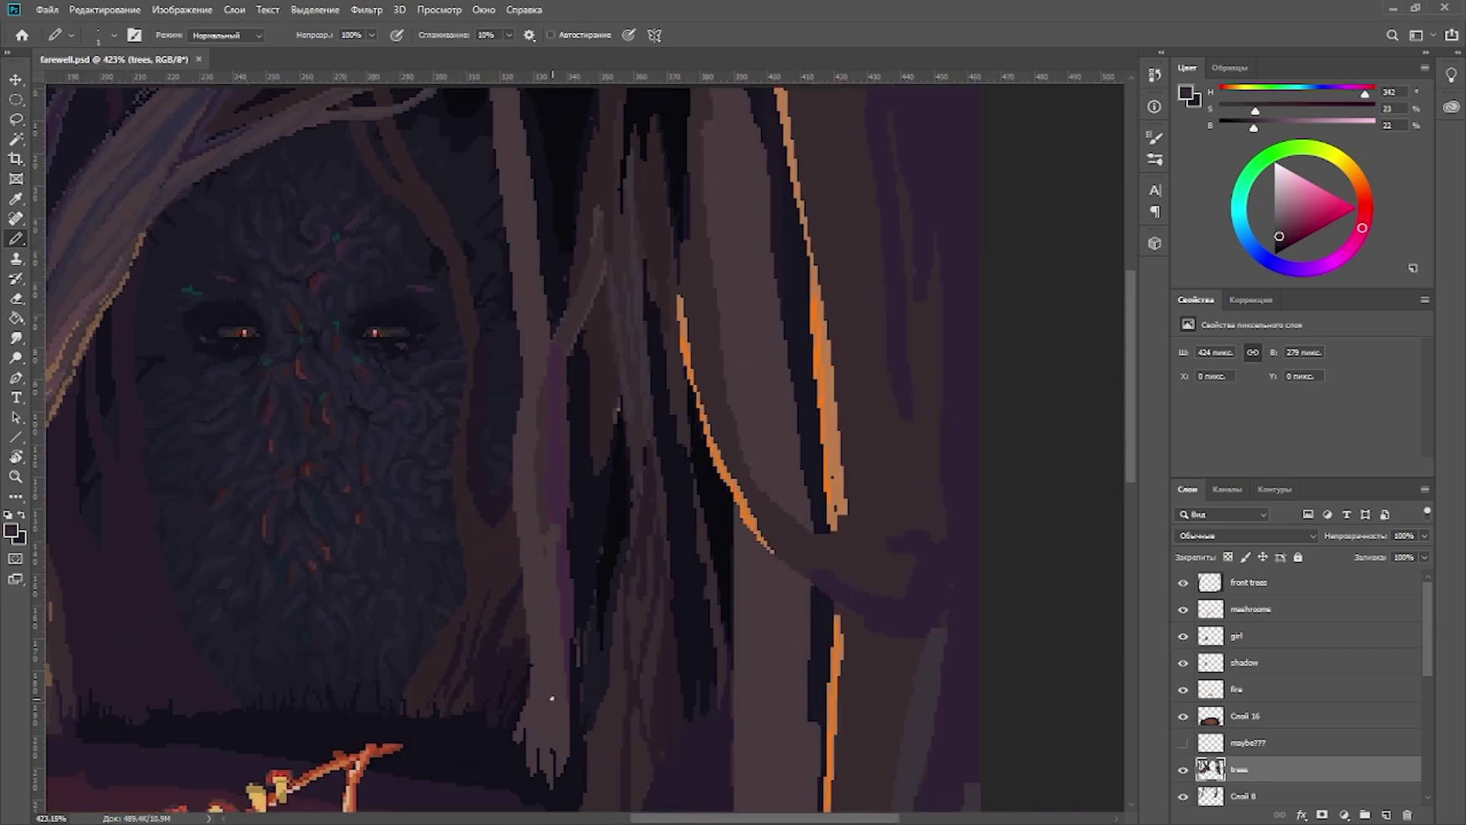
mouse_move(550, 694)
left_mouse_down()
mouse_move(517, 599)
mouse_move(517, 255)
mouse_move(534, 535)
left_mouse_up()
key("e")
key("b")
Step: Trim the forked branch's edges and darken the gap beside the pale trunk with near-black
left_click(583, 160, "alt")
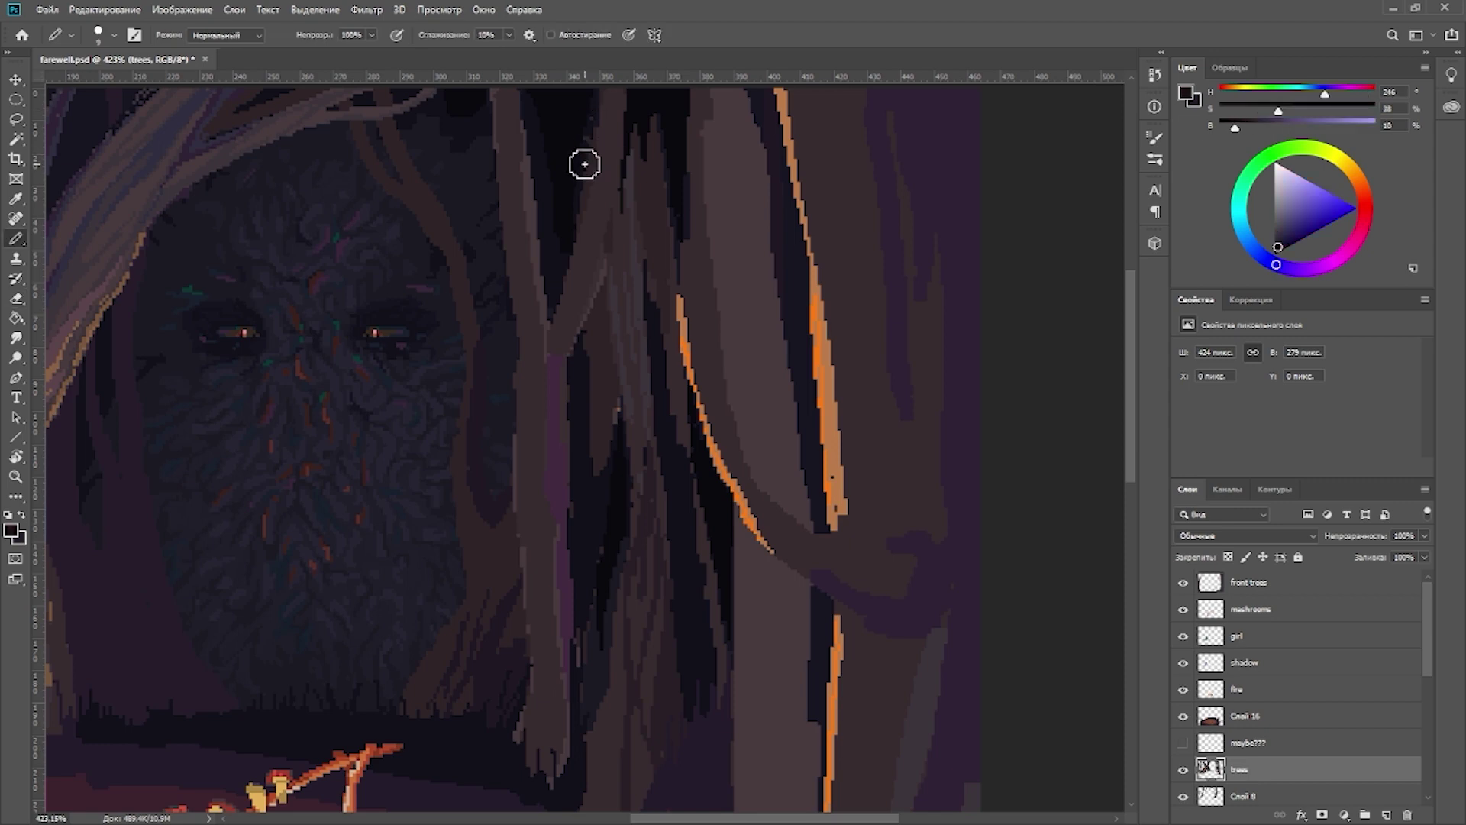
left_click_drag(583, 160, 595, 229)
mouse_move(568, 368)
left_mouse_down()
mouse_move(543, 465)
mouse_move(563, 482)
left_mouse_up()
scroll(606, 464, "down", 2)
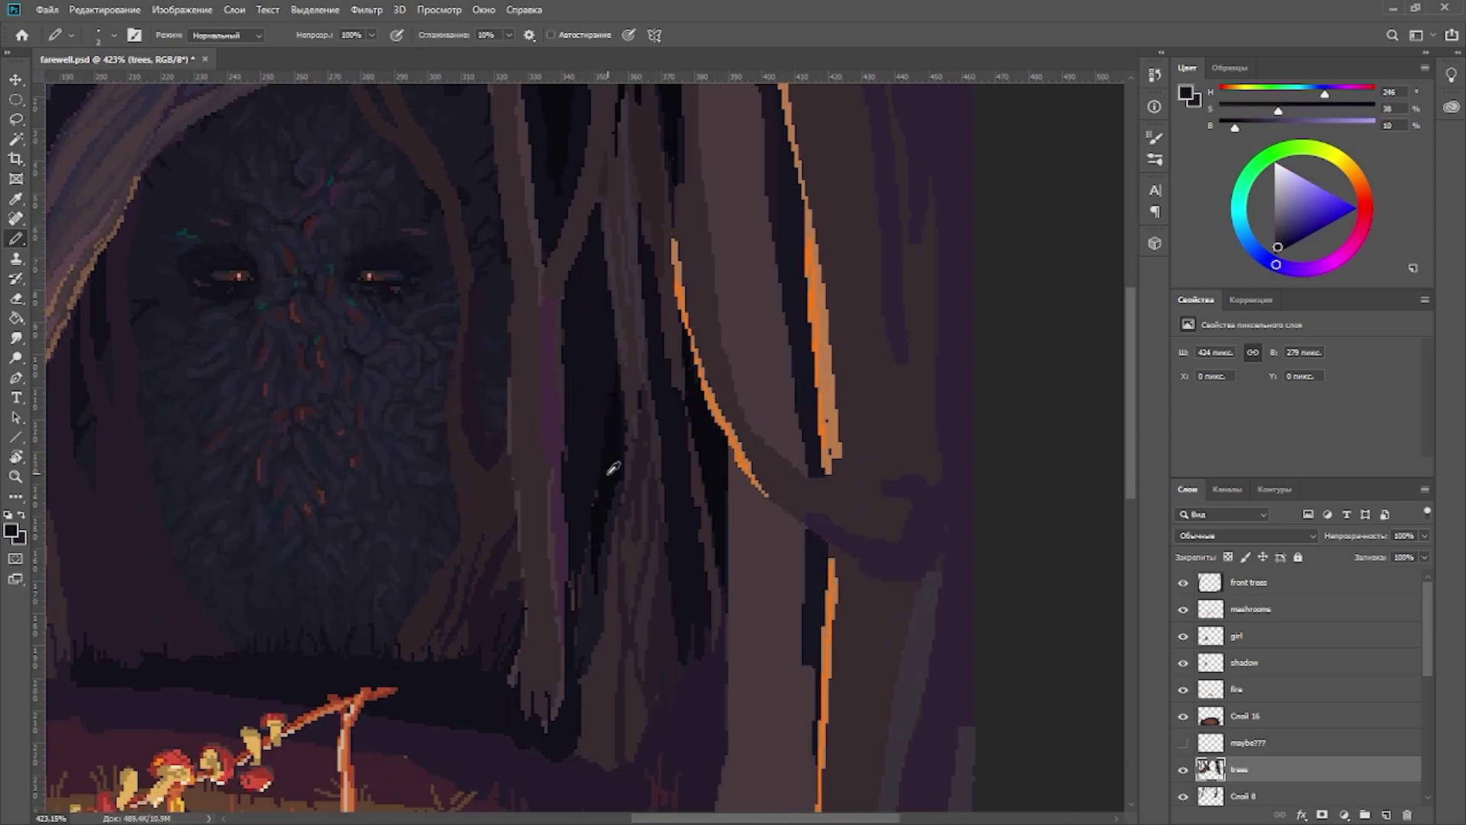
Step: Add dark purple bark detail in the gap below the fork and blue-grey edging on the thin branch above the creature
scroll(611, 491, "up", 4)
left_click(558, 482, "alt")
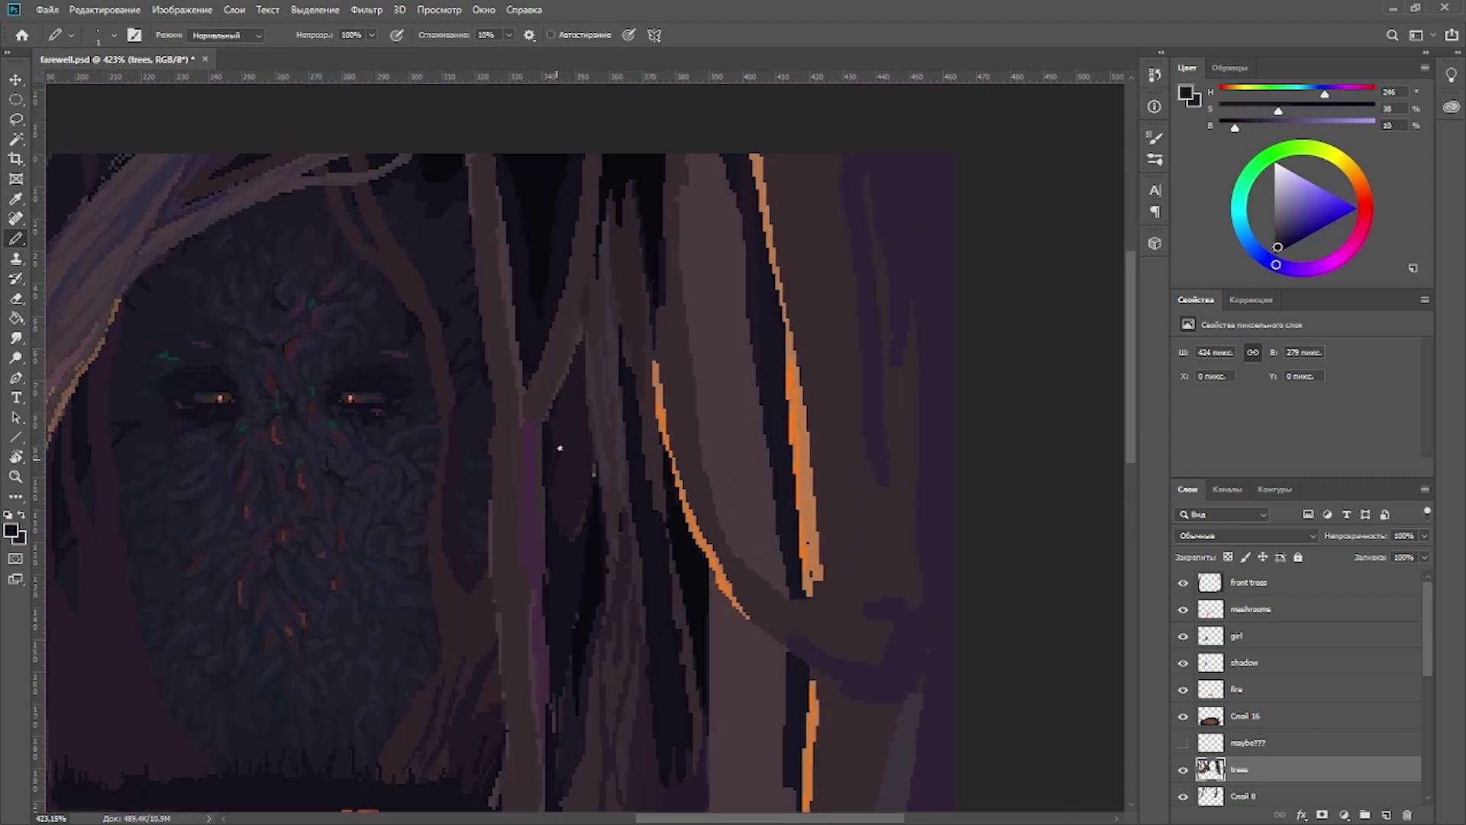
scroll(582, 341, "up", 1)
scroll(573, 353, "left", 1)
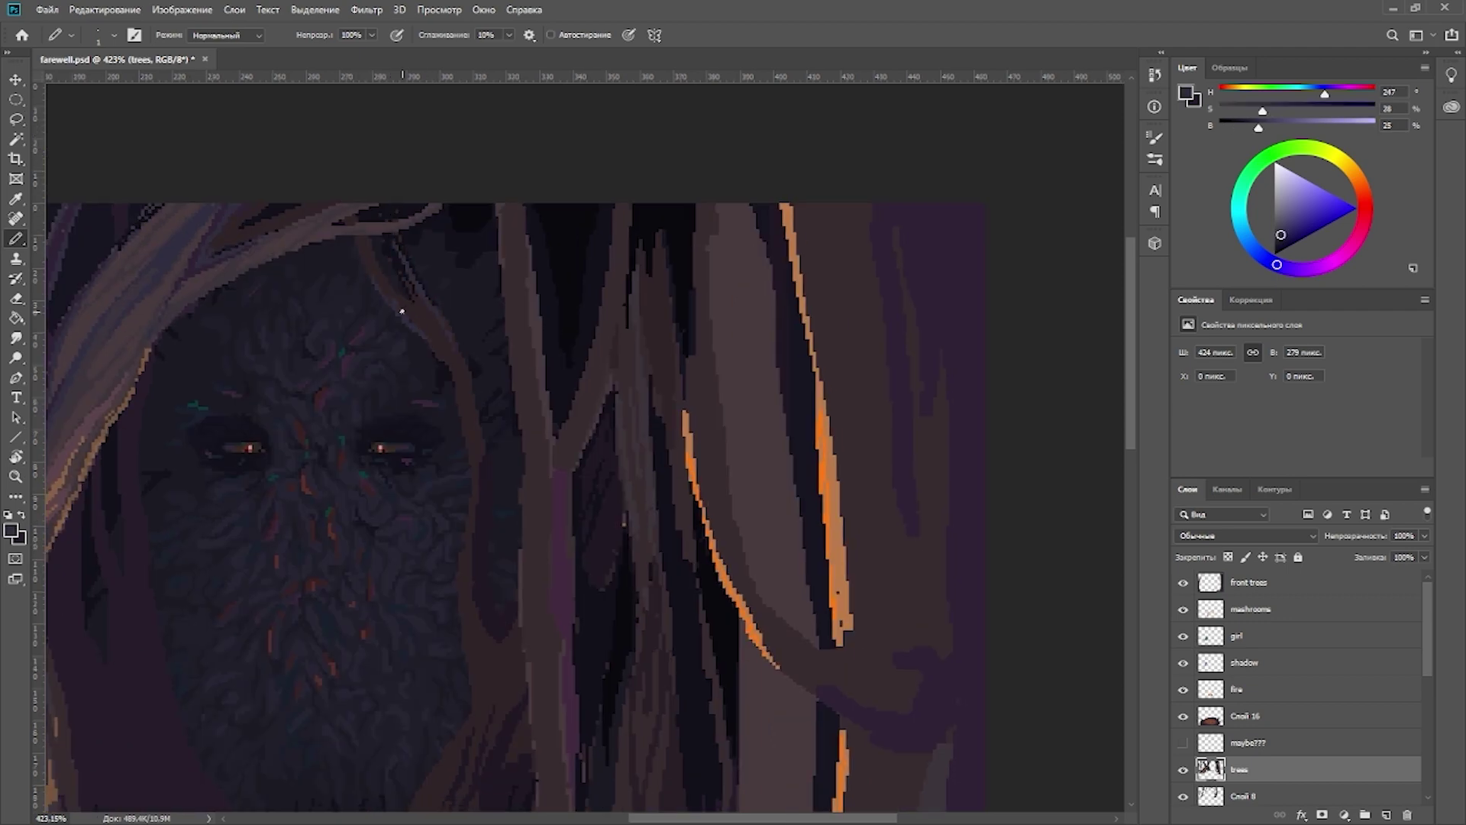
Step: Paint dark red grass blades on the mashrooms layer around the guitar and the base of the girl's green dress
key("ctrl+0")
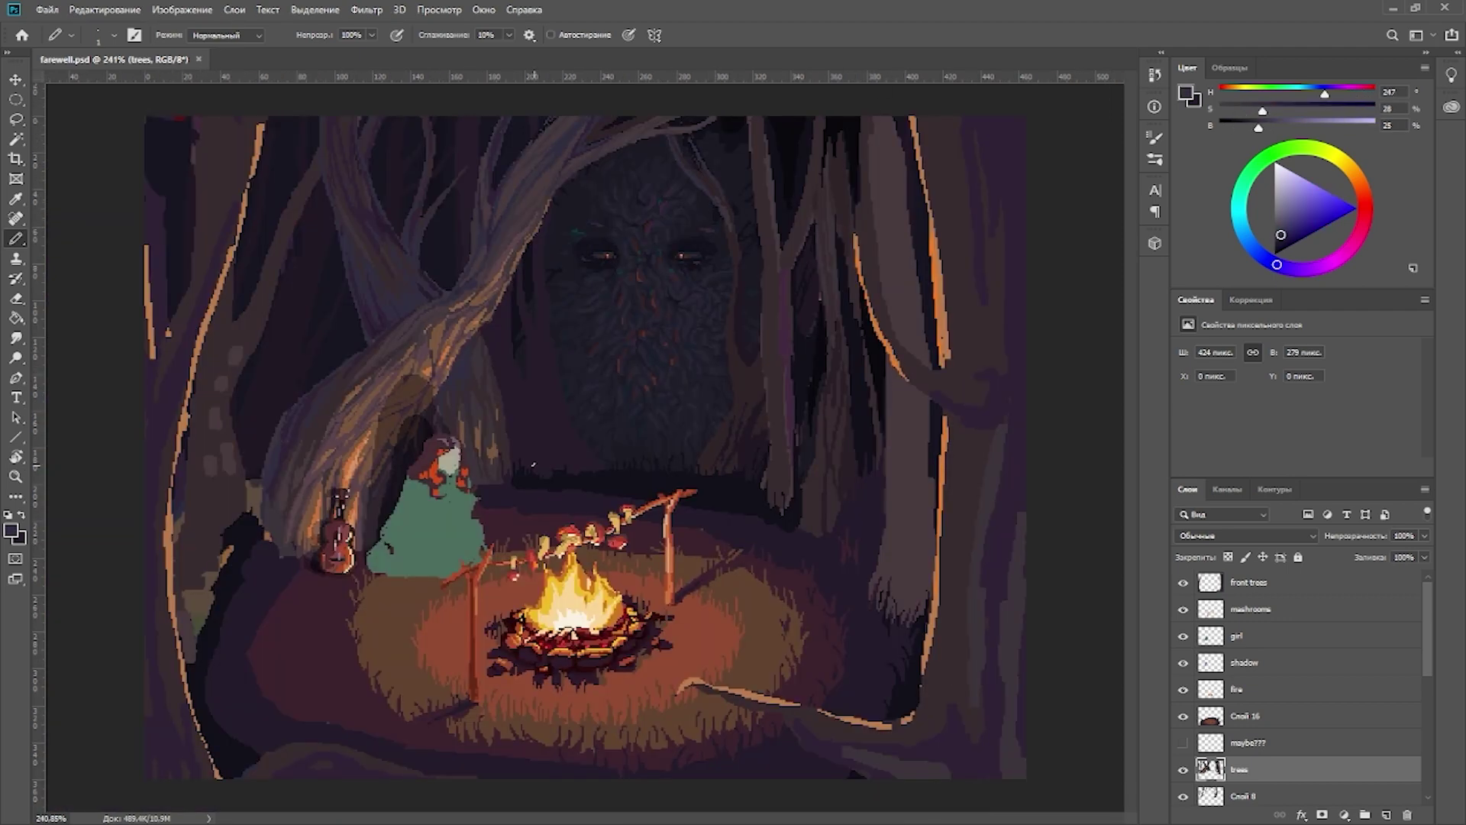
scroll(337, 571, "up", 5)
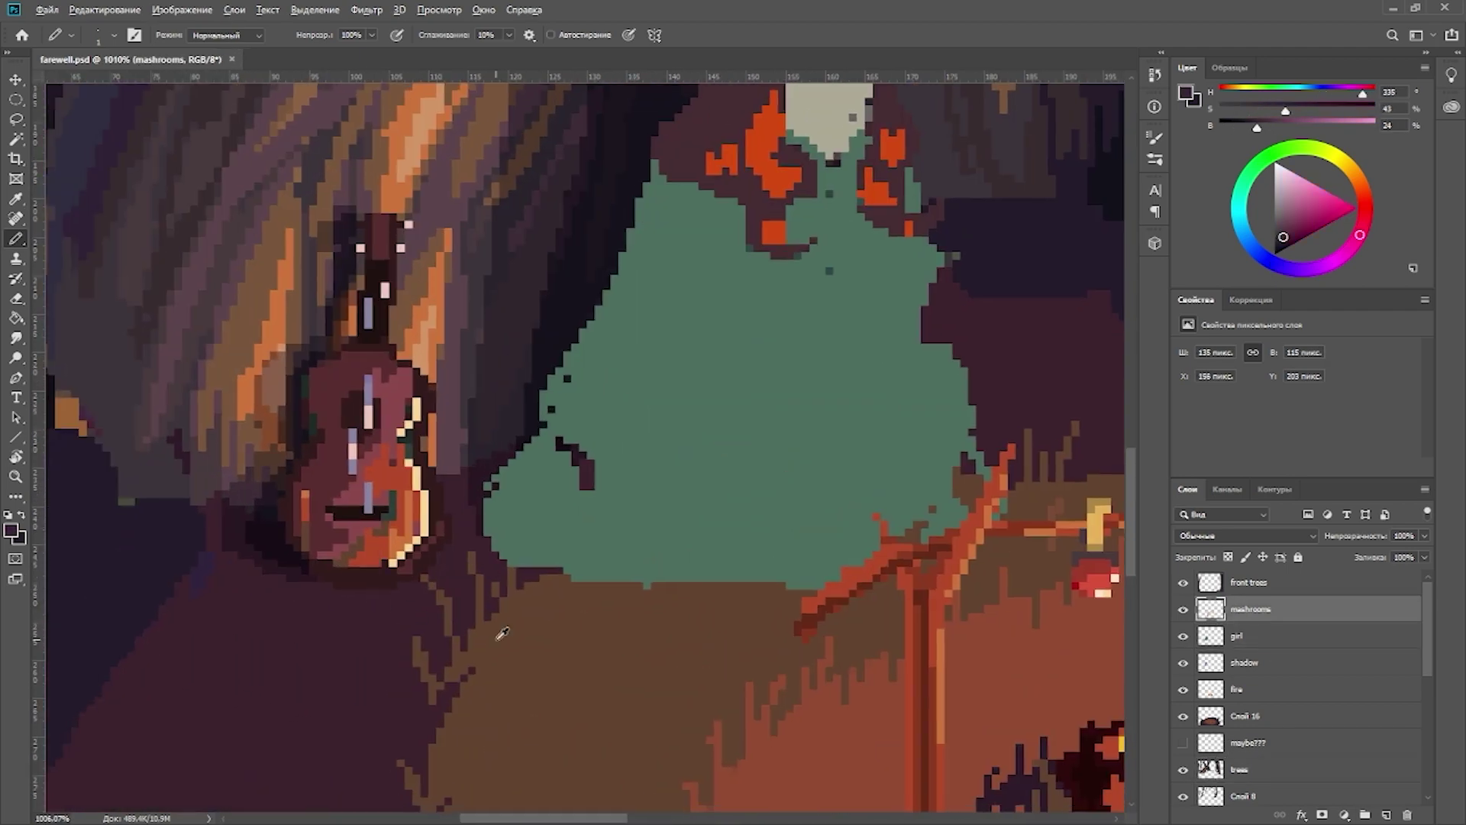
scroll(334, 578, "down", 5)
scroll(707, 691, "up", 3)
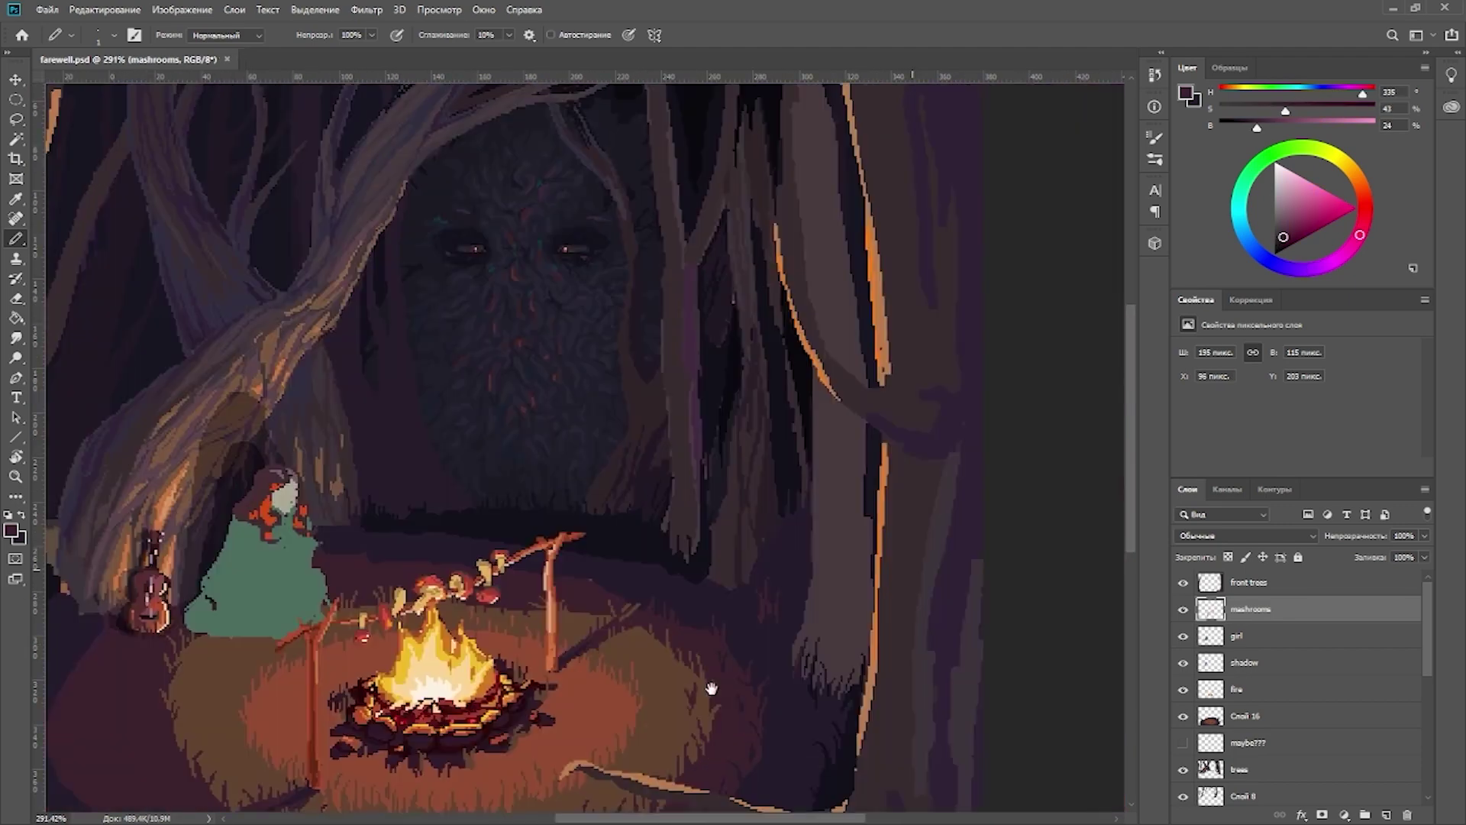
Step: On the trees layer, outline the thin trunk to the right of the creature's face with blue-grey down to its base
scroll(683, 426, "down", 1)
scroll(566, 484, "up", 1)
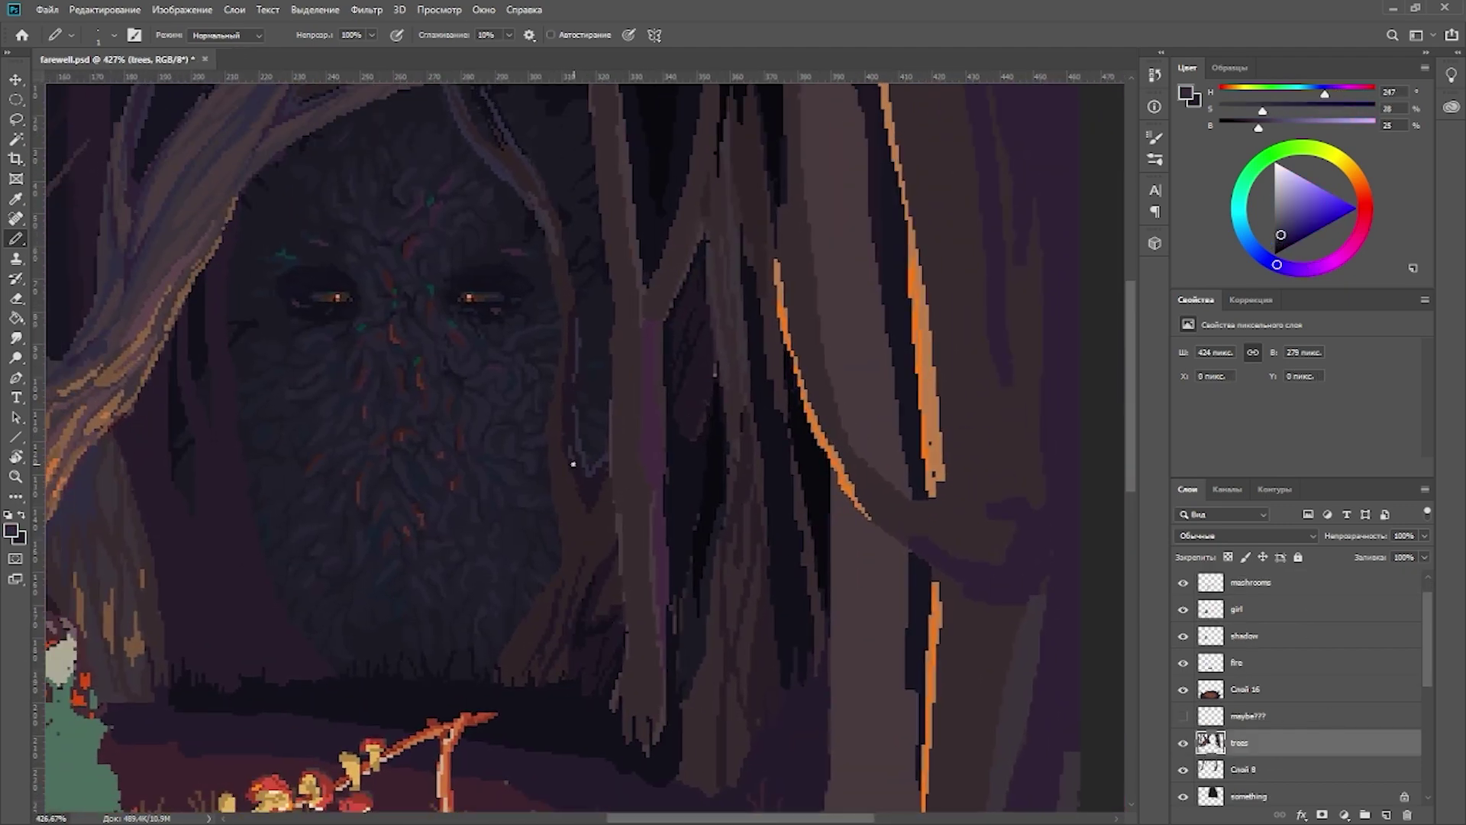
left_click(574, 499, "alt")
scroll(551, 559, "left", 1)
left_click(588, 603, "alt")
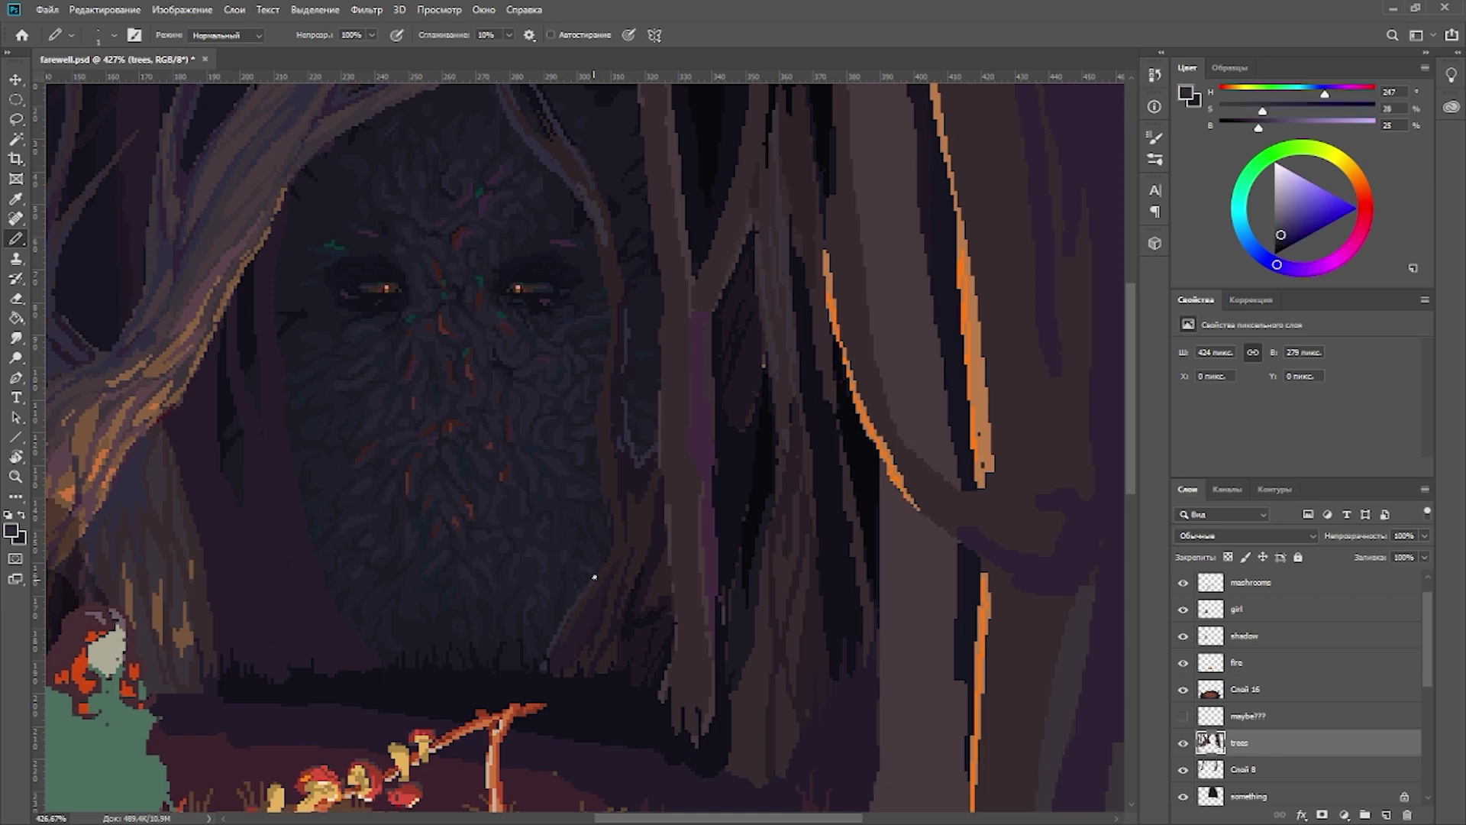
Step: Merge the trees layer into Слой 8 and touch up the thin trunk beside the creature's face
scroll(611, 474, "up", 3)
left_click(611, 371, "alt")
key("e")
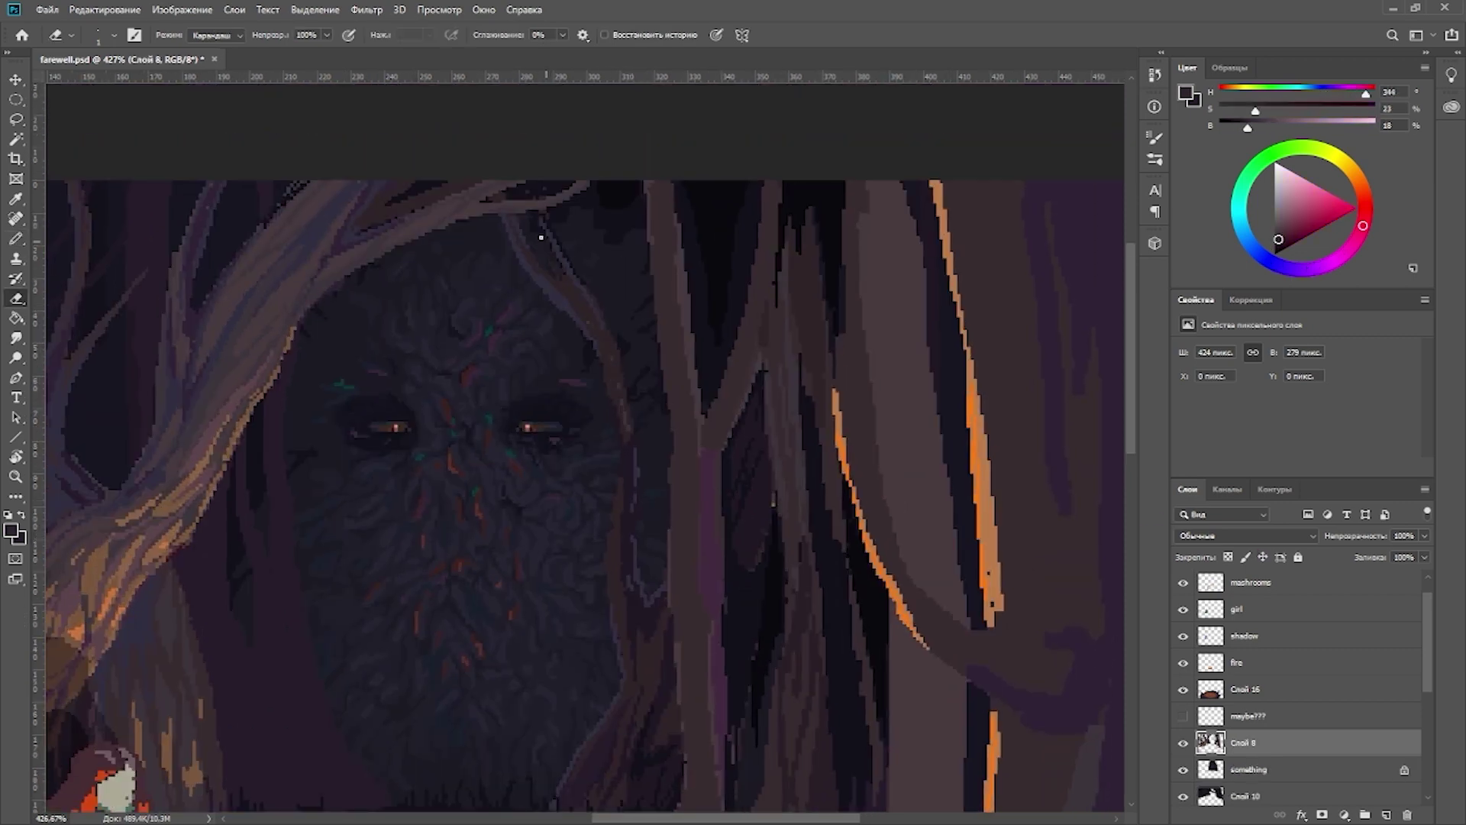
scroll(570, 290, "down", 2)
key("b")
left_click(673, 464, "alt")
scroll(673, 464, "down", 1)
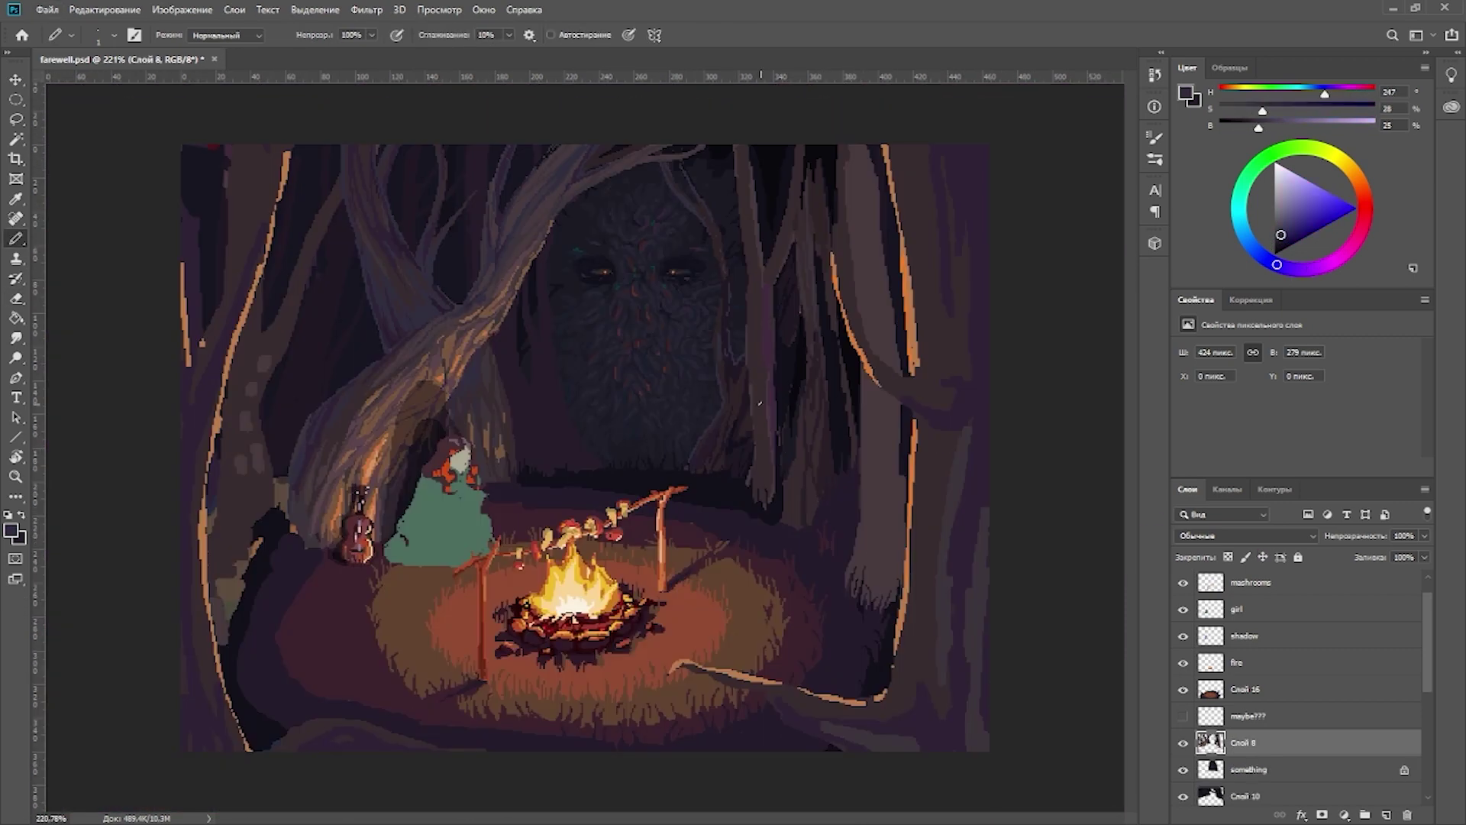
Step: Add a Brightness/Contrast adjustment layer directly above Слой 8
scroll(760, 402, "up", 1)
left_click(1250, 300)
left_click(1188, 348)
scroll(475, 430, "up", 1)
Step: Outline the large leaning trunk and its upper branches with a freehand Lasso selection
key("l")
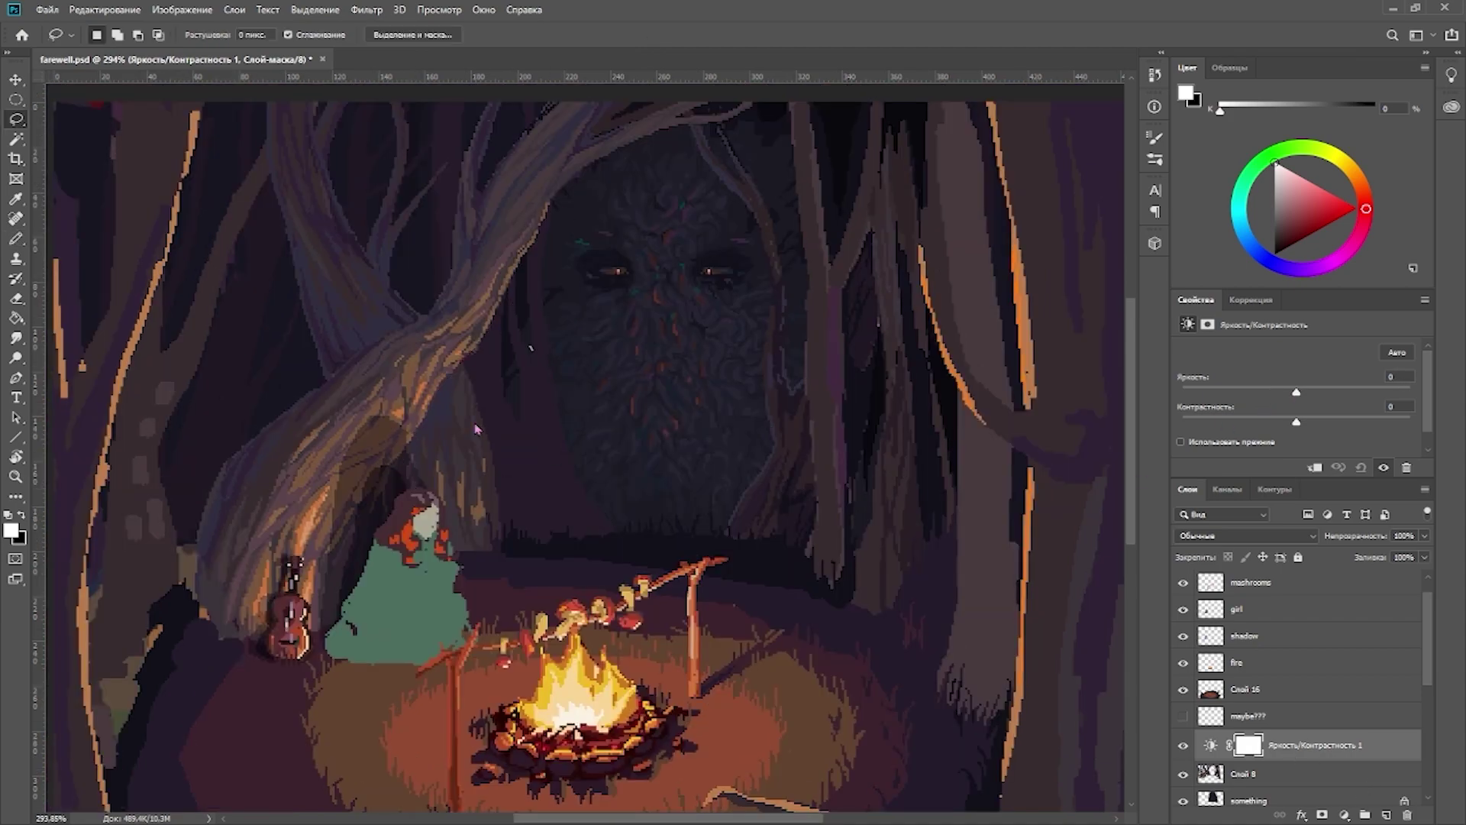
scroll(474, 429, "up", 3)
scroll(460, 545, "down", 2)
left_click_drag(655, 349, 510, 557)
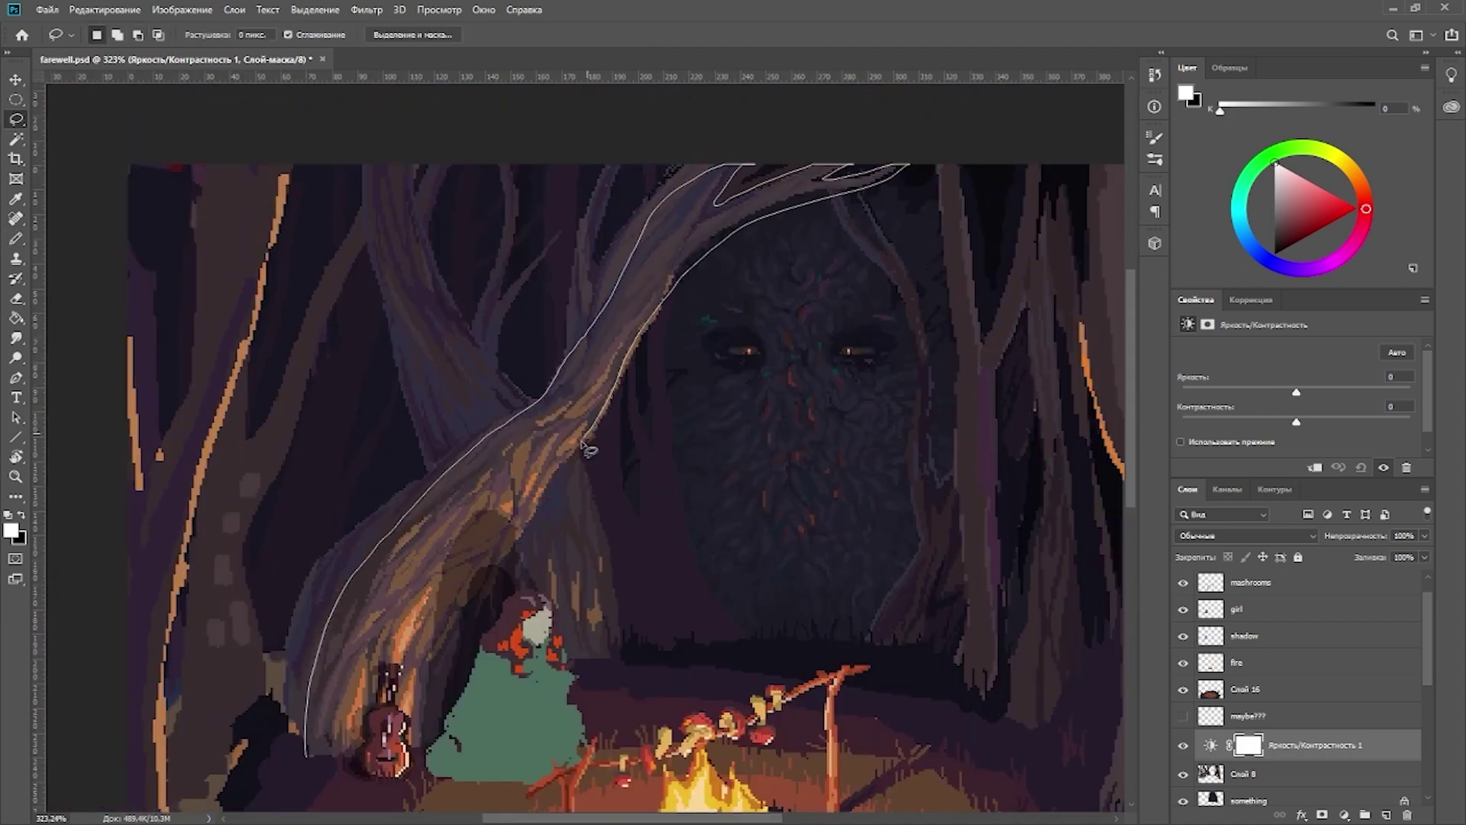
left_click_drag(586, 449, 588, 450)
scroll(586, 449, "up", 4)
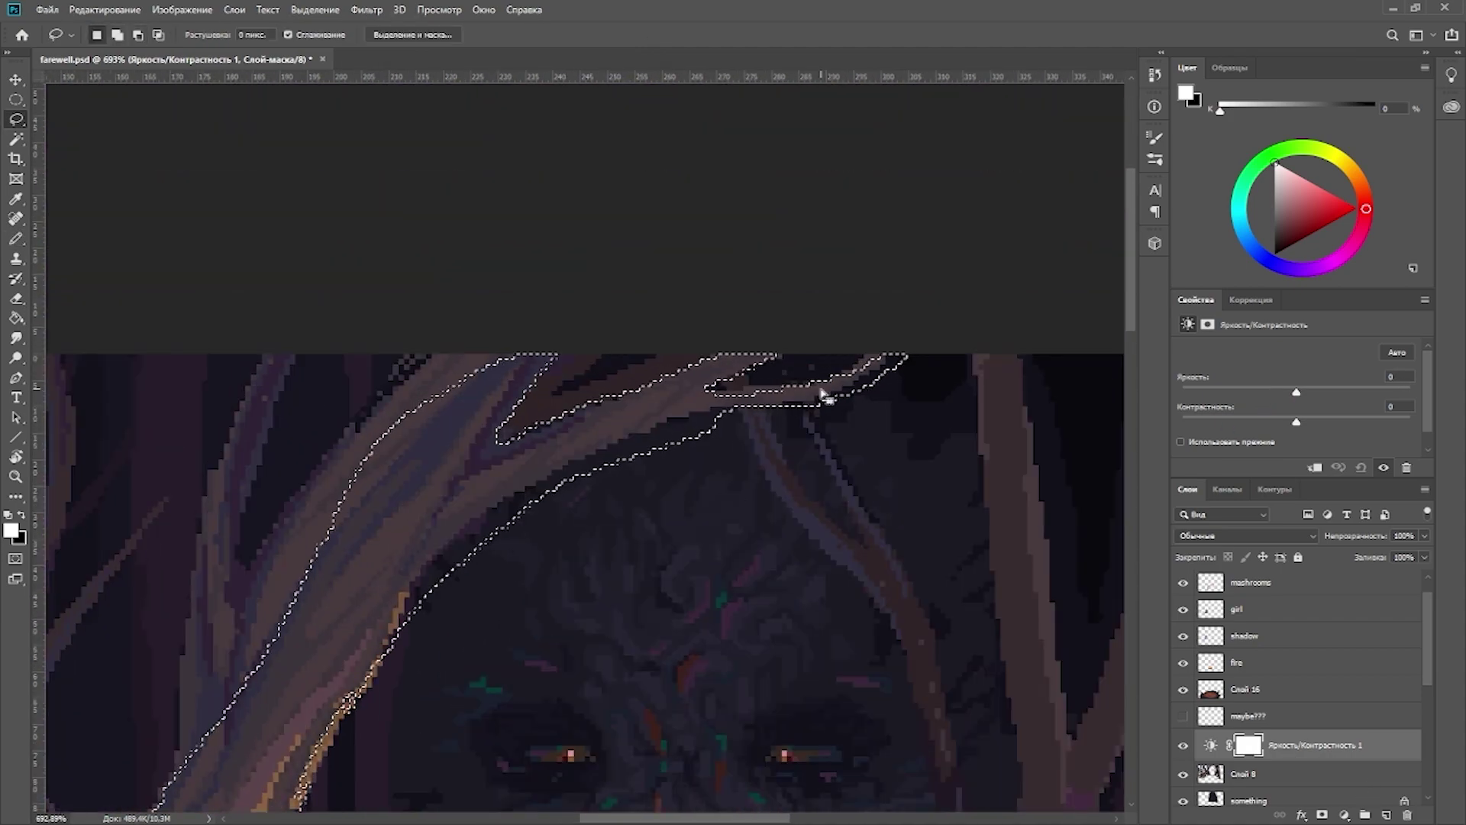
Step: Copy the selected leaning trunk onto a new layer and try repositioning the copy with Free Transform
key("ctrl+shift+c")
scroll(823, 395, "down", 5)
key("ctrl+v")
scroll(622, 596, "up", 5)
key("ctrl+t")
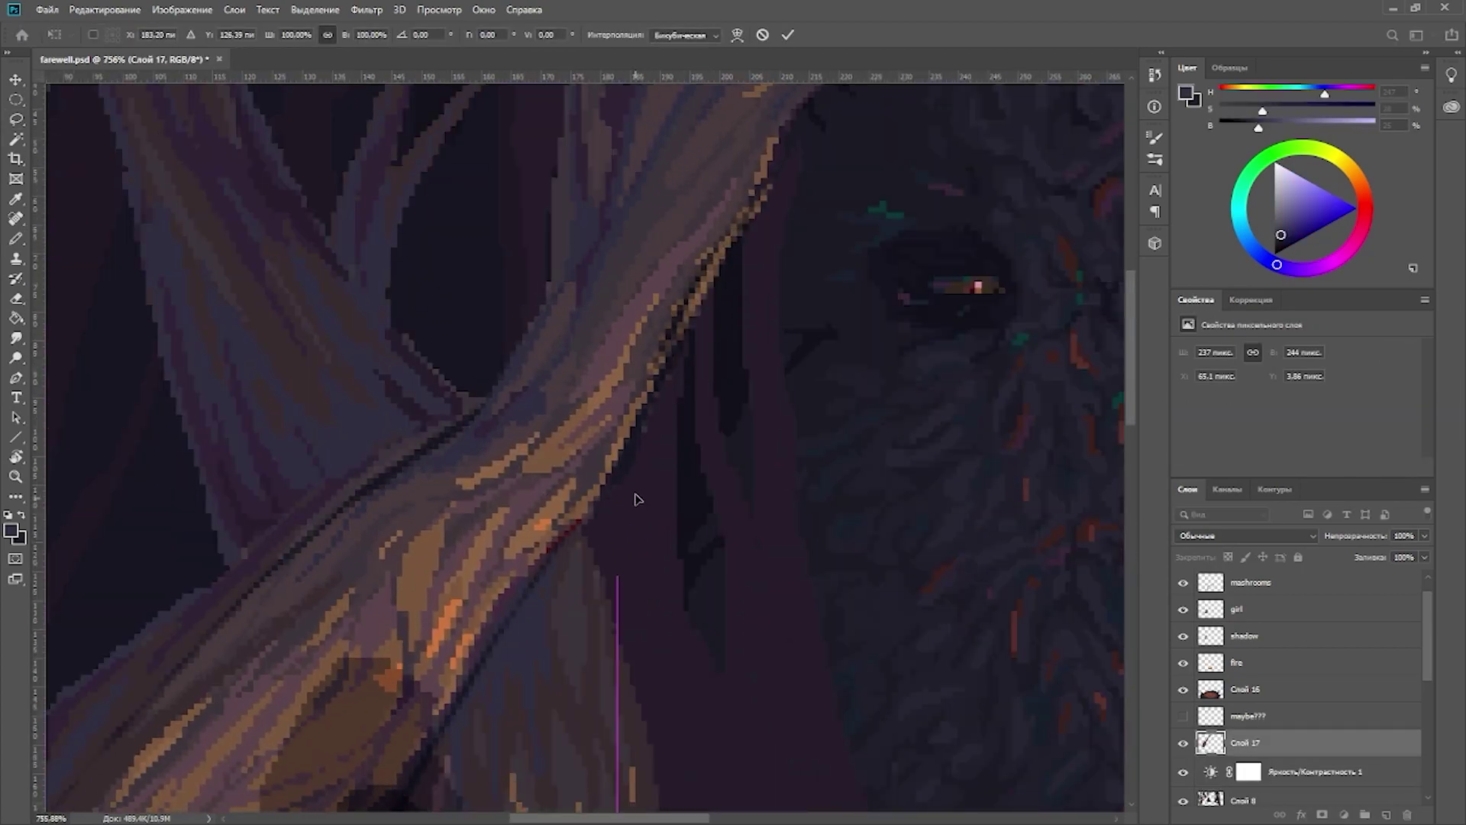
scroll(638, 500, "down", 3)
key("Return")
Step: Discard the copied trunk layer and the Brightness/Contrast layer above Слой 8
key("l")
scroll(909, 557, "down", 2)
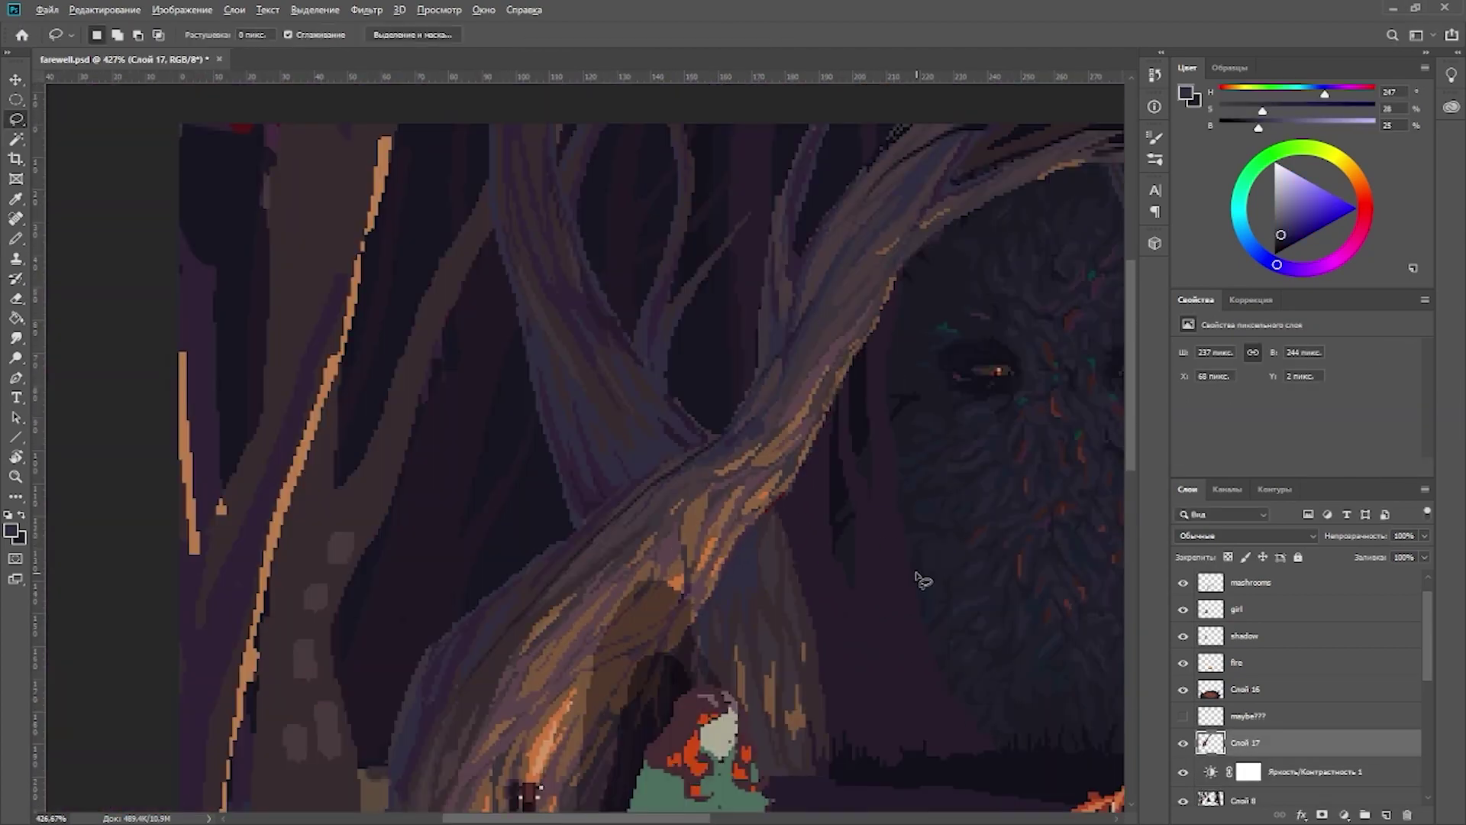
scroll(713, 533, "up", 3)
key("ctrl+t")
scroll(719, 557, "down", 1)
key("ctrl+d")
scroll(683, 522, "down", 2)
Step: Create a new layer clipped to Слой 8 in Multiply mode and choose a muted grey-lavender painting colour
key("ctrl+shift+alt+n")
key("ctrl+alt+g")
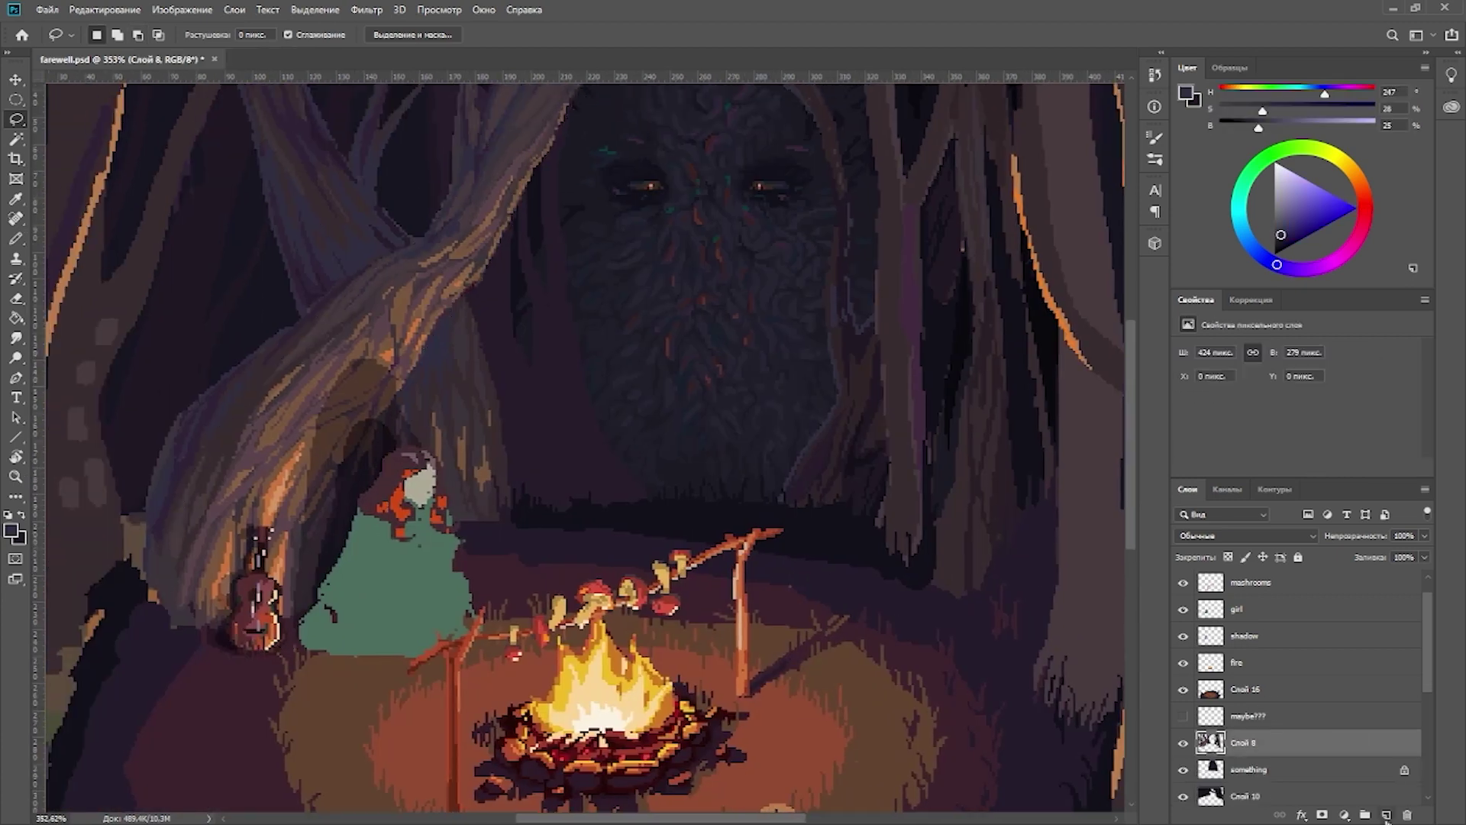
key("shift+alt+m")
scroll(786, 508, "up", 1)
key("b")
left_click(398, 501, "alt")
Step: Shade the background trees around the leaning trunk on the Multiply layer, lower its fill to 78%, and merge it into Слой 8
scroll(514, 413, "down", 5)
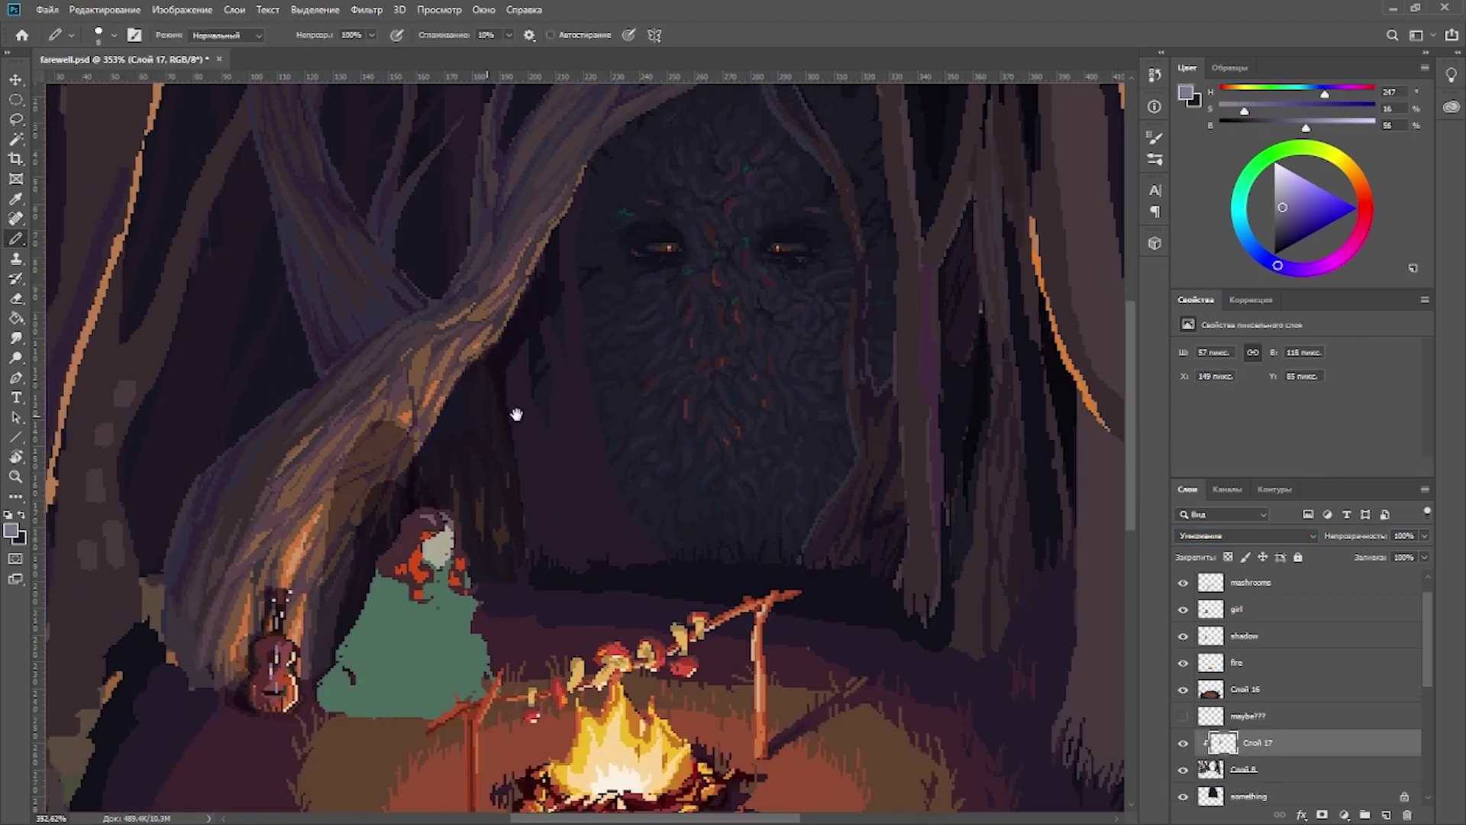
scroll(426, 226, "up", 2)
scroll(463, 250, "down", 1)
mouse_move(462, 250)
left_mouse_down()
mouse_move(534, 180)
mouse_move(736, 186)
mouse_move(553, 405)
mouse_move(836, 174)
mouse_move(775, 501)
mouse_move(733, 233)
left_mouse_up()
scroll(1024, 621, "down", 1)
scroll(992, 611, "up", 1)
scroll(752, 506, "up", 2)
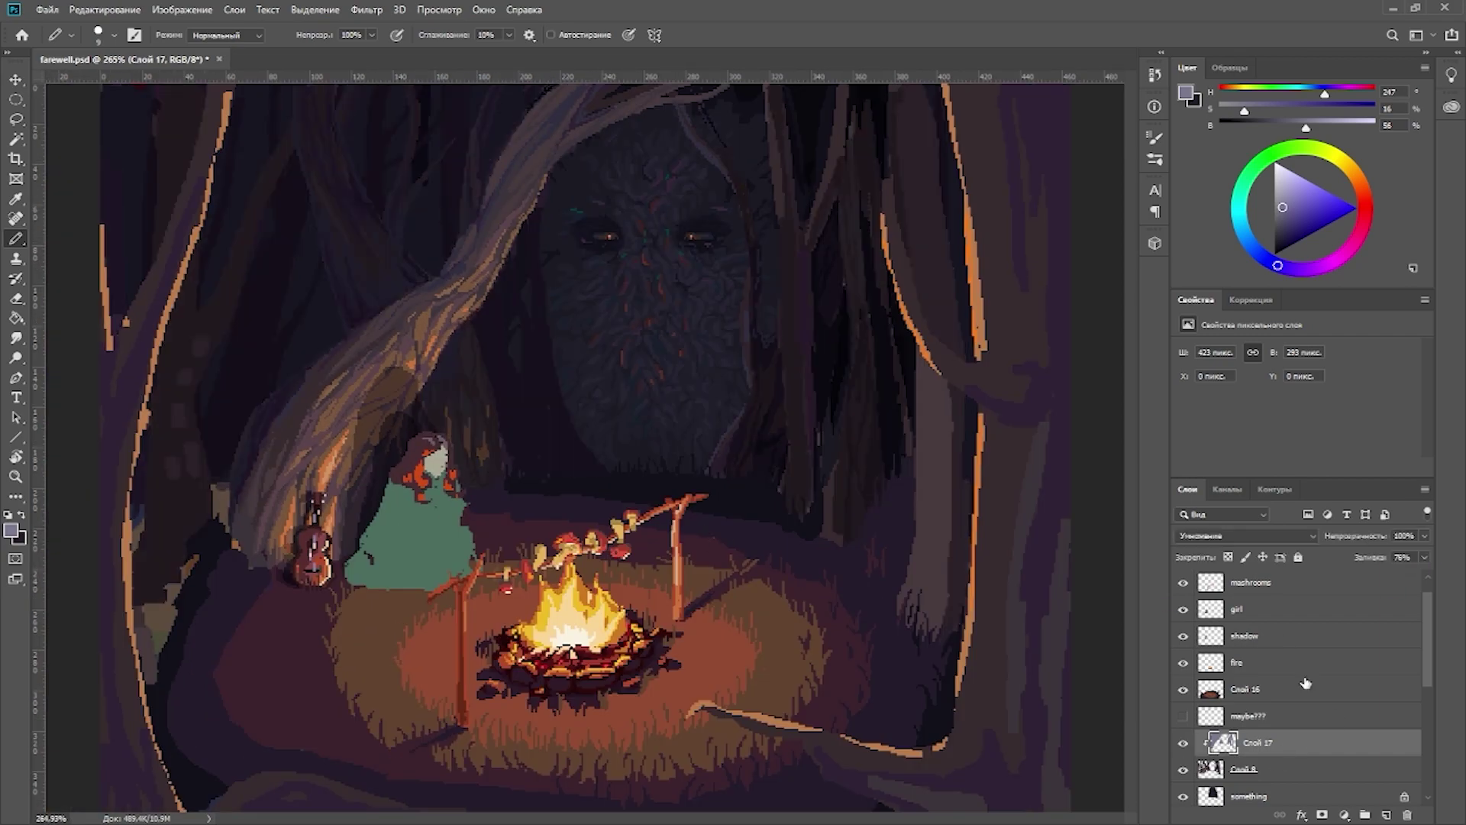
key("ctrl+e")
Step: Touch up the leaning trunk's edge and paint brown and blue-grey bark highlights on the trunk crossing behind it
scroll(572, 428, "up", 3)
left_click(585, 487, "alt")
scroll(595, 467, "down", 2)
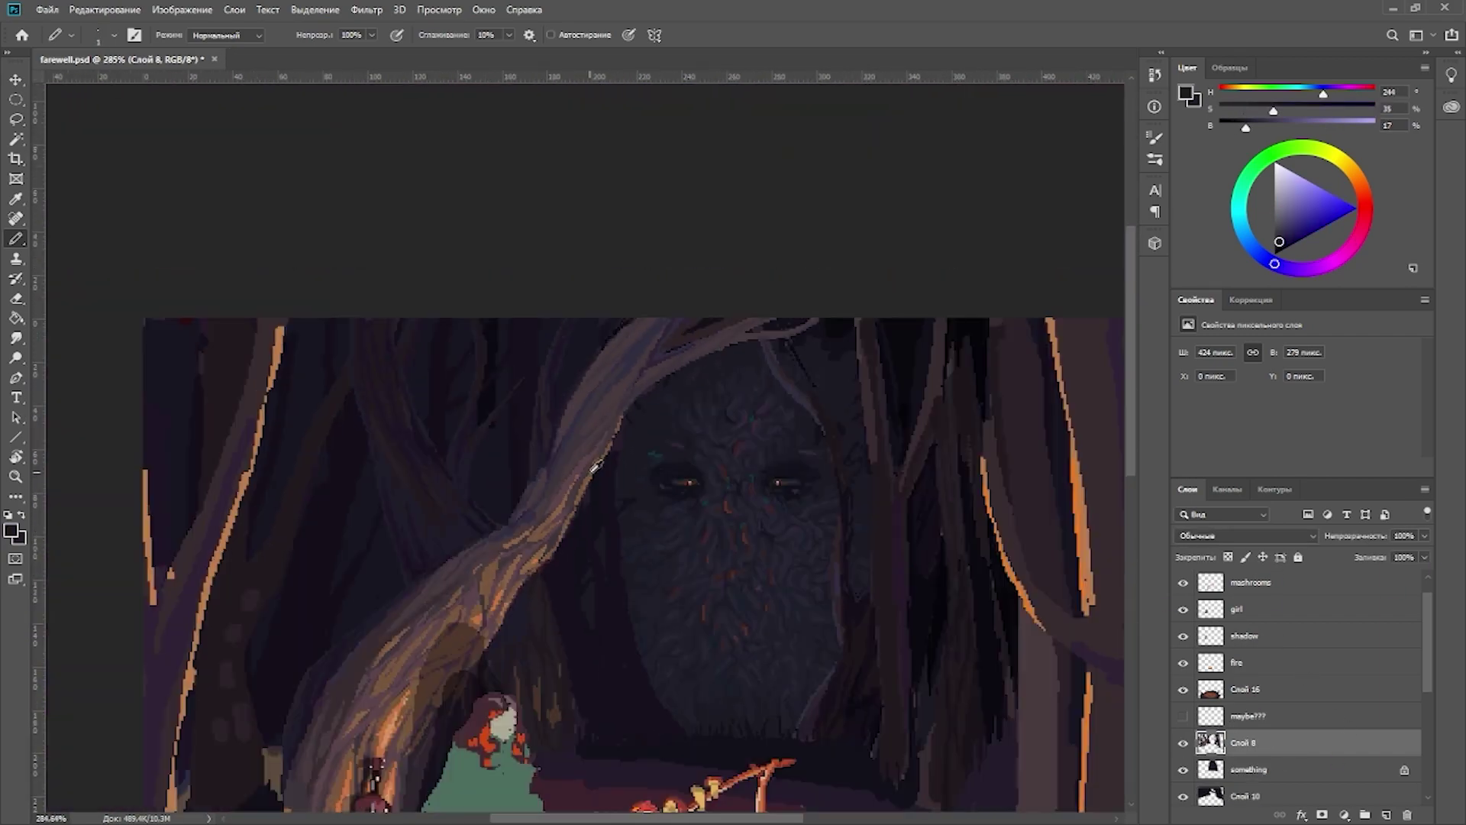
scroll(595, 466, "up", 2)
left_click(351, 514, "alt")
scroll(382, 488, "up", 1)
Step: Paint thin brown and grey-brown bark streaks on the shaded trunk behind the girl
left_click(455, 470, "alt")
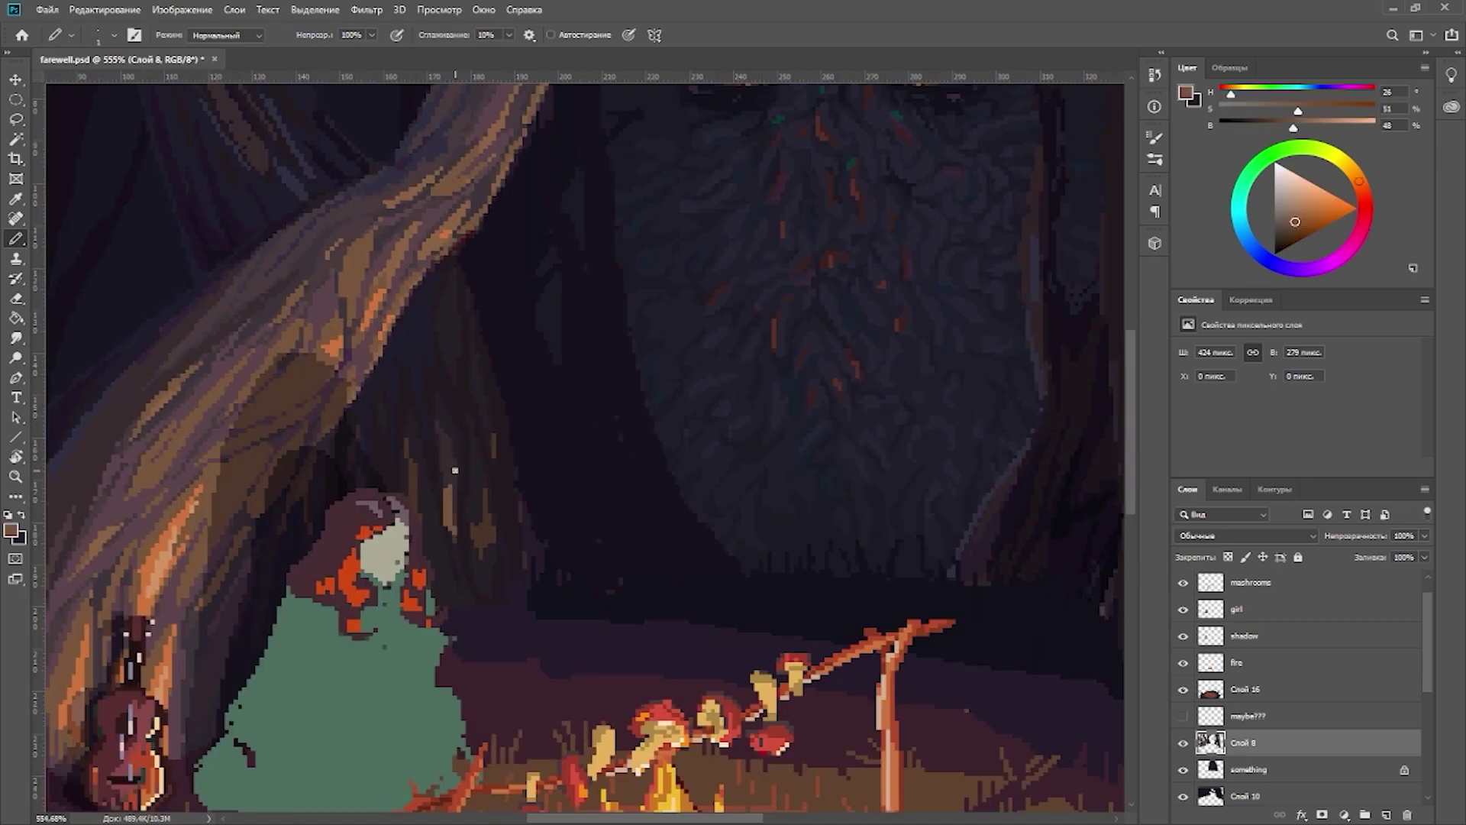
scroll(455, 471, "down", 1)
scroll(451, 488, "down", 3)
scroll(447, 511, "up", 4)
left_click(442, 528, "alt")
scroll(442, 528, "up", 1)
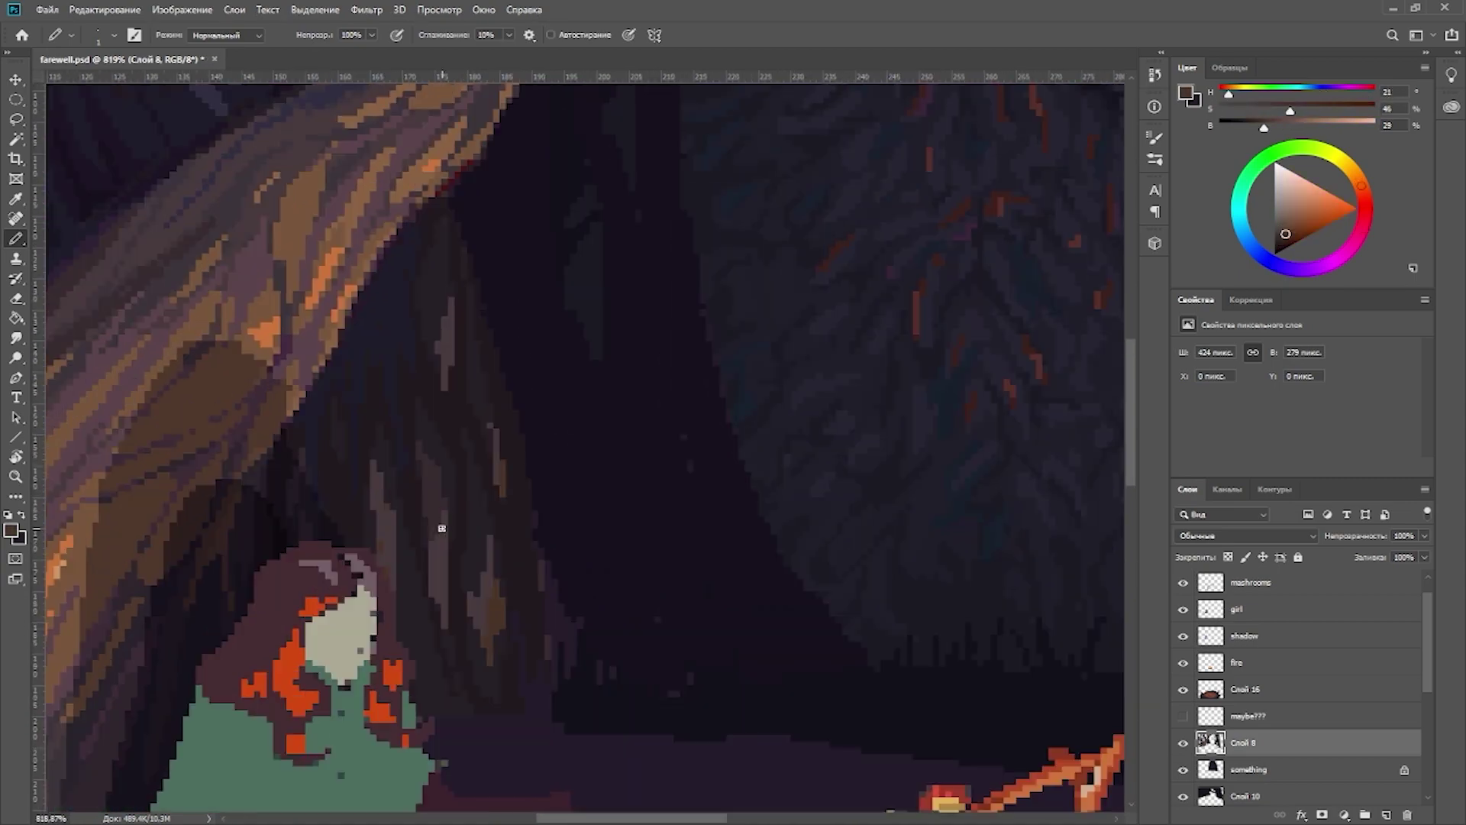
scroll(441, 528, "down", 4)
left_click(456, 313, "alt")
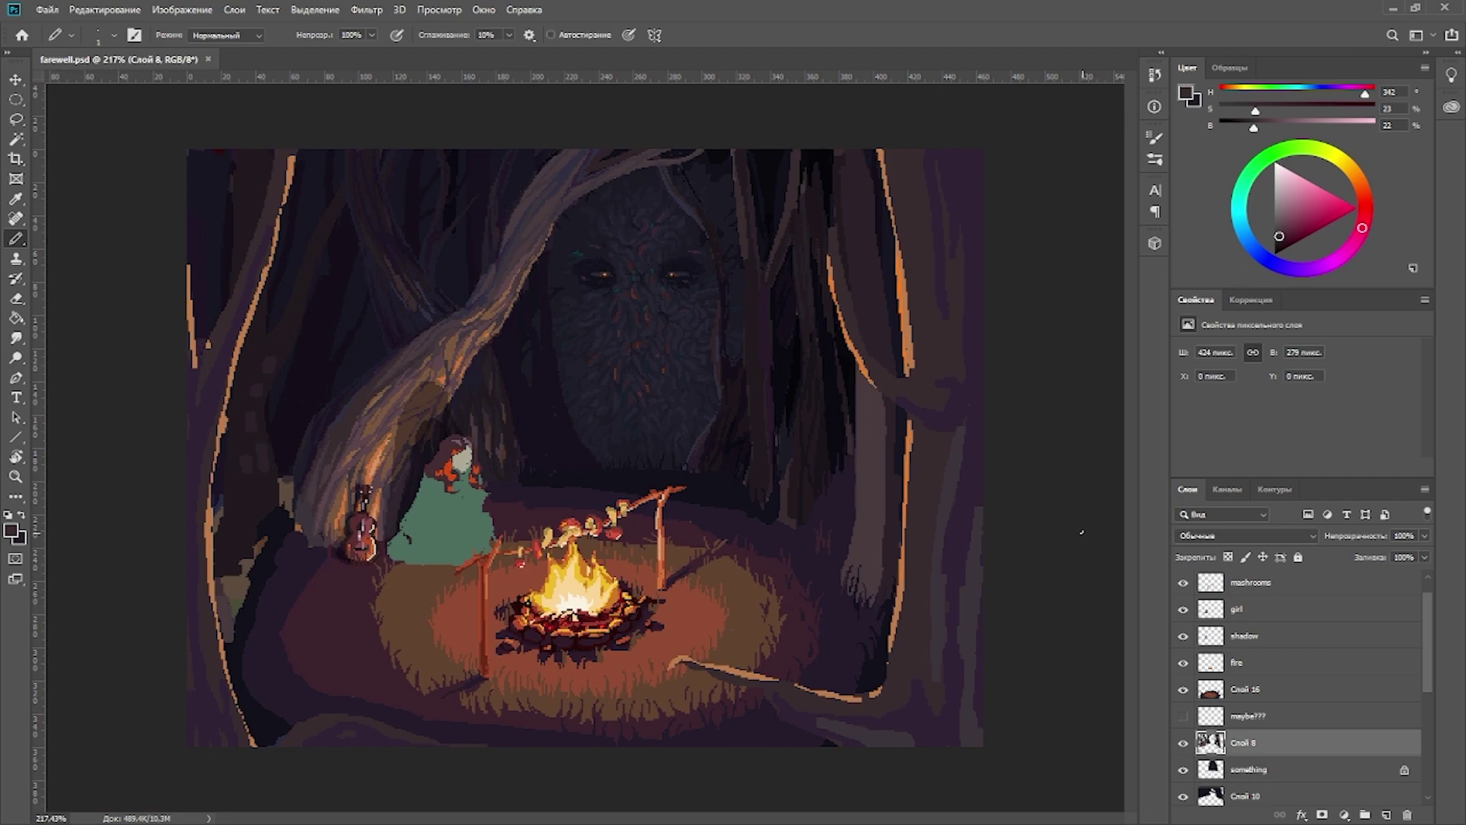
Step: Add a Brightness/Contrast adjustment layer below Слой 8 with brightness -29 and contrast 53
left_click_drag(1258, 422, 1358, 423)
scroll(628, 451, "up", 4)
scroll(501, 448, "down", 3)
scroll(794, 479, "down", 1)
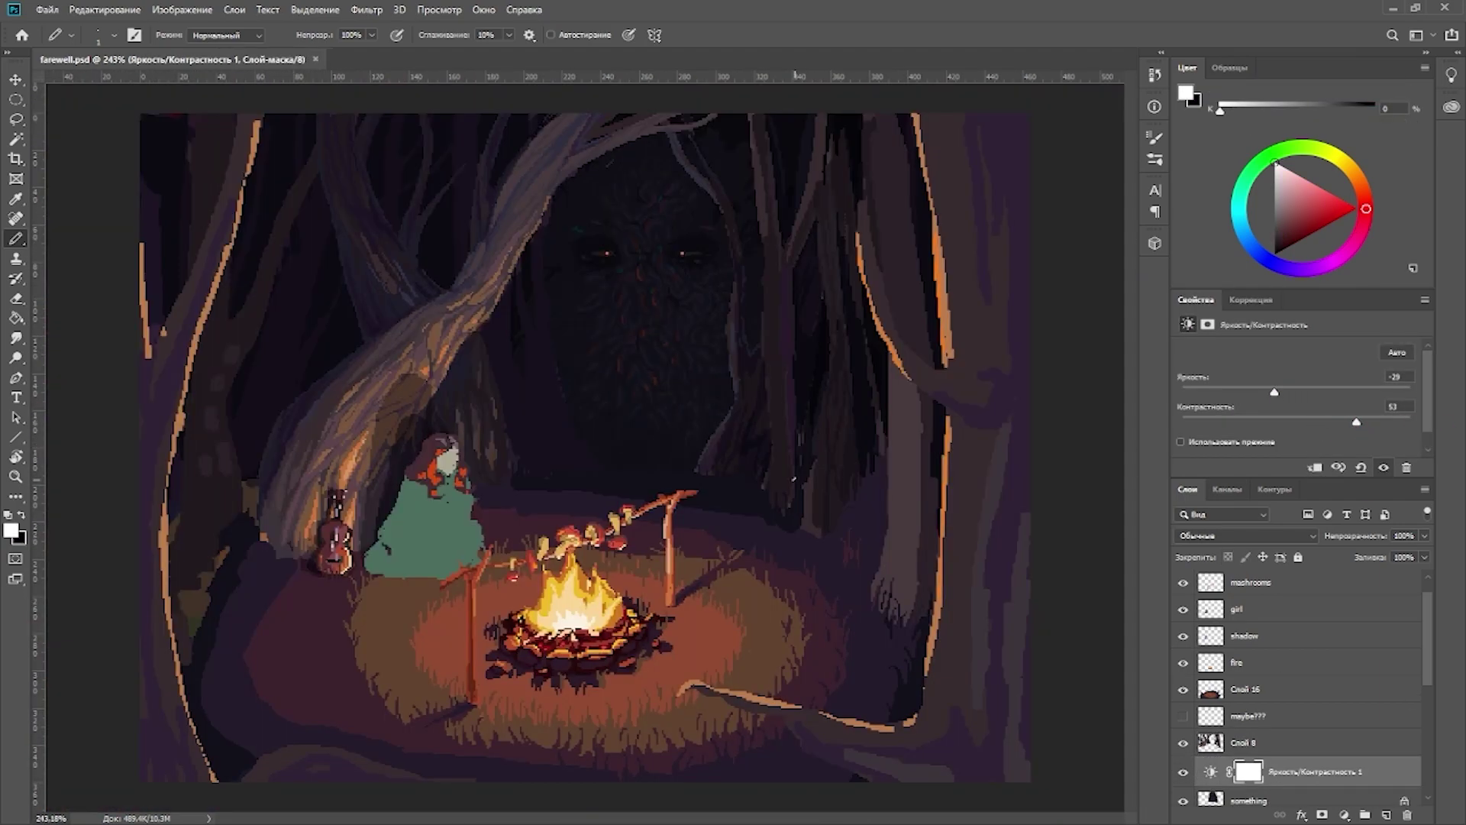
Step: On Слой 8, darken the gaps between the background trees with near-black
left_click(1297, 742)
scroll(837, 641, "up", 3)
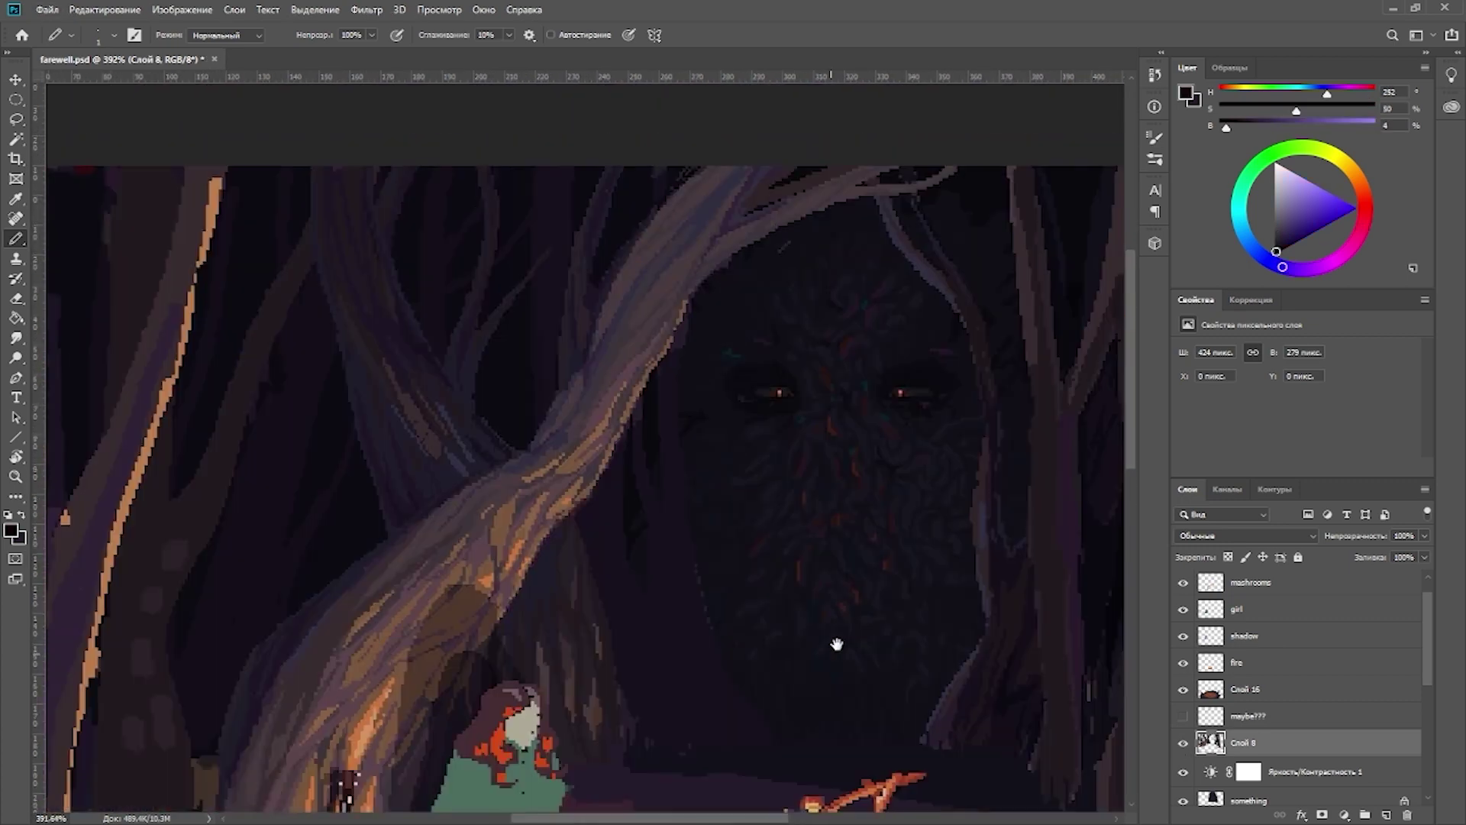
scroll(545, 574, "left", 2)
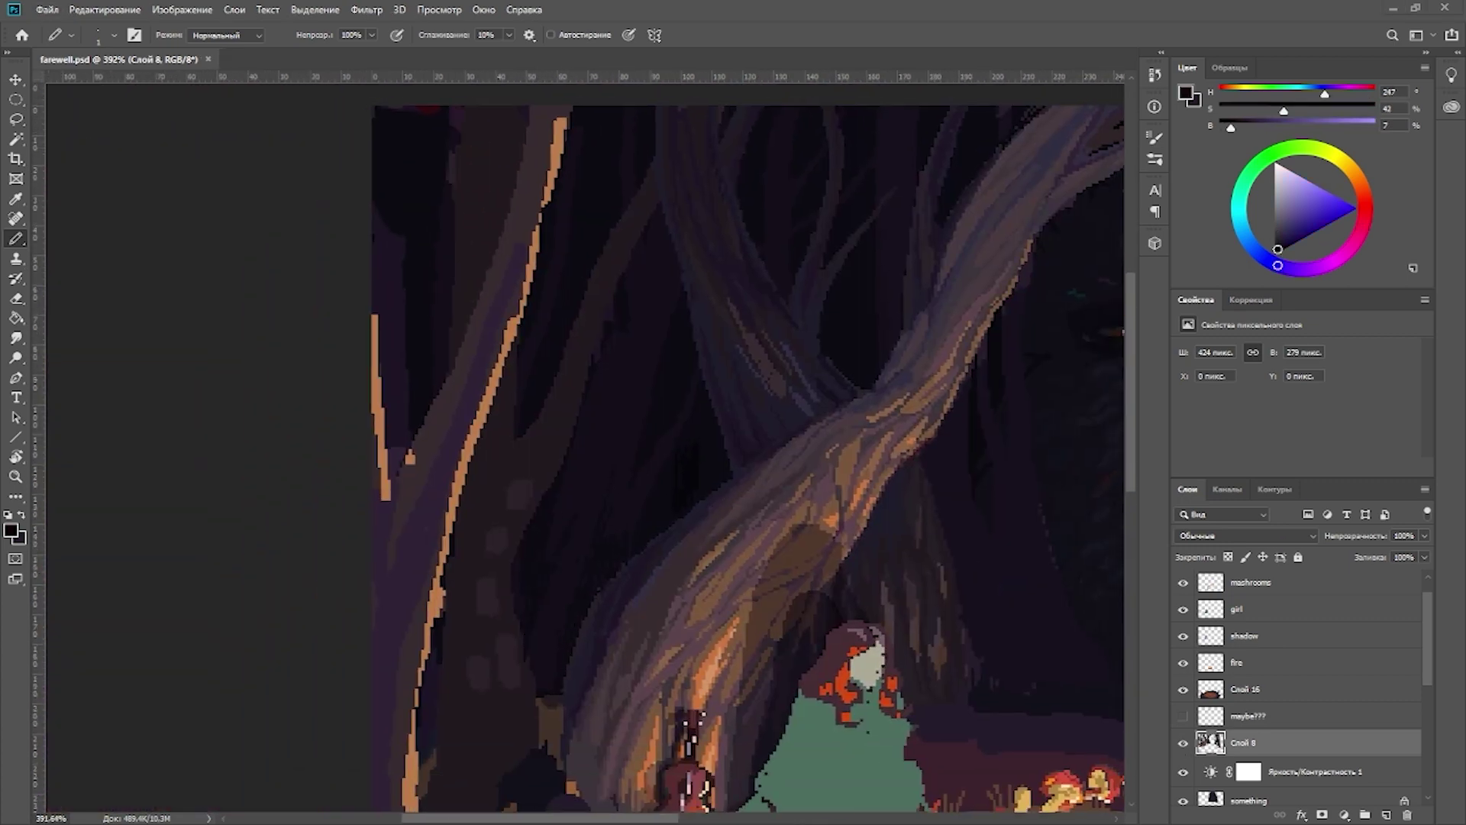
scroll(648, 484, "up", 3)
scroll(611, 386, "right", 1)
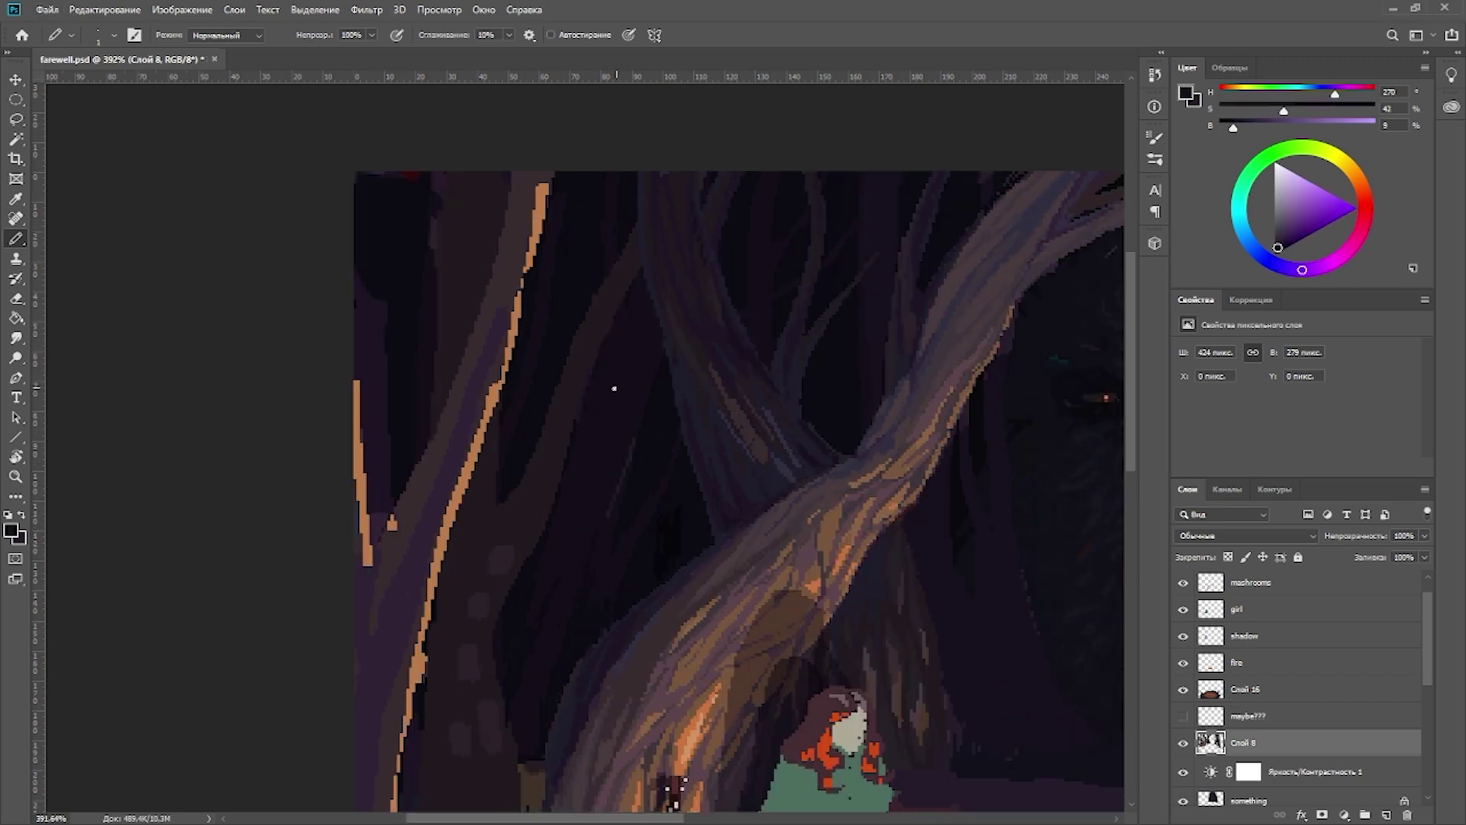
Step: Add dark purple bark strokes to the background trunks between the front left tree and the leaning trunk
scroll(616, 609, "up", 2)
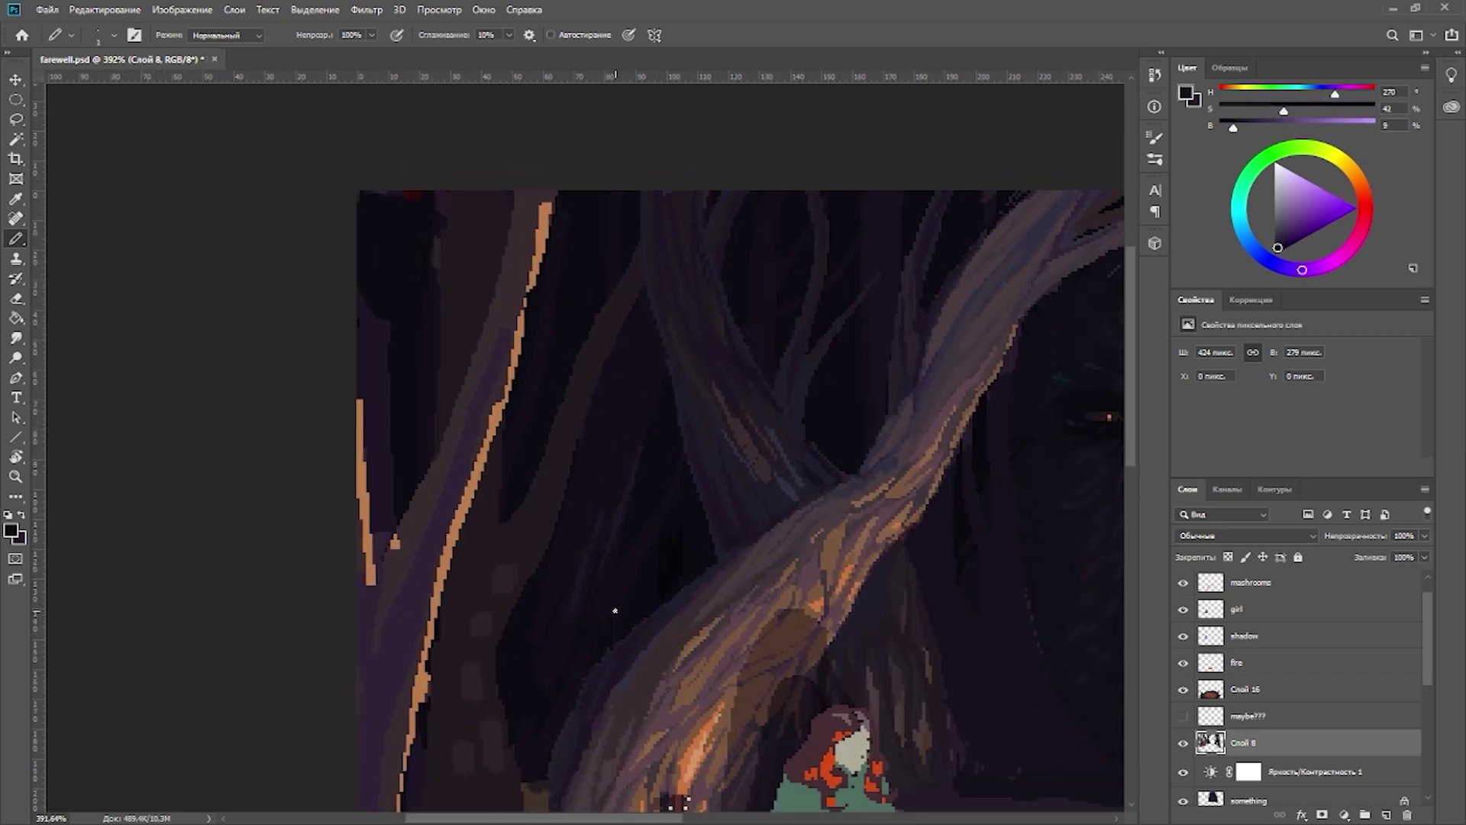
left_click(630, 507, "alt")
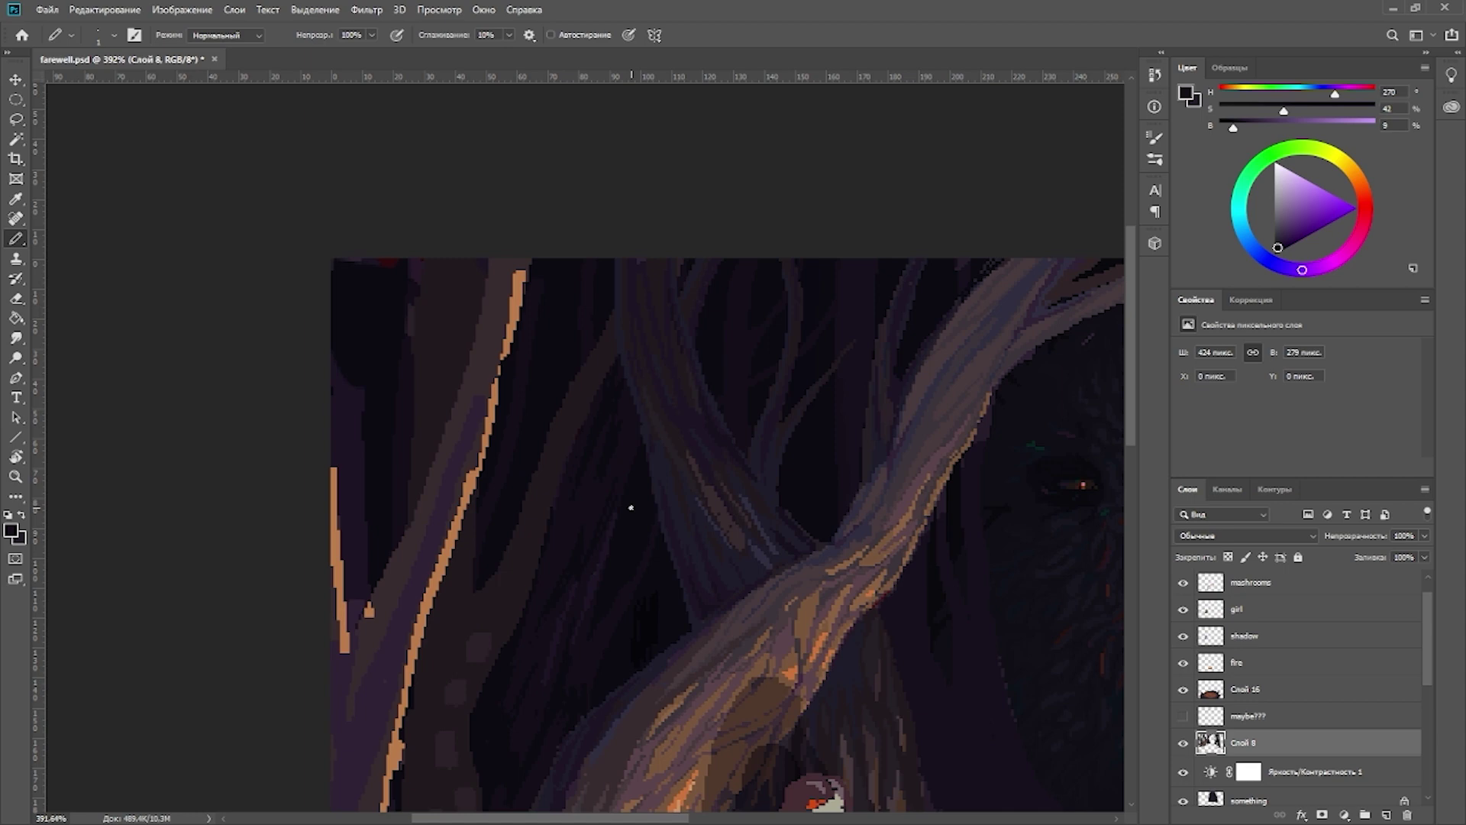
scroll(630, 507, "down", 2)
scroll(373, 550, "up", 4)
left_click(390, 520, "alt")
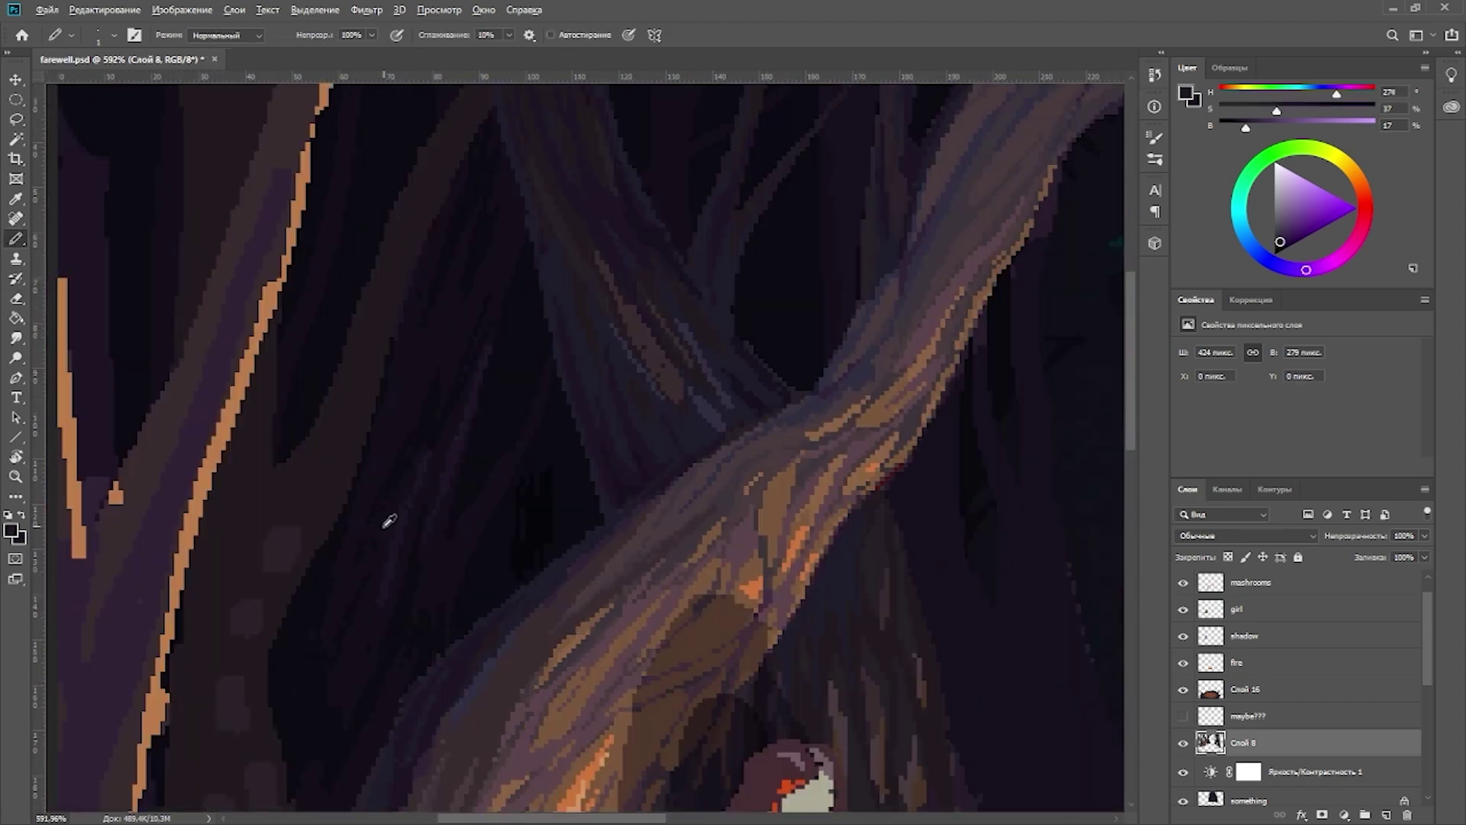
left_click(405, 464, "alt")
left_click_drag(399, 528, 431, 498)
Step: Darken the area left of the leaning trunk's base with near-black strokes, covering most of the ochre patch
left_click(340, 672, "alt")
left_click_drag(341, 671, 419, 593)
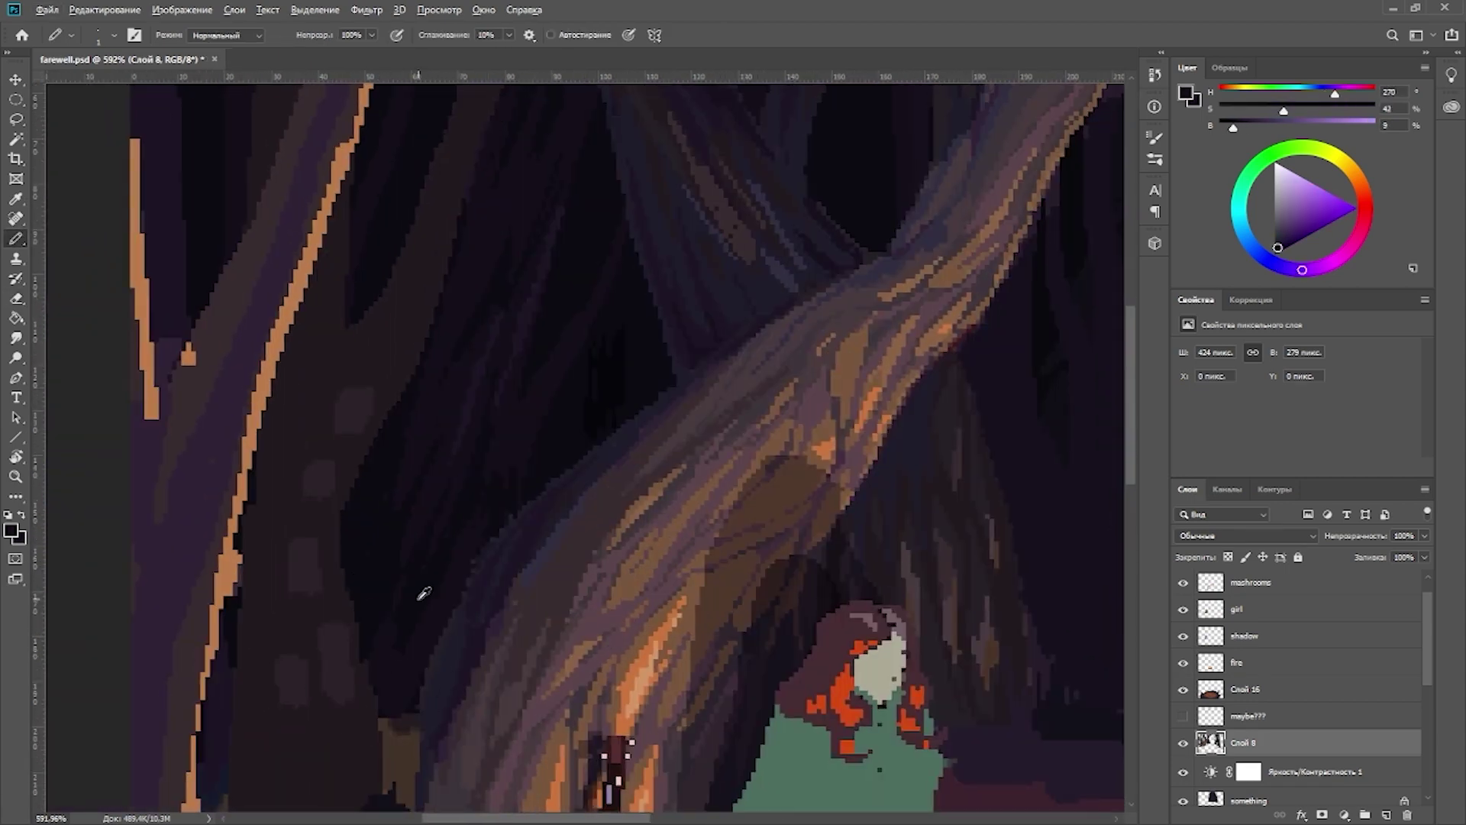
left_click(380, 641, "alt")
mouse_move(380, 641)
left_mouse_down()
mouse_move(463, 625)
mouse_move(471, 683)
left_mouse_up()
left_click(469, 648, "alt")
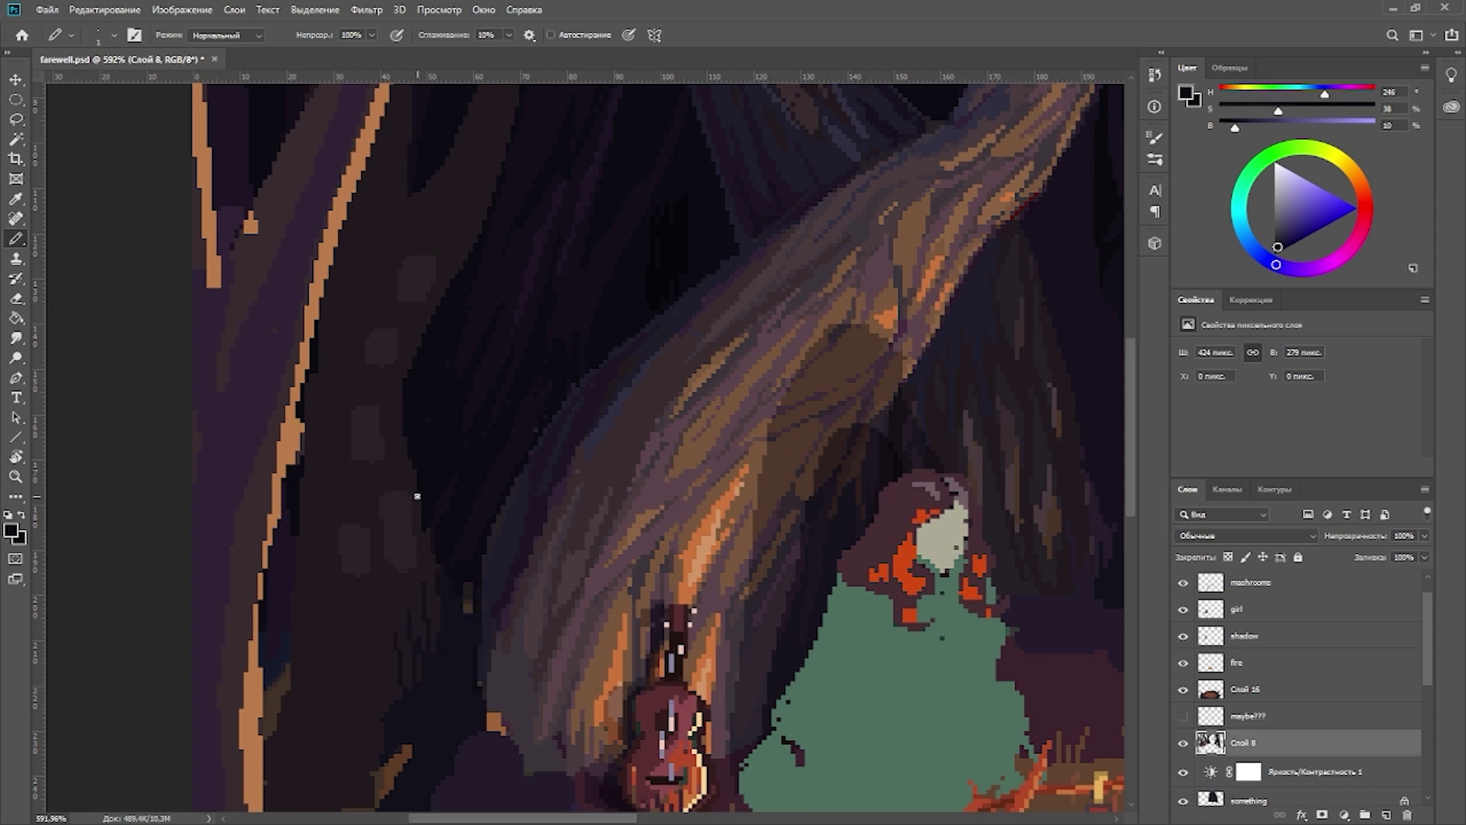
Step: Fill the triangular gap to the left of the crossed trunks with near-black
scroll(417, 497, "up", 5)
scroll(514, 435, "right", 3)
left_click(550, 464, "alt")
scroll(541, 498, "up", 2)
scroll(526, 492, "left", 1)
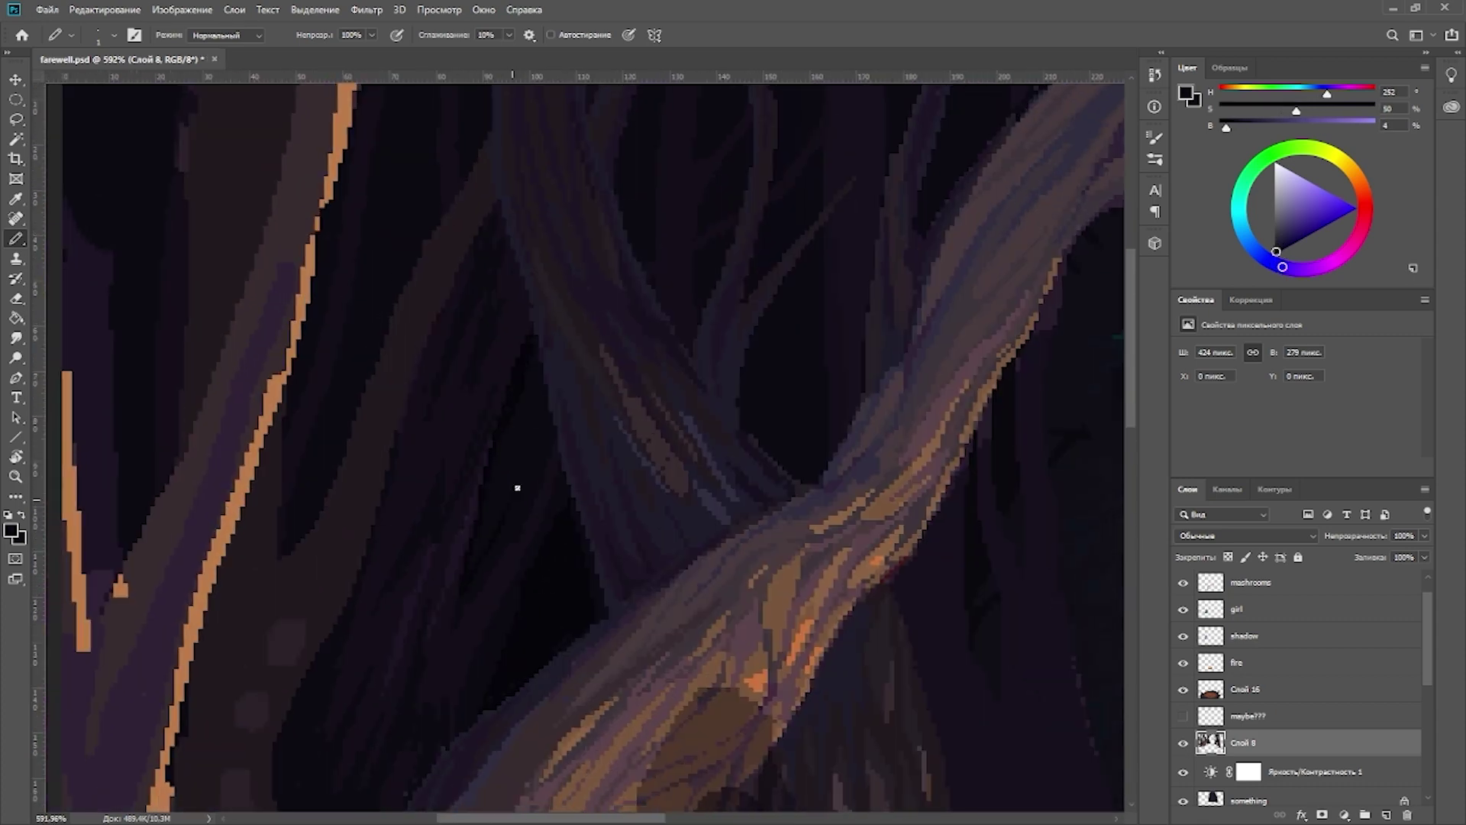
Step: Extend the near-black fill into the gaps between the left background trunks up to the canvas's top edge
scroll(499, 221, "up", 4)
scroll(499, 220, "left", 3)
scroll(527, 311, "down", 3)
scroll(527, 311, "left", 2)
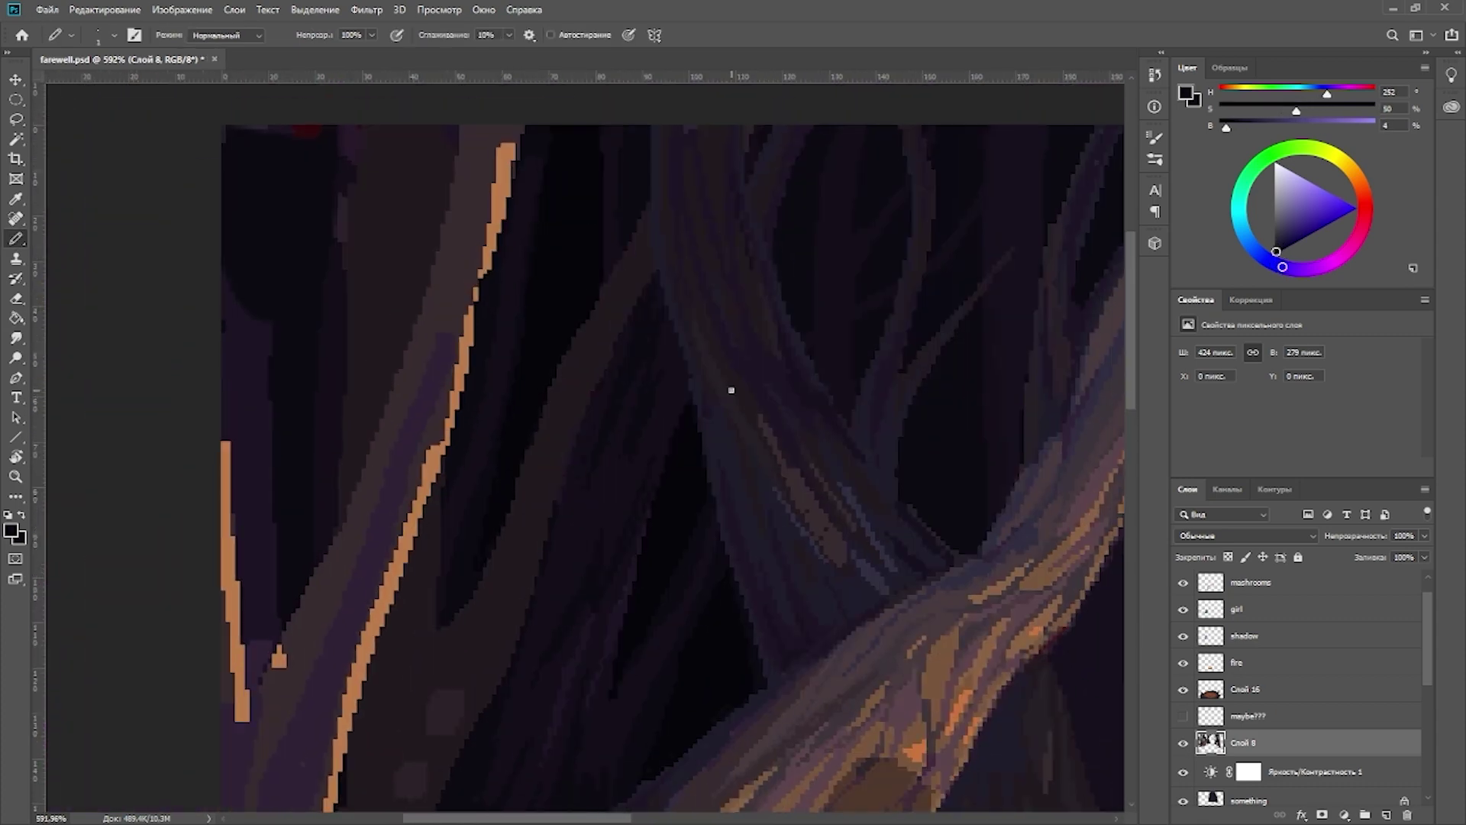
scroll(730, 392, "up", 2)
scroll(730, 392, "right", 1)
scroll(608, 300, "up", 1)
scroll(638, 227, "down", 5)
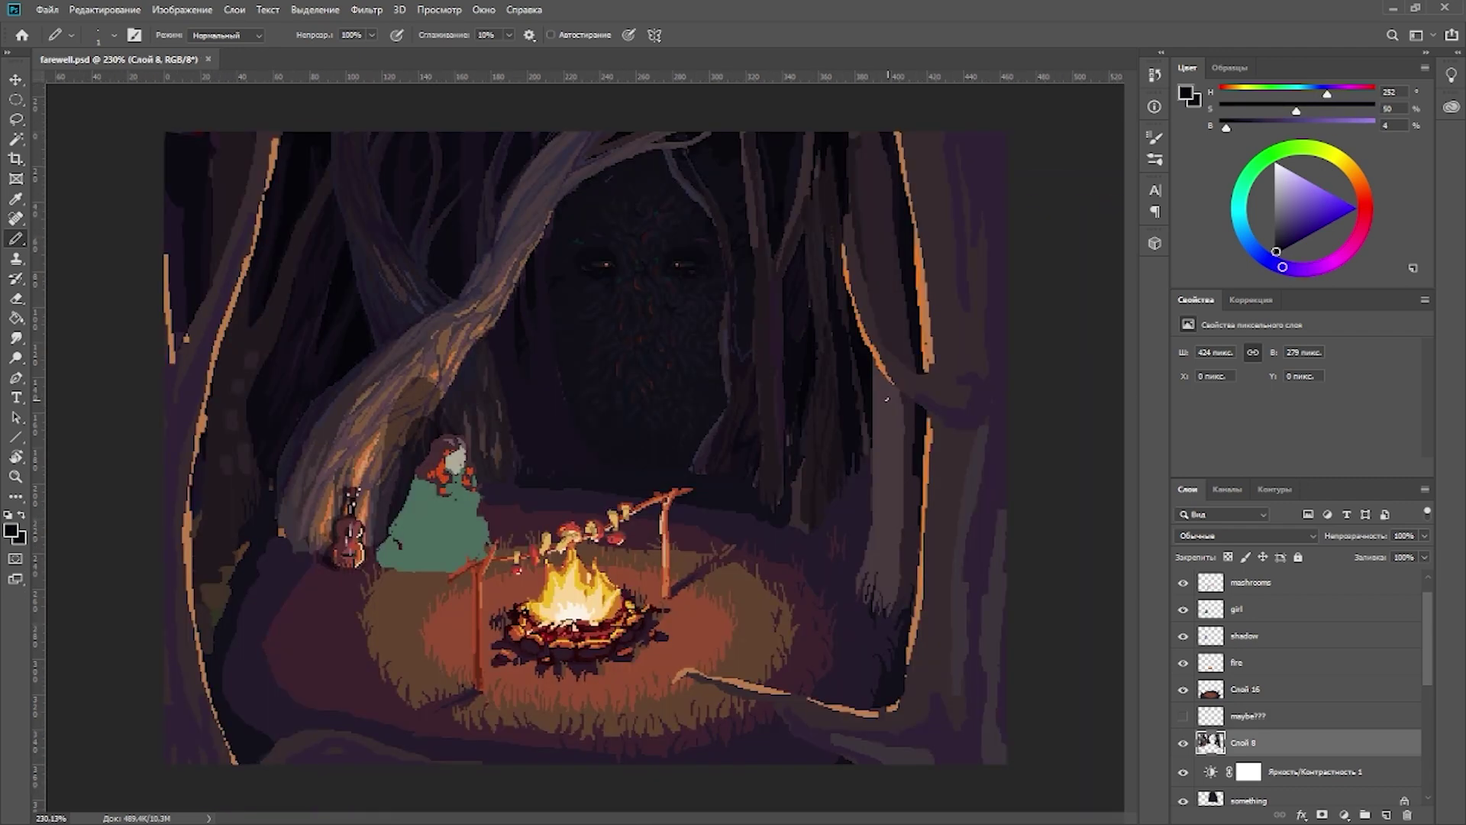
Step: Move Слой 16 below the maybe??? layer and paint grey-brown strokes at the foot of the leaning trunk
scroll(282, 581, "up", 4)
scroll(305, 565, "left", 1)
left_click(353, 556, "alt")
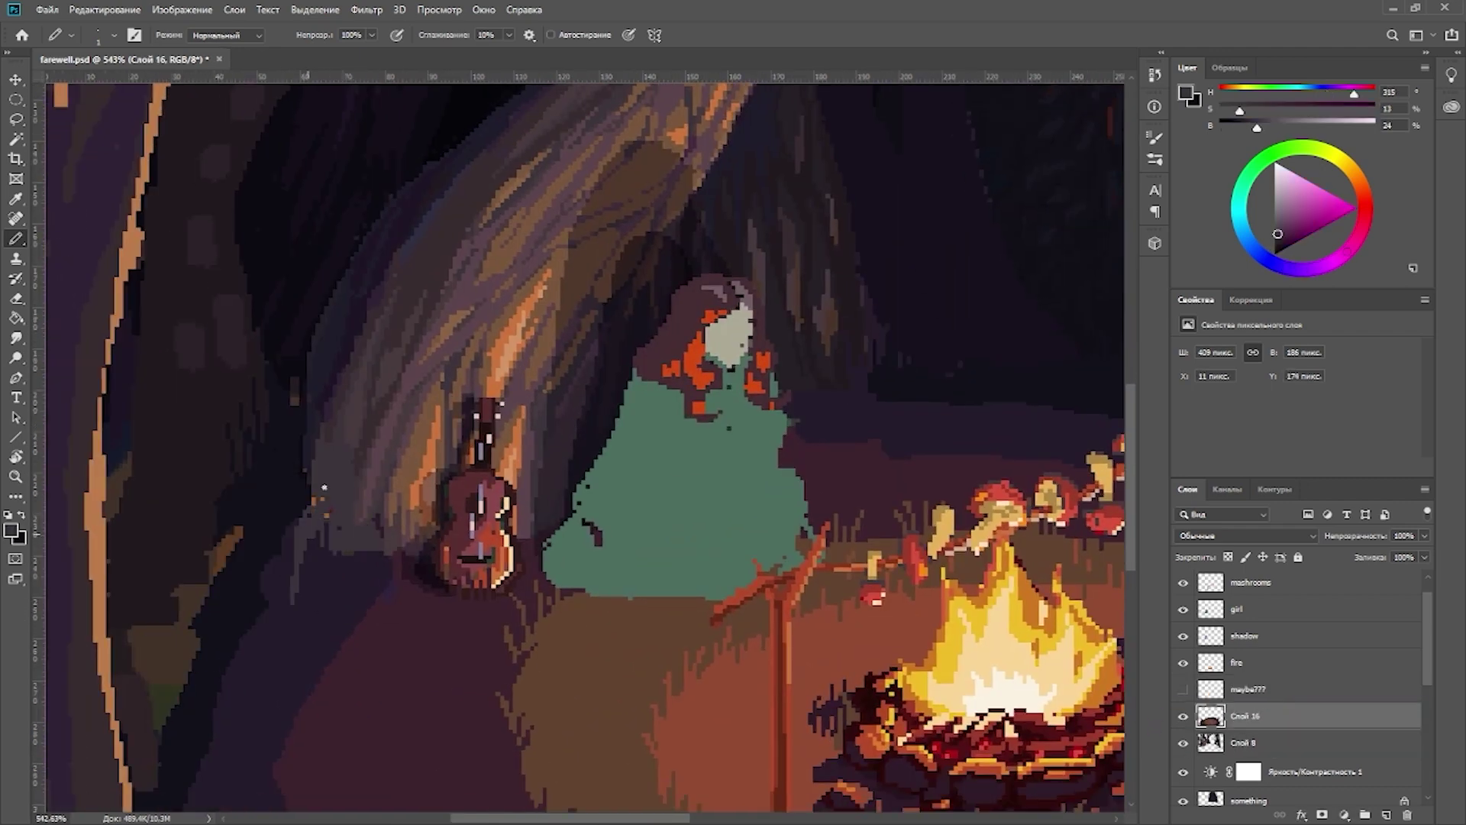
left_click_drag(353, 556, 497, 524)
Step: Paint dark red and dark purple grass blades along the leaning trunk's base and around the guitar
left_click(507, 491, "alt")
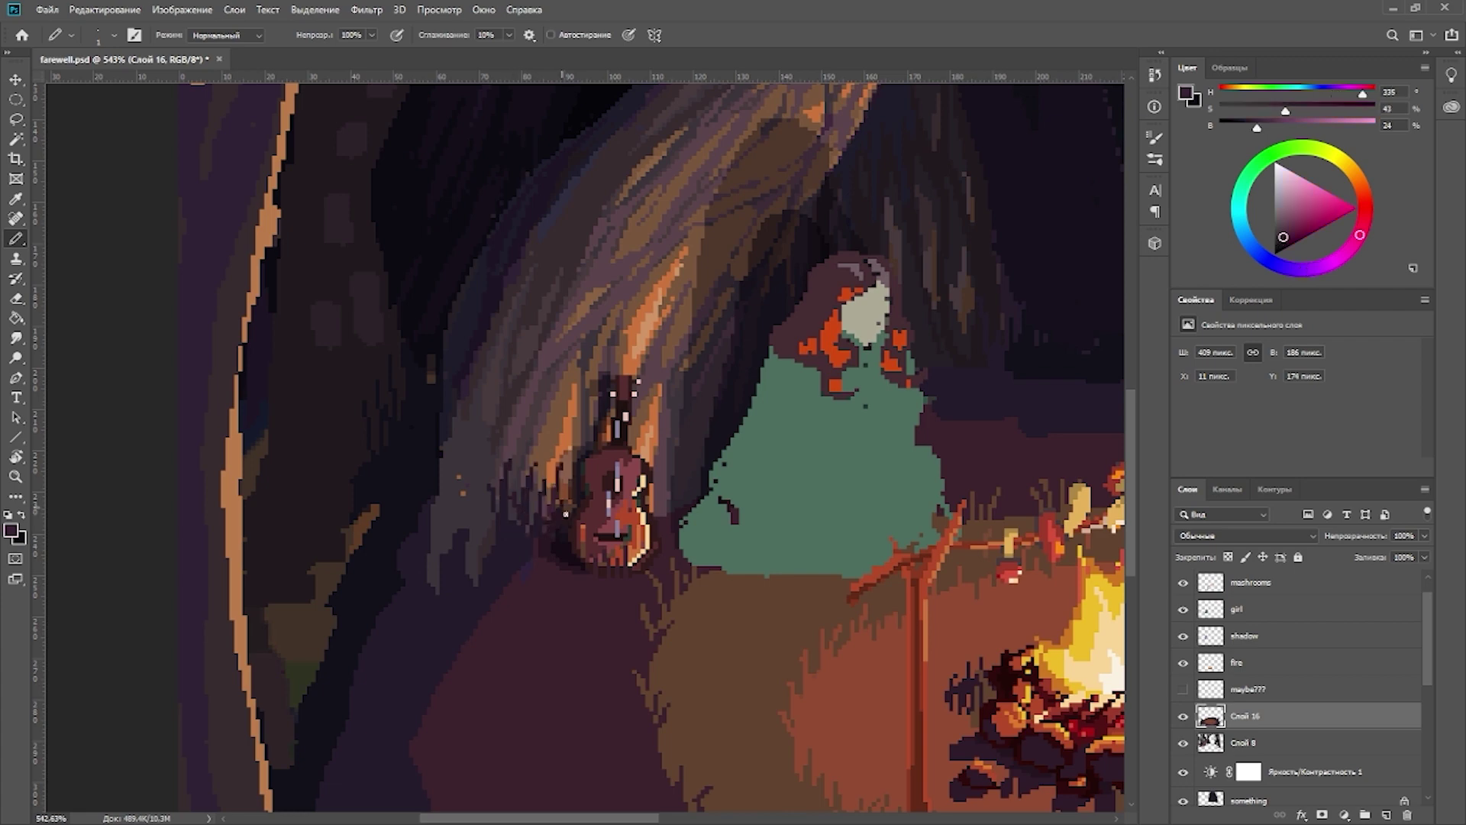
left_click_drag(697, 469, 759, 429)
left_click(672, 524, "alt")
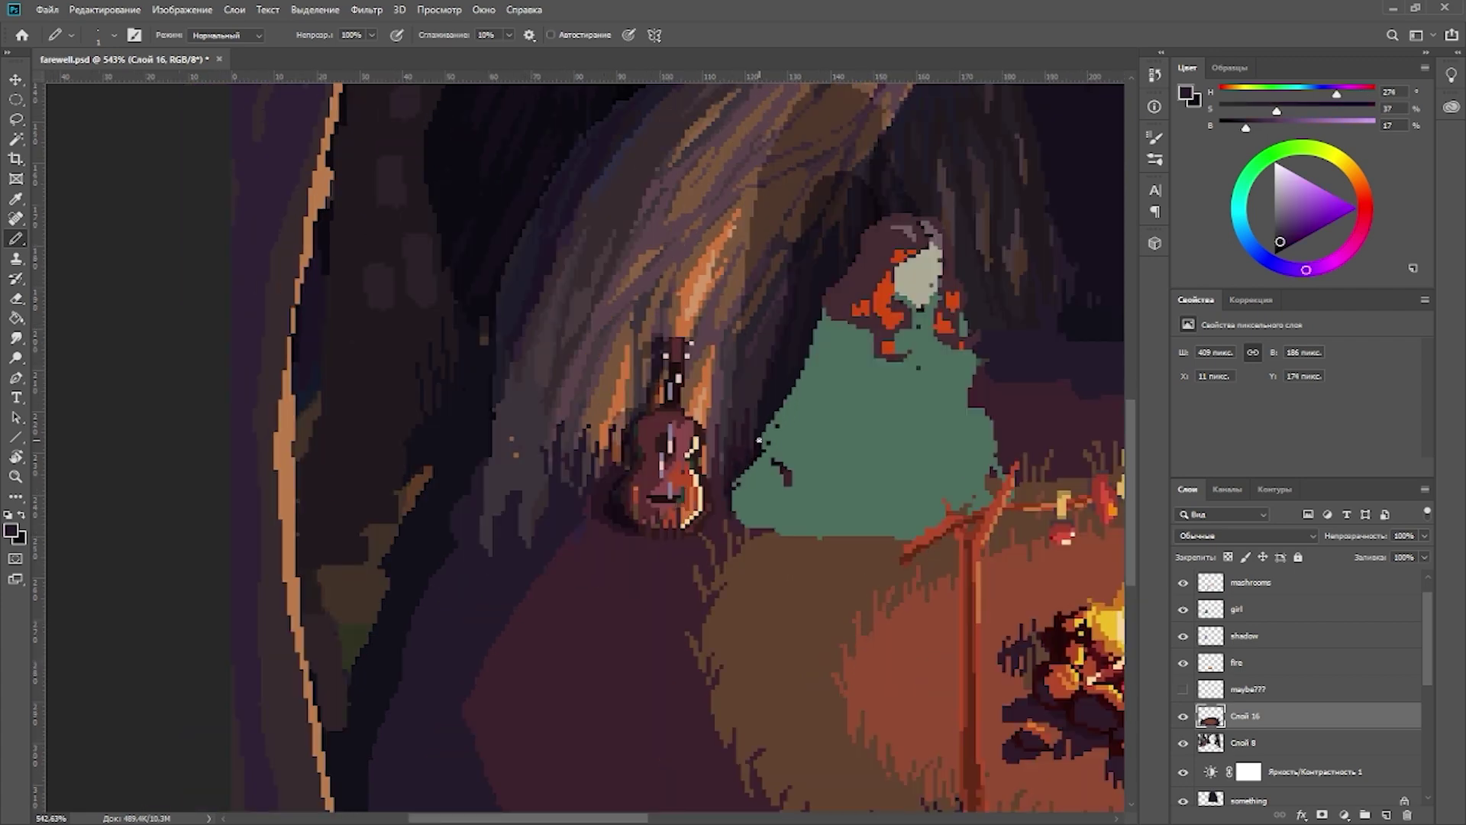
key("z")
scroll(574, 522, "down", 4)
scroll(458, 550, "up", 3)
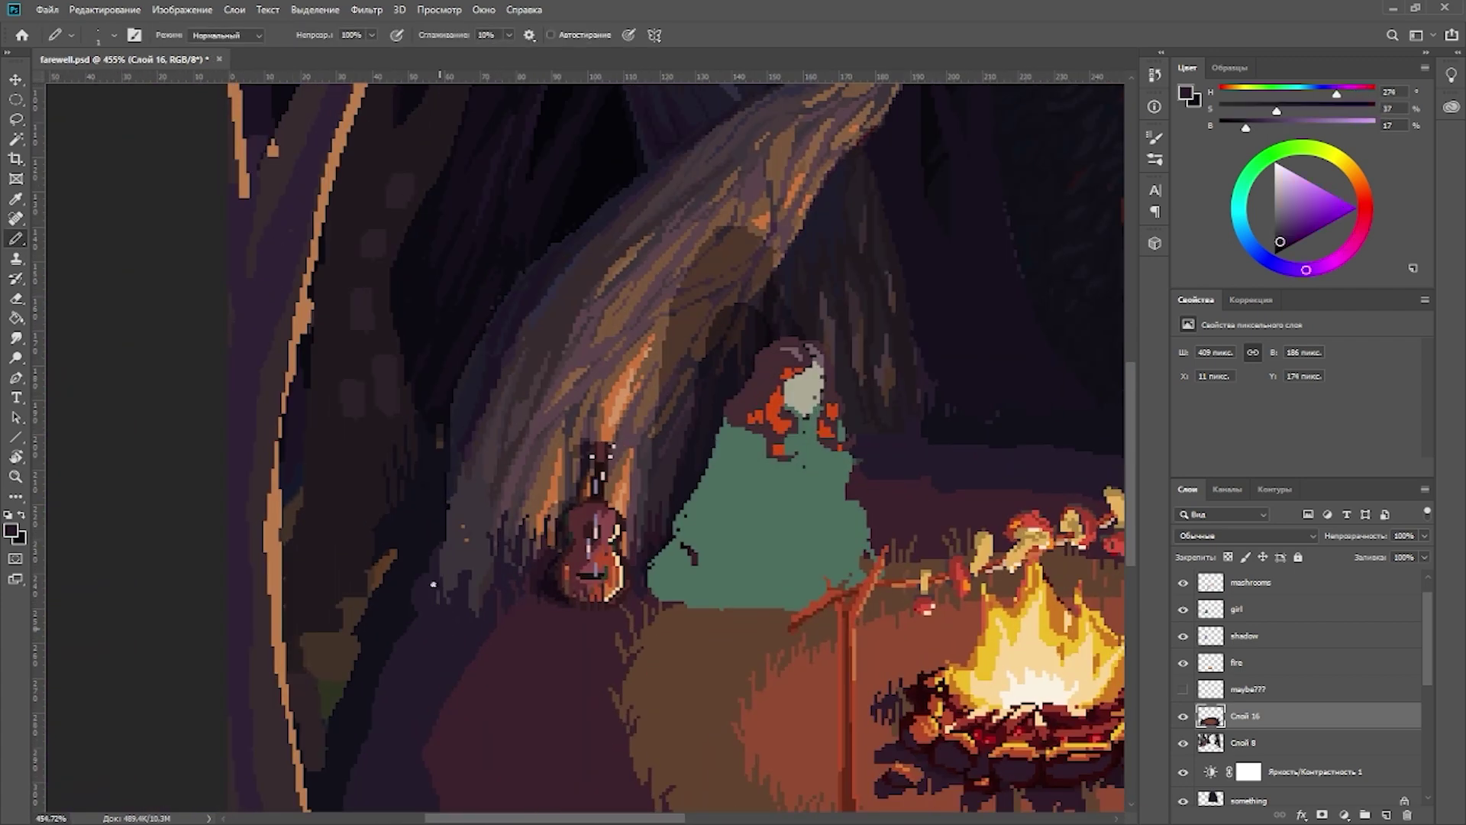
key("b")
key("ctrl+0")
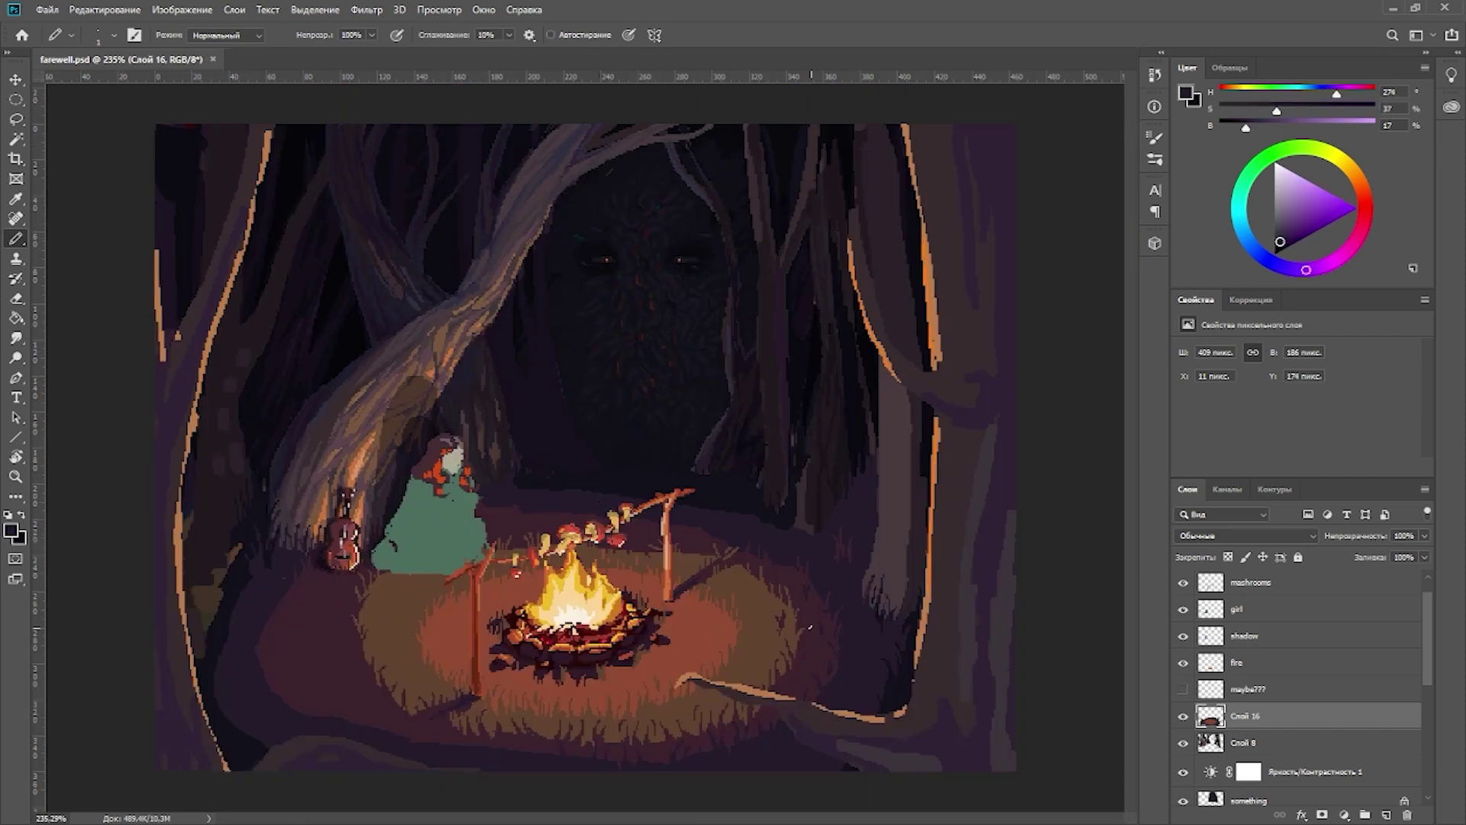
Step: On the front trees layer, shift the left foreground tree and its root inward to the right and upward
left_click(338, 270, "ctrl")
key("ctrl+t")
left_click_drag(391, 716, 410, 690)
key("Return")
key("ctrl+d")
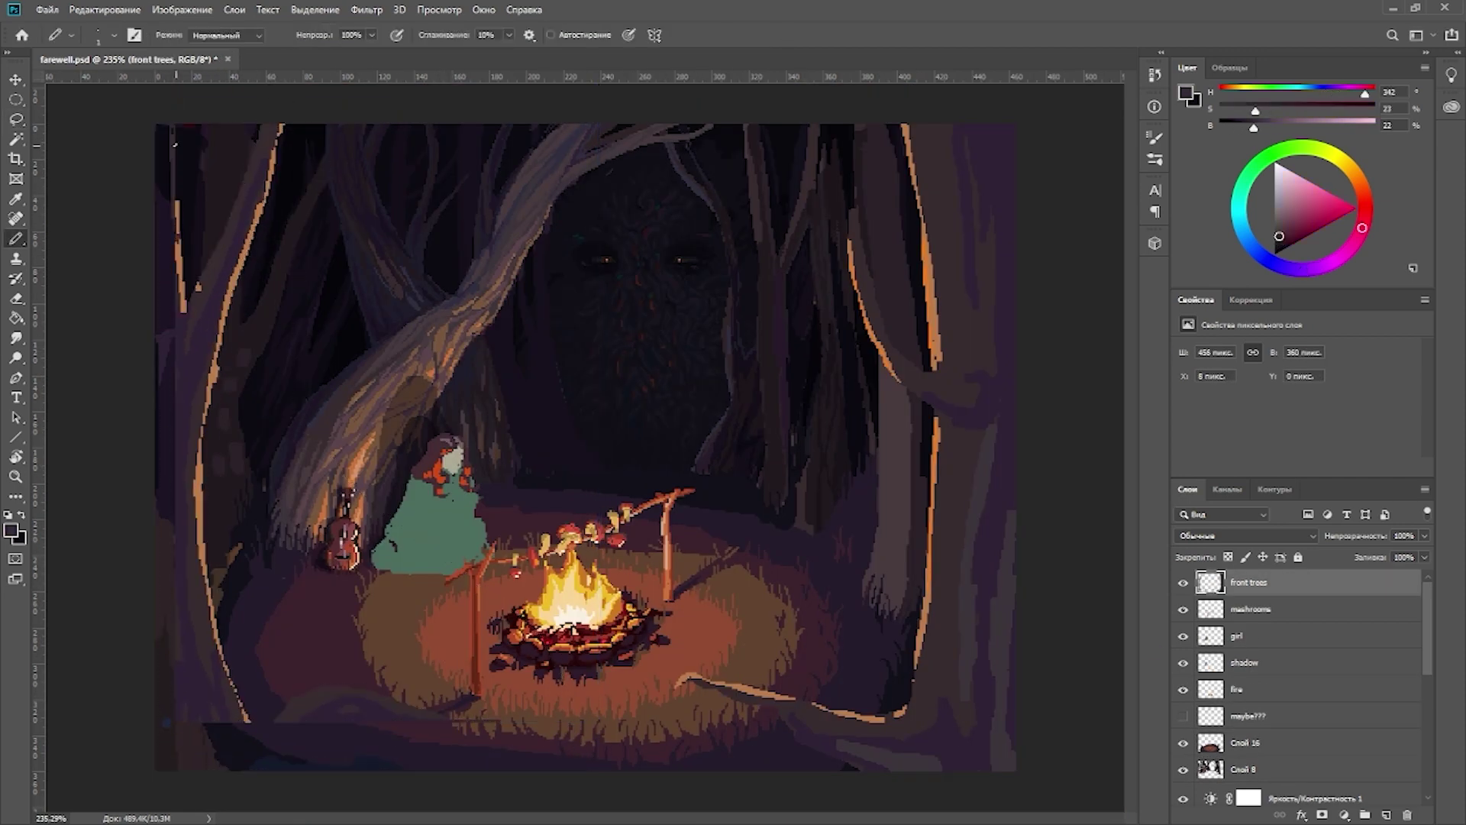
Step: Fill the exposed left and bottom strips with dark brown and darken the foreground trees' outer edges with dark purple
key("e")
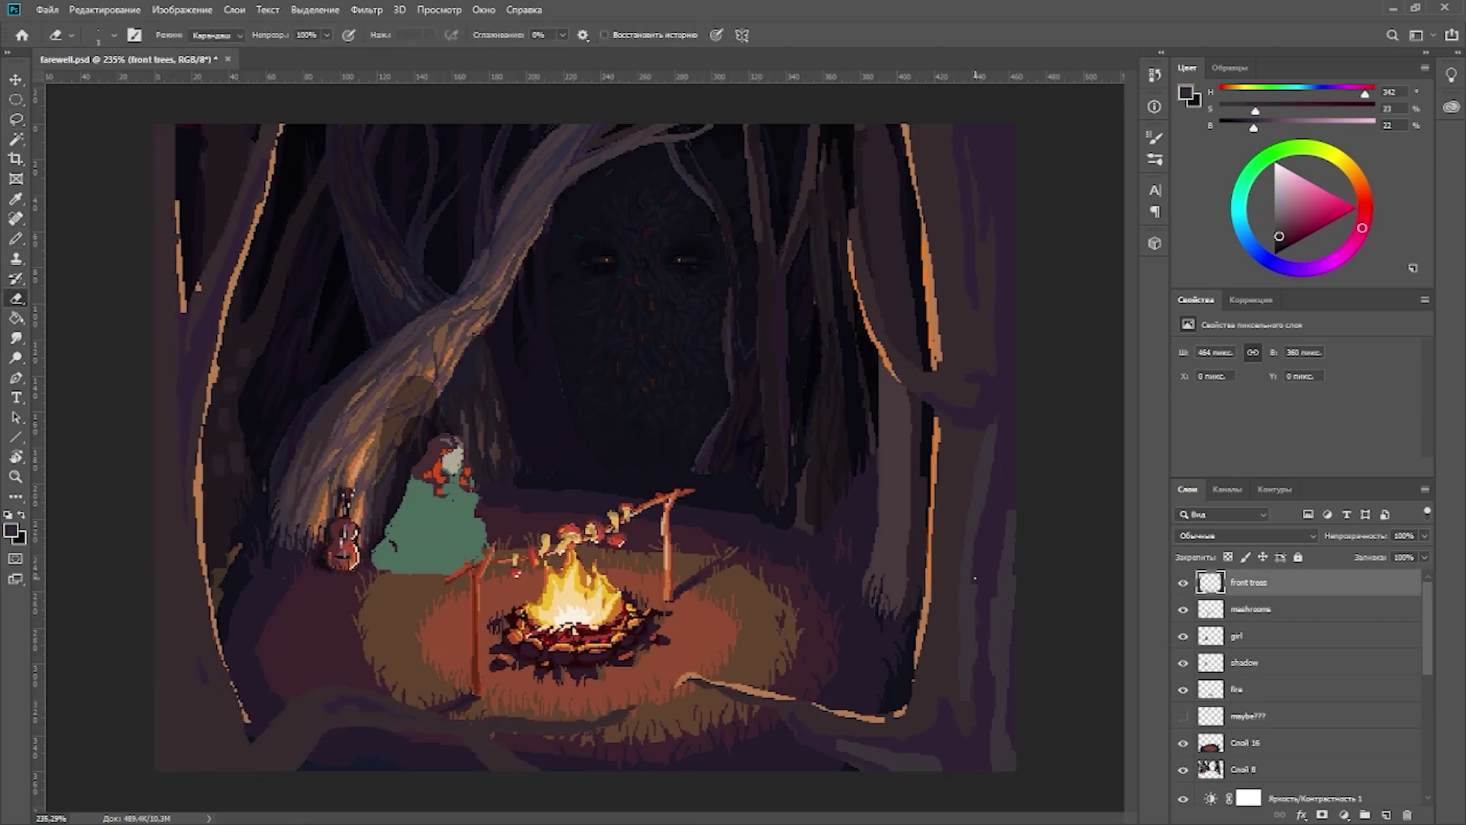
mouse_move(974, 578)
left_mouse_down()
mouse_move(998, 245)
mouse_move(985, 767)
left_mouse_up()
left_click_drag(169, 768, 147, 88)
key("b")
Step: Select the background tree layer Слой 8 and rename it trees
scroll(557, 738, "down", 2)
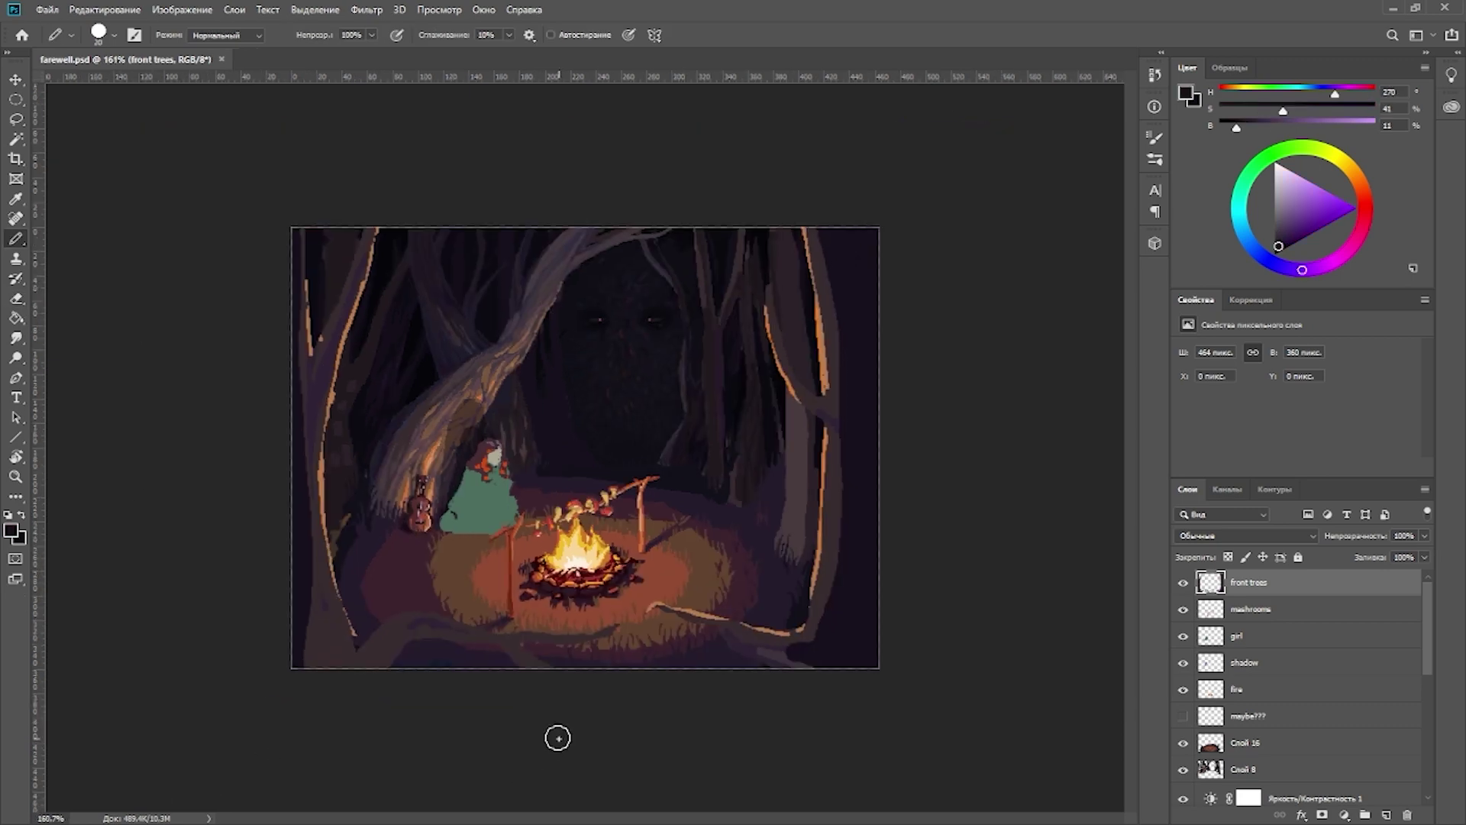
scroll(558, 738, "up", 2)
left_click(467, 699, "ctrl")
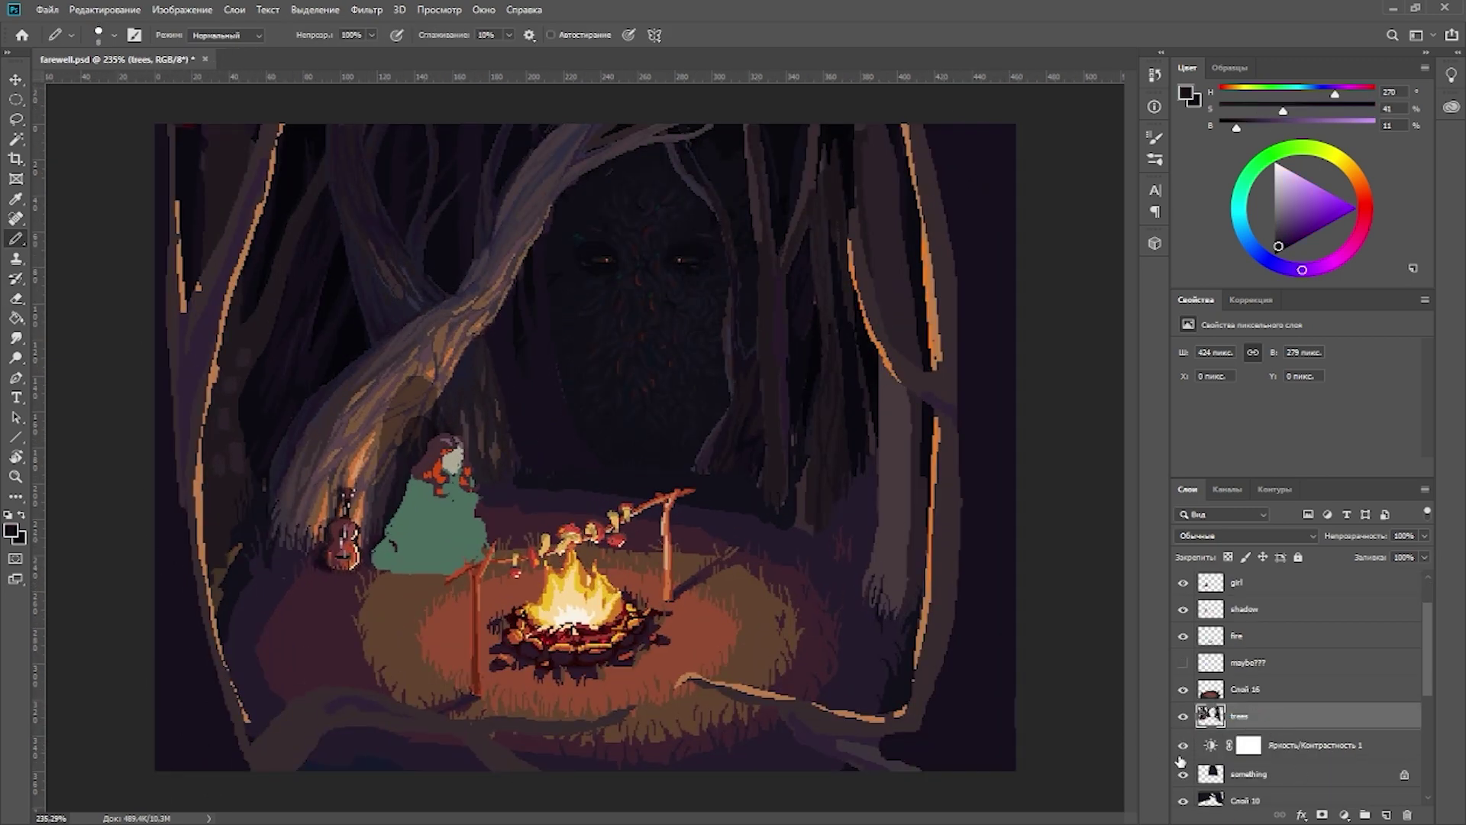
Step: Try erasing the Яркость/Контрастность 1 layer mask around the dark face's eyes and nose
left_click(1249, 744)
scroll(657, 252, "up", 5)
key("e")
scroll(752, 452, "up", 1)
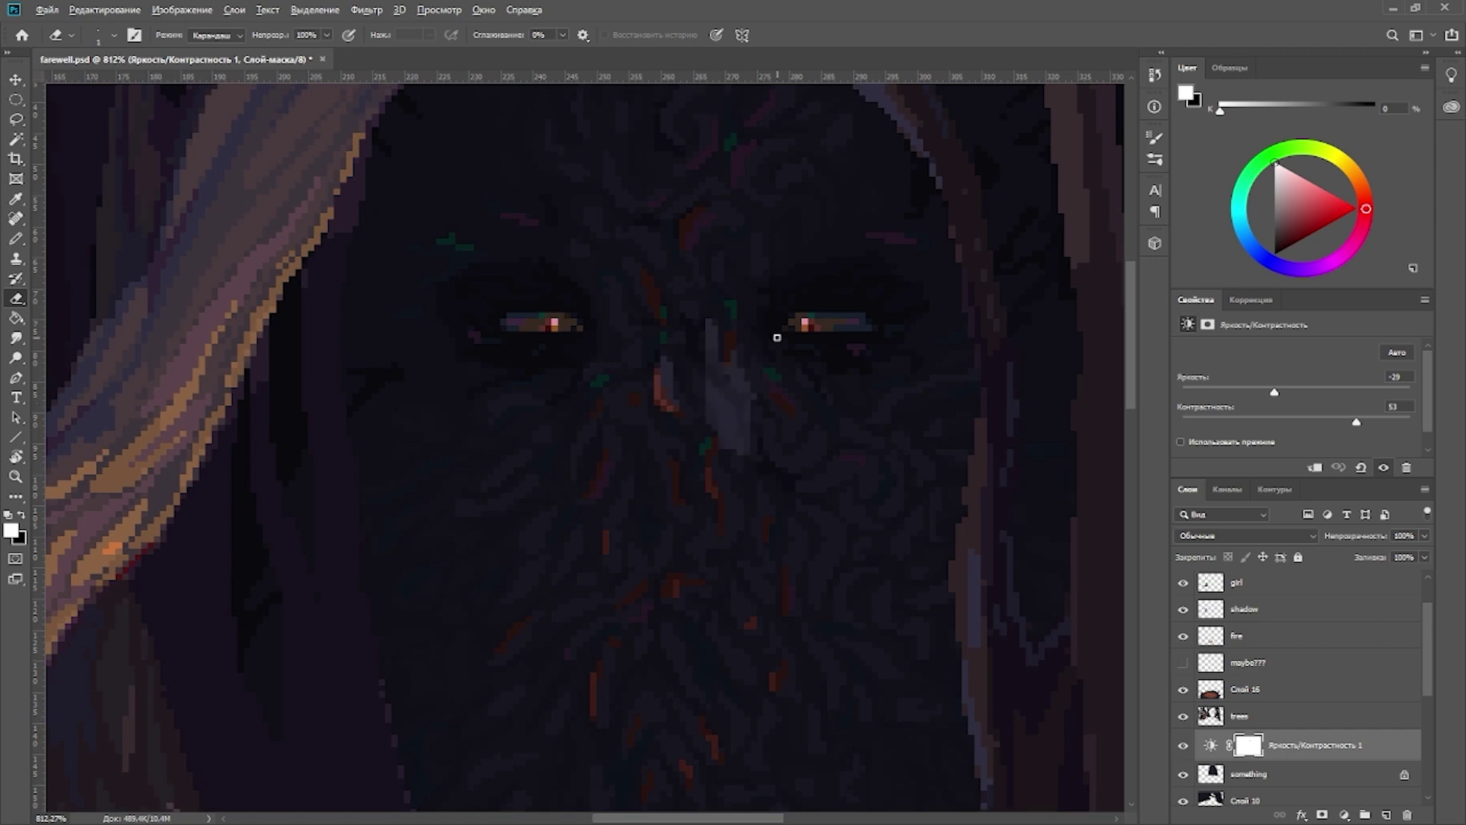
scroll(629, 317, "down", 4)
scroll(703, 300, "up", 5)
scroll(836, 437, "down", 5)
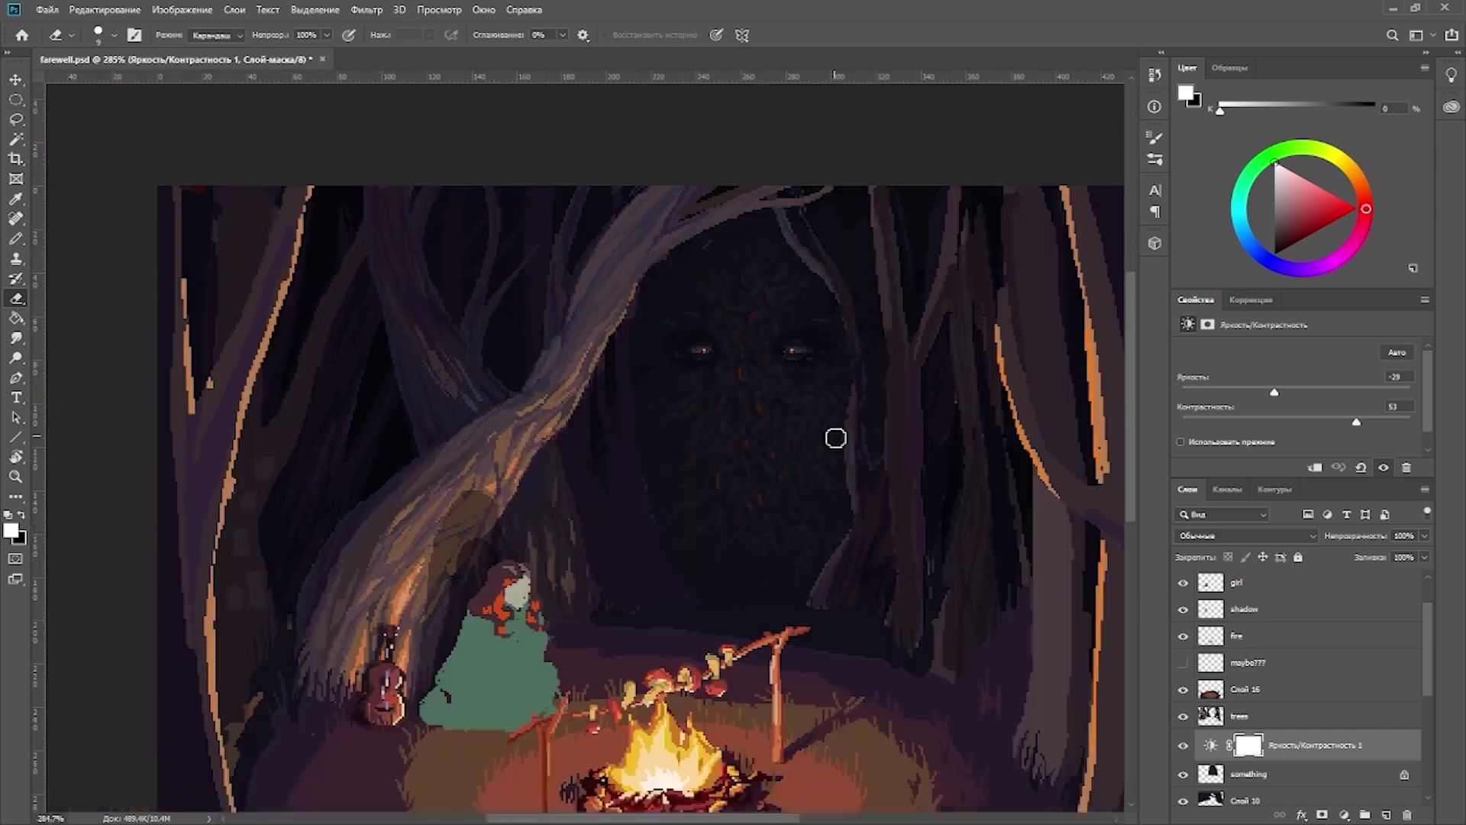
scroll(836, 437, "up", 5)
scroll(877, 340, "down", 5)
scroll(762, 677, "down", 1)
Step: On the trees layer, deepen the gaps between the left background trees with sampled near-black and dark purple tones
left_click(762, 677, "ctrl")
key("b")
scroll(654, 387, "up", 2)
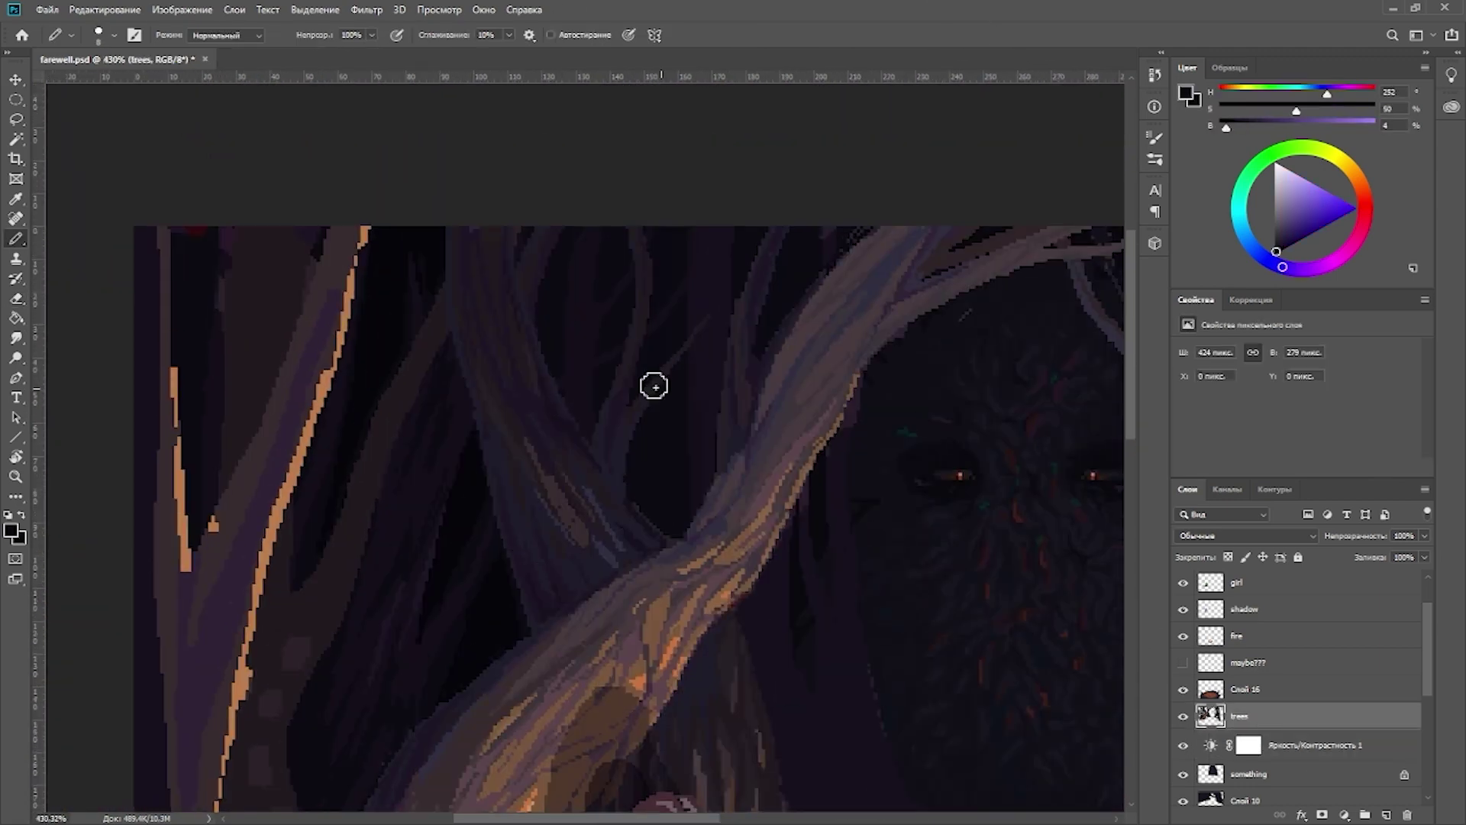
scroll(679, 447, "up", 2)
scroll(580, 269, "down", 3)
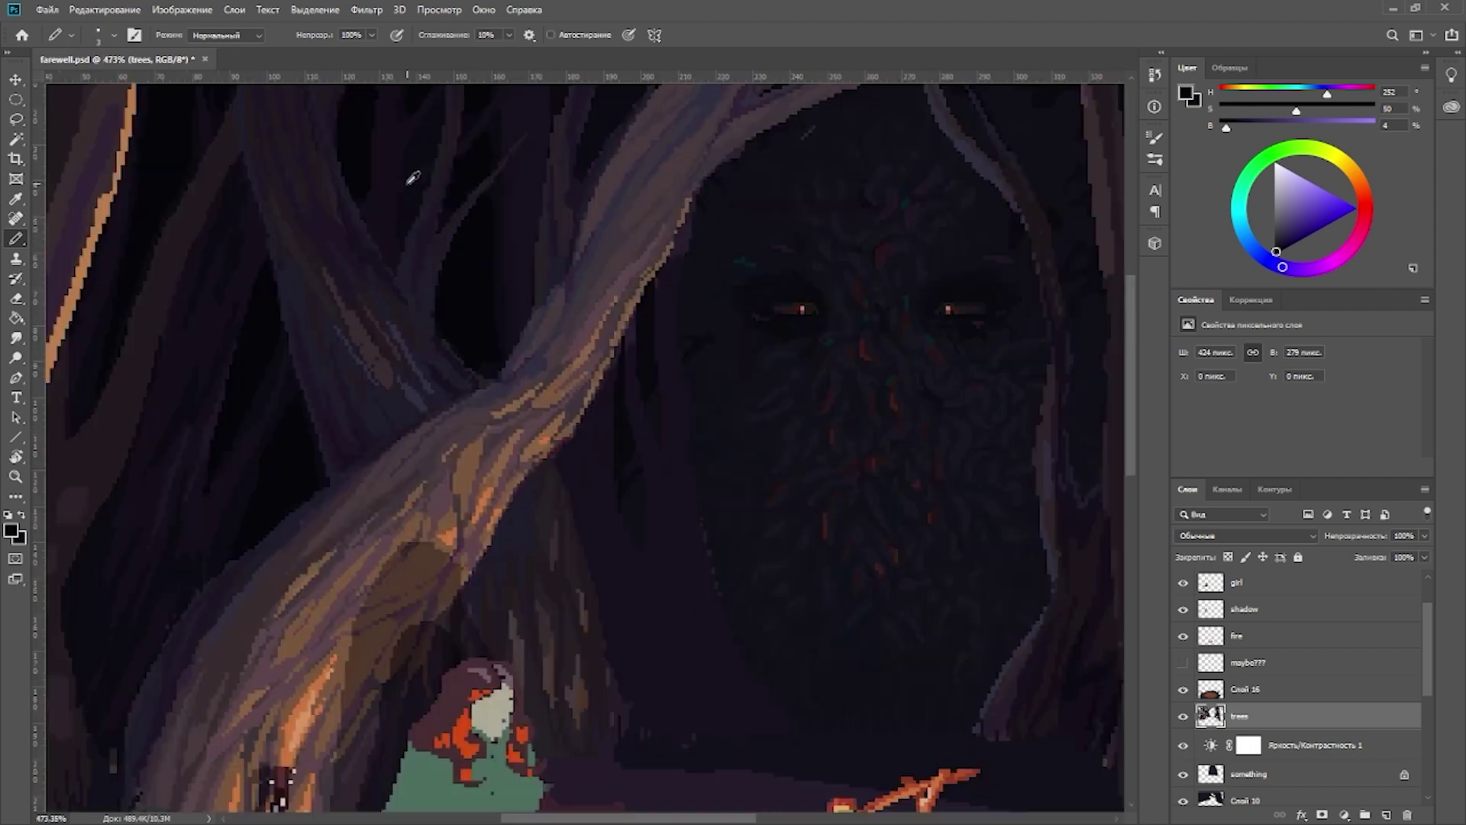
scroll(490, 412, "up", 4)
left_click(490, 412, "alt")
left_click(504, 299, "alt")
left_click(494, 359, "alt")
scroll(587, 539, "up", 1)
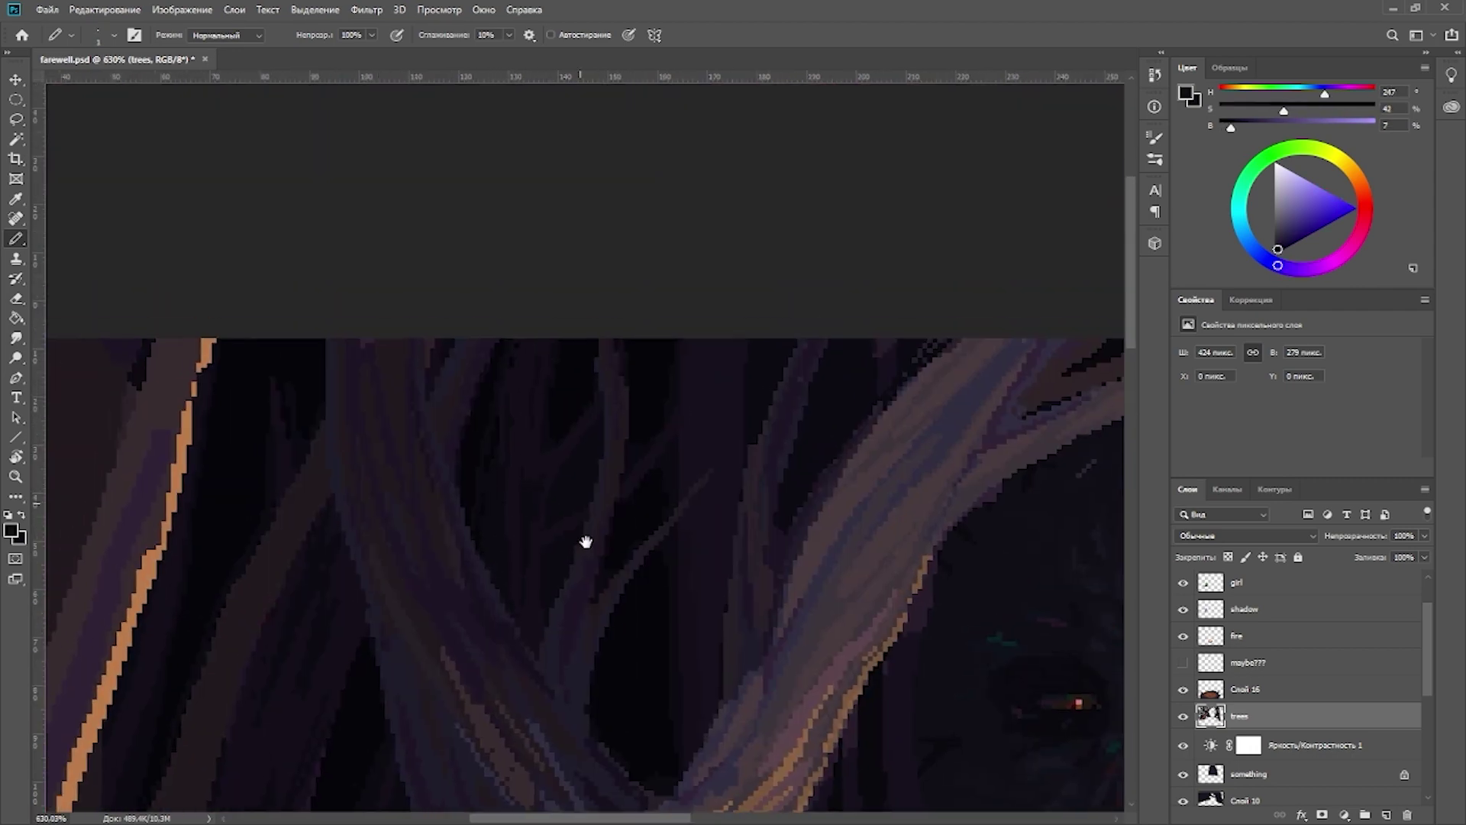
Step: Paint faint dark purple trunks and thin branches in the gap behind the leaning trunk
scroll(602, 353, "down", 2)
left_click(600, 394, "alt")
scroll(693, 334, "up", 1)
scroll(484, 529, "down", 1)
left_click(484, 530, "alt")
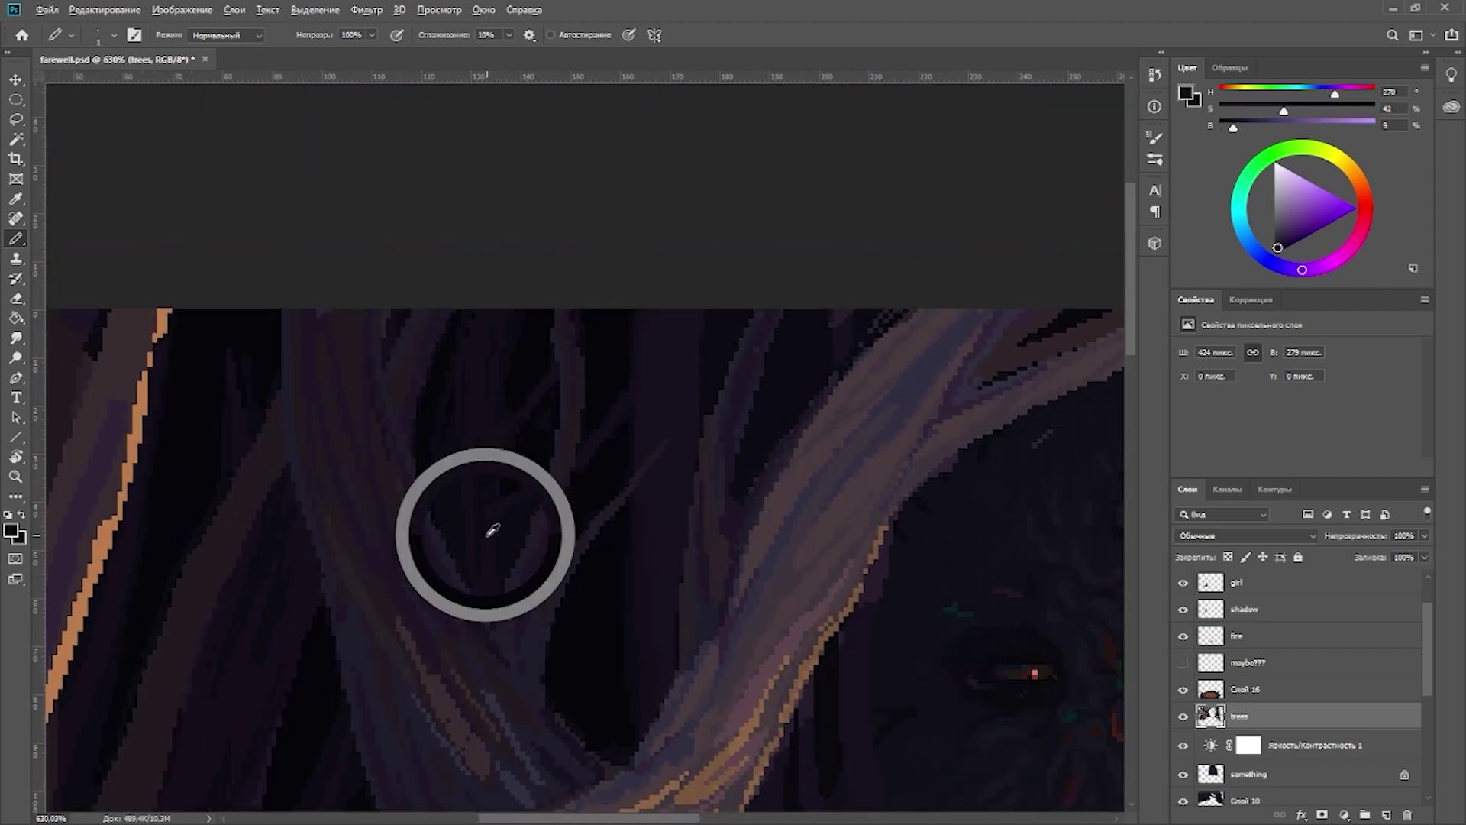
scroll(655, 533, "down", 2)
scroll(760, 334, "down", 2)
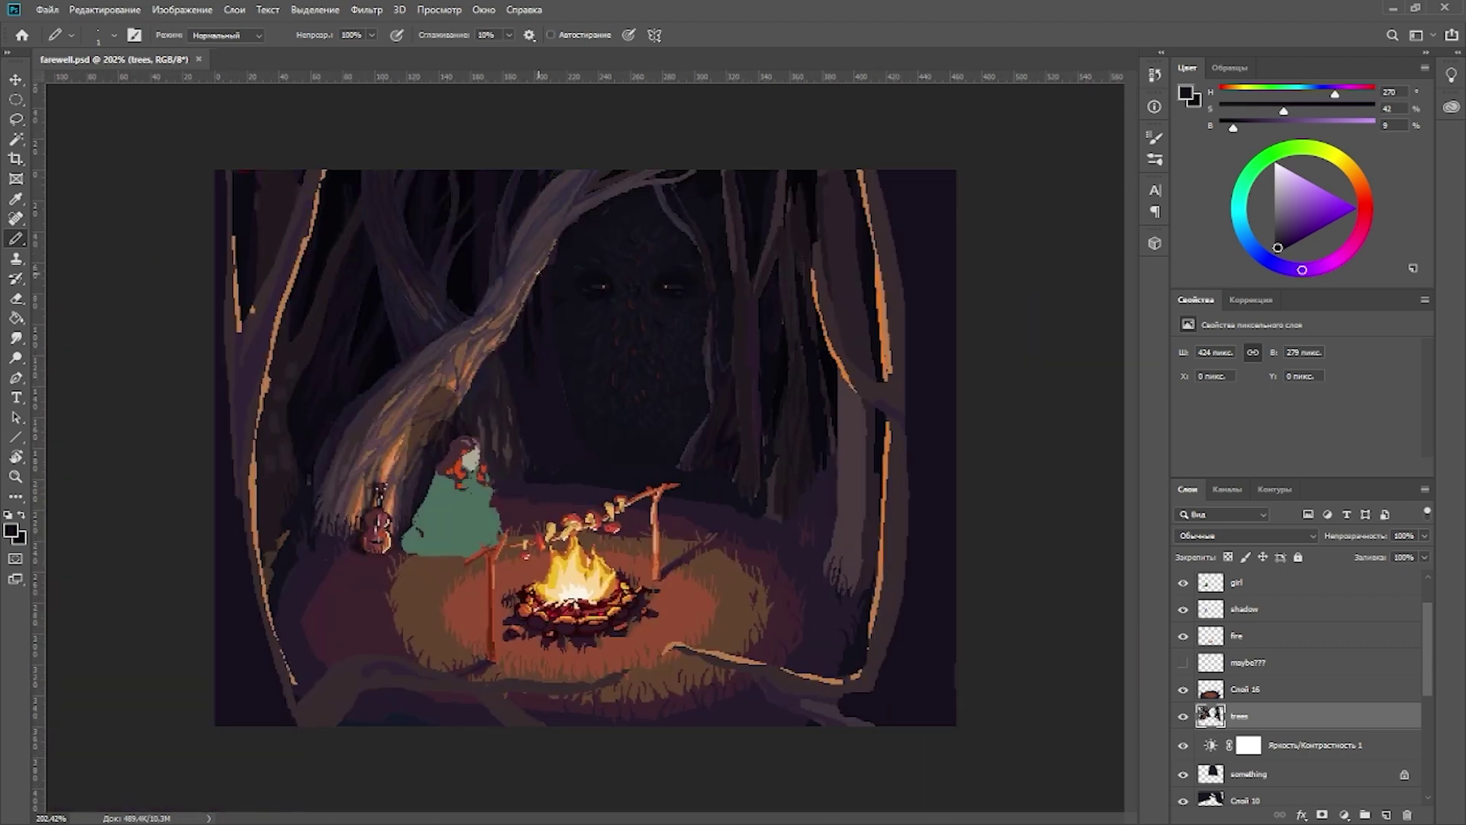
scroll(538, 271, "up", 2)
left_click(858, 335, "alt")
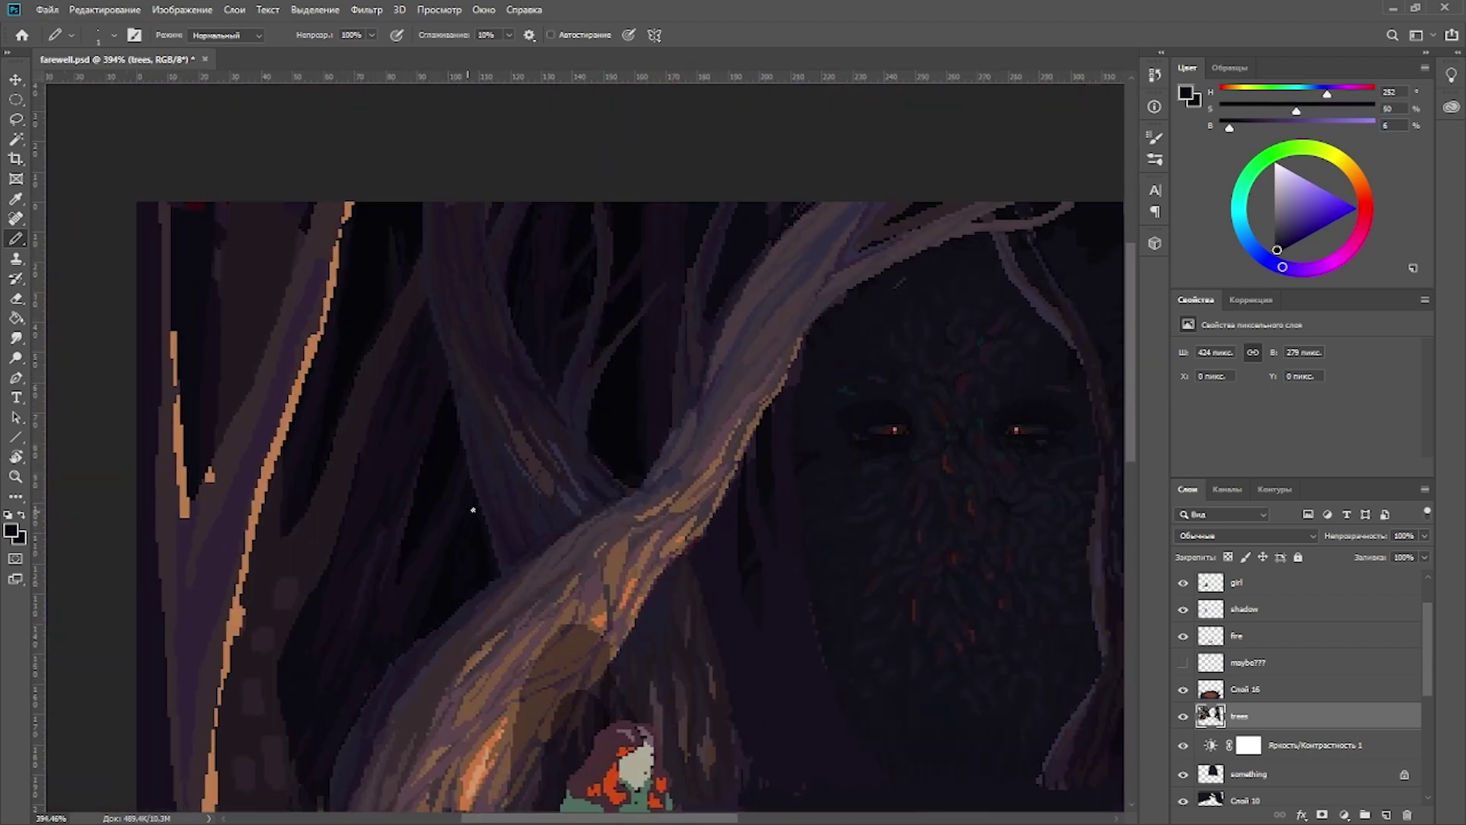
Step: Fill the gap between the curved branch and the trunks right of the face with near-black
left_click_drag(701, 406, 763, 107)
scroll(799, 168, "down", 2)
scroll(799, 169, "up", 2)
left_click_drag(799, 168, 733, 272)
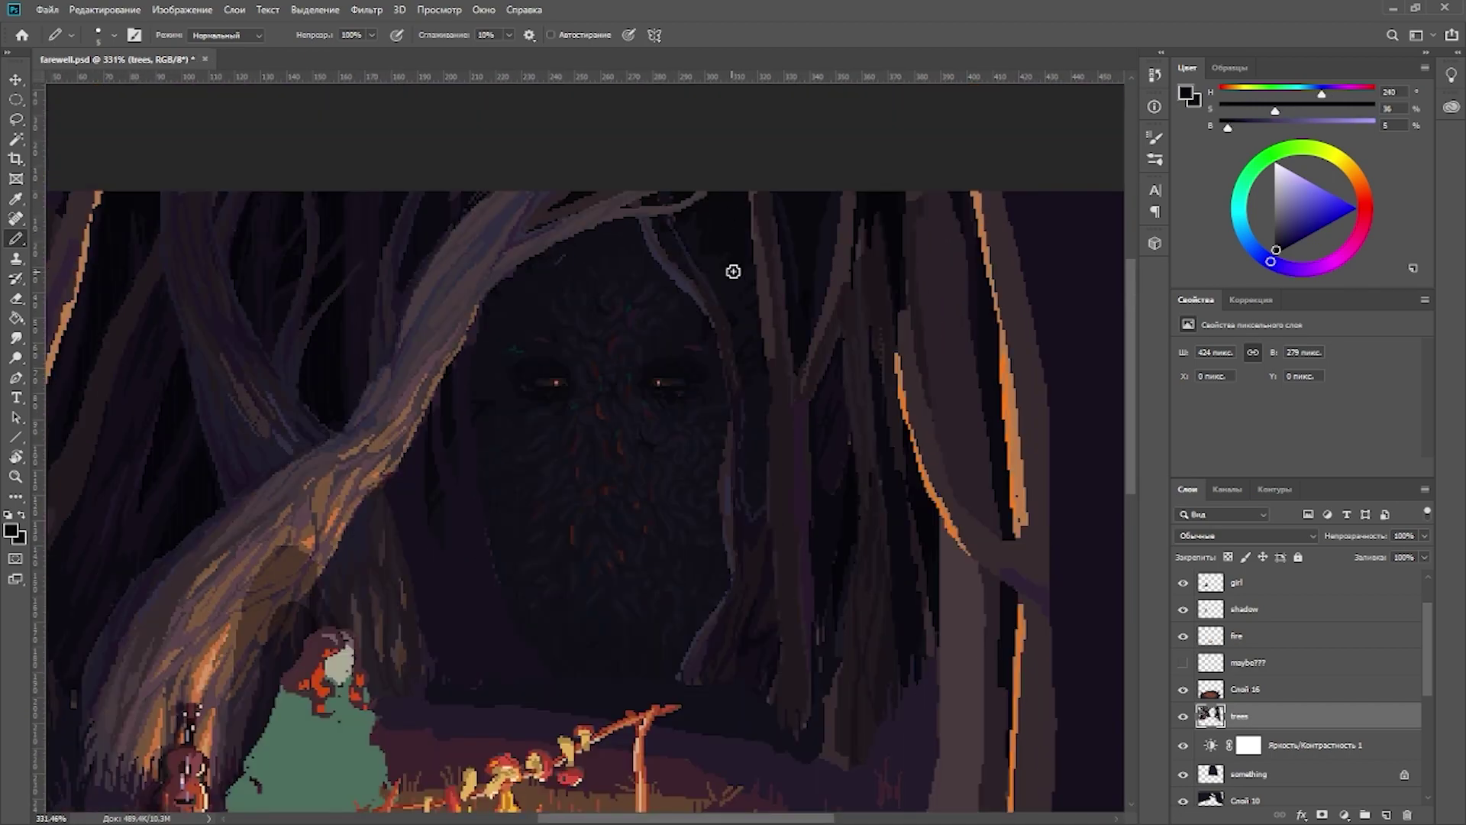
left_click(737, 264, "alt")
scroll(789, 199, "down", 2)
scroll(784, 463, "up", 3)
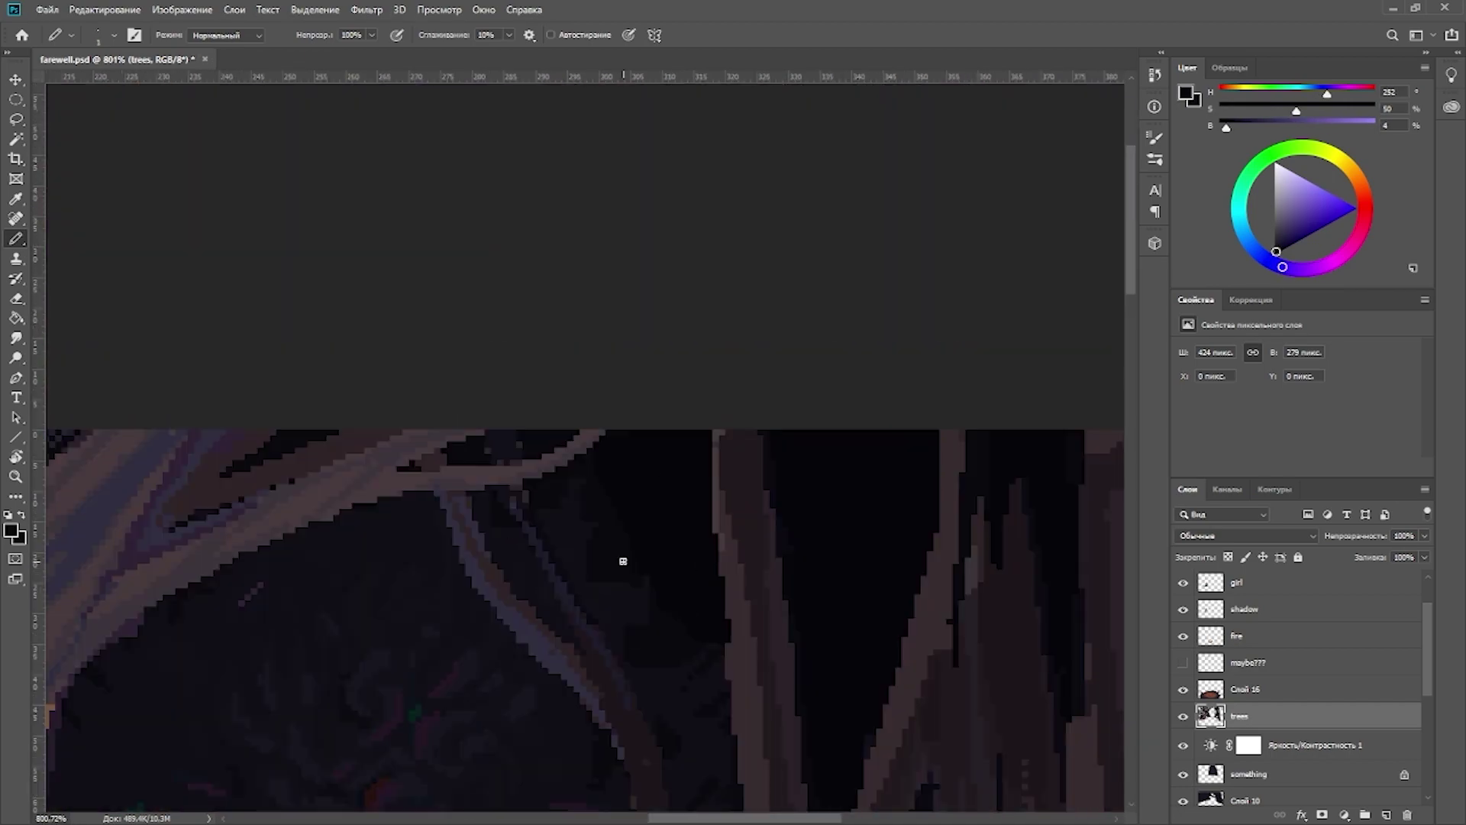
Step: Shade the background trunks right of the face and their bases with sampled dark brown and dark purple strokes
left_click(772, 540, "alt")
scroll(772, 540, "down", 3)
scroll(751, 376, "up", 1)
scroll(752, 375, "up", 2)
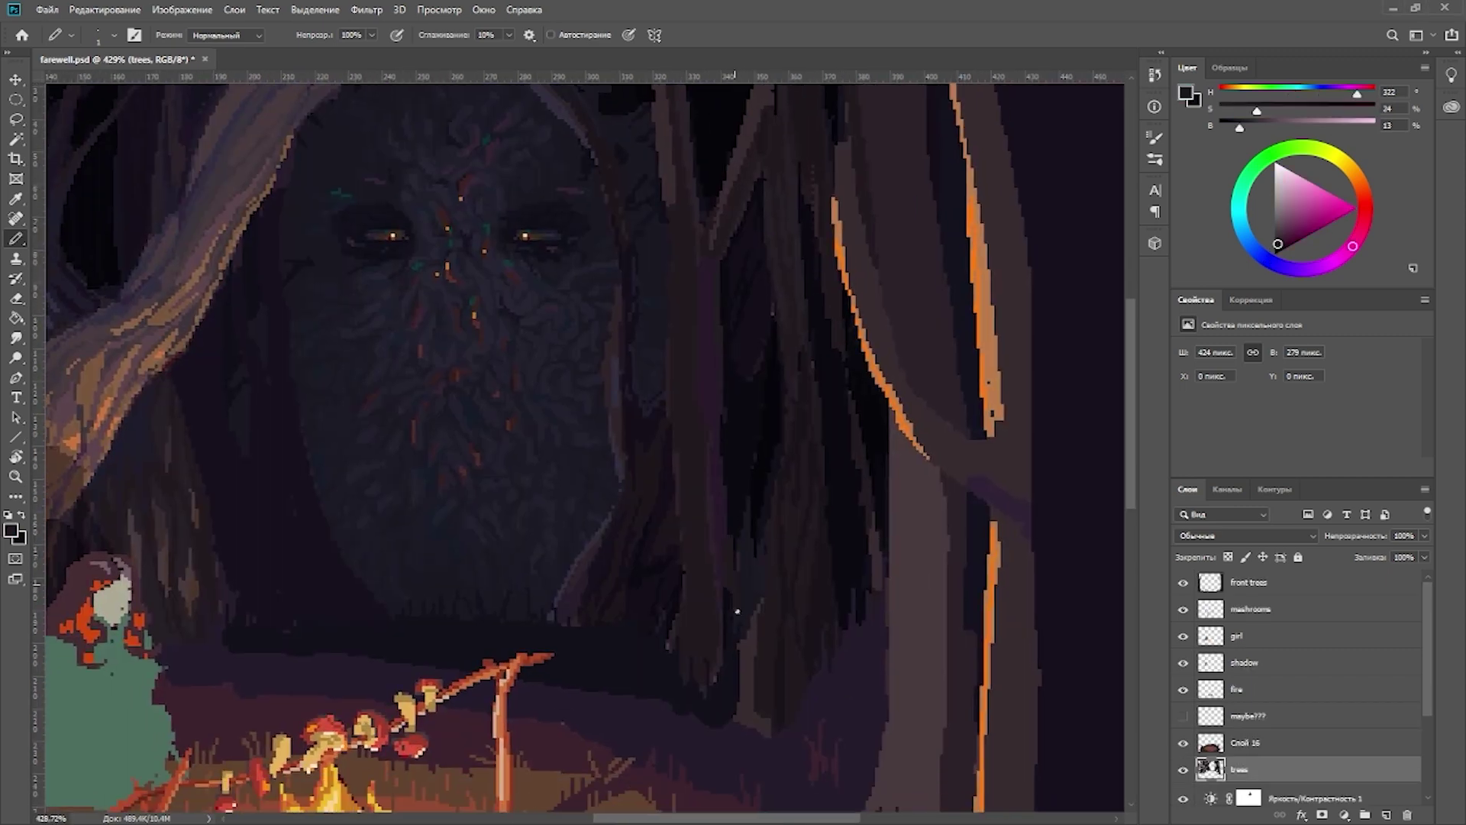
left_click(746, 564, "alt")
left_click(750, 592, "alt")
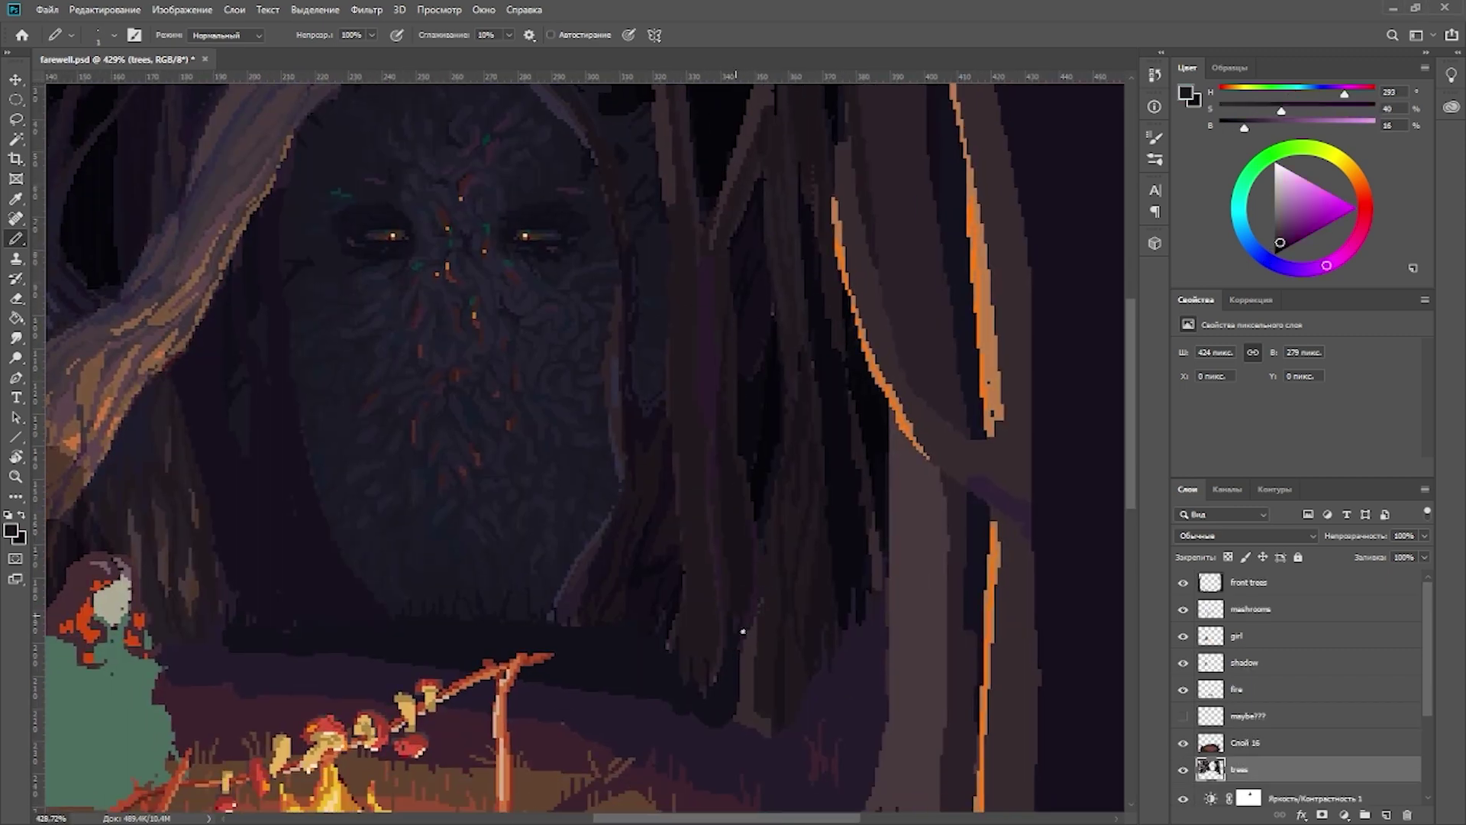
scroll(740, 603, "down", 1)
scroll(730, 582, "up", 1)
Step: Refine the upper part of the trunk nearest the face with dark brown shading and eraser touch-ups
left_click_drag(675, 91, 690, 213)
left_click(690, 213, "alt")
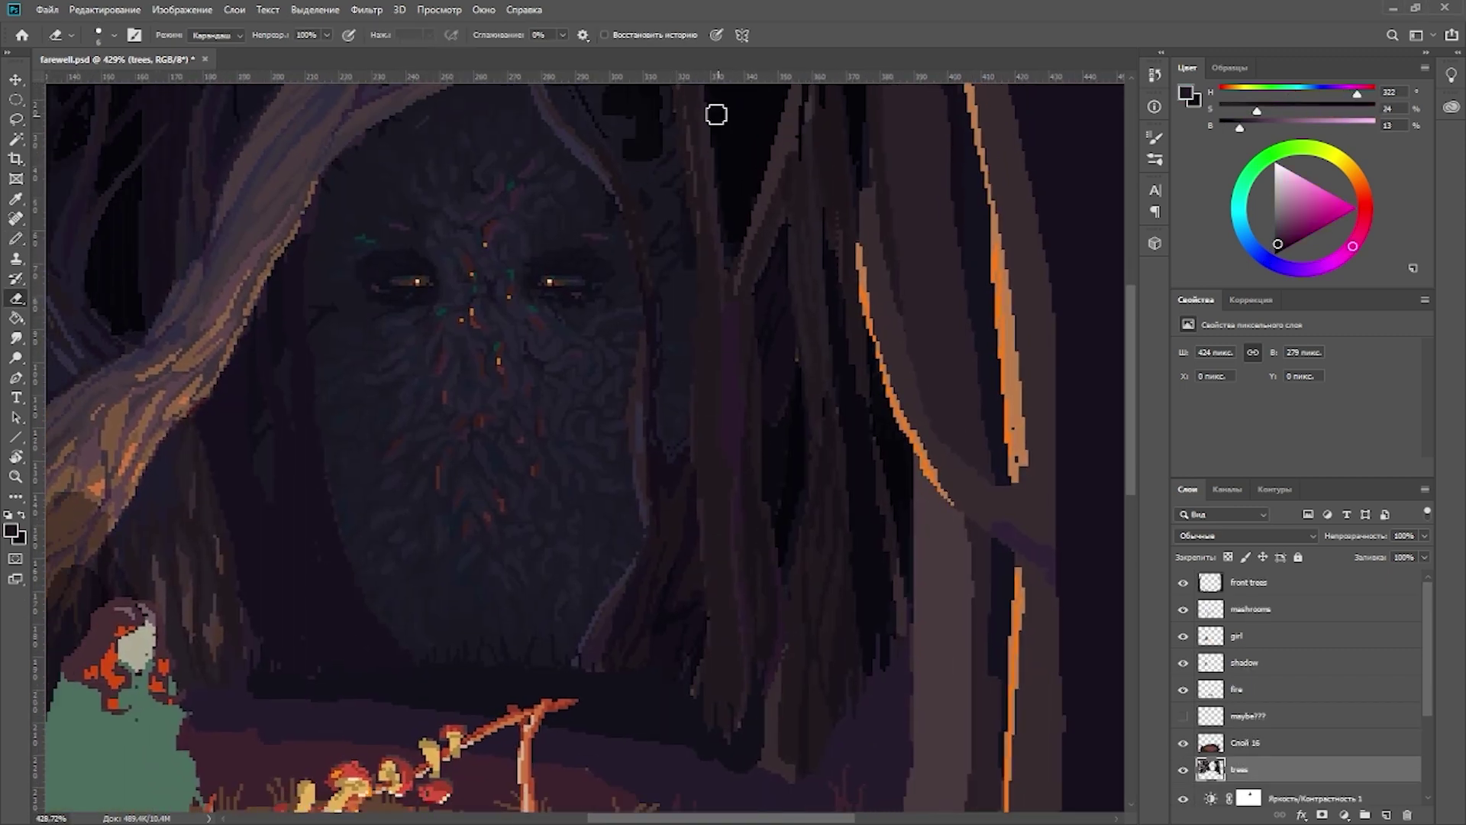
scroll(637, 235, "down", 1)
scroll(683, 379, "up", 1)
left_click(725, 291, "alt")
scroll(725, 291, "down", 1)
scroll(697, 245, "up", 1)
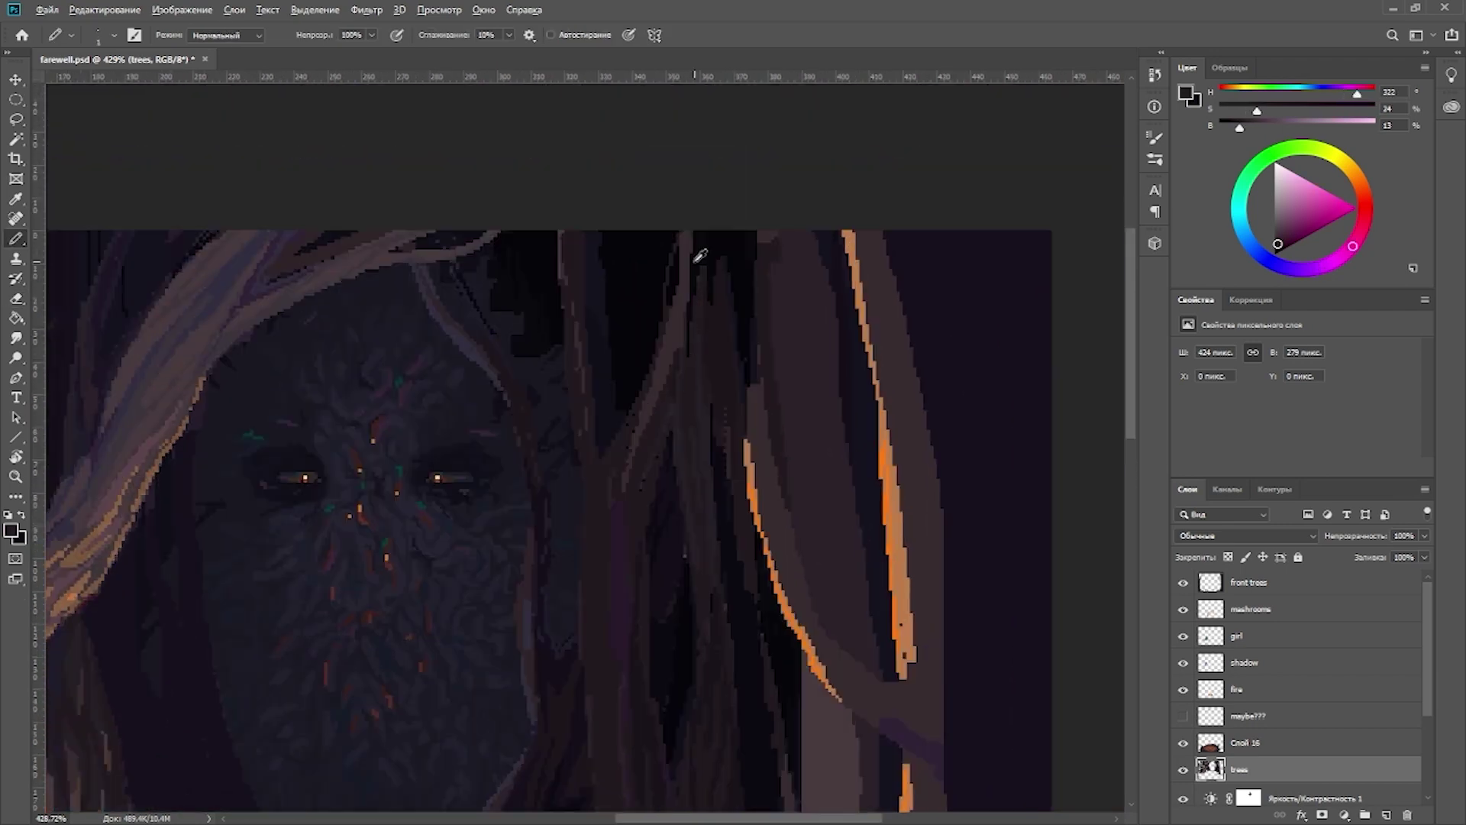
Step: Darken the diagonal branch among the right background trunks with blackish purple and add dark purple bark strokes
left_click_drag(697, 245, 682, 226)
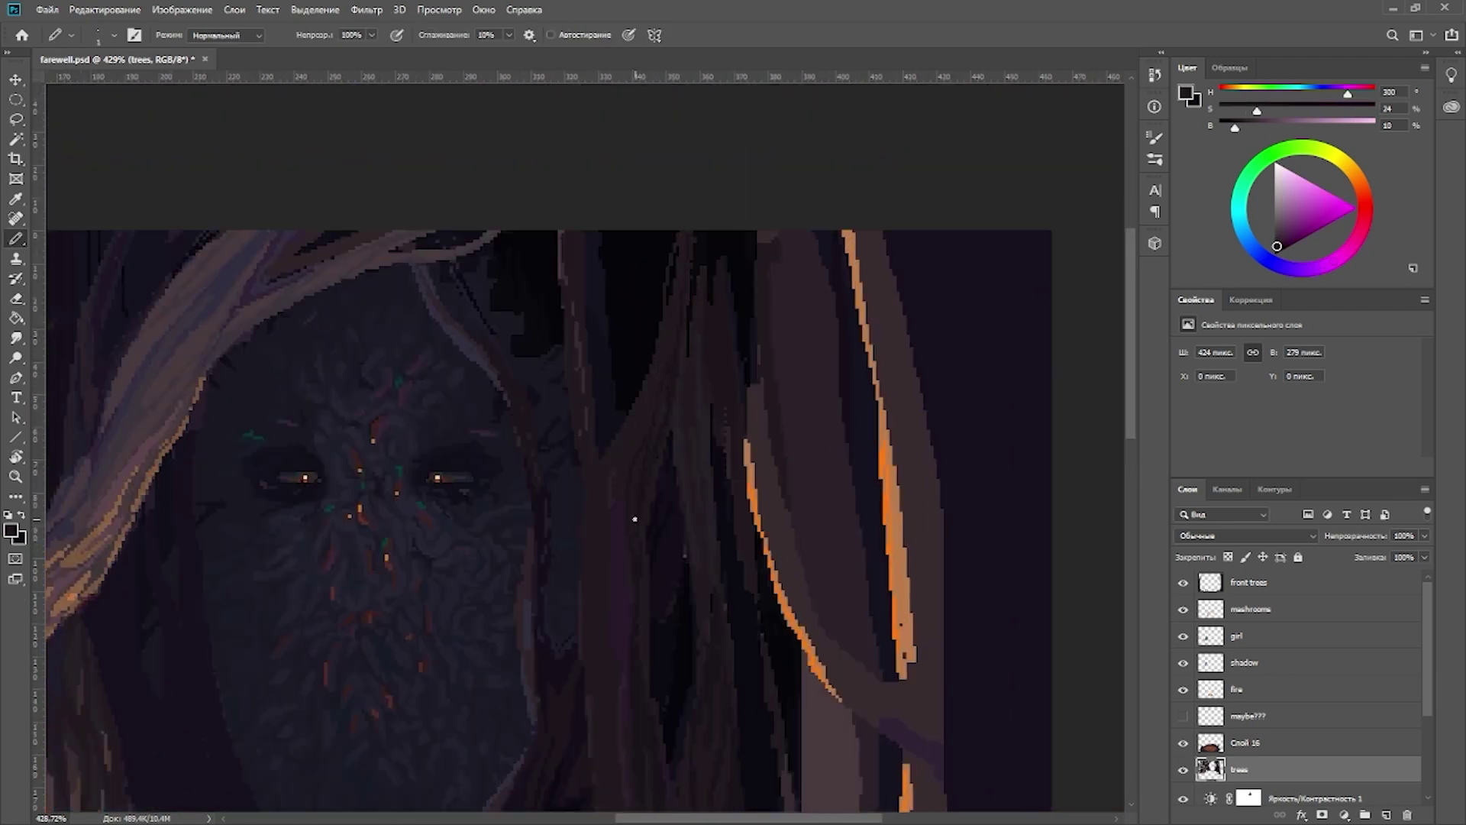
scroll(634, 519, "down", 1)
scroll(669, 498, "up", 1)
left_click(670, 498, "alt")
left_click(690, 197, "alt")
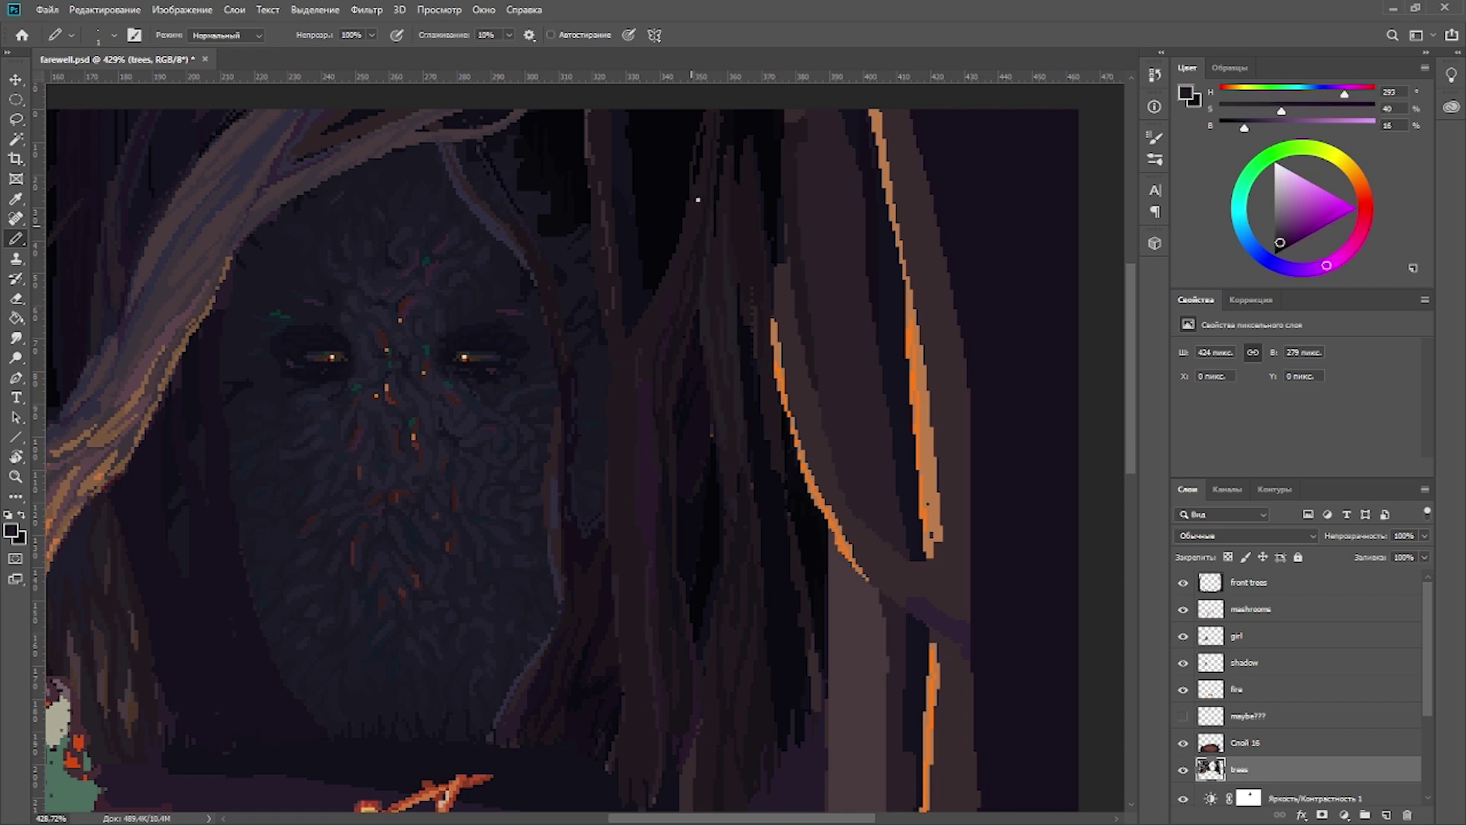
scroll(678, 170, "up", 1)
scroll(682, 200, "down", 1)
left_click_drag(647, 207, 633, 120)
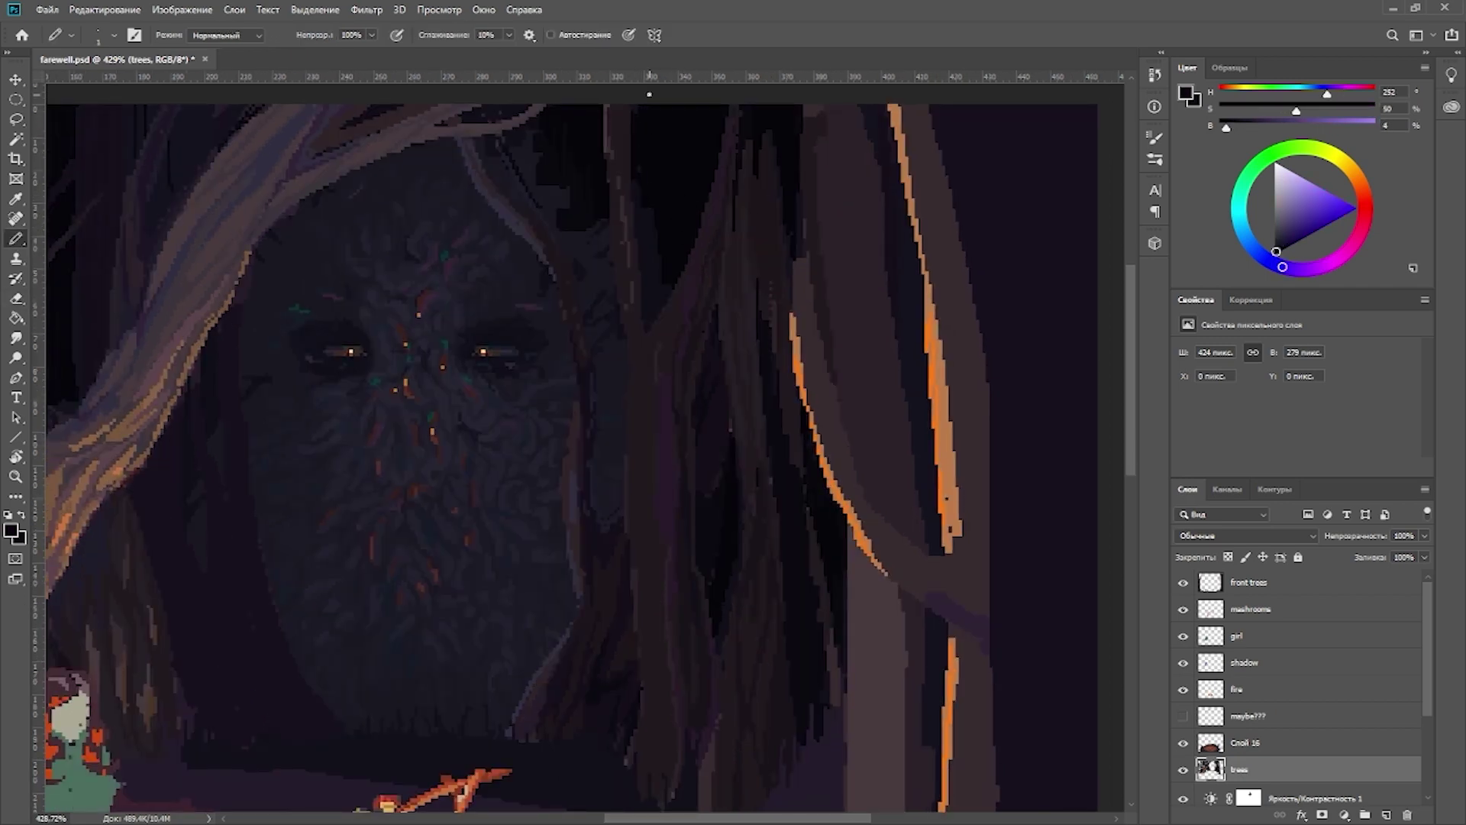
Step: Paint blackish and muted purple bark strokes down the lower part of the right background trunks
left_click(631, 186, "alt")
left_click(730, 627, "alt")
scroll(672, 672, "down", 3)
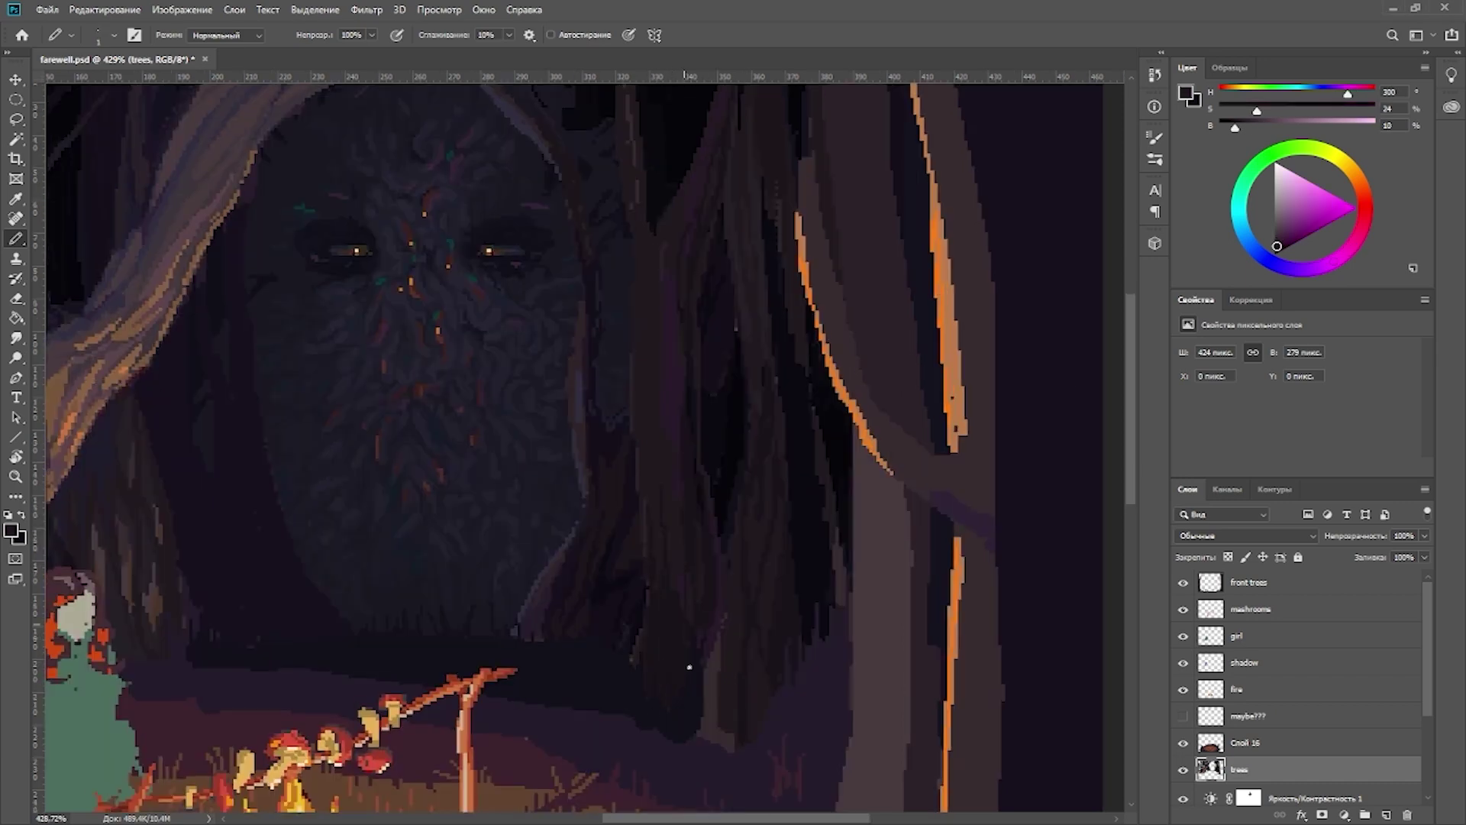
scroll(684, 633, "up", 3)
left_click(670, 466, "alt")
scroll(679, 519, "down", 3)
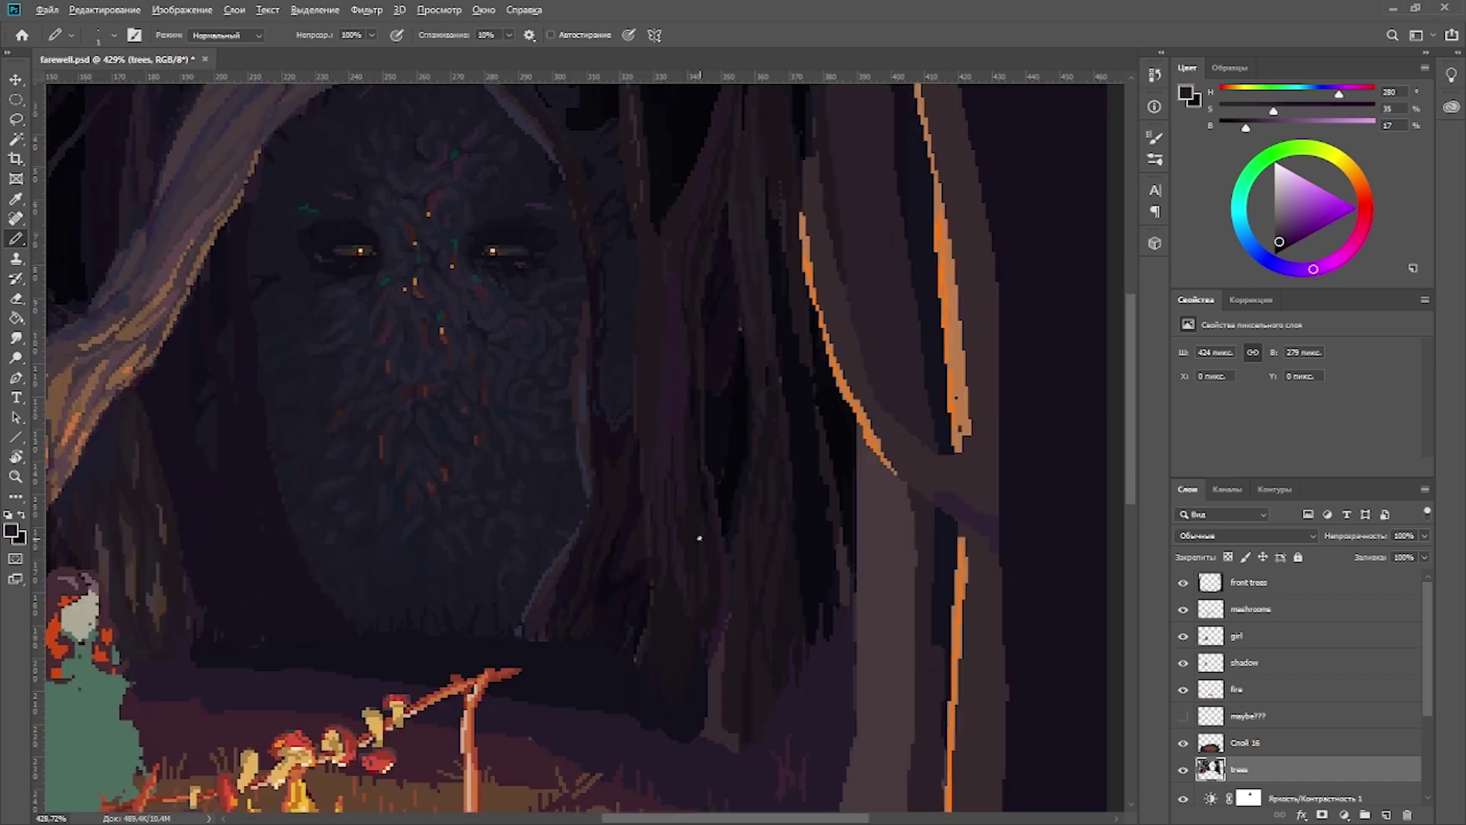
scroll(699, 538, "down", 10)
scroll(840, 363, "up", 10)
Step: Add blue-grey and reddish-brown highlight strokes along the middle of the trunk right of the face
left_click(781, 369, "alt")
left_click_drag(781, 369, 773, 622)
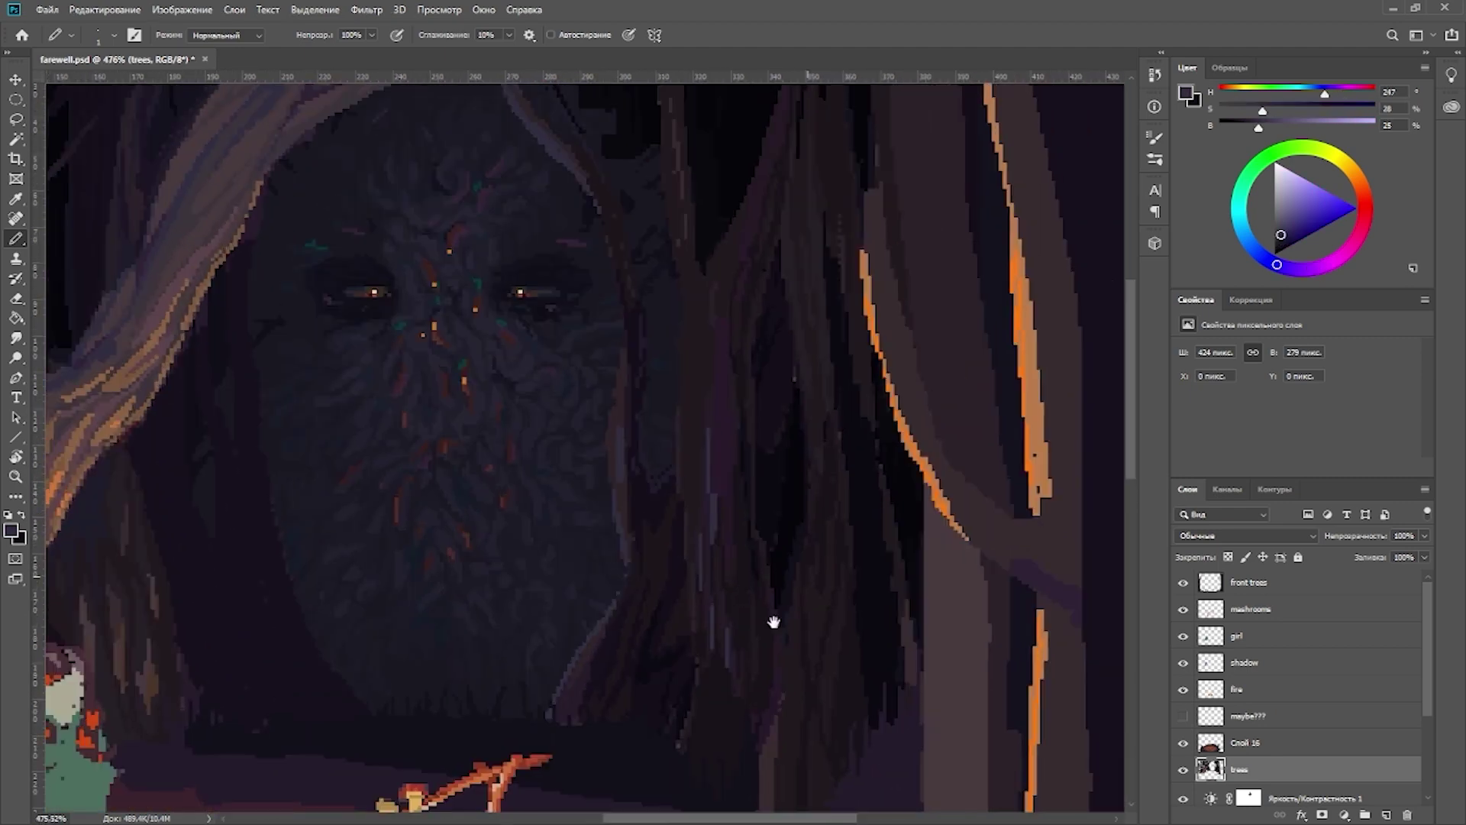
scroll(704, 255, "up", 2)
left_click(658, 233, "alt")
left_click(717, 599, "alt")
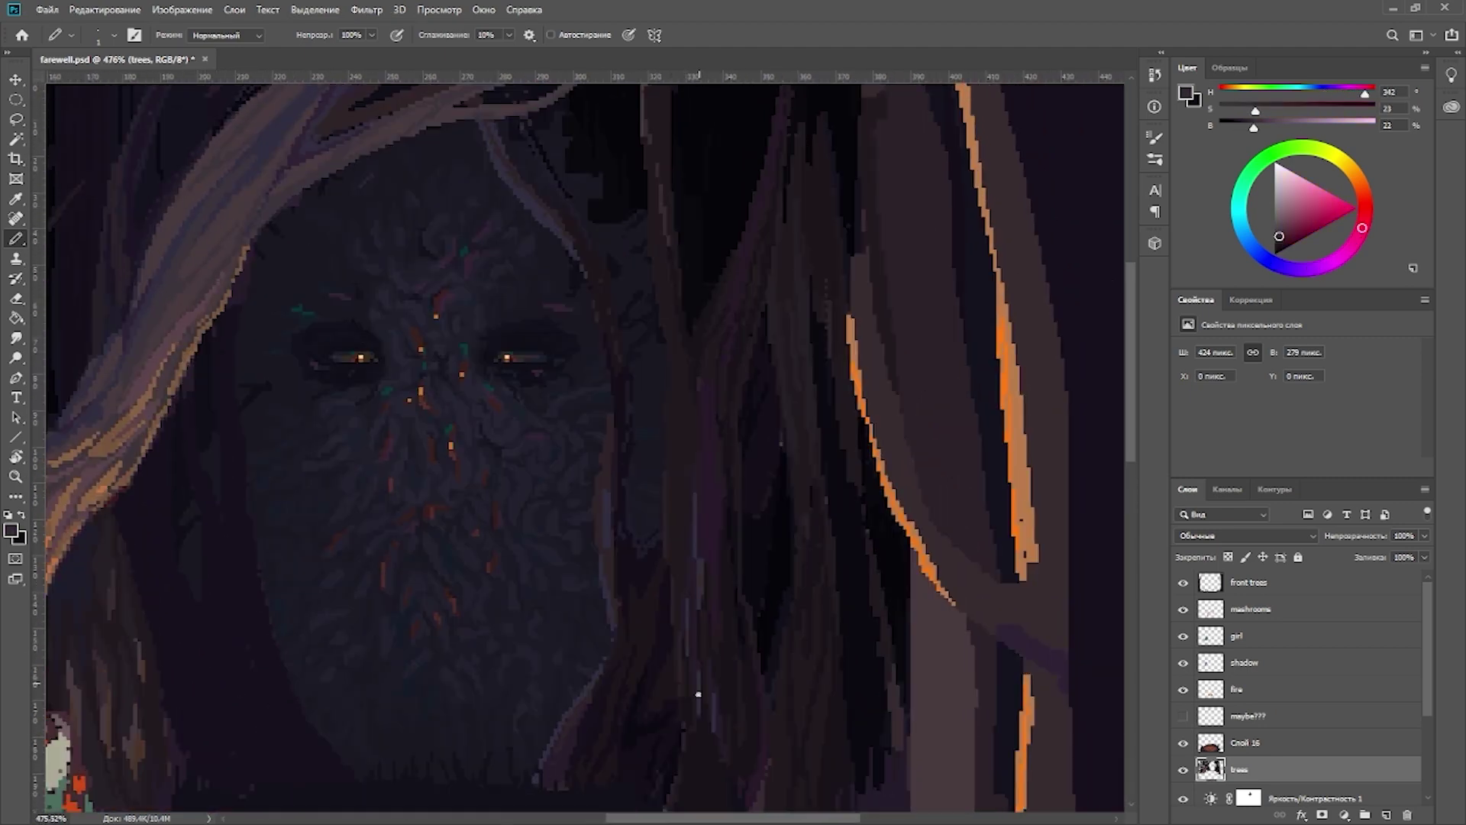
scroll(736, 484, "down", 1)
scroll(671, 403, "up", 4)
Step: Paint dark brown bark texture on the upper trunk and the diagonal branch right of the face
left_click(664, 239, "alt")
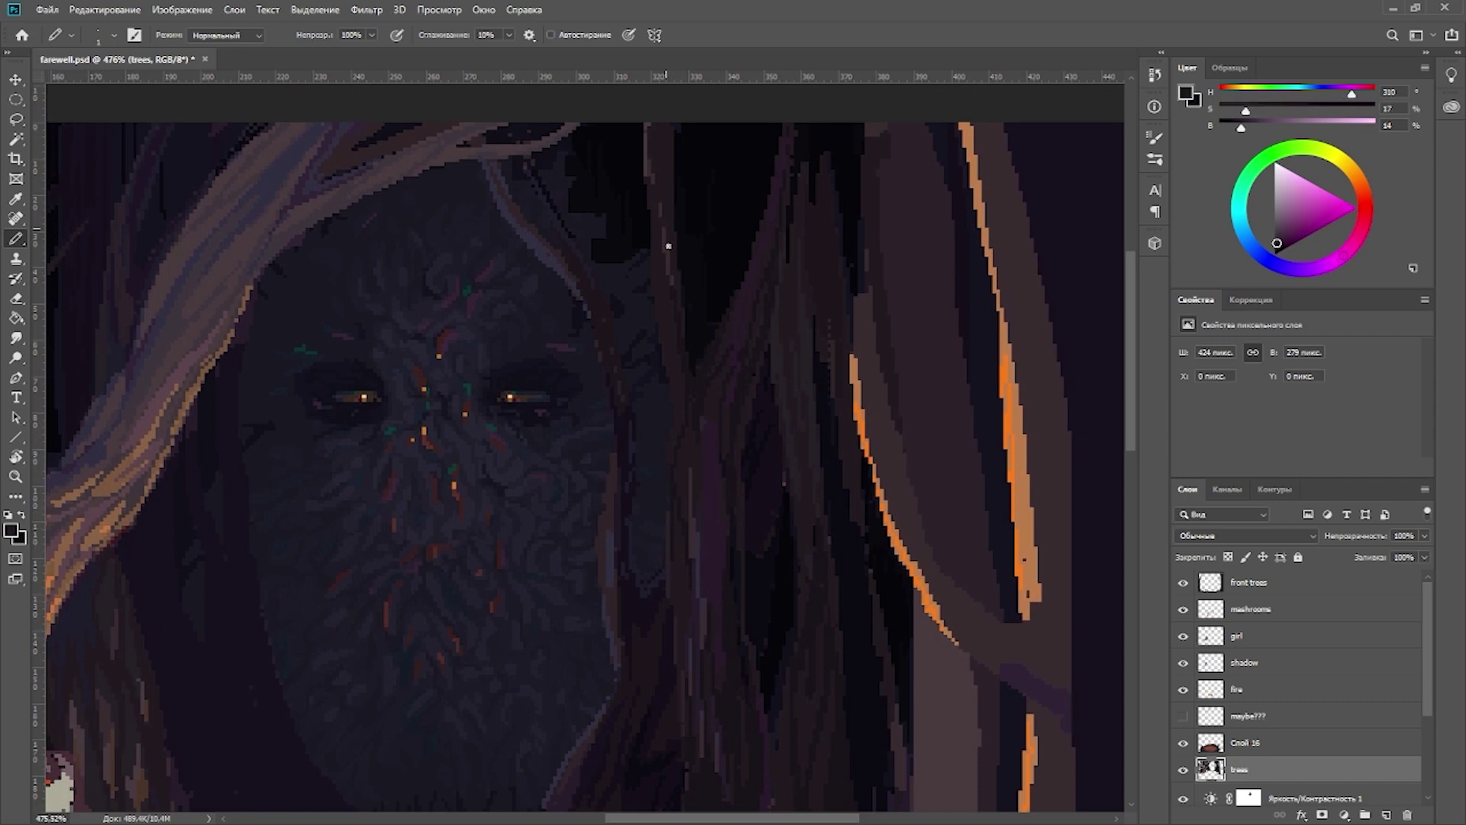
scroll(653, 233, "up", 1)
left_click(641, 229, "alt")
left_click(763, 327, "alt")
scroll(768, 470, "down", 5)
scroll(768, 470, "up", 2)
Step: Add muted blue, reddish-brown and blackish-purple bark strokes to the lower right background trunks
left_click(792, 286, "alt")
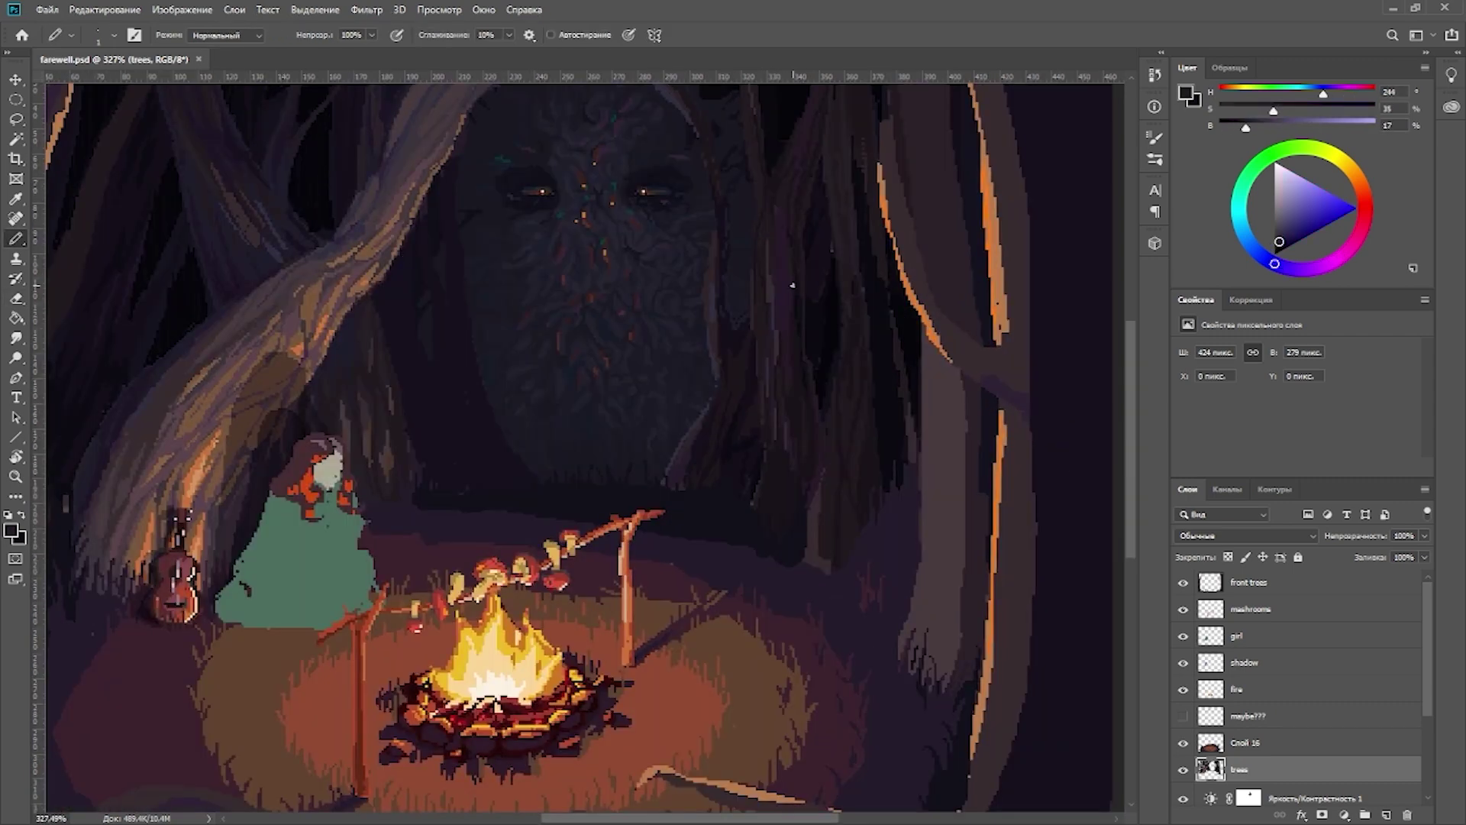
scroll(809, 382, "up", 2)
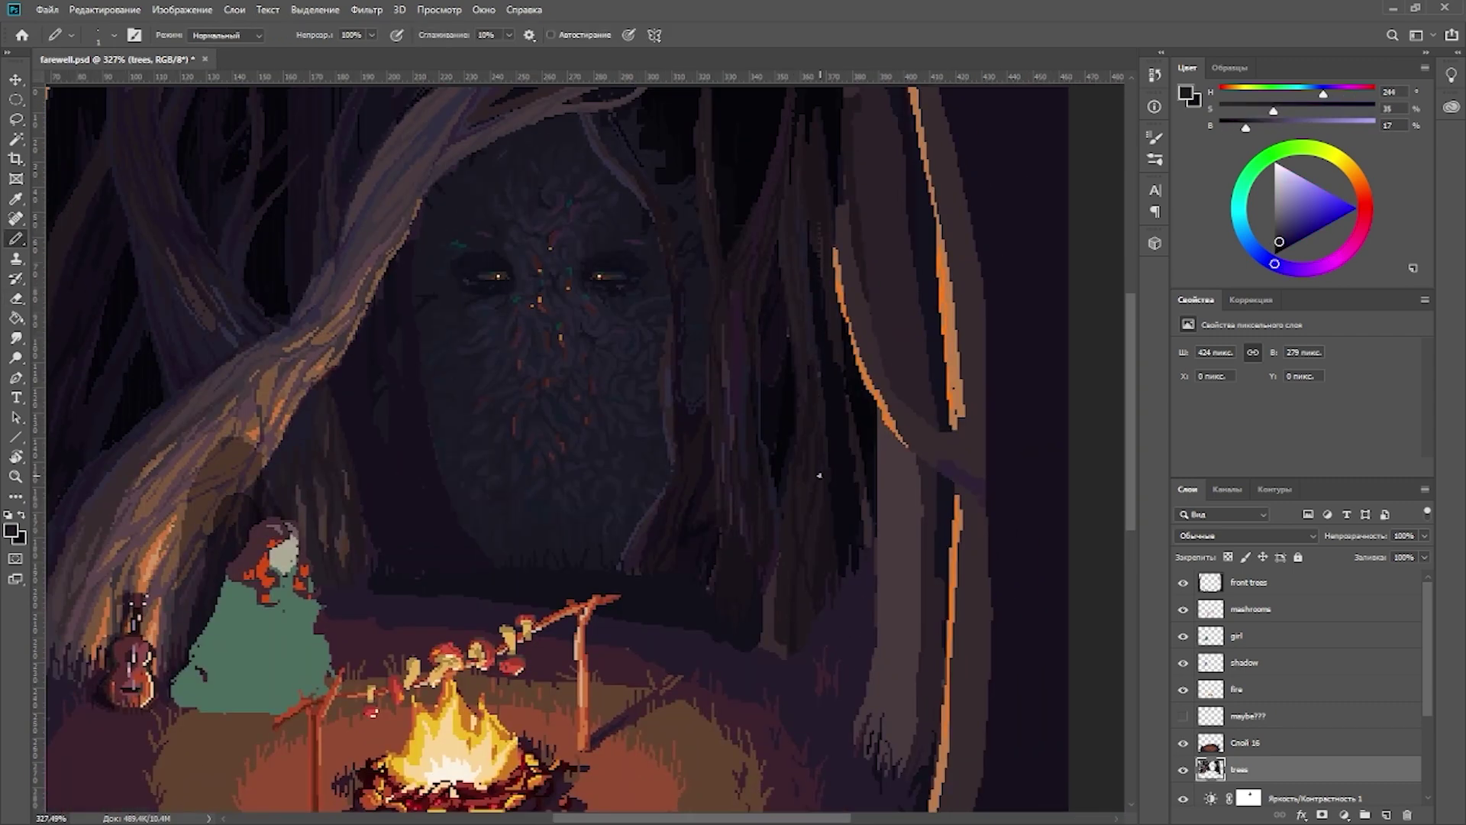
left_click(739, 277, "alt")
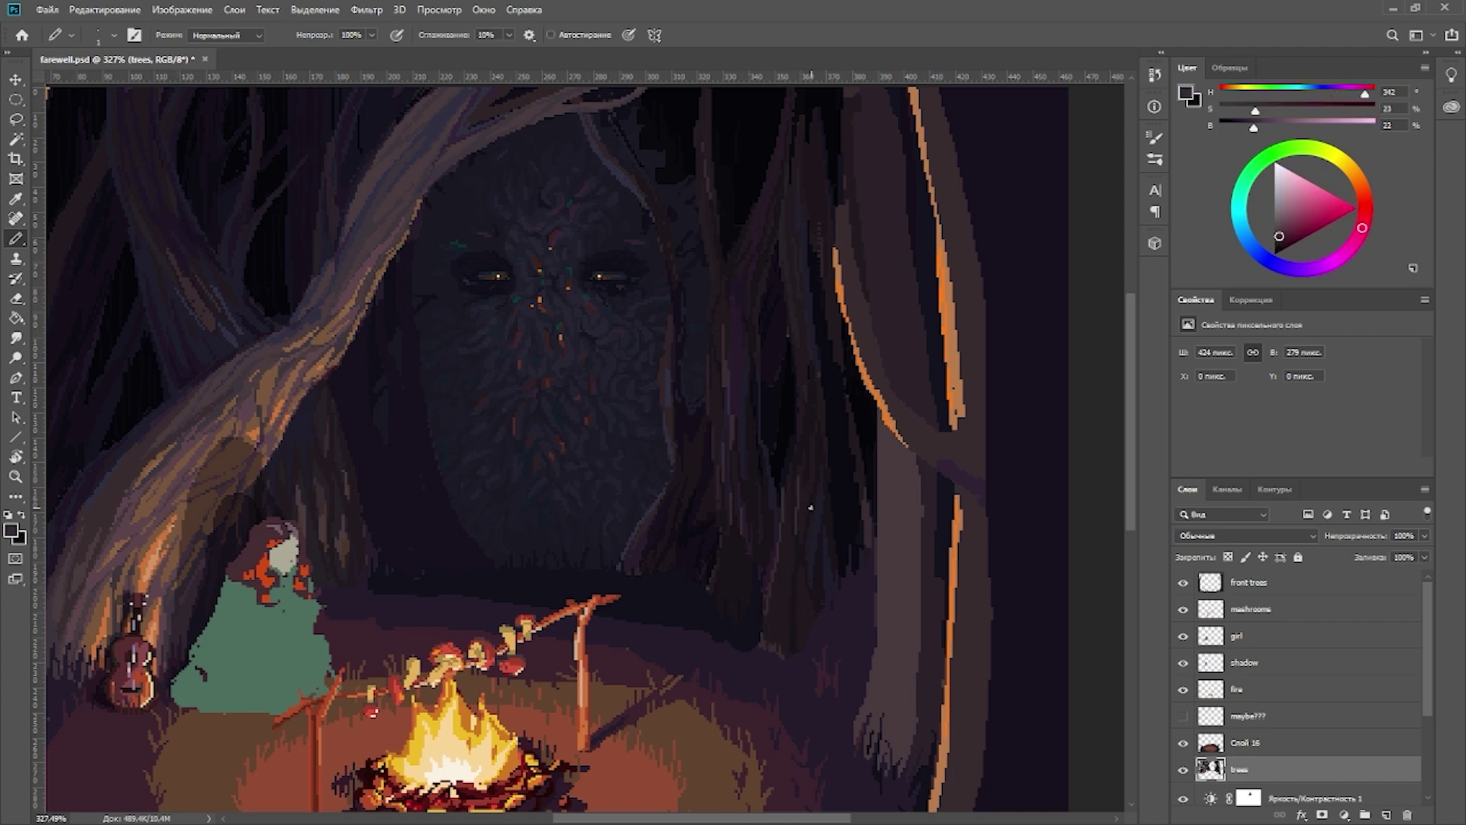
left_click(734, 606, "alt")
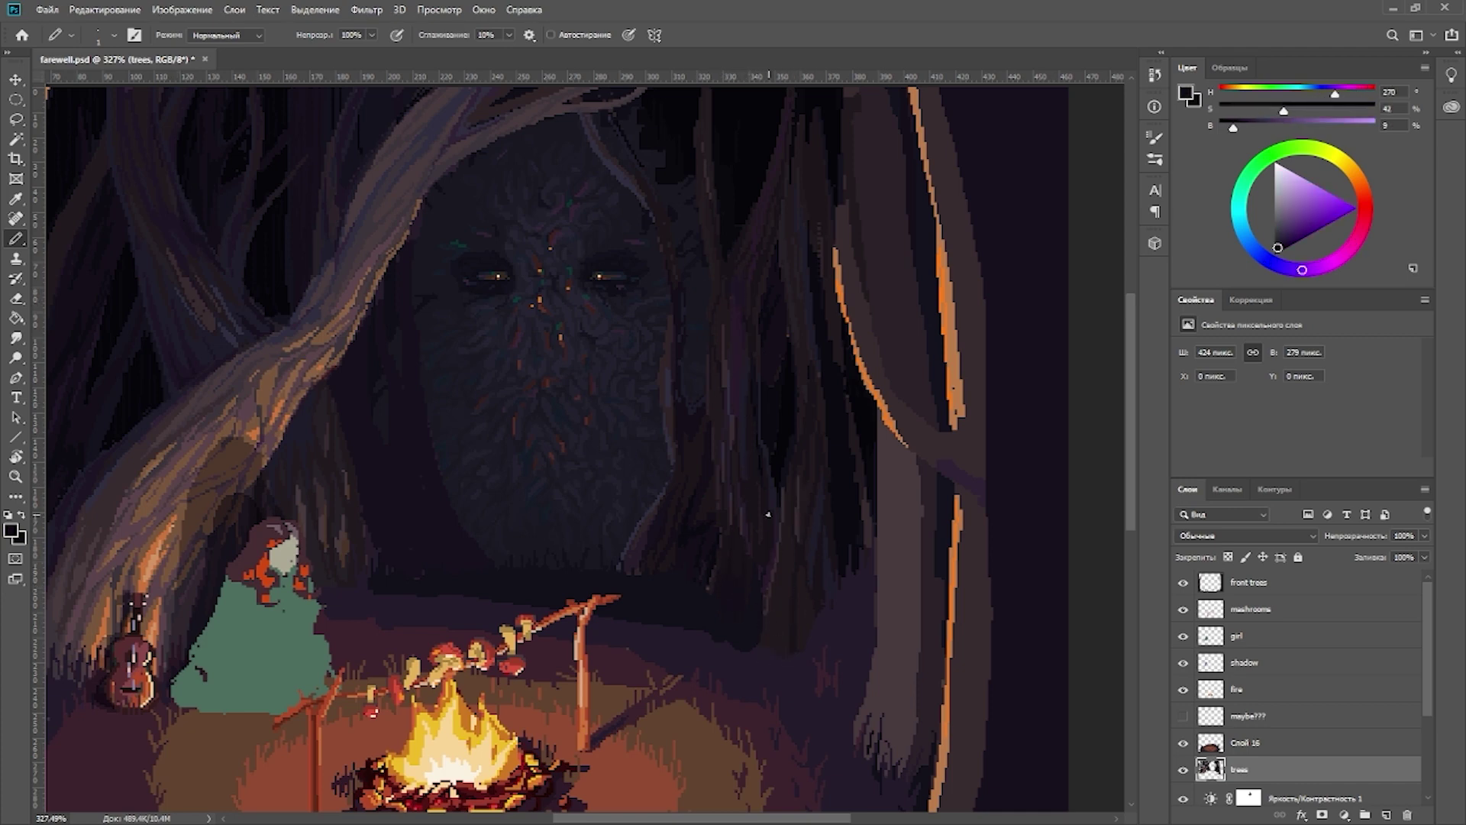
Step: Refine the curved branch at the face's upper right with reddish brown and erase along its edge to thin it
left_click(612, 140, "alt")
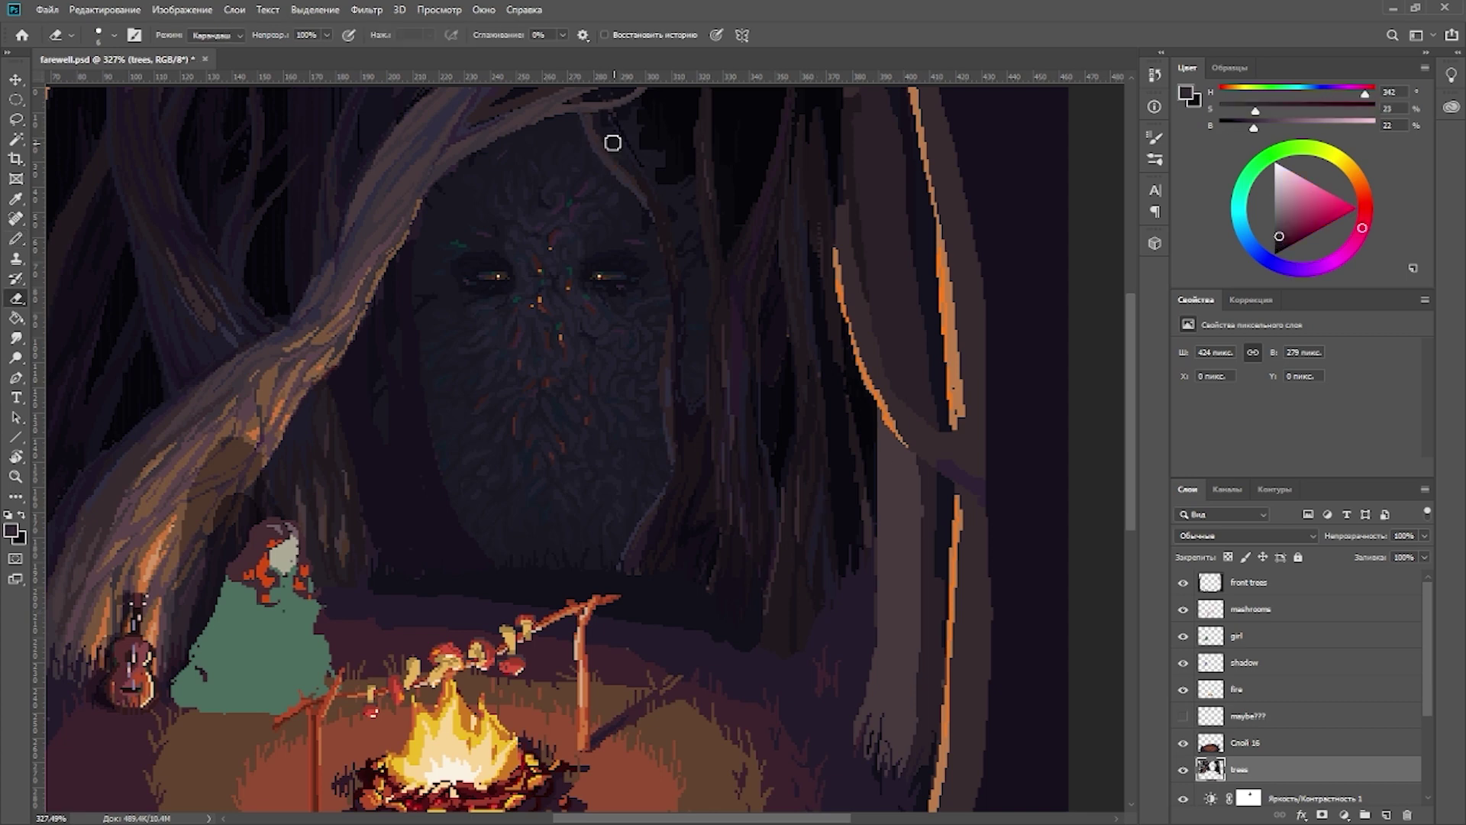
left_click_drag(611, 141, 609, 127)
scroll(626, 139, "up", 3)
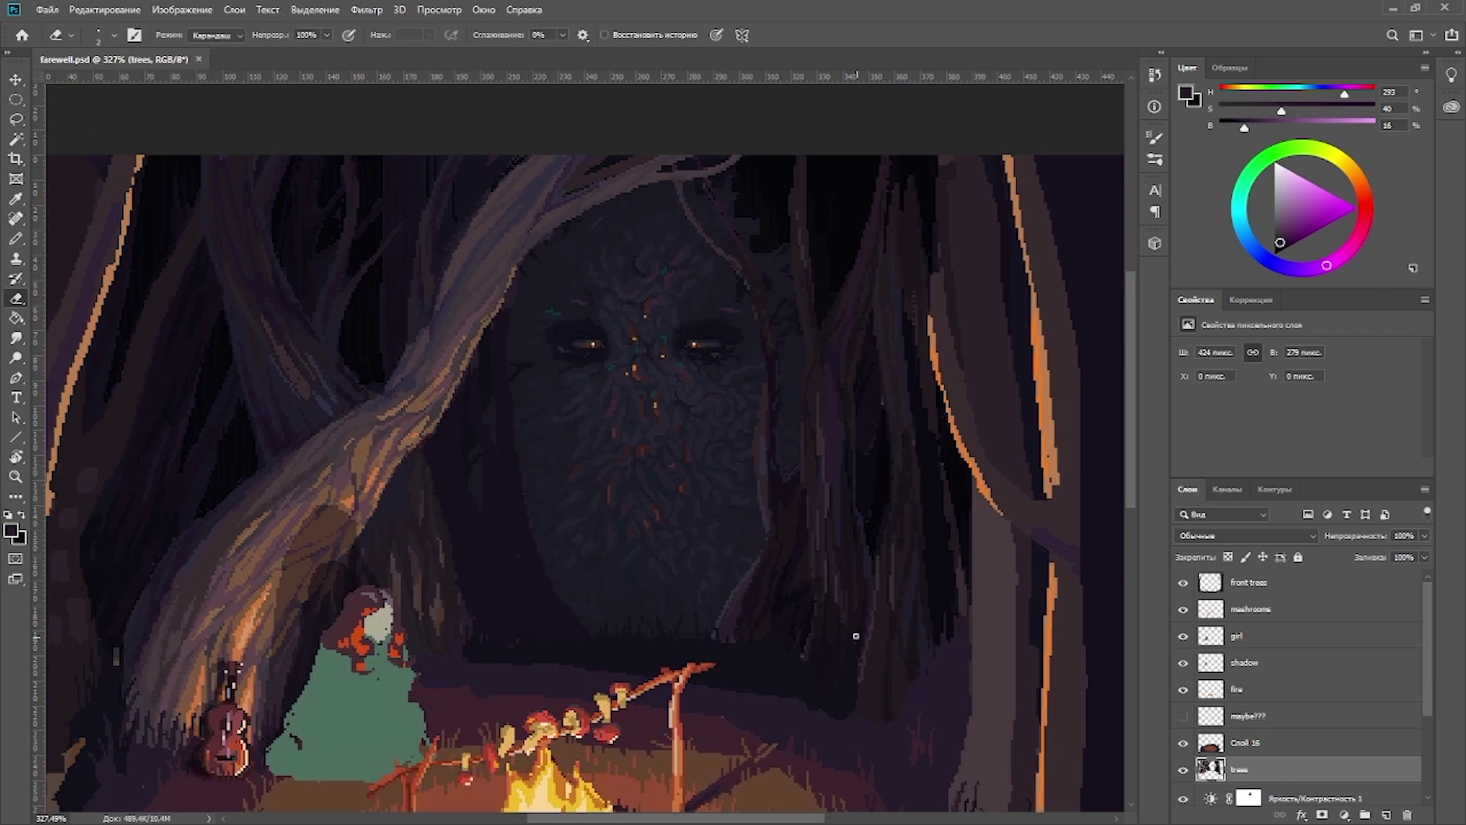
Step: Paint dark purple bark strokes with lighter root edges on the trunk left of the face
scroll(512, 548, "left", 4)
left_click(511, 549, "alt")
left_click(558, 551, "alt")
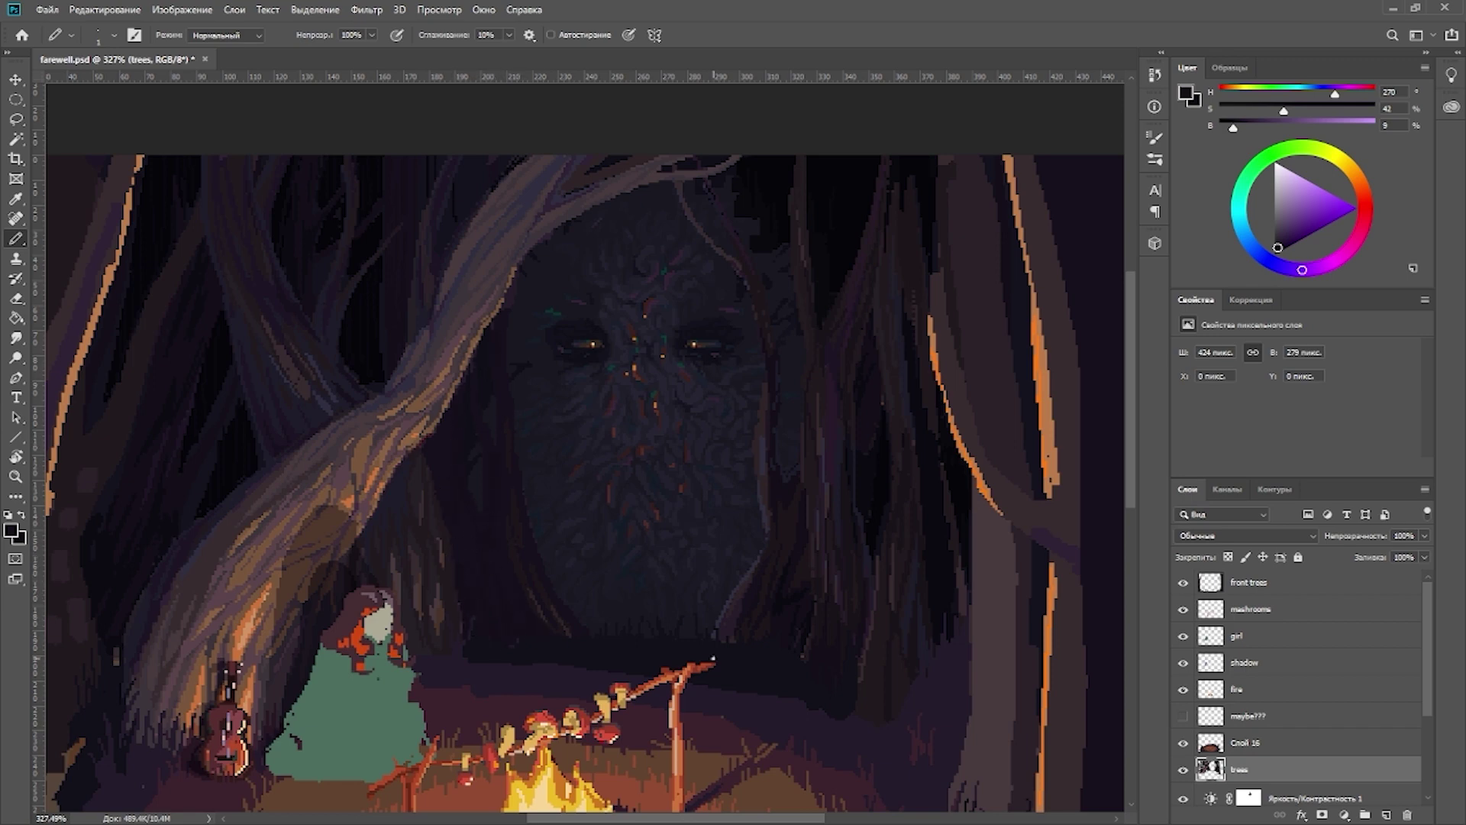
left_click(574, 519, "alt")
Step: Create a new layer beneath the trees layer and paint thin dark blue bare branches in front of the face
key("ctrl+0")
scroll(828, 533, "up", 3)
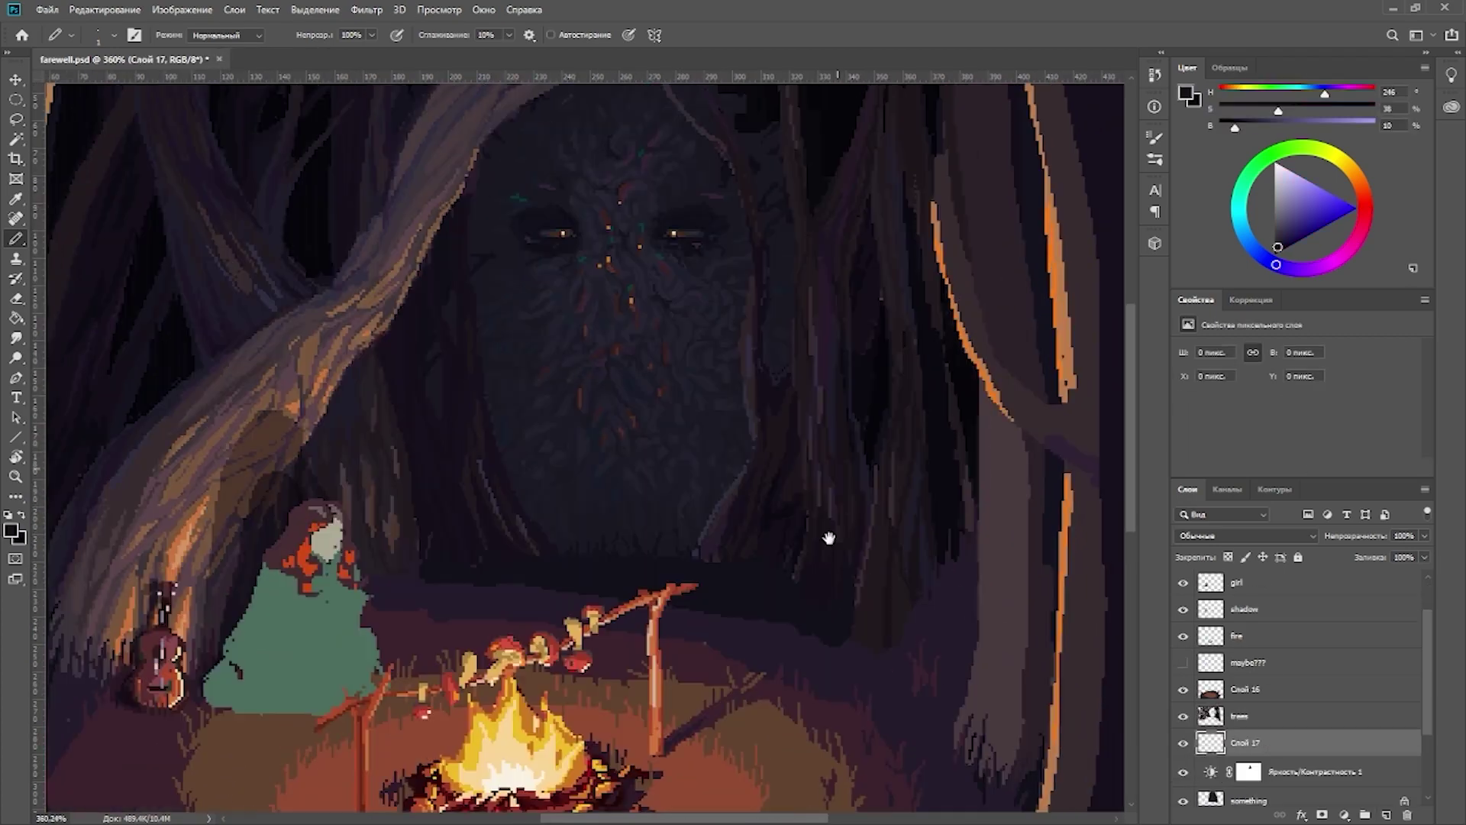
key("ctrl+shift+alt+n")
left_click(730, 489, "alt")
scroll(828, 458, "down", 1)
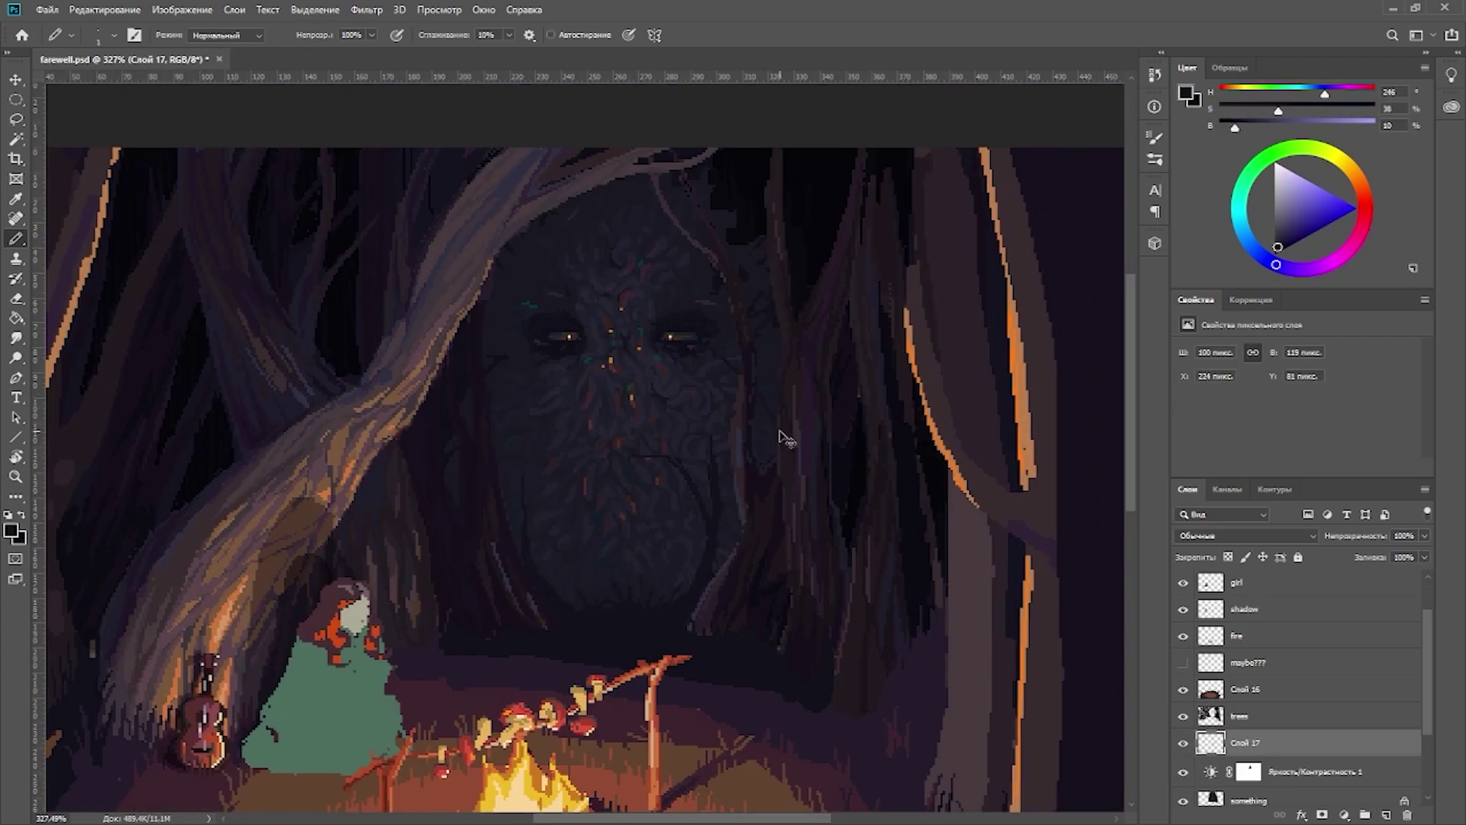
Step: On the trees layer, paint sampled dark blue strokes and grass tufts along the bottom edge of the face
key("alt+bracketright")
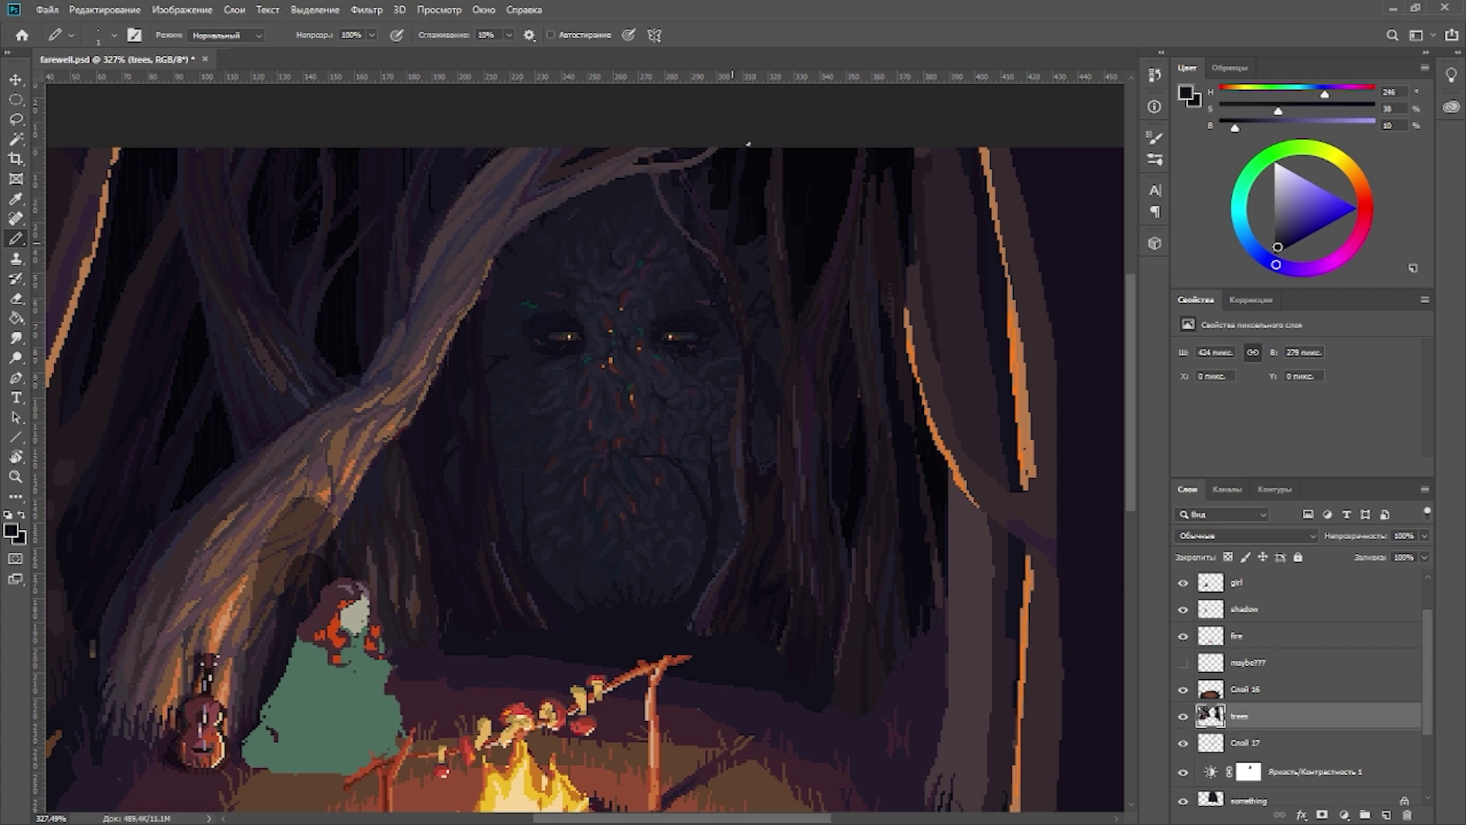
left_click(738, 303, "alt")
key("ctrl+0")
scroll(690, 497, "up", 4)
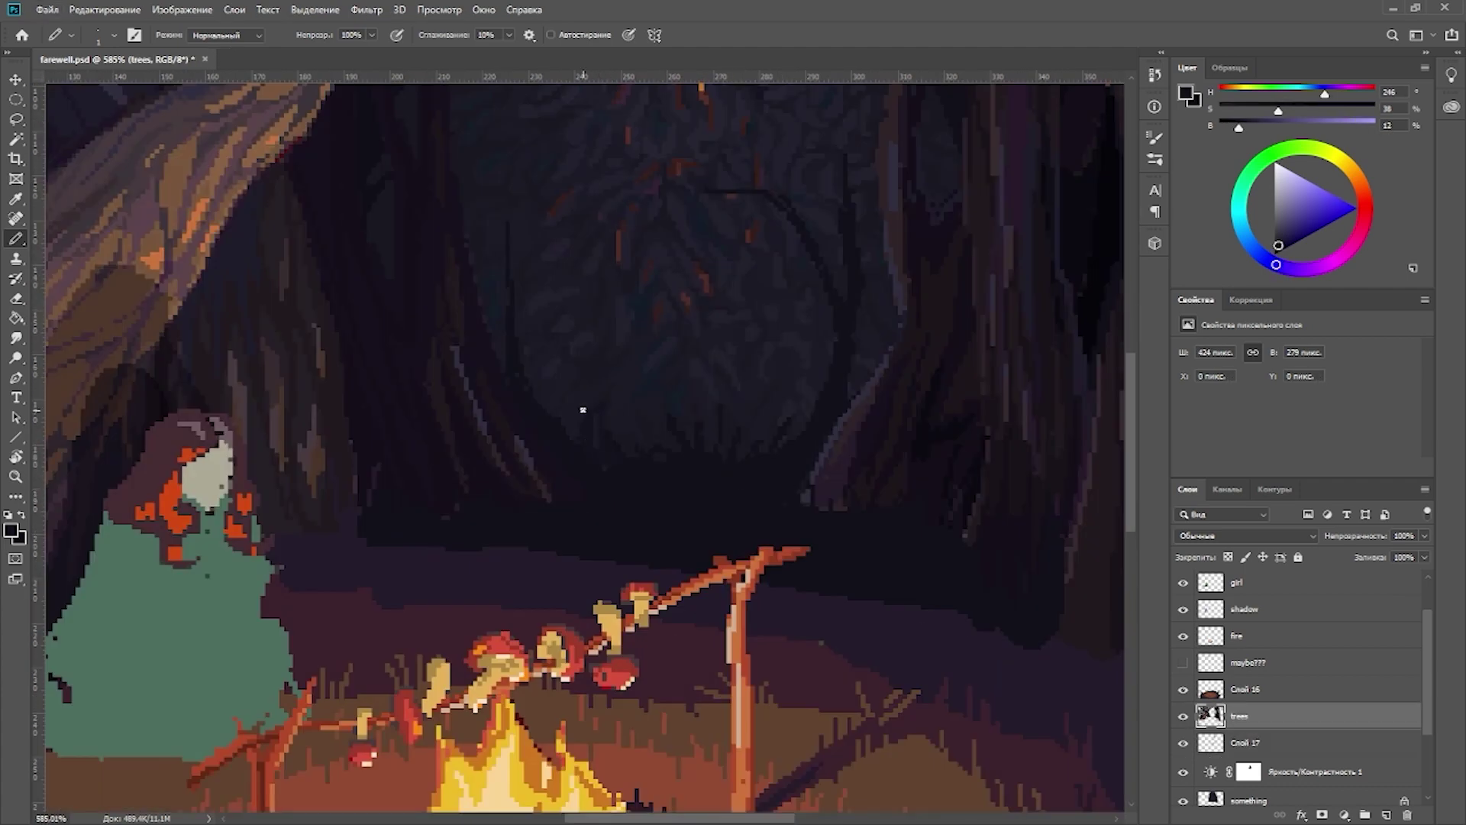
left_click_drag(570, 387, 538, 532)
left_click(565, 500, "alt")
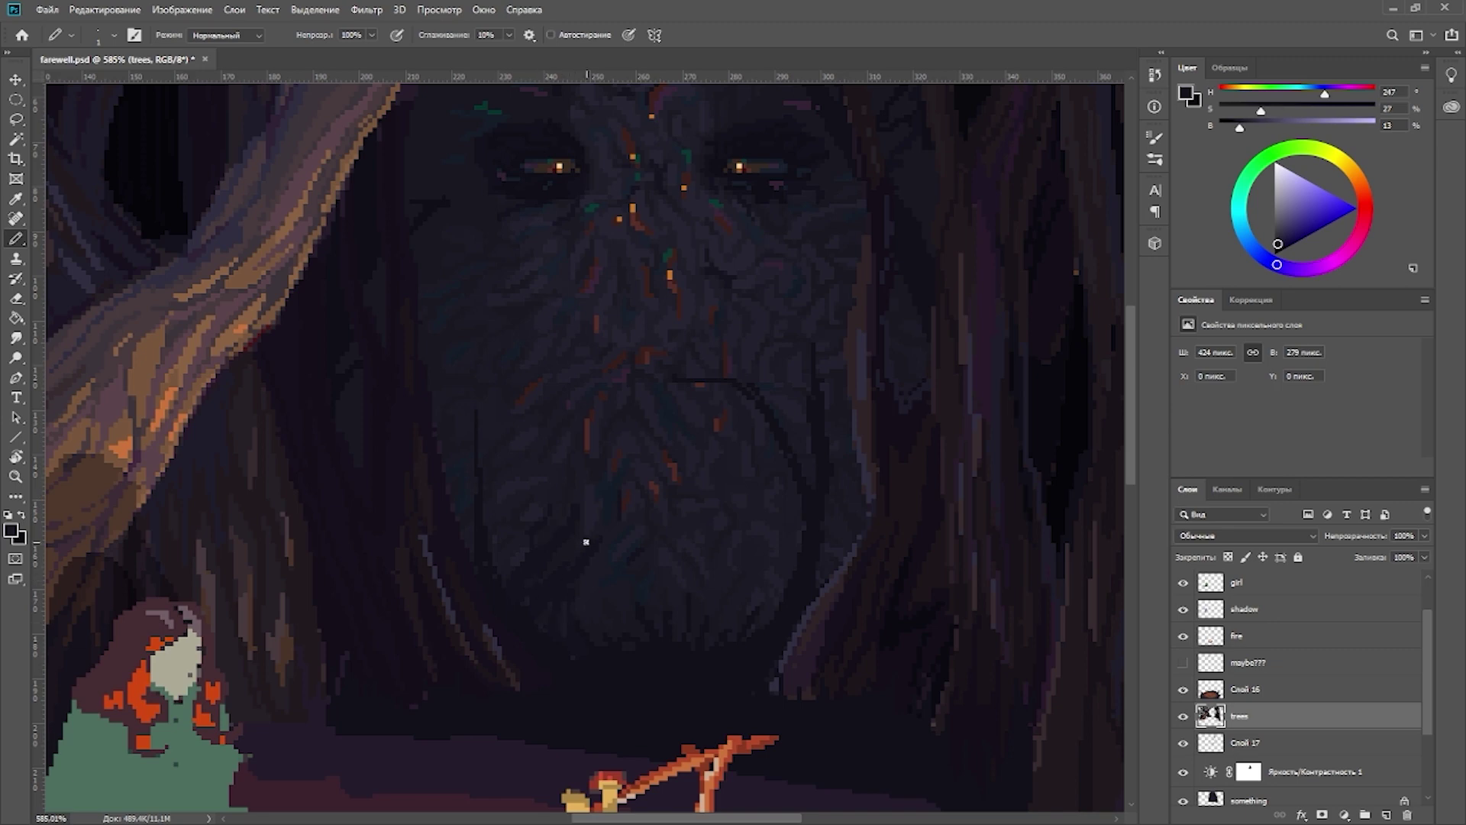
left_click(622, 633, "alt")
left_click_drag(640, 619, 613, 682)
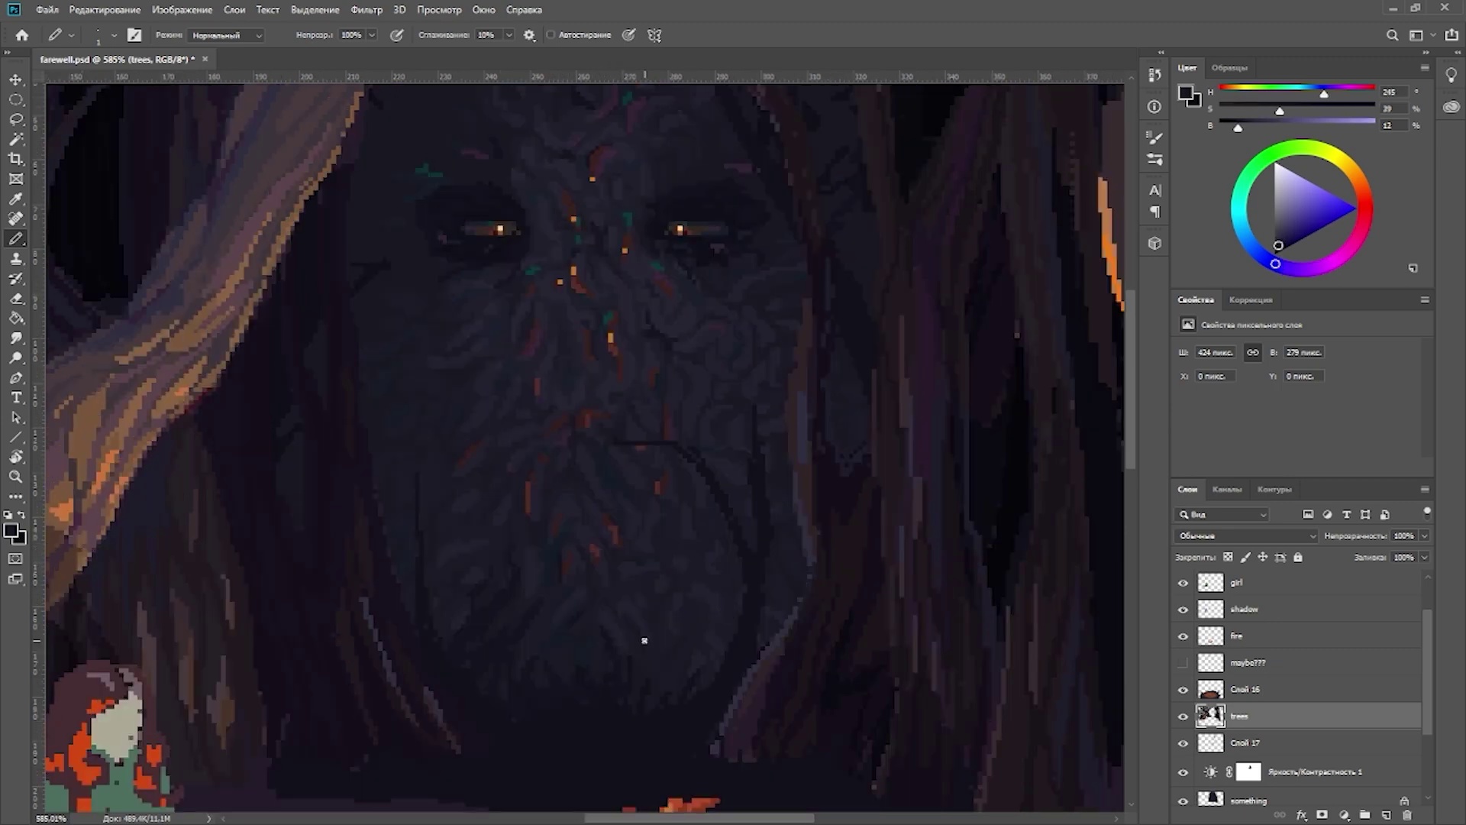
Step: Touch up the dark gap between the trunks beside the hidden face with sampled dark blue and near-black
left_click(639, 686, "alt")
scroll(798, 590, "up", 5)
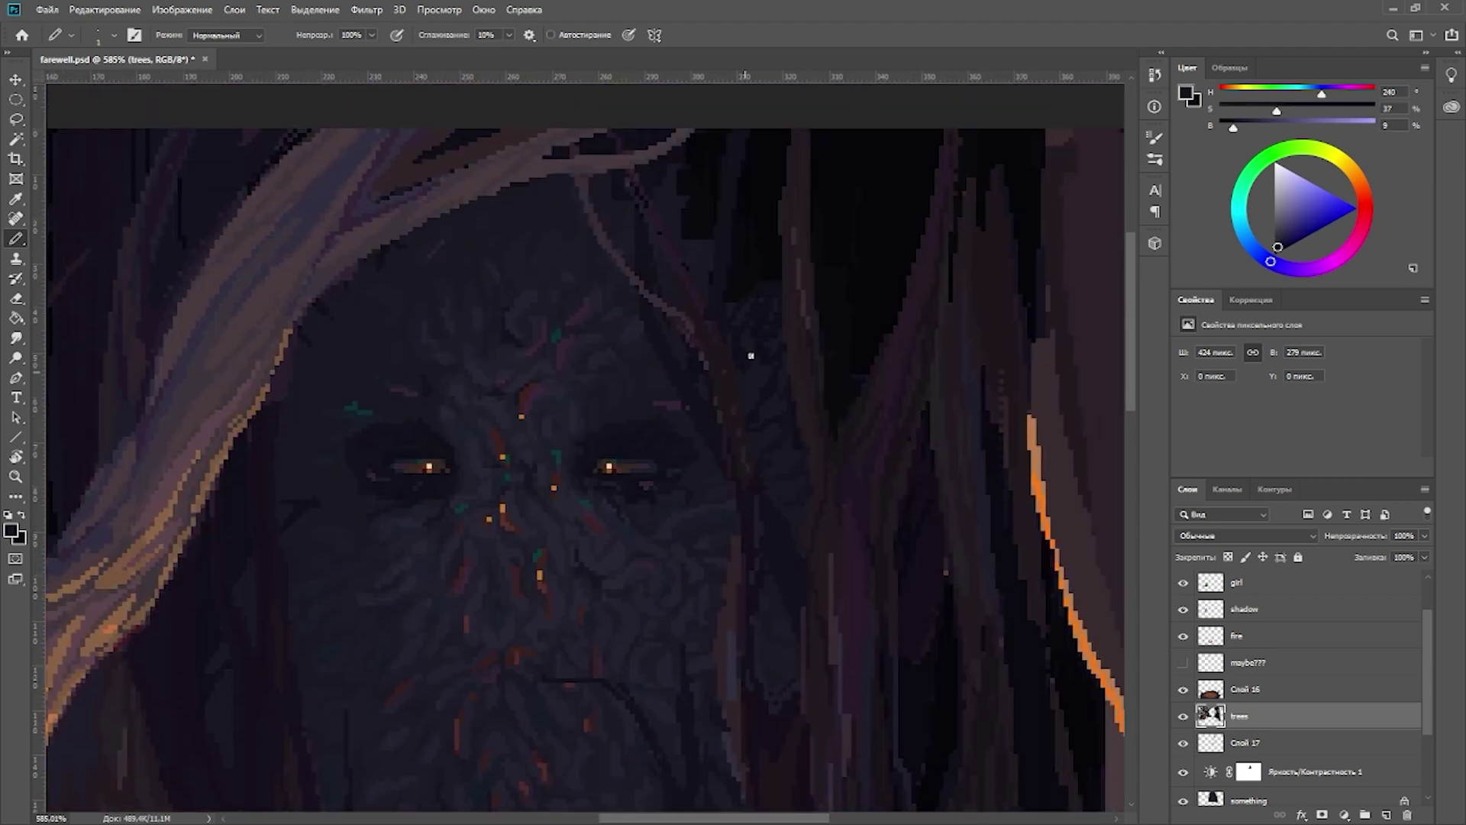
left_click(751, 356, "alt")
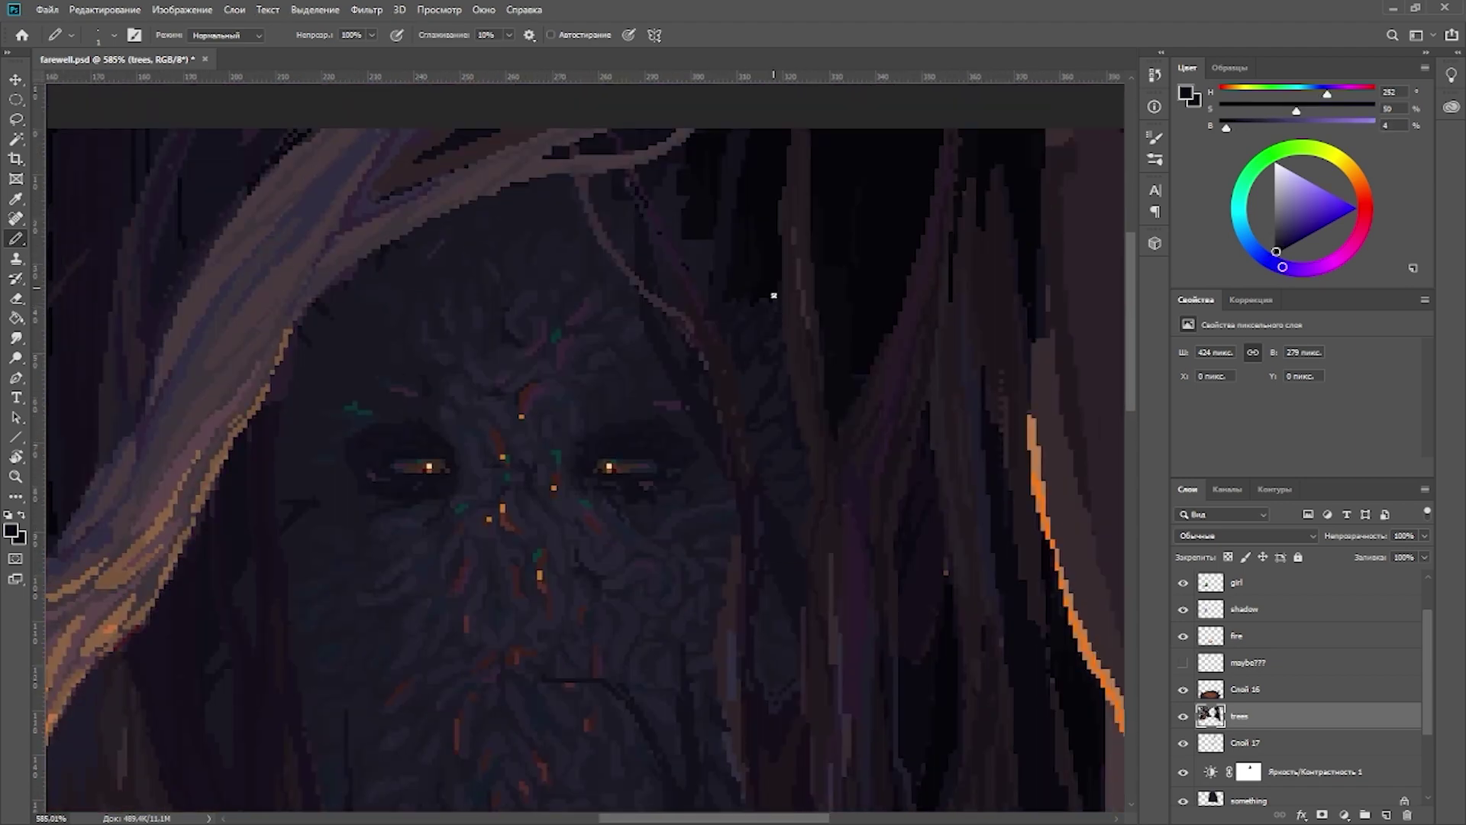
scroll(771, 507, "up", 1)
mouse_move(772, 506)
left_mouse_down()
mouse_move(611, 268)
mouse_move(599, 375)
left_mouse_up()
Step: On layer Слой 17, reshape the thin bare branches in front of the face's lower half with the Eraser and sampled dark blue
key("alt+bracketleft")
key("e")
left_click(615, 337, "alt")
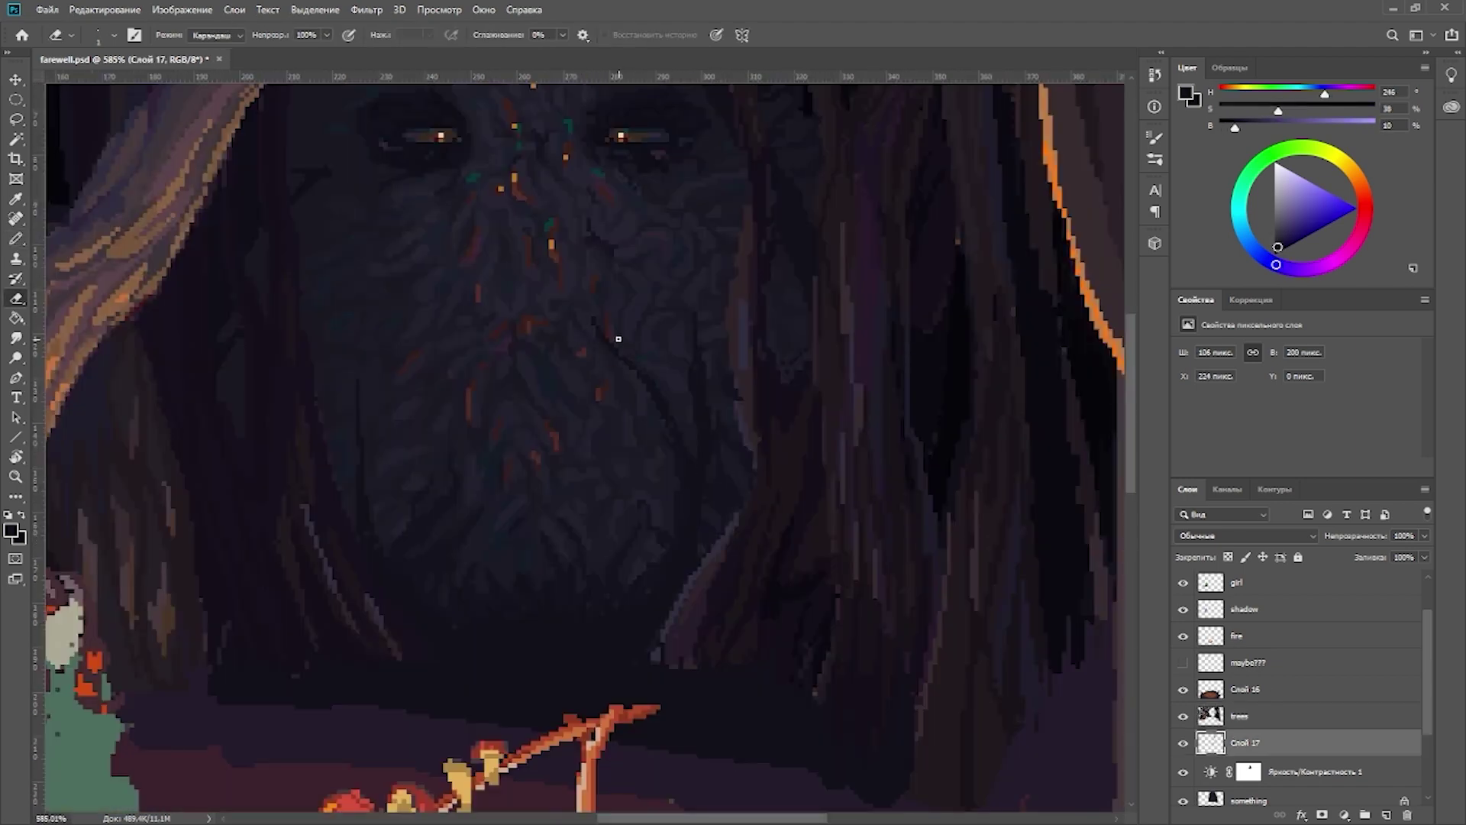
scroll(644, 344, "up", 1)
key("ctrl+0")
scroll(812, 532, "up", 3)
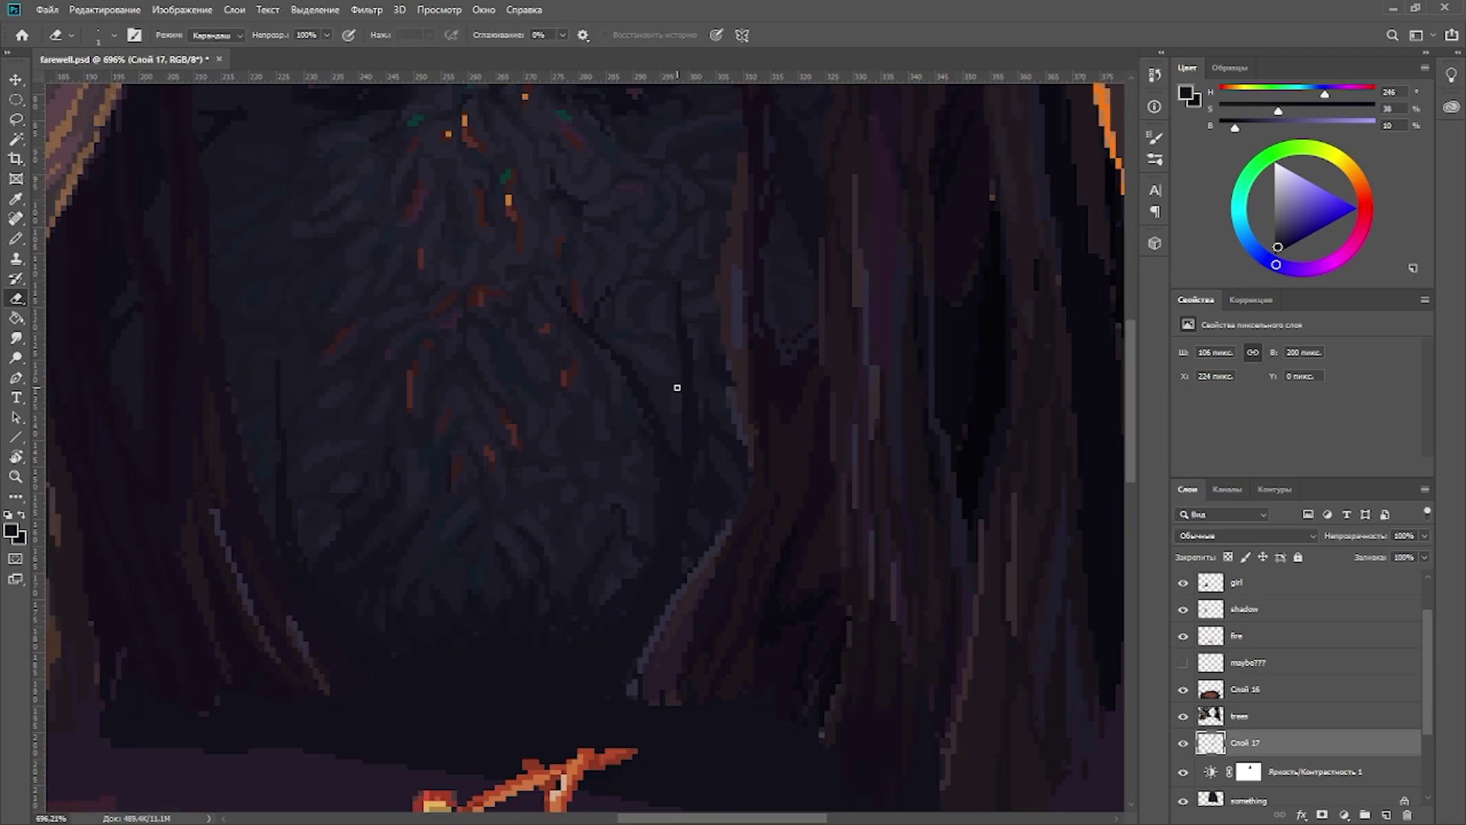
Step: Merge the thin-branches layer Слой 17 with the trees layer
scroll(678, 386, "down", 3)
key("shift+alt+bracketright")
key("ctrl+e")
Step: Darken the roots of the background trunks behind the campfire with sampled near-black strokes on the trees layer
scroll(687, 435, "up", 2)
key("b")
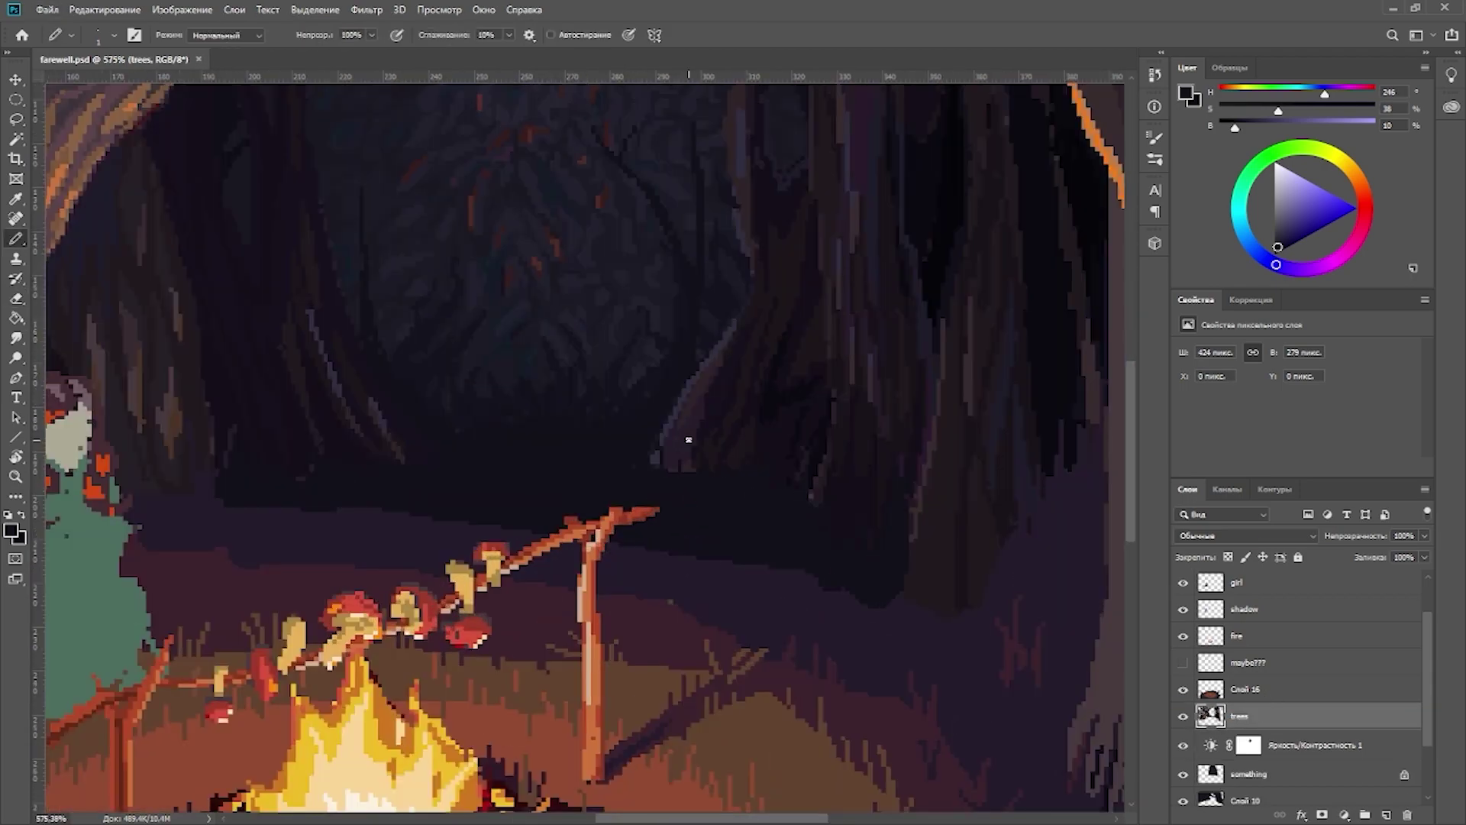
left_click(752, 468, "alt")
key("alt+bracketright")
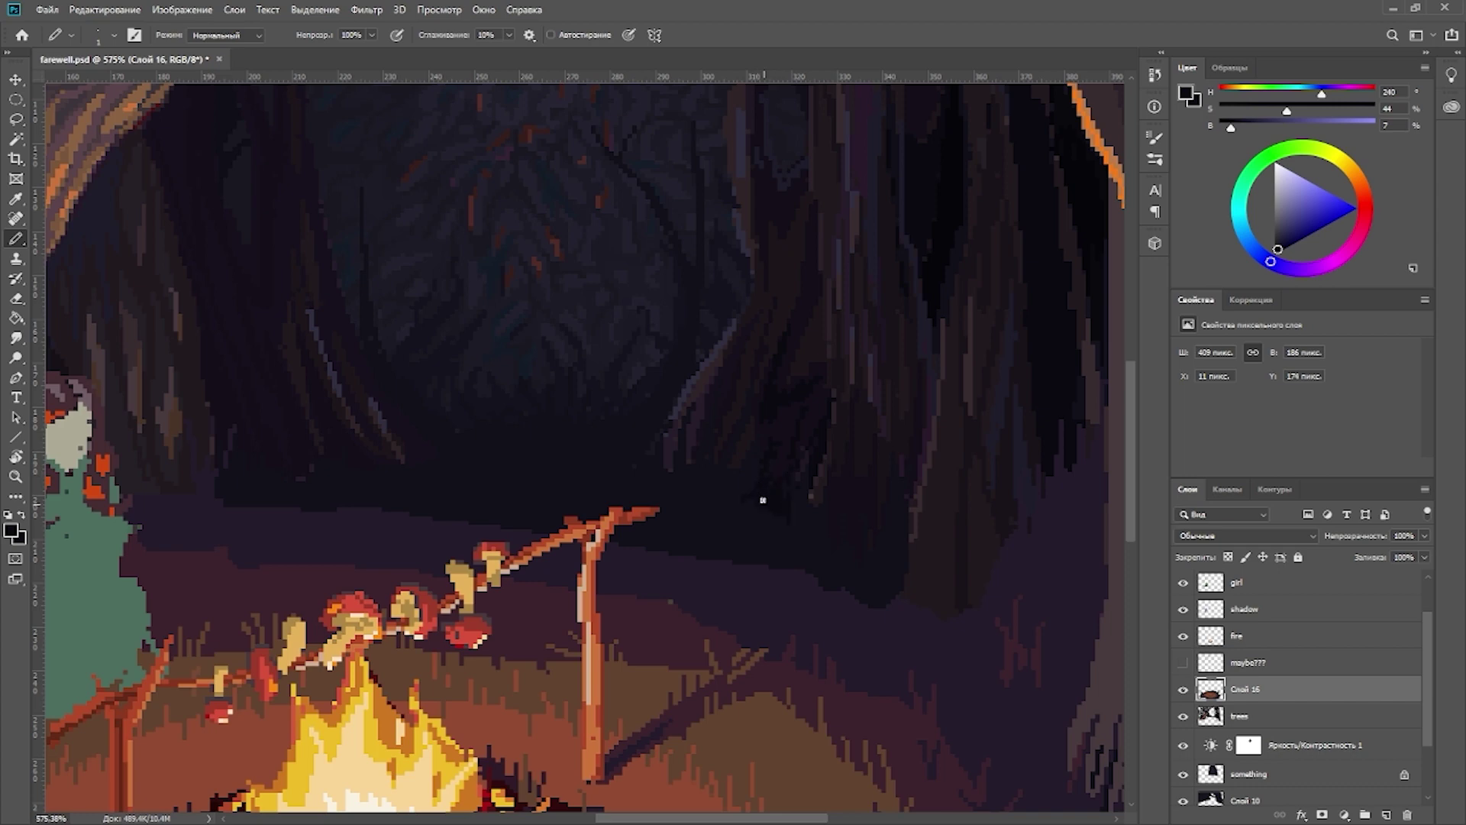
key("alt+bracketleft")
left_click(832, 542, "alt")
left_click(810, 527, "alt")
Step: On layer Слой 16, paint dark grass tufts along the ground's edge at the base of the trees
key("alt+bracketright")
scroll(771, 535, "down", 2)
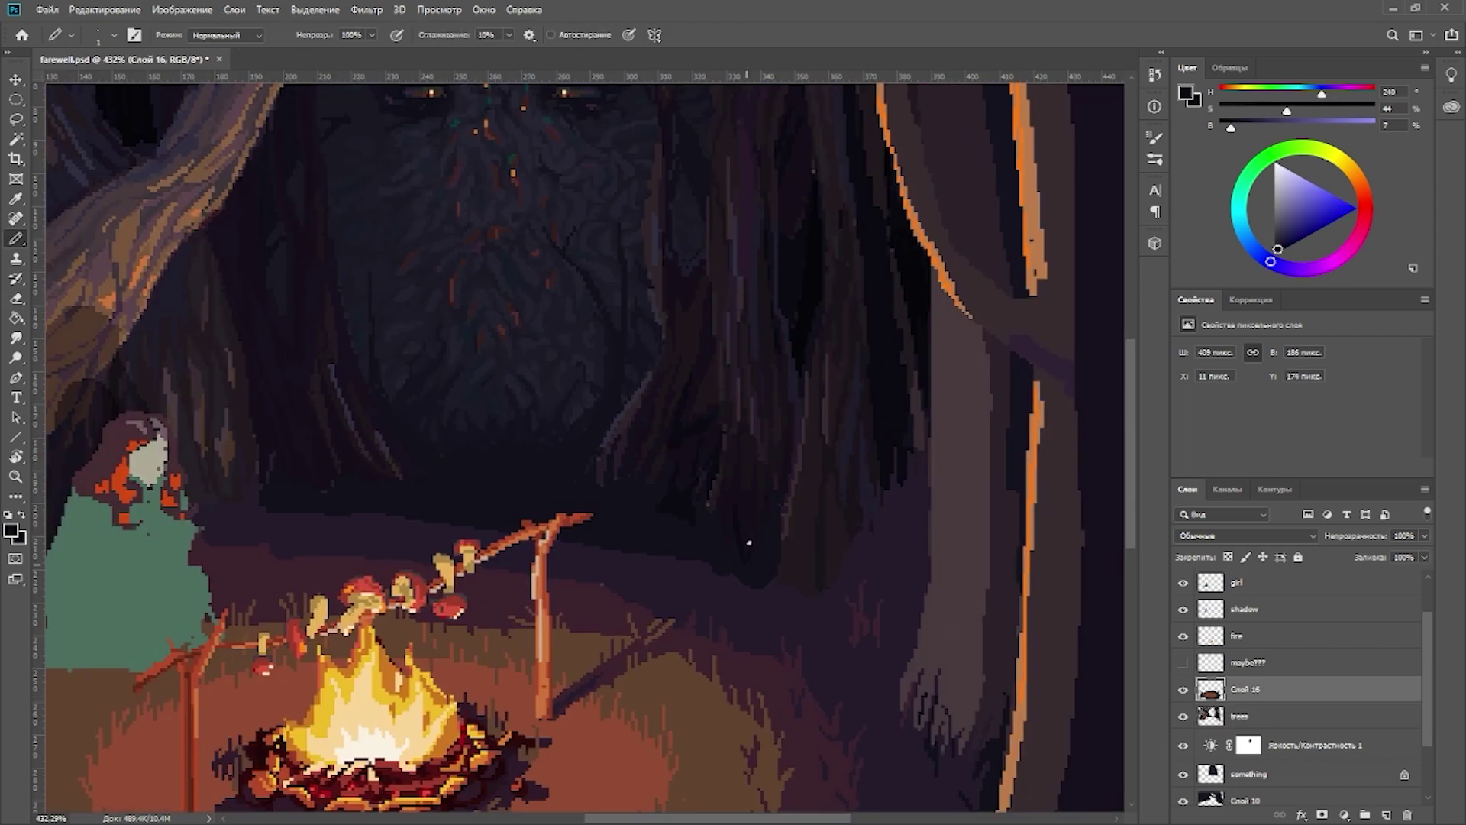
left_click_drag(996, 758, 969, 687)
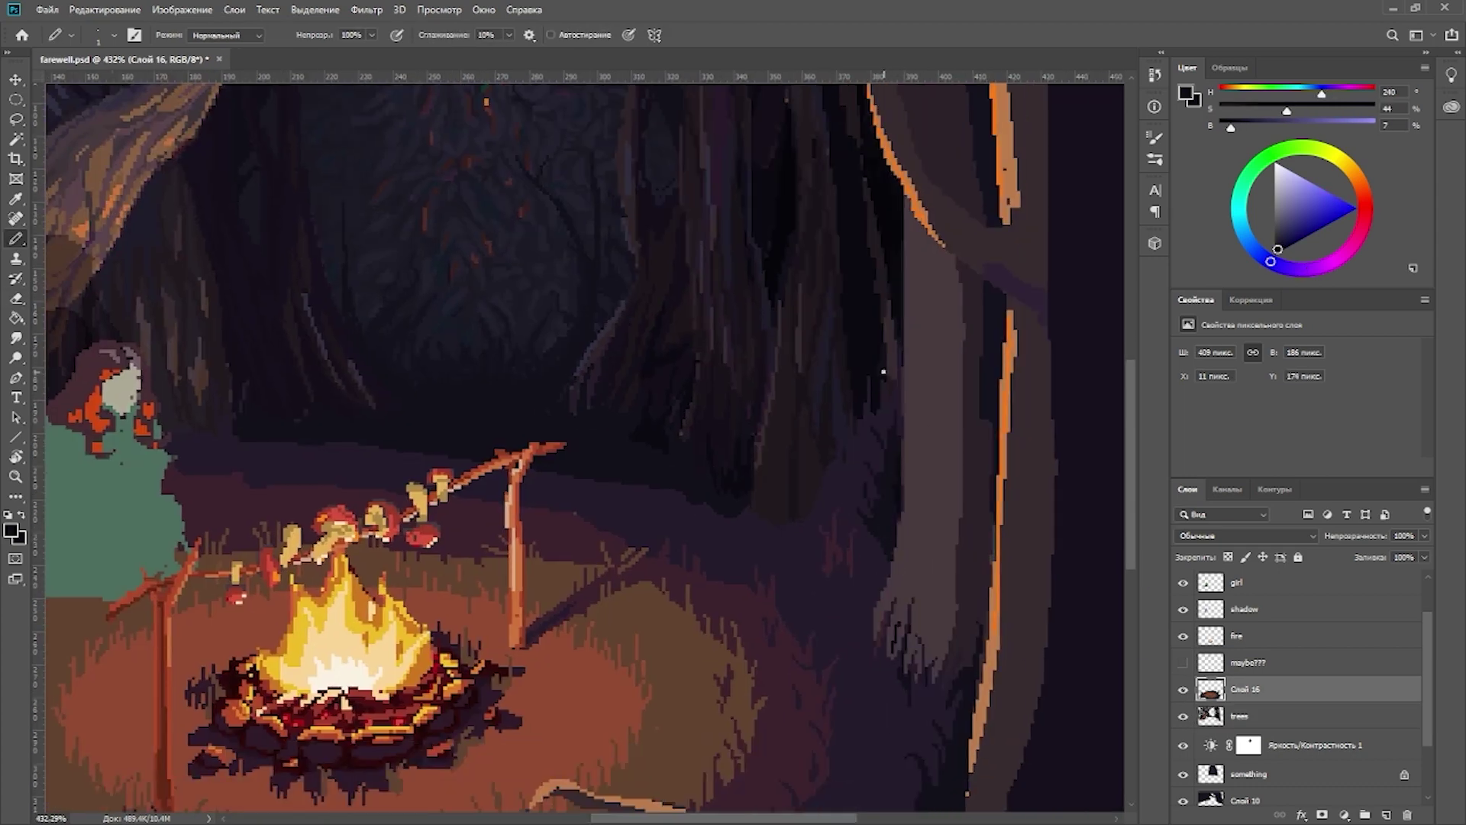
left_click(838, 504, "alt")
scroll(1030, 561, "down", 3)
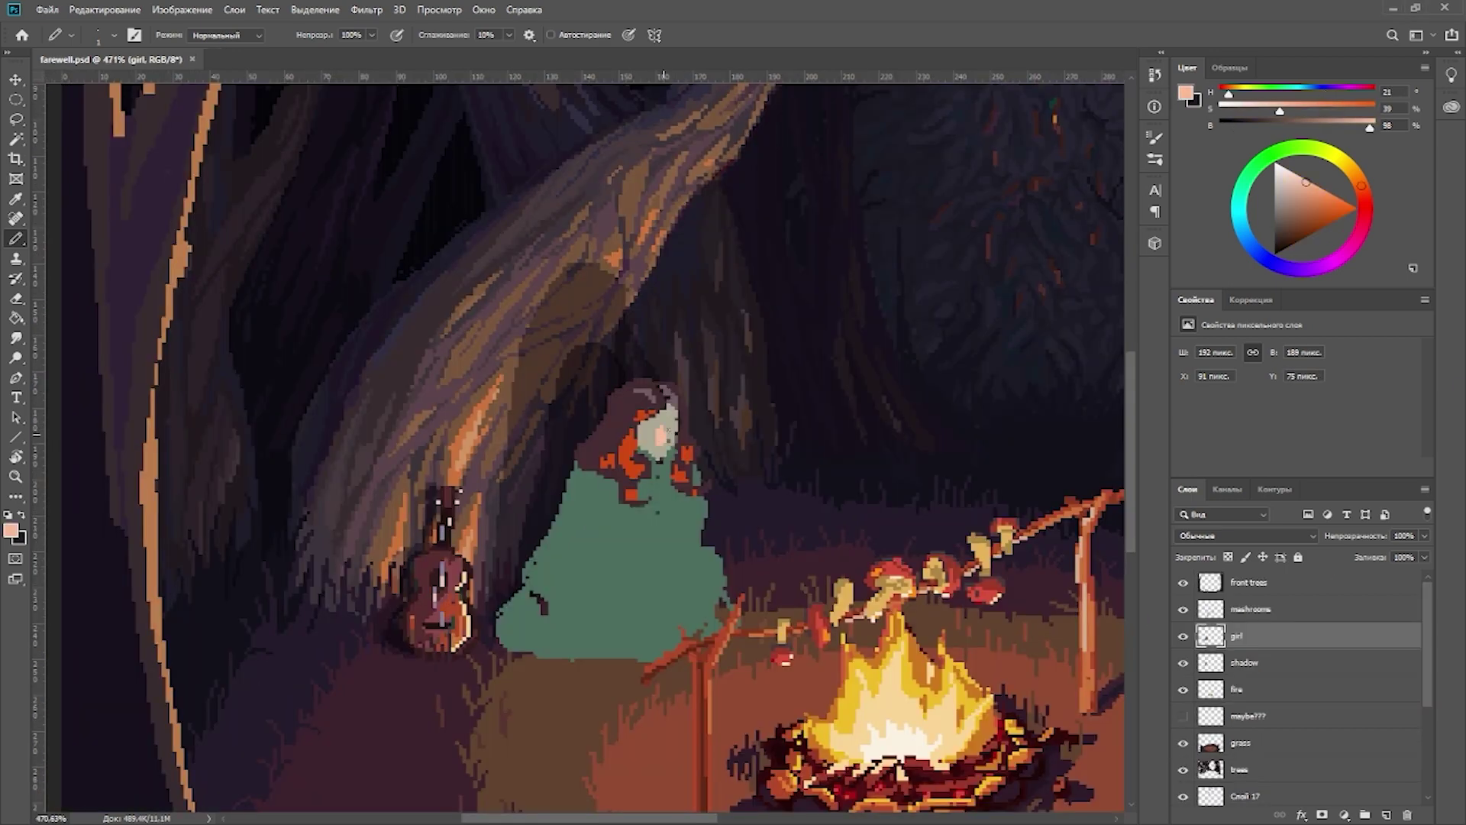
Step: Cover the girl's face with a light peach skin tone and shade it with darker peach on the girl layer
left_click(645, 442, "alt")
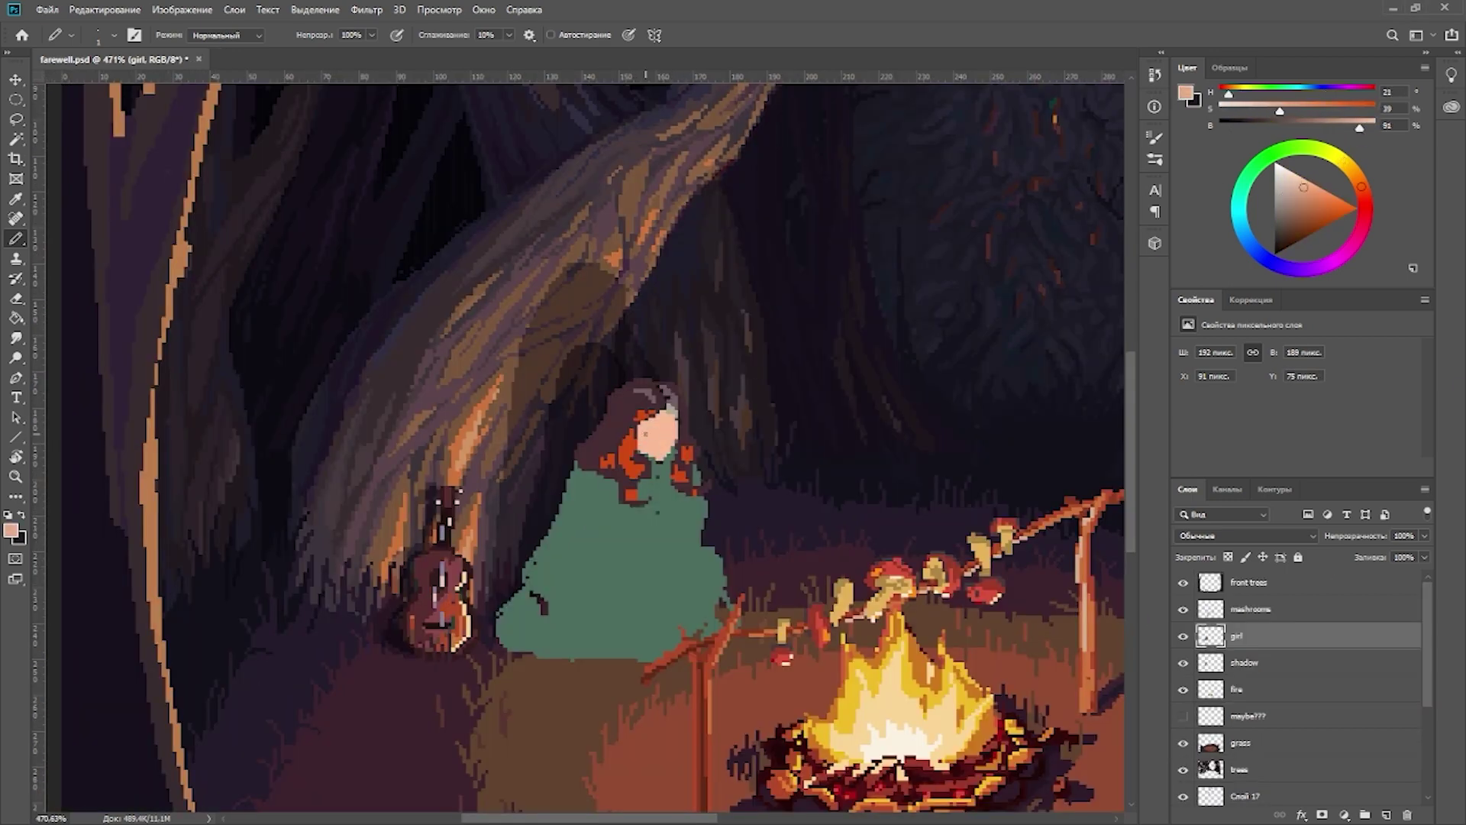
left_click(670, 431, "alt")
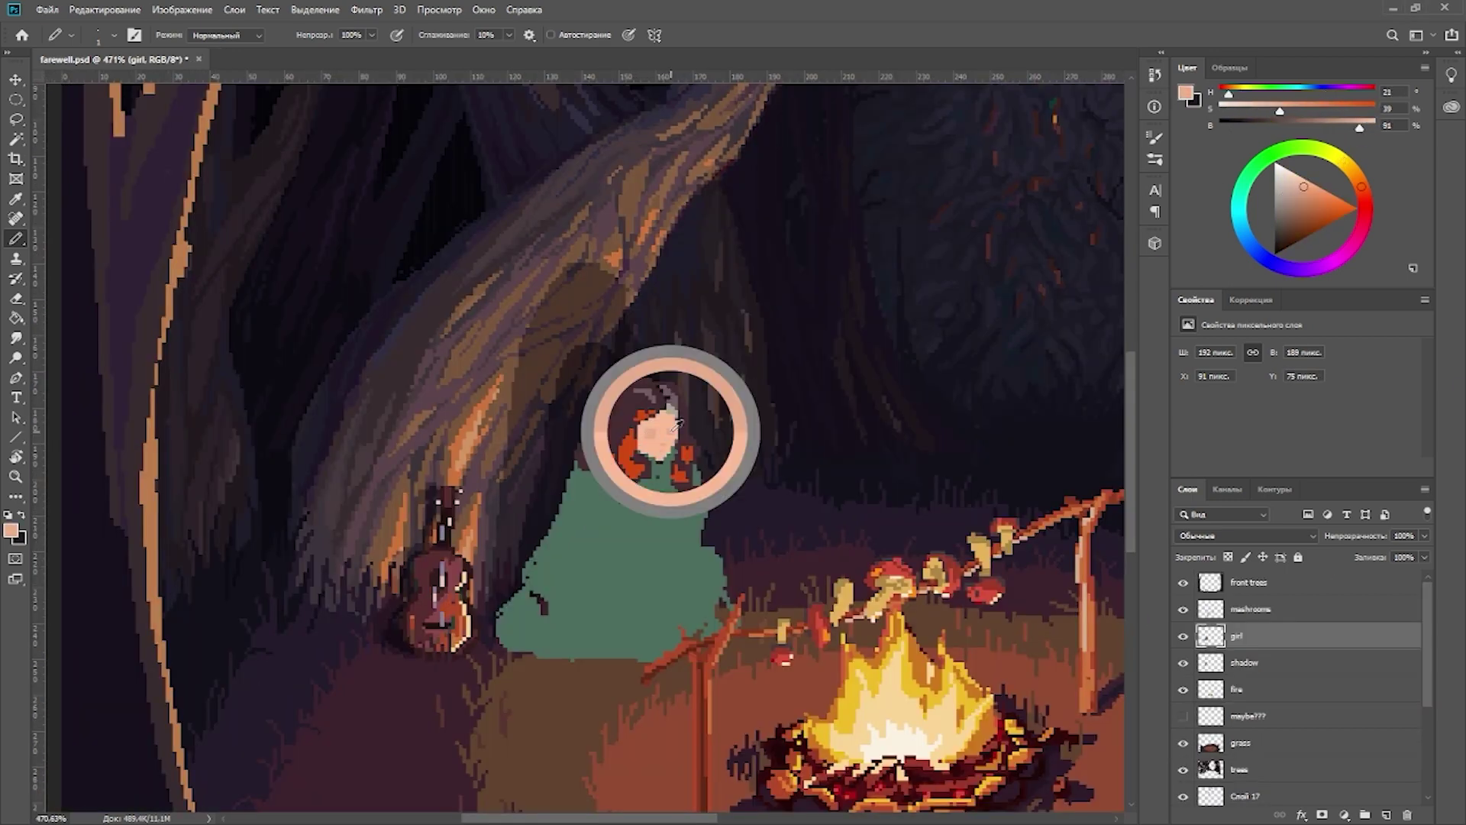
left_click(669, 428, "alt")
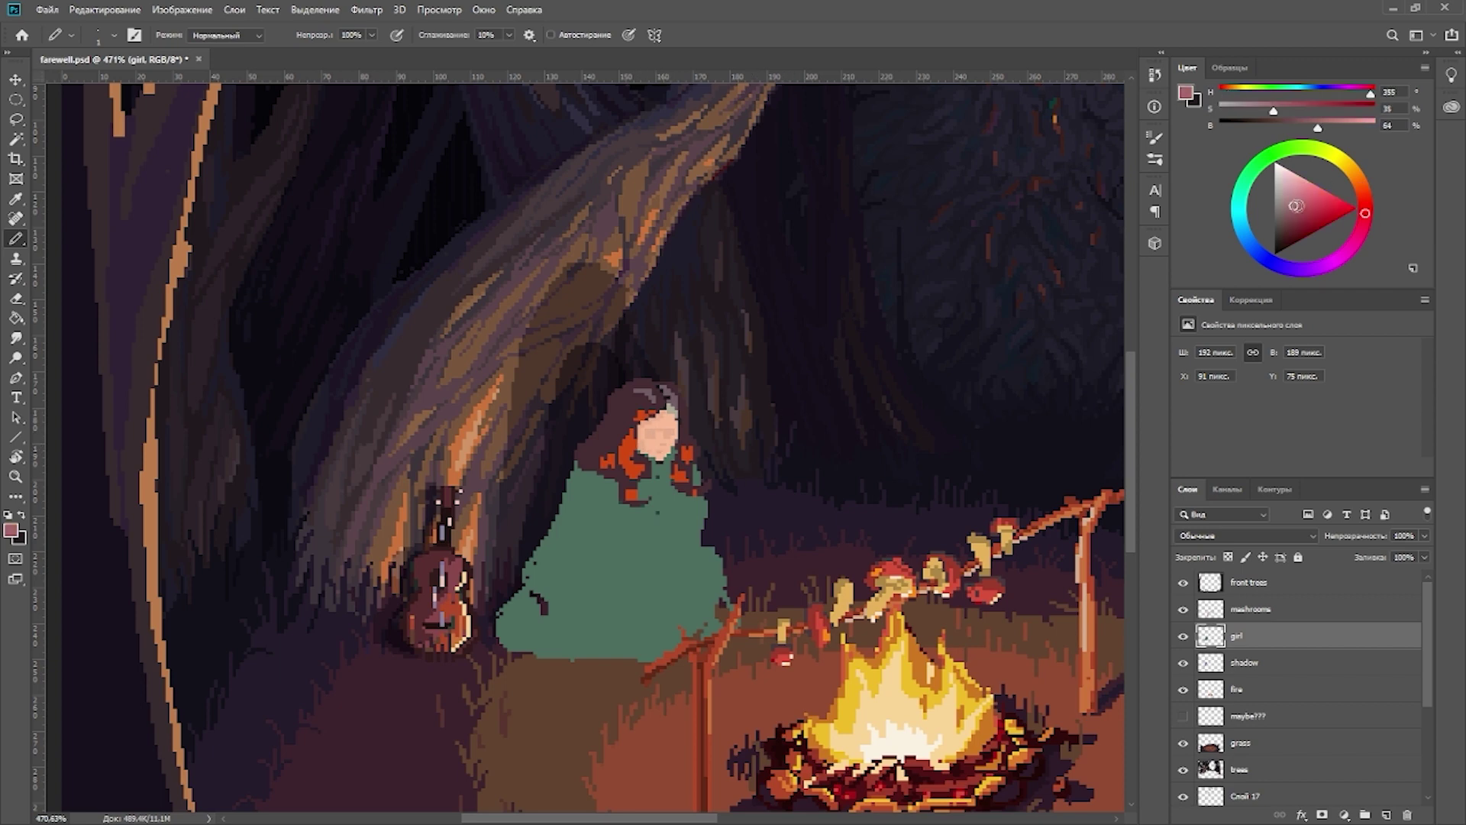
Step: Paint the girl's eye areas in dusty rose and refine the facial shading with sampled skin tones
scroll(684, 425, "down", 3)
scroll(684, 425, "up", 5)
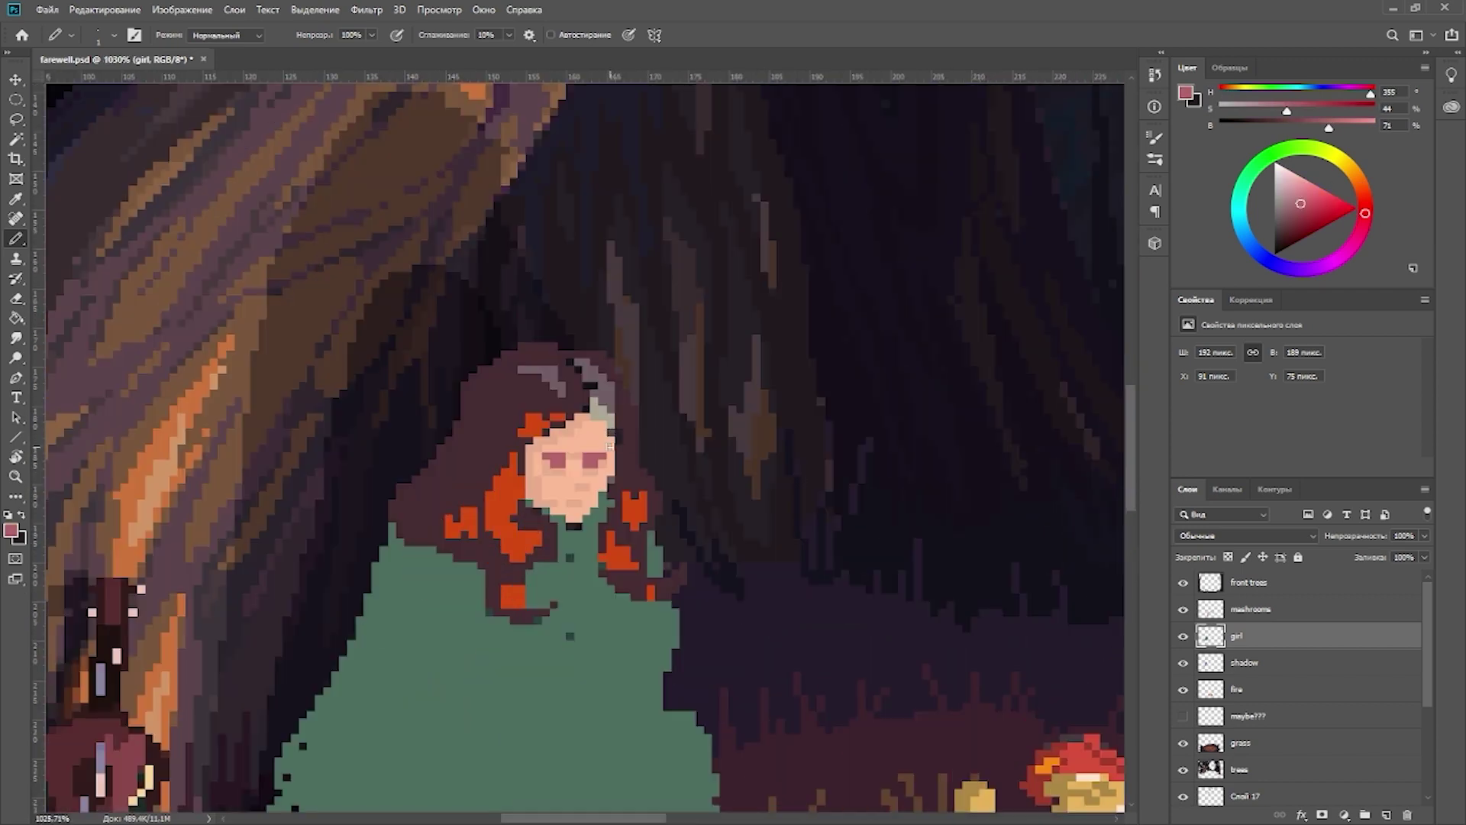
left_click(629, 432, "alt")
left_click(589, 441, "alt")
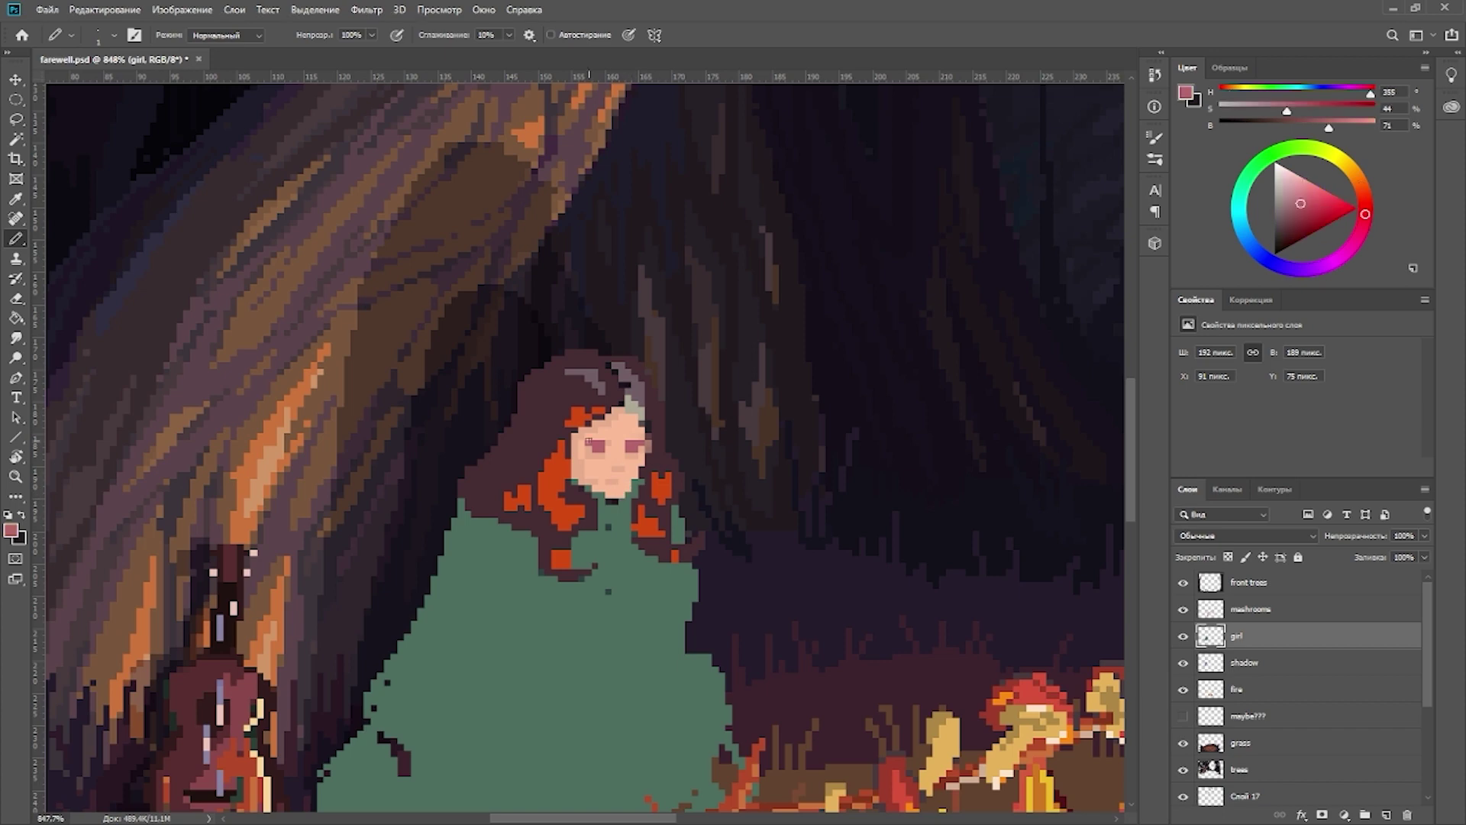
left_click(611, 458, "alt")
Step: Brighten the girl's eyes with pale highlights and add blue-gray accents sampled from her hair
scroll(695, 458, "down", 2)
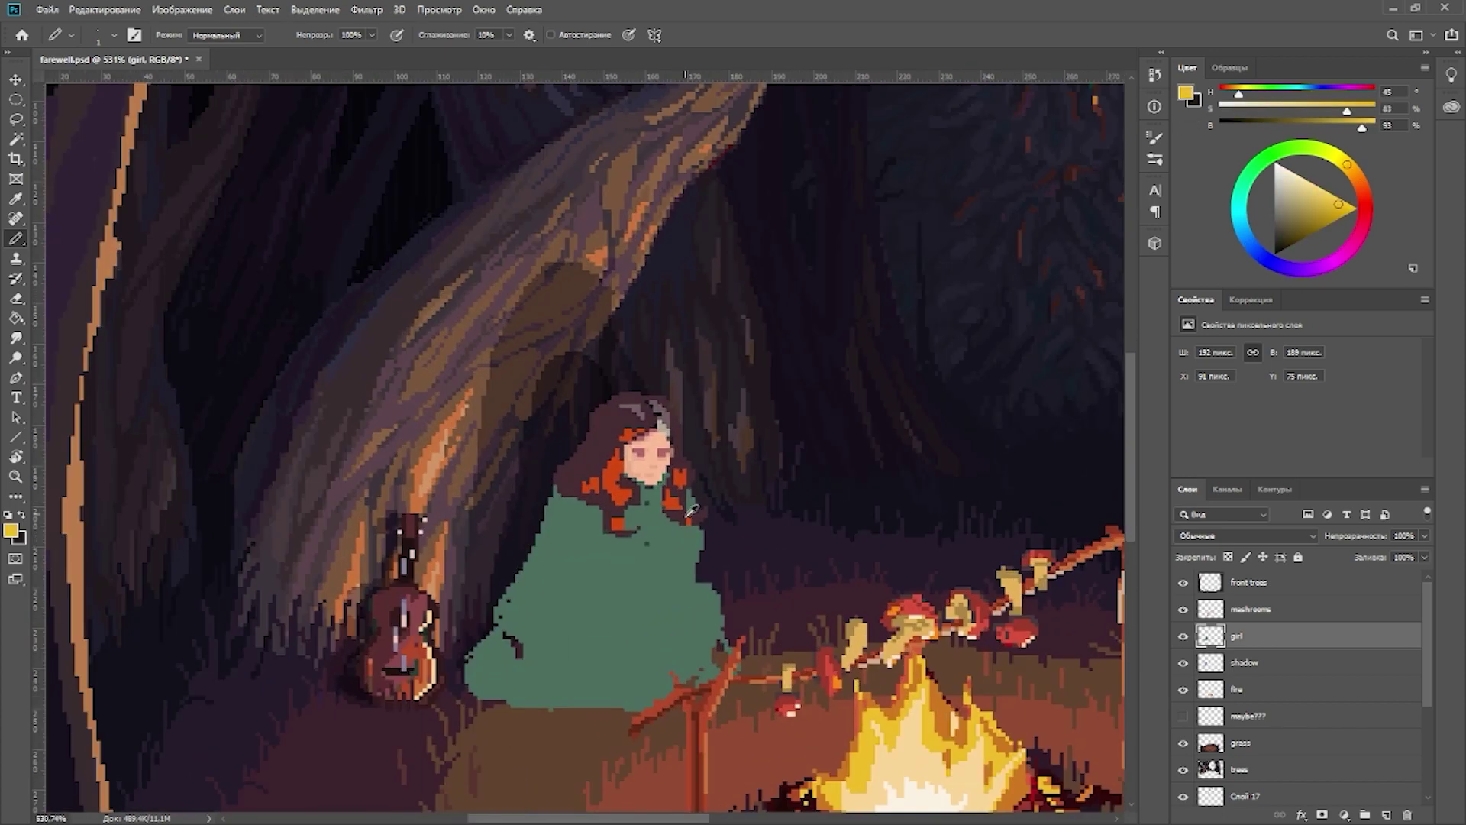
scroll(850, 386, "up", 2)
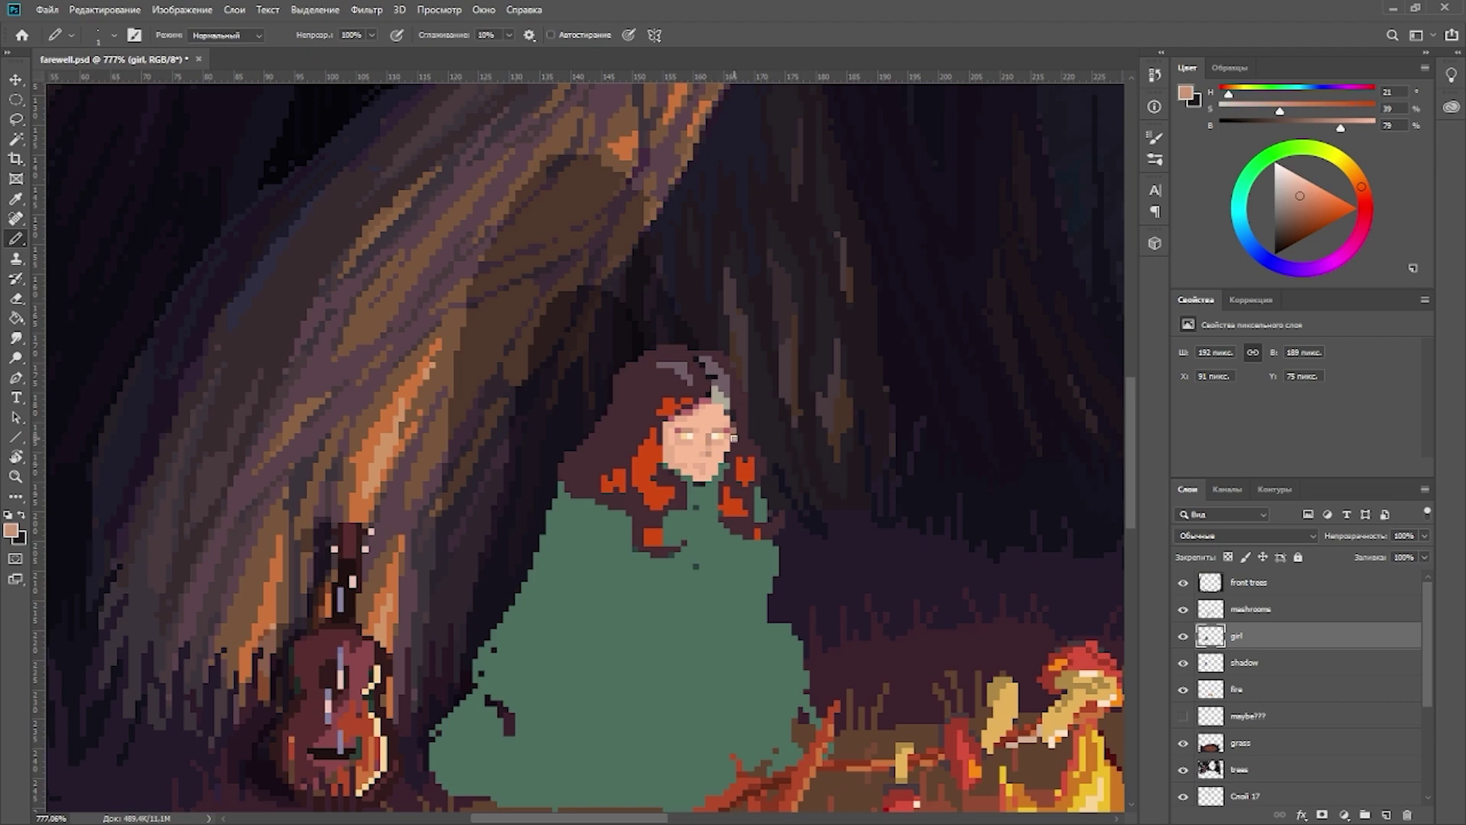
left_click(706, 466, "alt")
left_click(718, 385, "alt")
left_click(682, 438)
scroll(683, 438, "down", 2)
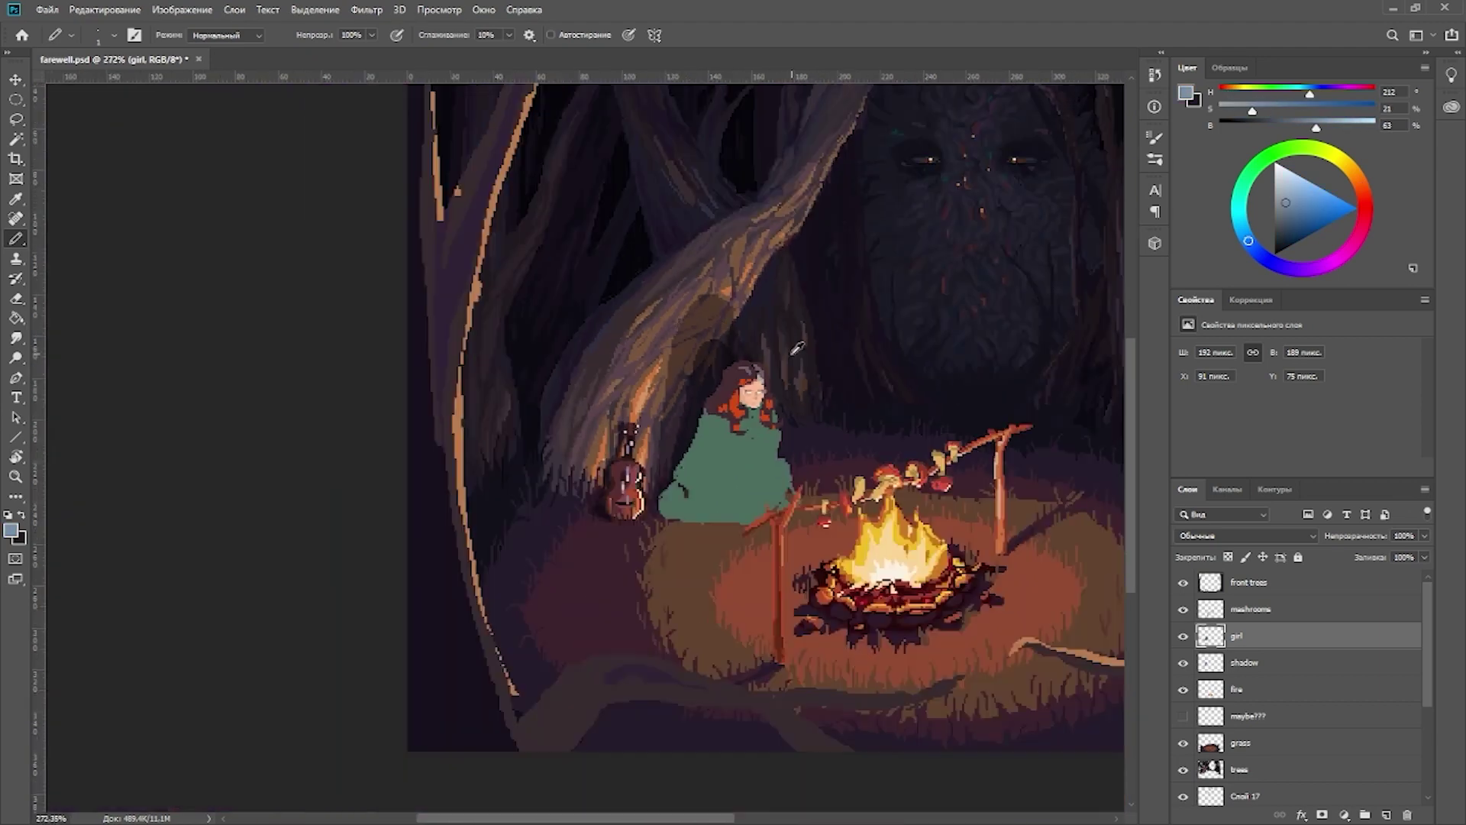
Step: Clean up the top edge of the girl's hair and paint mauve strands framing both sides of her face
scroll(683, 438, "up", 3)
scroll(426, 386, "down", 2)
key("e")
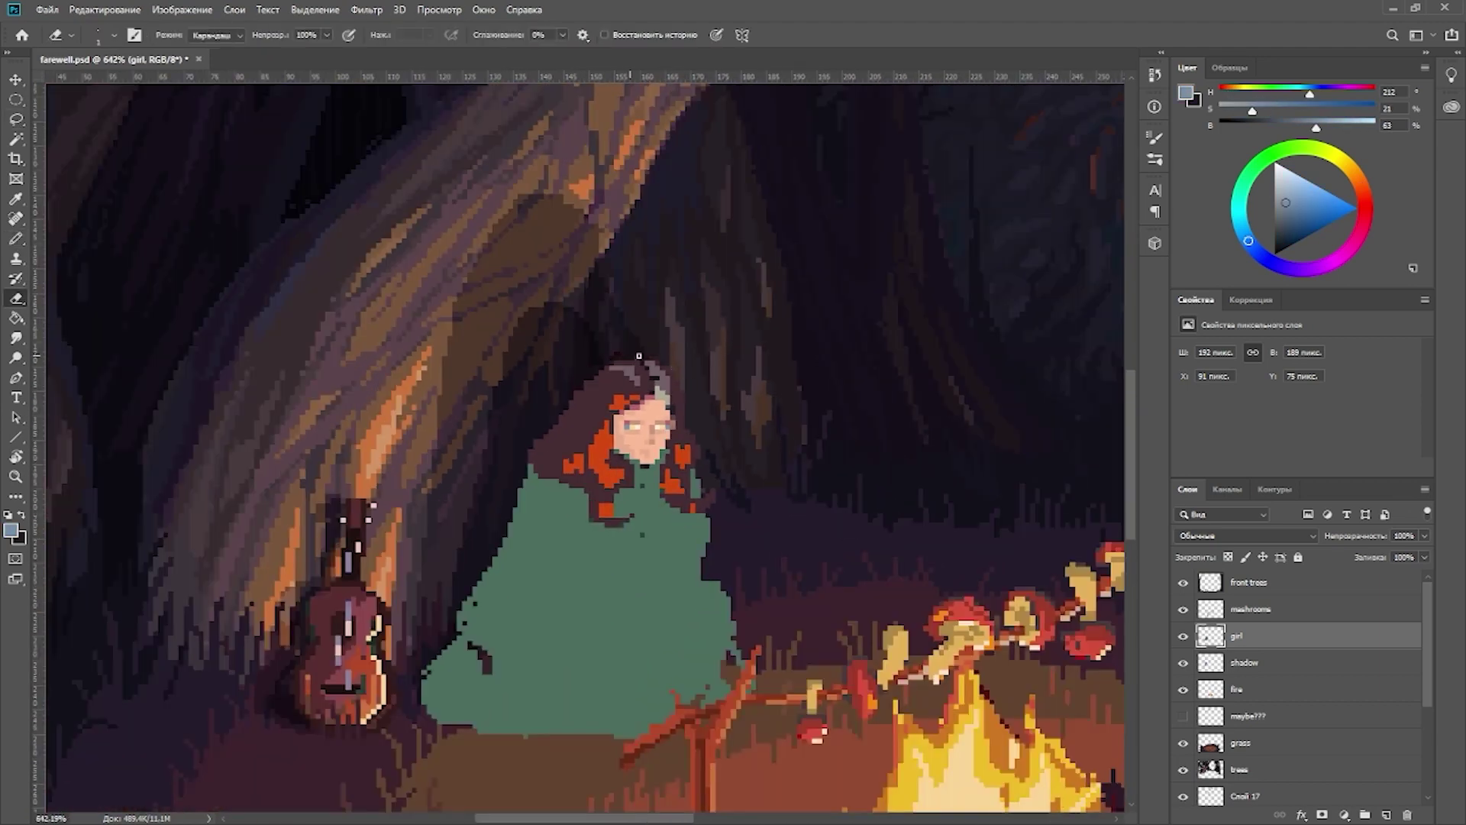
key("b")
left_click(614, 374, "alt")
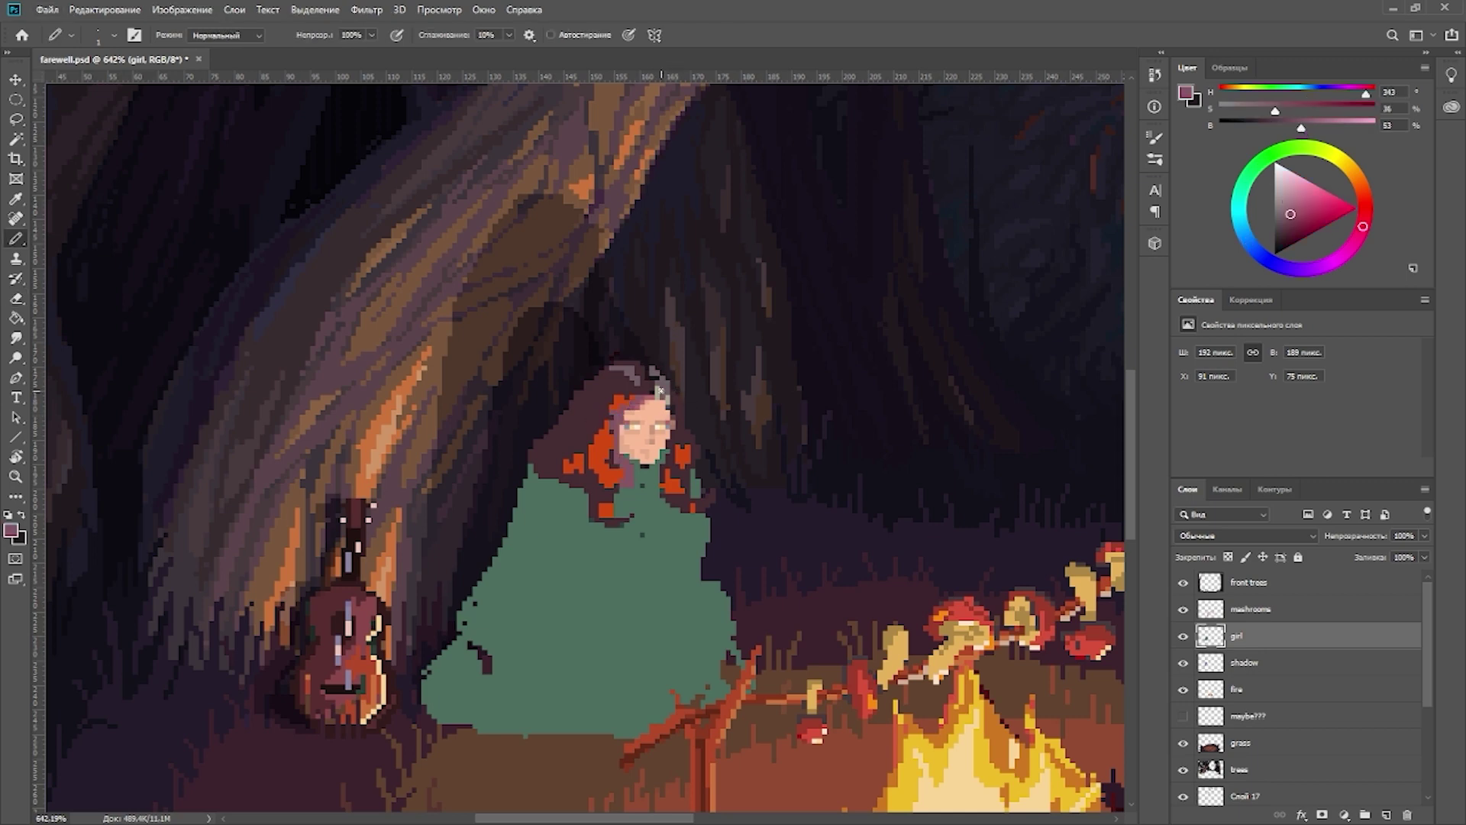
left_click(679, 478, "alt")
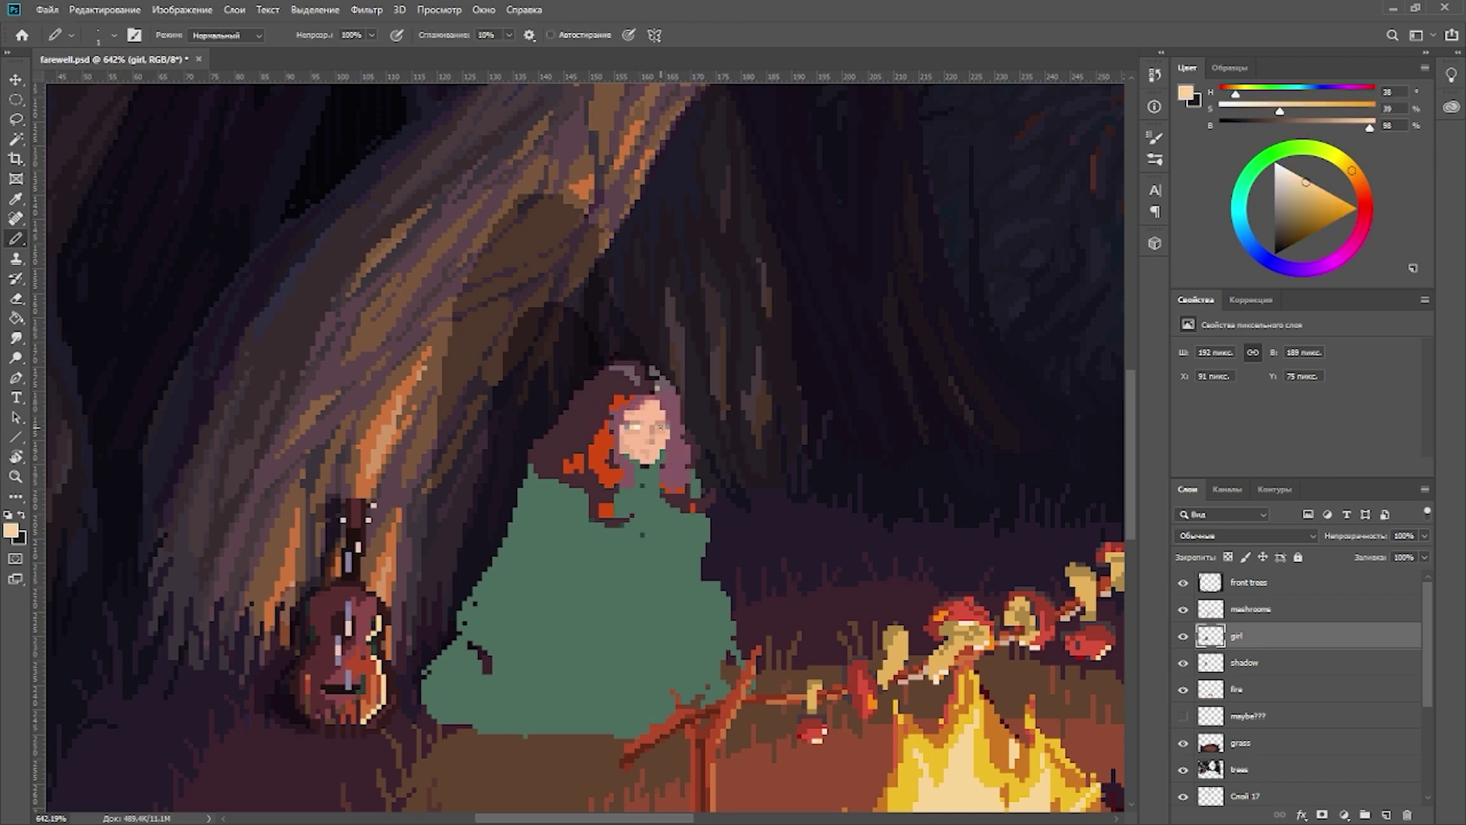
Step: Refine the hair lock nearest the fire with mauve and blue-gray, and clean the cloak edge beneath it with sampled green
scroll(673, 408, "down", 2)
scroll(673, 408, "up", 2)
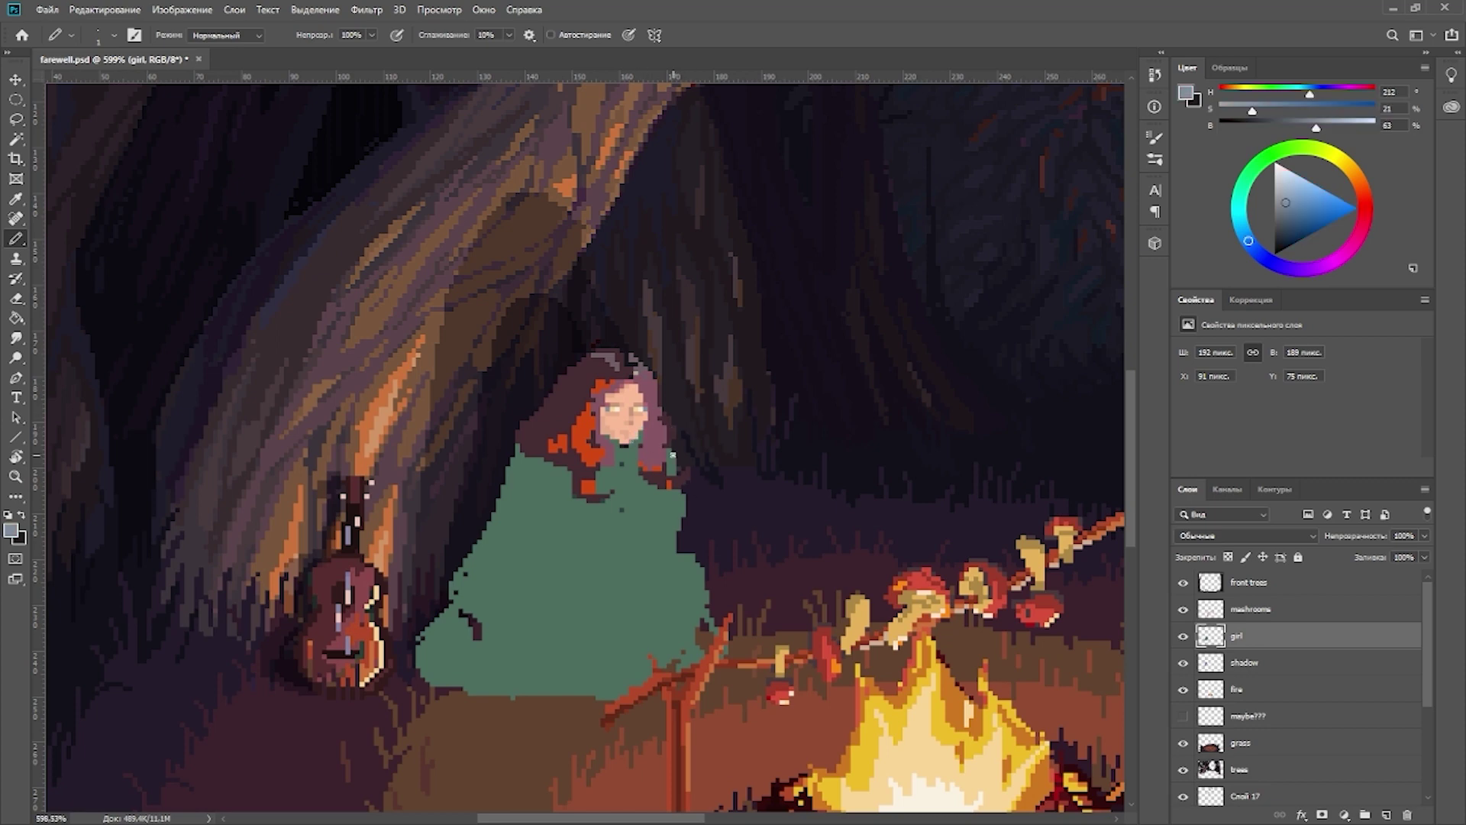
left_click(672, 439, "alt")
key("e")
key("b")
left_click(679, 480, "alt")
scroll(712, 469, "left", 1)
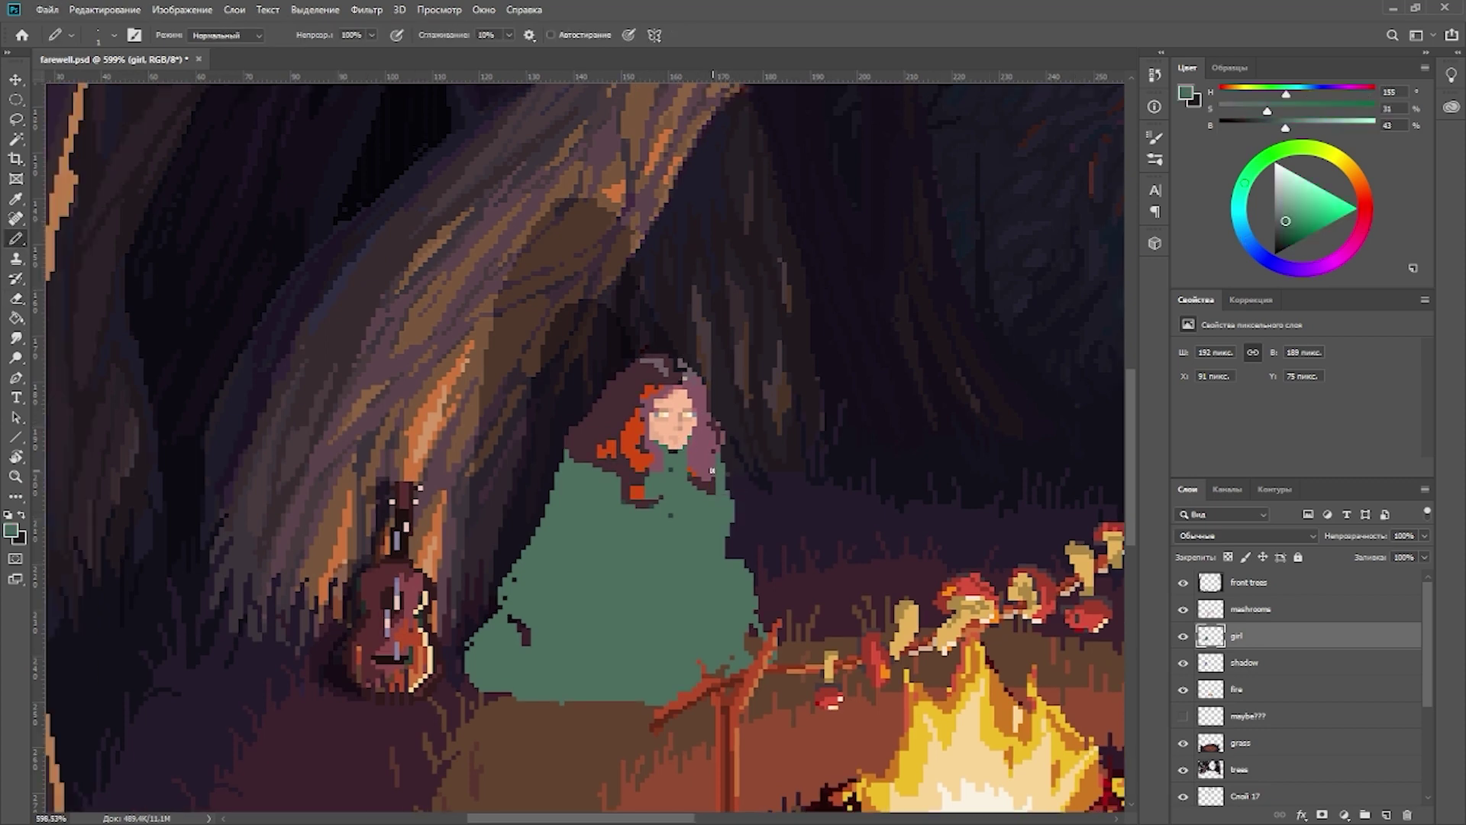
Step: Cover the orange patches in the girl's hair with mauve and dark strands, keeping thin orange-red streaks beside her face
scroll(687, 462, "up", 1)
left_click(657, 441, "alt")
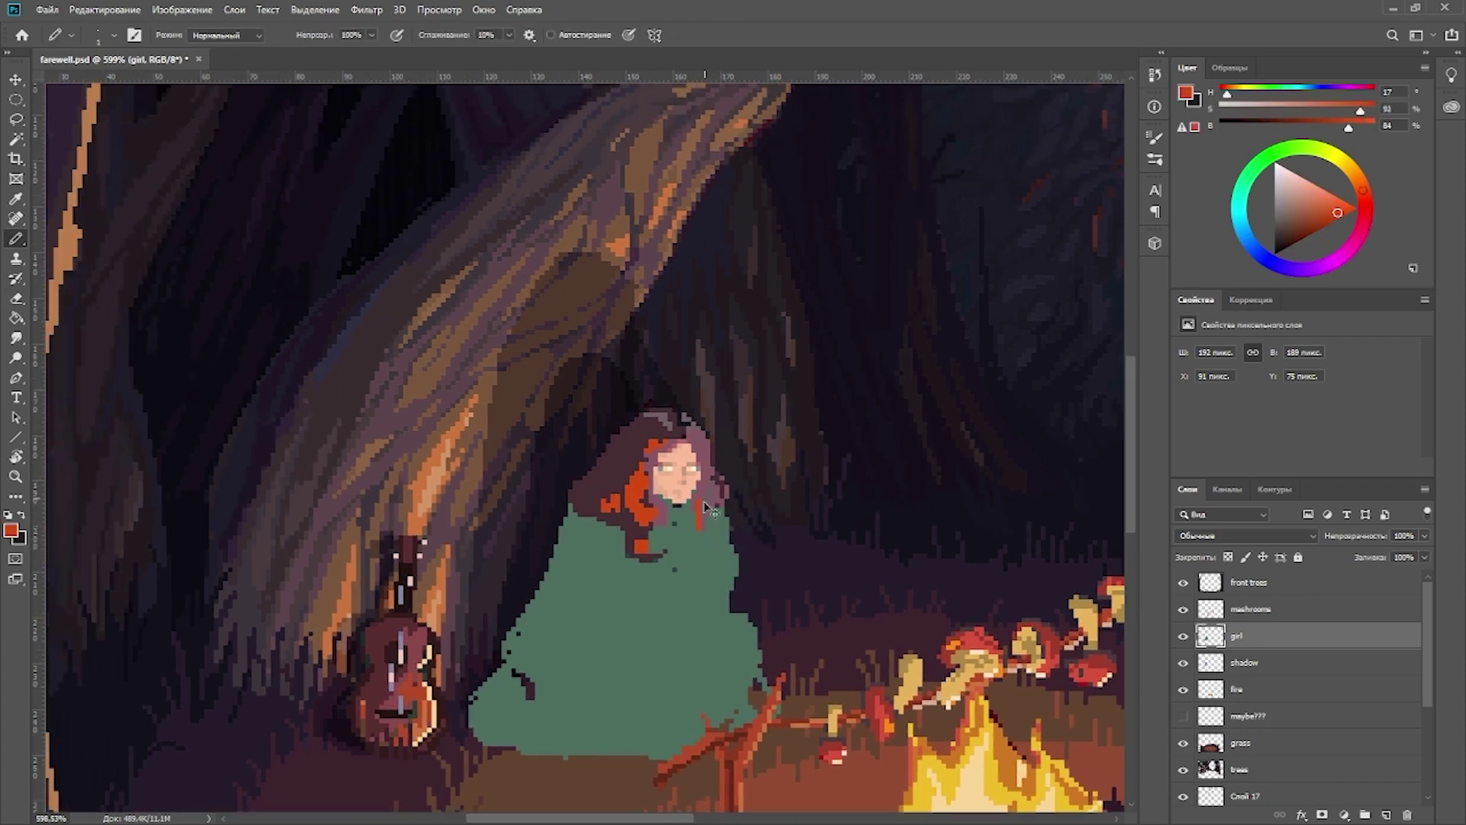
left_click_drag(627, 519, 641, 547)
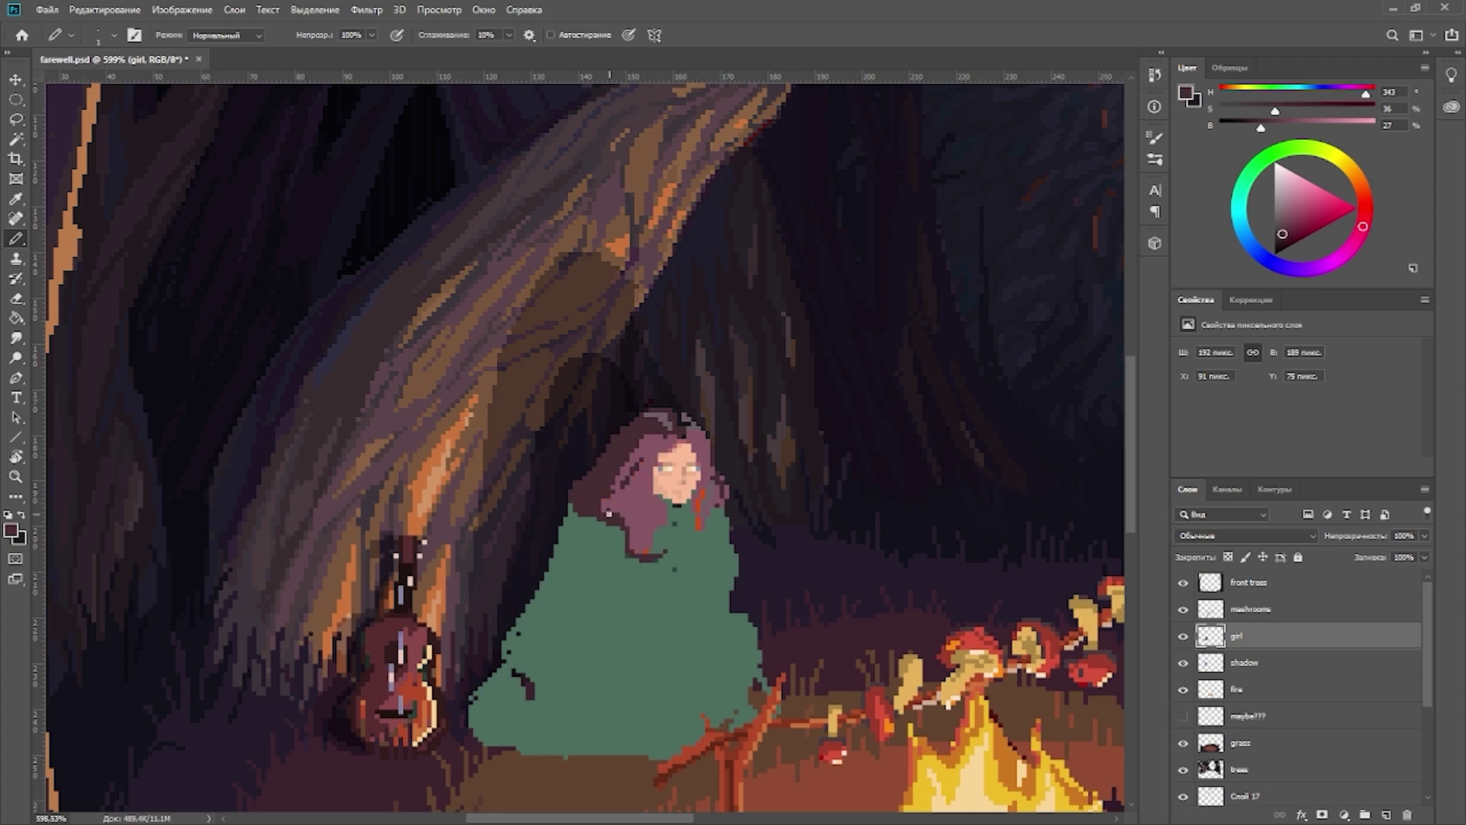
left_click(633, 504, "alt")
left_click_drag(619, 488, 611, 517)
left_click(633, 498, "alt")
left_click_drag(660, 503, 634, 533)
left_click(634, 533, "alt")
scroll(584, 447, "down", 2)
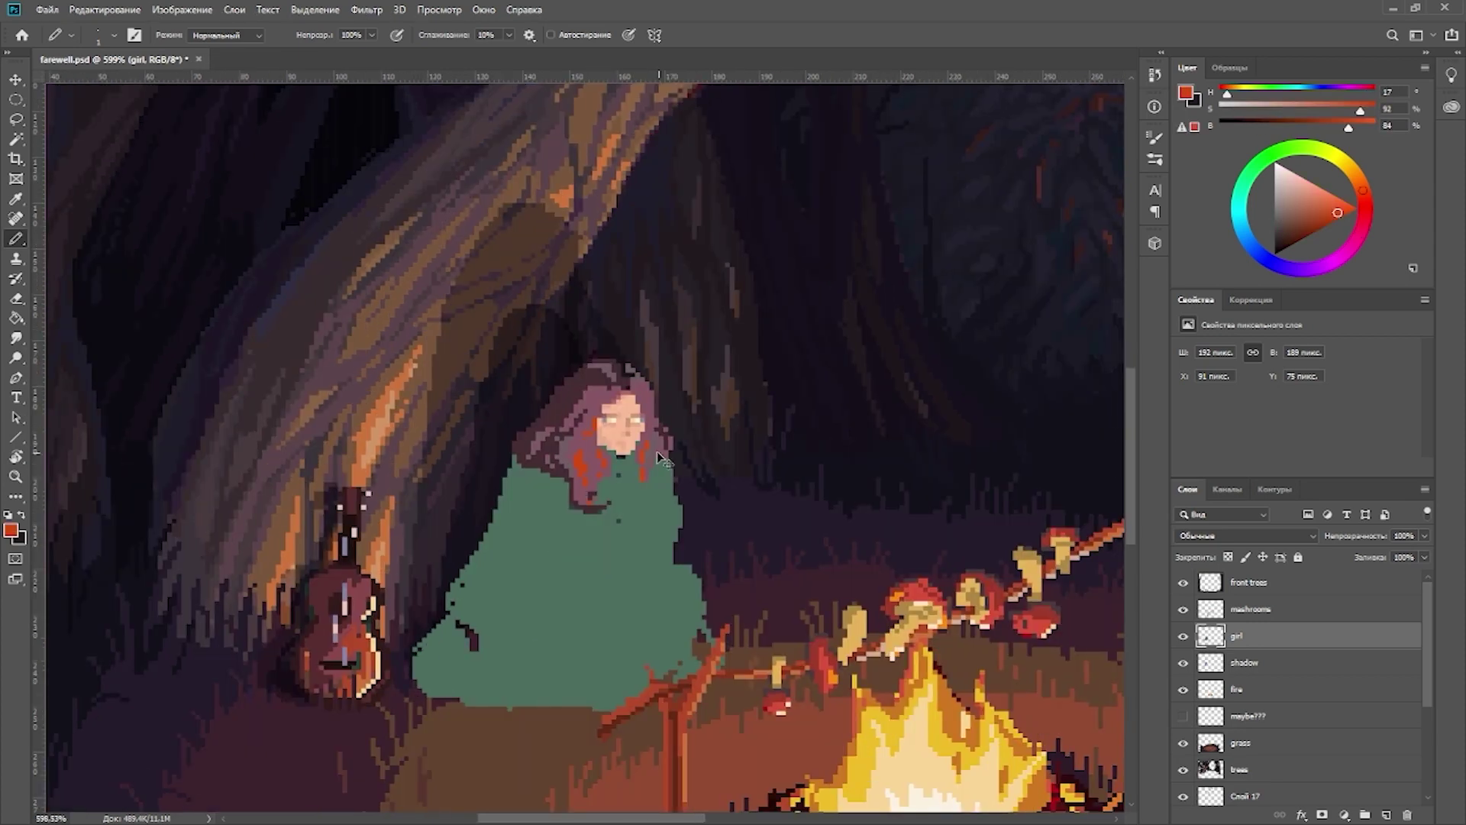
Step: Add small orange and cream firelight highlights to the hair strands on both sides of the girl's face
scroll(584, 447, "down", 5)
scroll(584, 447, "up", 6)
left_click(509, 489, "alt")
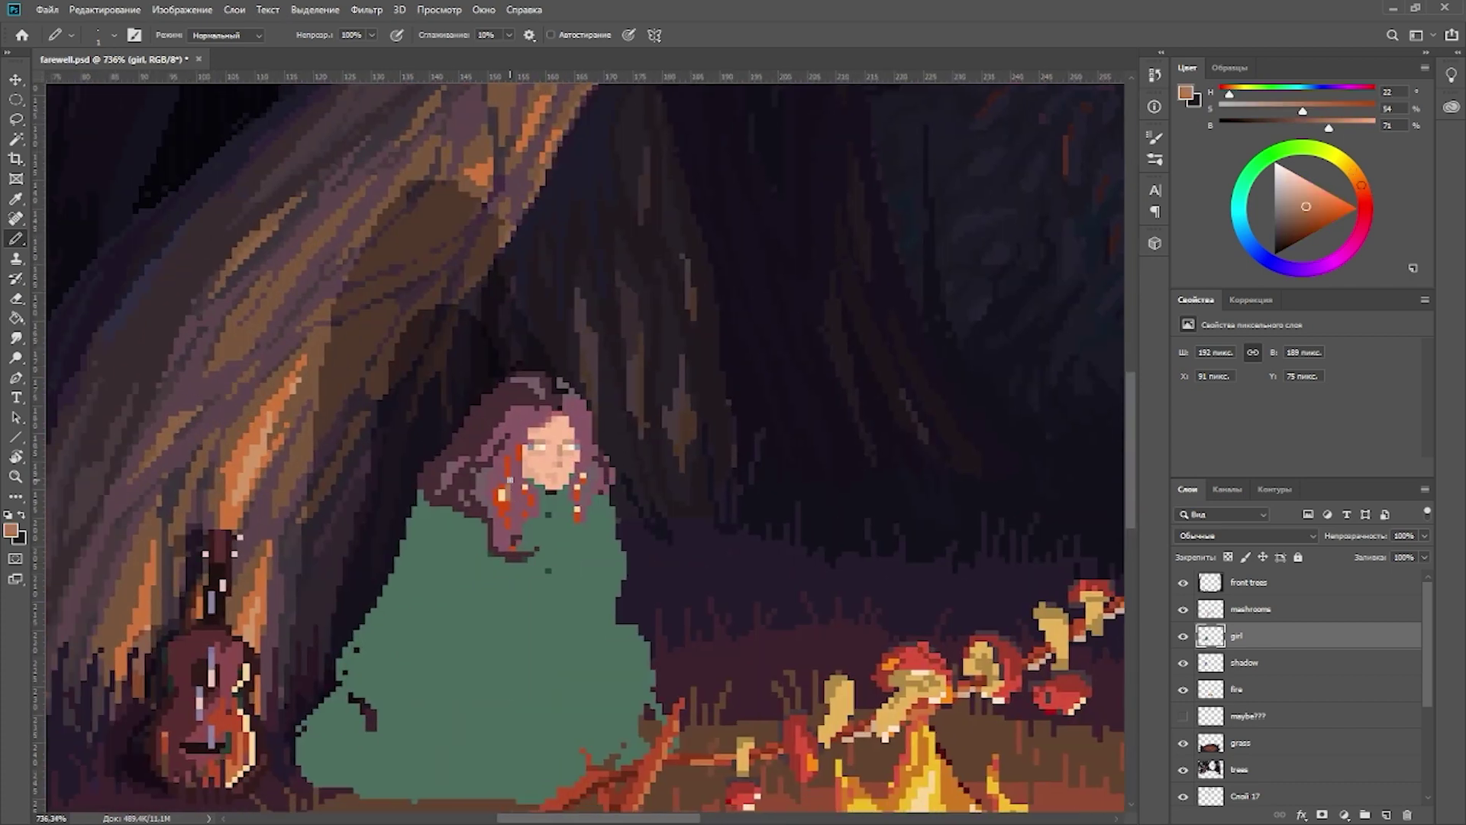
left_click(597, 460, "alt")
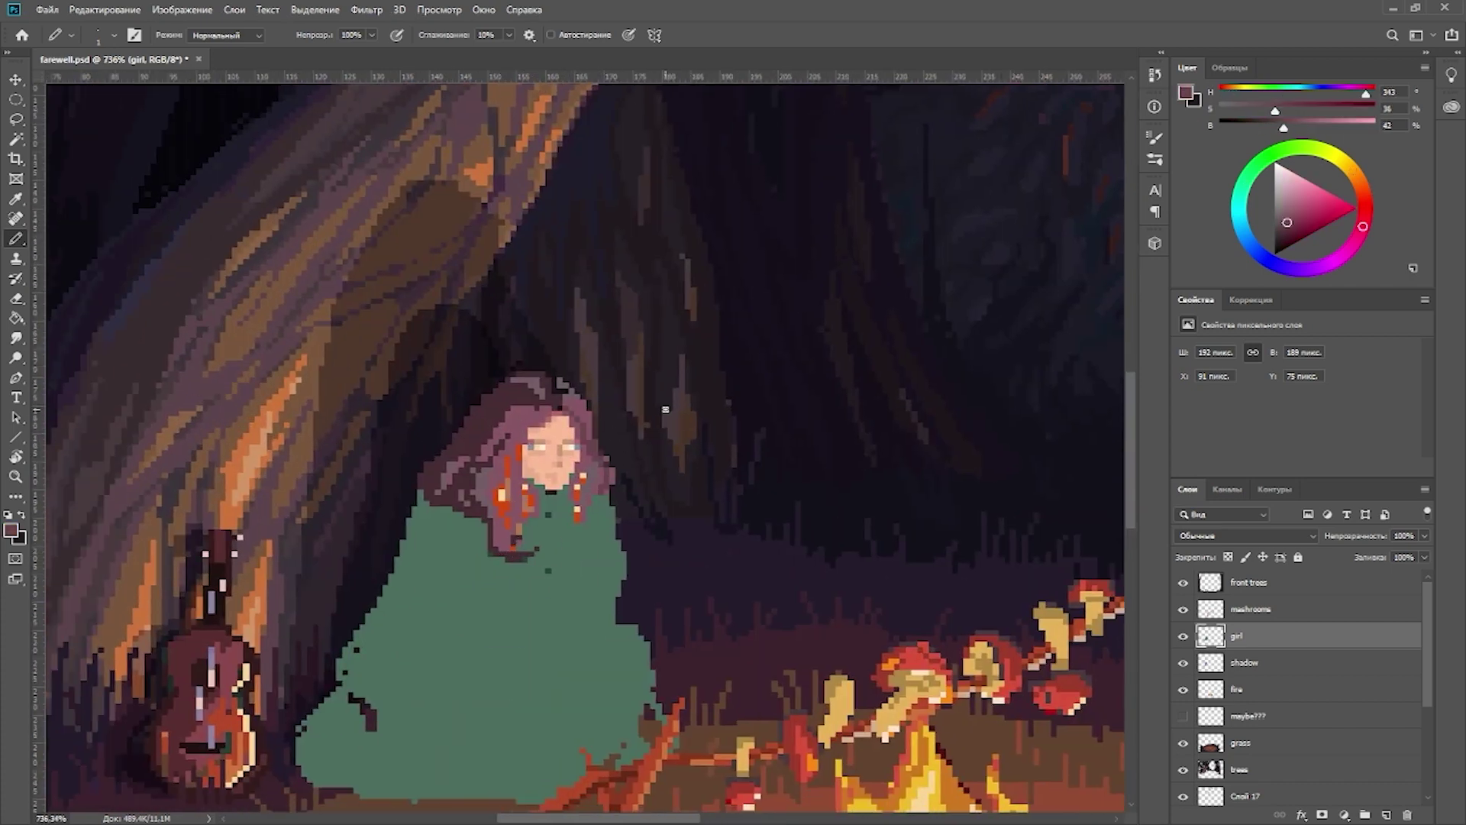
Step: Shade the girl's lower face with darker peach and fill out the crown of her hair with sampled mauve
scroll(665, 409, "left", 2)
scroll(611, 412, "down", 2)
left_click(581, 423, "alt")
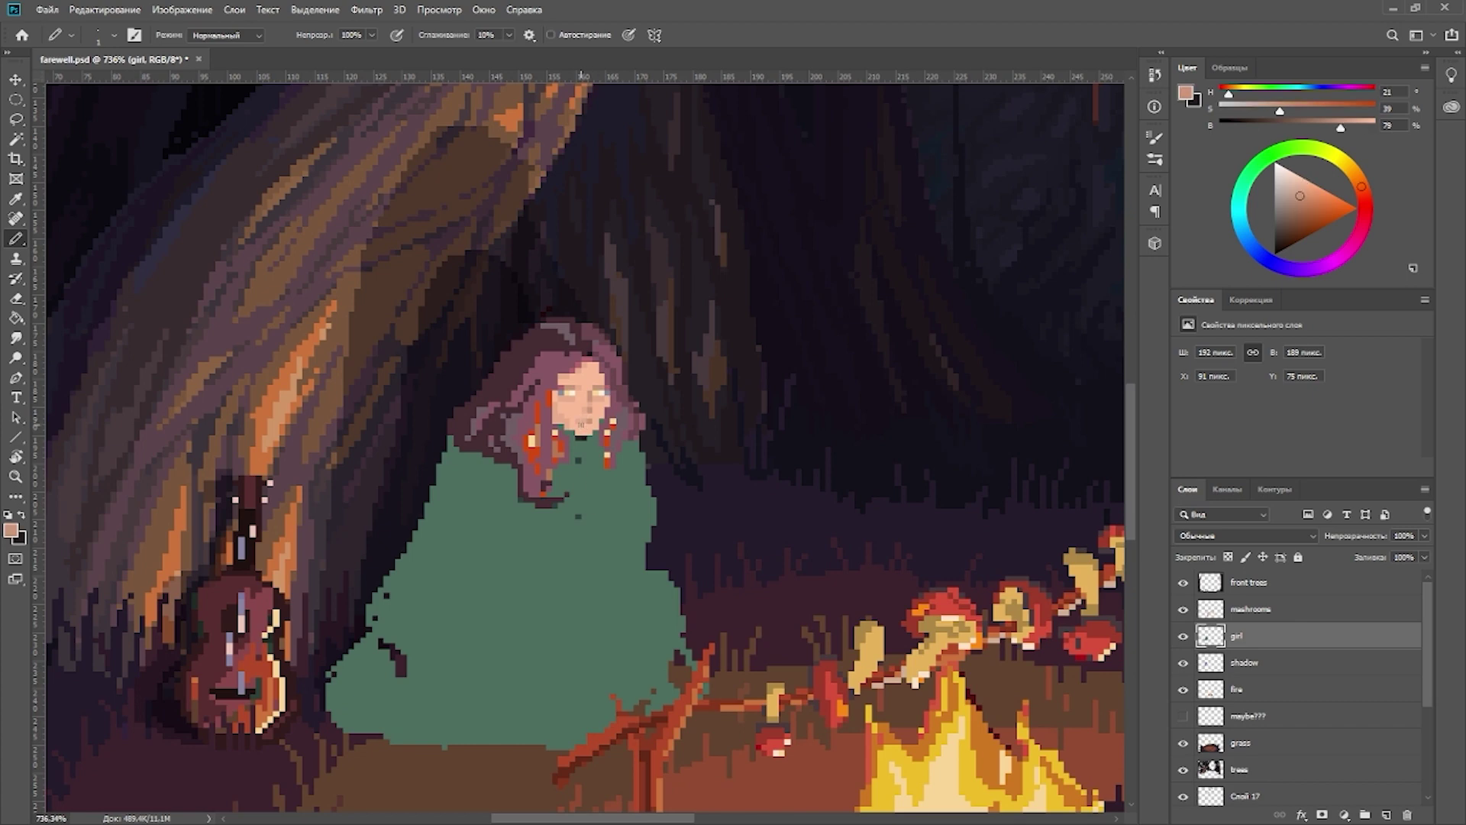
scroll(580, 423, "up", 1)
left_click(607, 495, "alt")
scroll(593, 424, "down", 2)
left_click(535, 391, "alt")
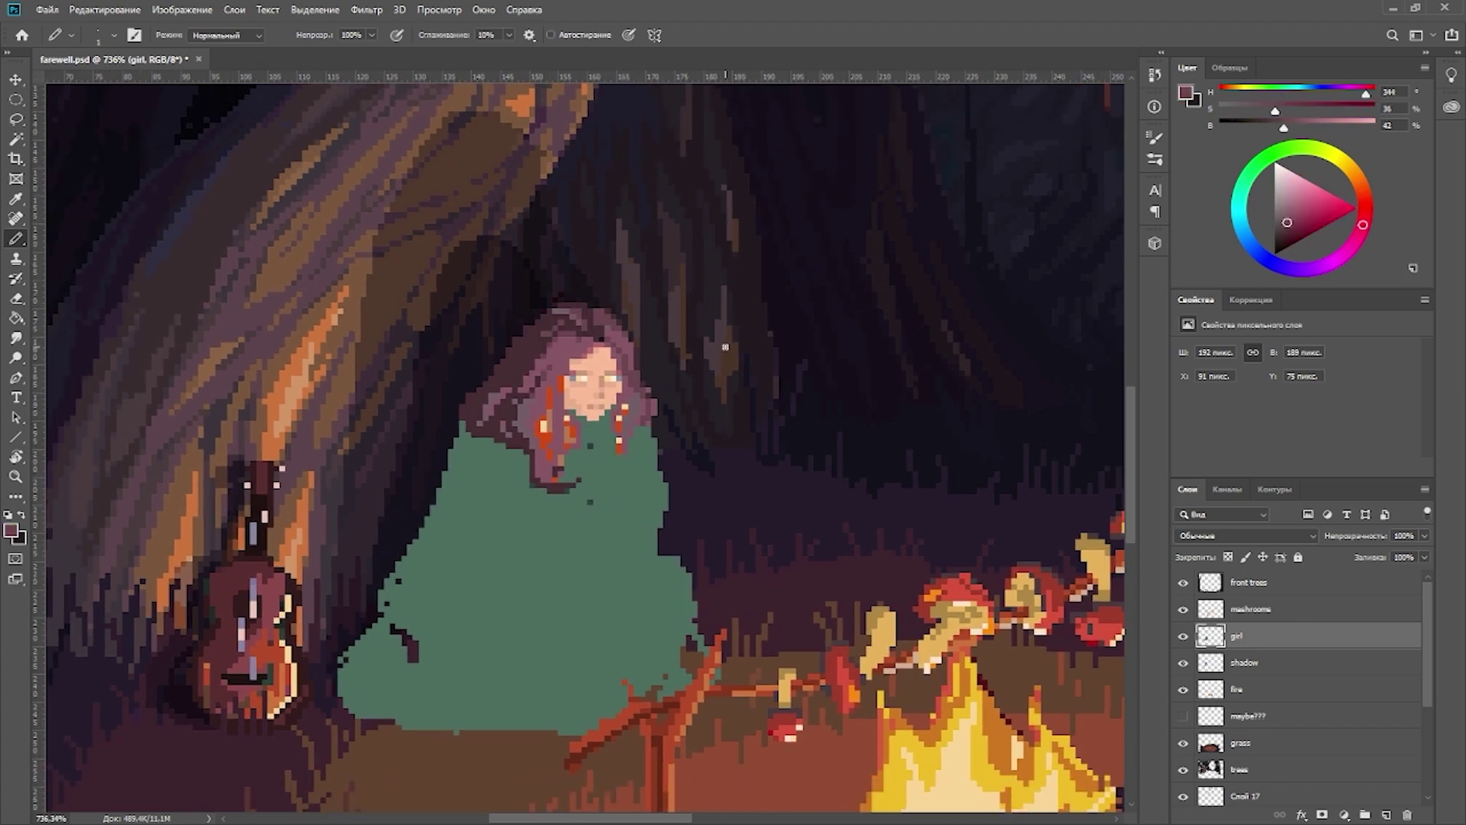
Step: Paint dark purple strands into the girl's hair and lighten her face with pale peach
left_click(490, 417, "alt")
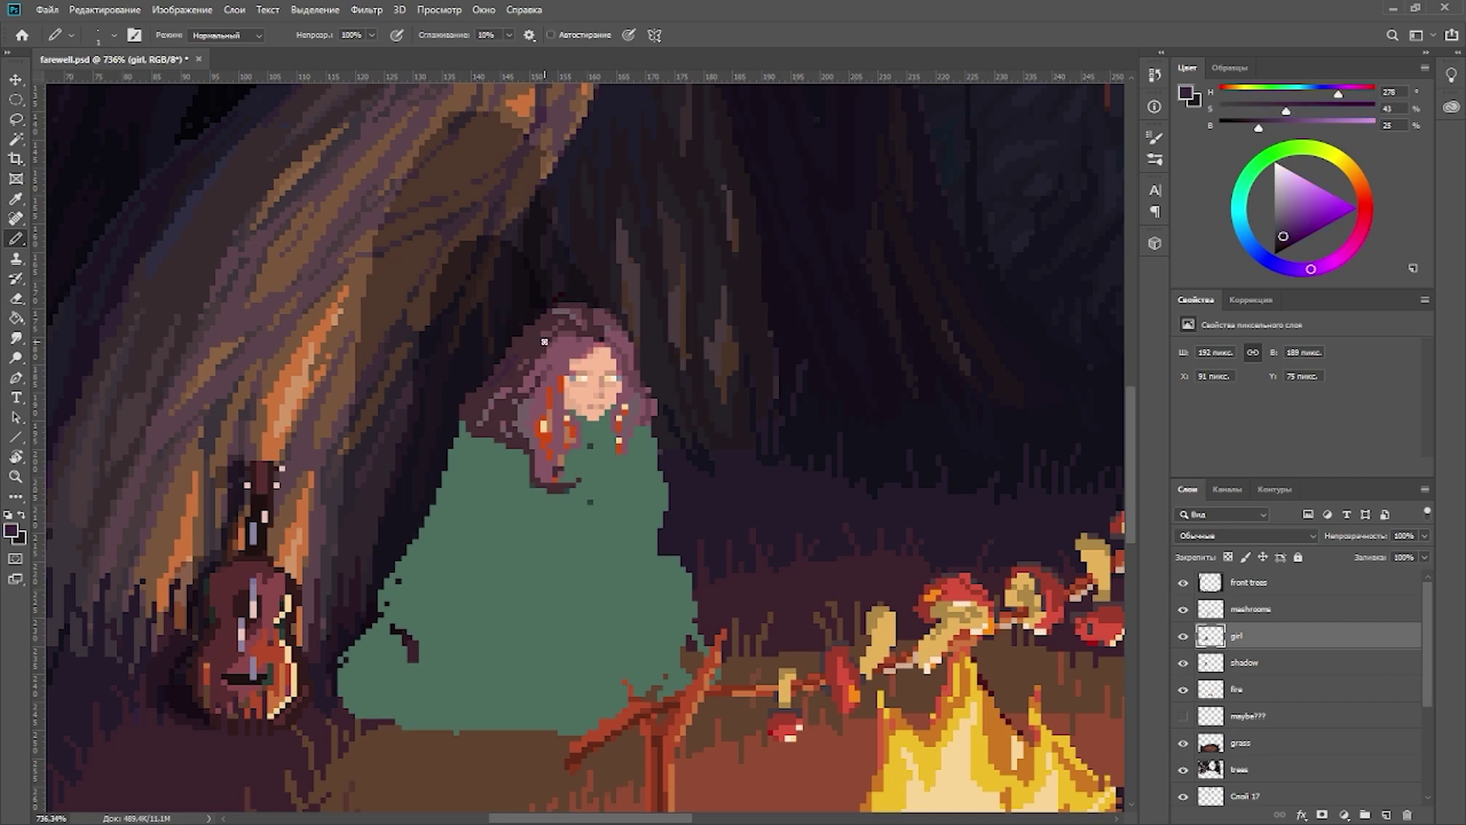
scroll(627, 324, "down", 5)
scroll(535, 321, "up", 6)
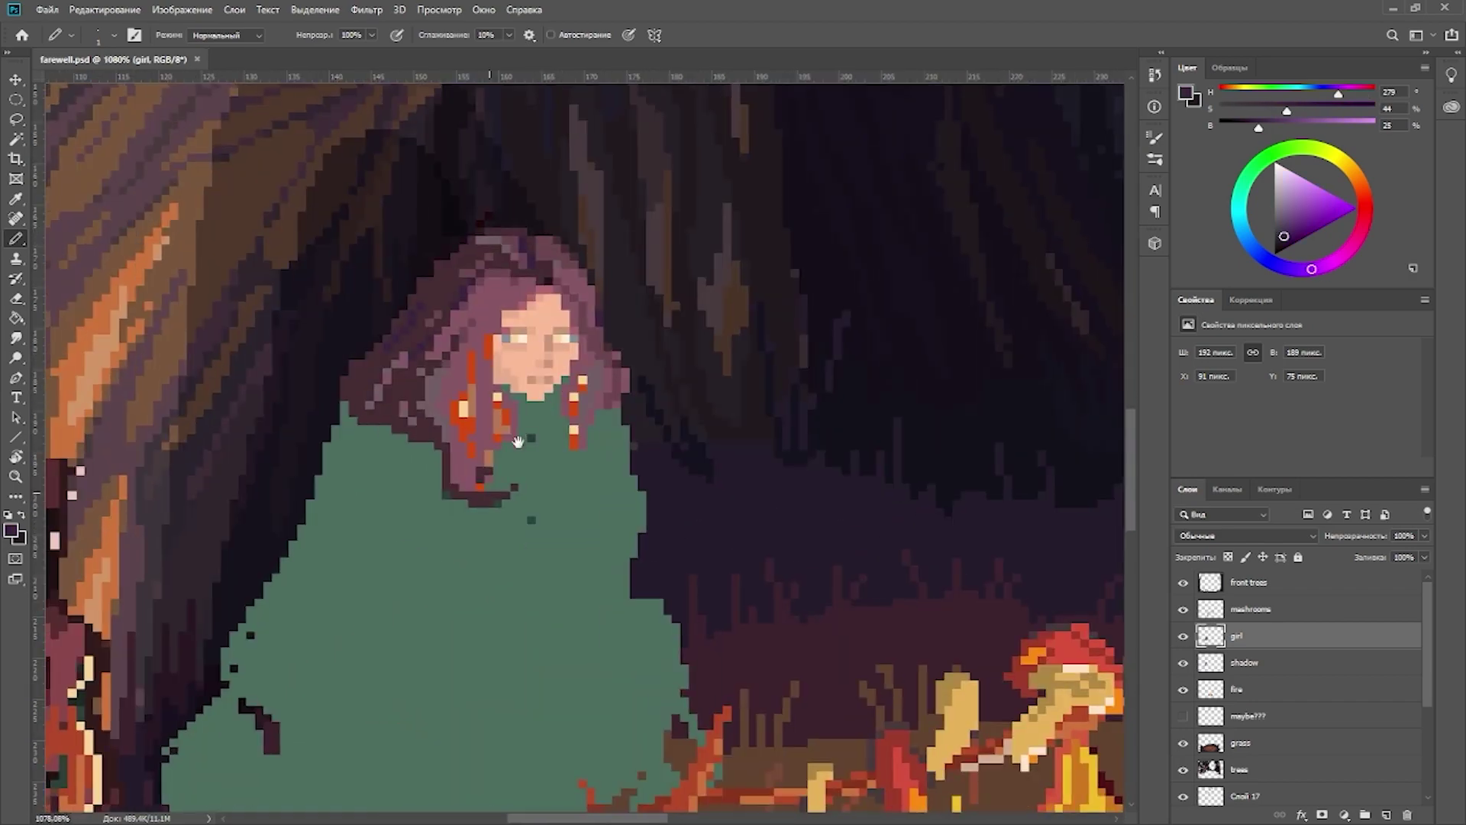
left_click(534, 320, "alt")
scroll(549, 358, "down", 5)
scroll(580, 366, "up", 4)
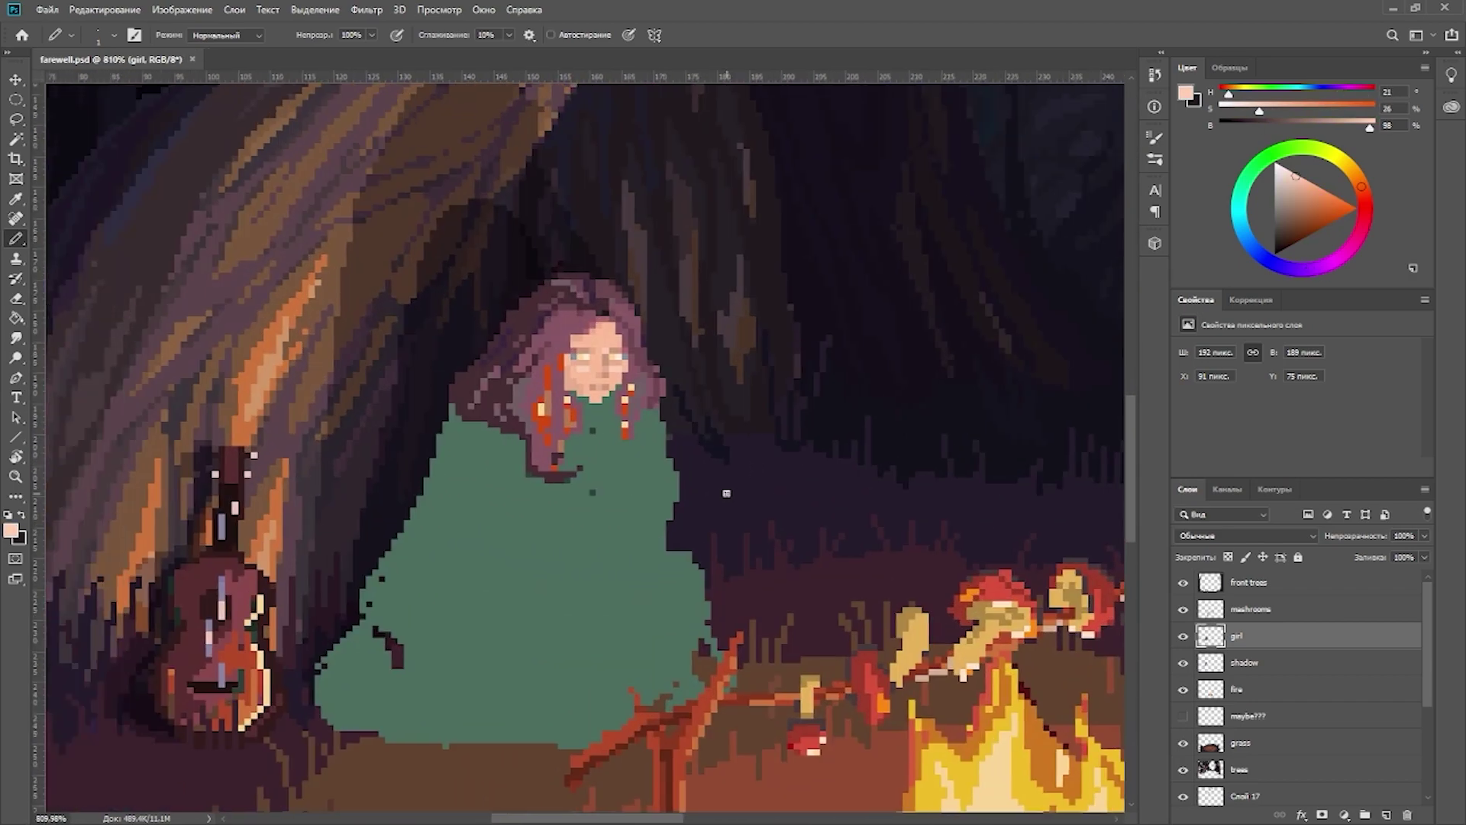
Step: Add orange-red, muted red and cream accents to the lower hair strands around the girl's face
left_click(624, 427, "alt")
scroll(646, 373, "down", 5)
scroll(563, 455, "up", 5)
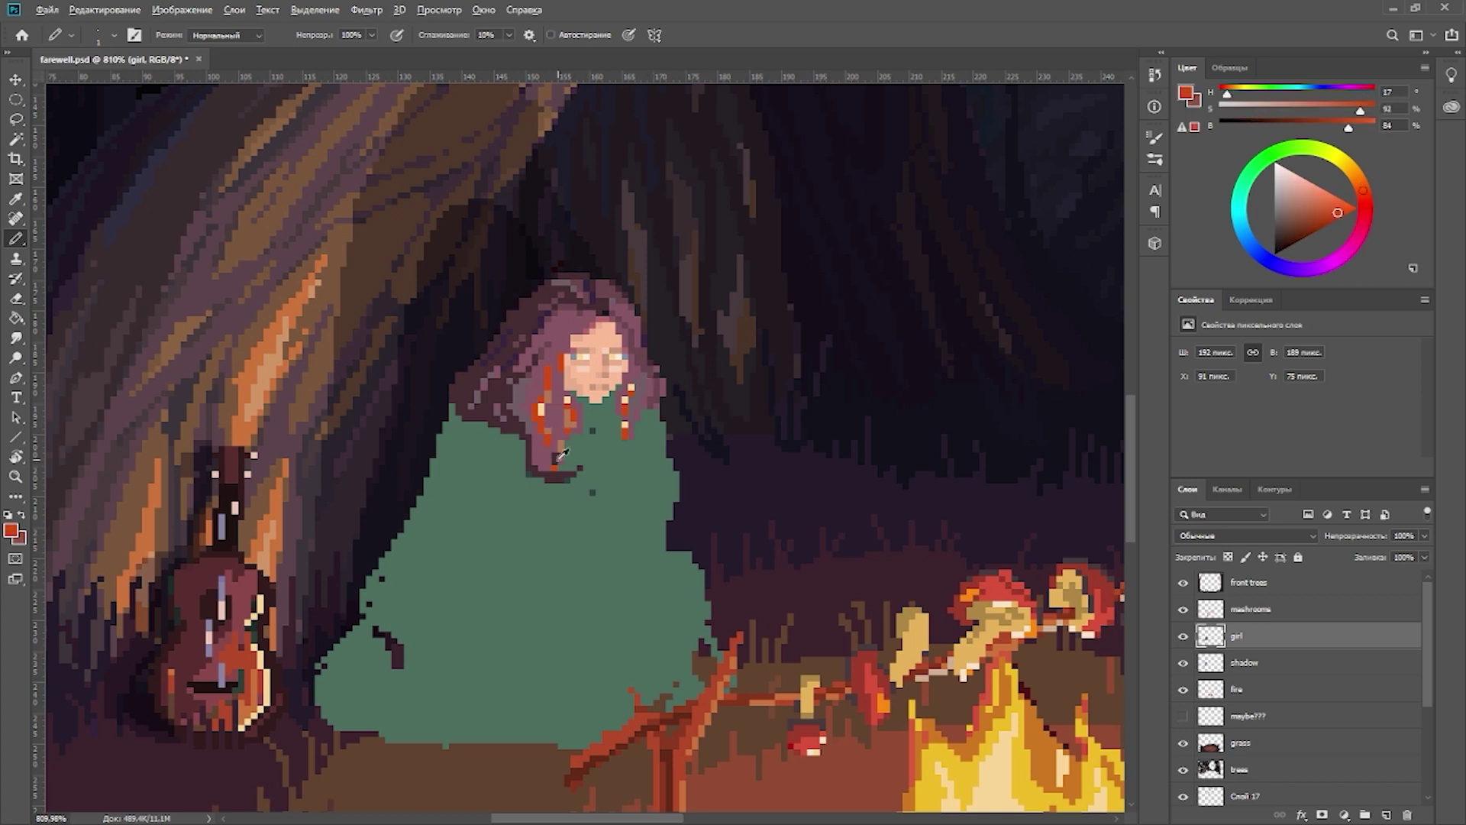
left_click(1372, 203)
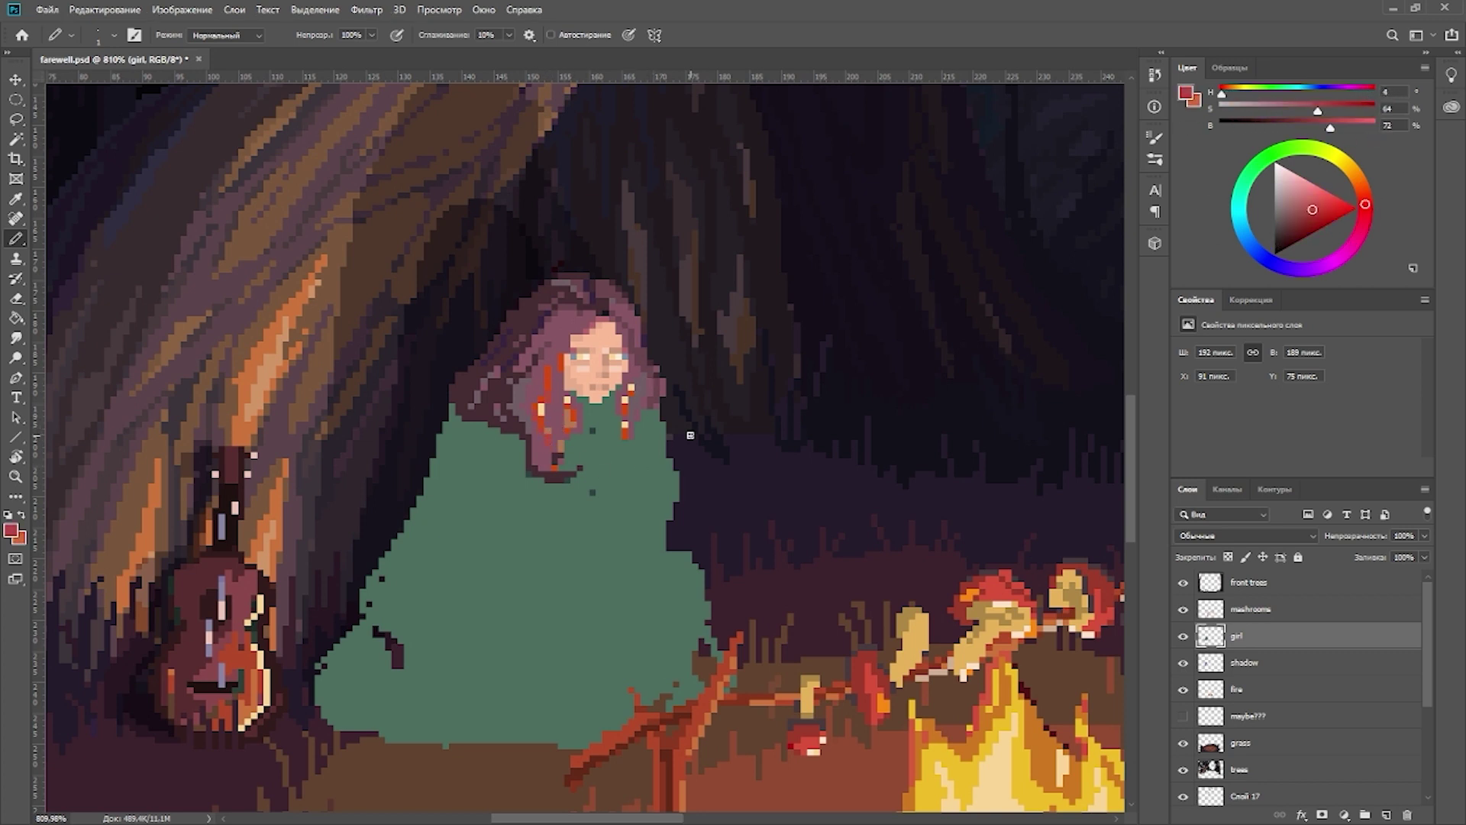
scroll(691, 432, "down", 5)
scroll(700, 428, "up", 5)
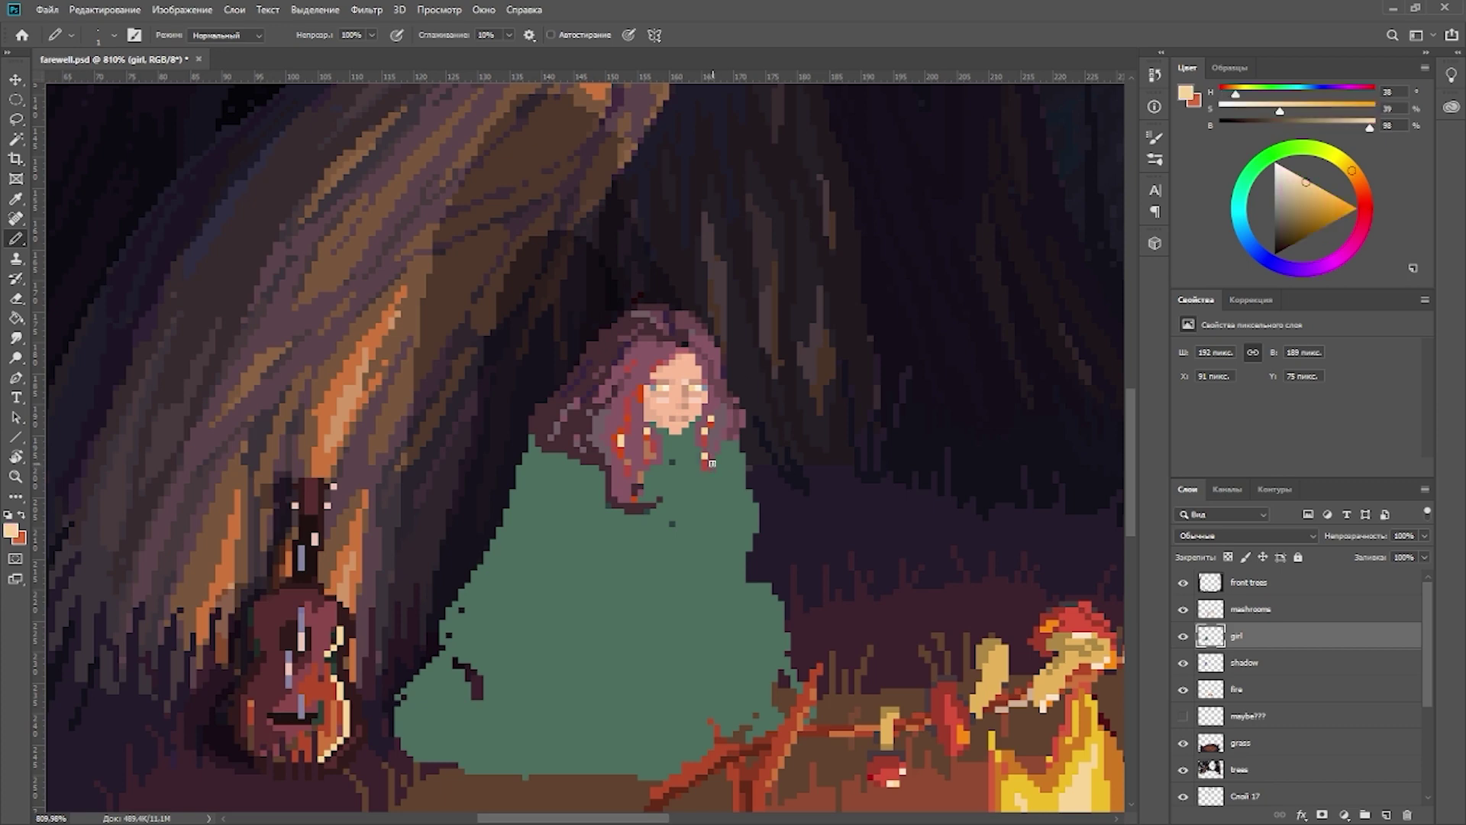
Step: Add muted red accents and cream highlights to the lower tips of the girl's hair beside her face
scroll(706, 445, "down", 6)
scroll(451, 461, "up", 6)
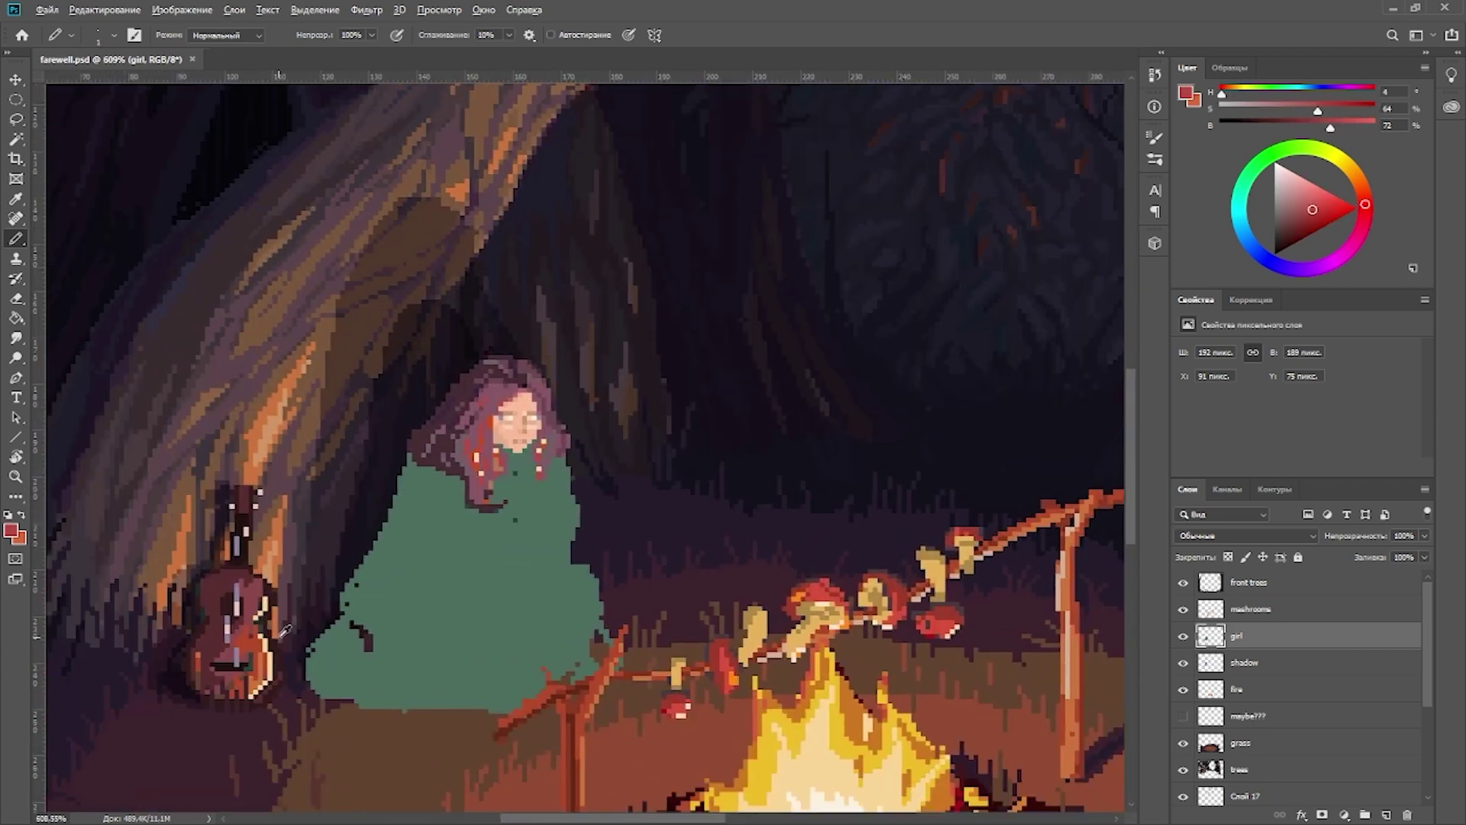
left_click(504, 397, "alt")
scroll(527, 495, "down", 5)
left_click(500, 538, "alt")
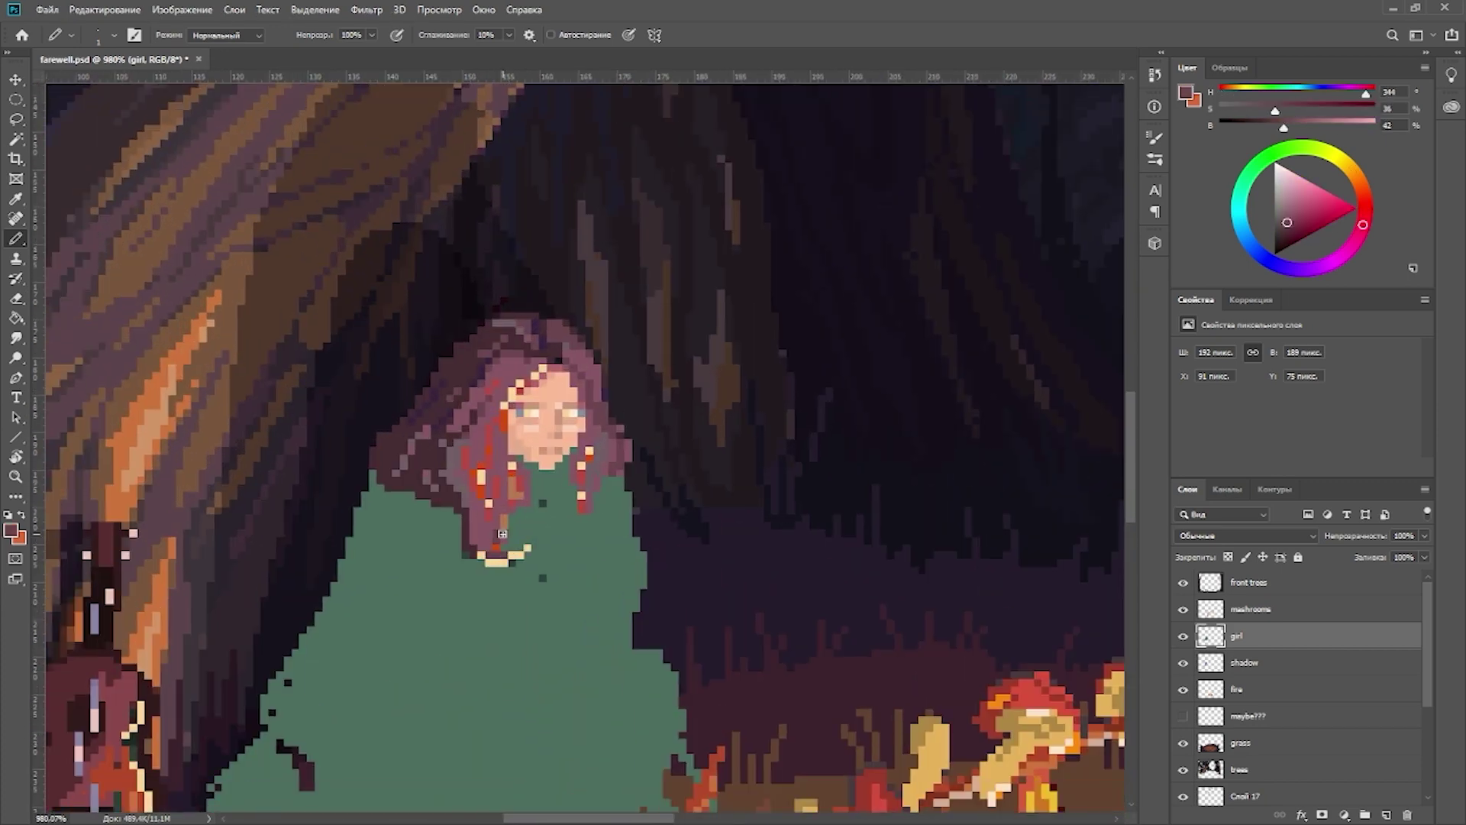
Step: Paint purple pixels into the hair strands along the edge of the girl's face
left_click(586, 506, "alt")
scroll(596, 439, "up", 5)
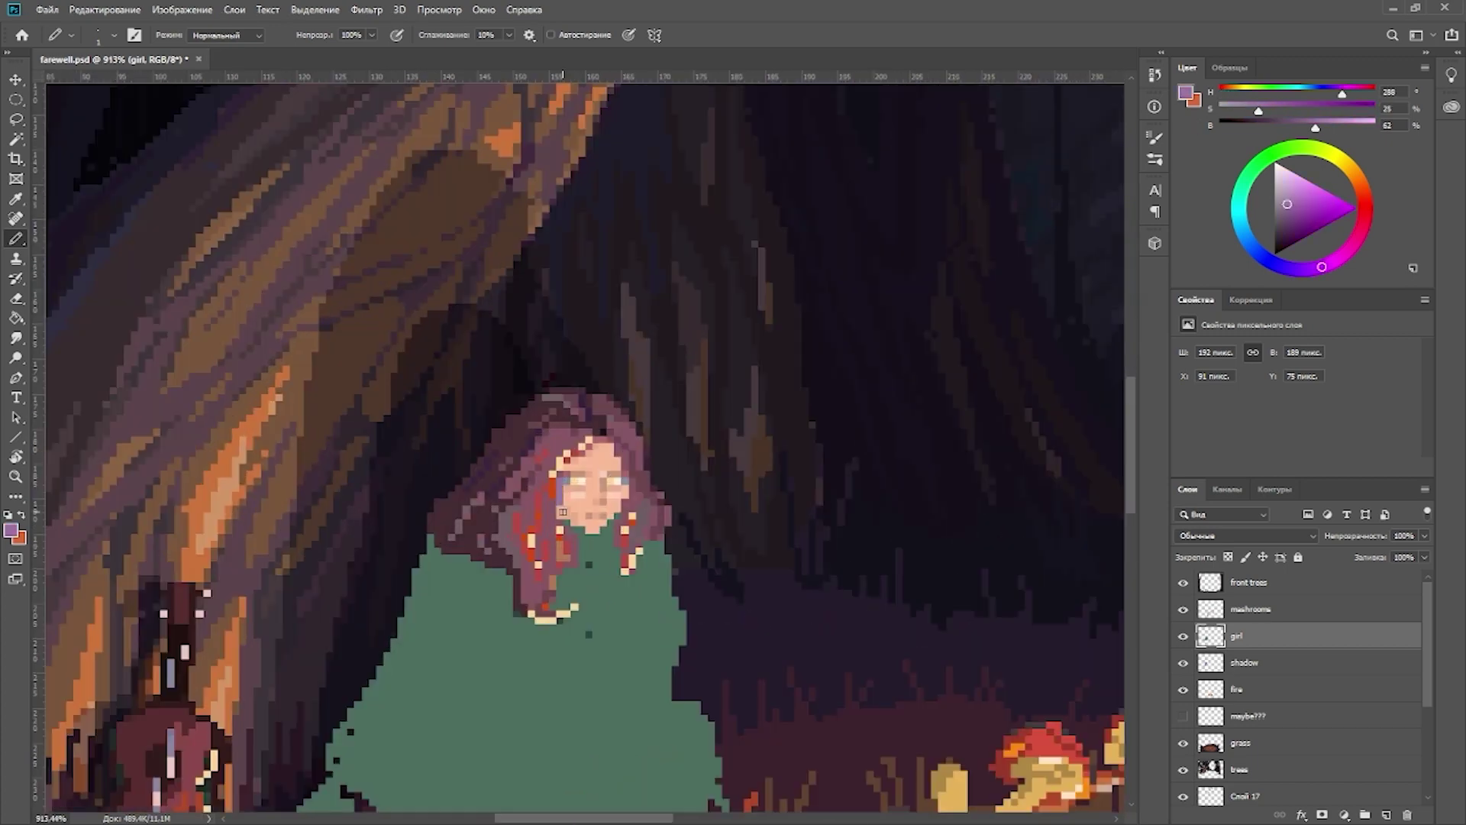
left_click(648, 502, "alt")
left_click(629, 461, "alt")
scroll(630, 461, "down", 5)
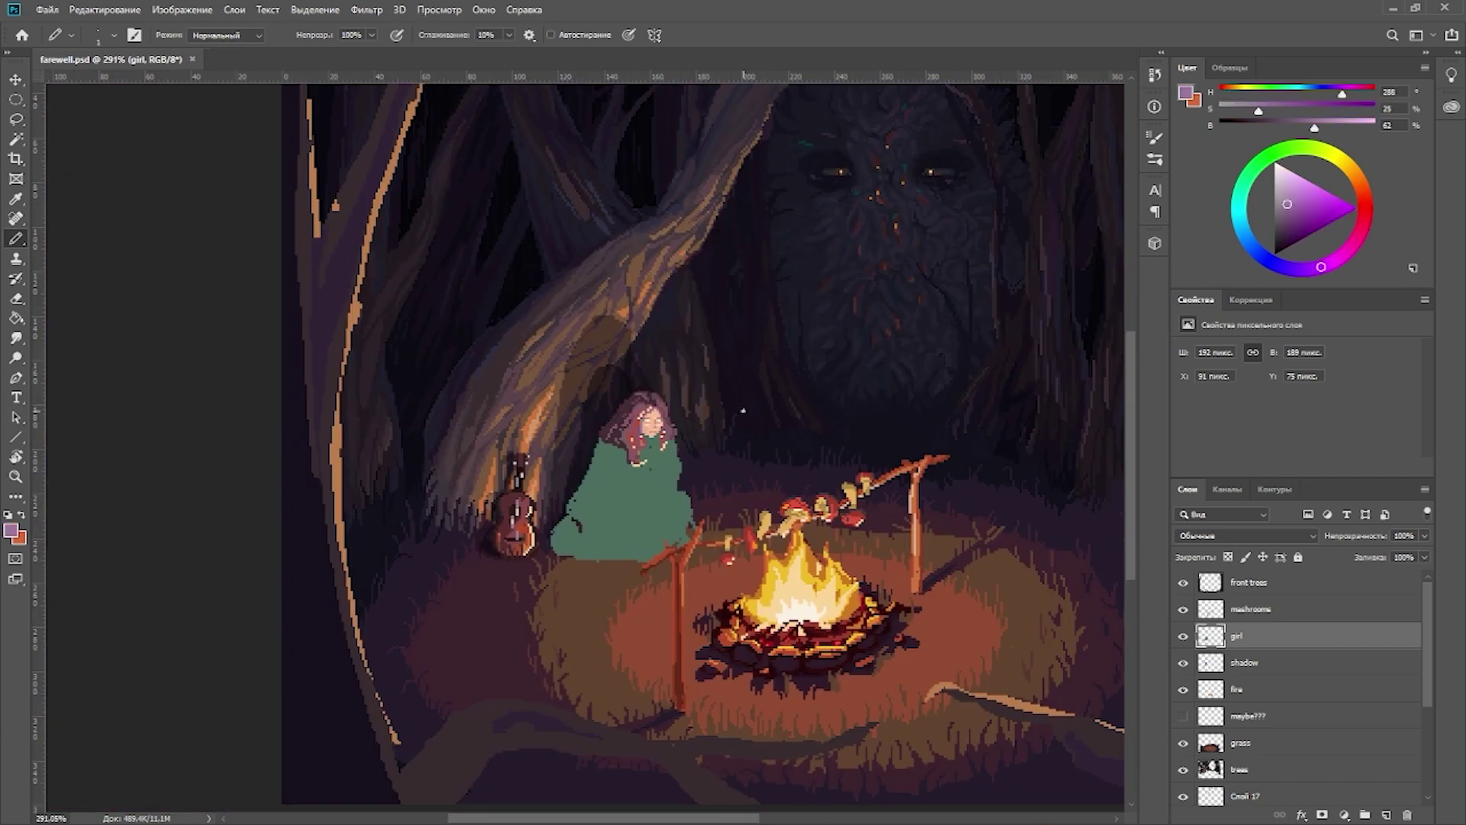
Step: Trim the cloak's left shoulder with the eraser and touch up its right contour with sampled green
scroll(743, 410, "up", 4)
left_click(590, 541, "alt")
key("e")
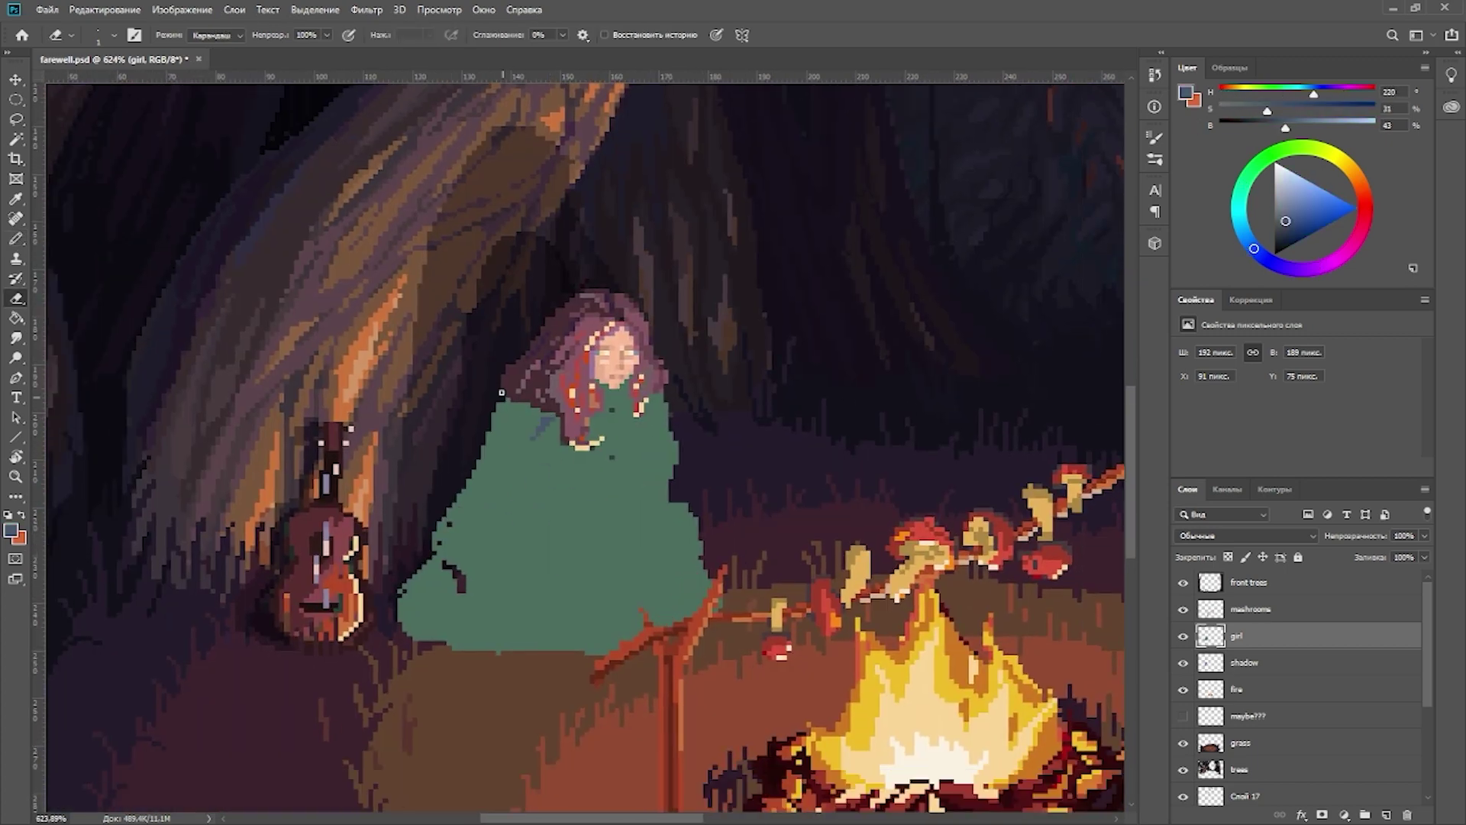
key("b")
left_click(695, 510, "alt")
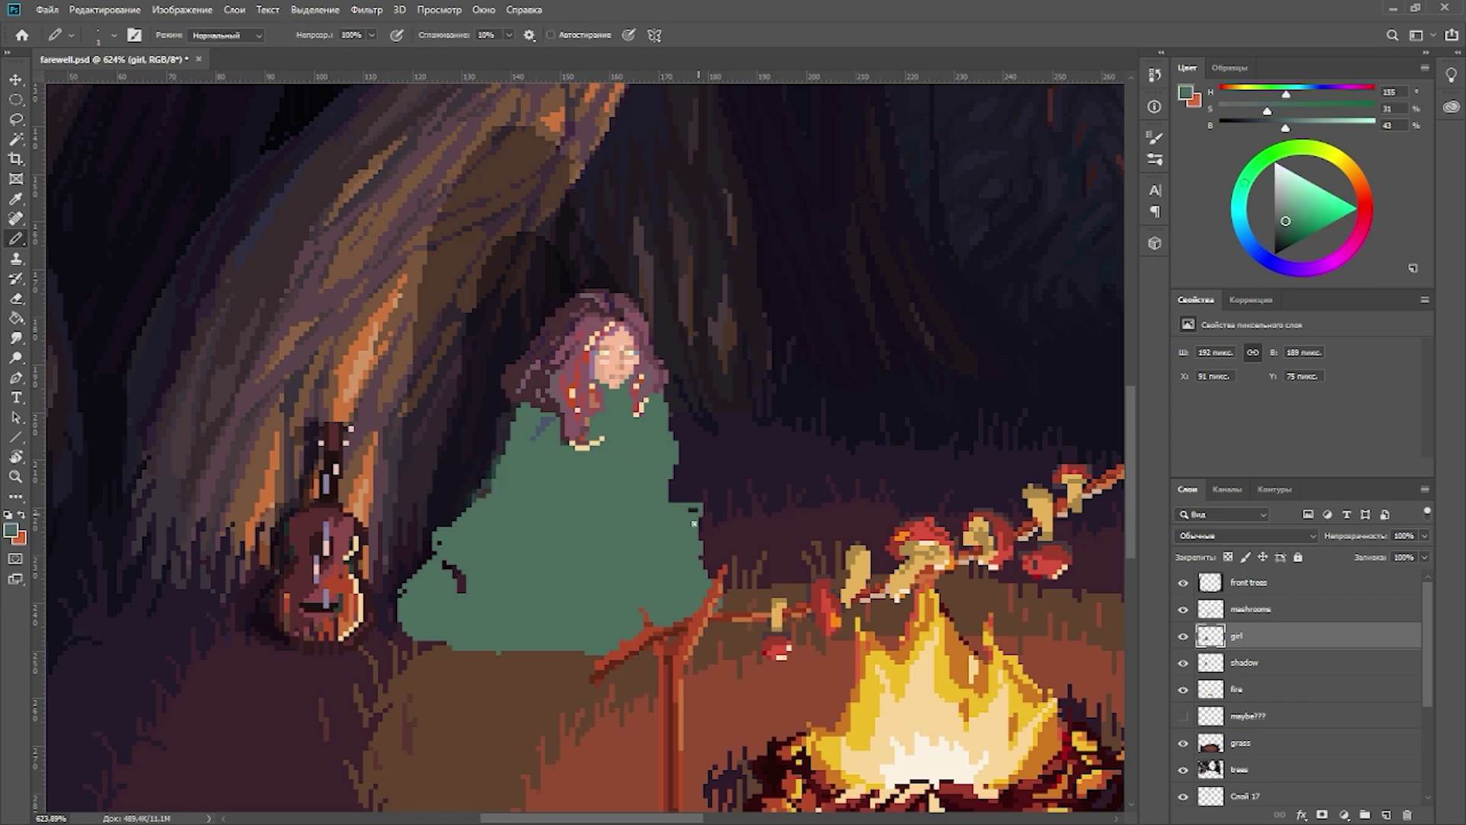
left_click_drag(748, 507, 799, 493)
Step: Erase the ragged lower-left side of the cloak and redraw its edge in solid green
key("e")
left_click_drag(516, 533, 459, 613)
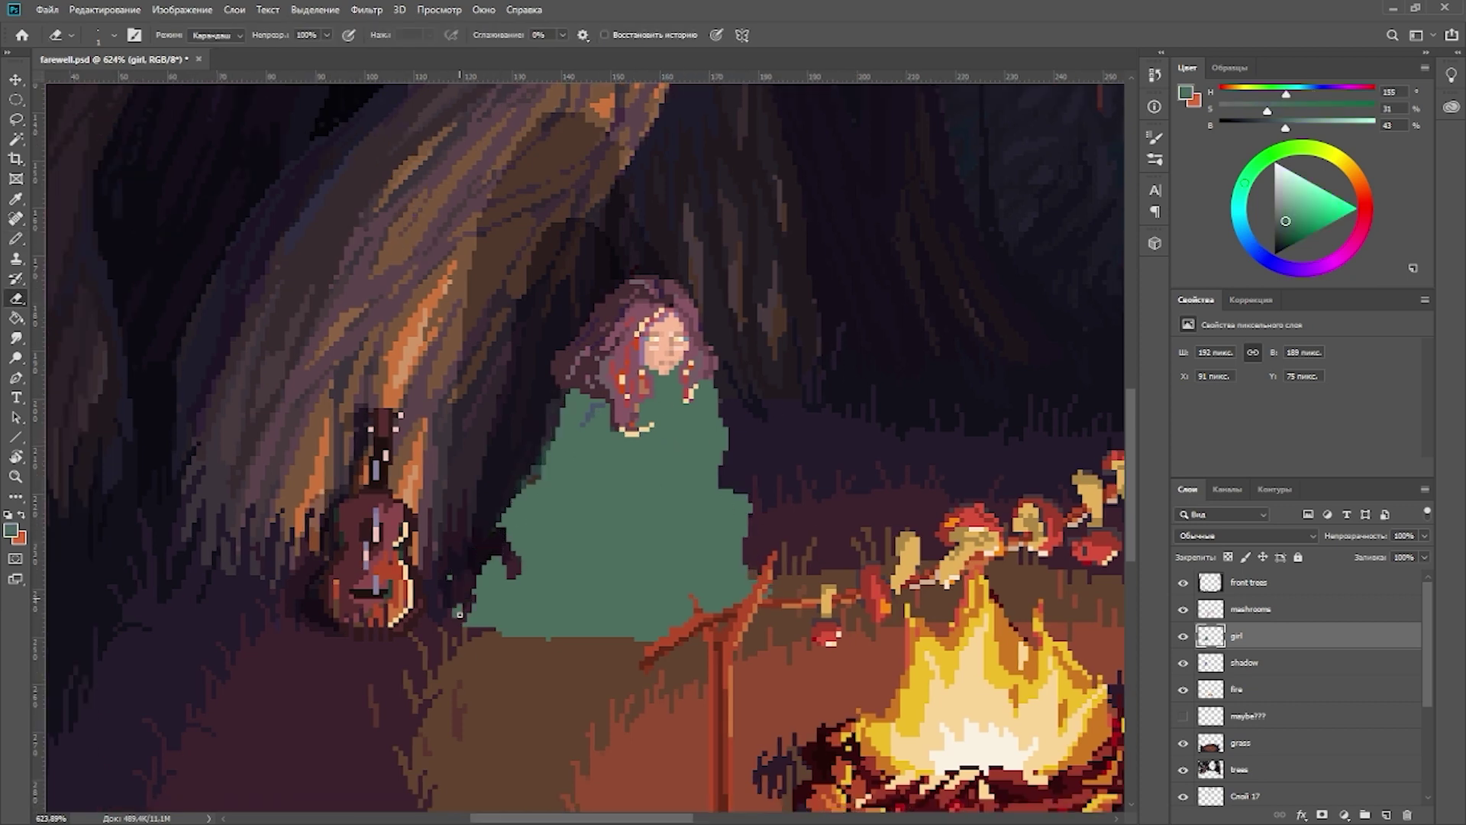
key("l")
scroll(835, 405, "down", 4)
scroll(535, 382, "up", 4)
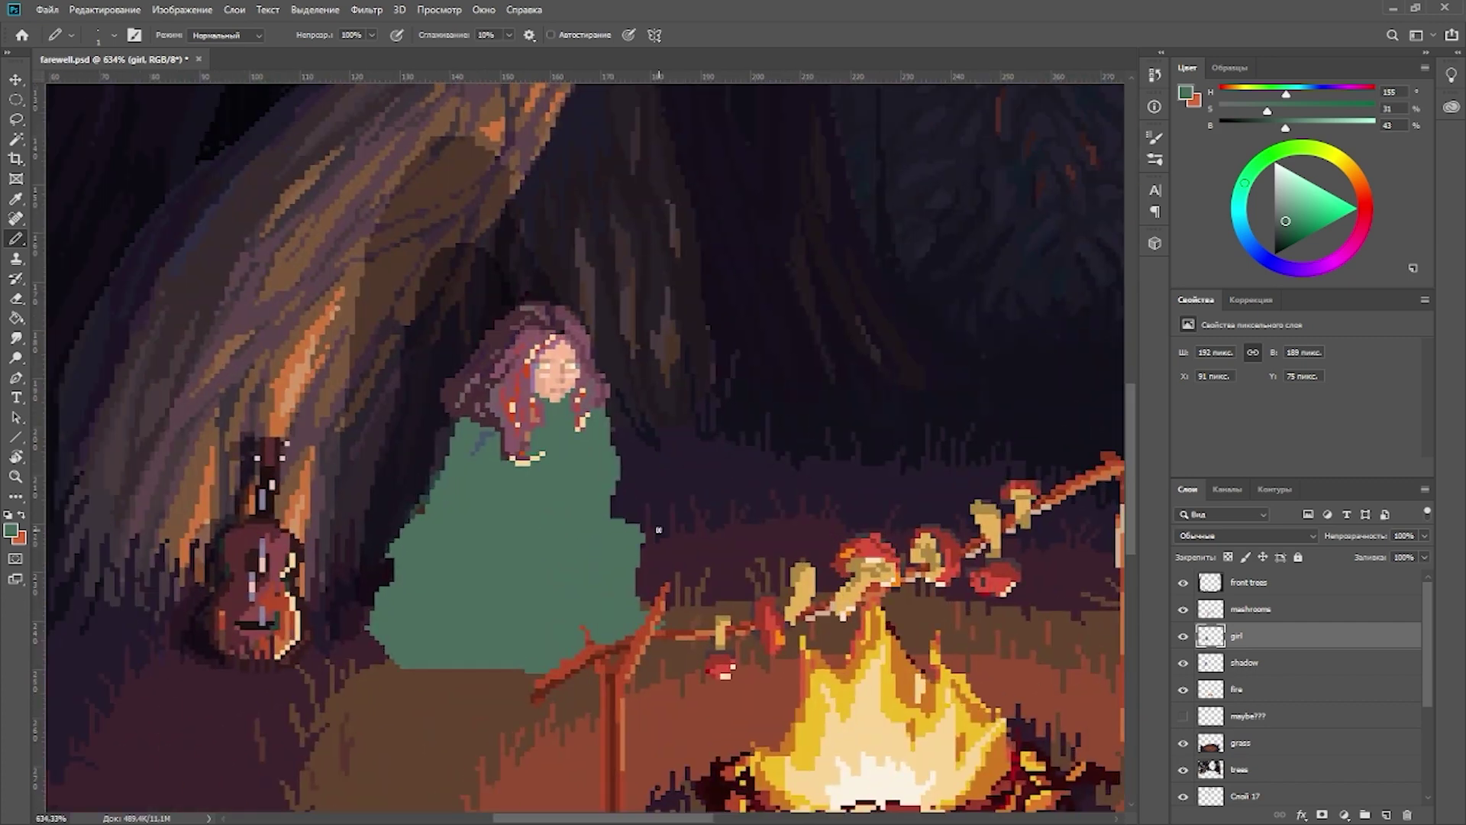
Step: Refine the cloak's silhouette so the shoulders and knees bulge on both sides
left_click_drag(539, 525, 618, 483)
key("ctrl+t")
key("Escape")
key("ctrl+d")
scroll(802, 440, "down", 4)
scroll(685, 419, "up", 5)
key("e")
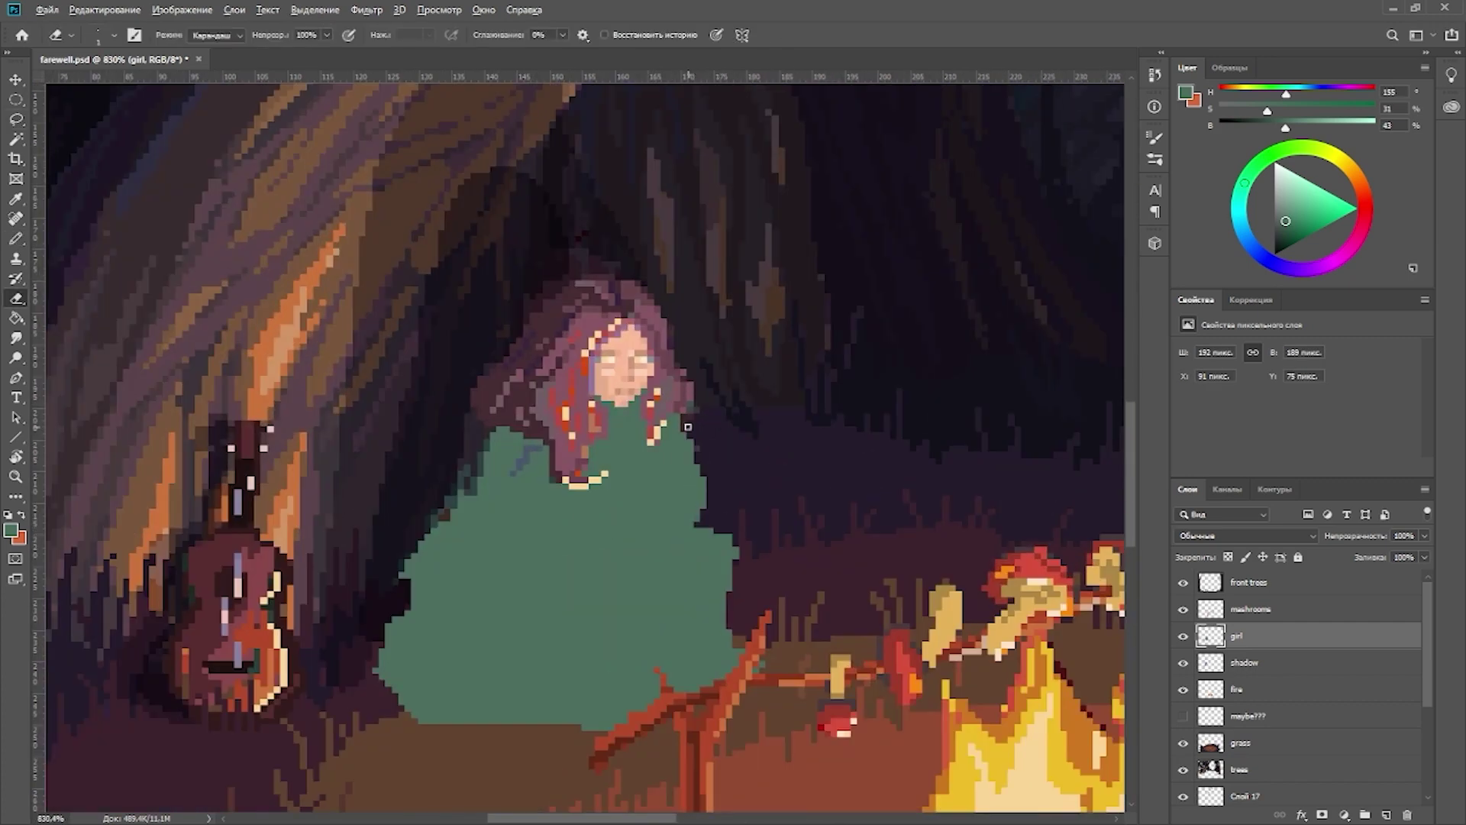
Step: Select the green cloak area and paint slate-blue shadows and folds along its sleeves and lap
scroll(611, 413, "down", 1)
key("l")
key("ctrl+shift+d")
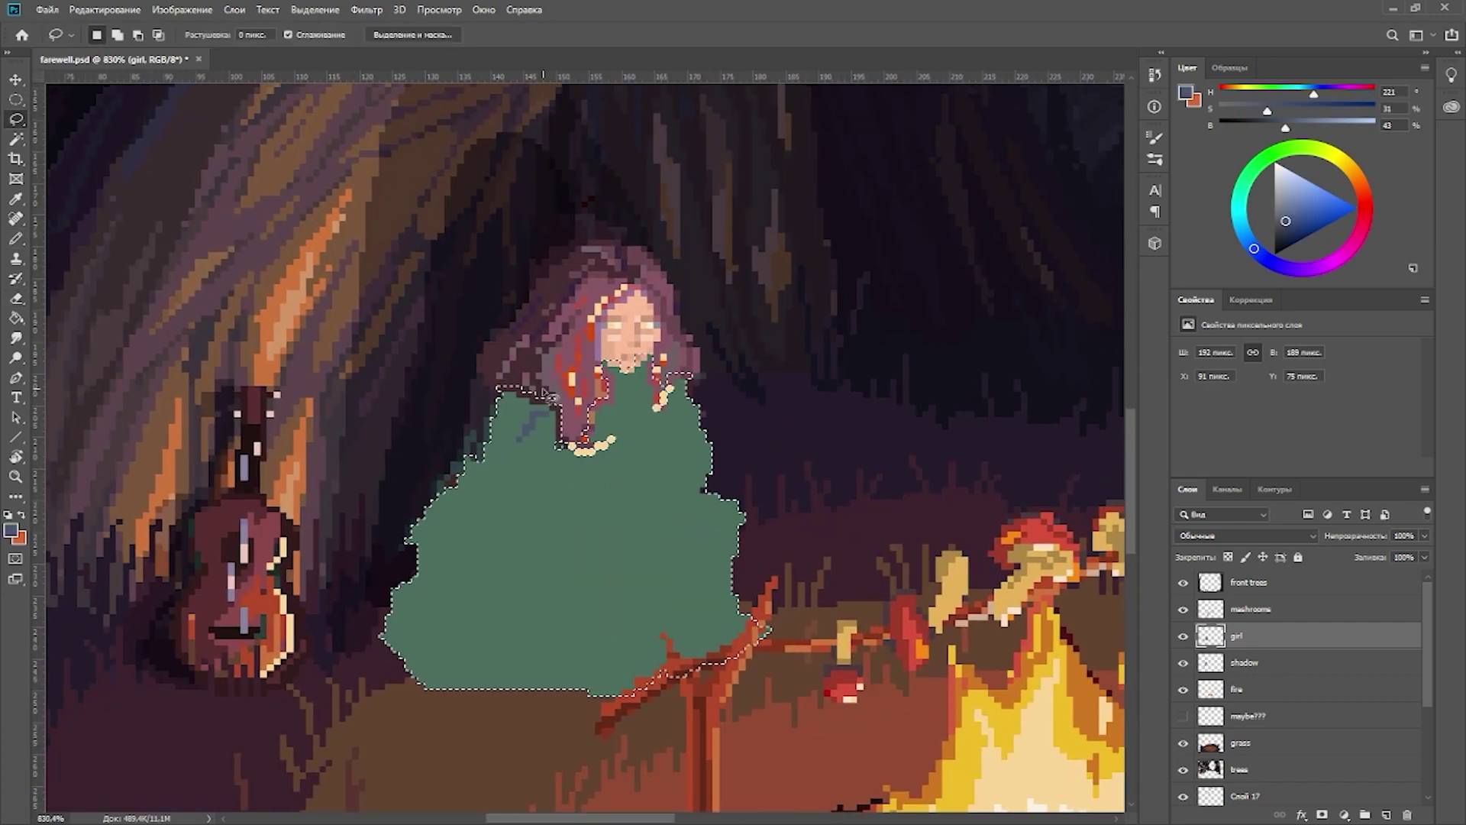
left_click_drag(542, 390, 558, 434)
left_click_drag(655, 372, 670, 408)
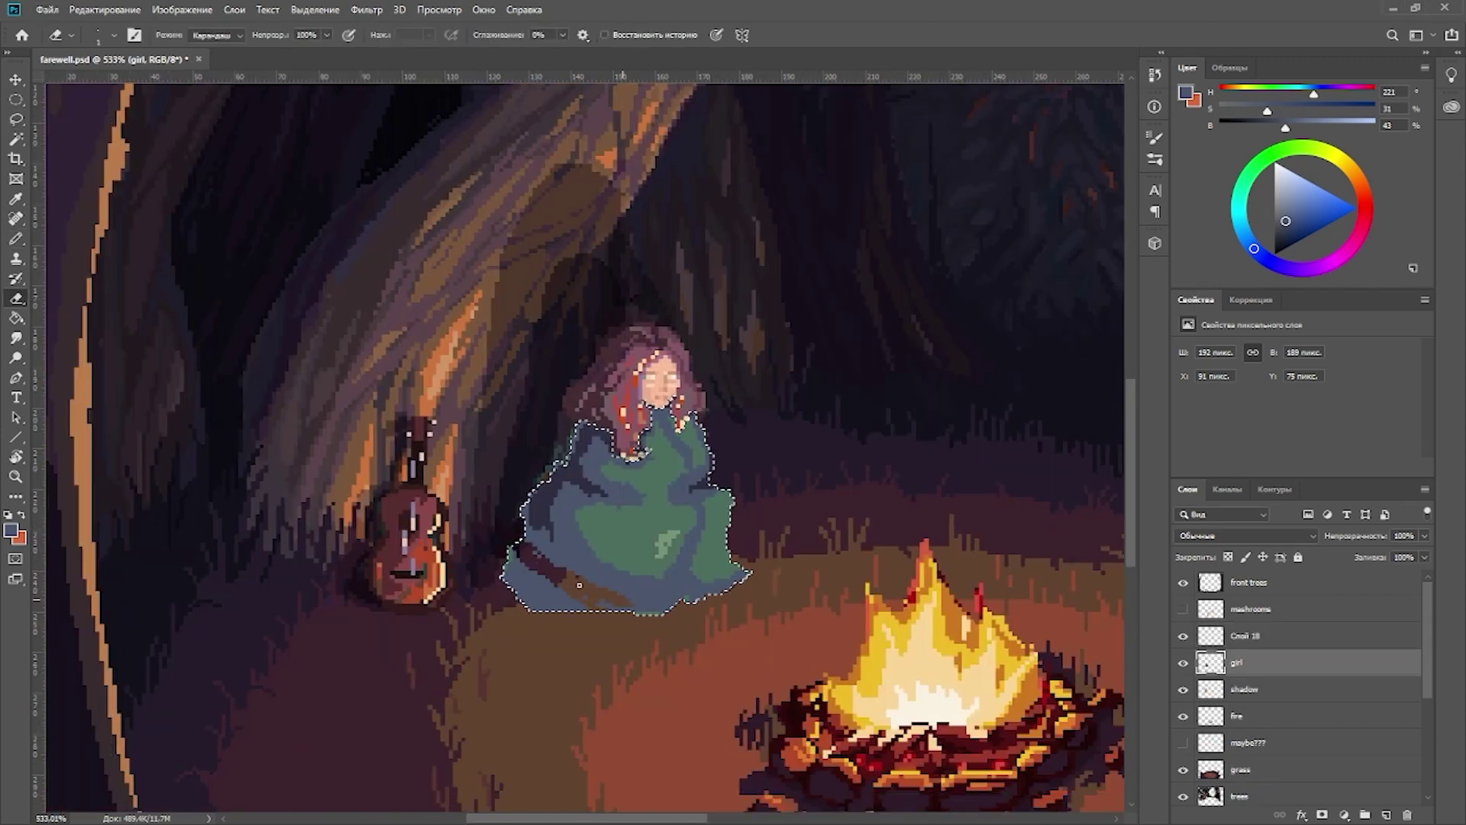
Step: Erase the bottom of the cloak inside the selection to raise and round its lower edge
left_click_drag(535, 596, 756, 603)
scroll(608, 539, "up", 3)
key("e")
scroll(607, 539, "up", 6)
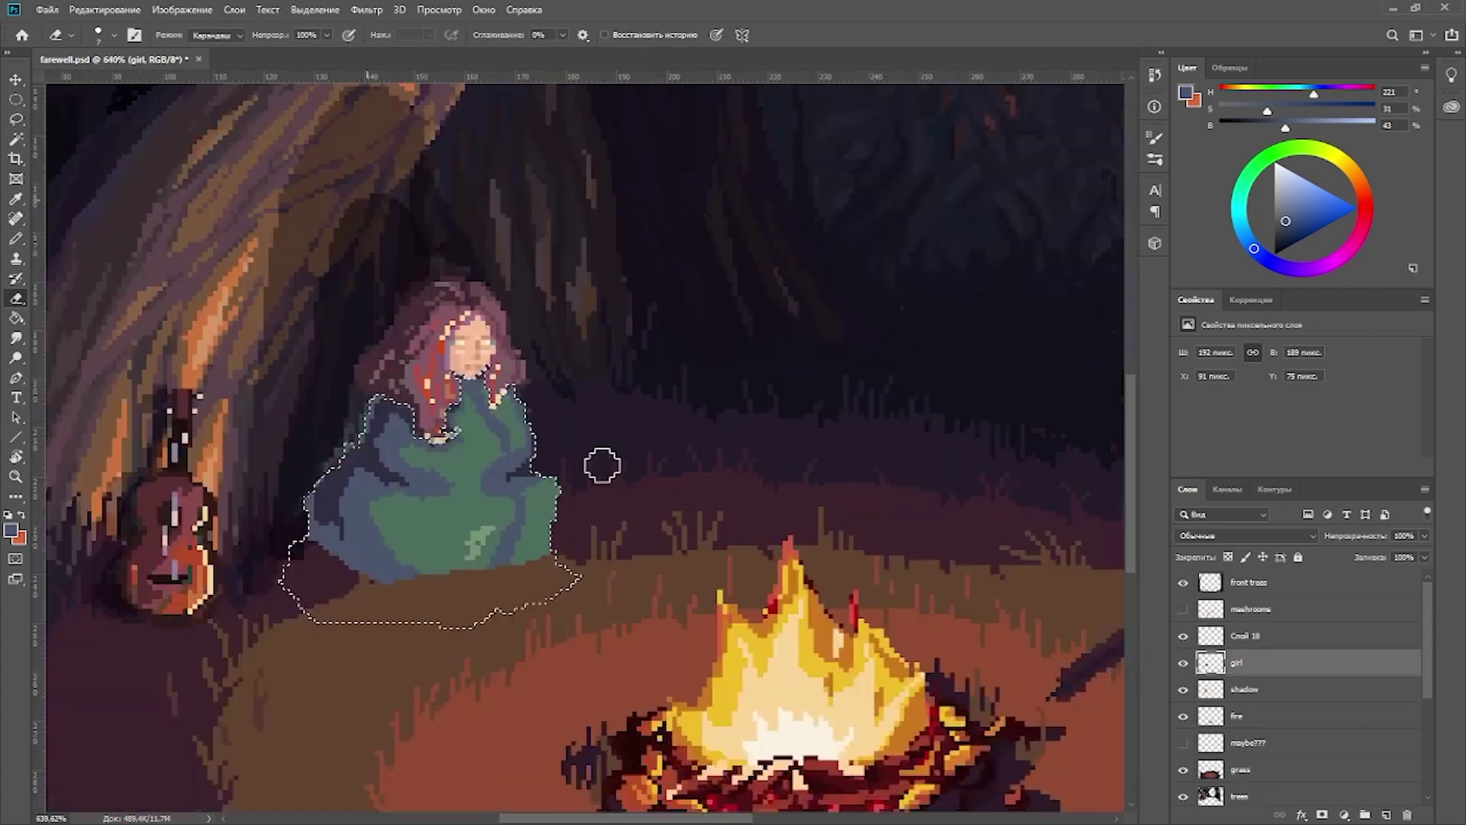
Step: Shade the outer left side of the cloak and its deep folds with dark navy blue
key("b")
scroll(684, 542, "down", 1)
scroll(529, 672, "left", 2)
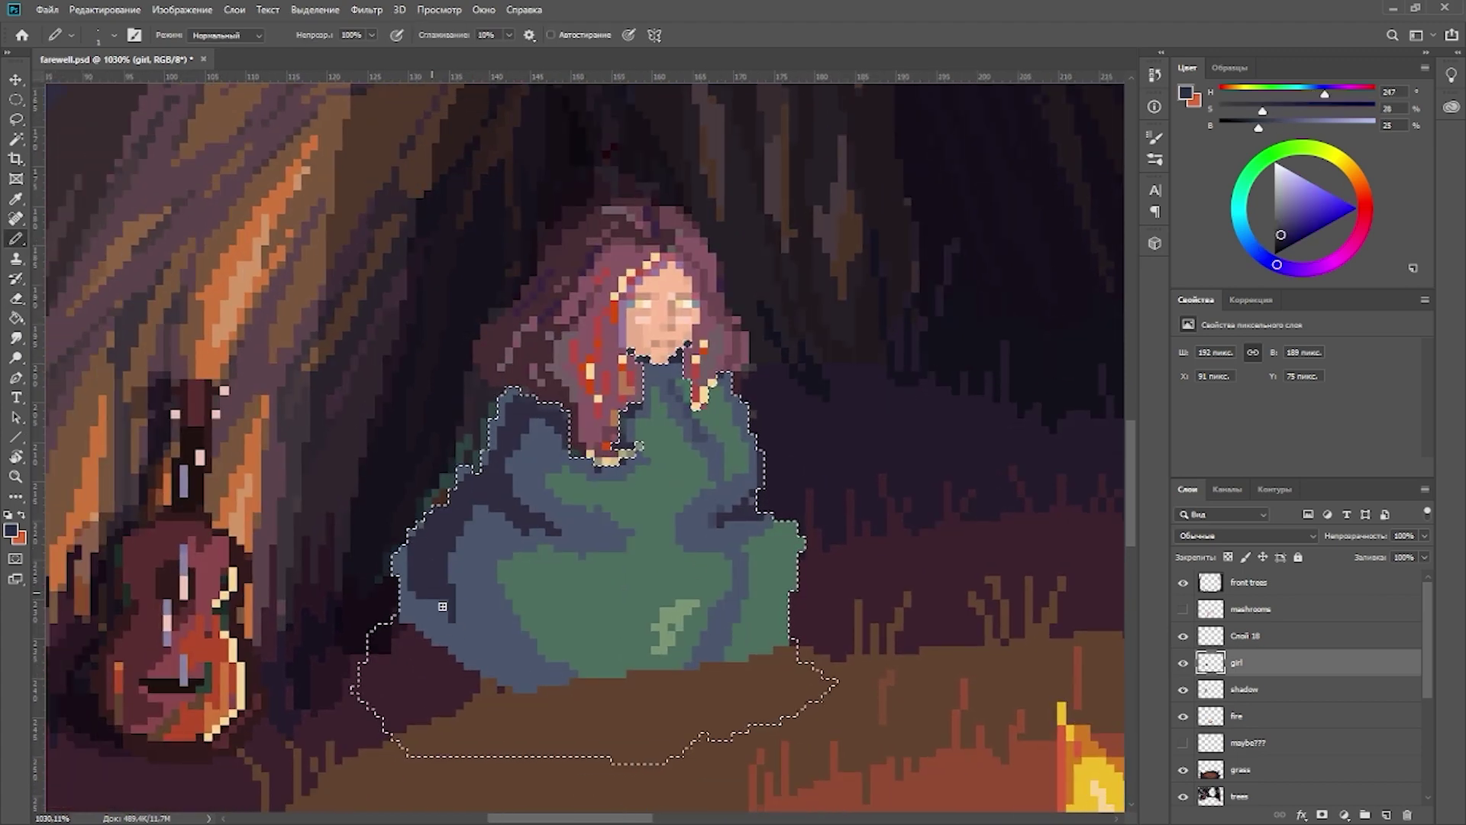
scroll(530, 672, "down", 8)
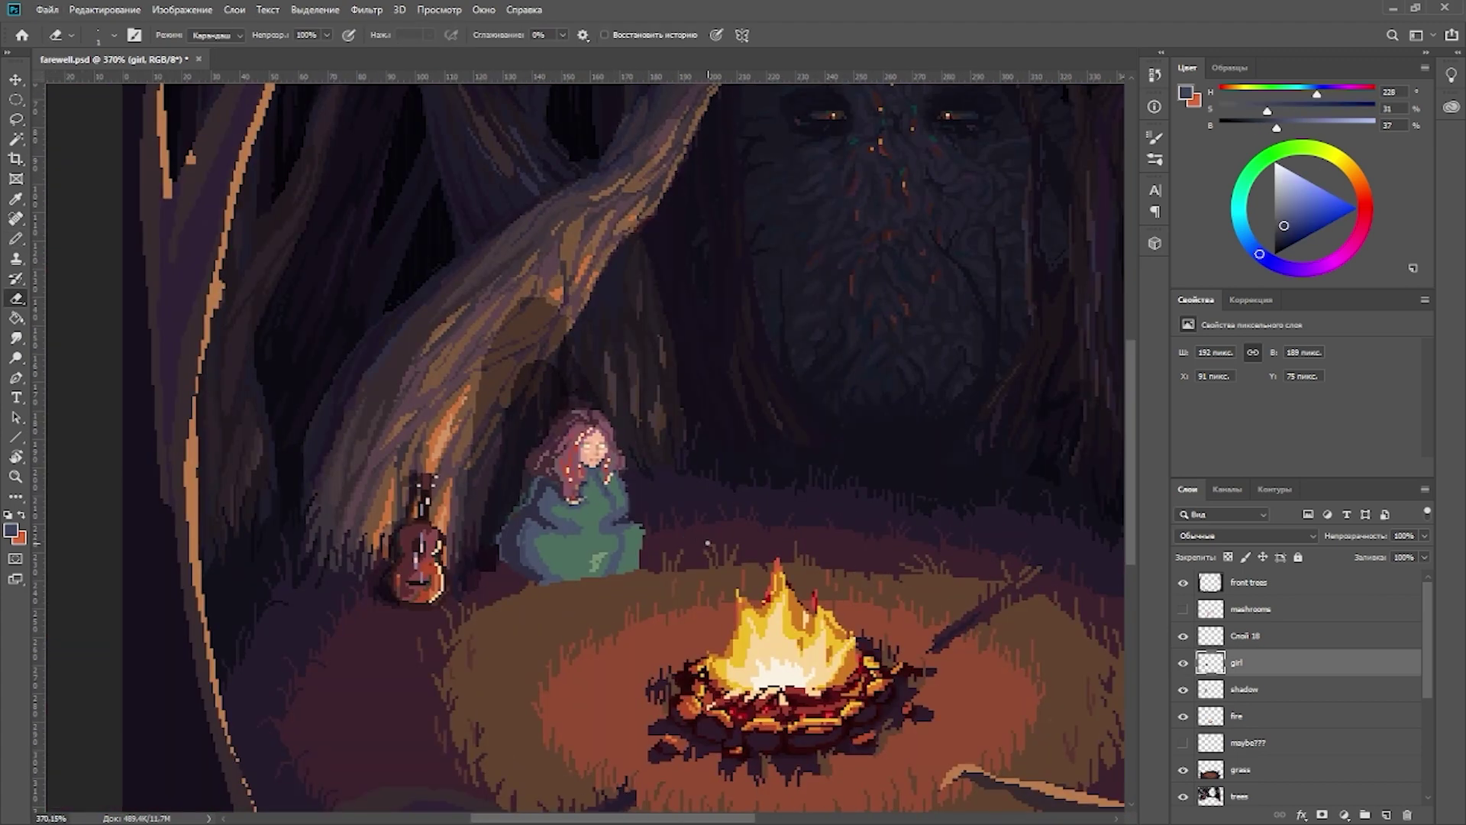
Step: Paint dark teal shading on the girl's left-side sleeve and the lower-right corner of her cloak
key("l")
scroll(474, 509, "up", 8)
left_click_drag(500, 504, 478, 507)
key("b")
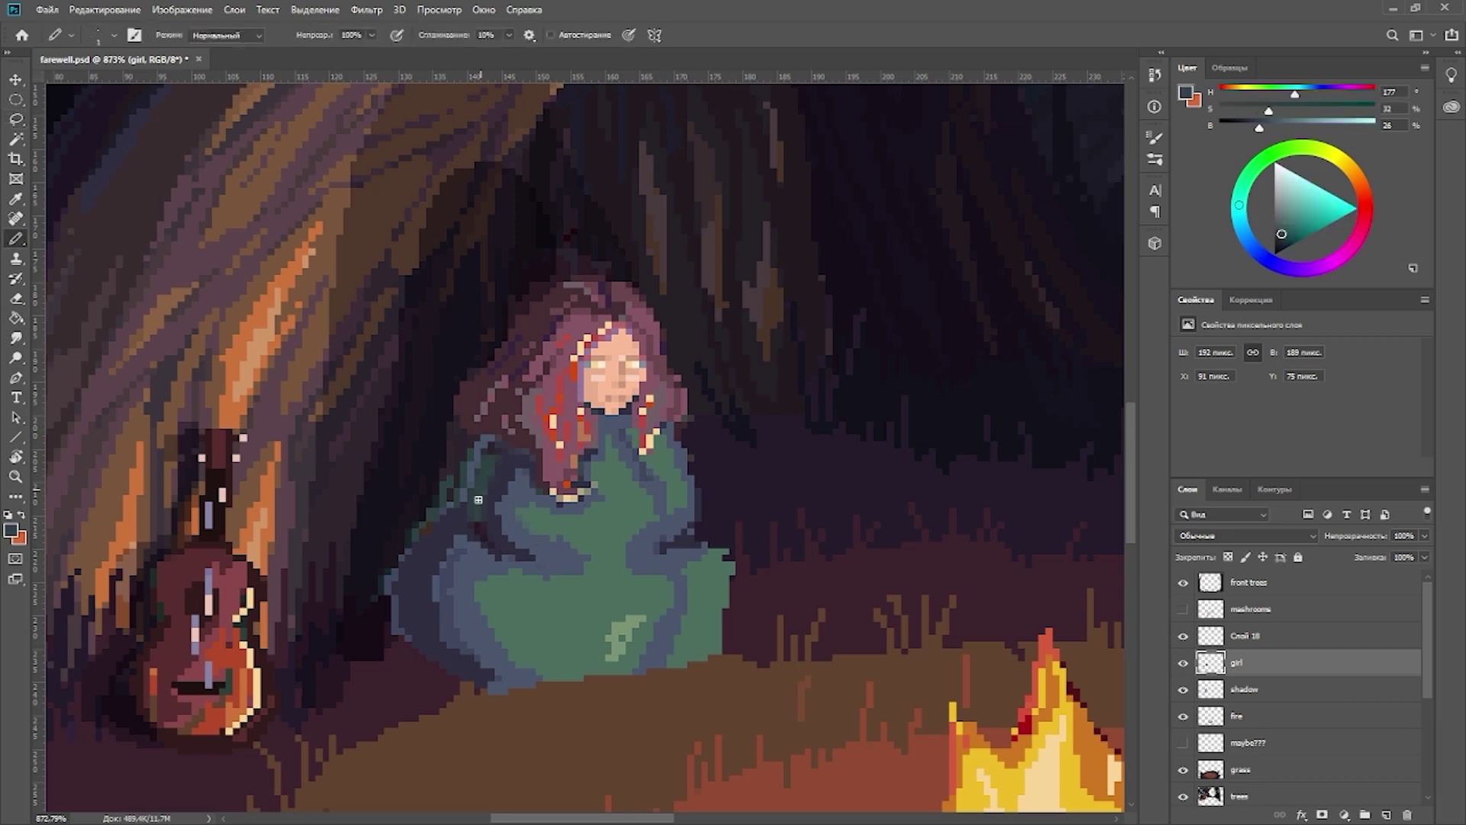
scroll(611, 534, "down", 8)
scroll(723, 599, "up", 8)
left_click_drag(723, 600, 756, 622)
key("e")
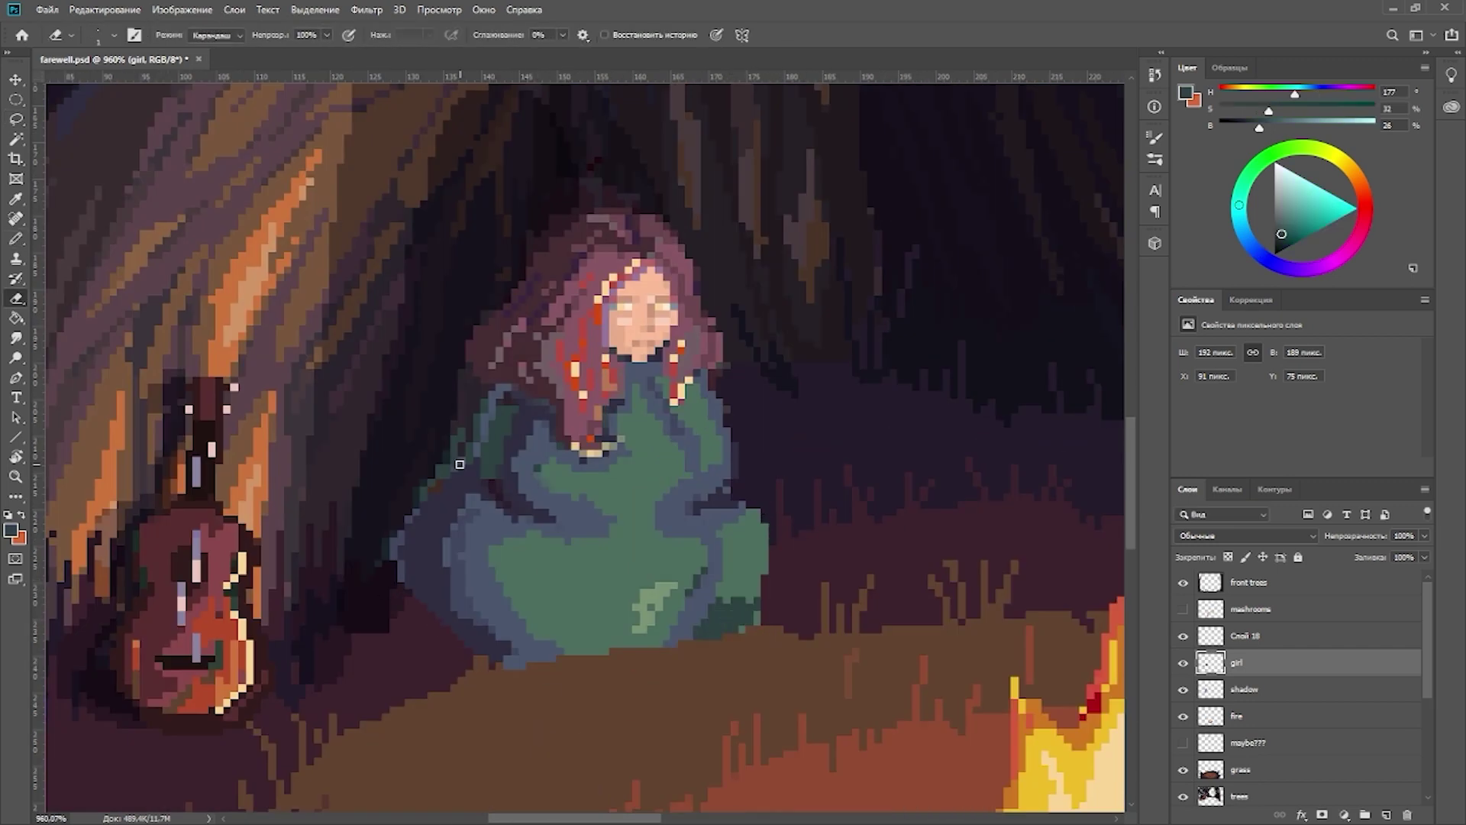
Step: Clean up the left sleeve's outline and darken the gap behind it with sampled dark tones
scroll(984, 468, "down", 8)
key("b")
scroll(519, 550, "up", 8)
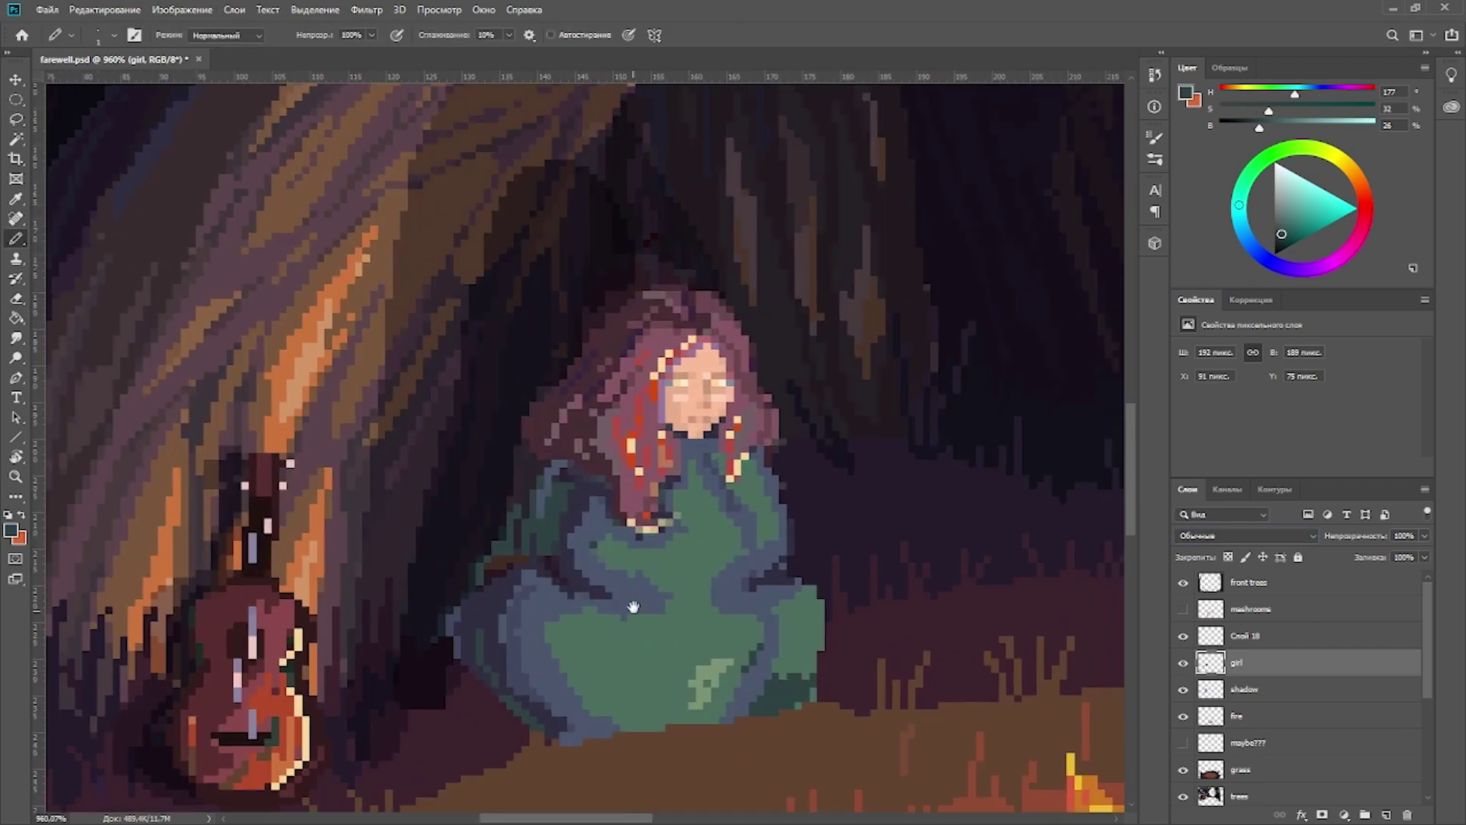
left_click(584, 455, "alt")
left_click_drag(544, 465, 489, 565)
left_click_drag(527, 443, 477, 584)
scroll(752, 573, "down", 8)
scroll(758, 584, "up", 8)
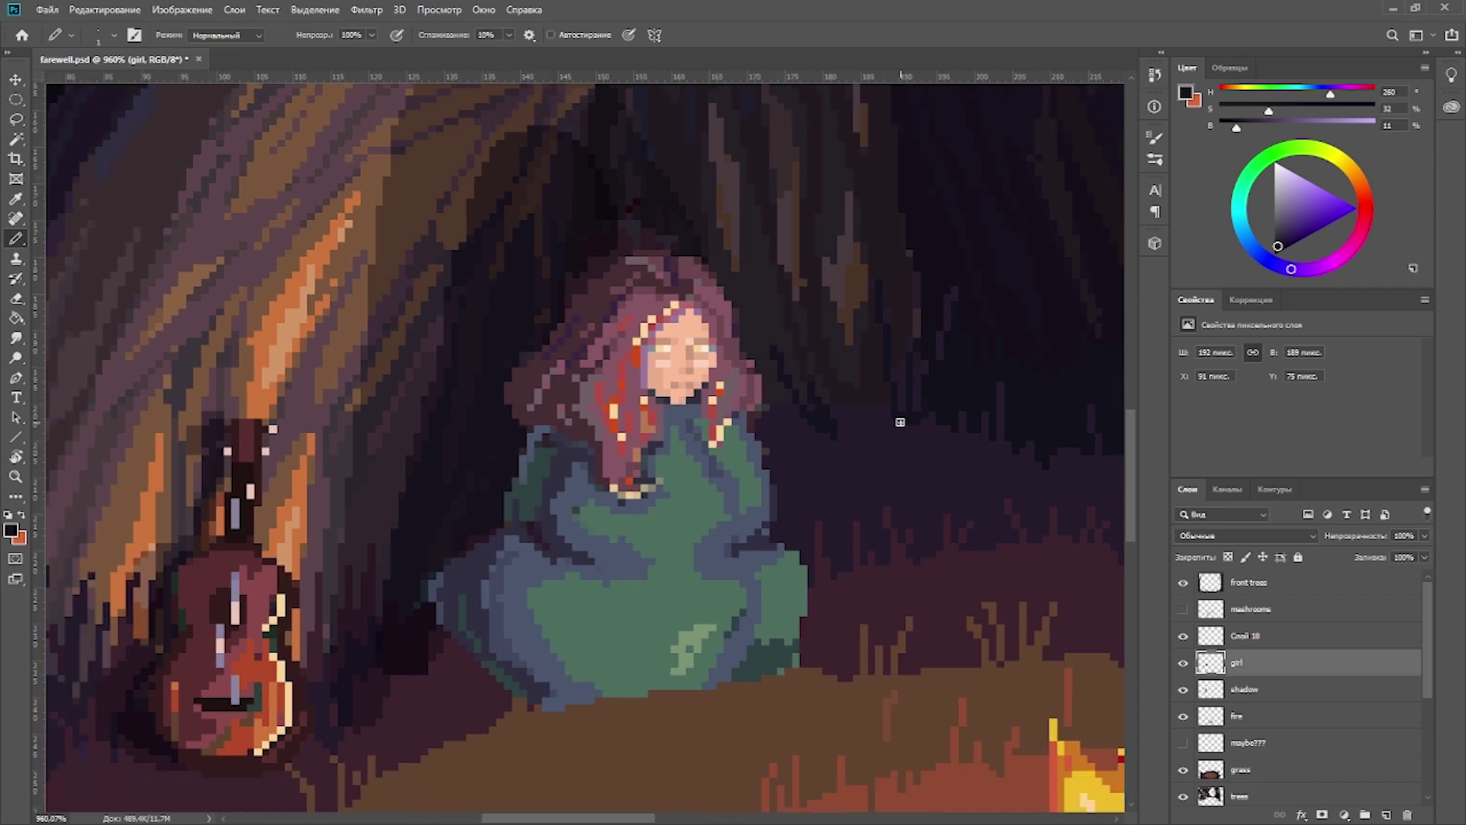
Step: Remove the pale highlight from the cloak's lap and touch up the right knee with sampled green
left_click(761, 585, "alt")
key("ctrl+z")
left_click_drag(833, 624, 776, 556)
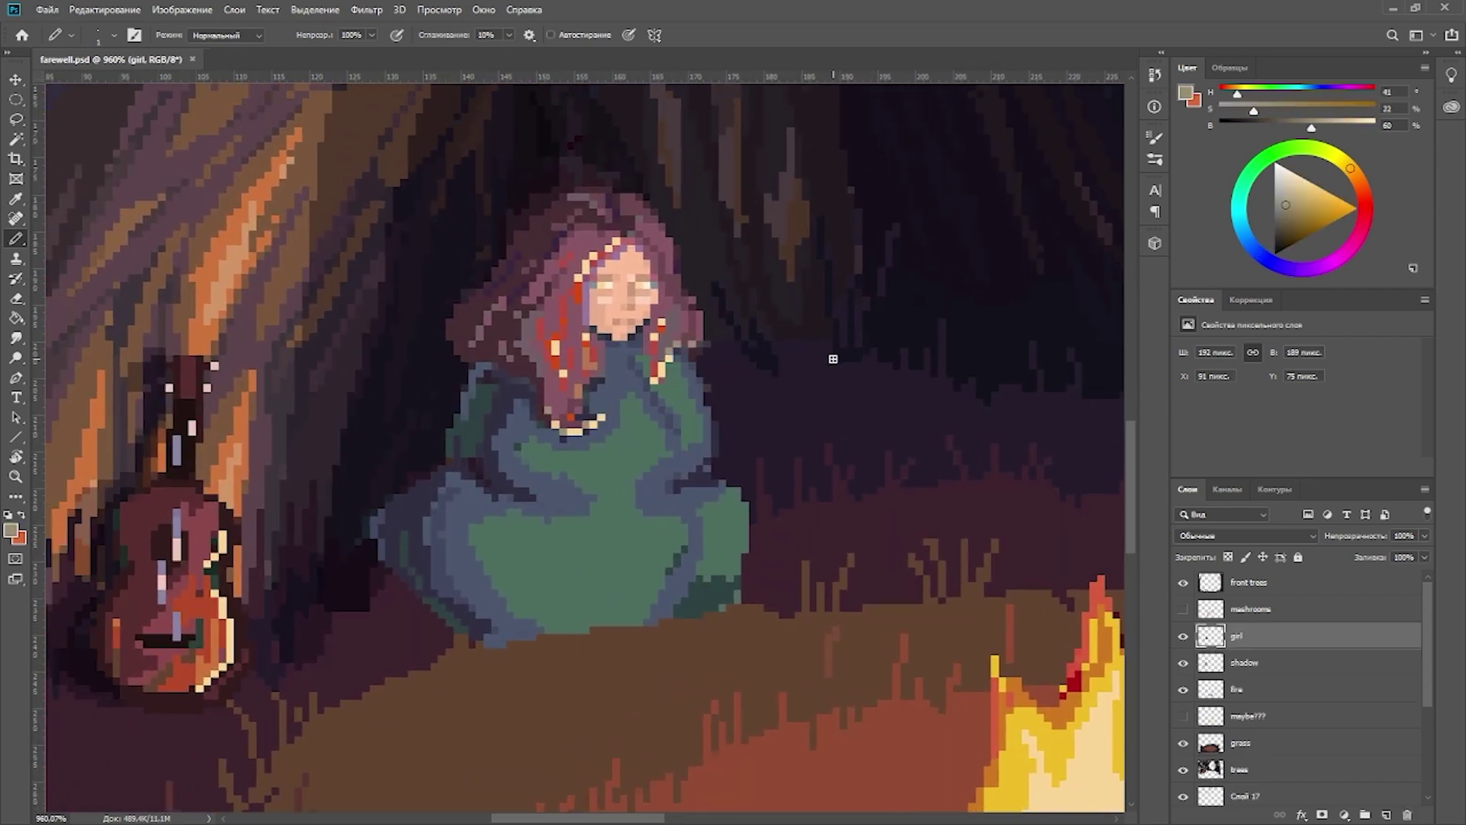
left_click(710, 501, "alt")
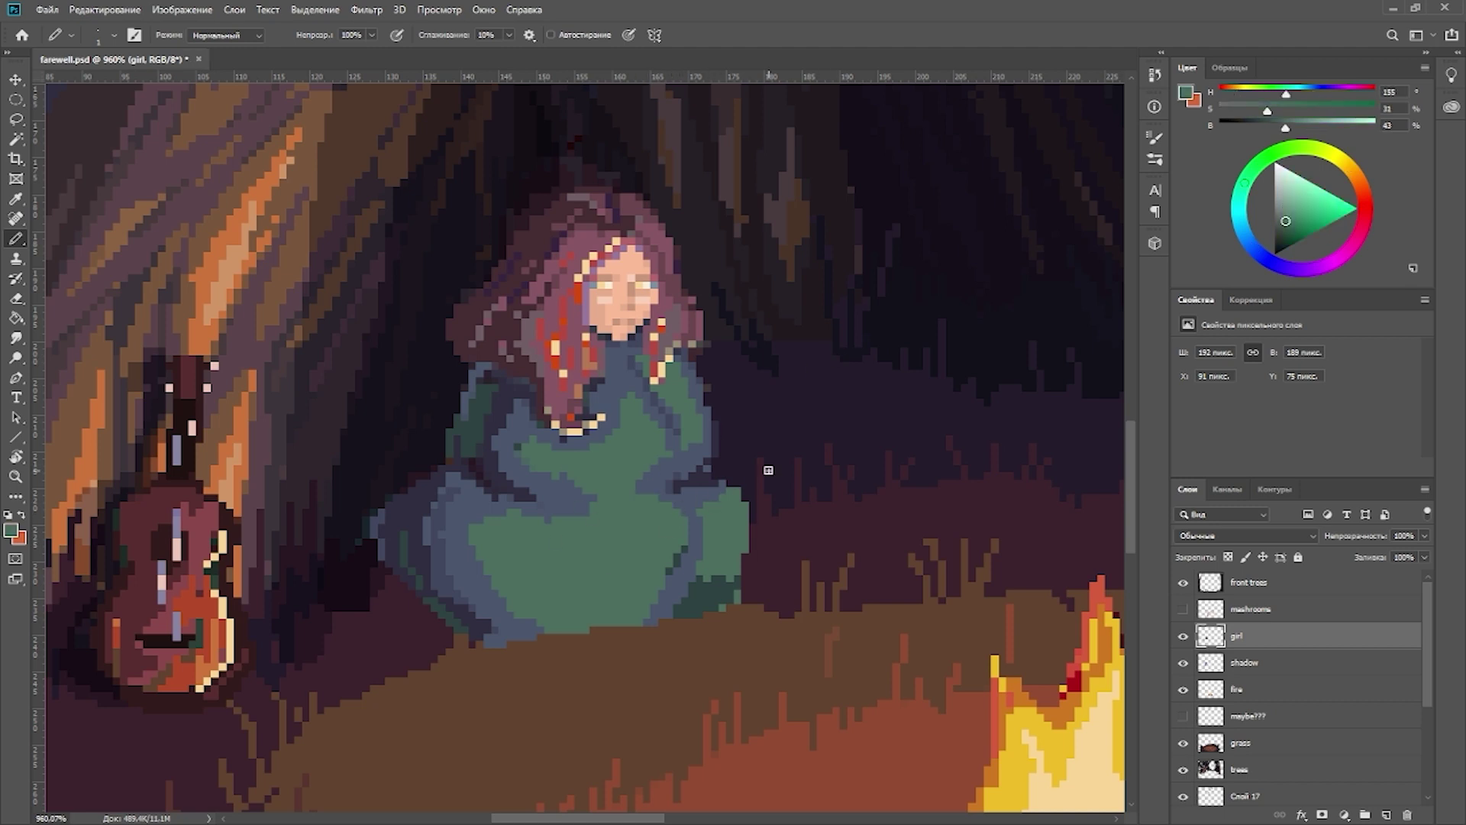
left_click(710, 504, "alt")
left_click_drag(703, 535, 558, 495)
Step: Shade both knees and the left sleeve with sampled dark teal and slate blue, and extend the central lap fold
left_click(615, 514, "alt")
left_click(542, 458, "alt")
left_click(559, 494, "alt")
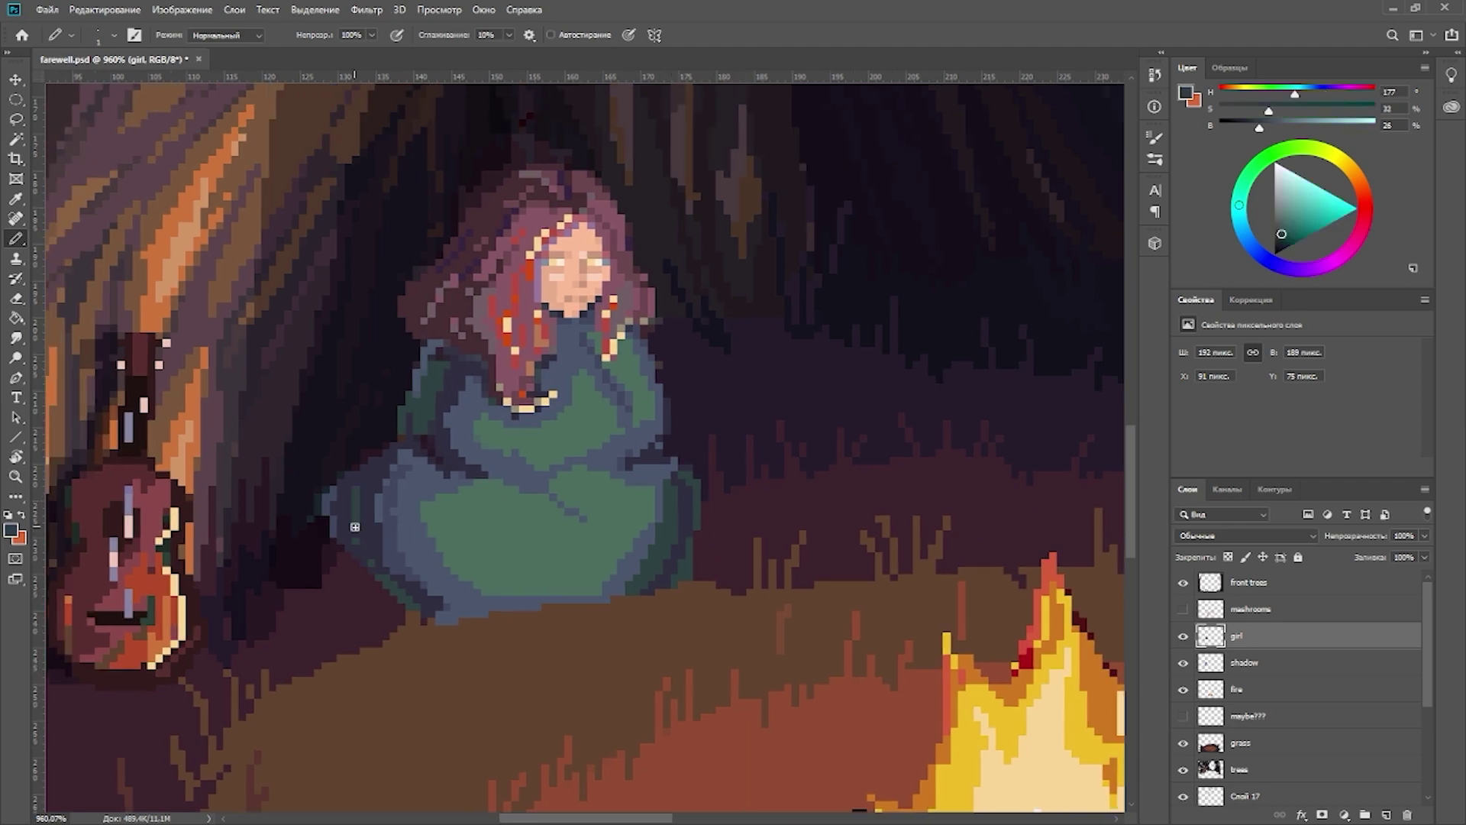
left_click(423, 390, "alt")
left_click(656, 441, "alt")
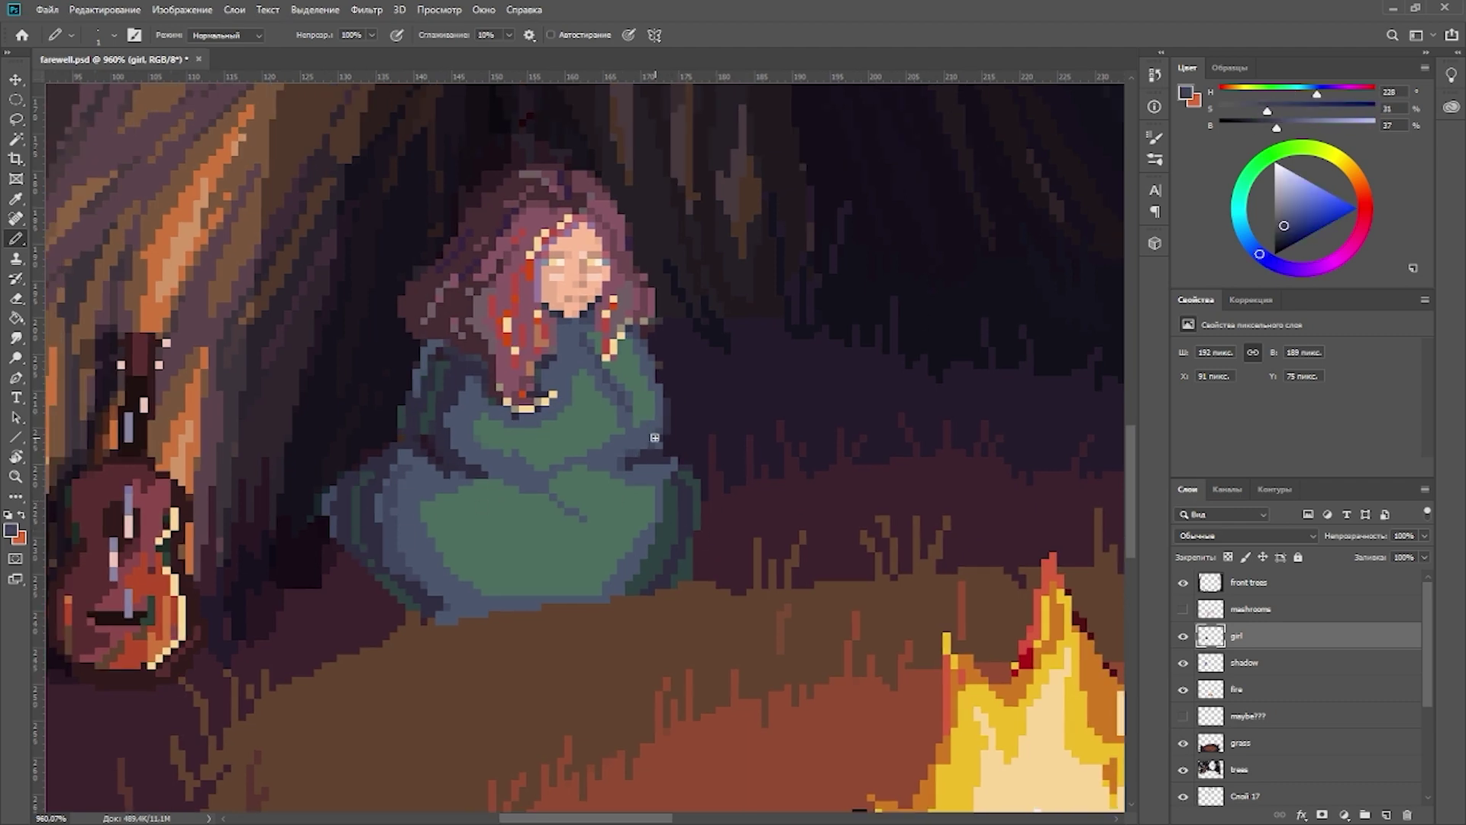
left_click_drag(658, 496, 667, 469)
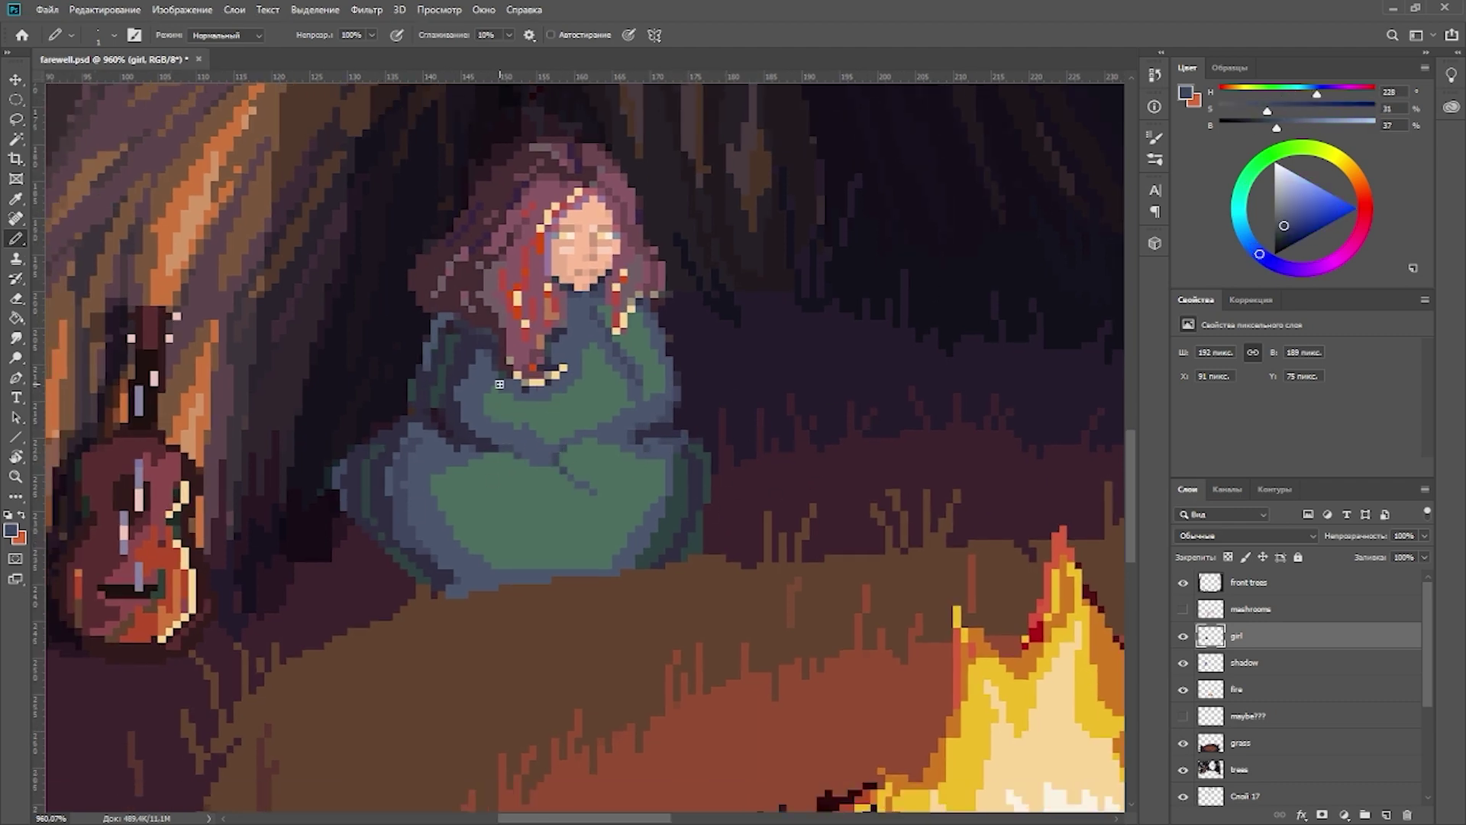
Step: Smooth the cloak's folds around the arms and lap using sampled green
scroll(735, 513, "down", 3)
left_click(489, 550, "alt")
scroll(534, 496, "up", 1)
key("l")
mouse_move(572, 600)
left_mouse_down()
mouse_move(467, 458)
mouse_move(581, 603)
left_mouse_up()
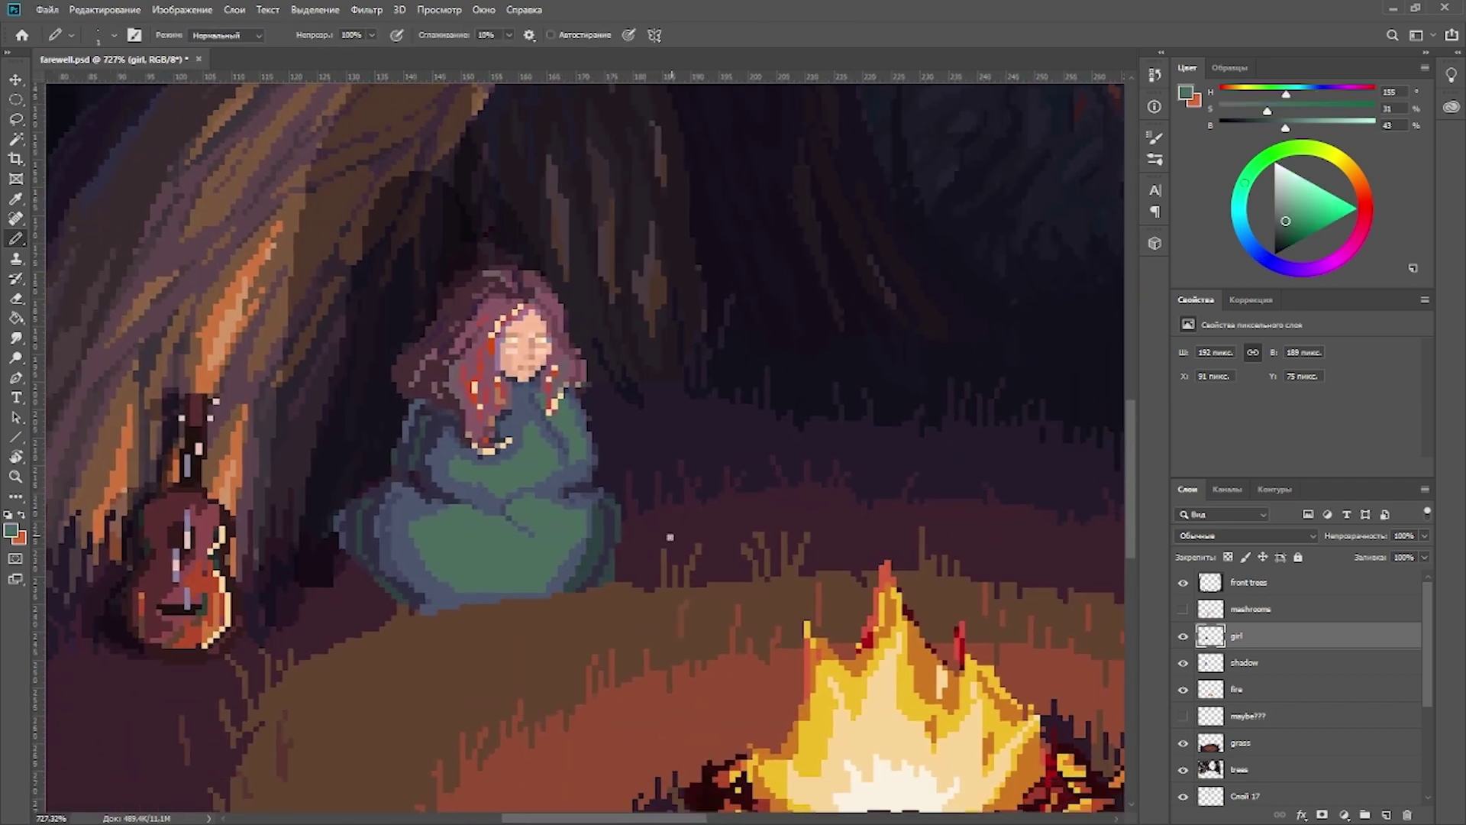
Step: Paint salmon firelight streaks on the sleeves and lap on a layer above the girl, trying blend modes including Lighten (Замена светлым)
left_click_drag(470, 565, 489, 538)
key("Down")
key("Down")
key("Down")
key("Down")
key("Down")
key("Down")
key("Down")
key("Down")
key("Down")
key("Down")
key("Down")
key("Down")
key("Down")
key("Down")
key("Down")
key("Down")
key("Down")
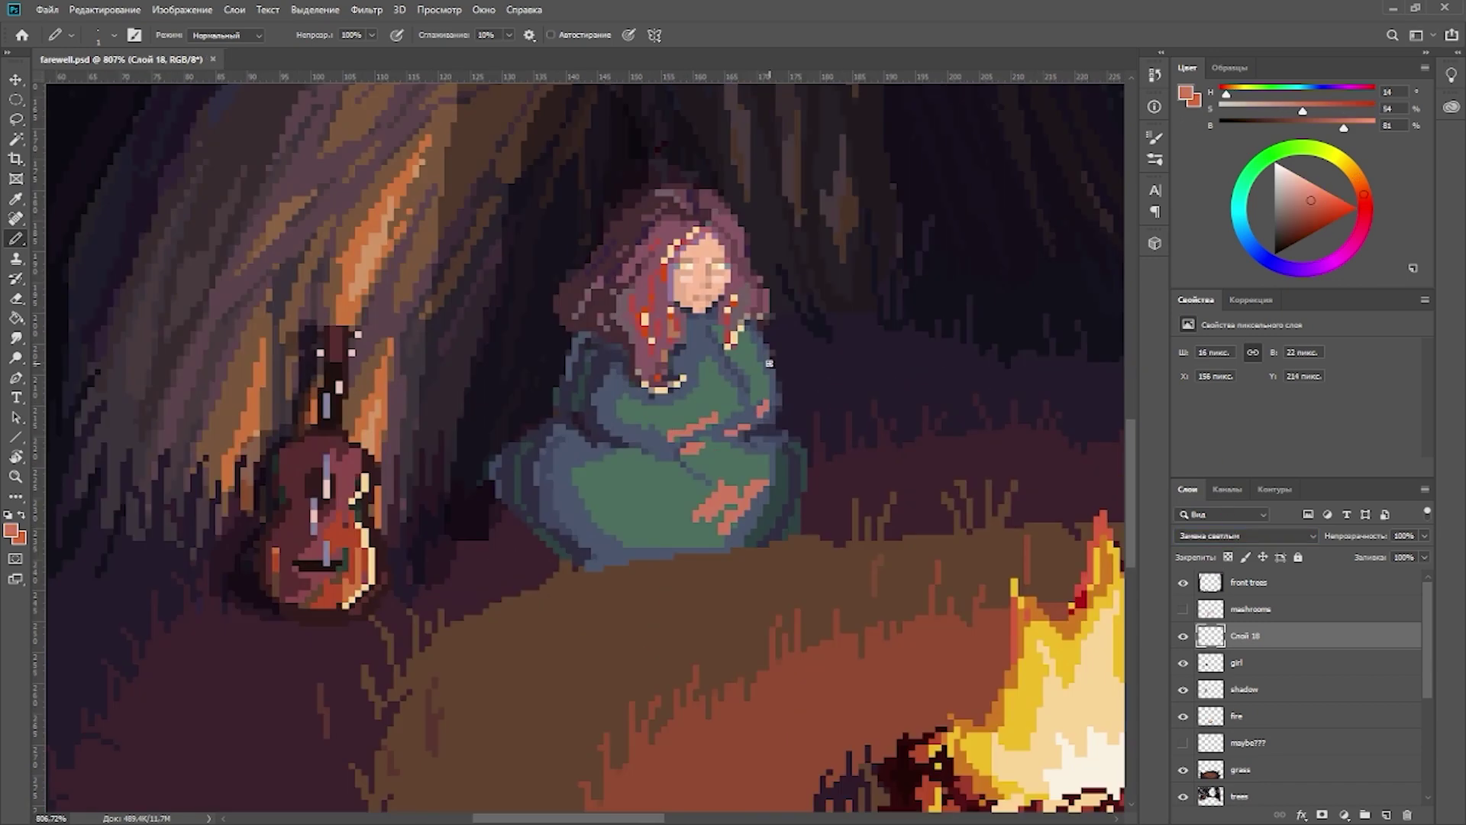
left_click_drag(620, 542, 760, 466)
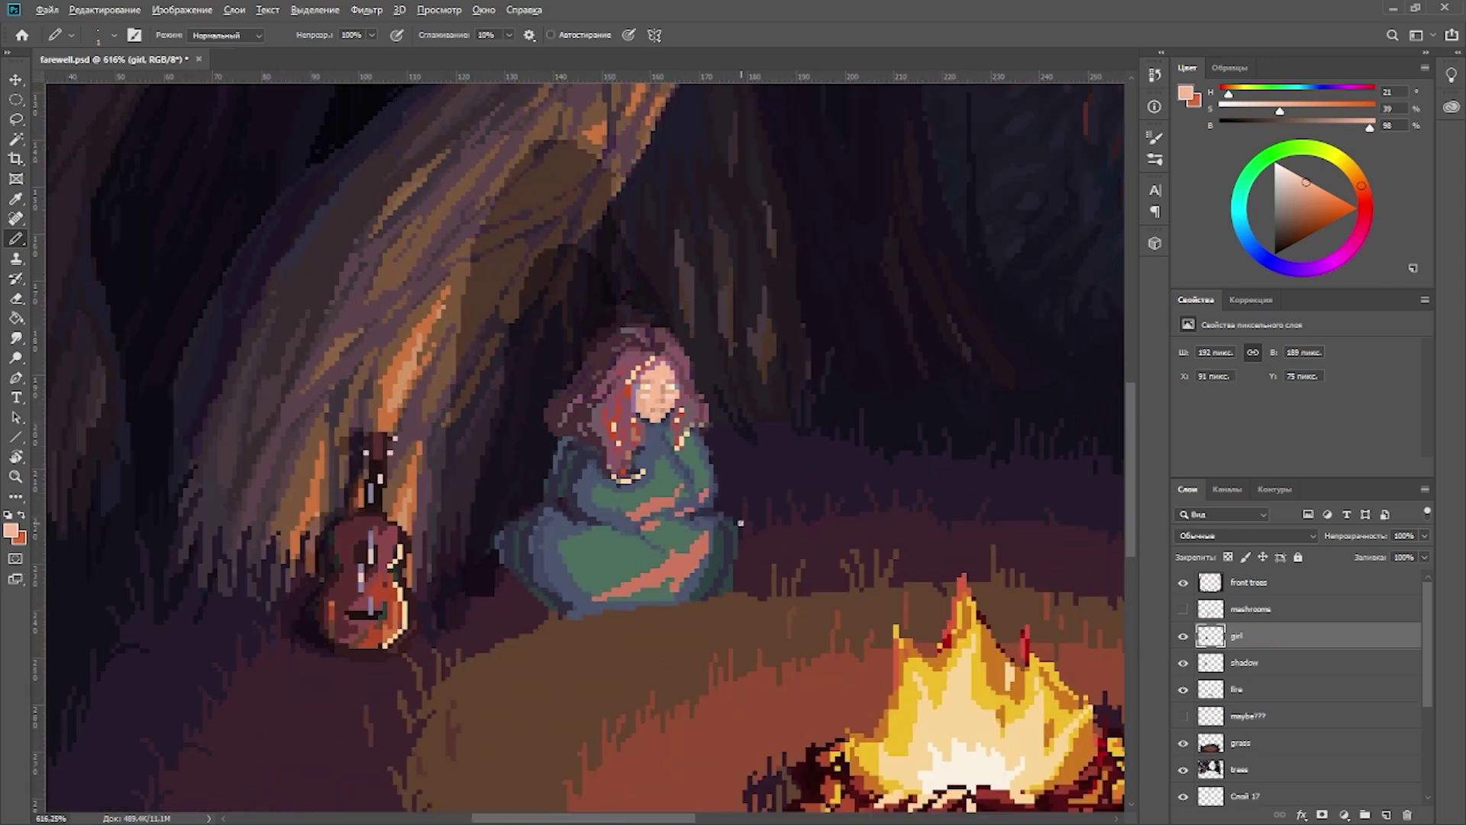
Step: Recolour the green areas of the cloak's chest, sleeves and lap with bluish teal
left_click(661, 504, "alt")
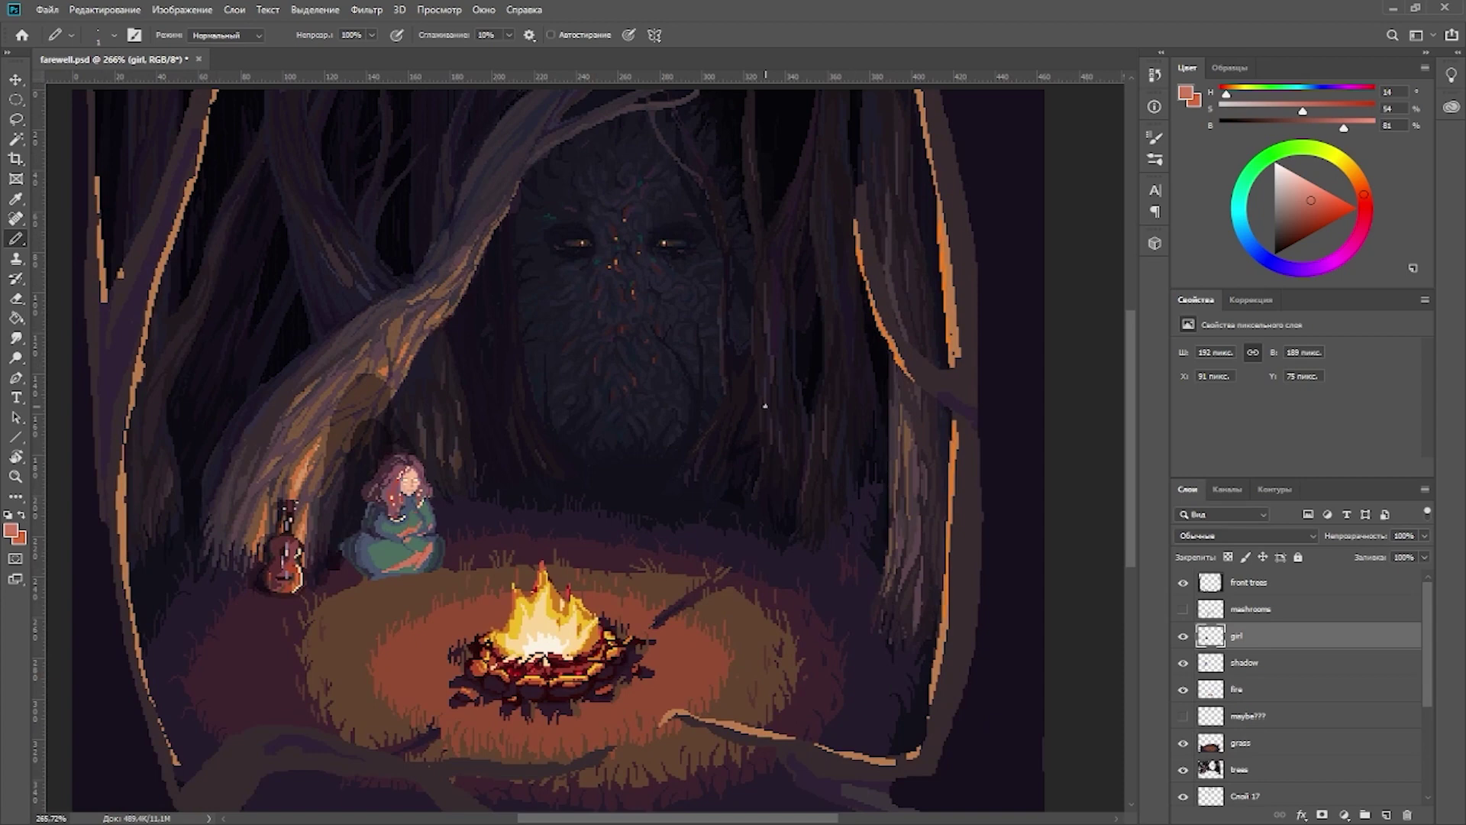
scroll(368, 552, "up", 6)
left_click(455, 555, "alt")
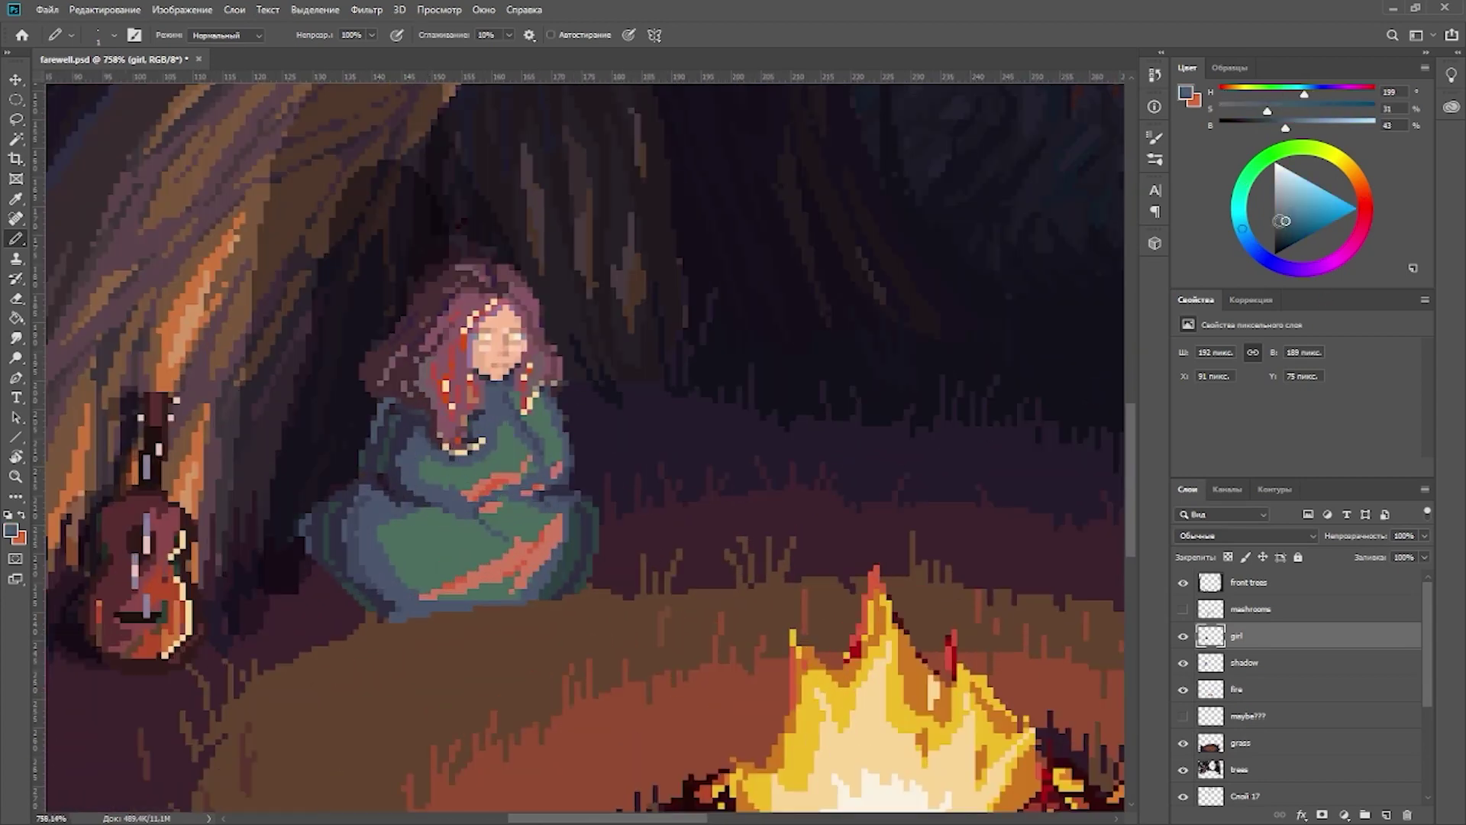
left_click(461, 524, "alt")
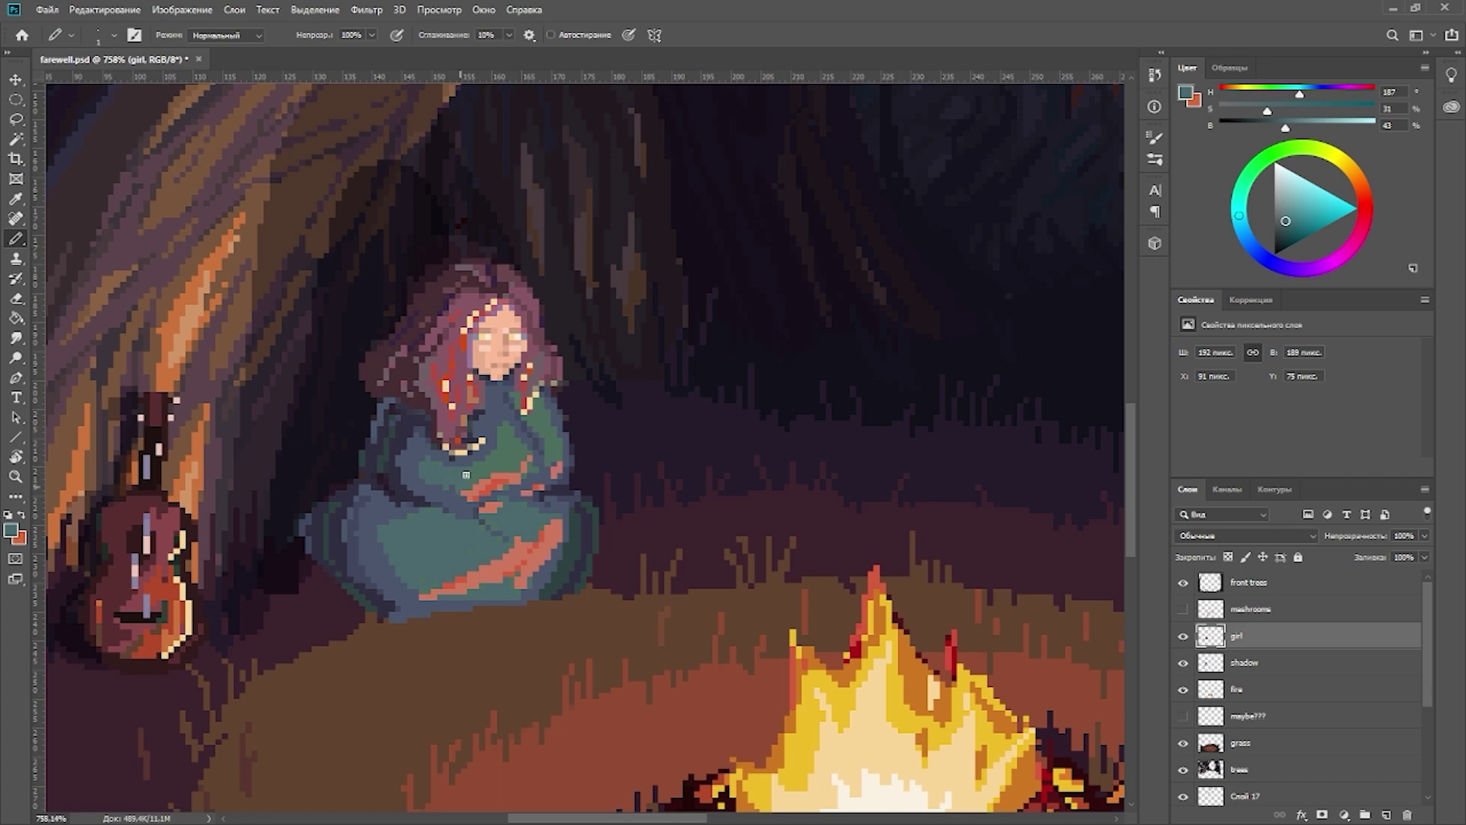
left_click_drag(537, 402, 590, 386)
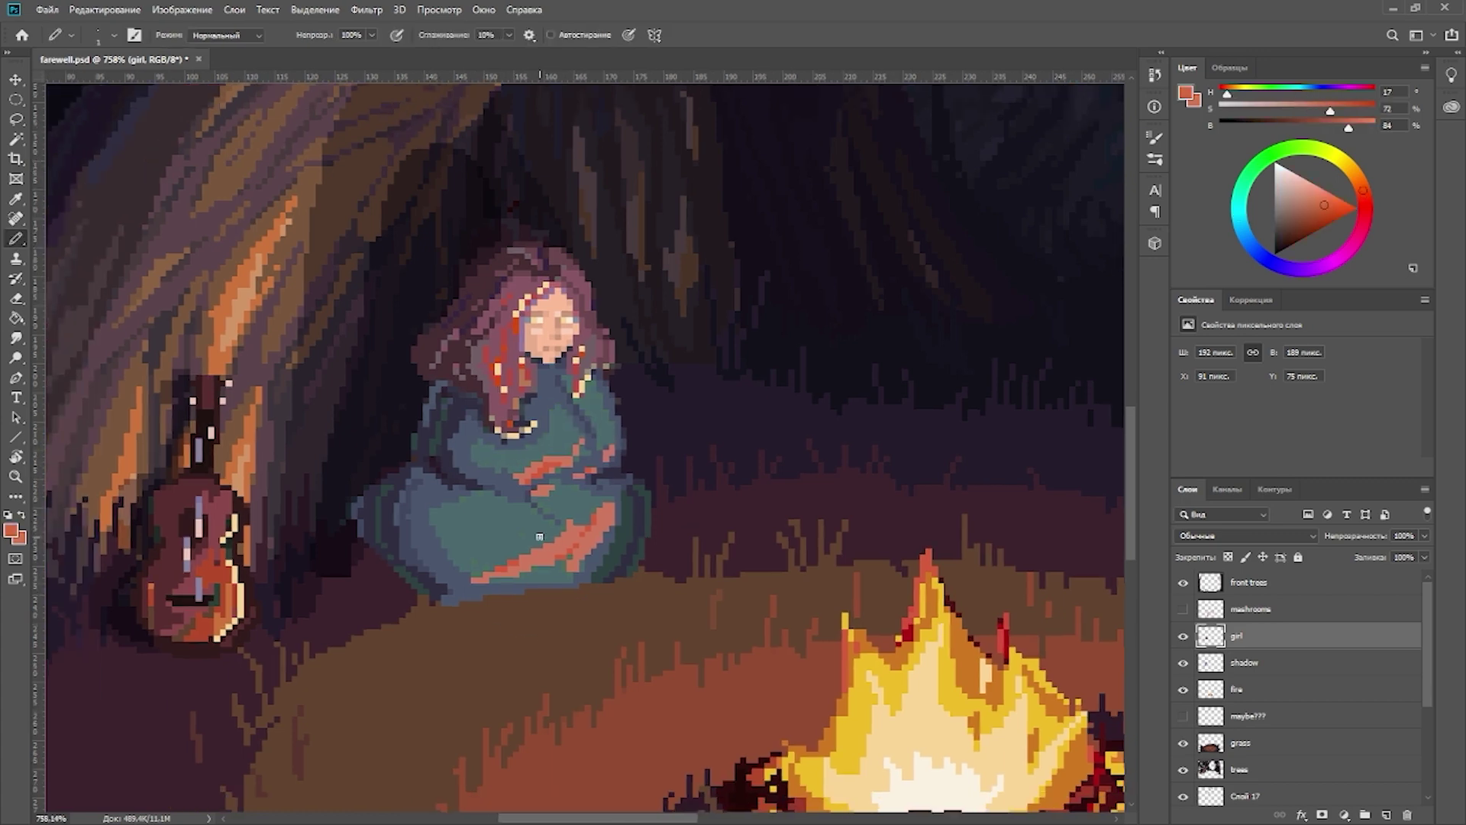
Step: Pick a soft purple and paint a transition along the upper edge of the lap's salmon streak
left_click_drag(1238, 215, 1298, 272)
left_click(1287, 209)
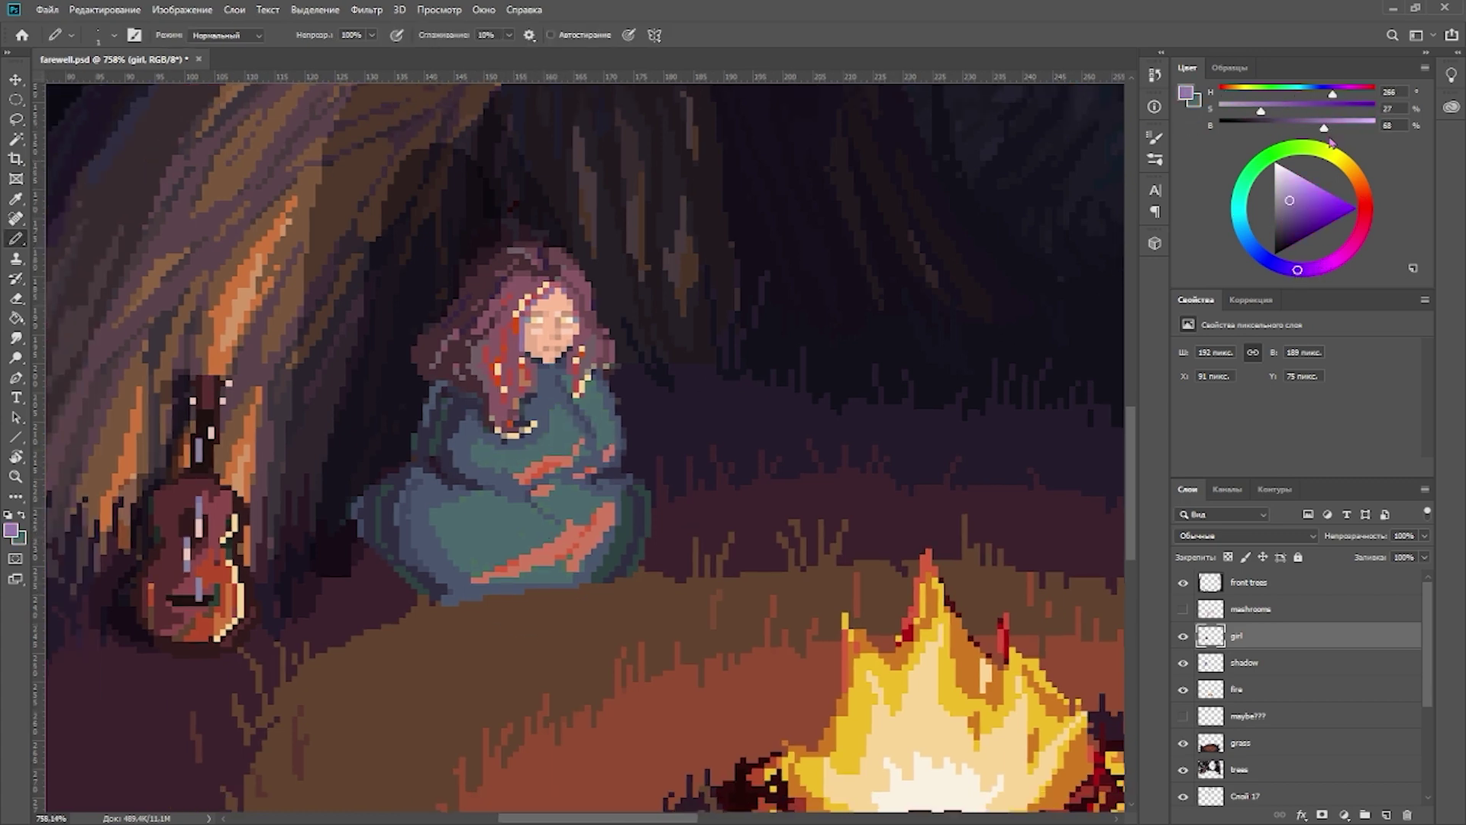
left_click_drag(477, 568, 599, 537)
scroll(720, 546, "down", 5)
scroll(720, 546, "up", 3)
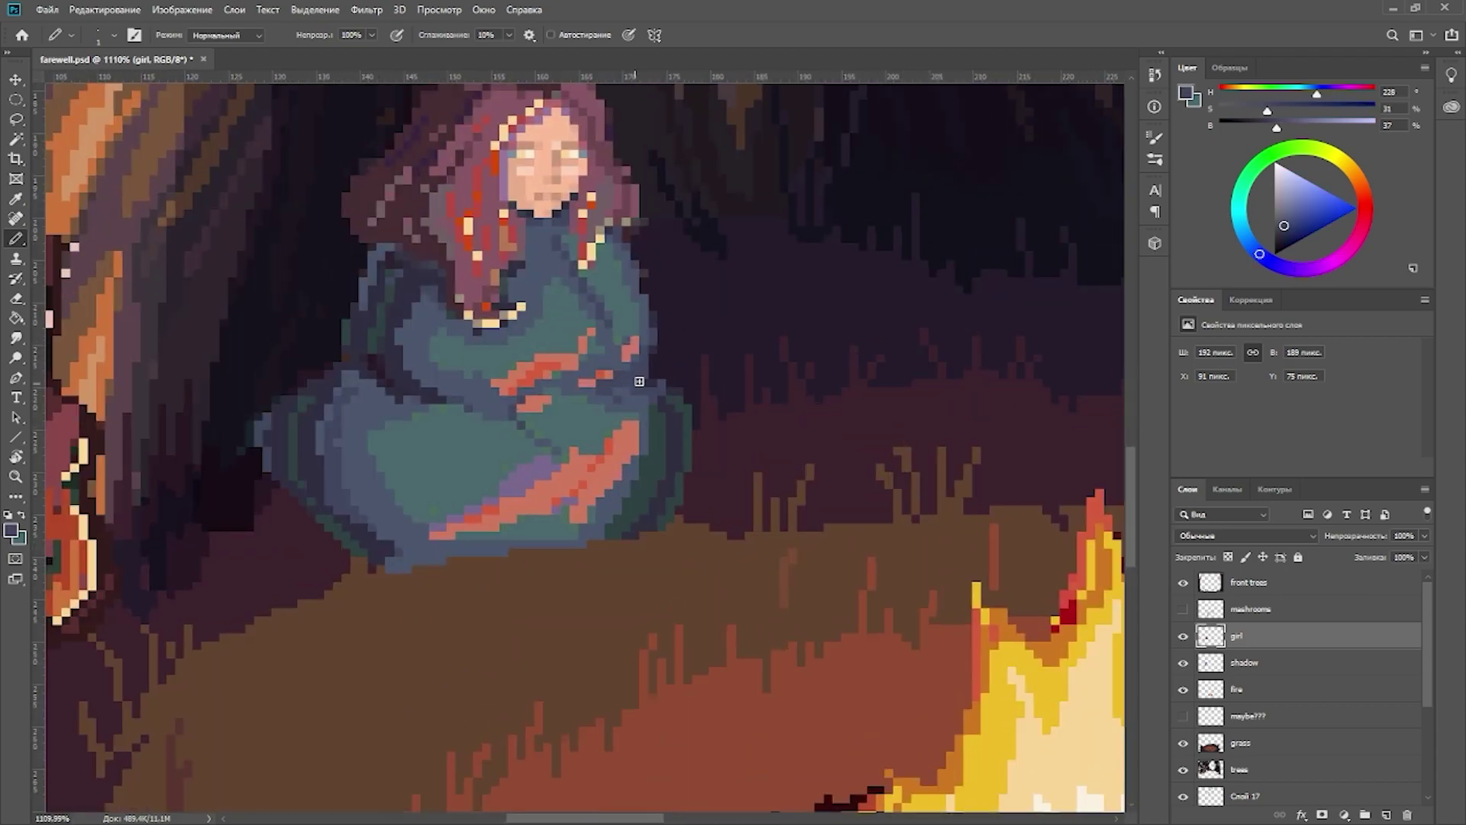
Step: Add muted purple accents along the upper lap fold and between the salmon streaks on the cloak
scroll(709, 397, "down", 4)
left_click(708, 396, "alt")
scroll(461, 526, "up", 3)
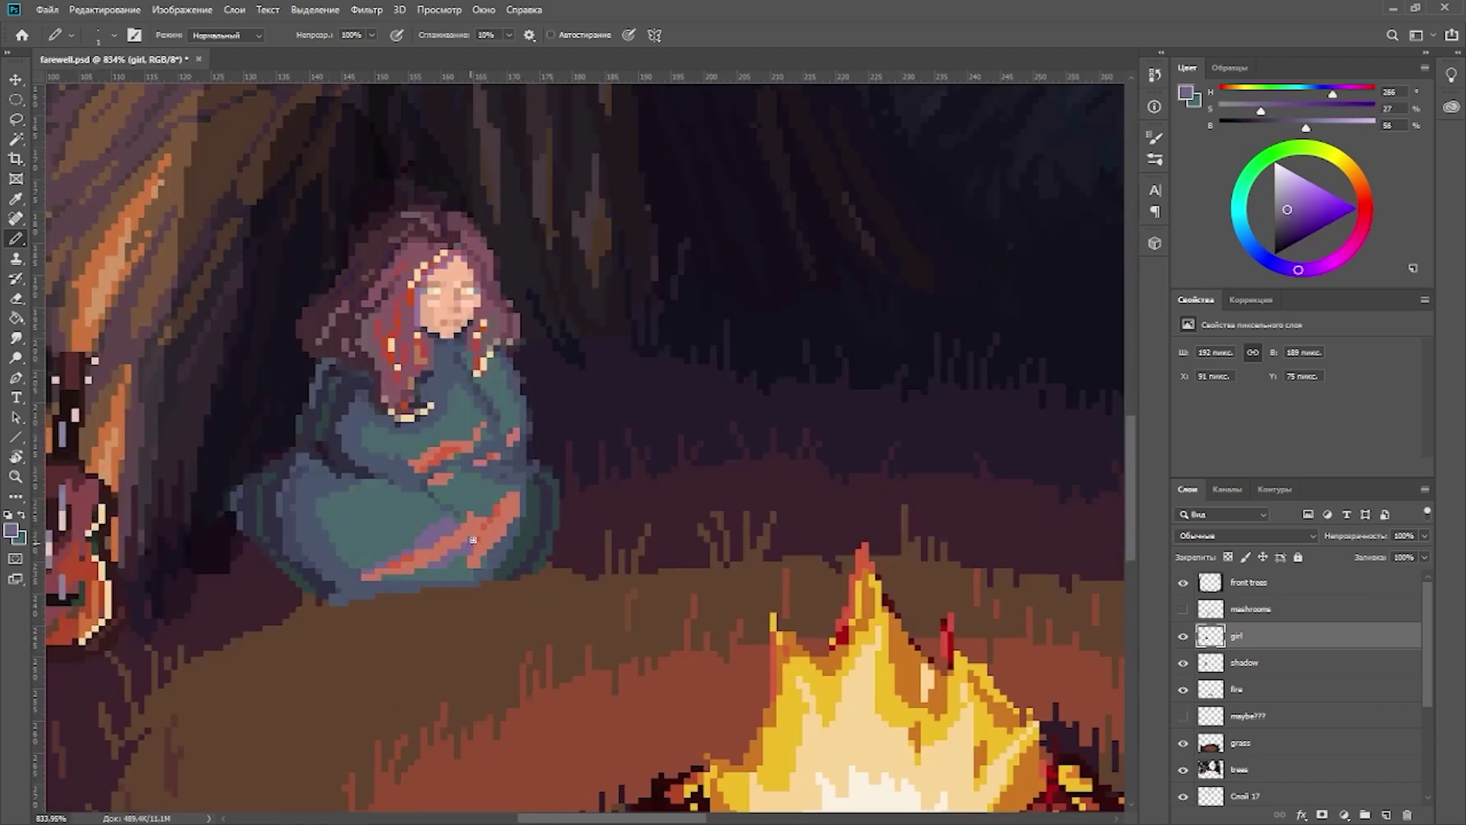
left_click(517, 520, "alt")
left_click(455, 543, "alt")
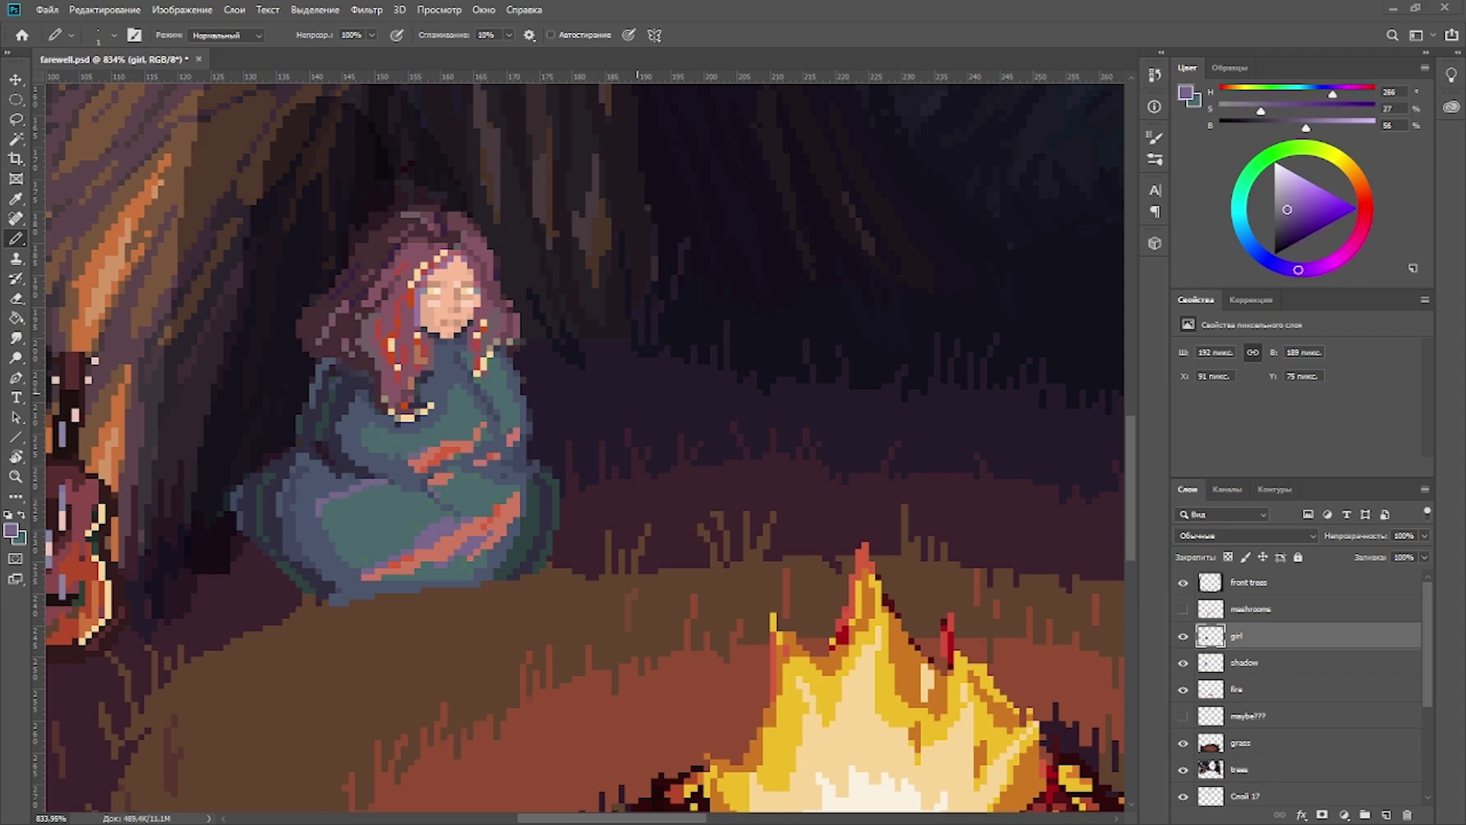
scroll(635, 359, "down", 2)
scroll(468, 540, "up", 2)
left_click(468, 540, "alt")
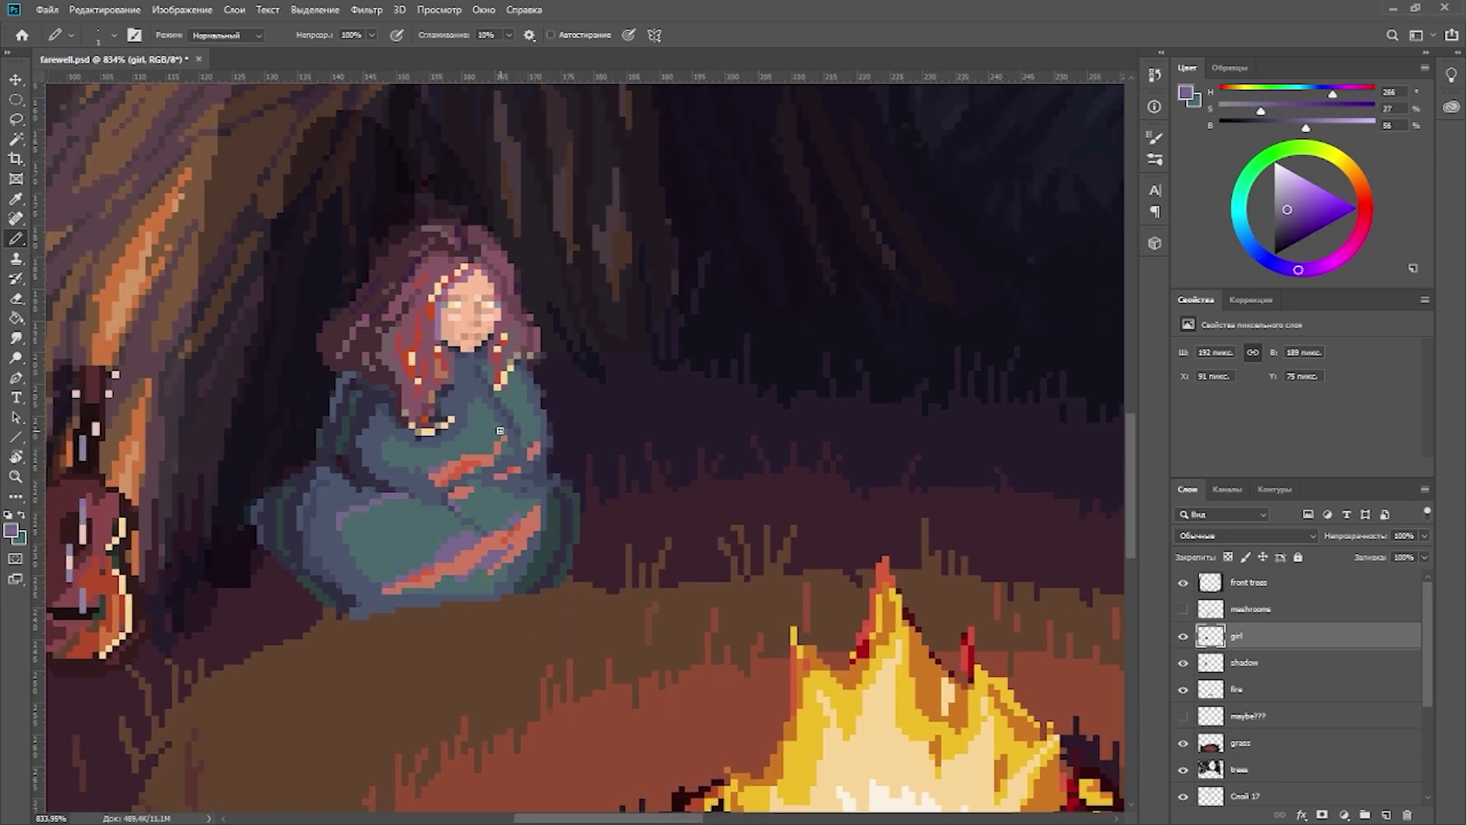
Step: Lasso the girl's head and try a copy of it beside her while shifting the original slightly upward
scroll(483, 449, "down", 2)
scroll(483, 448, "up", 3)
key("l")
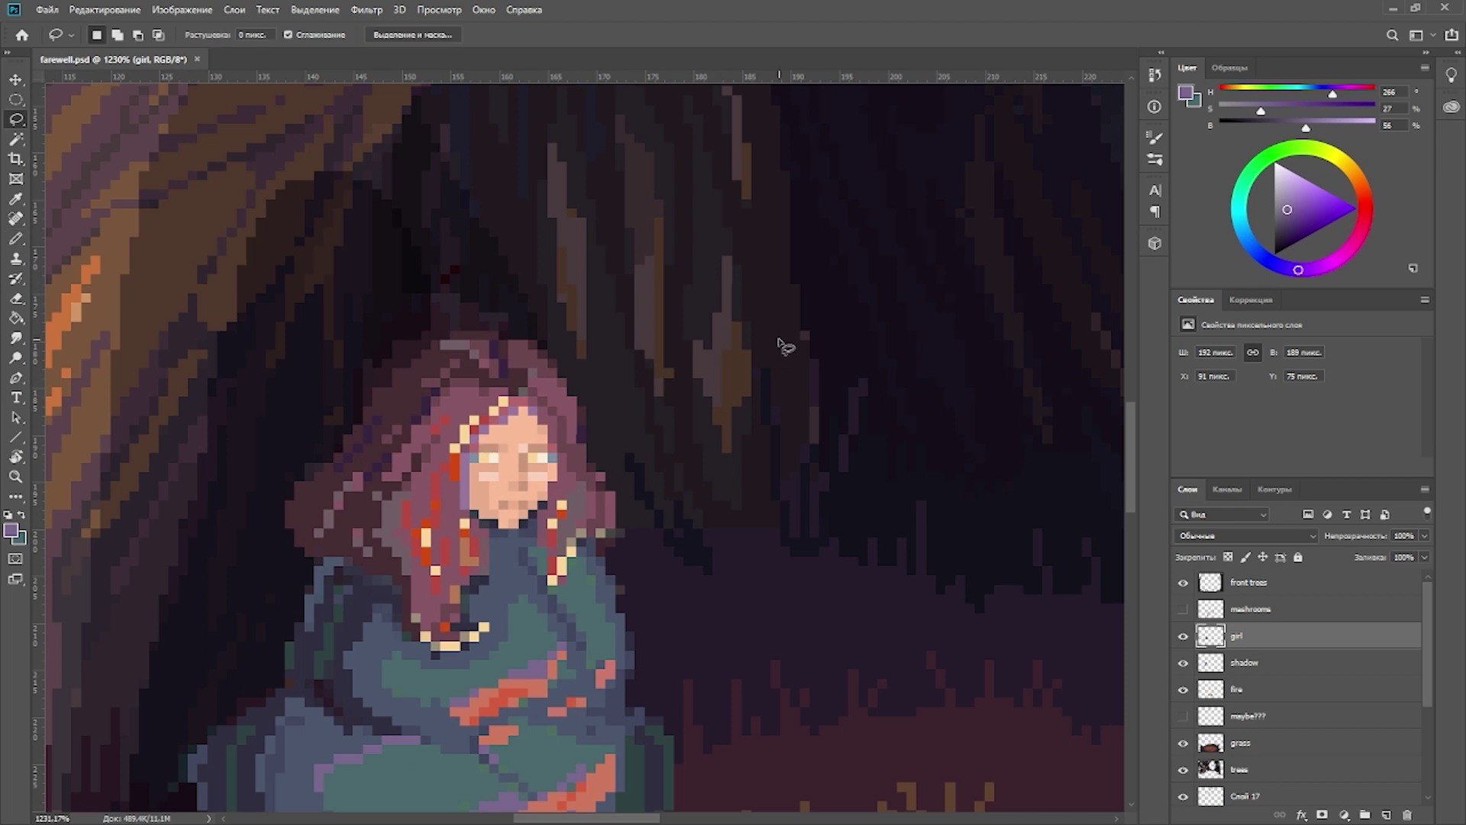
left_click_drag(532, 345, 534, 348)
left_click_drag(559, 445, 794, 452)
key("ctrl+d")
key("b")
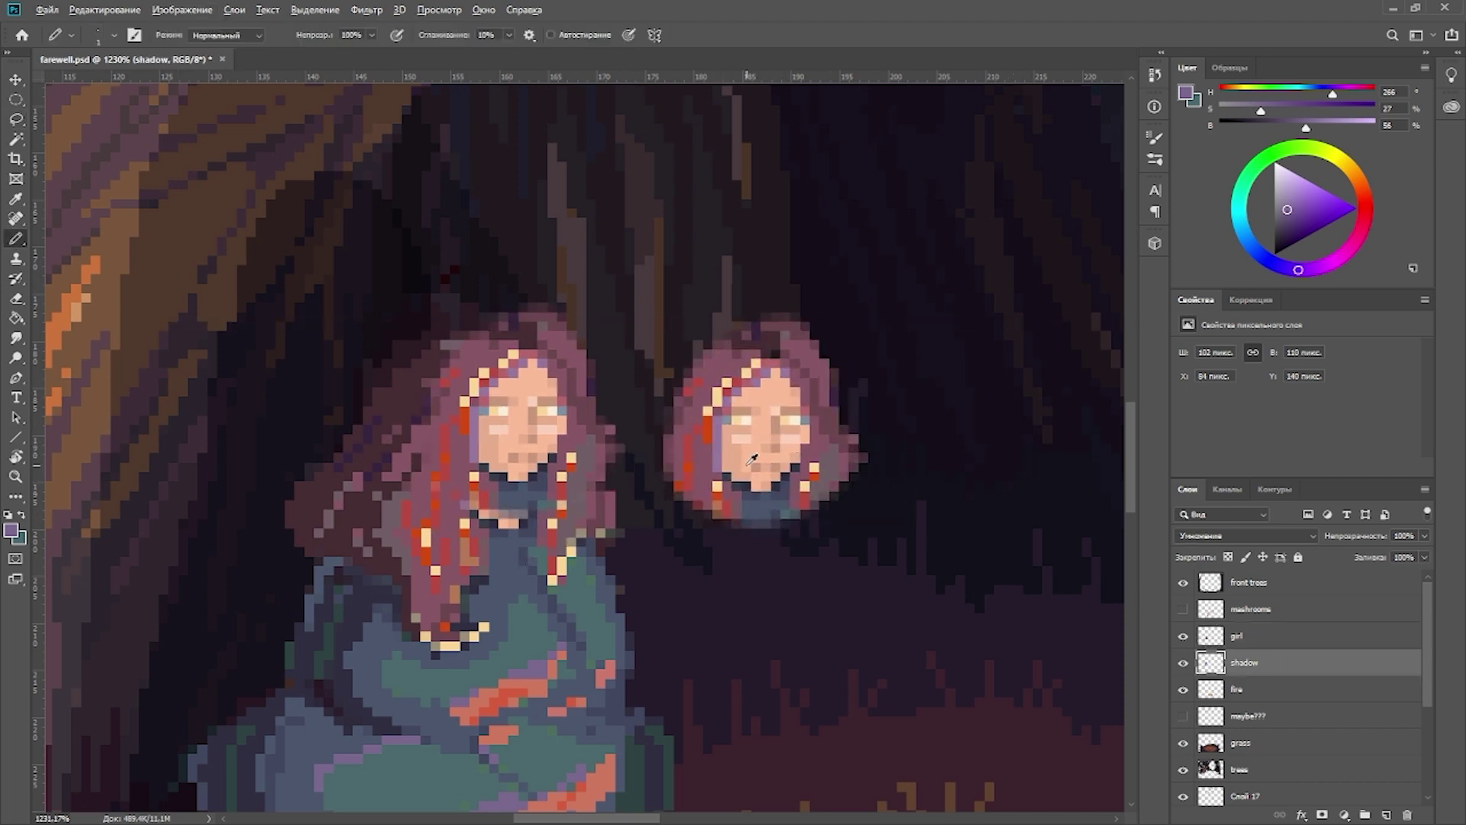
Step: Try repainting the girl's face with sampled pale skin tones and a shaded side
left_click(511, 434, "alt")
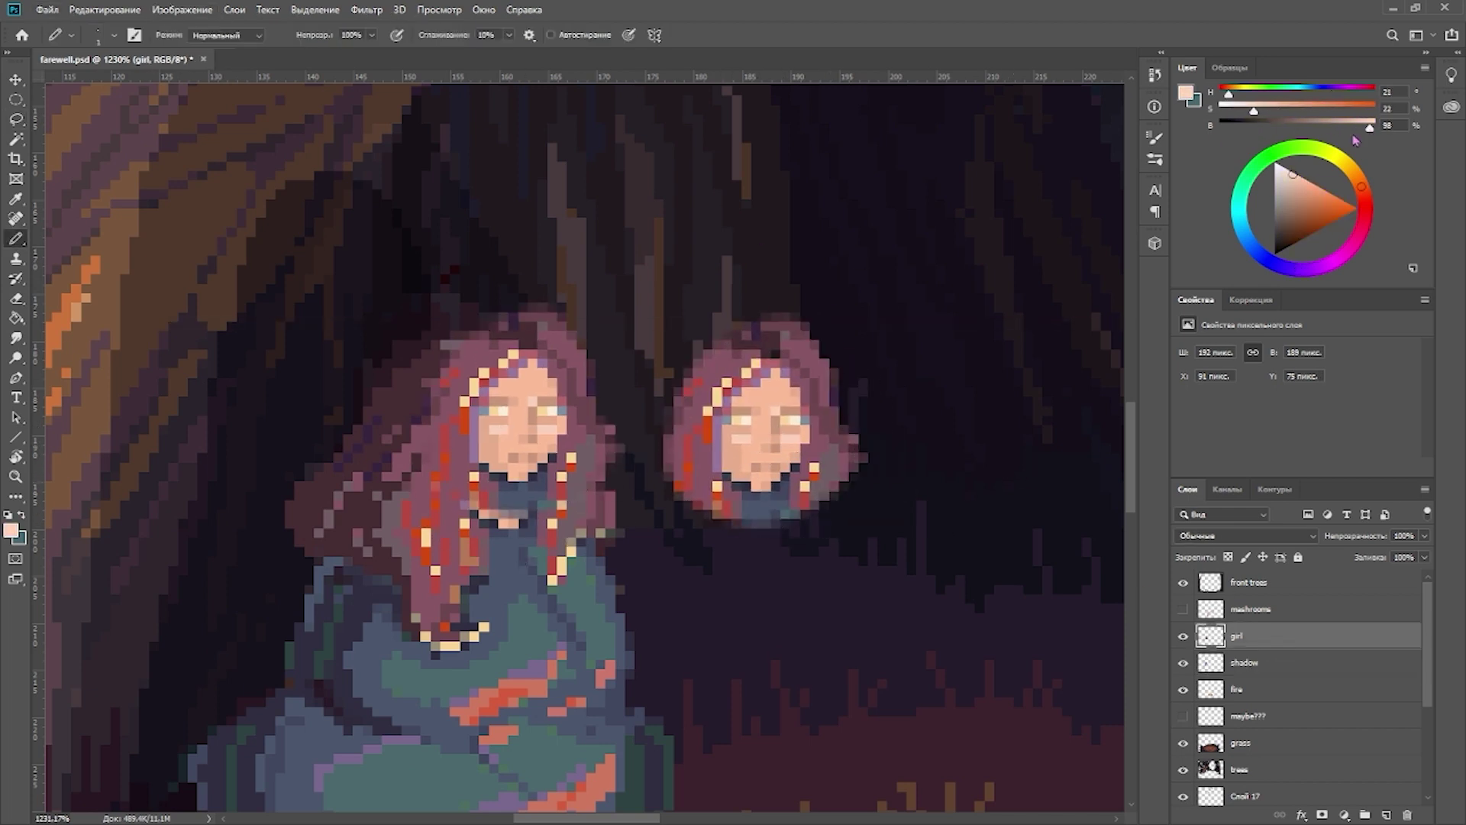
left_click(525, 476, "alt")
left_click(575, 396, "alt")
left_click(564, 369, "alt")
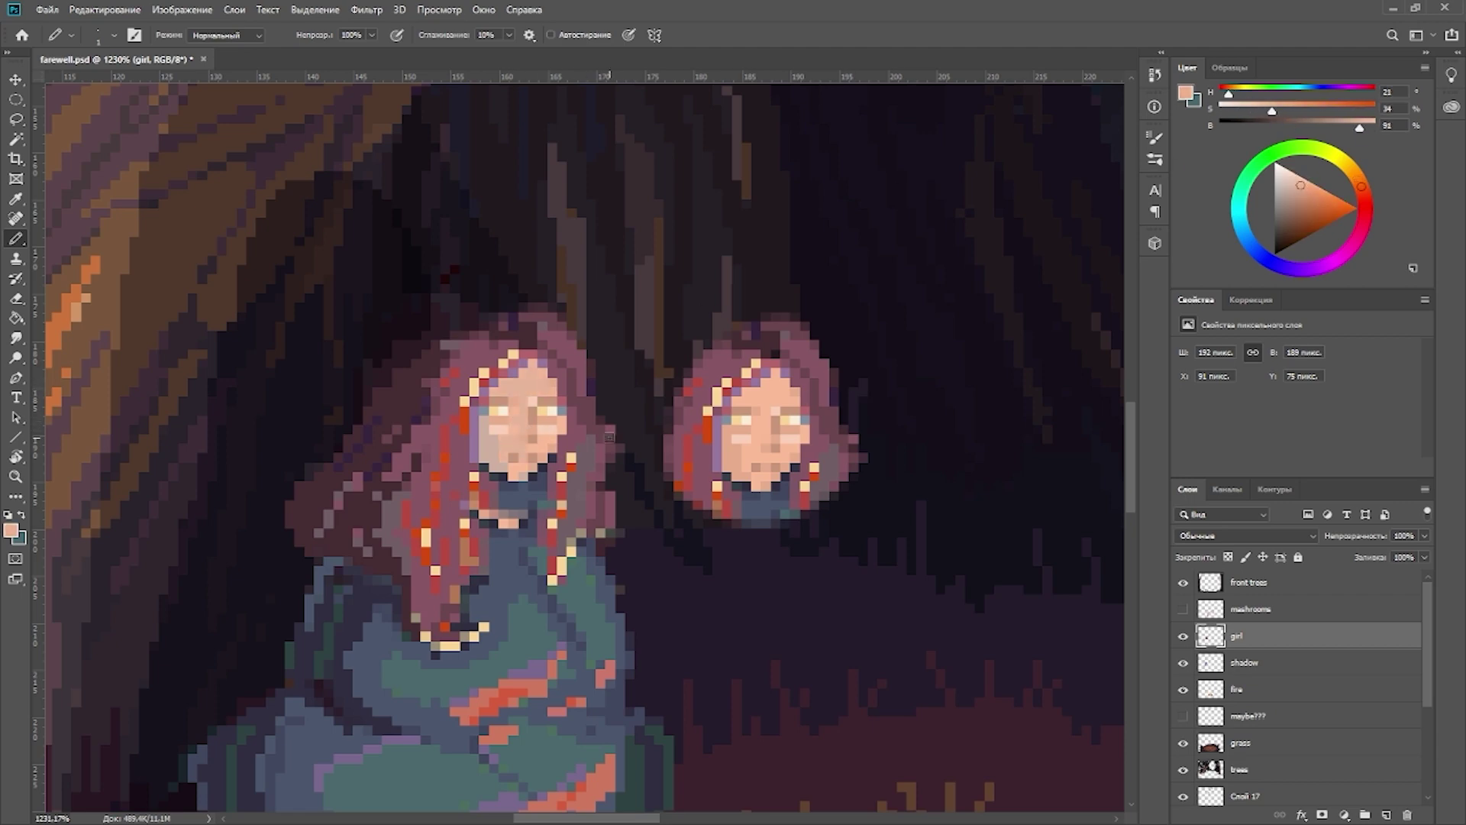
scroll(637, 355, "down", 5)
scroll(796, 416, "down", 4)
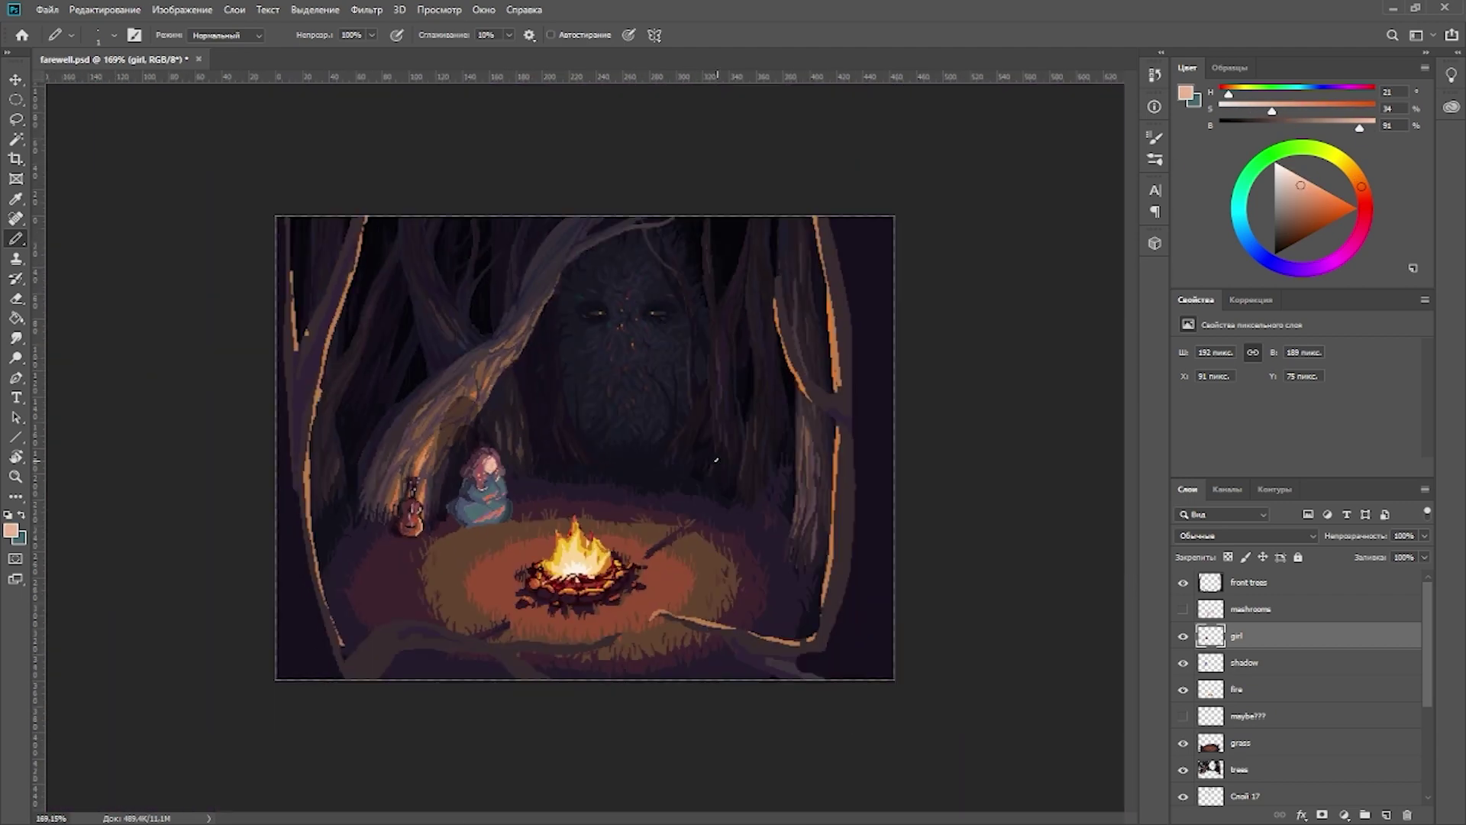
Step: Show the mushrooms layer, and adjust the lassoed figure of the girl with Free Transform
key("l")
mouse_move(462, 455)
left_mouse_down()
mouse_move(500, 534)
mouse_move(459, 556)
left_mouse_up()
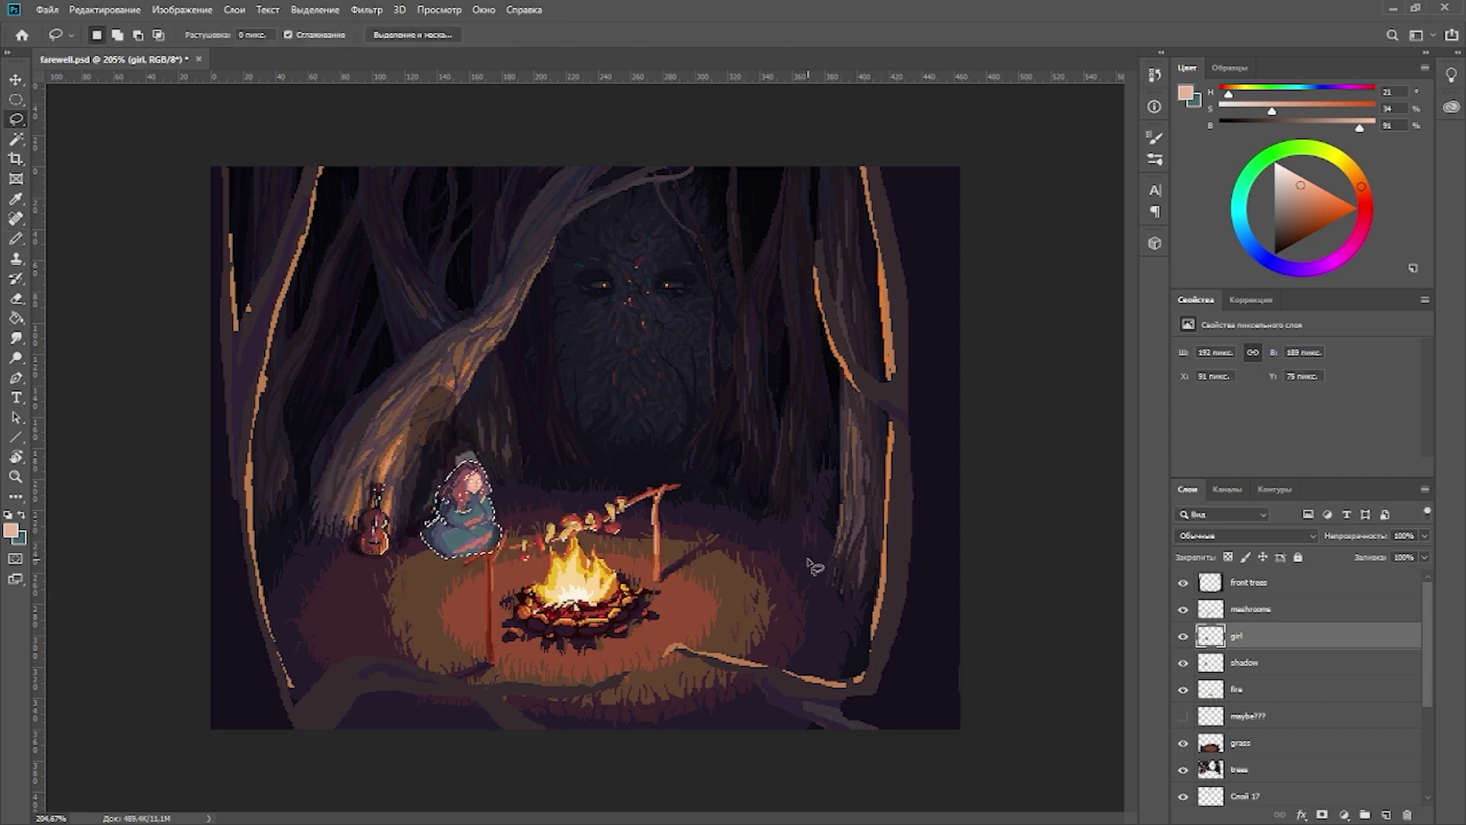
key("ctrl+t")
key("Return")
key("ctrl+d")
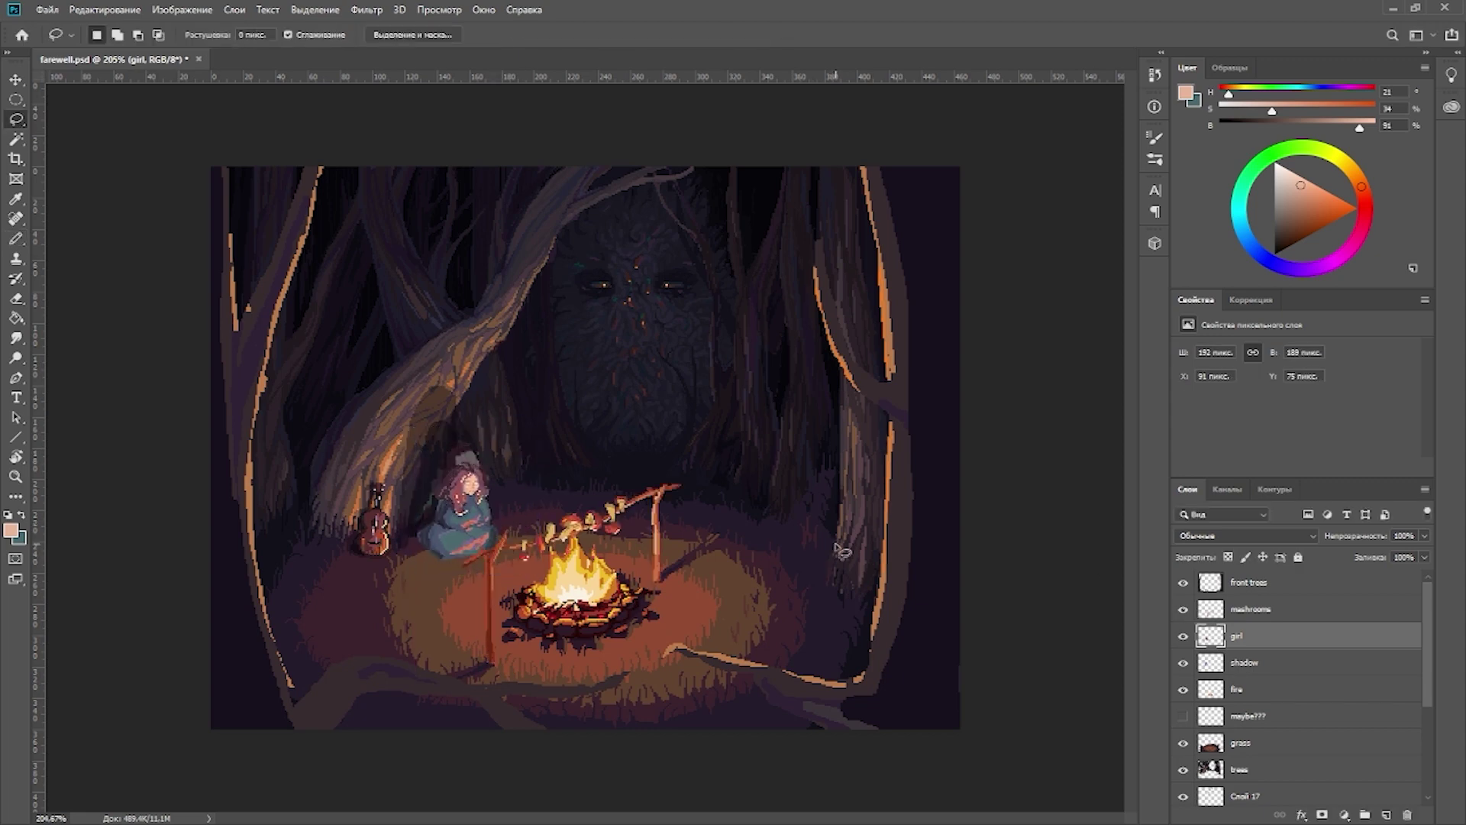
Step: With the shadow layer hidden, repaint the trunk behind the girl on the trees layer in dark muted purple-brown bark tones
scroll(497, 449, "up", 5)
key("b")
left_click(610, 489, "alt")
left_click(611, 489, "ctrl")
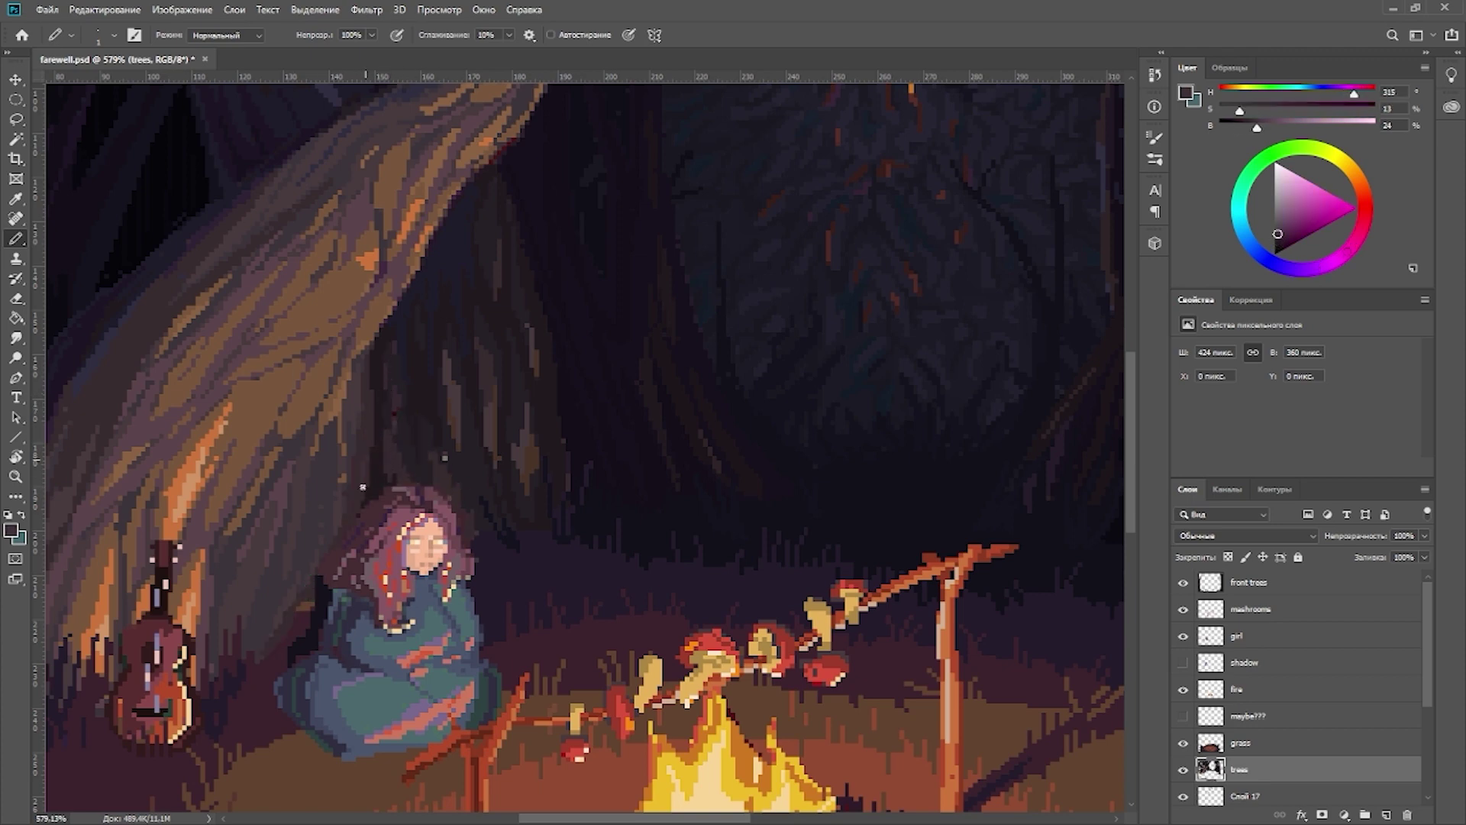
left_click(463, 453, "alt")
left_click(325, 541, "alt")
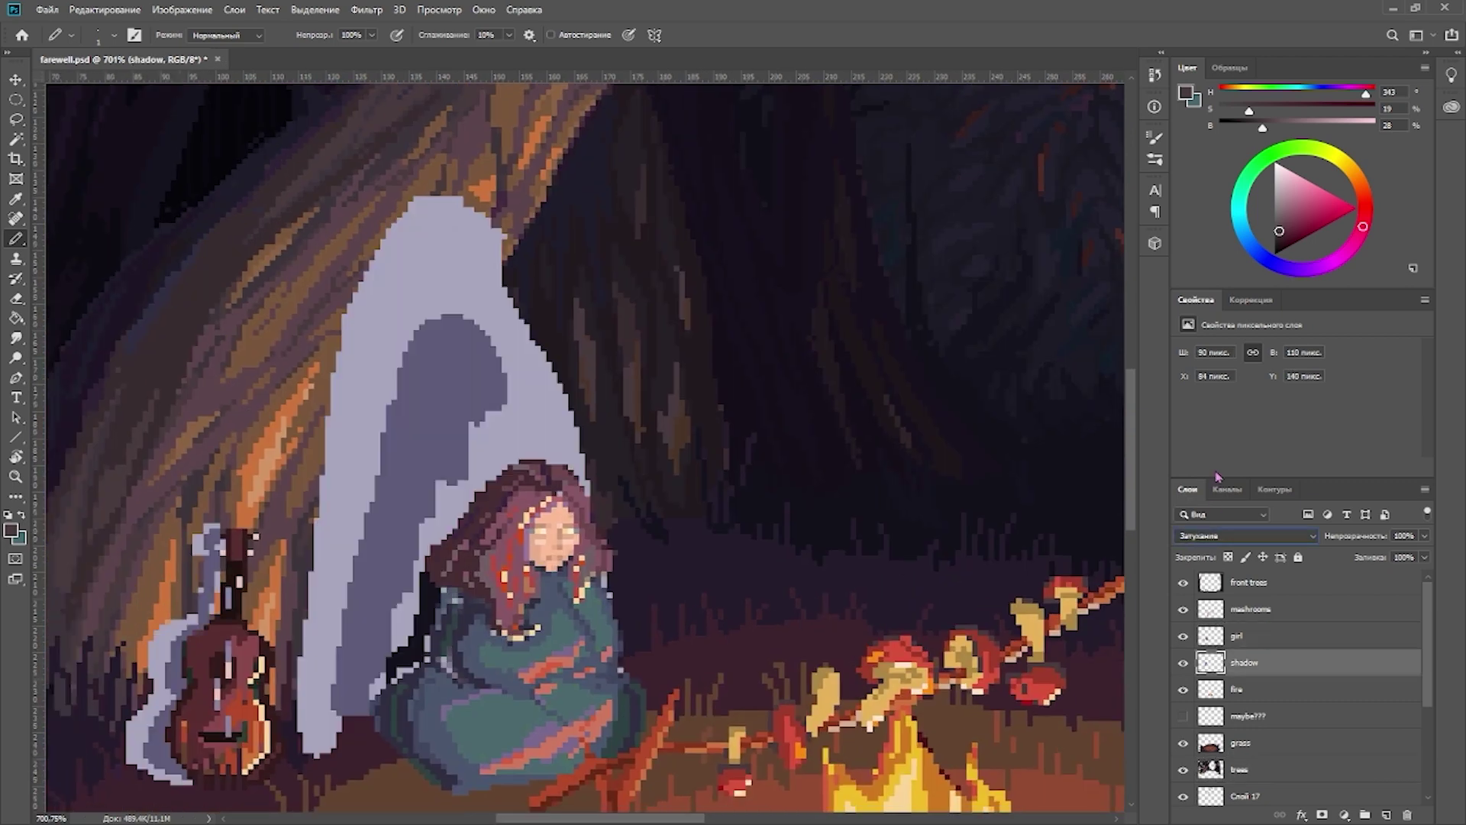
Step: Smooth the shadow shapes behind the girl on the shadow layer and set its blend mode back to Multiply (Умножение)
left_click(458, 382, "alt")
mouse_move(507, 405)
left_mouse_down()
mouse_move(427, 531)
mouse_move(380, 688)
left_mouse_up()
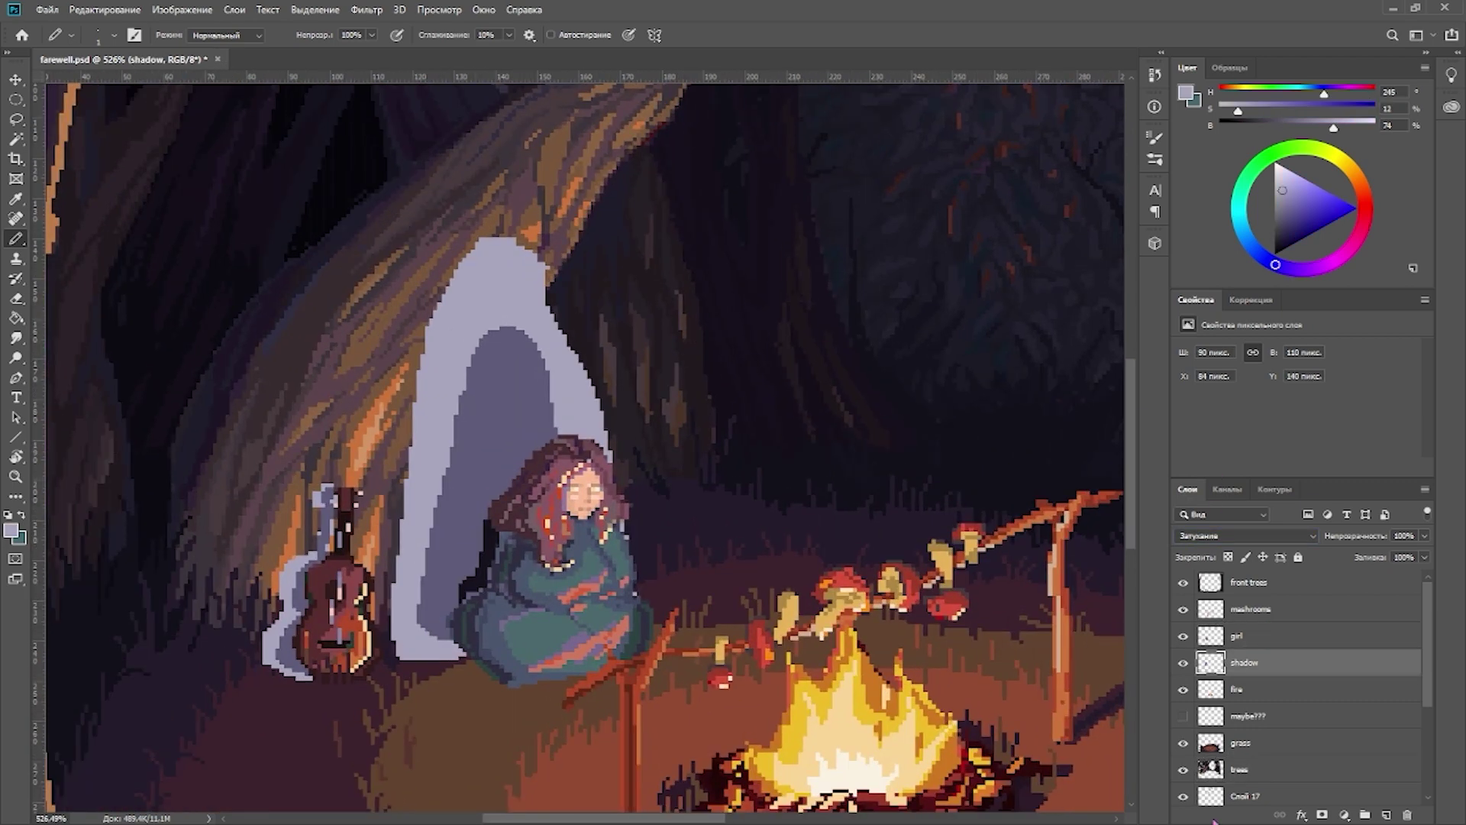
key("shift+plus")
key("shift+plus")
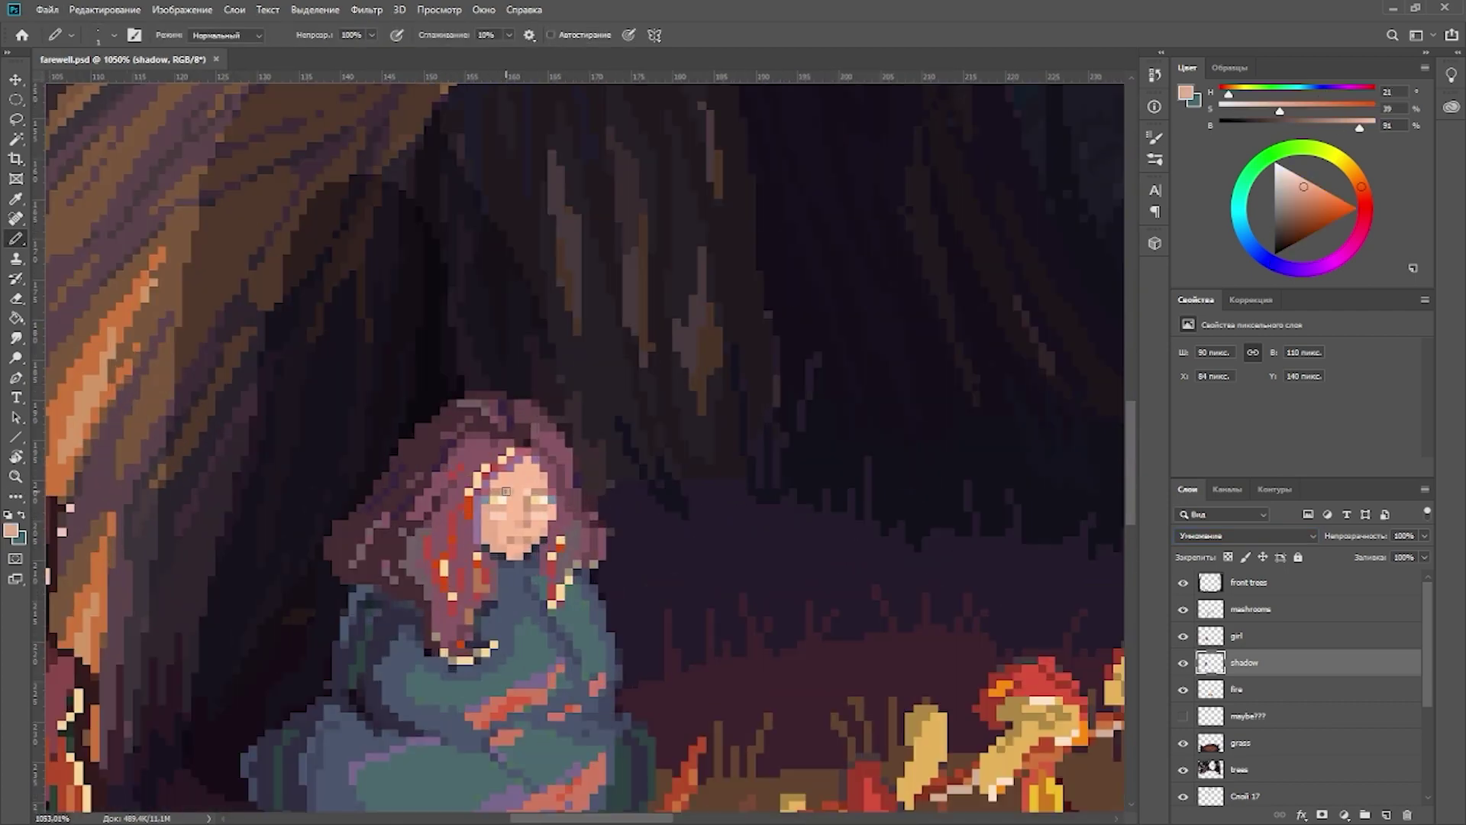
Step: Refine the girl's face on the girl layer with sampled skin tones and soft purple shading along the hairline
key("alt+bracketright")
left_click(537, 453, "alt")
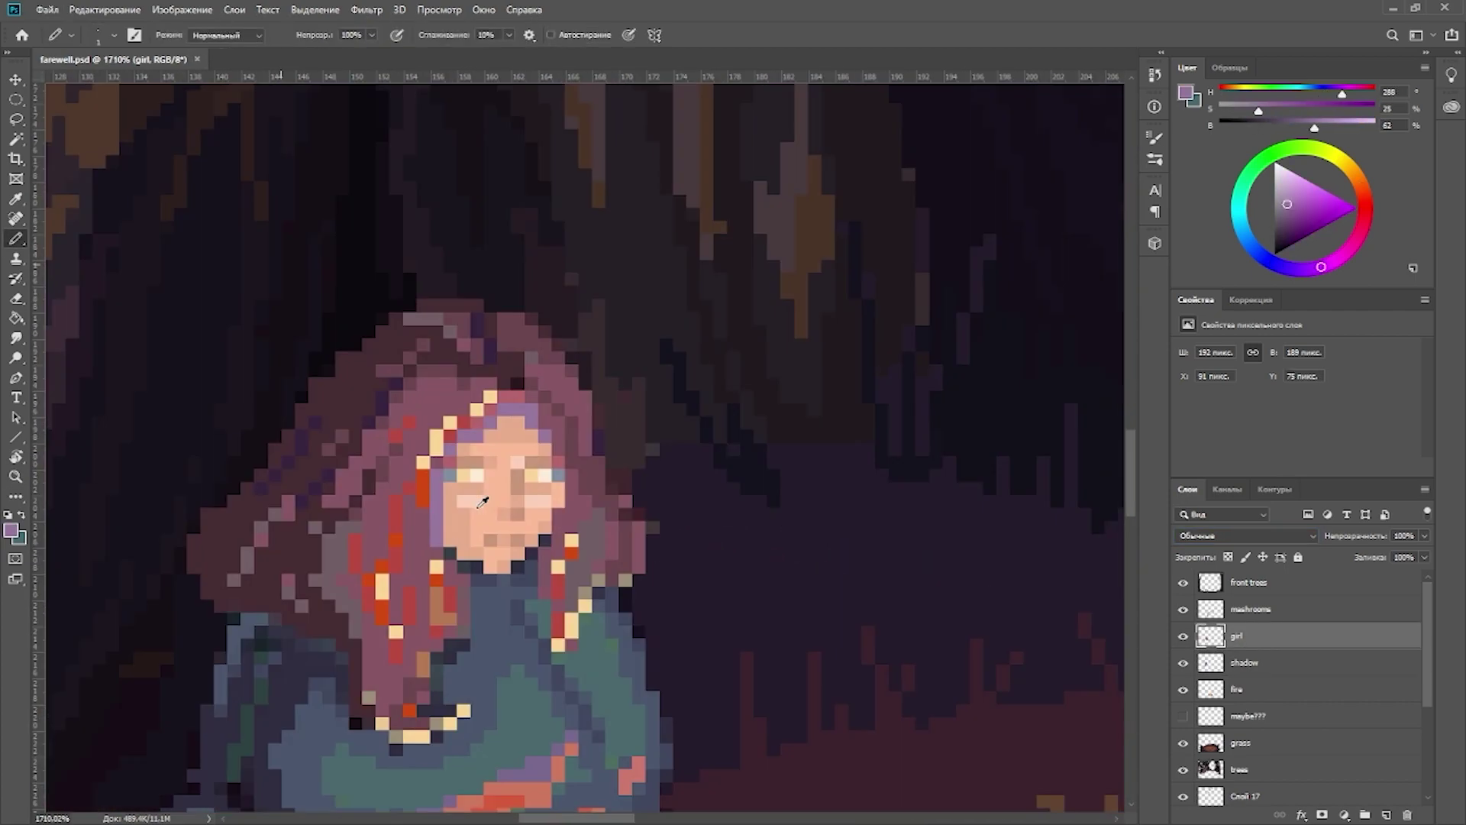
left_click(449, 524, "alt")
Step: Try a dark maroon shape with dark purple shading on the ground in front of the girl, and erase it
key("ctrl+0")
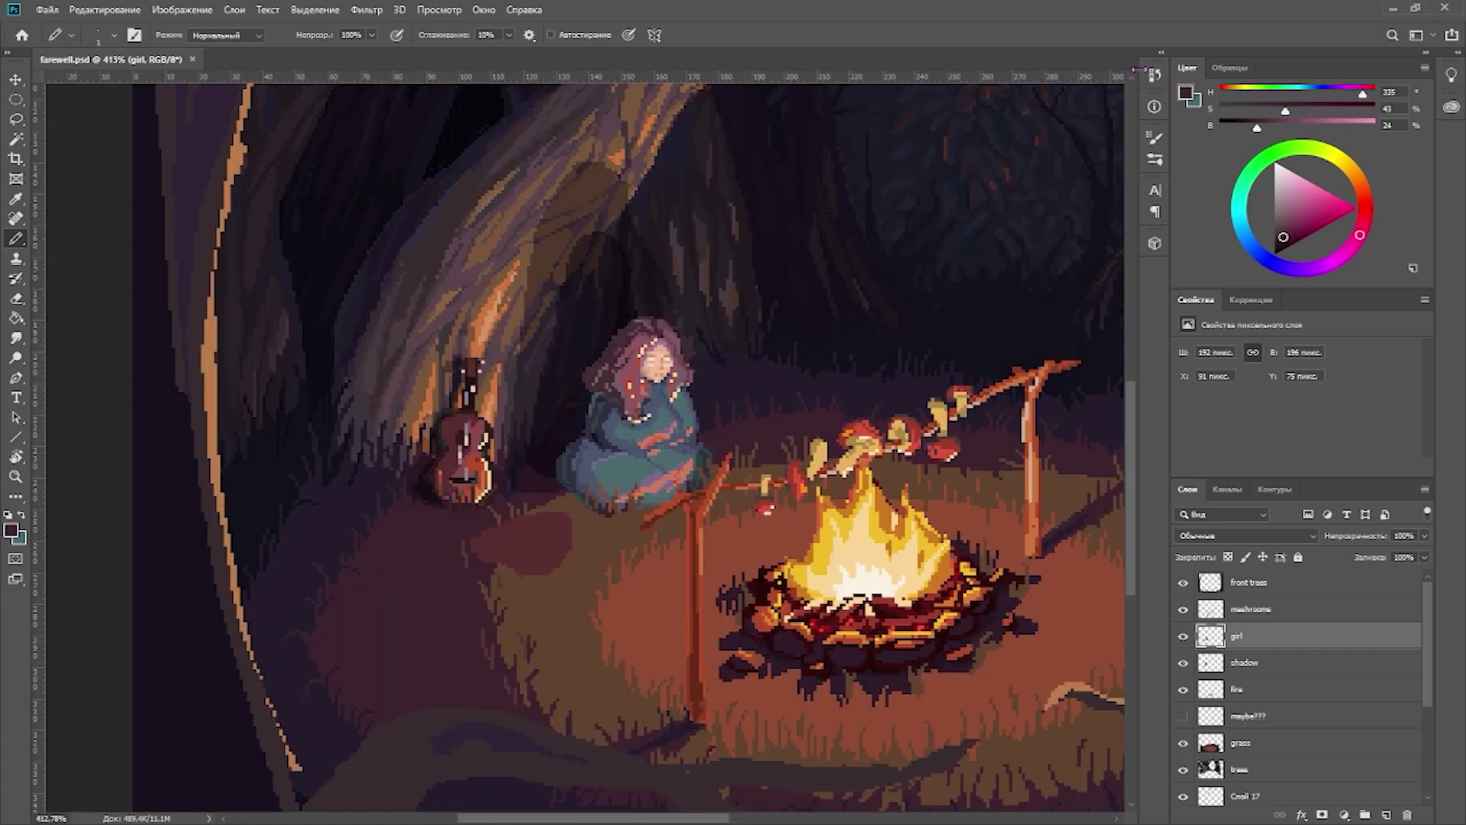
left_click(548, 494, "alt")
left_click_drag(507, 571, 547, 571)
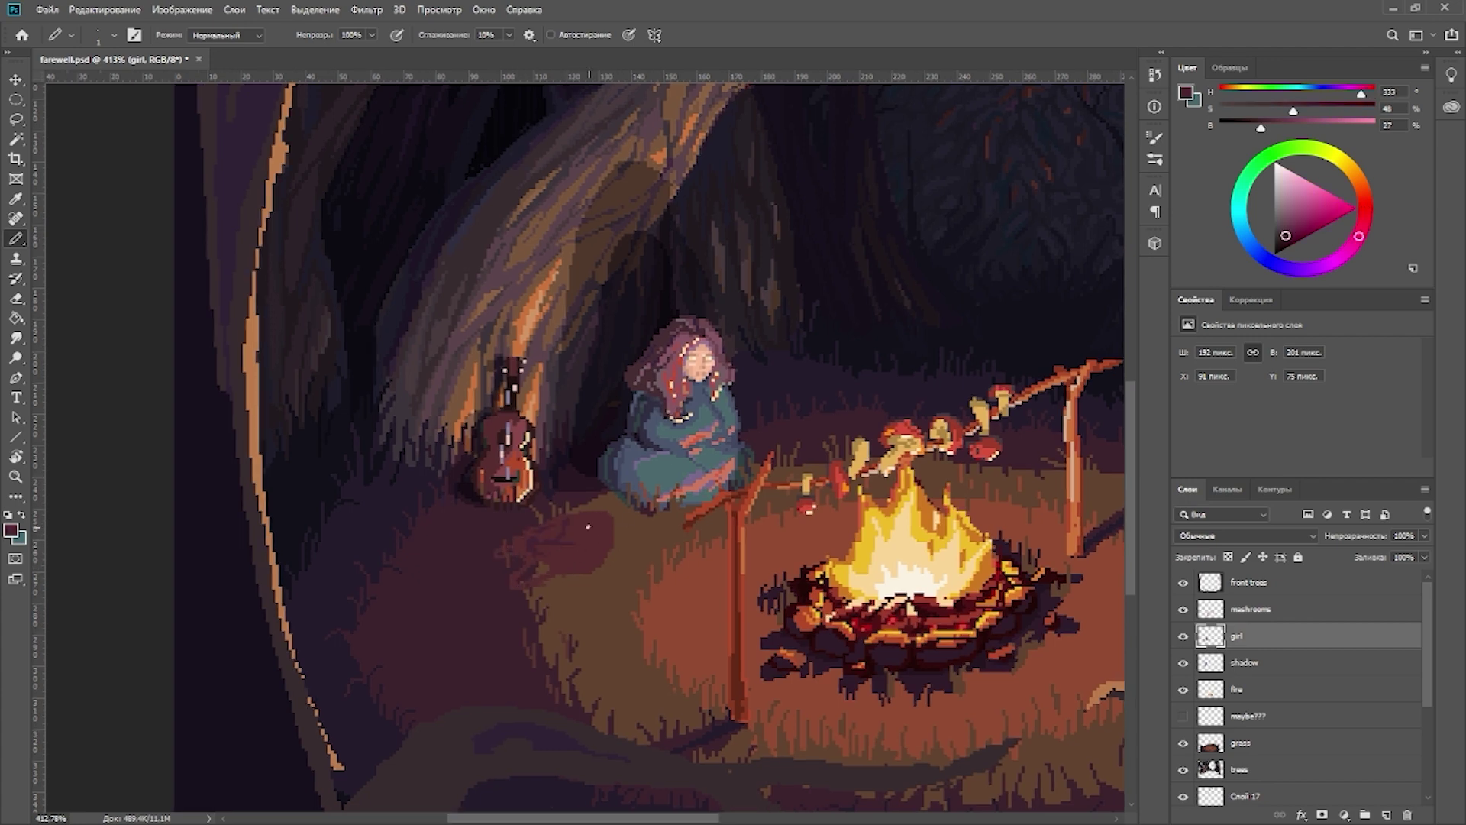
left_click(498, 554, "alt")
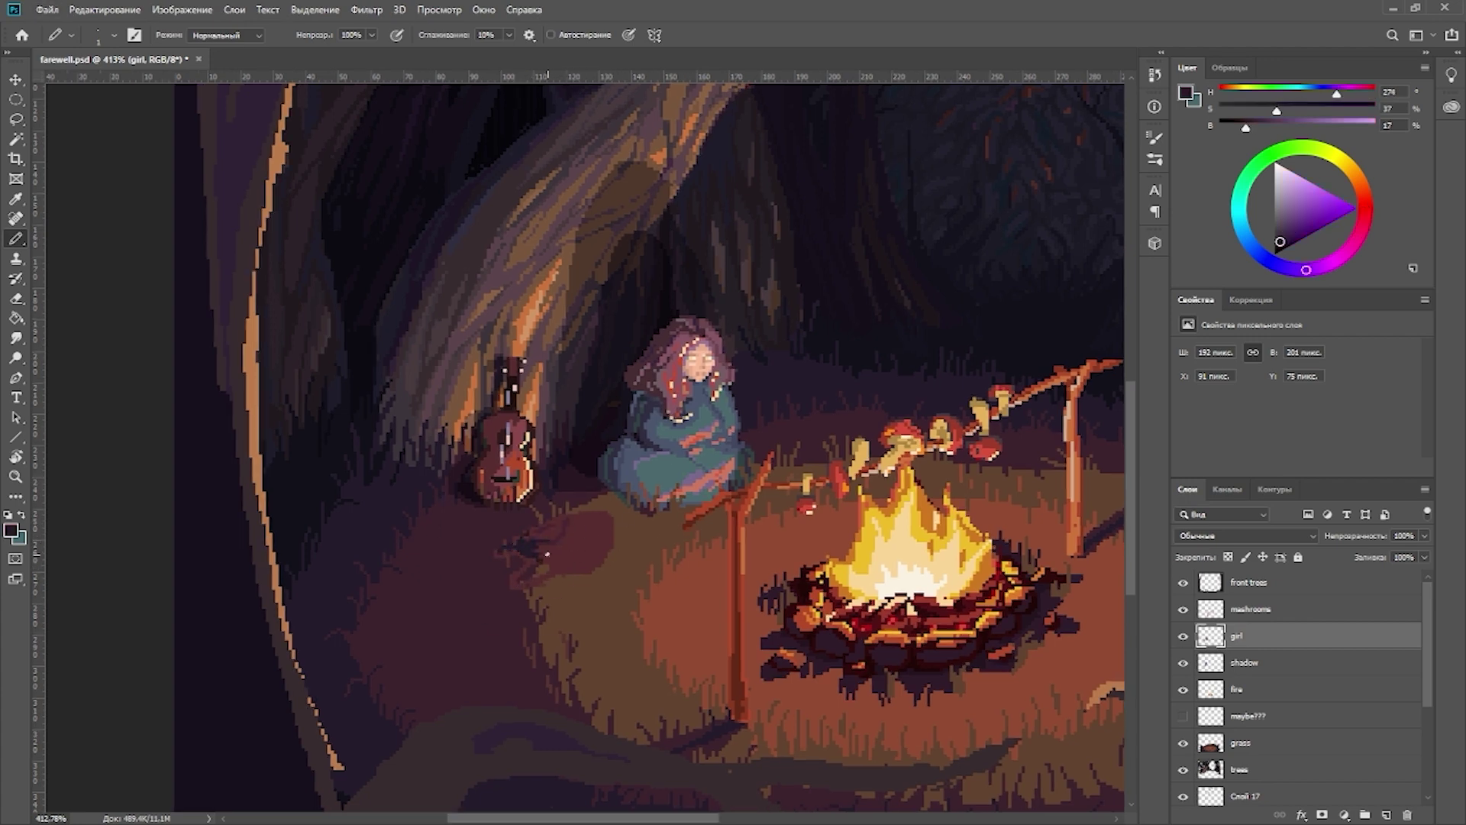
left_click_drag(547, 555, 577, 539)
key("ctrl+0")
scroll(452, 603, "up", 5)
key("e")
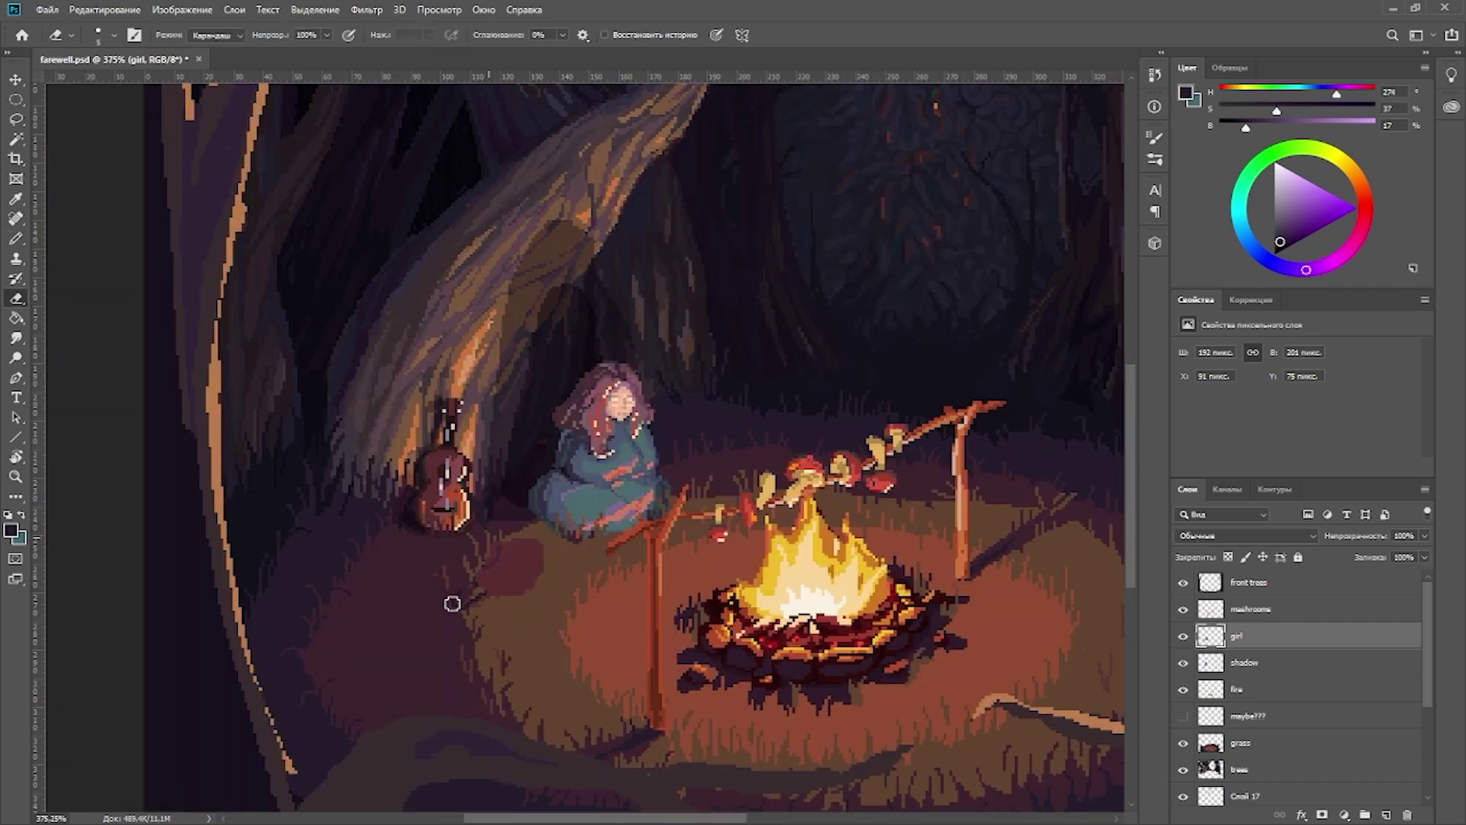
Step: Outline an open book in beige on the ground between the guitar and the girl, and fill both pages
key("b")
left_click(560, 537, "alt")
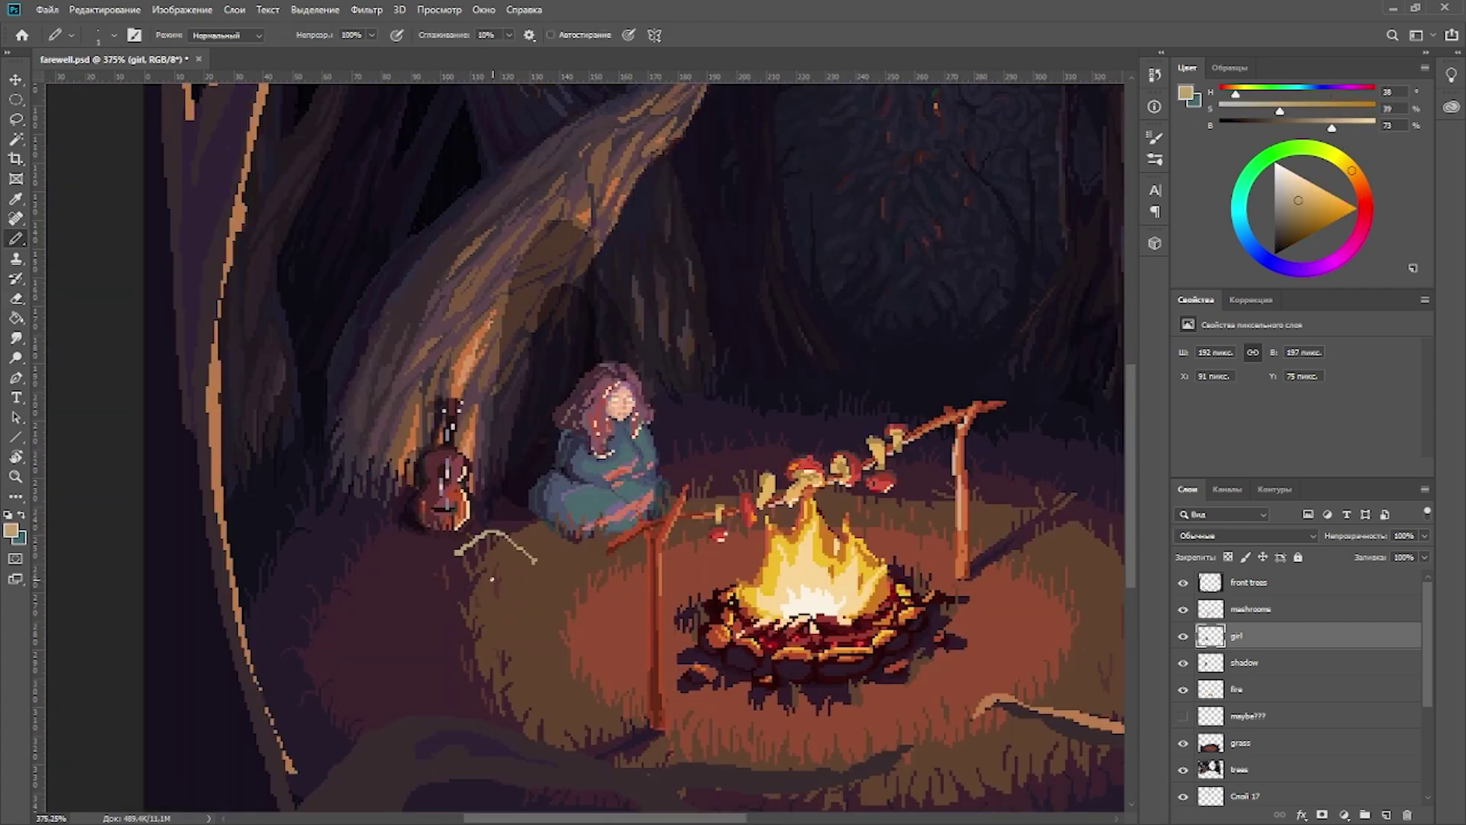
key("ctrl+0")
scroll(442, 599, "up", 4)
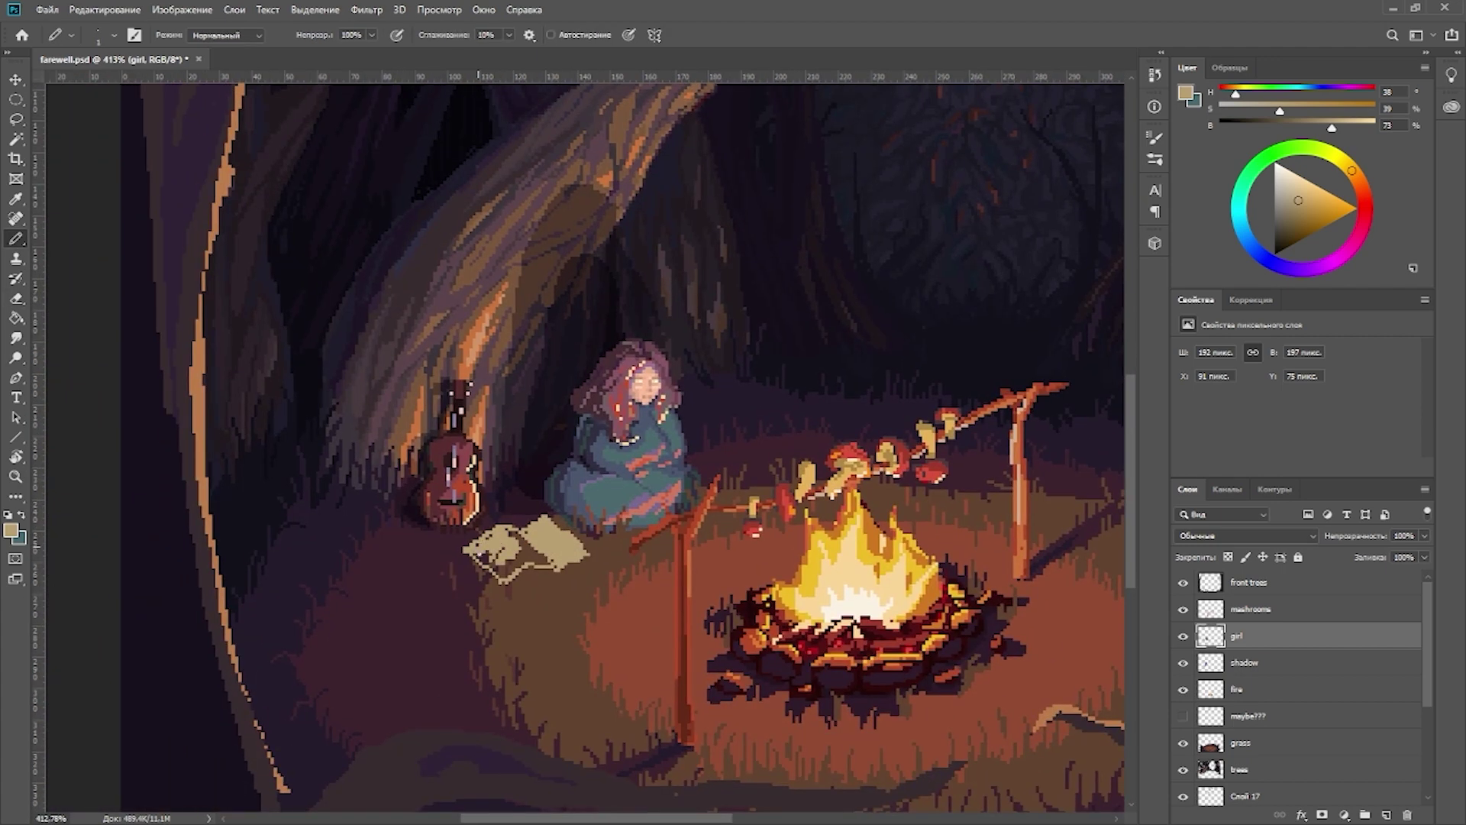
left_click(535, 555, "alt")
left_click_drag(546, 557, 650, 523)
left_click(630, 539, "alt")
left_click(511, 450, "alt")
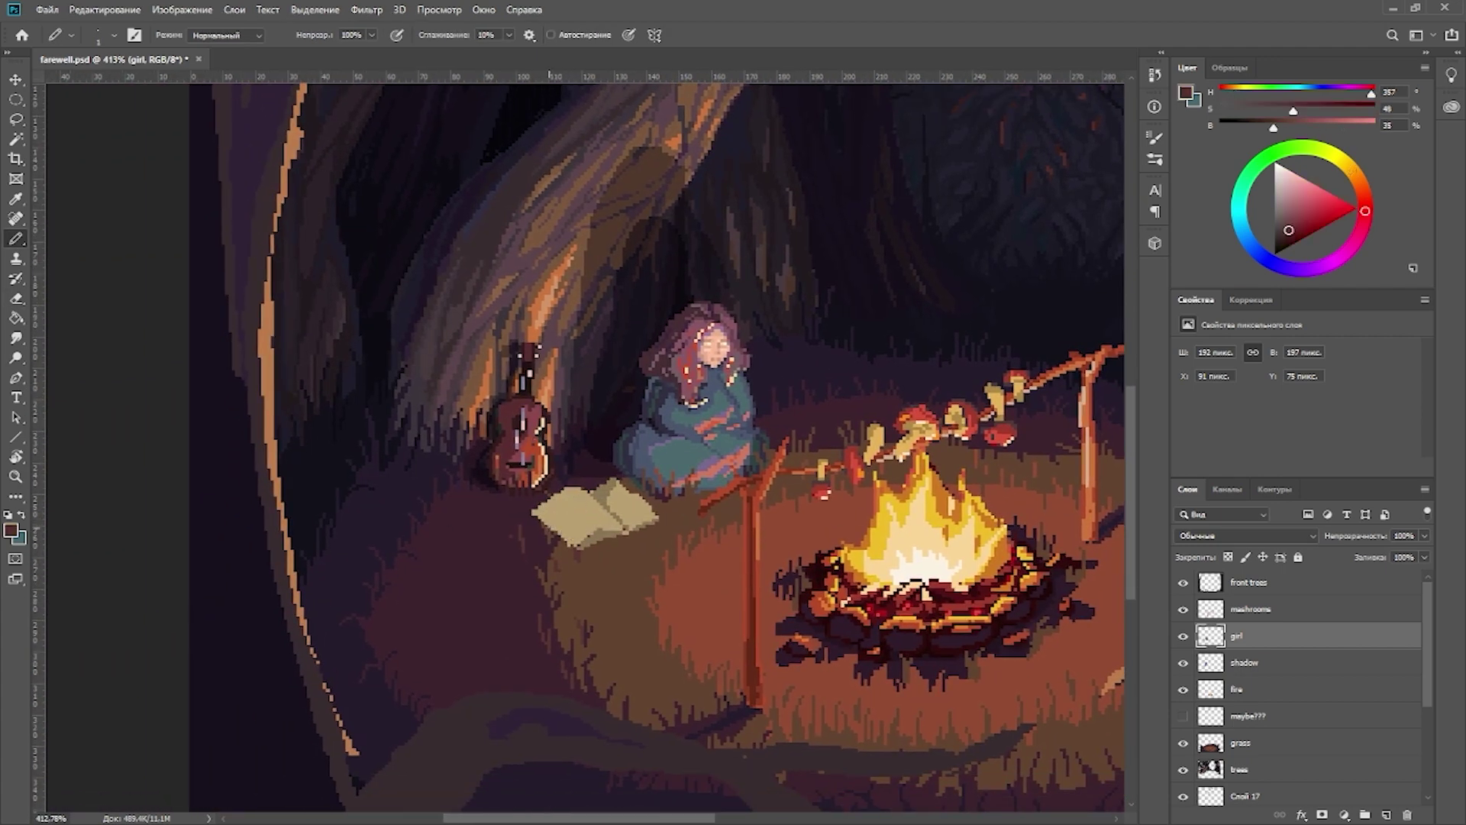
Step: Darken the book's pages with olive tan, leaving lighter beige along the fold and lower page edges
left_click_drag(768, 431, 589, 592)
left_click(504, 588, "alt")
left_click(550, 595, "alt")
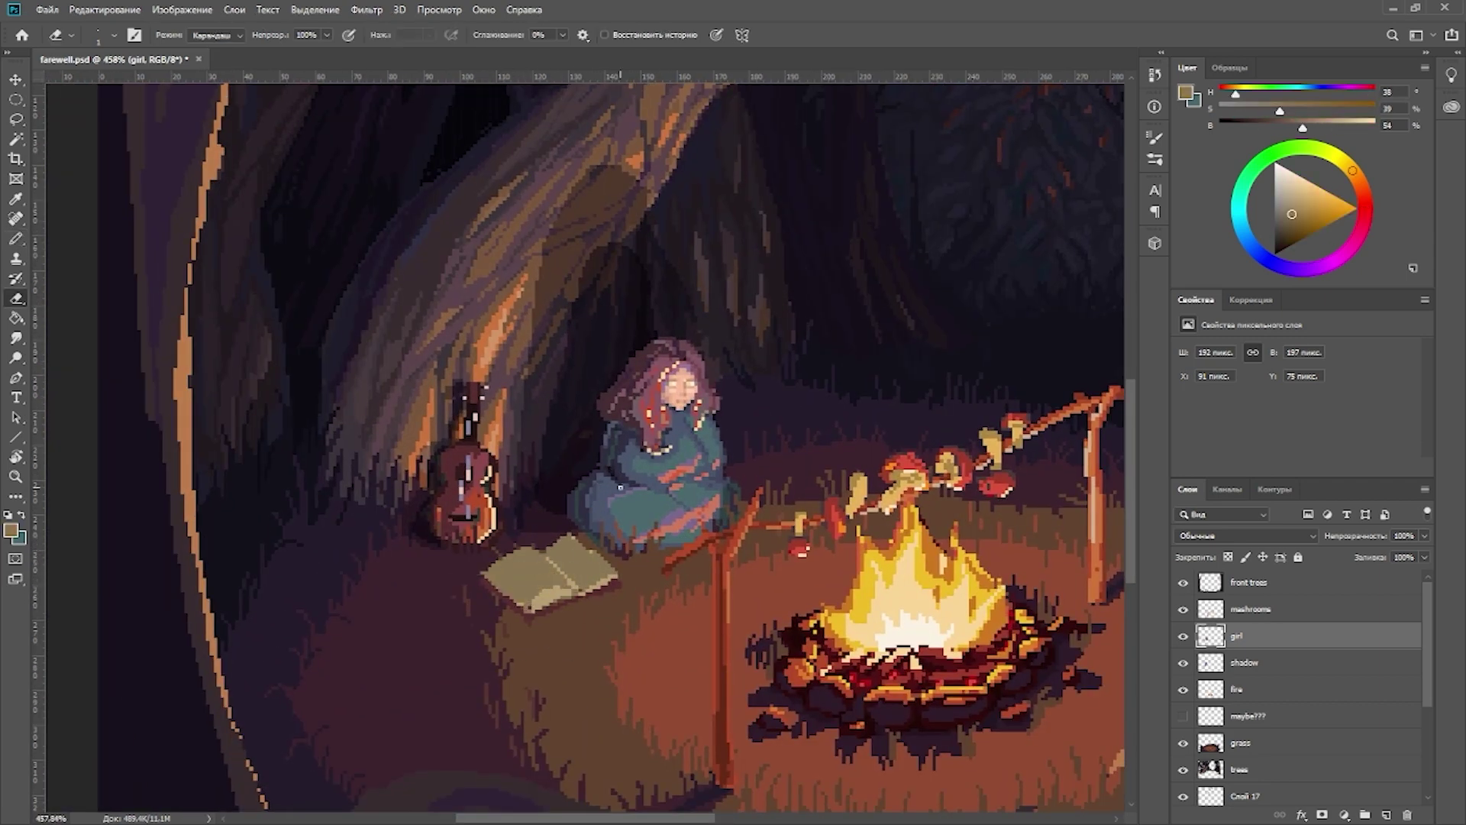
left_click_drag(602, 500, 641, 524)
Step: Shade the book's pages with dusty pink-brown tones of hue 13 and saturation 29
left_click(486, 550, "alt")
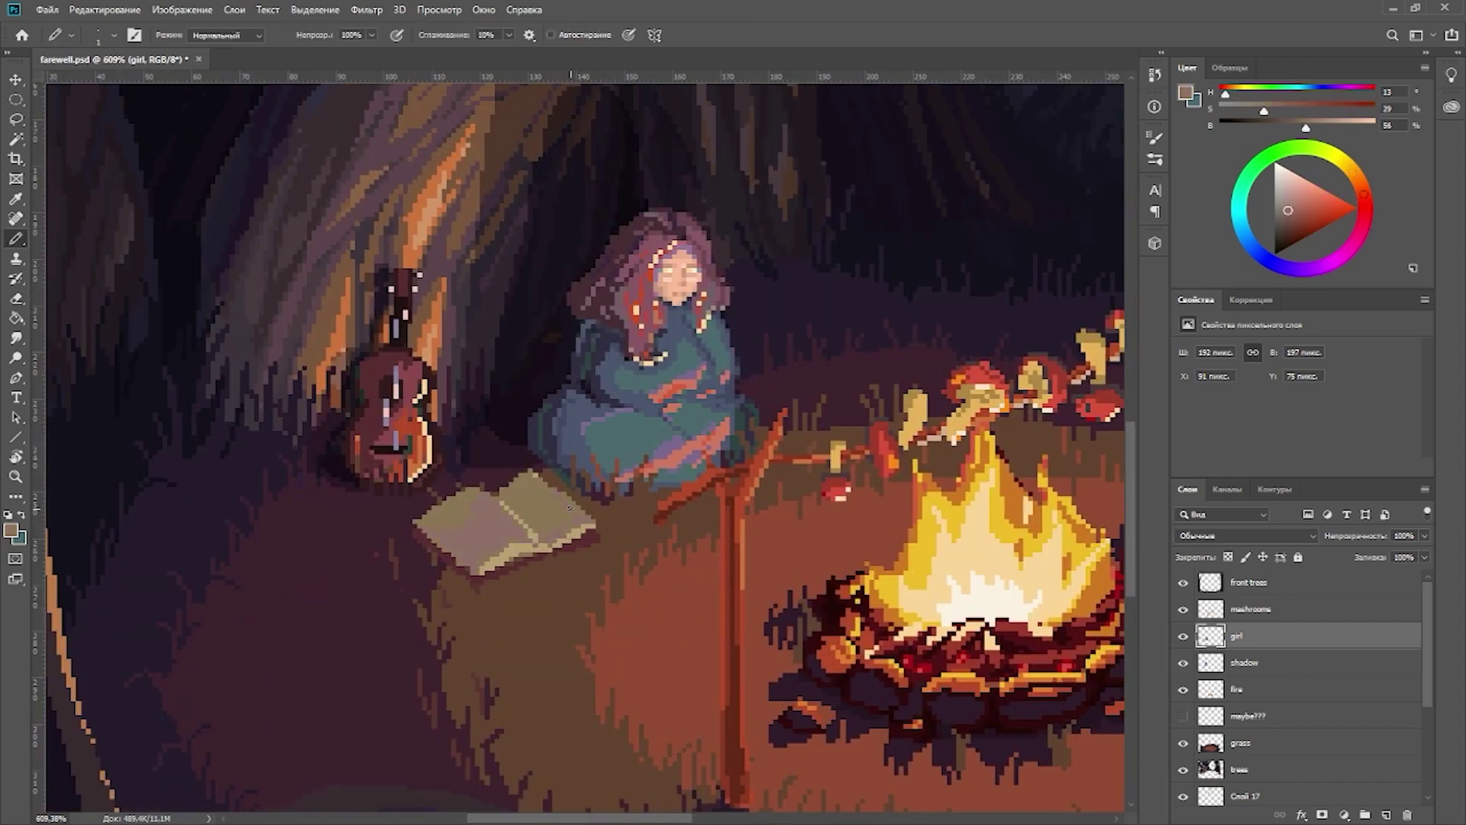
scroll(581, 512, "left", 1)
left_click(606, 523, "alt")
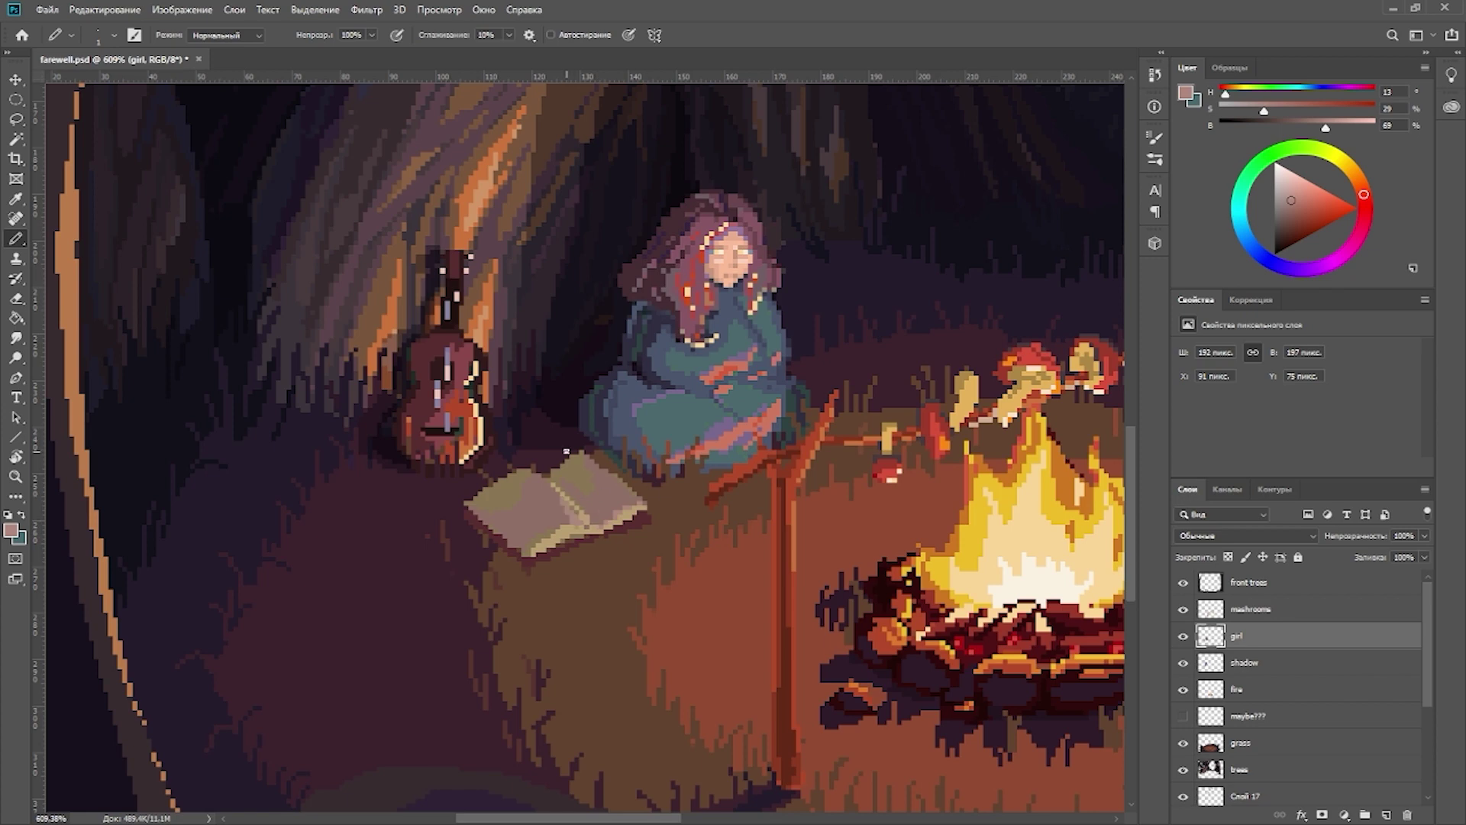
scroll(565, 452, "down", 1)
Step: Paint a dark maroon shadow along the book's lower edges where it meets the ground
left_click(606, 486, "alt")
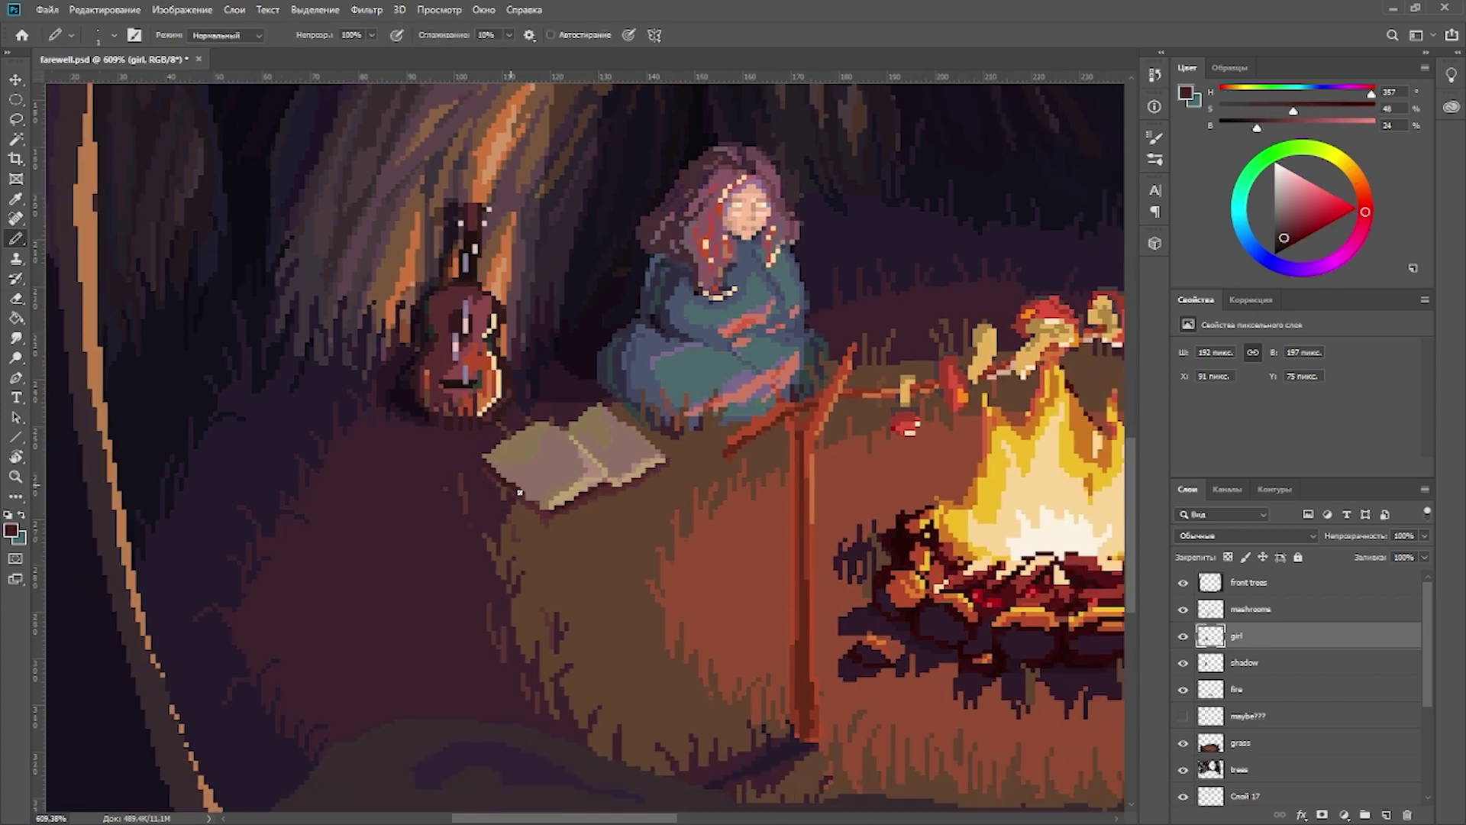
scroll(537, 504, "down", 5)
scroll(437, 578, "up", 5)
left_click(437, 578, "alt")
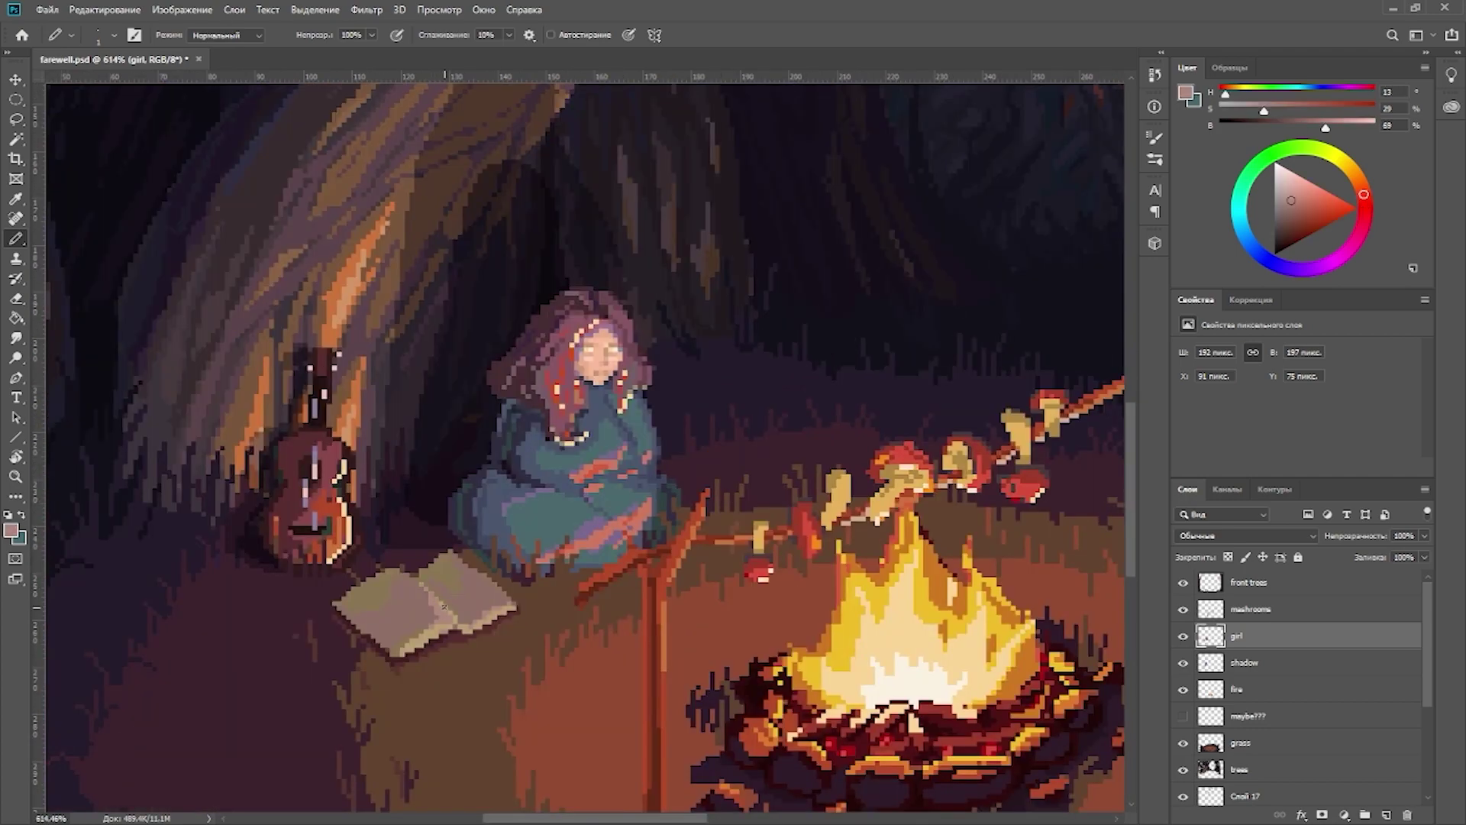
Step: Add short dark brown writing marks across the book's pages, mostly on the left page
scroll(444, 606, "down", 3)
left_click(481, 499, "alt")
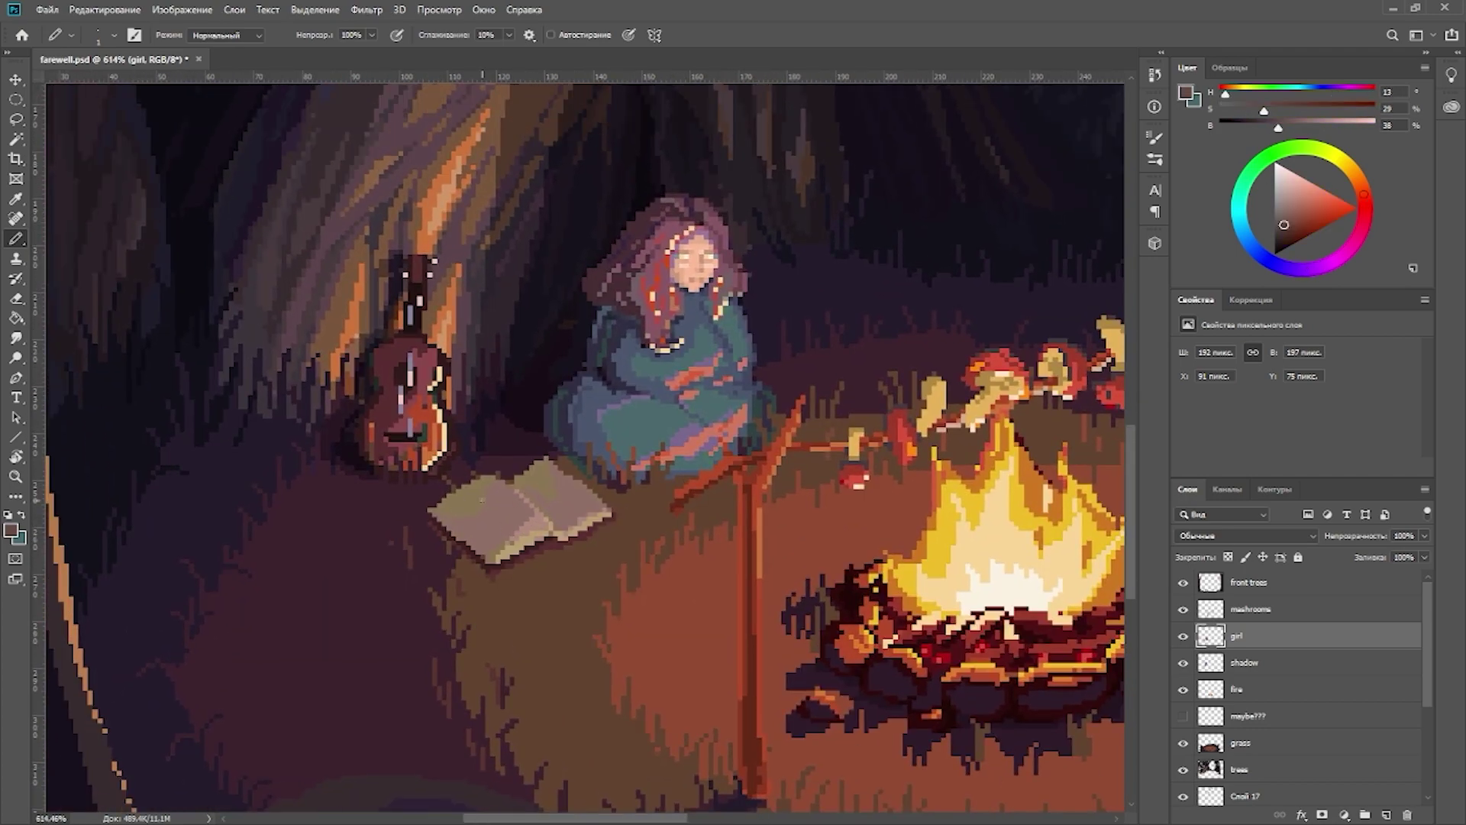
scroll(494, 511, "down", 5)
scroll(524, 564, "up", 6)
left_click(525, 564, "alt")
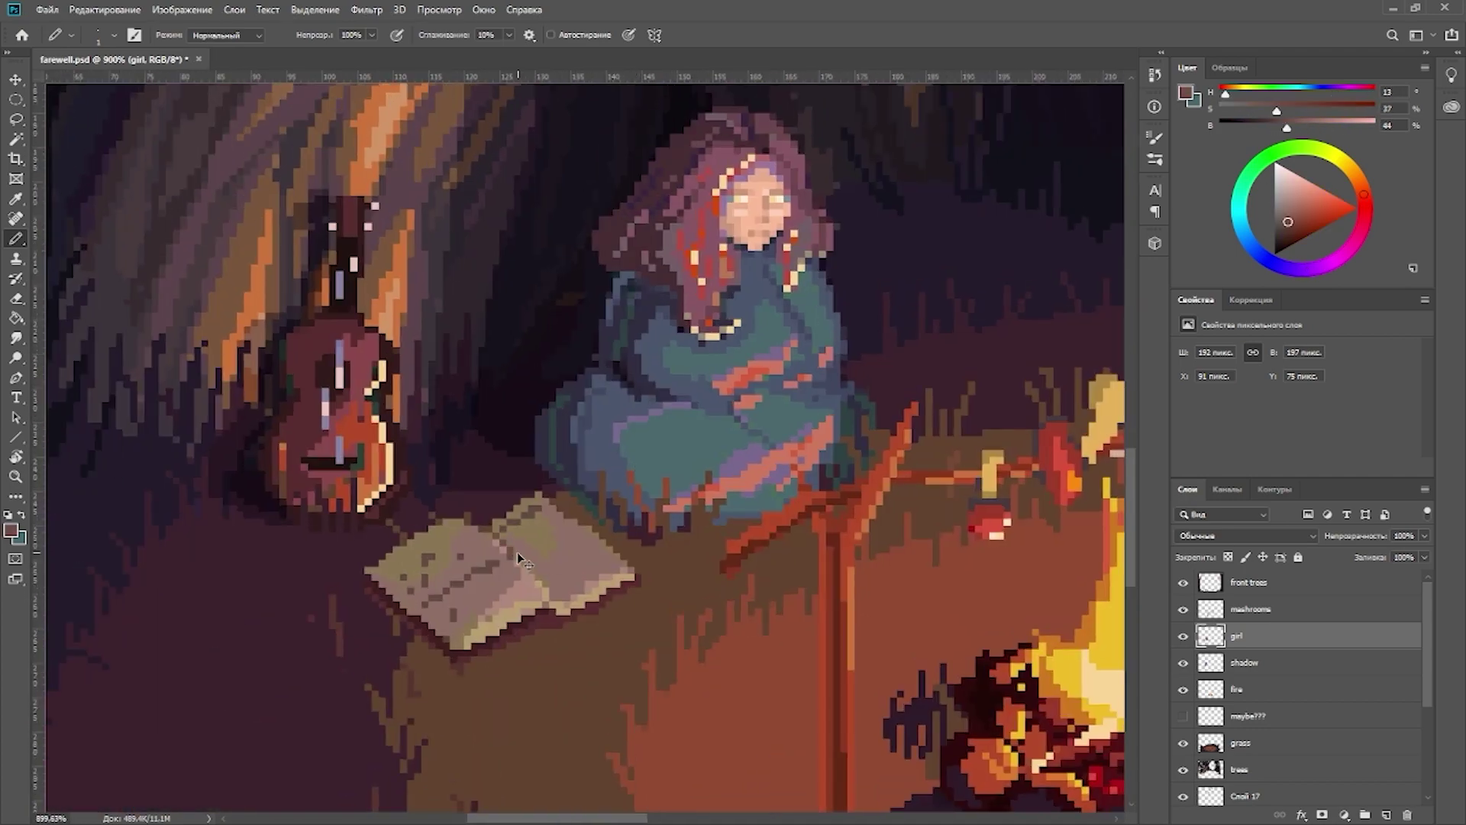
Step: Paint dusty pink along the book's centre fold and onto the adjoining page areas
scroll(535, 573, "down", 3)
left_click(555, 584, "alt")
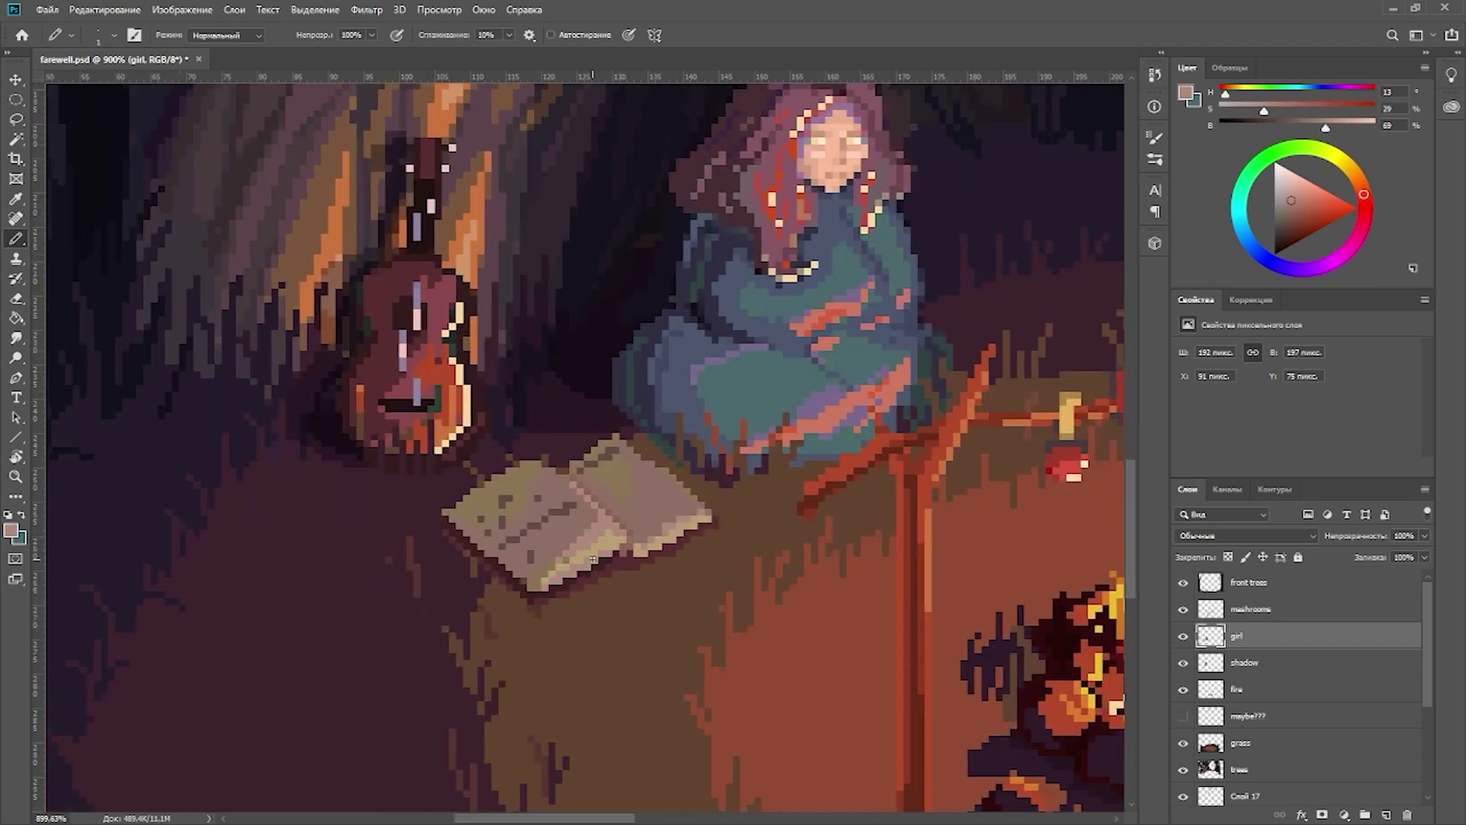
scroll(682, 389, "down", 5)
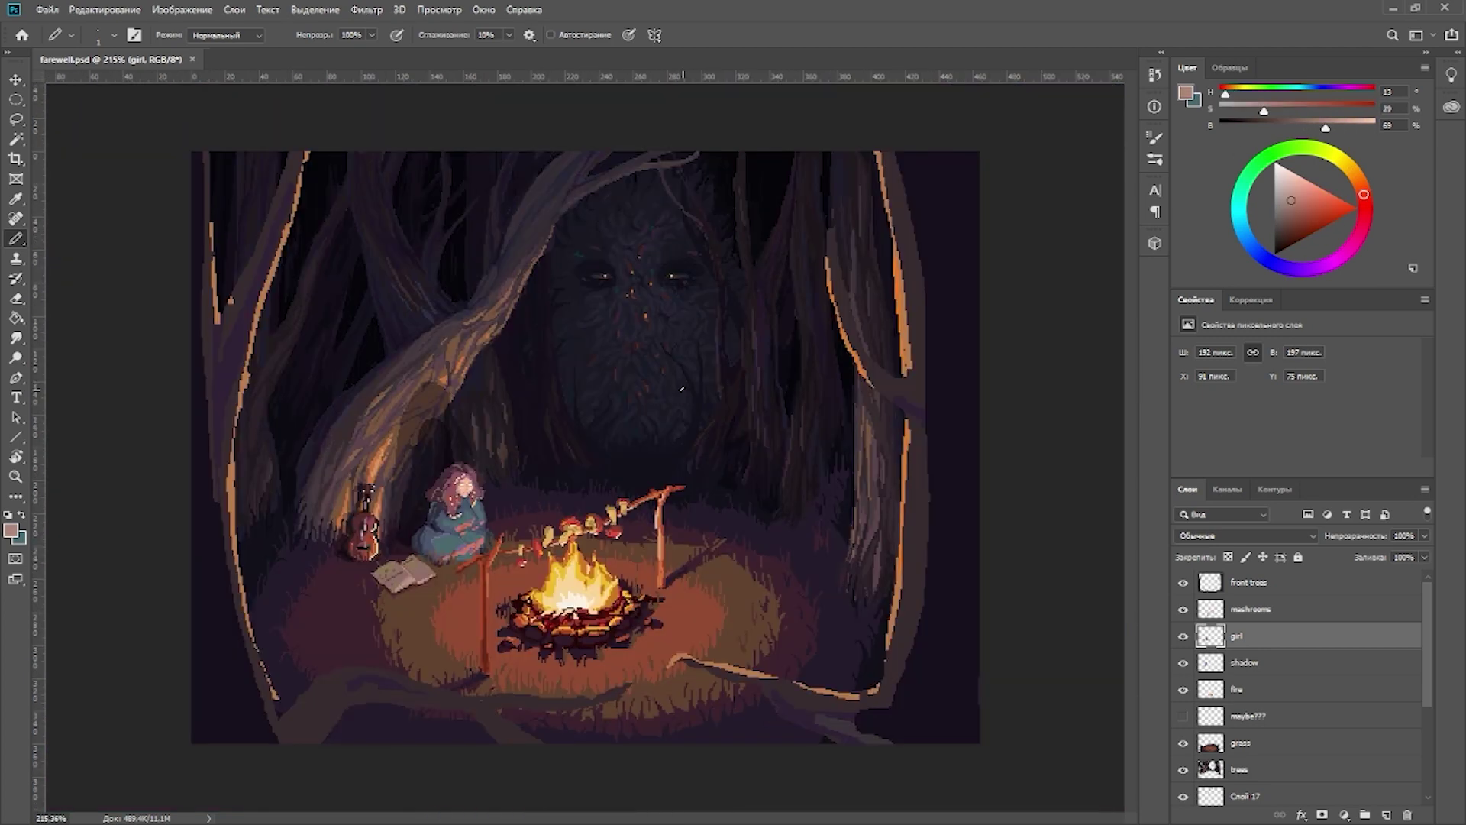
Step: Cover stray grass blades around the book on the grass layer with the ground's dark maroon
scroll(382, 573, "up", 5)
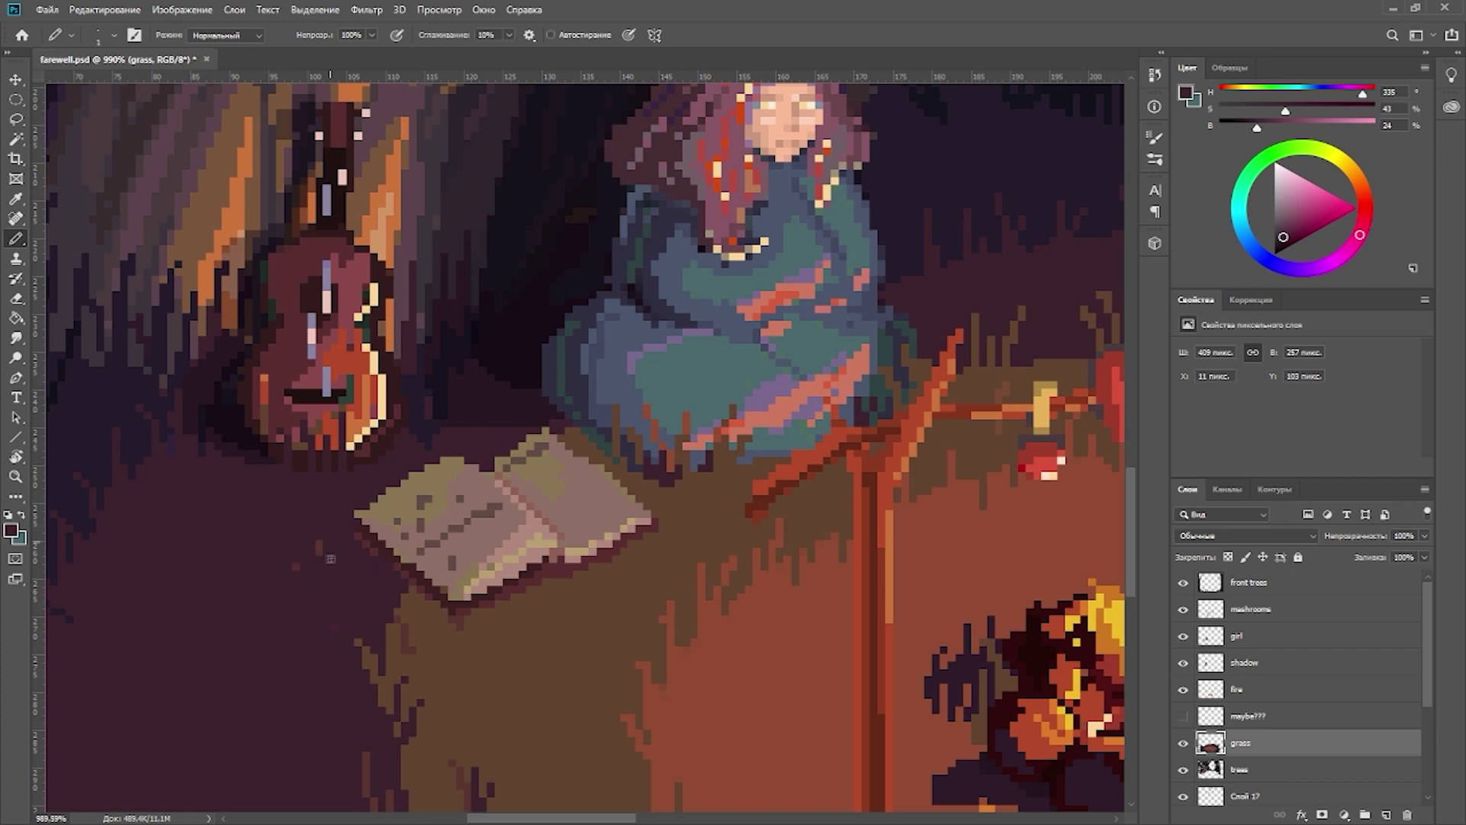
left_click(647, 443, "ctrl")
left_click(354, 525, "alt")
scroll(585, 447, "up", 1)
Step: Add cream highlights along the book's lower page edge and mix a warm beige of hue 23, saturation 30, brightness 74
mouse_move(486, 572)
left_mouse_down()
mouse_move(550, 522)
mouse_move(622, 526)
left_mouse_up()
key("h")
left_click_drag(622, 525, 580, 458)
left_click(1291, 214)
left_click_drag(1235, 94, 1230, 95)
left_click_drag(1302, 128, 1336, 143)
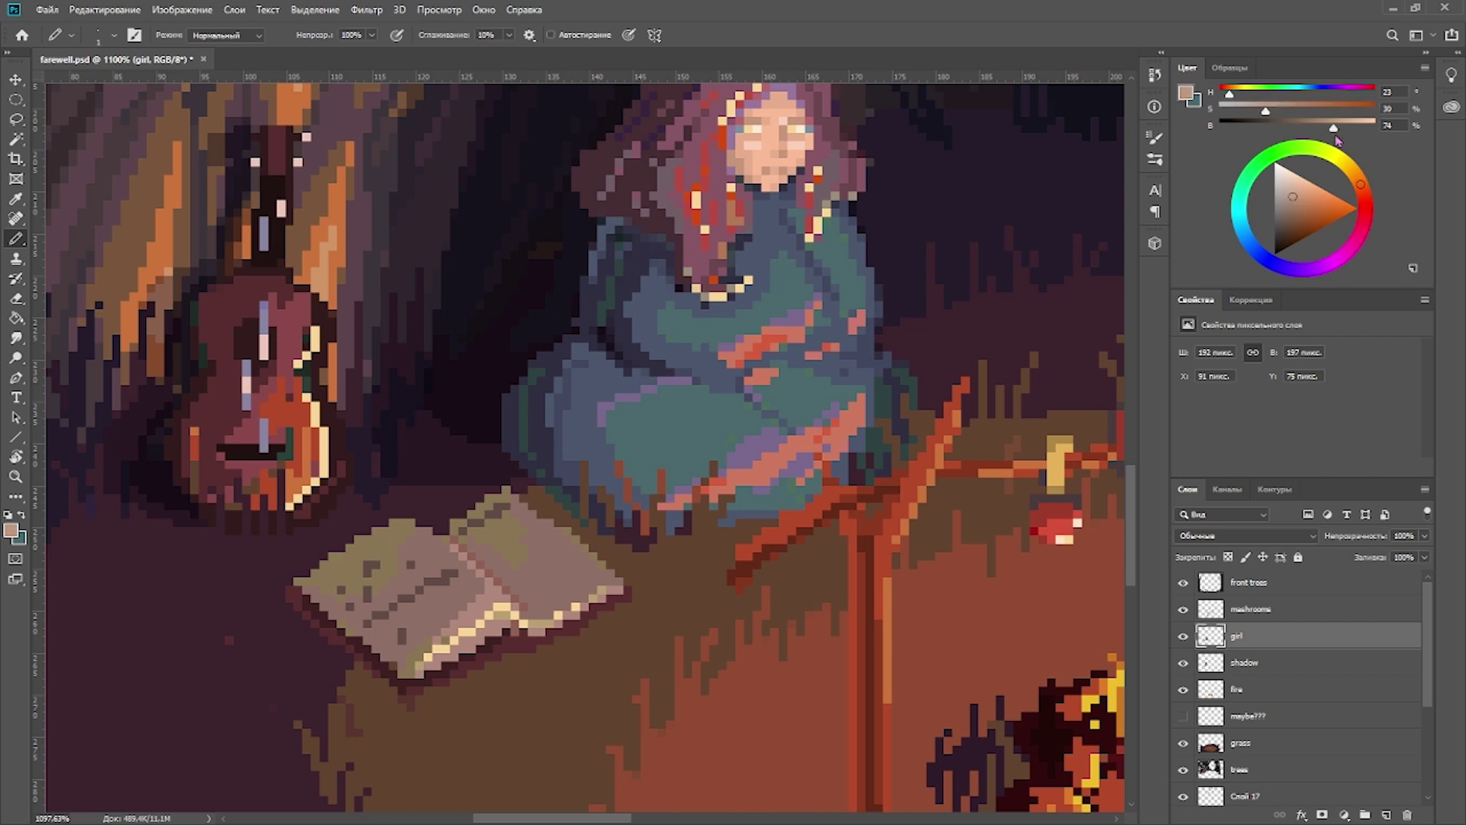
Step: Outline the outer edges of both book pages in warm beige and touch up their upper edges
left_click_drag(392, 533, 490, 473)
left_click(456, 484, "alt")
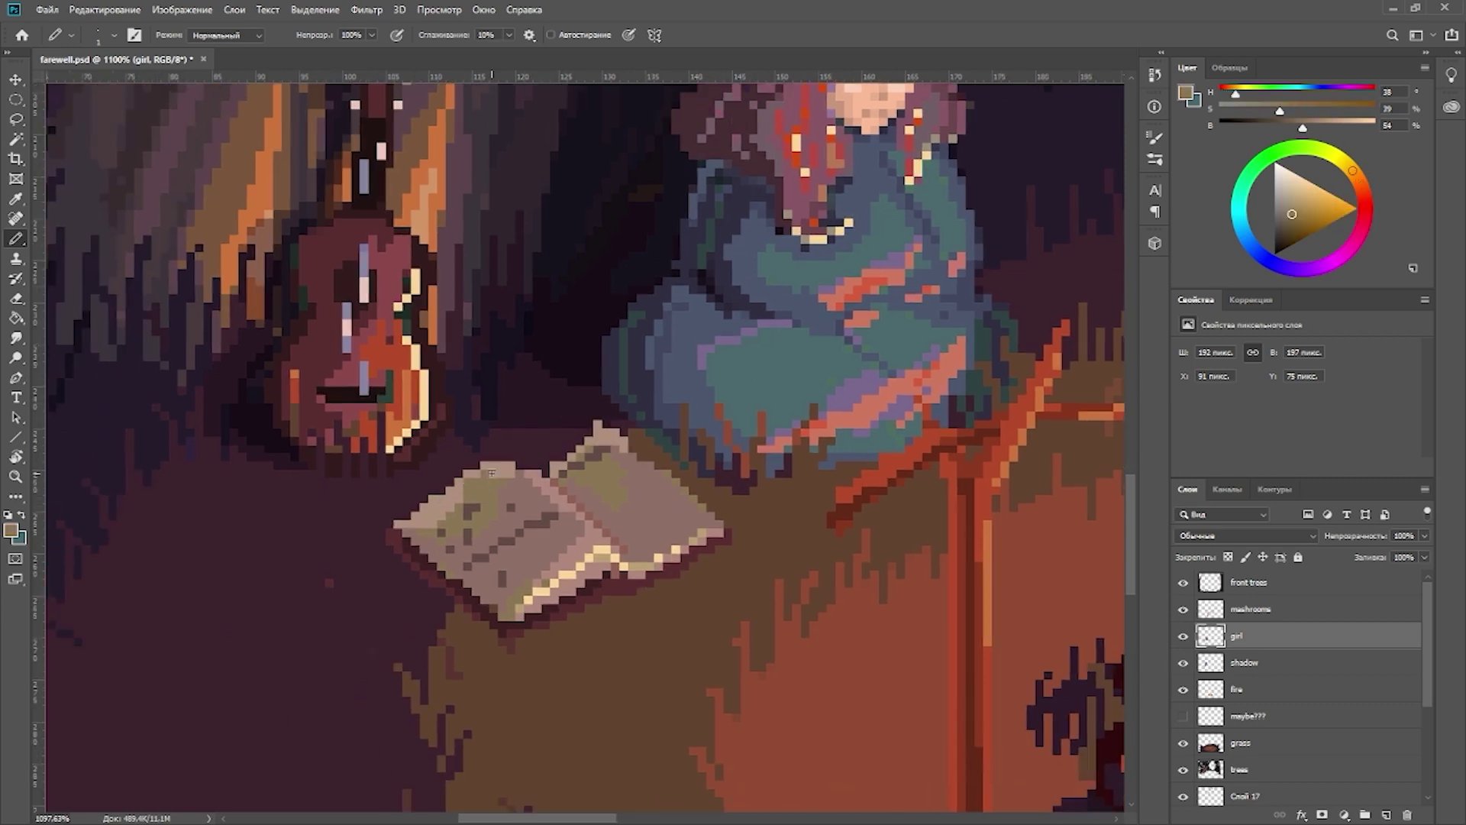
key("h")
left_click(473, 562, "alt")
Step: Thicken the firelit highlight along the book's lower edge and fold with bright cream of hue 38, brightness 98
left_click_drag(663, 555, 507, 455)
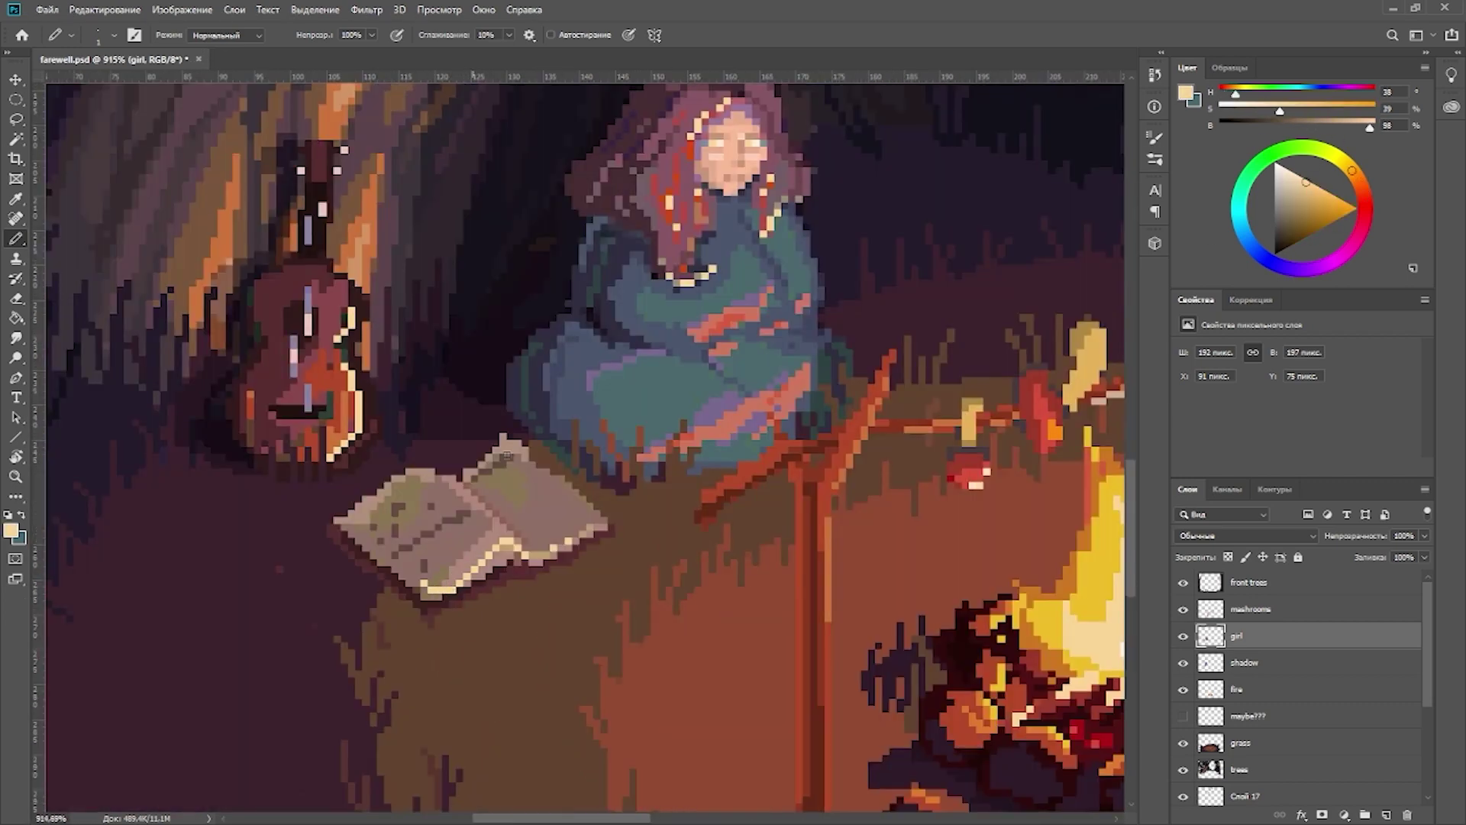
key("ctrl+0")
scroll(360, 626, "up", 5)
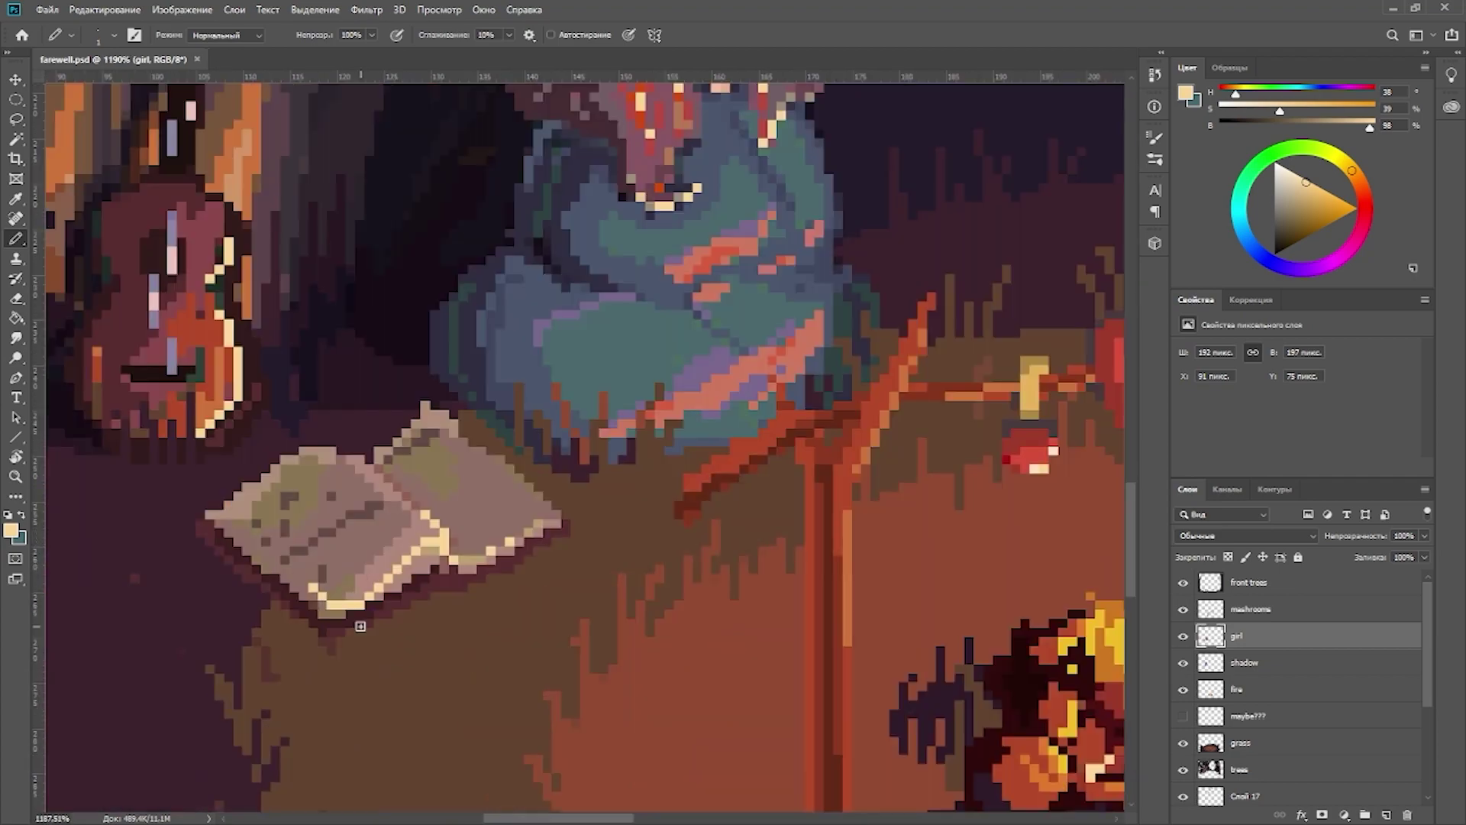
left_click(390, 480, "alt")
mouse_move(325, 474)
left_mouse_down()
mouse_move(302, 493)
mouse_move(288, 471)
mouse_move(261, 523)
mouse_move(328, 487)
left_mouse_up()
key("ctrl+0")
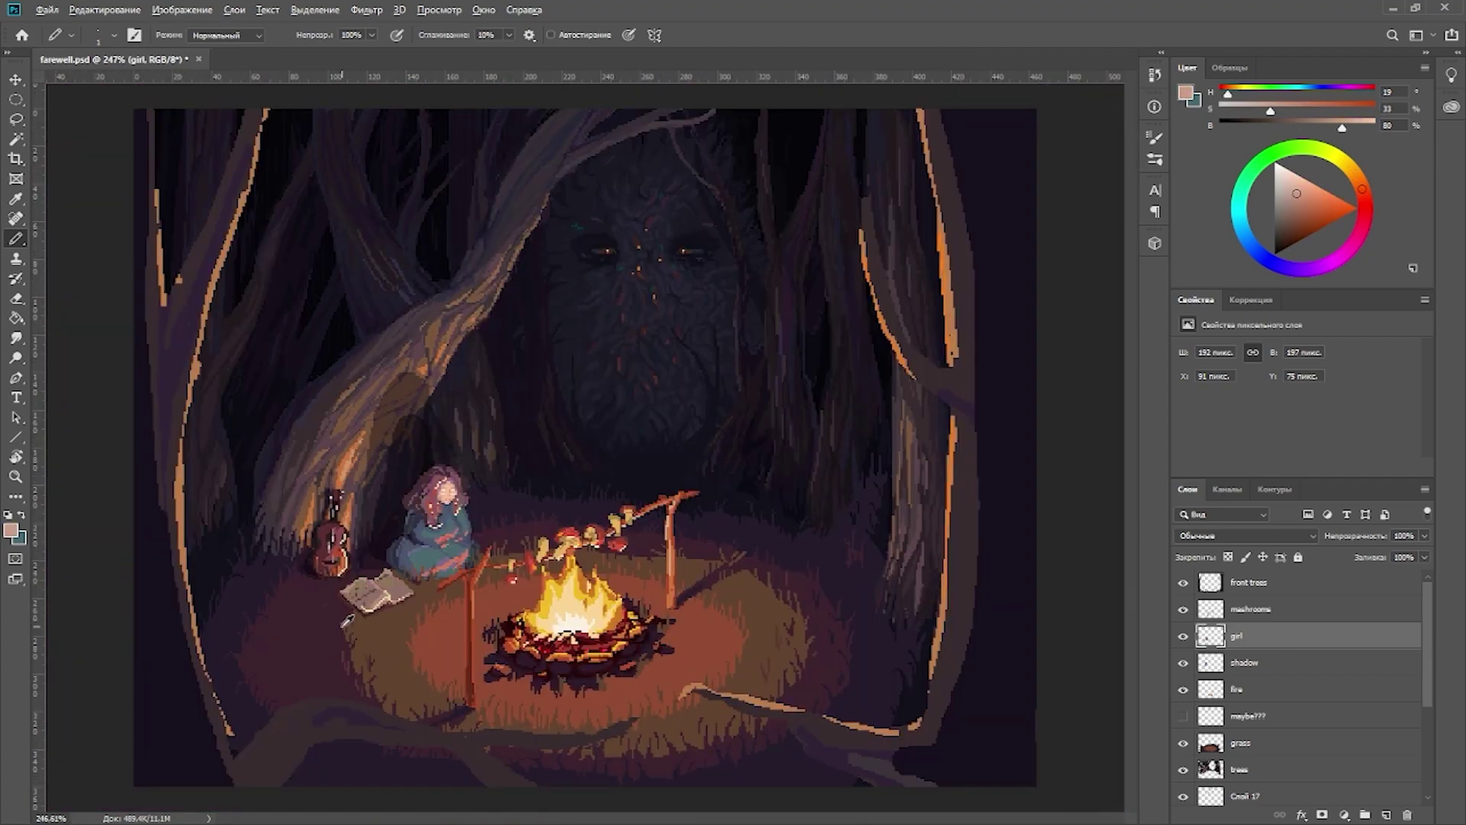
Step: Paint over the writing marks and smooth both pages with sampled beige and pink-brown tones
scroll(355, 707, "up", 5)
left_click(313, 565, "alt")
mouse_move(321, 561)
left_mouse_down()
mouse_move(411, 504)
mouse_move(421, 579)
mouse_move(390, 611)
mouse_move(322, 593)
mouse_move(380, 631)
mouse_move(446, 573)
mouse_move(369, 617)
mouse_move(384, 535)
mouse_move(340, 630)
mouse_move(427, 560)
mouse_move(444, 512)
mouse_move(386, 539)
mouse_move(379, 476)
mouse_move(460, 498)
left_mouse_up()
left_click(390, 610, "alt")
key("ctrl+0")
scroll(358, 603, "up", 5)
left_click(405, 604, "alt")
left_click(343, 633, "alt")
key("ctrl+0")
scroll(397, 623, "up", 5)
key("ctrl+0")
scroll(474, 458, "up", 5)
key("e")
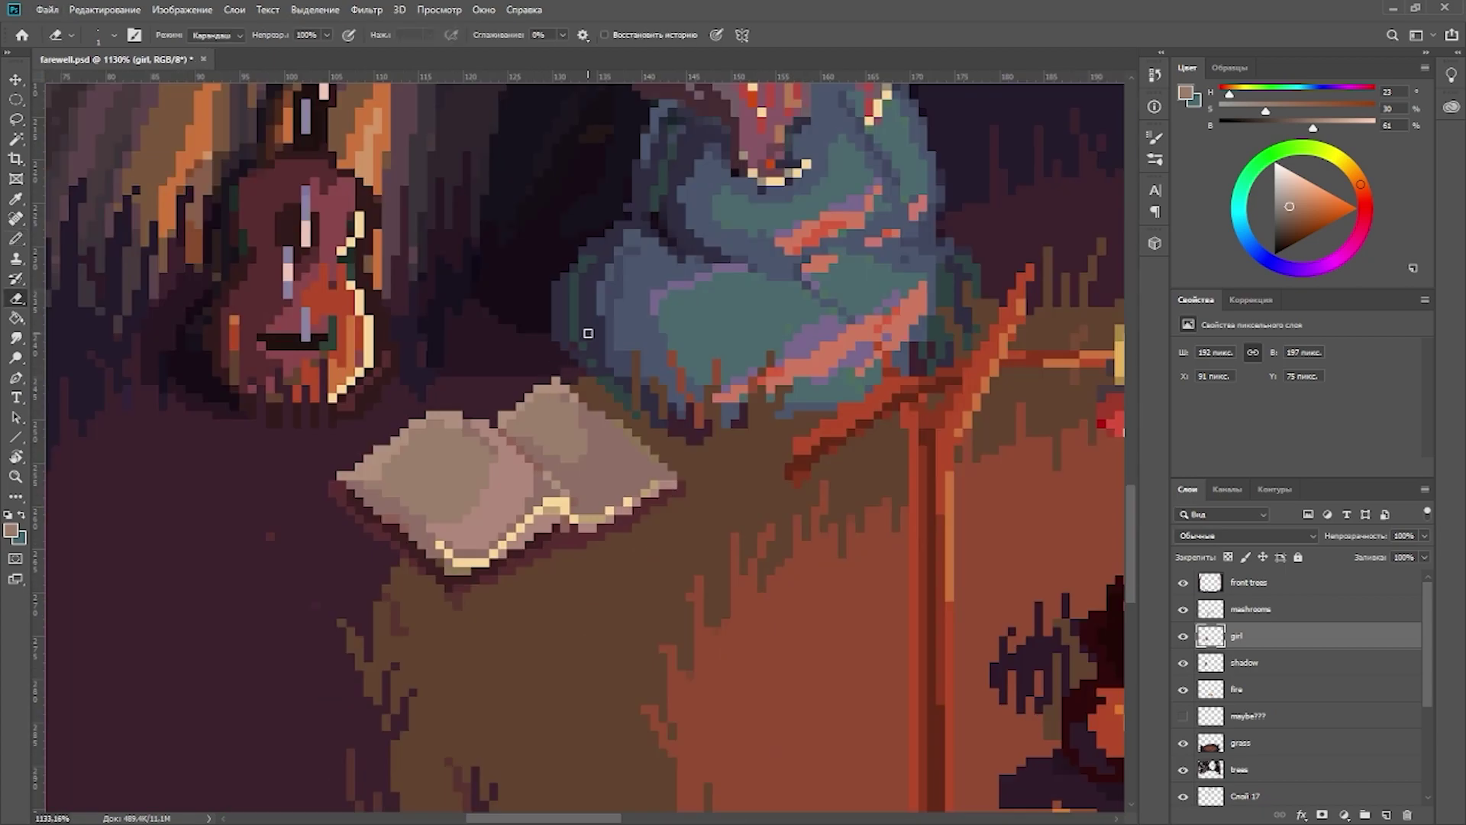
Step: Soften the book's lower edge highlights with sampled cream and refine its outline with reddish brown of hue 13, saturation 41, brightness 48
key("b")
left_click(558, 503, "alt")
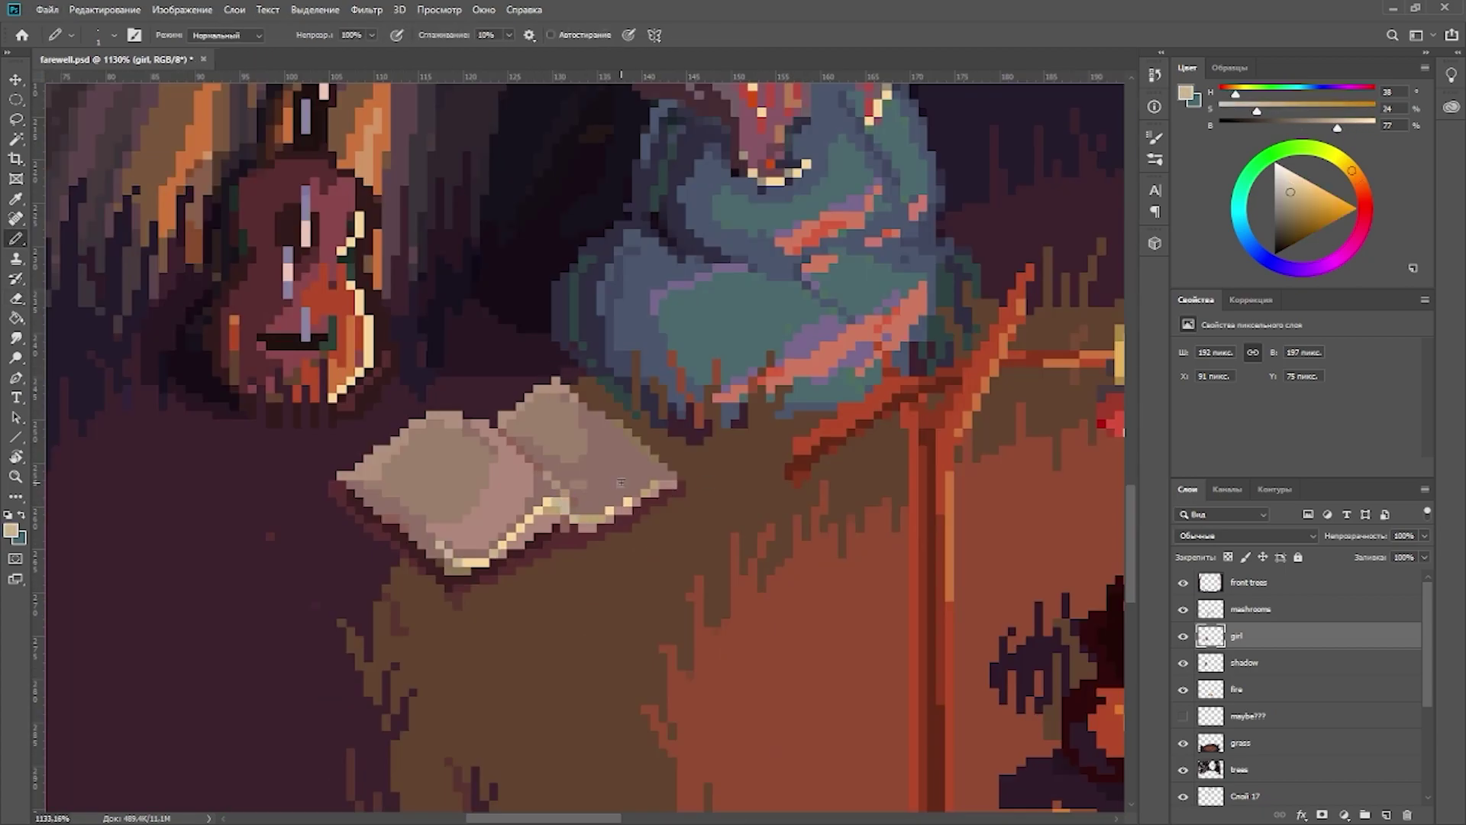
key("ctrl+0")
scroll(458, 496, "up", 5)
left_click(359, 542, "alt")
left_click_drag(321, 527, 404, 588)
scroll(528, 643, "down", 3)
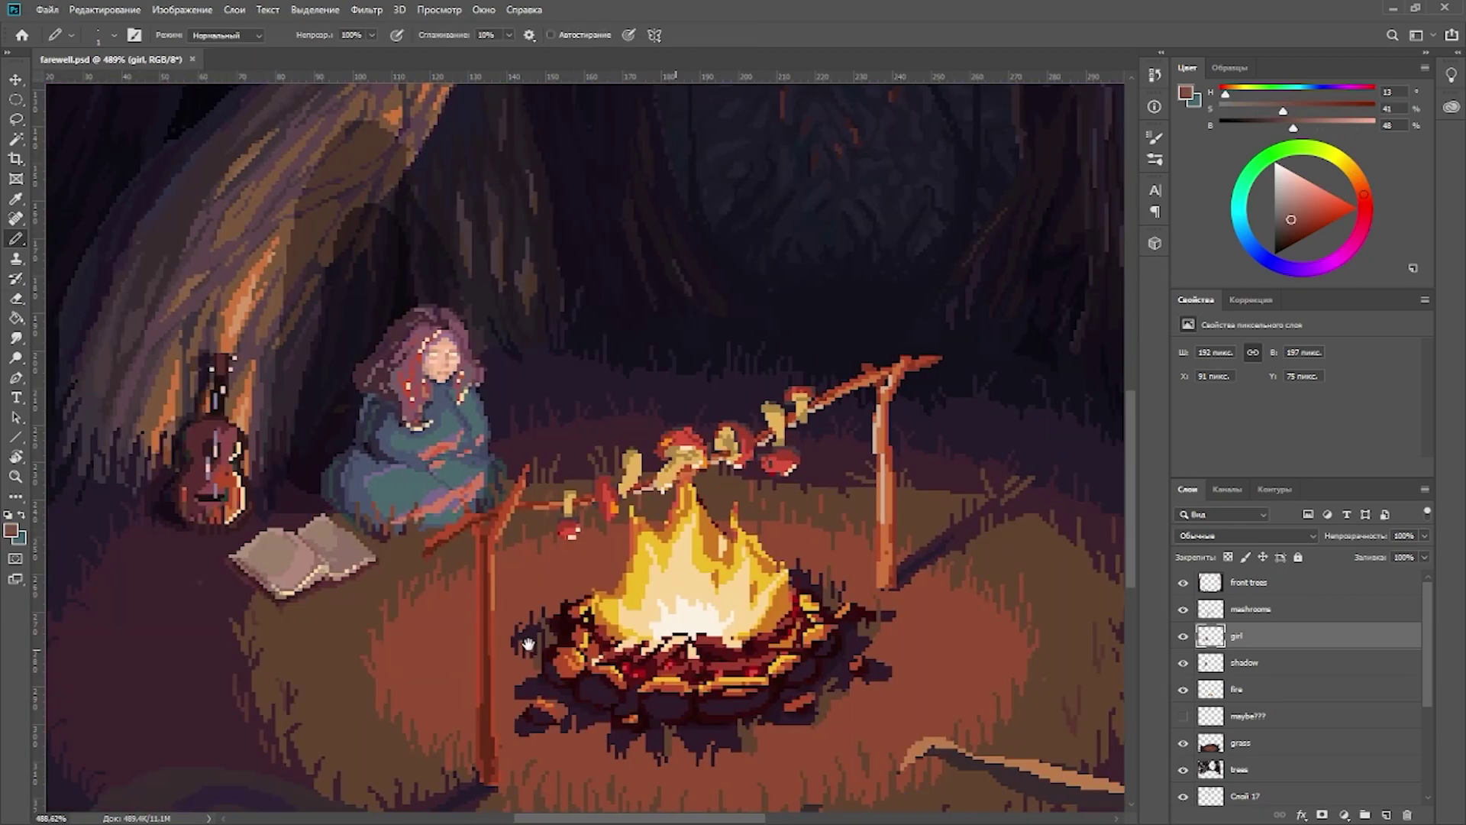
Step: Paint a soft shadow on the ground around the book on the shadow layer, using sampled purple-grey tones of hues 245 and 246
key("ctrl+0")
scroll(306, 687, "up", 5)
key("alt+[")
left_click(470, 483, "alt")
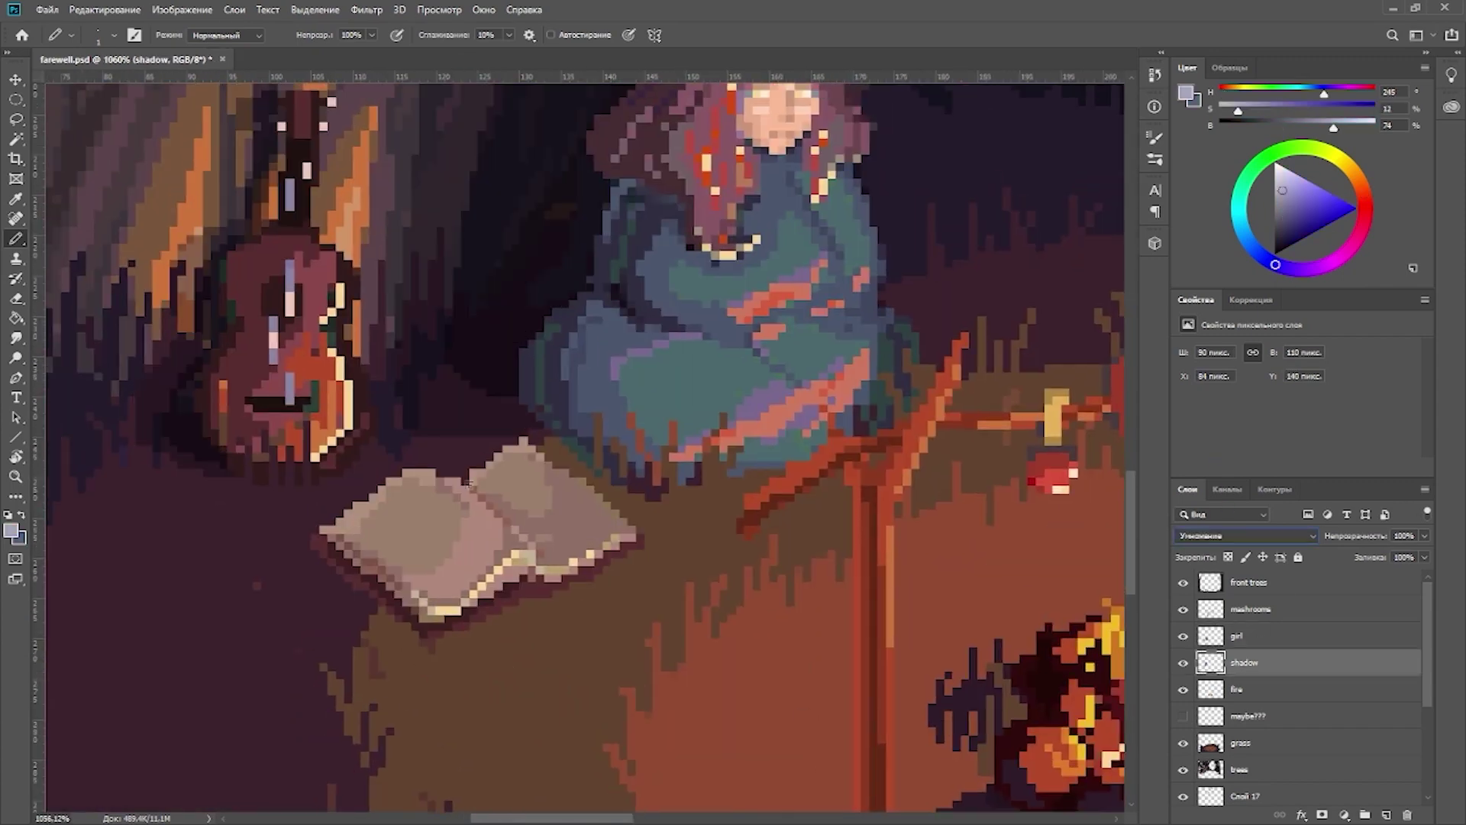
mouse_move(382, 488)
left_mouse_down()
mouse_move(230, 580)
mouse_move(359, 588)
left_mouse_up()
key("ctrl+0")
key("e")
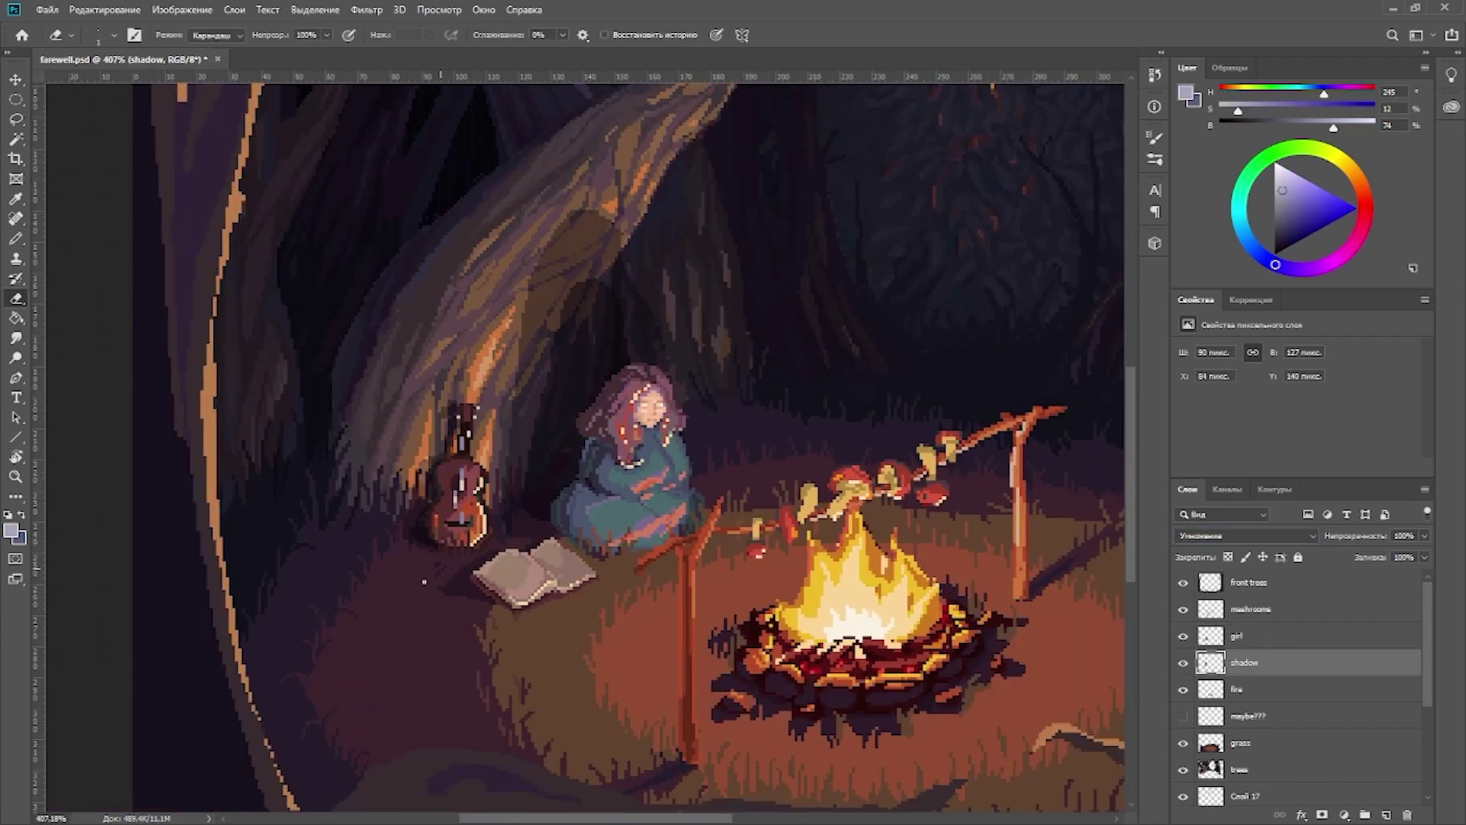
key("b")
mouse_move(455, 610)
left_mouse_down()
mouse_move(512, 576)
mouse_move(523, 548)
left_mouse_up()
left_click(512, 545, "alt")
key("ctrl+0")
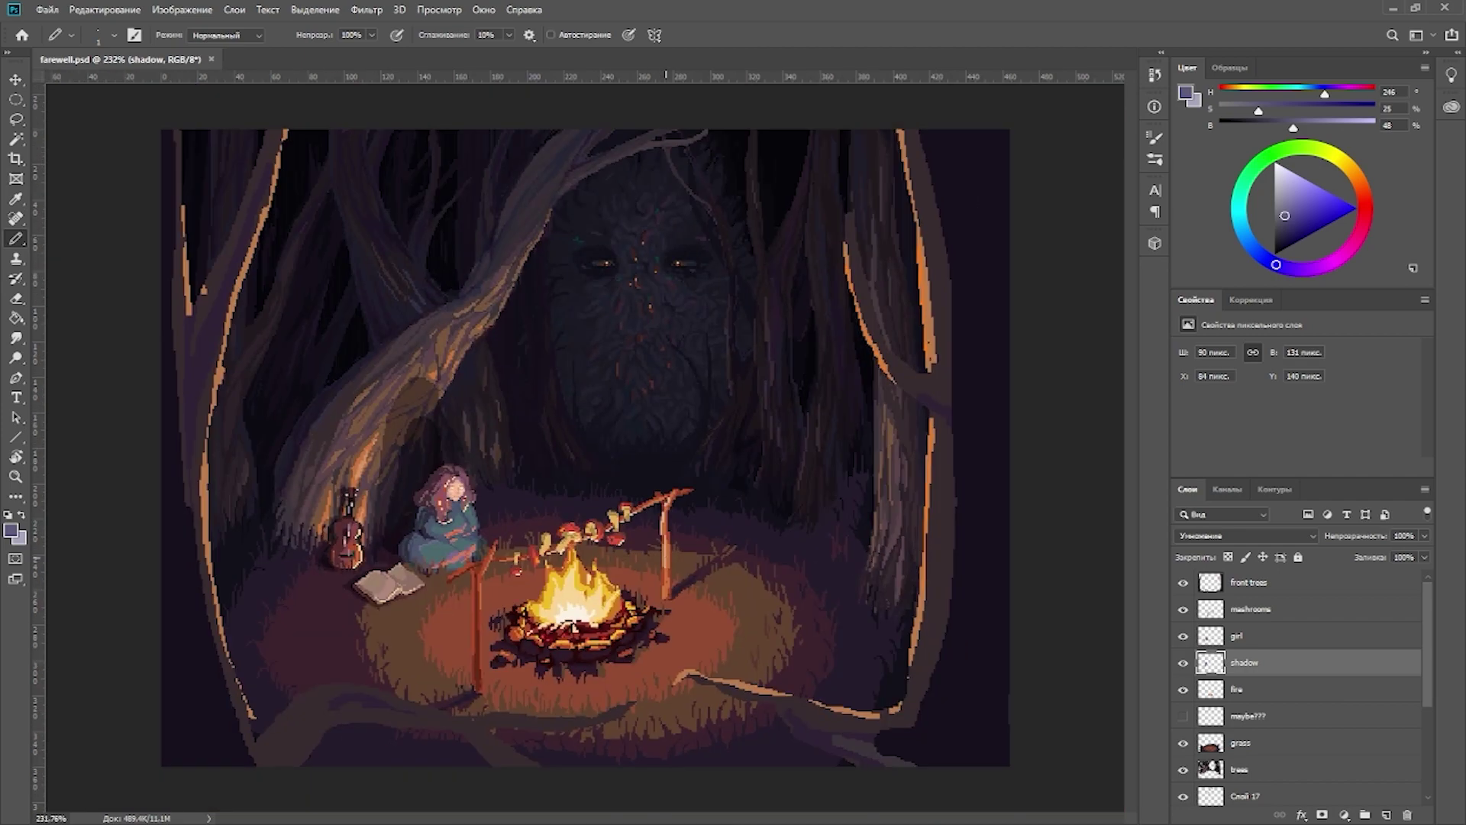
Step: Try dark blue writing marks on the book's left page in the girl layer
scroll(459, 596, "up", 4)
left_click(564, 384, "alt")
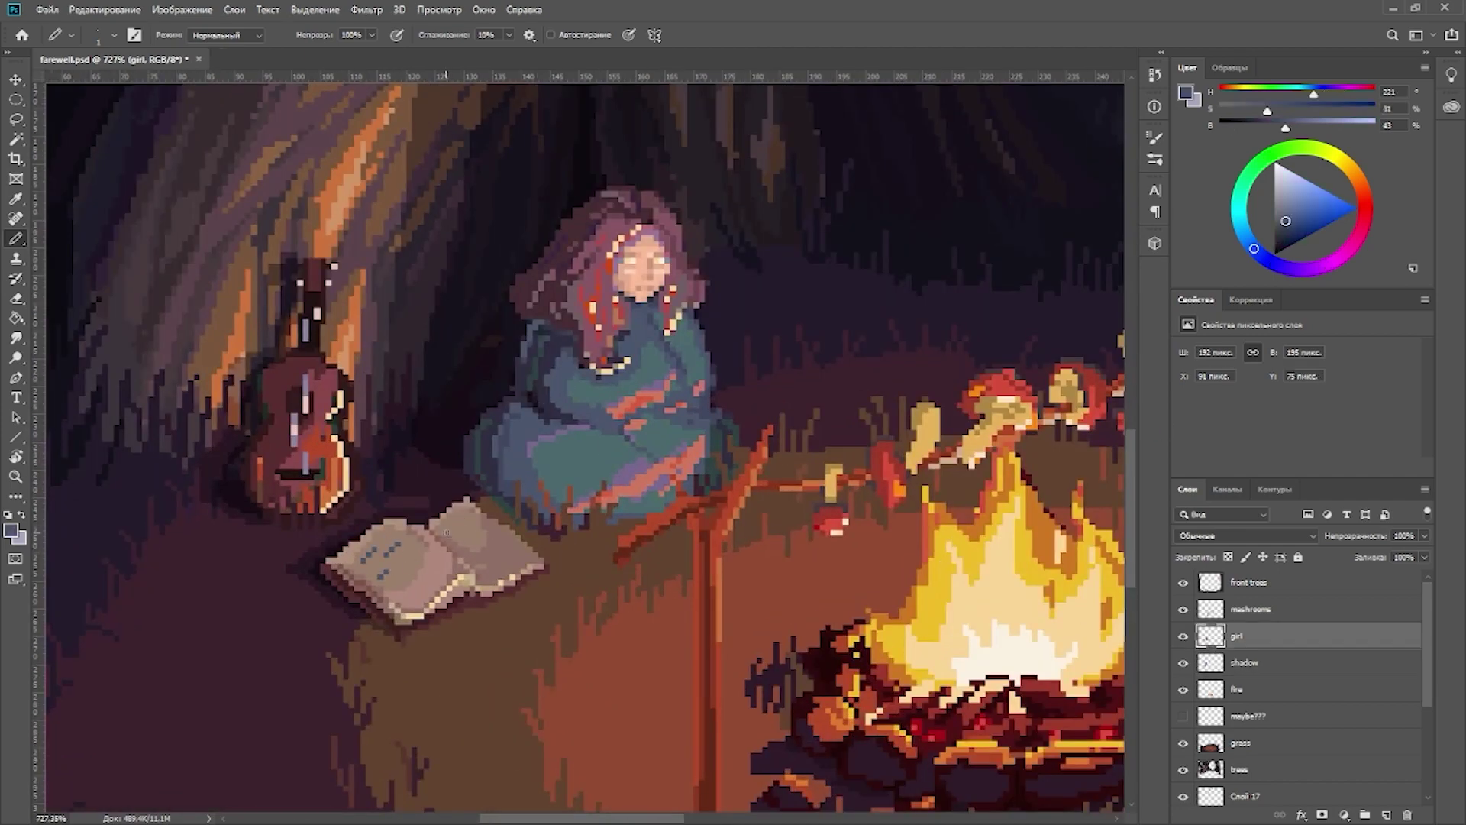
key("ctrl+0")
scroll(447, 532, "up", 2)
key("ctrl+0")
scroll(458, 546, "up", 4)
Step: Touch up the book's page folds with sampled reddish brown of hue 13, saturation 41, brightness 56
left_click(463, 551, "alt")
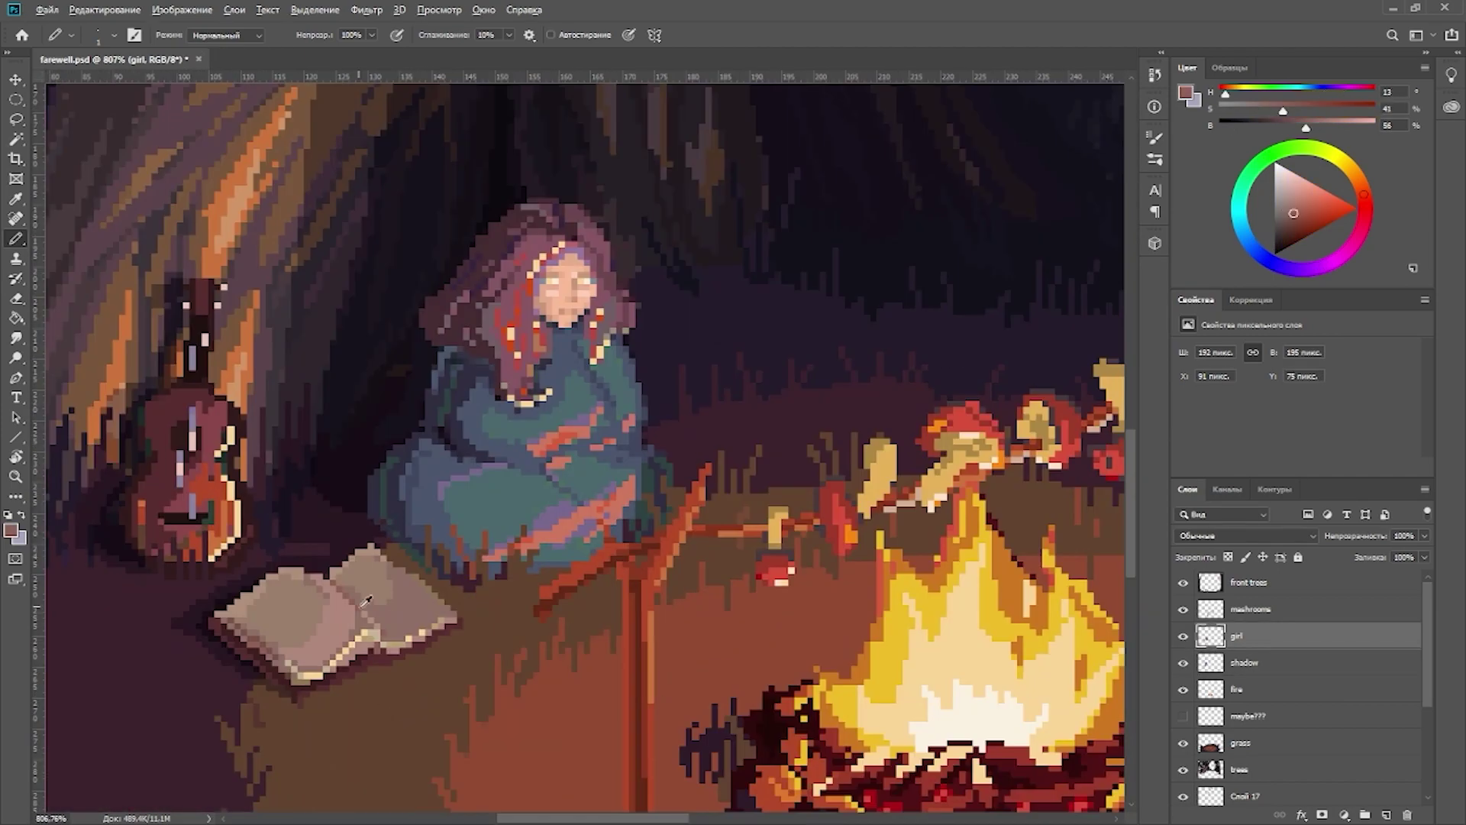
scroll(366, 601, "down", 3)
key("ctrl+0")
key("e")
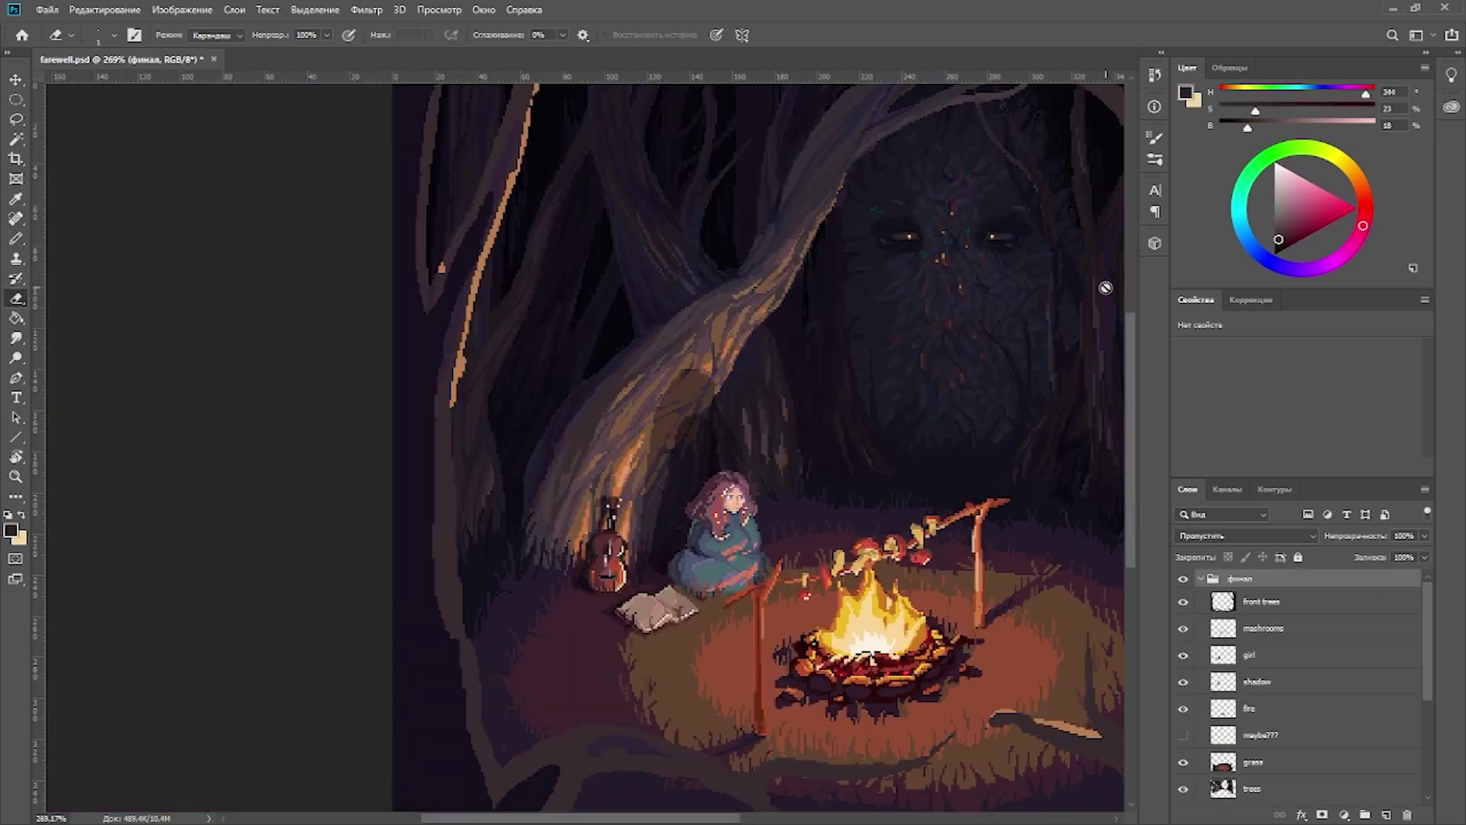
Step: Thin the orange rim light on the left foreground tree in the front trees layer with sampled near-black purples
key("b")
left_click(1259, 603)
left_click(505, 163, "alt")
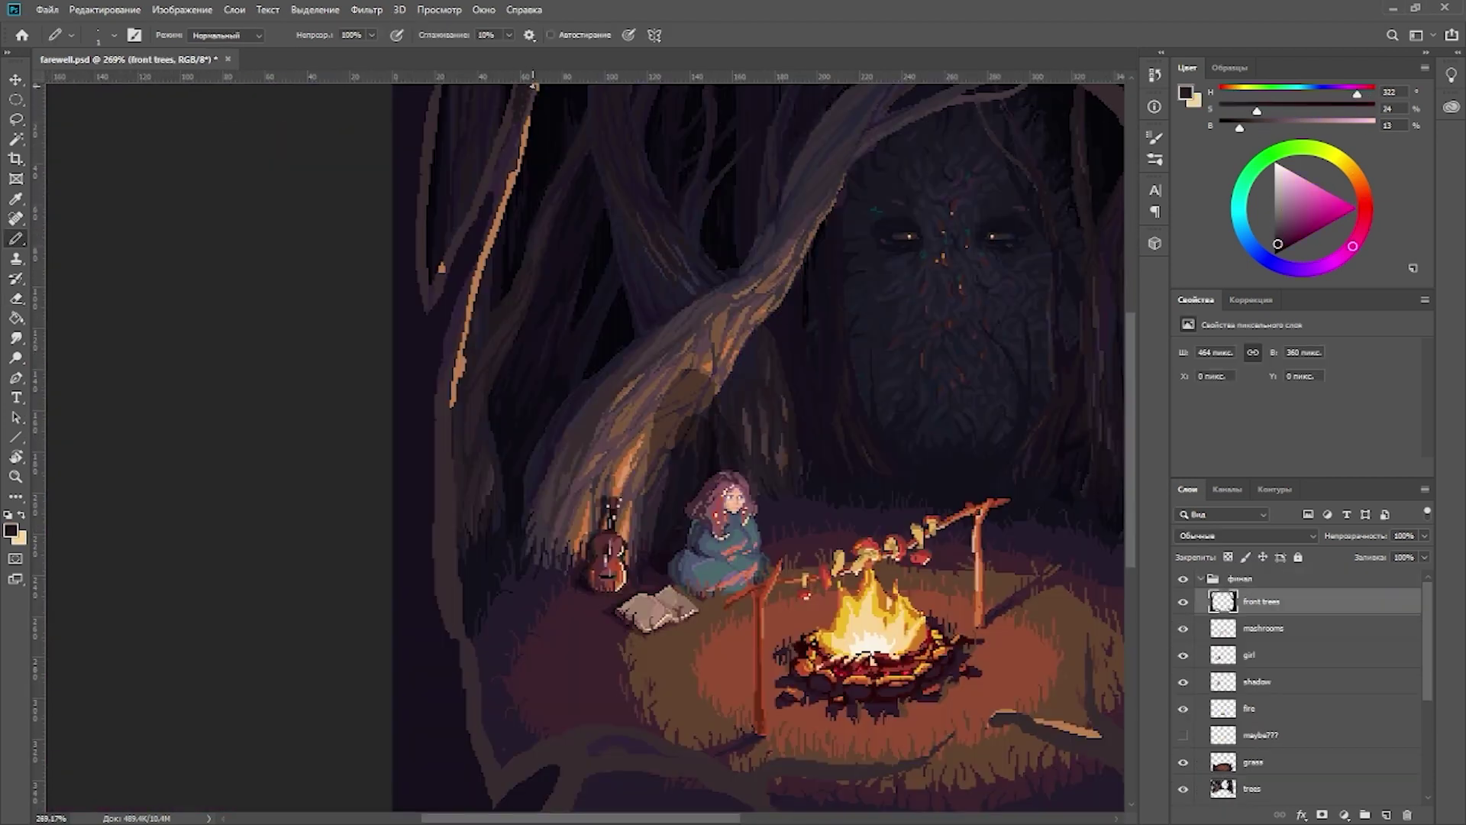
left_click(461, 236, "alt")
mouse_move(540, 132)
left_mouse_down()
mouse_move(533, 157)
mouse_move(536, 111)
mouse_move(527, 122)
left_mouse_up()
left_click(517, 143, "alt")
left_click_drag(489, 191, 484, 207)
left_click(482, 217, "alt")
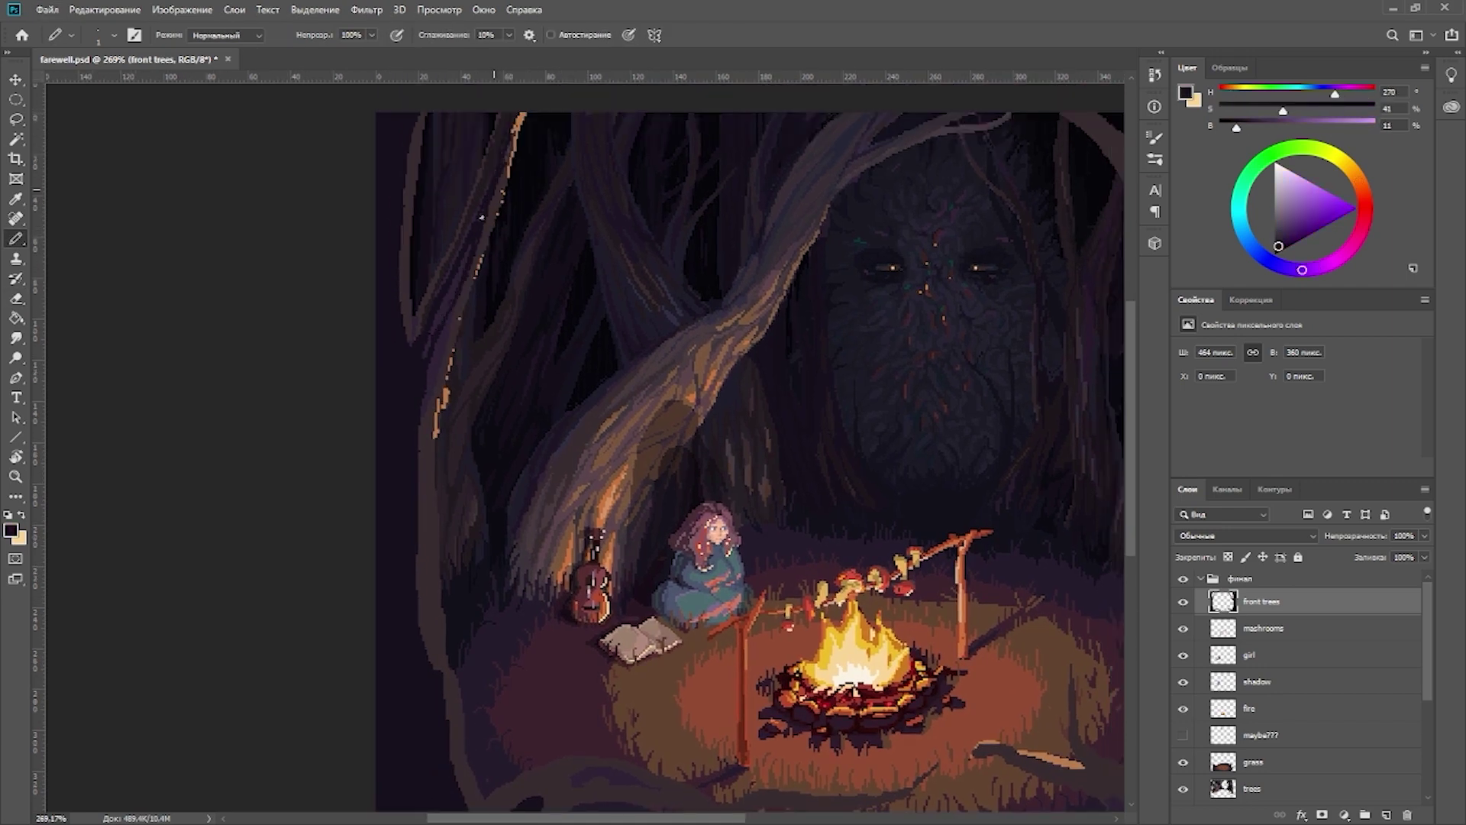
Step: Shade the left foreground tree's upper trunk and fork with dark purple strokes sampled from the bark
left_click(435, 332, "alt")
left_click_drag(427, 378, 412, 425)
left_click(435, 336, "alt")
left_click(454, 287, "alt")
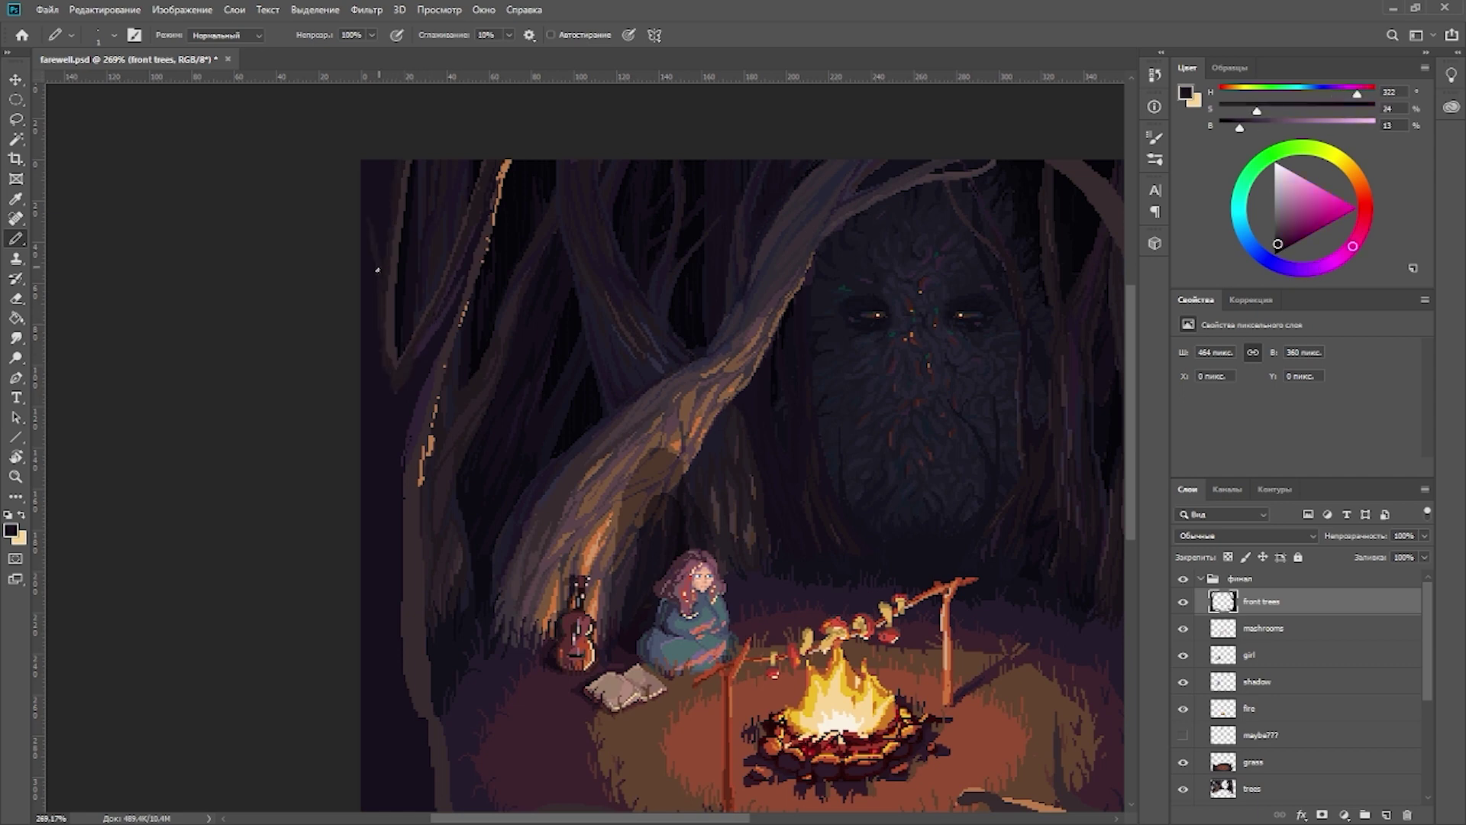
scroll(378, 269, "down", 3)
Step: Line the left tree's forked branches with thin orange rim light of hue 26, saturation 61, brightness 74
scroll(458, 229, "up", 5)
left_click(563, 168, "alt")
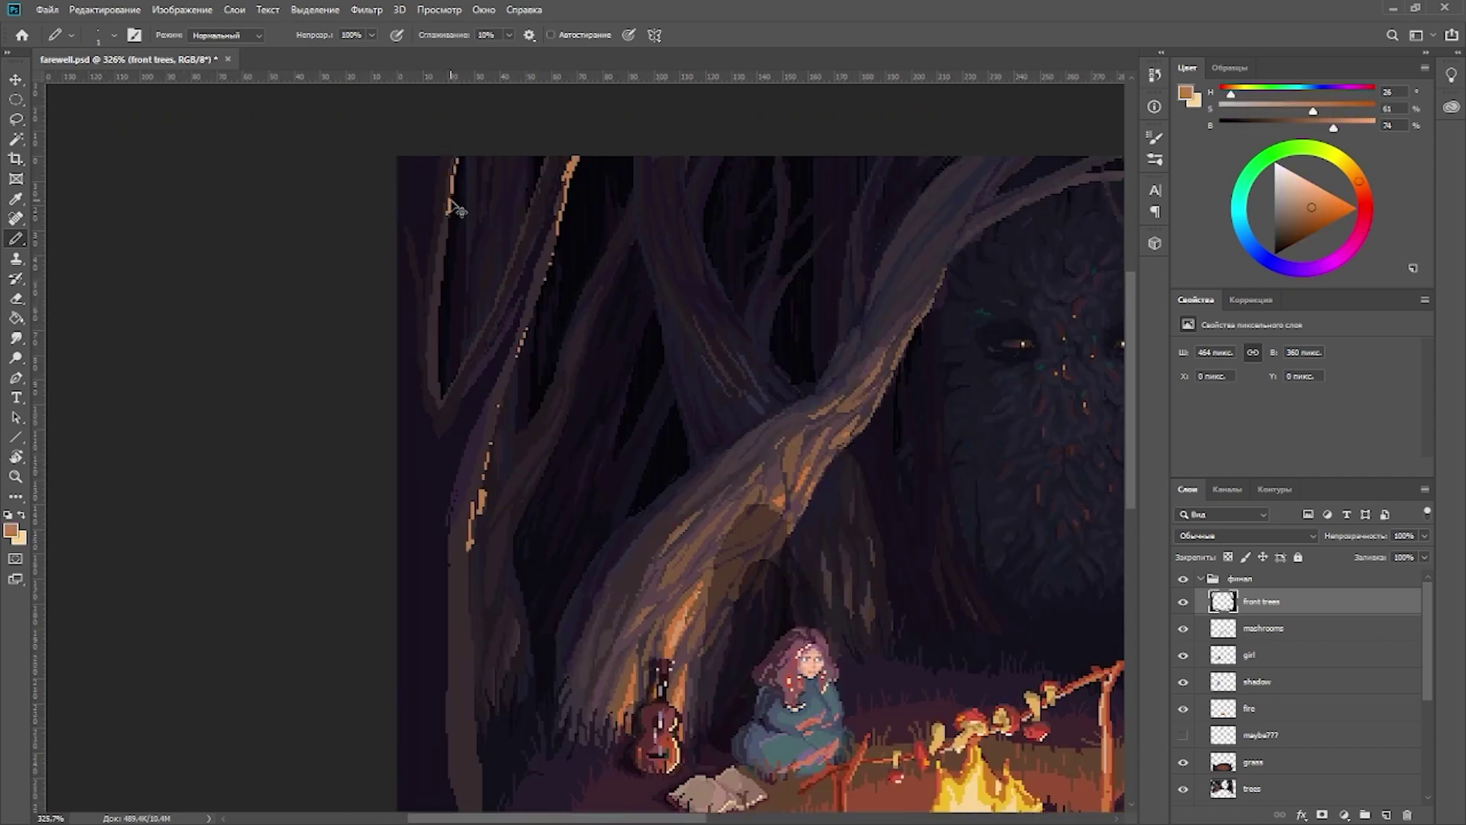
left_click_drag(451, 206, 440, 278)
left_click_drag(437, 330, 439, 405)
left_click_drag(527, 329, 551, 261)
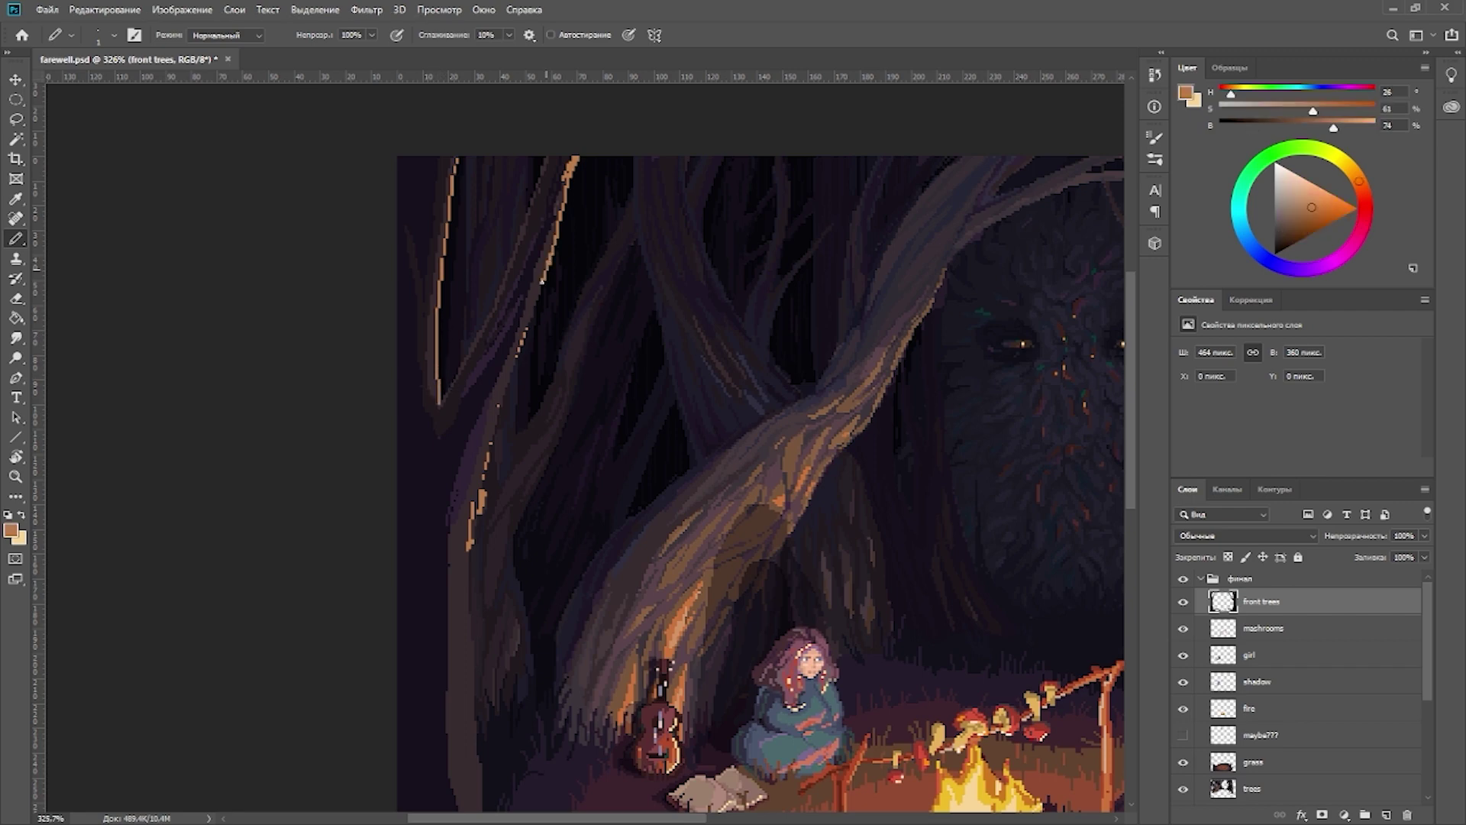
left_click(554, 250, "alt")
scroll(563, 305, "down", 1)
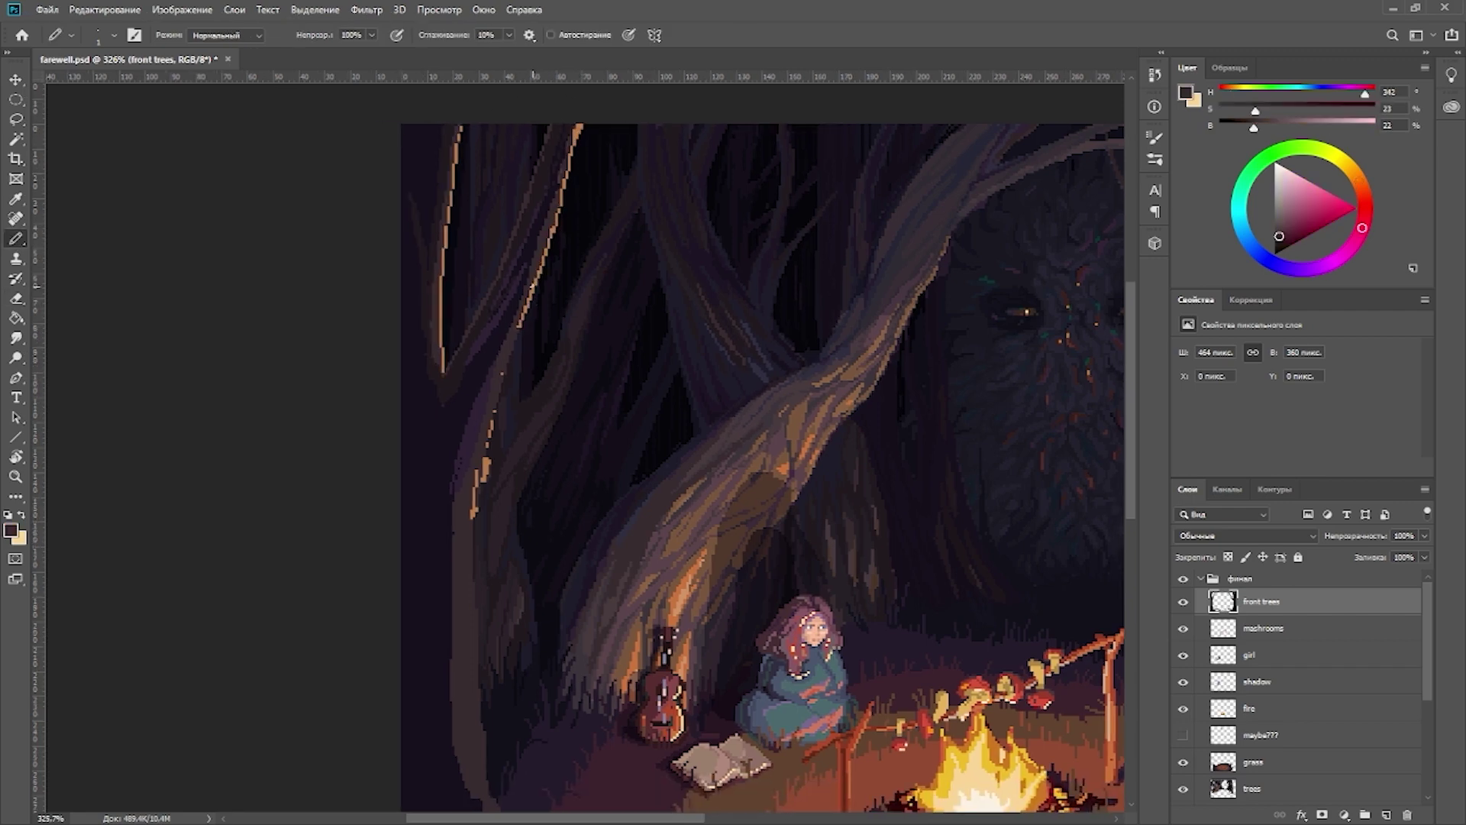
Step: Extend the orange rim light down the left tree's inner trunk edge and around its base onto the root
key("e")
scroll(520, 327, "down", 2)
left_click_drag(458, 259, 439, 649)
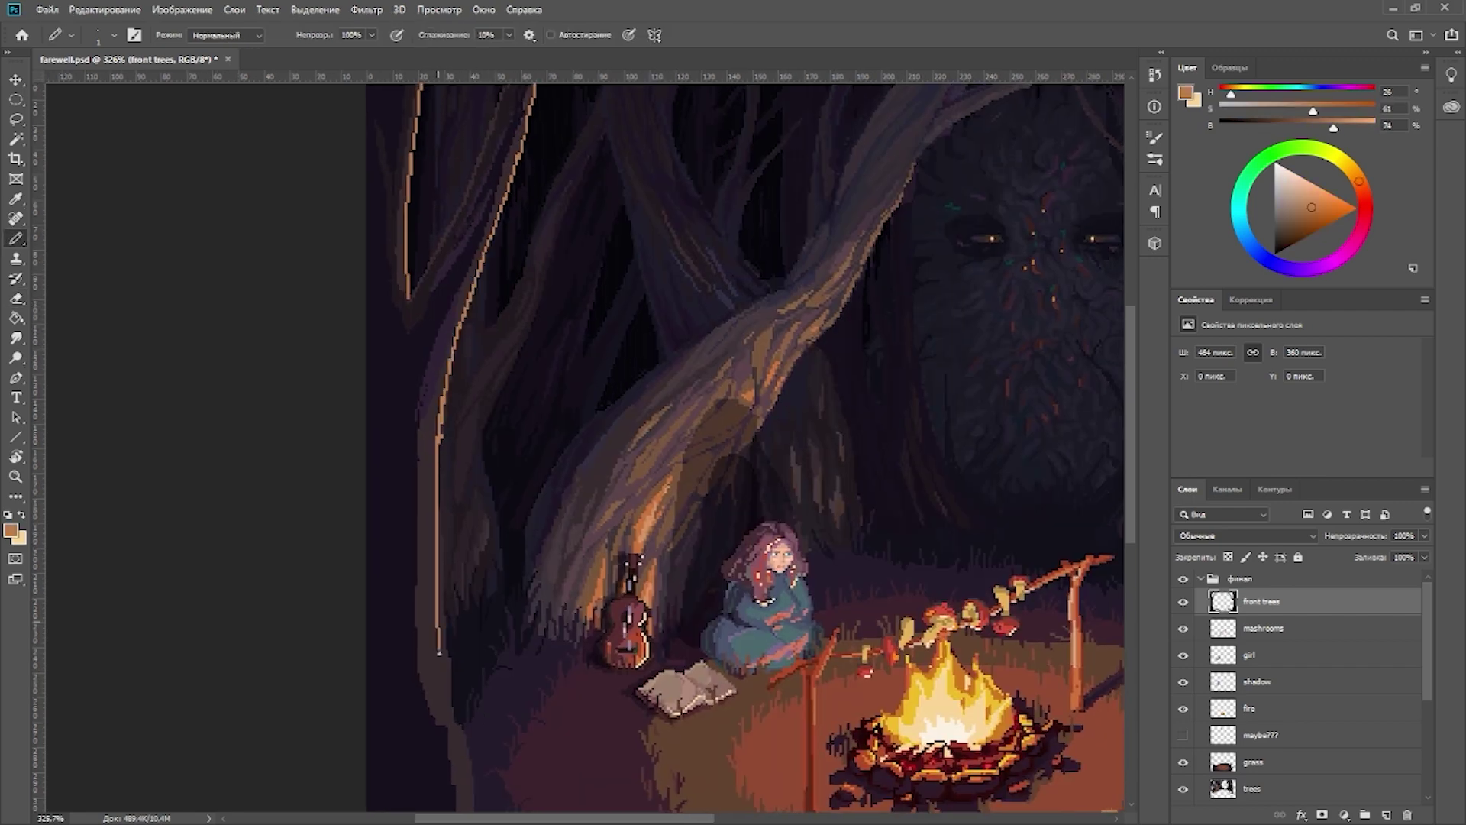
scroll(451, 458, "down", 1)
left_click_drag(456, 587, 500, 748)
scroll(441, 396, "down", 1)
Step: Paint bark shading down the left tree's lower trunk with dark purple of hue 281, saturation 36, brightness 21
key("b")
left_click(416, 458, "alt")
mouse_move(412, 381)
left_mouse_down()
mouse_move(401, 527)
mouse_move(429, 638)
left_mouse_up()
scroll(392, 502, "down", 3)
scroll(392, 502, "down", 2)
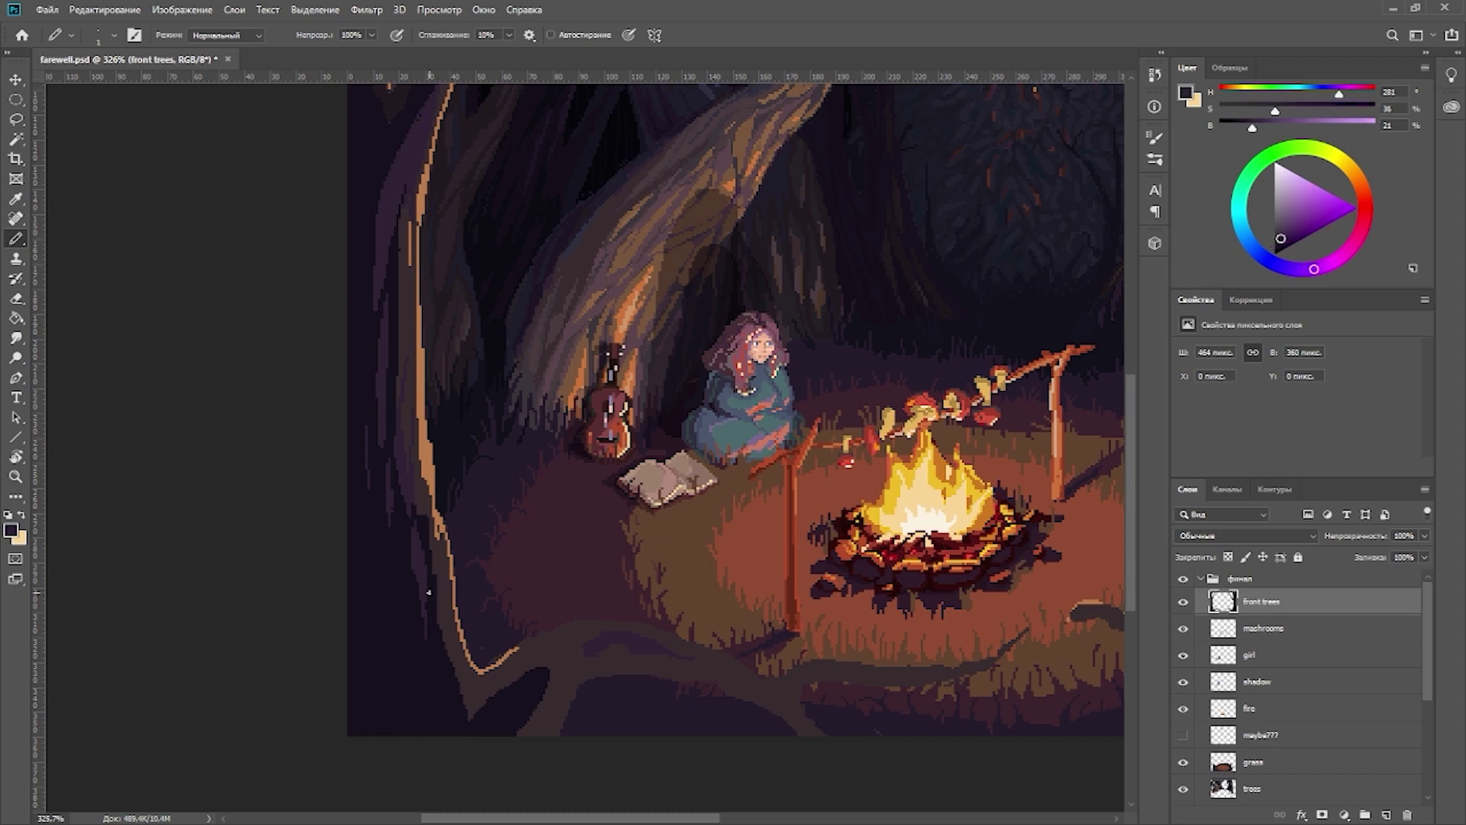
mouse_move(439, 733)
left_mouse_down()
mouse_move(410, 650)
mouse_move(439, 711)
left_mouse_up()
left_click(451, 706, "alt")
Step: Shade the left tree's base and foreground roots with dark purples, including hue 281, saturation 39, brightness 16
scroll(178, 736, "down", 3)
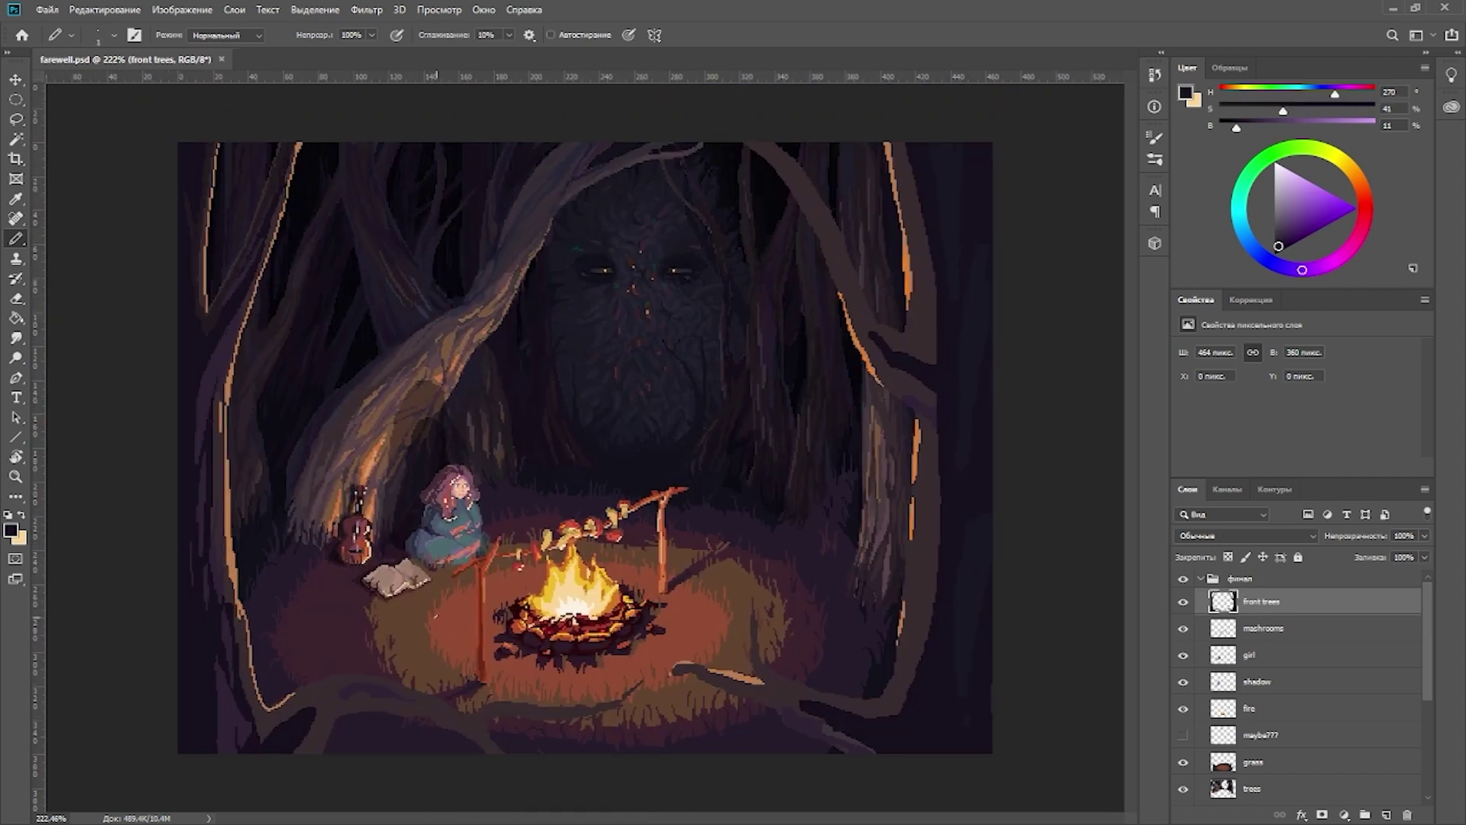
left_click_drag(178, 737, 190, 690)
left_click(367, 712, "alt")
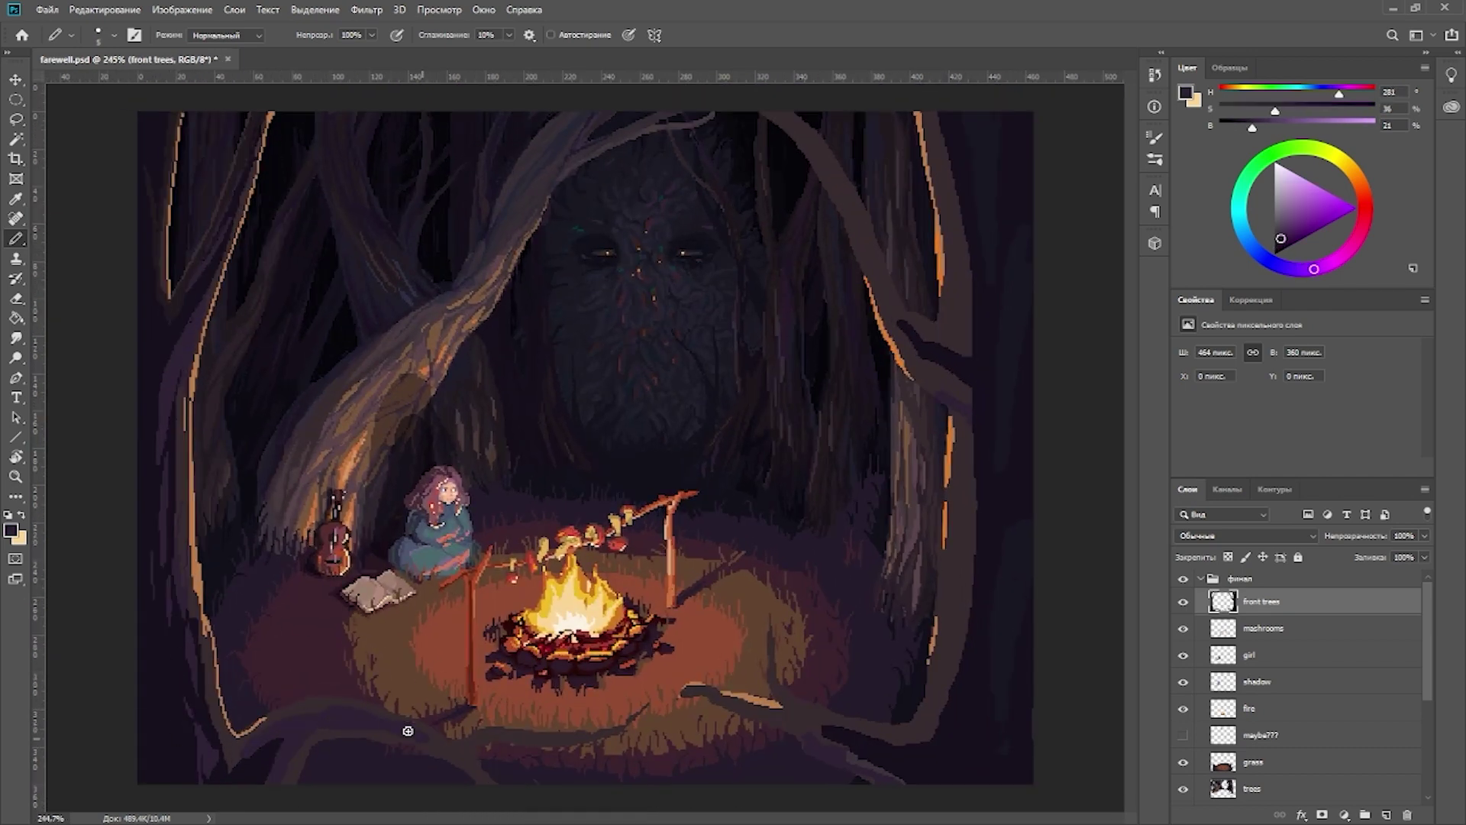
scroll(524, 741, "up", 2)
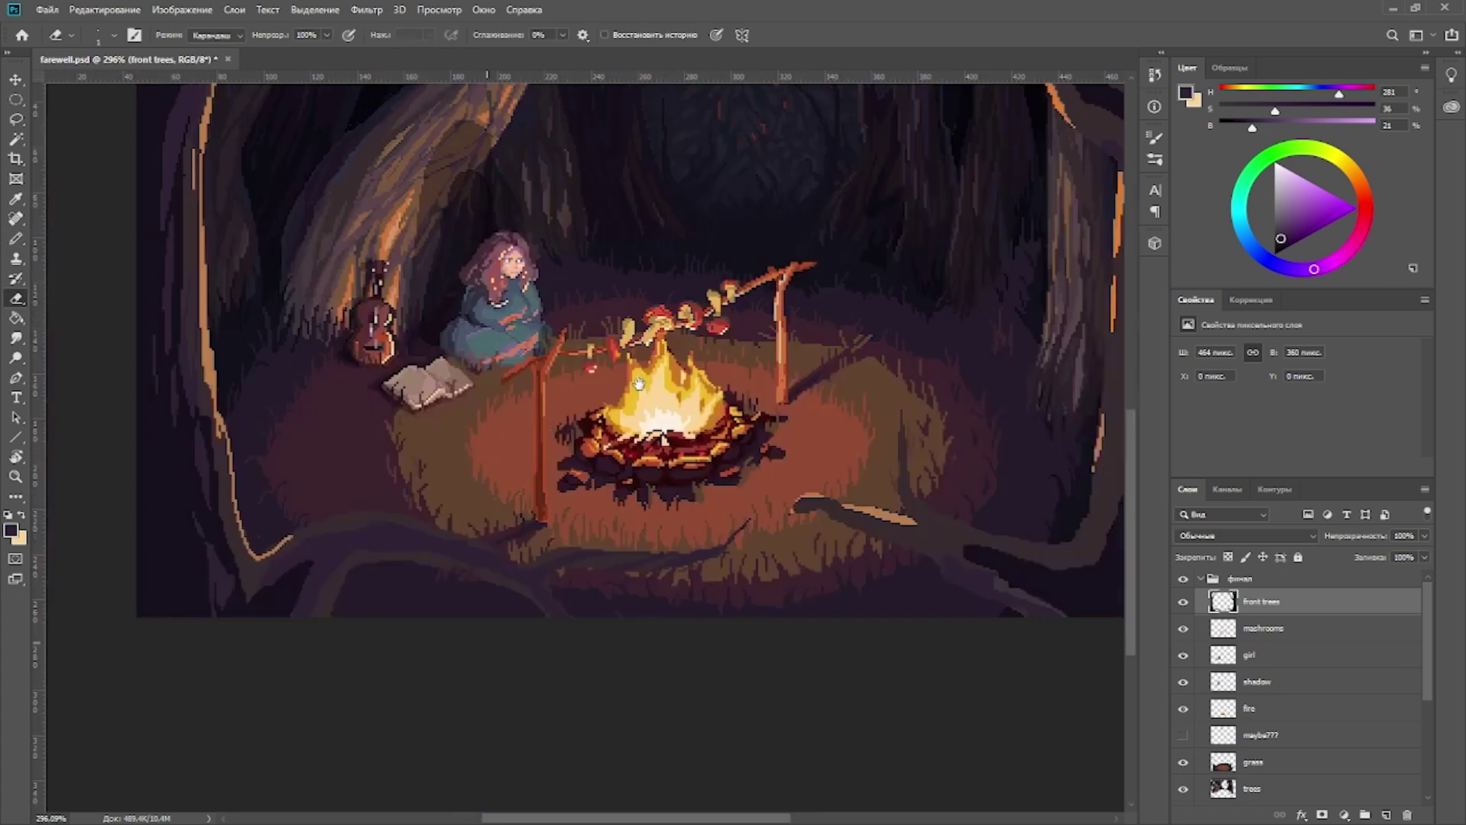
left_click(428, 604, "alt")
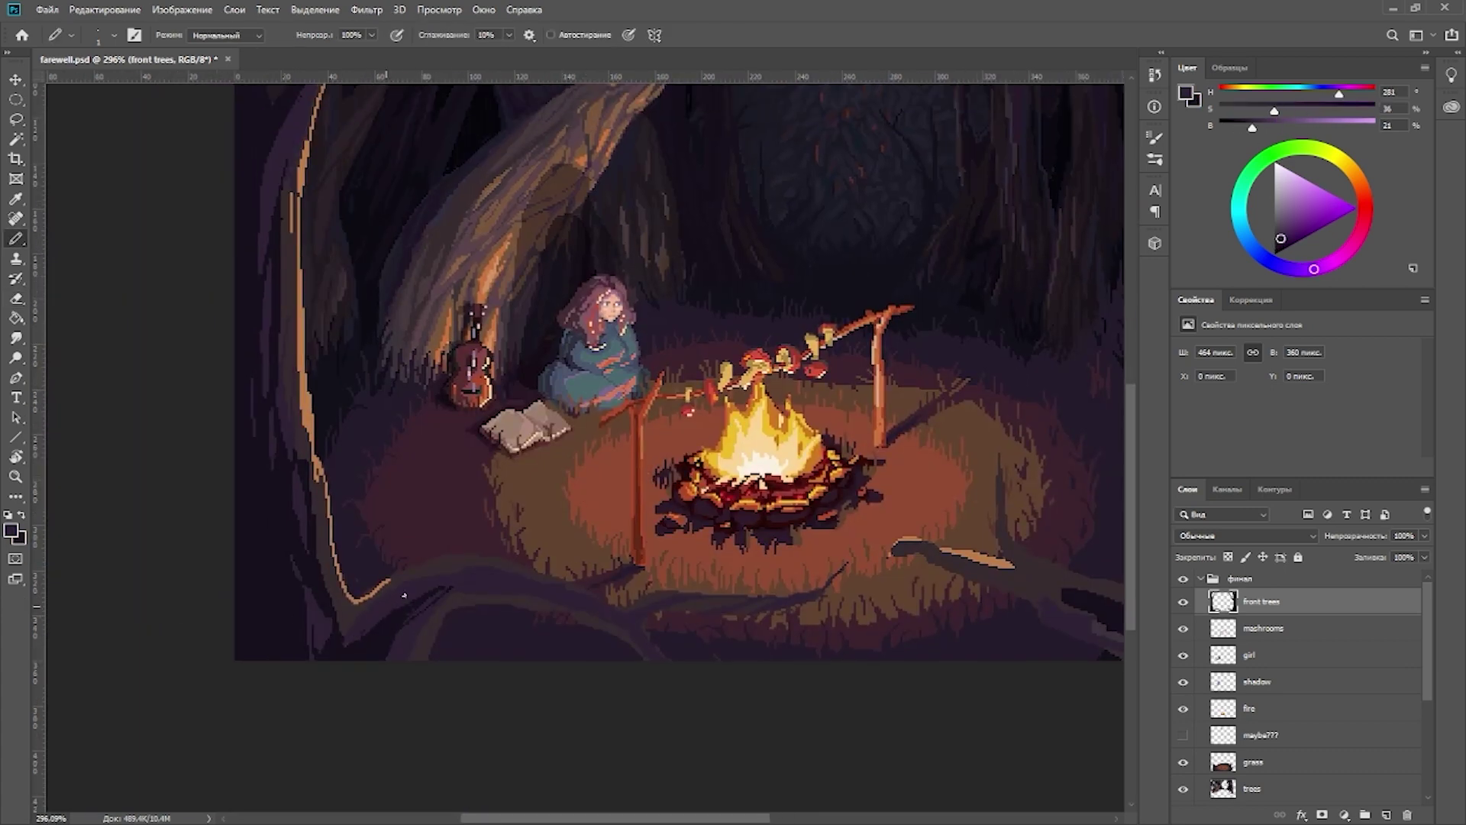
left_click(496, 552, "alt")
left_click(1251, 128)
left_click(516, 597, "alt")
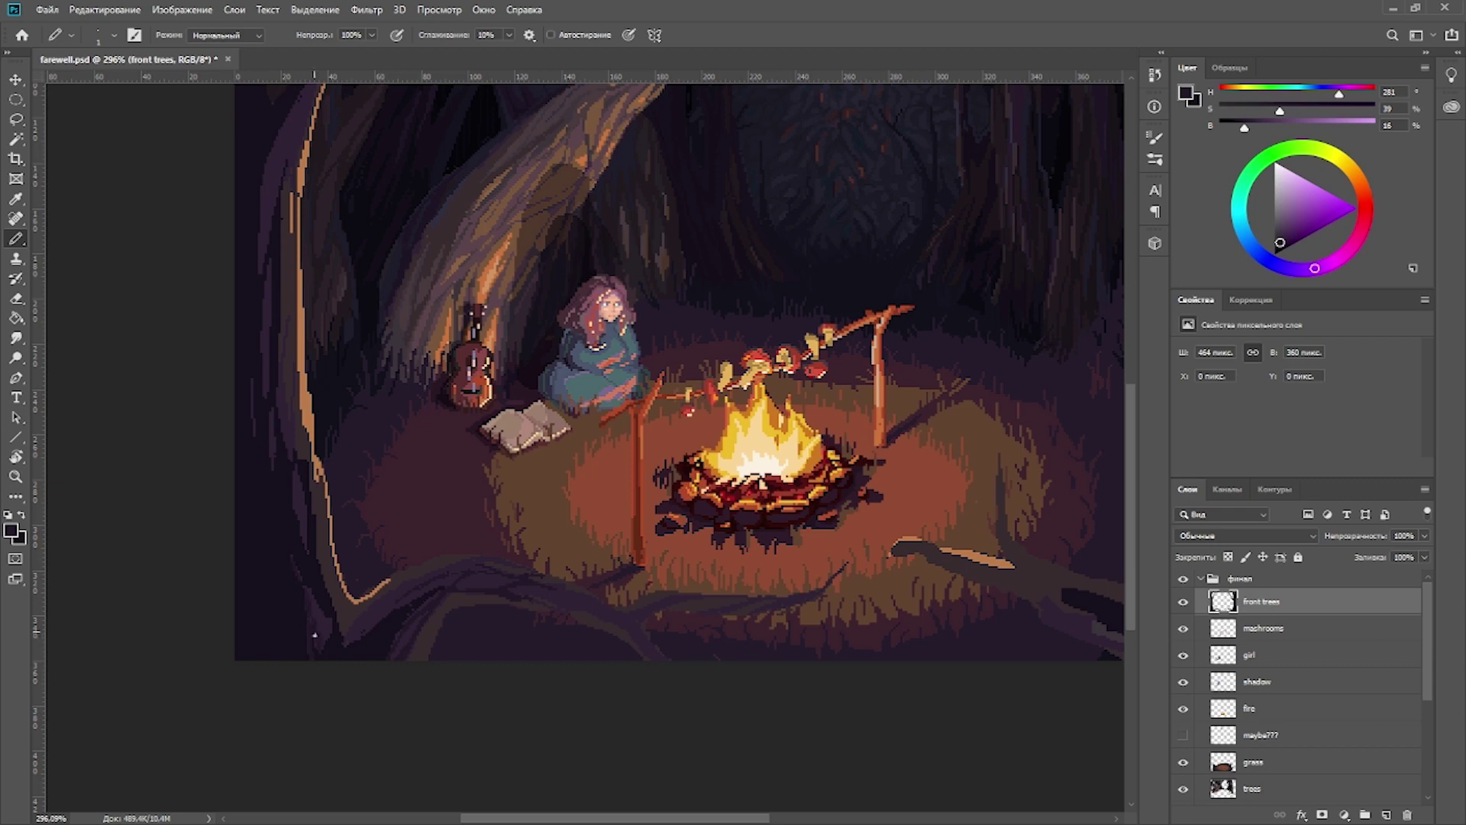
scroll(310, 620, "down", 2)
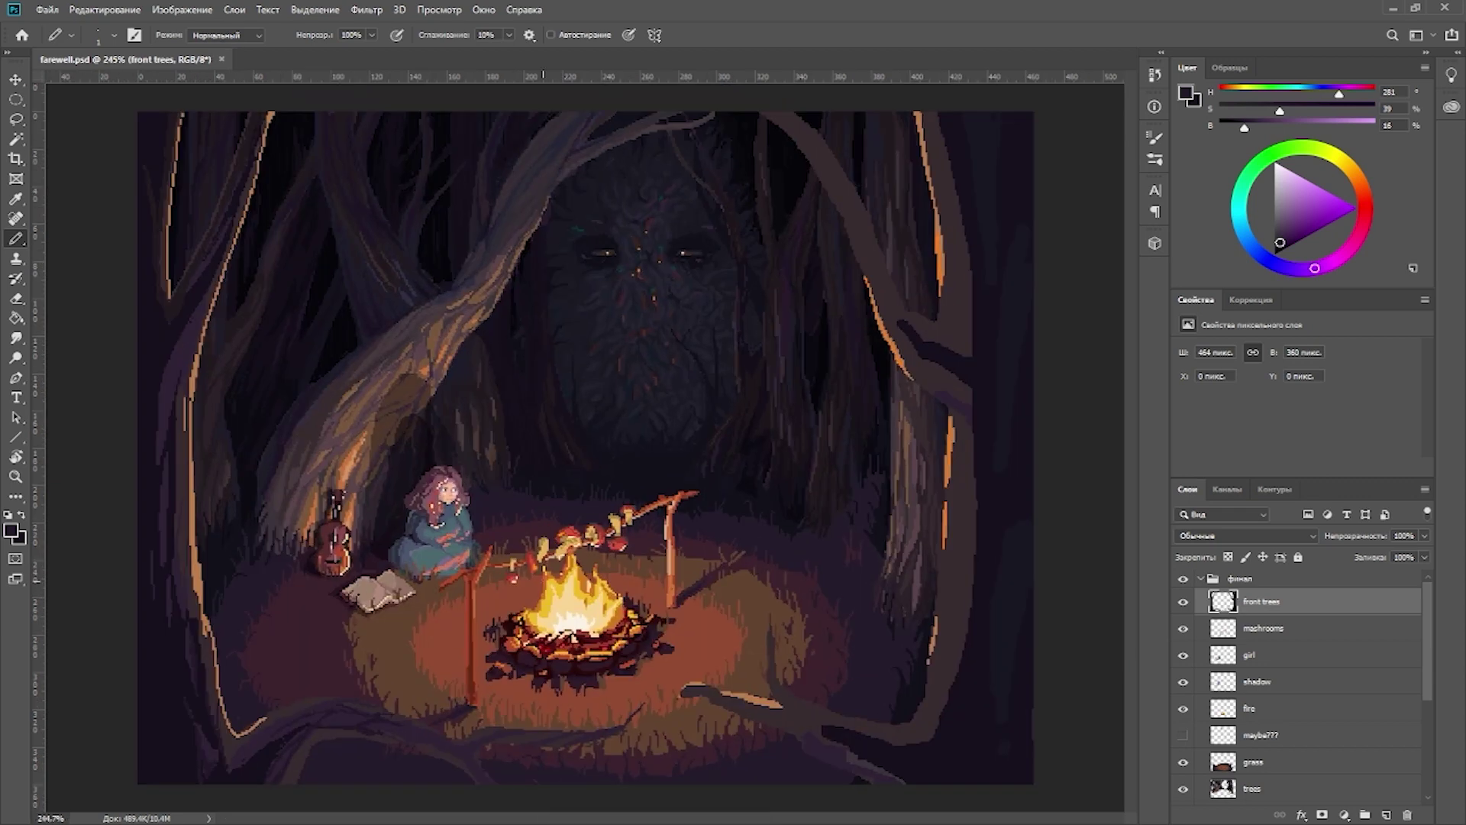
Step: Soften the left trunk's rim light with brown of hue 26, saturation 51, brightness 48, and blend its base with sampled dark tones
left_click(834, 401, "alt")
left_click(205, 483, "alt")
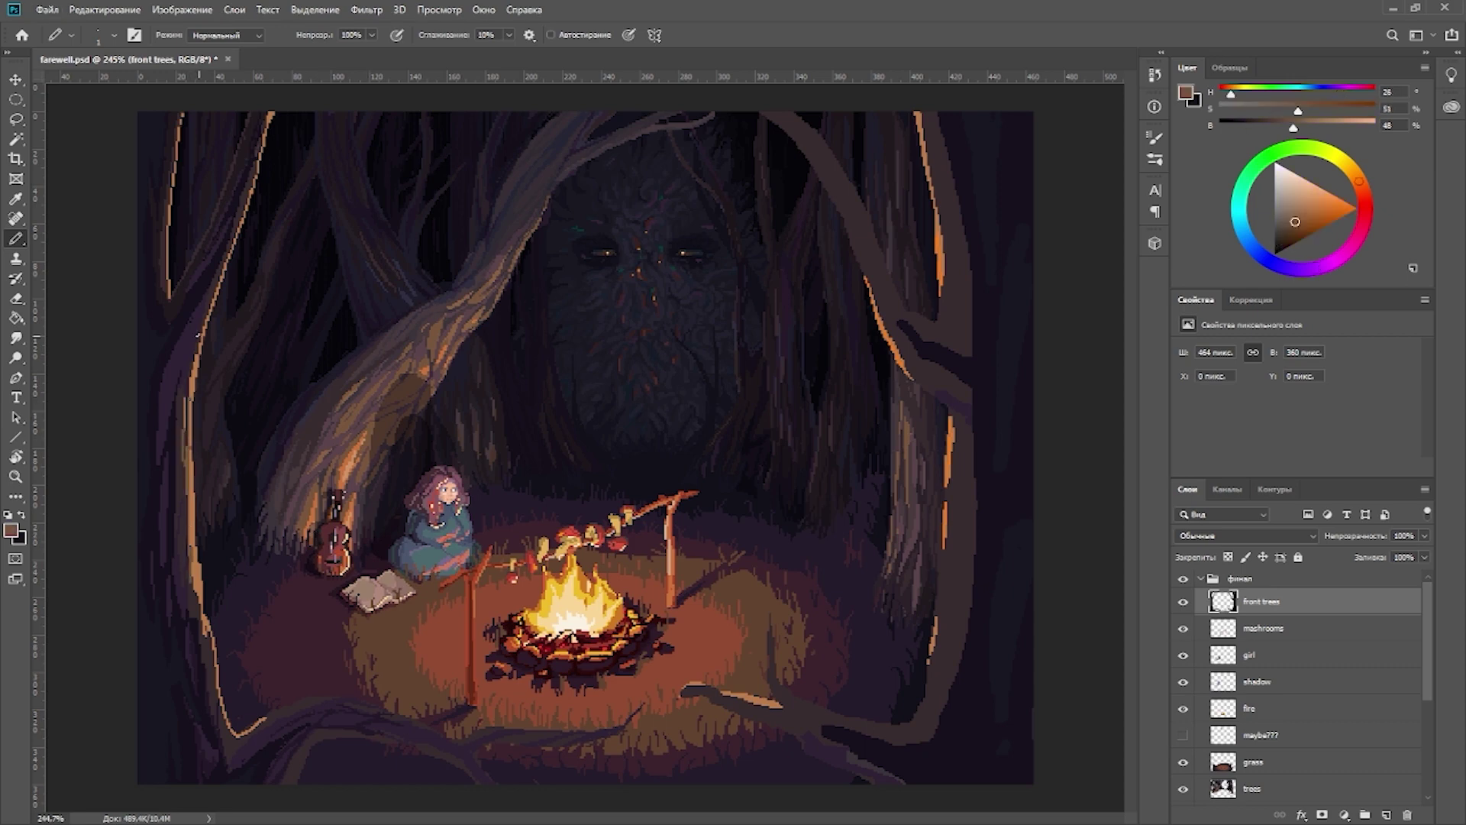
left_click(218, 721, "alt")
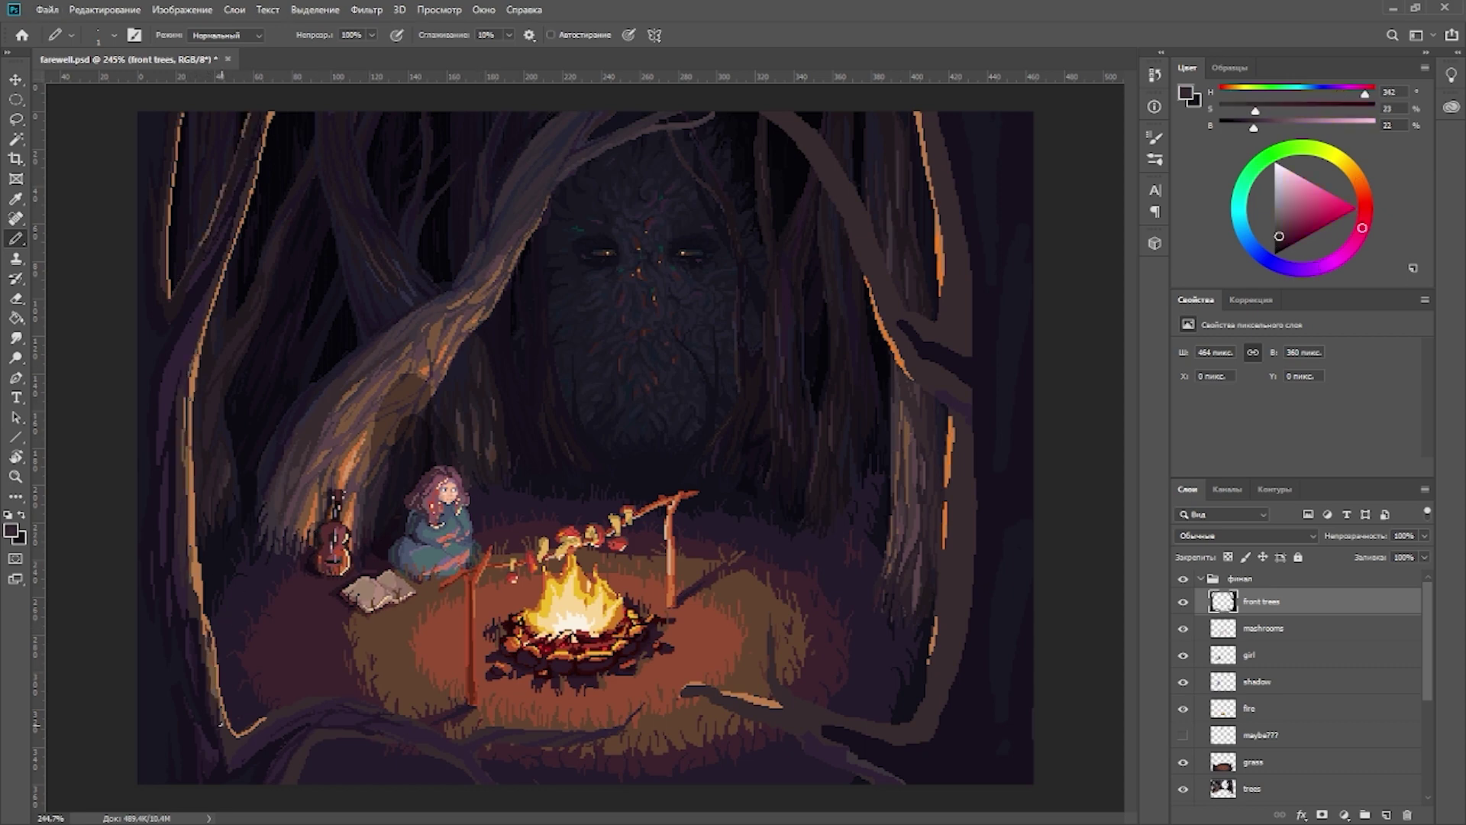
left_click(239, 744, "alt")
left_click(233, 766, "alt")
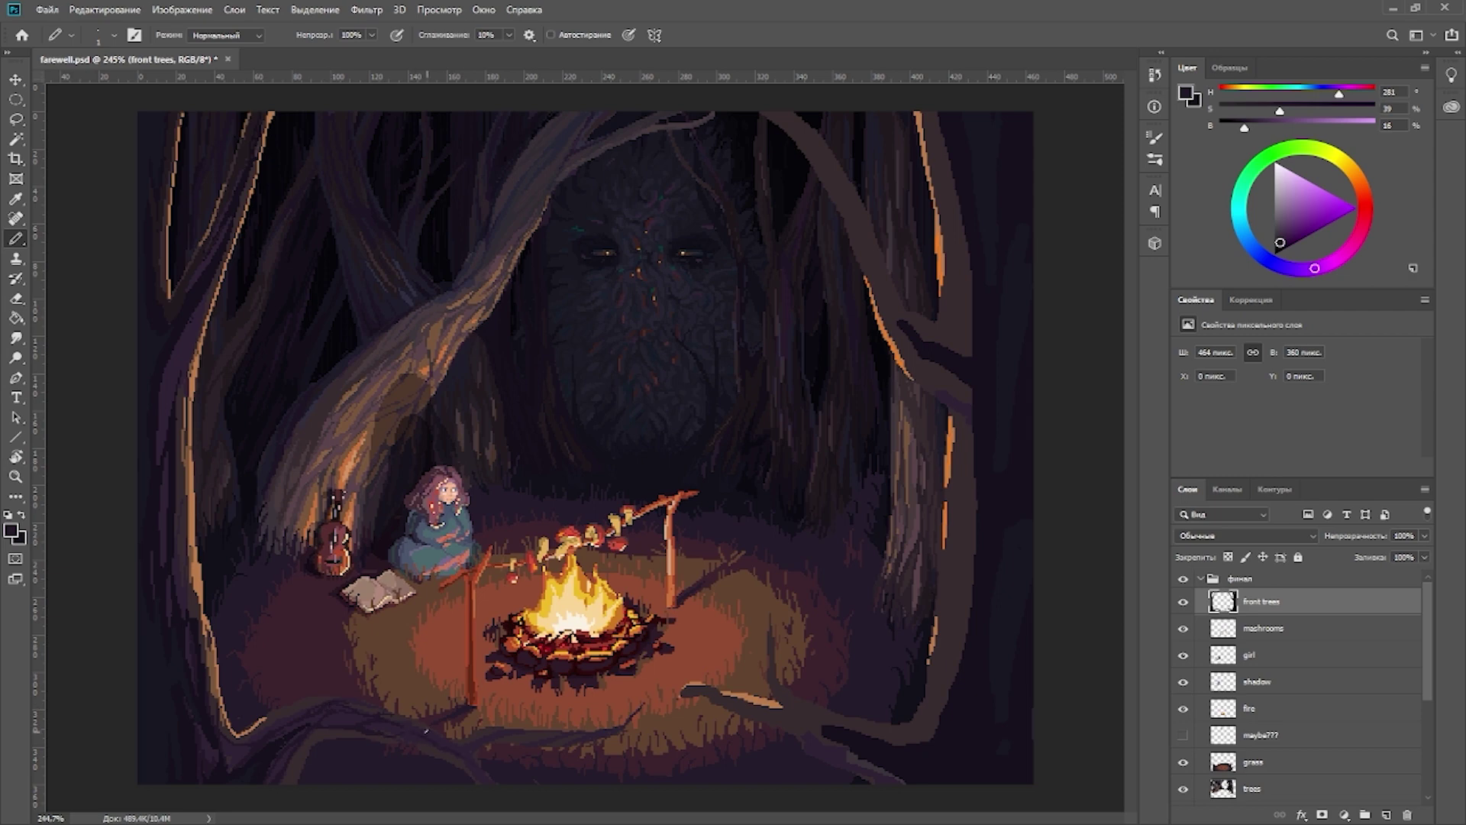
Step: Deepen the bark lines on the foreground roots with near-black purple of hue 270, saturation 41, brightness 11
left_click(494, 731, "alt")
left_click(395, 716, "alt")
scroll(453, 562, "up", 3)
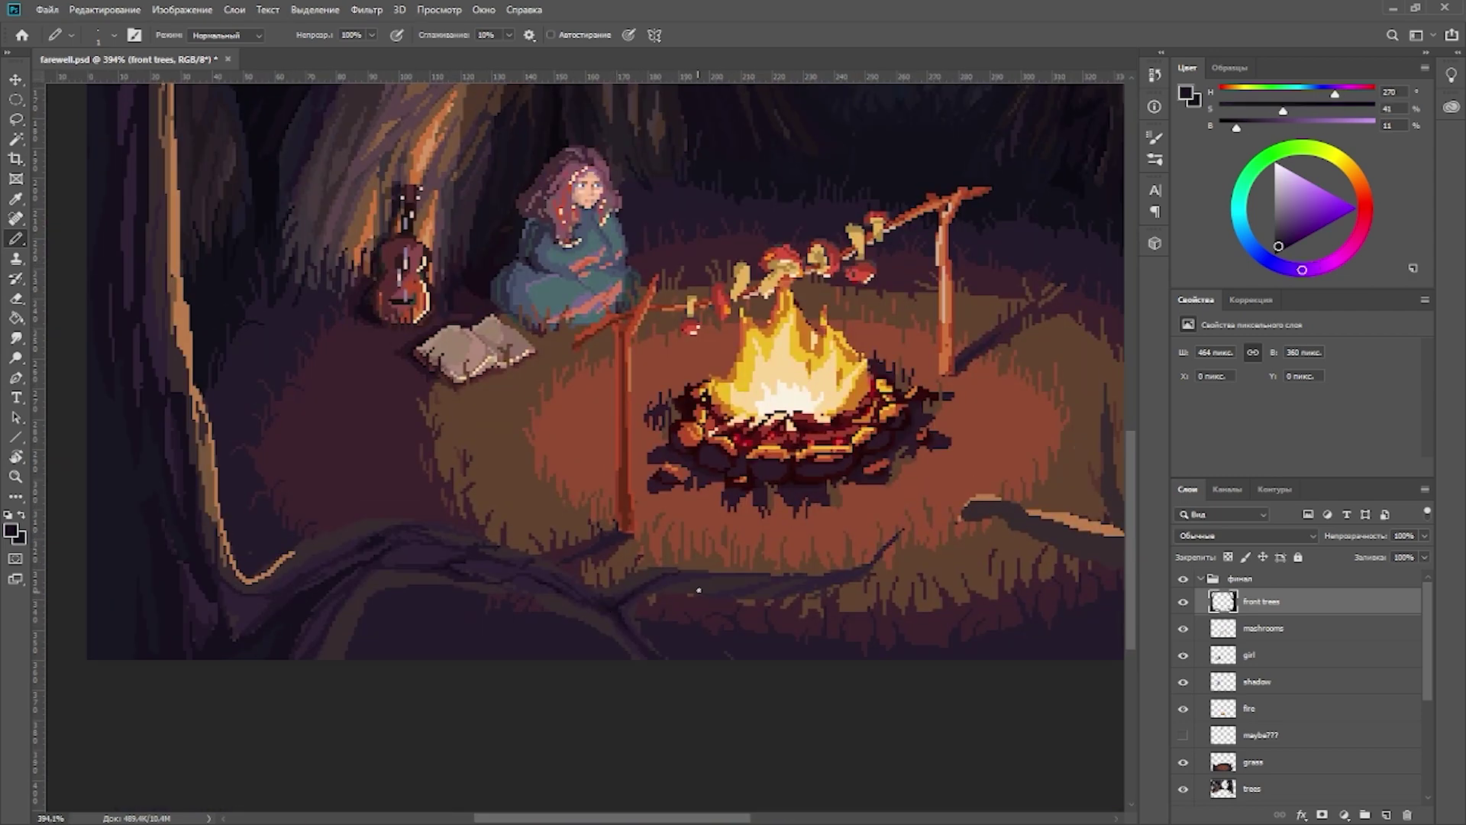
left_click(822, 586, "alt")
Step: Shade the left trunk's outer side with dark blue of hue 240, saturation 33, brightness 21, and sampled dark purple
left_click(214, 436, "alt")
scroll(214, 435, "down", 3)
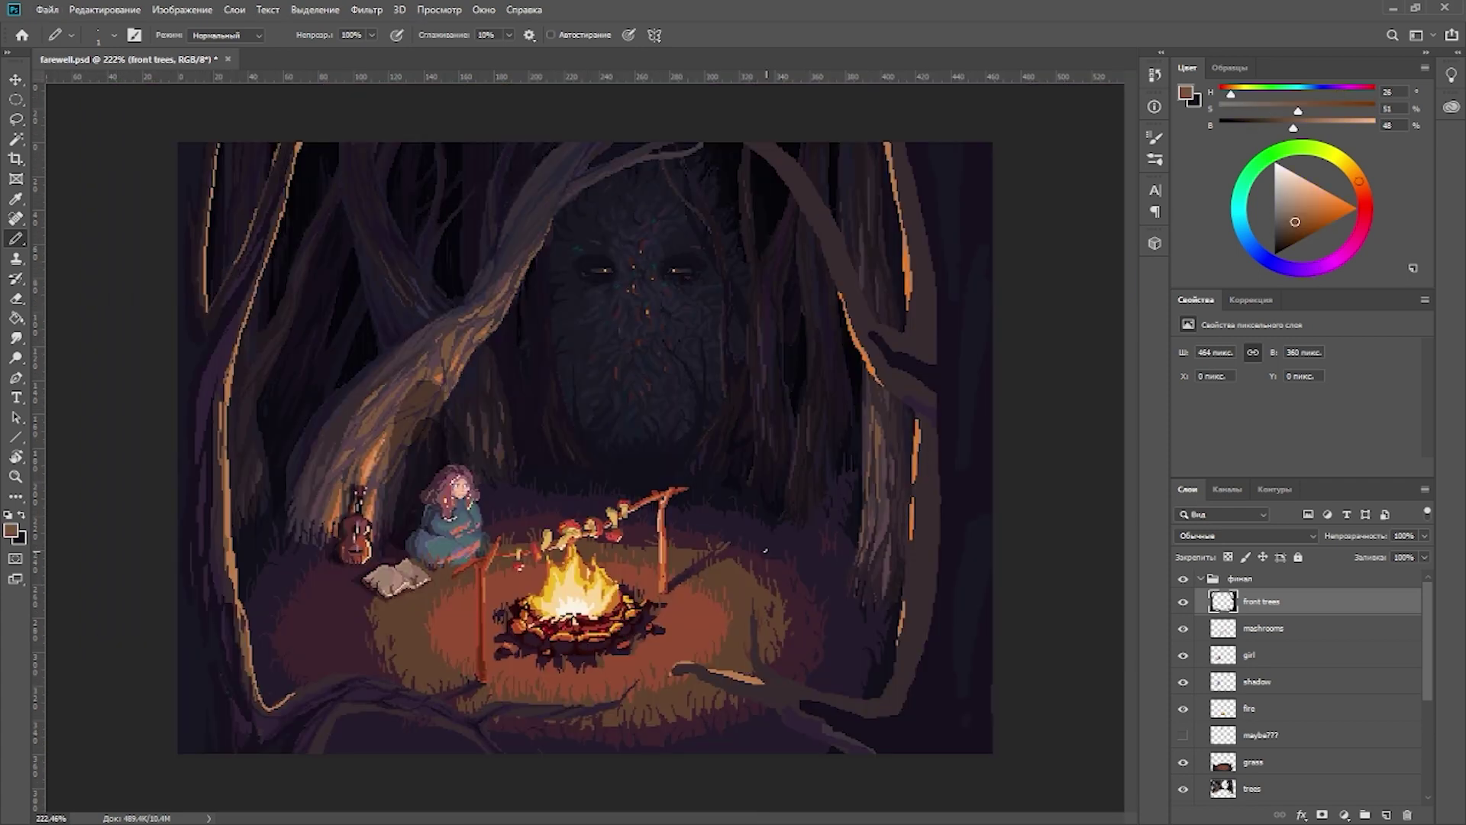
left_click(153, 387, "alt")
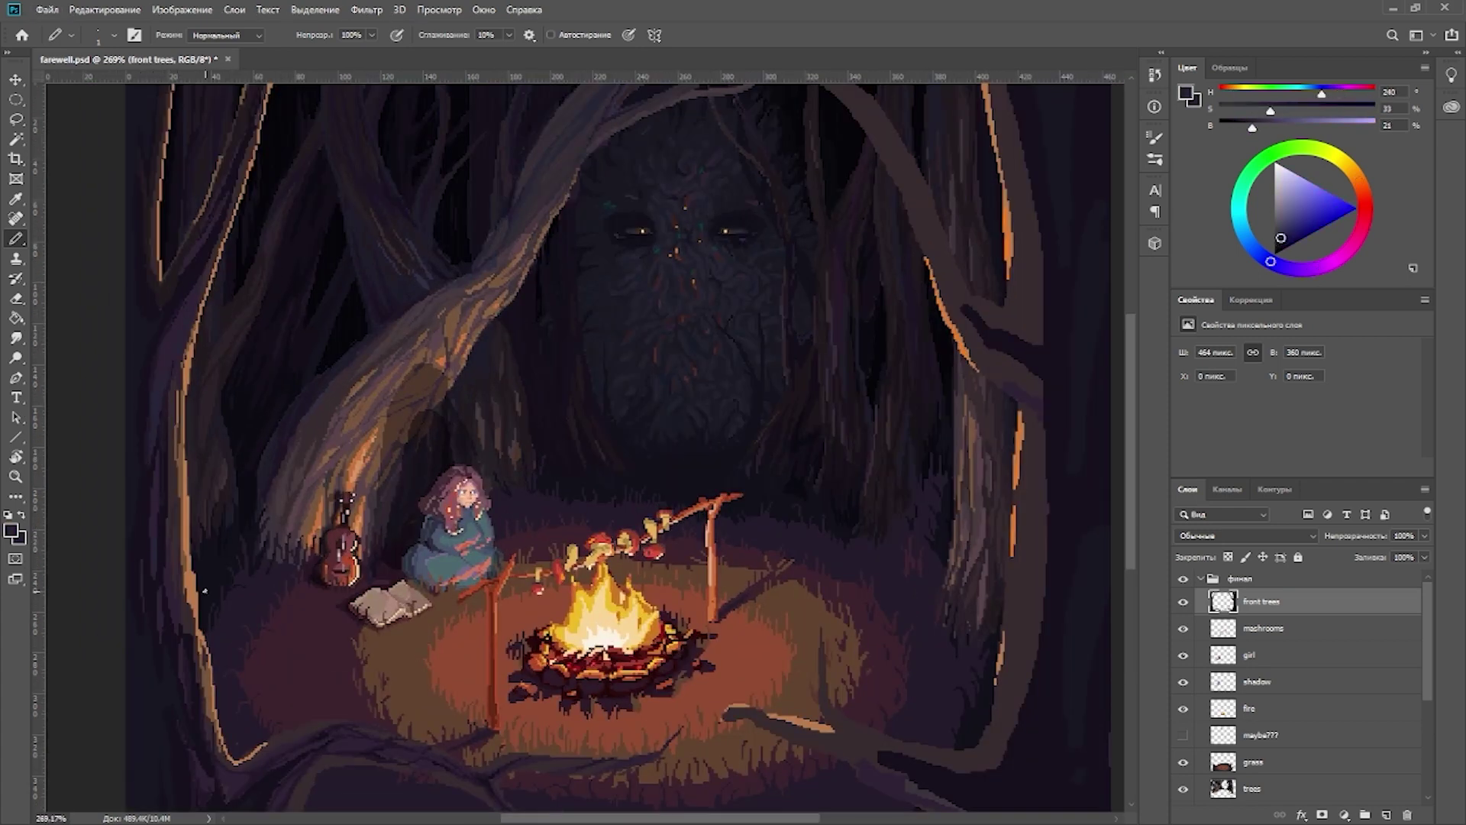
scroll(205, 590, "up", 2)
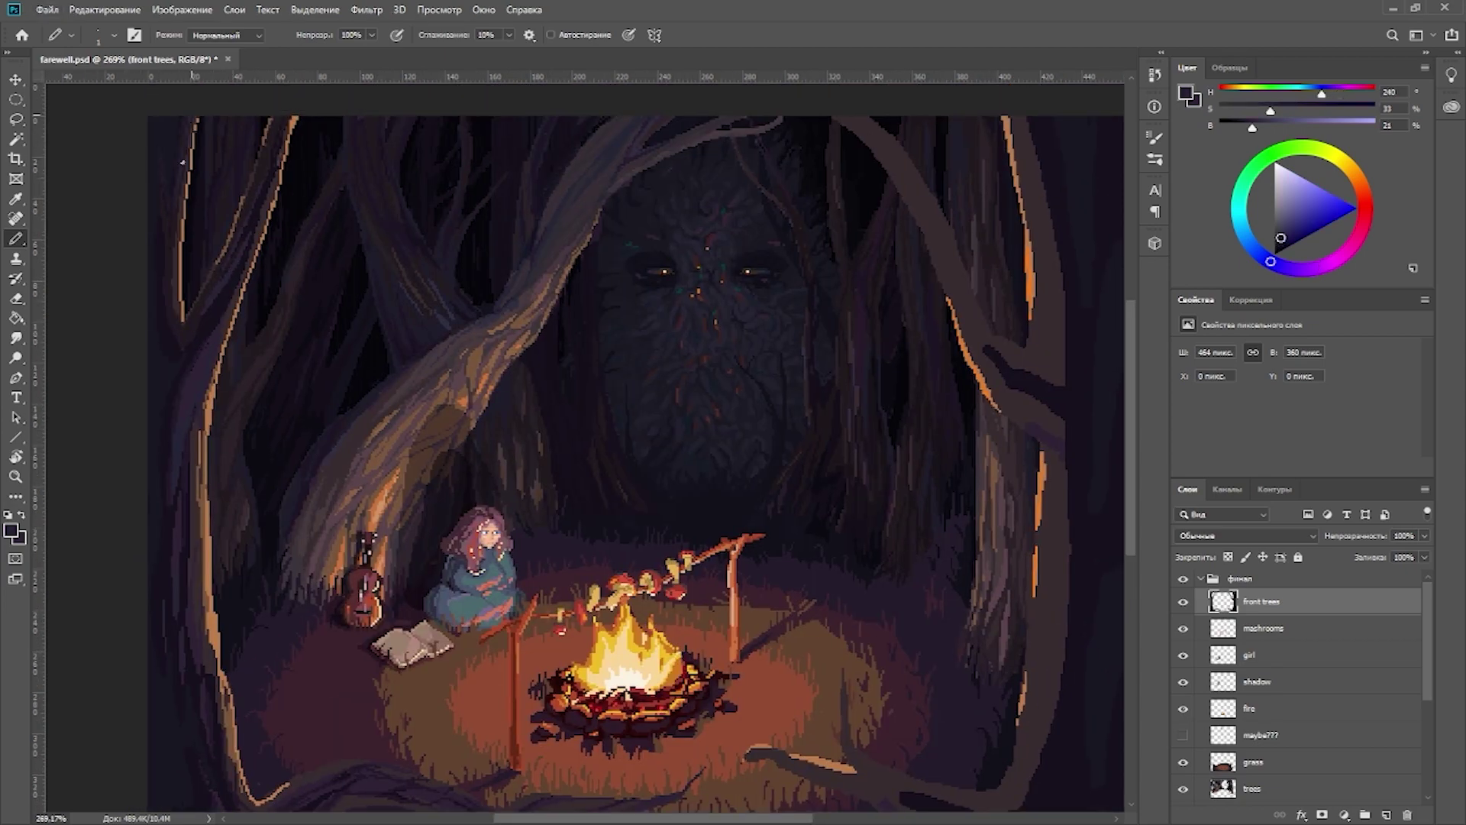
scroll(182, 161, "up", 3)
left_click(183, 538, "alt")
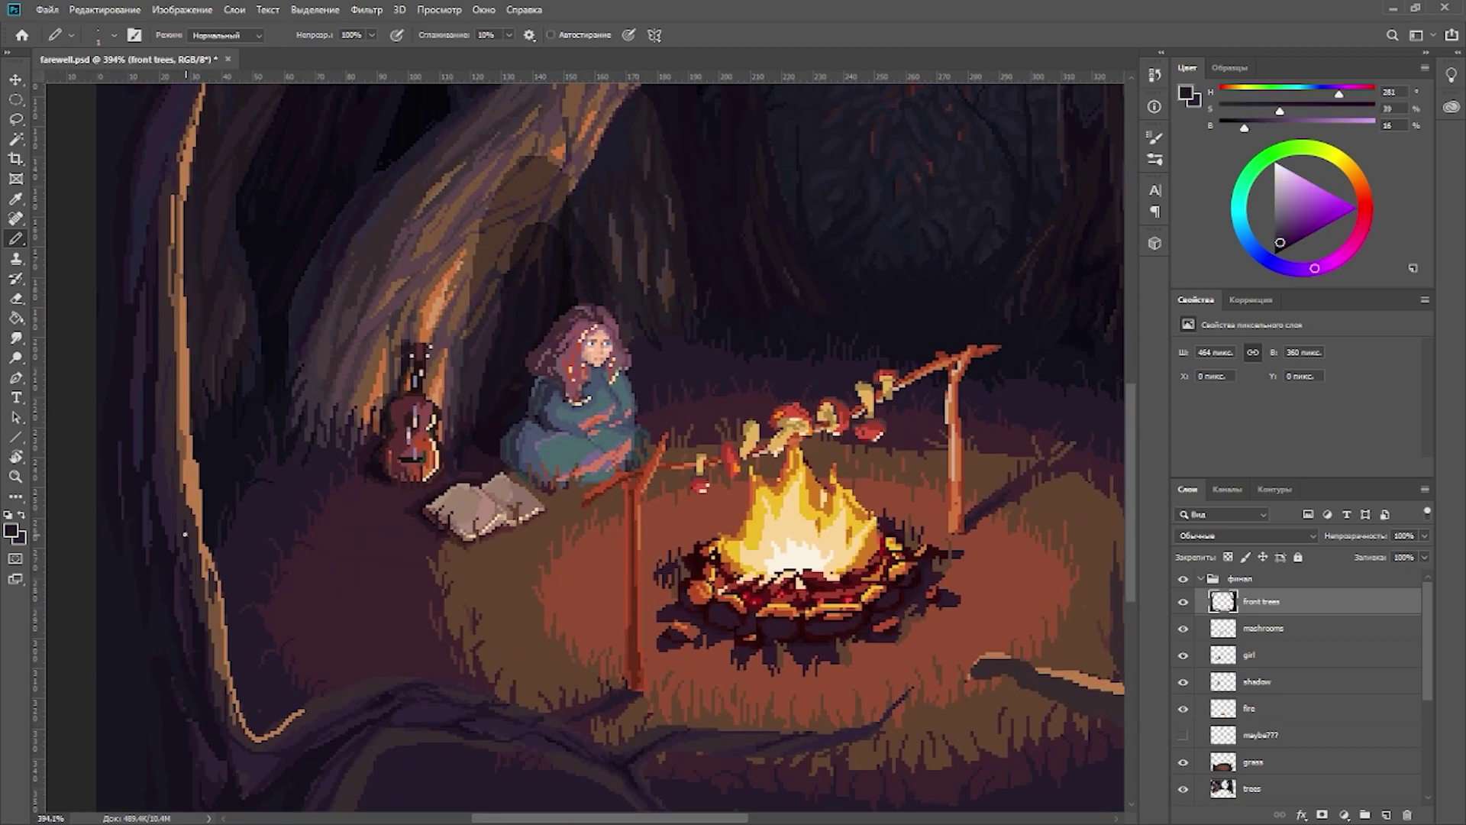
scroll(458, 372, "down", 3)
Step: Outline the arched underside of the foreground roots with brown and orange rim light of hue 26
scroll(361, 643, "up", 2)
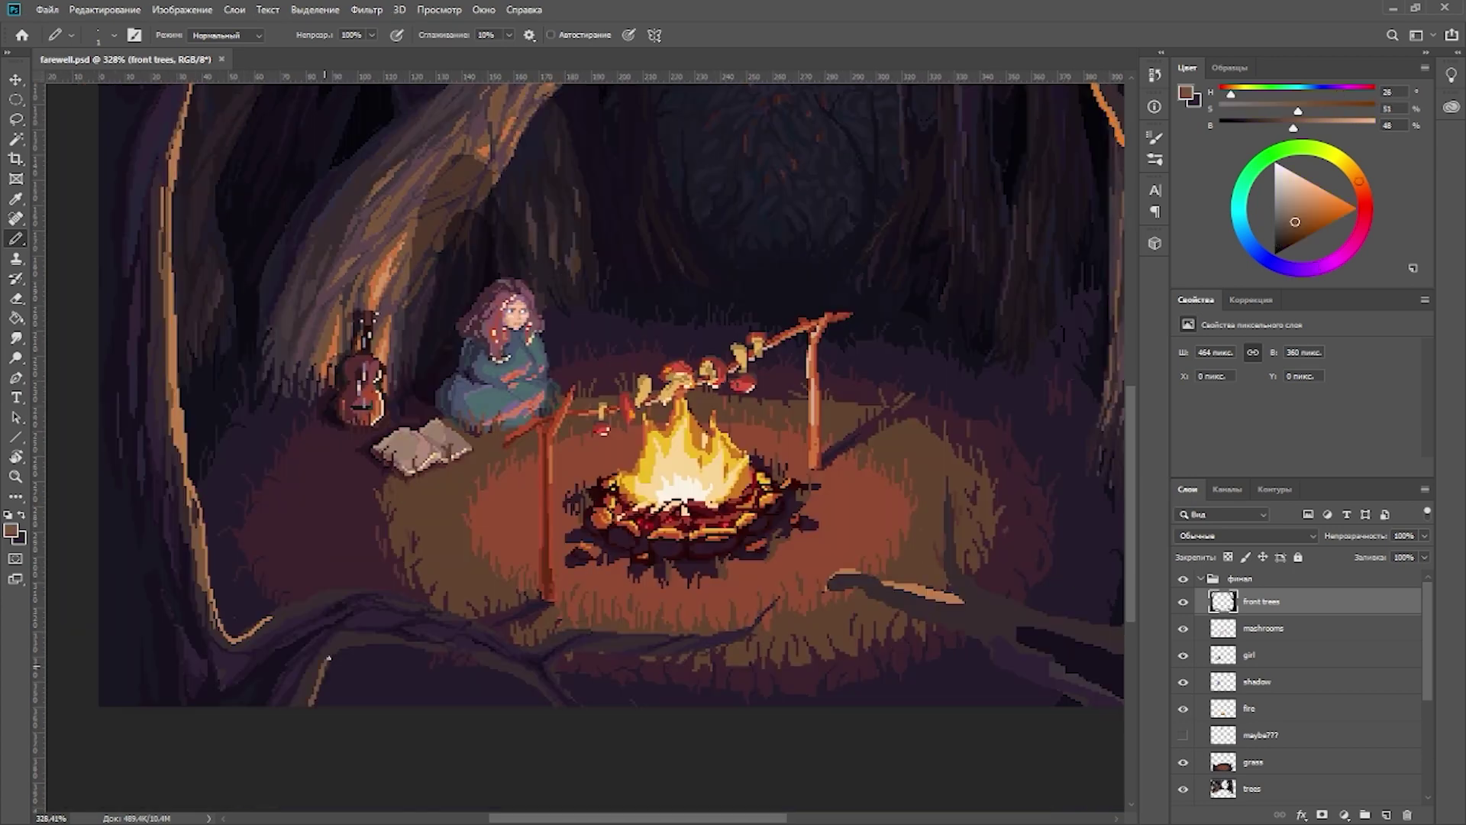
left_click(361, 644, "alt")
left_click_drag(362, 644, 460, 642)
left_click_drag(364, 641, 553, 666)
left_click(271, 619, "alt")
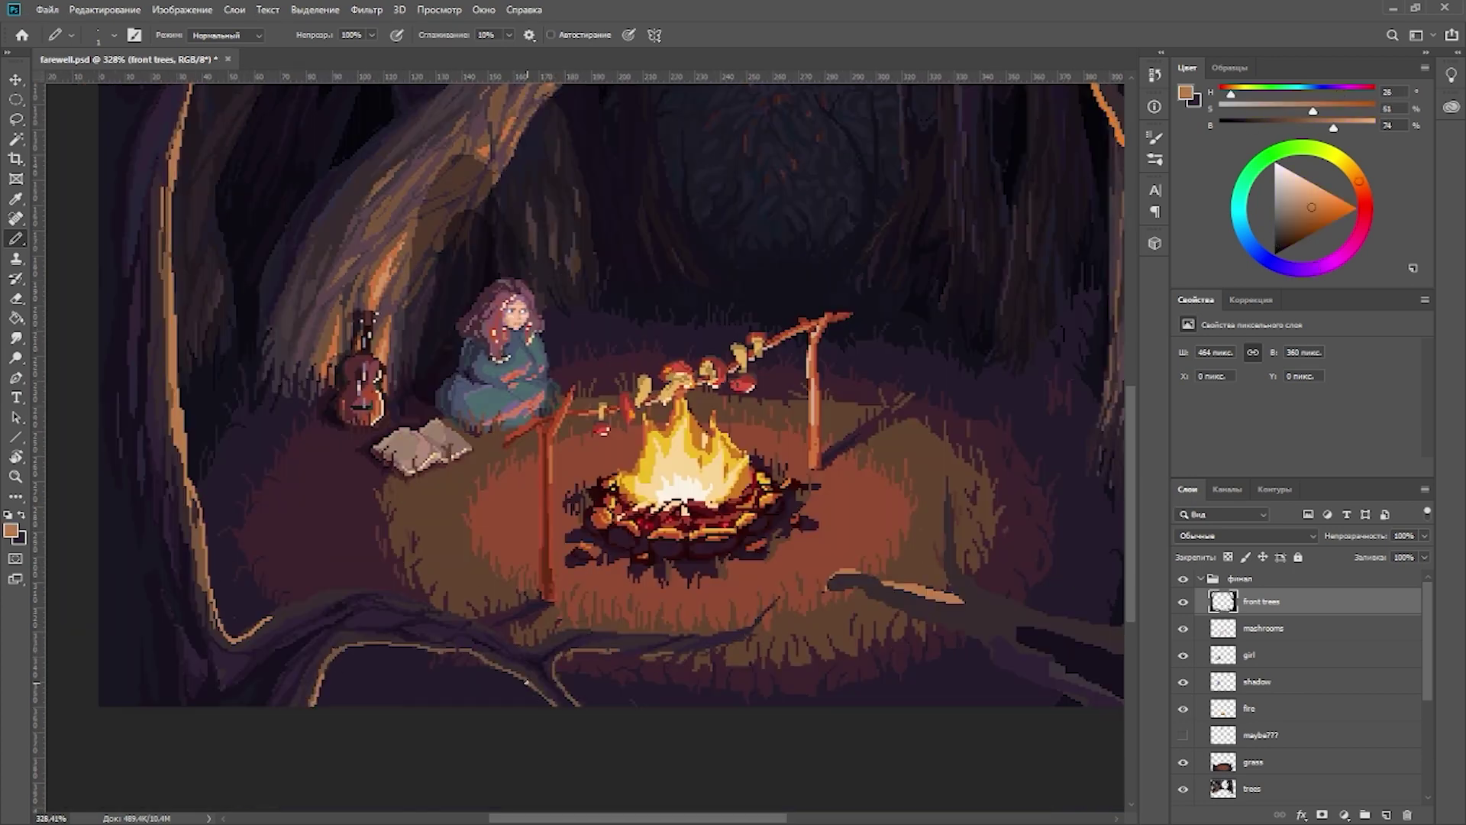
scroll(271, 619, "down", 2)
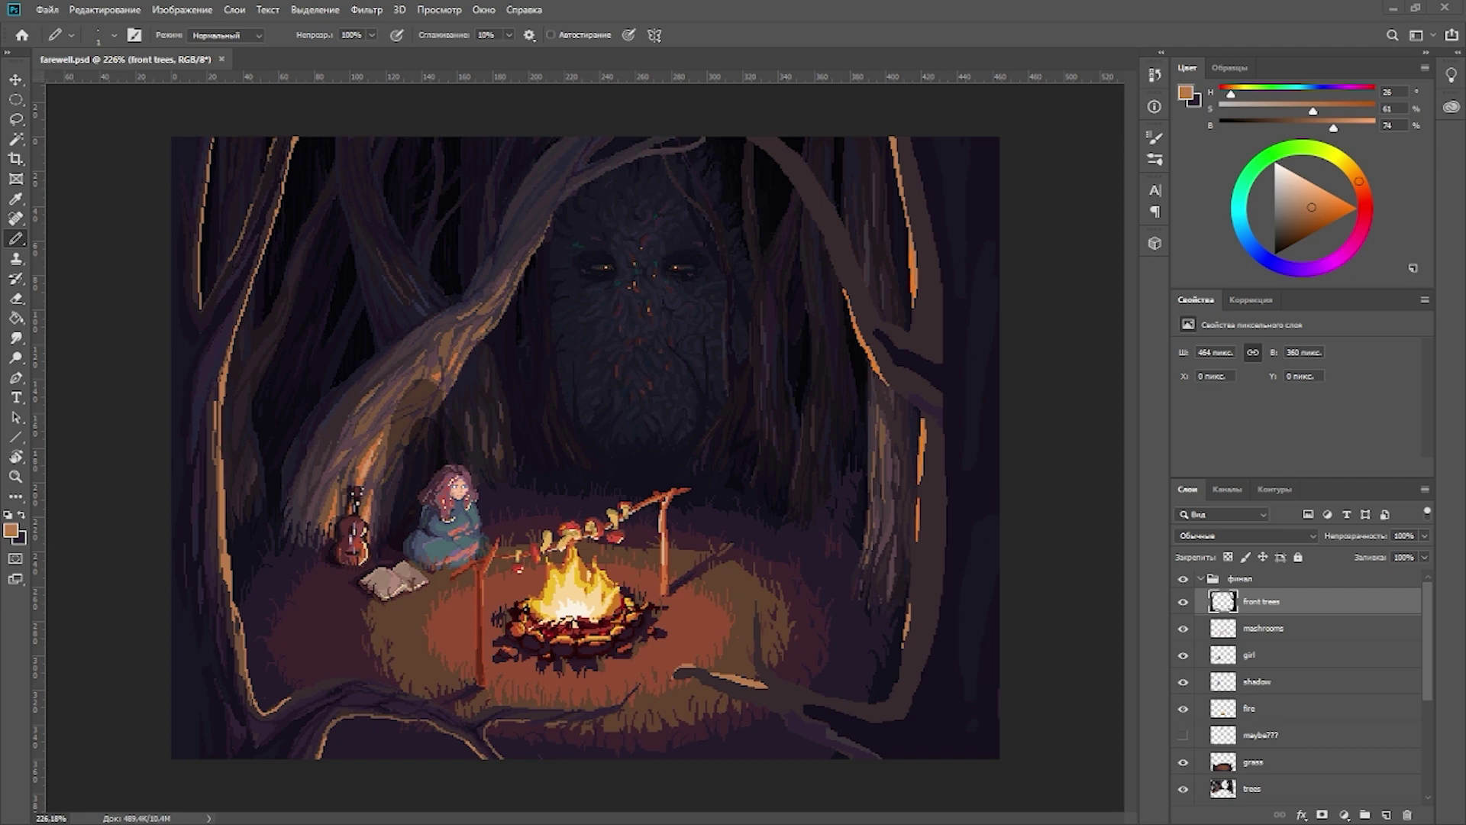
Step: Outline the upper edge of the middle foreground root and its thin tip with brown and orange rim light of hue 26
scroll(386, 670, "up", 3)
left_click(386, 670, "alt")
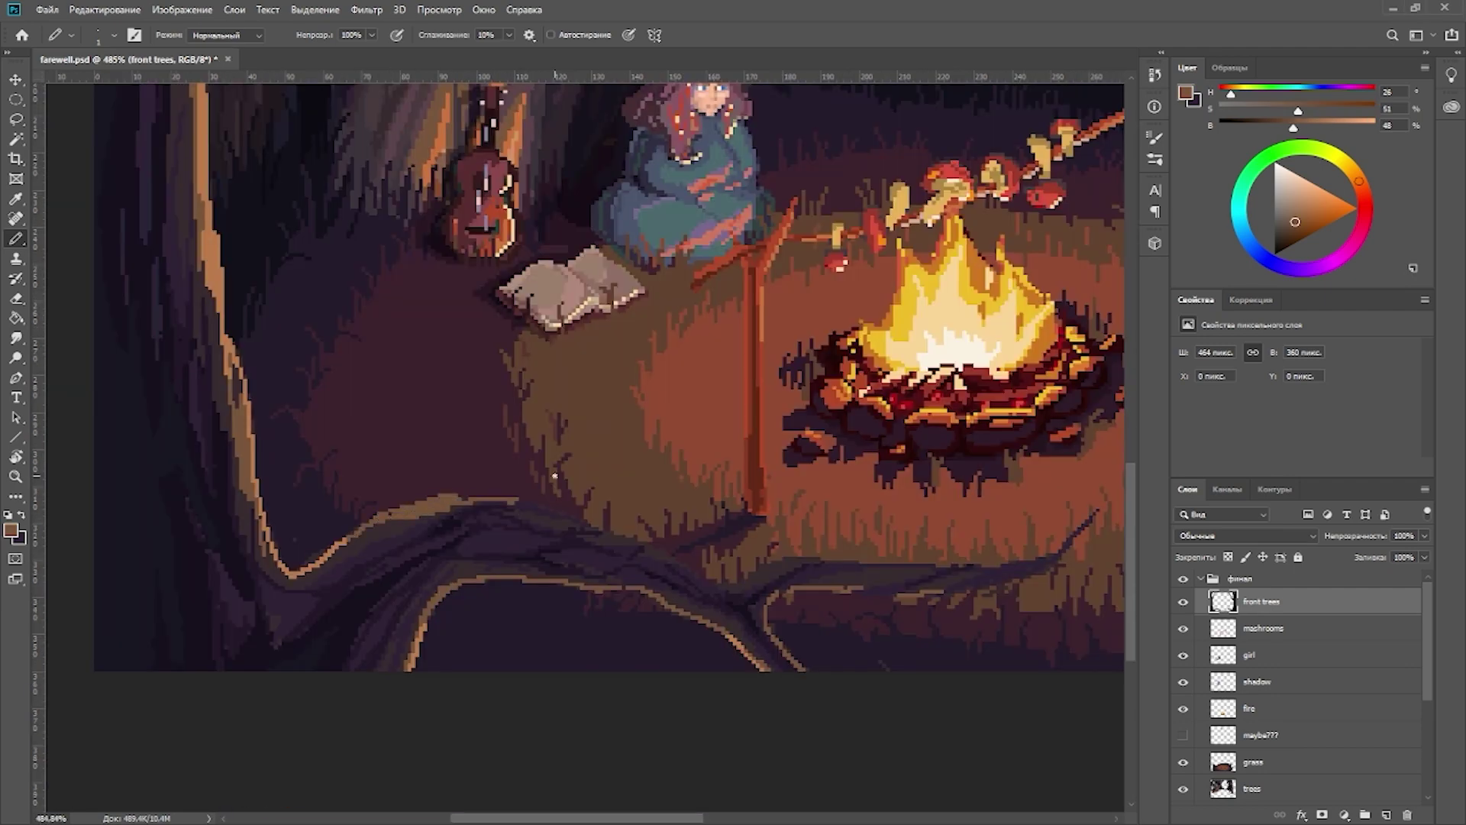
left_click_drag(458, 498, 794, 581)
left_click(794, 580, "alt")
left_click_drag(939, 565, 838, 580)
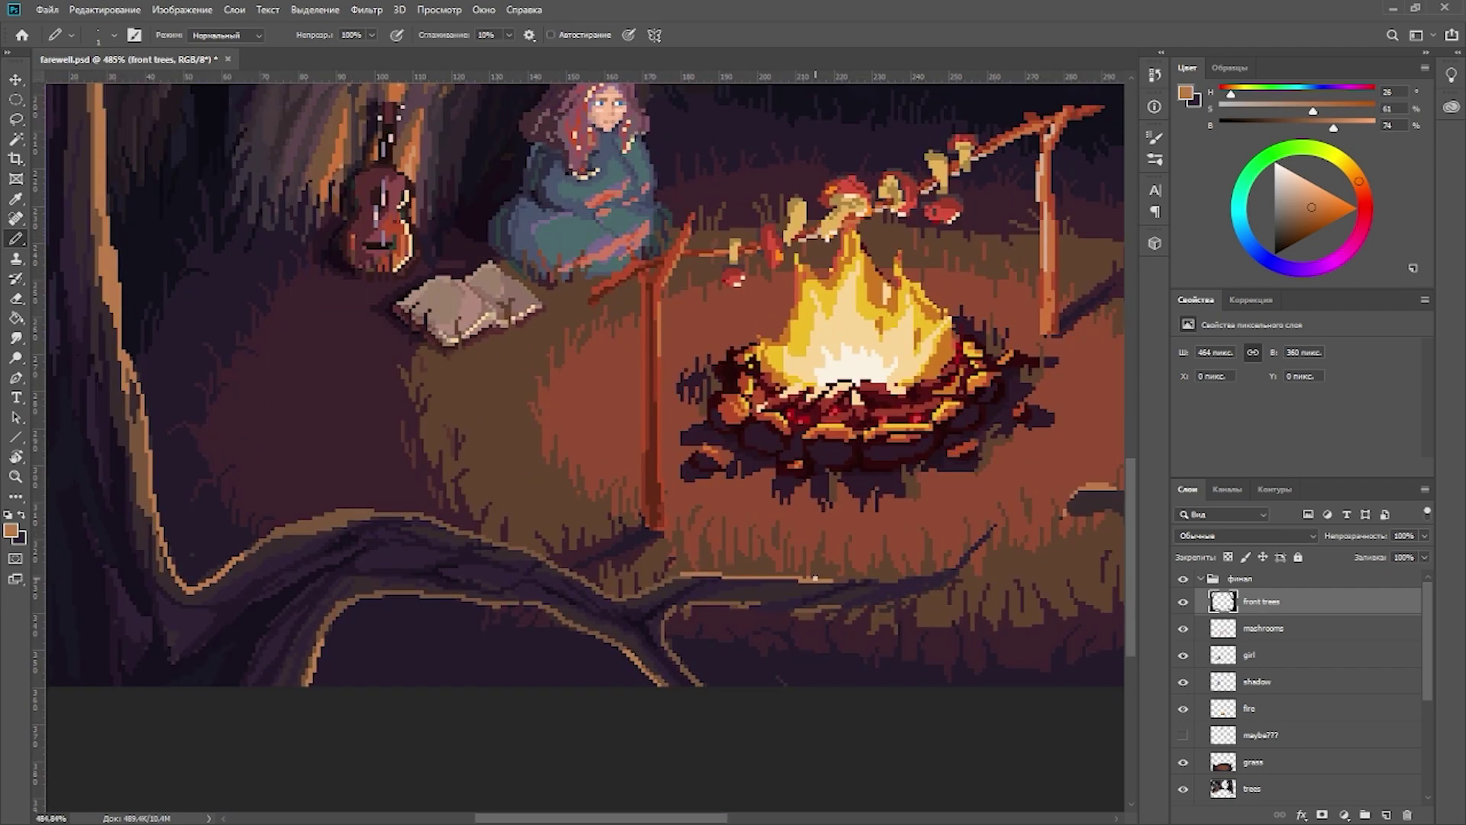
scroll(838, 580, "down", 3)
left_click_drag(795, 638, 844, 622)
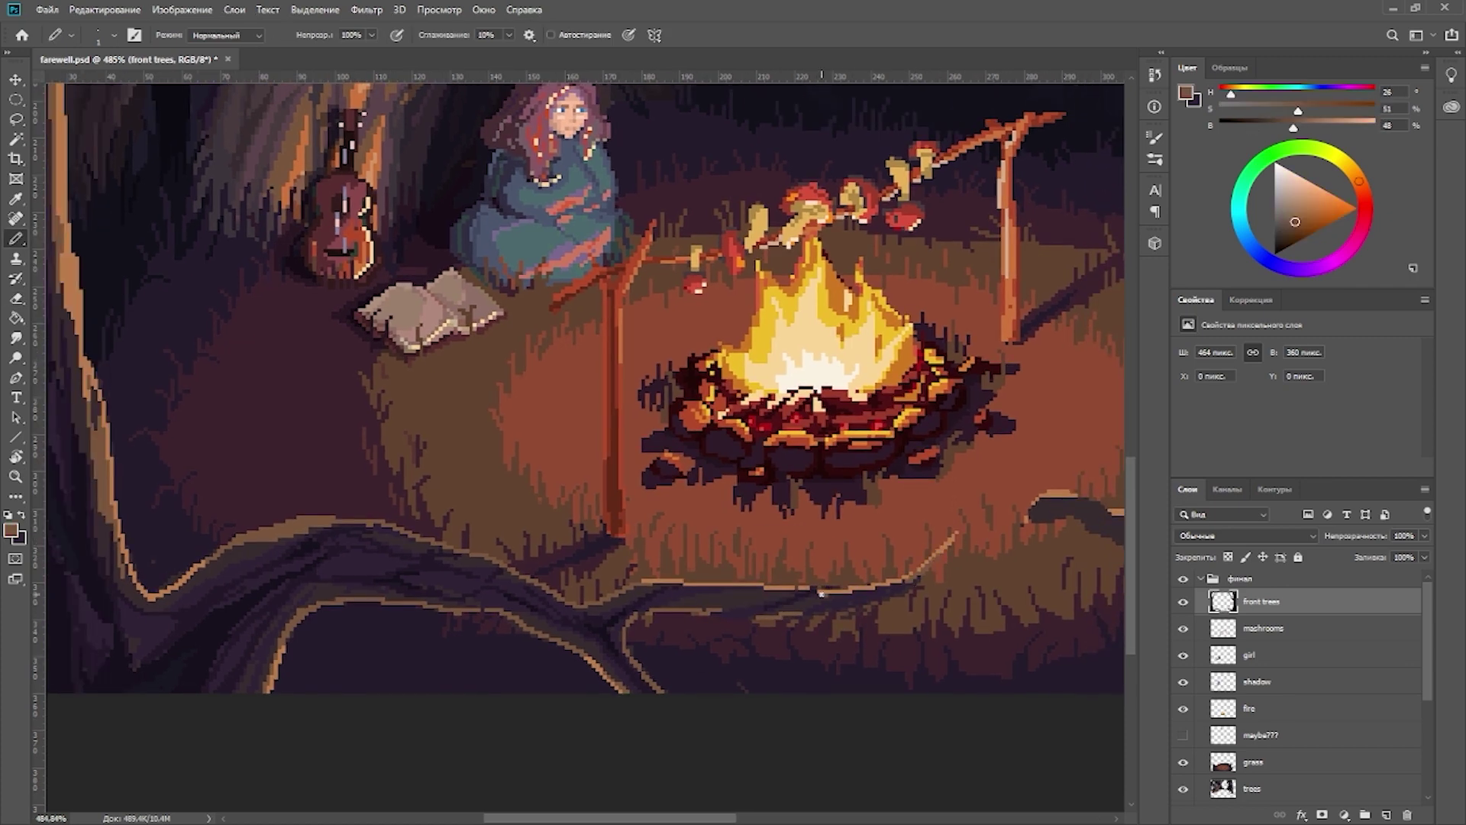
Step: Highlight the upper edge of the arched left root with orange of hue 26, saturation 61, brightness 74
scroll(551, 573, "up", 3)
left_click_drag(250, 548, 440, 532)
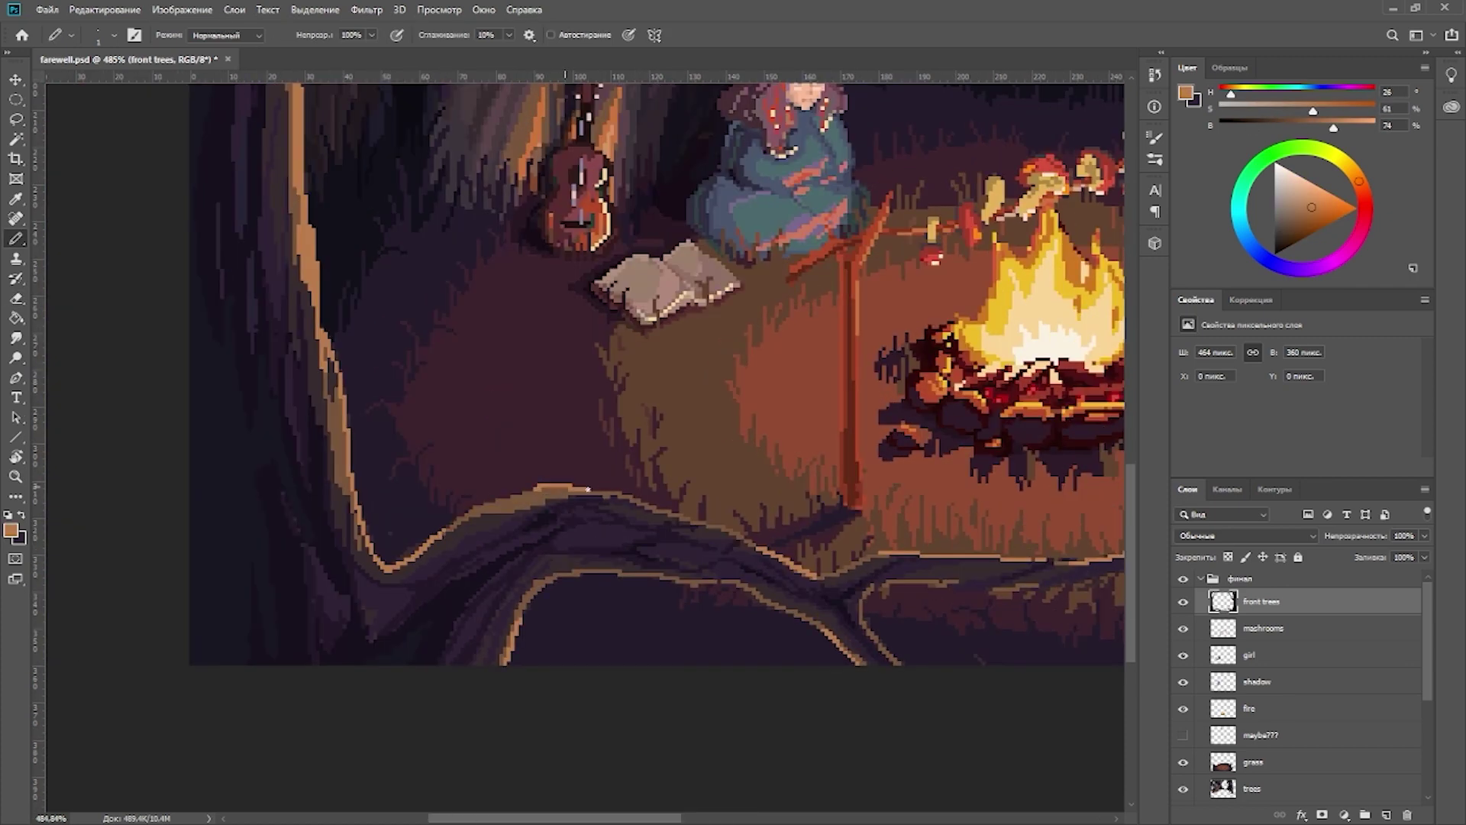
scroll(877, 452, "down", 3)
left_click(304, 697, "alt")
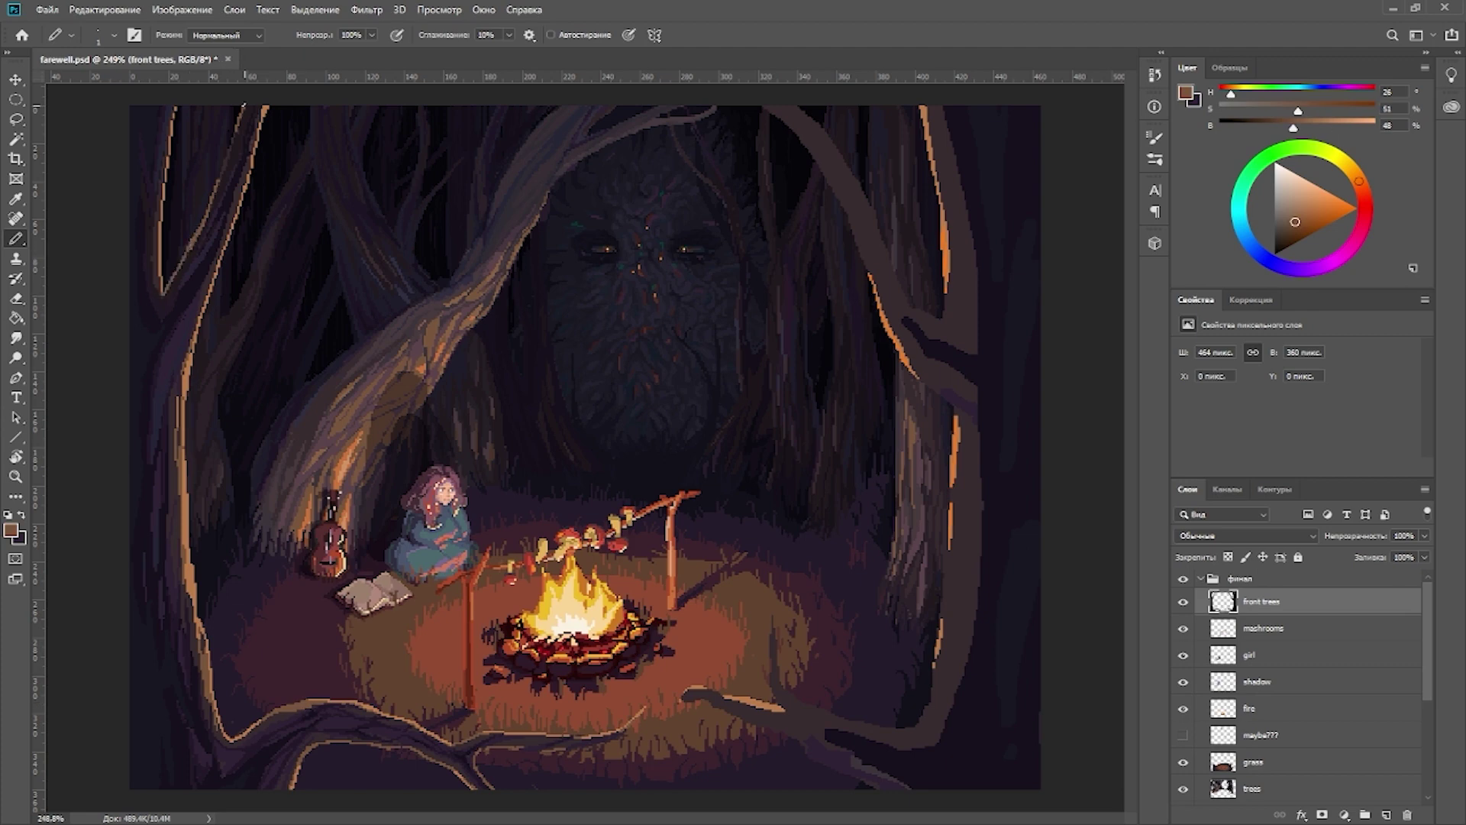
key("ctrl+z")
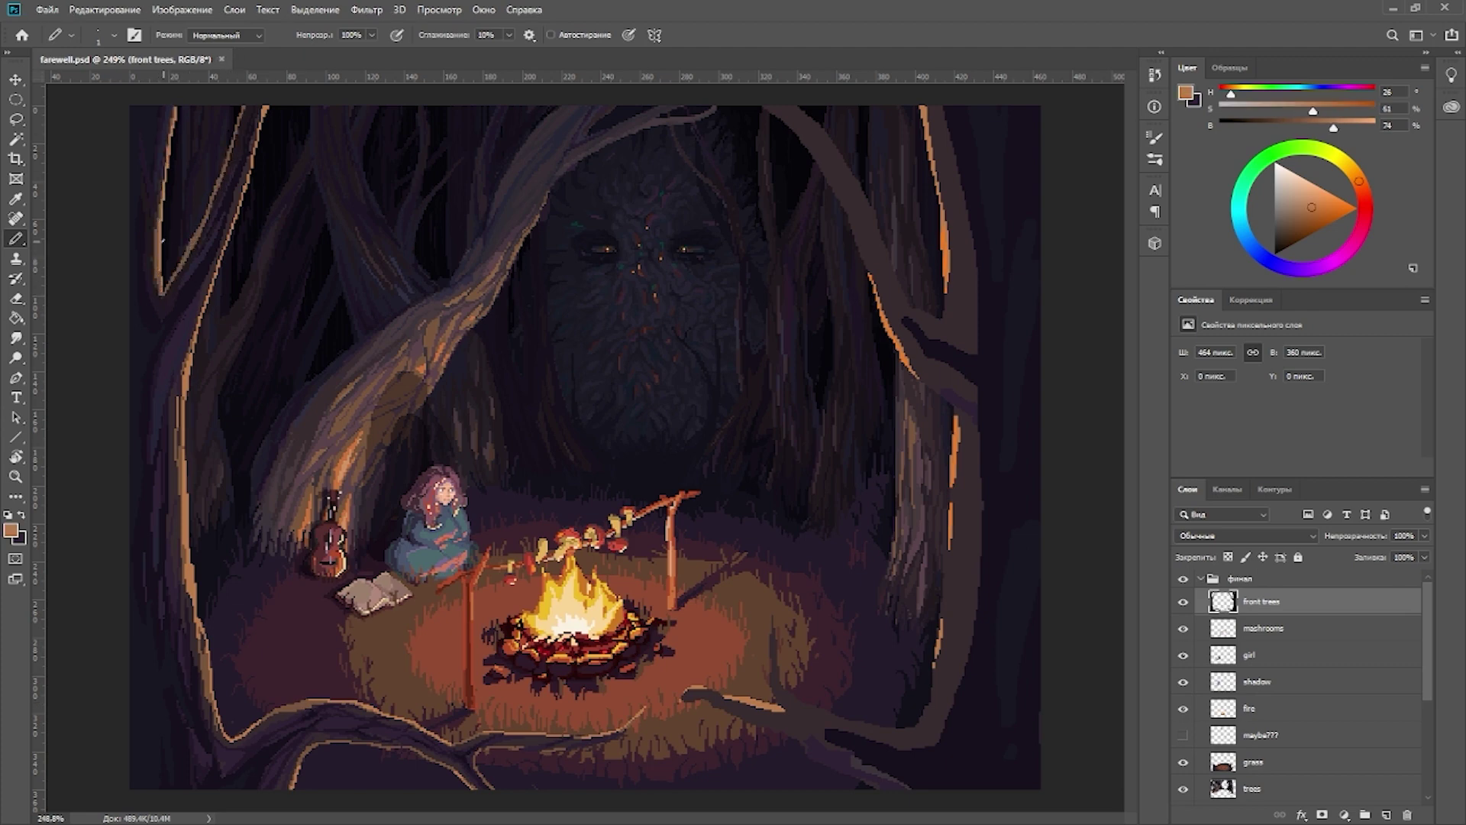
Step: Block in dark purple shading over the brown base of the right foreground trunk, its slanting branch and its root
left_click(895, 497, "alt")
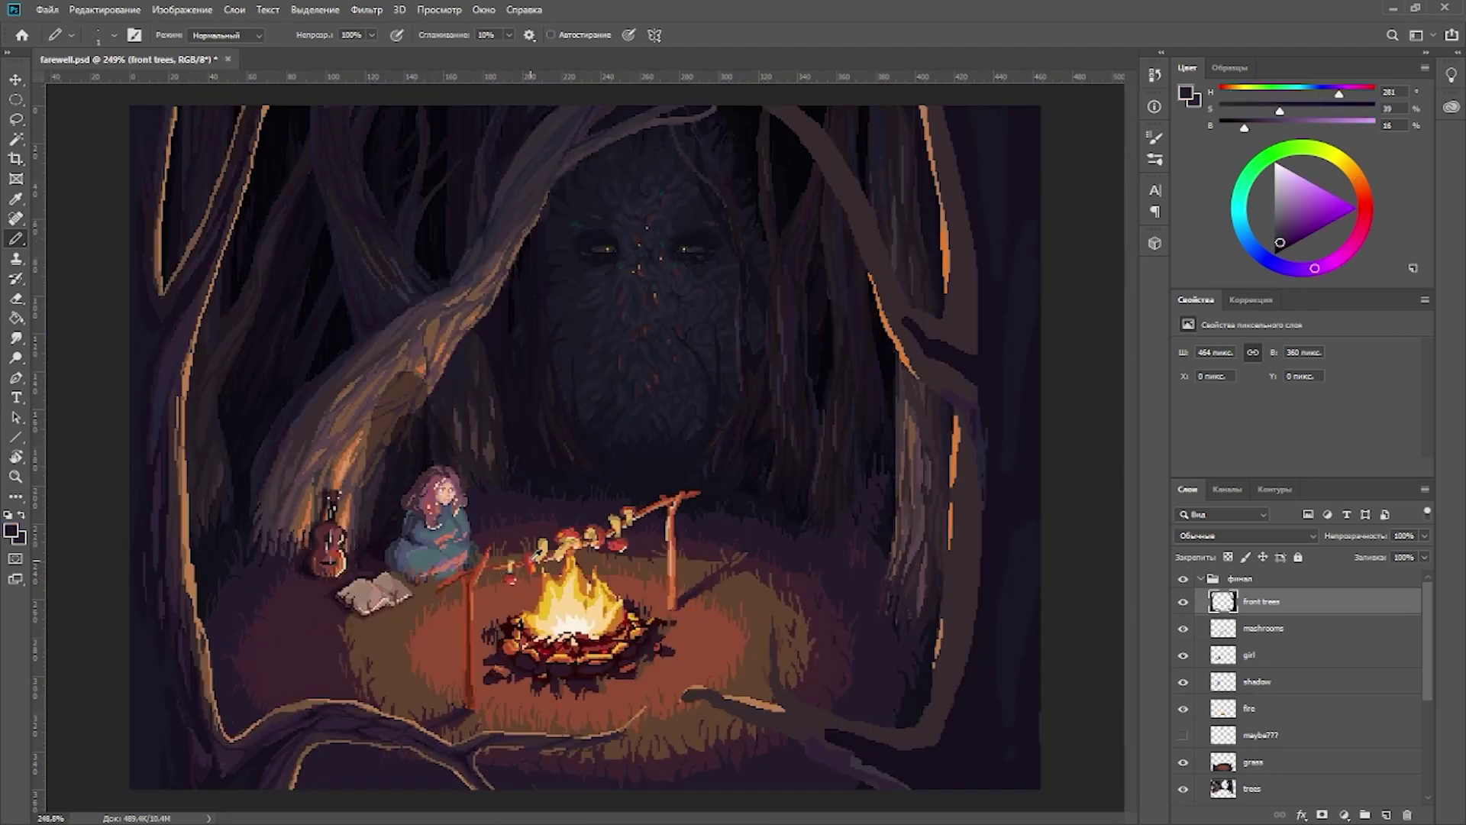
scroll(786, 580, "down", 1)
scroll(787, 580, "up", 1)
left_click(937, 413, "alt")
mouse_move(985, 638)
left_mouse_down()
mouse_move(969, 744)
mouse_move(840, 734)
left_mouse_up()
left_click(839, 753, "alt")
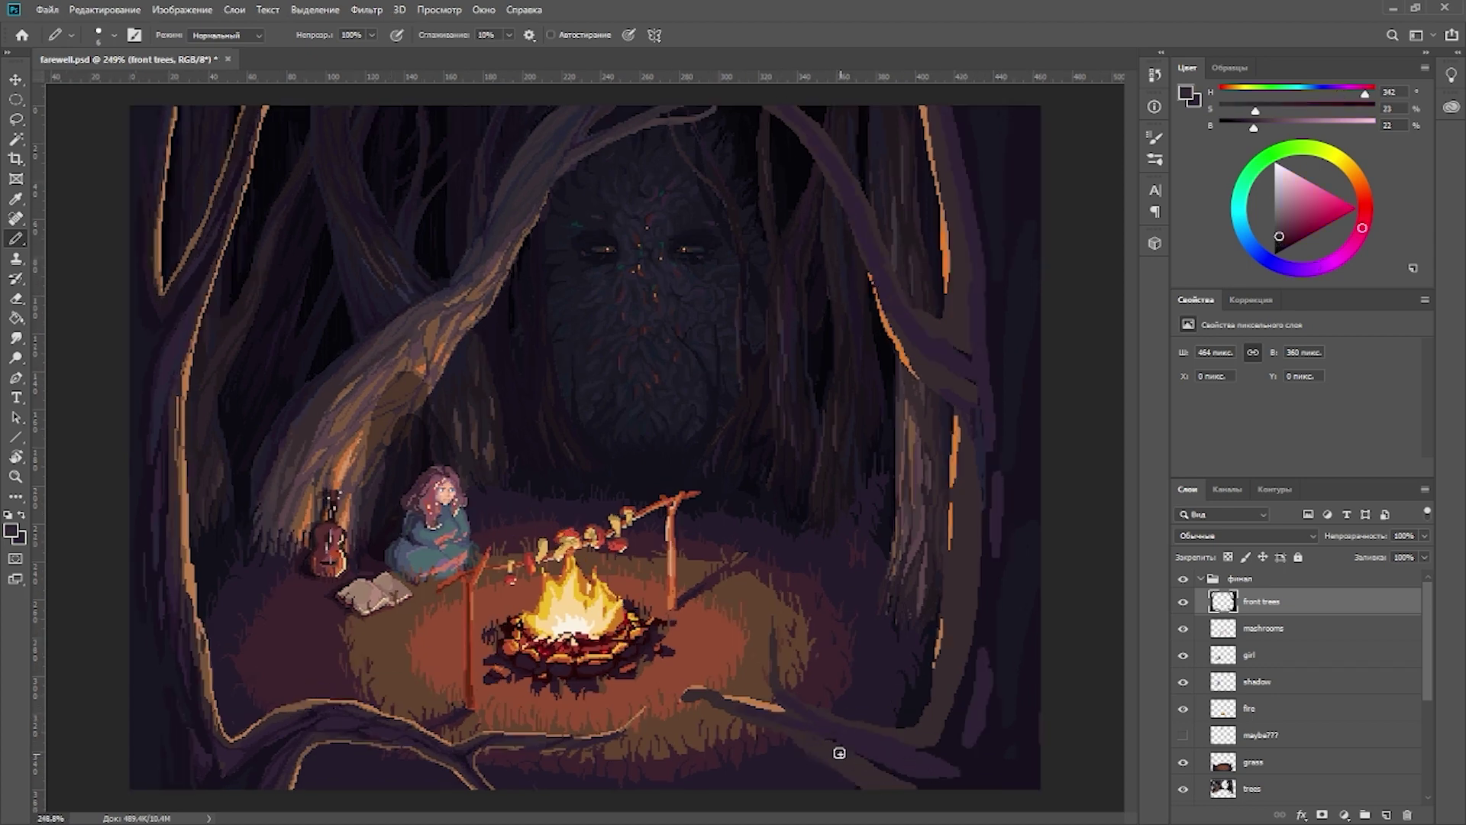
Step: Brighten the left trunk's rim and the middle root's tip with vivid orange of hue 27, brightness 98, sampled from the right branch
scroll(970, 672, "up", 1)
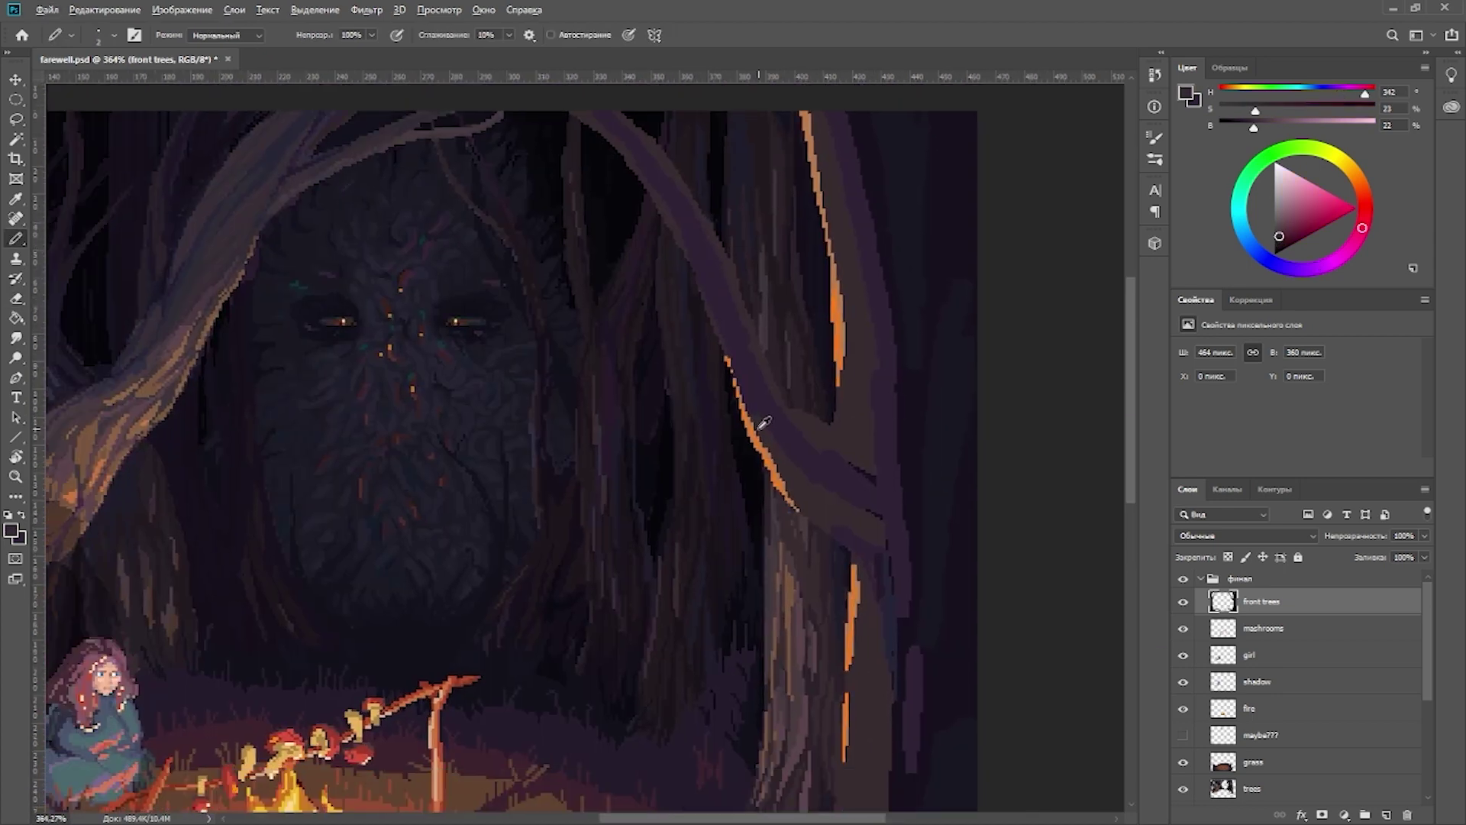
left_click(752, 431, "alt")
scroll(764, 600, "up", 3)
scroll(331, 397, "down", 5)
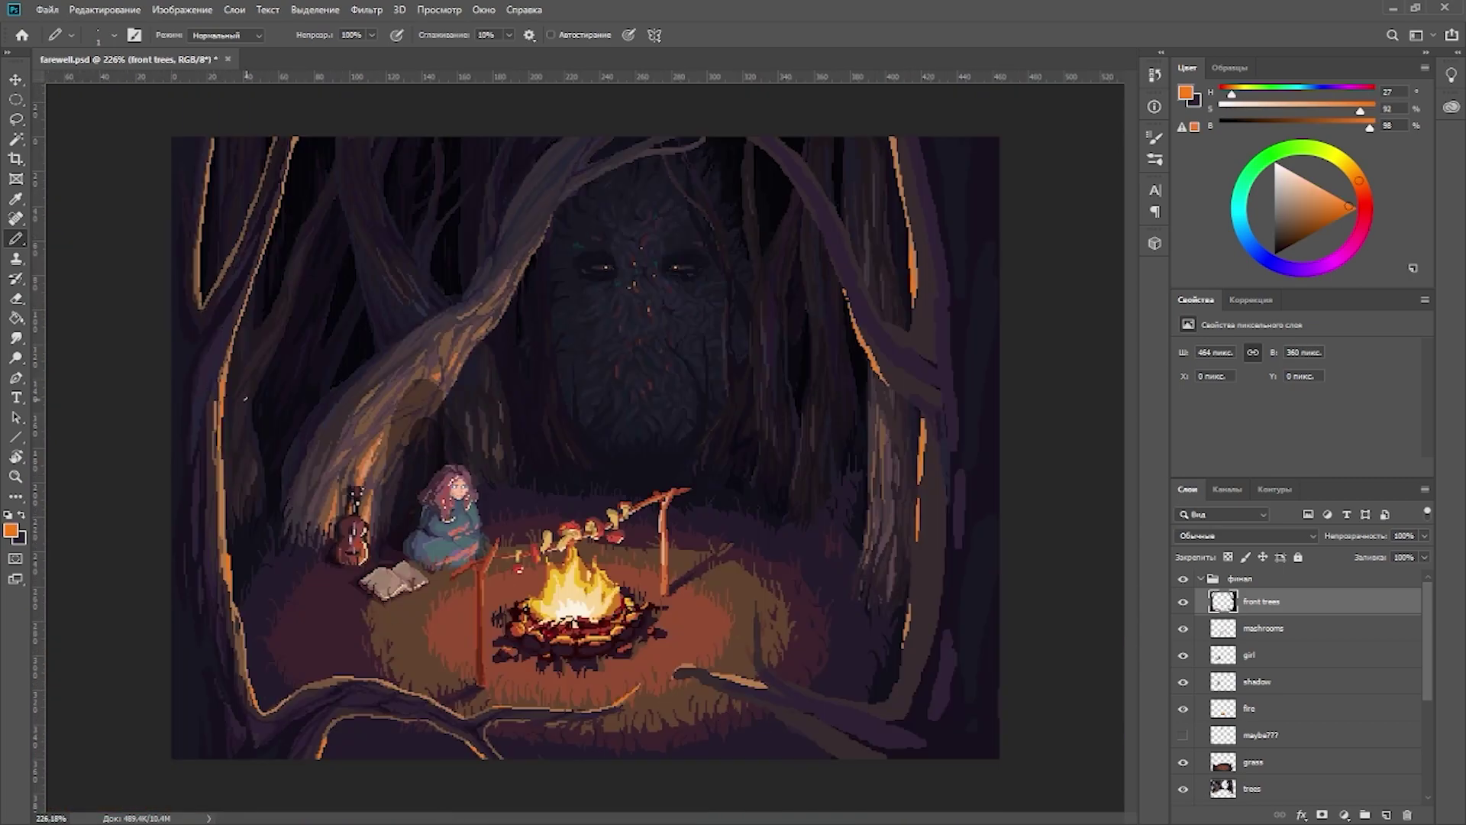
Step: Shade the right trunk's outer side and base with near-black blue of hue 240, brightness 13, and sampled dark purples
scroll(246, 398, "up", 2)
left_click(957, 212, "alt")
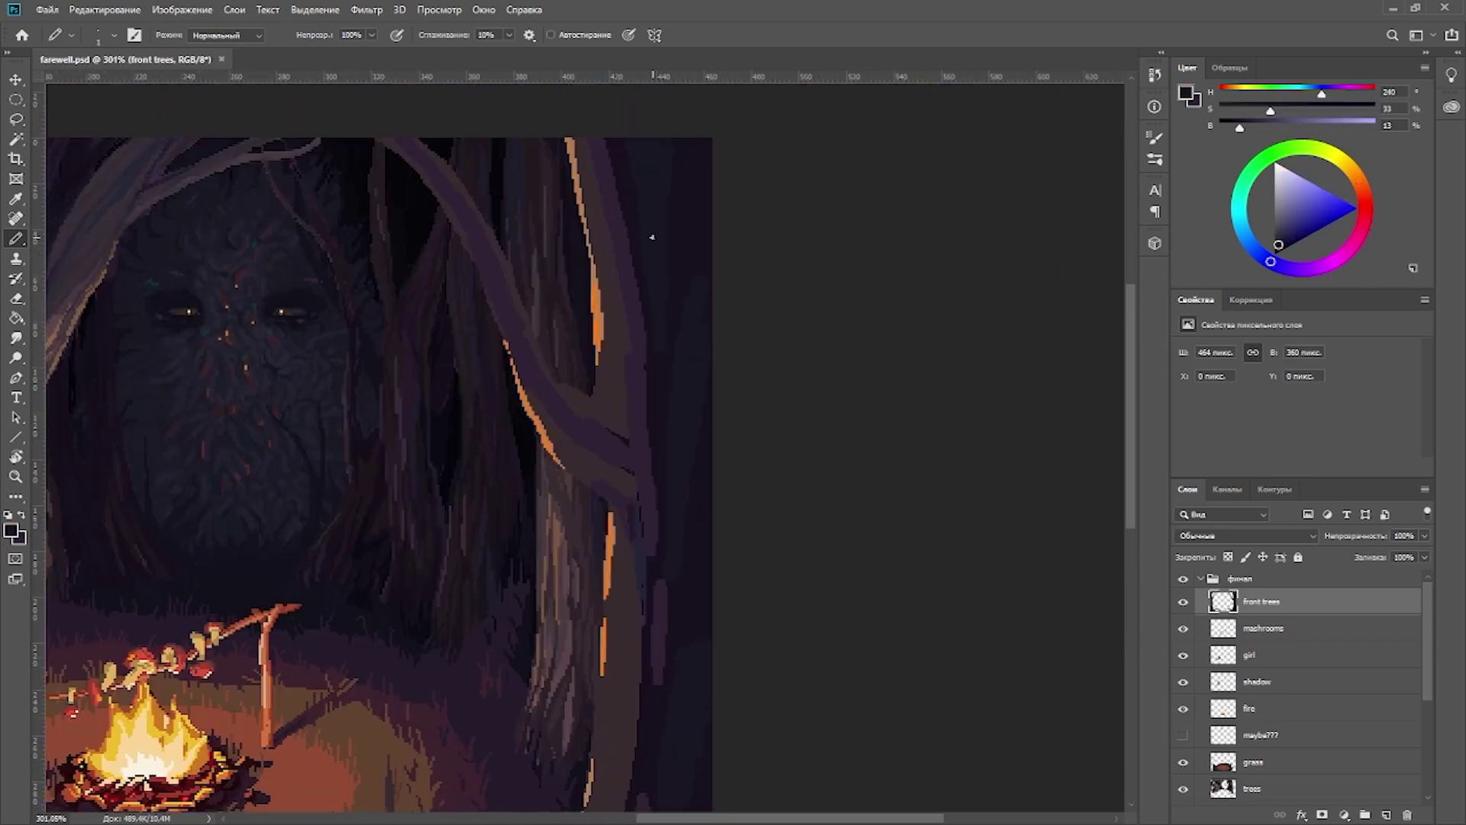
left_click(947, 224)
scroll(947, 224, "down", 2)
left_click(912, 738, "alt")
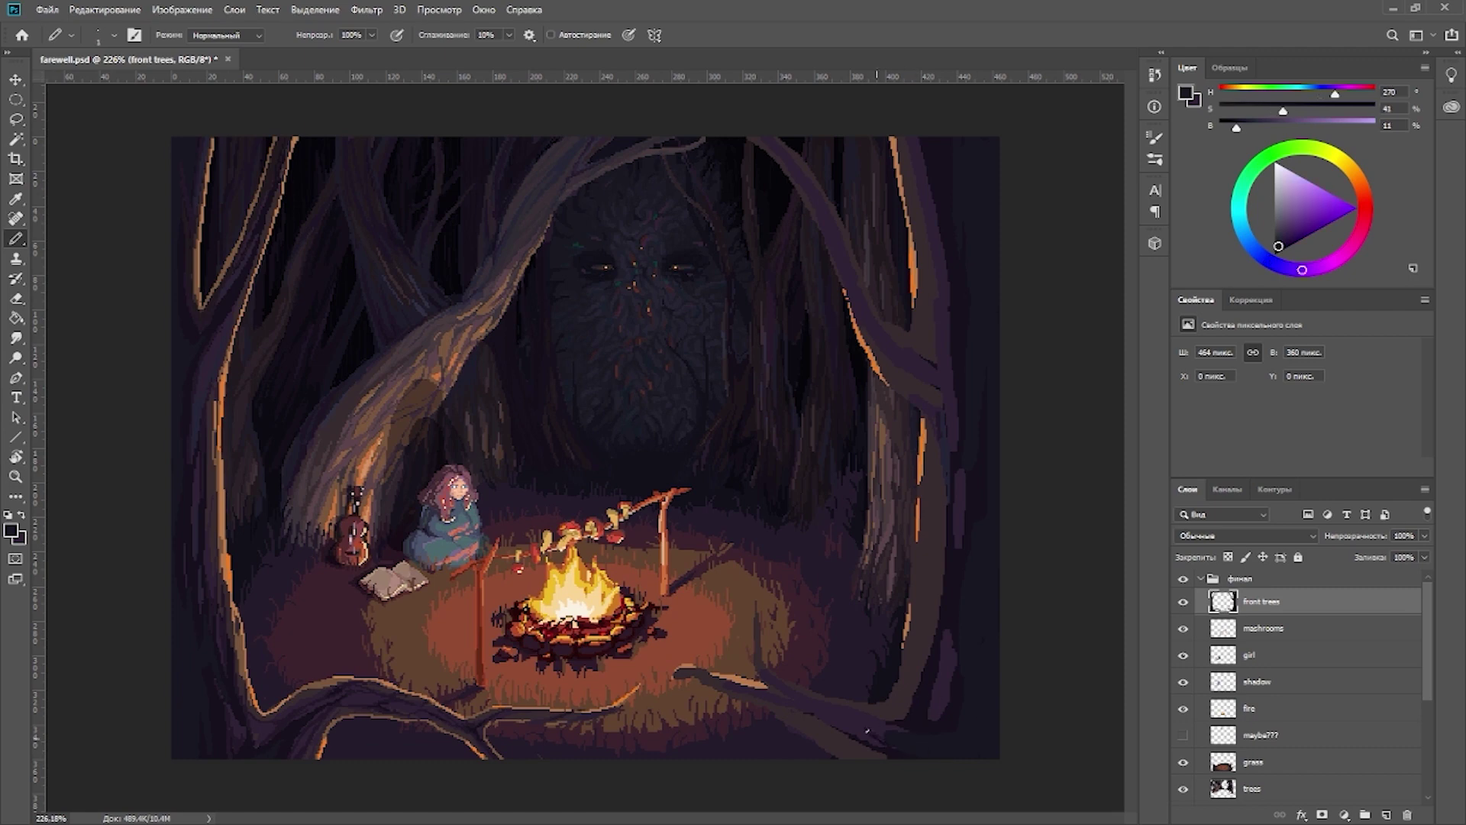
left_click(966, 742, "alt")
left_click(955, 710, "alt")
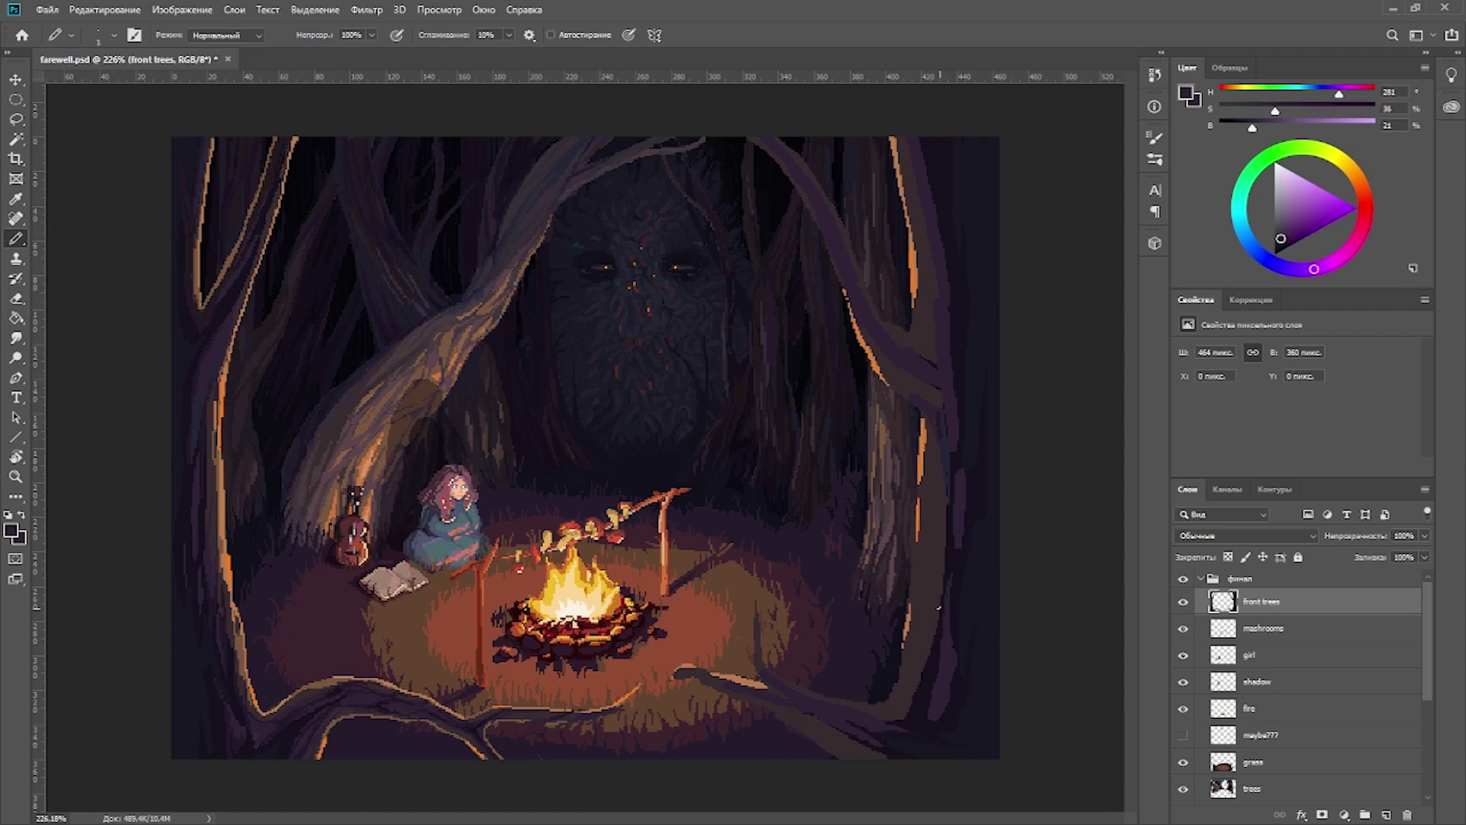
left_click(940, 649, "alt")
left_click(968, 747, "alt")
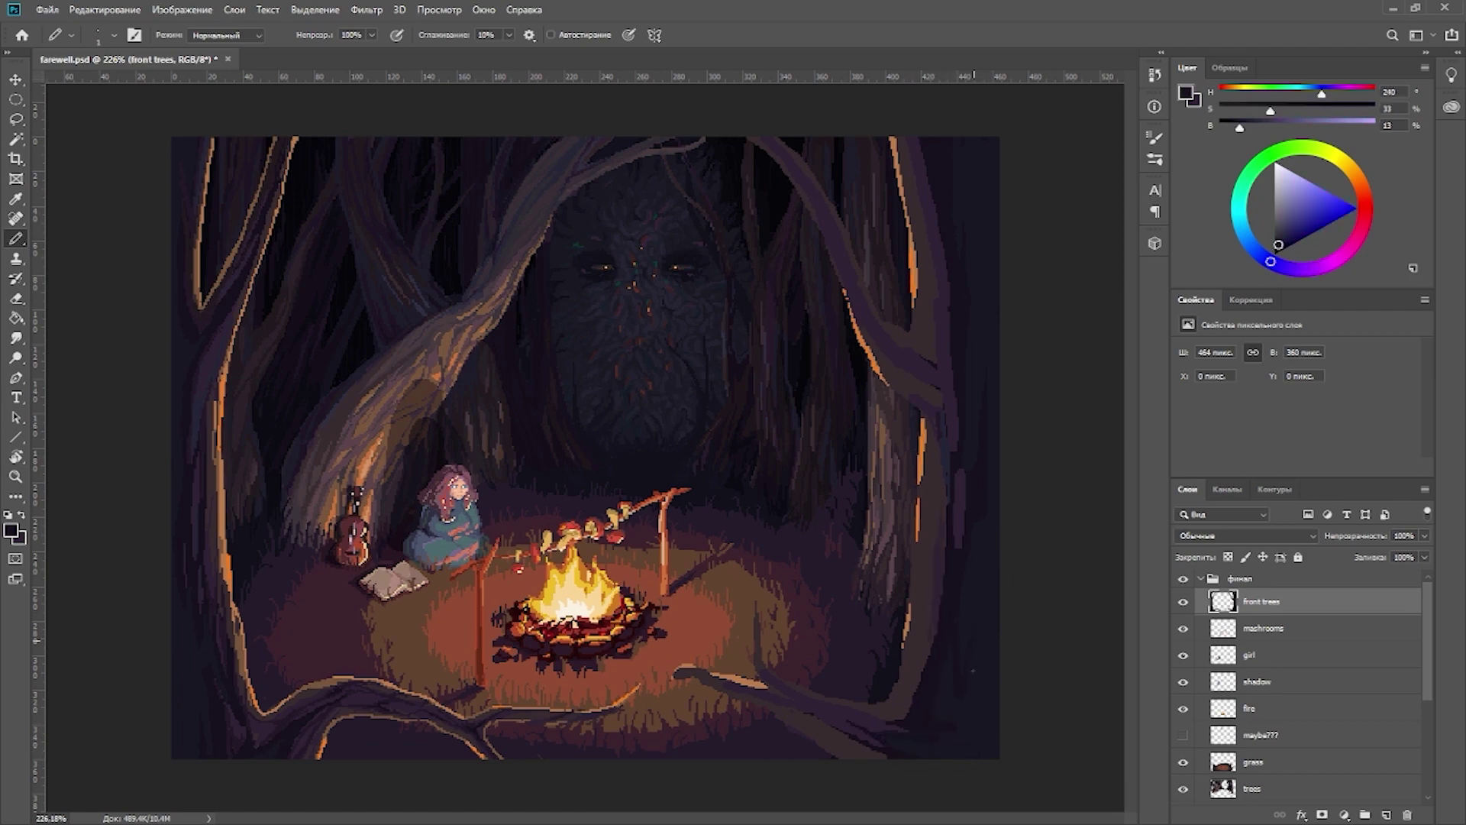
left_click(946, 710, "alt")
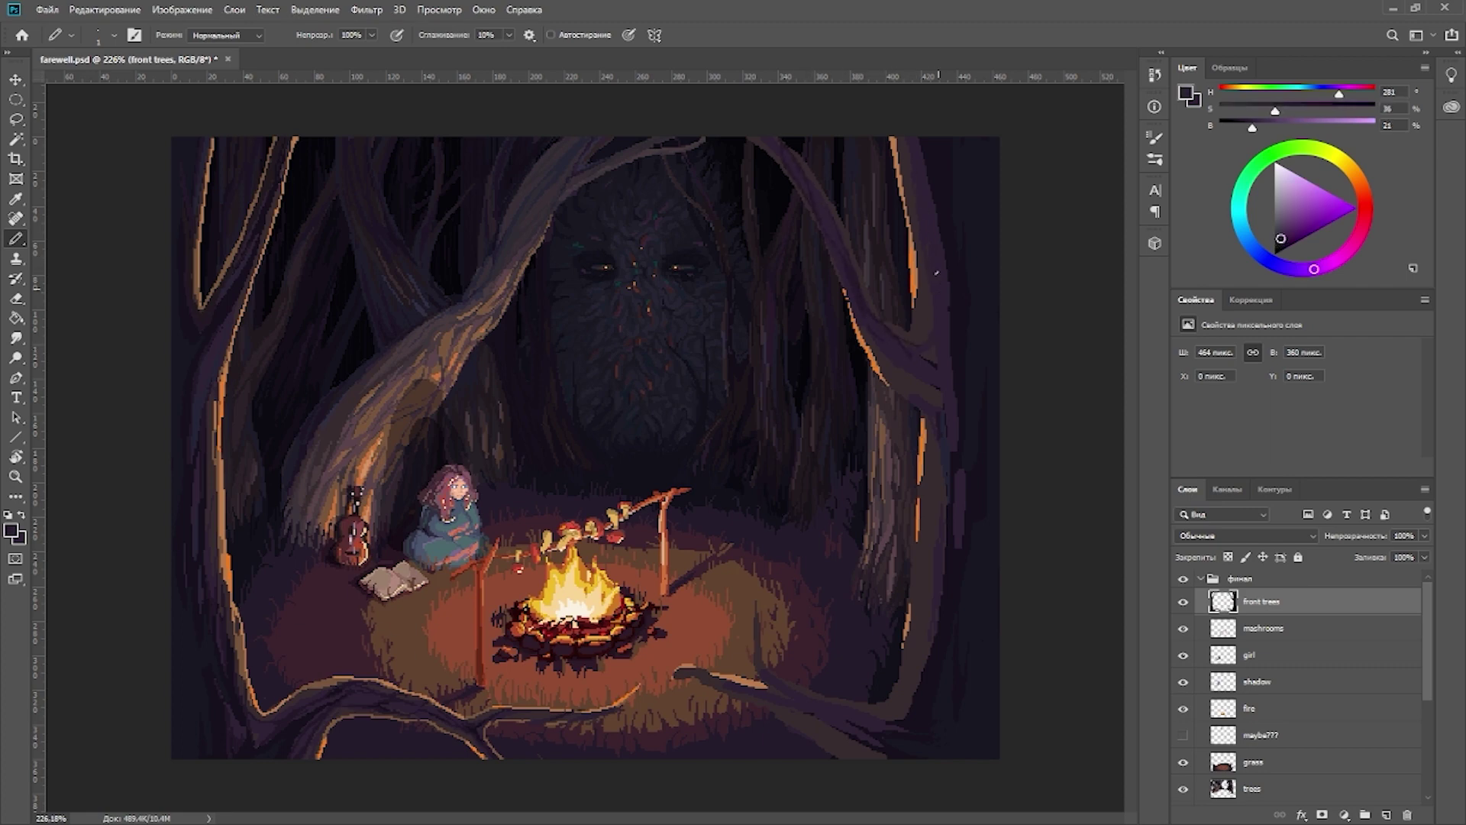
Step: Paint bark lines on the upper right trunk and its slanting branch with purples of hue 281 and 270
left_click(936, 272, "alt")
left_click(946, 260, "alt")
left_click(954, 315, "alt")
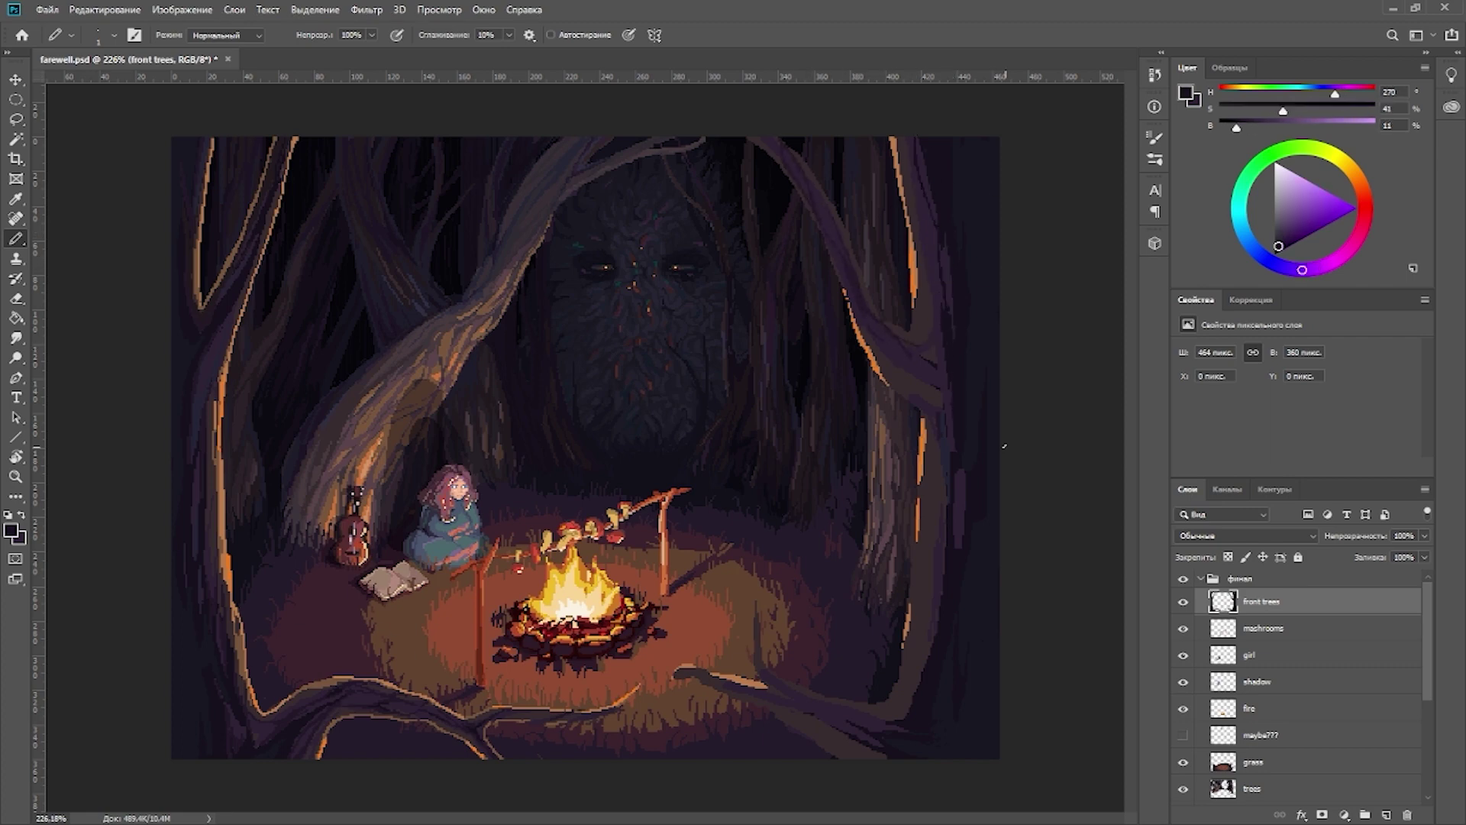
left_click(933, 313, "alt")
left_click(934, 290, "alt")
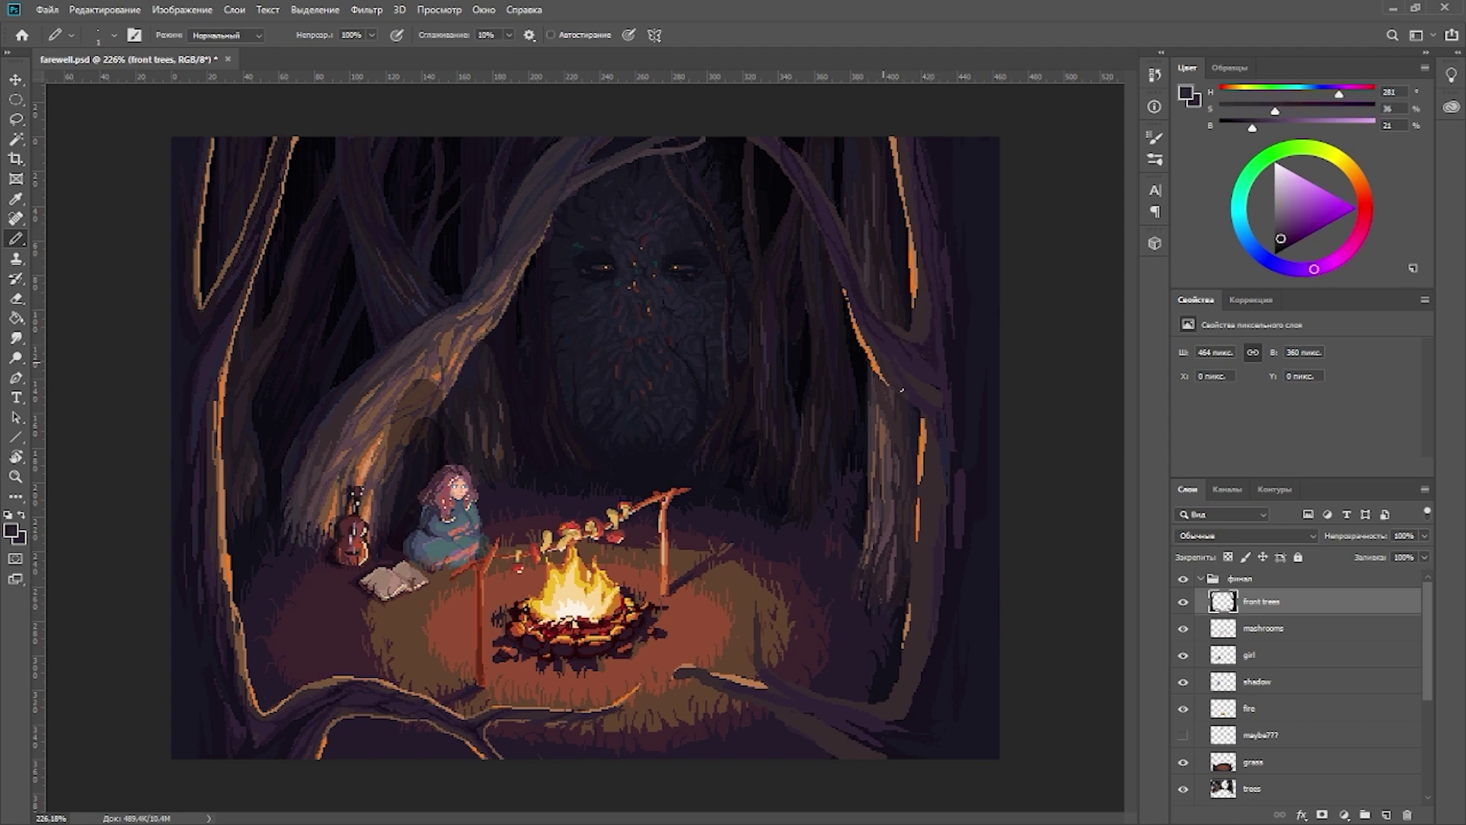
left_click(924, 347, "alt")
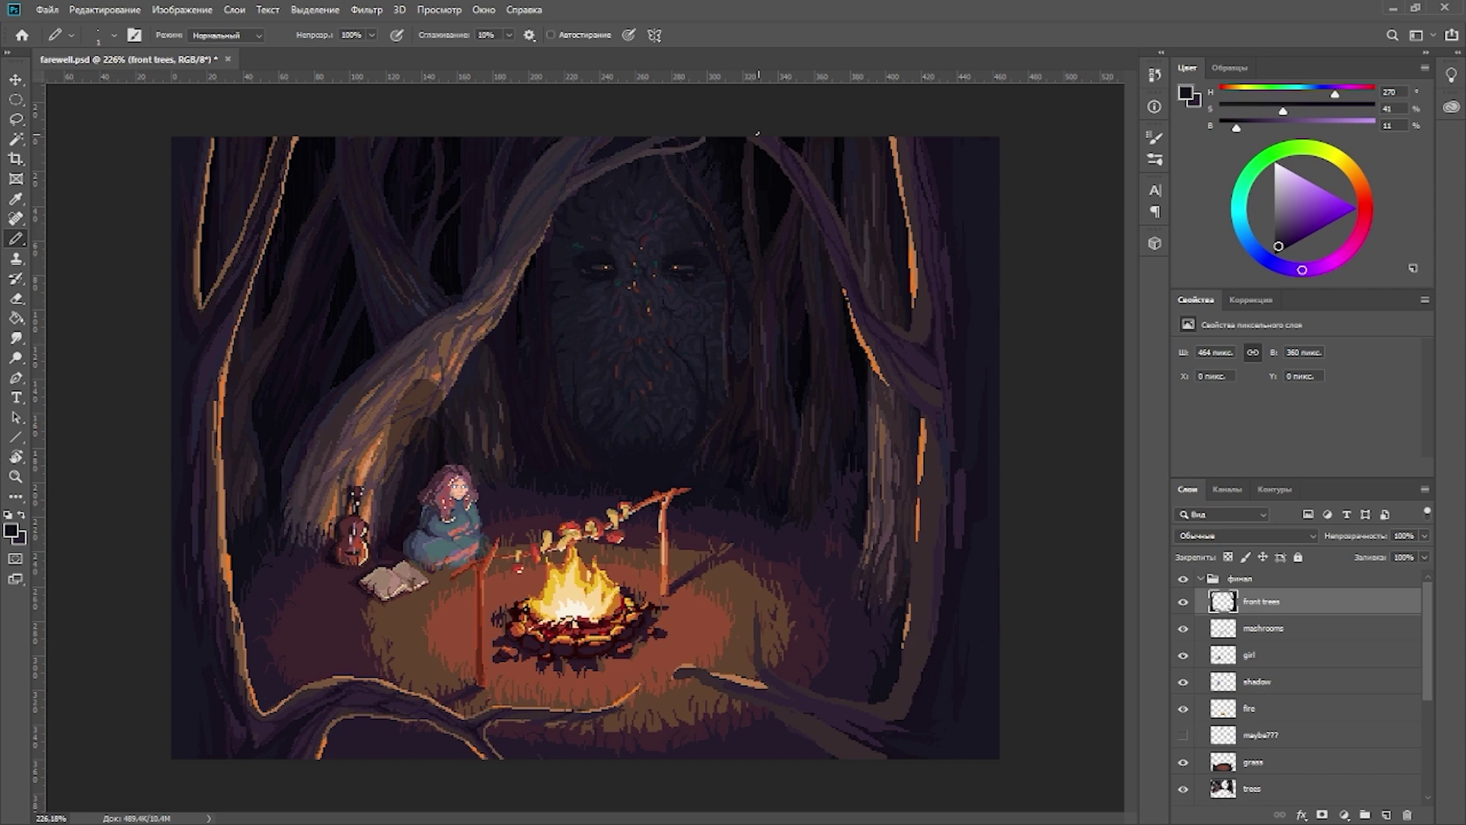
Step: Save the file and extend the bark shading down the right trunk with sampled purples and dark blue
key("ctrl+s")
left_click(945, 333, "alt")
left_click(918, 364, "alt")
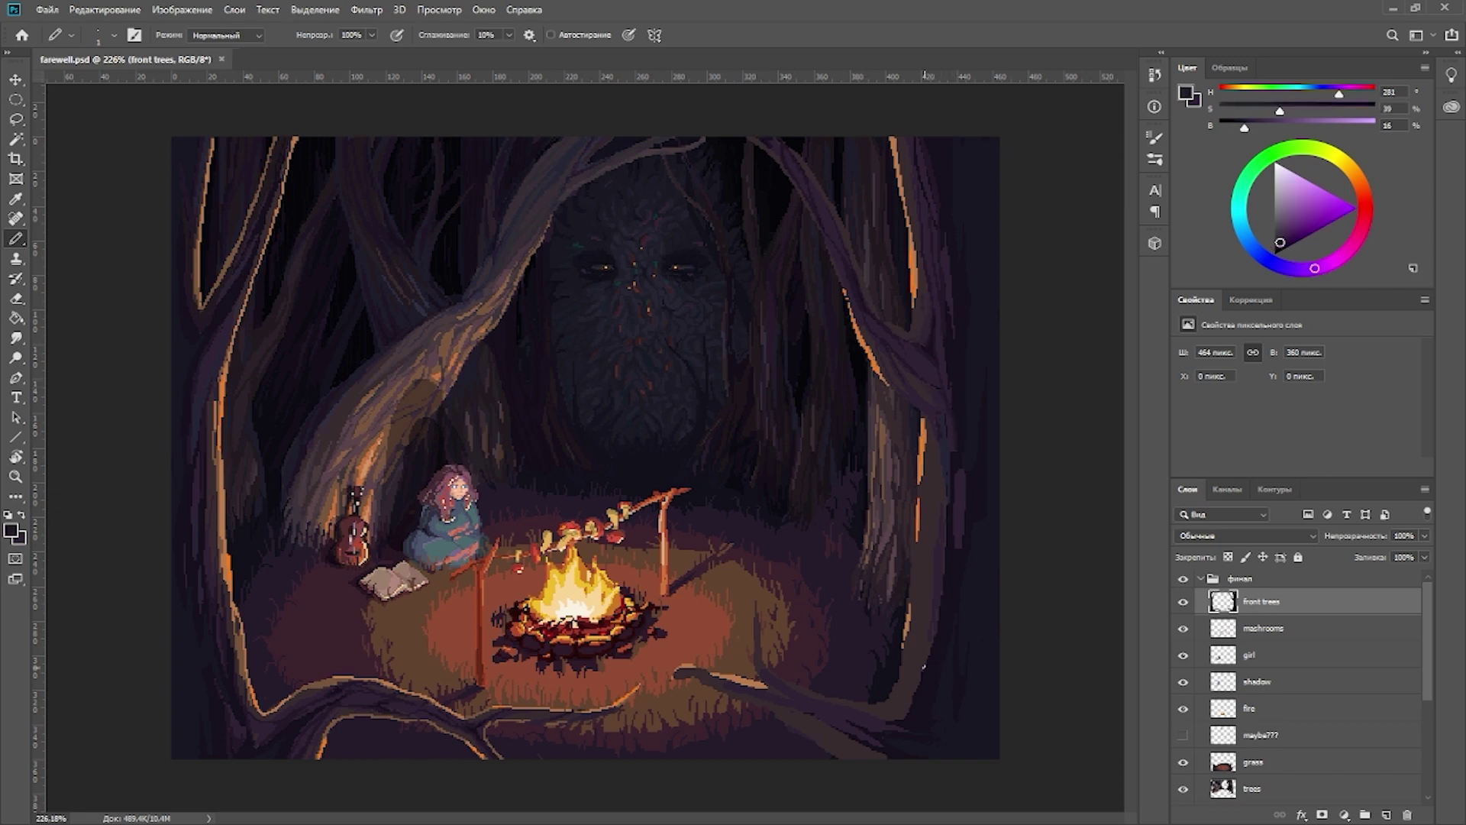
left_click(942, 480, "alt")
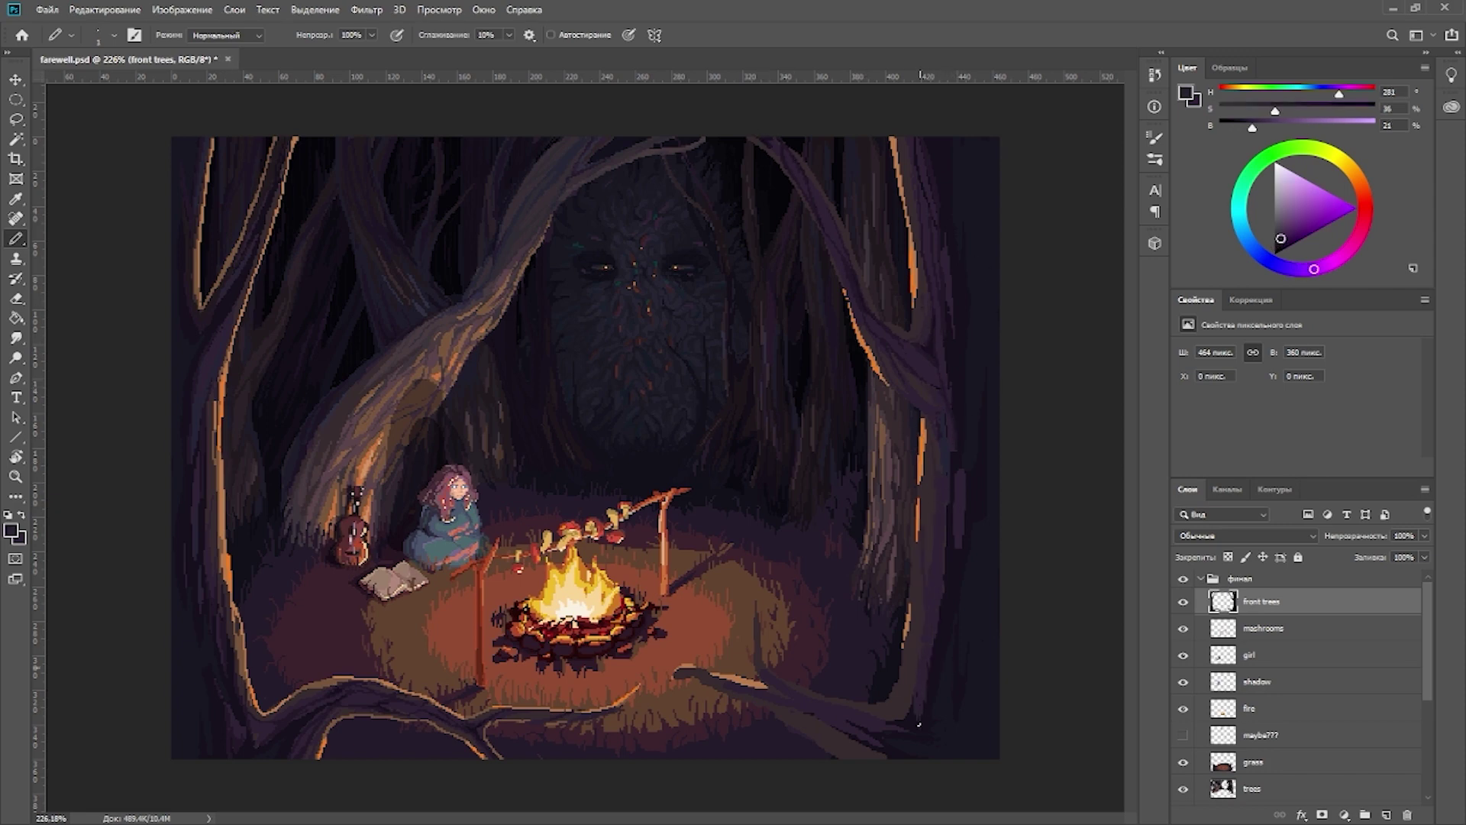
left_click(892, 317, "alt")
key("ctrl+s")
left_click(947, 427, "alt")
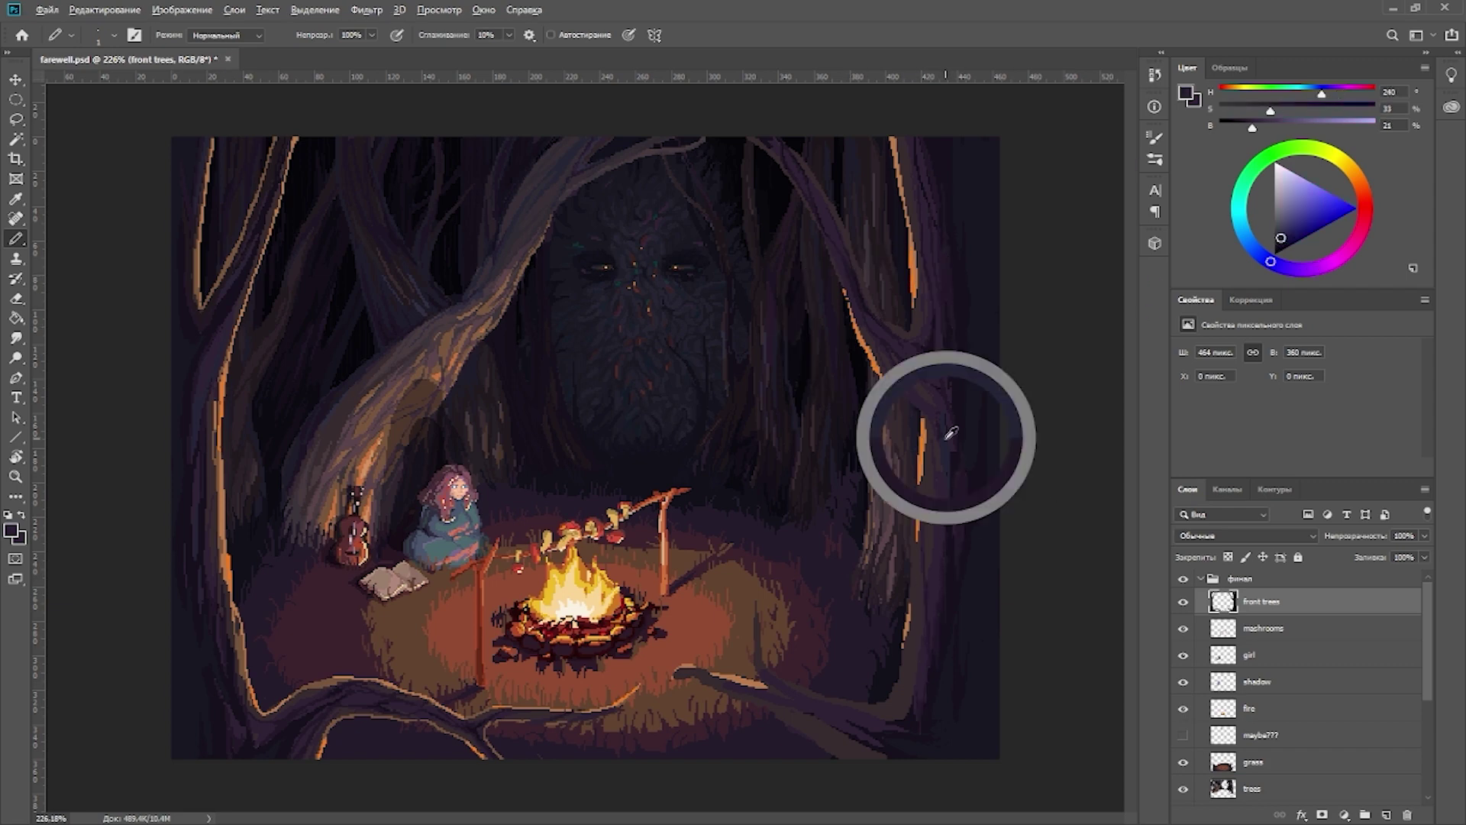
Step: Trim the right foreground root's tip with the eraser and texture the root with bark strokes in sampled dark blue and purples
key("e")
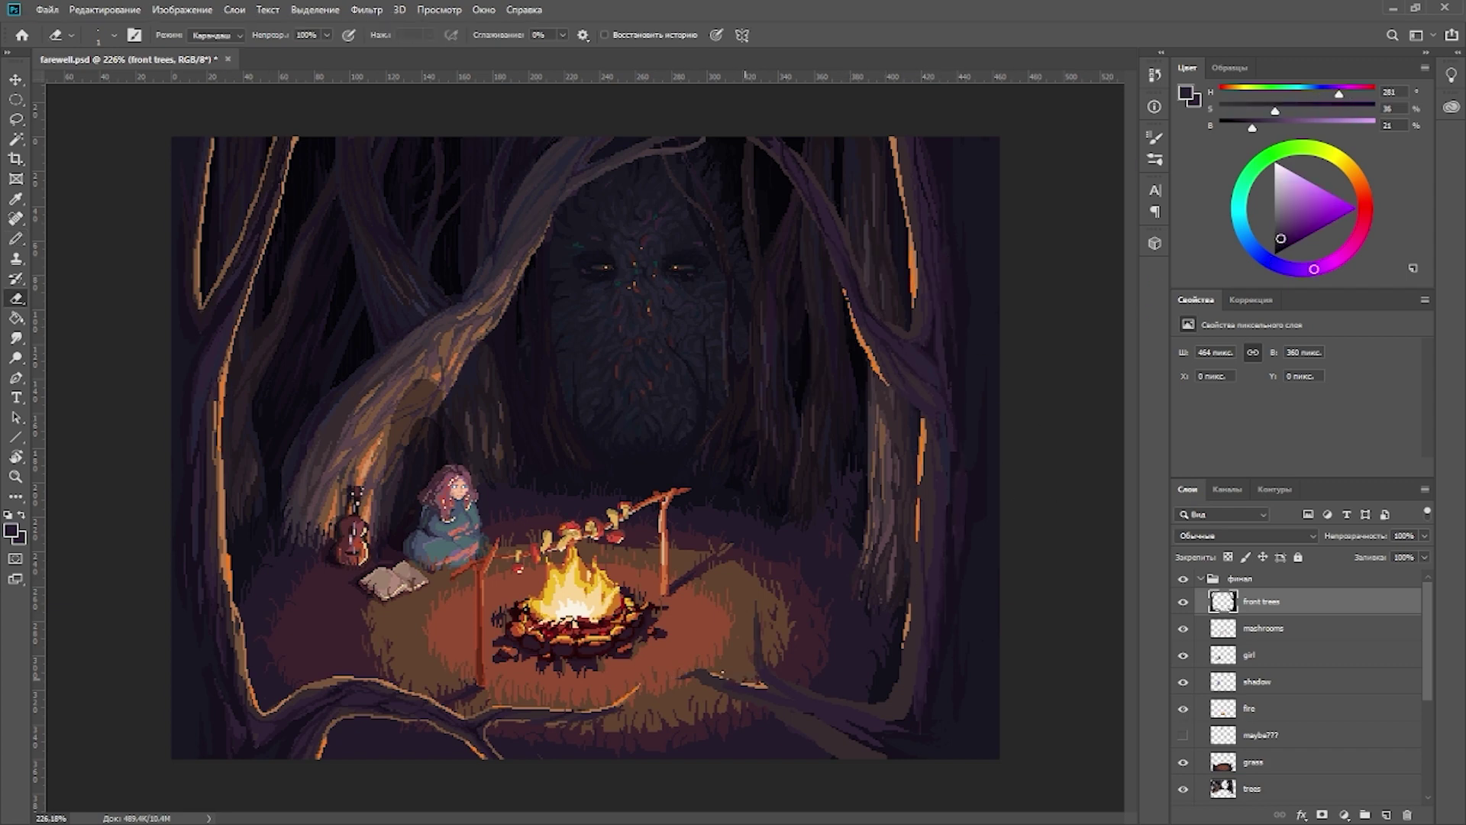
key("b")
left_click(928, 497, "alt")
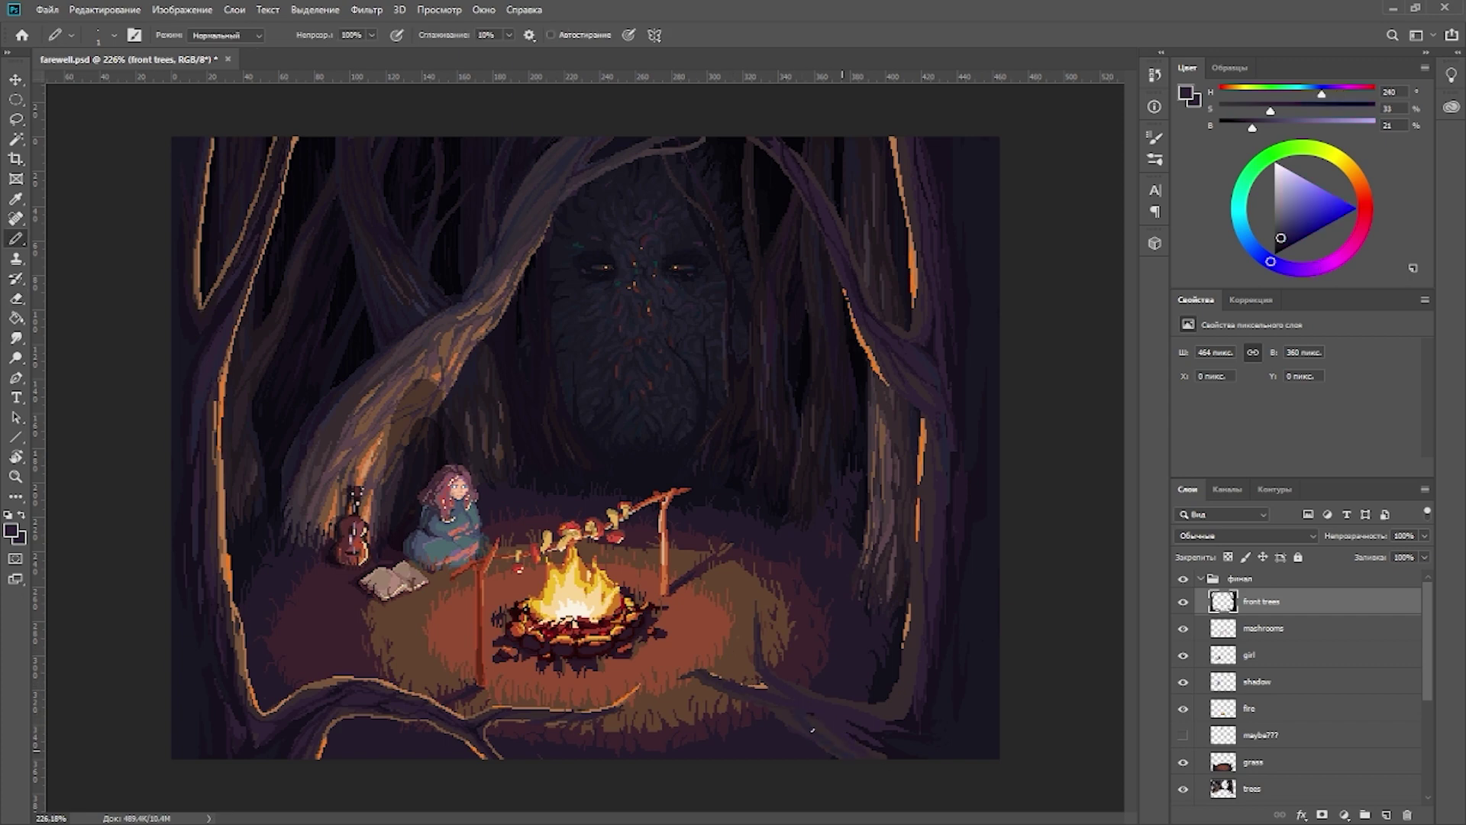
key("ctrl+s")
left_click(775, 678, "alt")
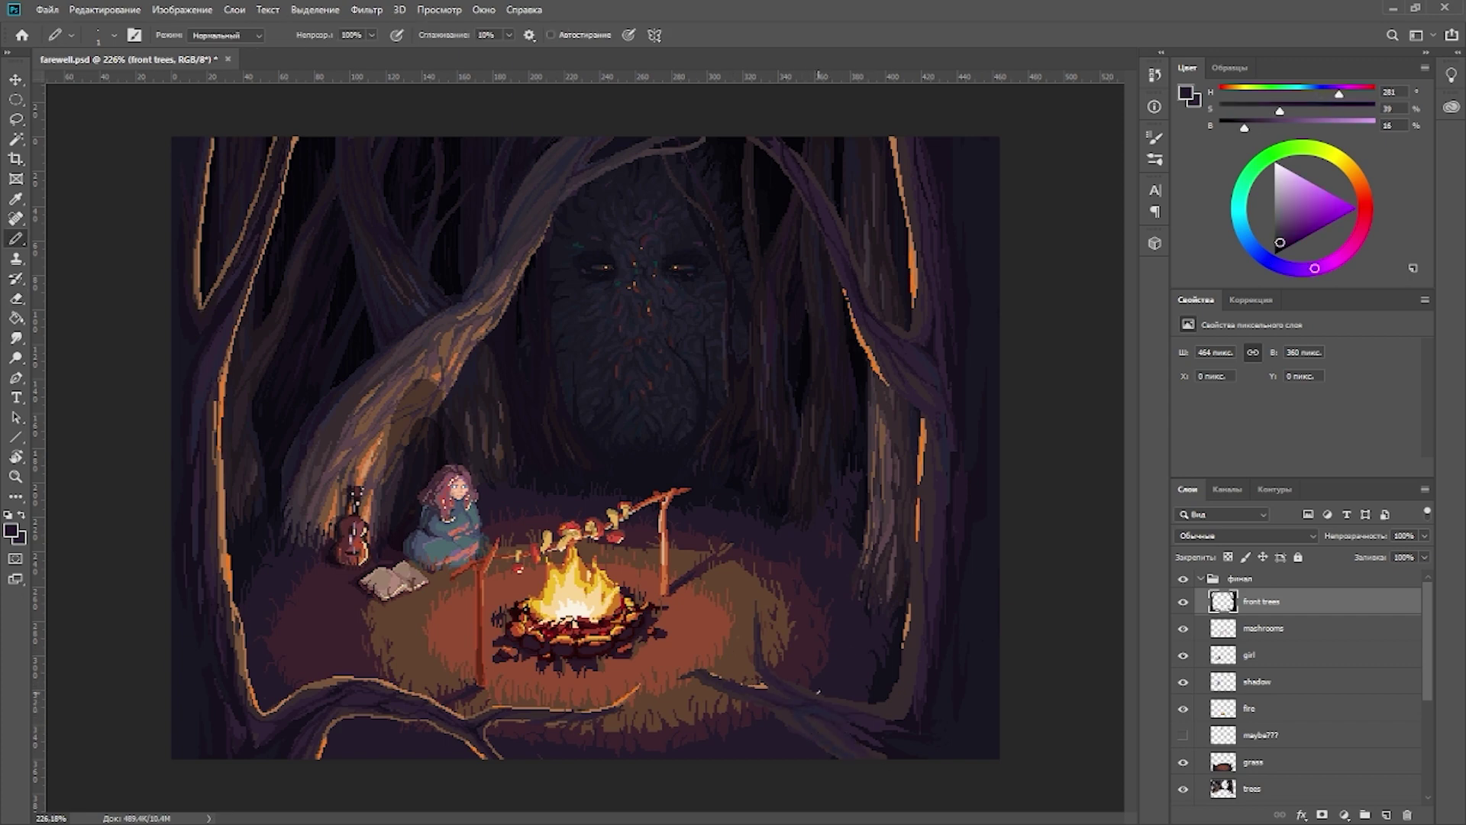
left_click(819, 694, "alt")
left_click(856, 732, "alt")
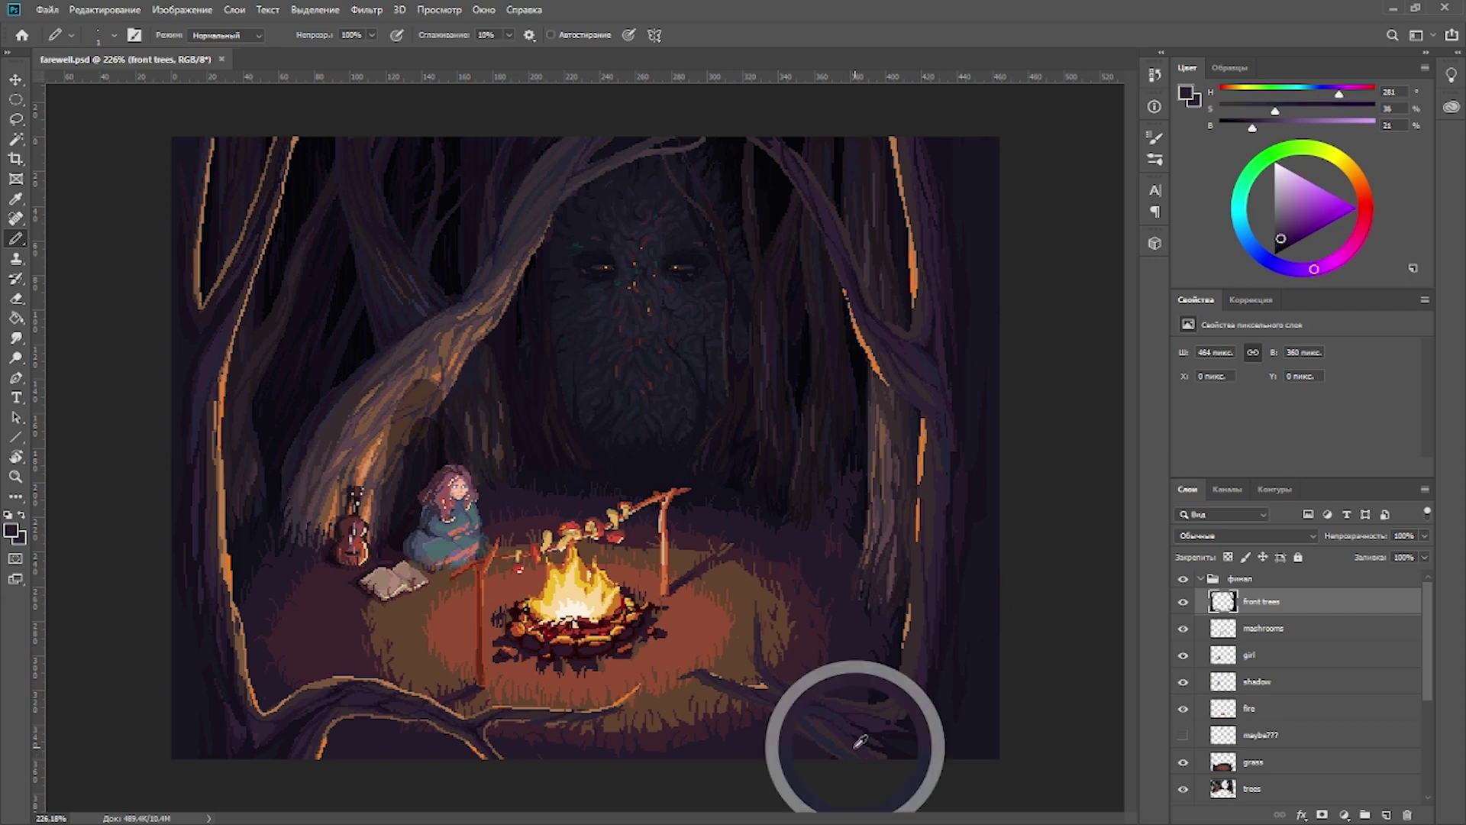
Step: Outline the inner edges of the right trunk and its branch with brown rim light of hue 26, saturation 51, brightness 48
left_click(896, 139, "alt")
left_click(913, 286)
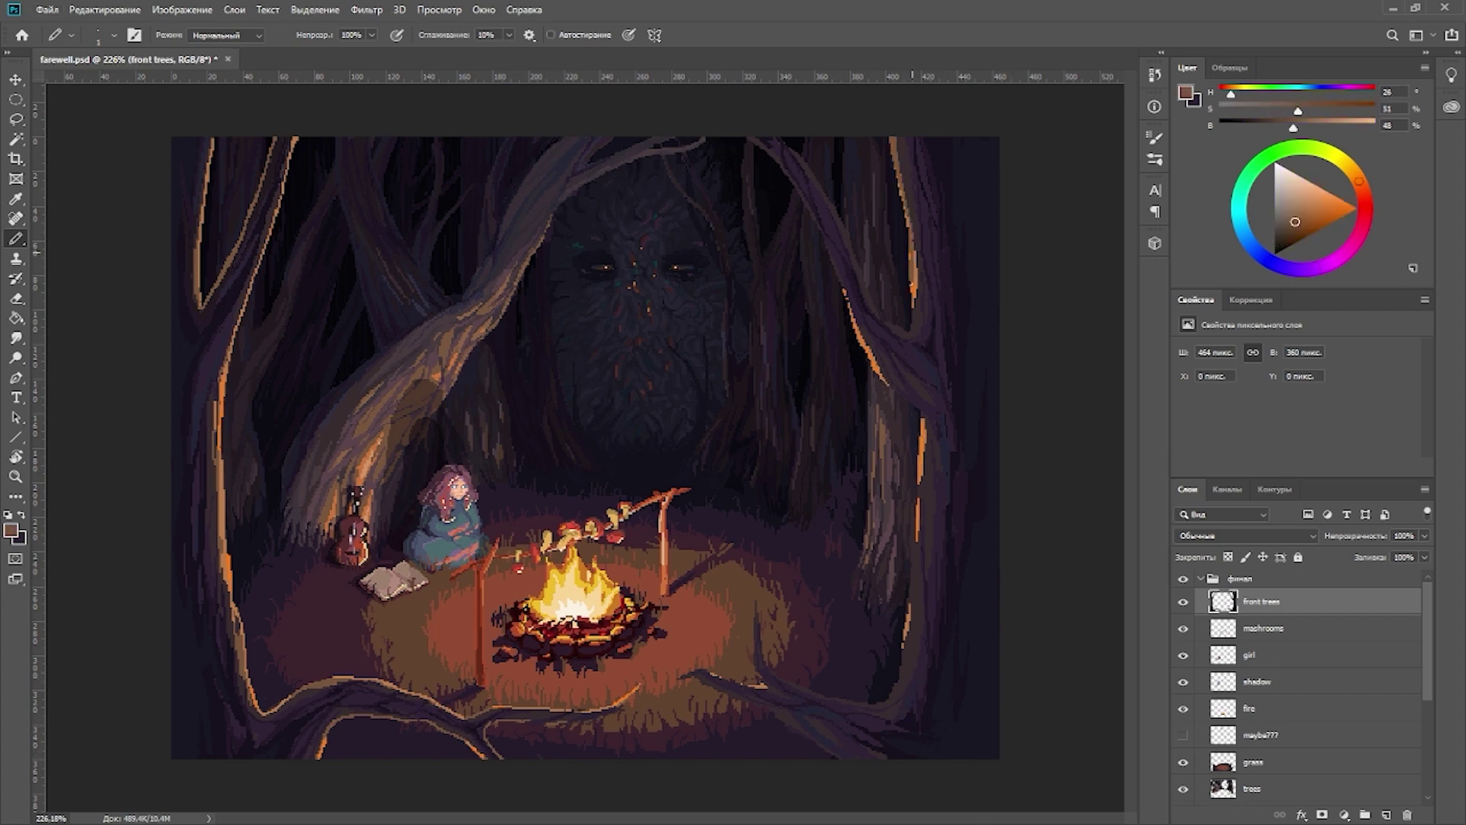
mouse_move(798, 192)
left_mouse_down()
mouse_move(919, 415)
mouse_move(907, 631)
left_mouse_up()
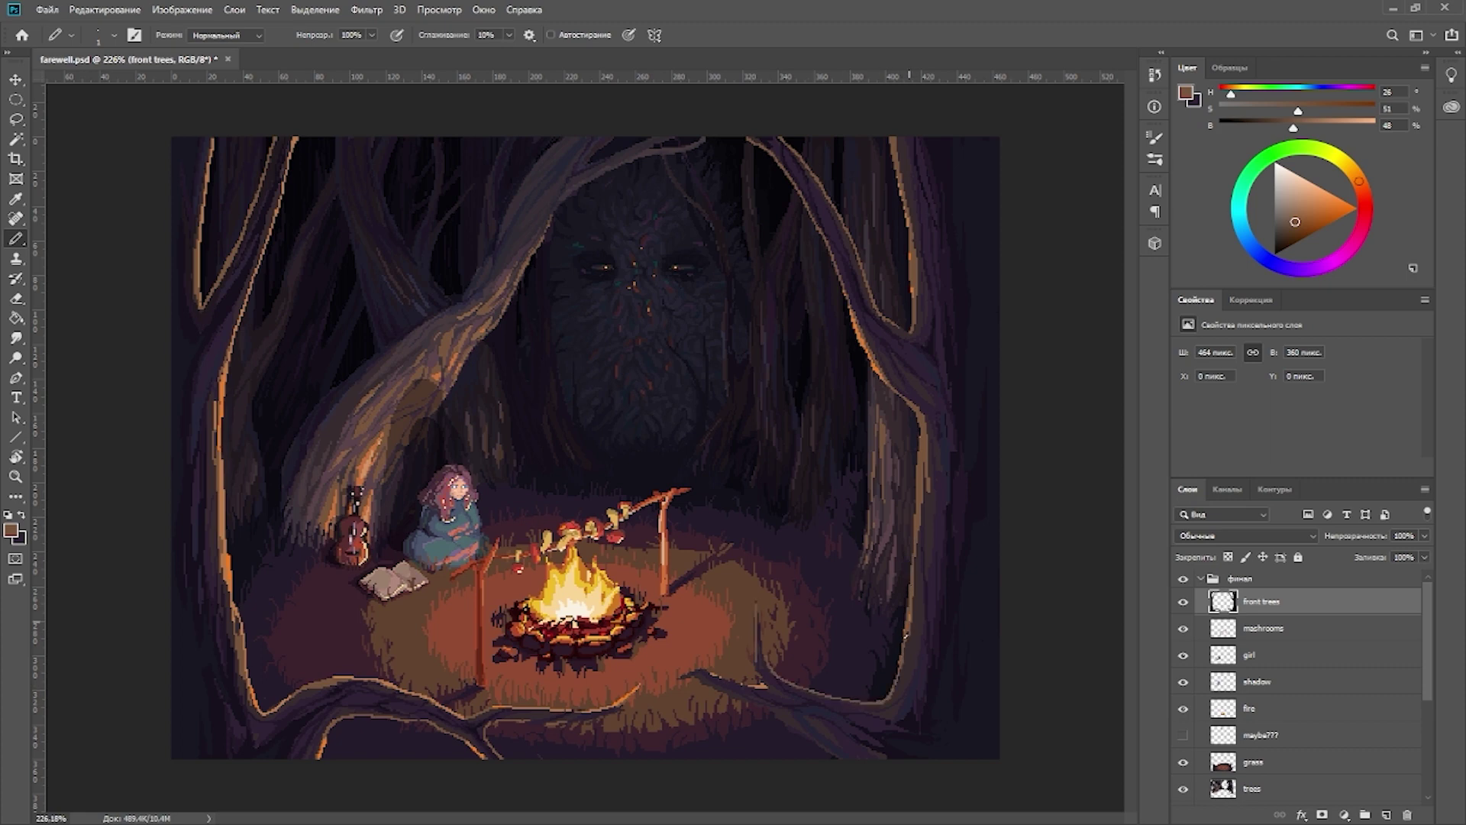
key("slash")
Step: Add orange and brown rim light of hue 26 along the edges of the right foreground root and its offshoot
left_click(601, 704, "alt")
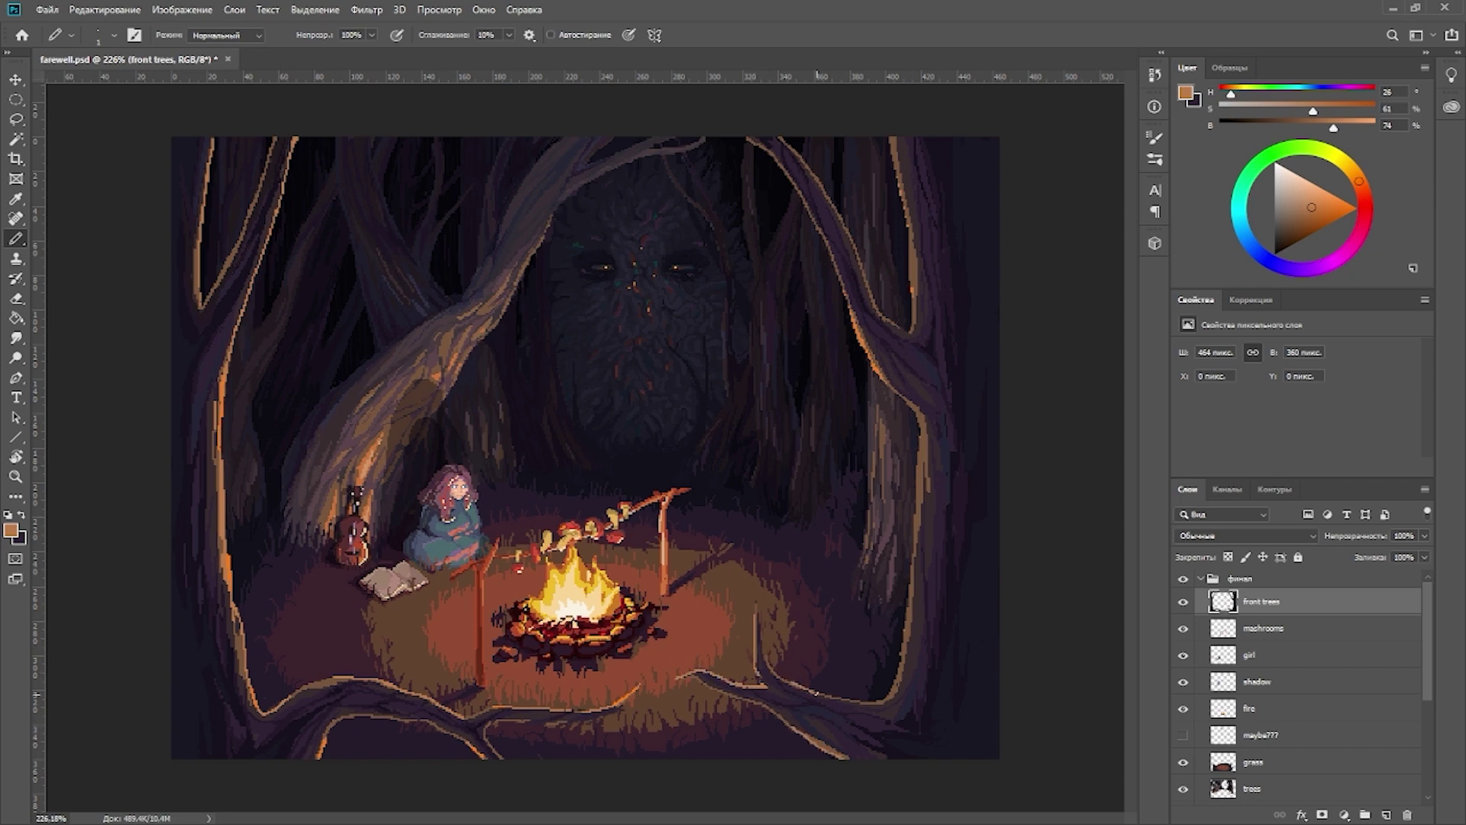
scroll(580, 446, "up", 3)
scroll(556, 615, "right", 3)
left_click(343, 675, "alt")
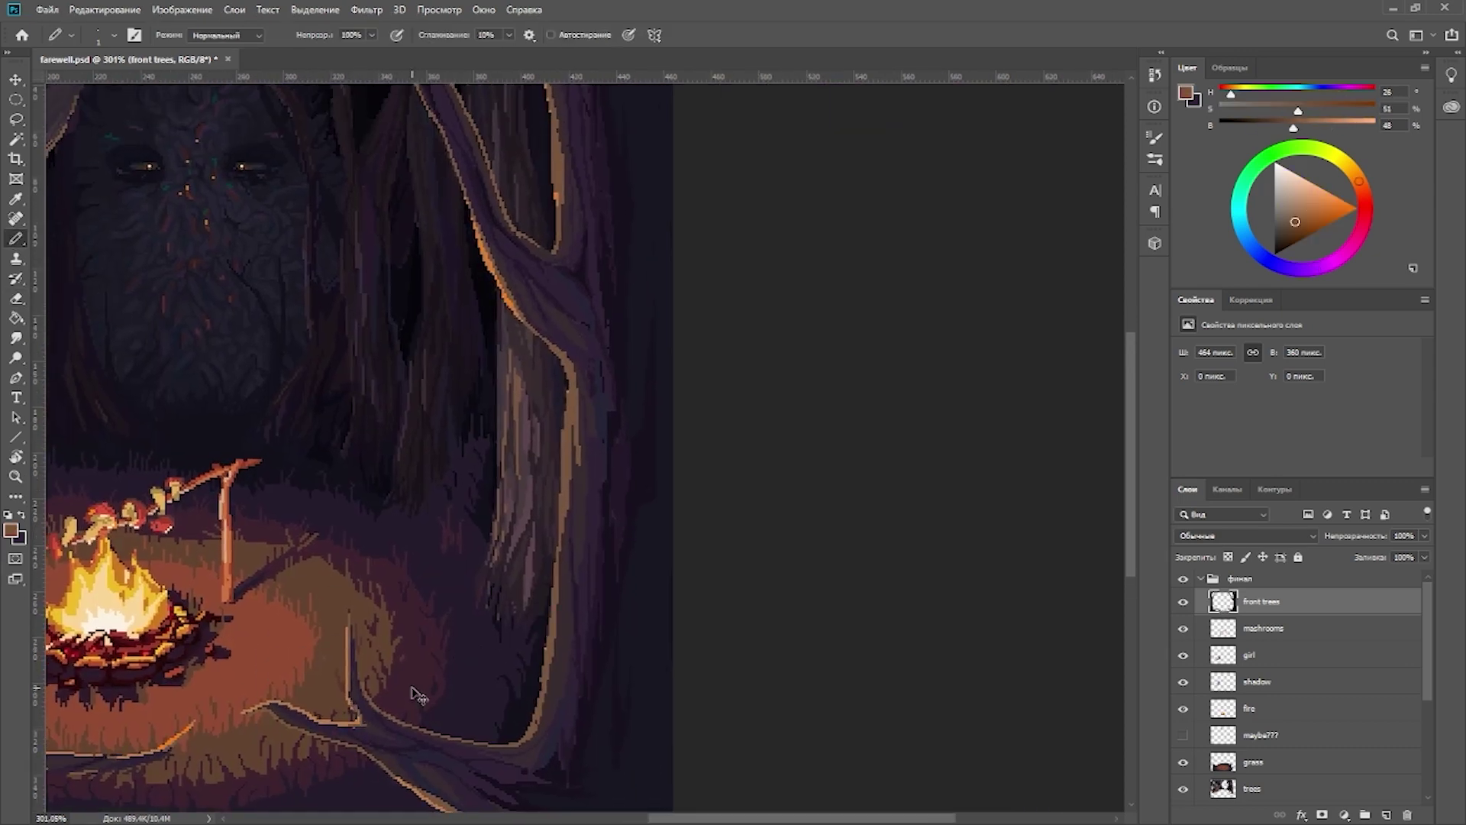
left_click_drag(418, 695, 400, 737)
Step: Brighten the firelit rims of the right trunk and branch with orange, including vivid orange of hue 27, brightness 98
left_click(309, 764, "alt")
mouse_move(592, 419)
left_mouse_down()
mouse_move(634, 557)
mouse_move(688, 639)
left_mouse_up()
left_click_drag(401, 212, 481, 297)
left_click_drag(594, 210, 627, 464)
left_click(541, 399, "alt")
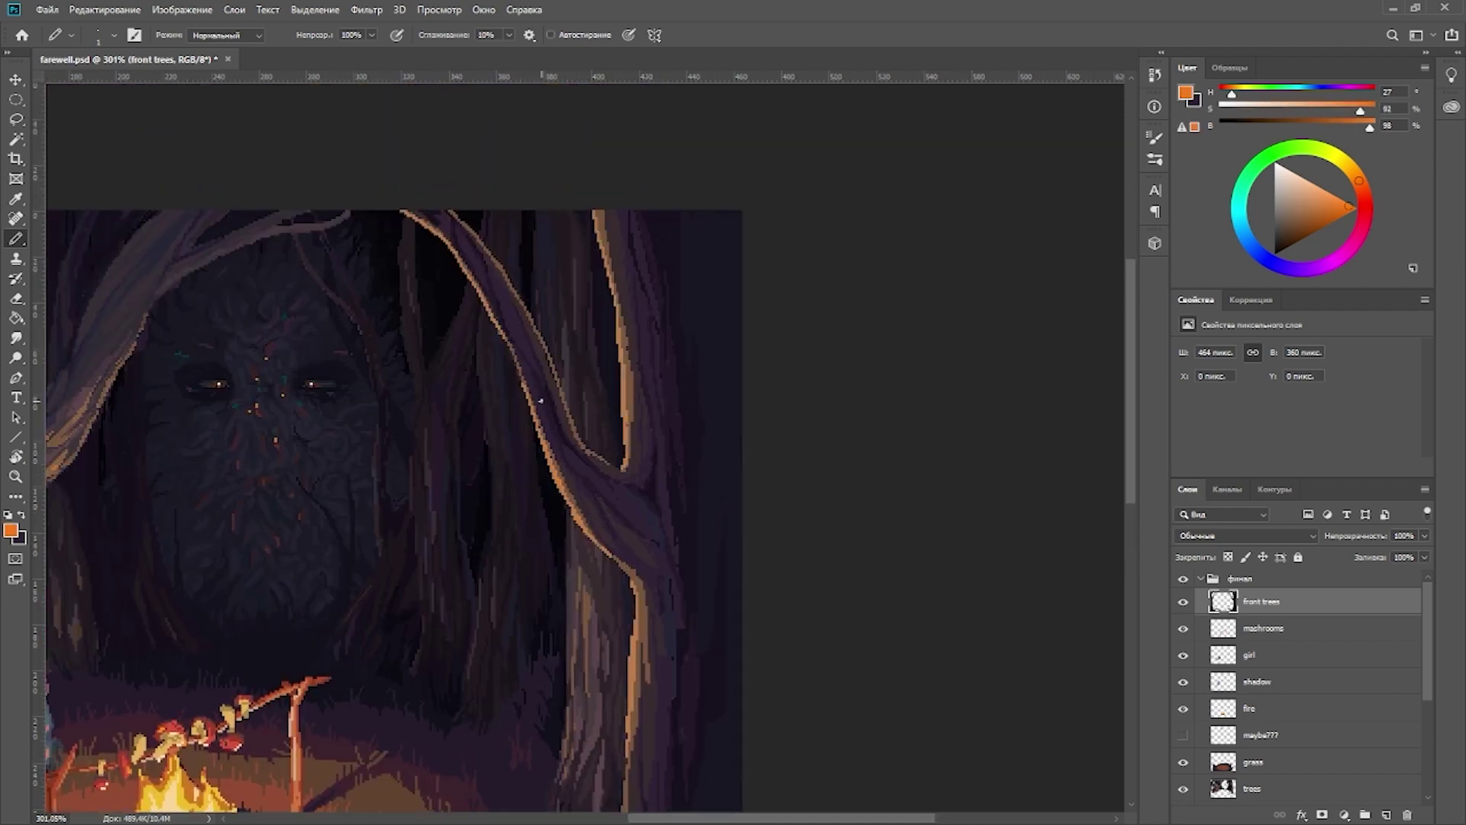
Step: Refine the bark below the right trunk's fork with dark purple of hue 281, saturation 36, brightness 21
scroll(541, 399, "down", 4)
scroll(963, 516, "down", 3)
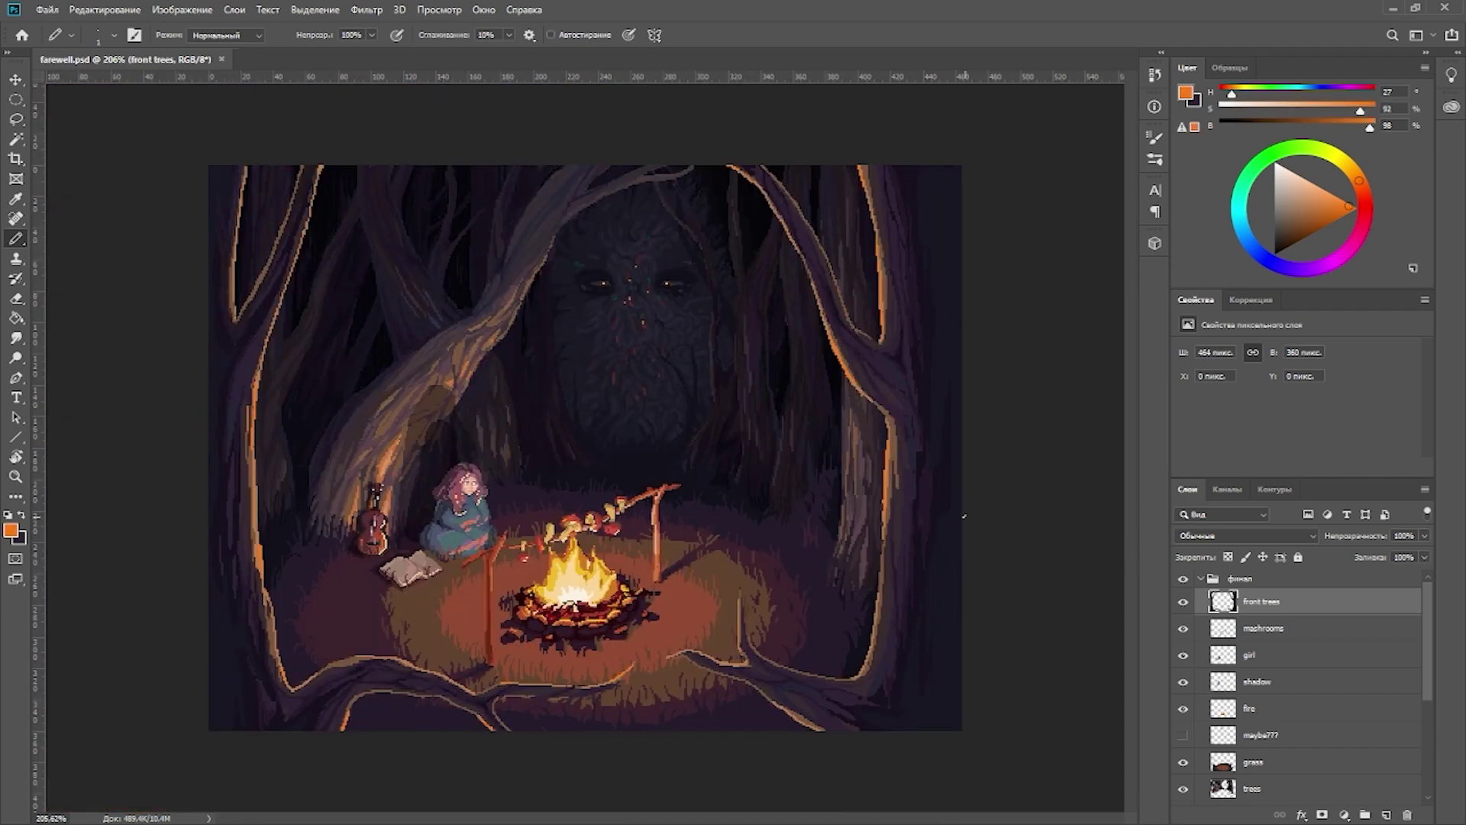
scroll(726, 387, "up", 4)
scroll(763, 427, "down", 4)
scroll(789, 448, "up", 3)
left_click(801, 469, "alt")
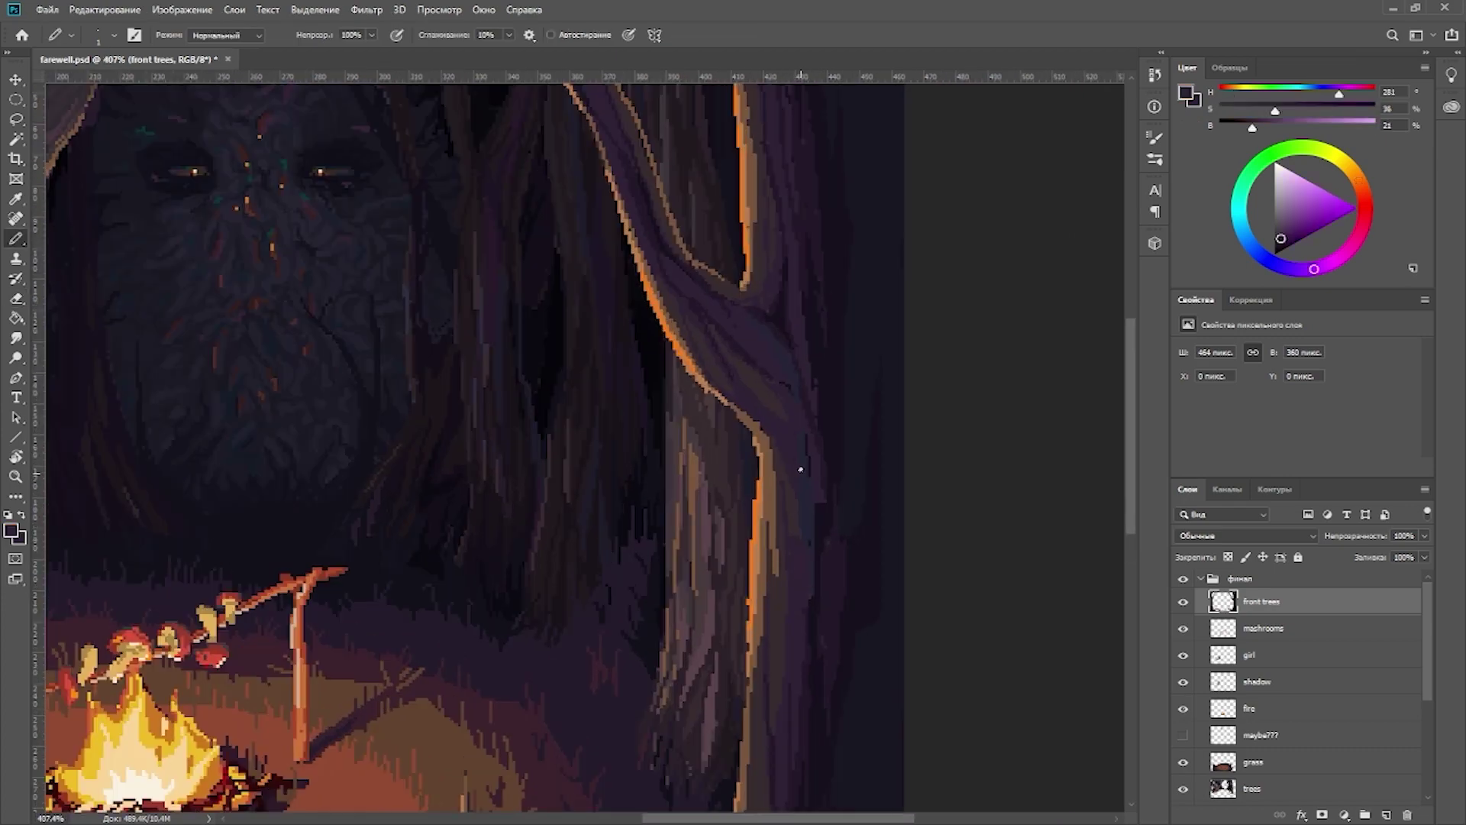